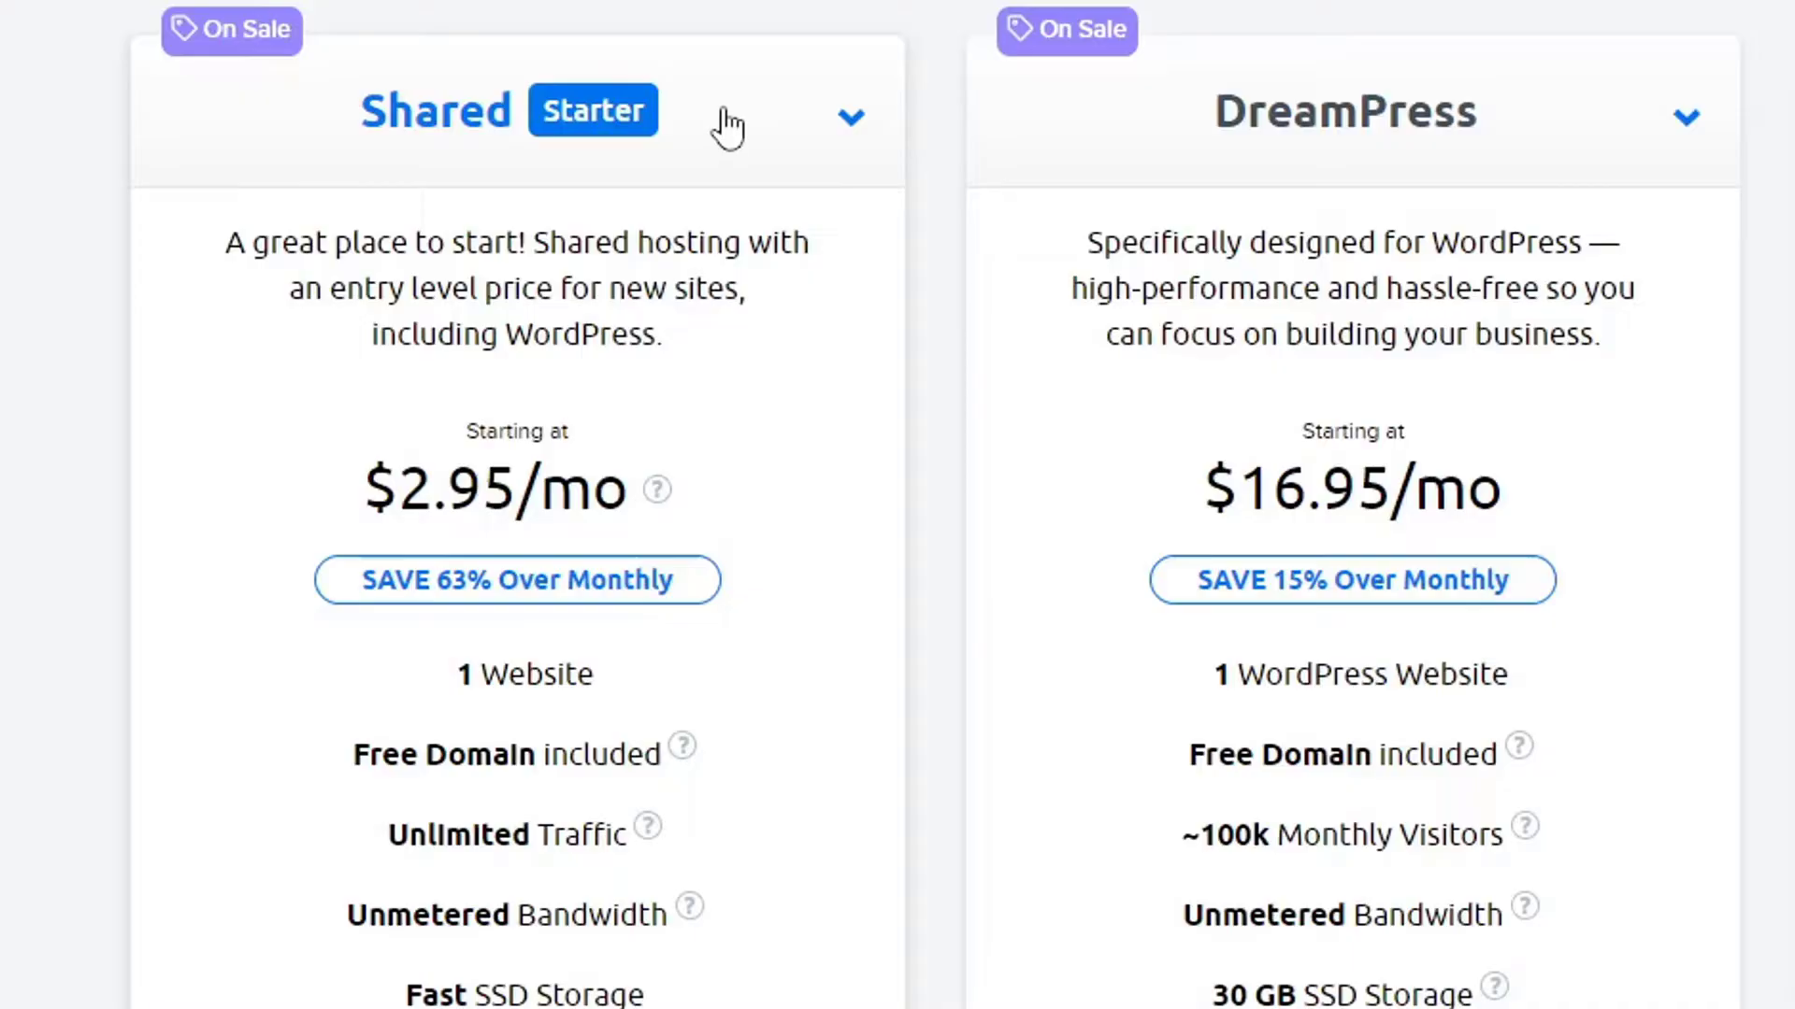
# Compare the Shared Starter and Unlimited tiers, keep Unlimited at $2.95/mo, and start signing up.
pyautogui.click(720, 149)
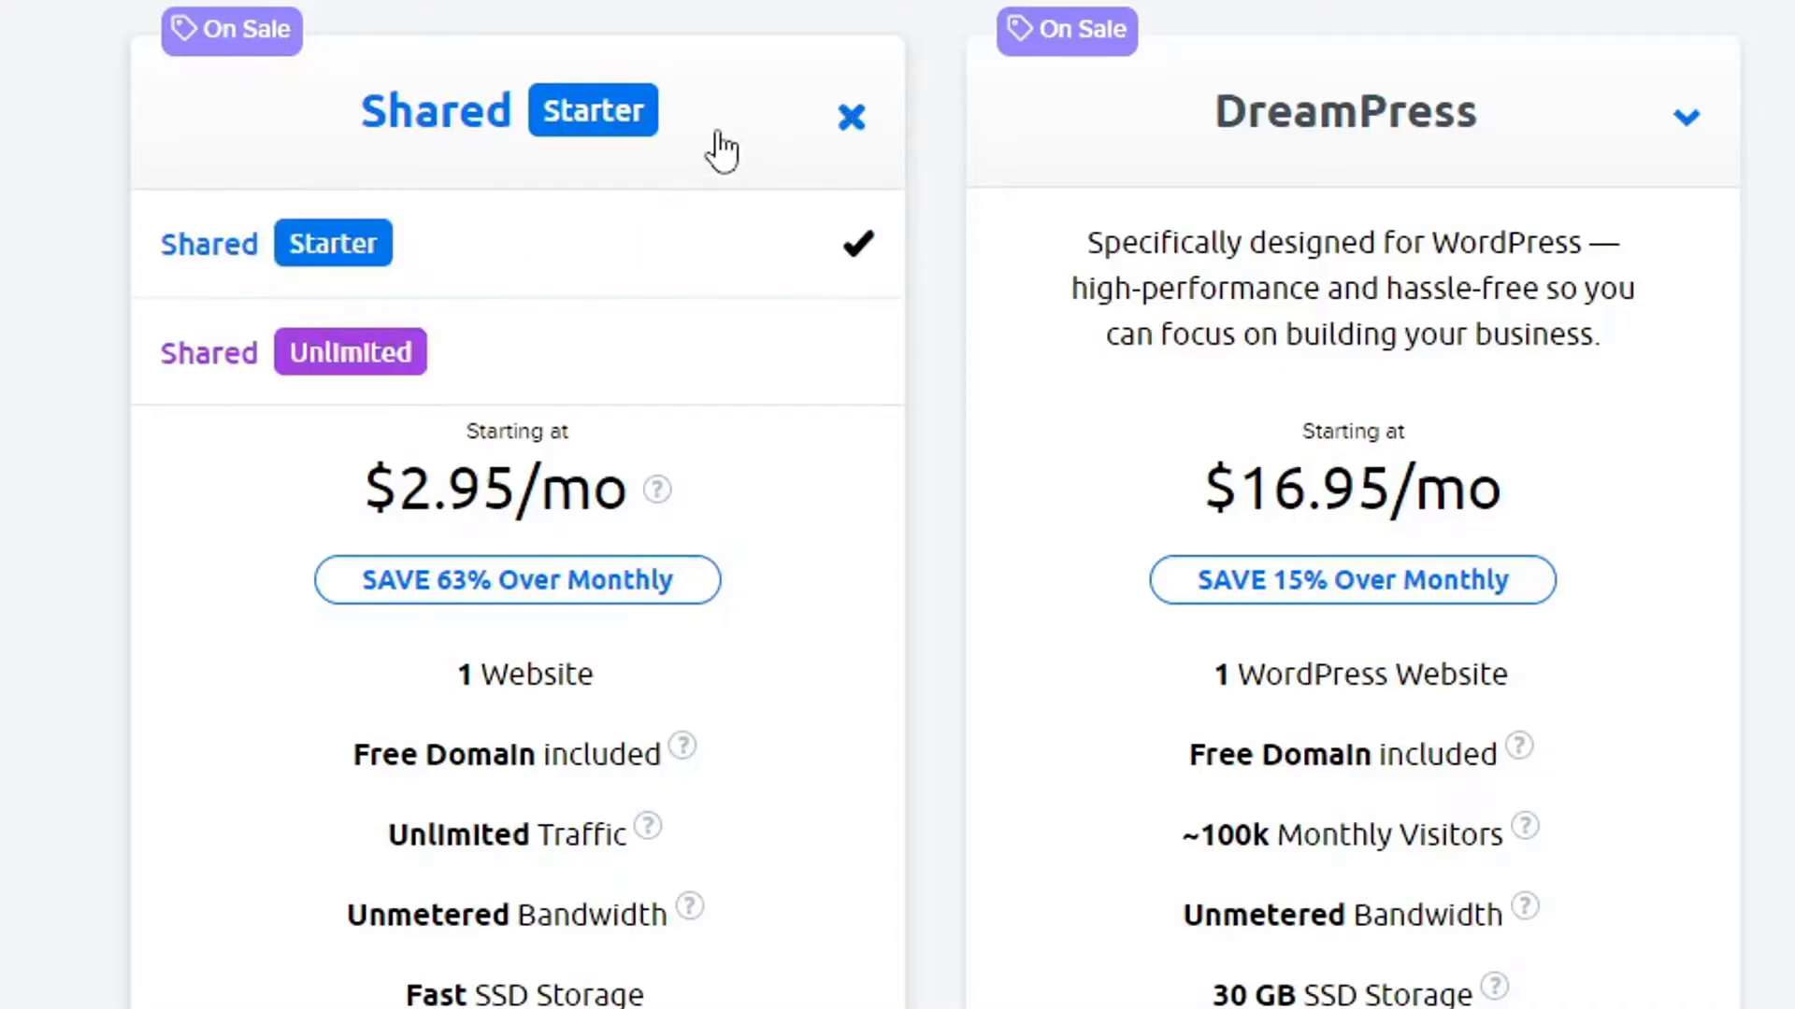
pyautogui.click(564, 382)
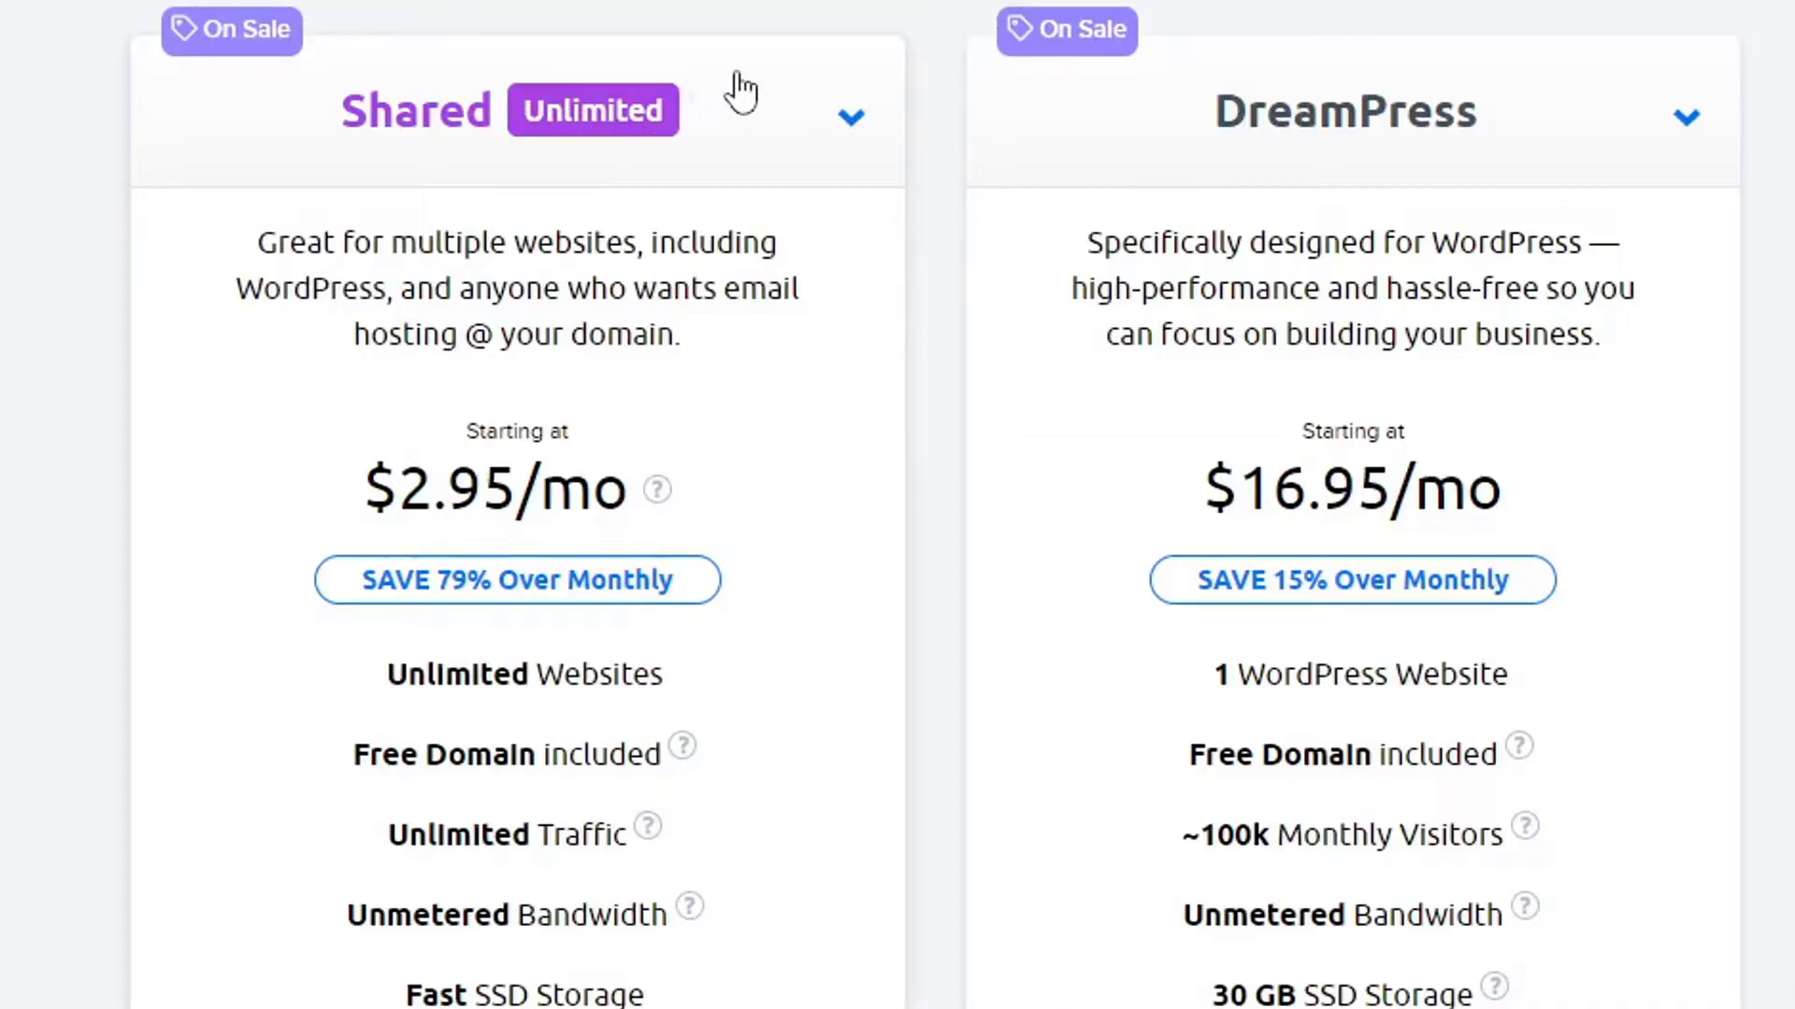
pyautogui.click(783, 105)
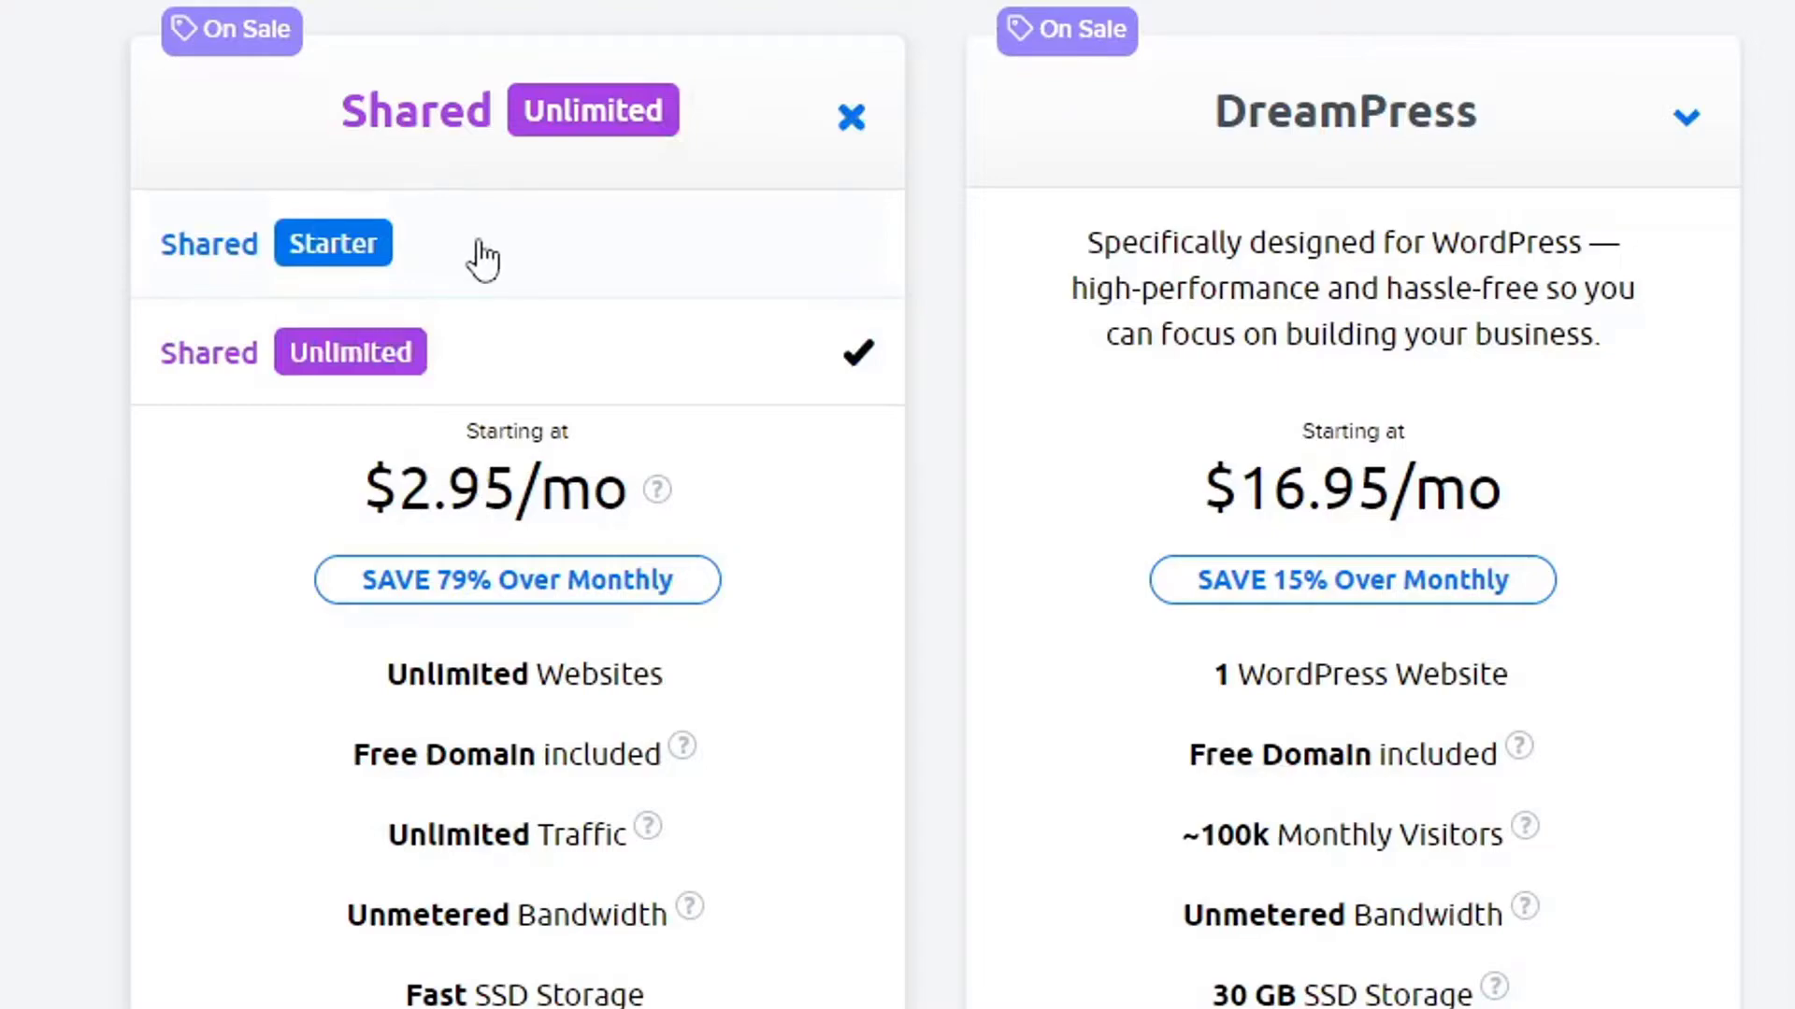
pyautogui.click(506, 254)
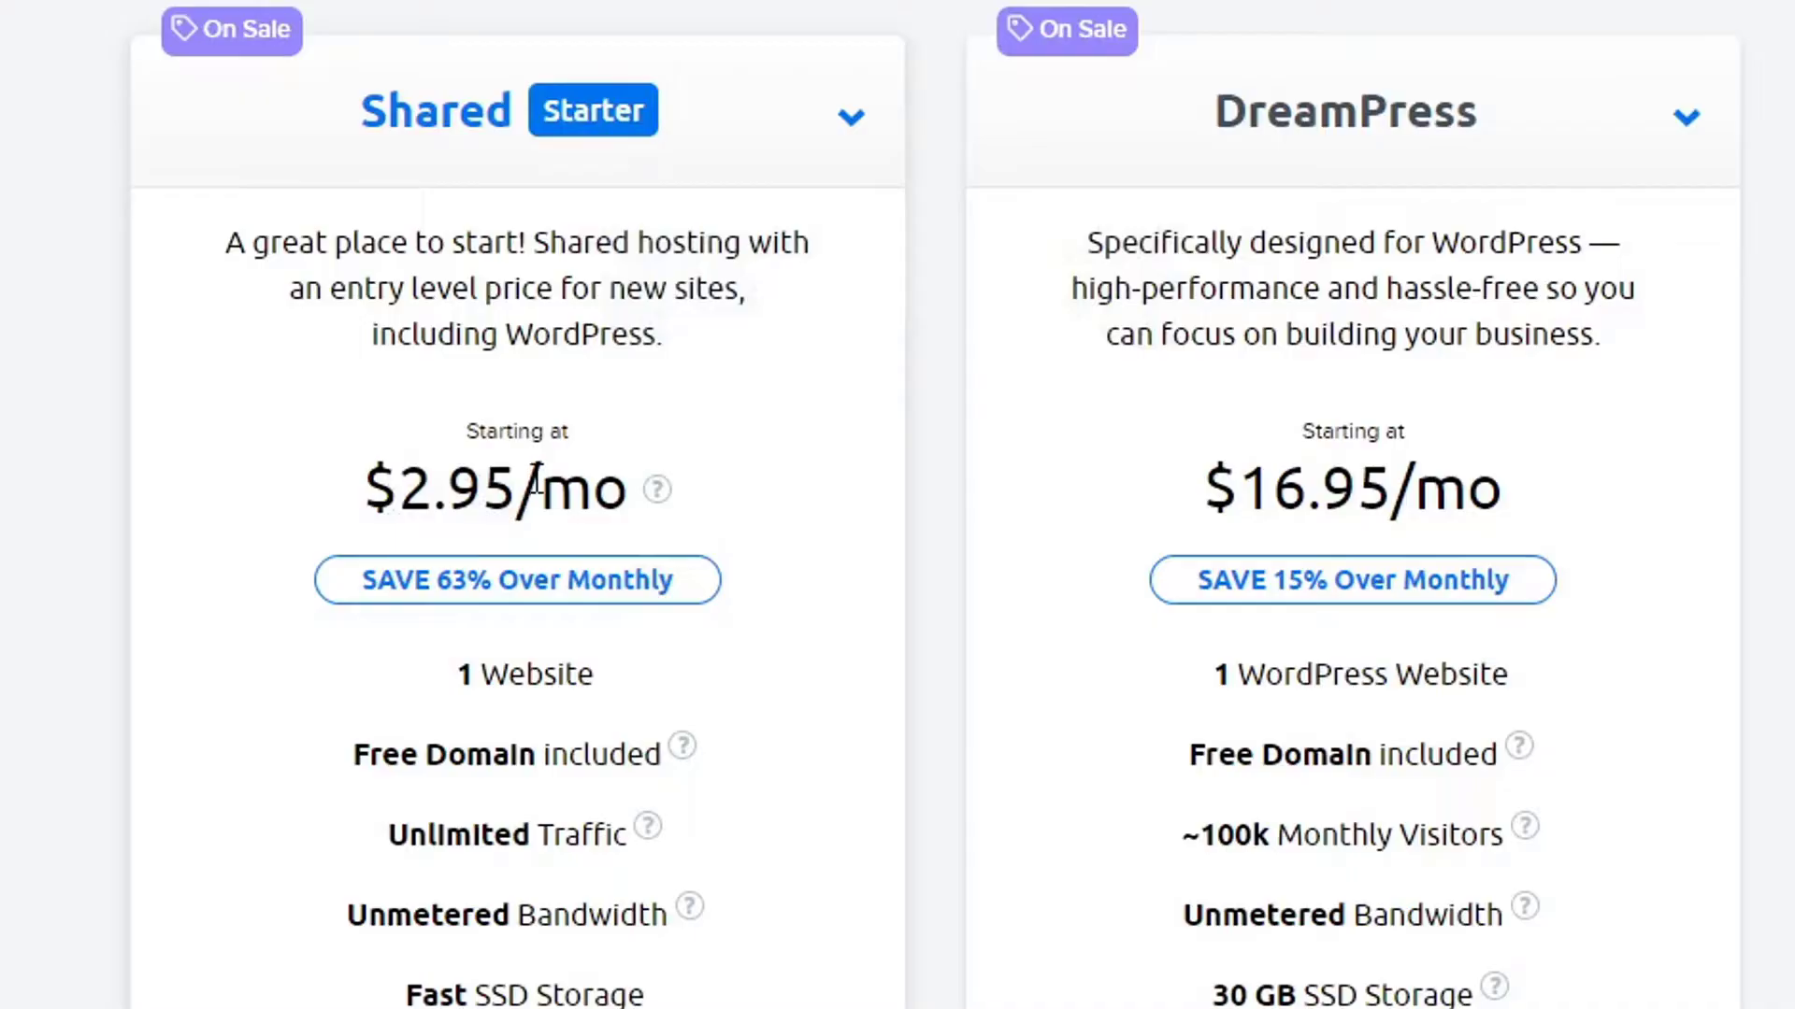
pyautogui.click(696, 126)
pyautogui.click(508, 399)
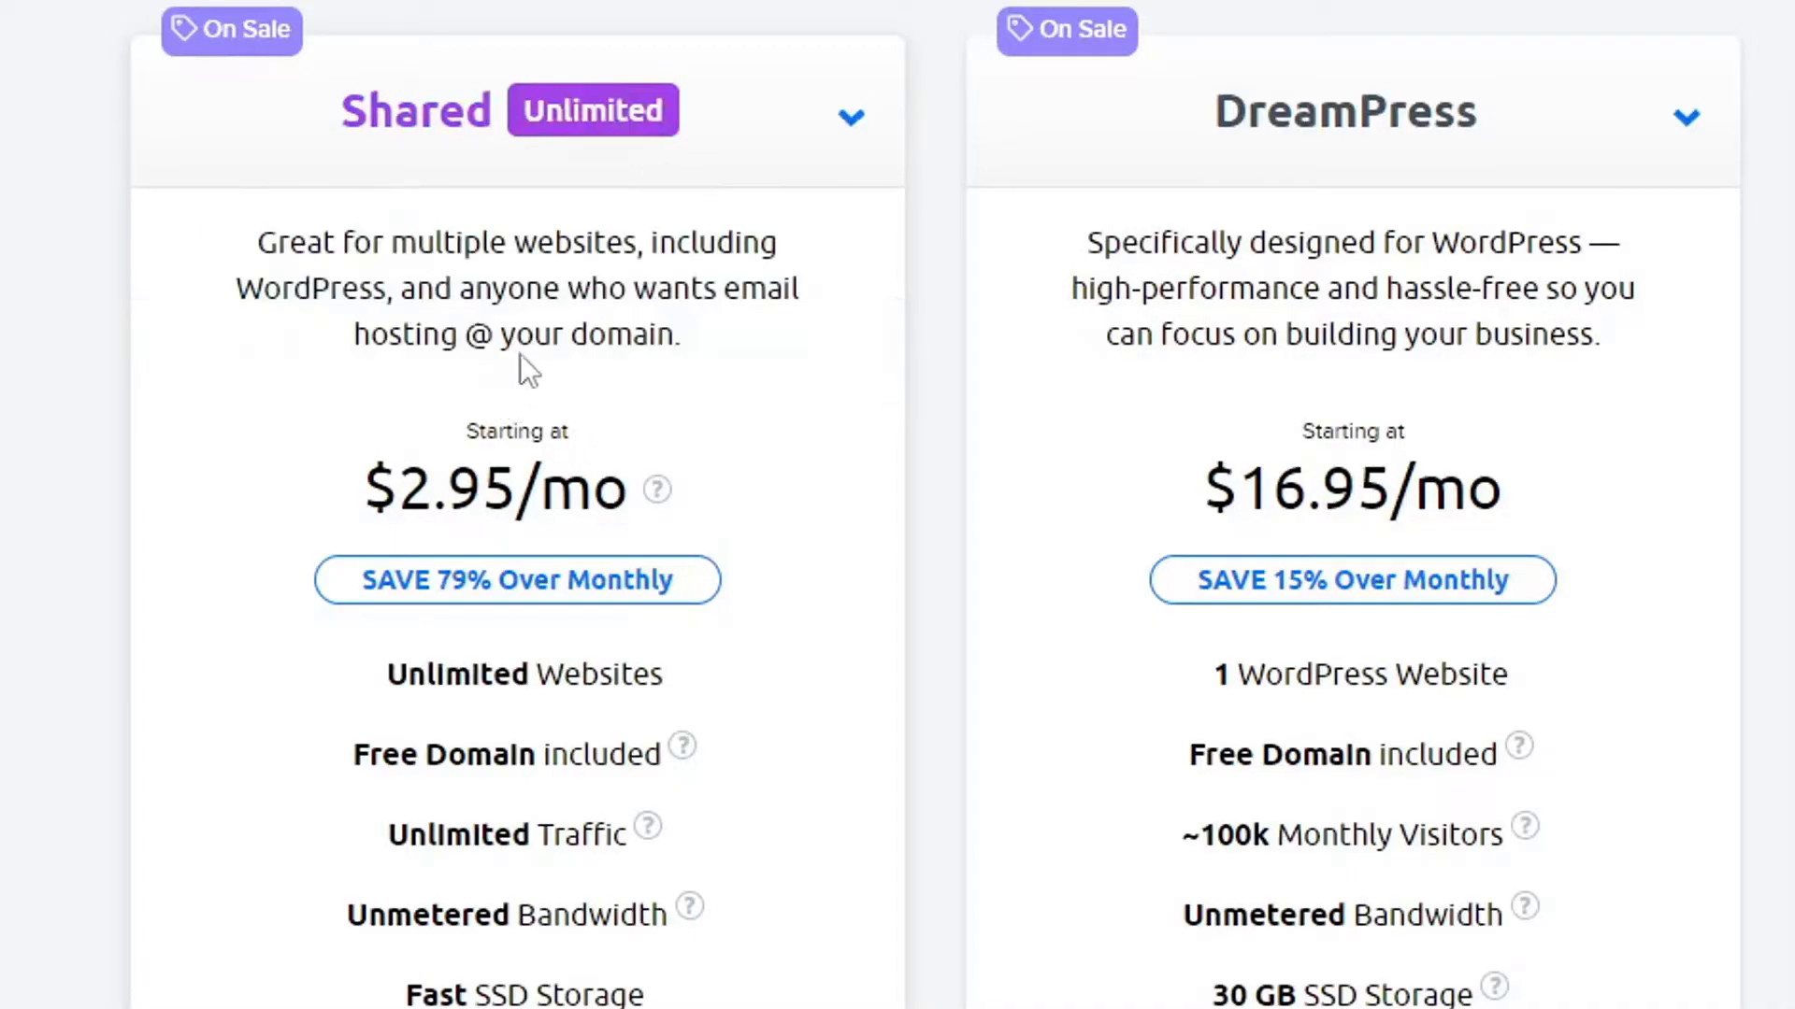
pyautogui.scroll(-1, 519, 355)
pyautogui.scroll(-10, 529, 300)
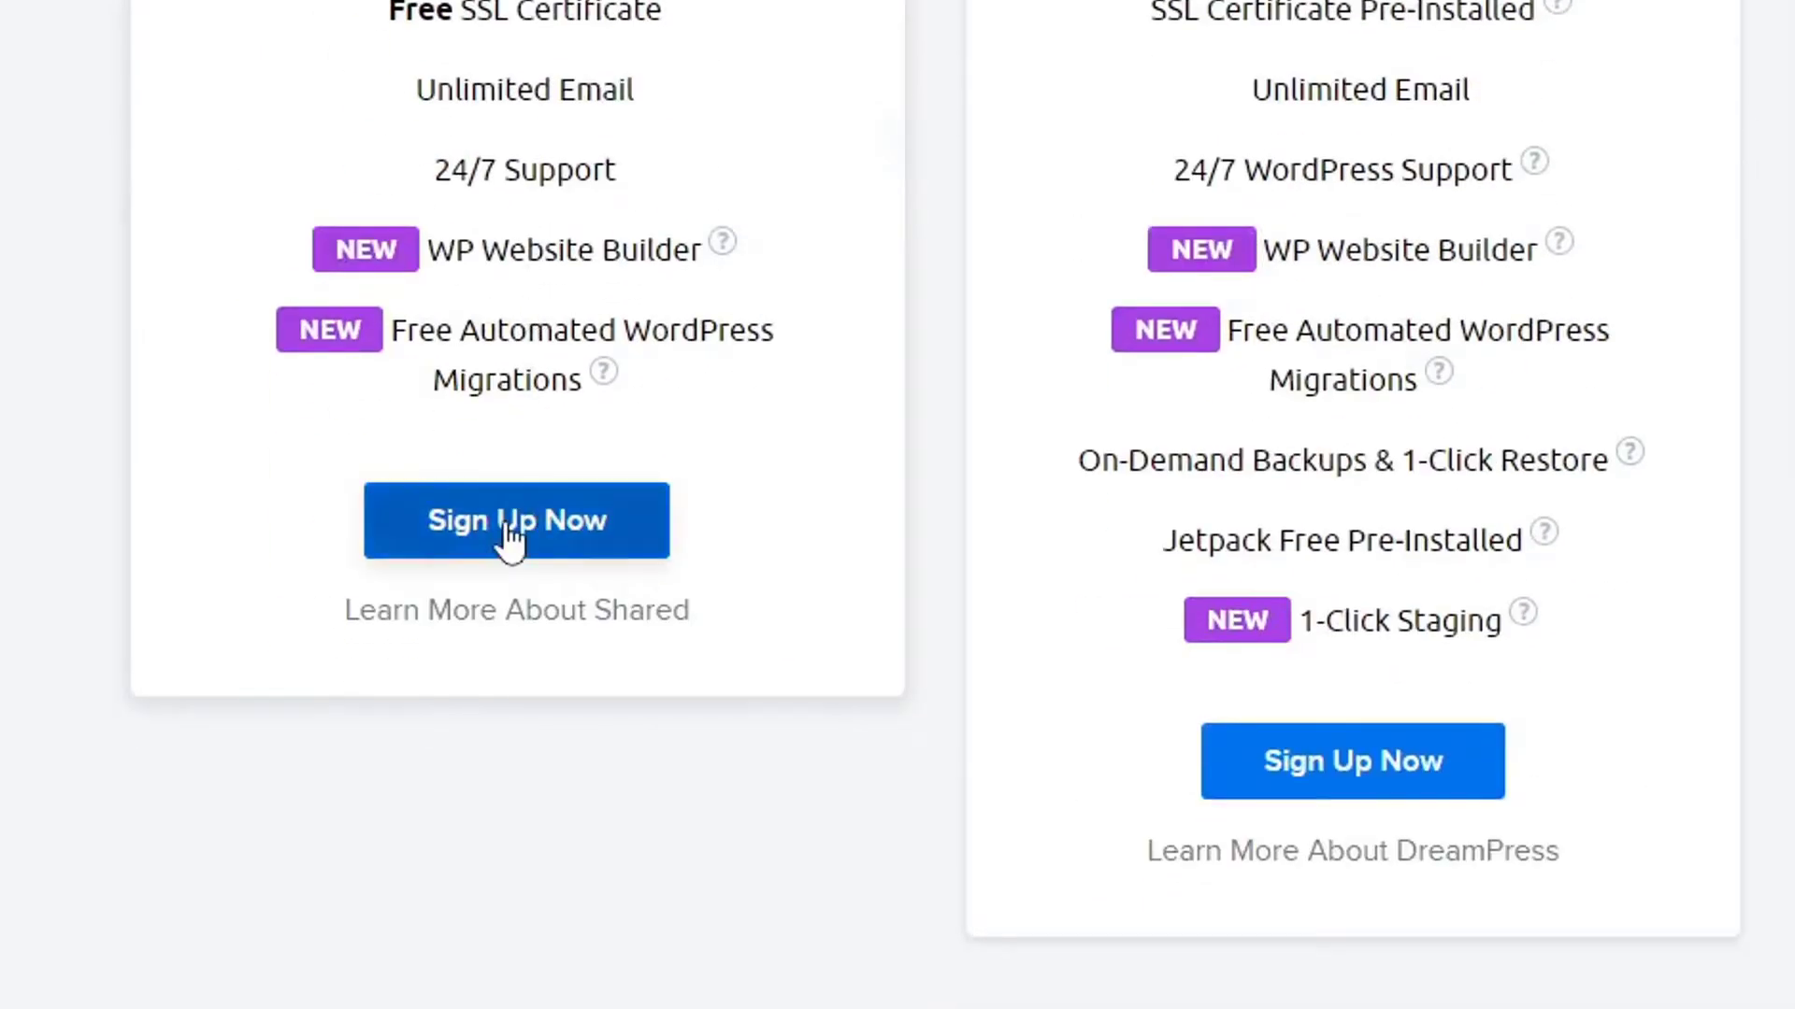
pyautogui.click(510, 540)
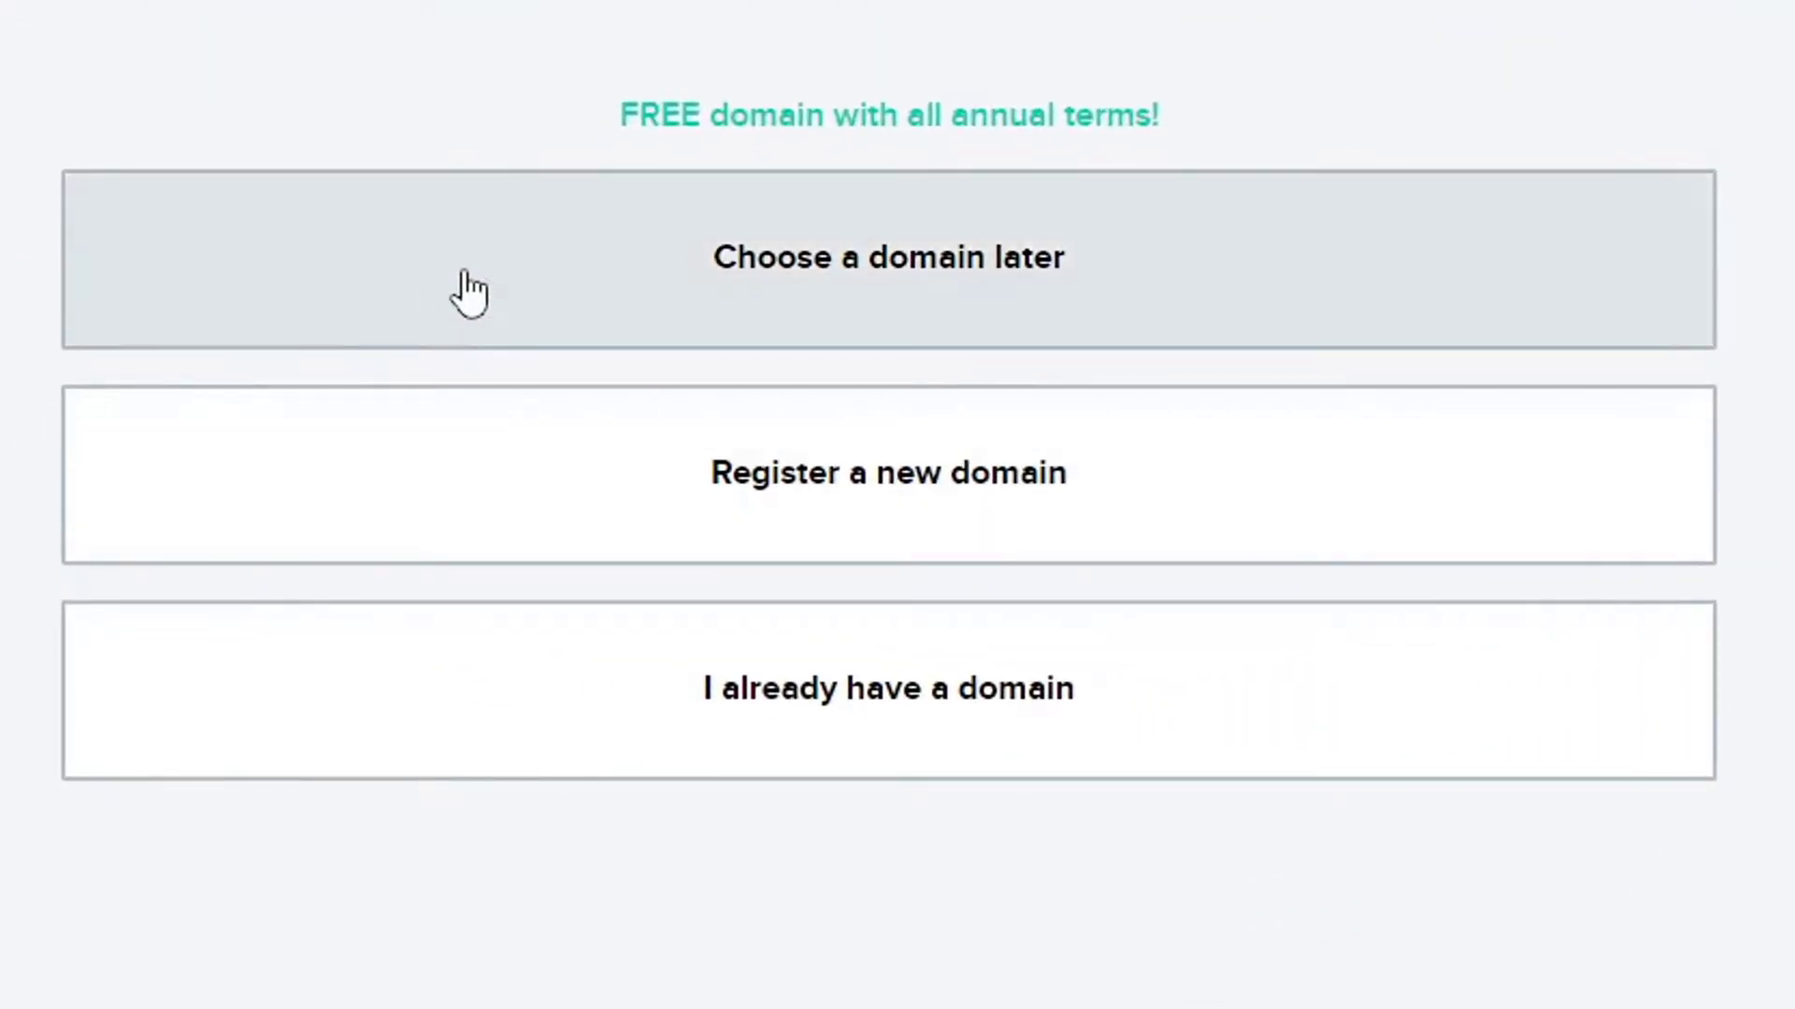
# Choose a domain later and continue to Secure Checkout.
pyautogui.click(469, 293)
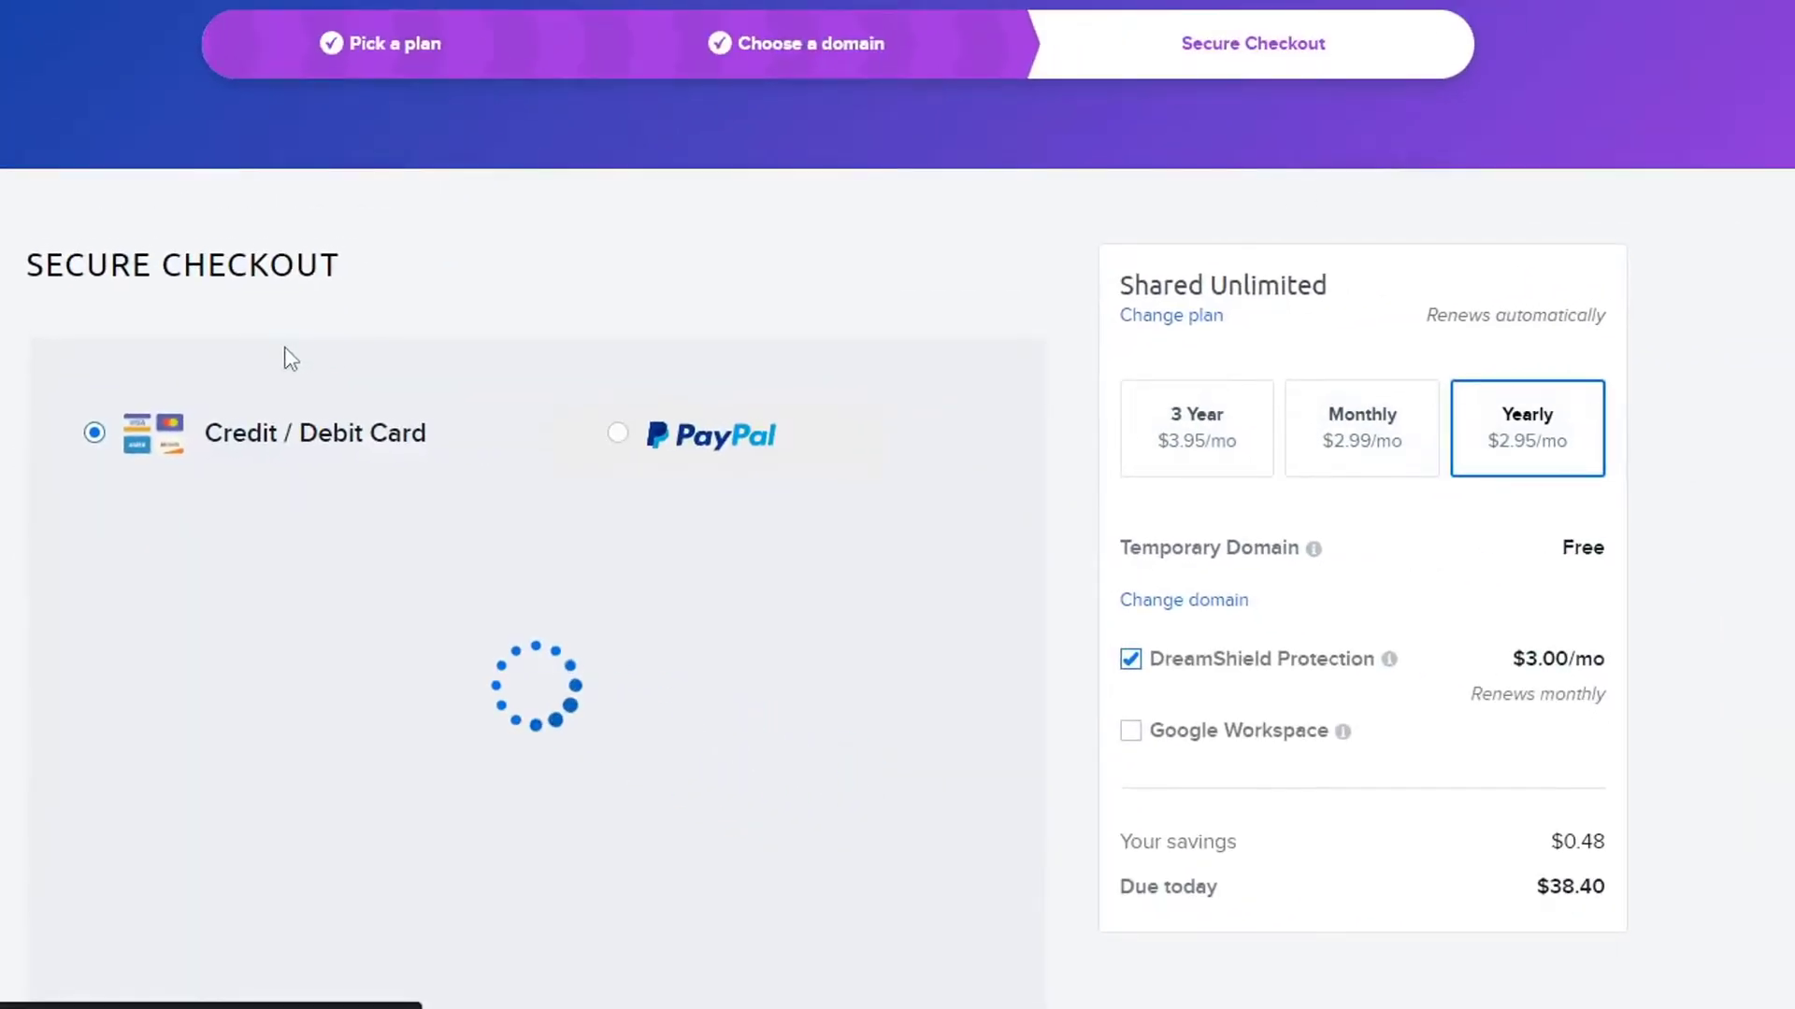
# Untick DreamShield Protection so $35.40 is due, then go through the checkout form.
pyautogui.scroll(-4, 514, 328)
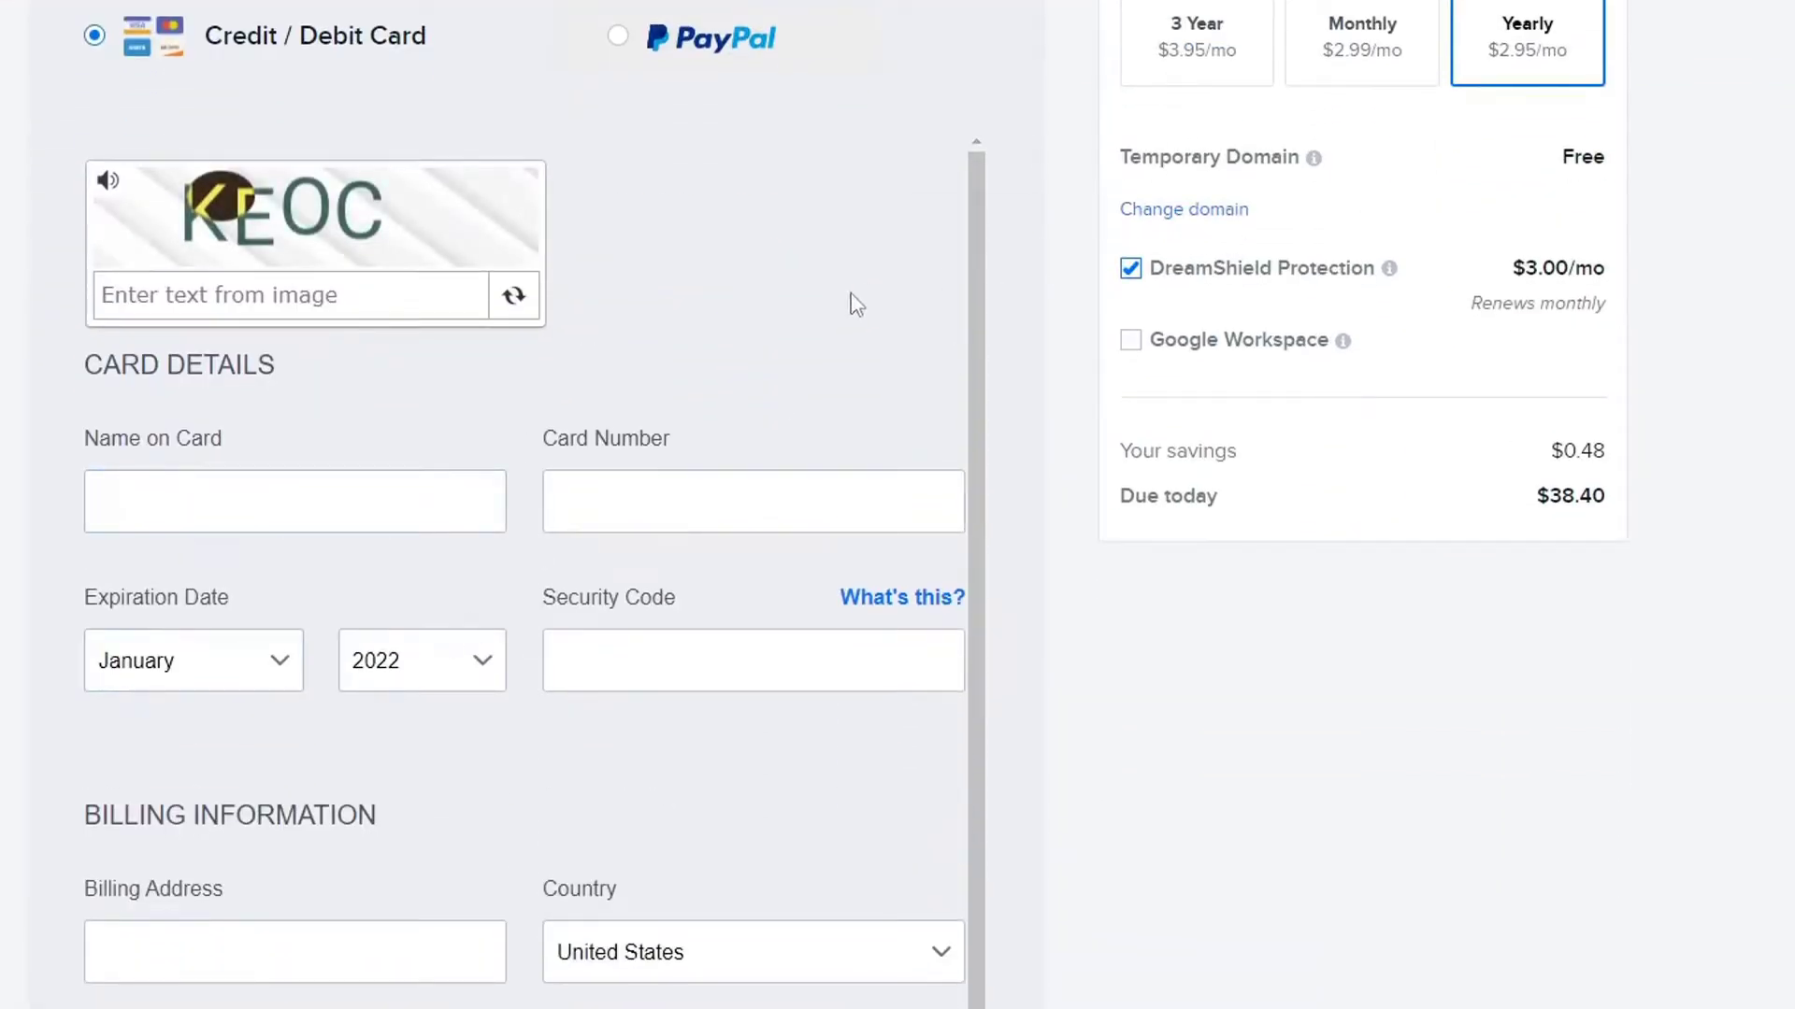
pyautogui.scroll(-2, 869, 293)
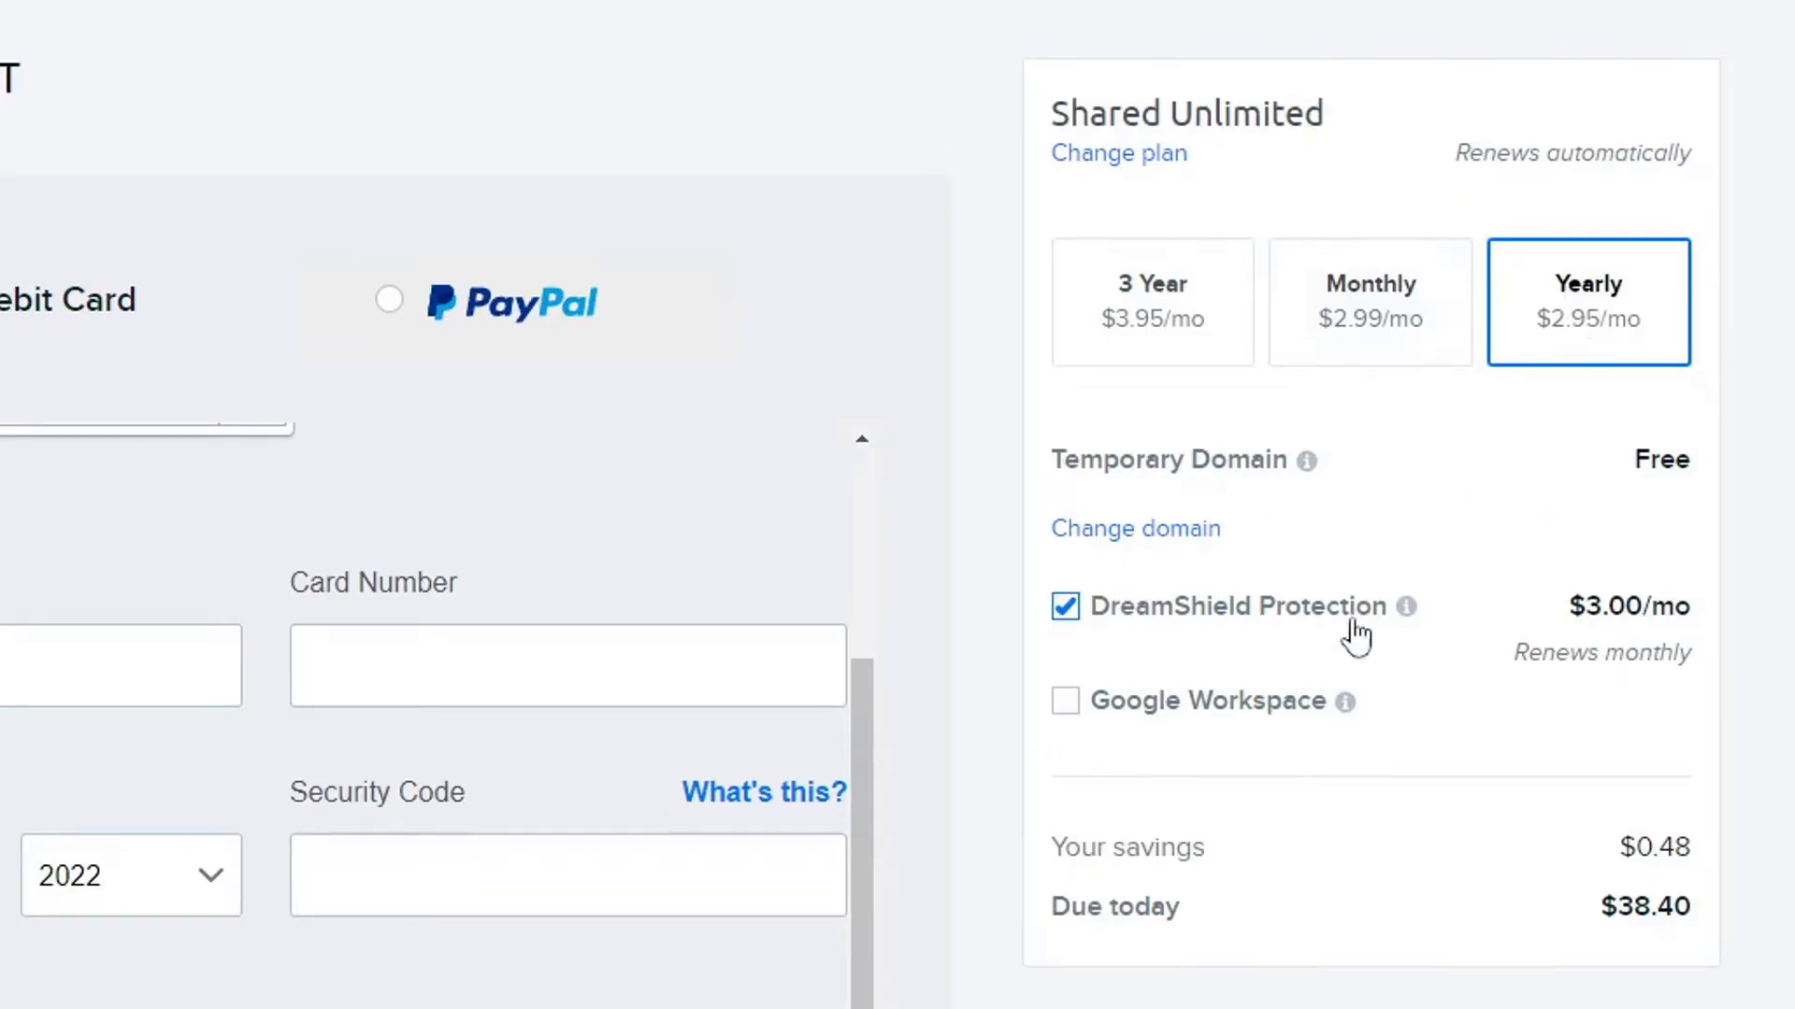
pyautogui.click(1224, 613)
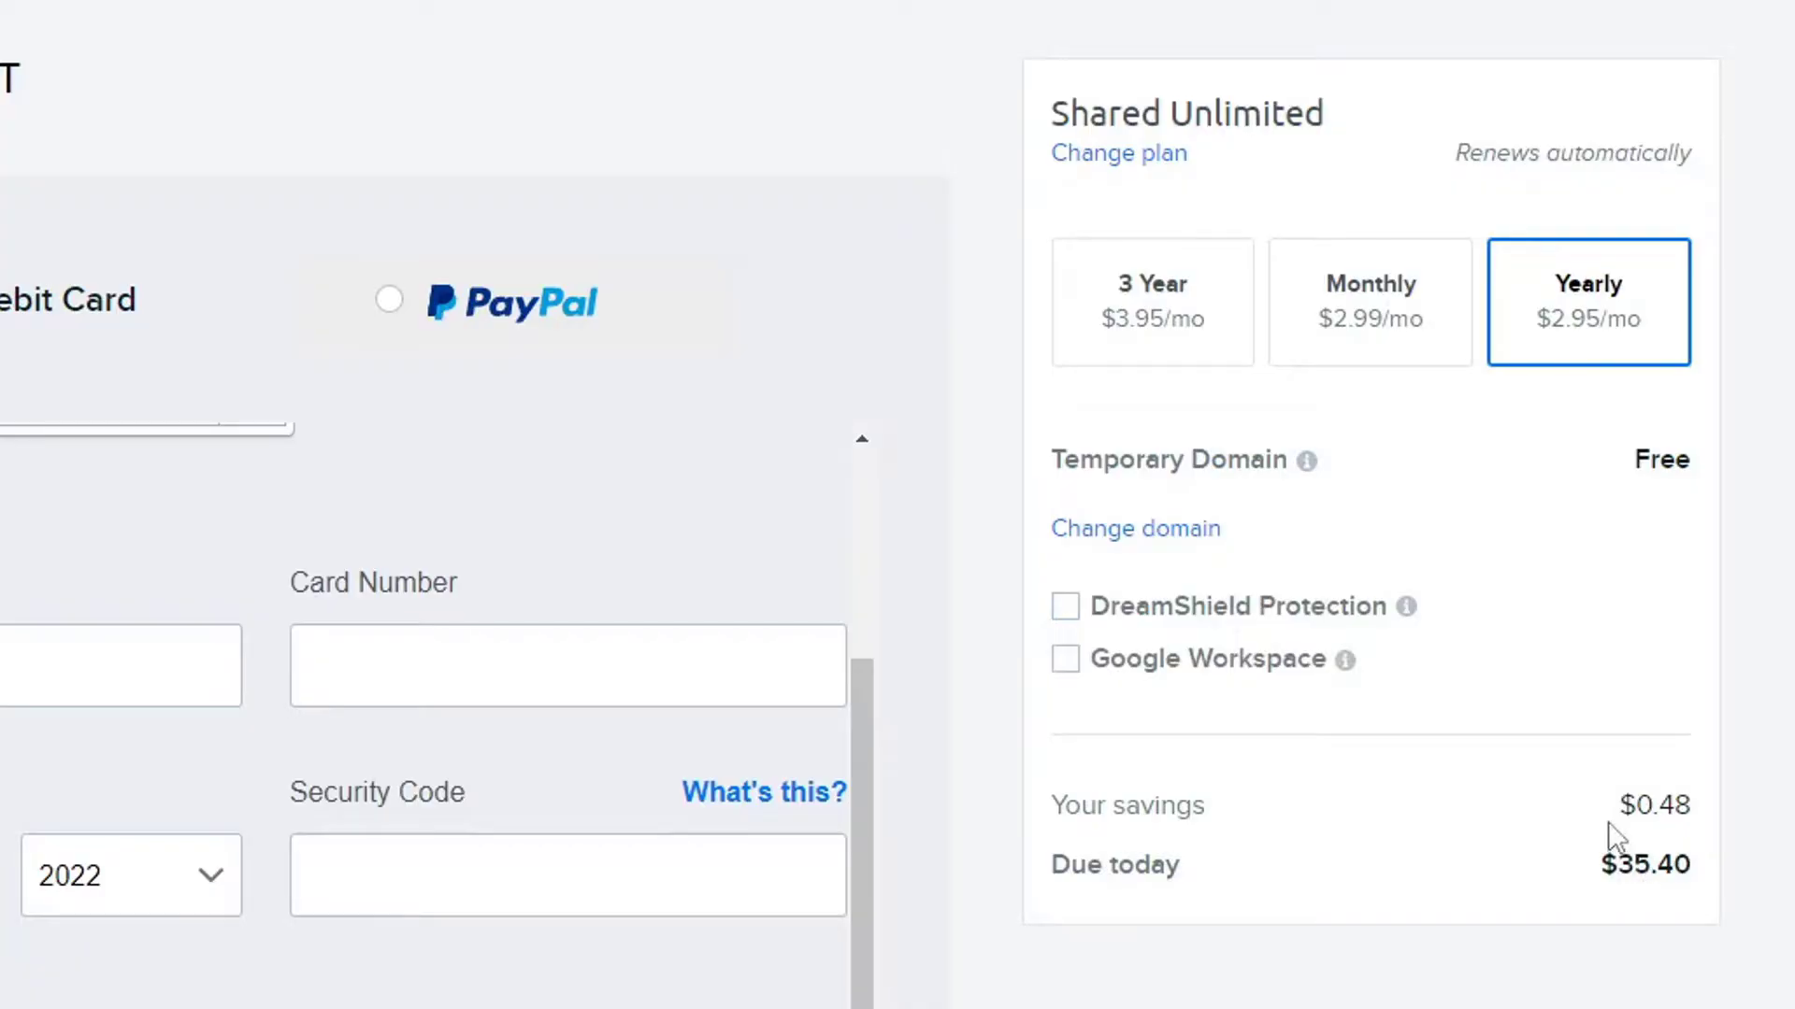
pyautogui.scroll(-10, 309, 874)
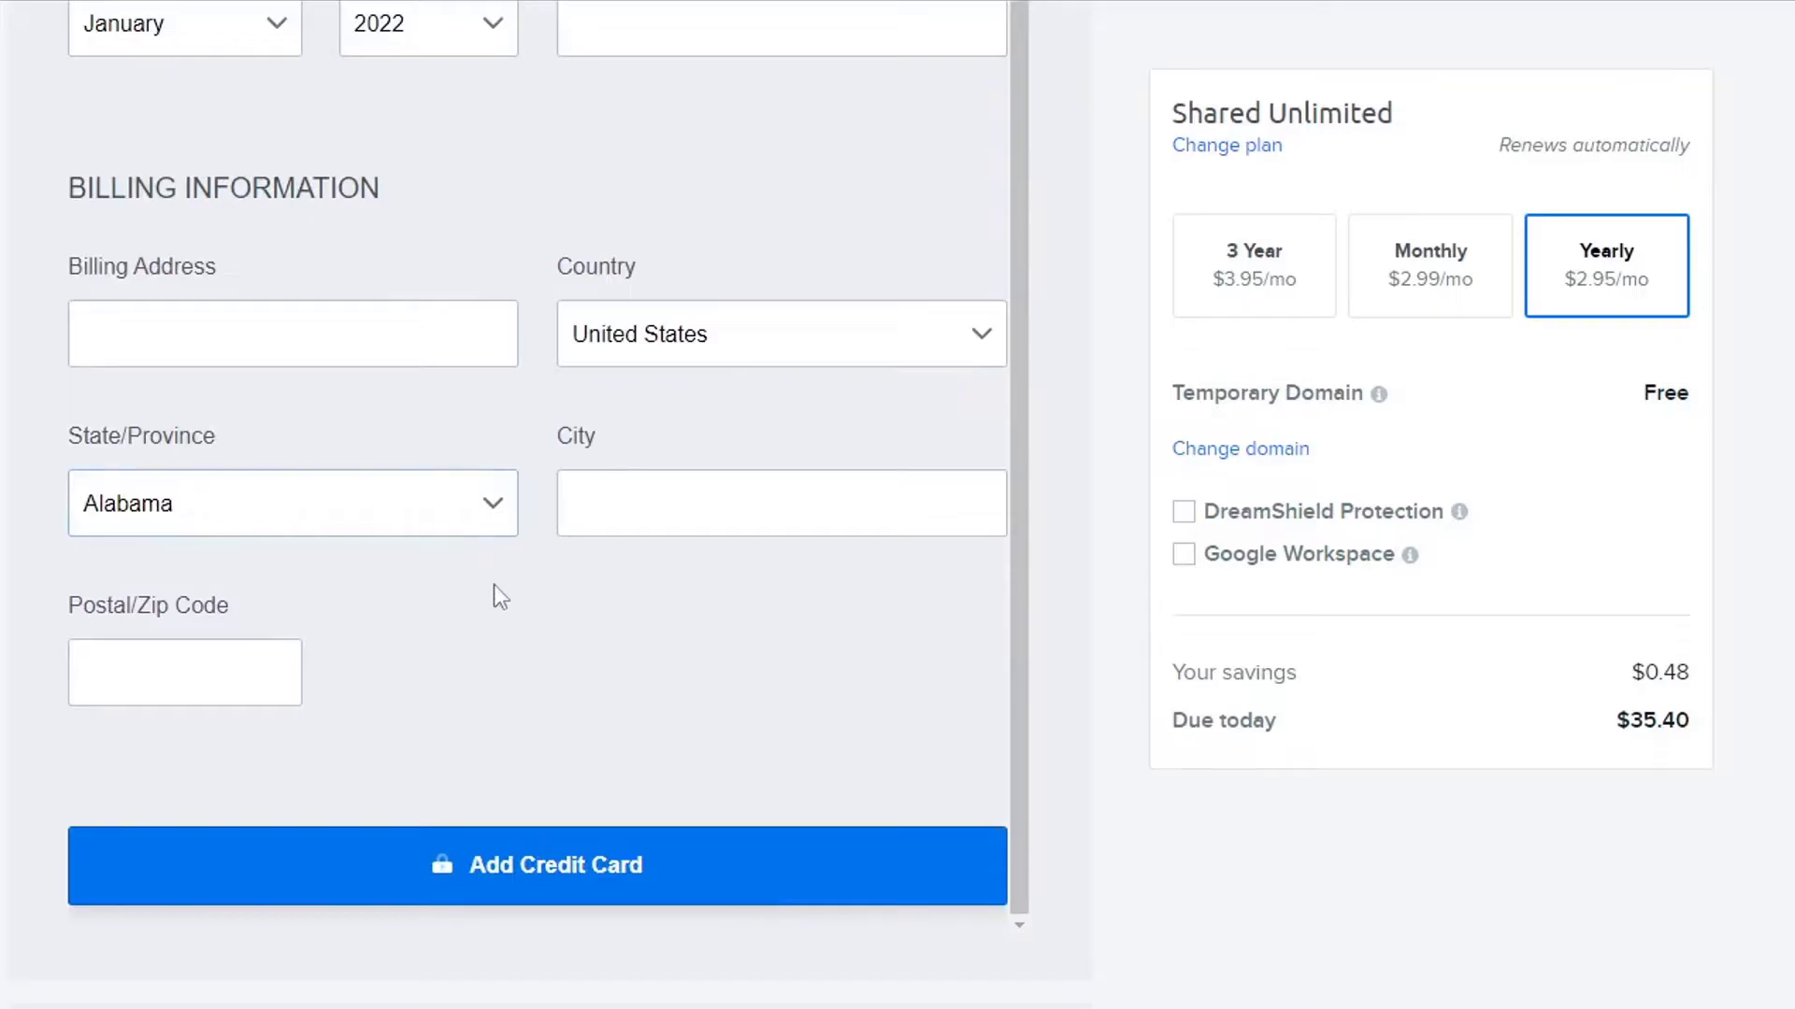
pyautogui.scroll(-9, 767, 572)
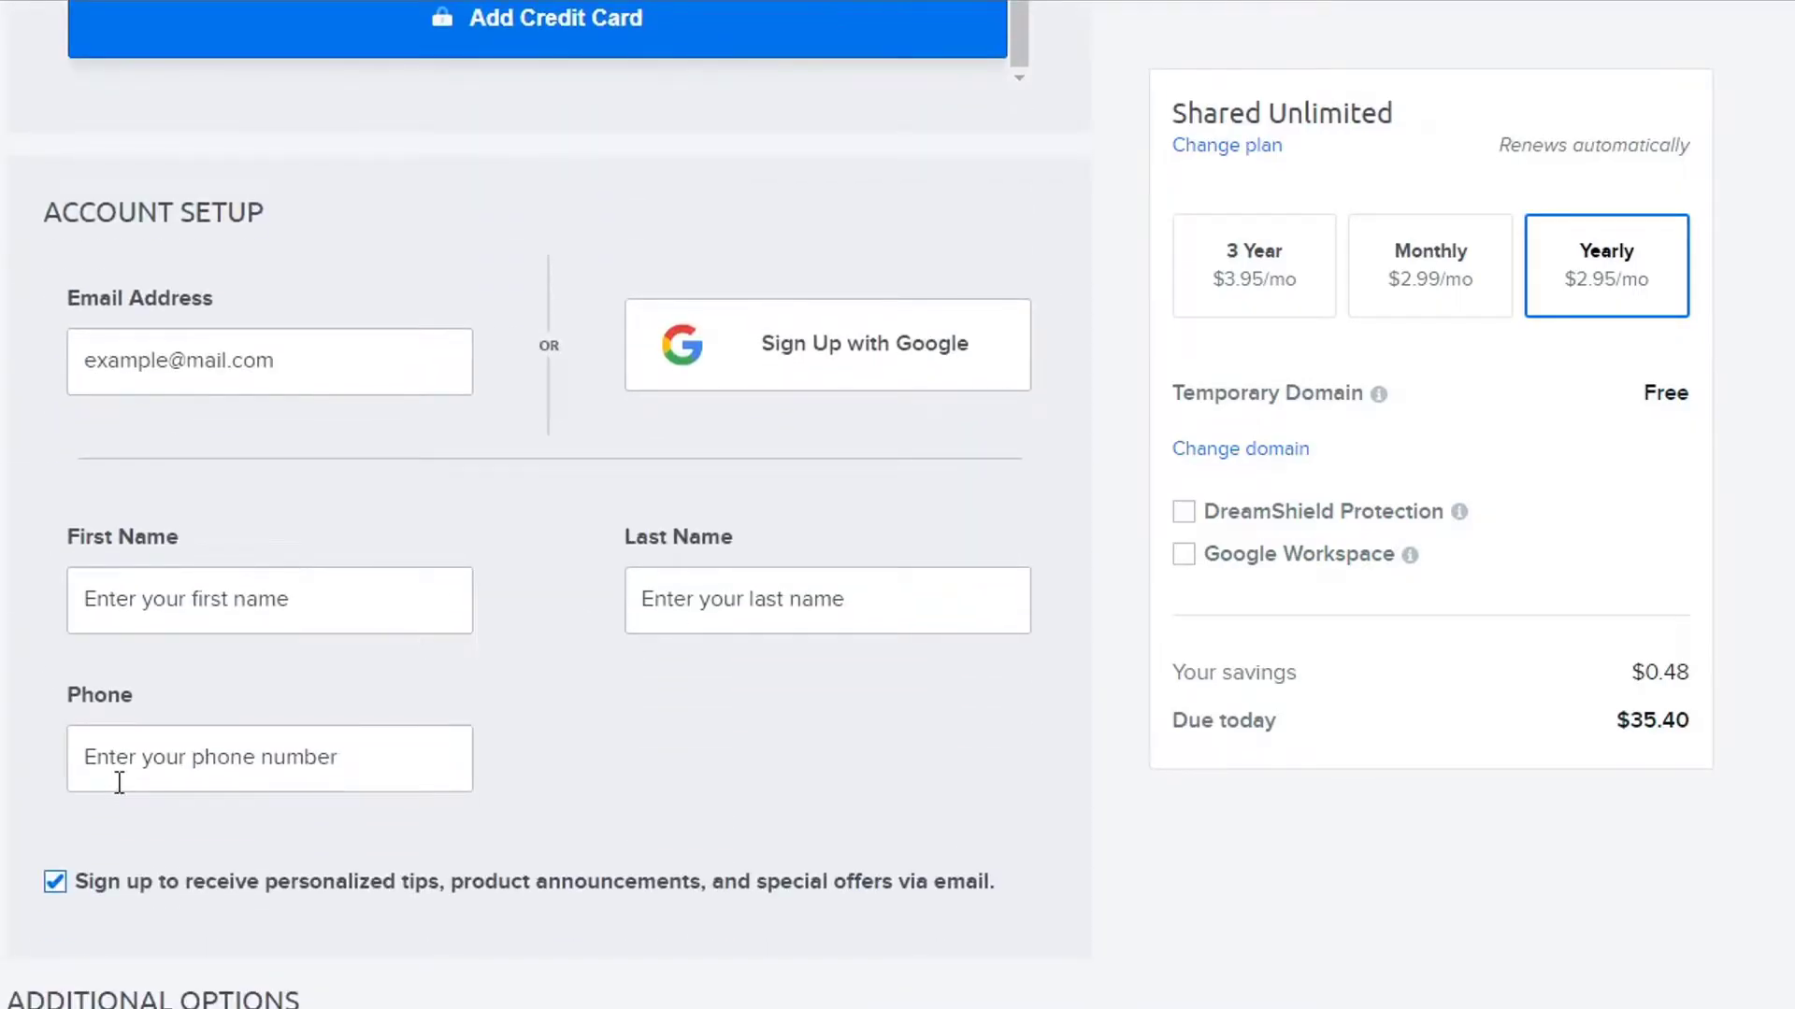
pyautogui.scroll(-4, 525, 724)
pyautogui.scroll(-4, 208, 461)
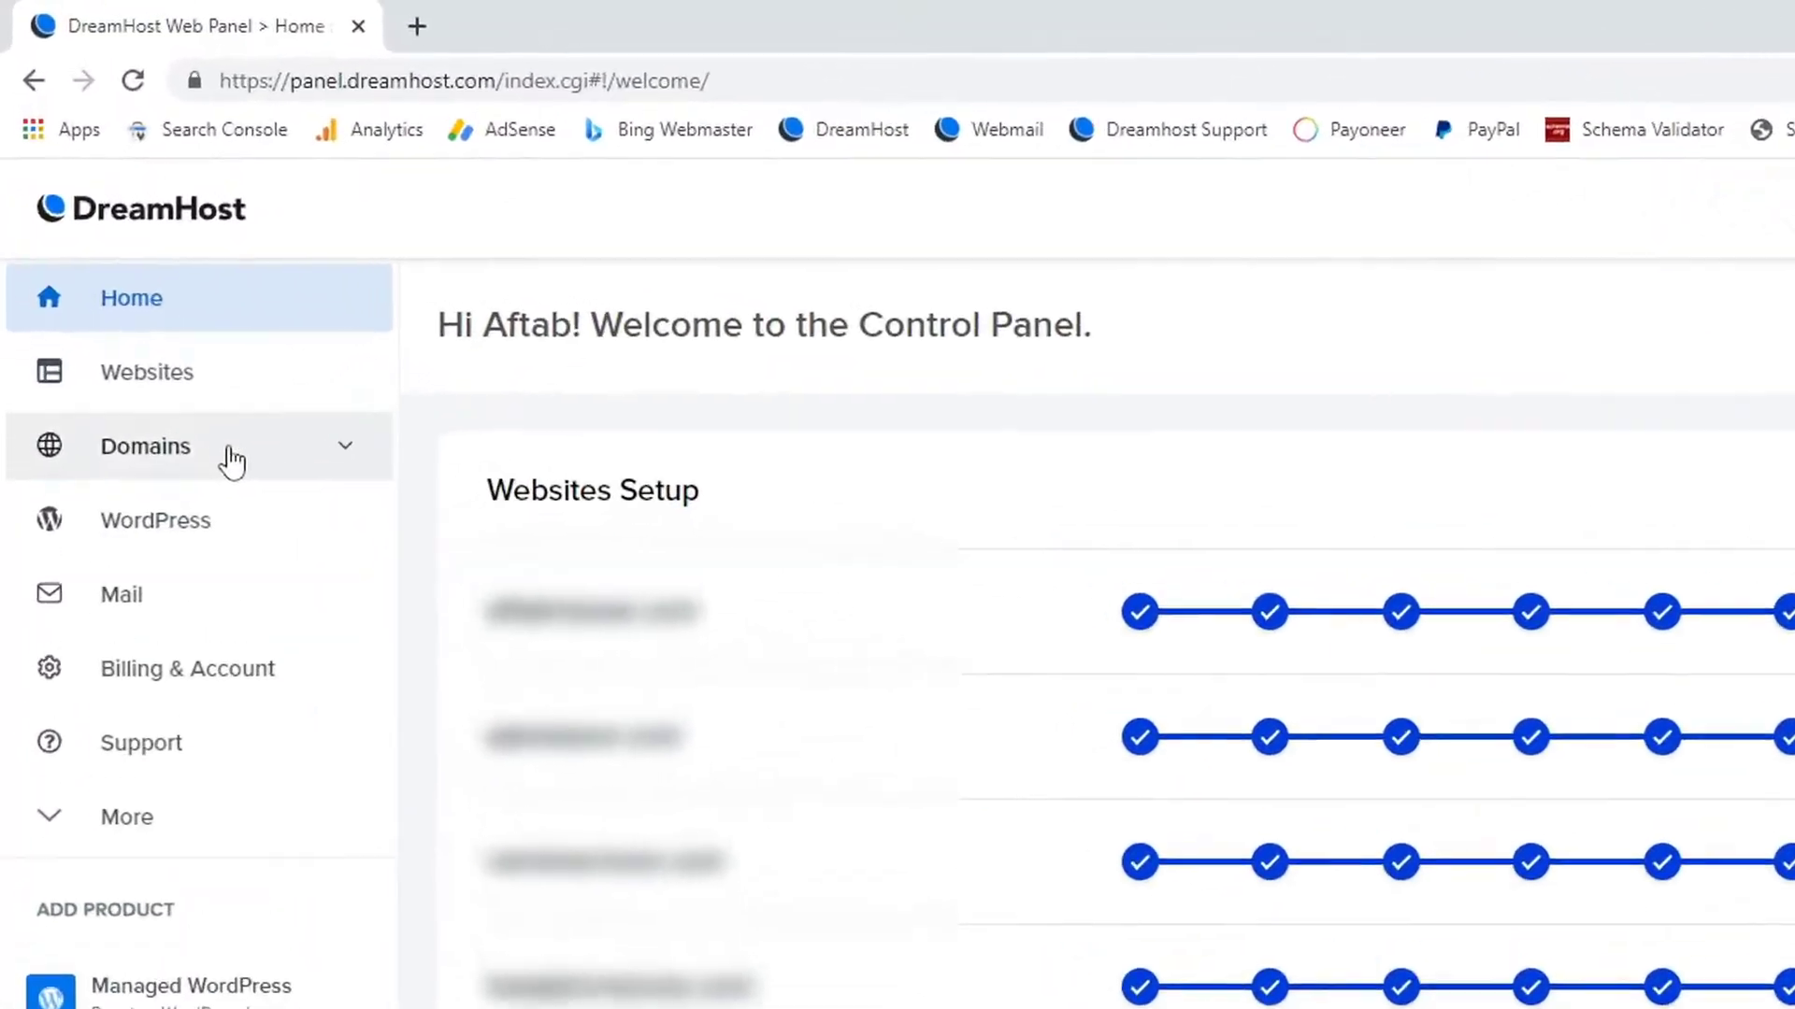
# Open Domains > Manage Domains and choose 'Add Hosting to a Domain / Sub-Domain'.
pyautogui.click(139, 274)
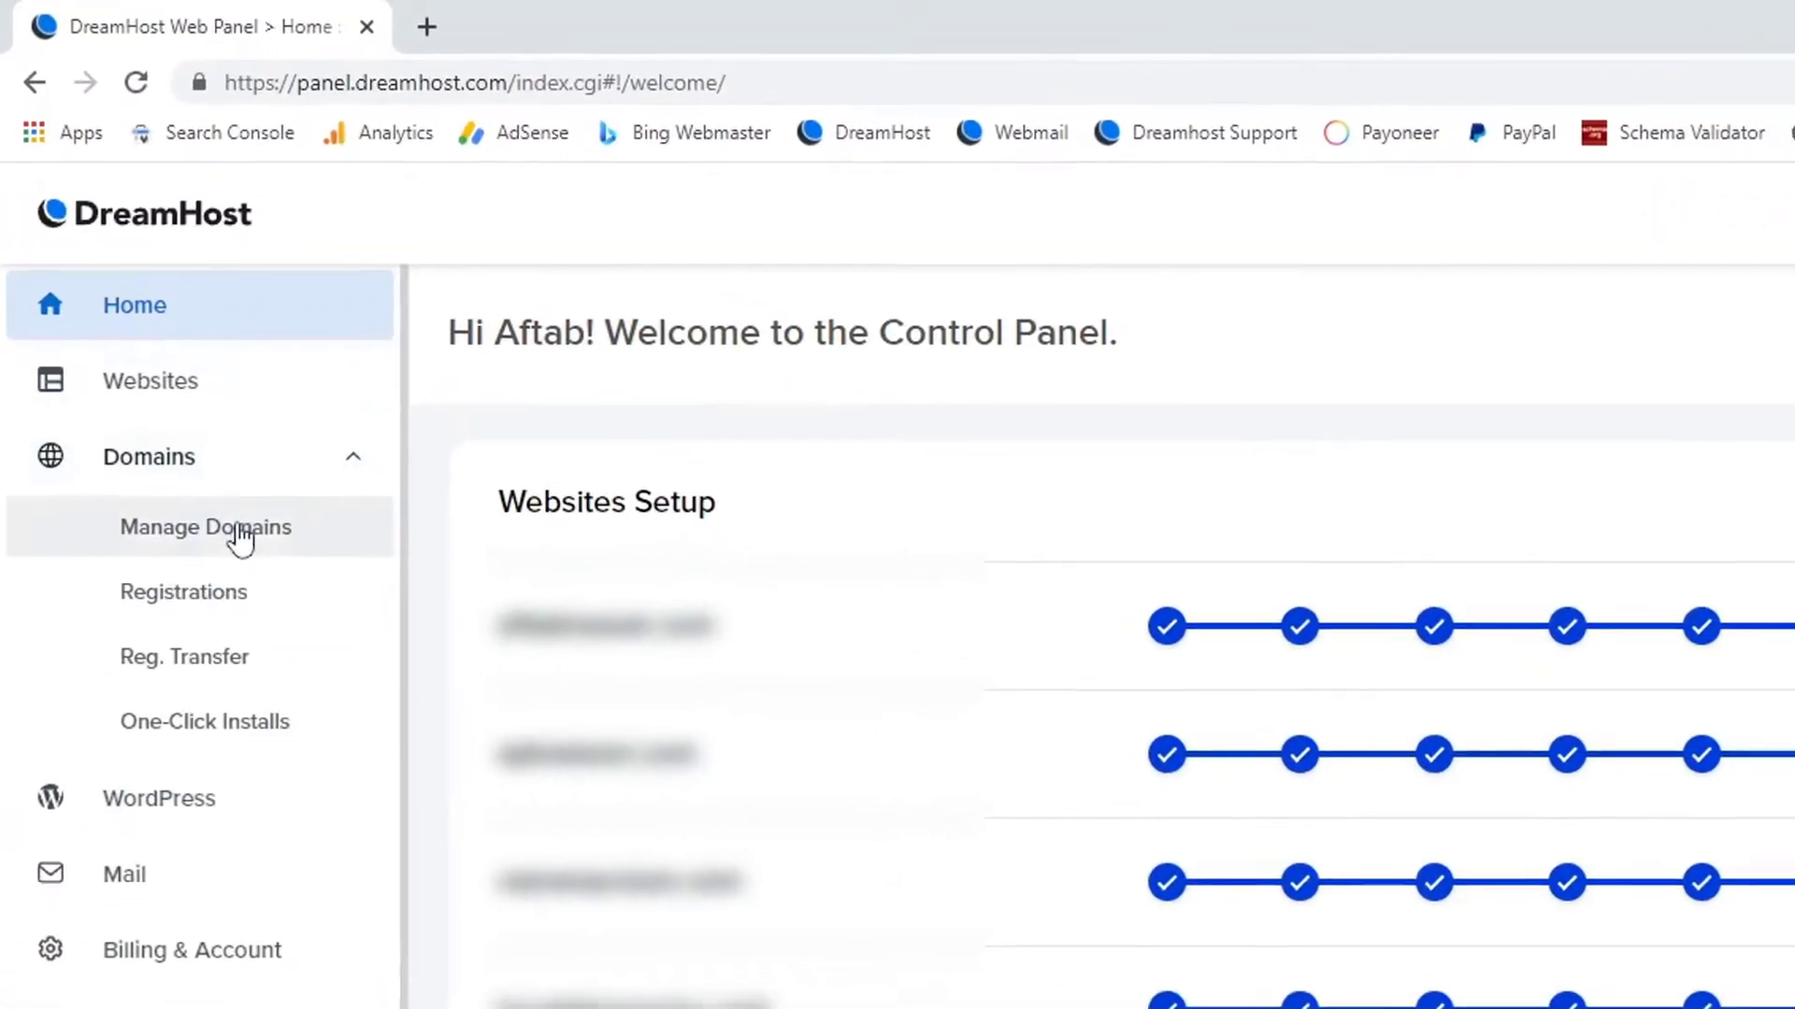
pyautogui.click(244, 541)
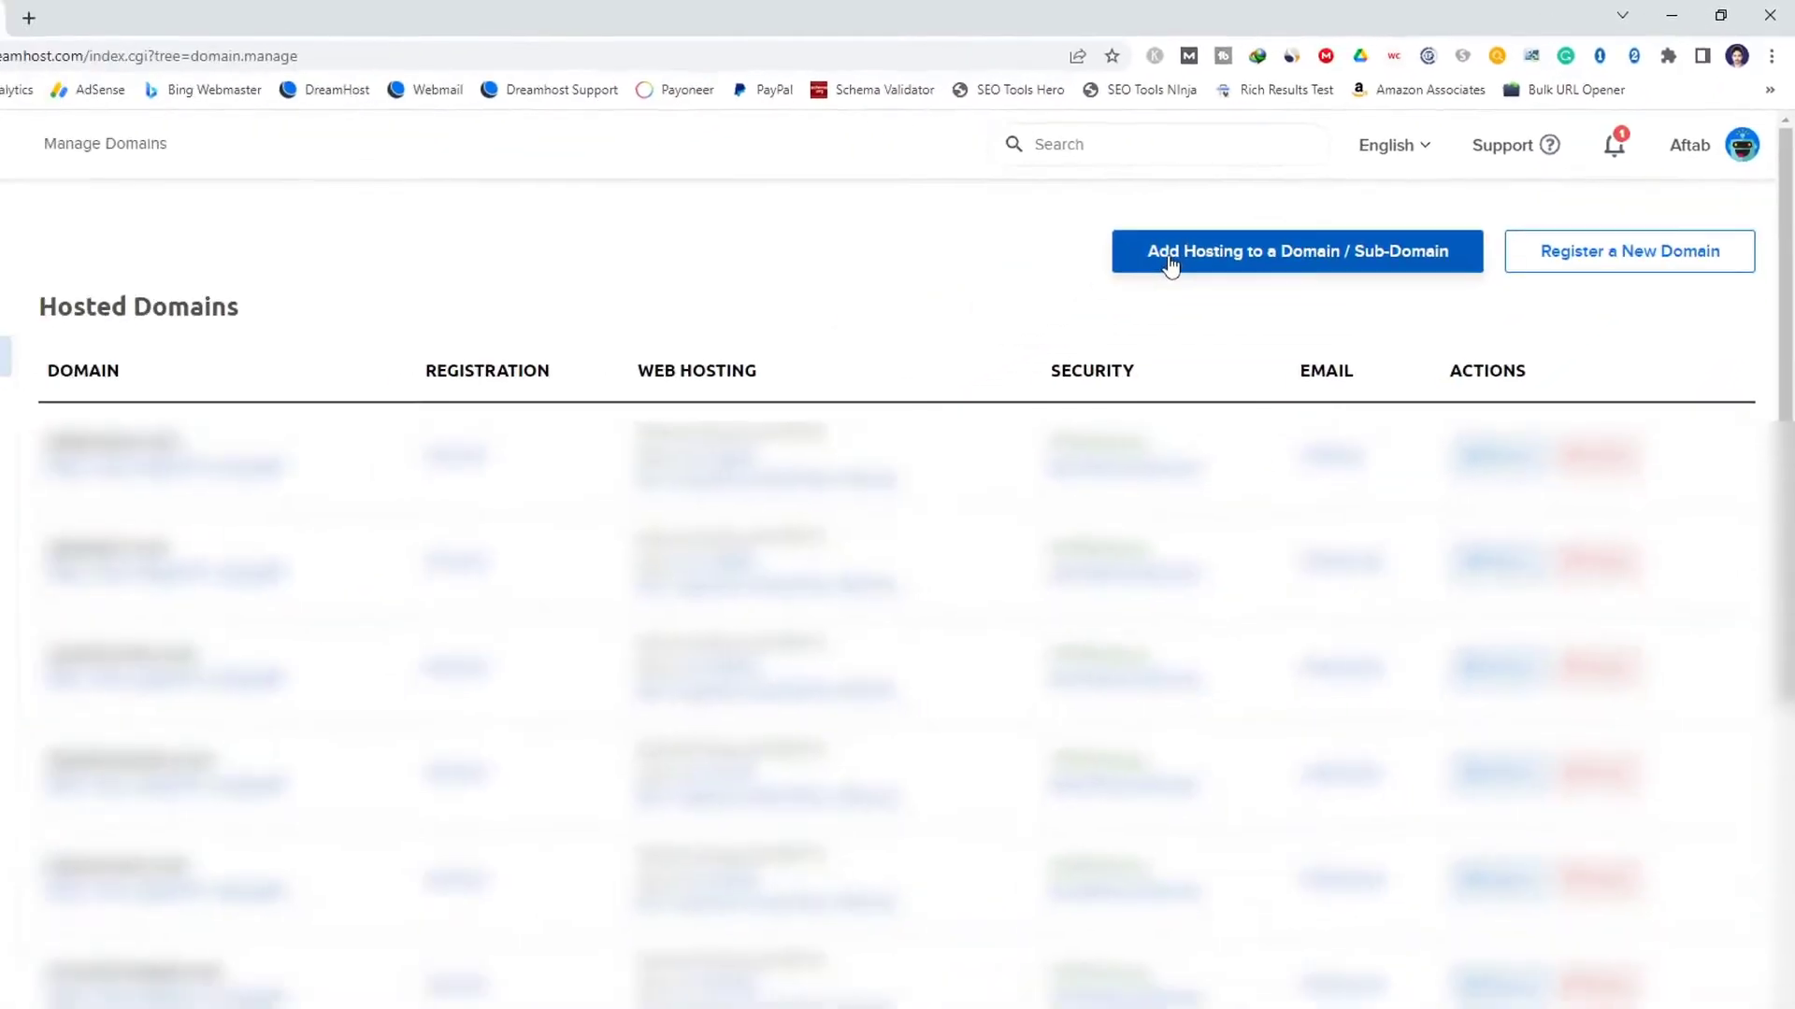
pyautogui.click(895, 383)
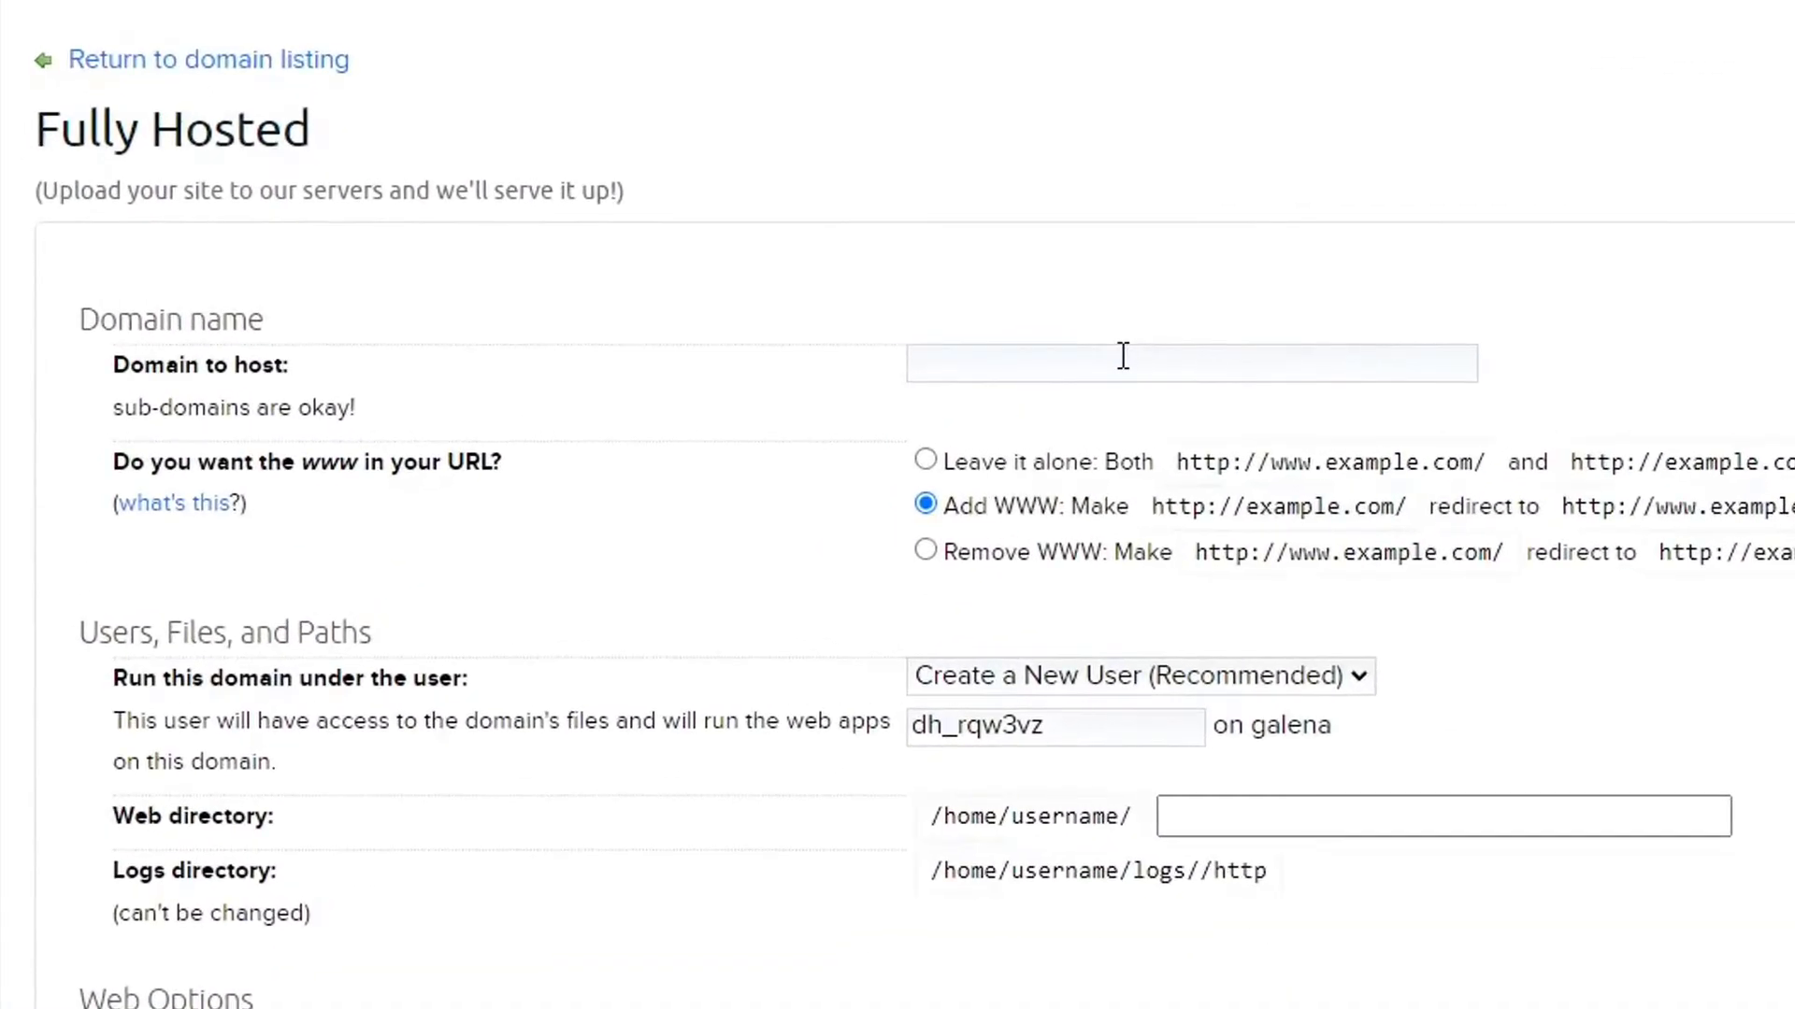
# Fully host apkwings.com with the default hosting options.
pyautogui.click(1122, 357)
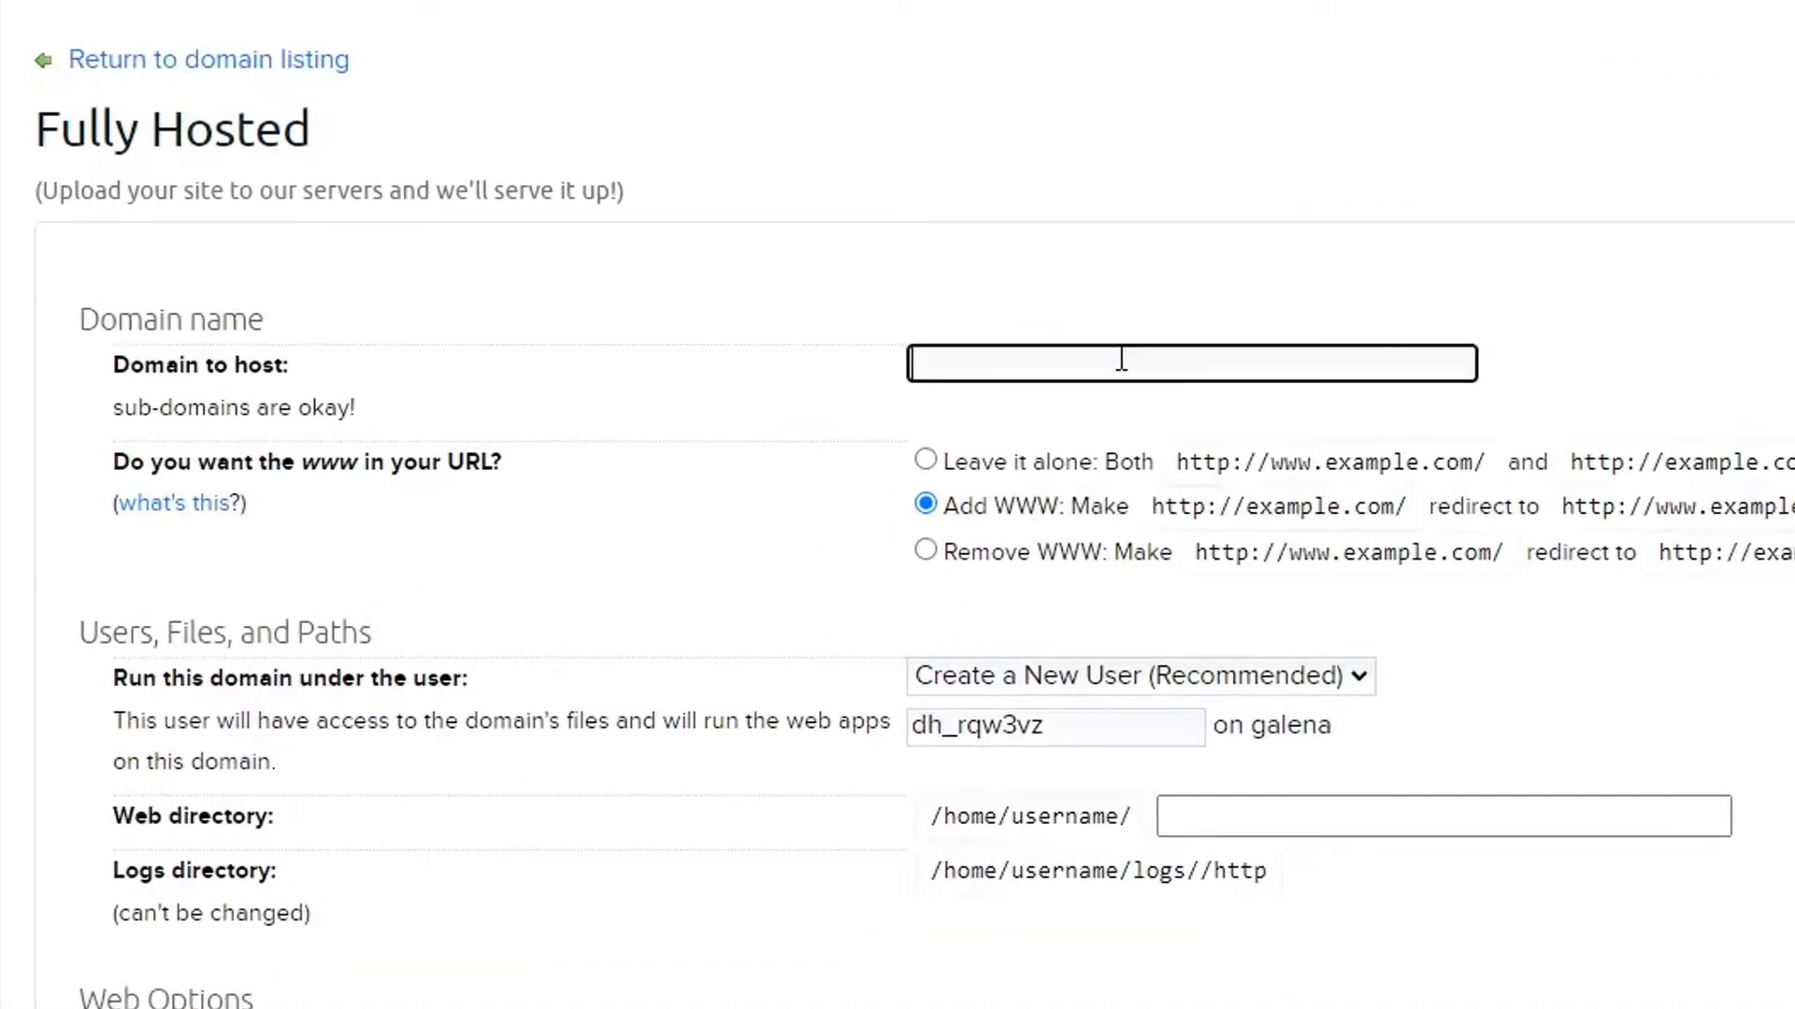
pyautogui.write('apkwings.co')
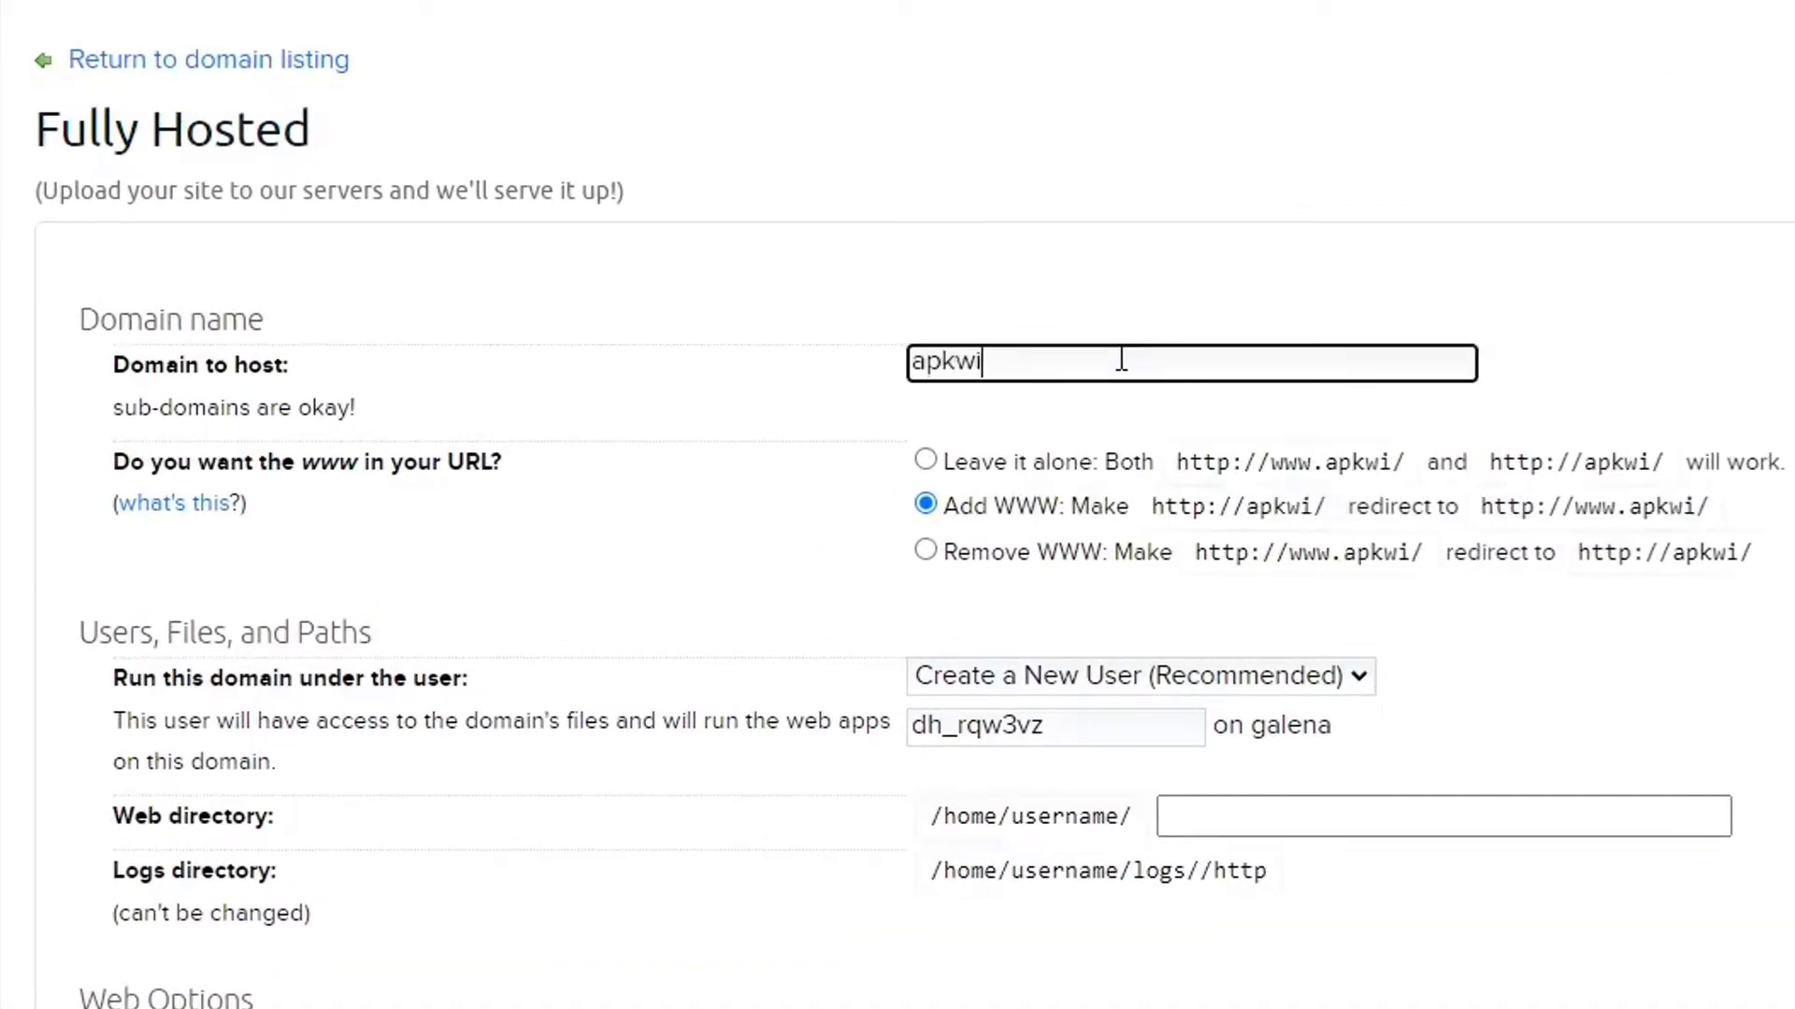
pyautogui.write('m')
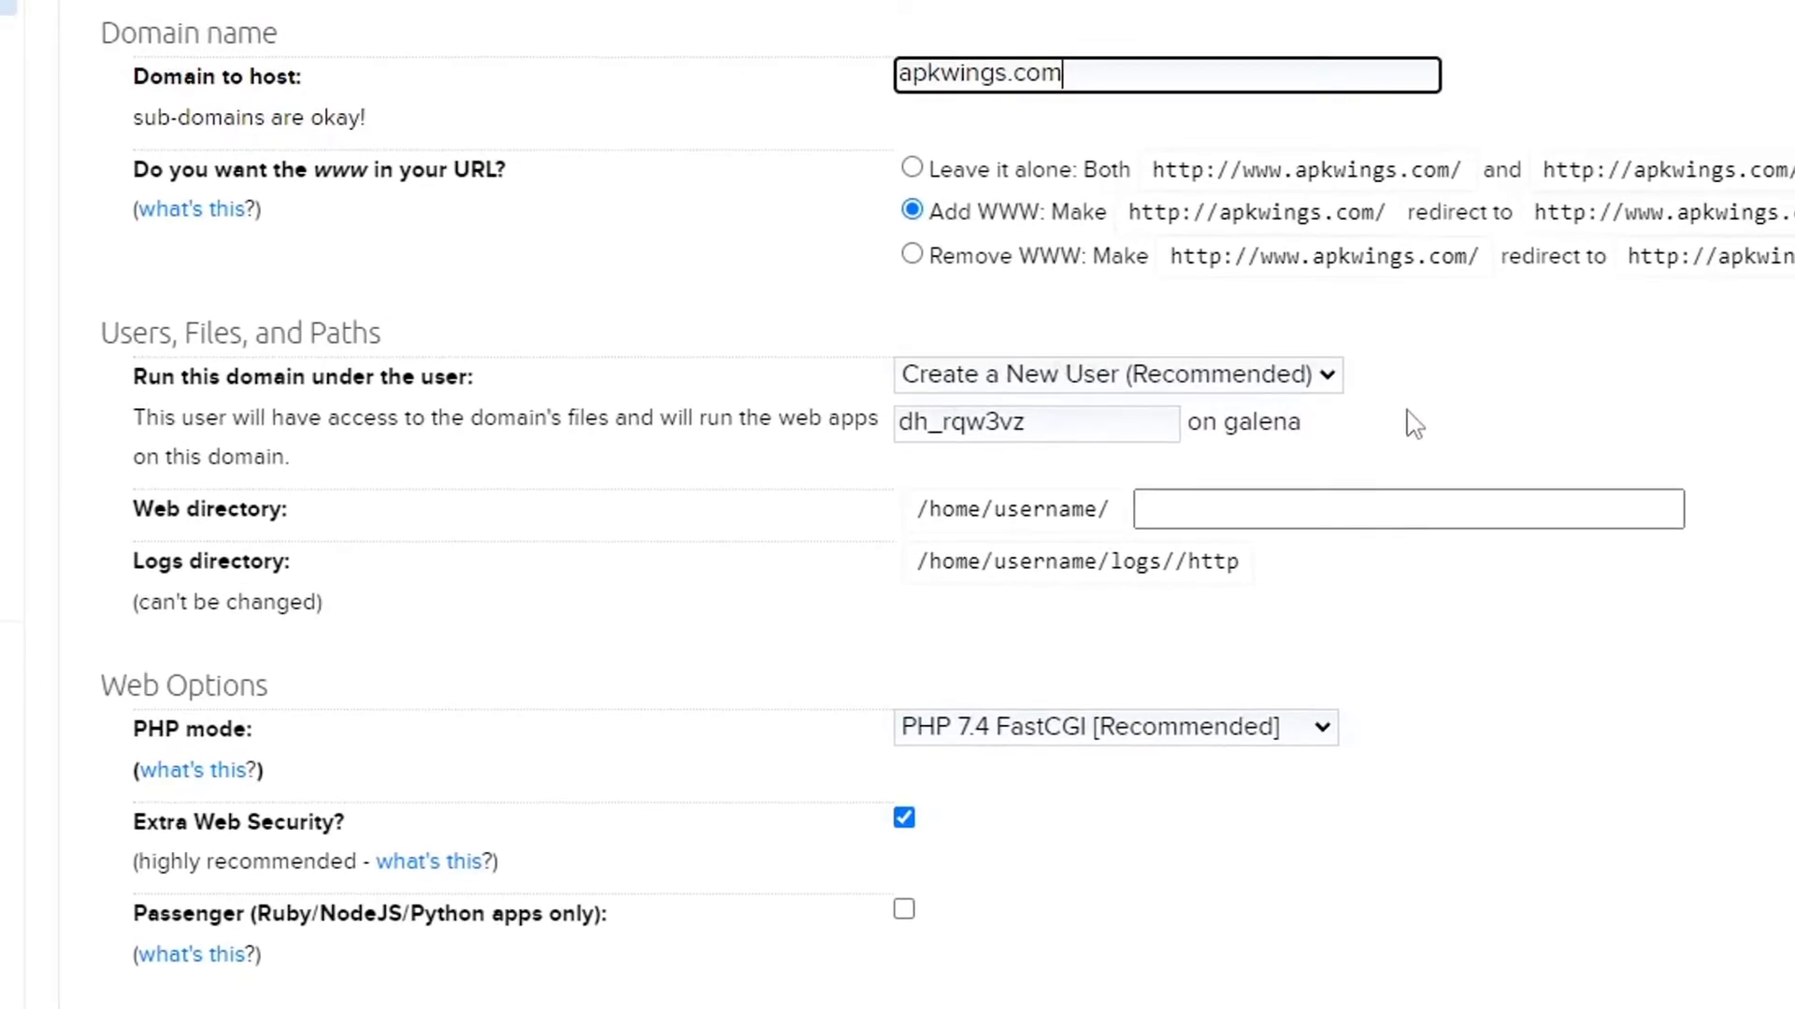
pyautogui.scroll(-2, 1412, 421)
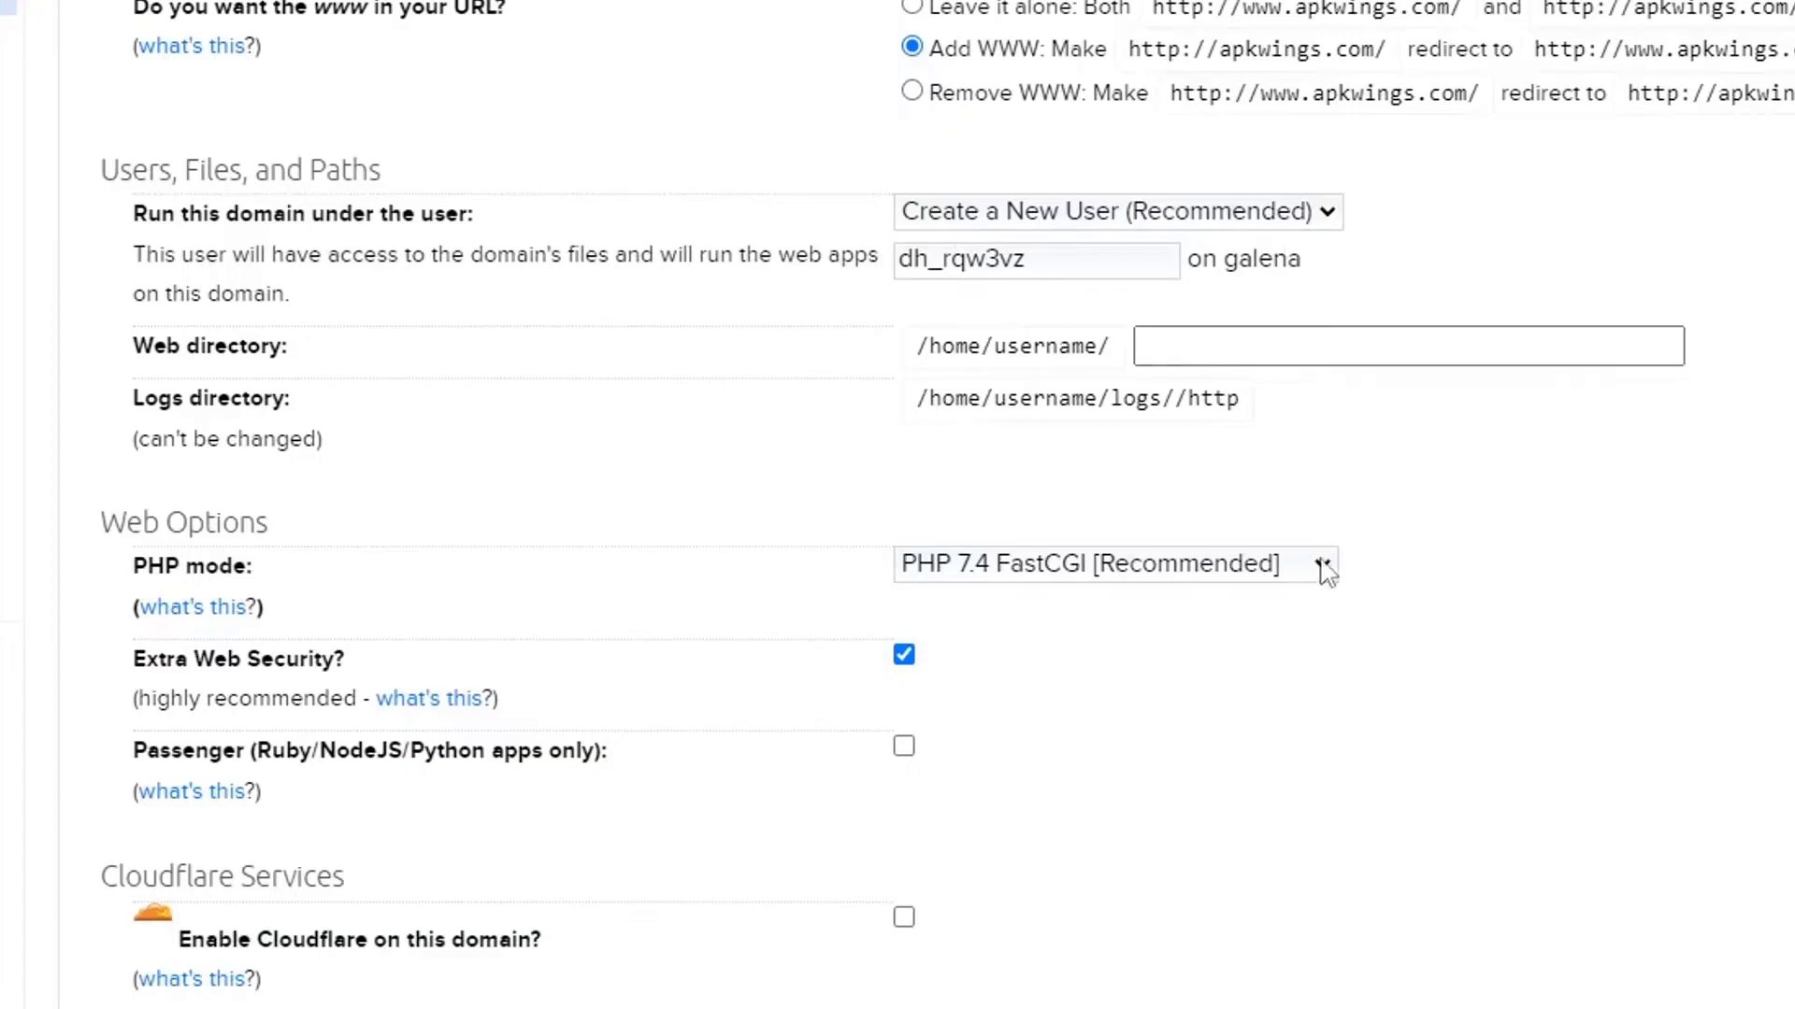
pyautogui.scroll(-5, 1306, 625)
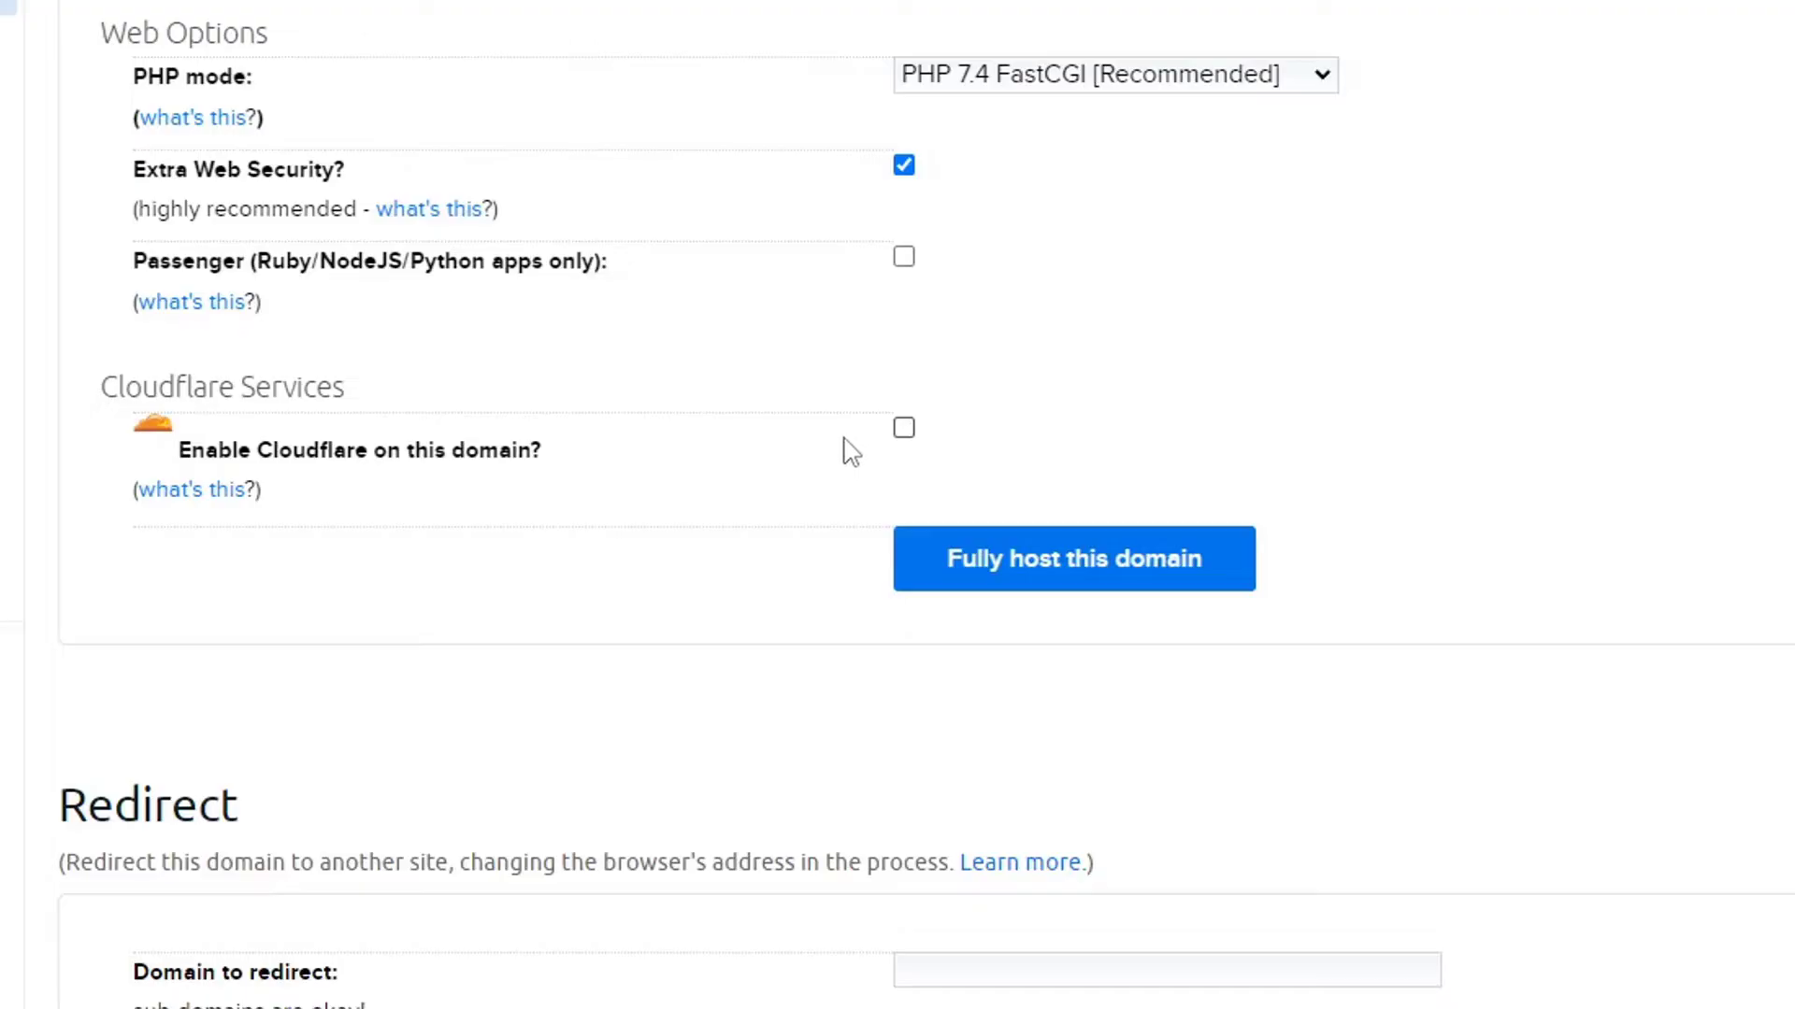
pyautogui.click(1068, 561)
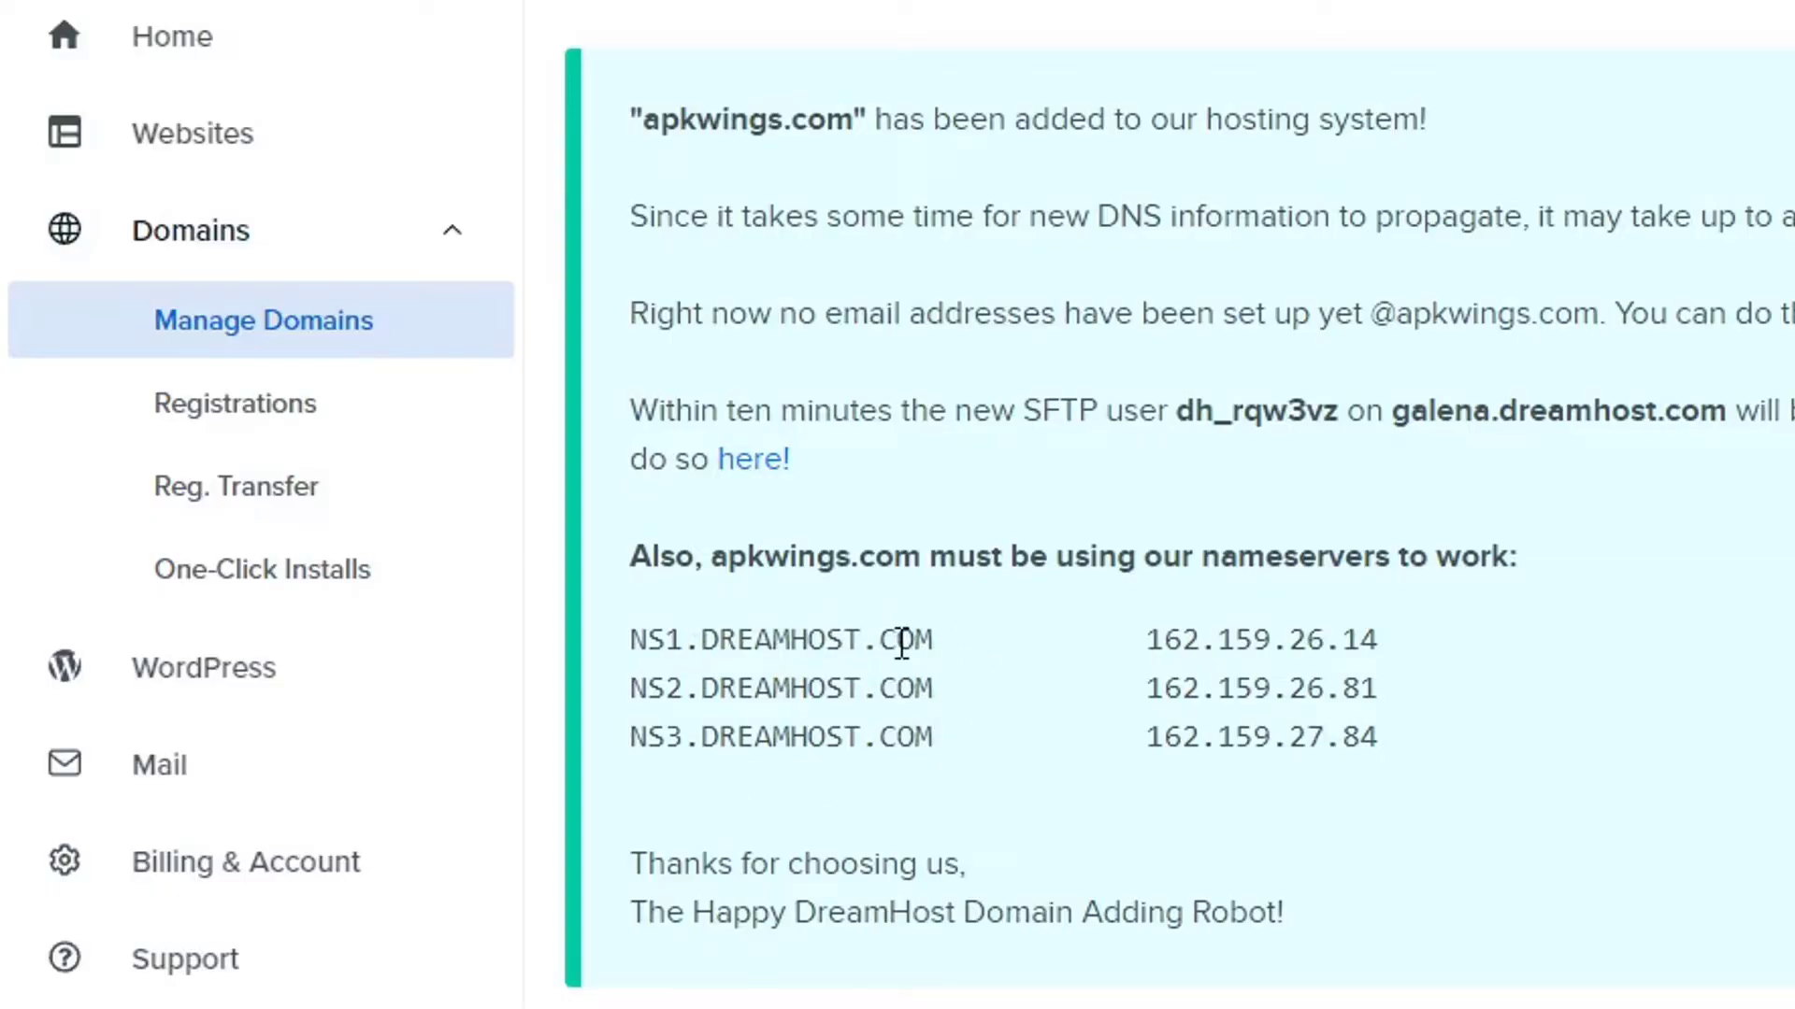
# Select the NS1.DREAMHOST.COM nameserver name on the confirmation page to copy it.
pyautogui.moveTo(935, 644); pyautogui.dragTo(629, 643)
pyautogui.hotkey('ctrl', 'c')
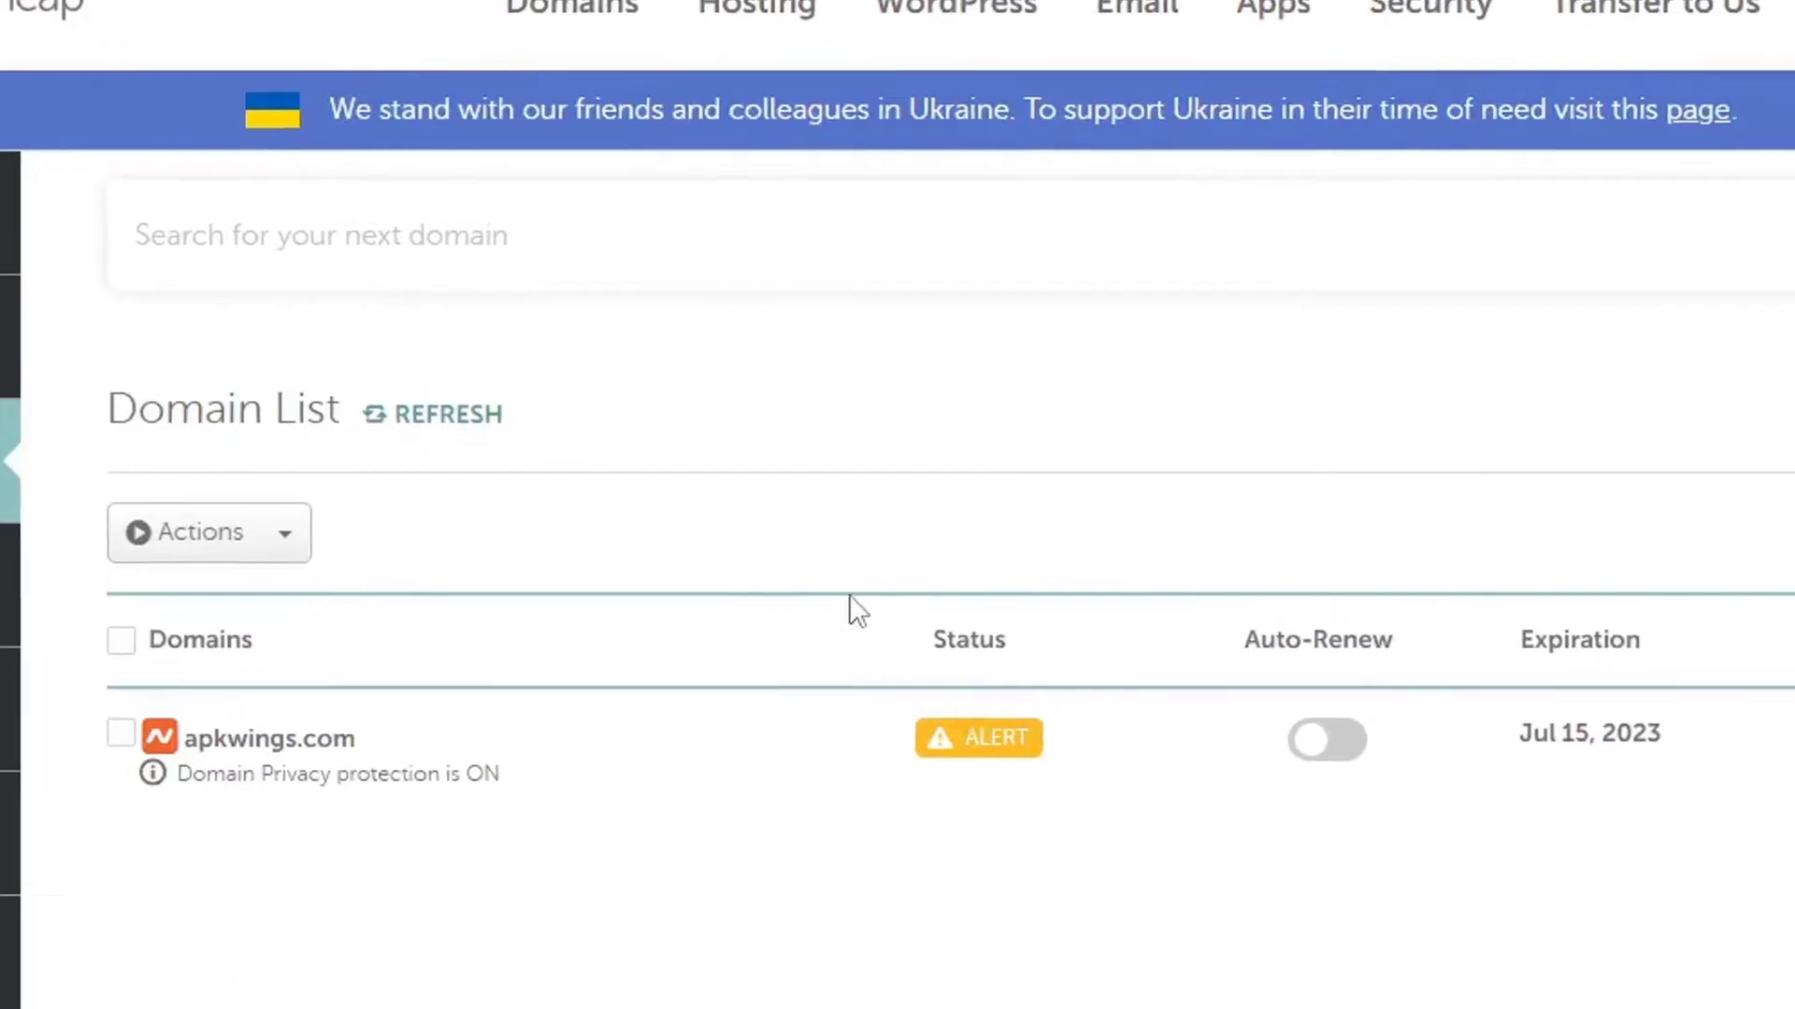
# Open apkwings.com's management page in Namecheap and switch its nameservers to Custom DNS.
pyautogui.click(1702, 552)
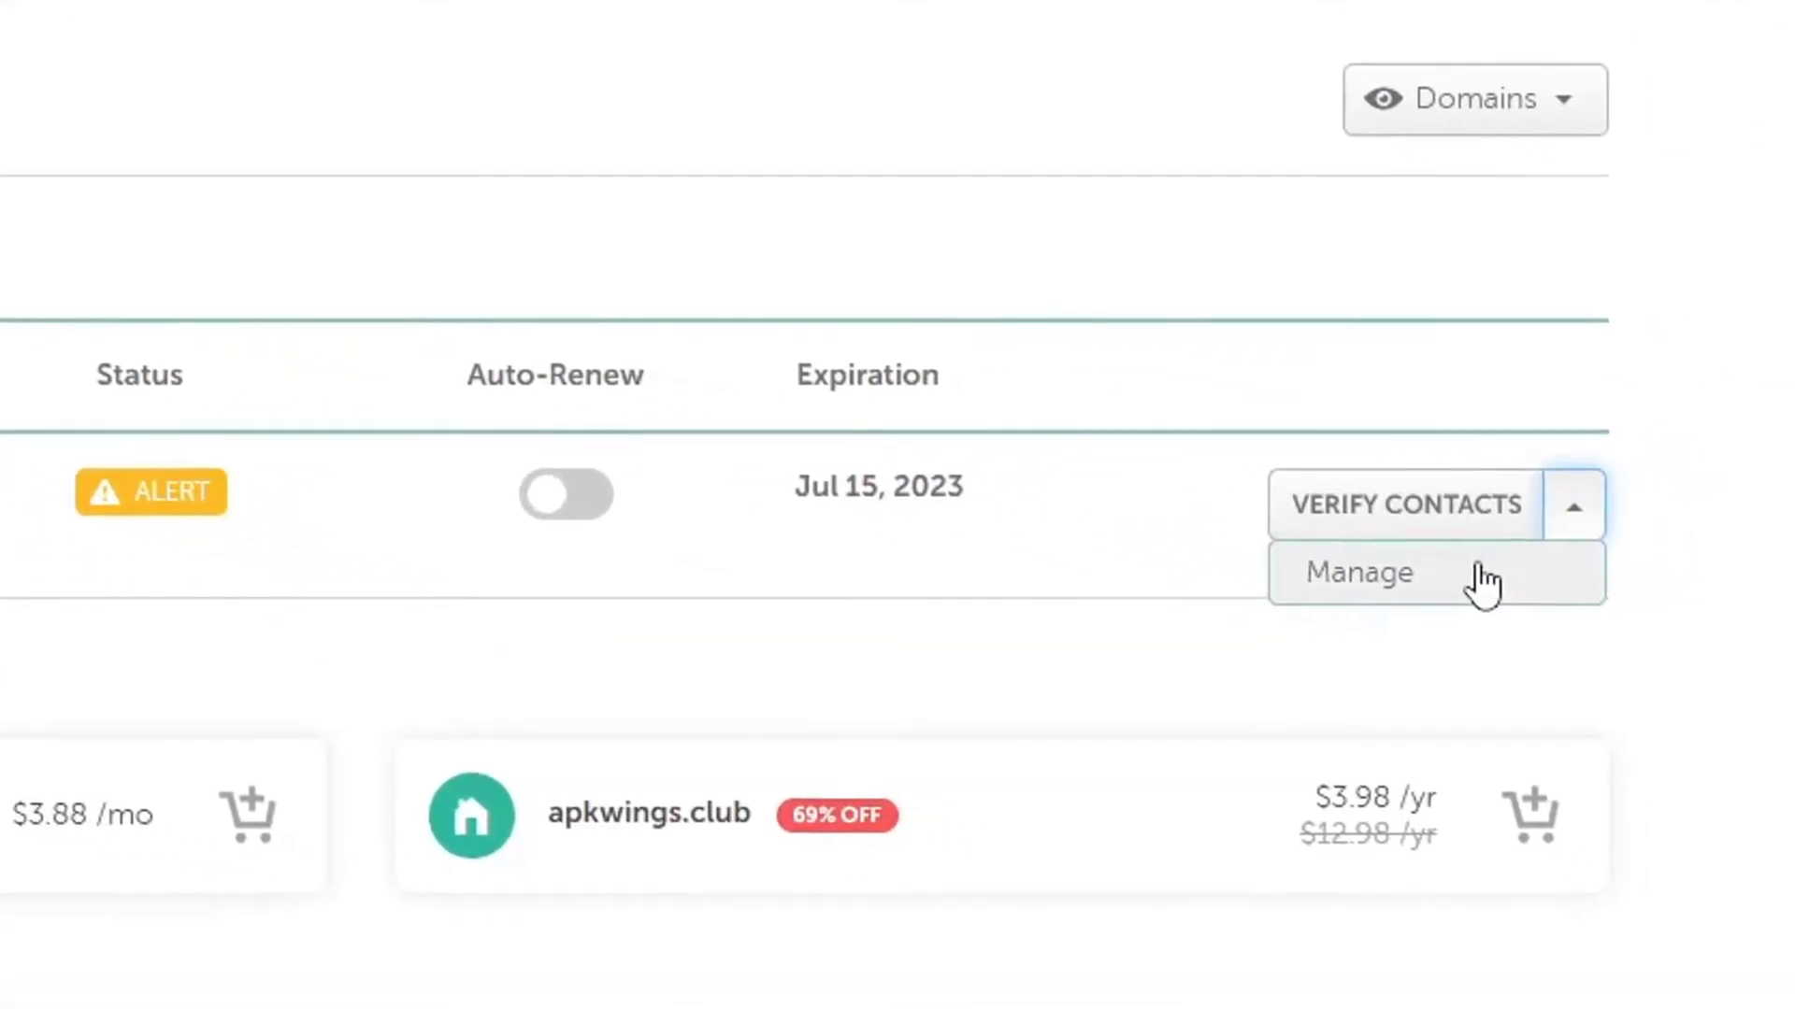
pyautogui.click(1317, 537)
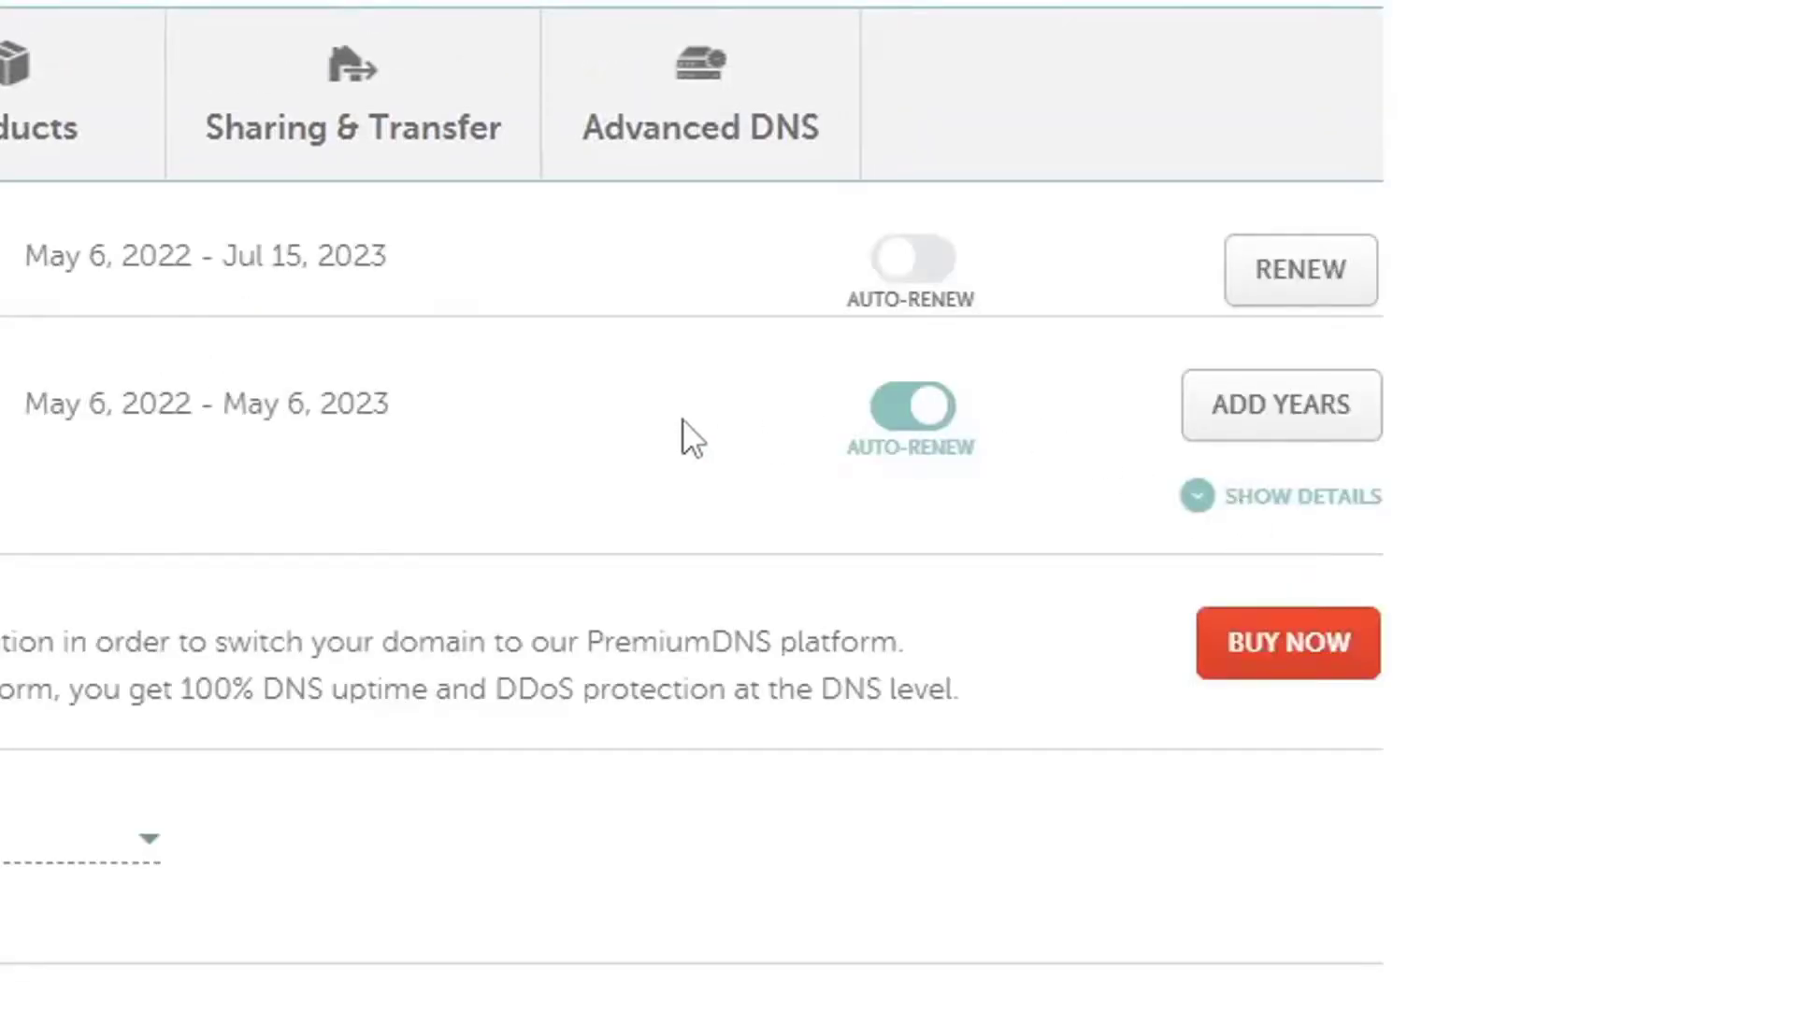
pyautogui.scroll(-2, 689, 428)
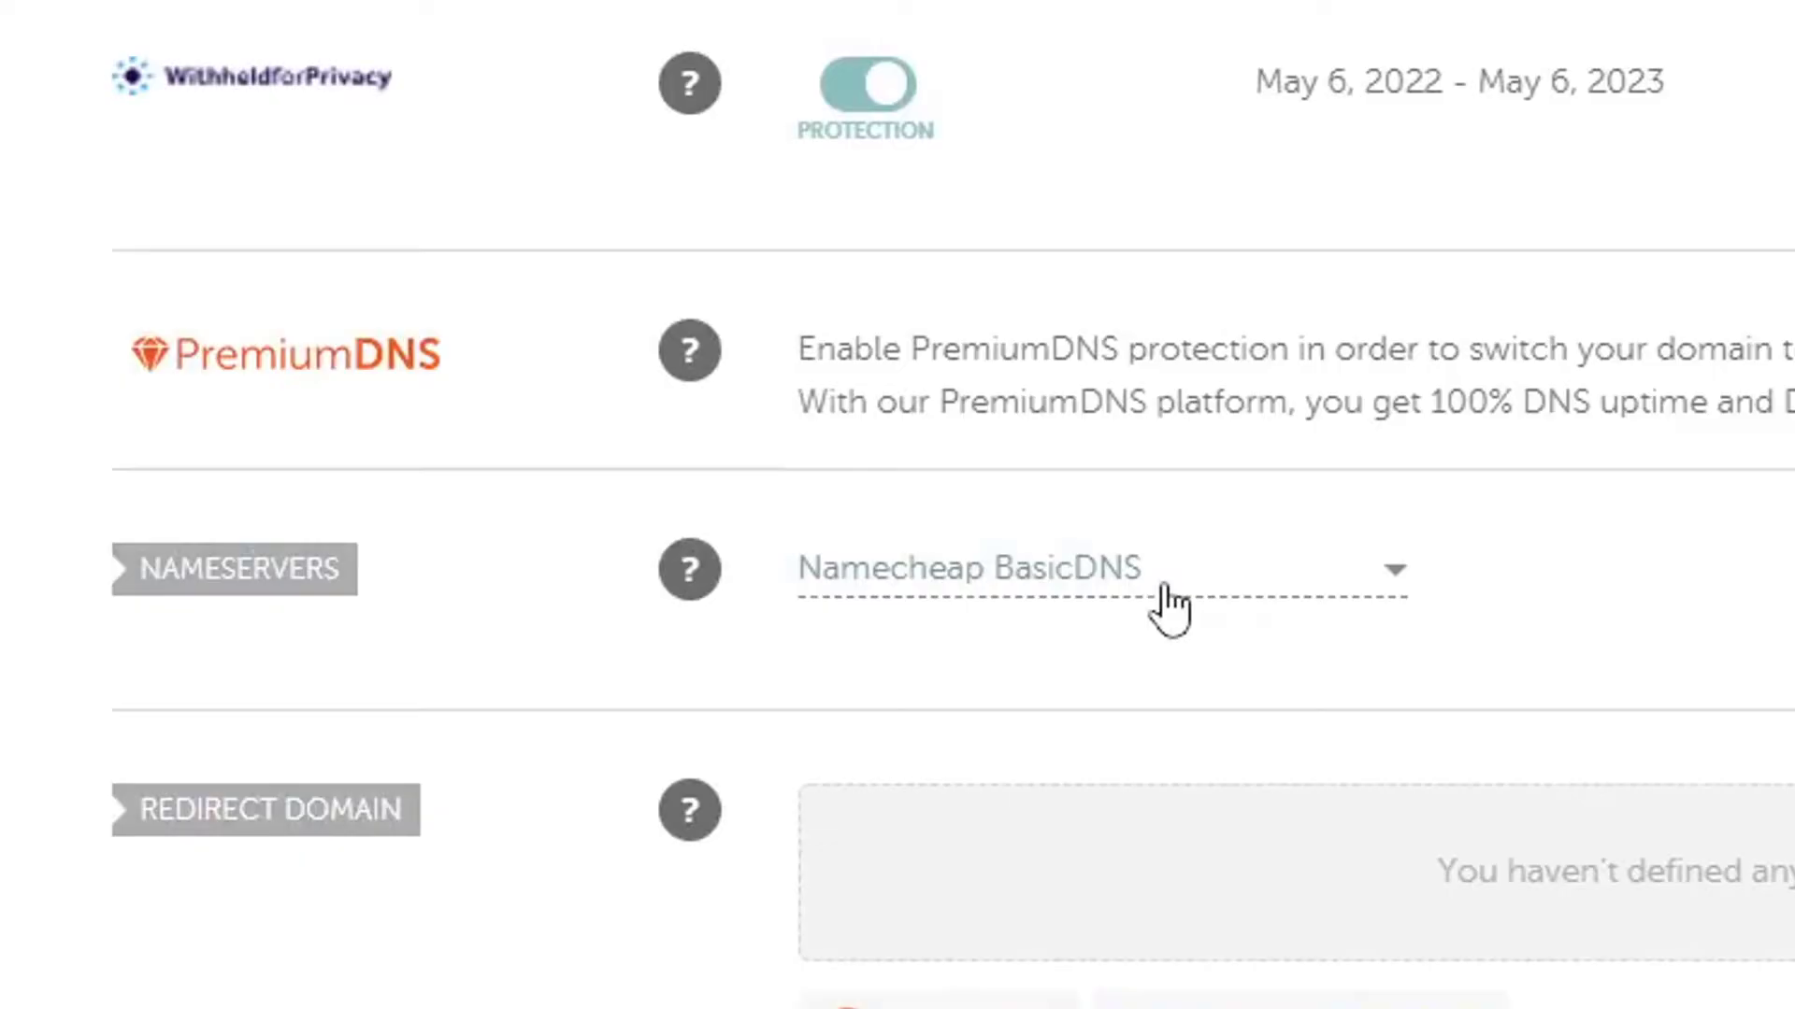
pyautogui.click(1165, 599)
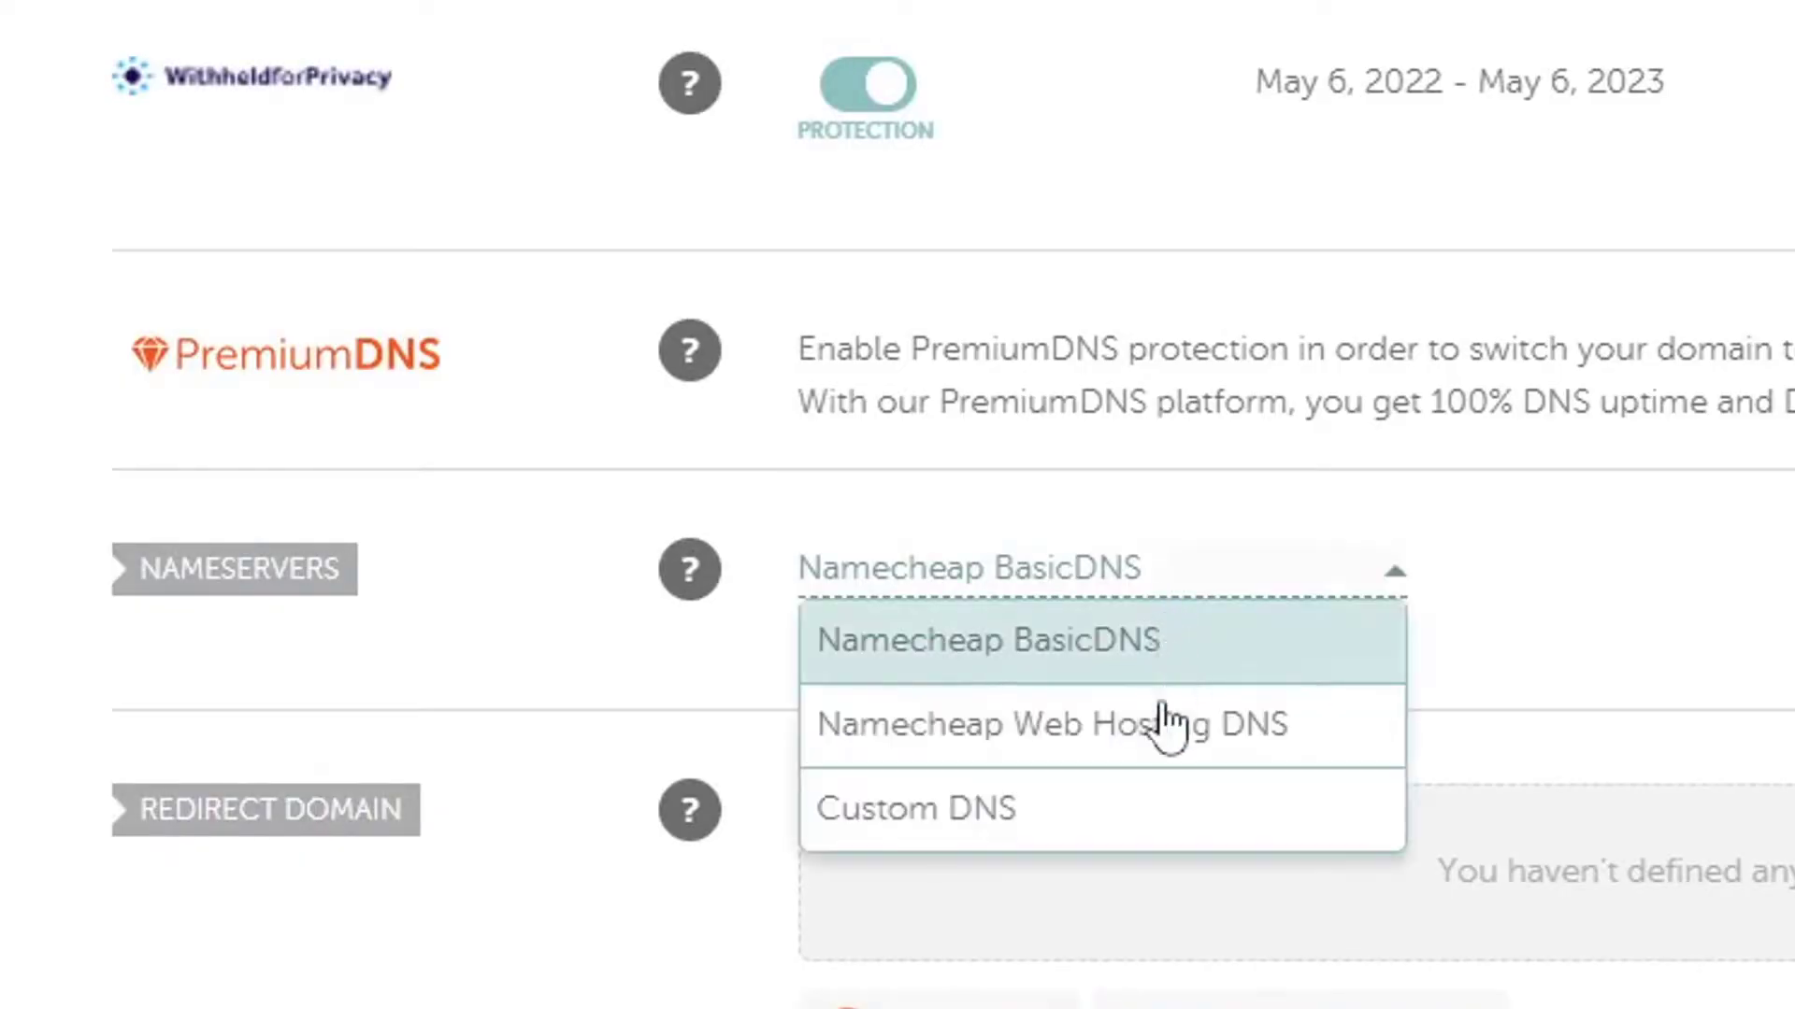
pyautogui.click(1145, 812)
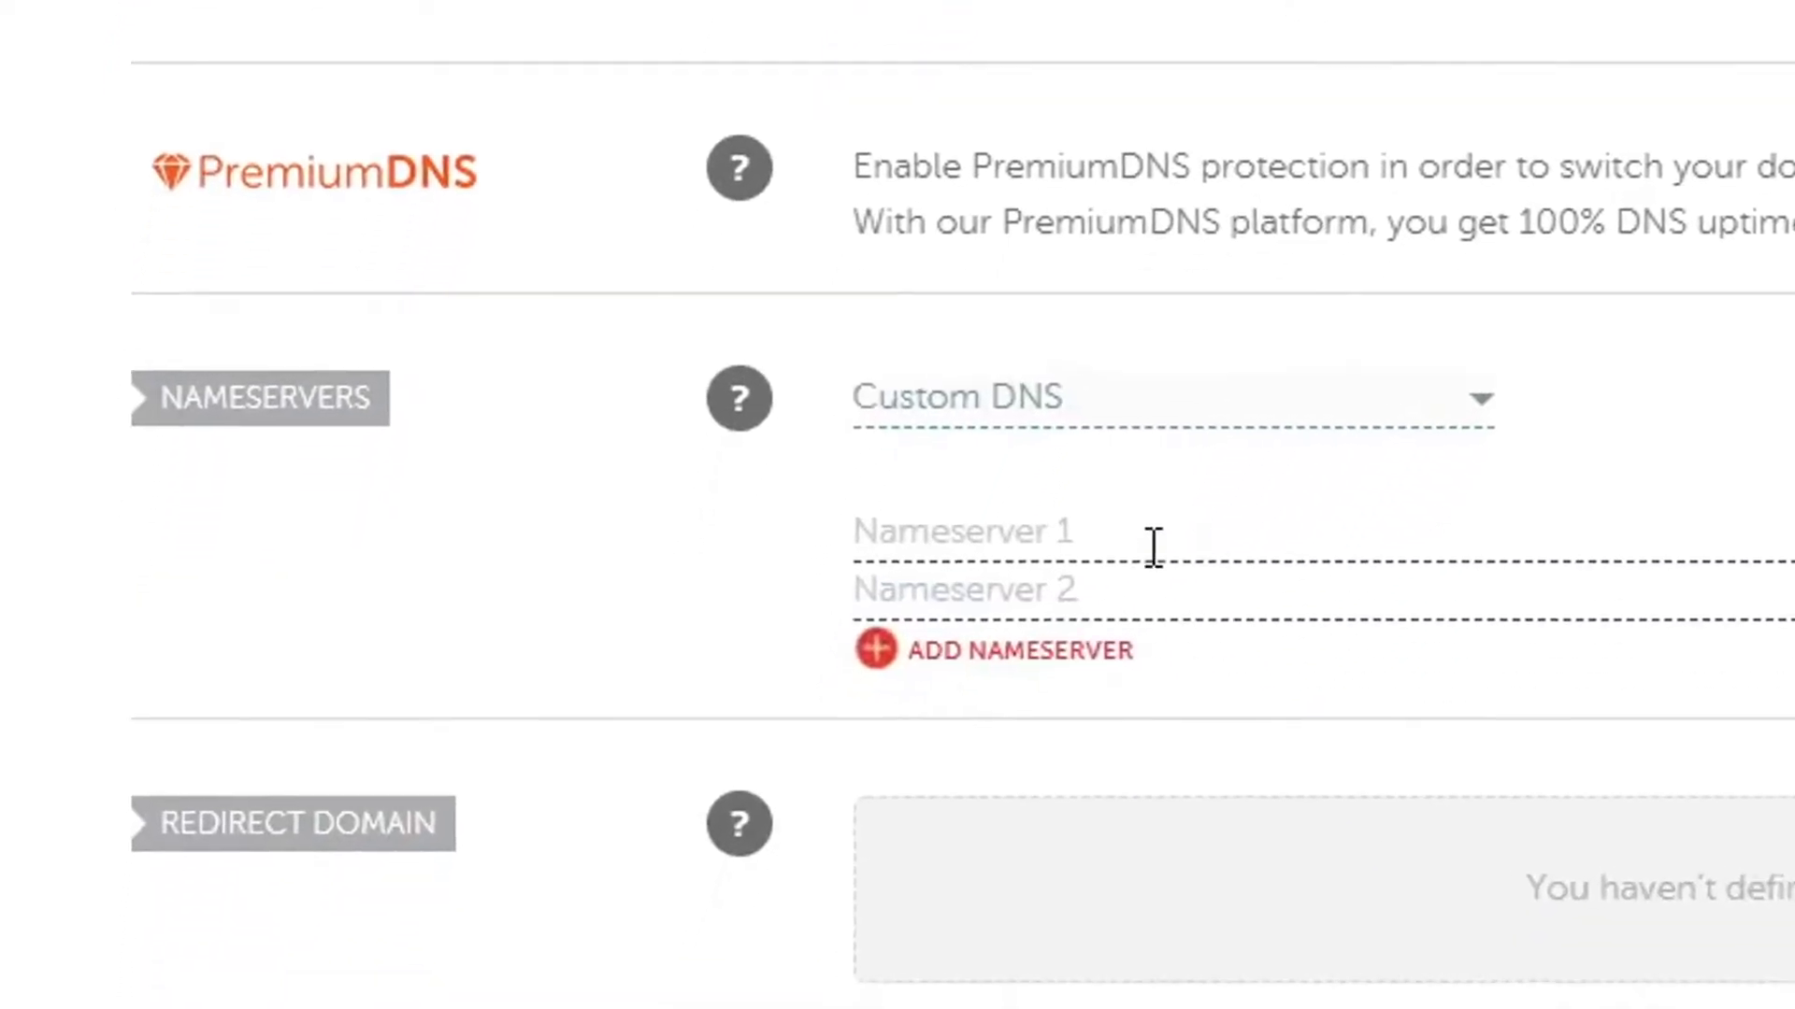
# Enter NS1.DREAMHOST.COM and NS2.DREAMHOST.COM as the first two nameservers.
pyautogui.click(1062, 698)
pyautogui.hotkey('ctrl', 'v')
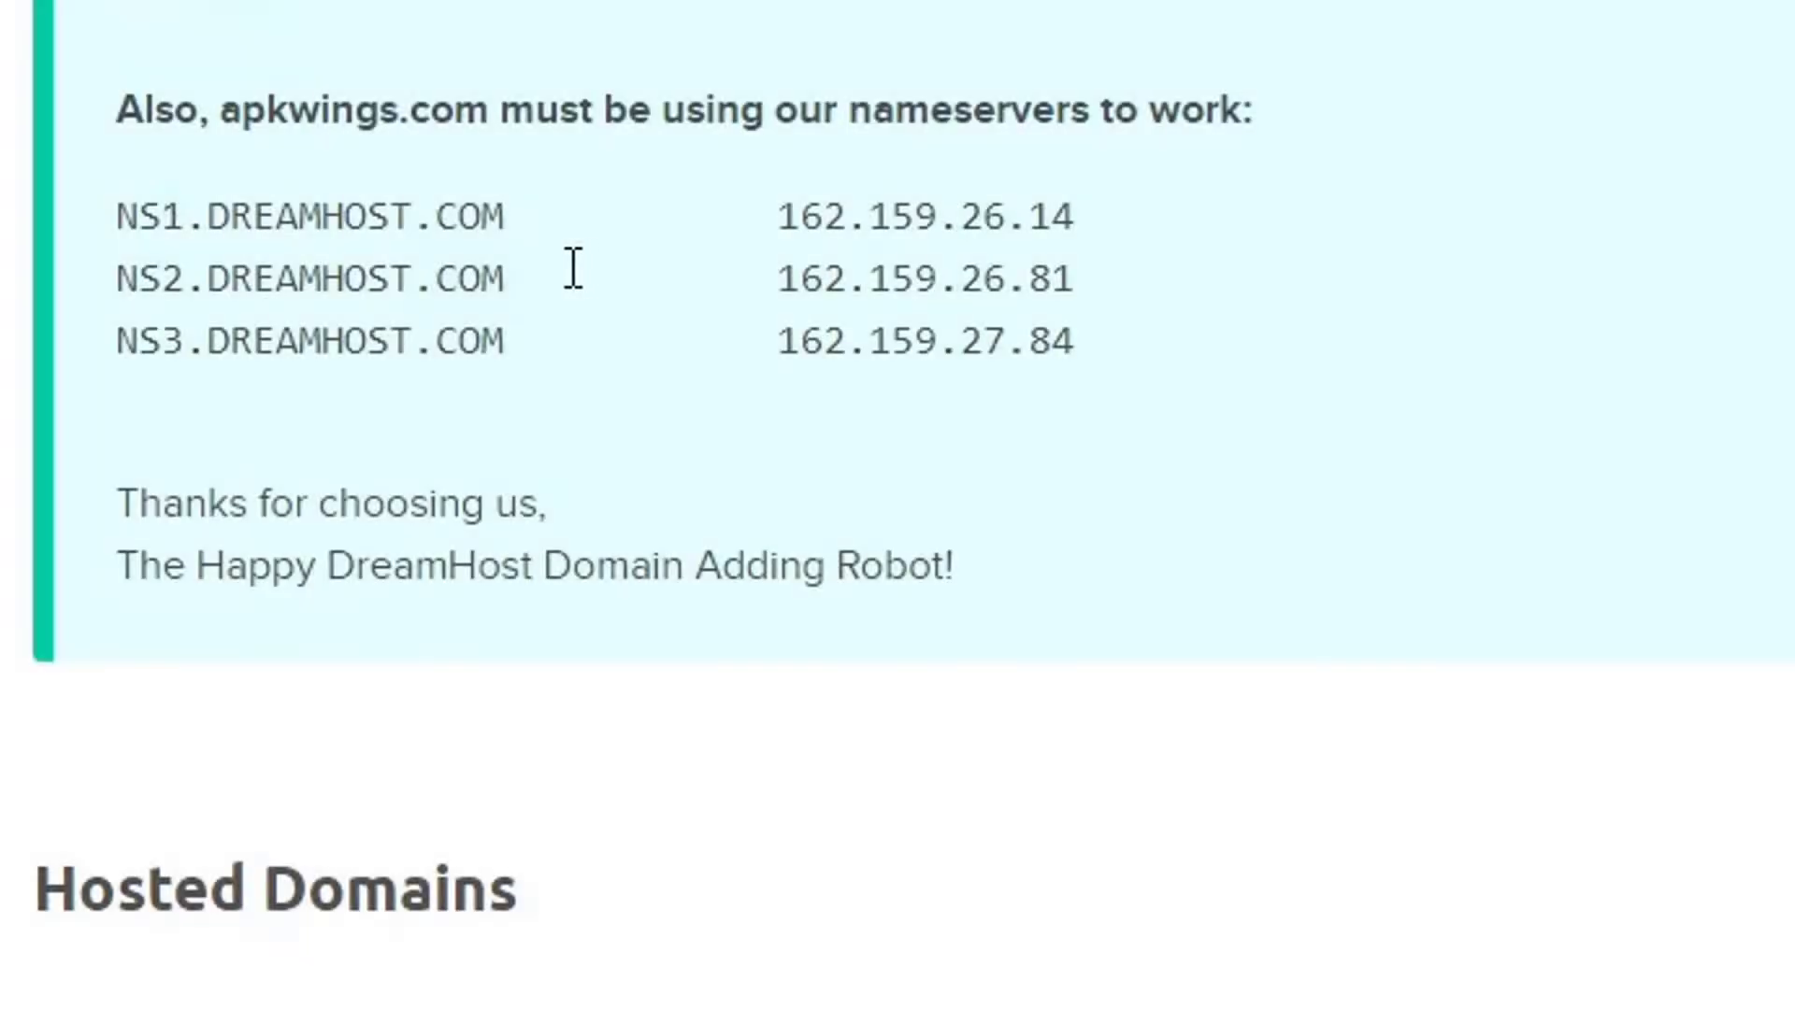
pyautogui.moveTo(549, 278); pyautogui.dragTo(295, 278)
pyautogui.click(208, 277)
pyautogui.moveTo(118, 278); pyautogui.dragTo(508, 279)
pyautogui.hotkey('ctrl', 'c')
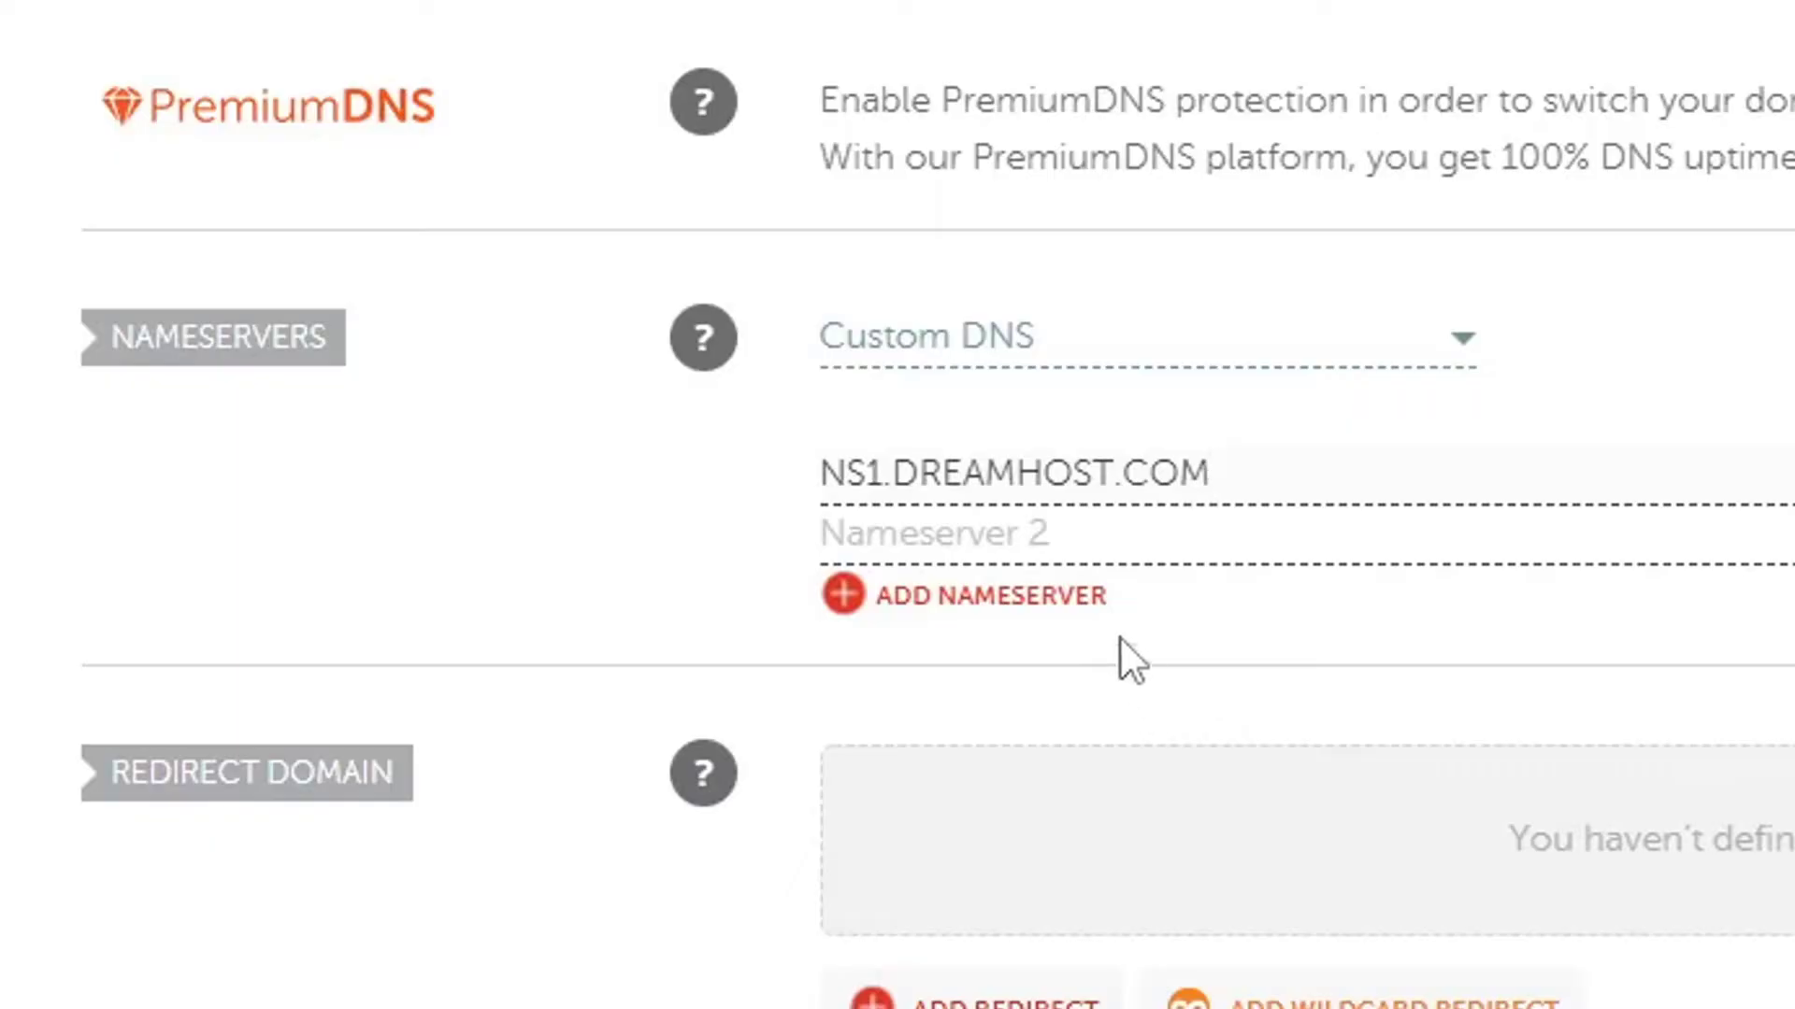
pyautogui.click(1005, 536)
pyautogui.hotkey('ctrl', 'v')
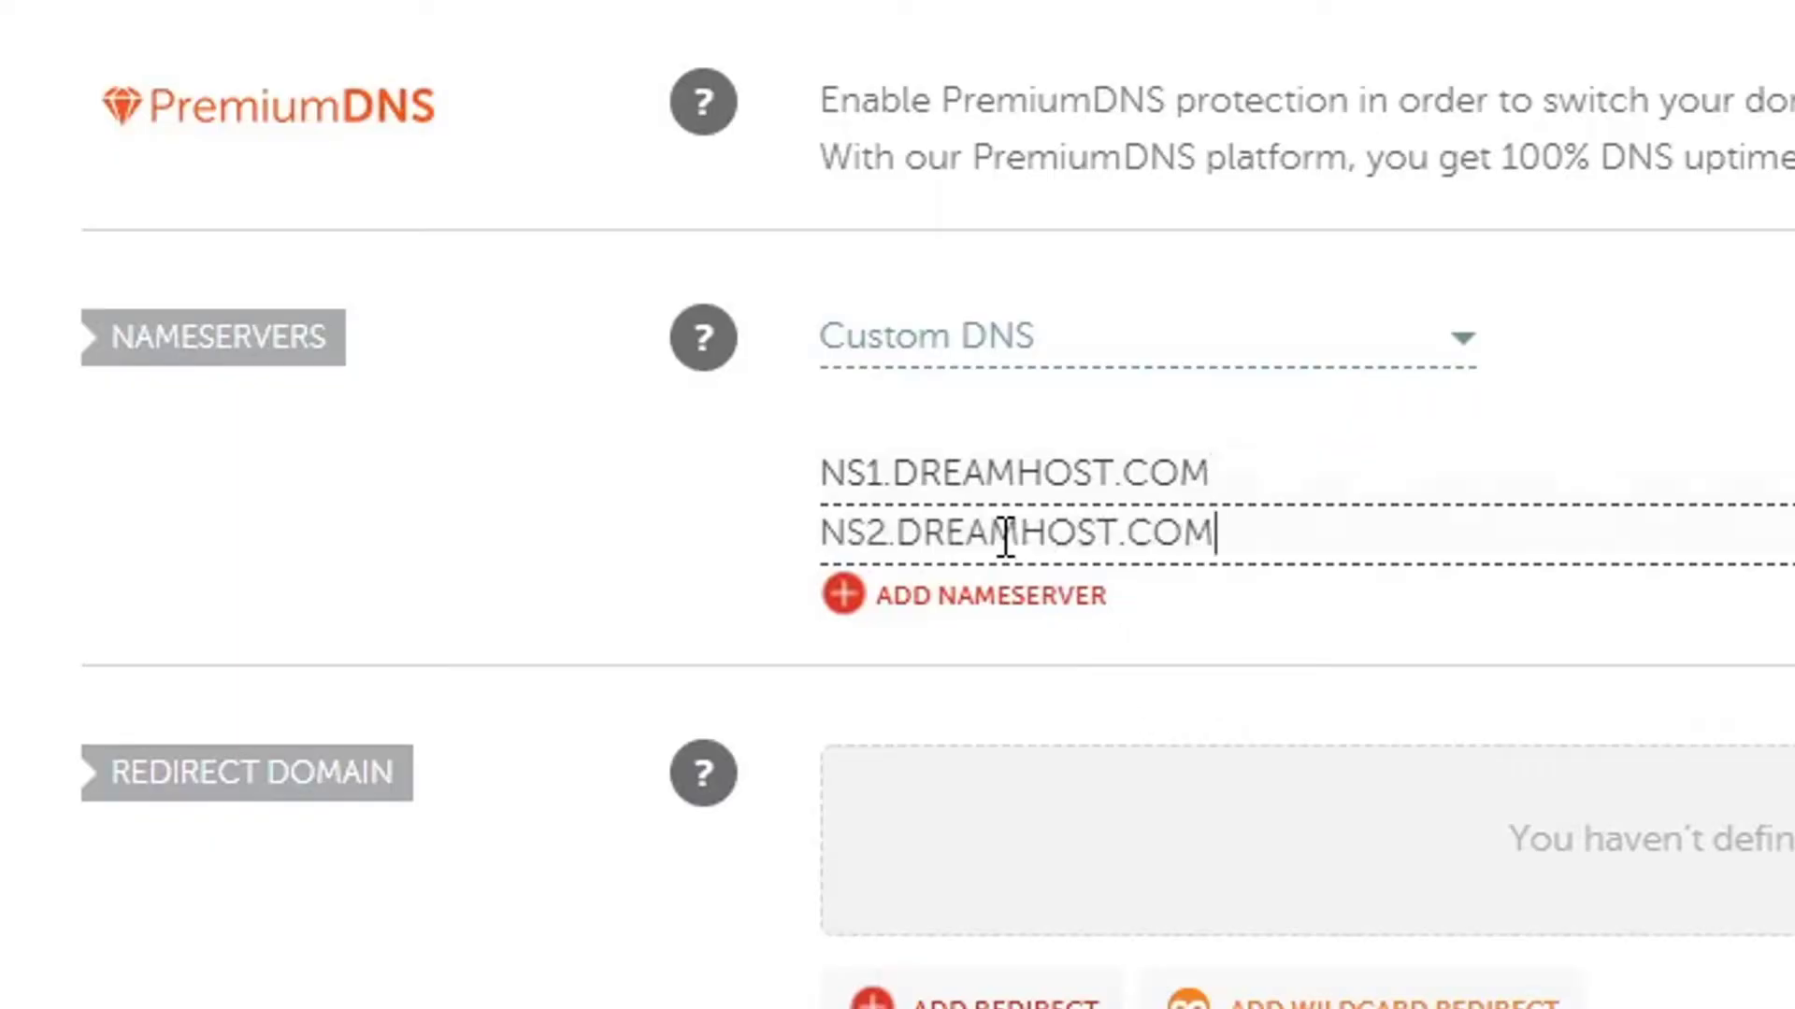
# Add NS3.DREAMHOST.COM as a third nameserver and save the custom DNS settings.
pyautogui.click(1025, 617)
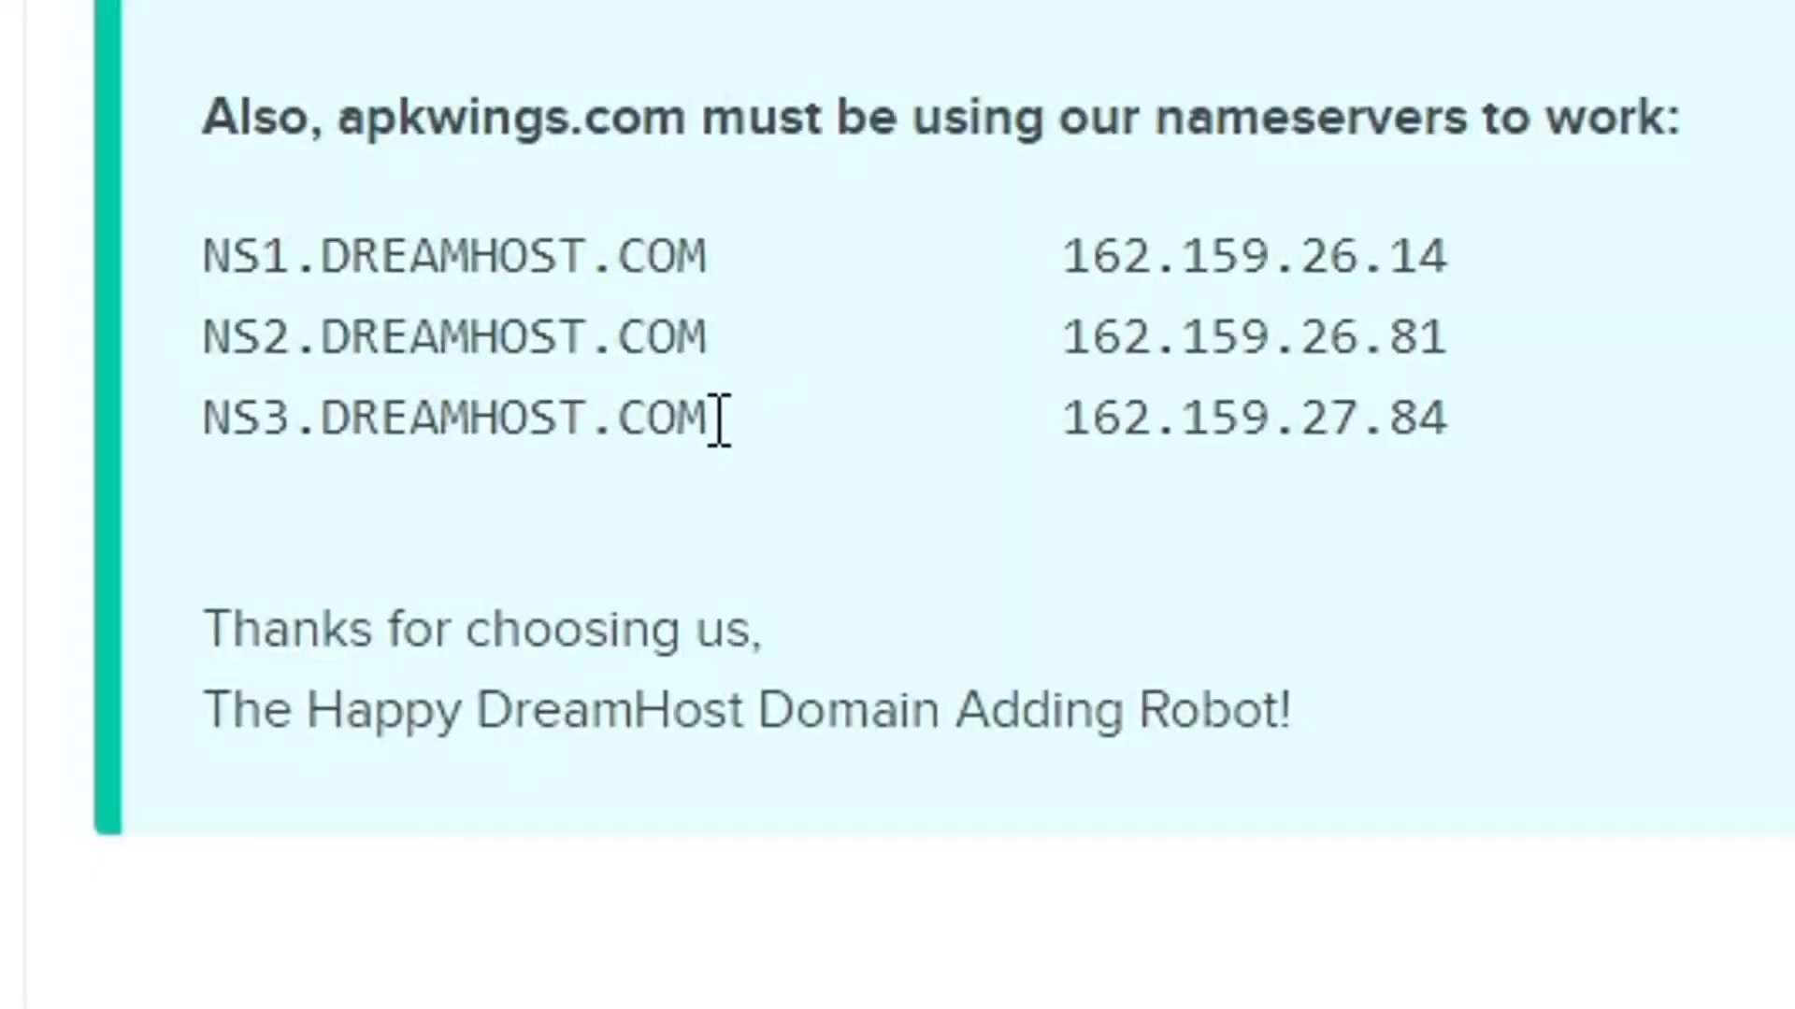
pyautogui.moveTo(713, 417); pyautogui.dragTo(197, 430)
pyautogui.hotkey('ctrl', 'c')
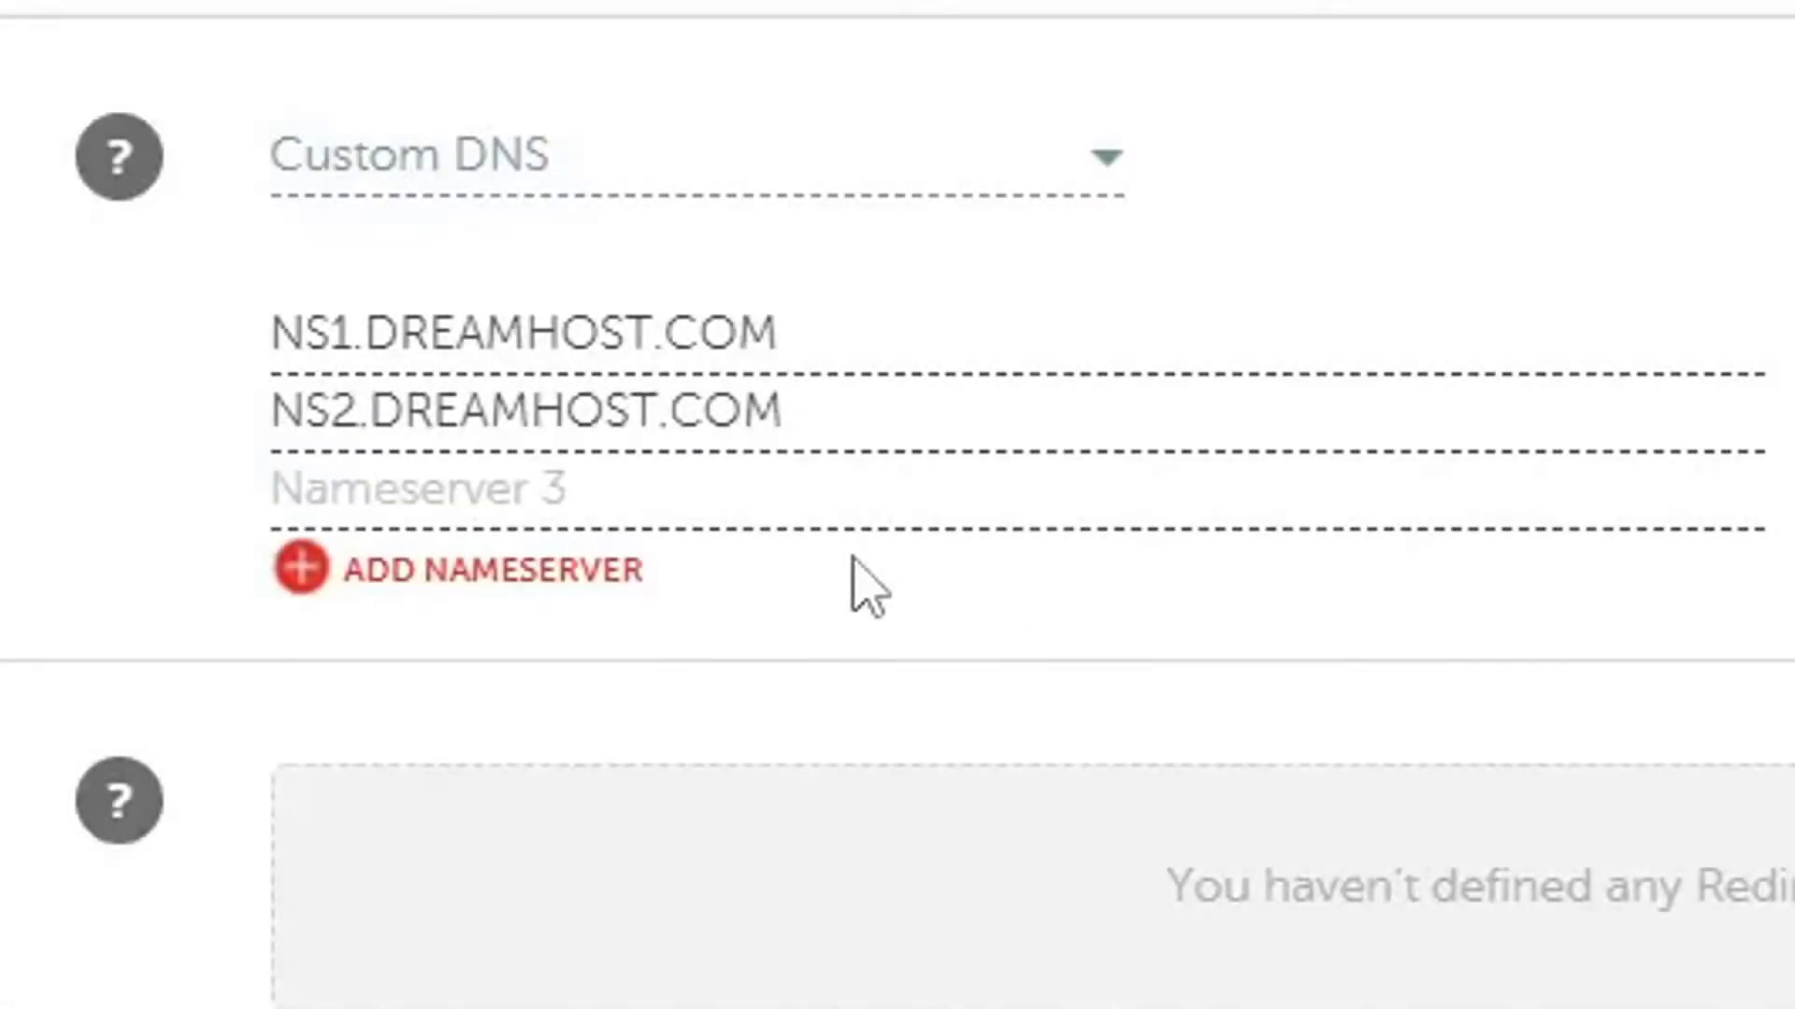
pyautogui.click(725, 495)
pyautogui.hotkey('ctrl', 'v')
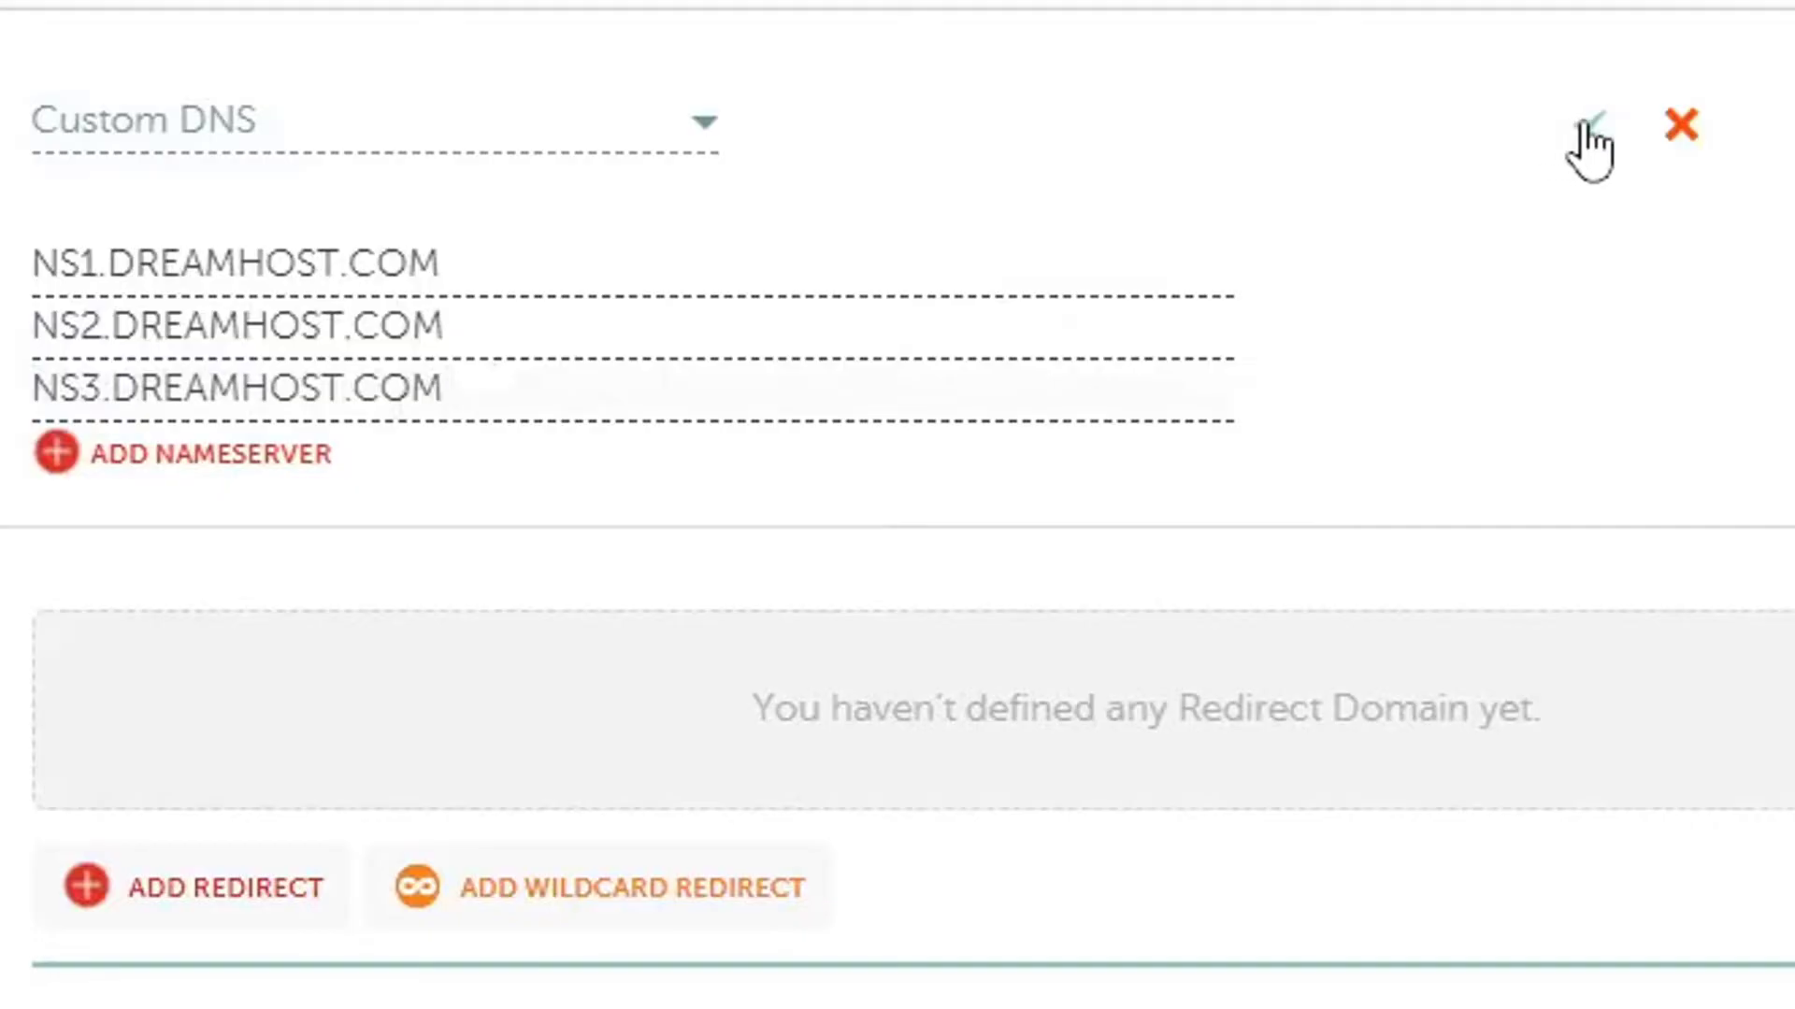
pyautogui.click(1755, 135)
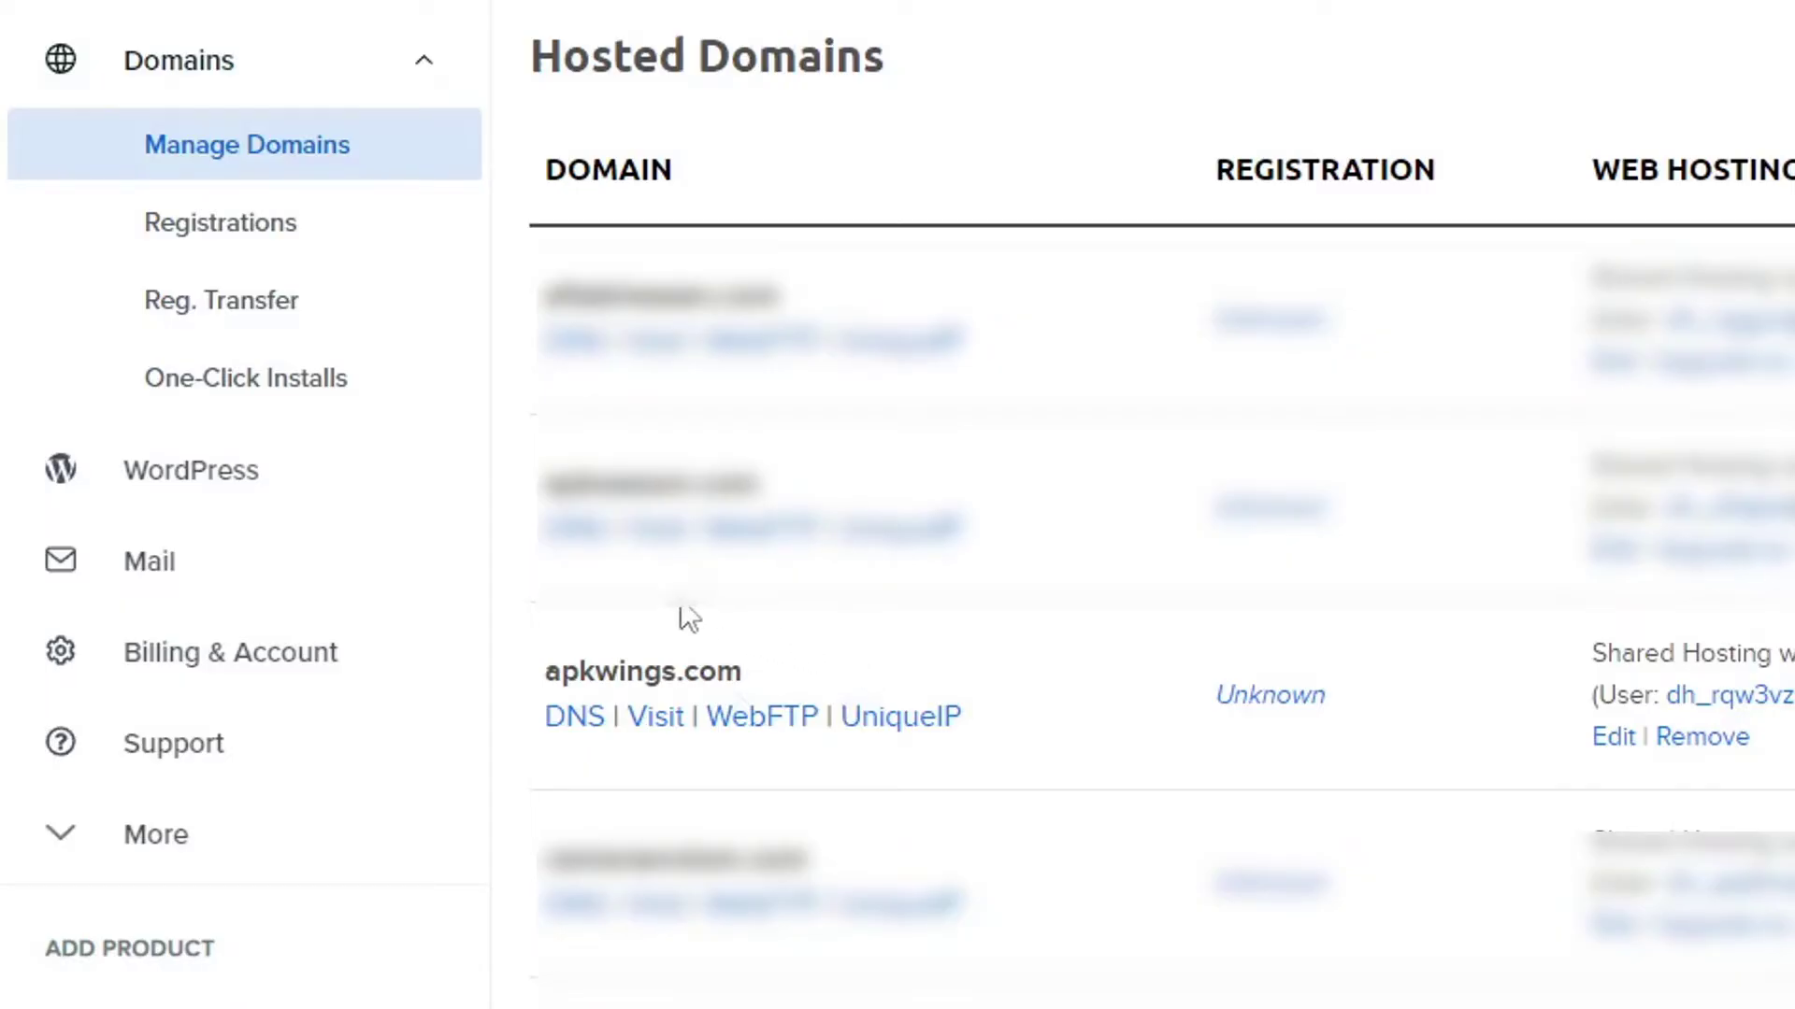
pyautogui.click(284, 391)
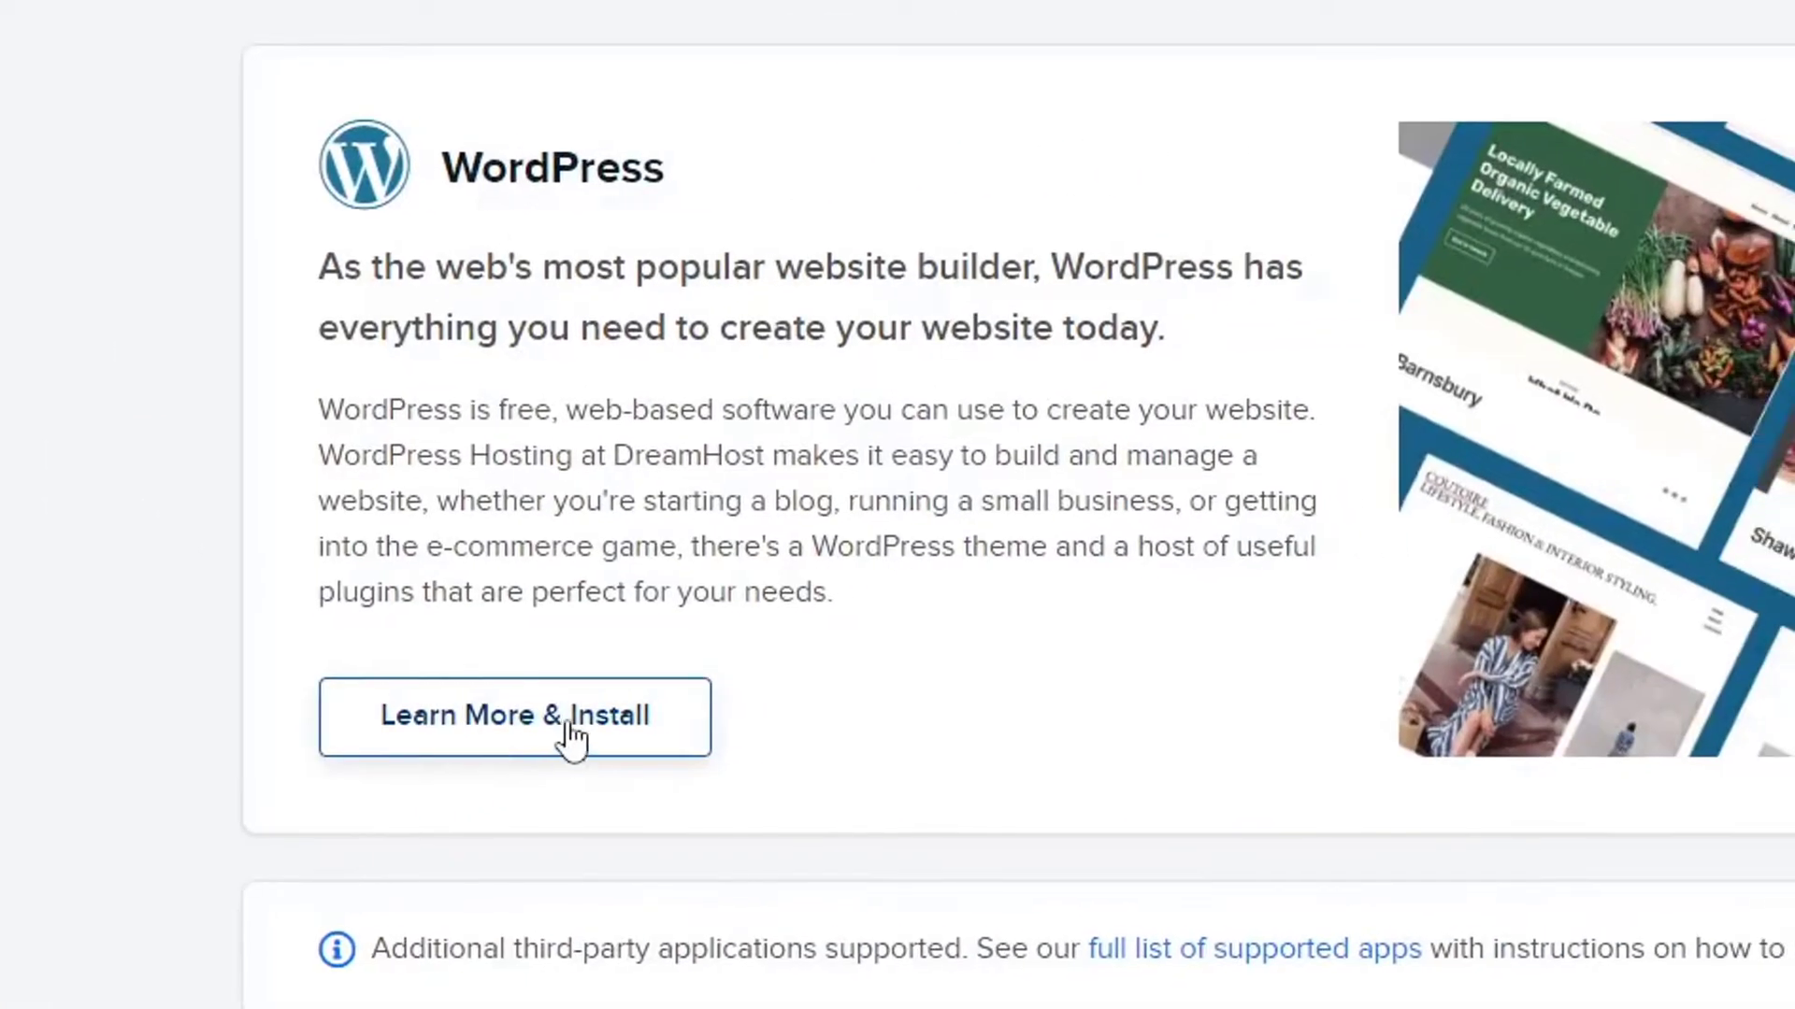
pyautogui.click(530, 734)
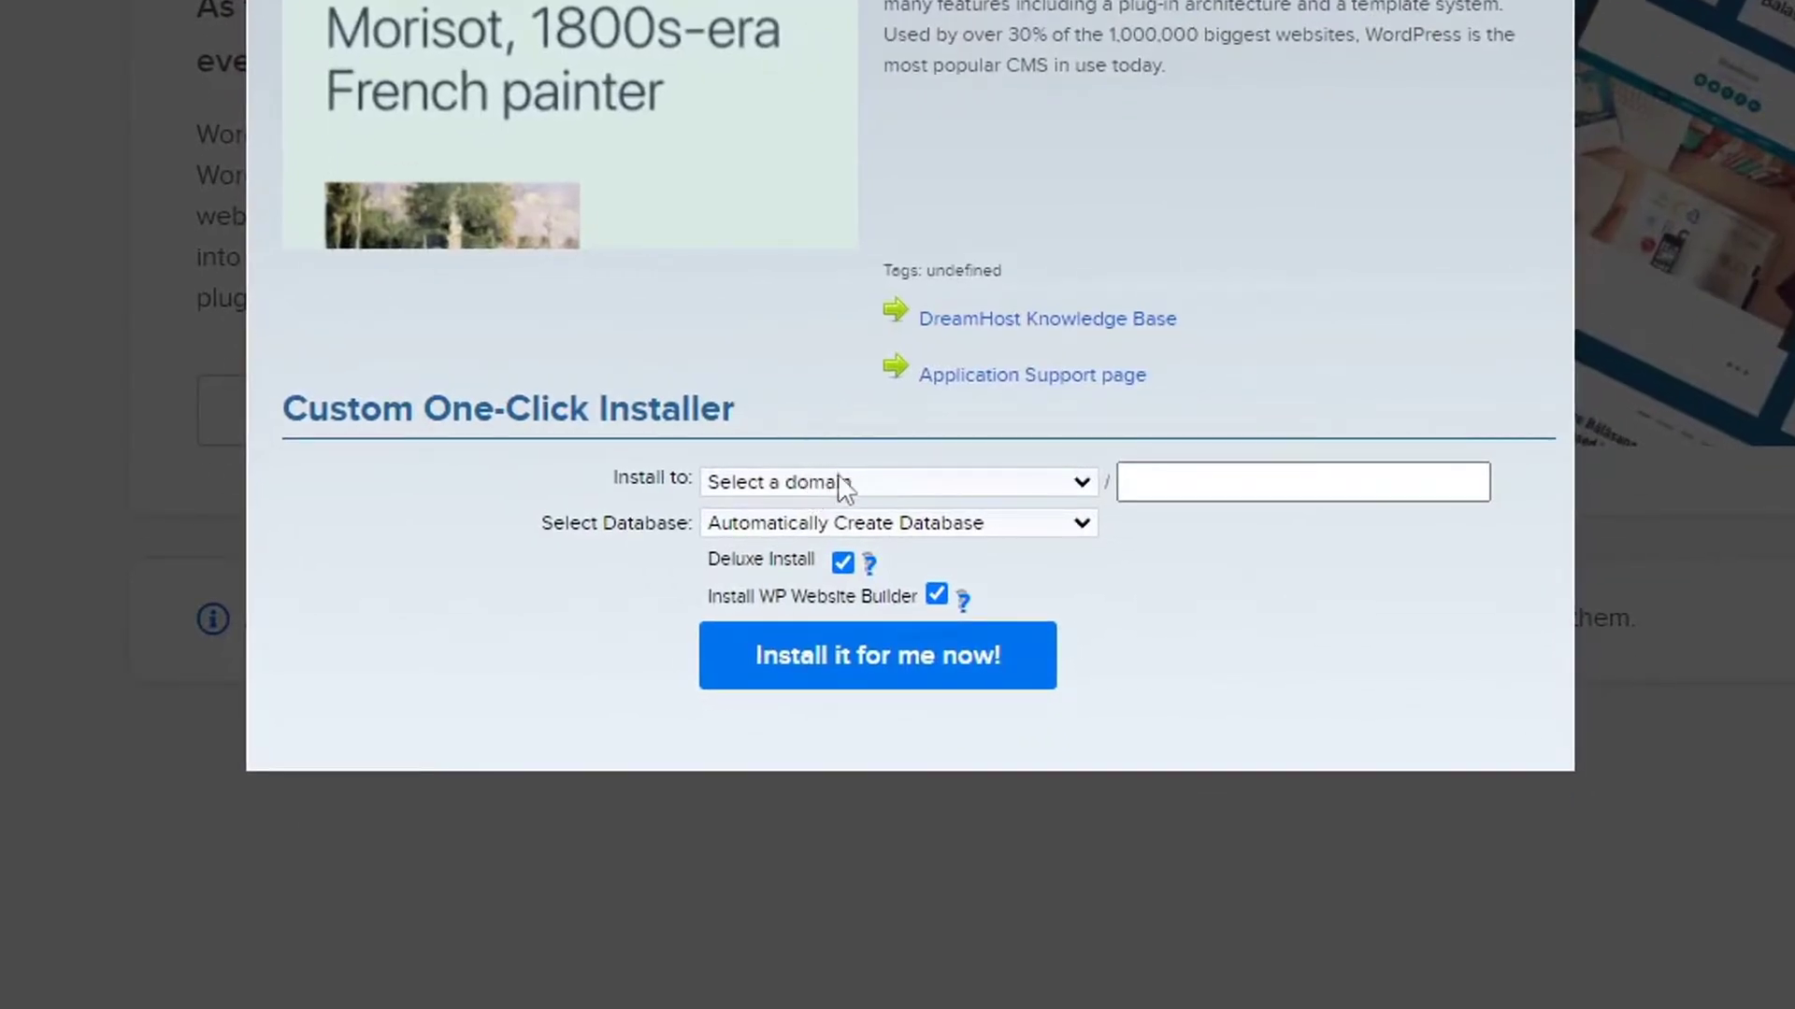
pyautogui.click(854, 484)
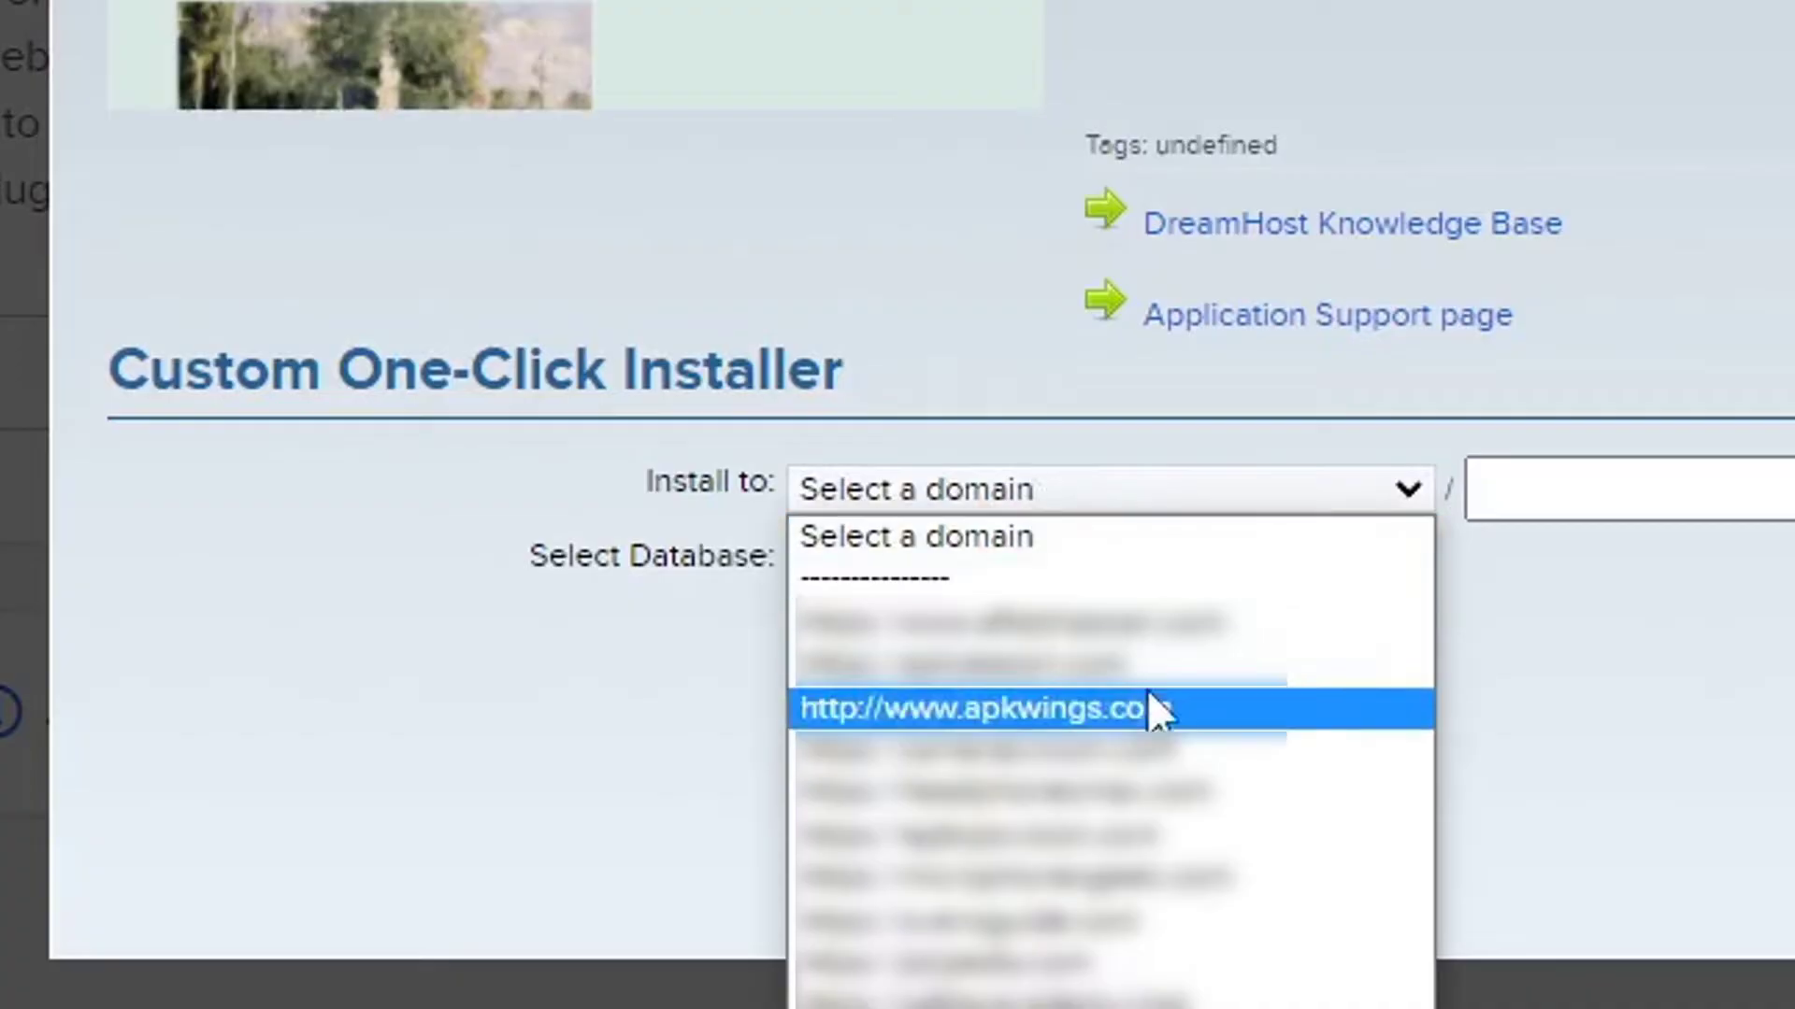
pyautogui.click(1232, 715)
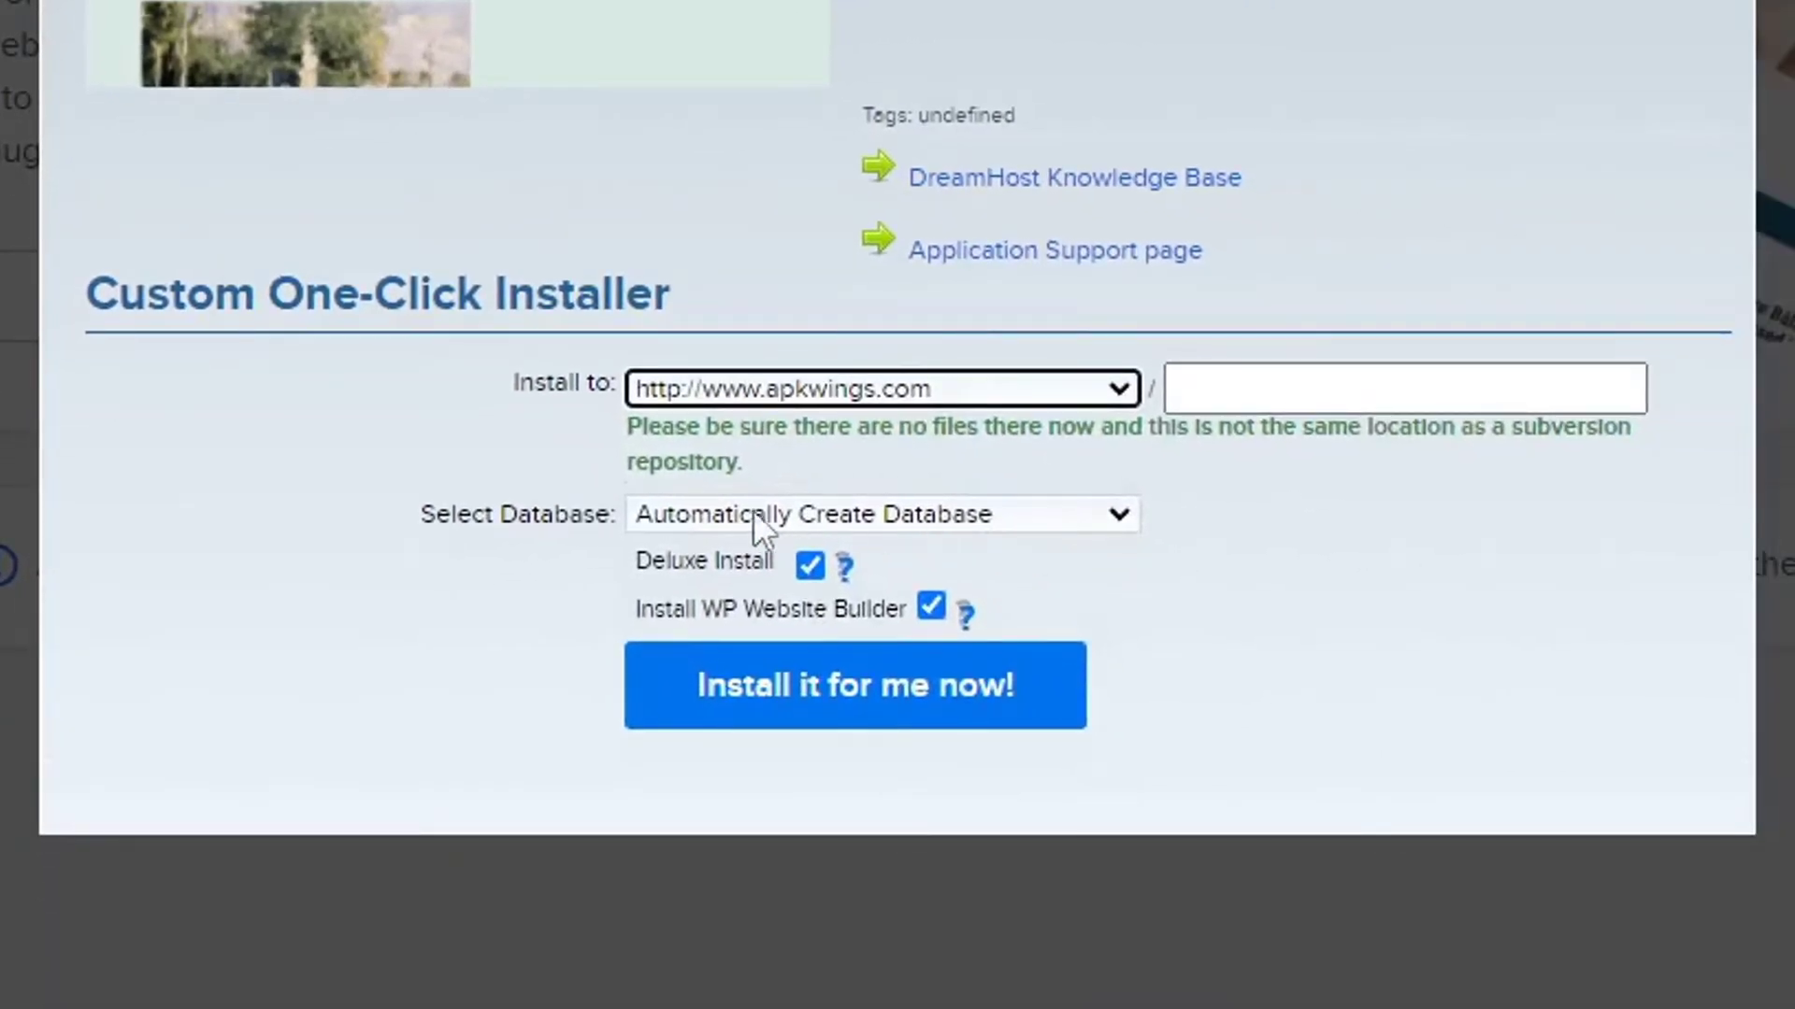
# Keep automatic database creation, leave out WP Website Builder, and install WordPress.
pyautogui.click(744, 512)
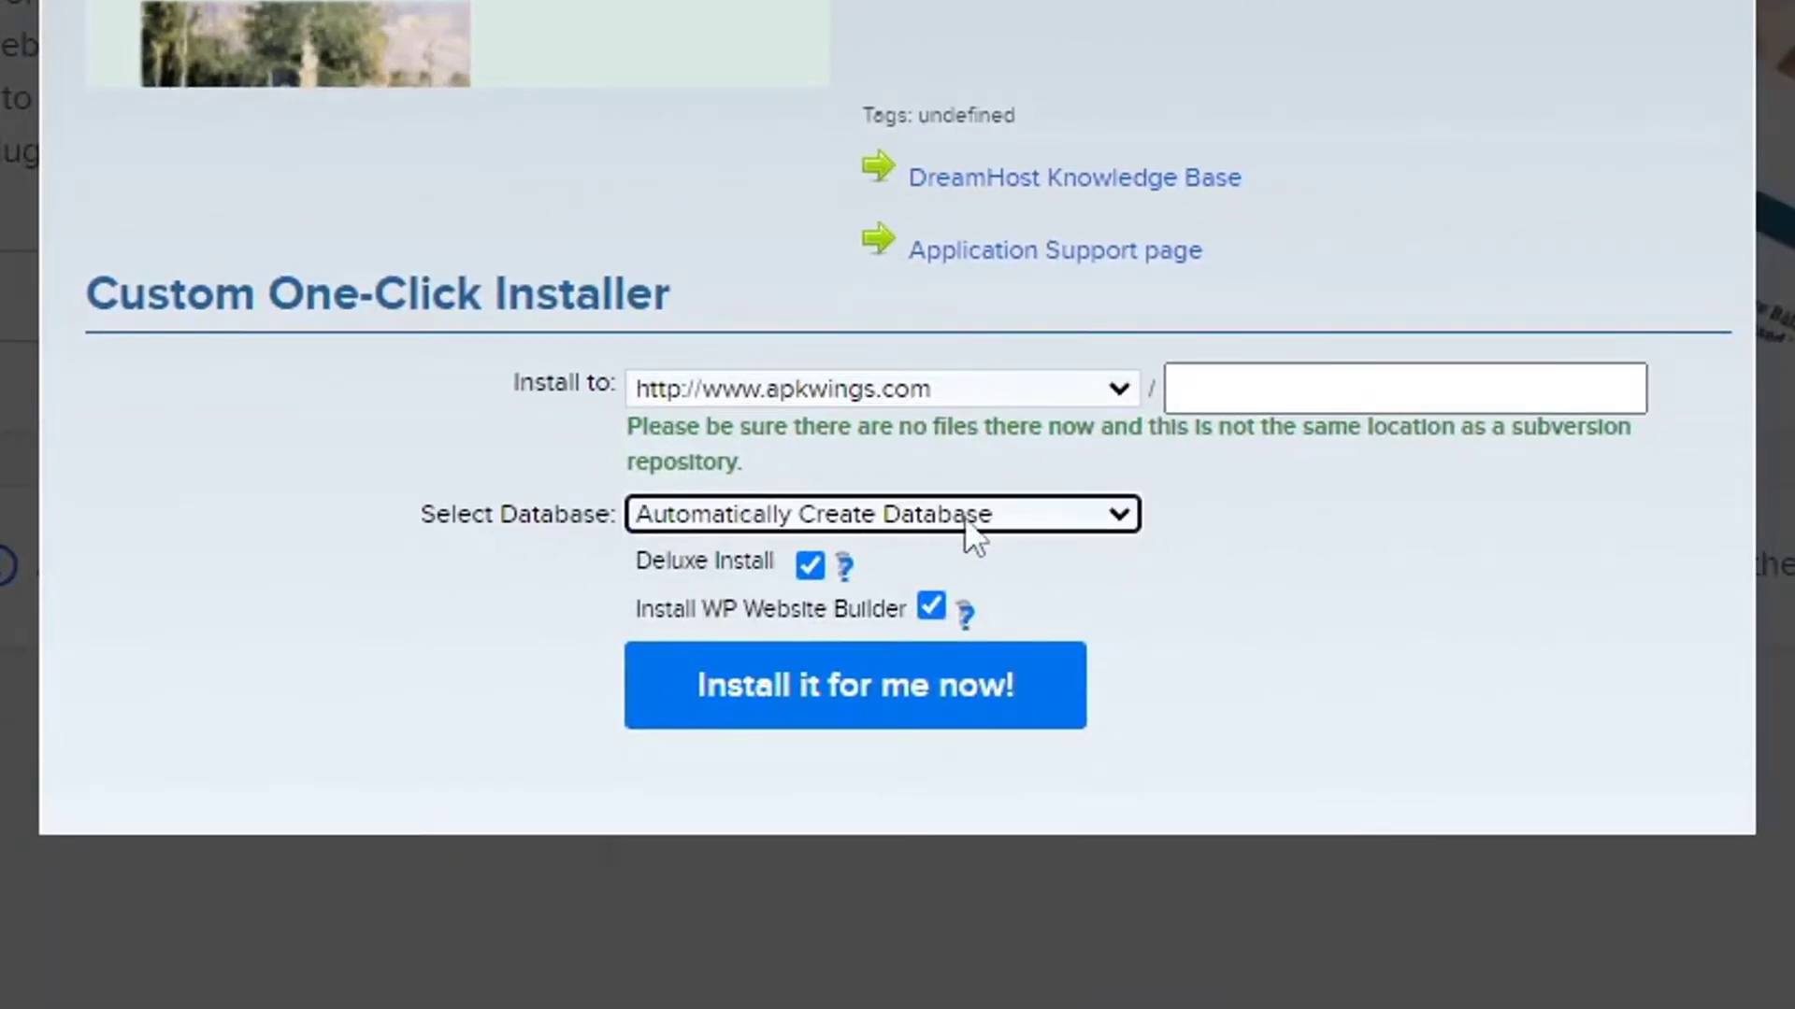
pyautogui.click(1192, 557)
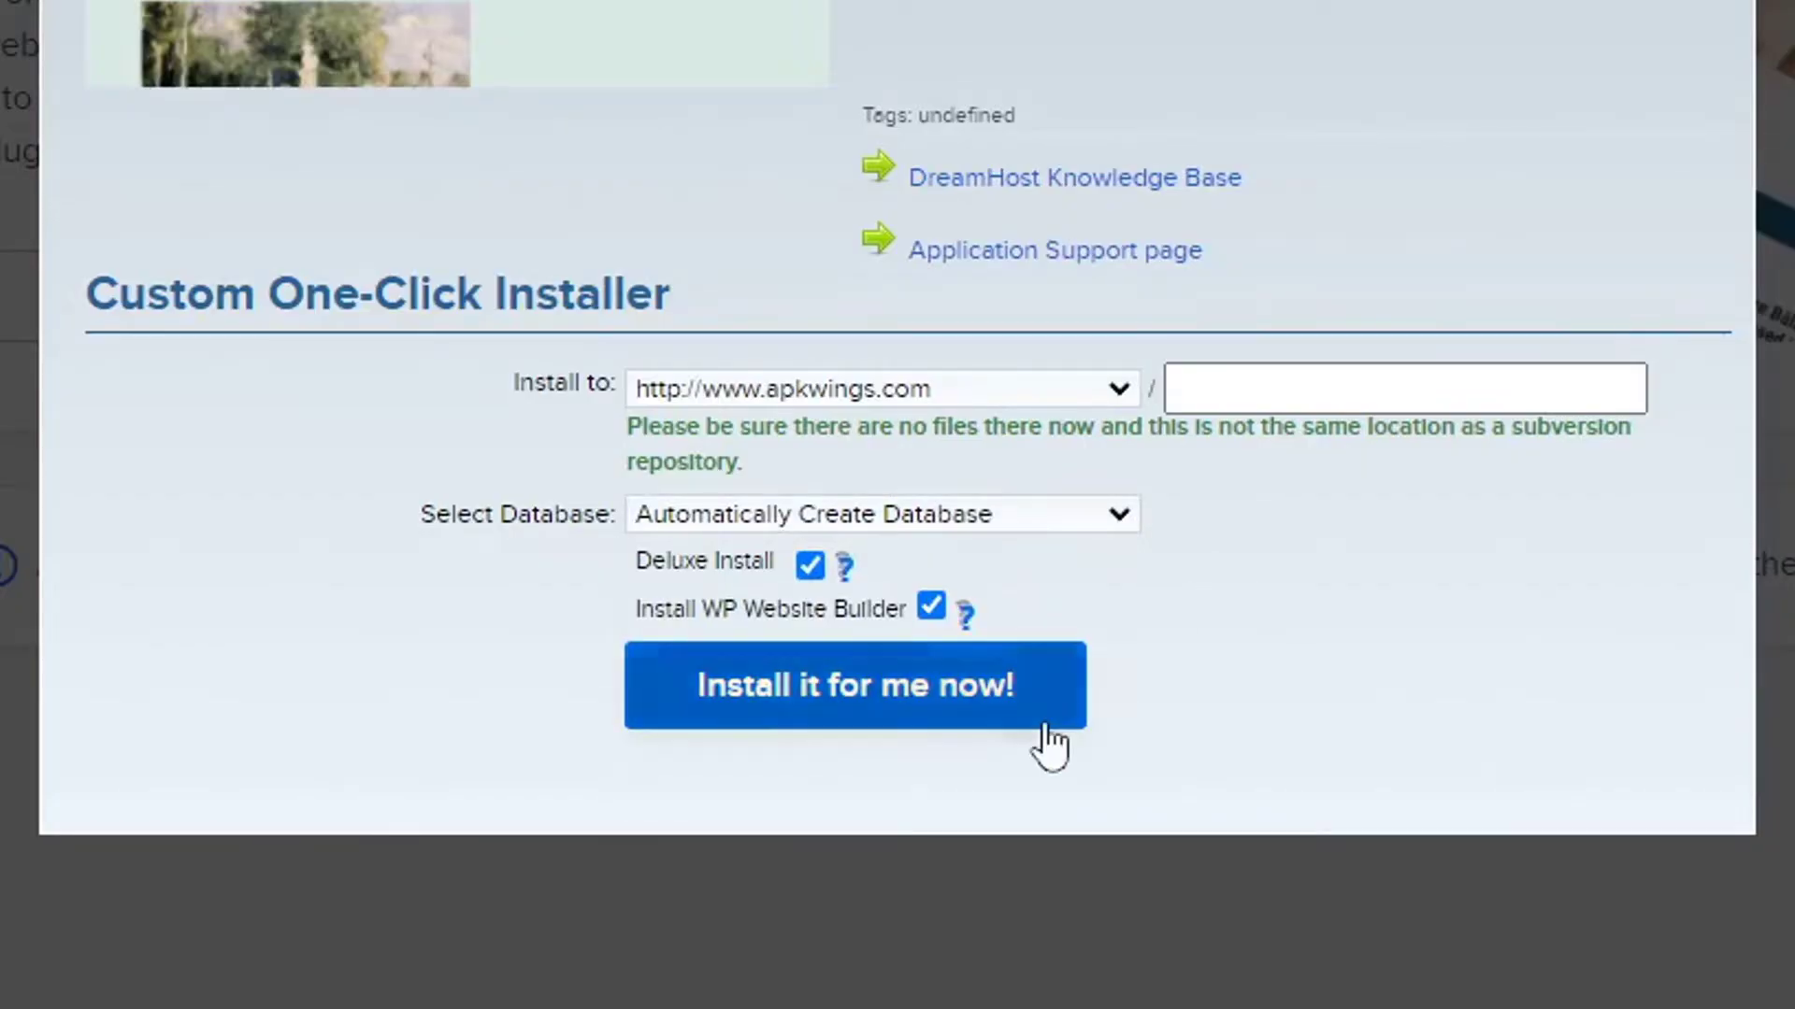
pyautogui.moveTo(847, 572)
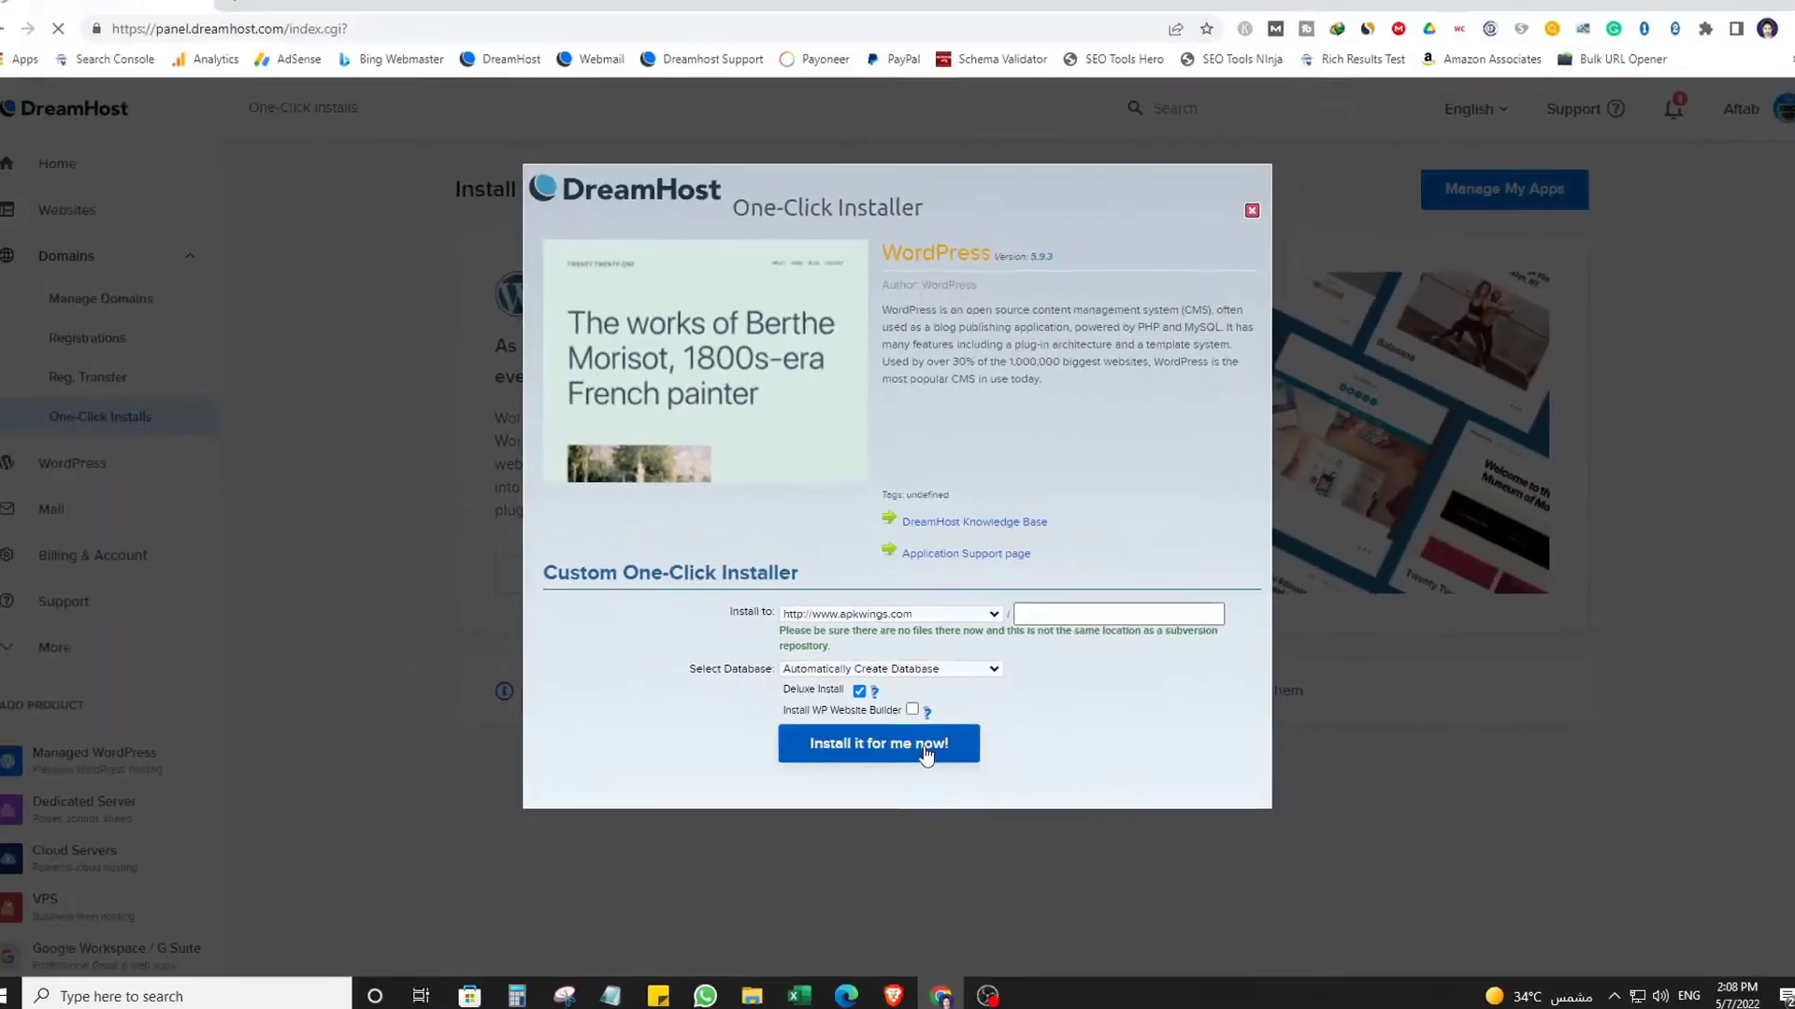
pyautogui.click(963, 710)
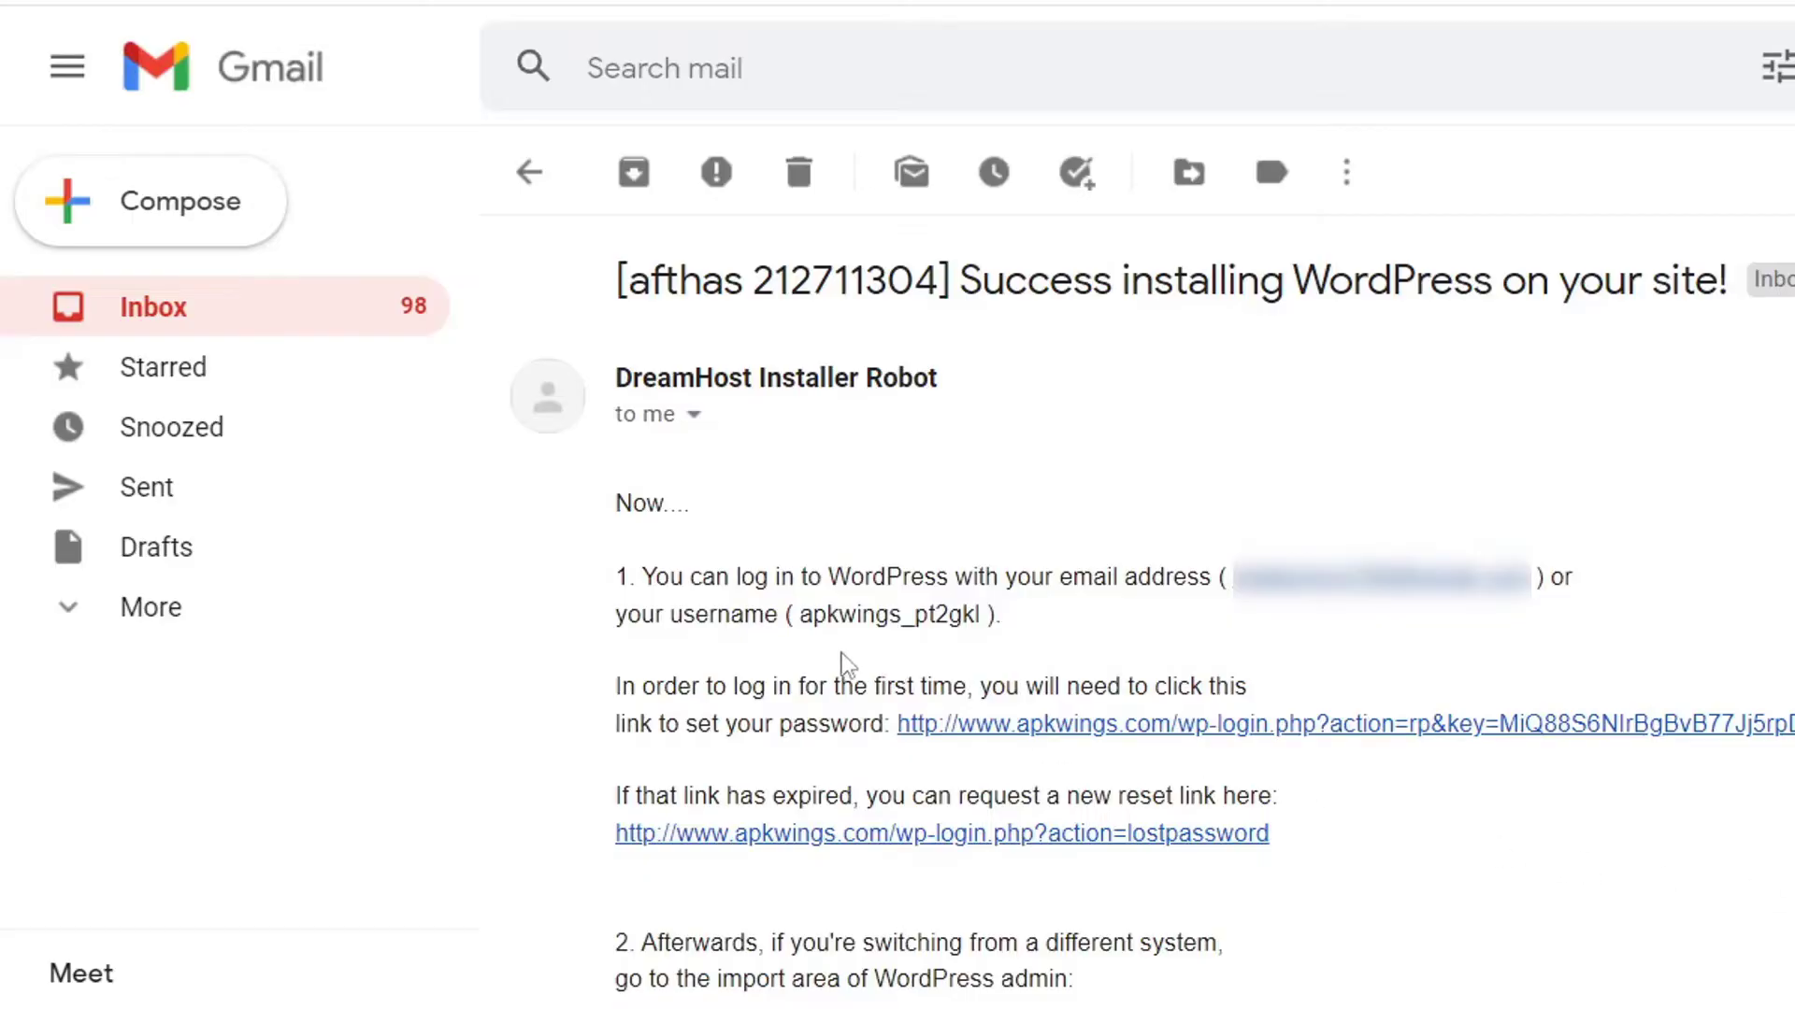
# Copy the WordPress username from DreamHost's success email and follow its set-password link.
pyautogui.moveTo(801, 622); pyautogui.dragTo(949, 643)
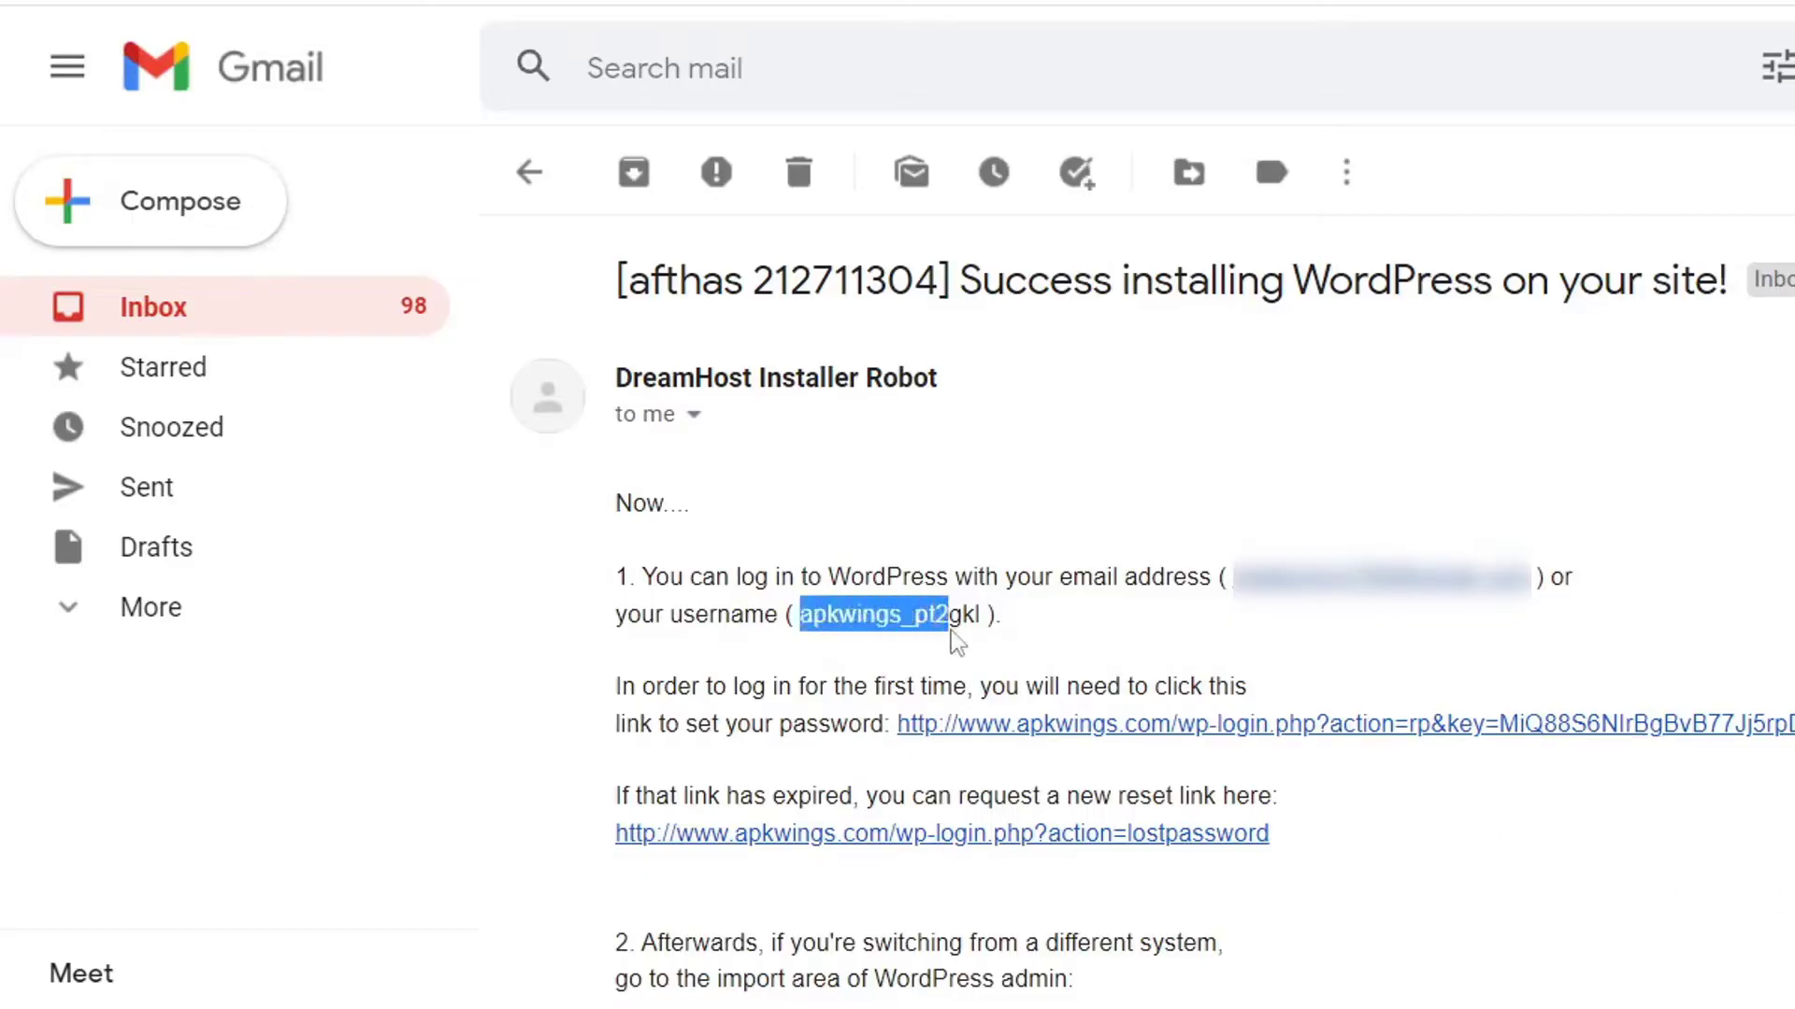
pyautogui.click(980, 628)
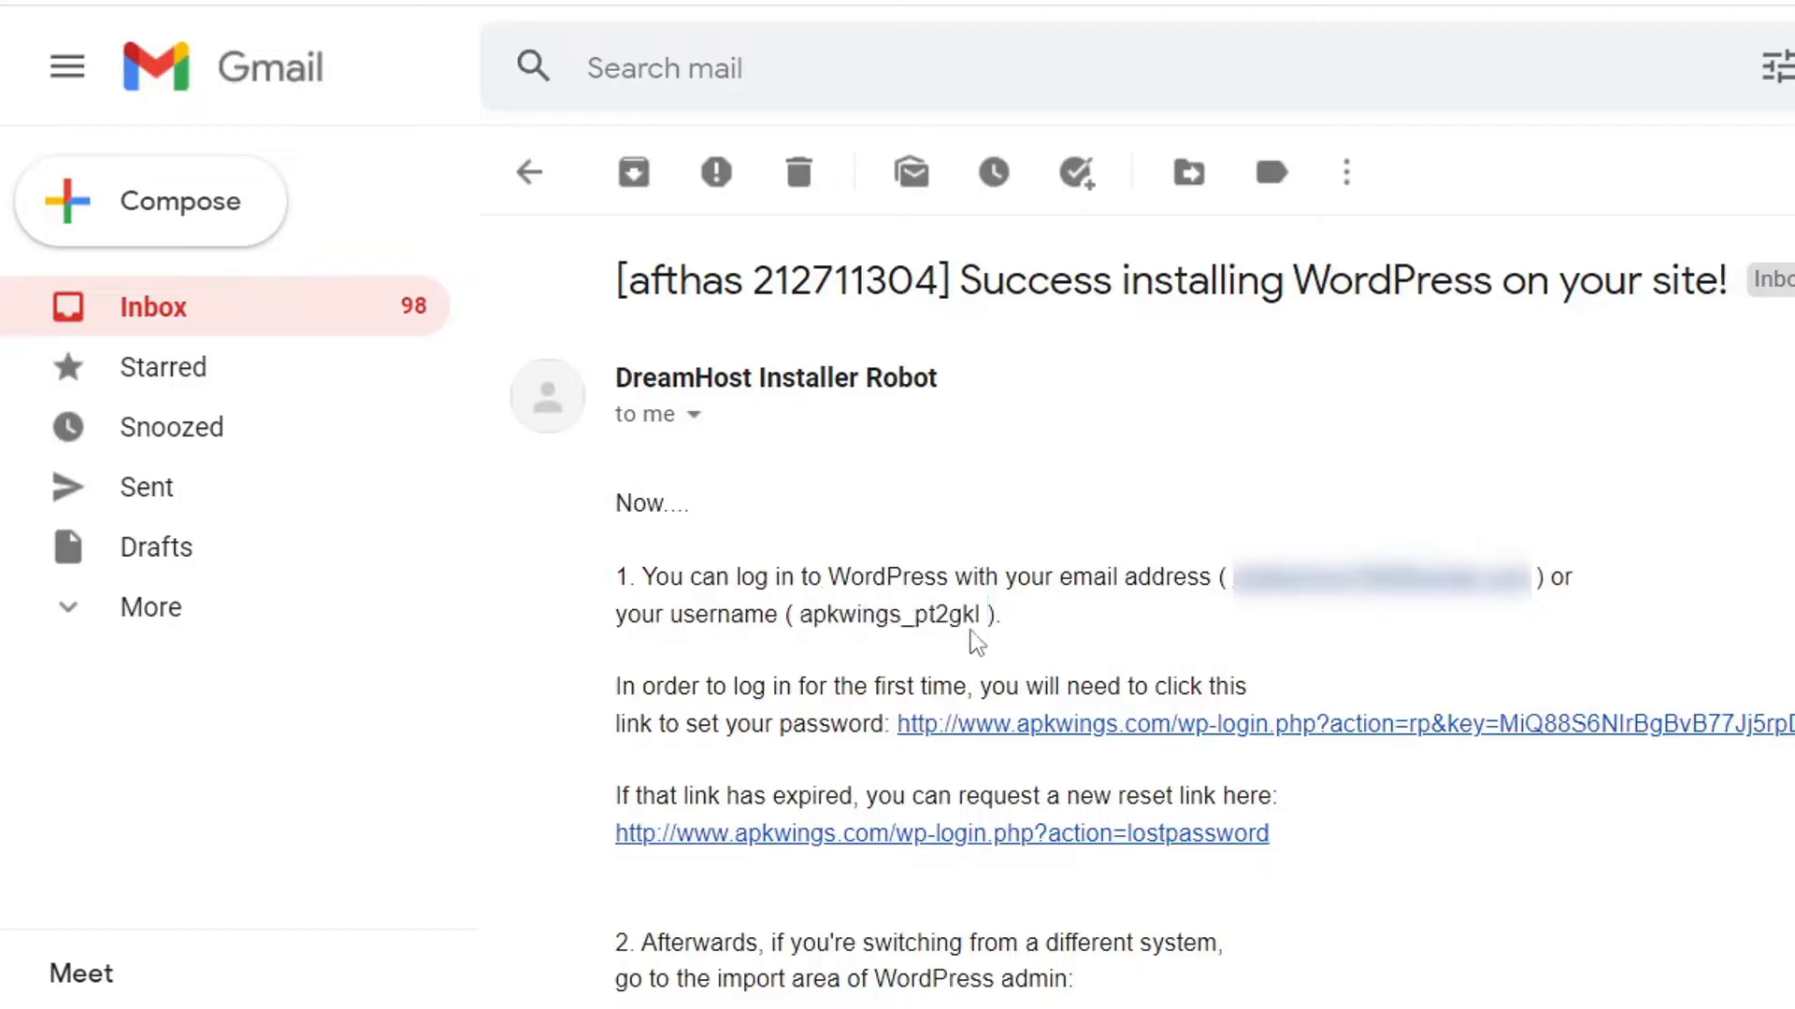
pyautogui.moveTo(979, 615); pyautogui.dragTo(812, 617)
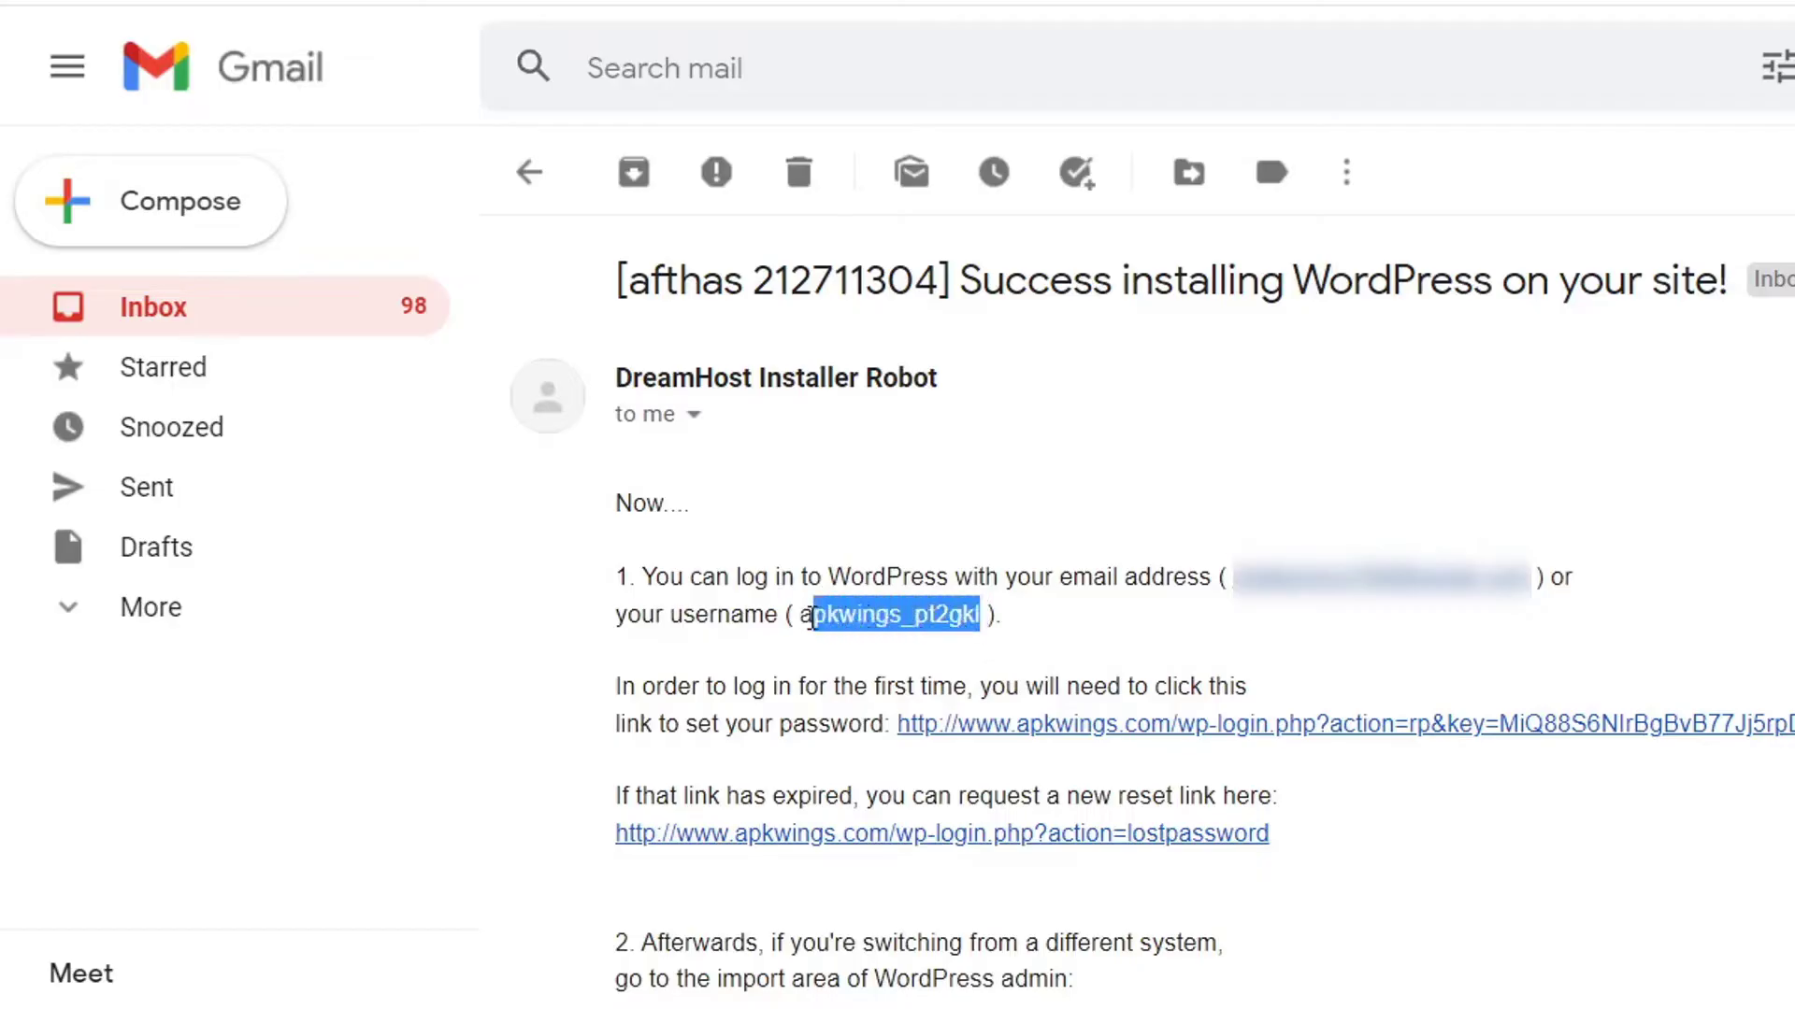
pyautogui.click(1109, 637)
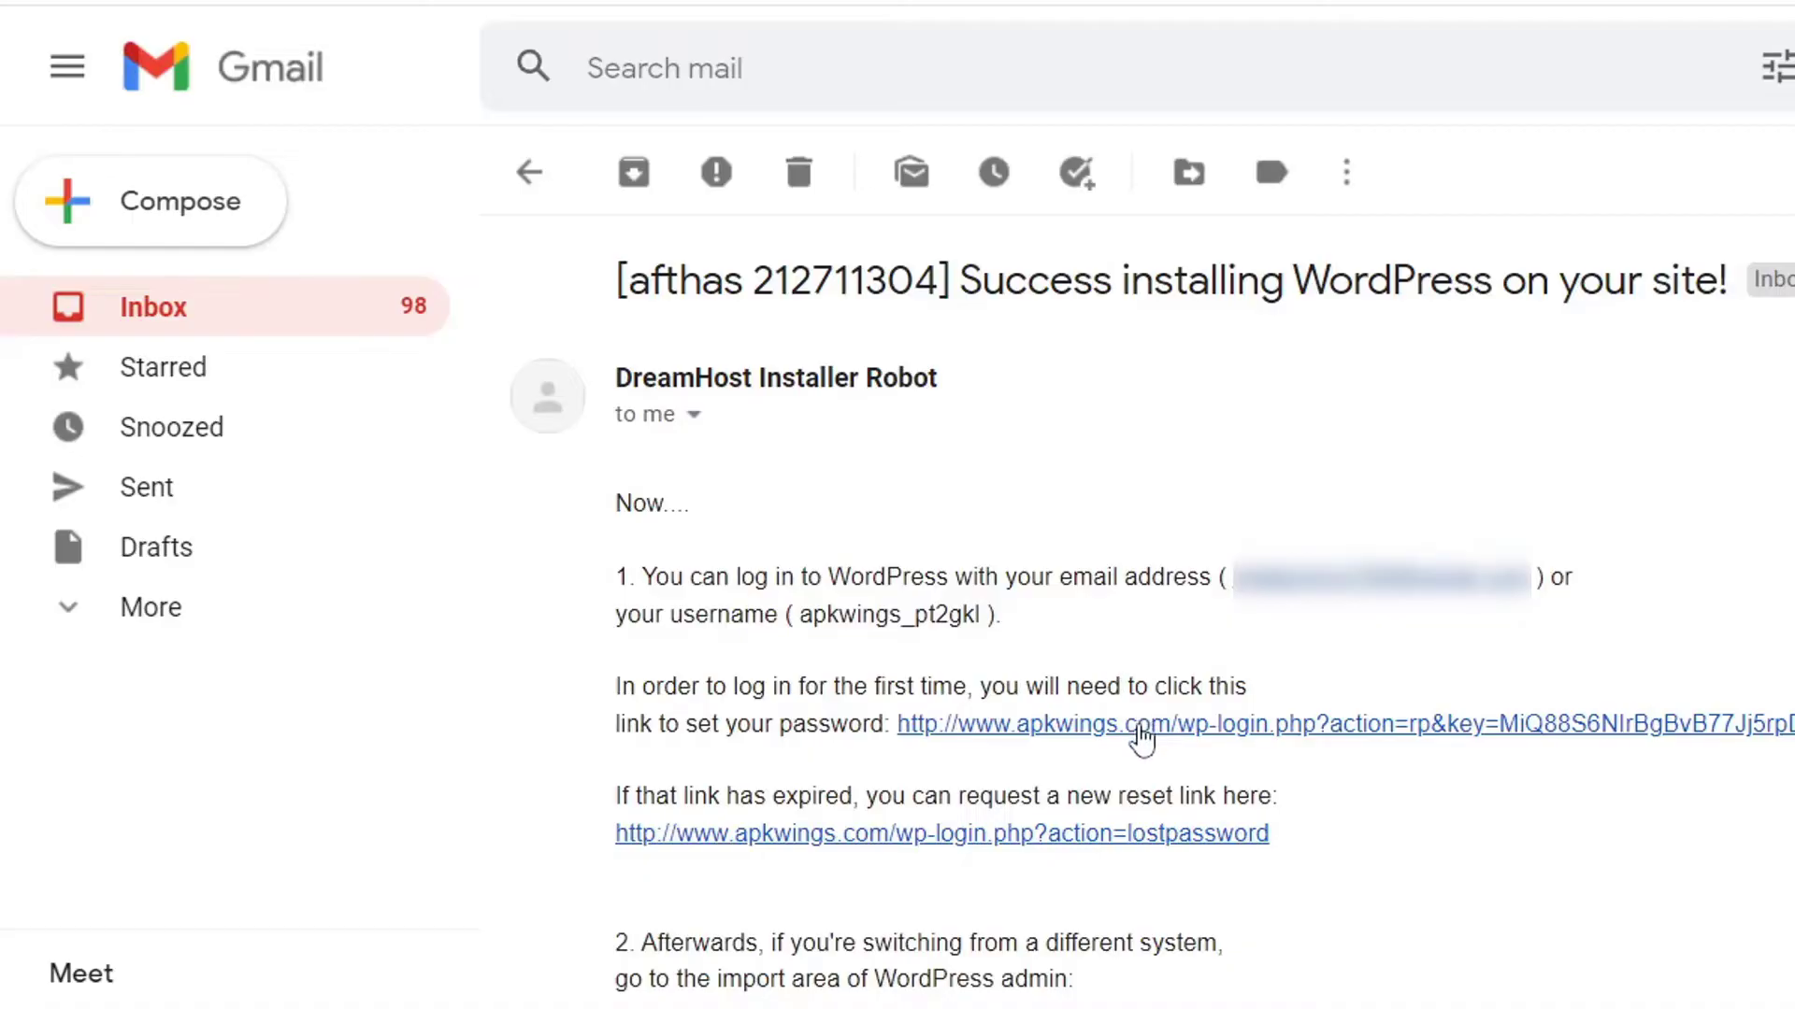
pyautogui.click(1143, 734)
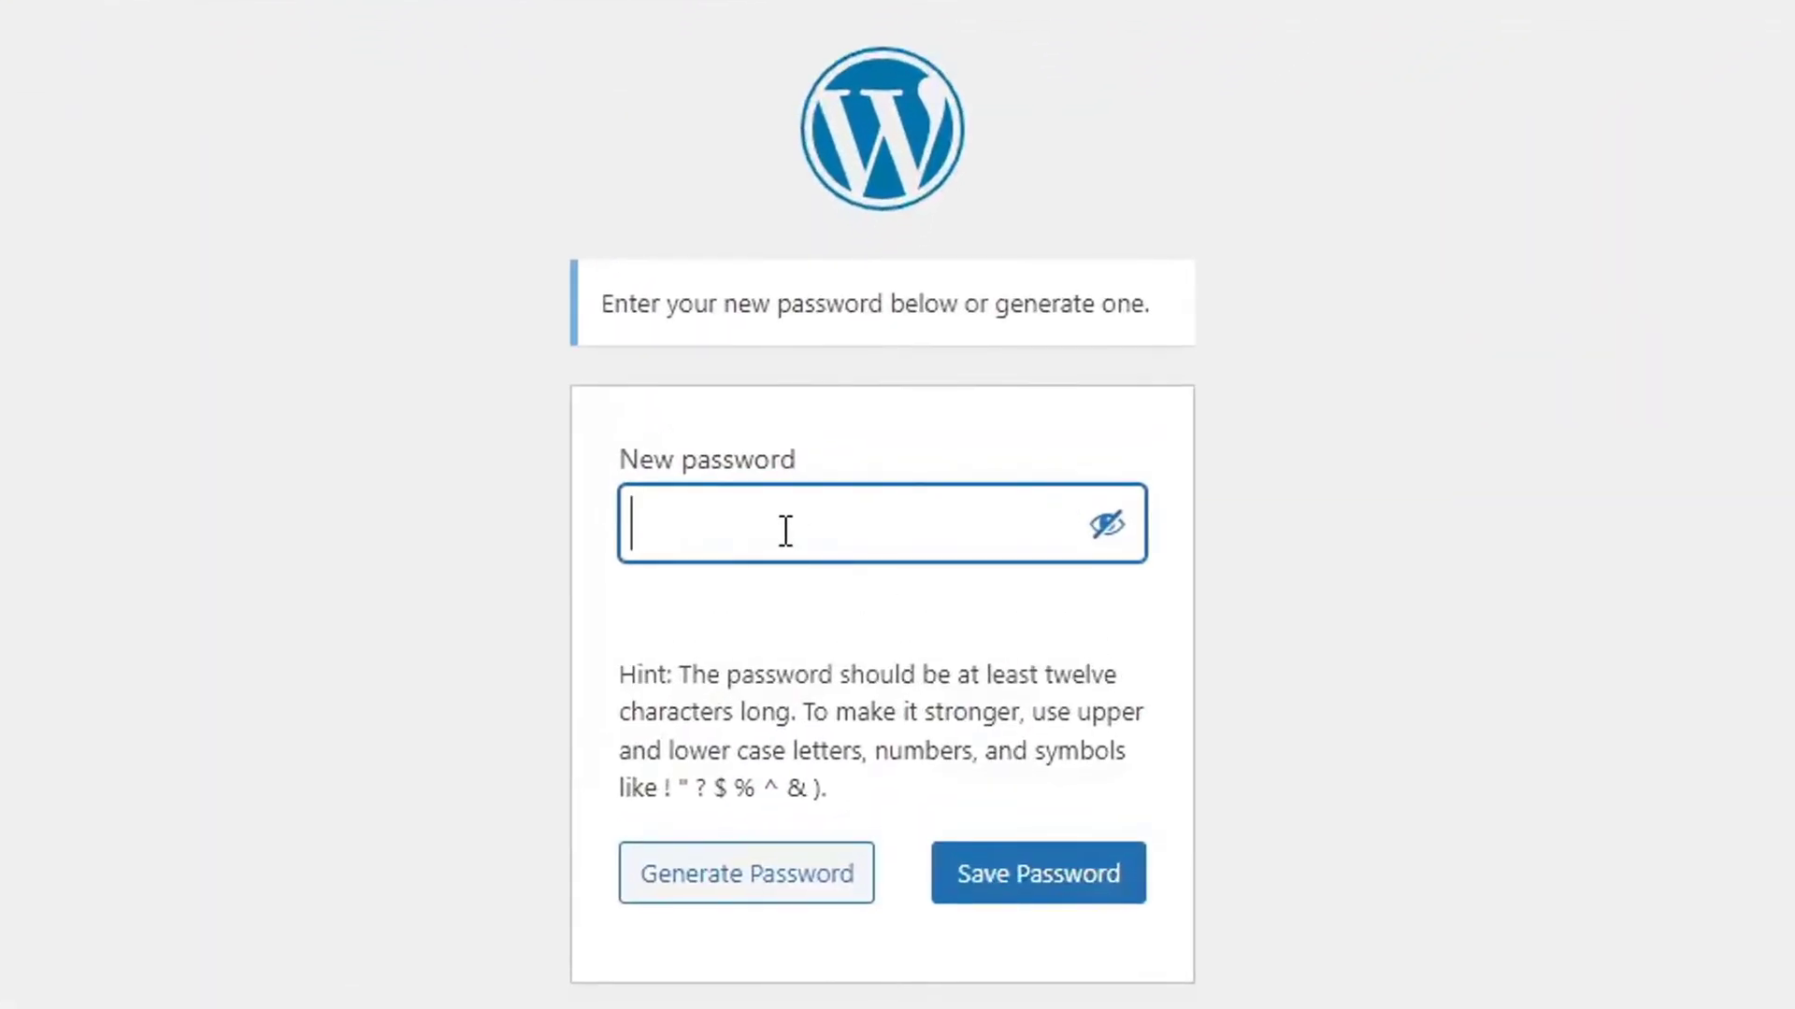
# Save a new 13-character admin password, declining Chrome's offer to store it.
pyautogui.hotkey('ctrl', 'v')
pyautogui.click(1103, 534)
pyautogui.doubleClick(1014, 519)
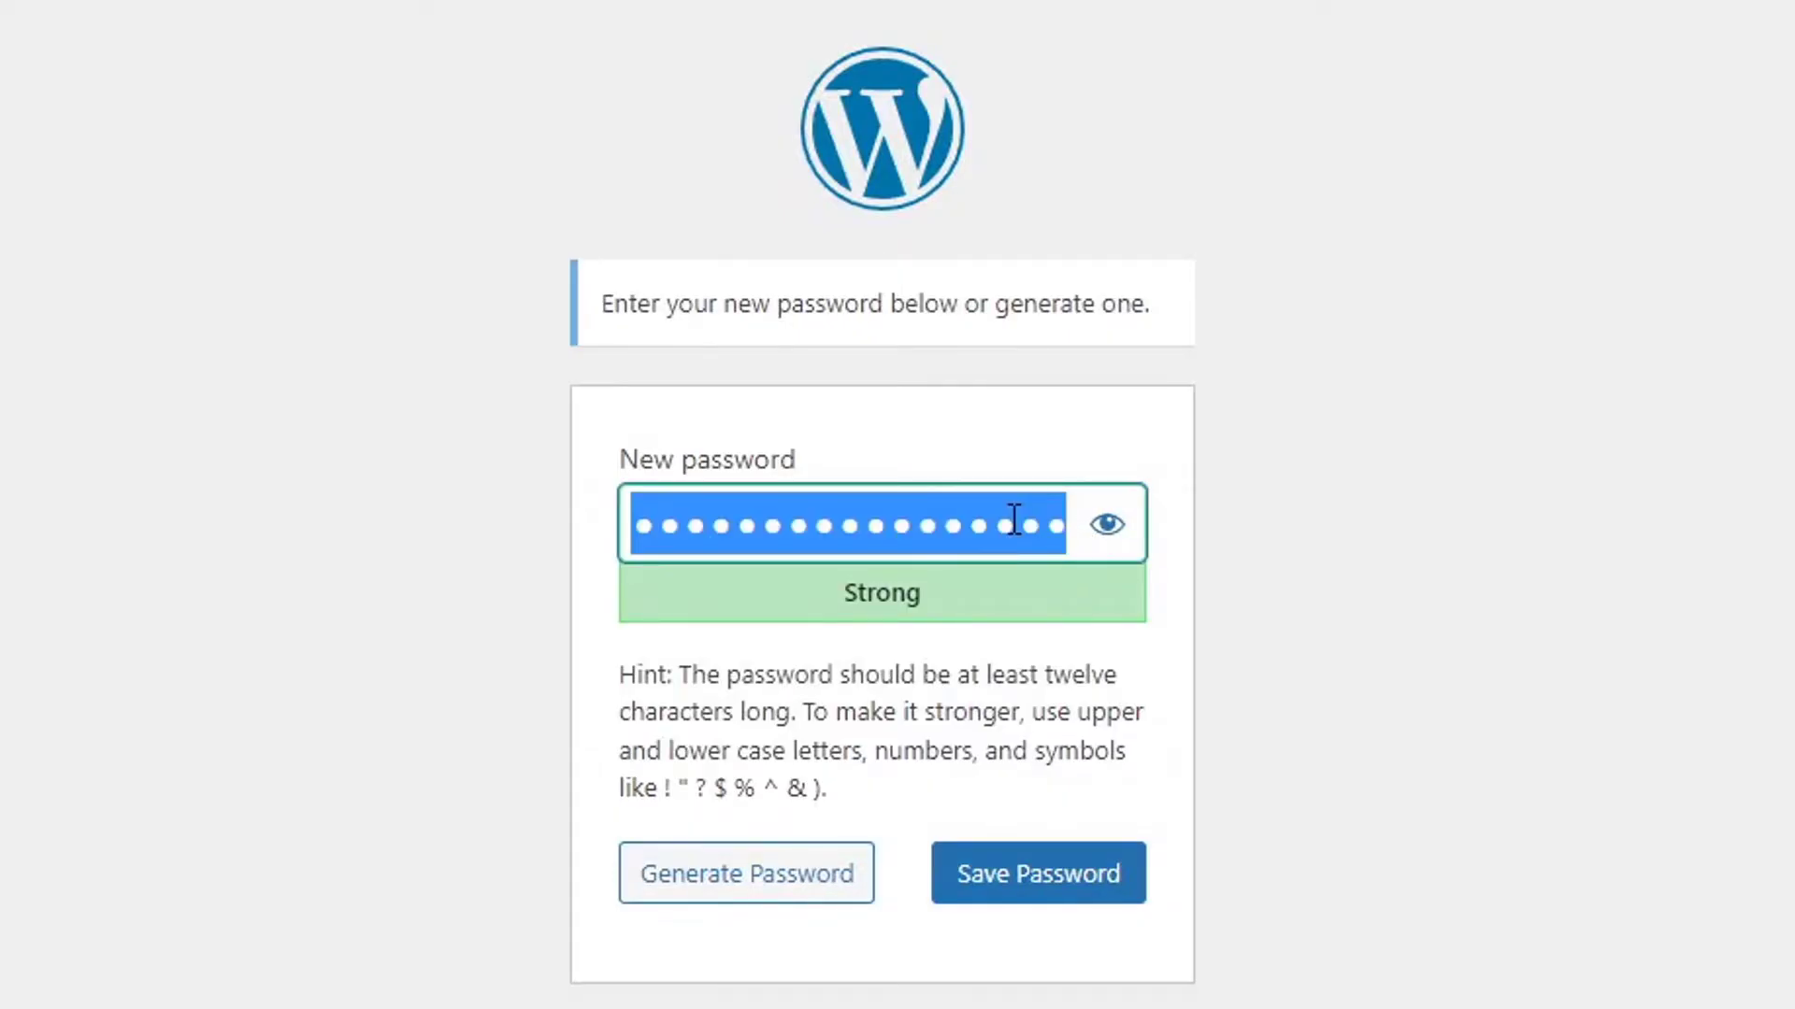
pyautogui.hotkey('ctrl', 'v')
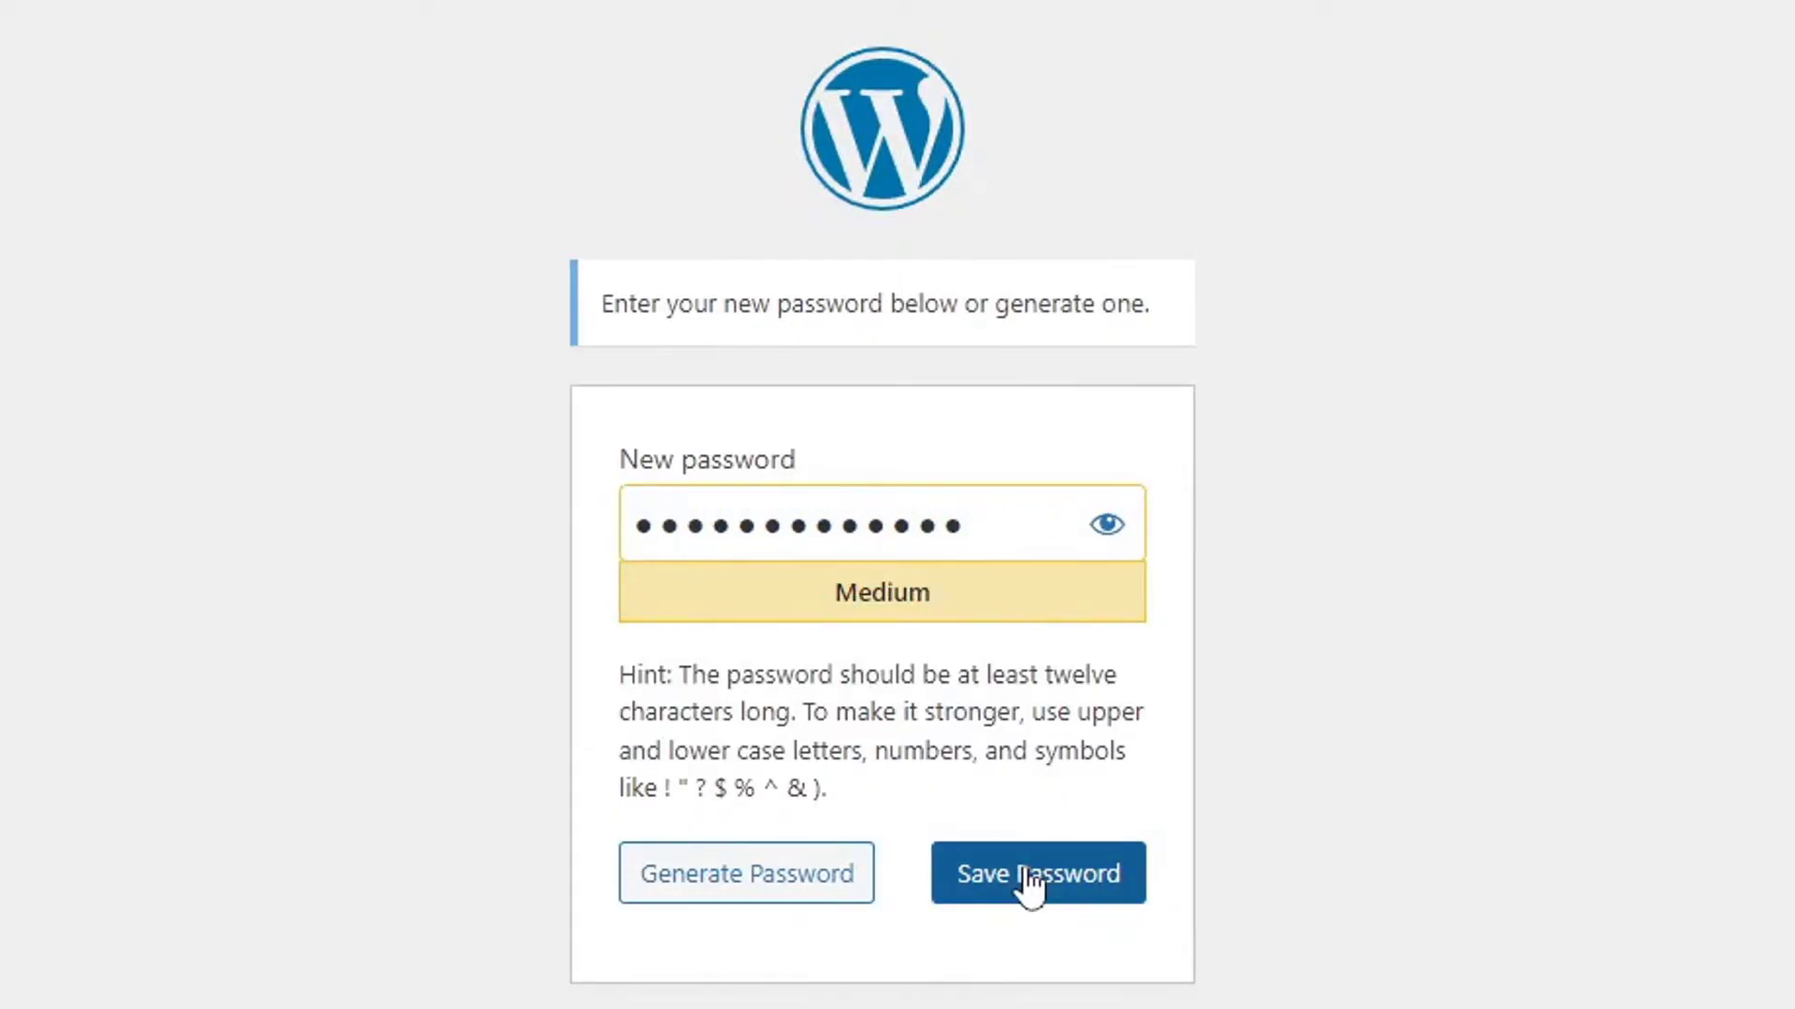
pyautogui.click(1043, 895)
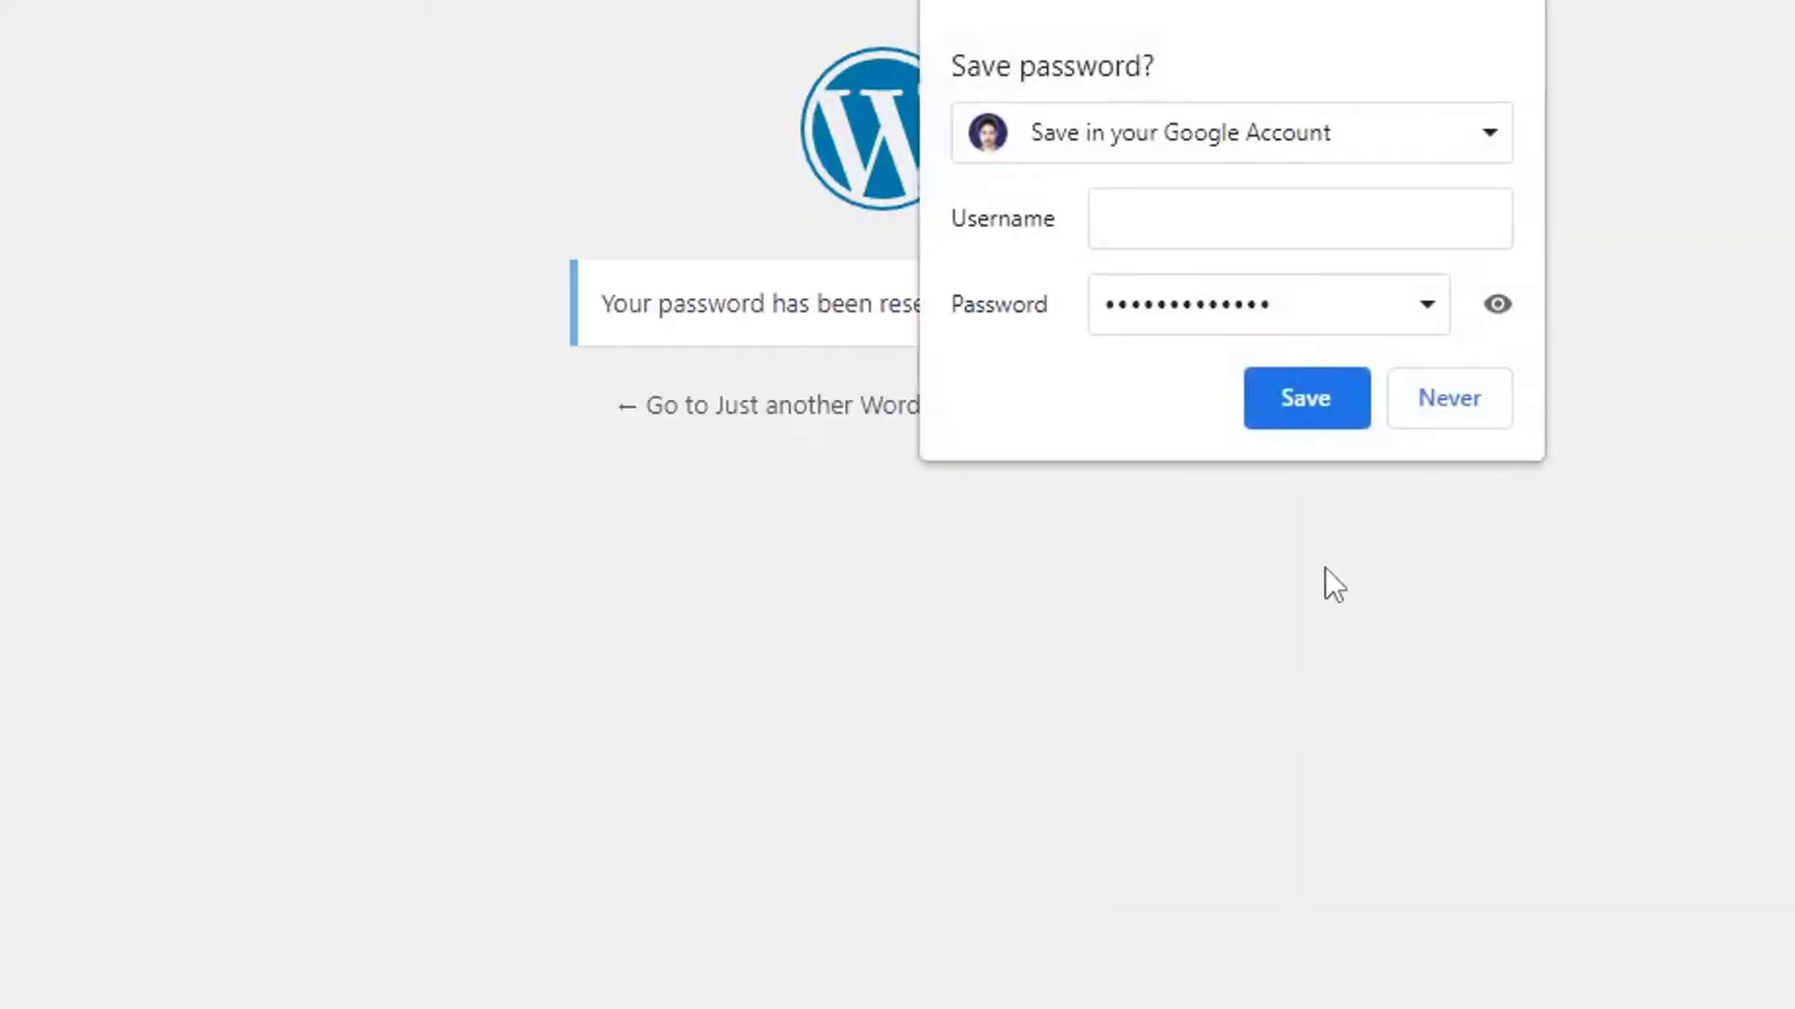
pyautogui.click(1419, 393)
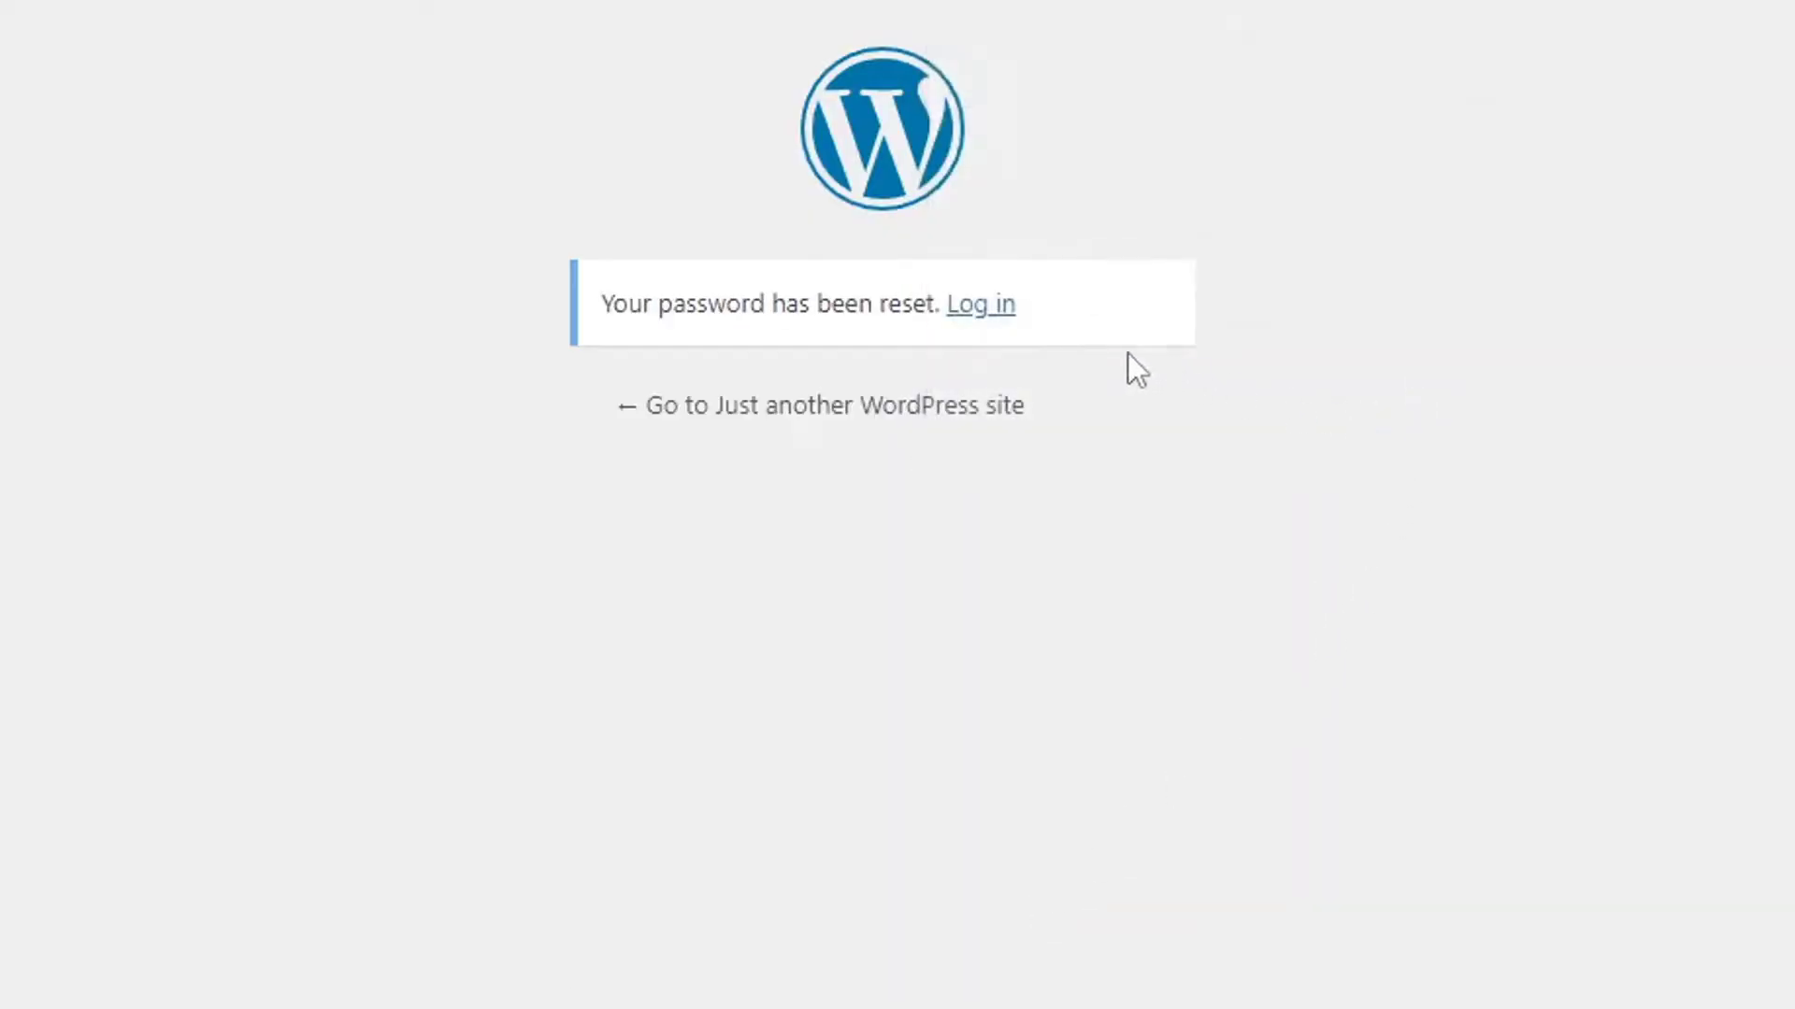
# Log in to WordPress with the site username and new password, with Remember Me ticked.
pyautogui.click(983, 306)
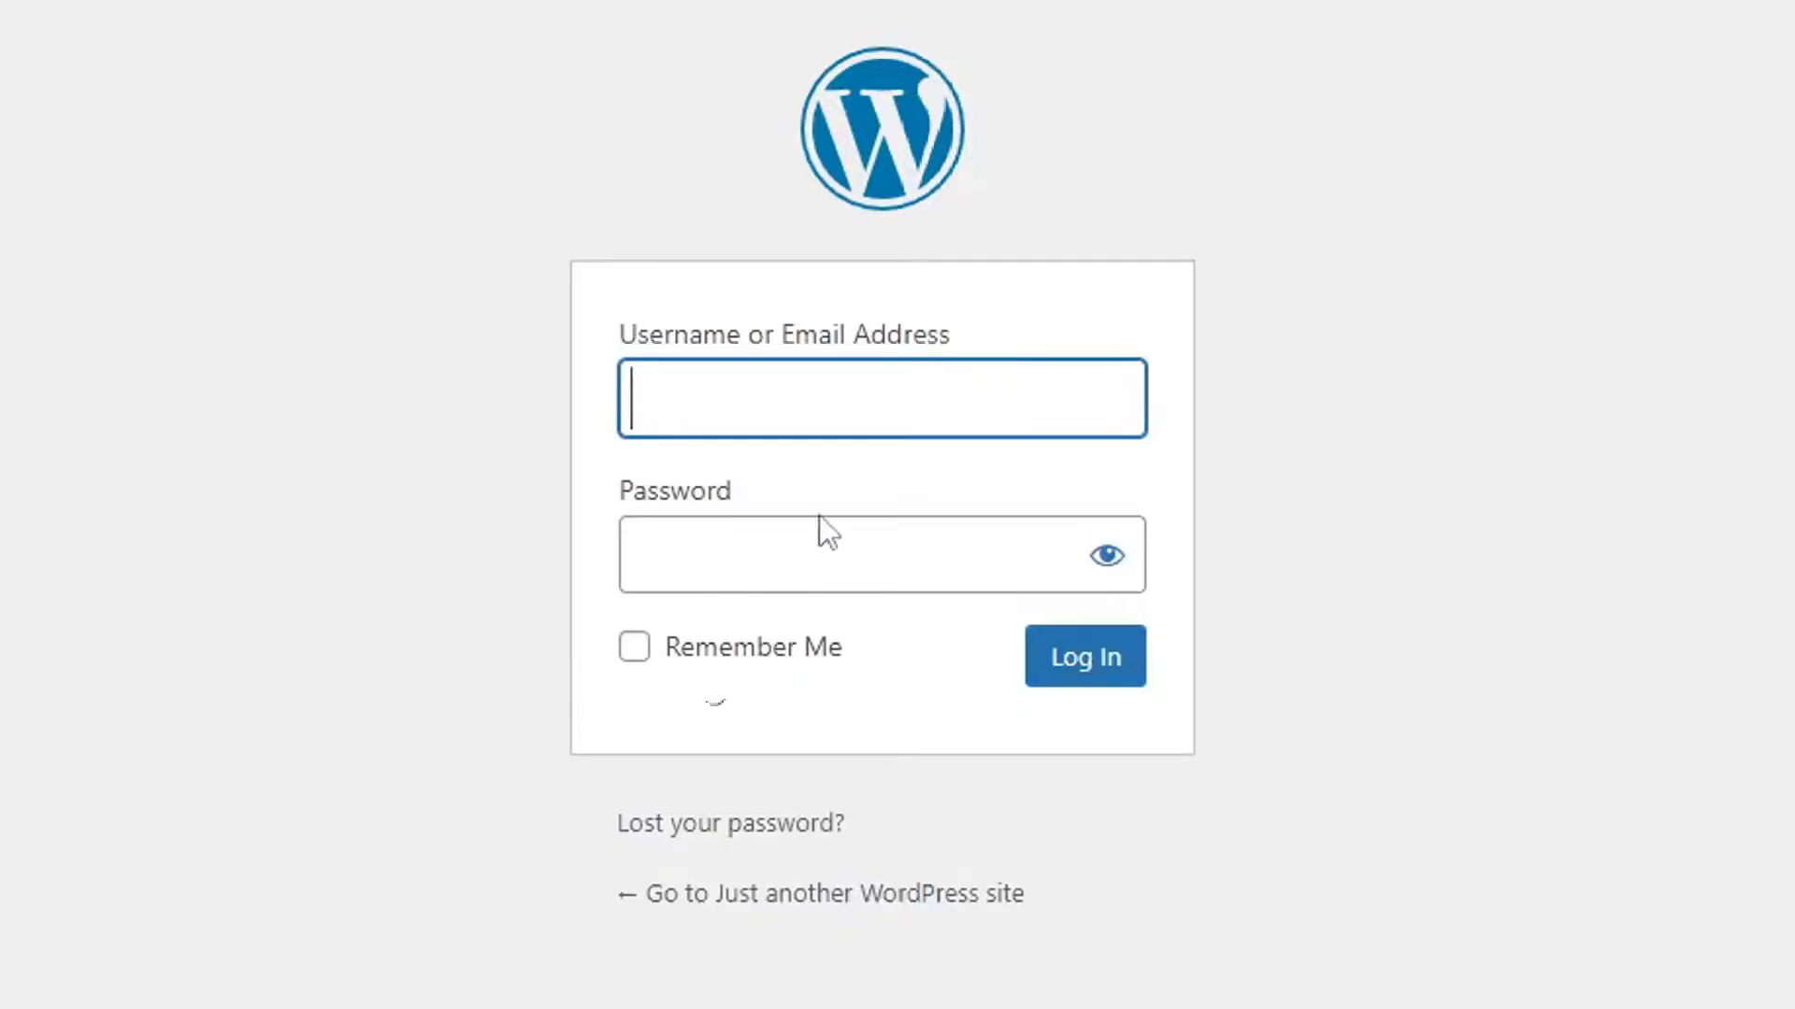
pyautogui.write('apkwings_pt2gkl')
pyautogui.click(907, 577)
pyautogui.hotkey('ctrl', 'v')
pyautogui.click(820, 661)
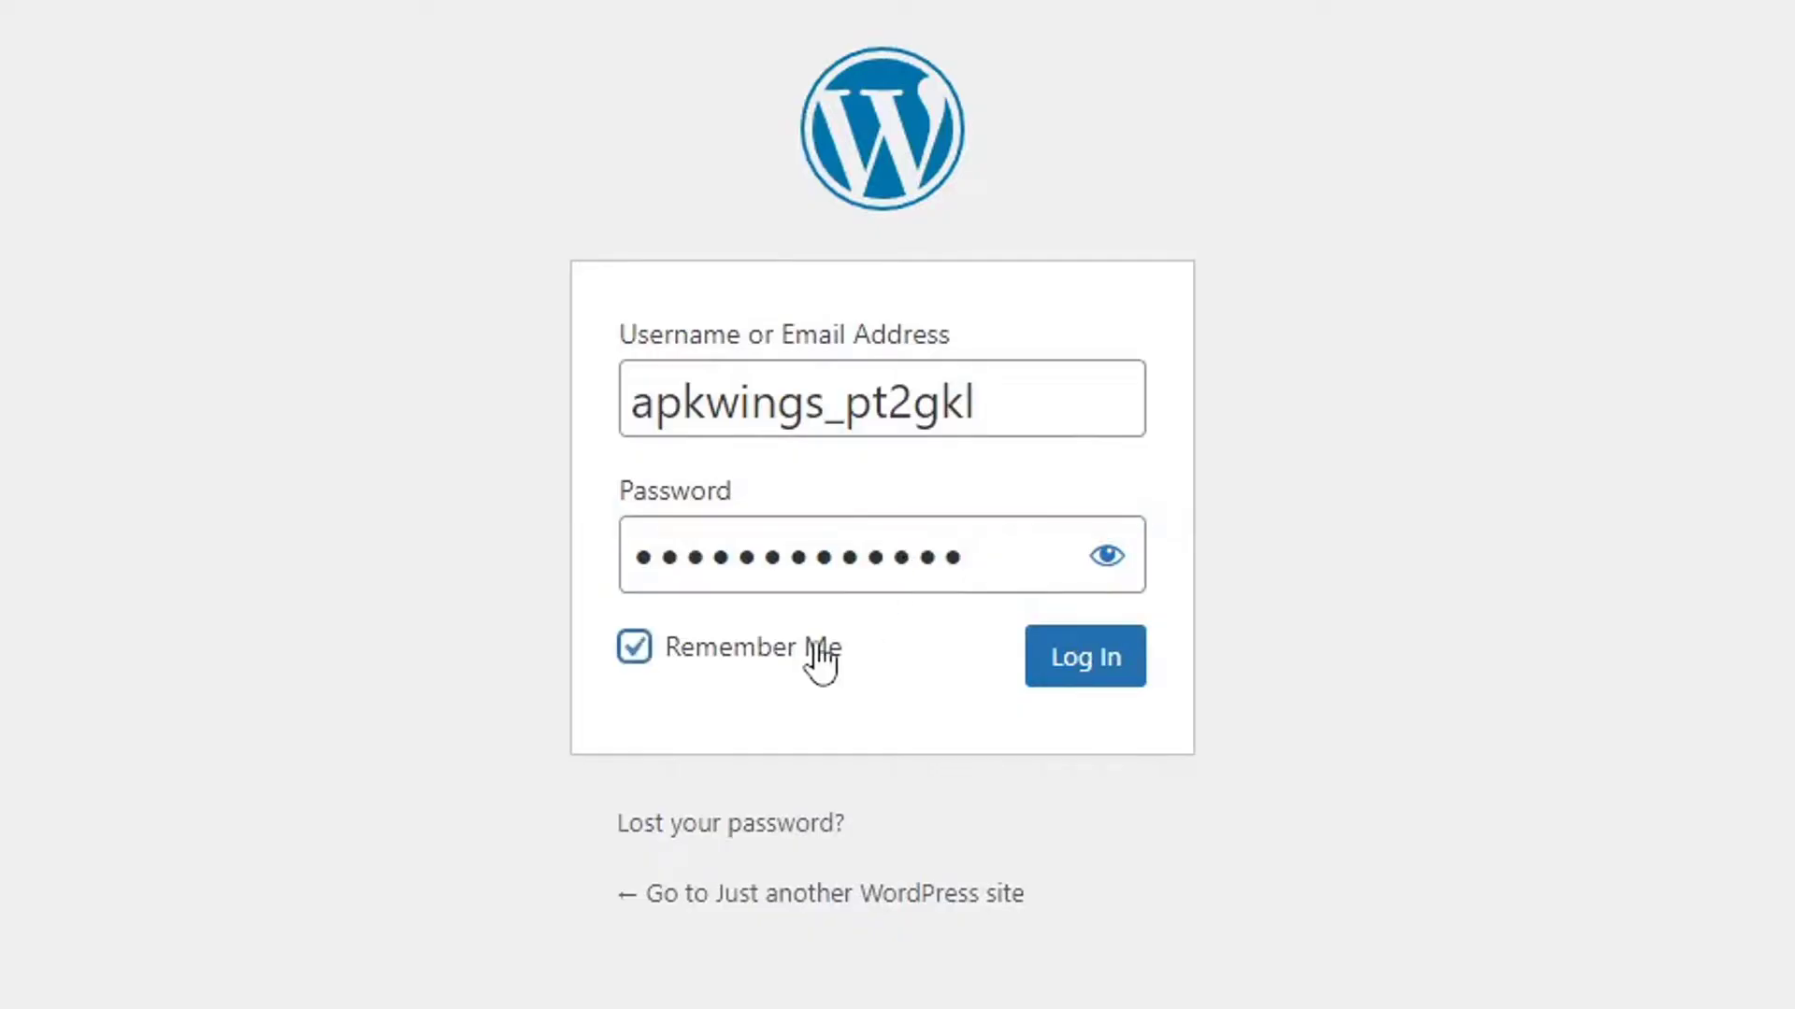
pyautogui.click(1104, 654)
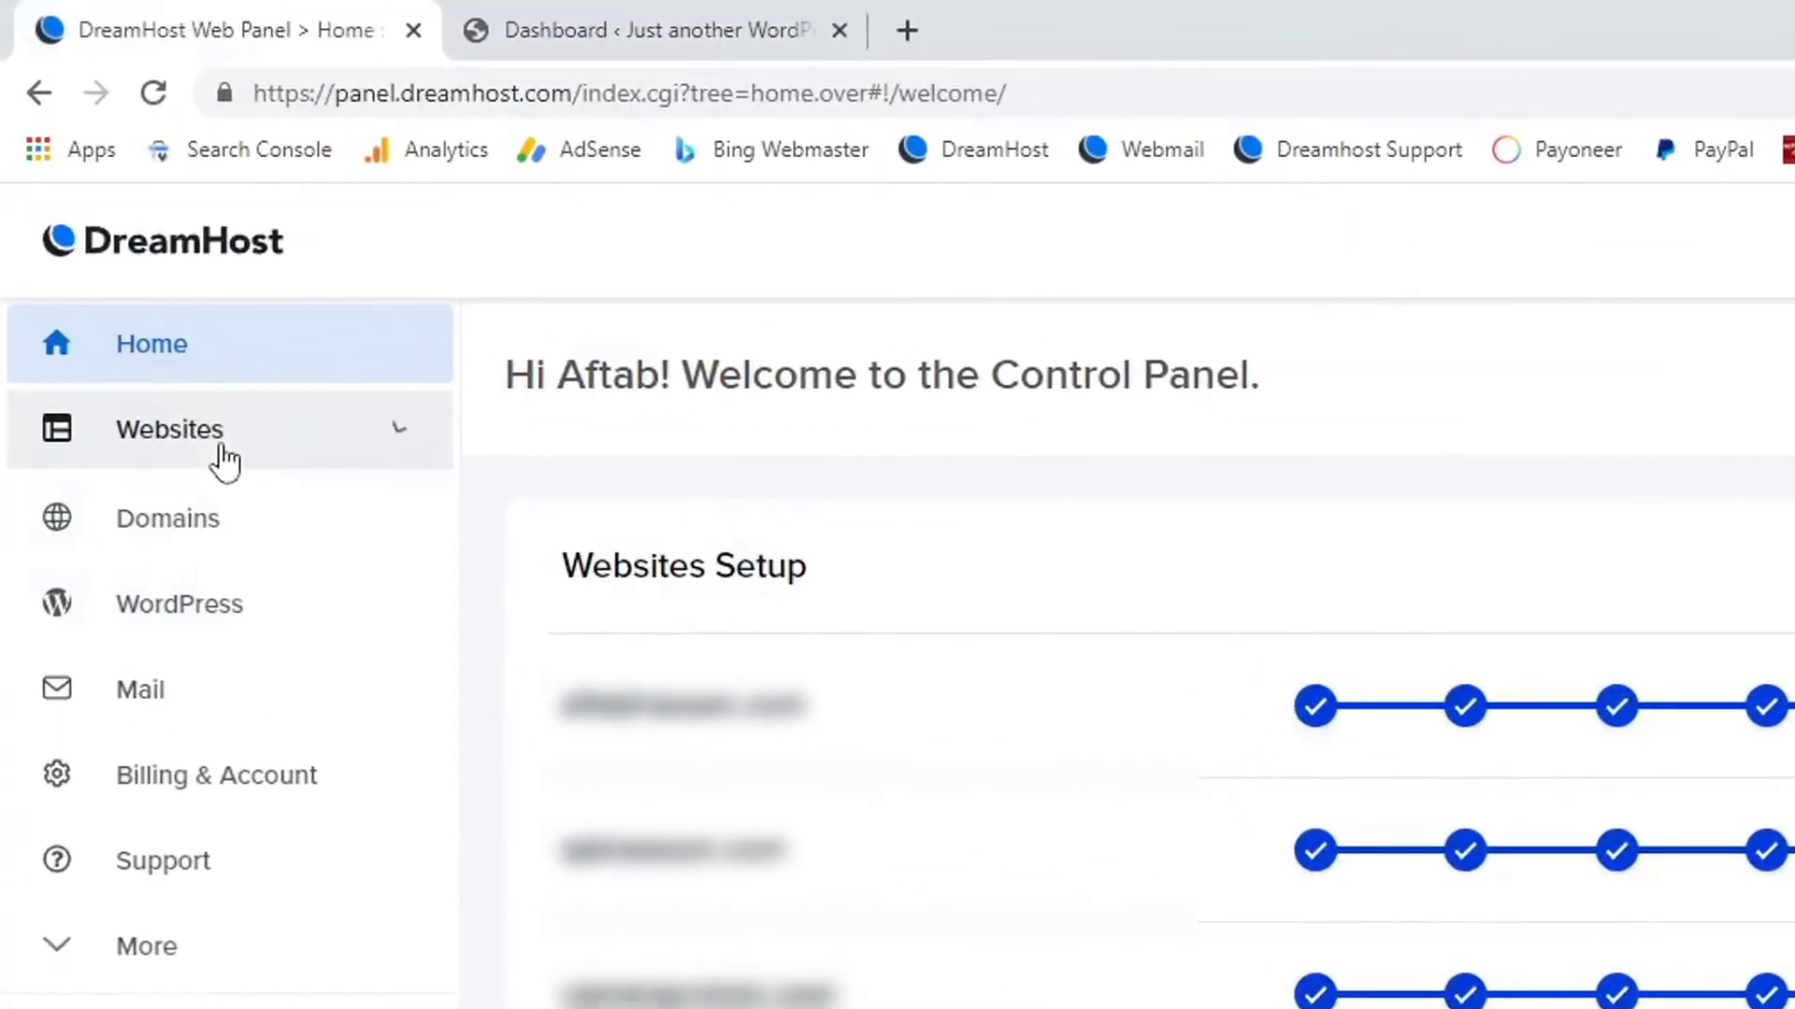
# Add a free Let's Encrypt SSL certificate to apkwings.com from DreamHost's Manage Websites list.
pyautogui.click(116, 235)
pyautogui.click(233, 523)
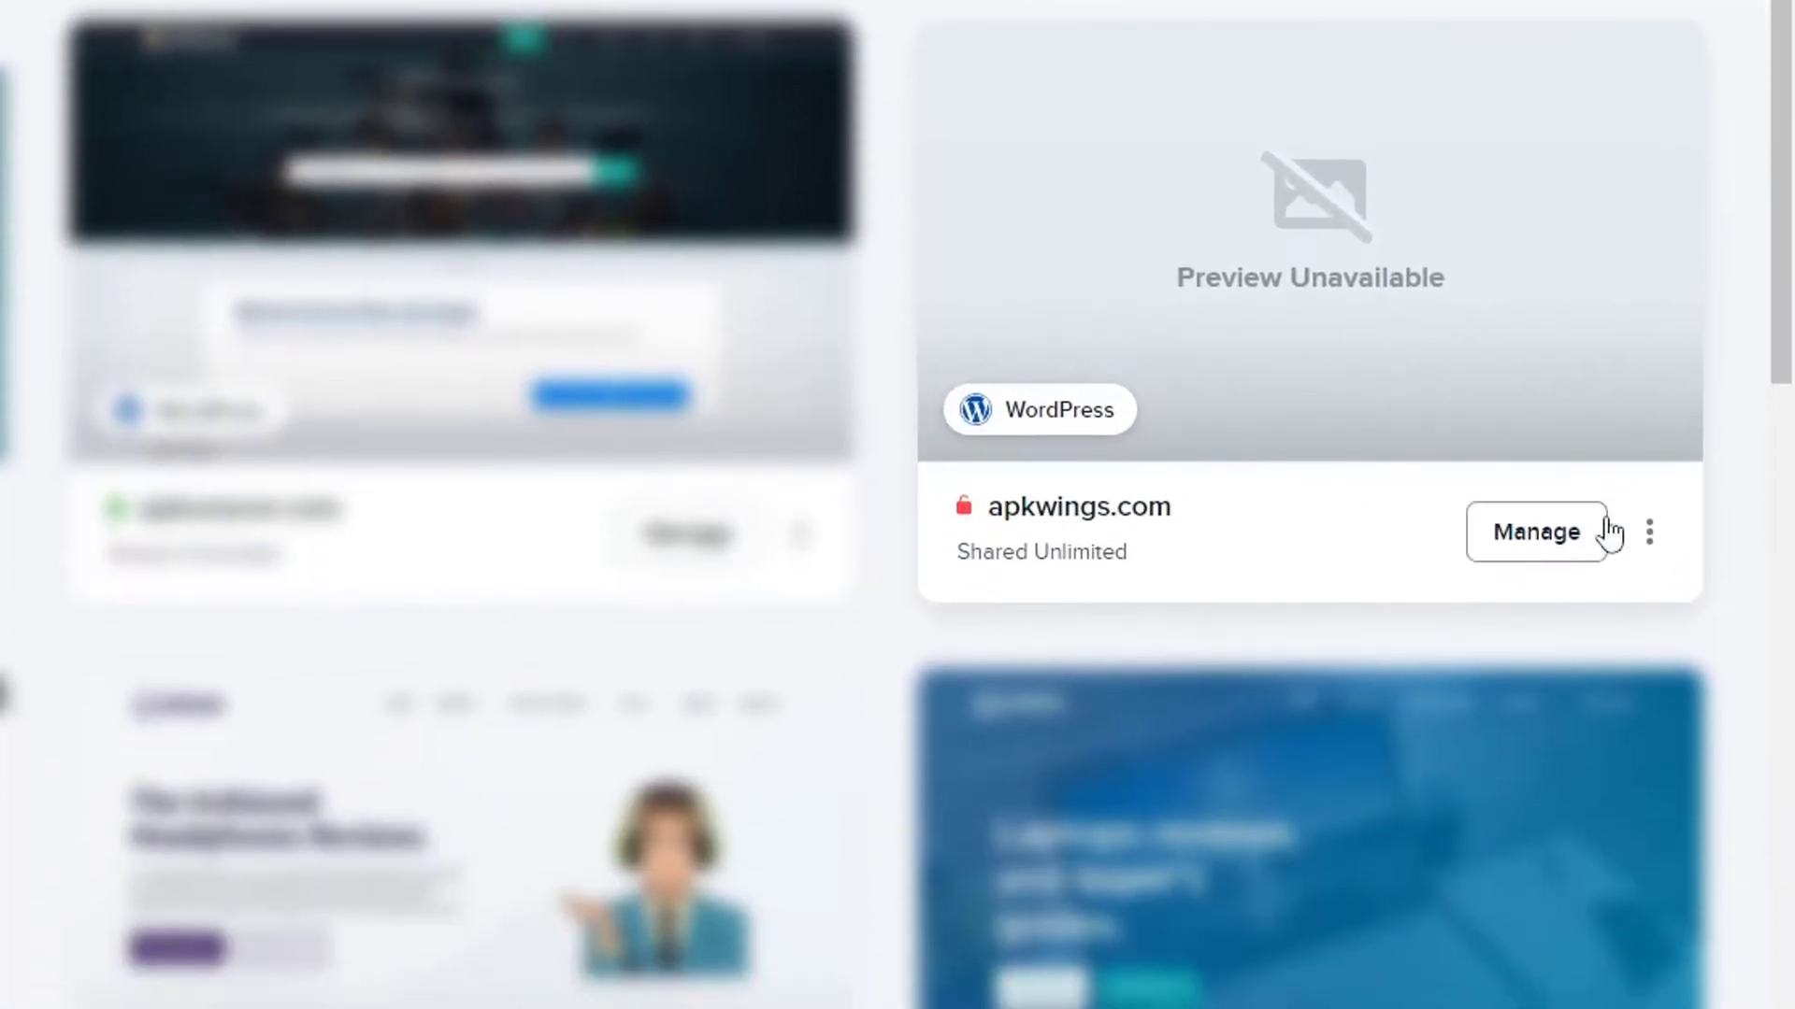
pyautogui.click(1649, 546)
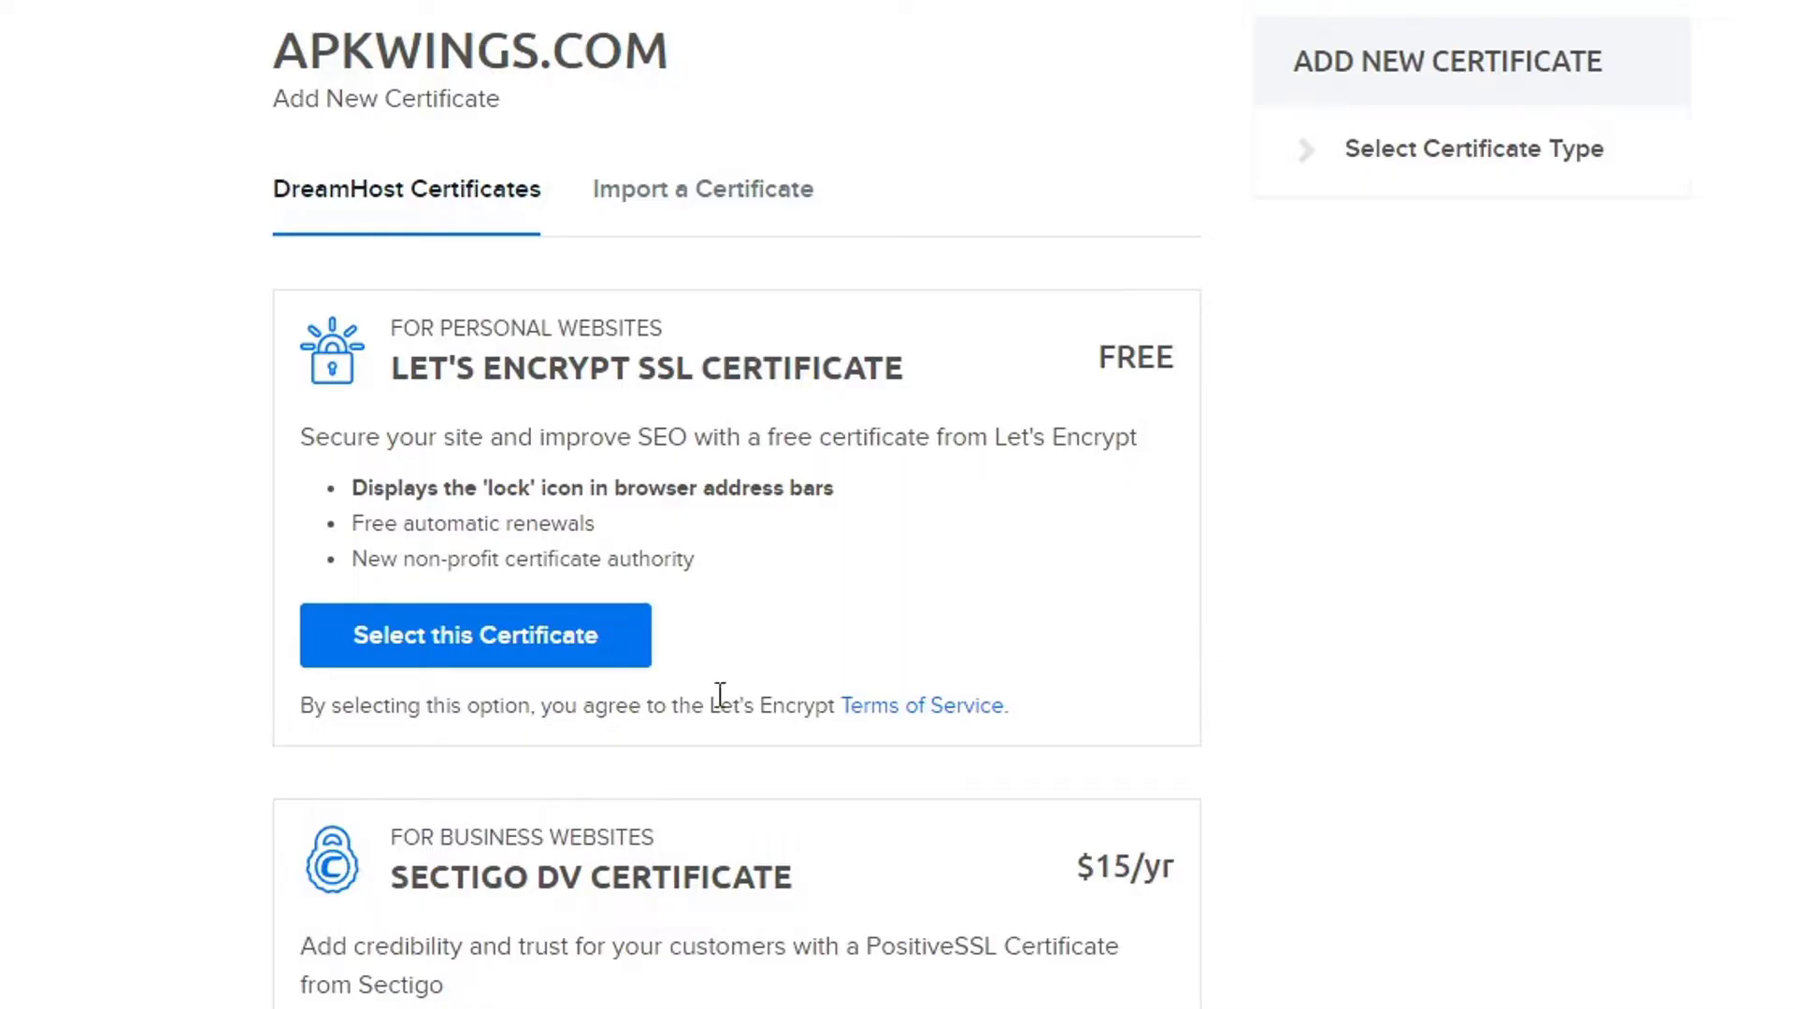
pyautogui.click(582, 645)
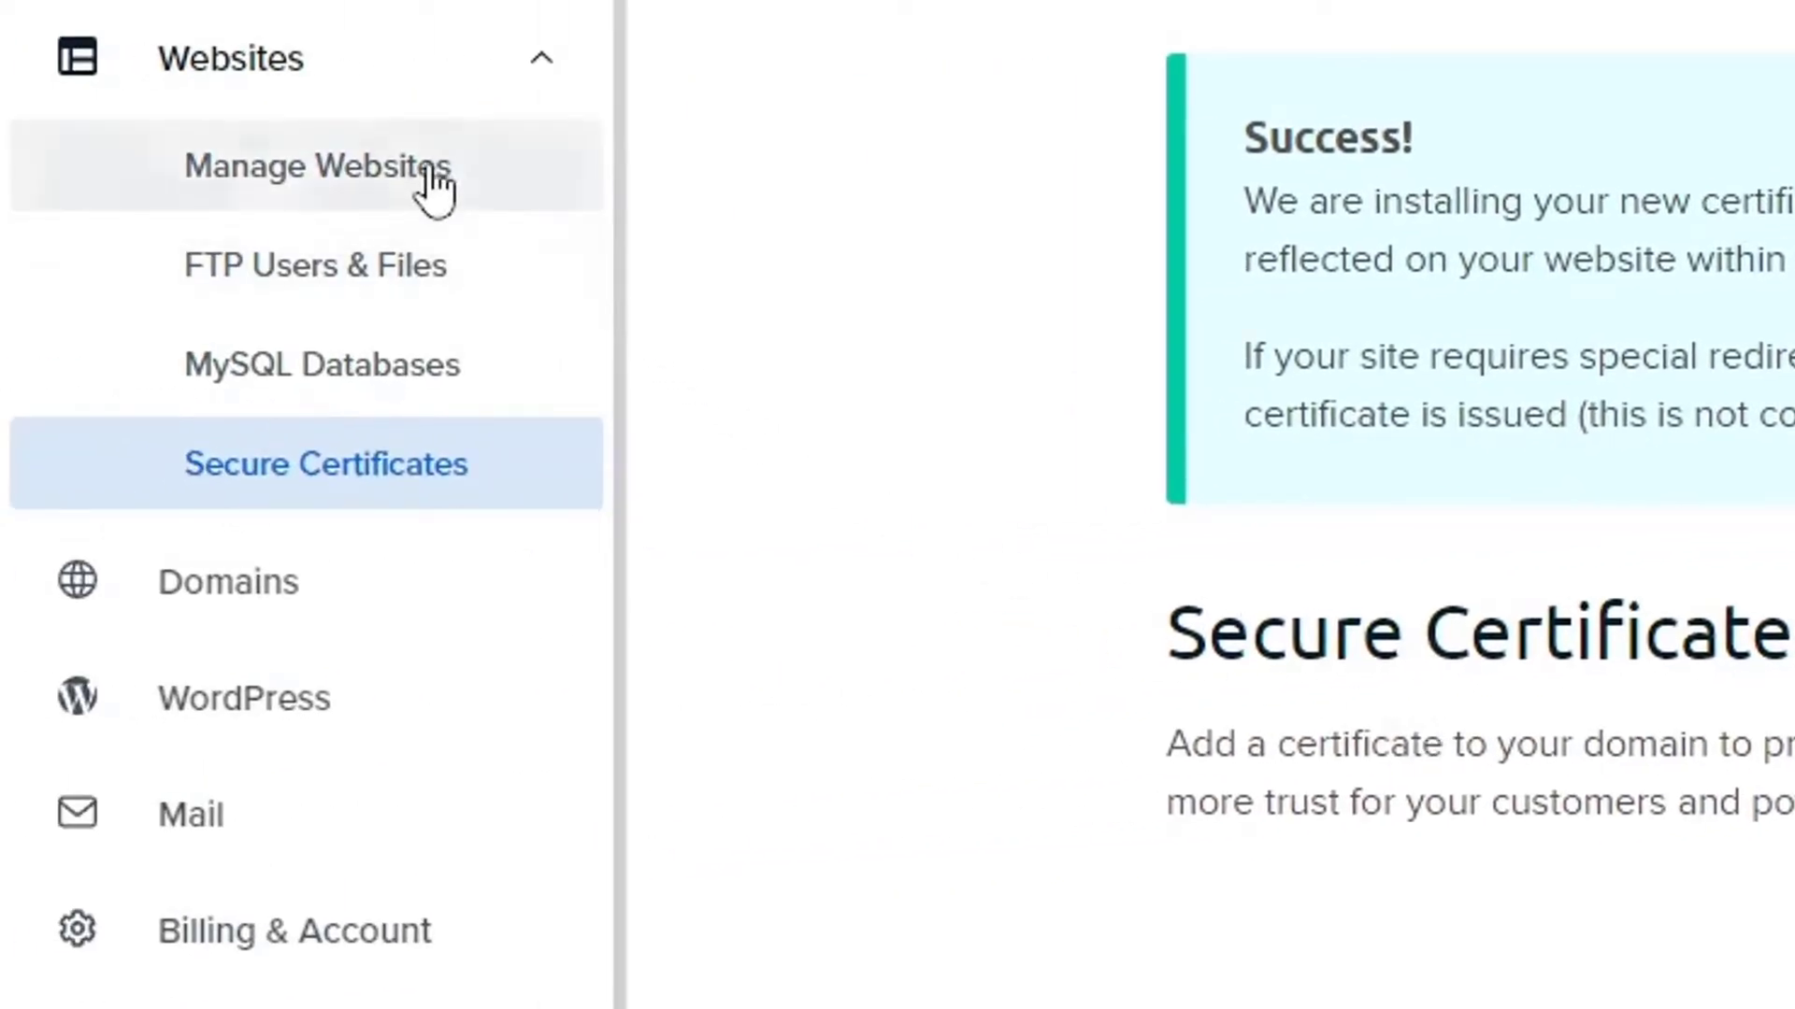
pyautogui.click(401, 145)
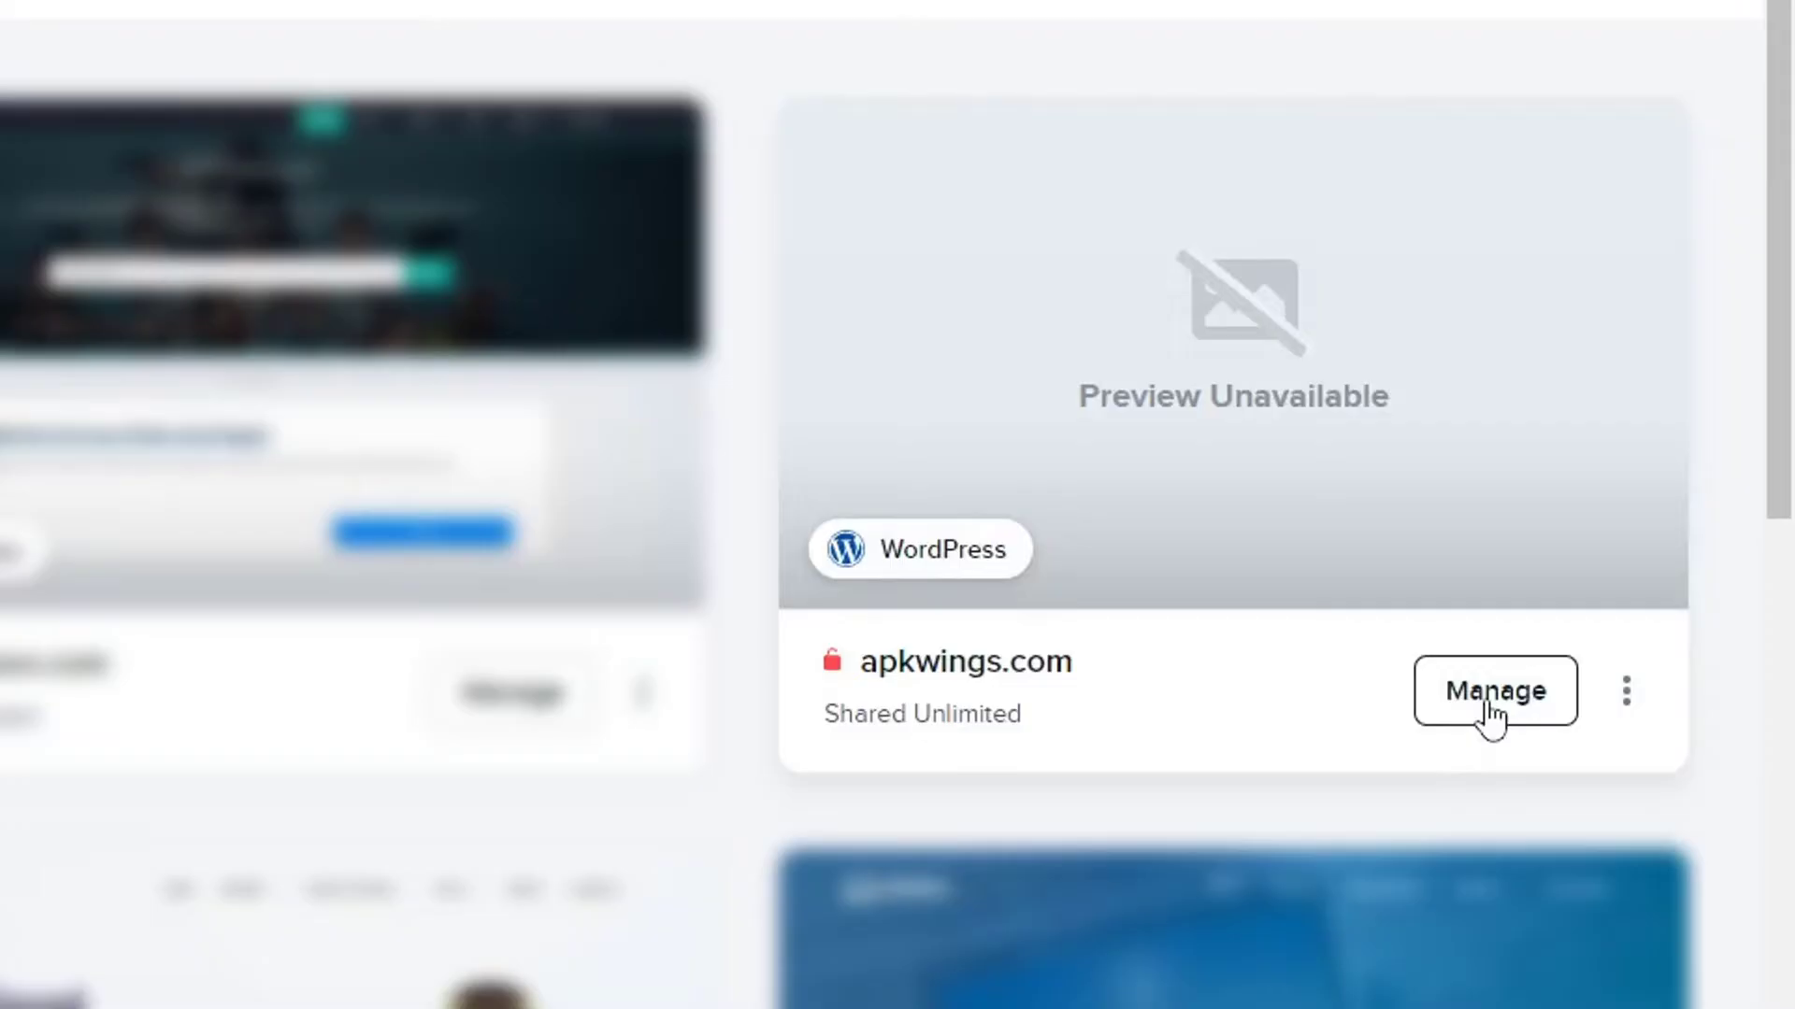
# Change apkwings.com's PHP version from 7.4 FastCGI to PHP 8.1 FastCGI and confirm the change.
pyautogui.click(1488, 706)
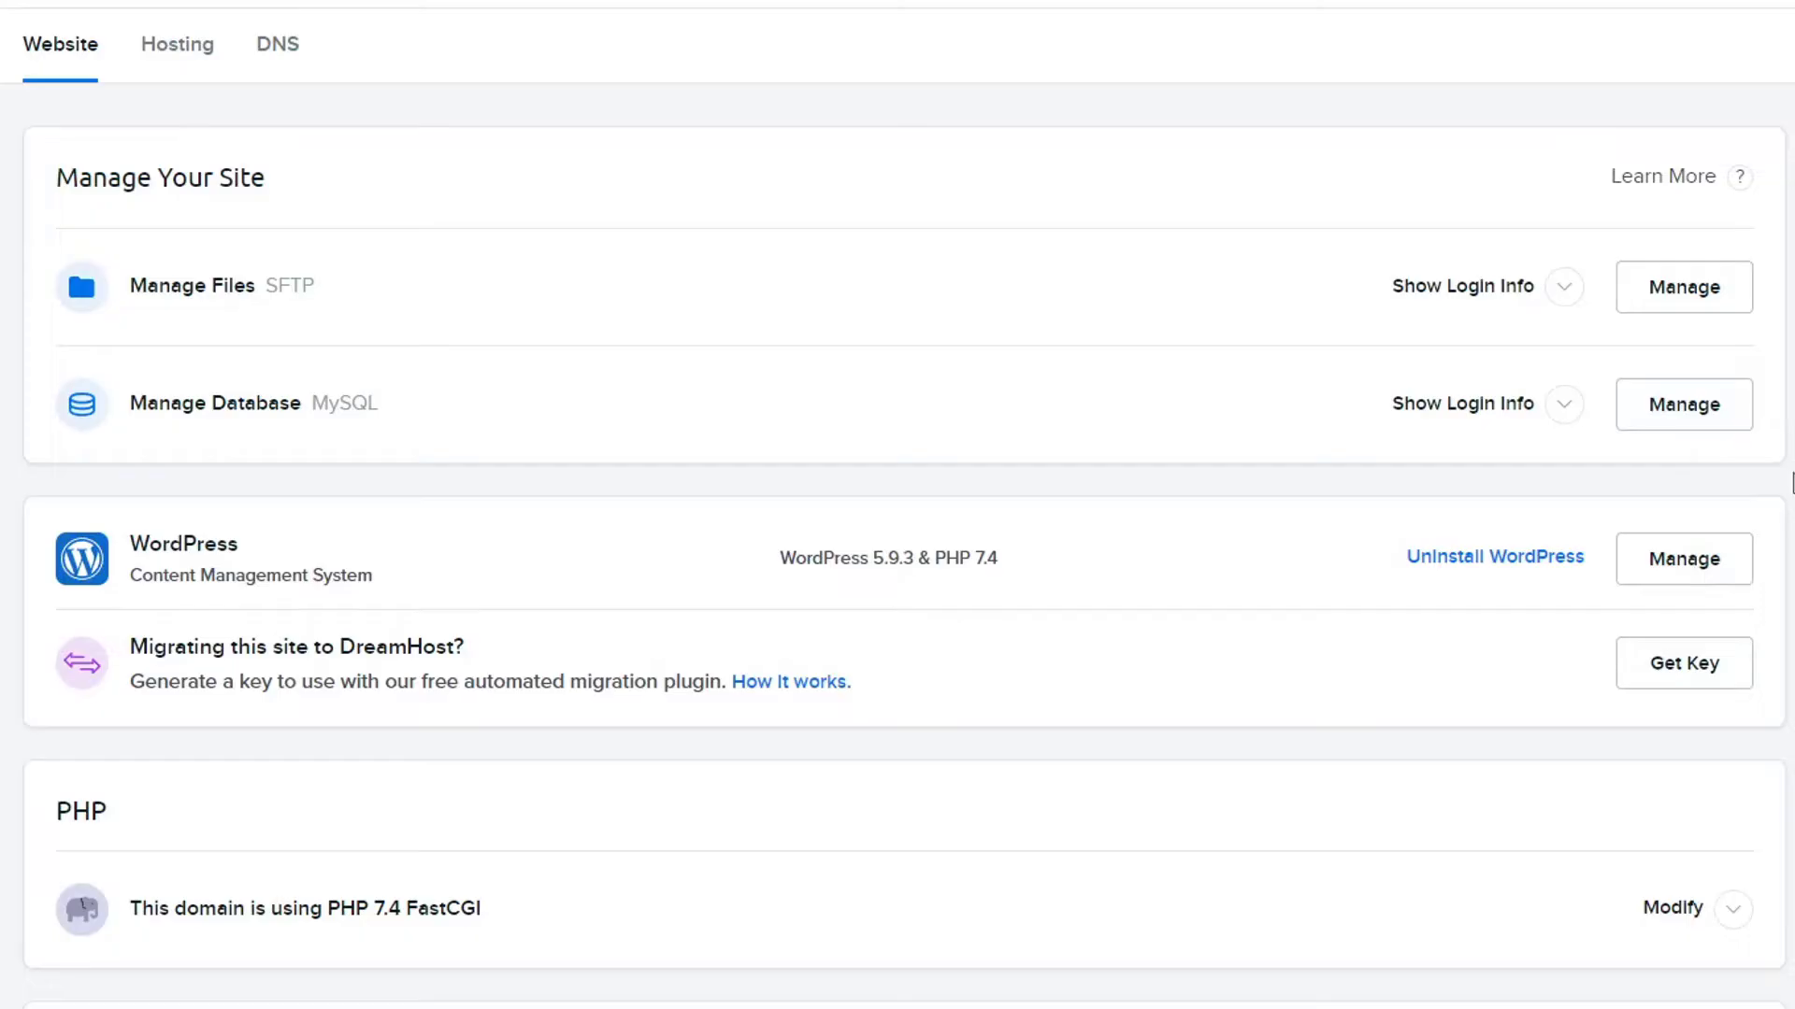
pyautogui.scroll(-10, 897, 505)
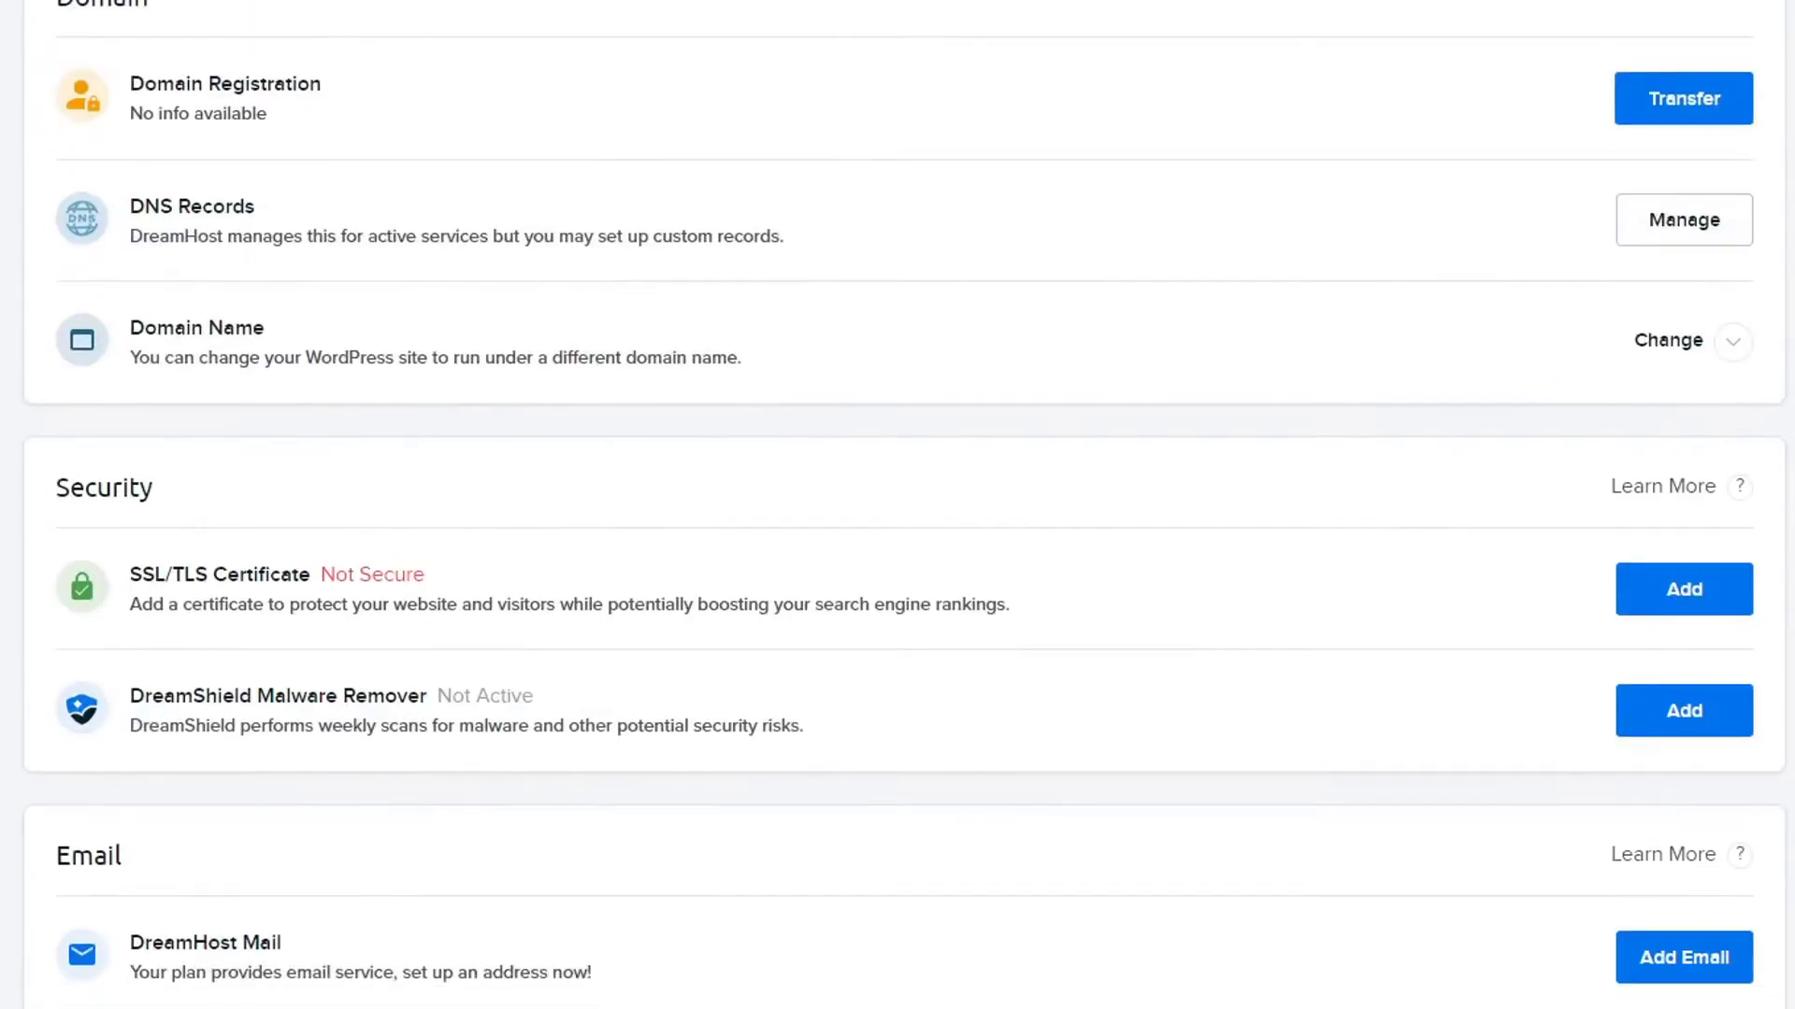
pyautogui.scroll(2, 897, 505)
pyautogui.scroll(3, 677, 424)
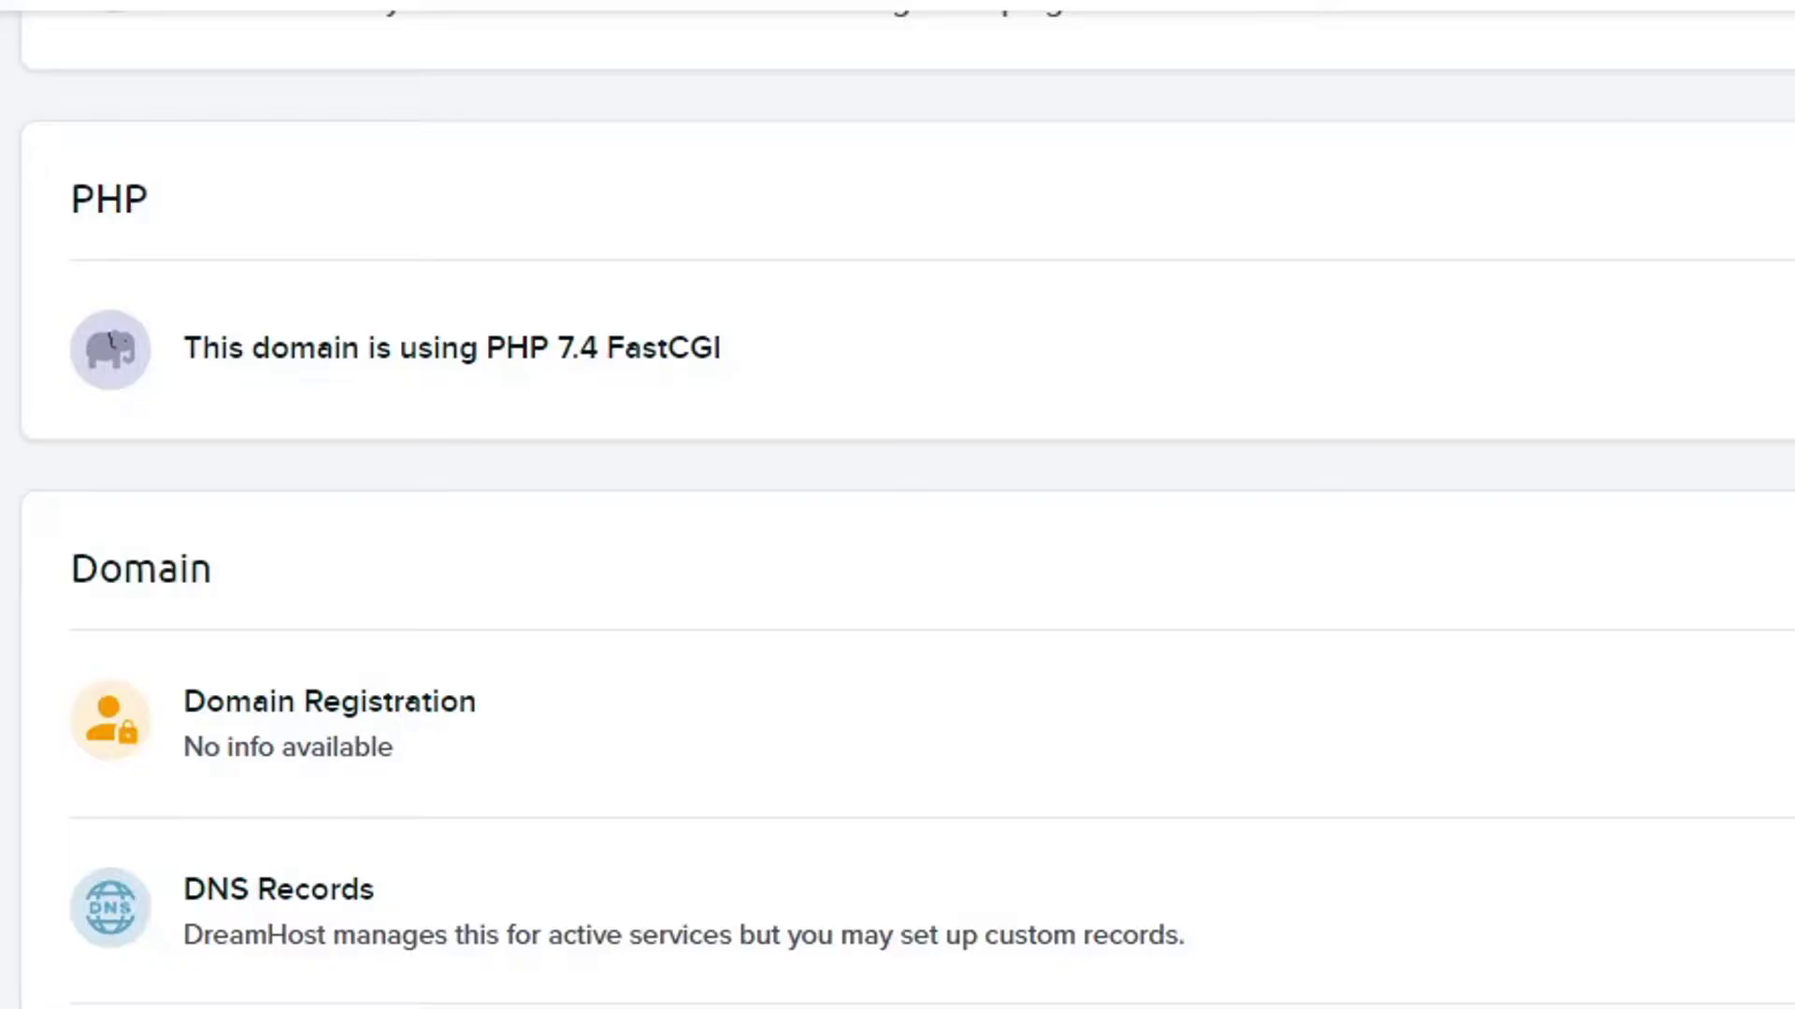
pyautogui.click(1626, 280)
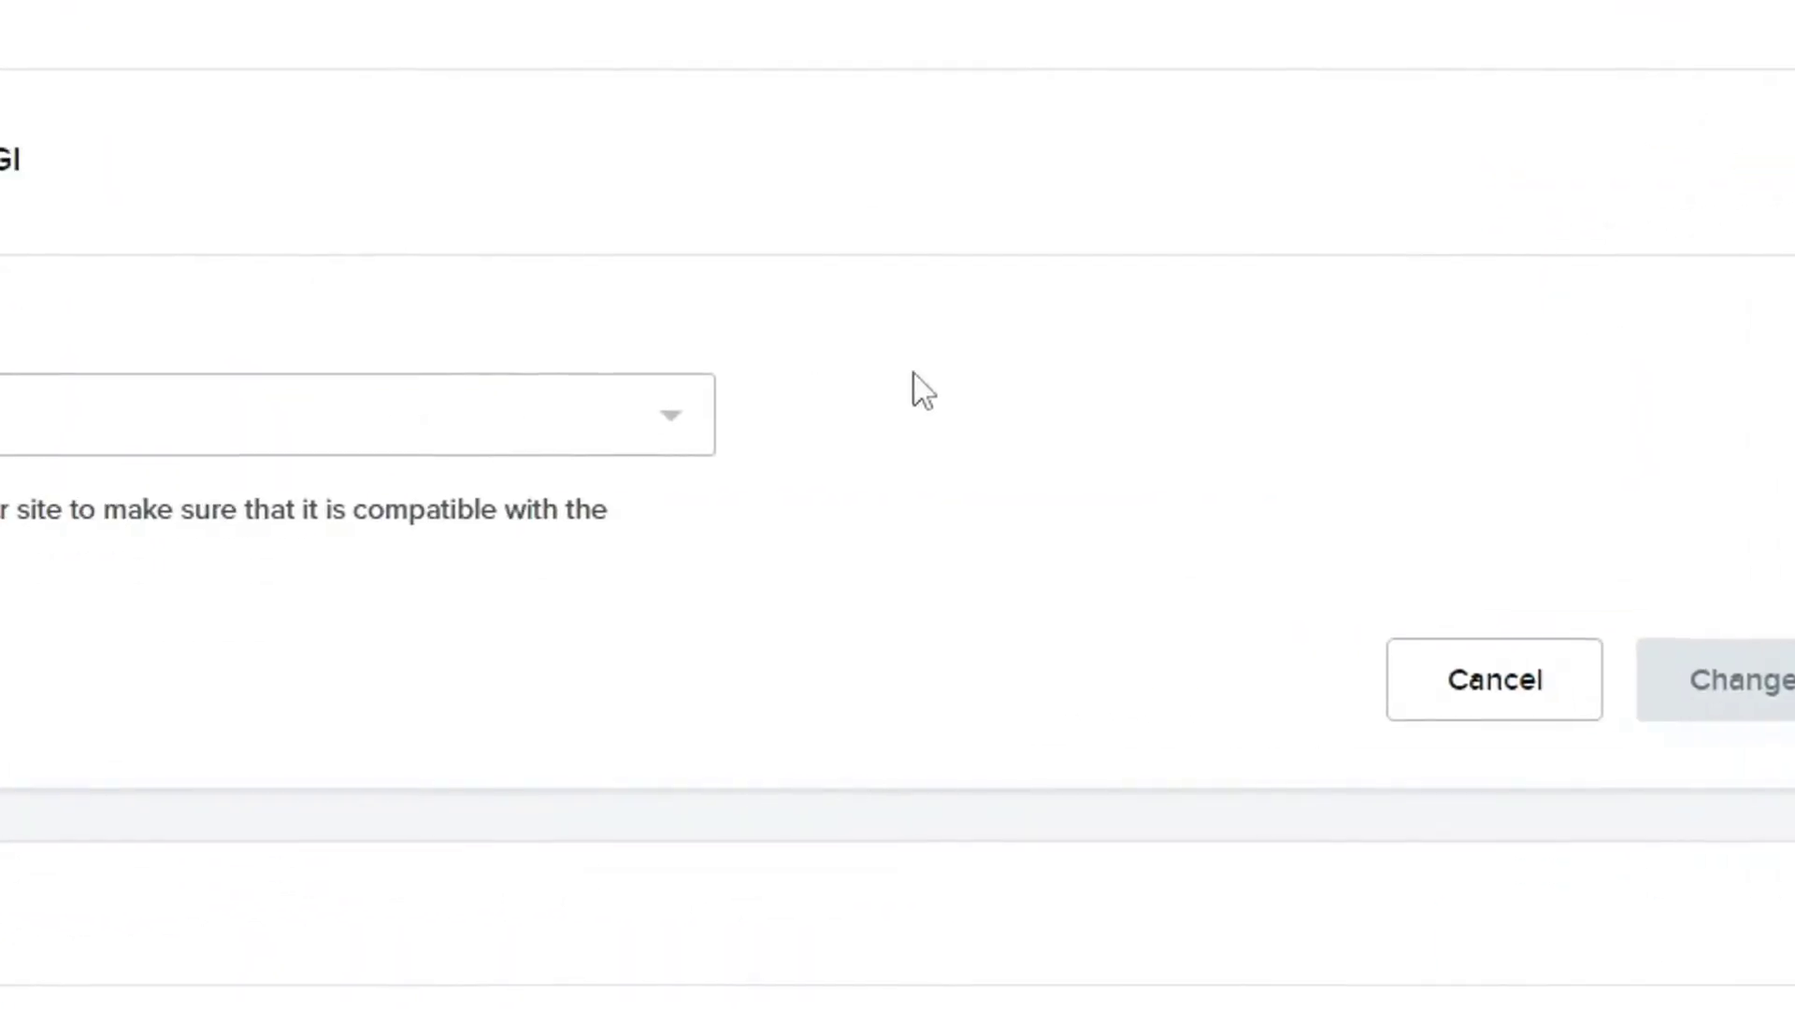
pyautogui.click(308, 423)
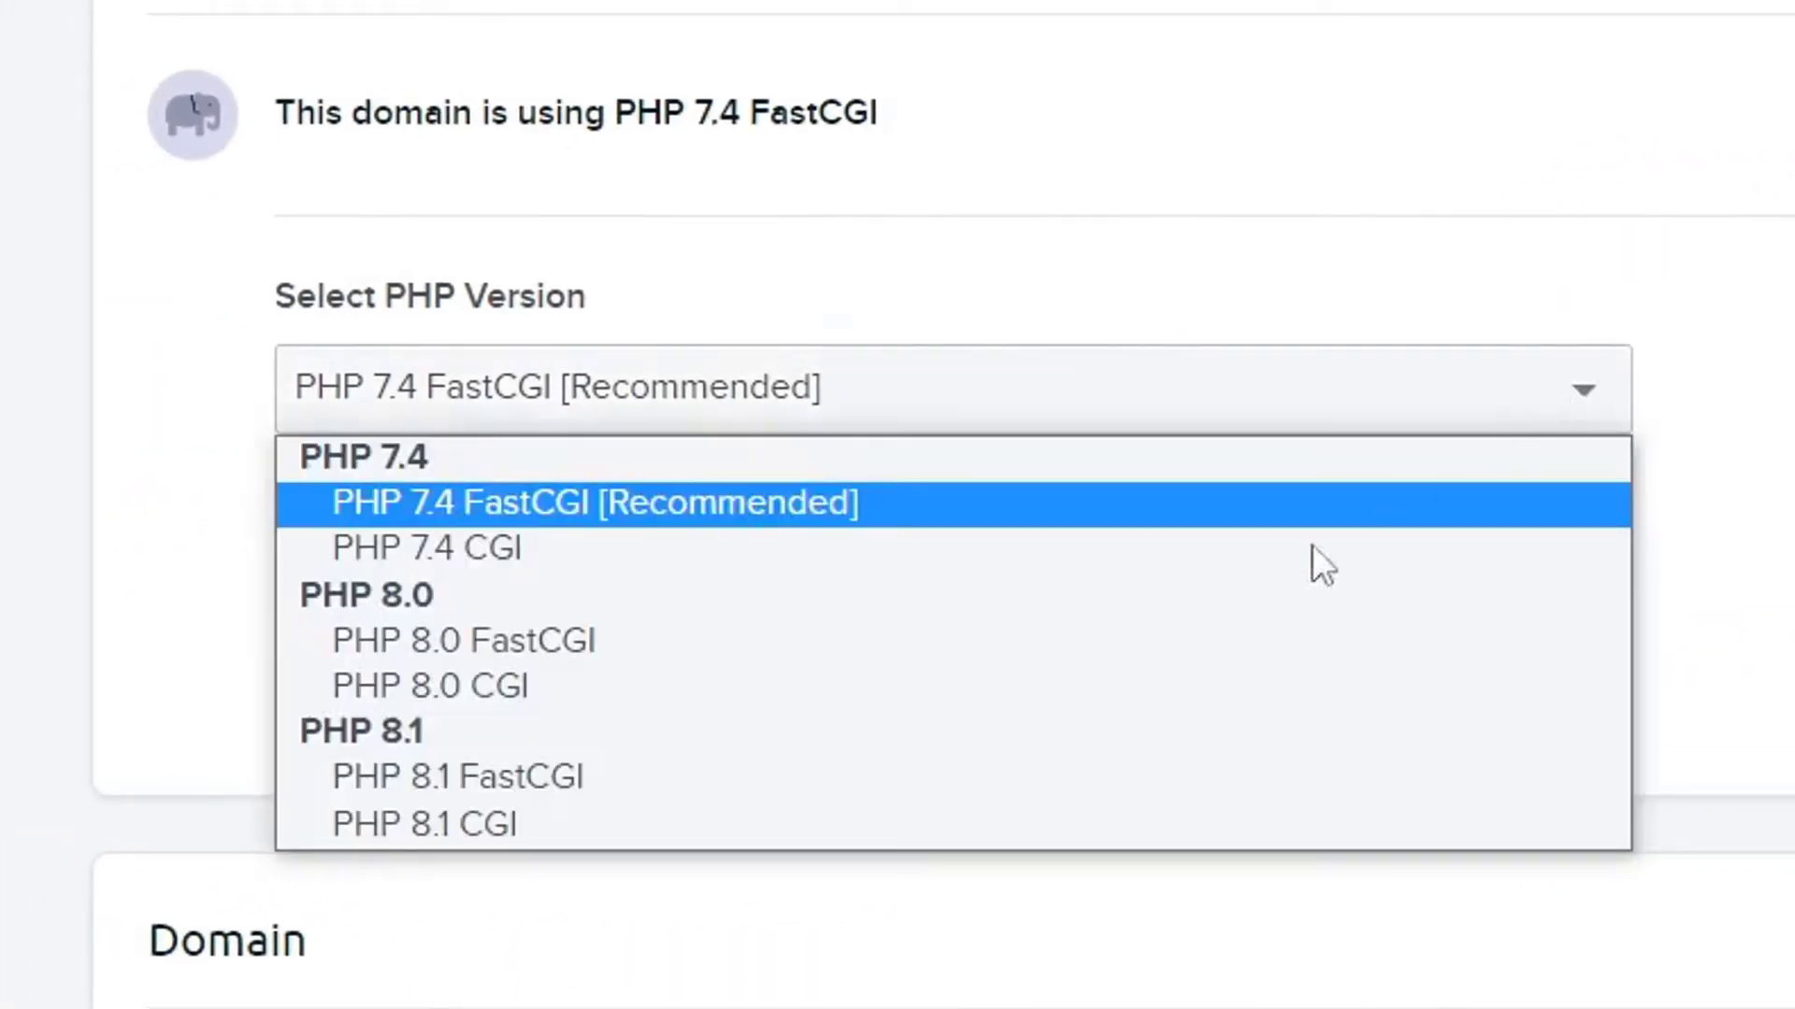
pyautogui.click(645, 775)
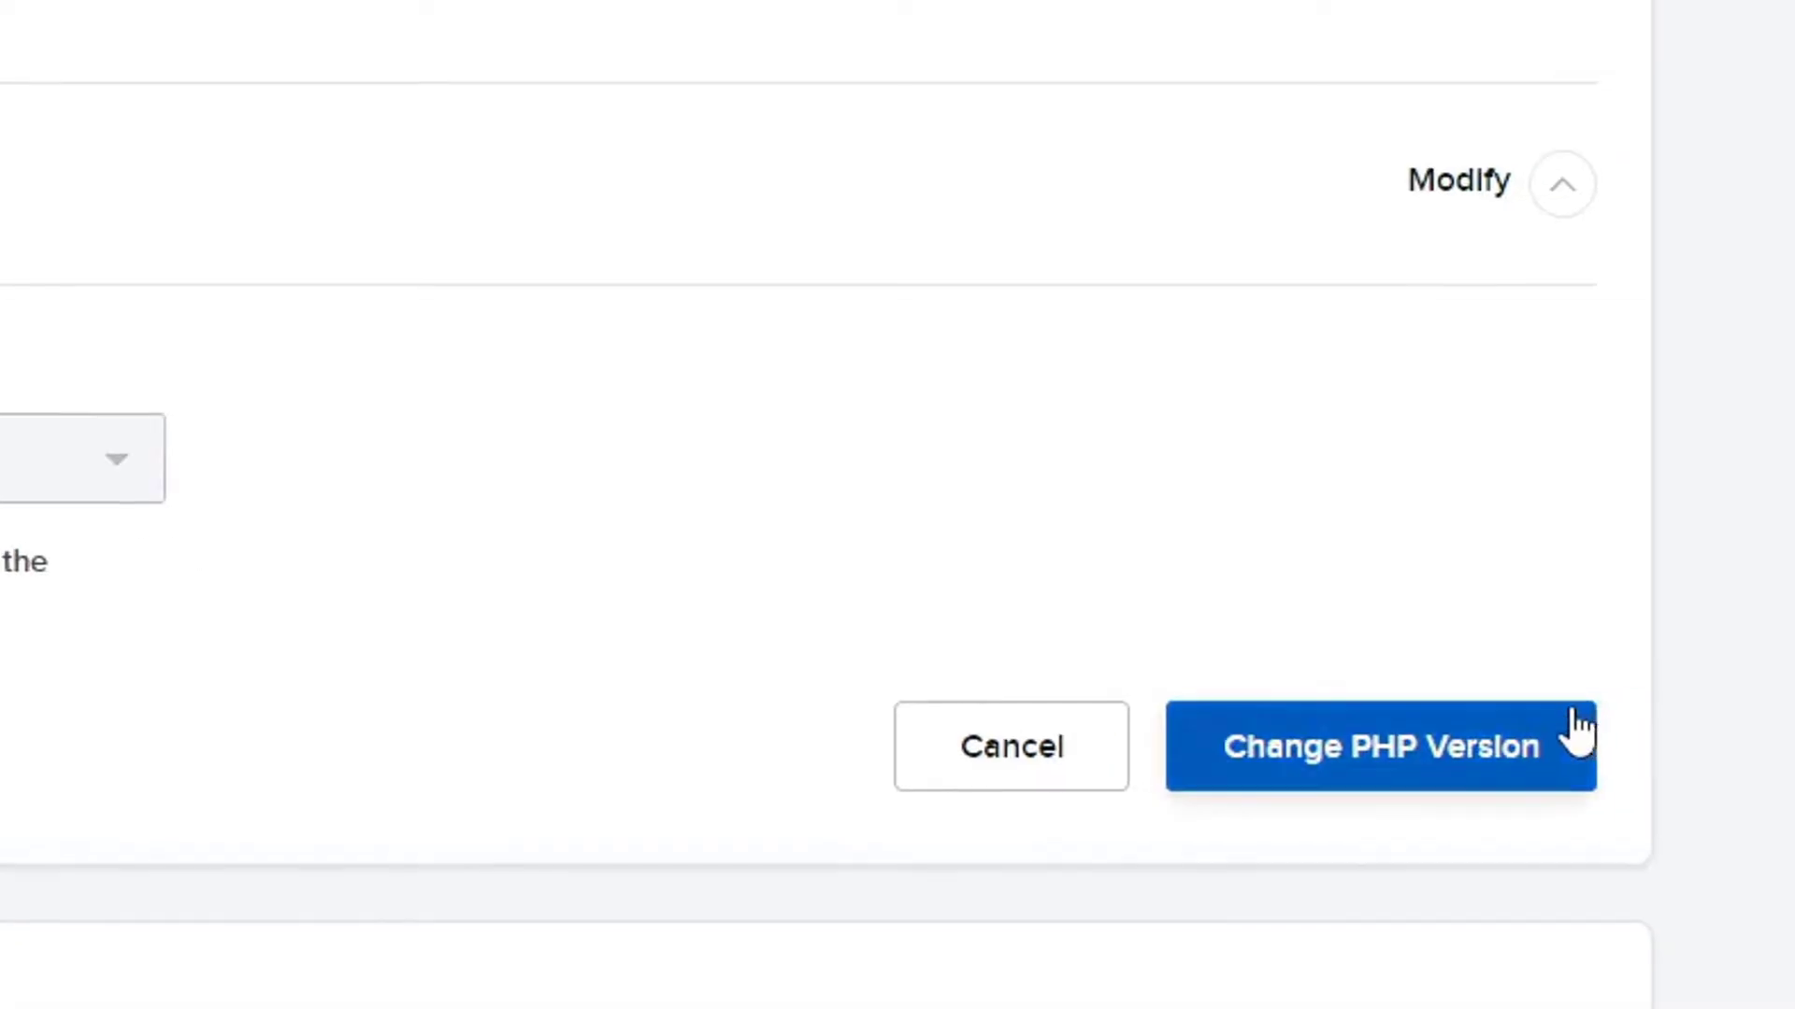
pyautogui.click(1360, 759)
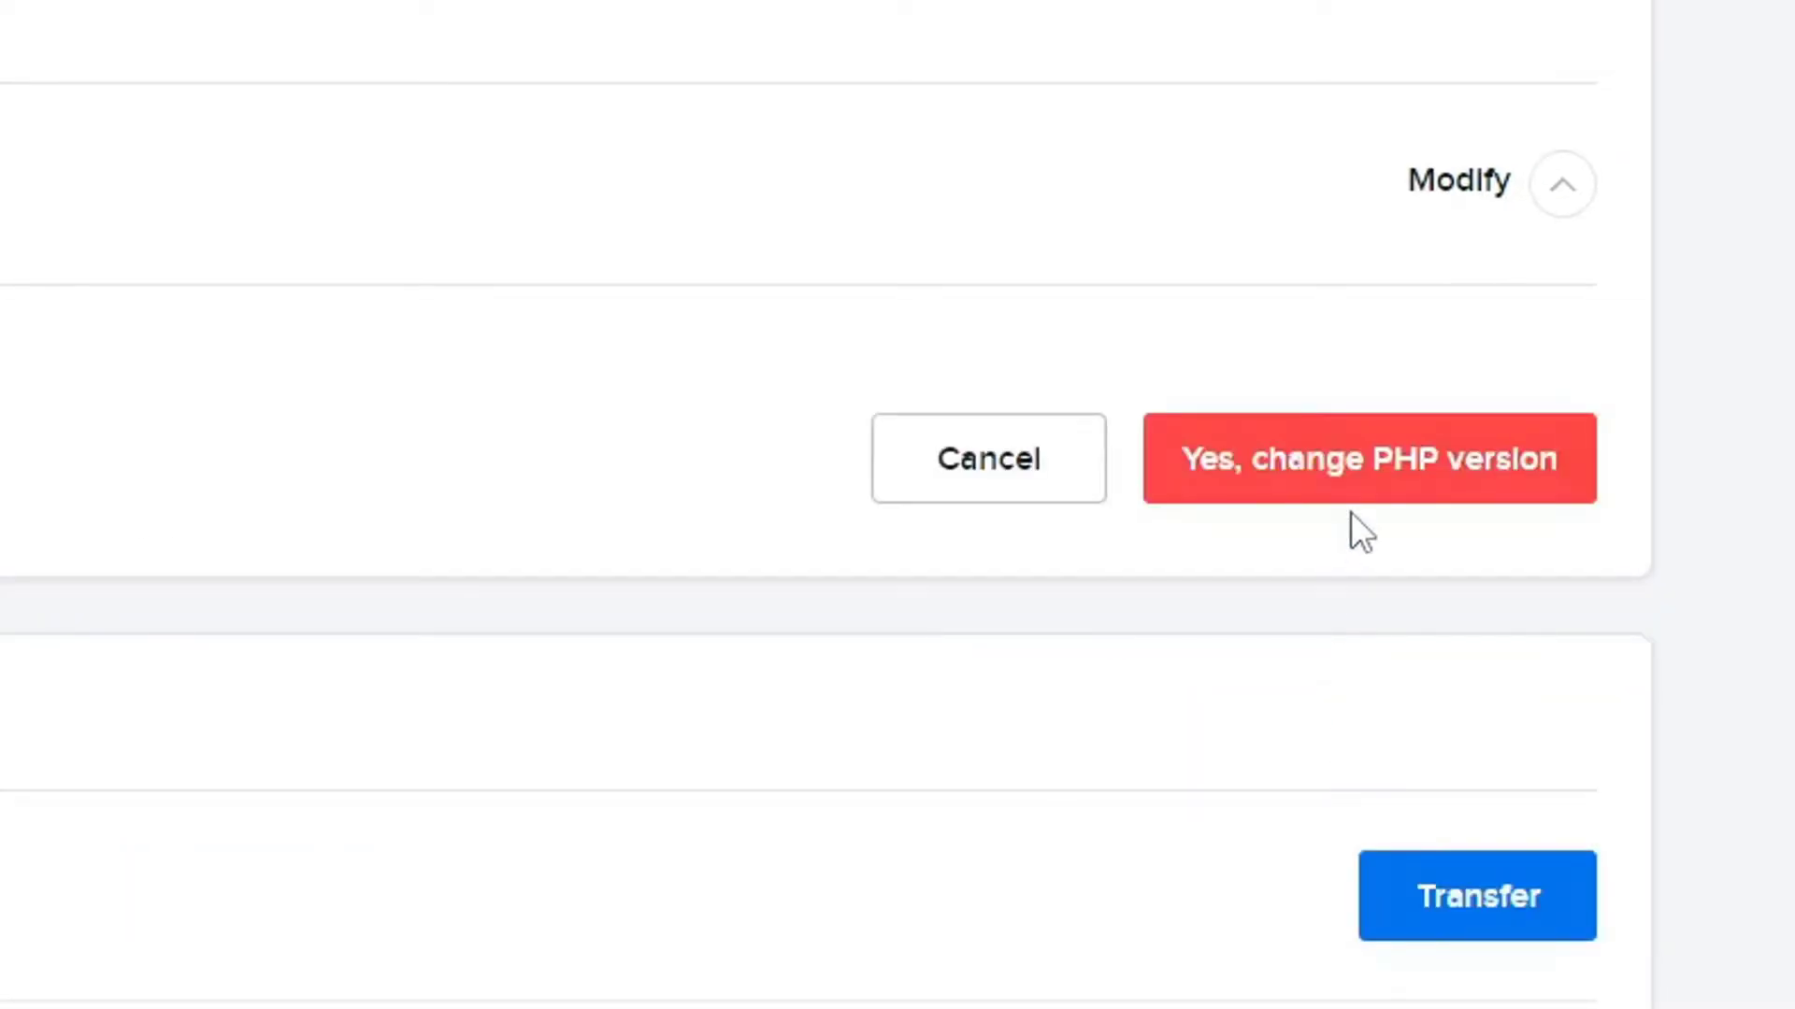
pyautogui.click(1349, 470)
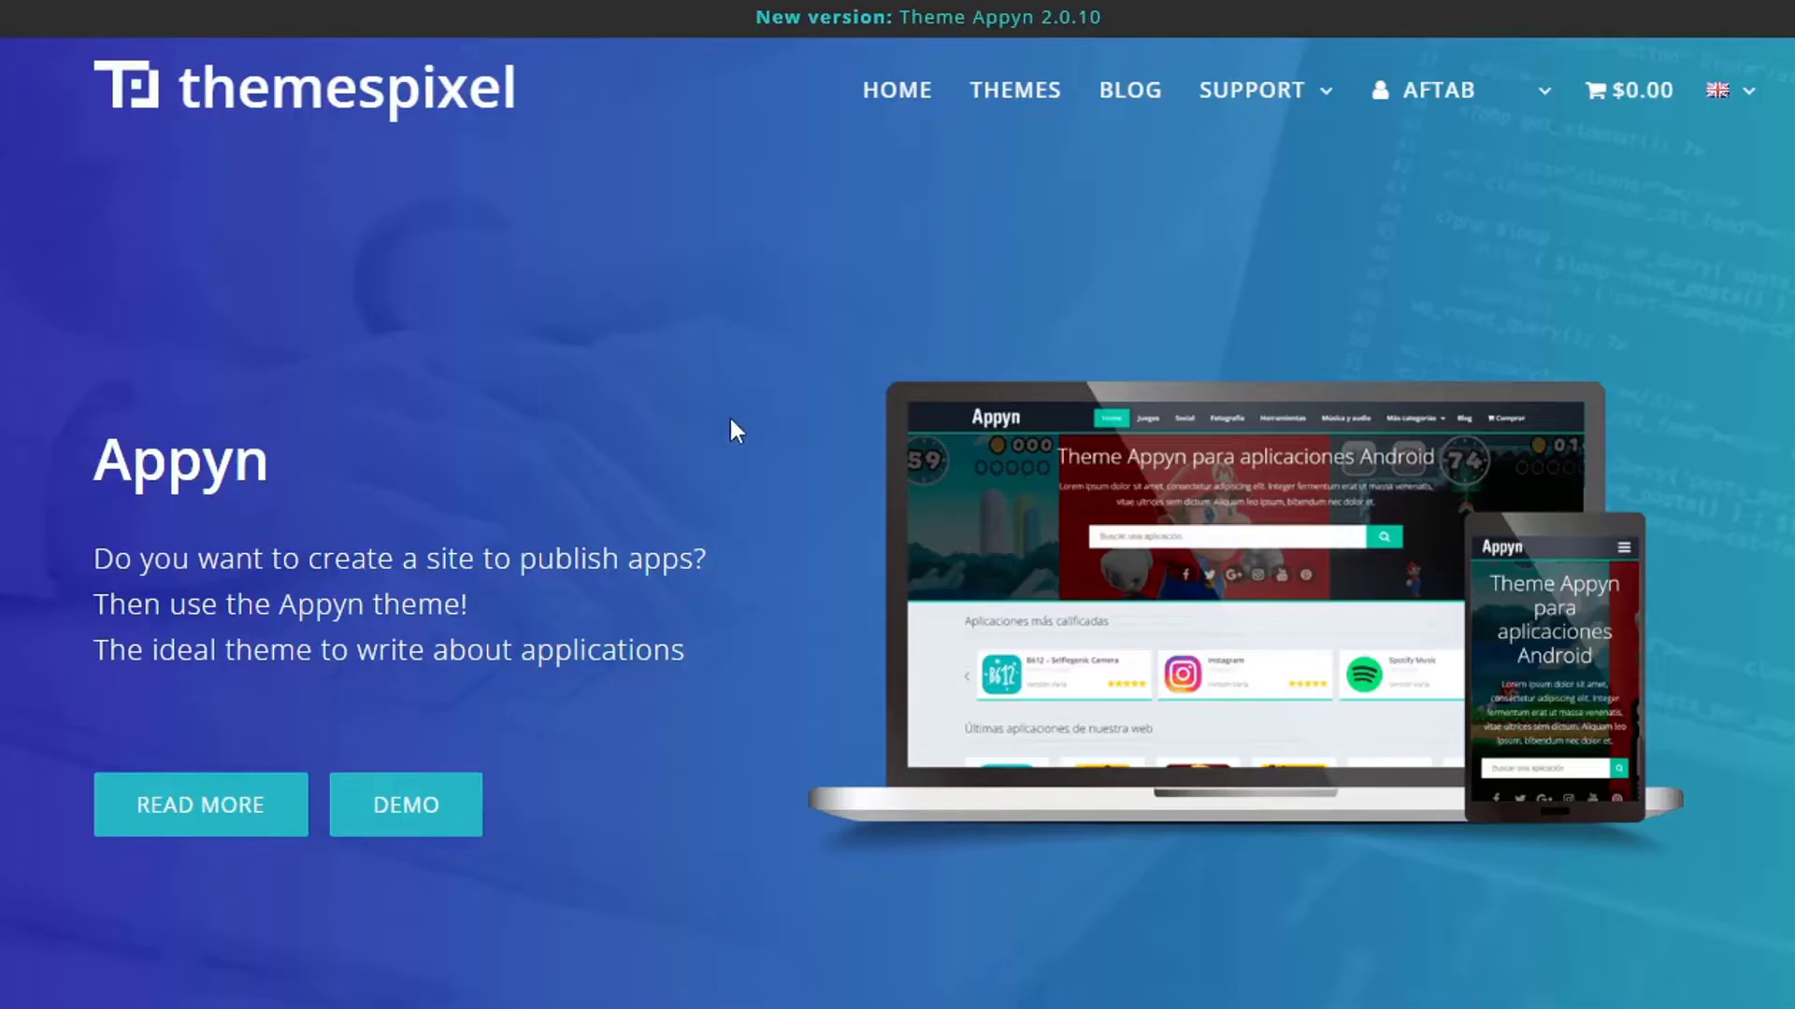
# Add the Appyn theme to the cart and go to checkout.
pyautogui.scroll(-5, 731, 419)
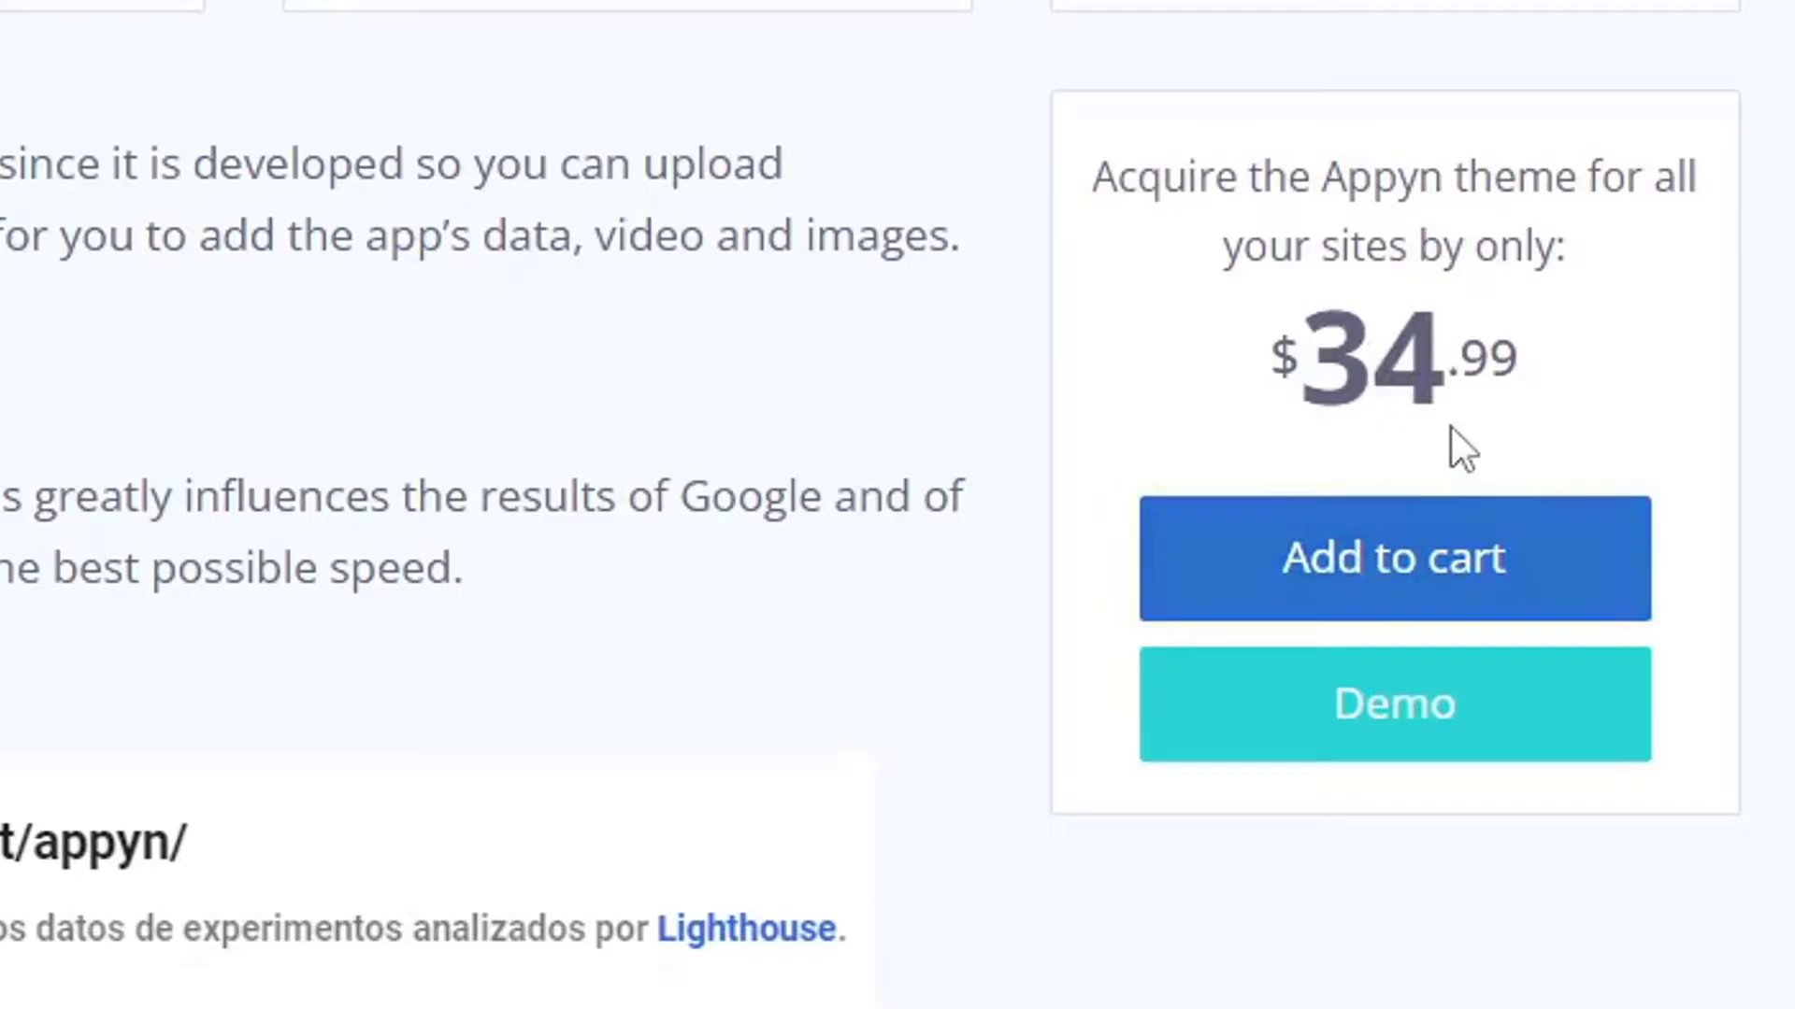
pyautogui.click(1480, 571)
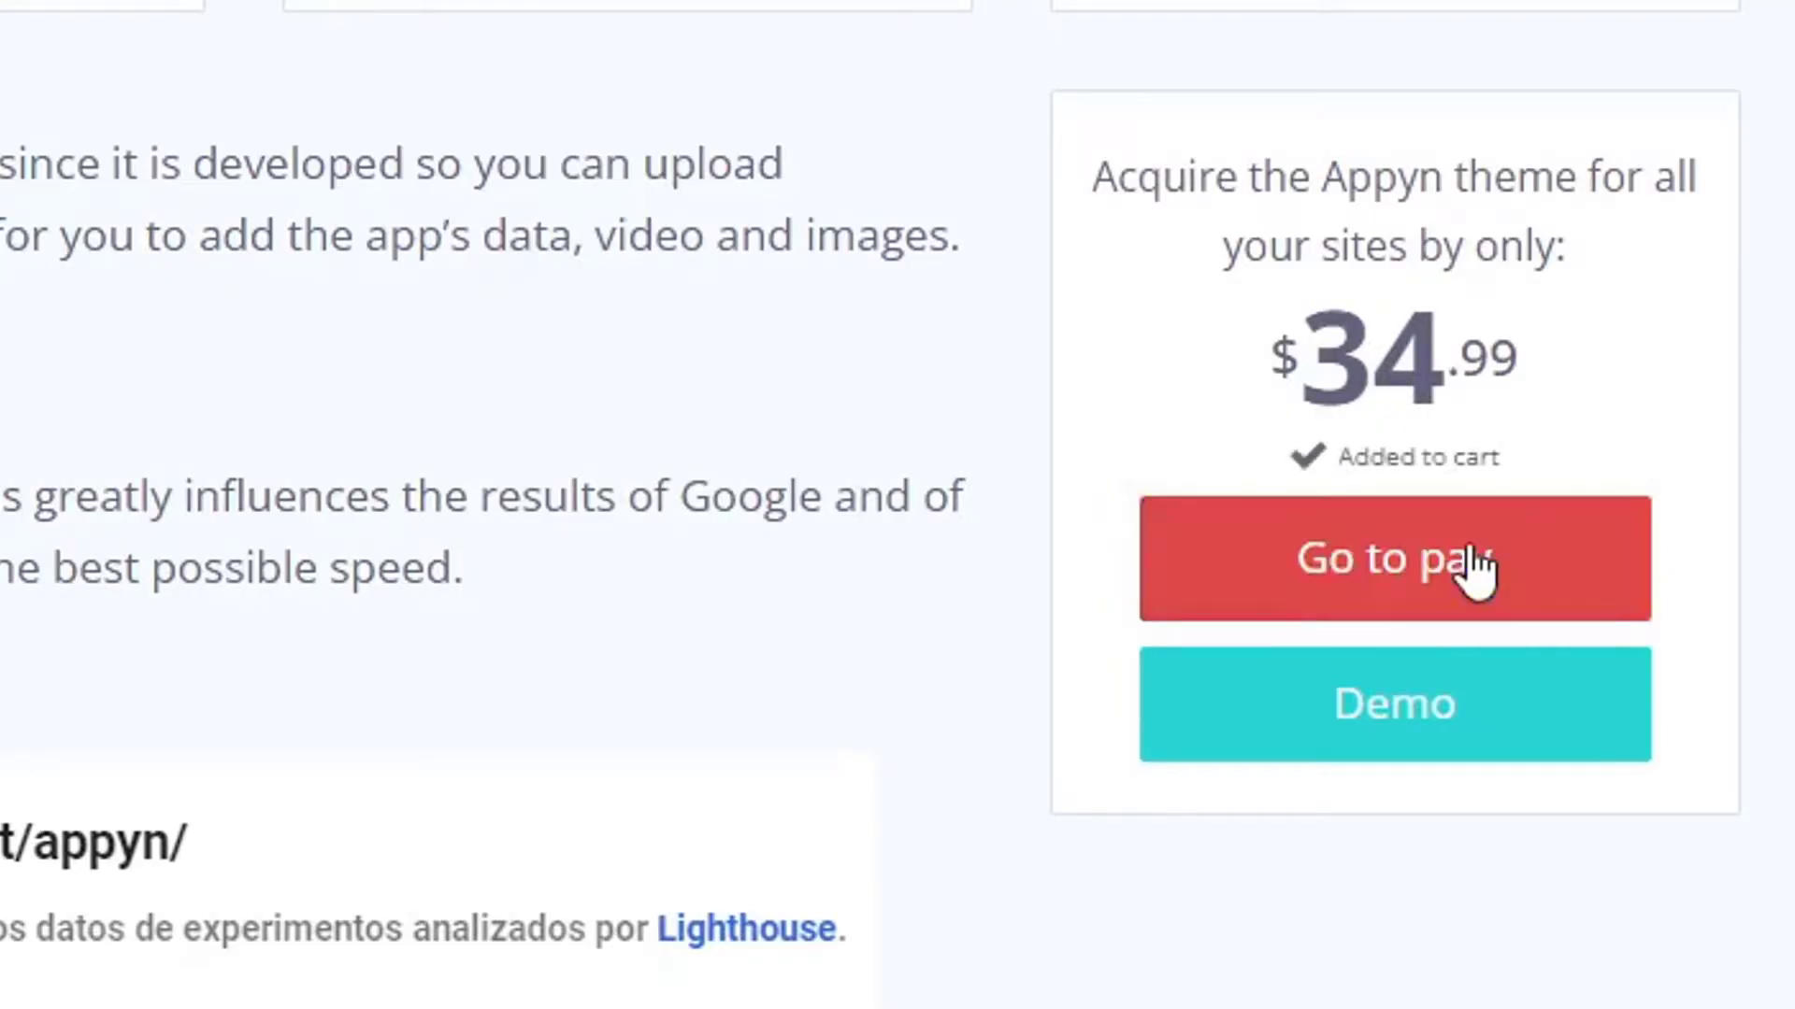
pyautogui.click(1475, 565)
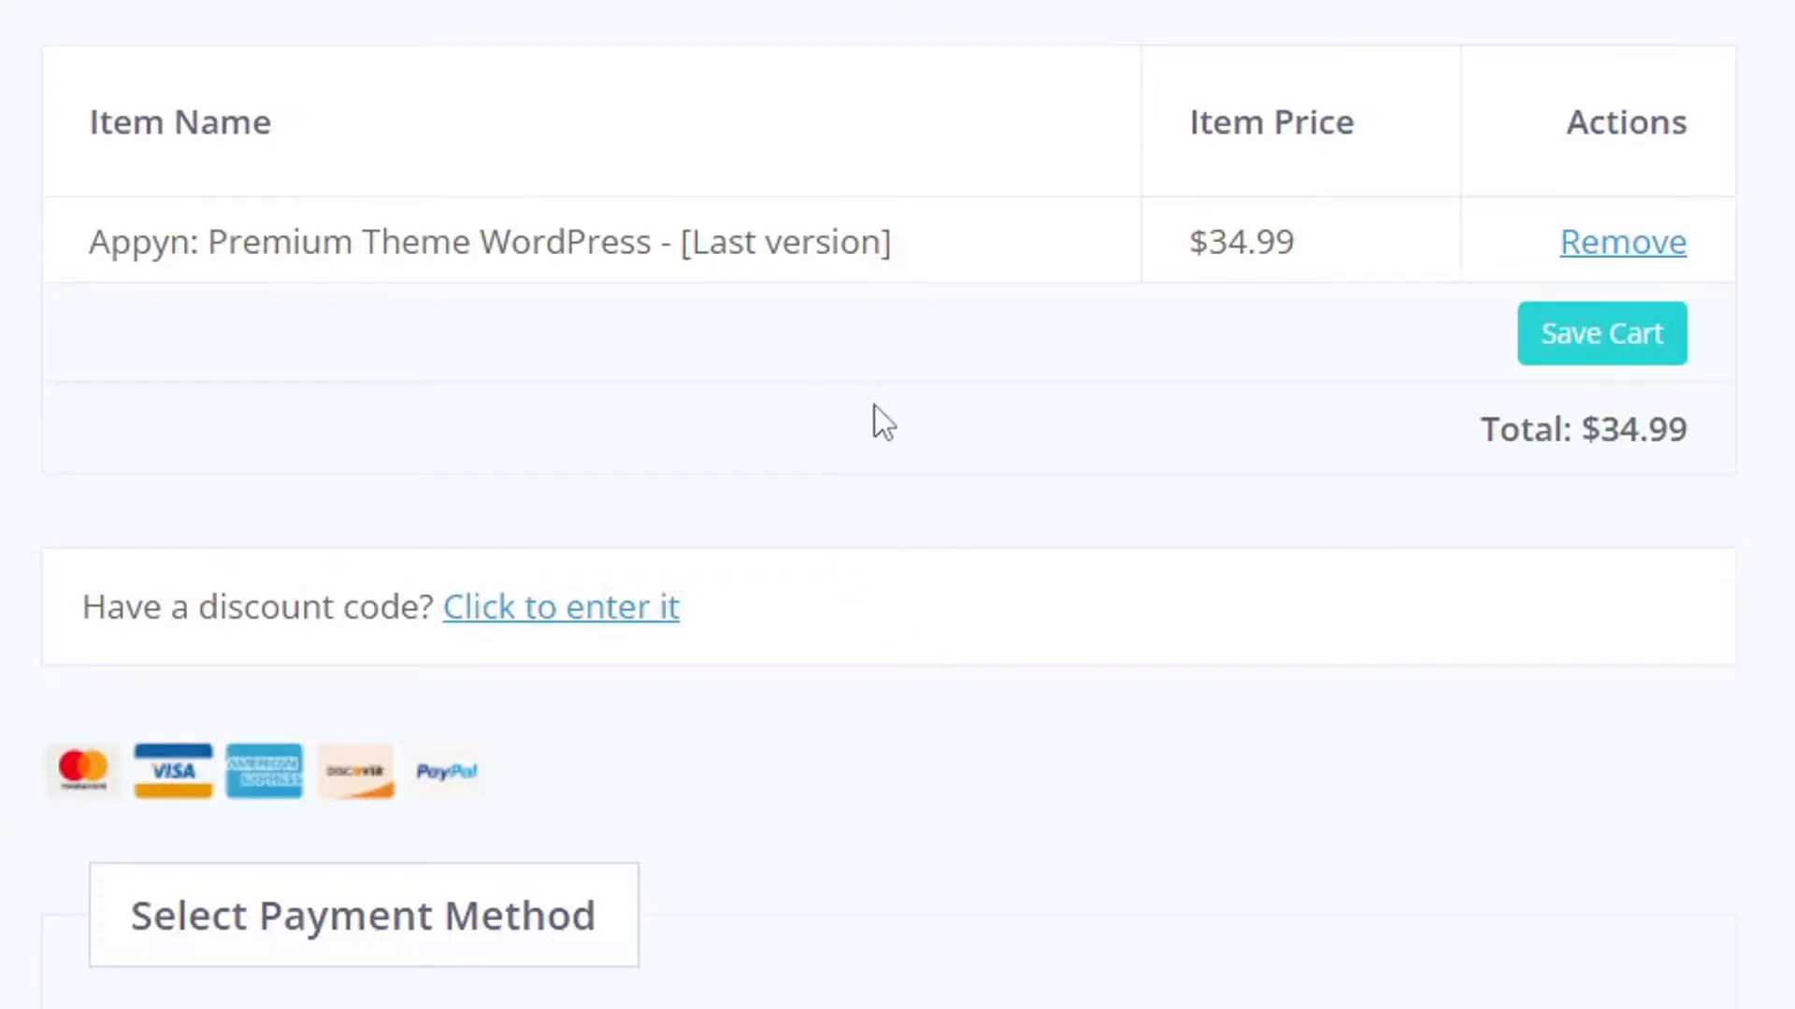
pyautogui.scroll(-5, 860, 409)
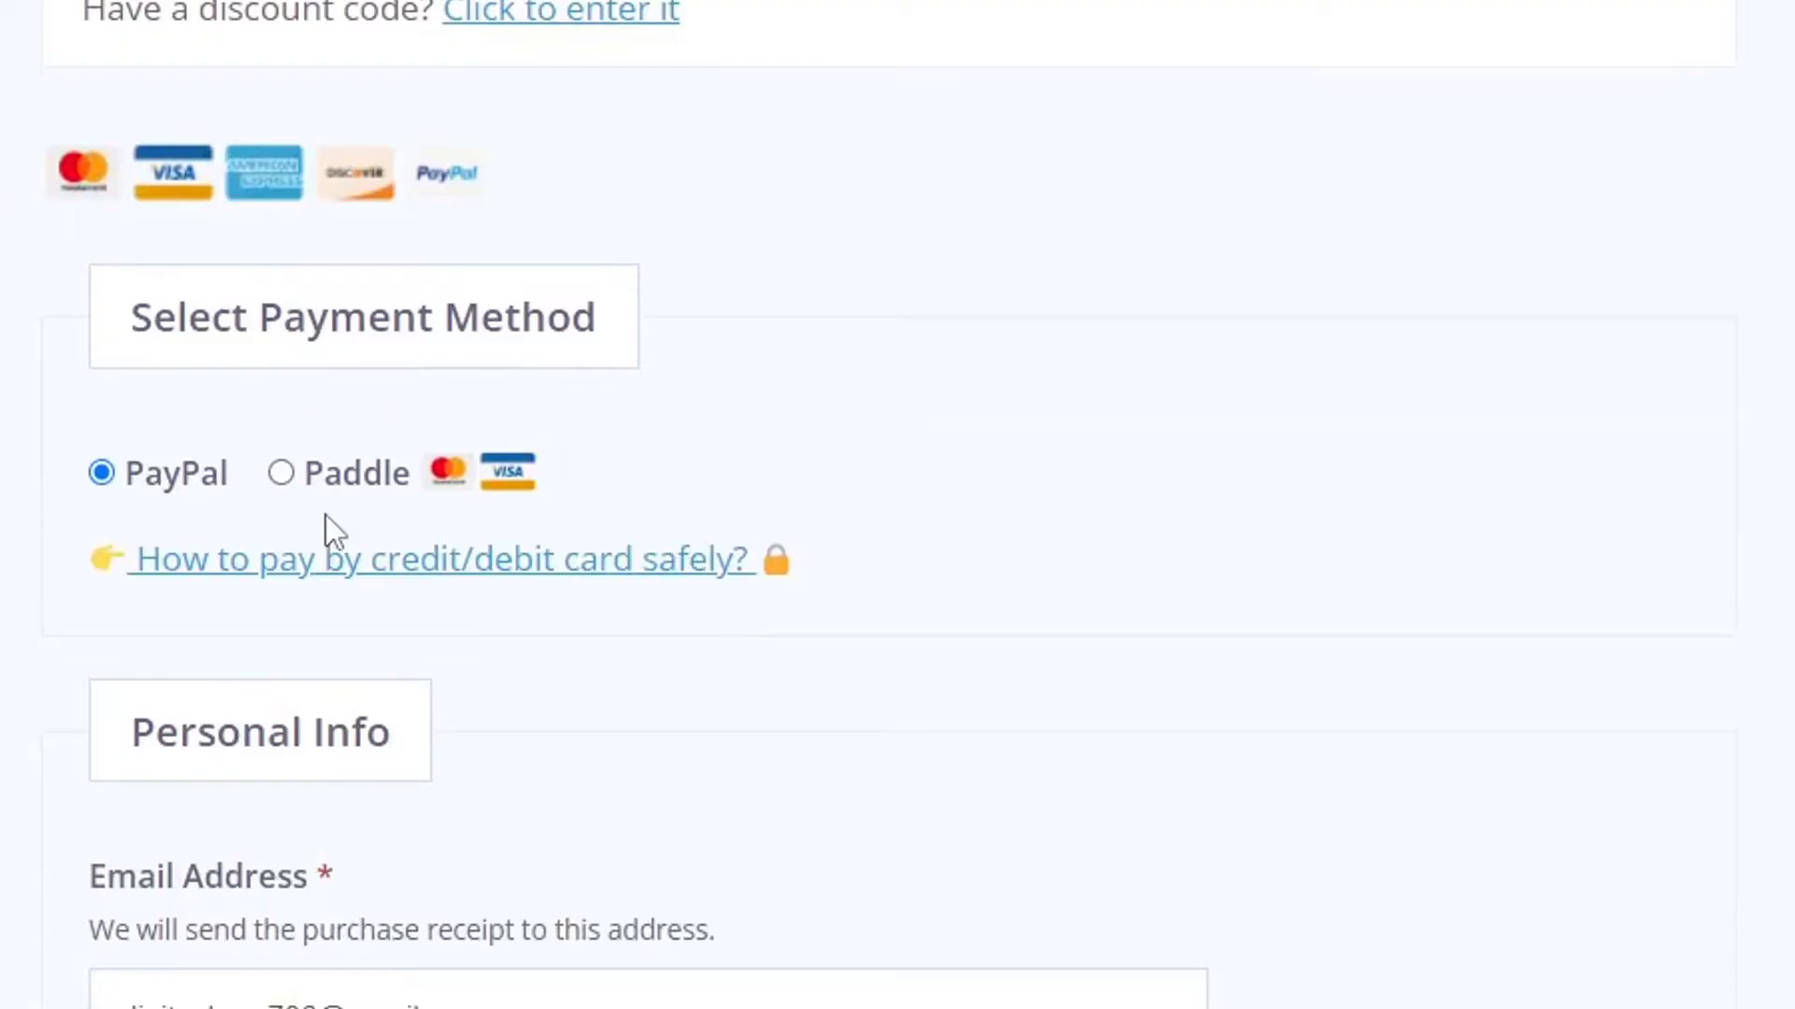
# Pay $34.99 by card through Paddle, accepting the terms, then open Purchase History.
pyautogui.click(293, 475)
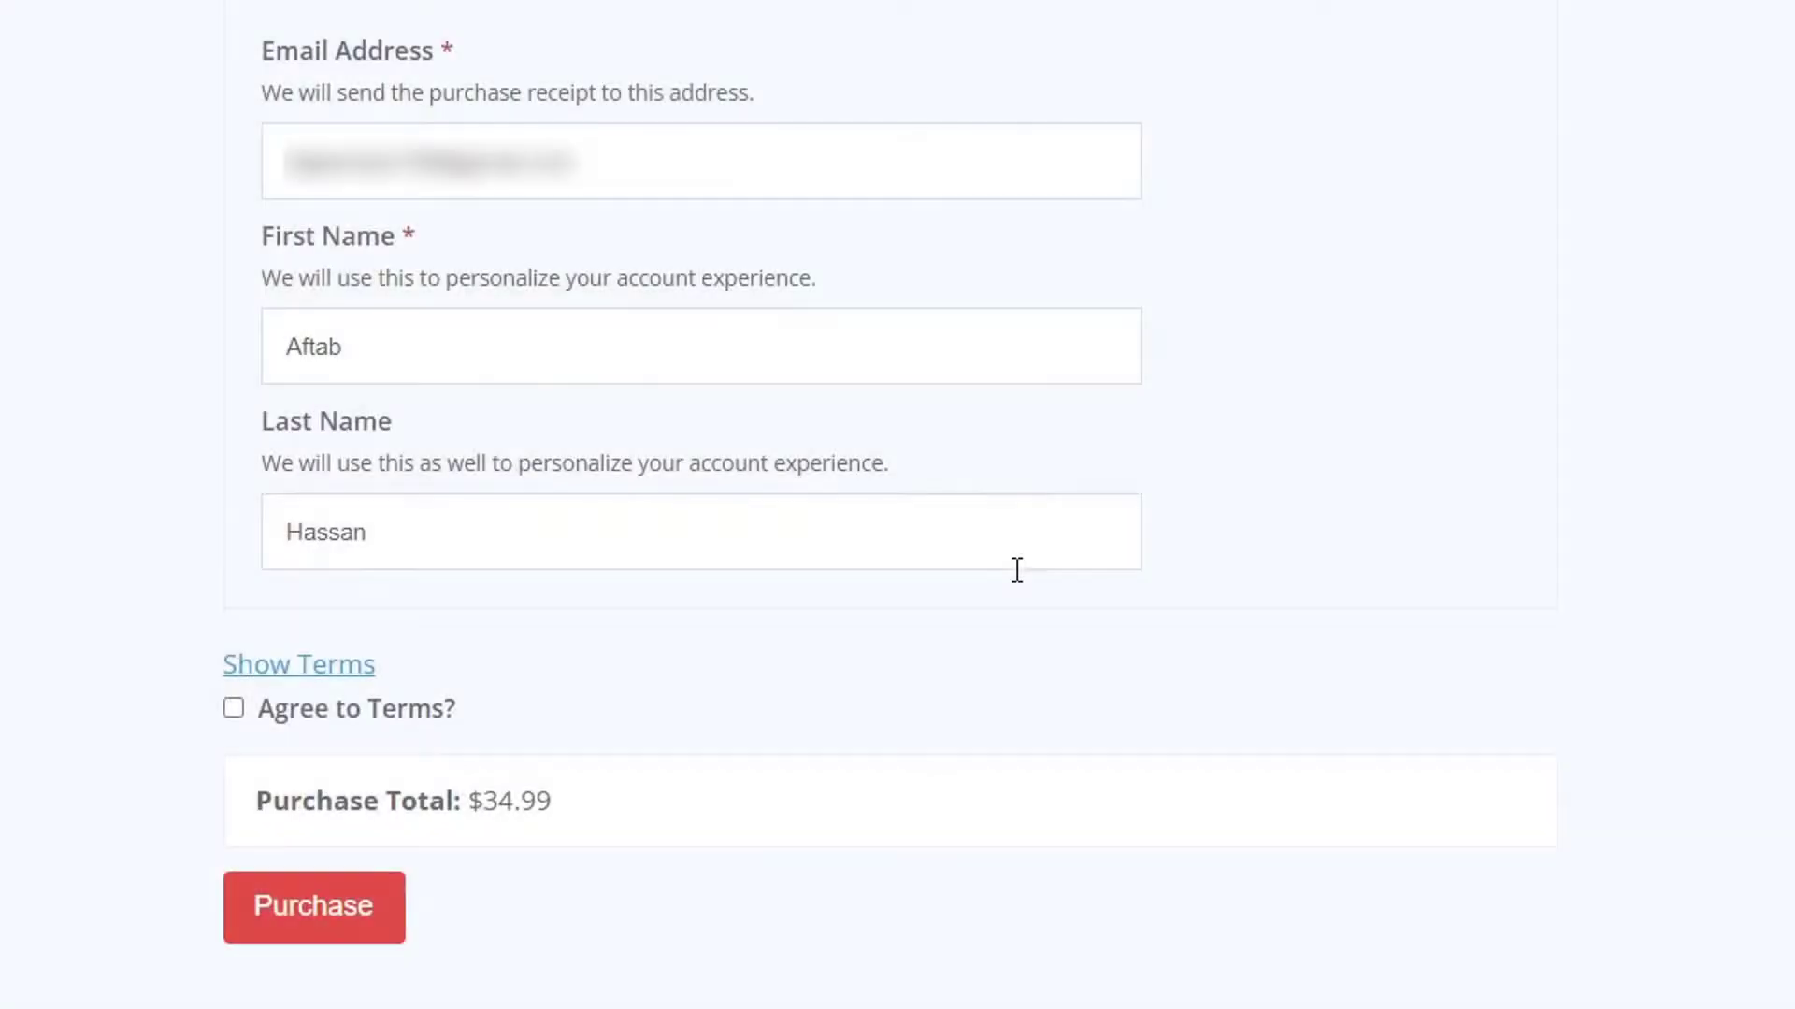
pyautogui.click(383, 707)
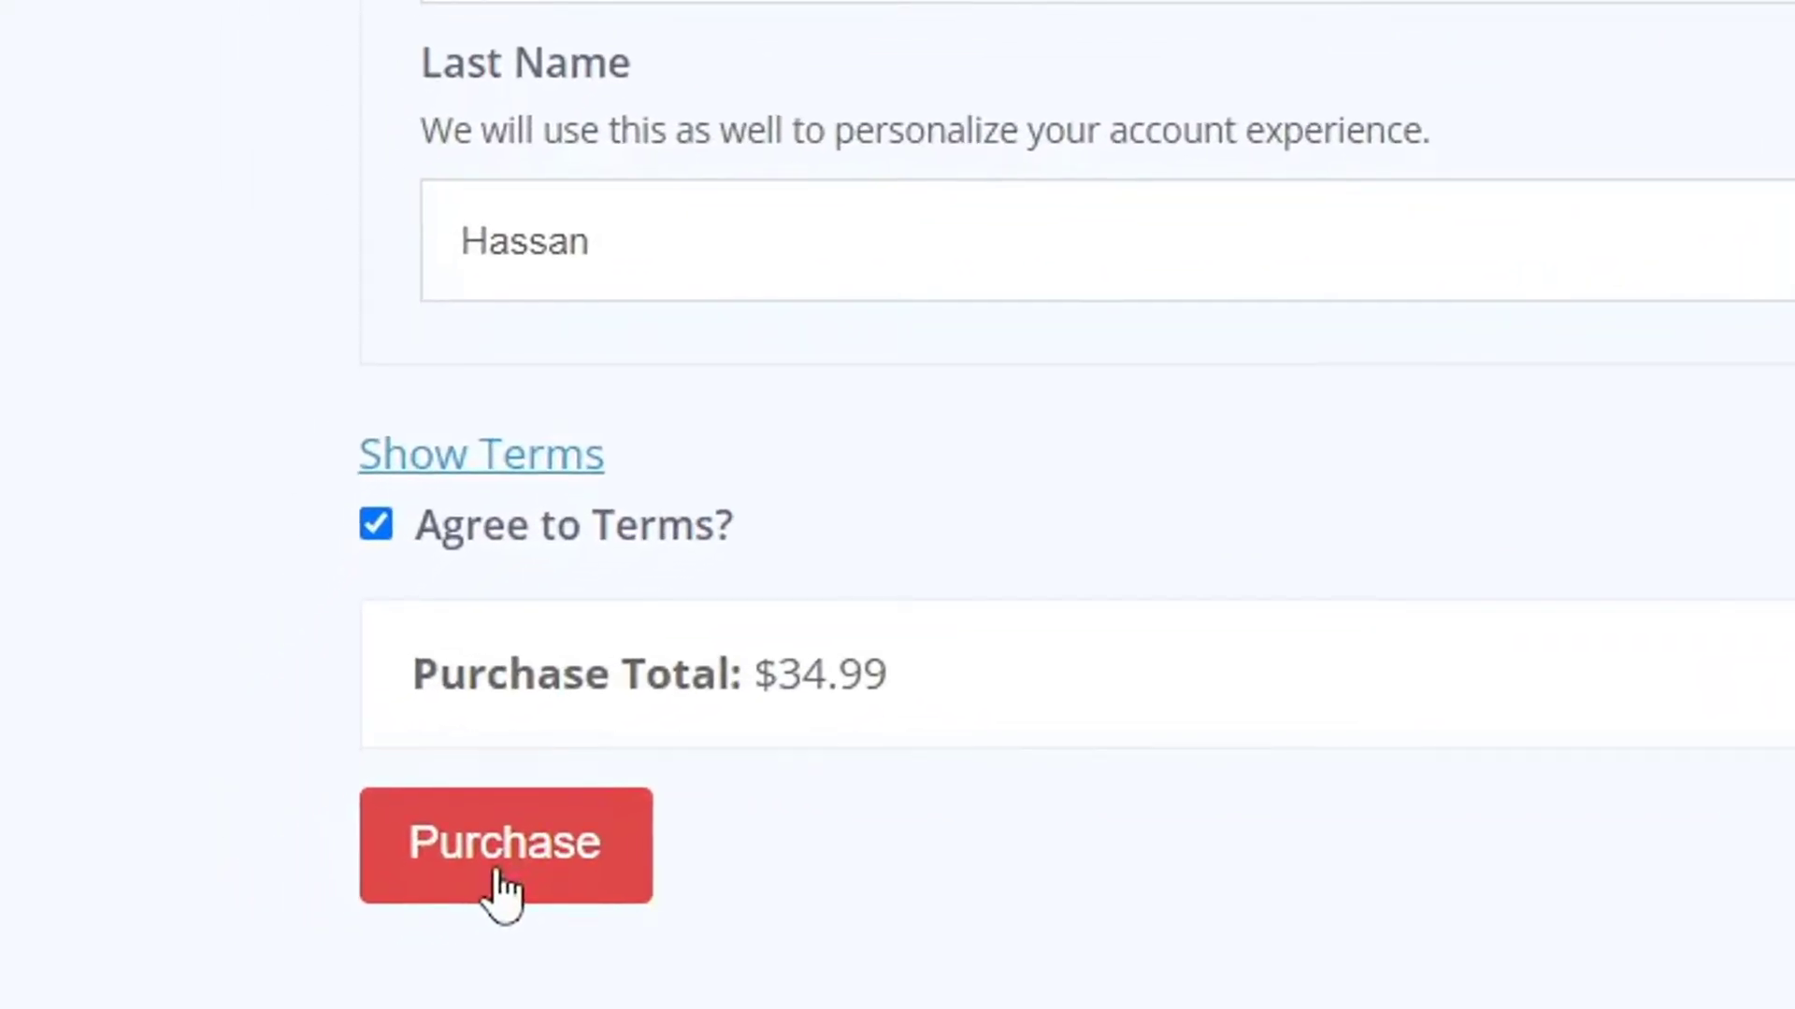
pyautogui.click(500, 888)
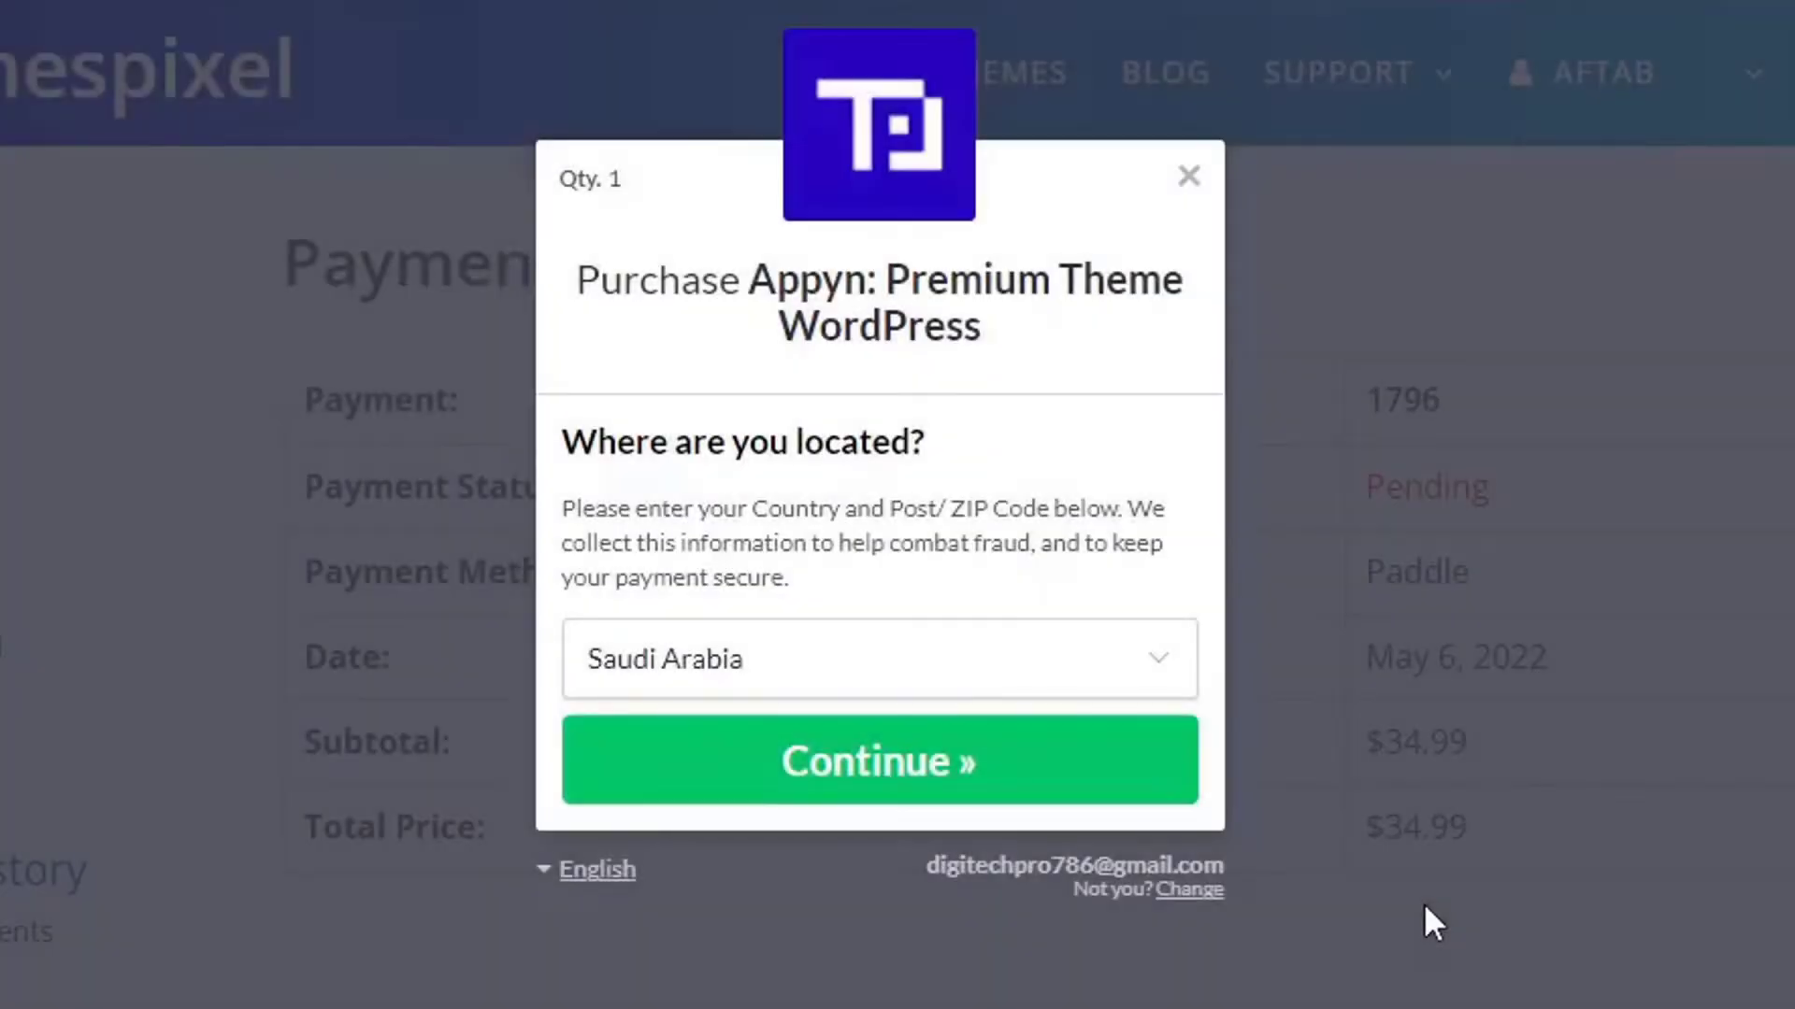
pyautogui.click(897, 785)
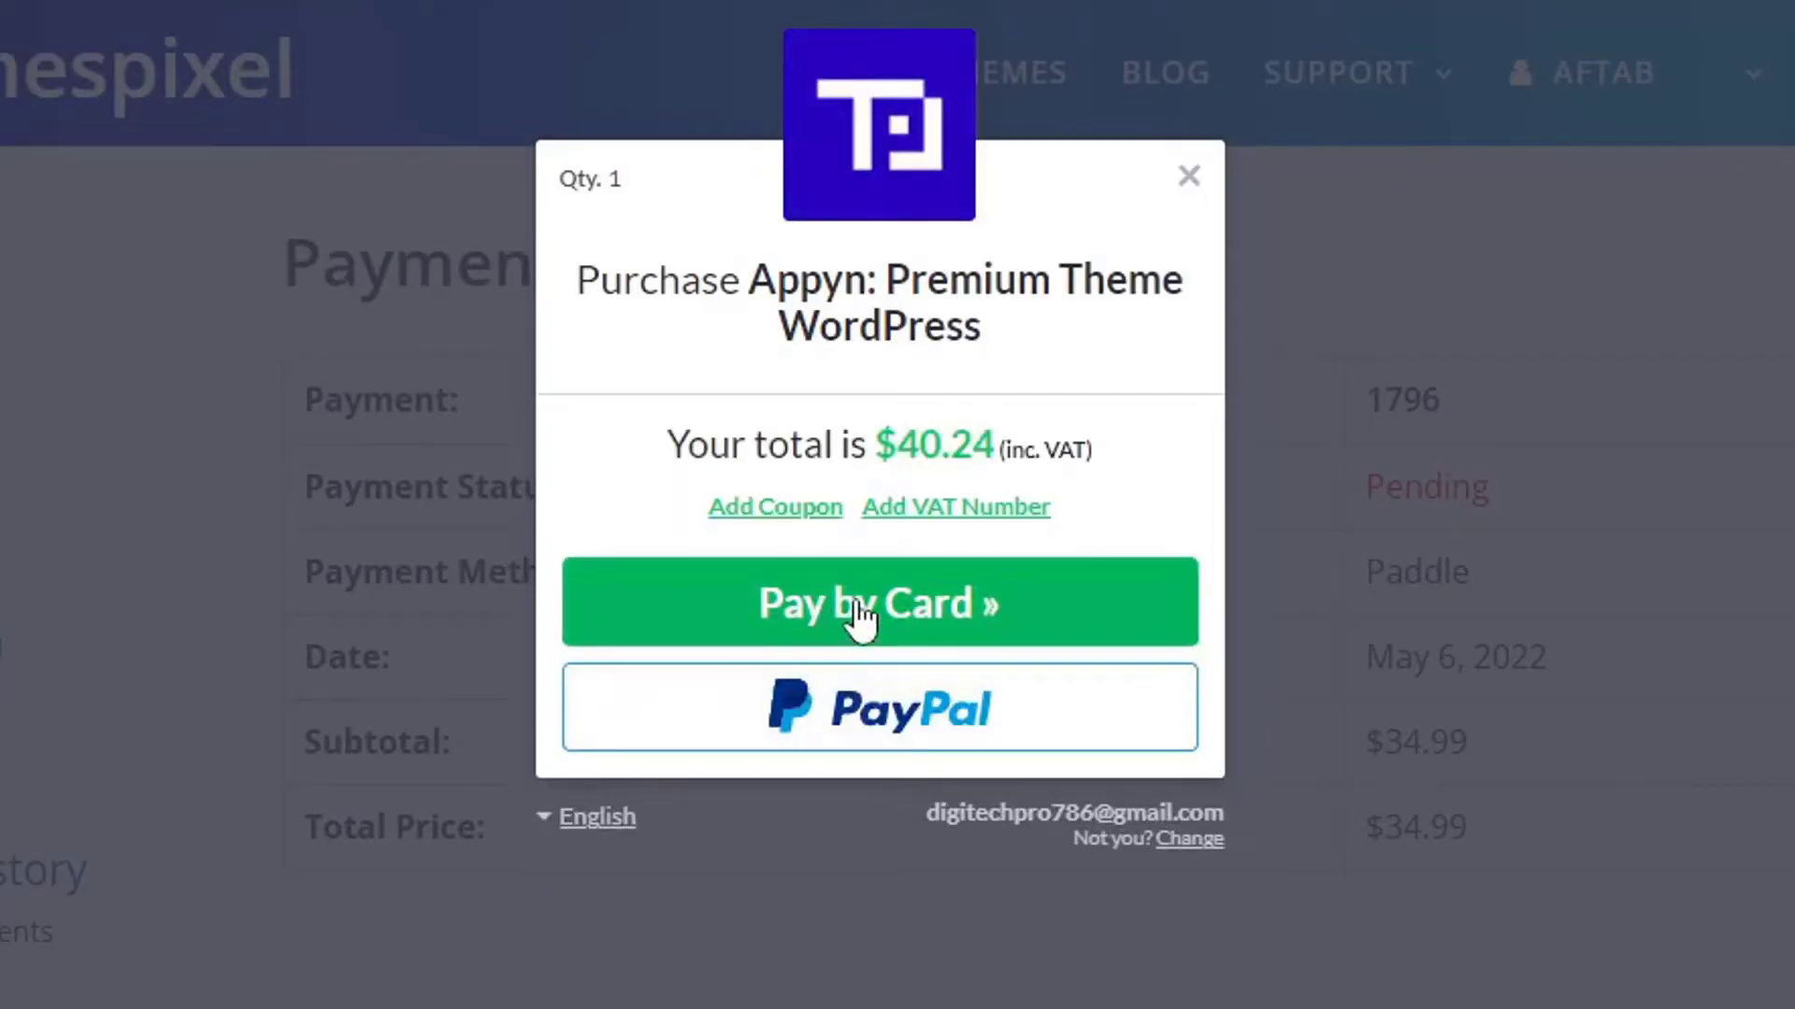
pyautogui.click(808, 616)
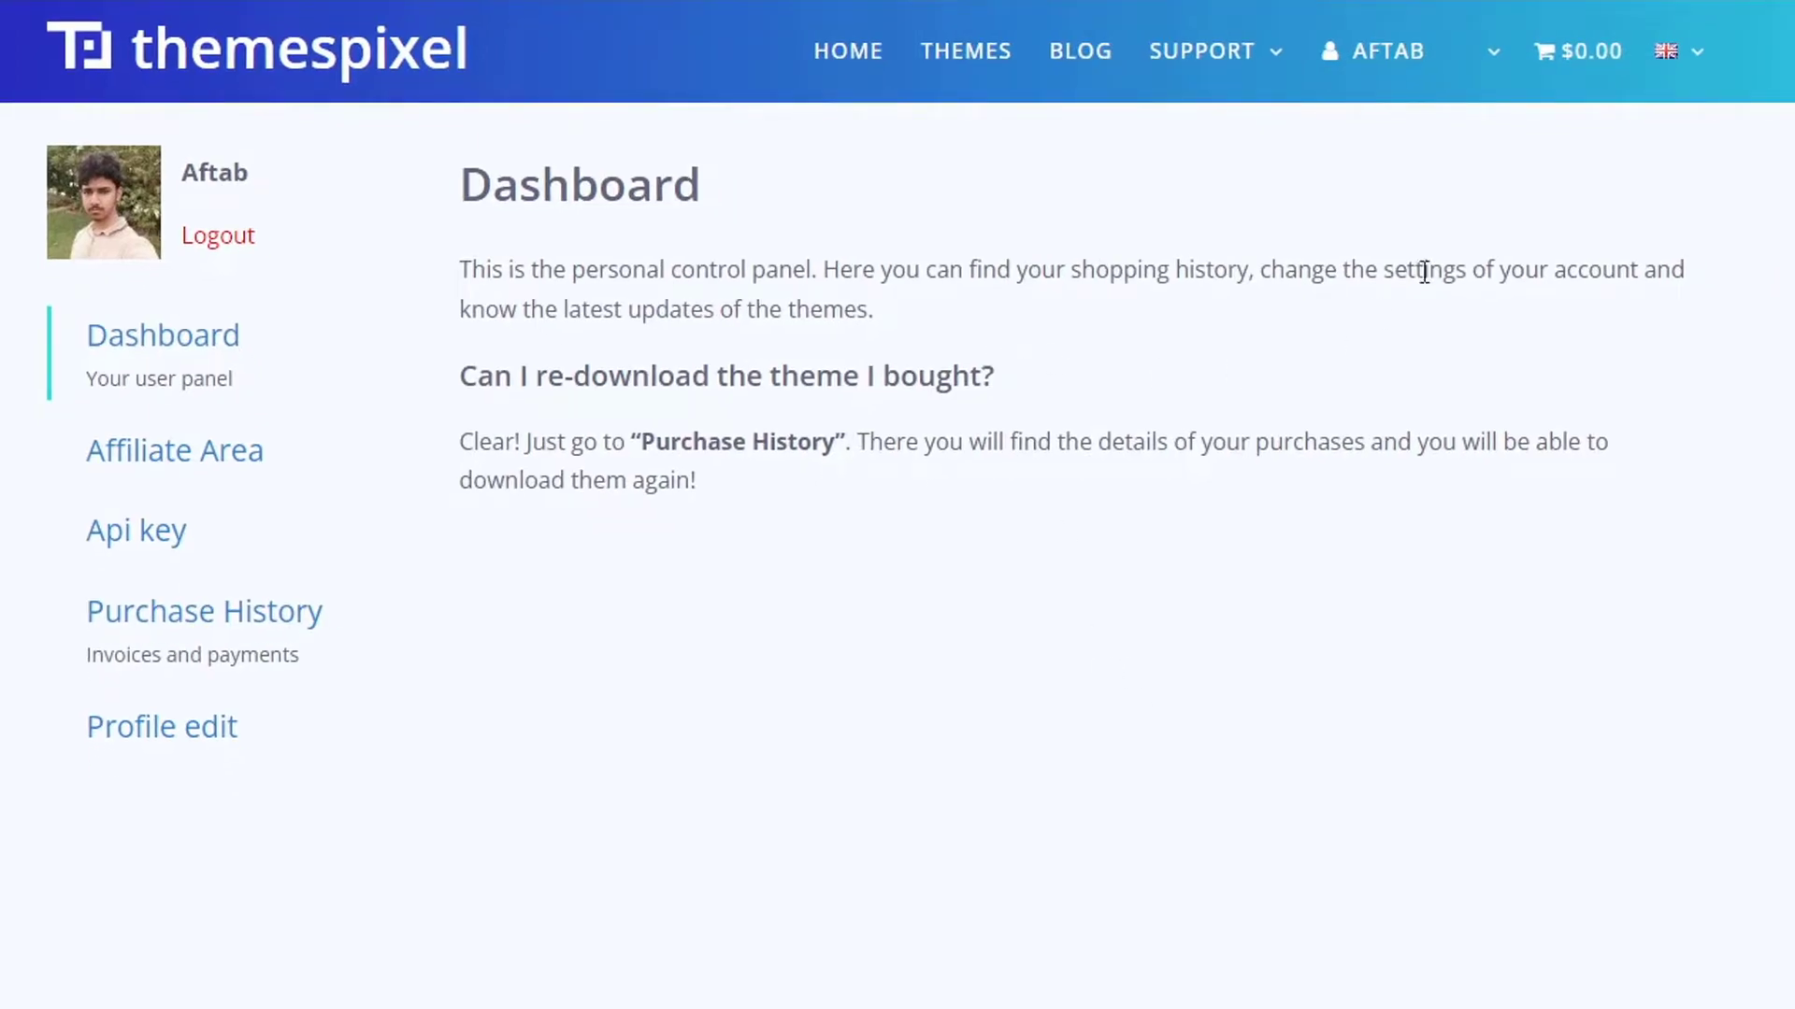
pyautogui.moveTo(1402, 59)
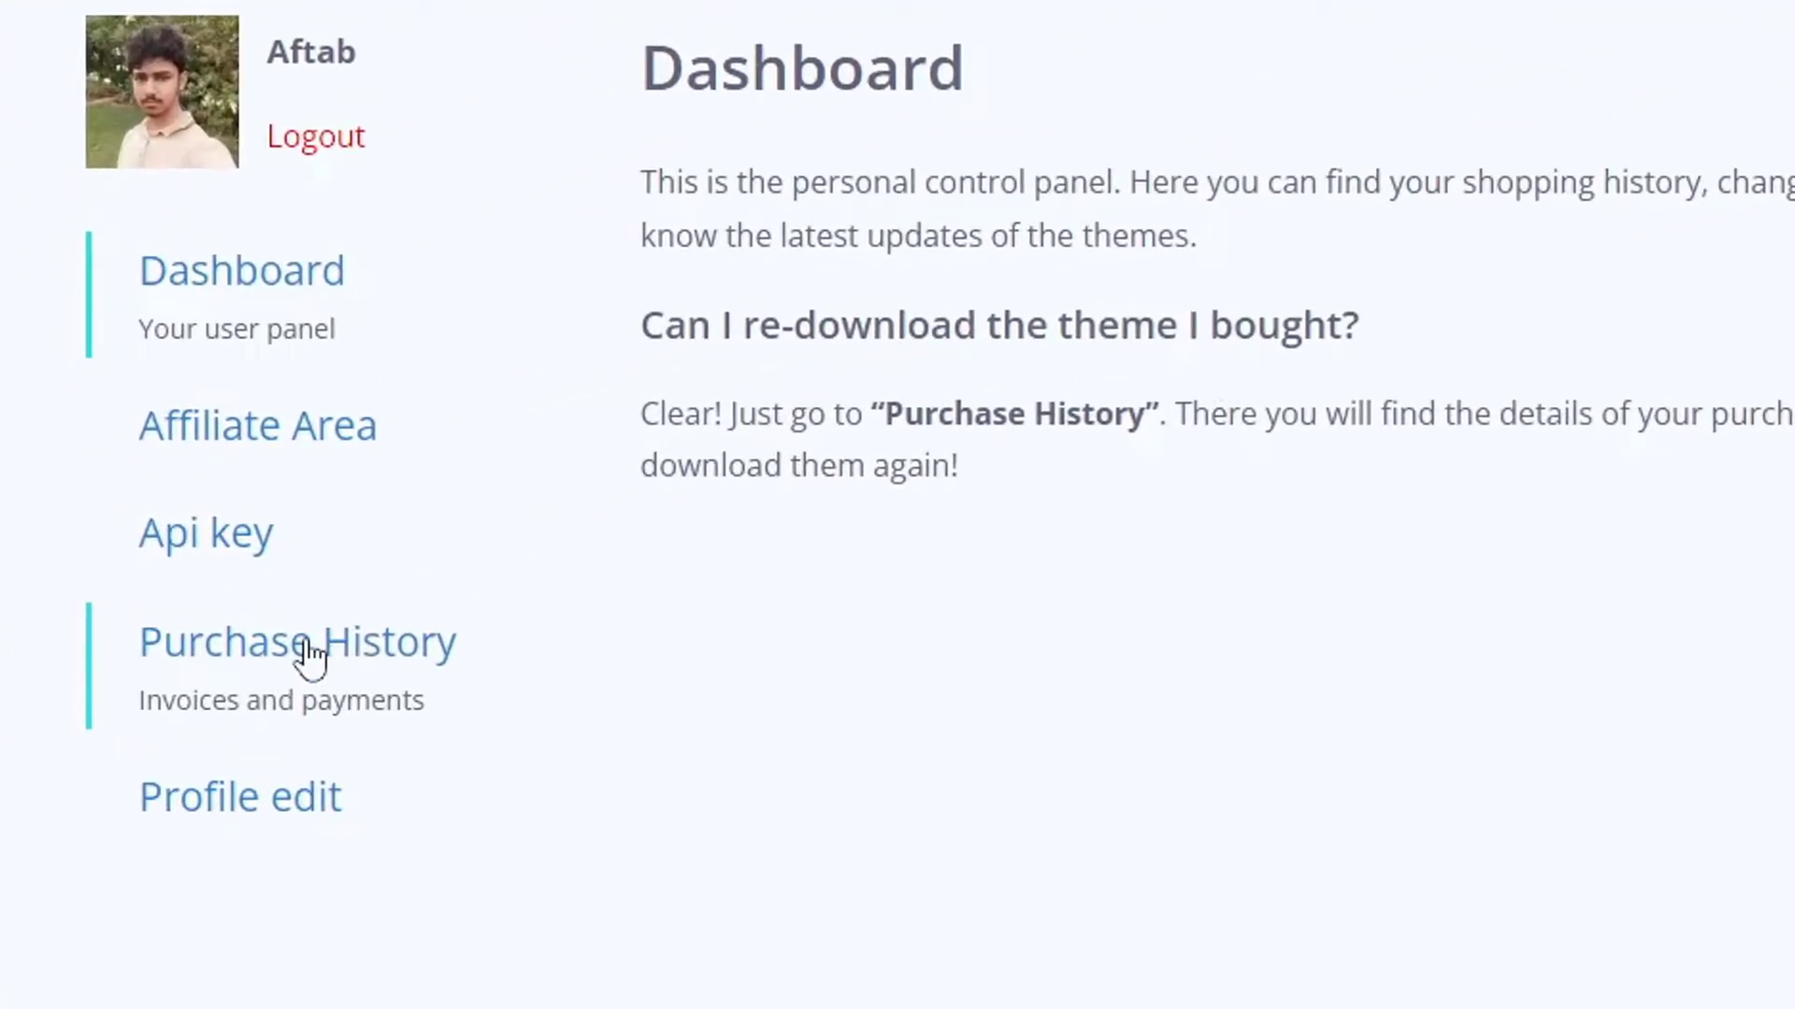
pyautogui.click(308, 654)
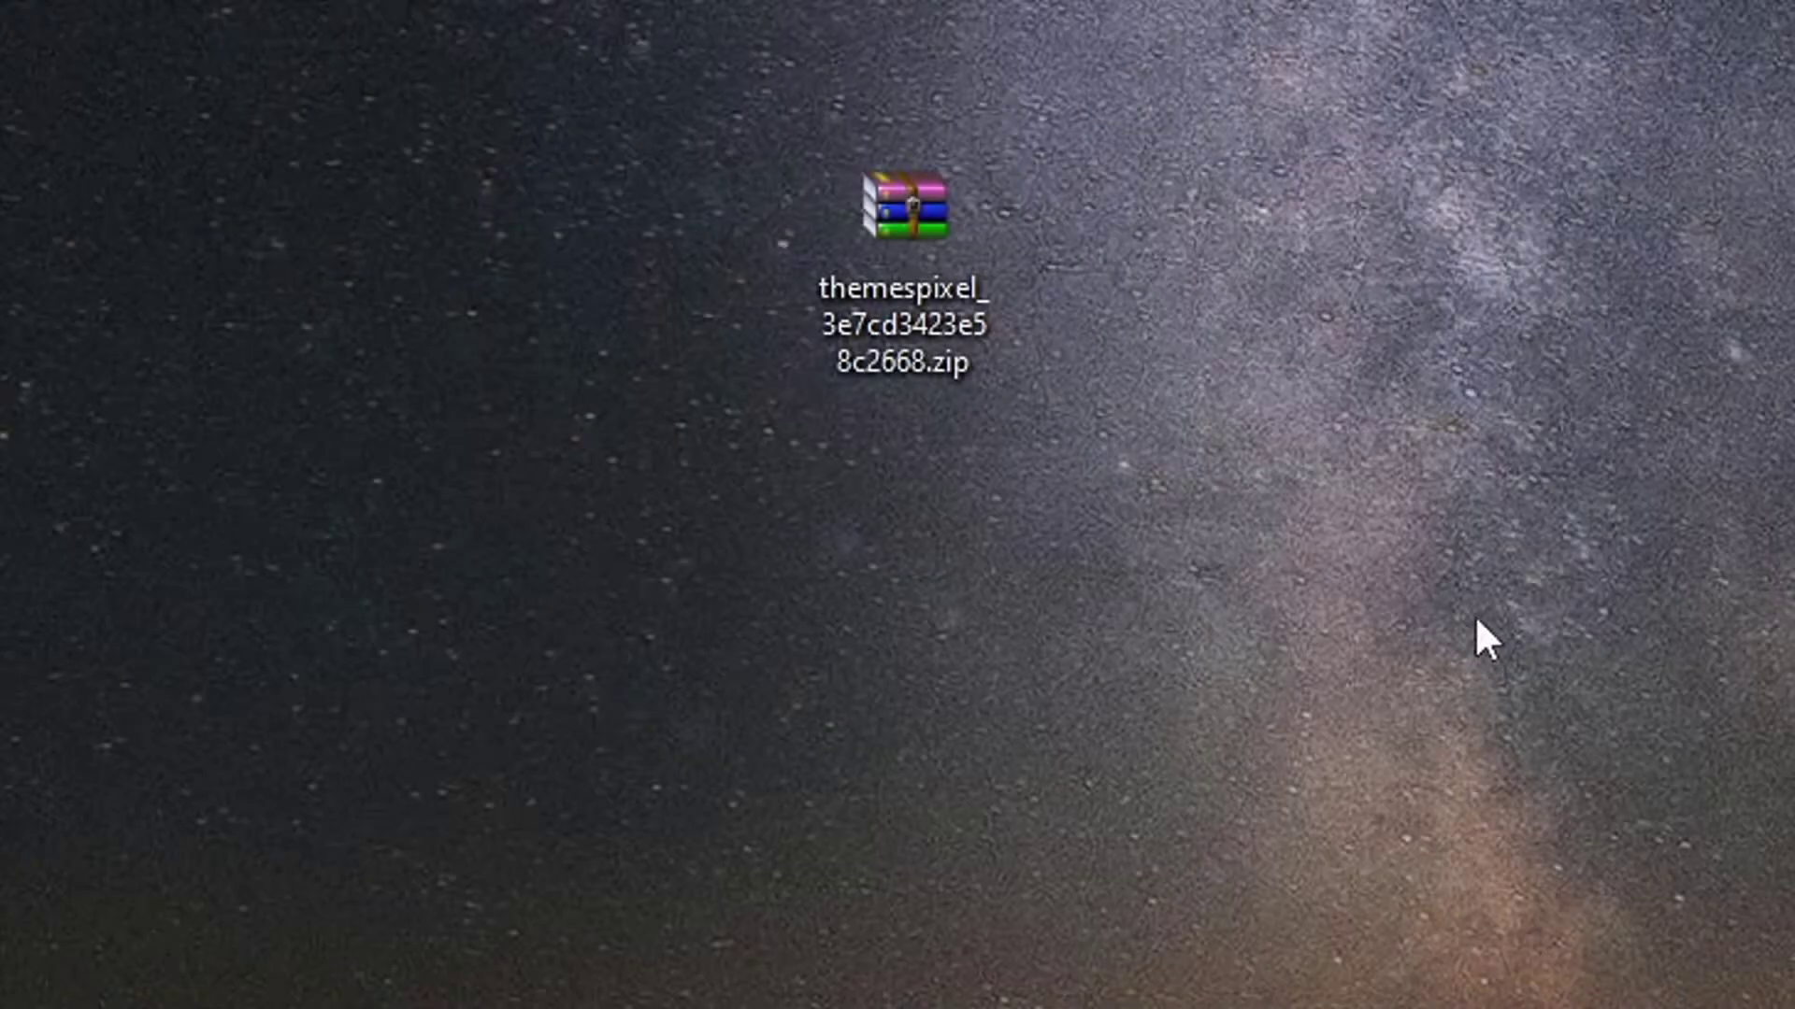
# Extract the themespixel zip, then delete it with leer.txt, demo.zip and read.txt, keeping appyn.zip.
pyautogui.rightClick(877, 249)
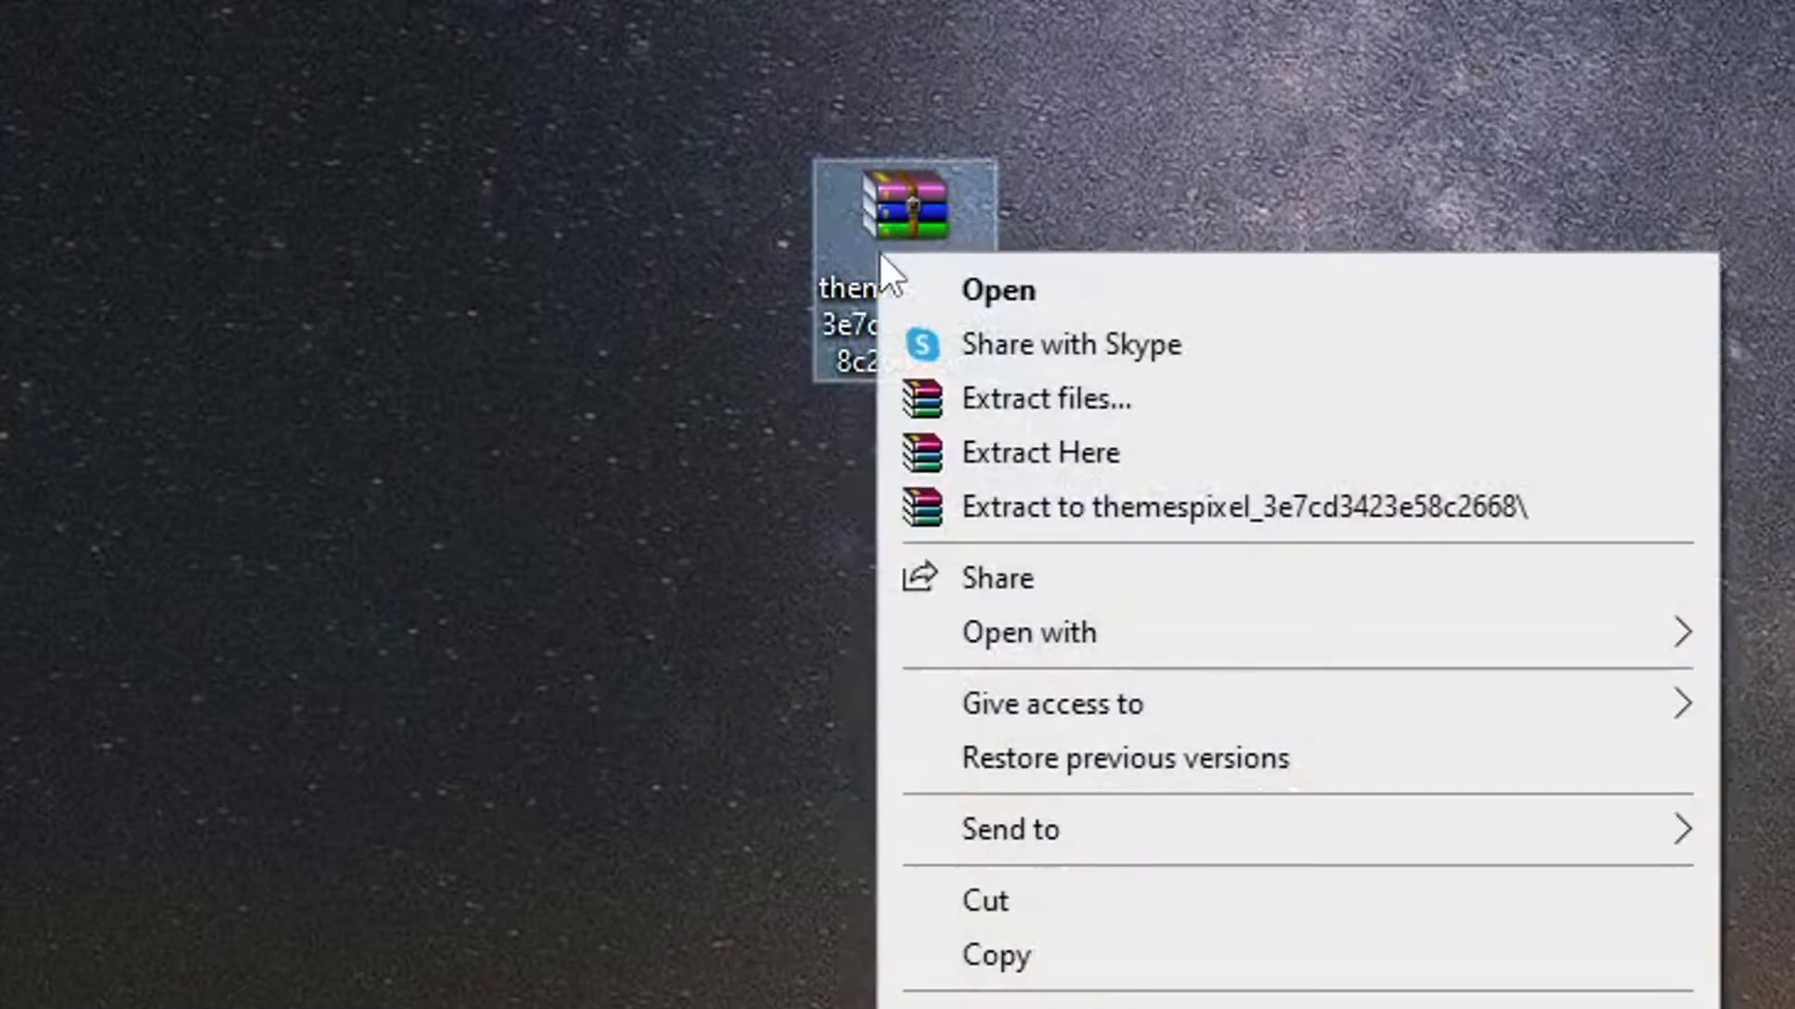
pyautogui.click(1045, 456)
pyautogui.moveTo(361, 181); pyautogui.dragTo(520, 154)
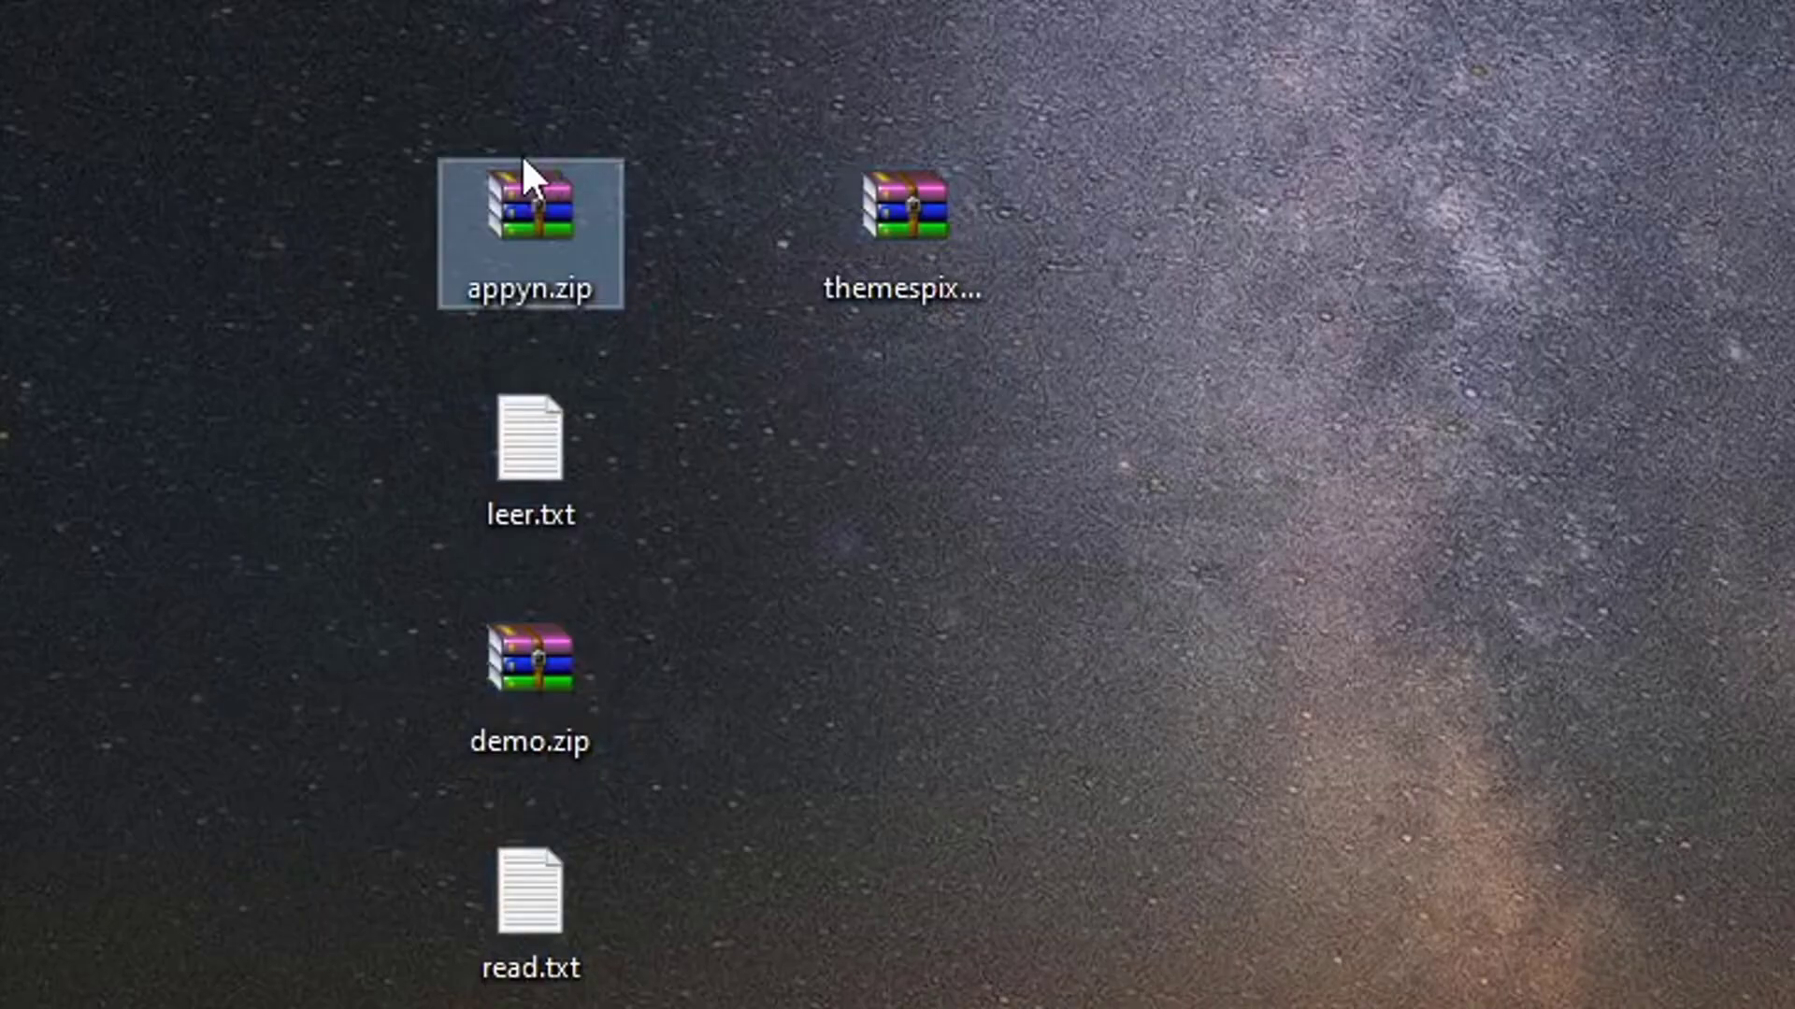
pyautogui.click(884, 281)
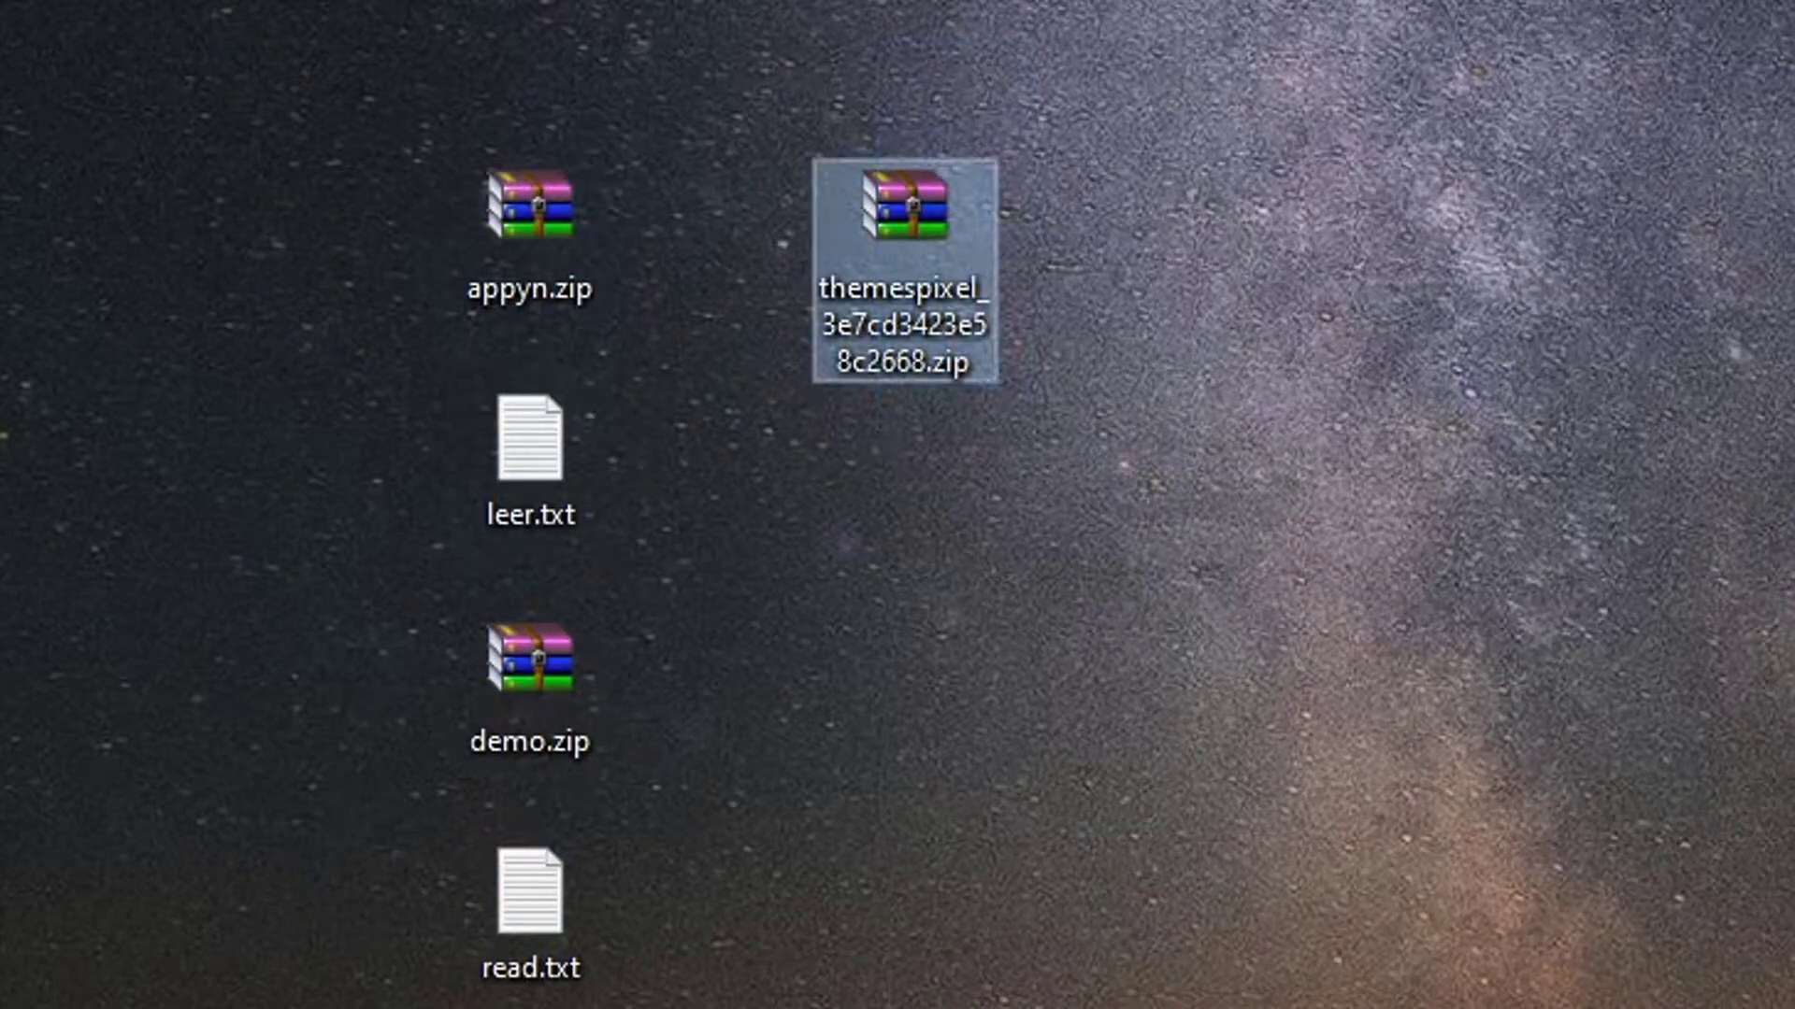
pyautogui.moveTo(473, 281); pyautogui.dragTo(1005, 780)
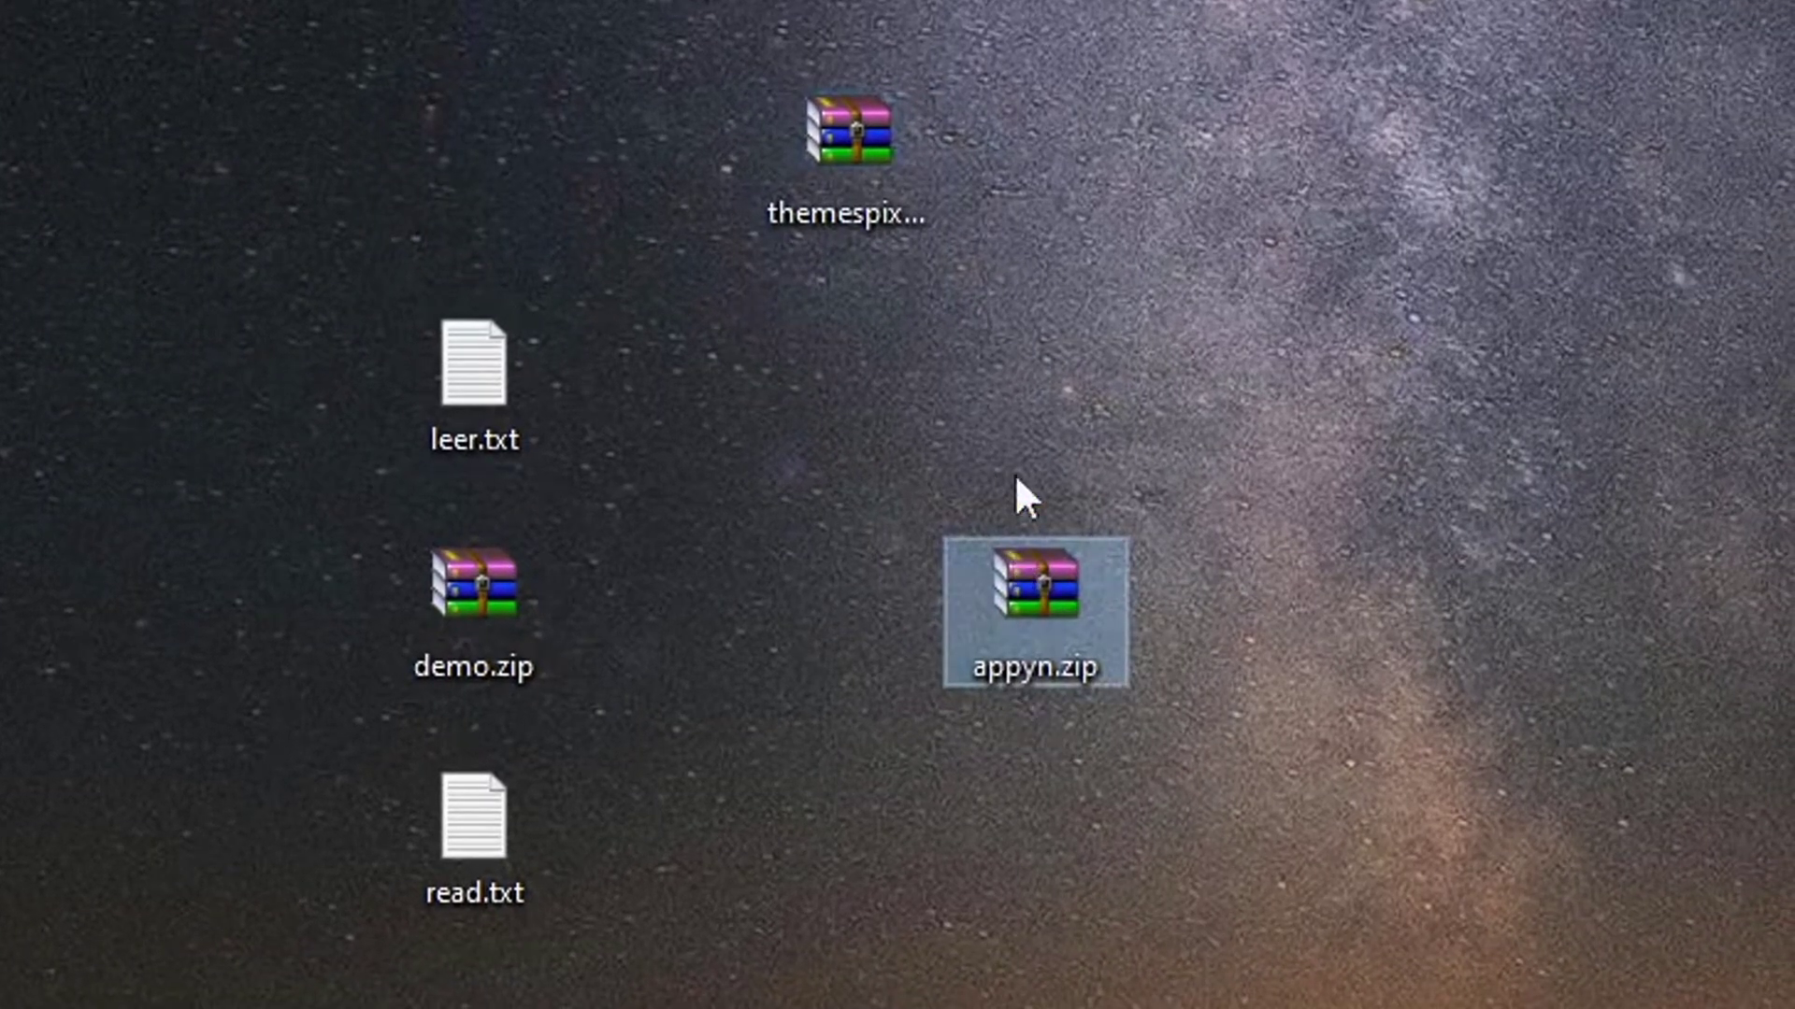
pyautogui.moveTo(1006, 2); pyautogui.dragTo(698, 369)
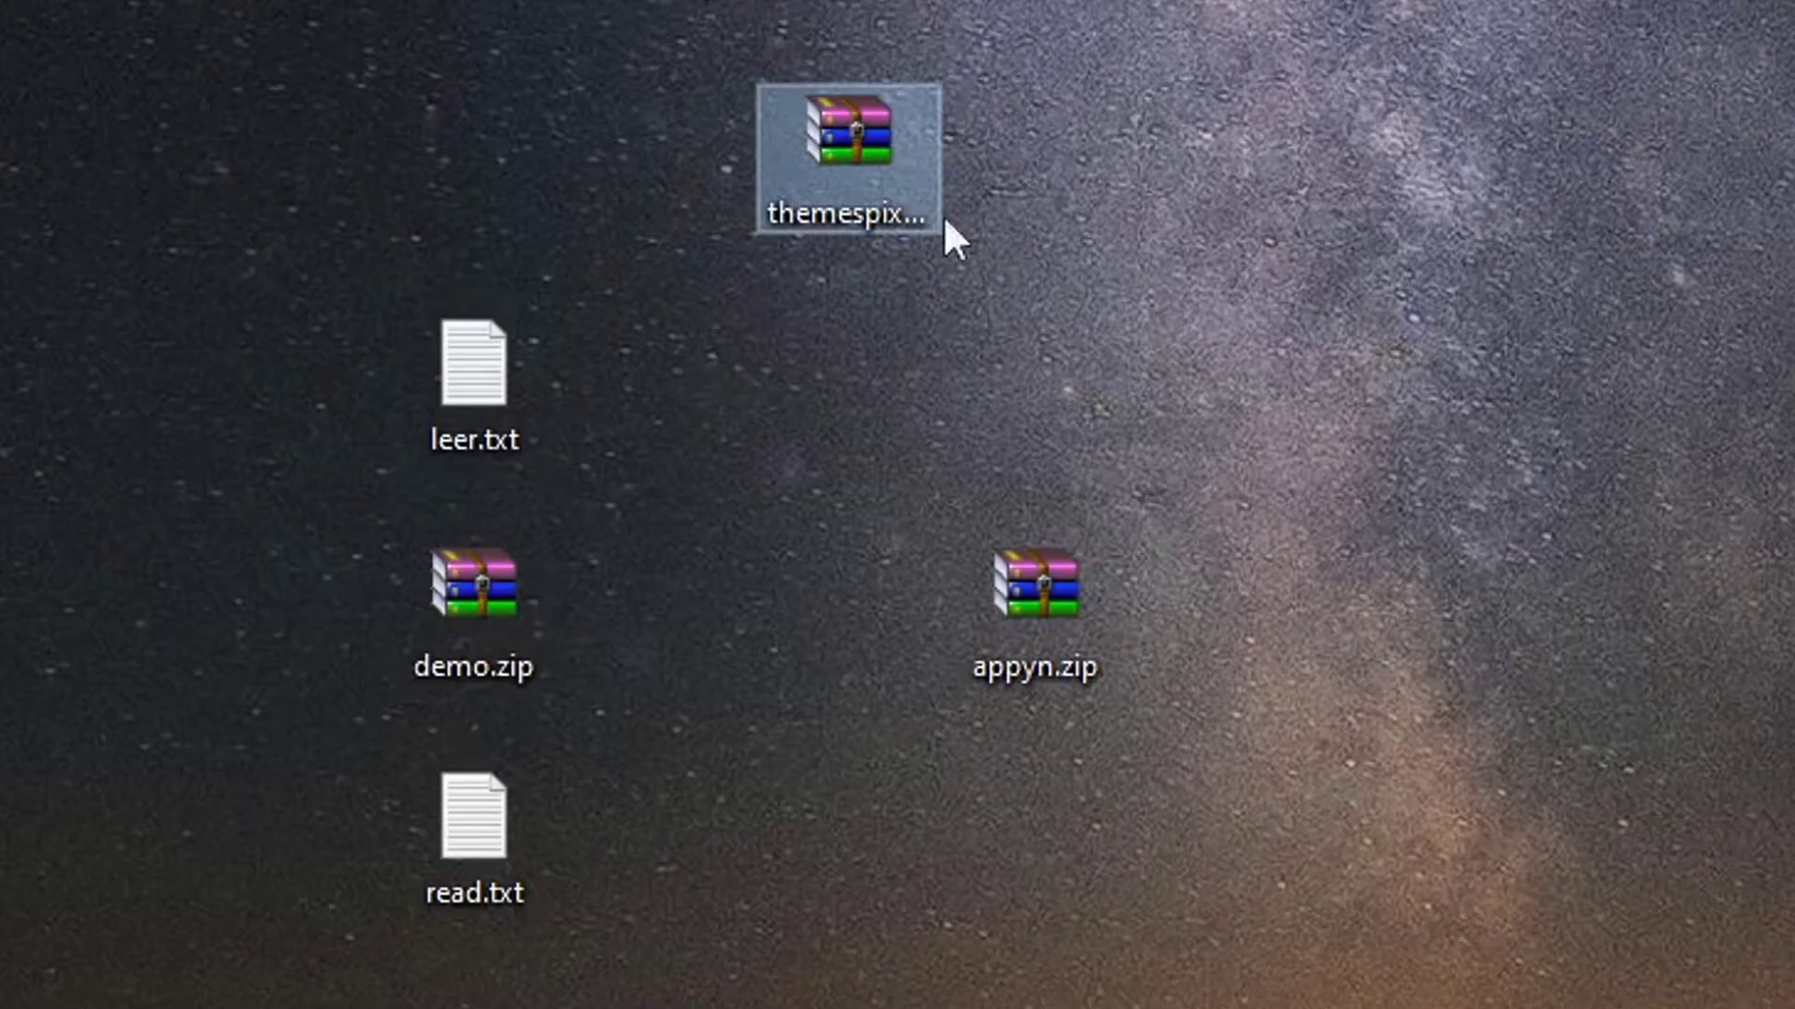
pyautogui.moveTo(187, 1); pyautogui.dragTo(849, 1008)
pyautogui.press('Delete')
pyautogui.click(1038, 622)
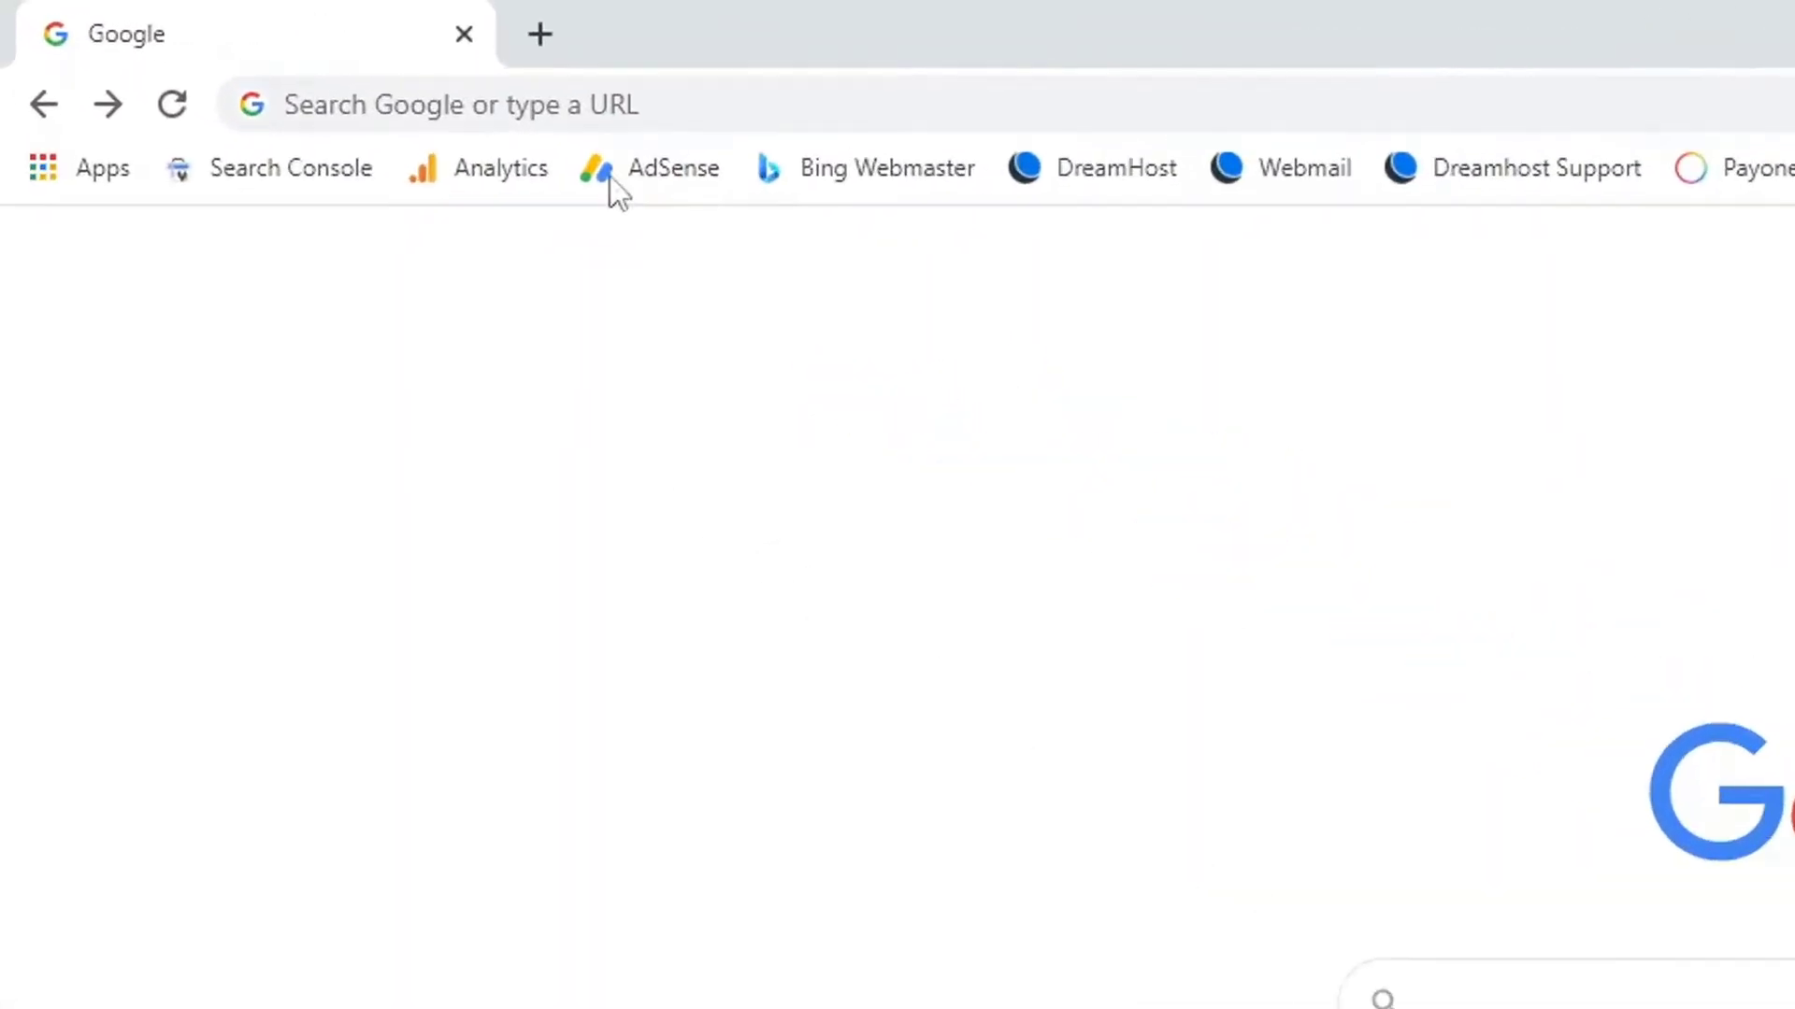
# Load the apkwings.com/wp-admin dashboard in the browser.
pyautogui.click(560, 113)
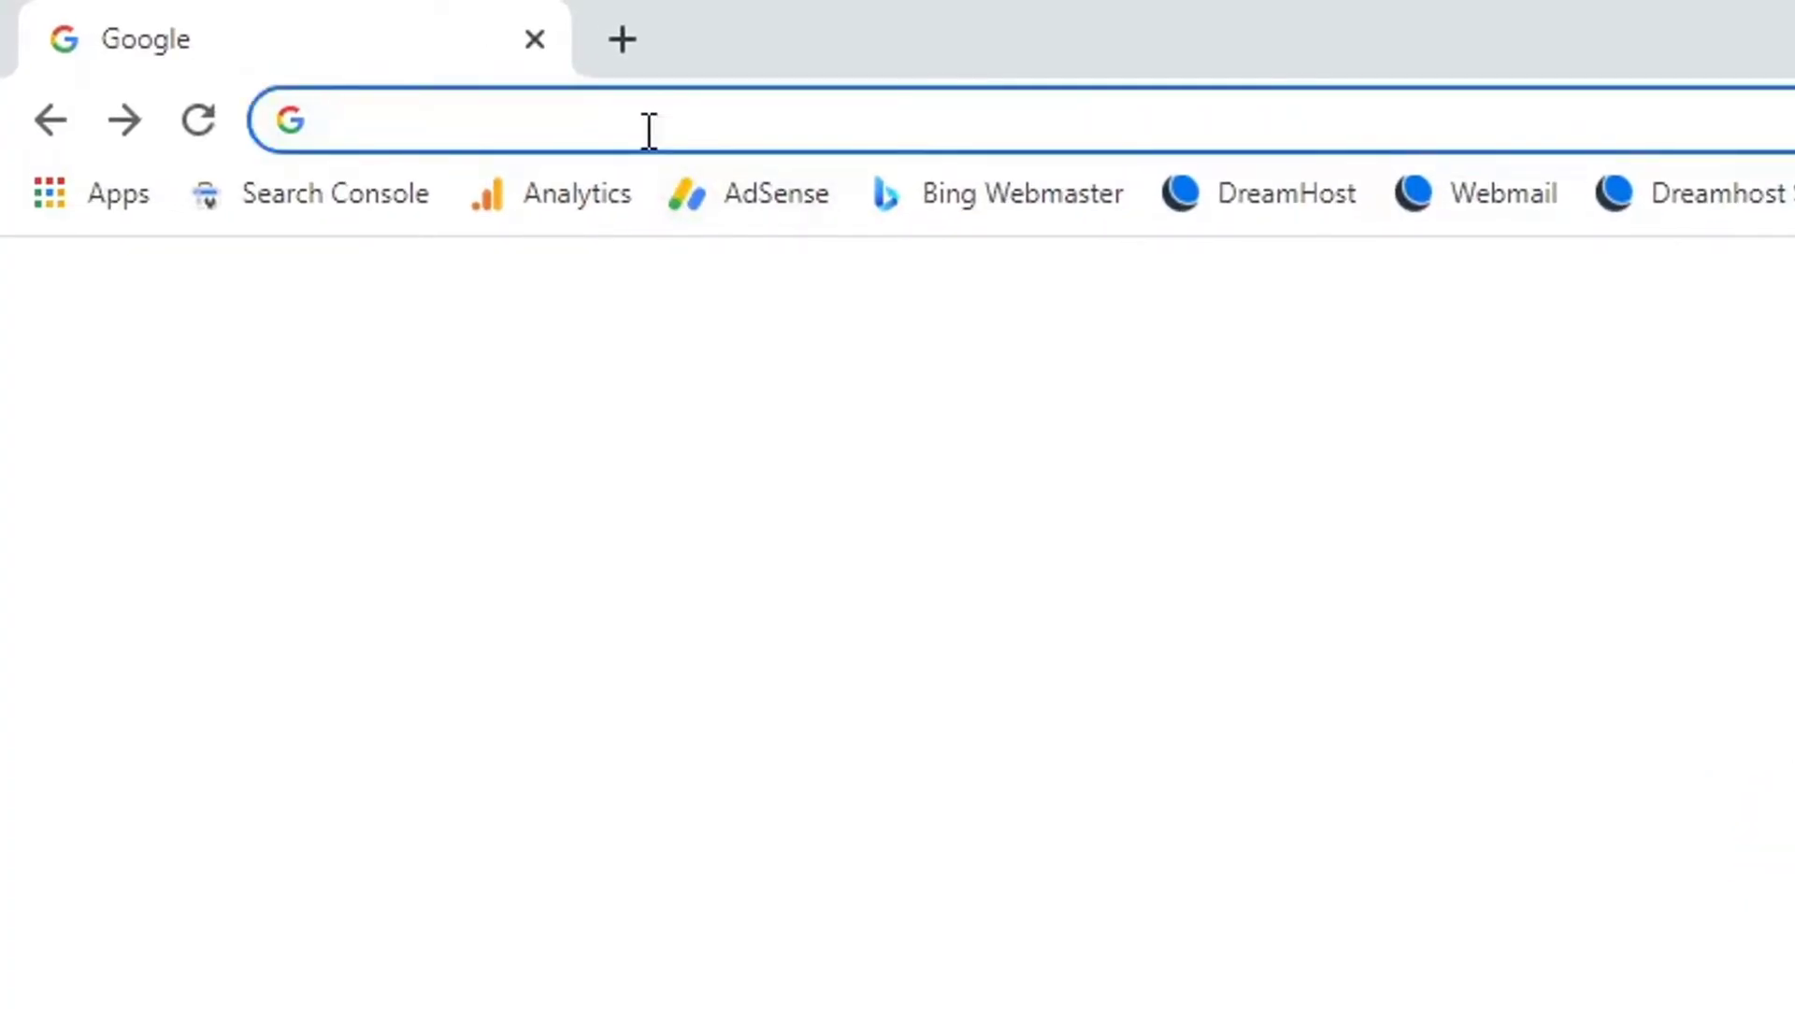
pyautogui.write('apkwings.com/wp')
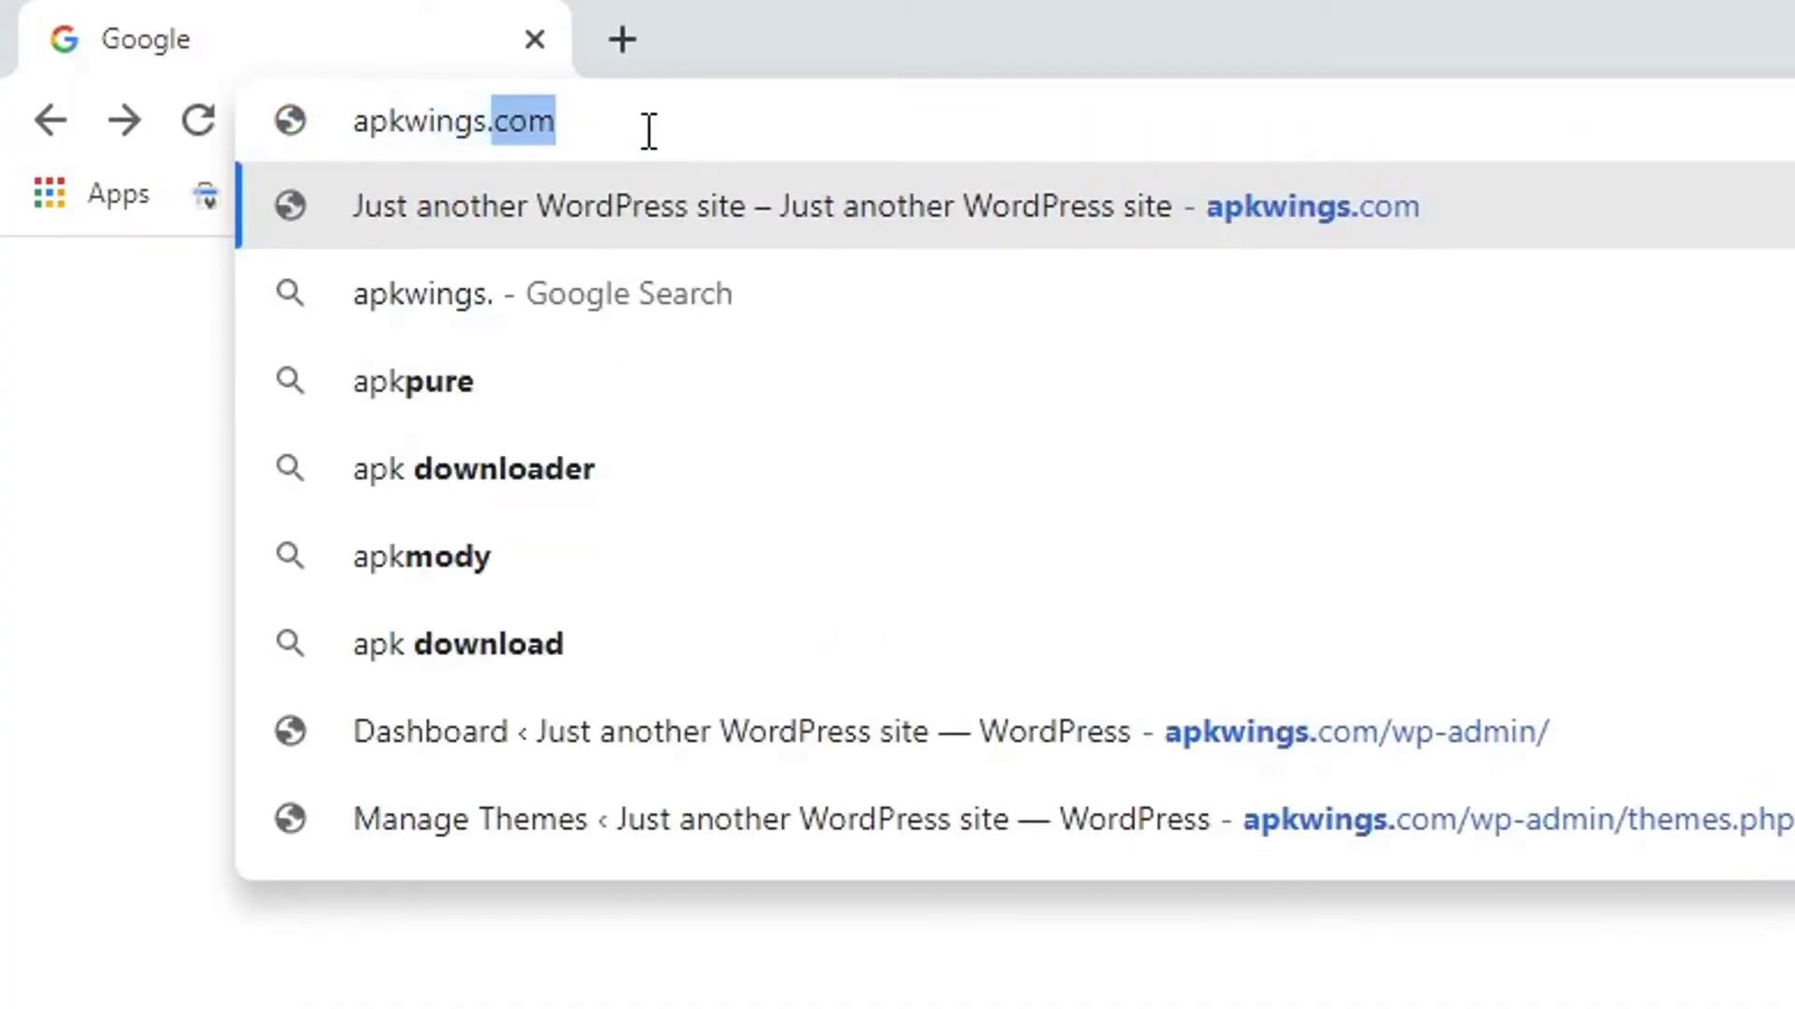
pyautogui.write('-admin')
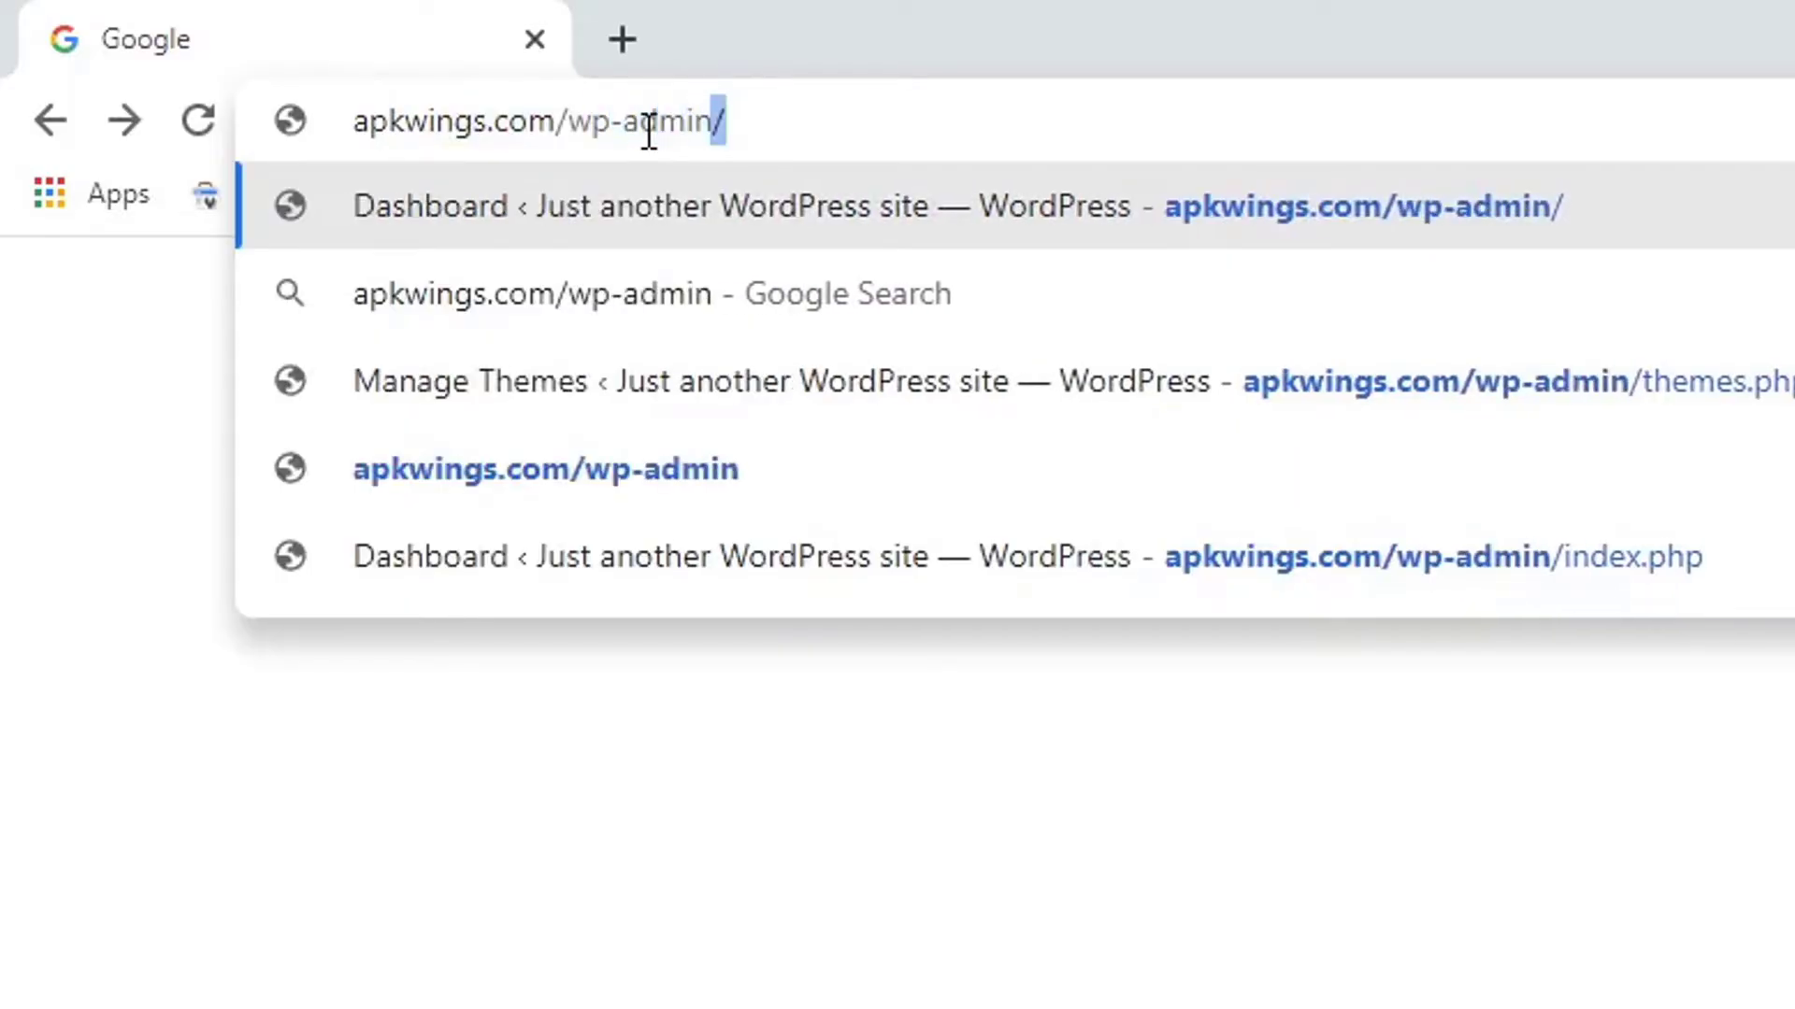
pyautogui.press('Return')
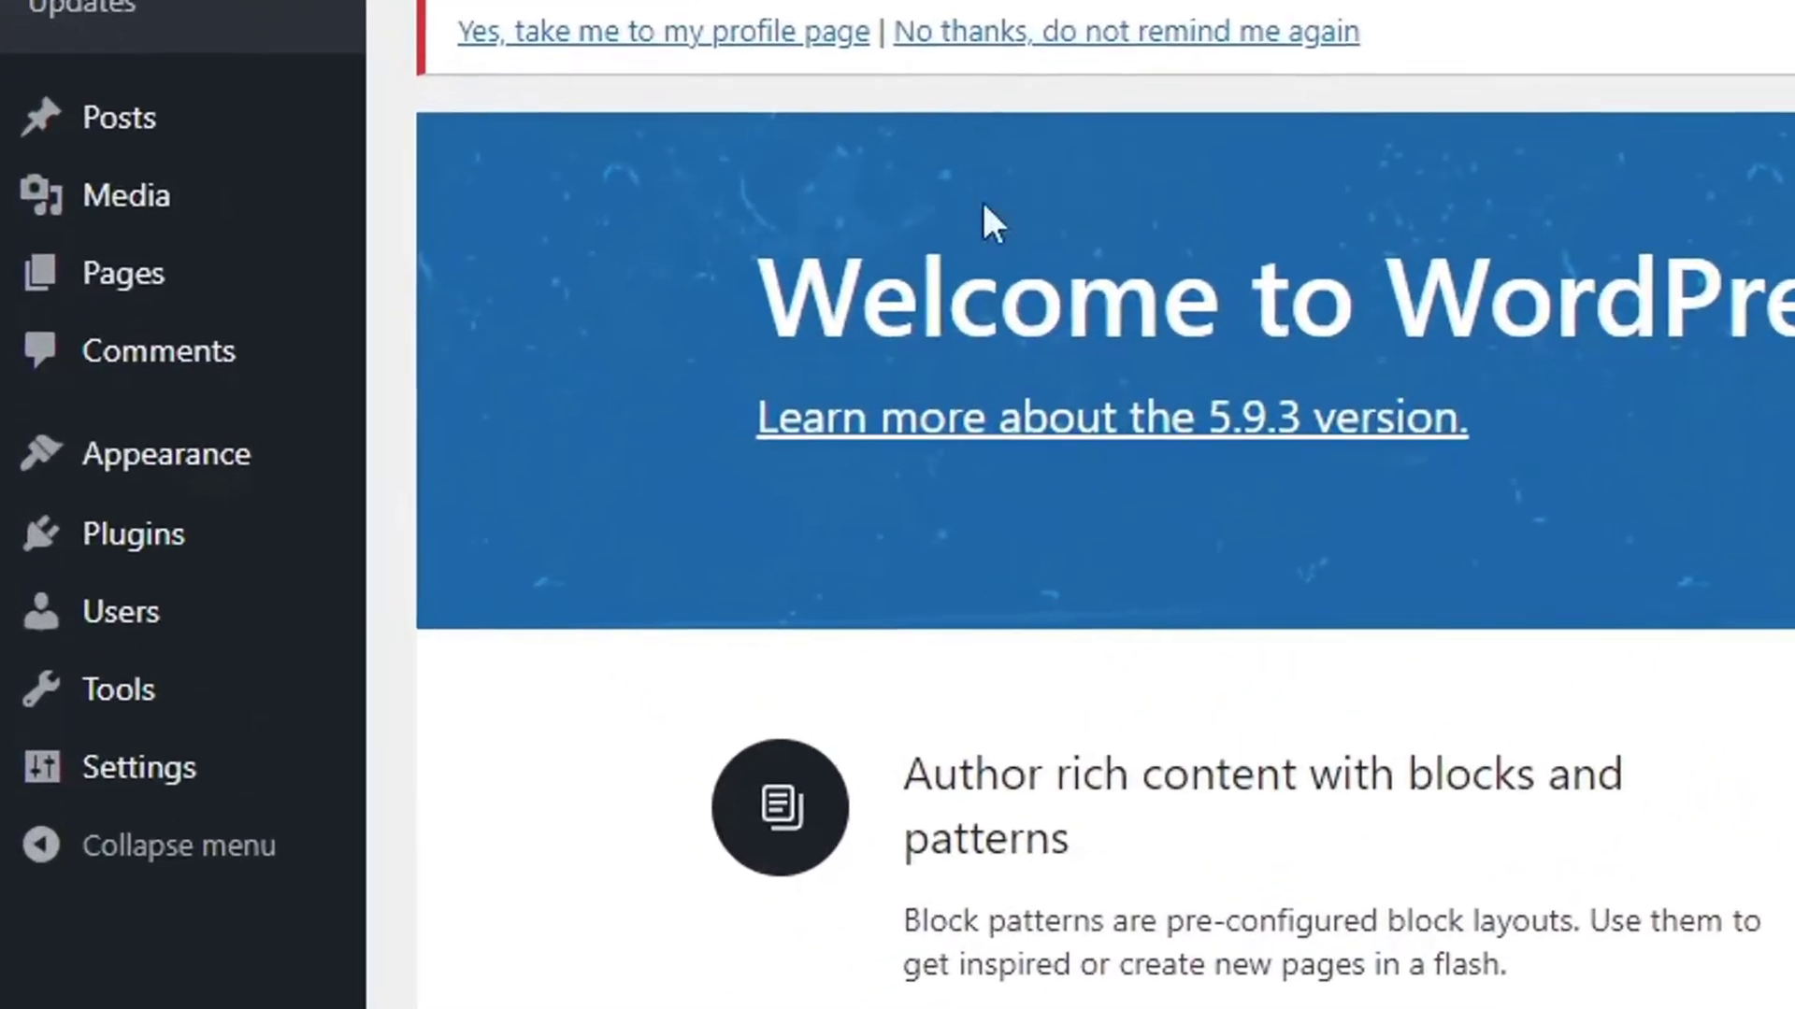
# Go to Appearance > Themes > Add New and bring up the Upload Theme form.
pyautogui.moveTo(131, 463)
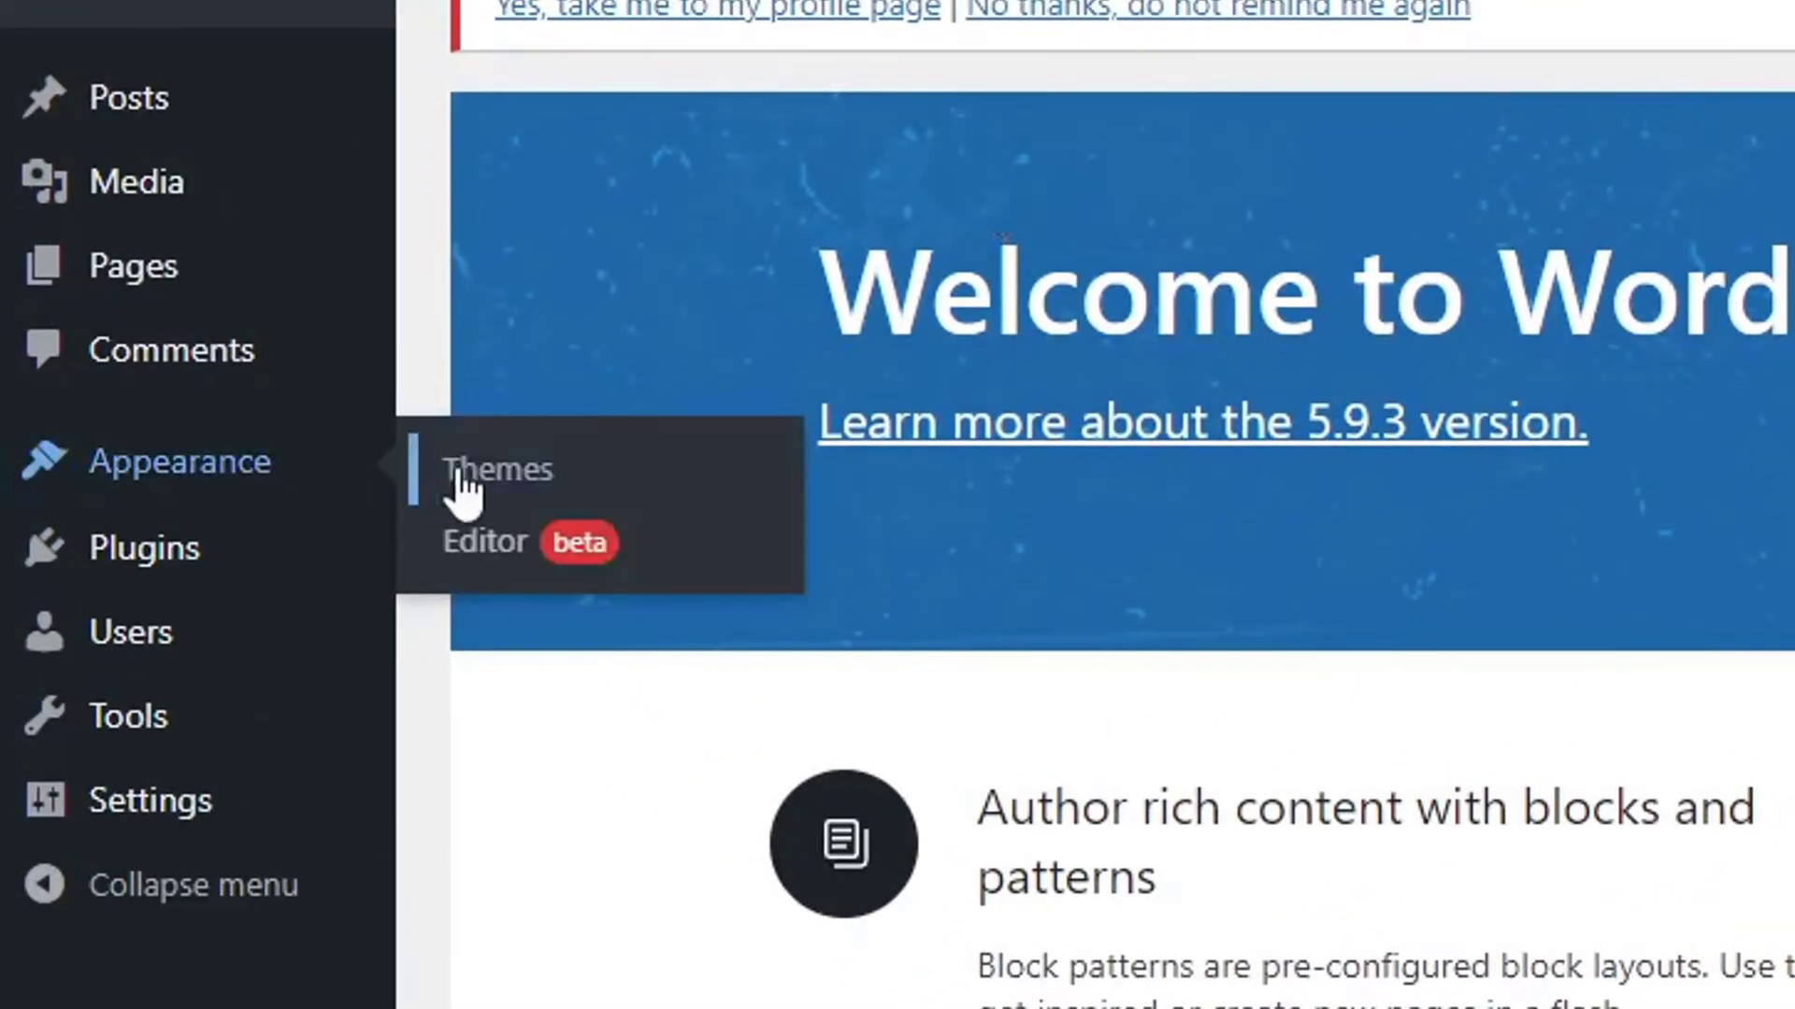
pyautogui.click(550, 481)
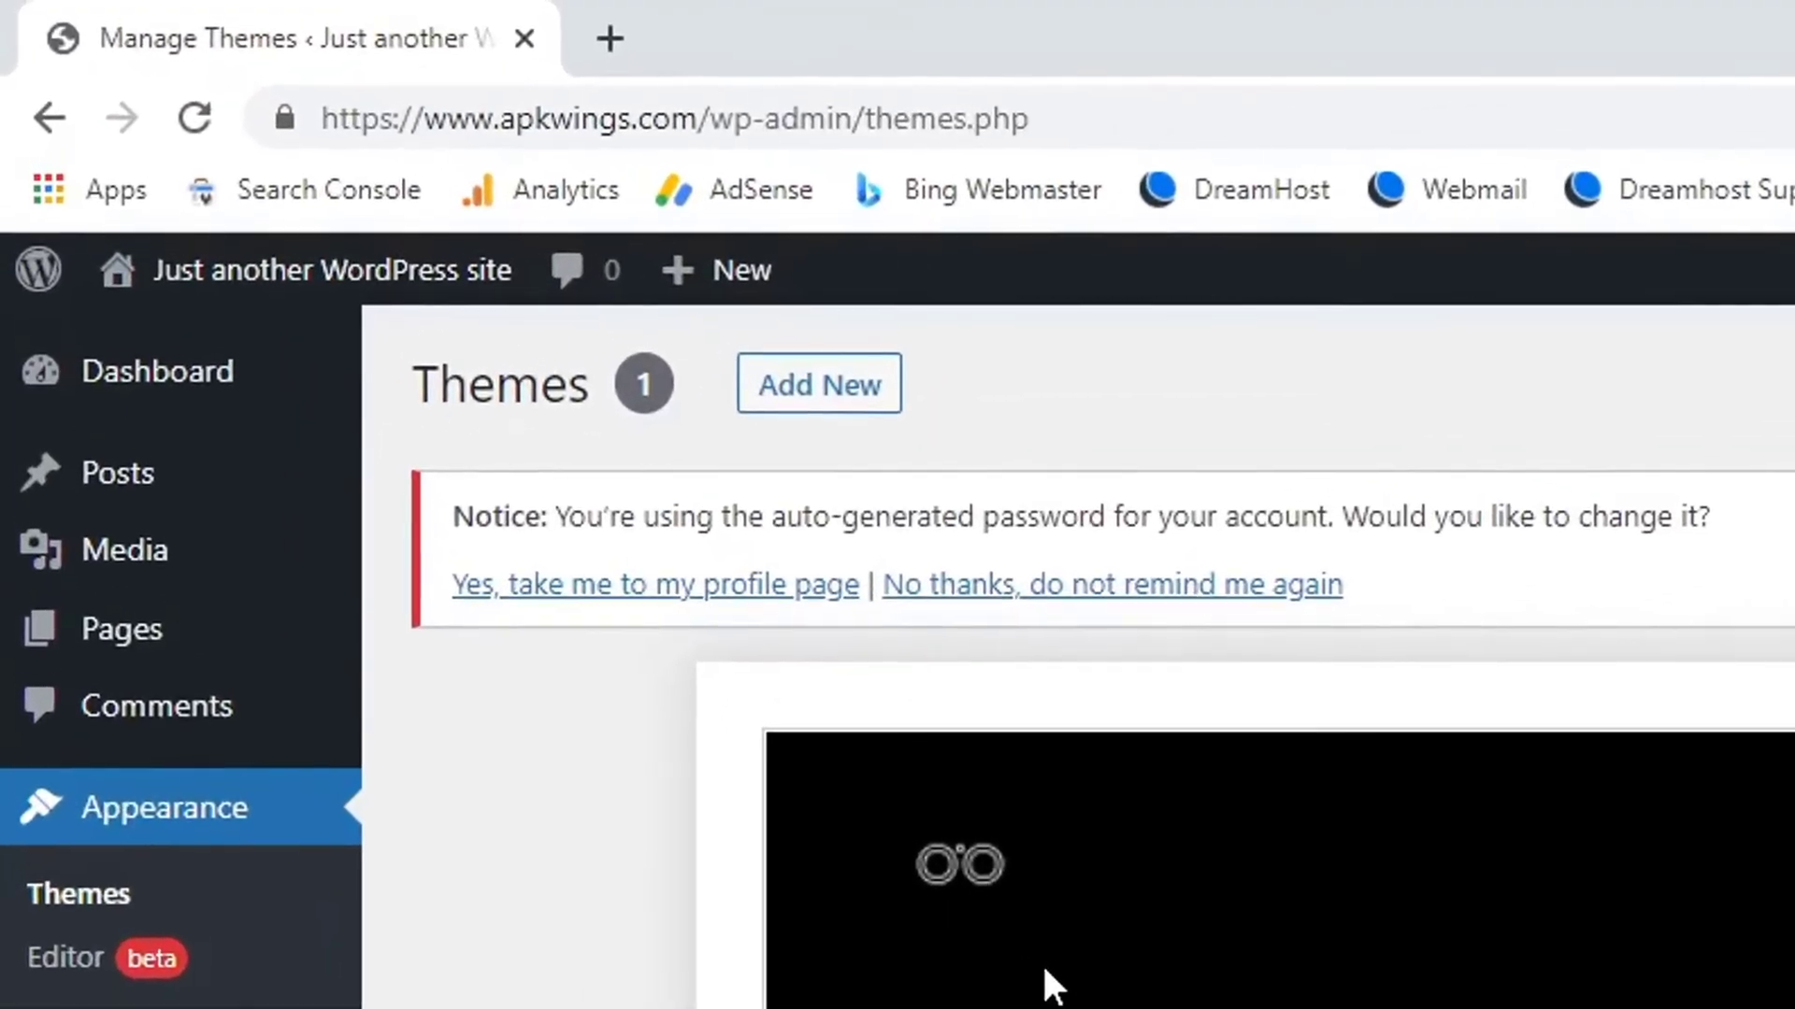
pyautogui.click(835, 400)
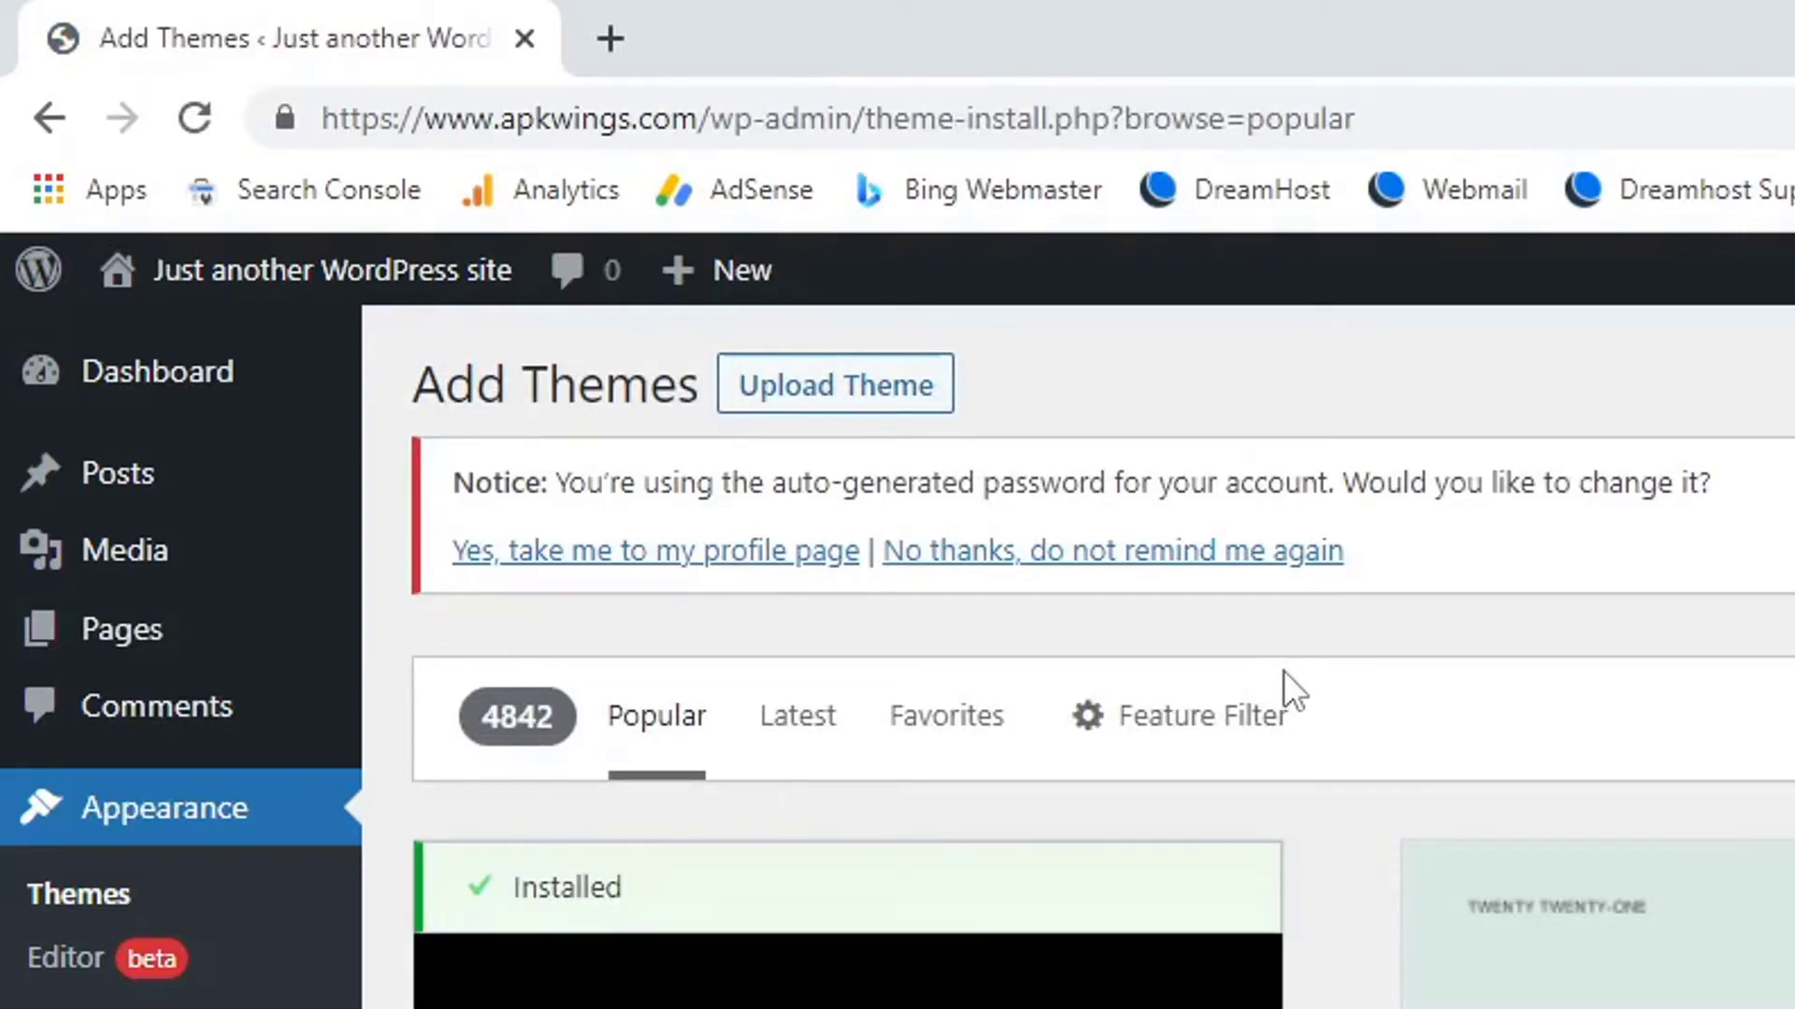
pyautogui.click(901, 388)
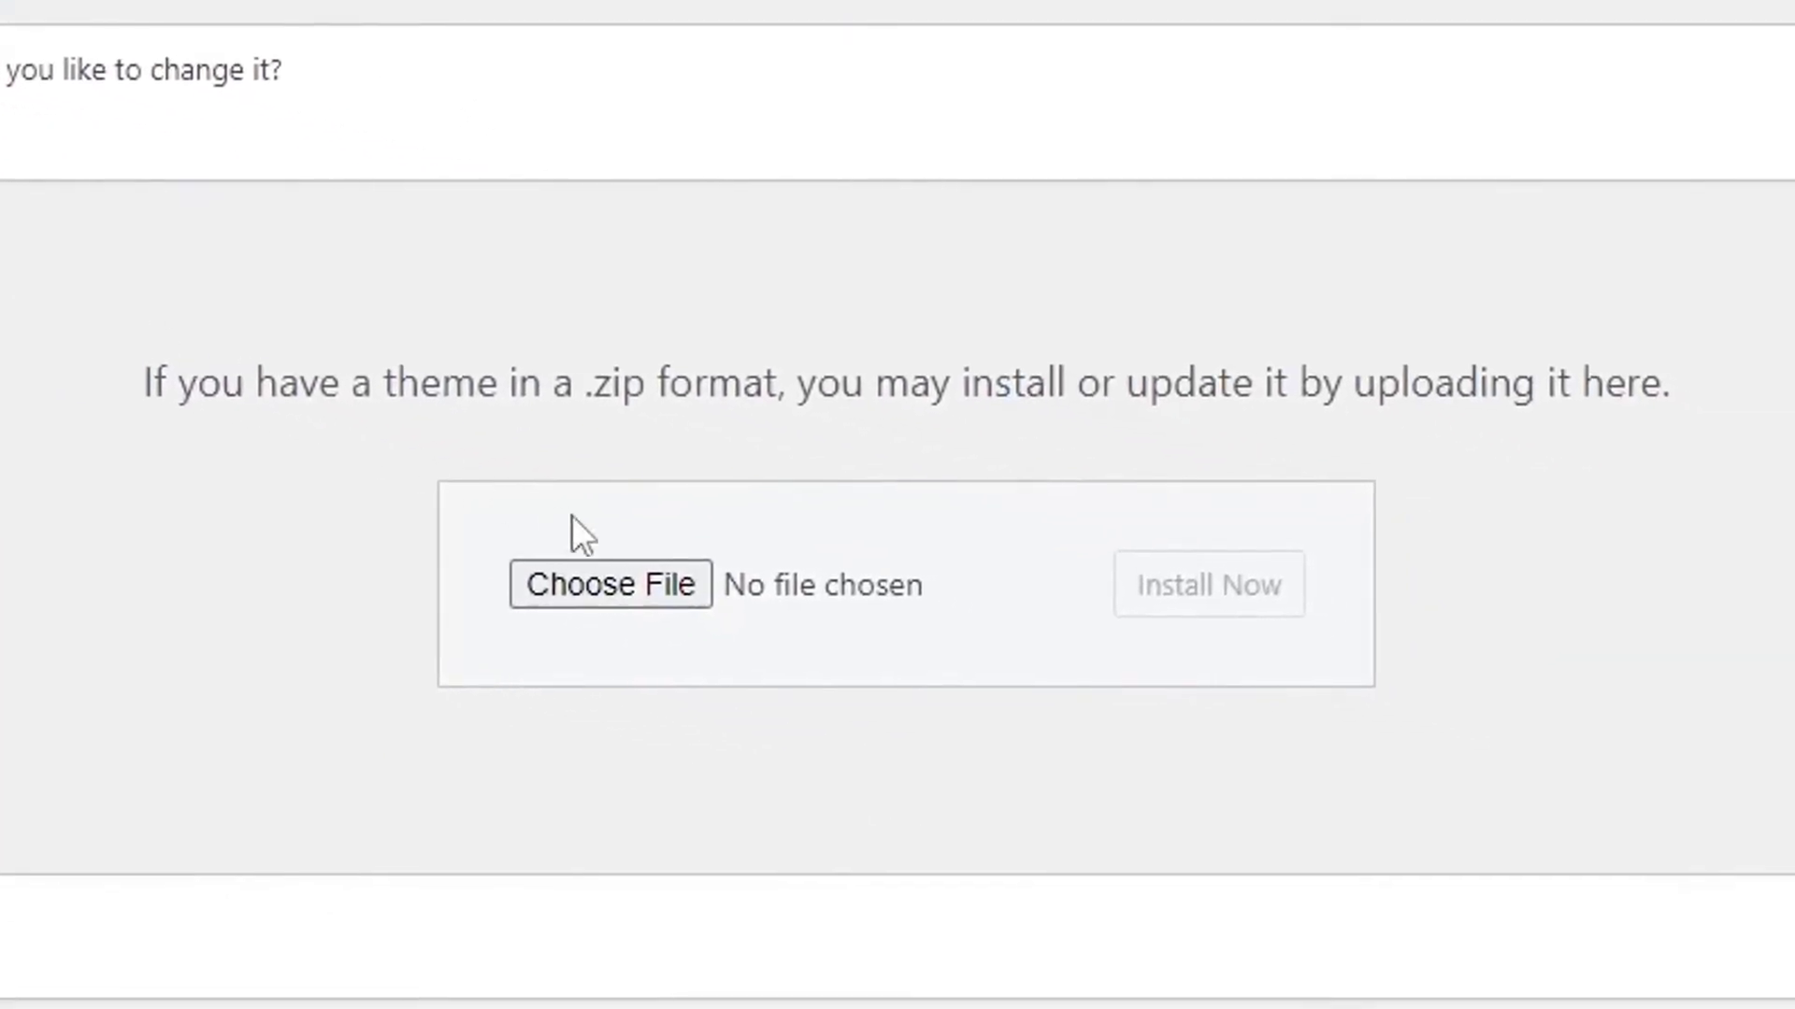
# Upload and install appyn.zip, then activate the Appyn theme.
pyautogui.click(675, 580)
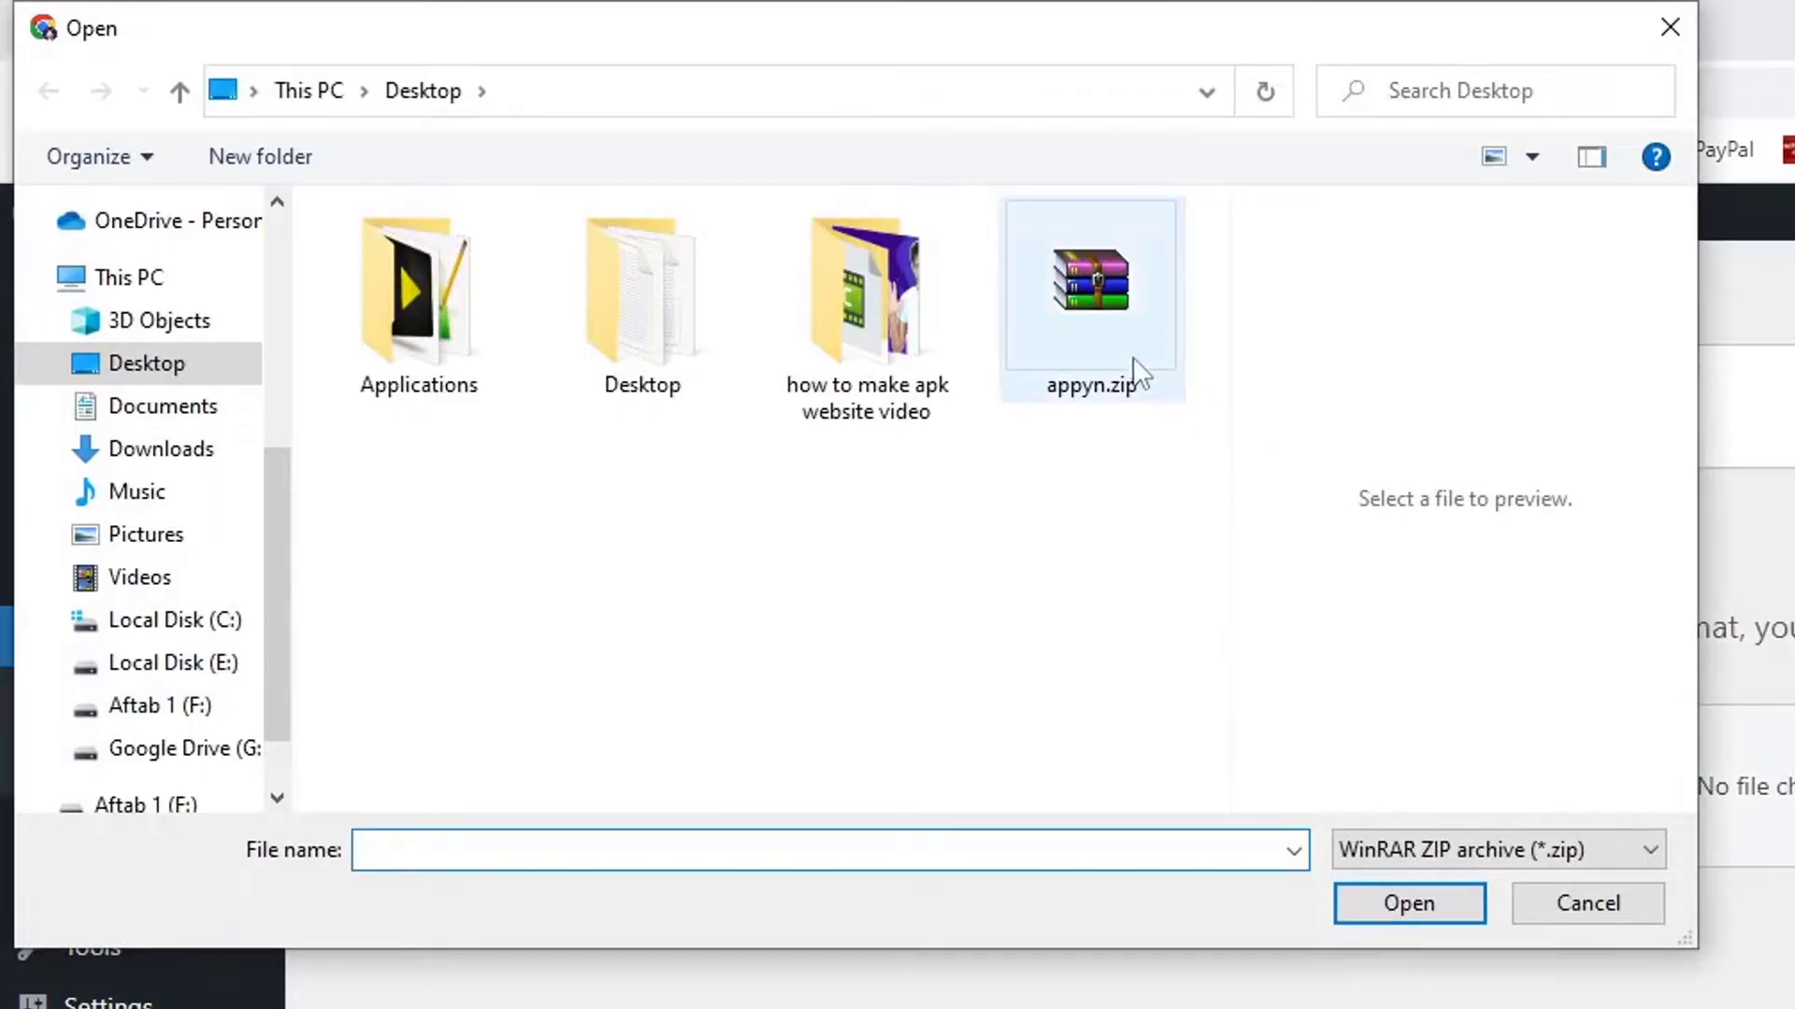
pyautogui.click(1120, 335)
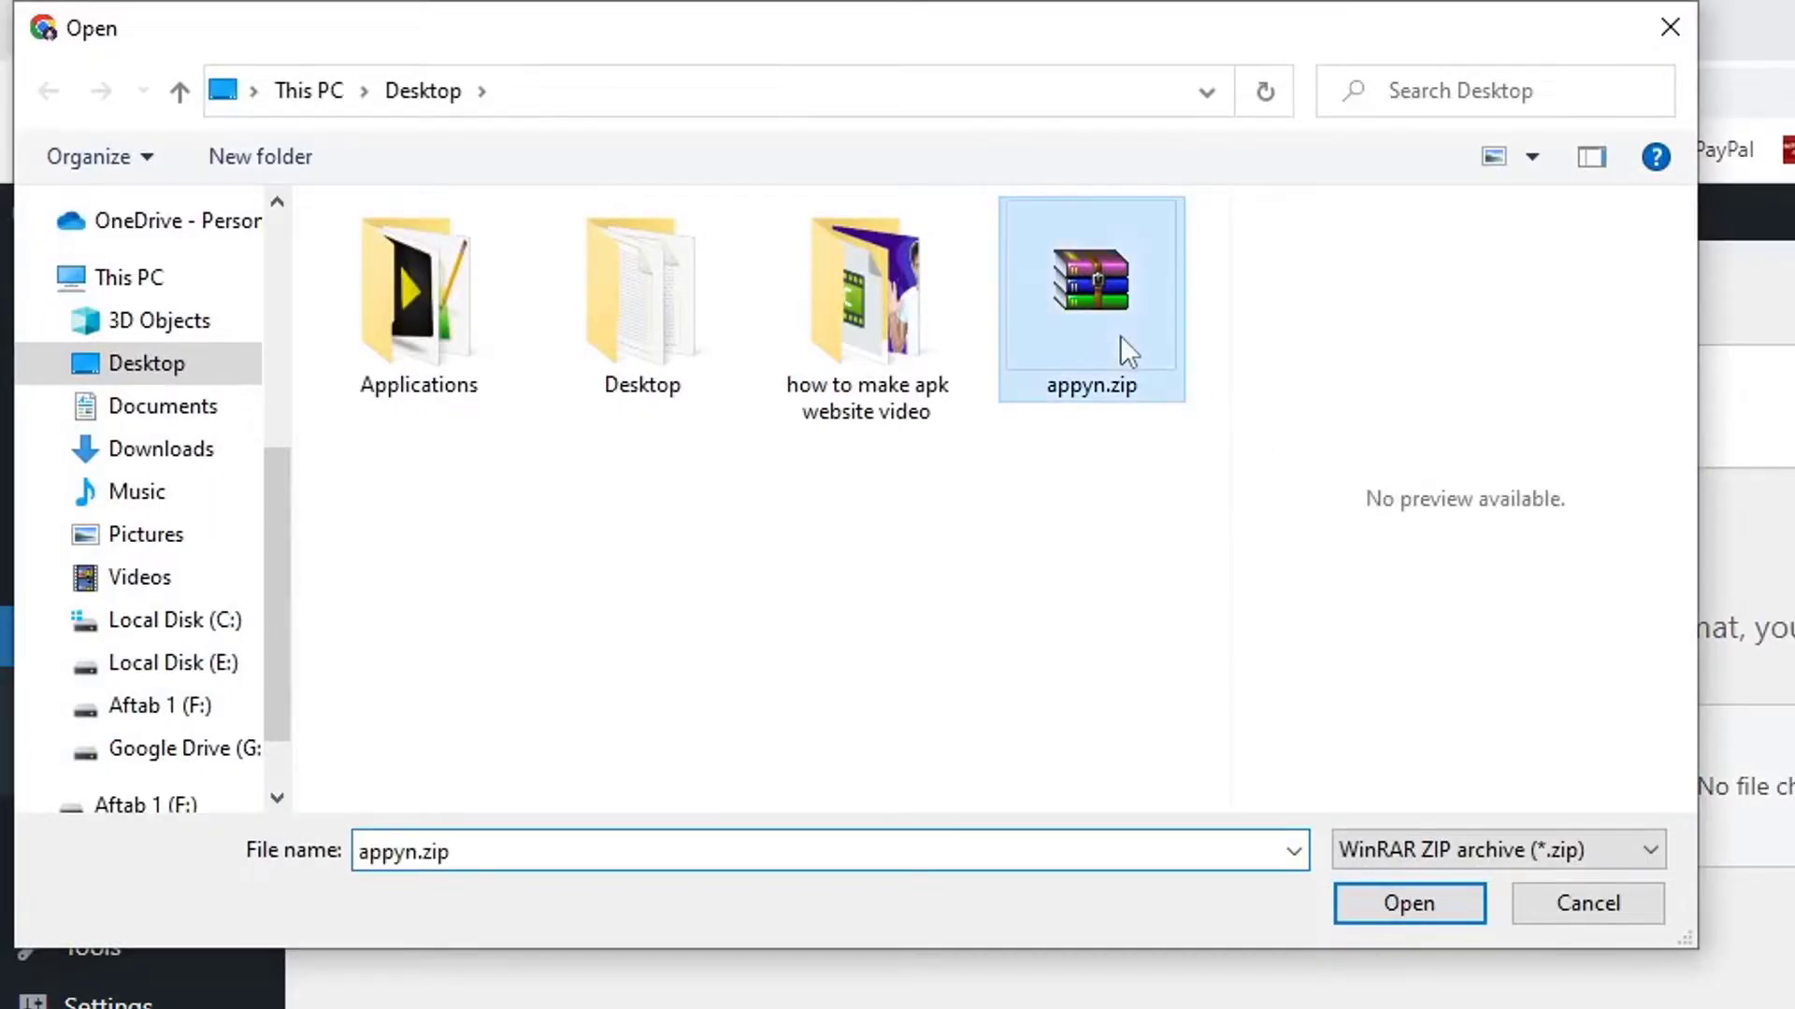
pyautogui.click(1448, 906)
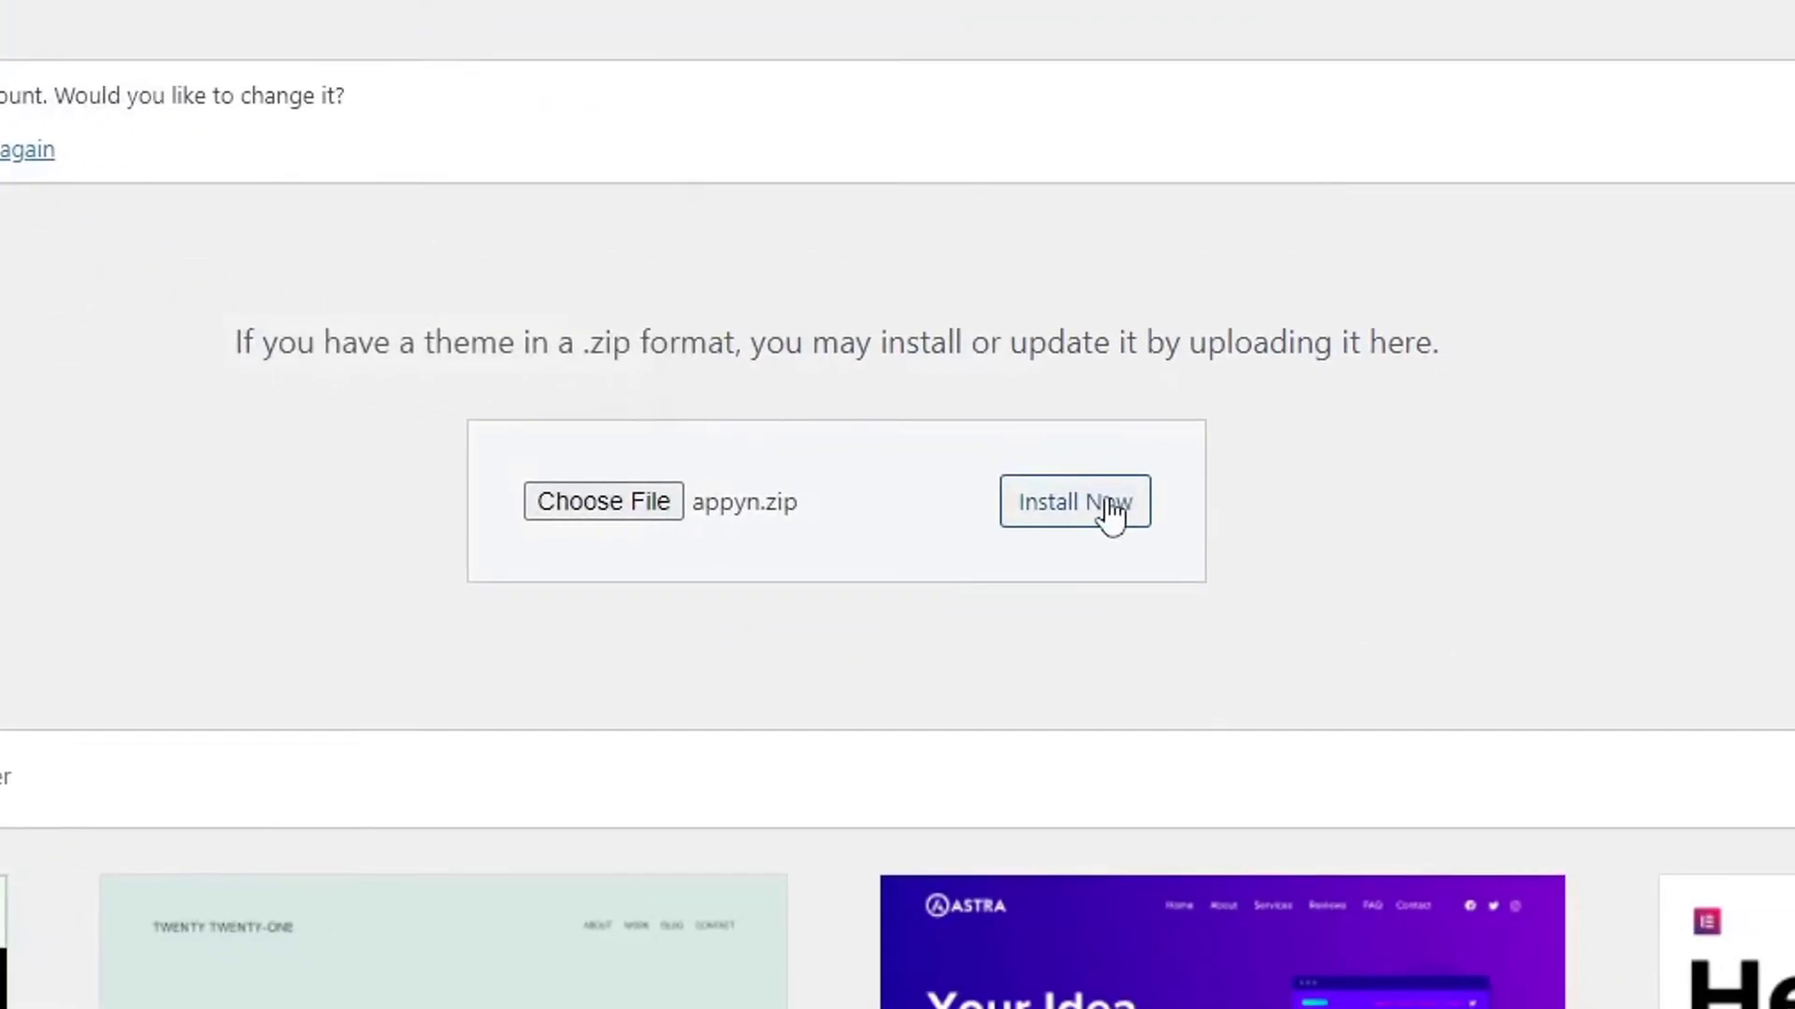
pyautogui.click(1110, 513)
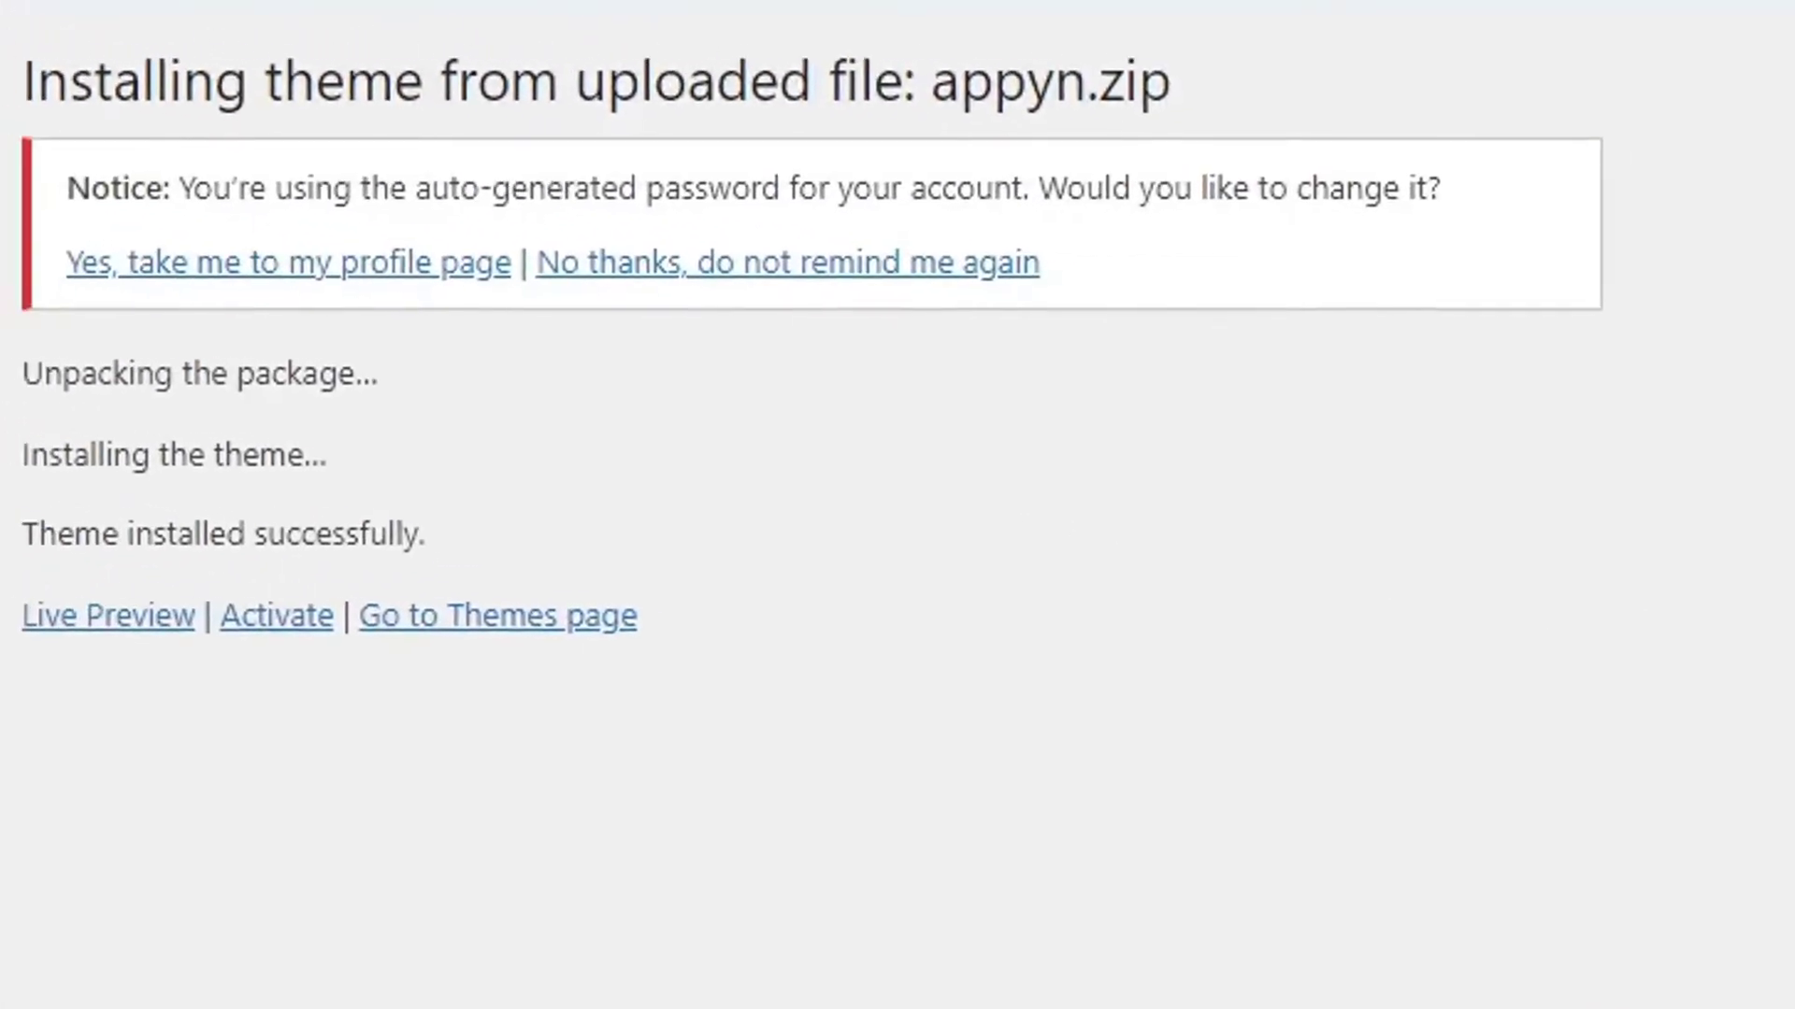
pyautogui.click(281, 622)
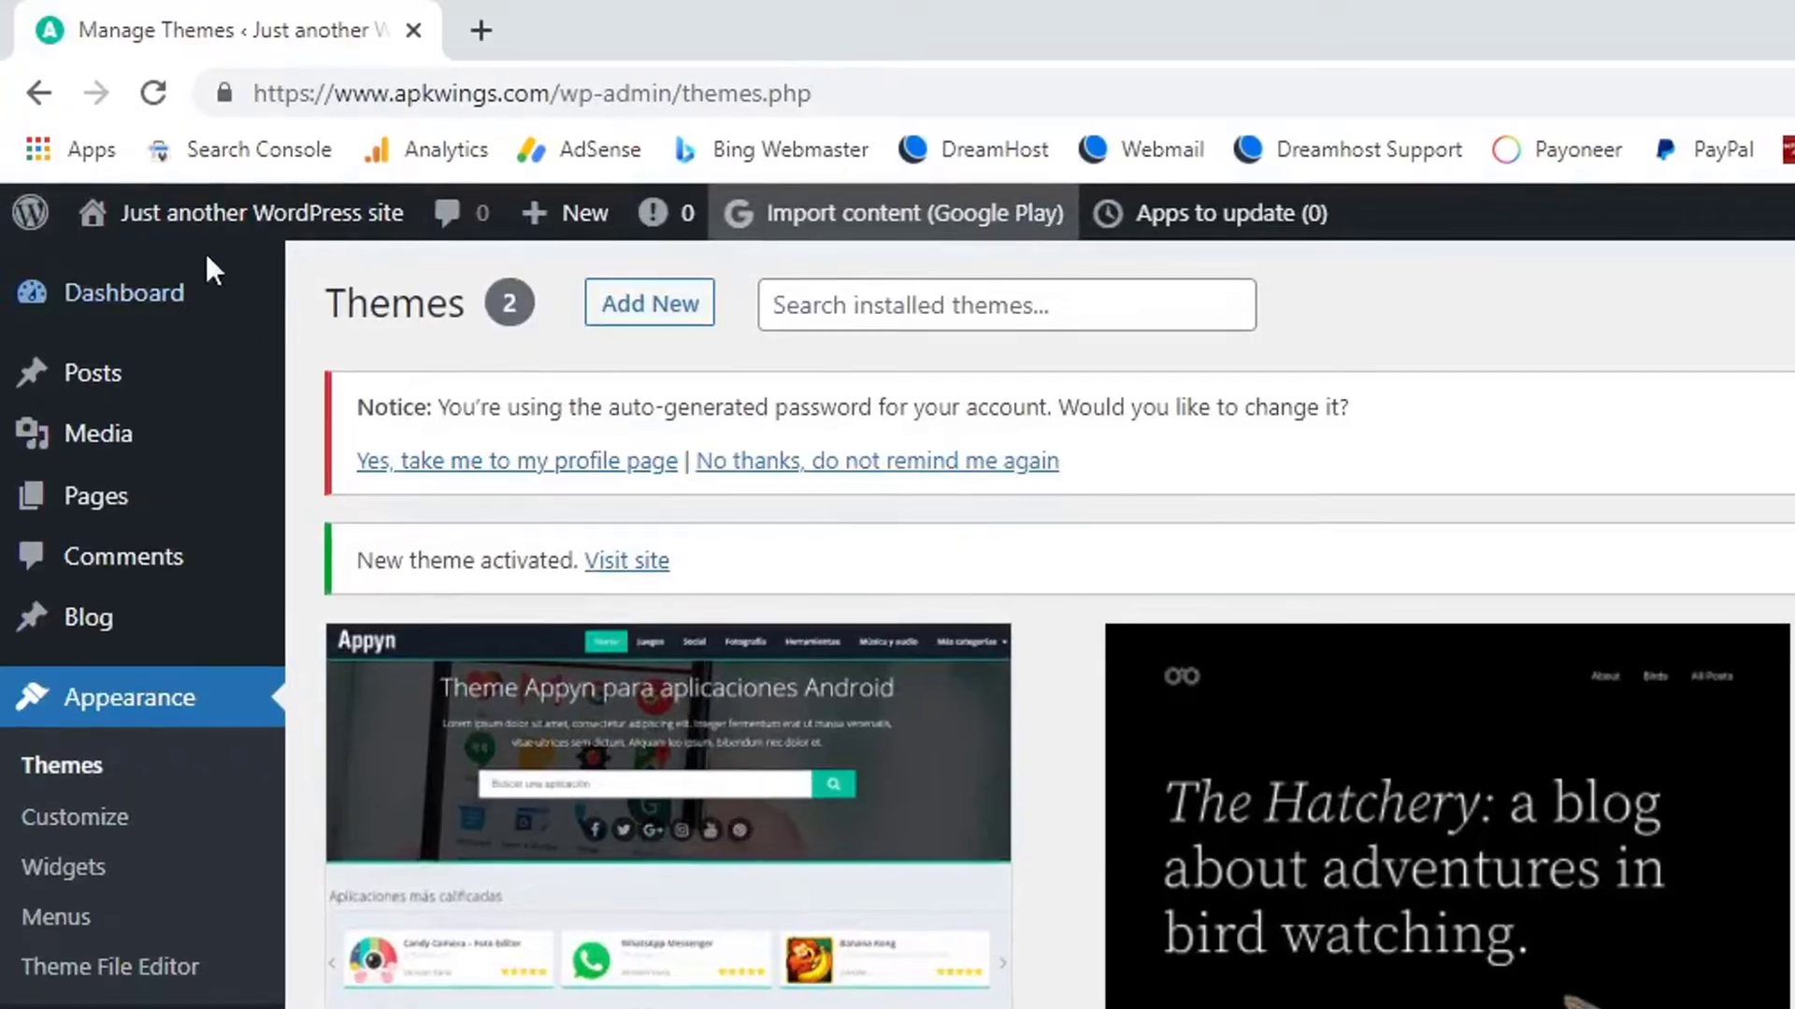
# Open the live site from Visit Site in a new tab and switch to it.
pyautogui.moveTo(183, 232)
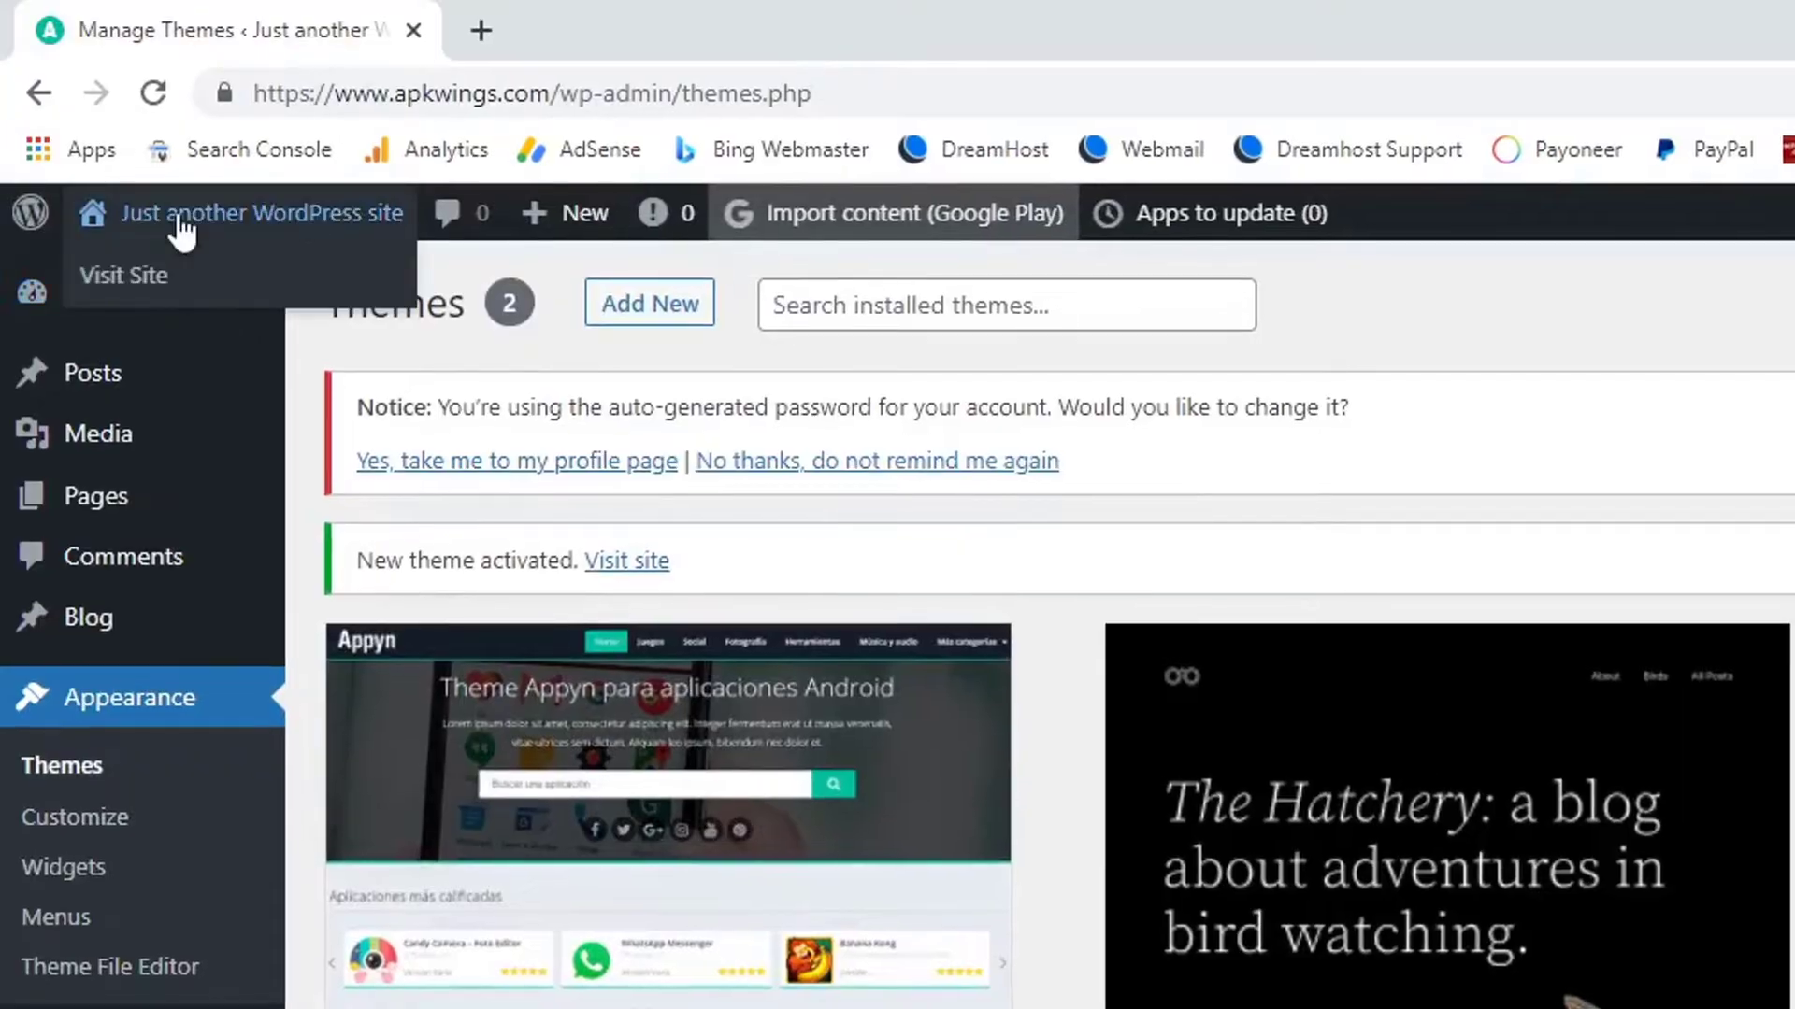
pyautogui.rightClick(128, 297)
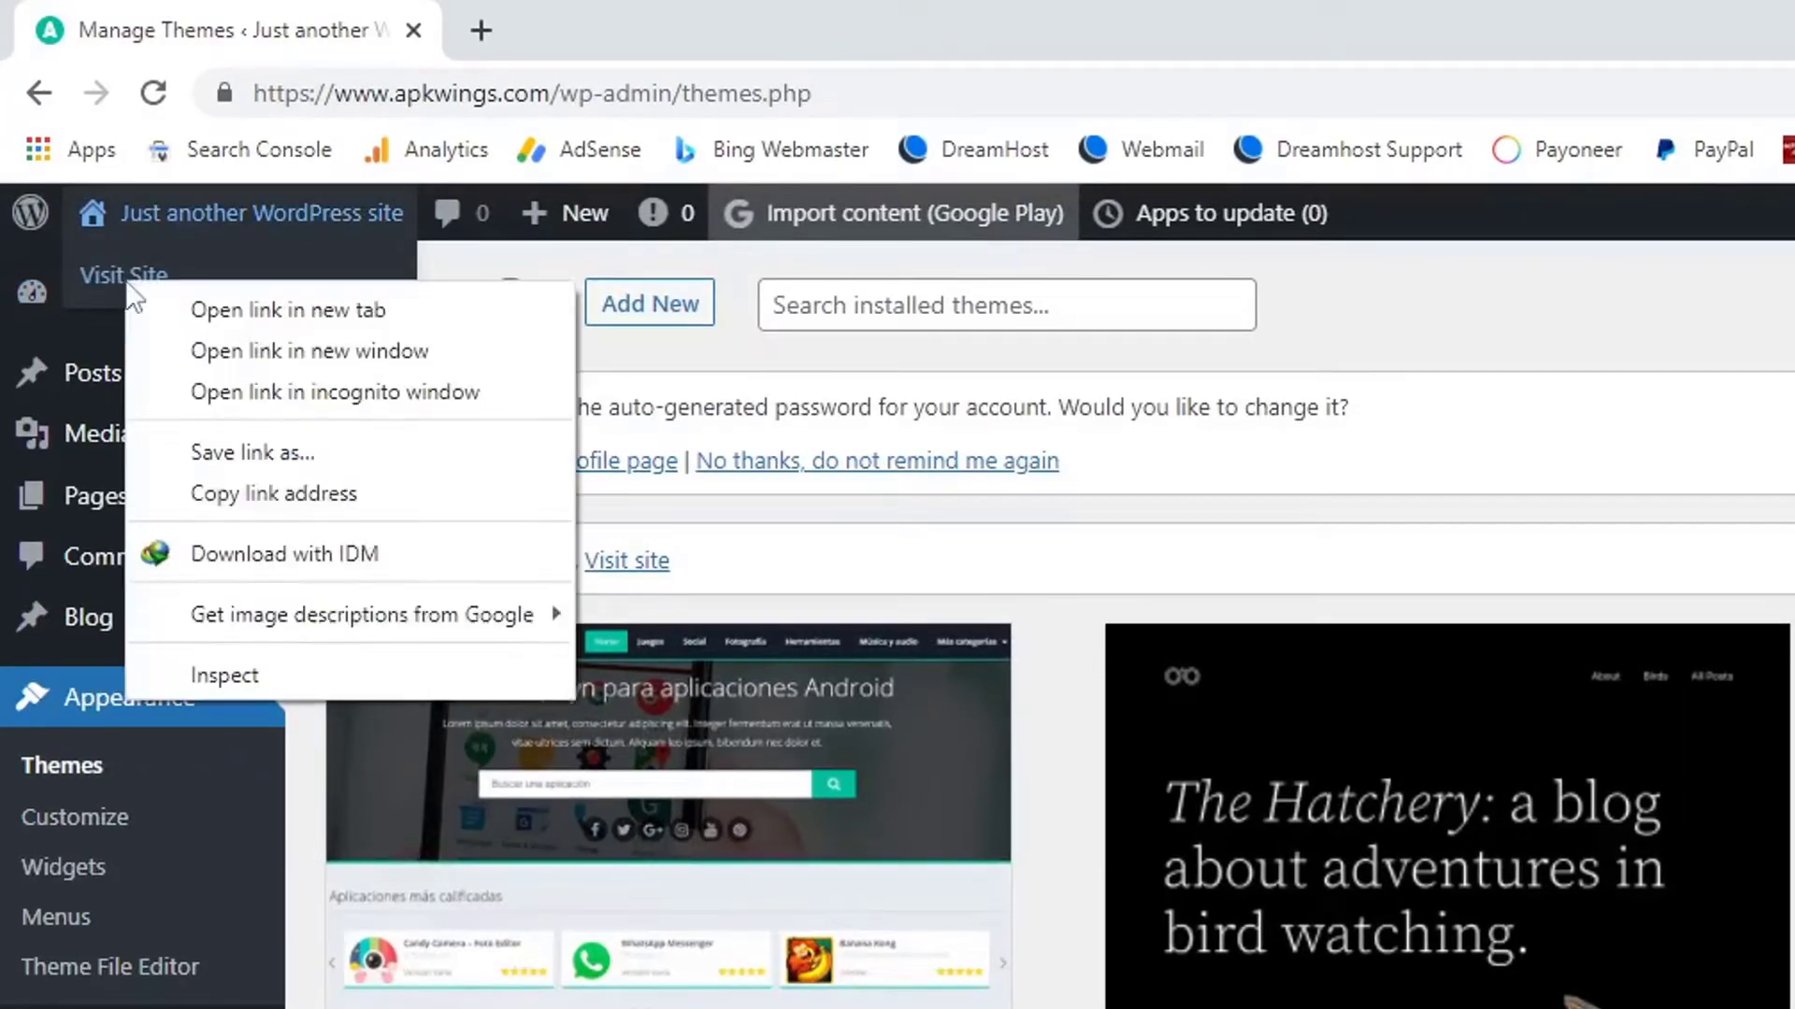
pyautogui.click(226, 311)
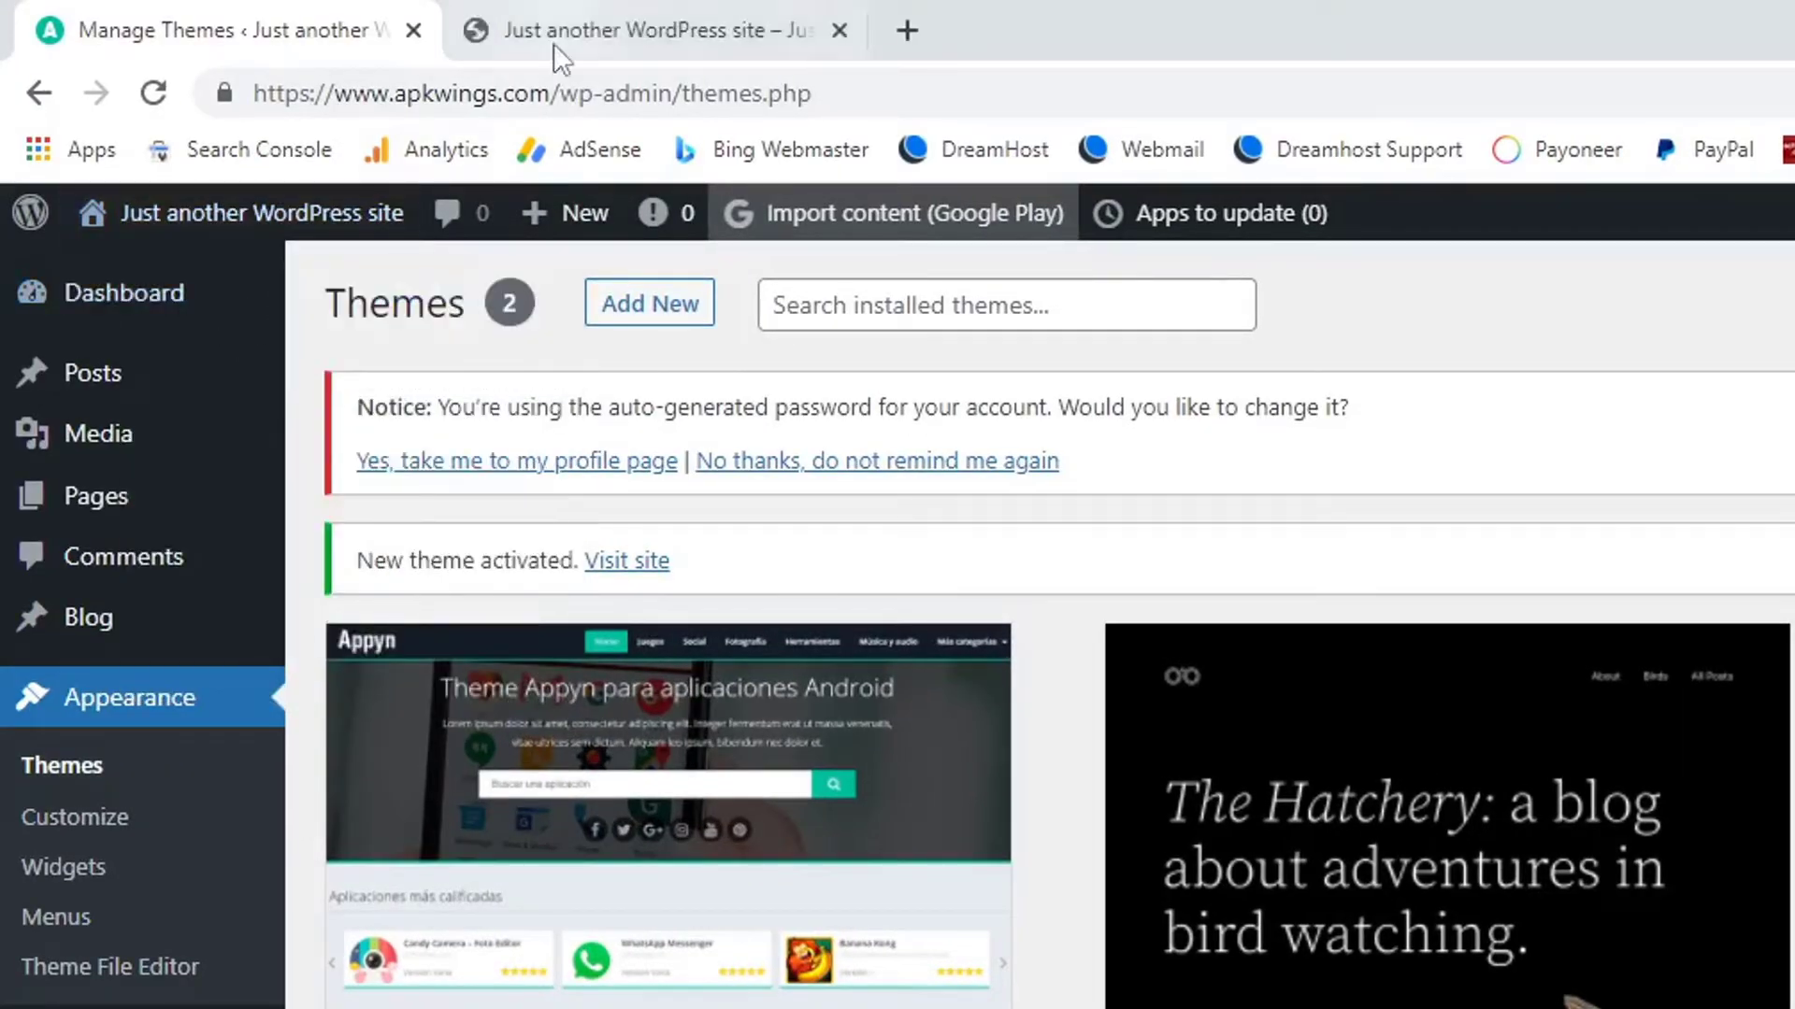
pyautogui.click(573, 28)
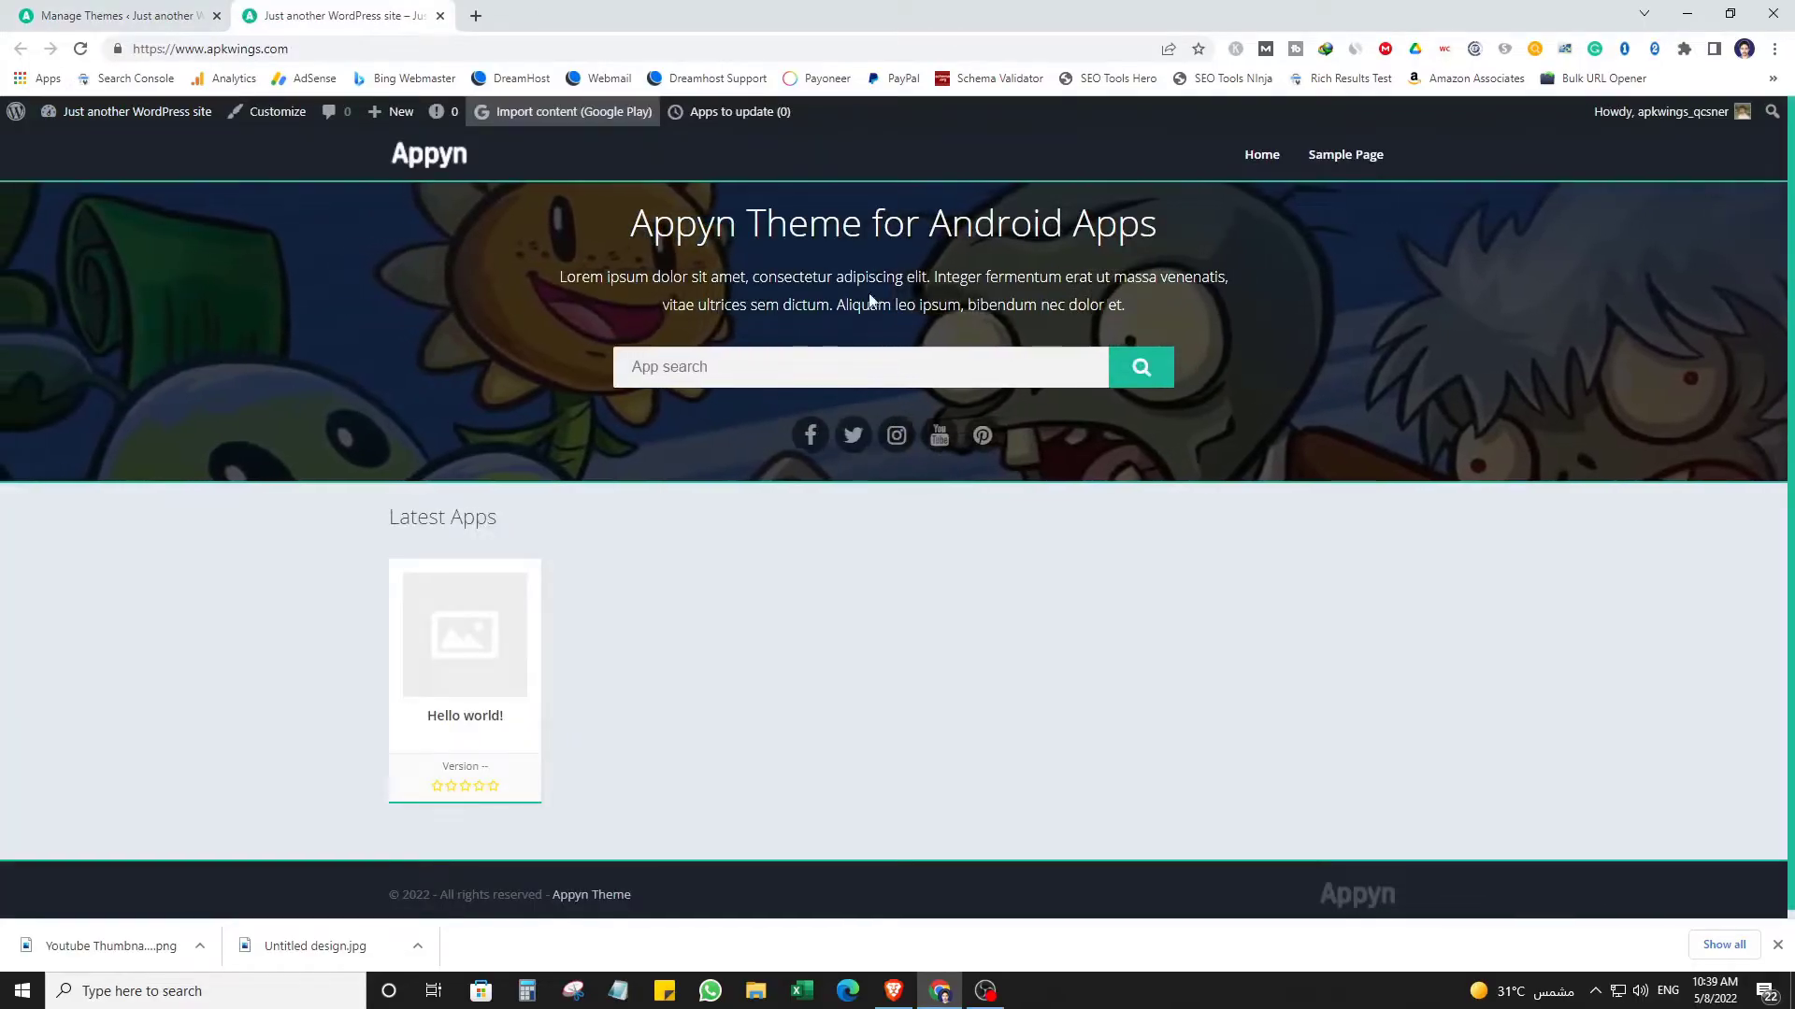
# Review the Appyn-styled front page, highlighting the hero title and paragraph, then return to the themes tab.
pyautogui.scroll(-1, 1440, 469)
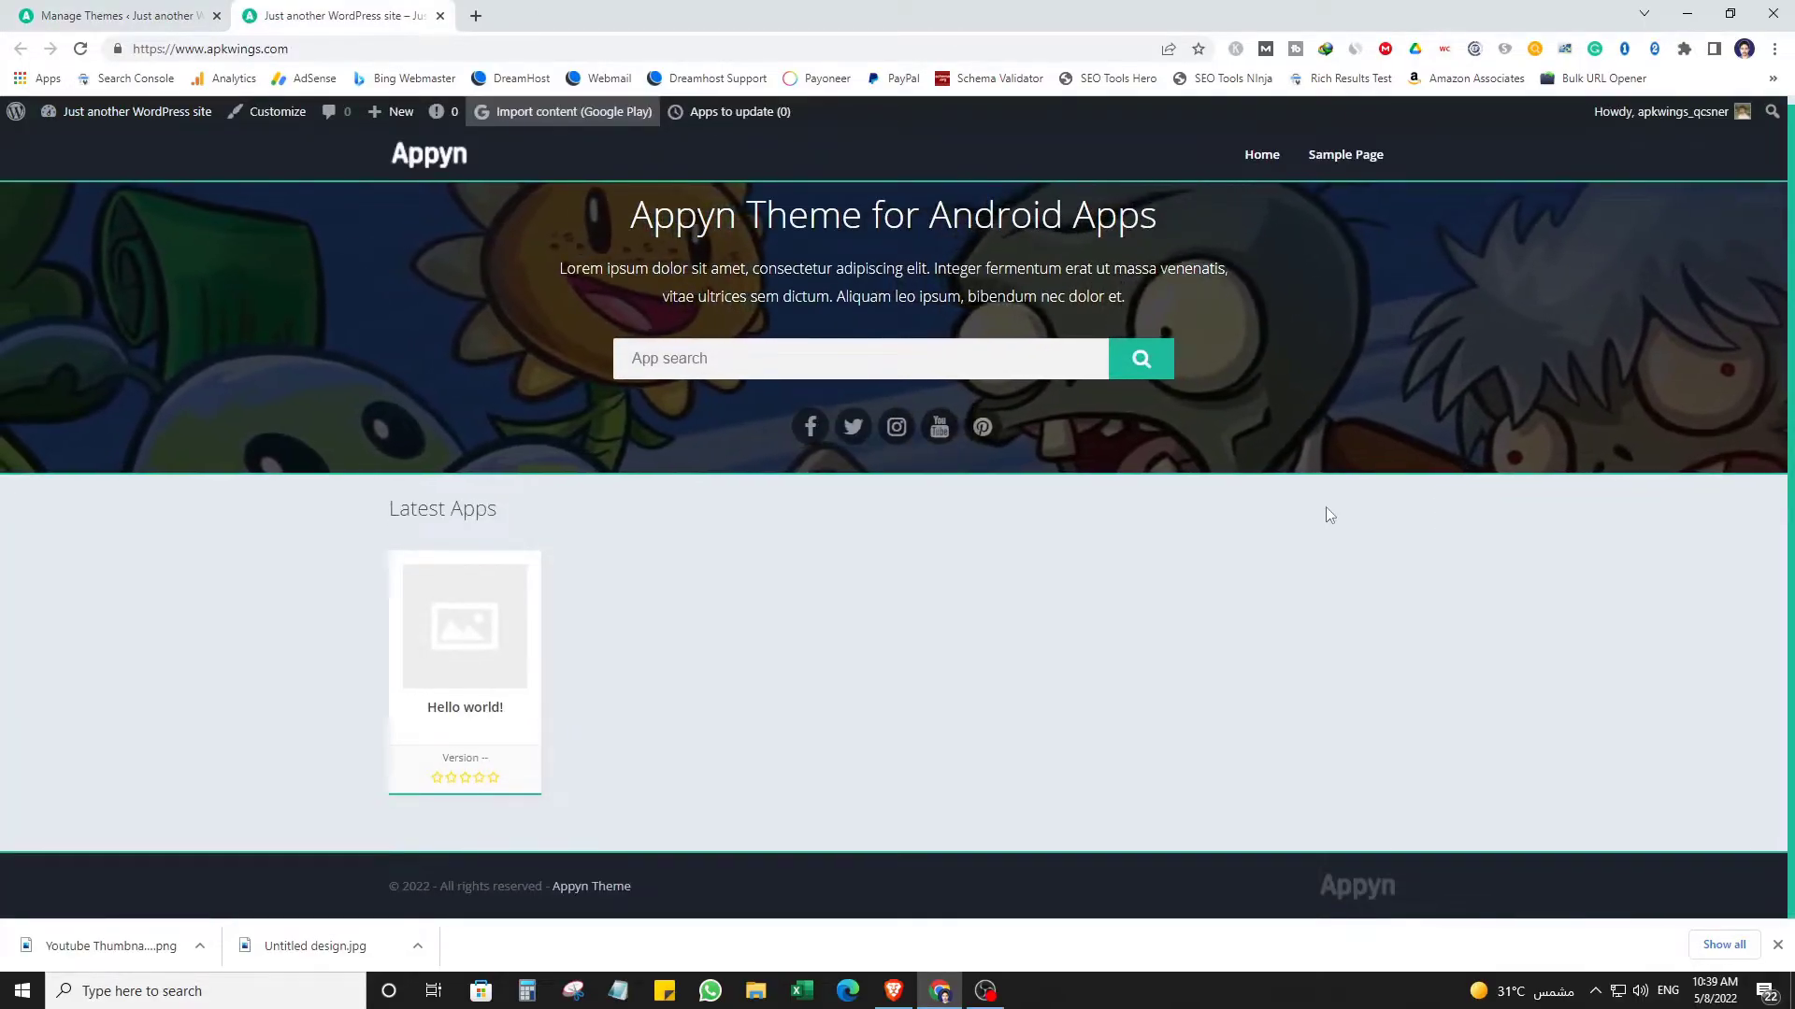
pyautogui.scroll(1, 1324, 514)
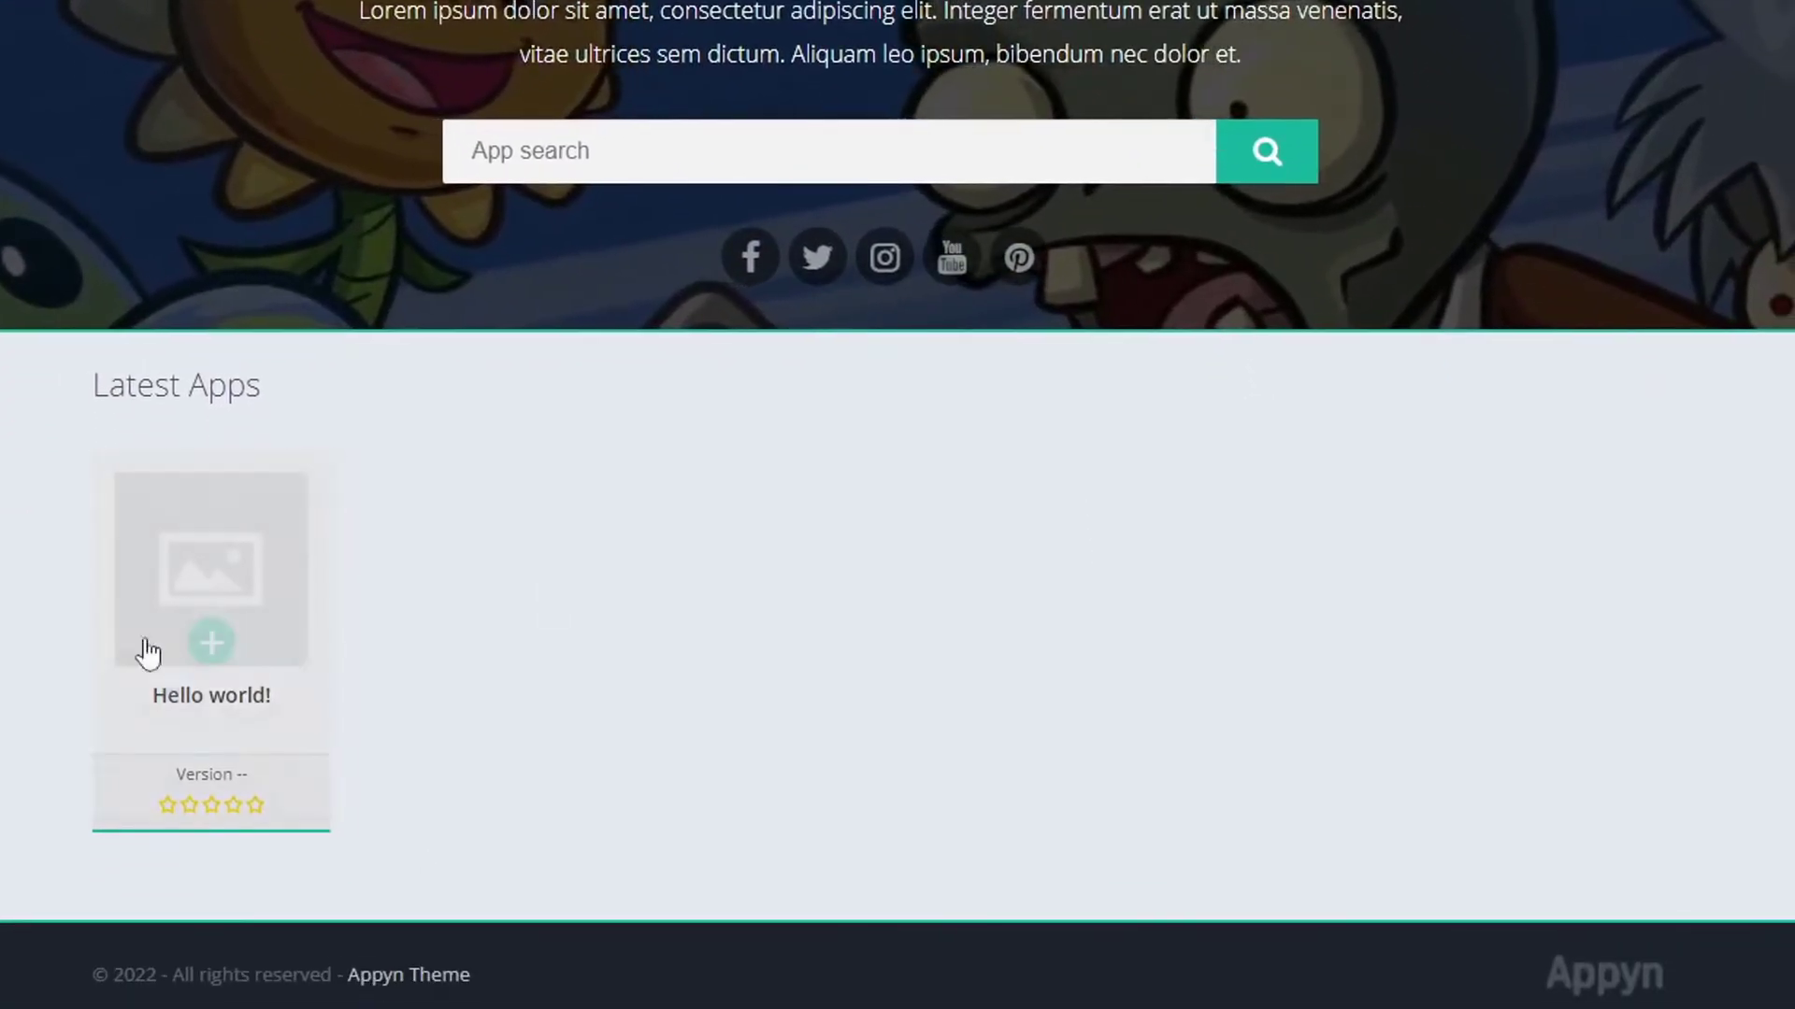
pyautogui.moveTo(194, 590)
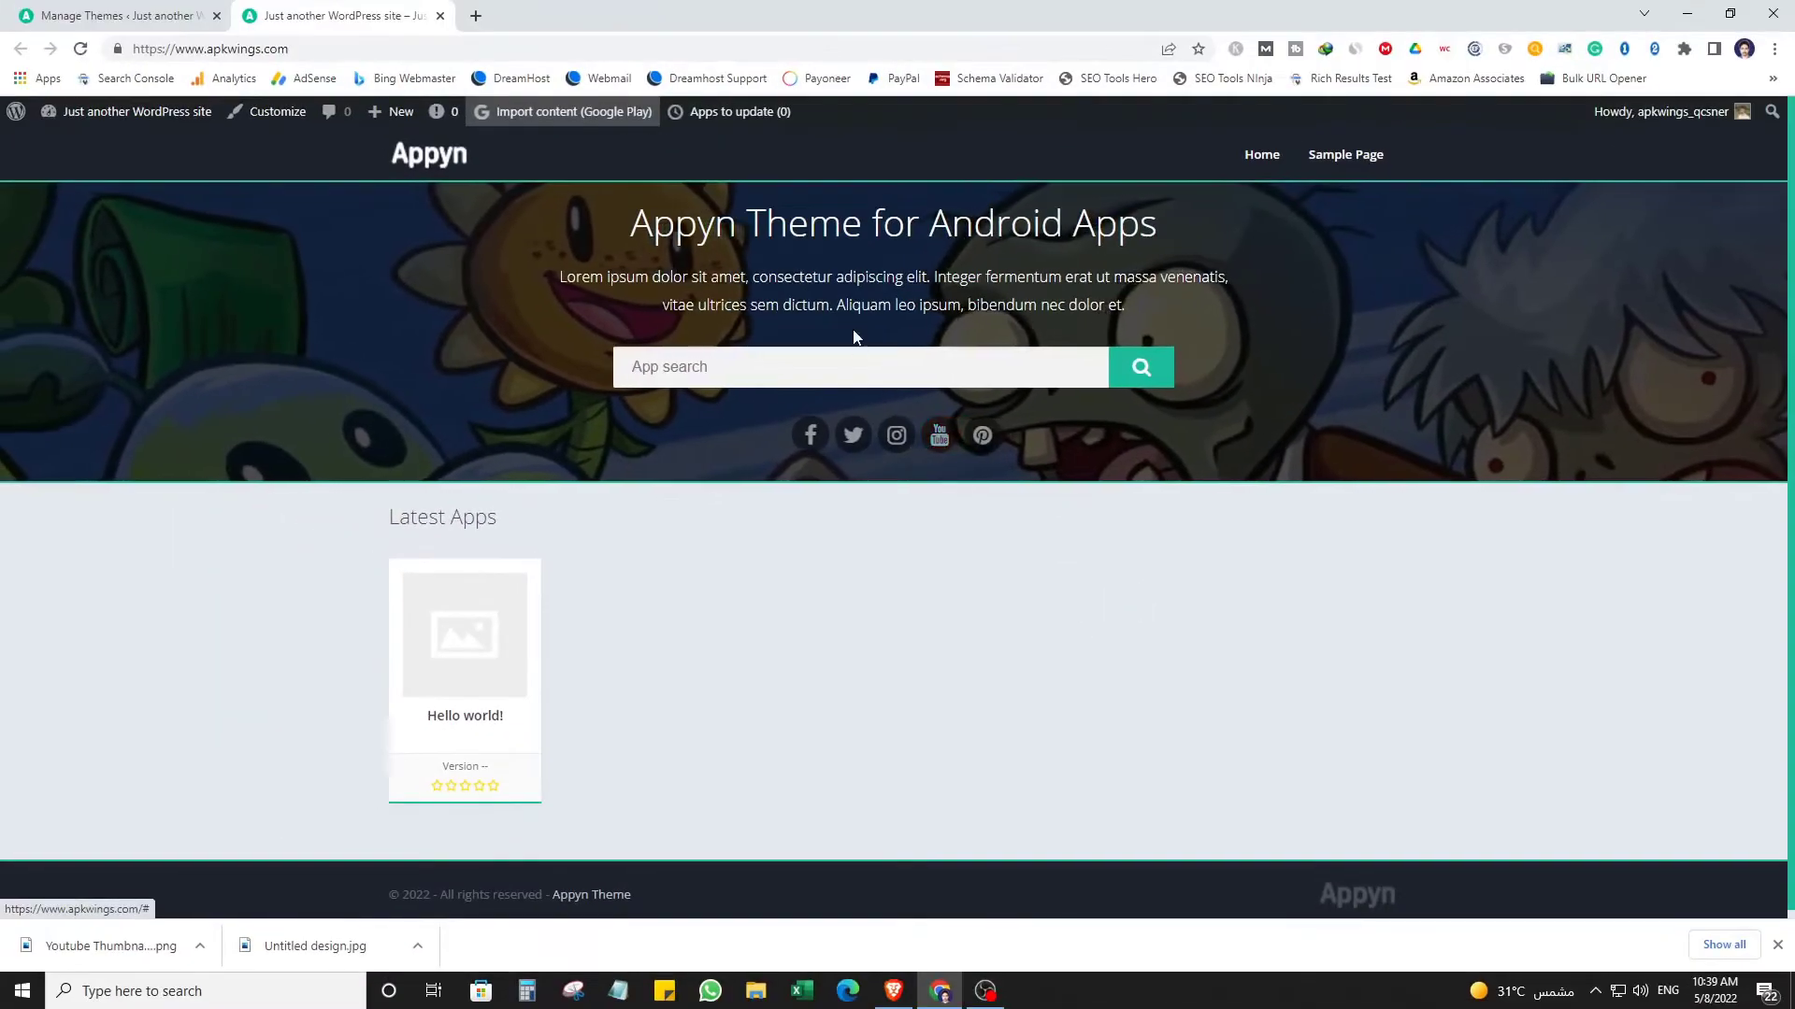
pyautogui.moveTo(835, 276); pyautogui.dragTo(1063, 305)
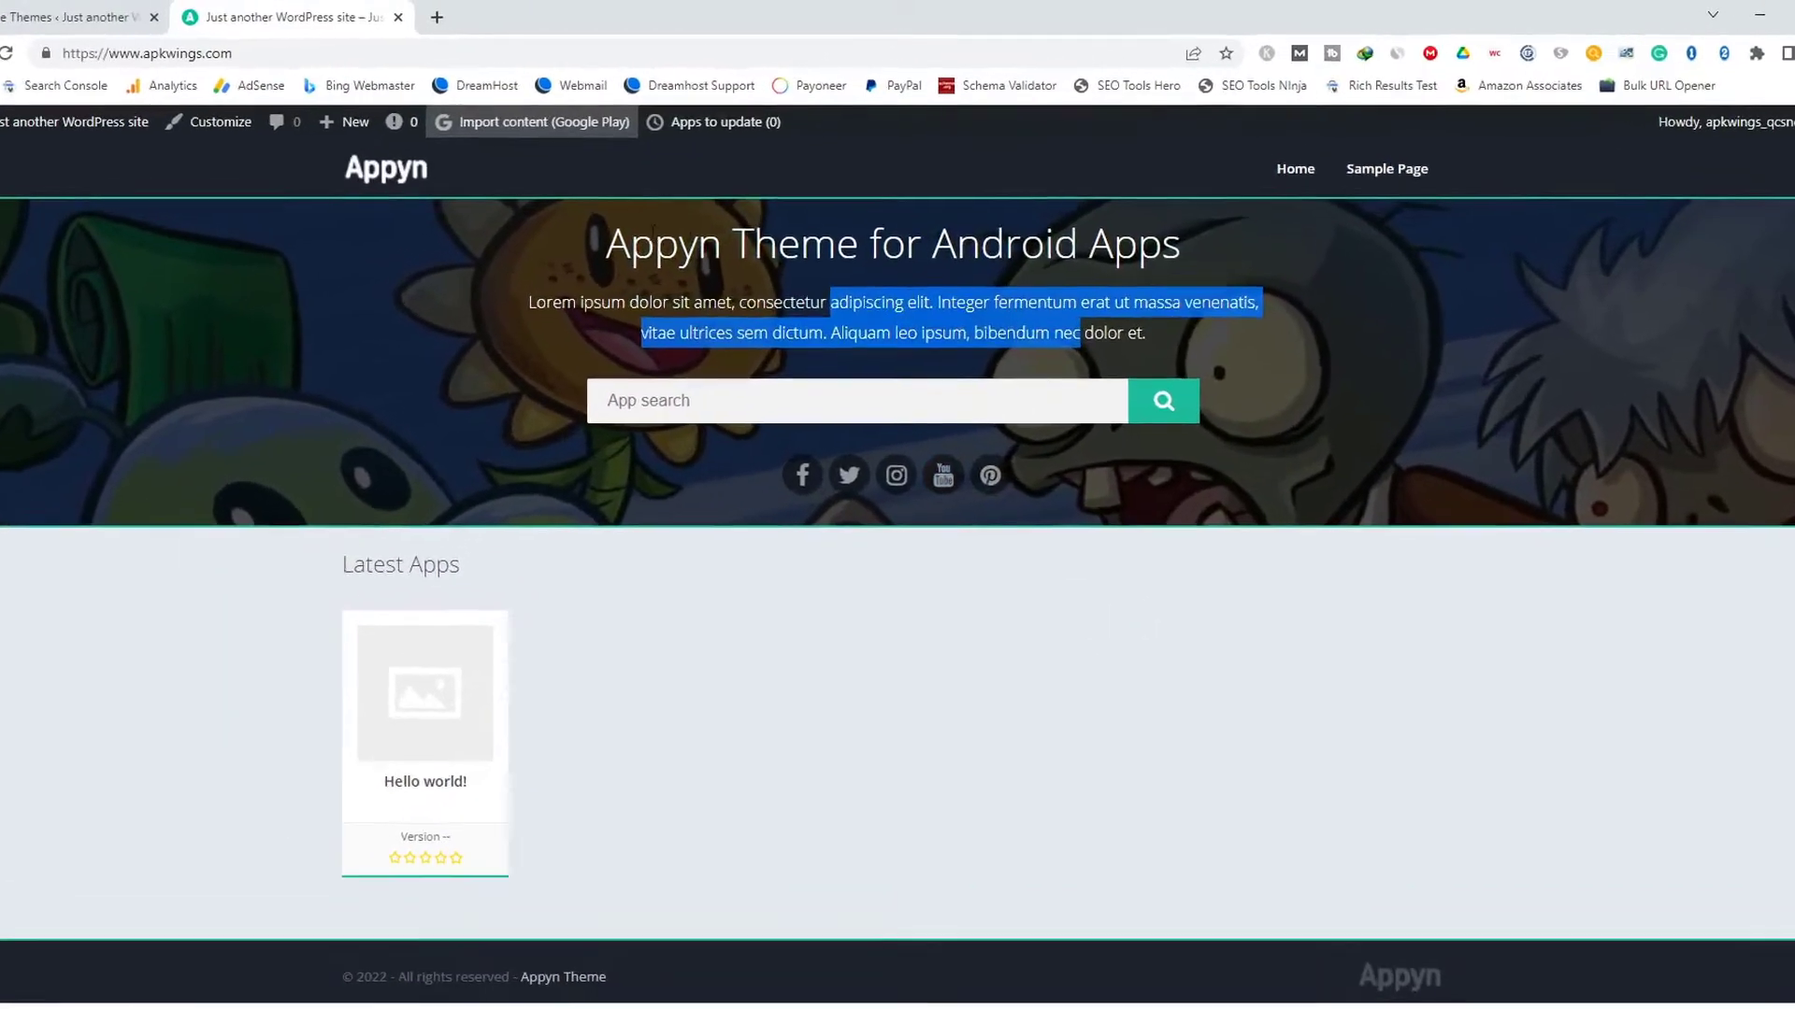
pyautogui.moveTo(628, 226); pyautogui.dragTo(1139, 227)
pyautogui.moveTo(1264, 341); pyautogui.dragTo(1294, 341)
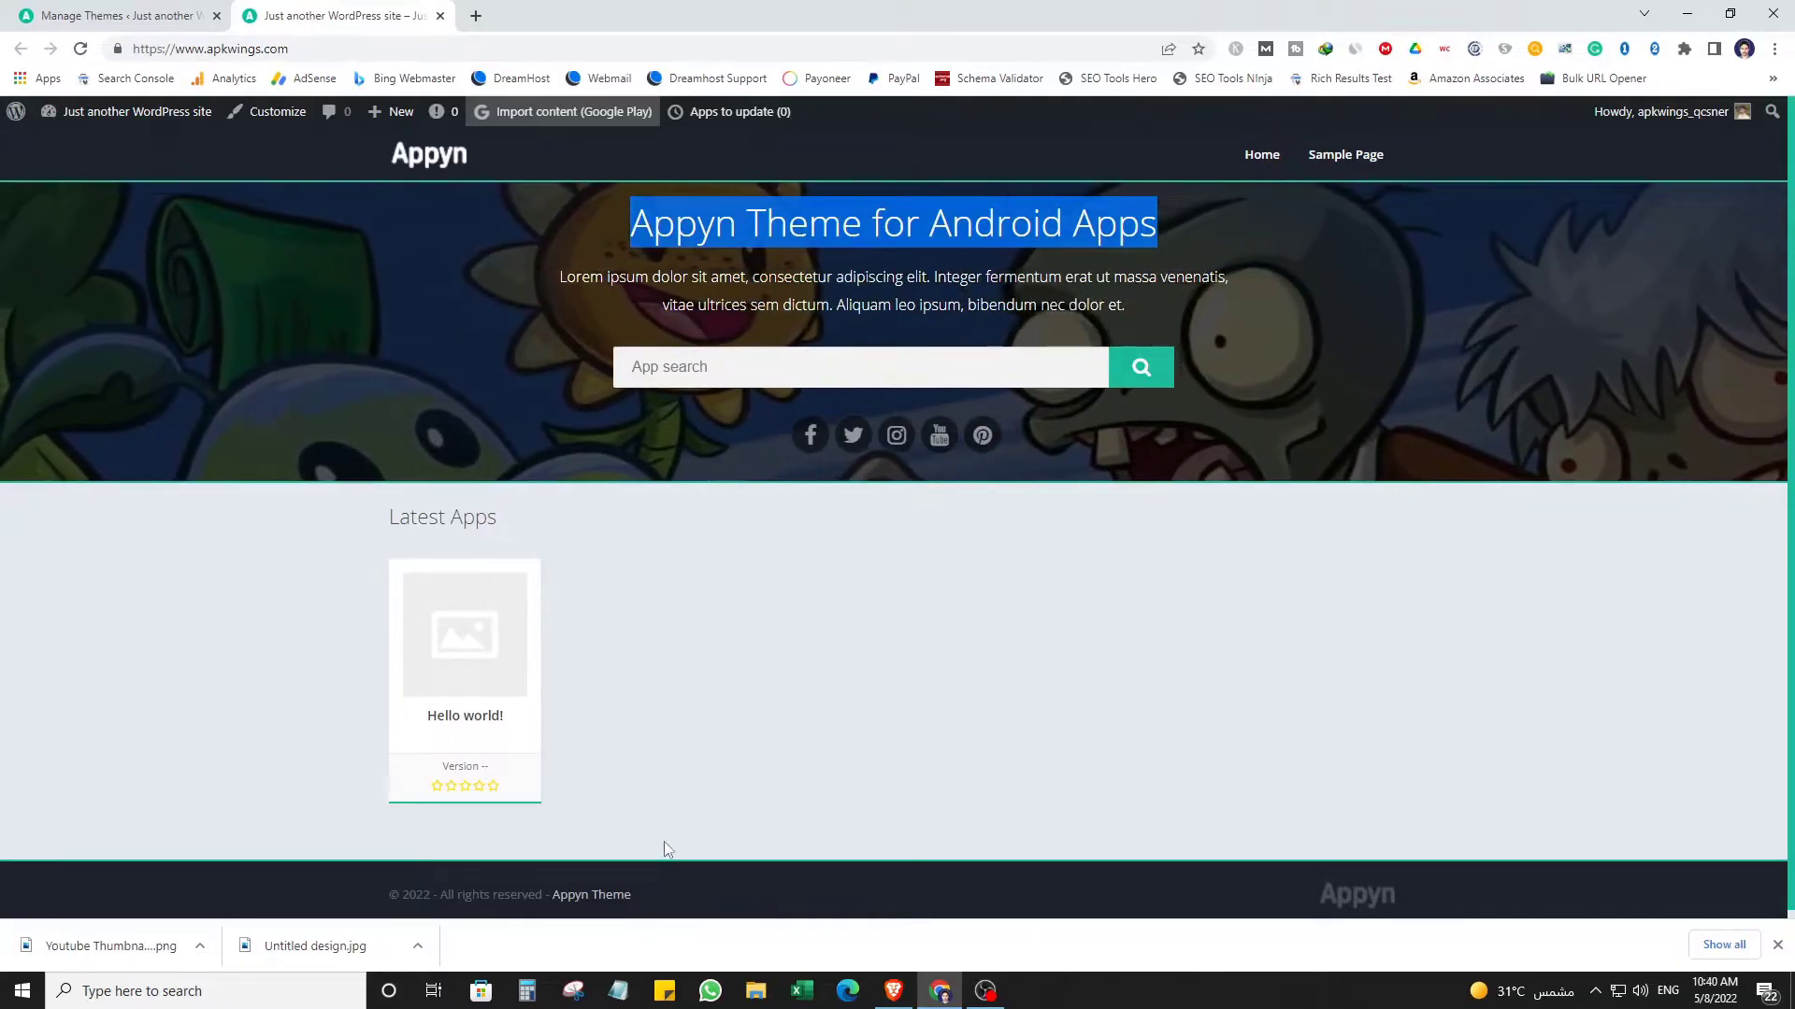
pyautogui.click(707, 799)
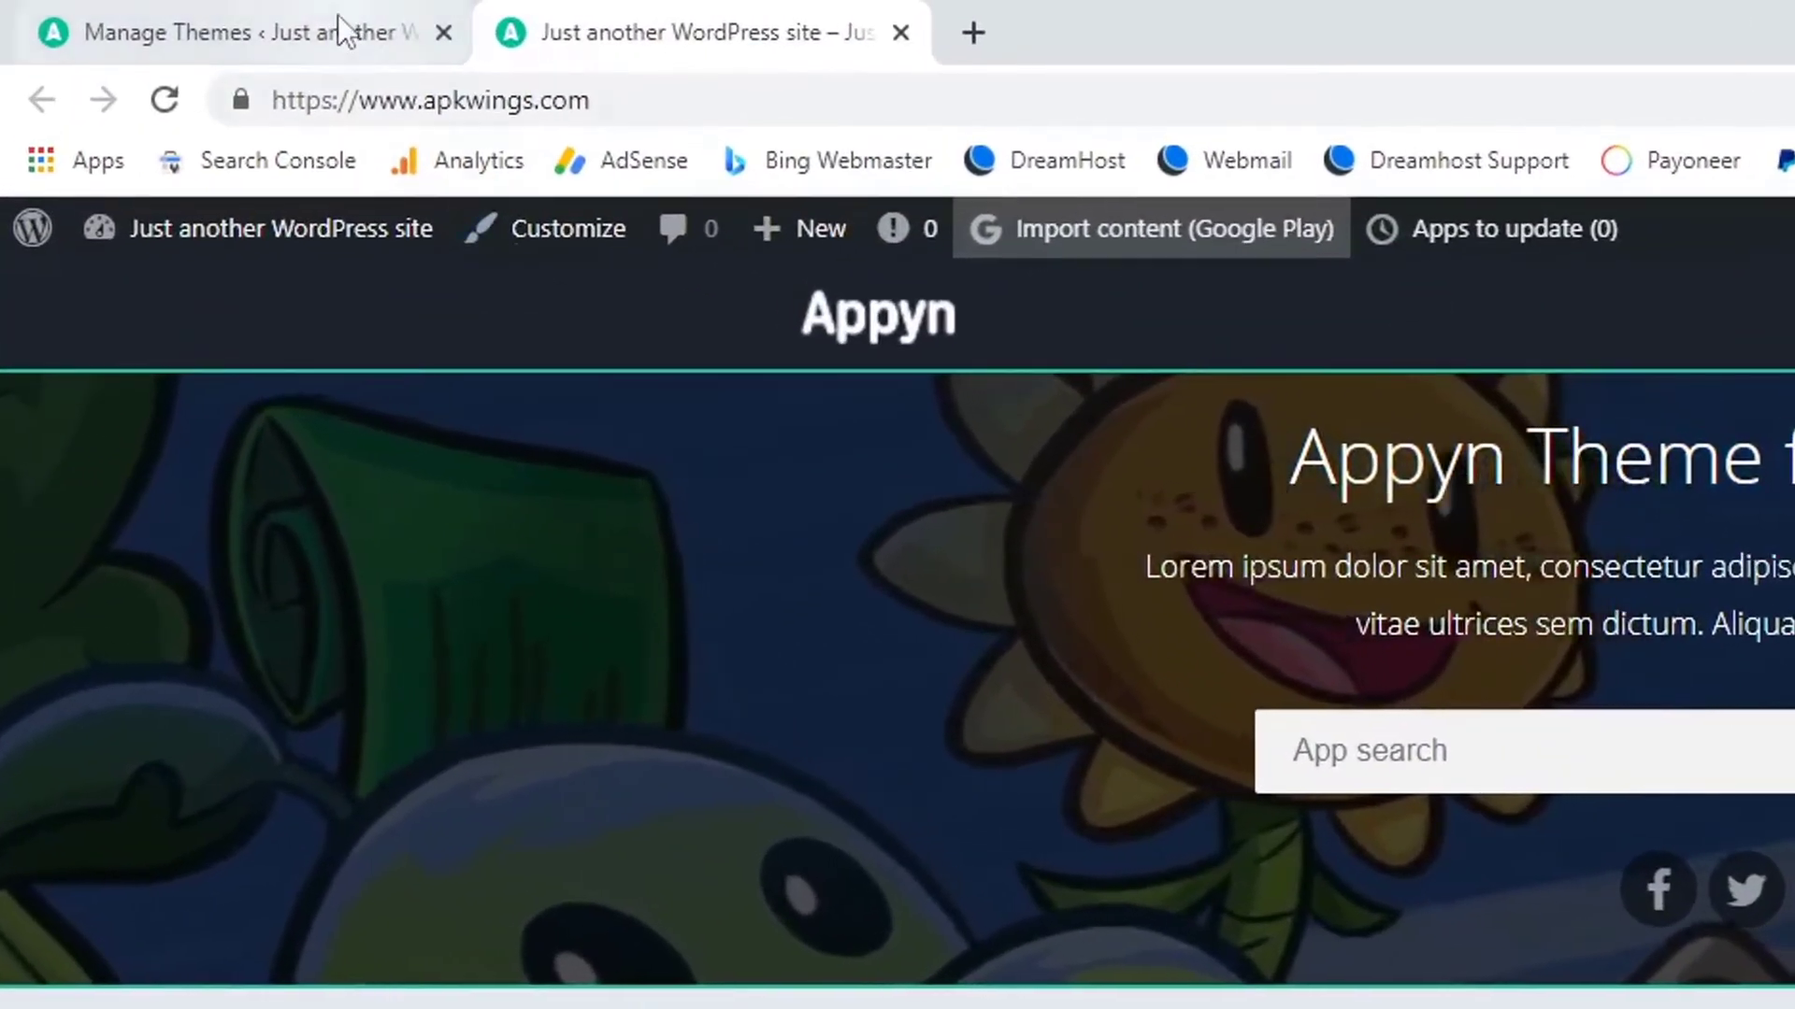
pyautogui.click(298, 17)
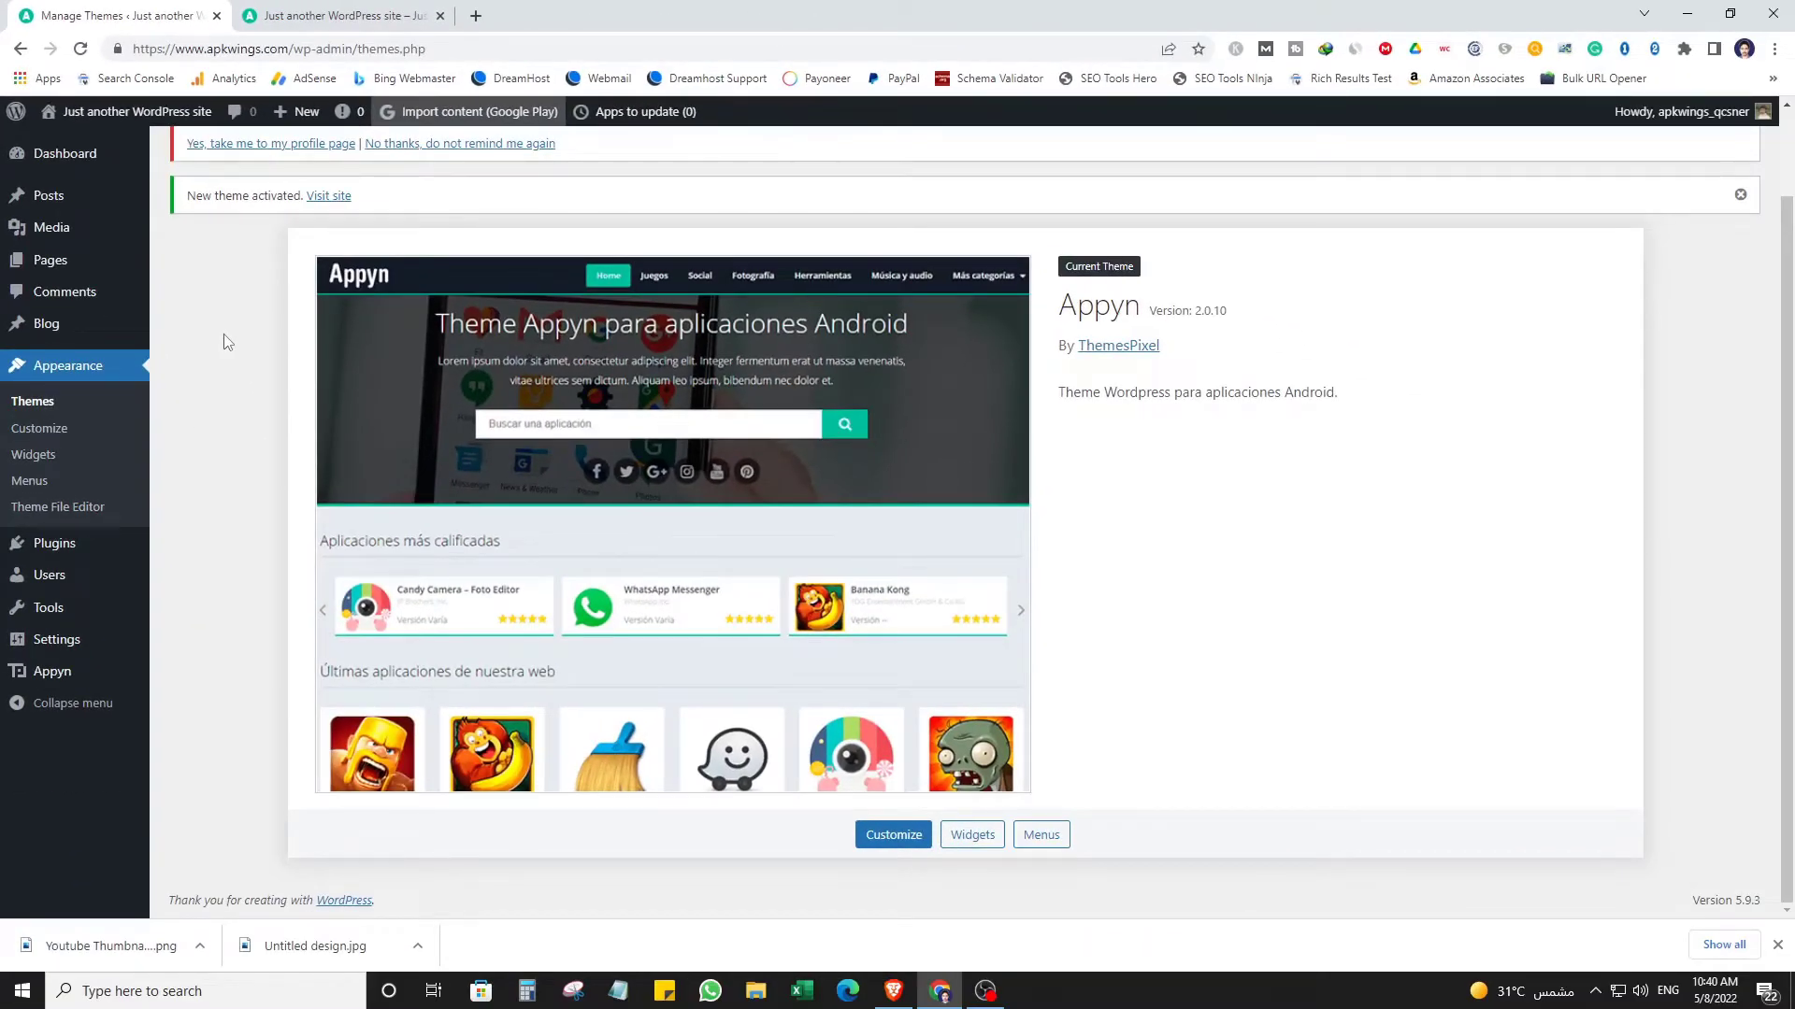
# Scroll the Themes page and bring up the Pages menu in the admin sidebar.
pyautogui.scroll(2, 433, 607)
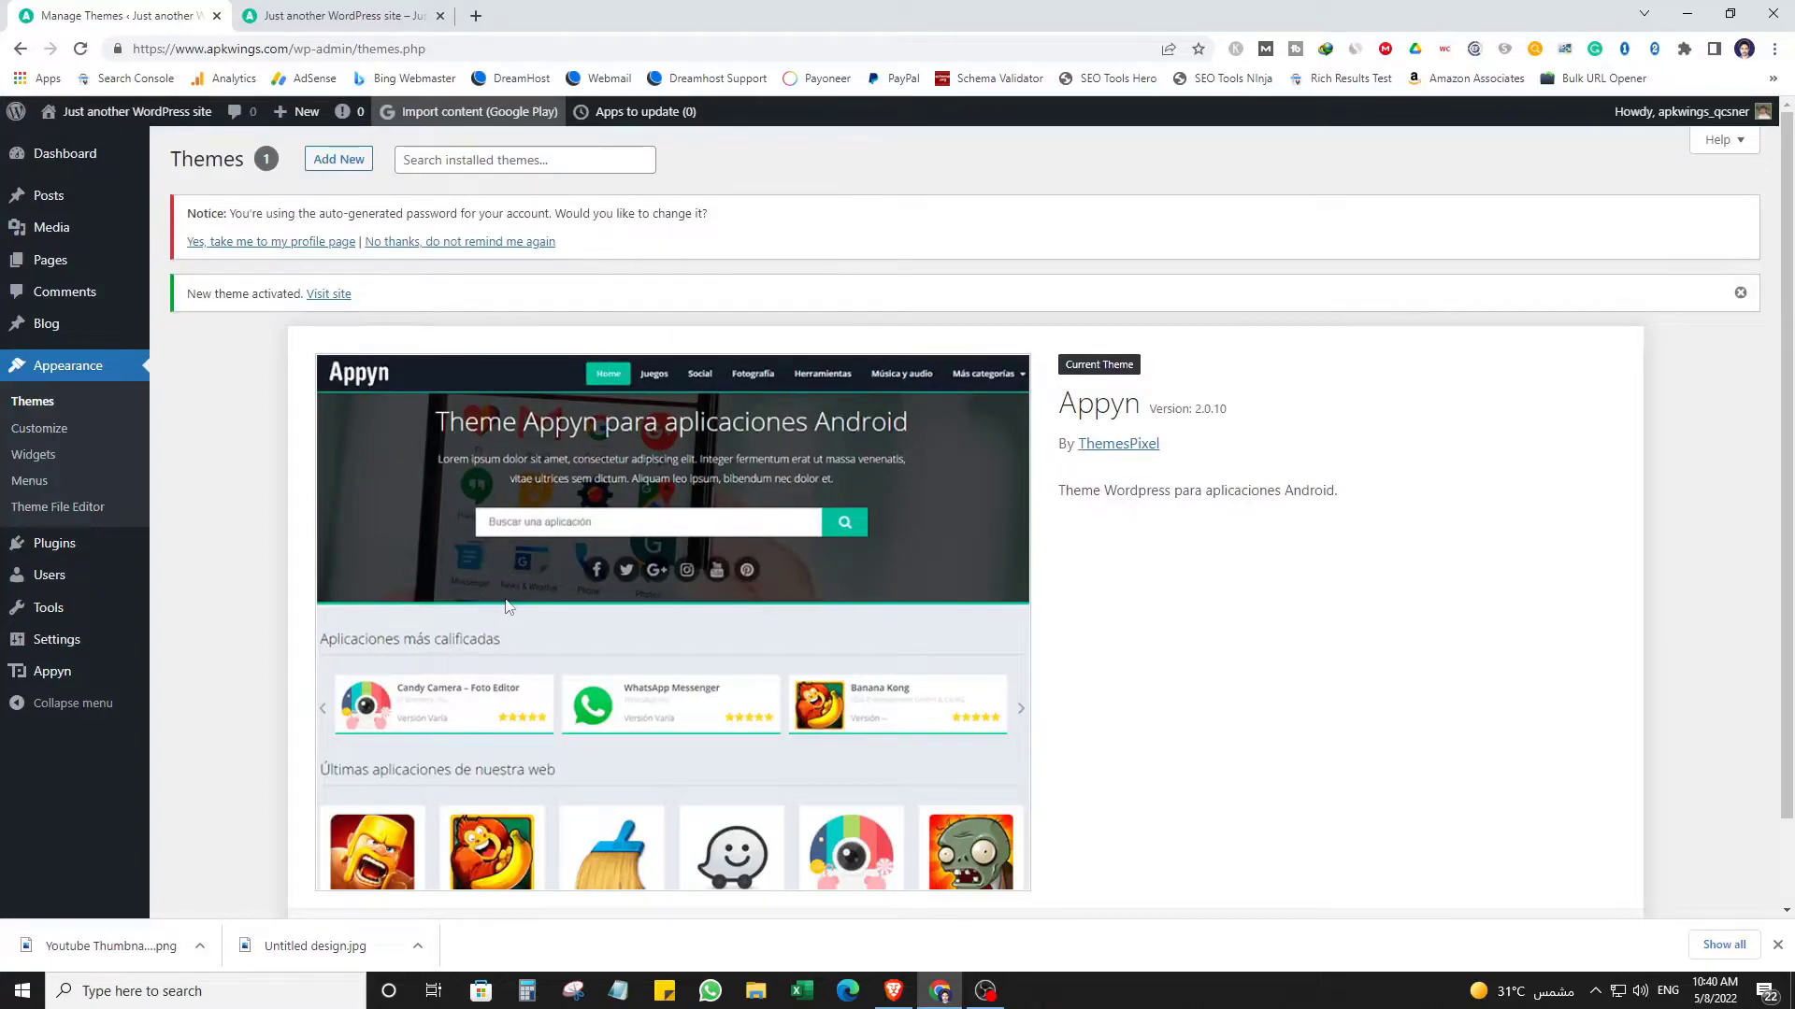
pyautogui.scroll(-2, 599, 596)
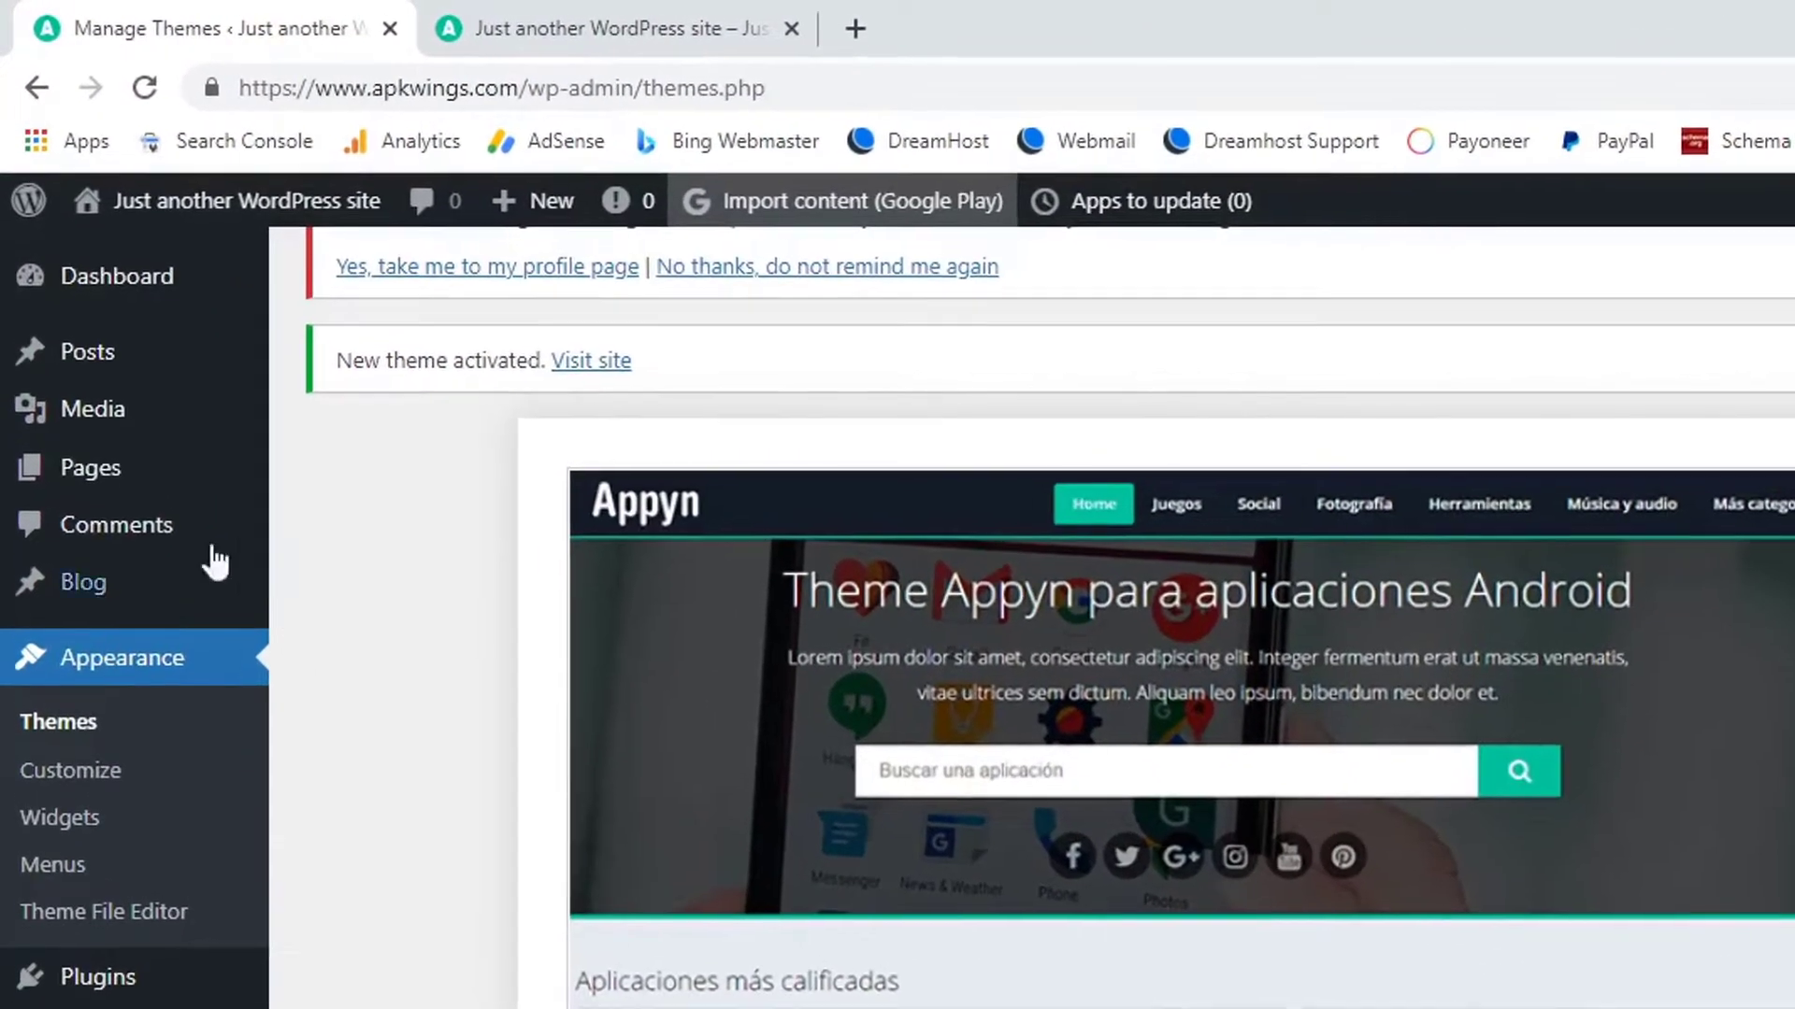
pyautogui.moveTo(54, 258)
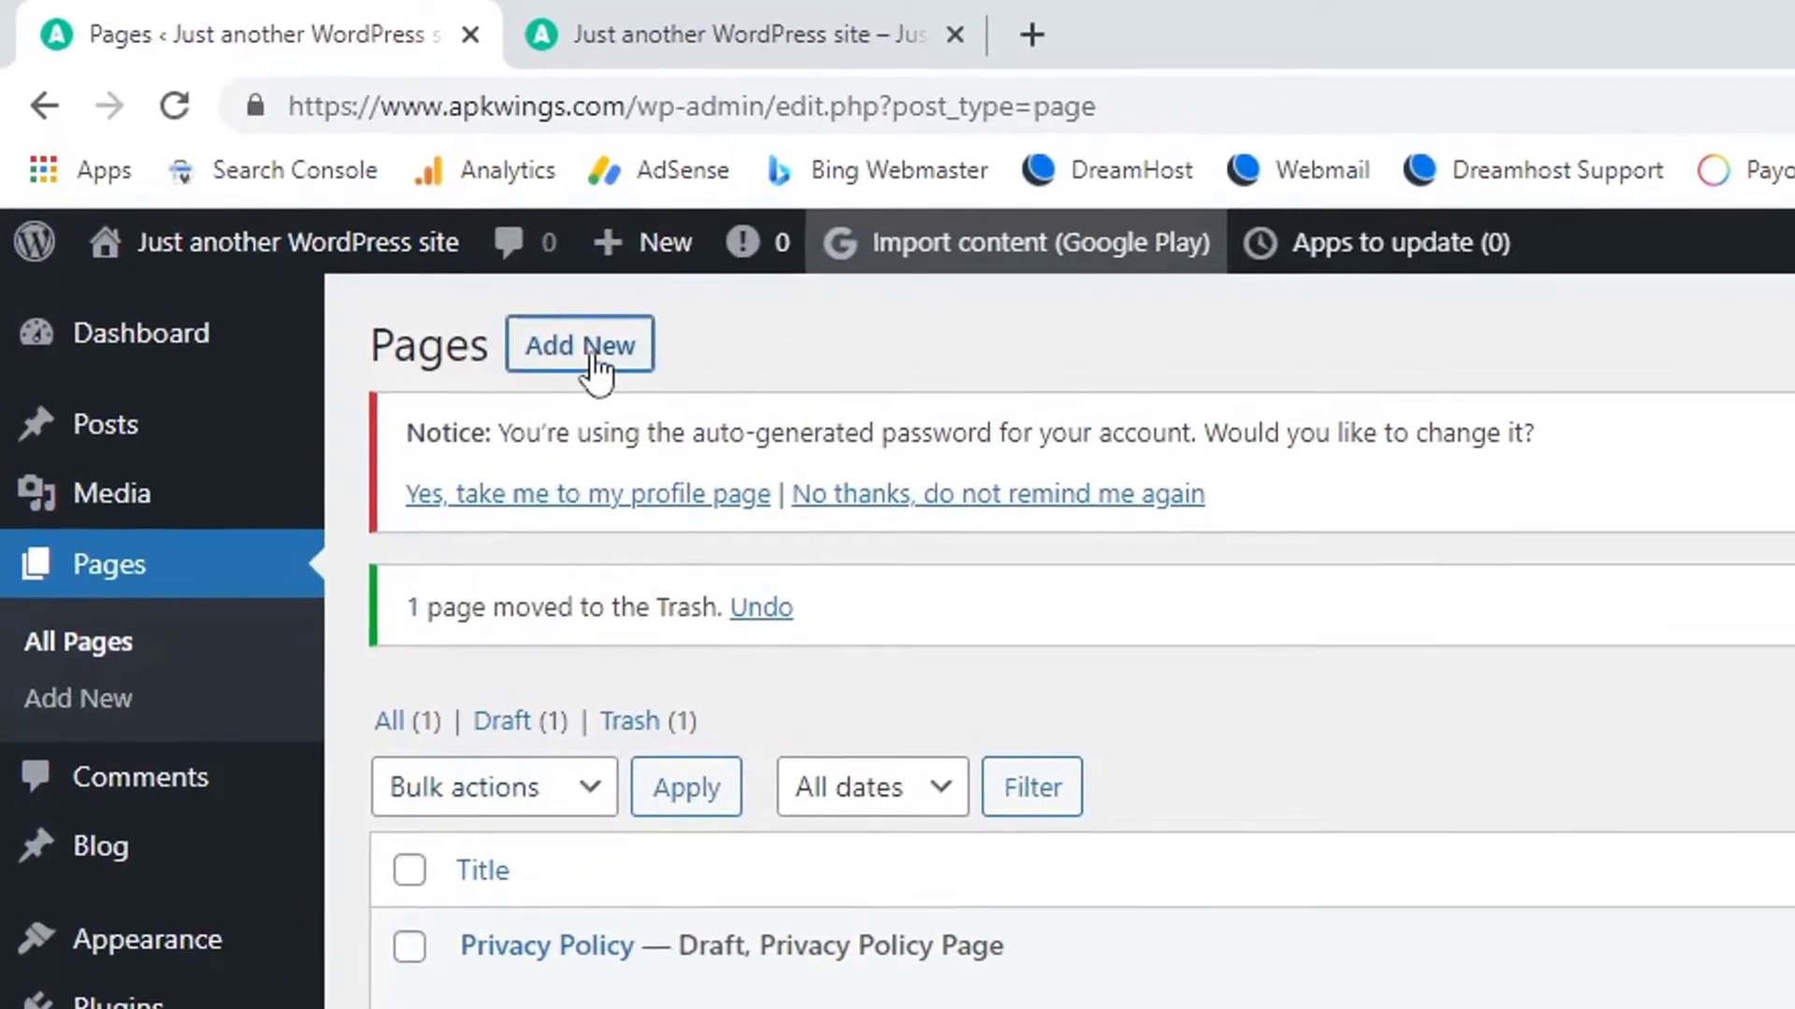
# Add a new page titled 'About', publish it, and go back to the Pages list.
pyautogui.click(595, 369)
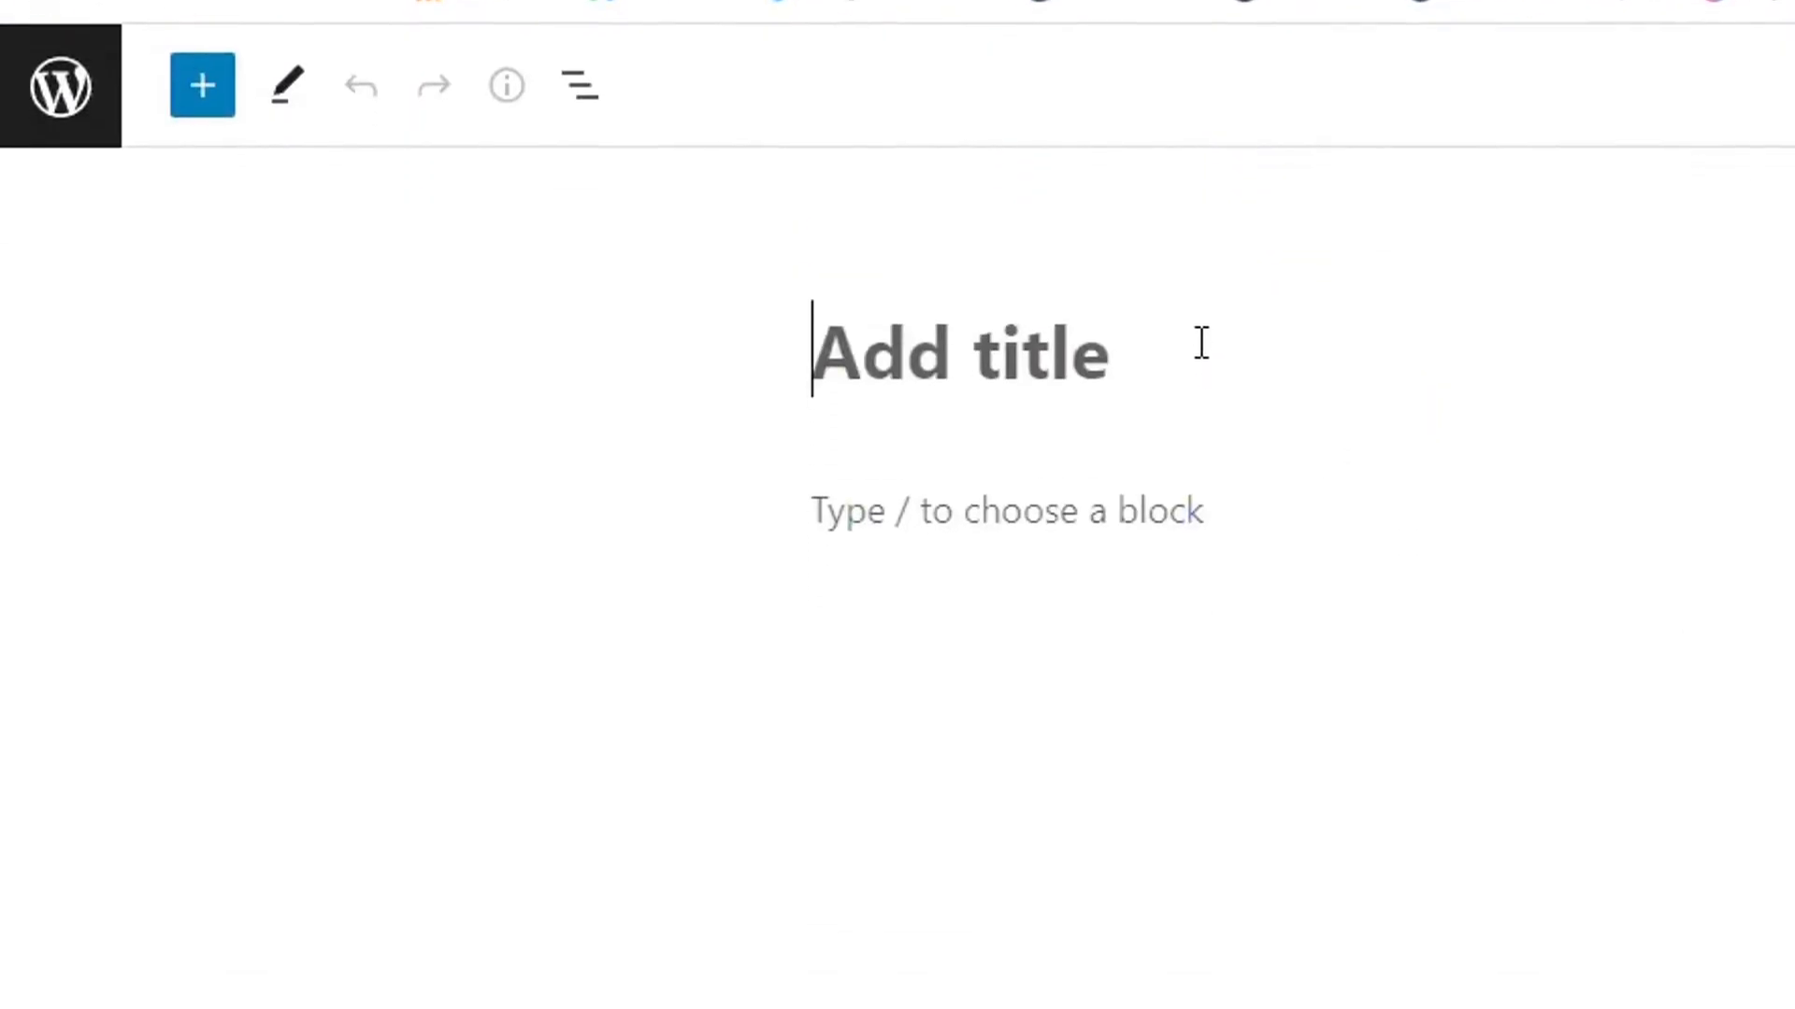
pyautogui.write('Aboiu')
pyautogui.press('BackSpace')
pyautogui.press('BackSpace')
pyautogui.press('BackSpace')
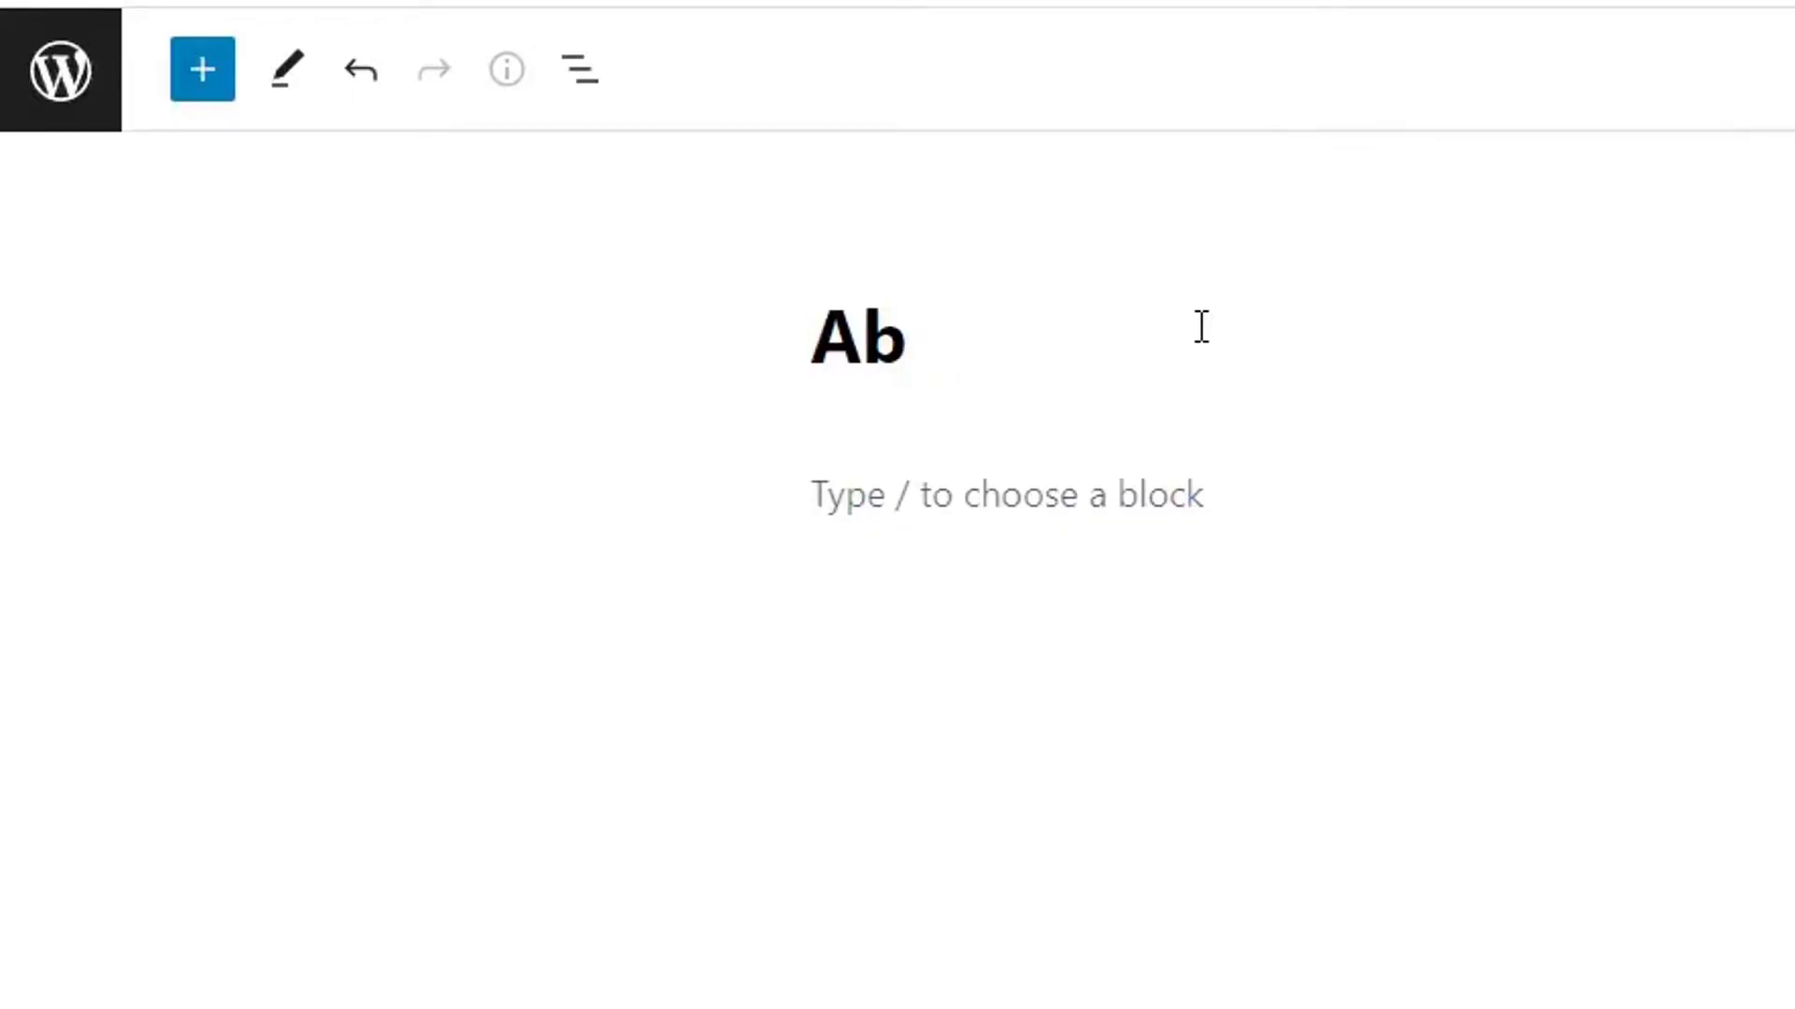
pyautogui.write('out')
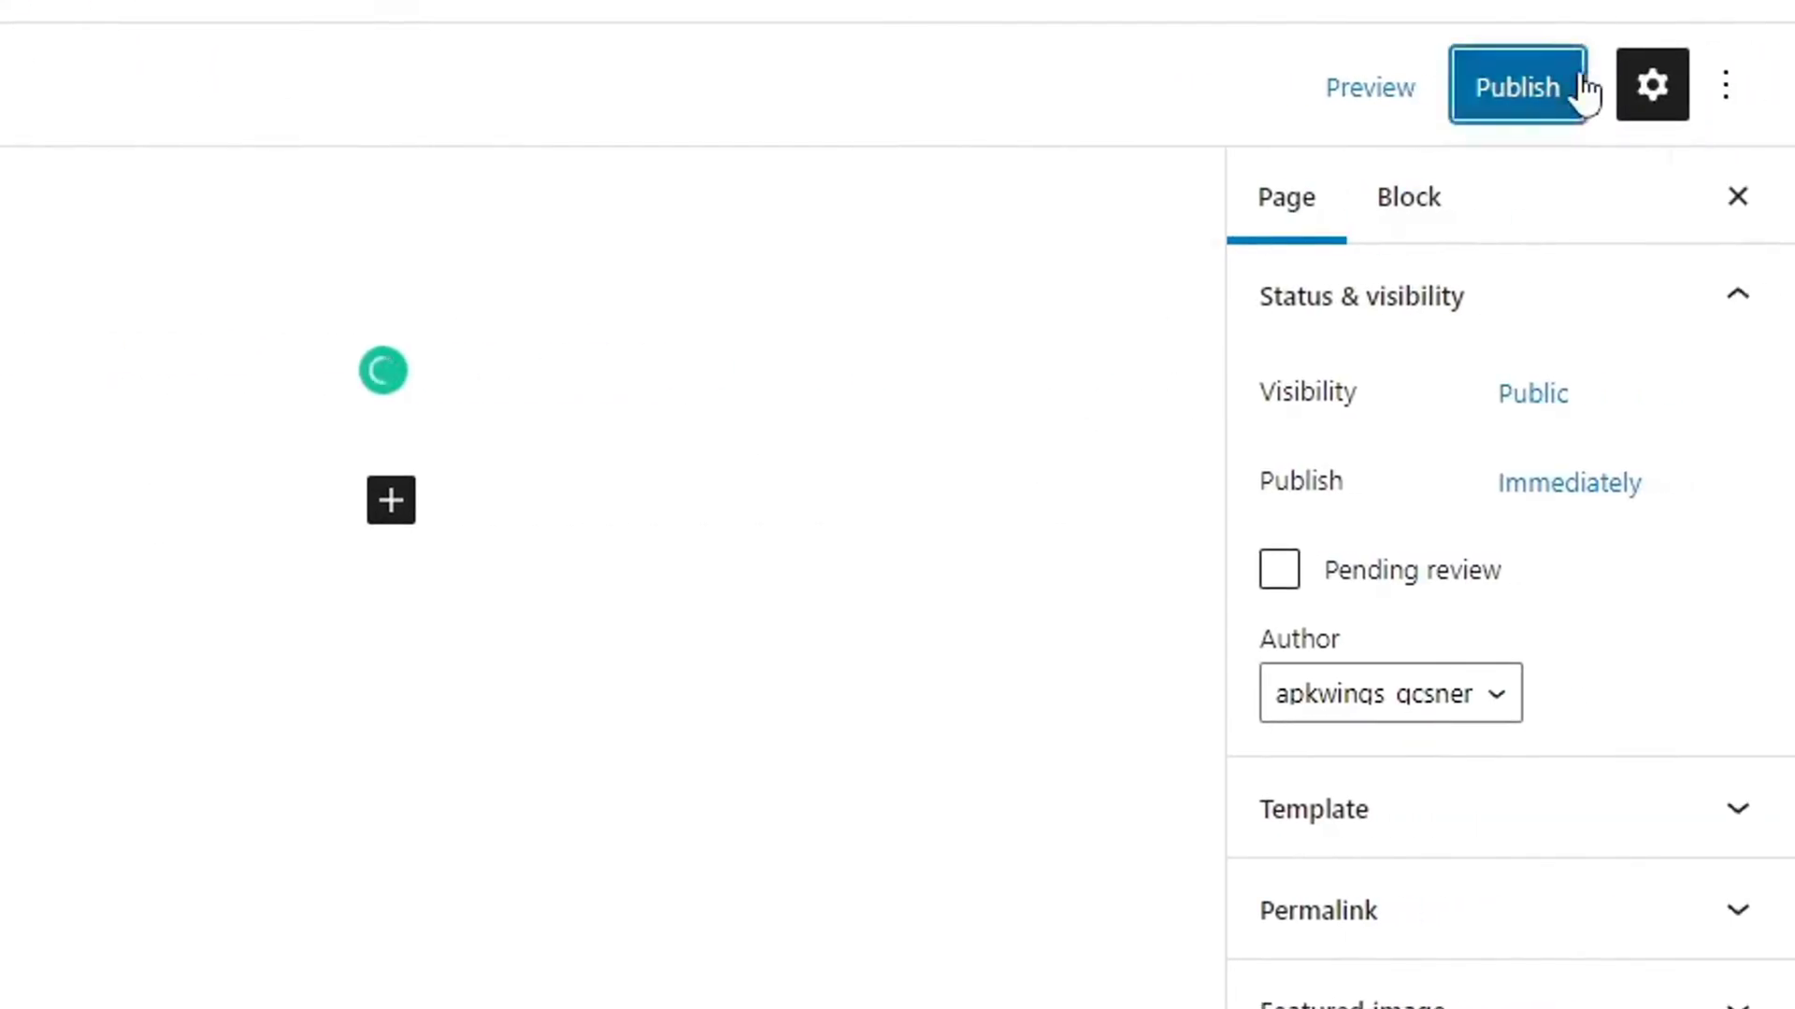
pyautogui.click(1551, 88)
pyautogui.click(1398, 82)
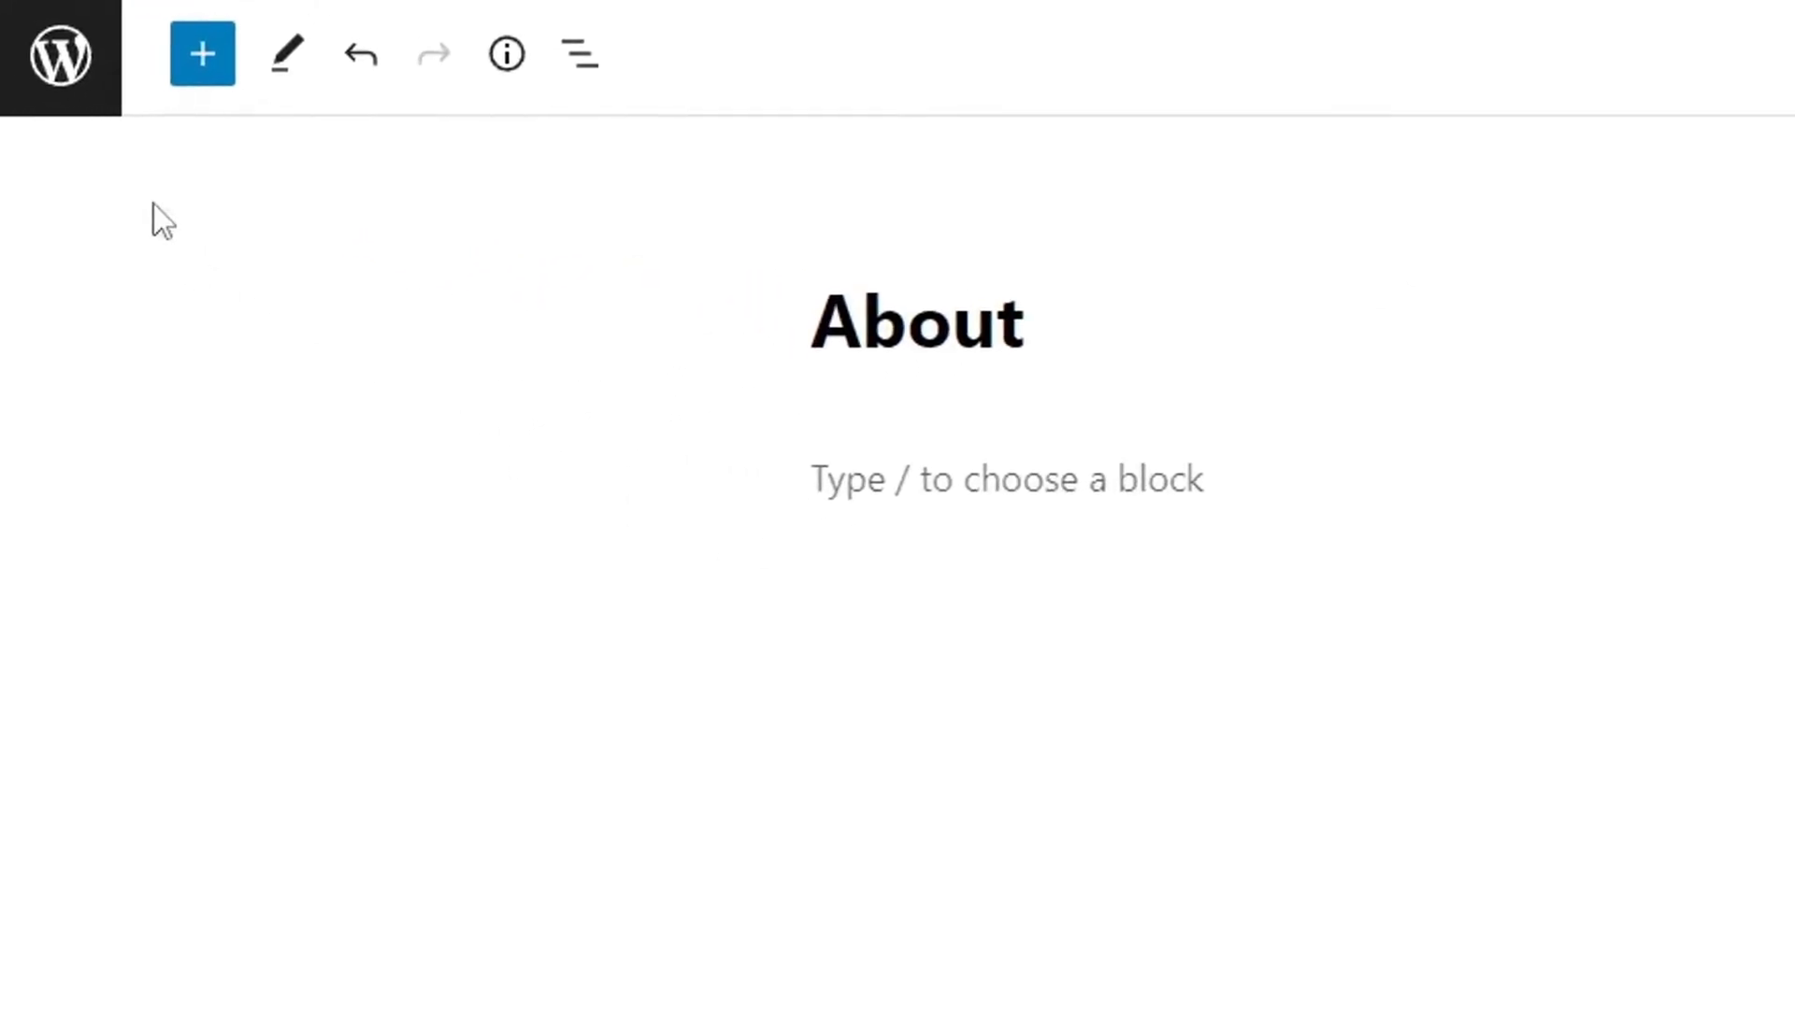
pyautogui.click(56, 67)
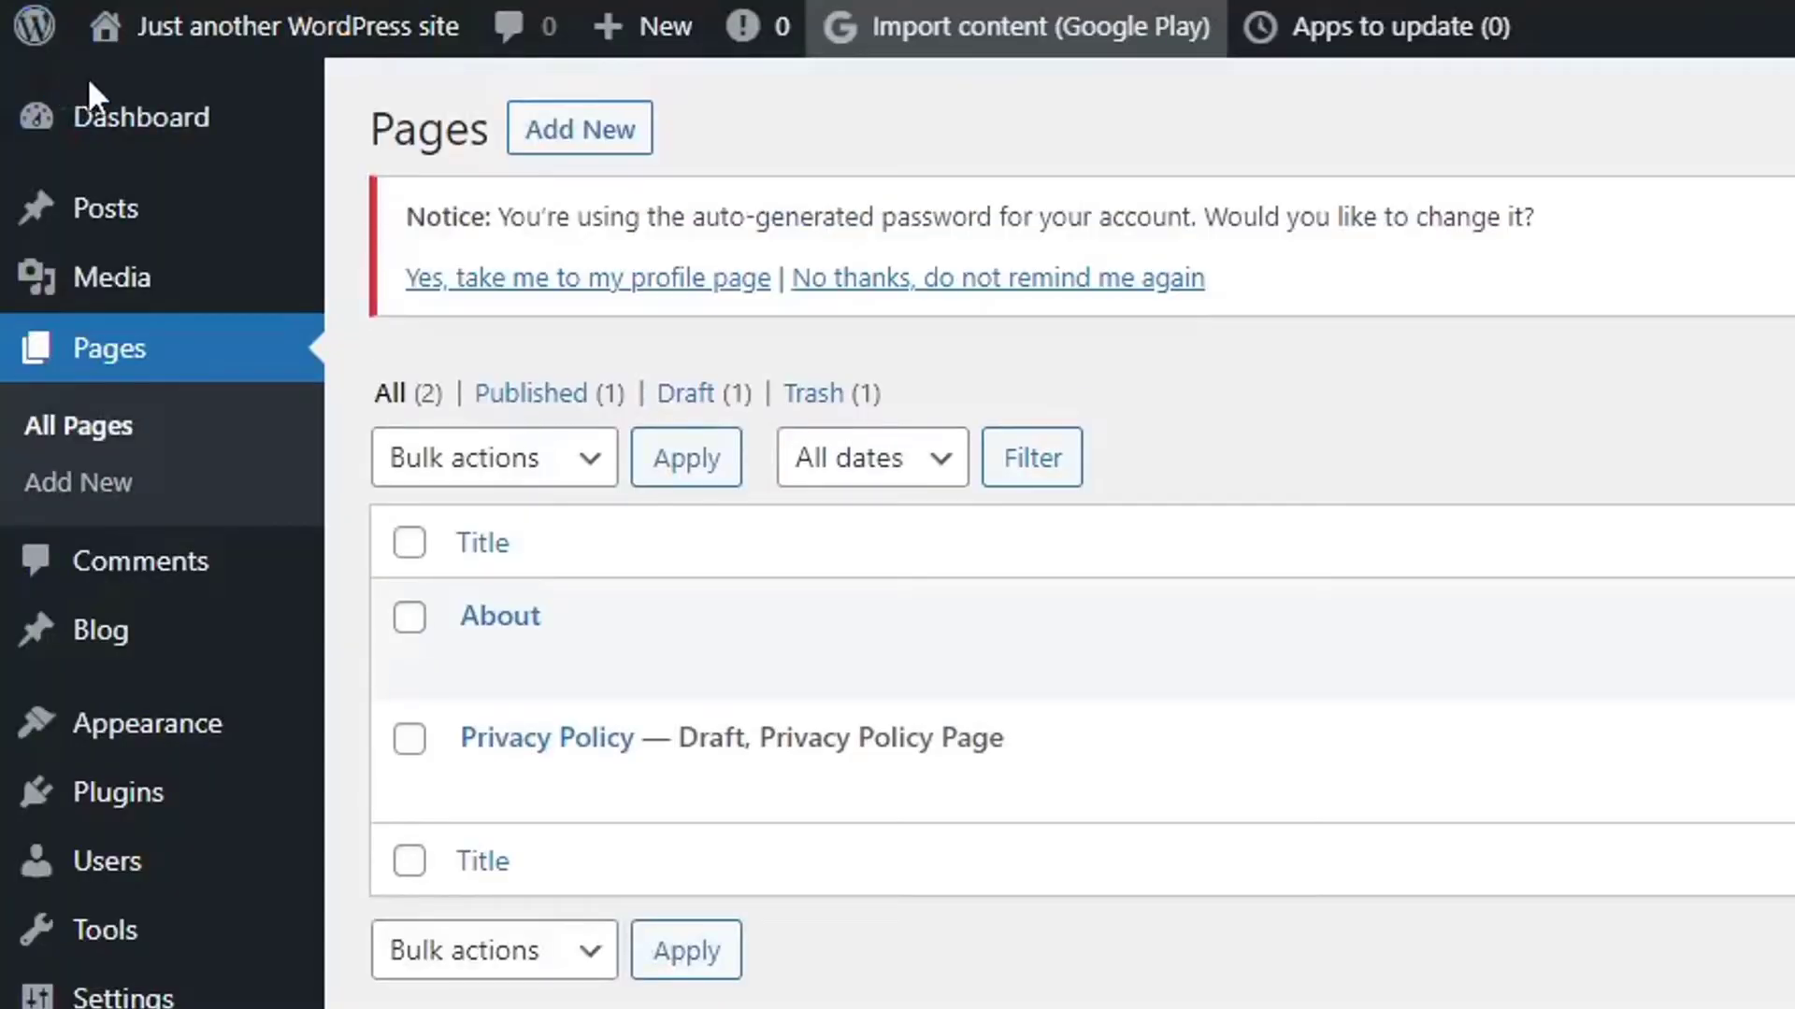
# Publish a new page titled 'Contact' and return to the Pages list.
pyautogui.click(512, 126)
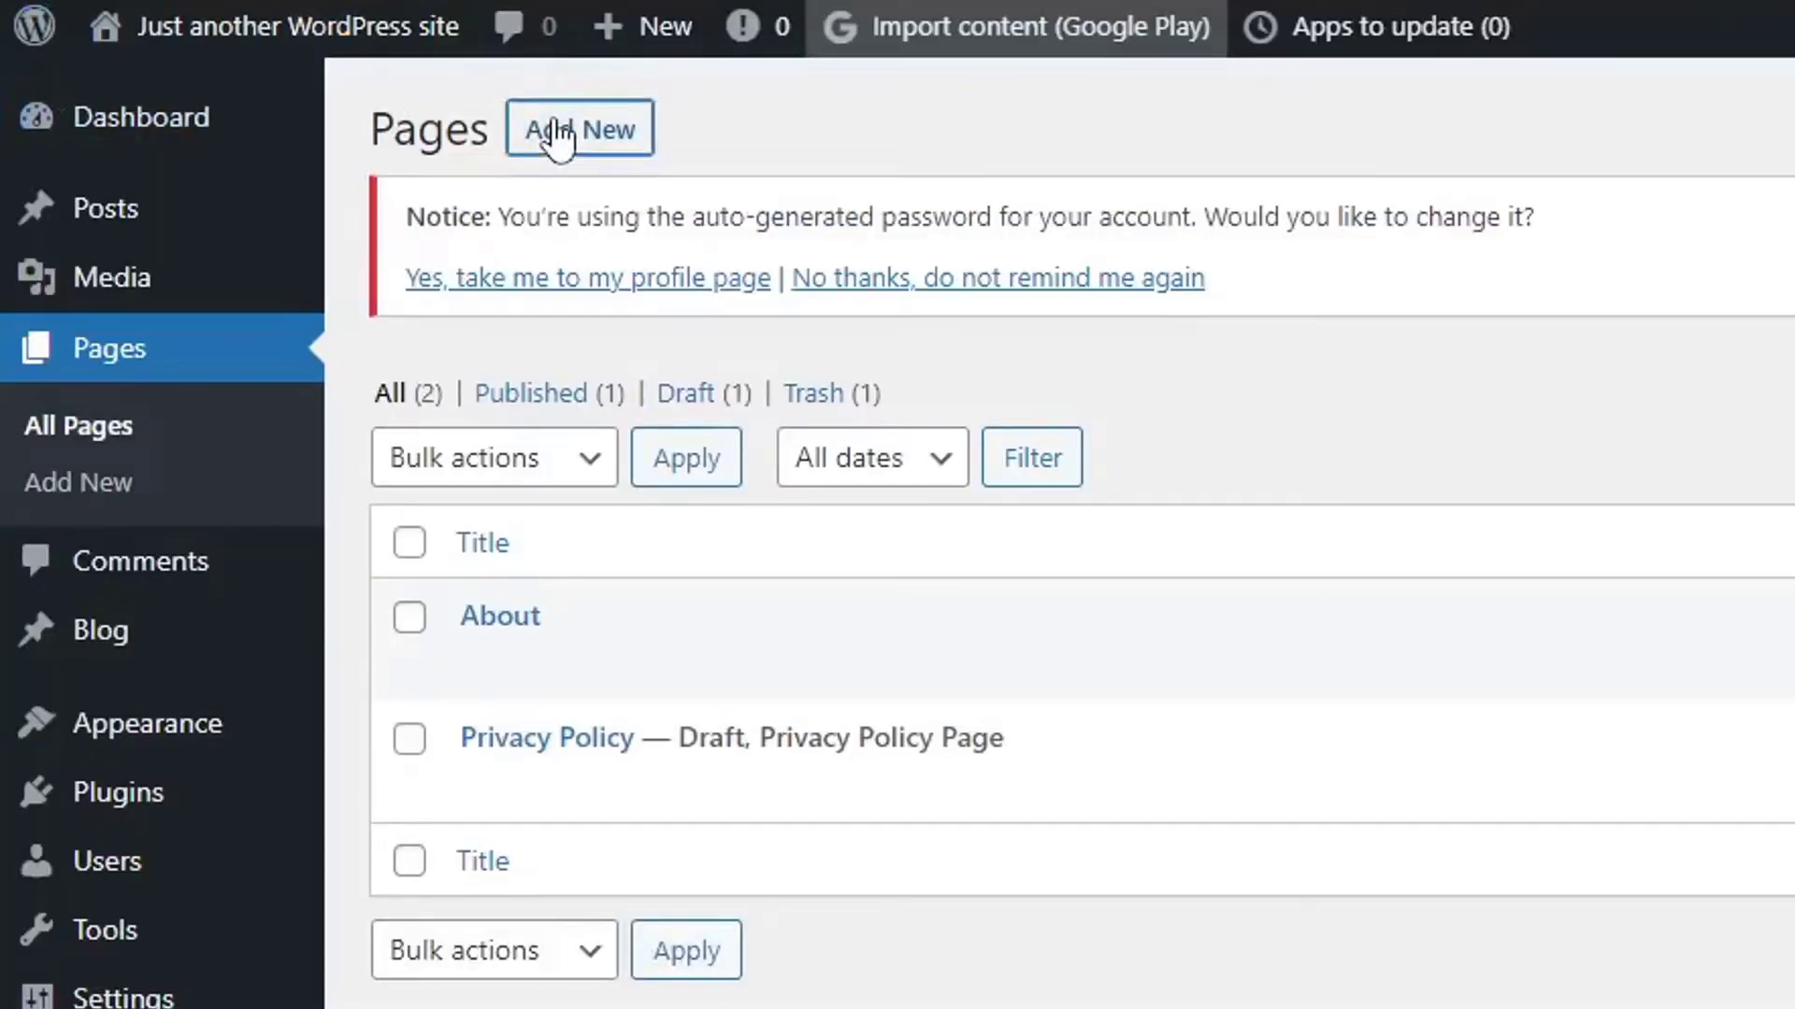
pyautogui.write('Conta')
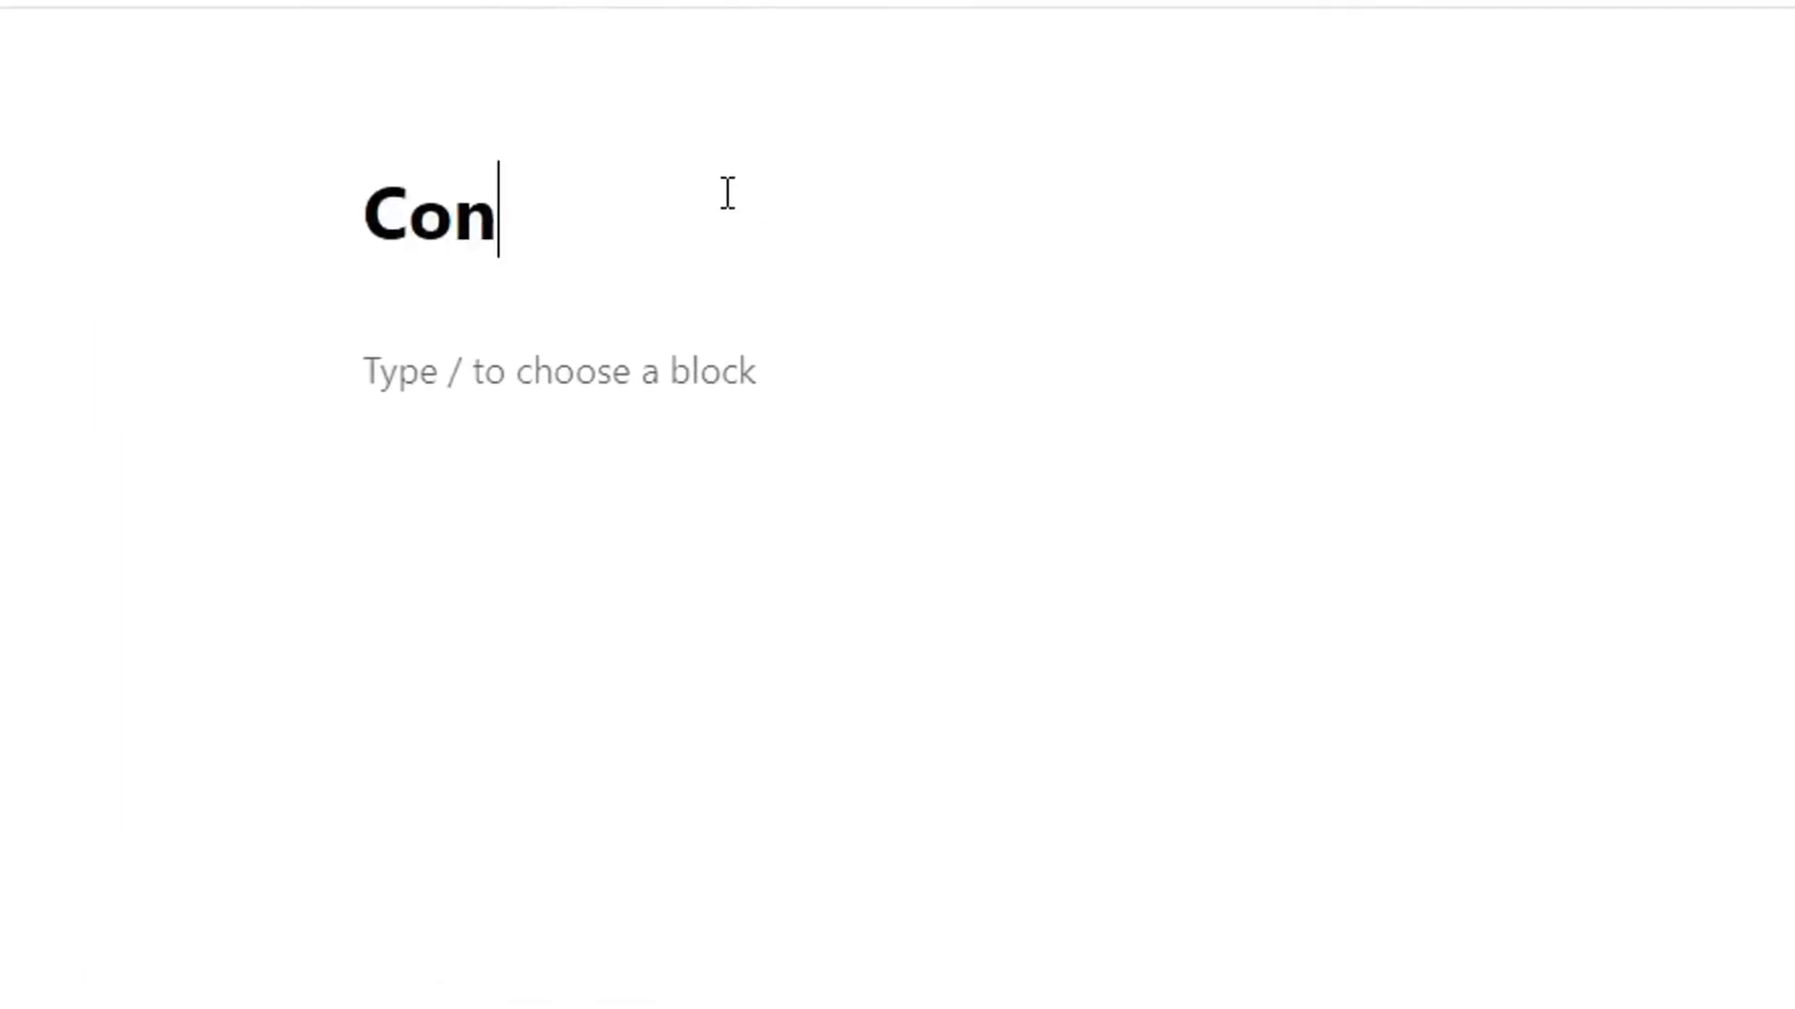
pyautogui.write('ct')
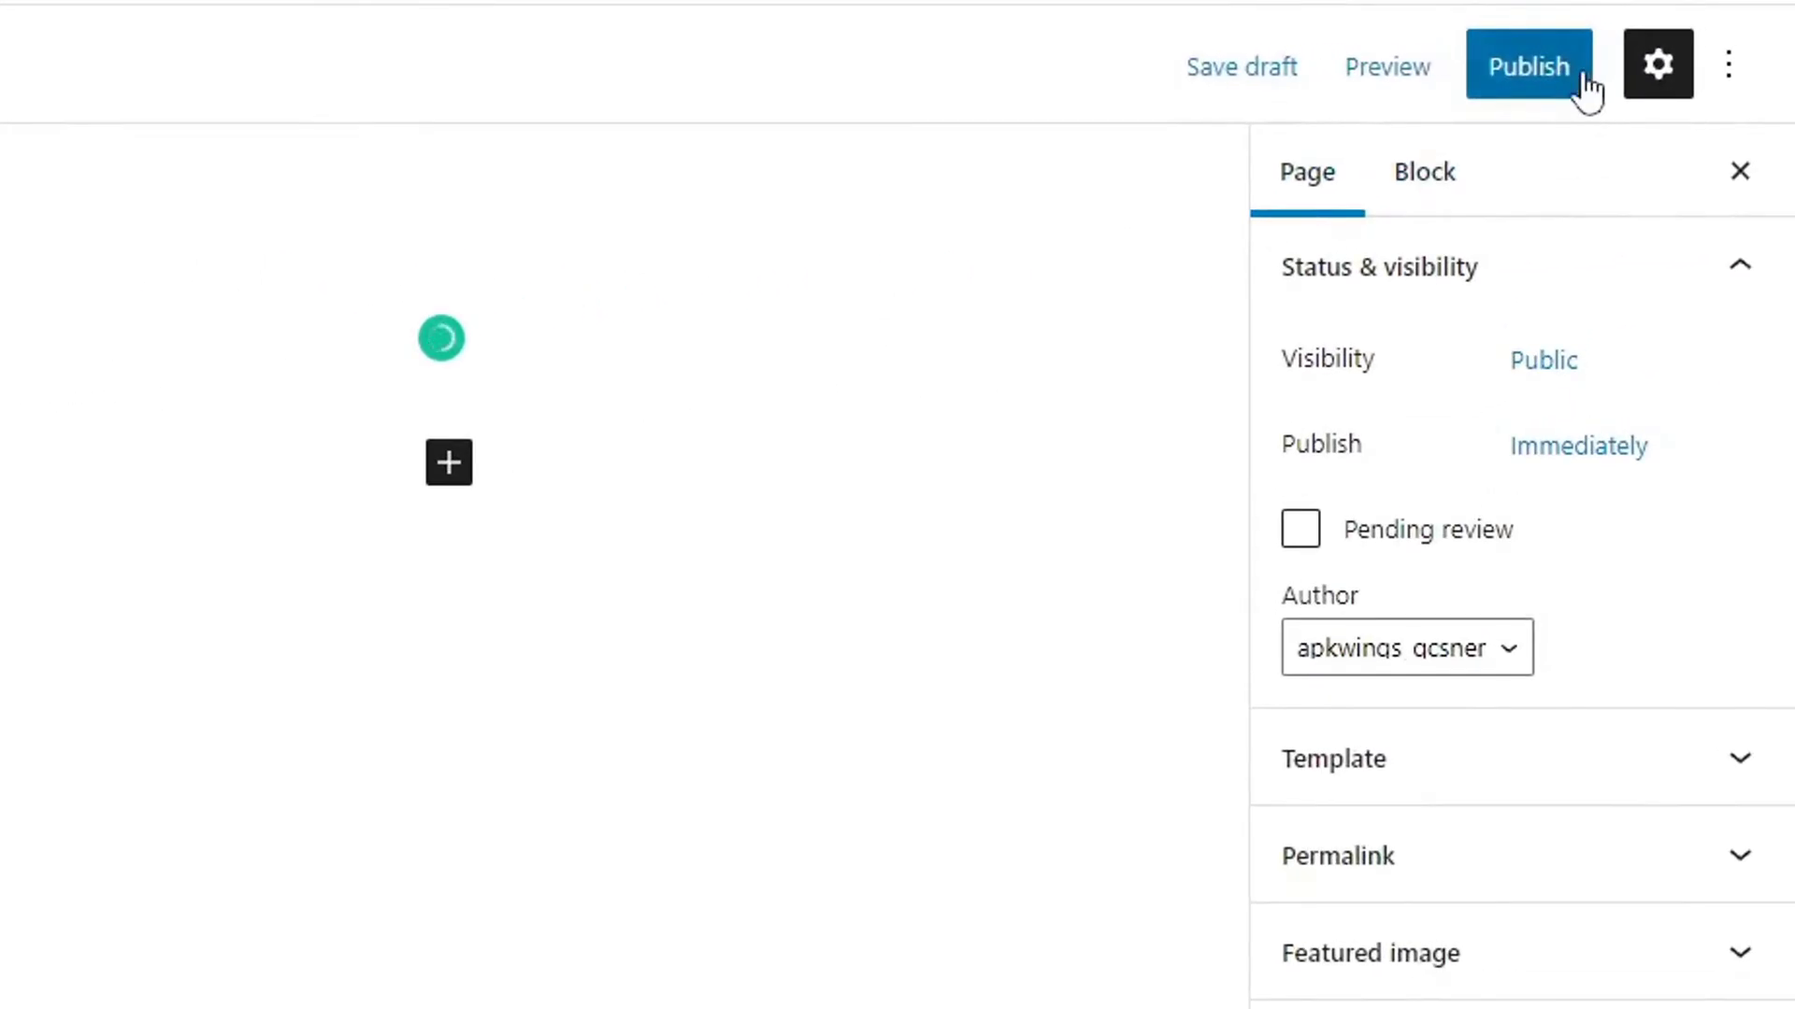
pyautogui.click(1579, 86)
pyautogui.click(1416, 73)
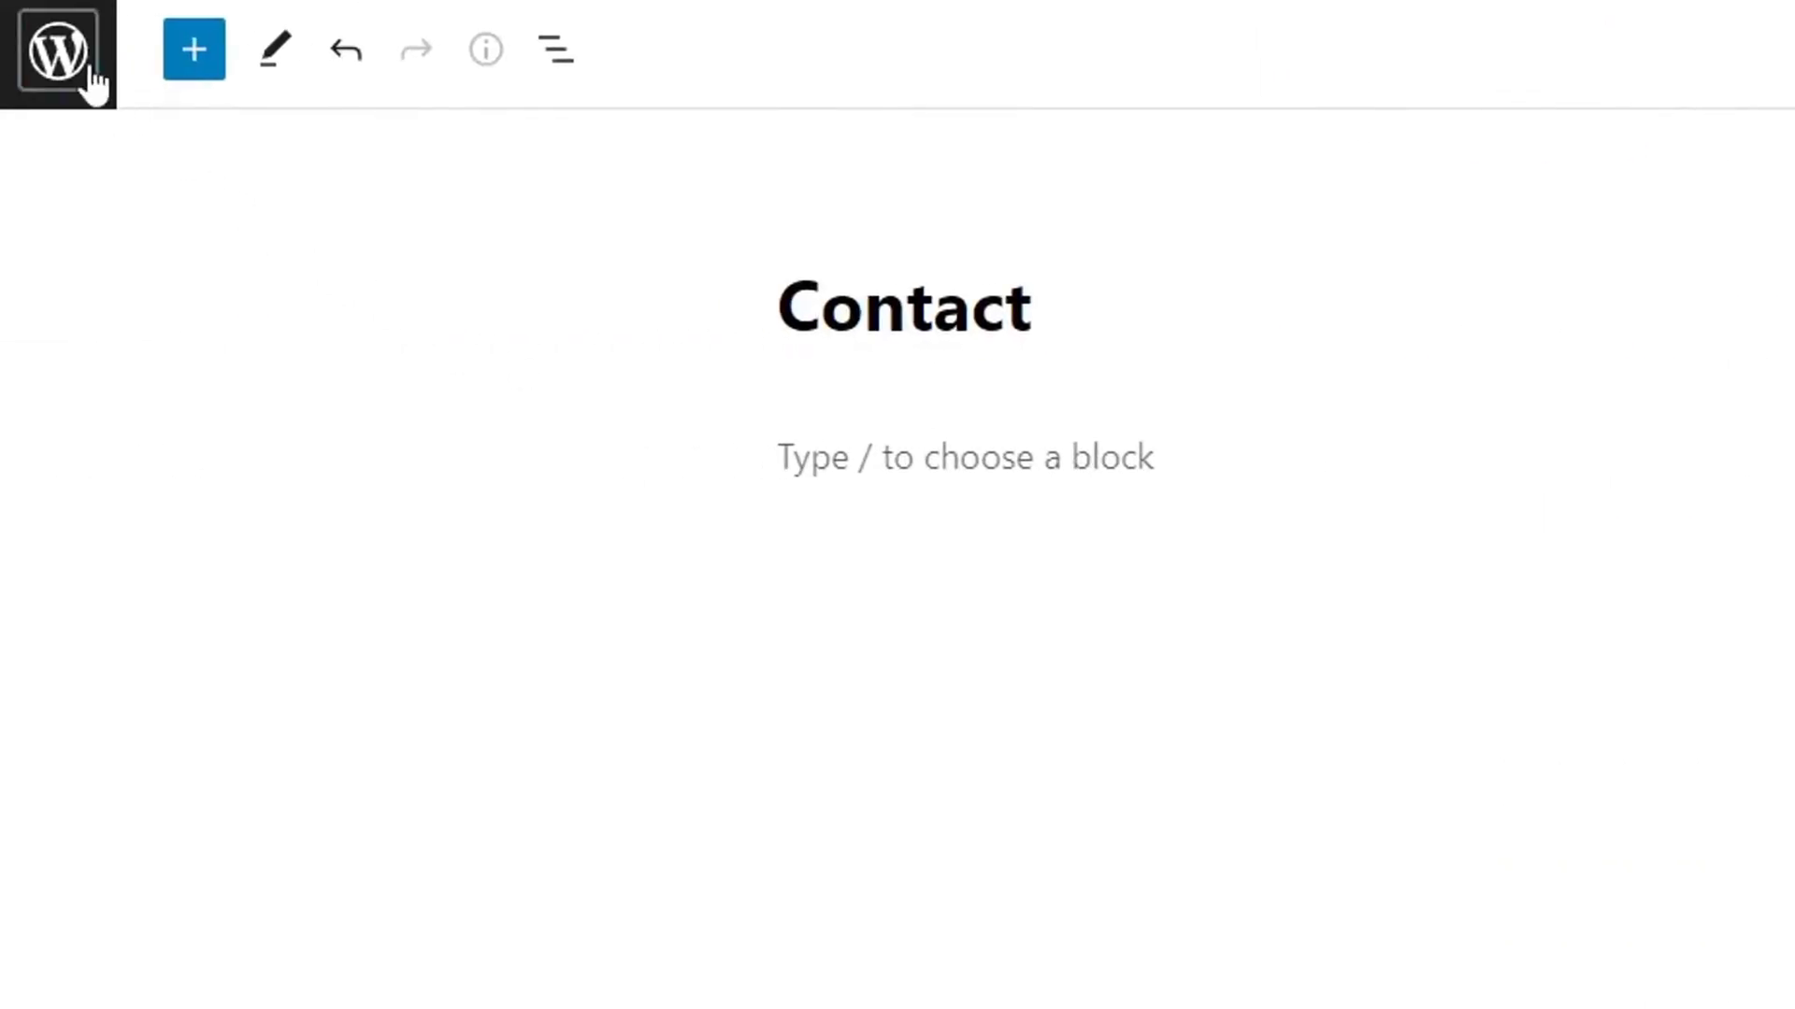
pyautogui.click(89, 70)
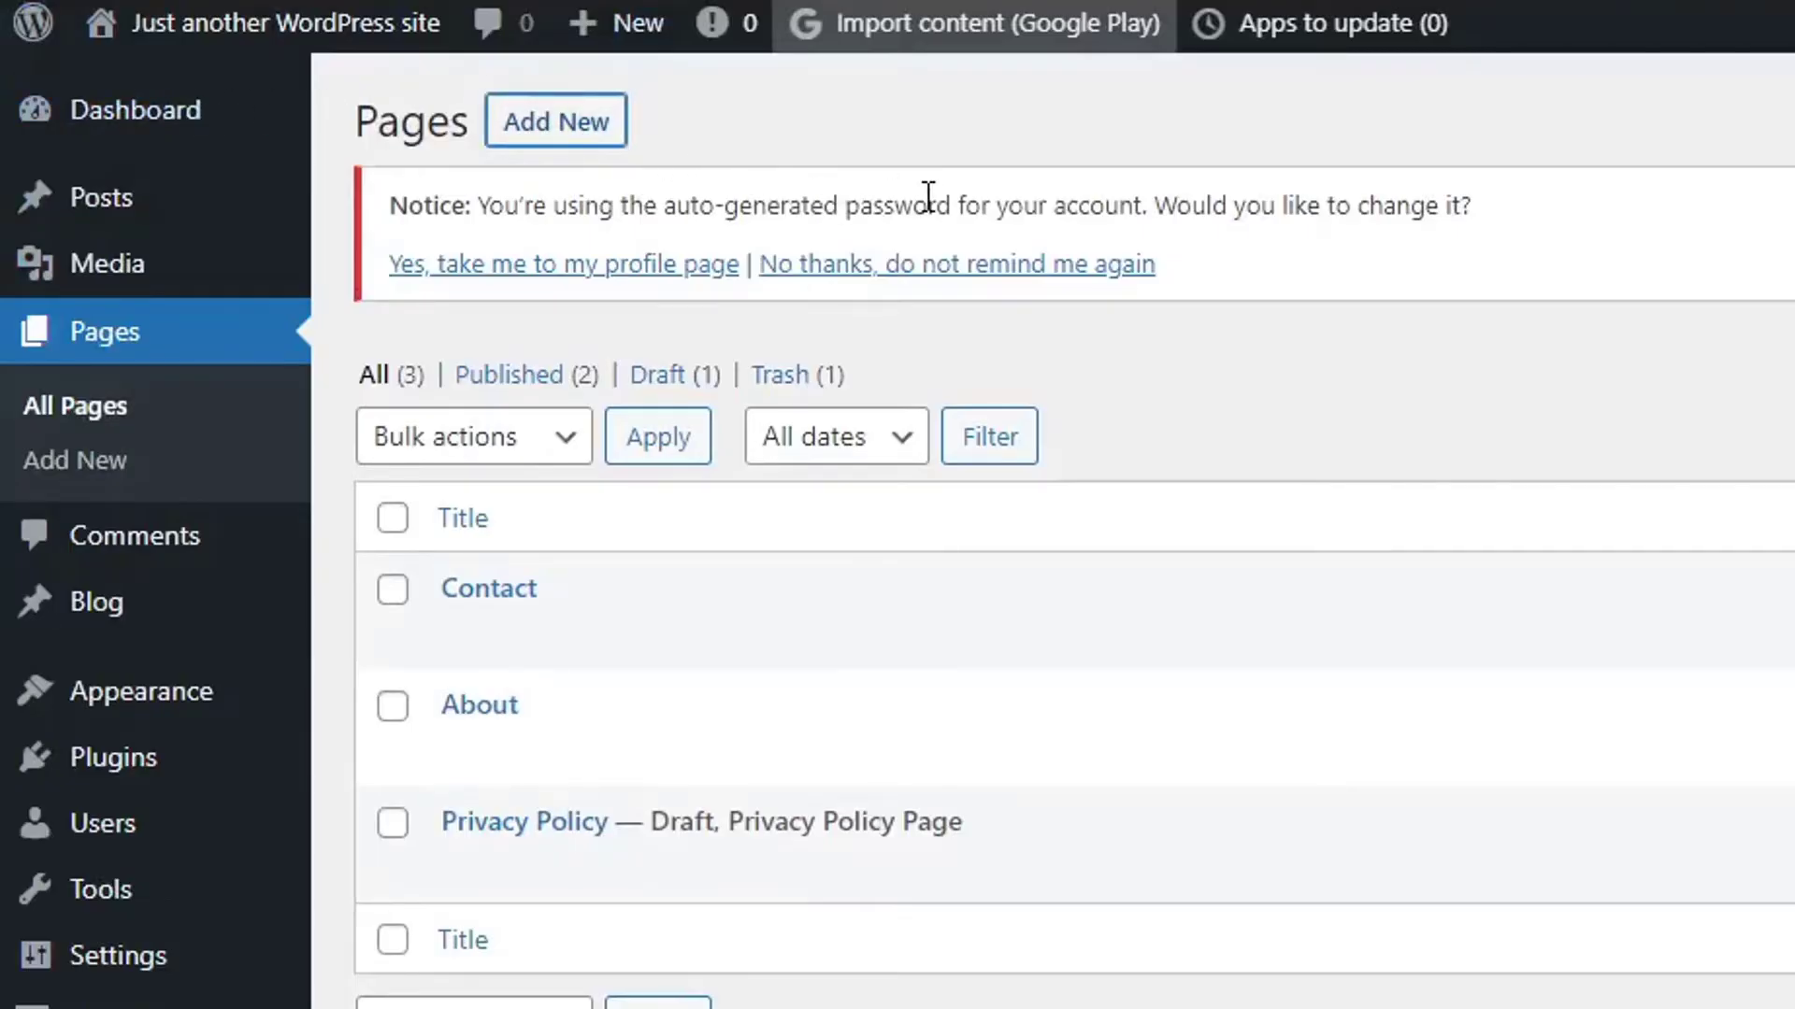
# Publish a new page titled 'Disclaimer'.
pyautogui.write('Disclaimer')
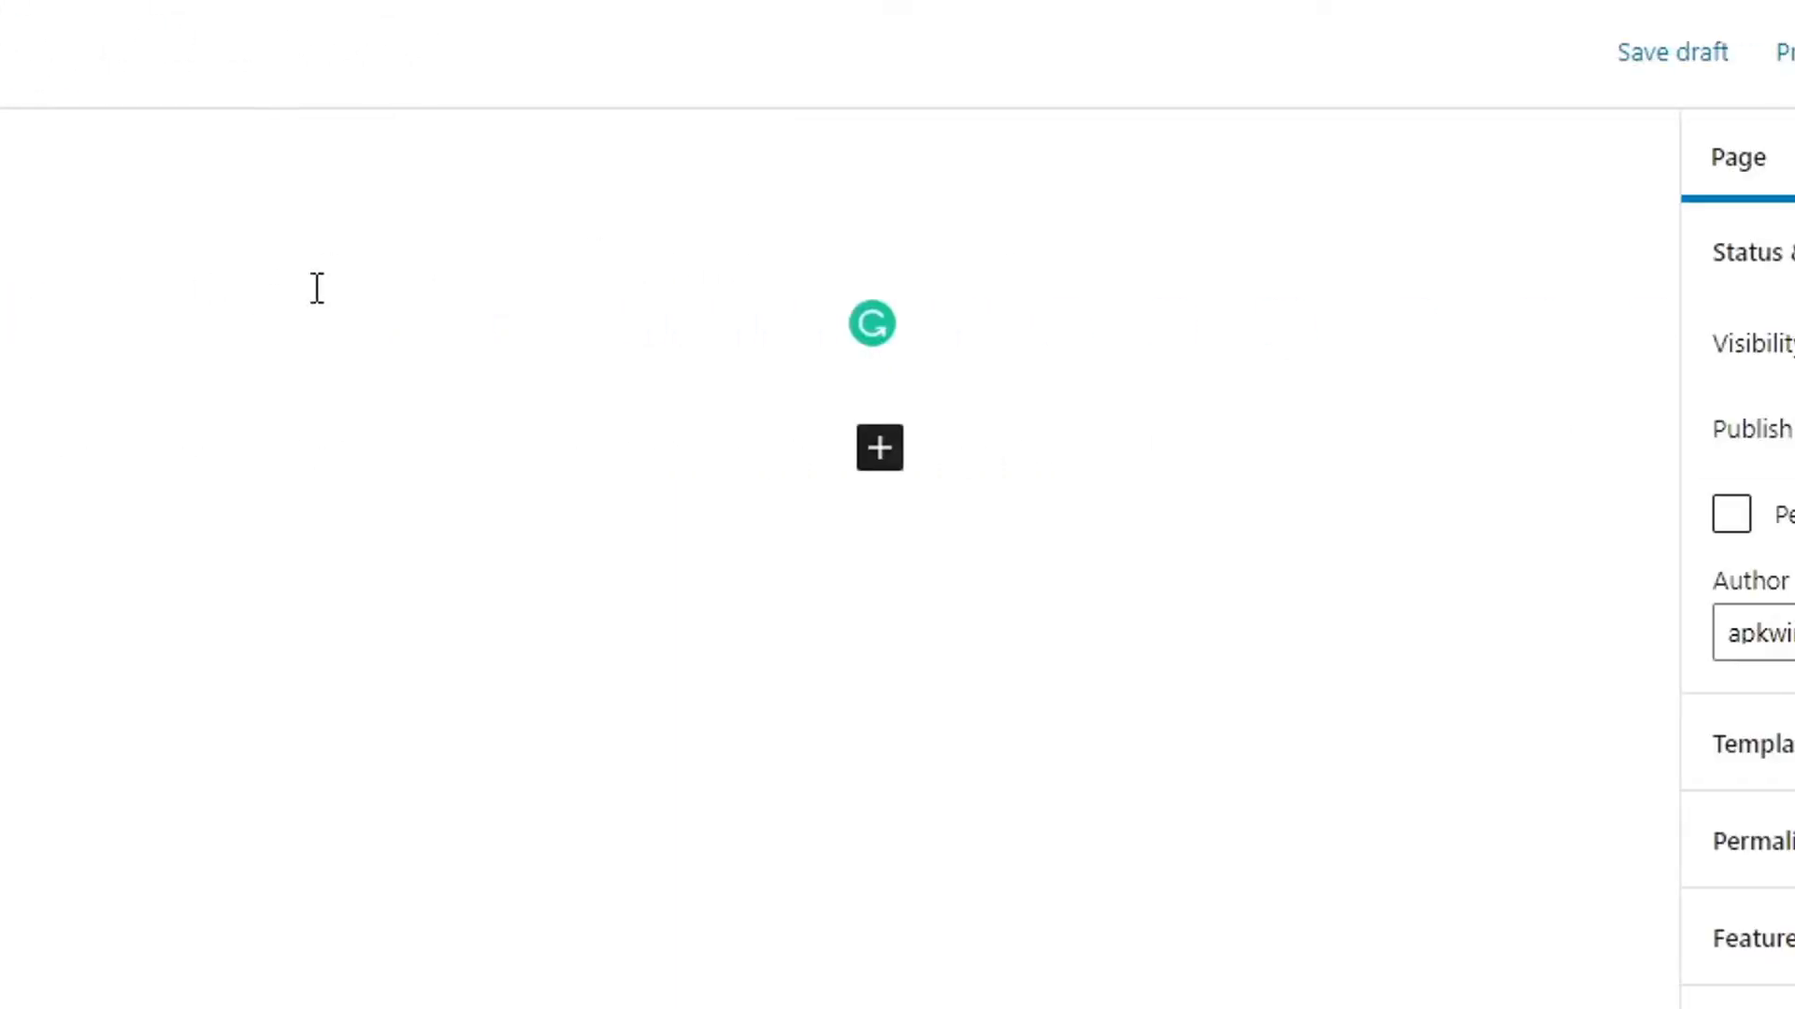
pyautogui.click(1524, 78)
pyautogui.click(1494, 63)
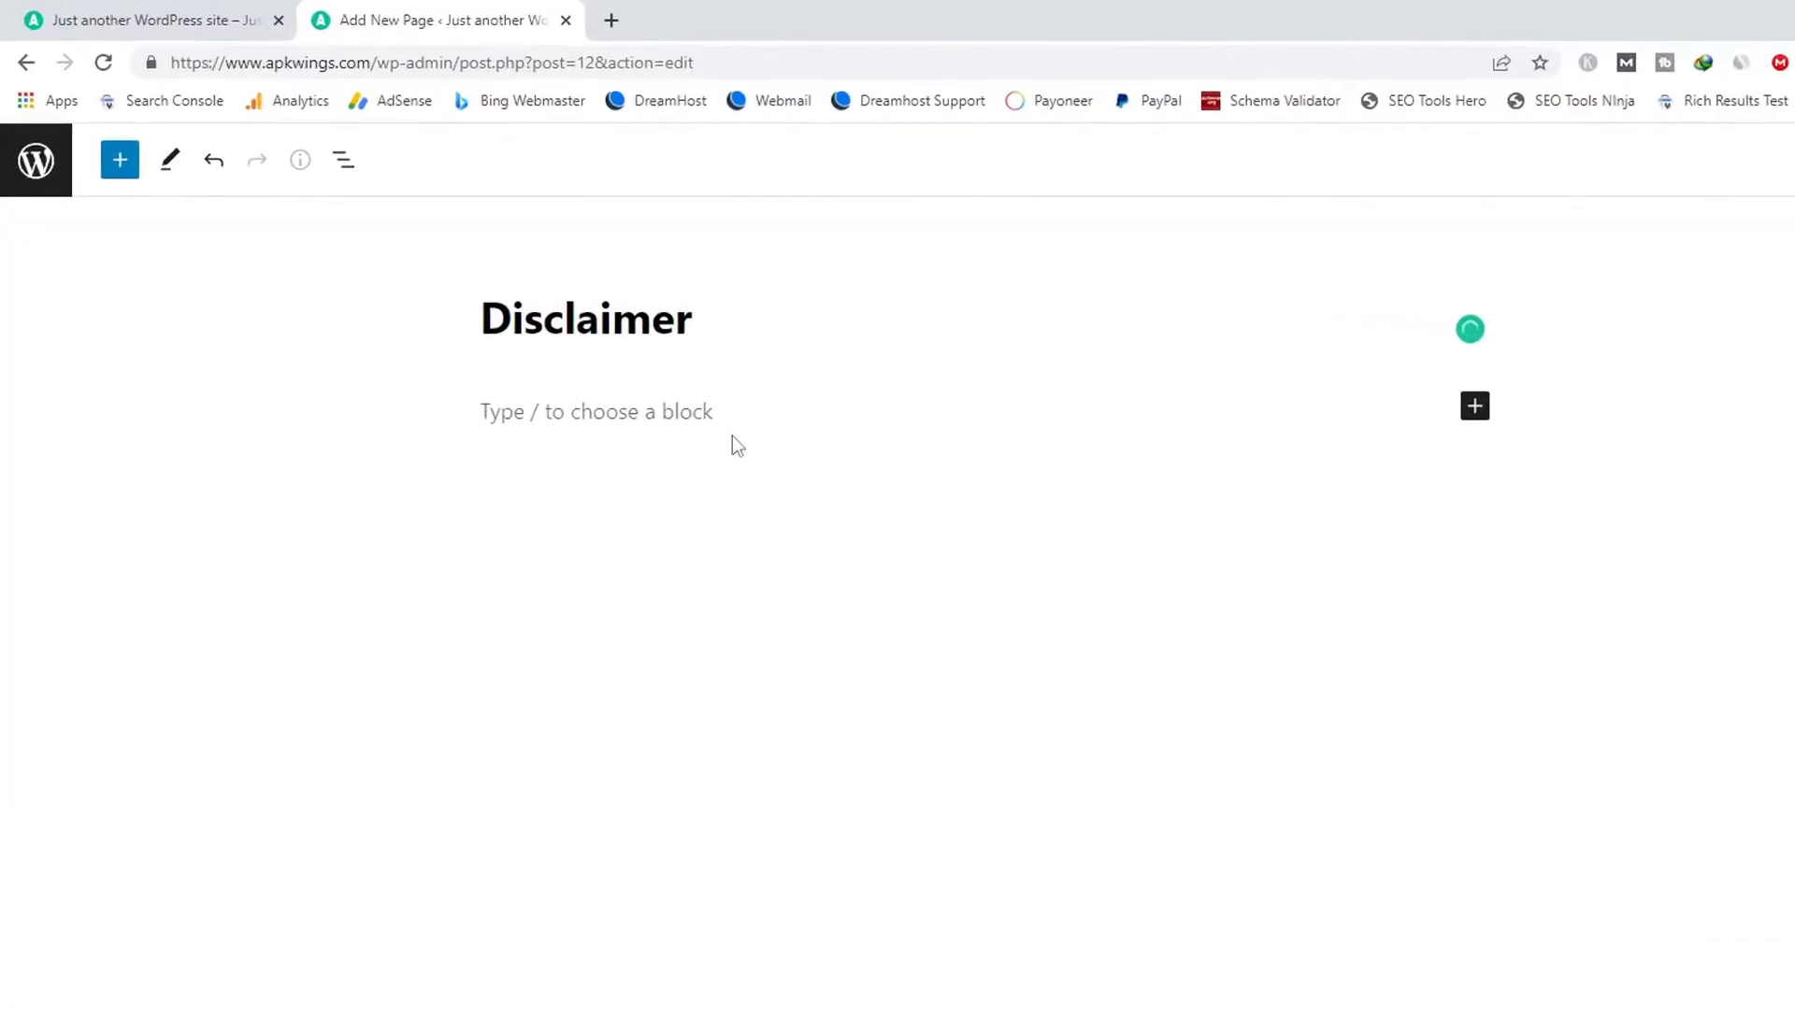
# Search the web for a disclaimer generator and open disclaimergenerator.net.
pyautogui.click(611, 19)
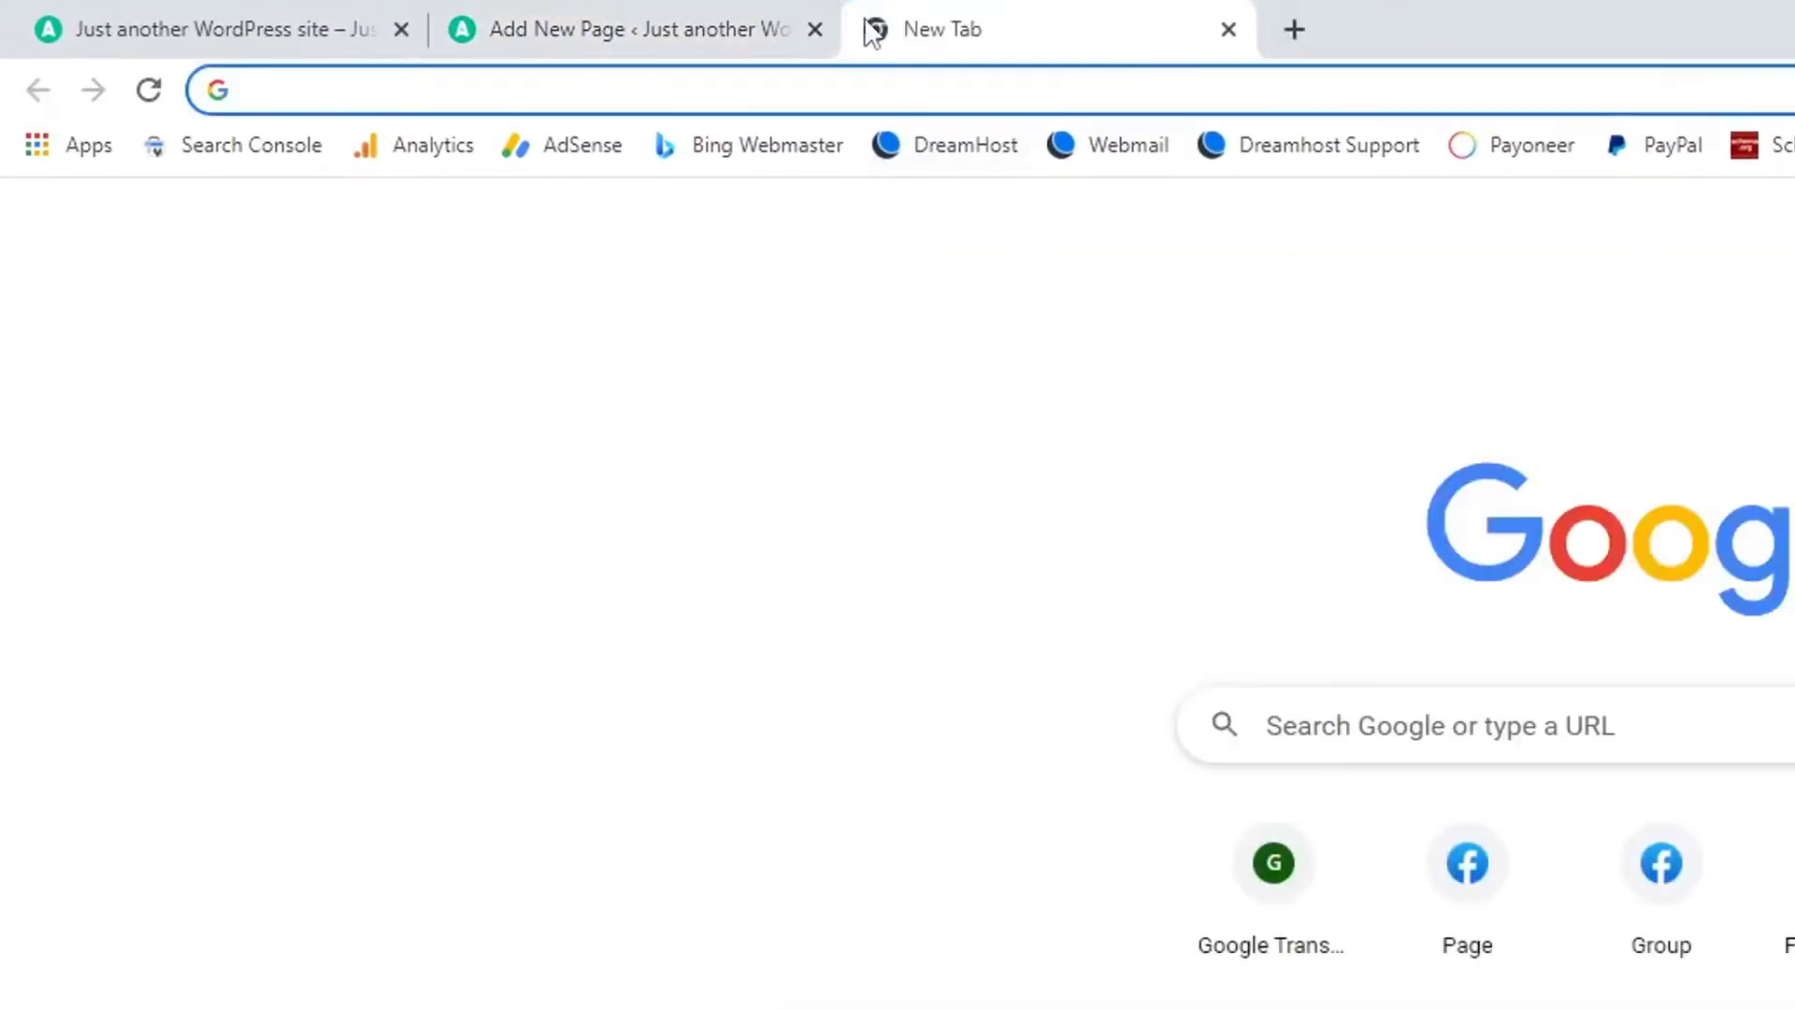
pyautogui.write('disclaimer generator')
pyautogui.press('Return')
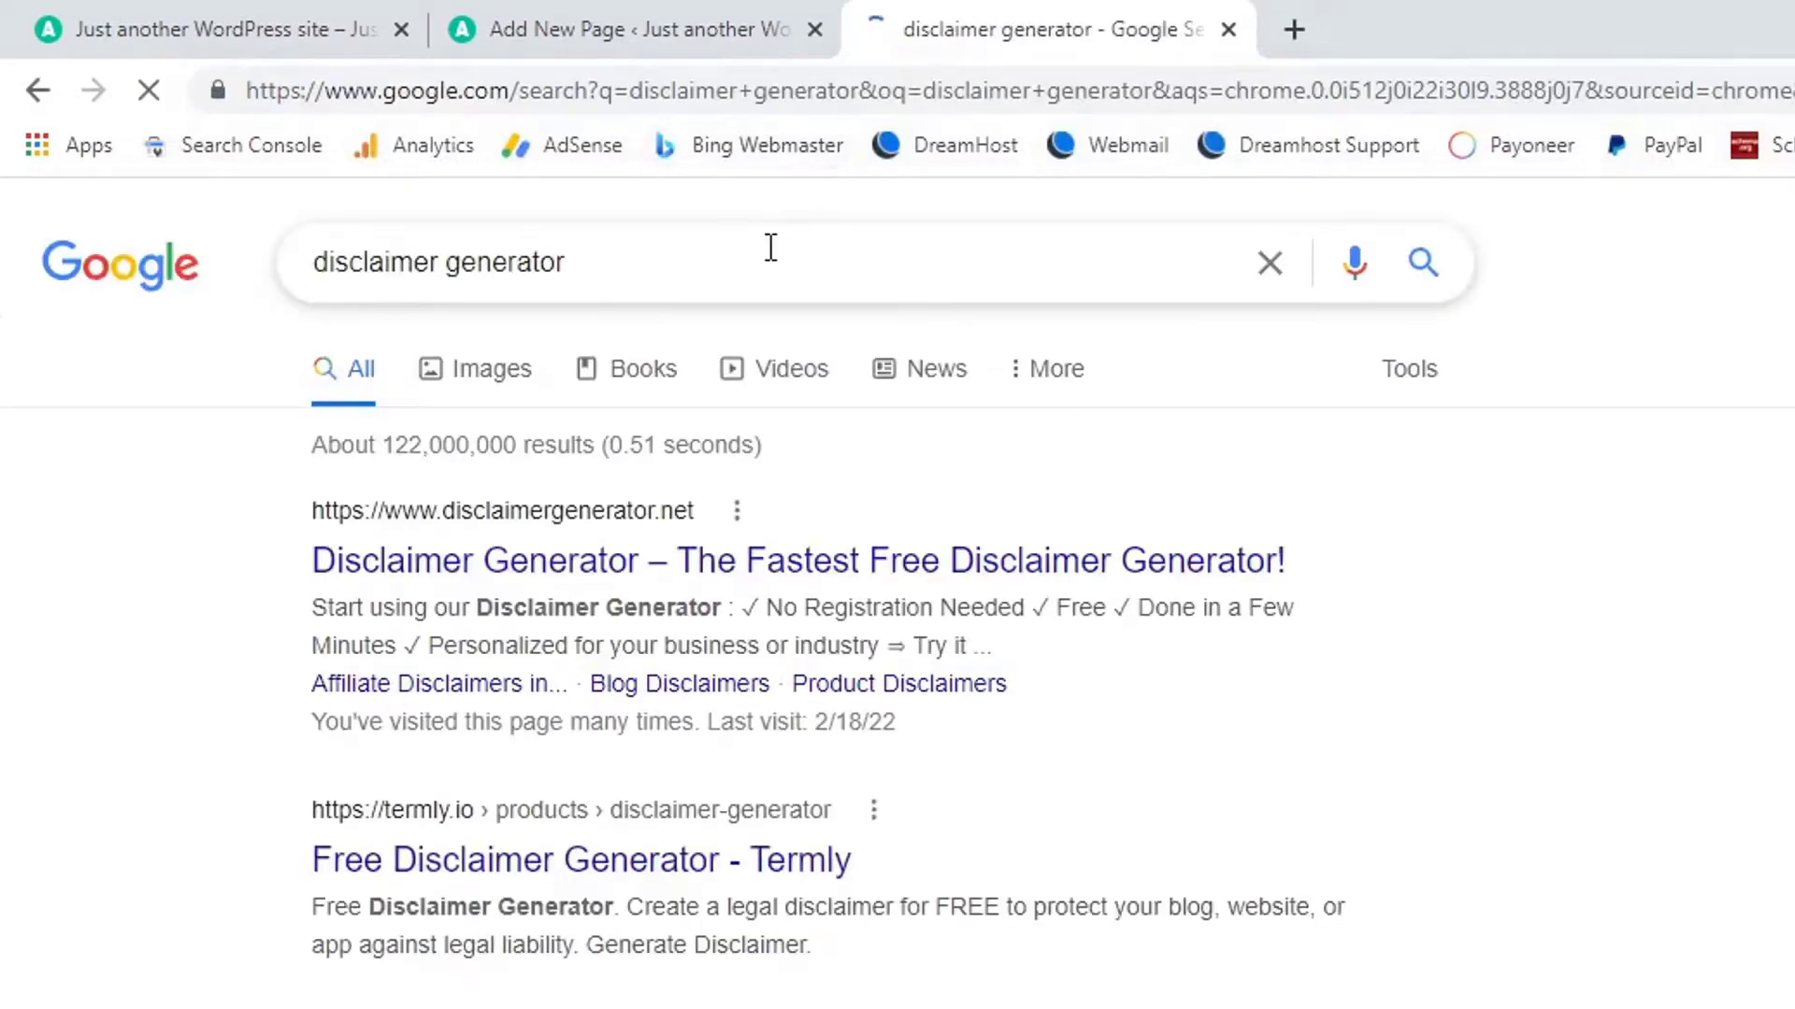
pyautogui.click(668, 572)
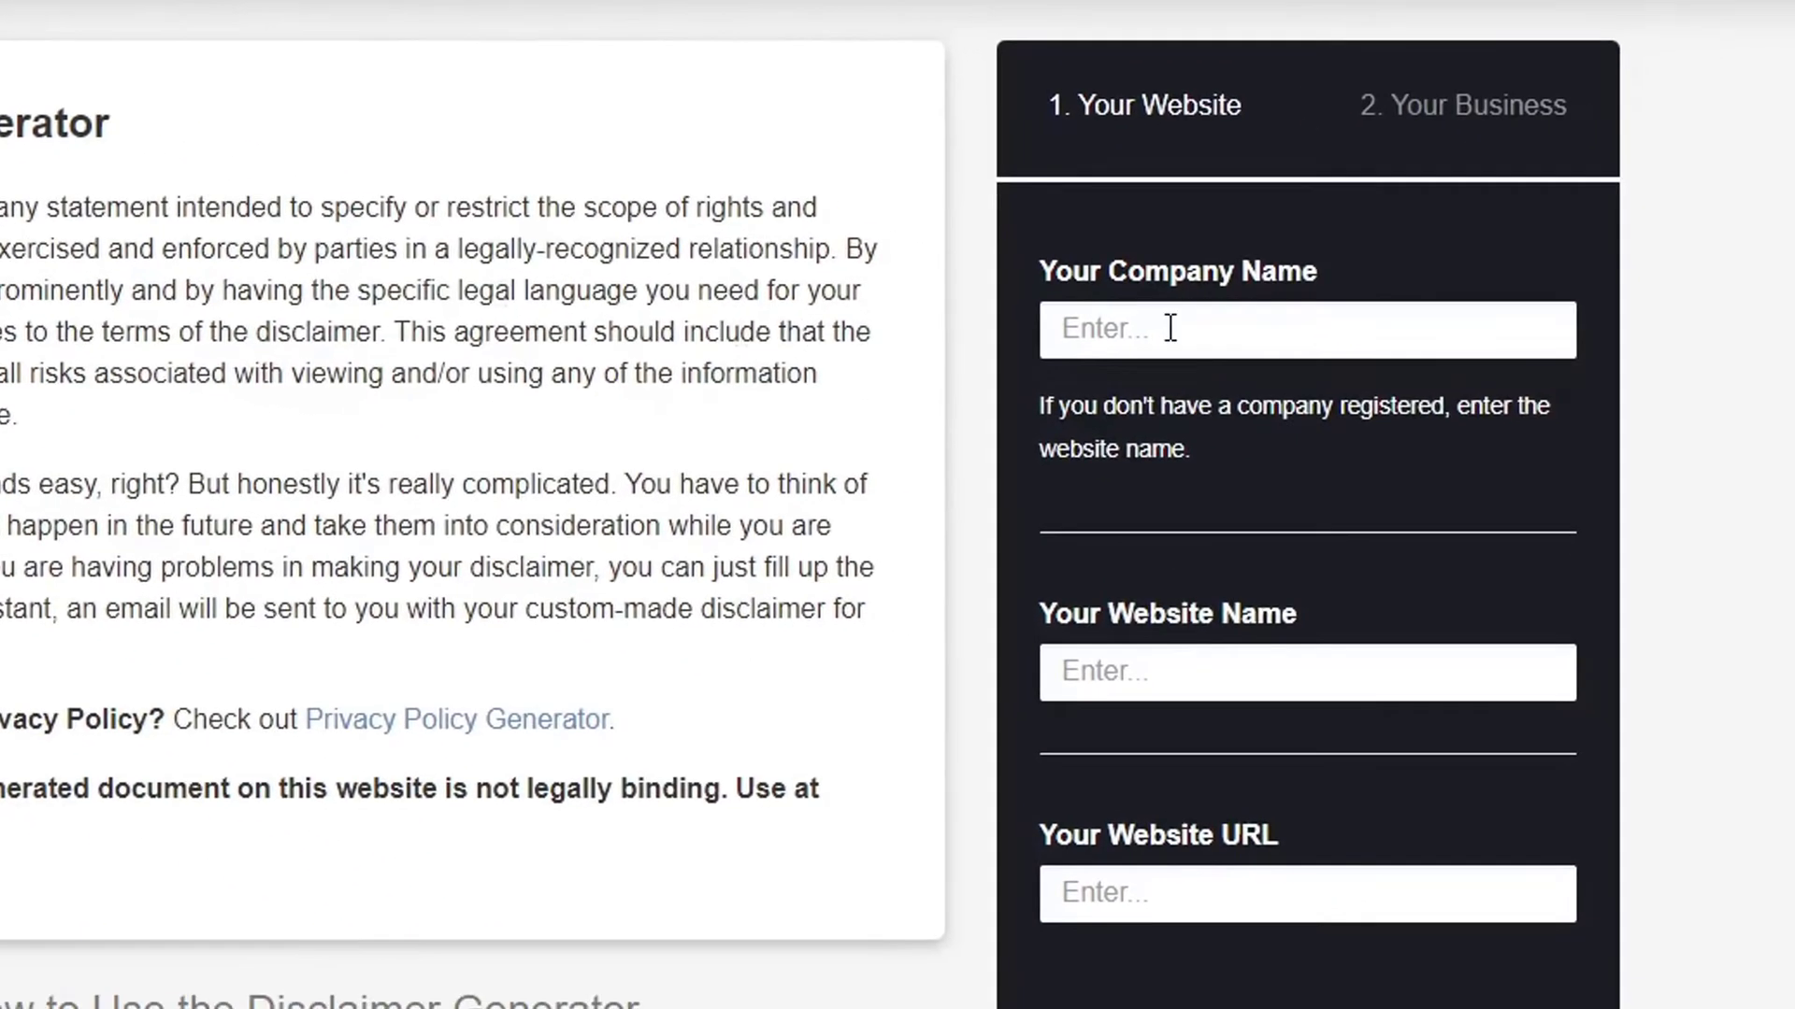
# Enter Apkwings as the company and website name, add the site's URL, and continue.
pyautogui.click(1611, 467)
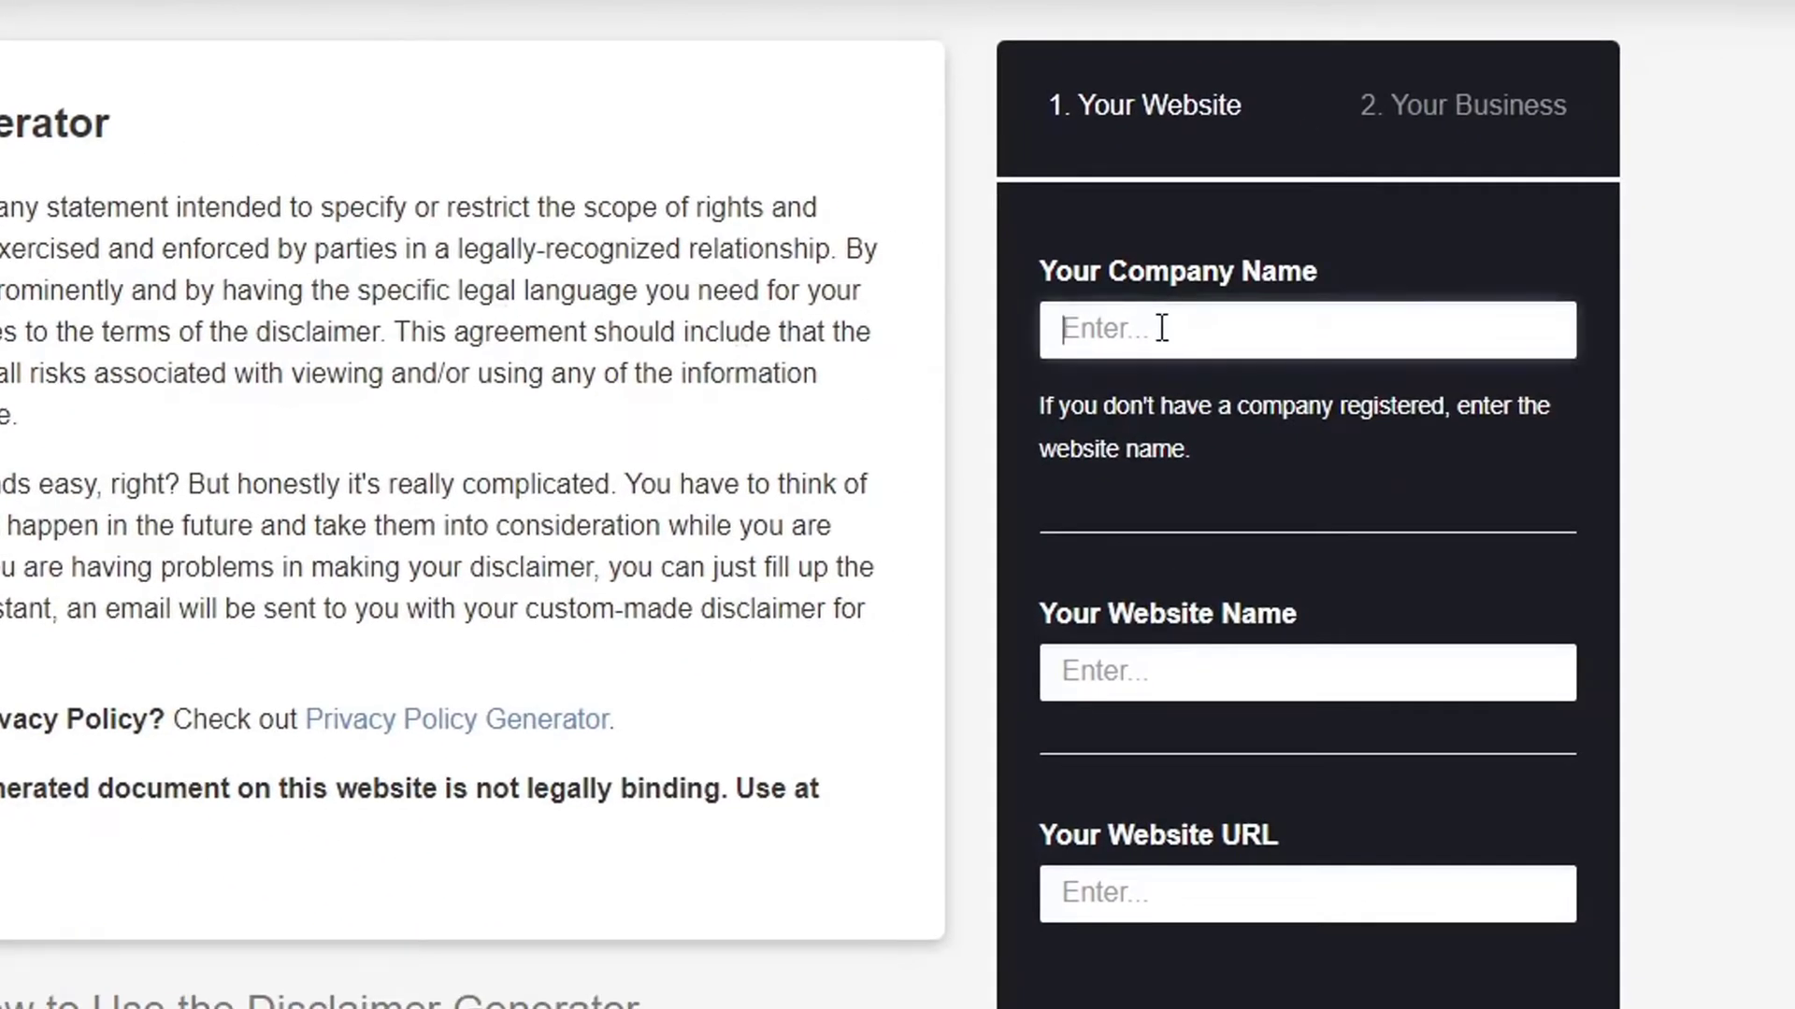
pyautogui.write('Apkwings')
pyautogui.click(1290, 681)
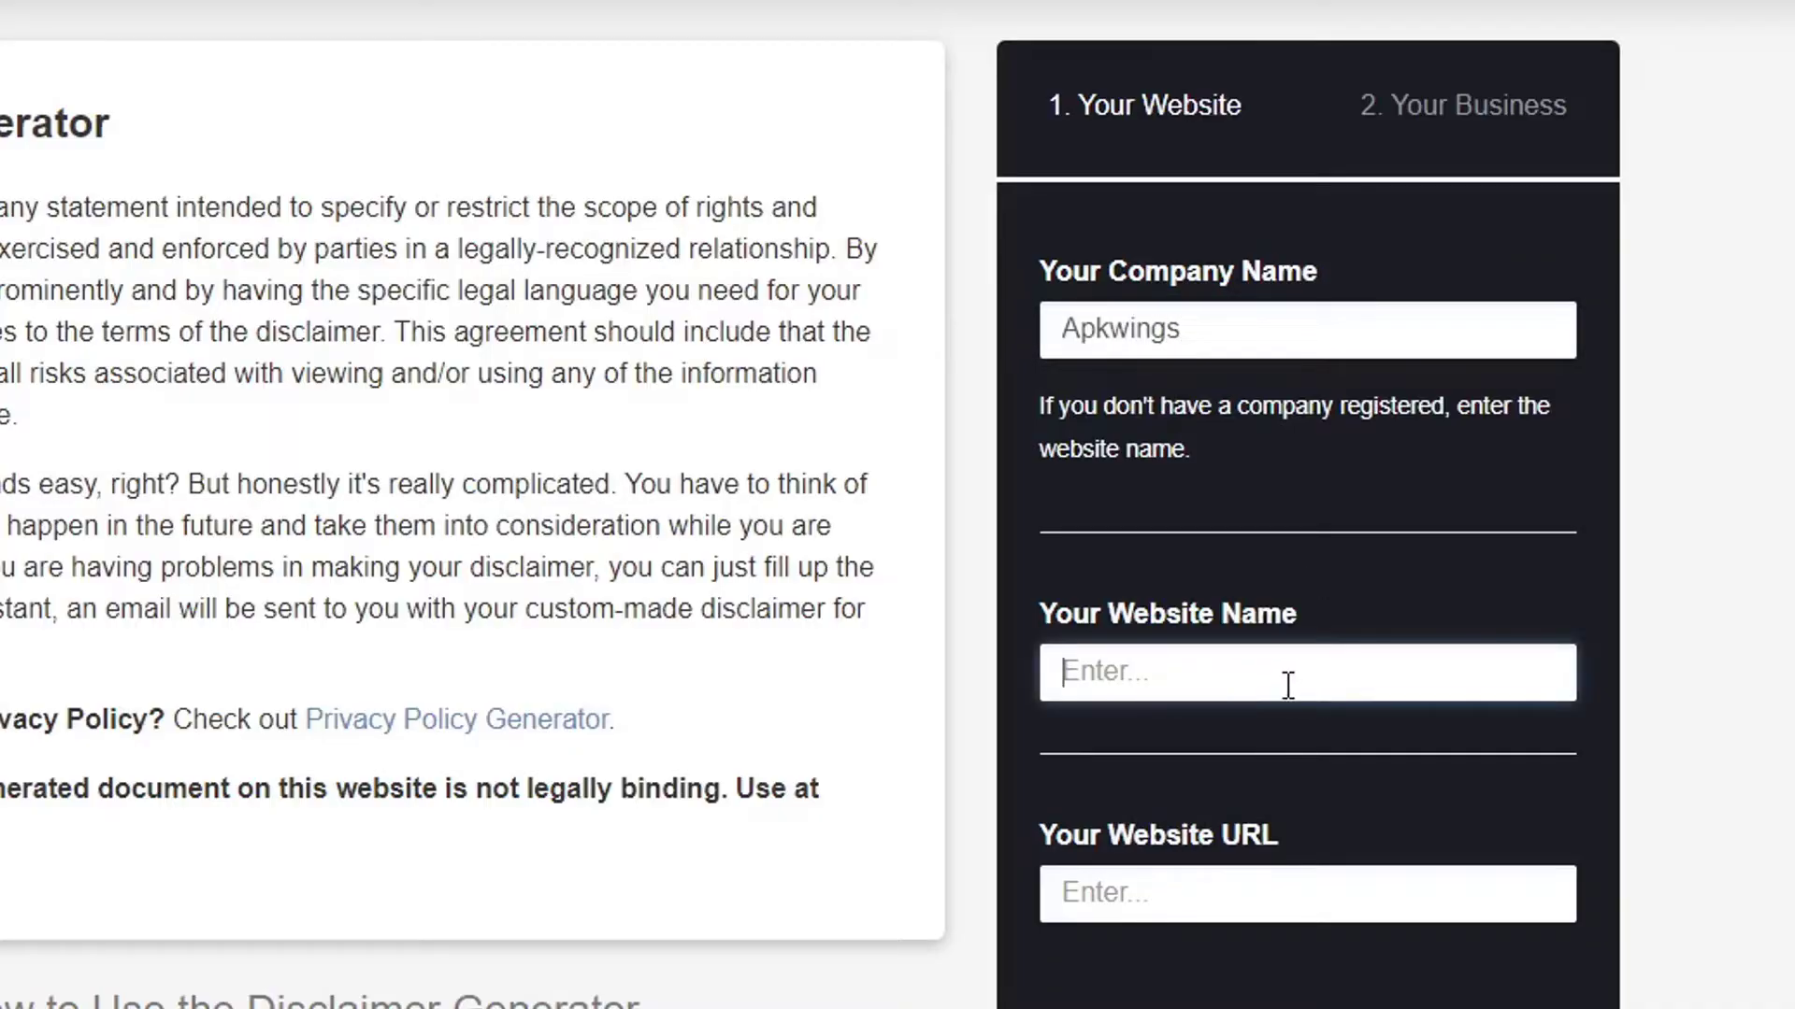
pyautogui.doubleClick(1212, 341)
pyautogui.hotkey('ctrl', 'c')
pyautogui.click(1202, 685)
pyautogui.hotkey('ctrl', 'v')
pyautogui.scroll(-1, 1228, 815)
pyautogui.scroll(-2, 1227, 815)
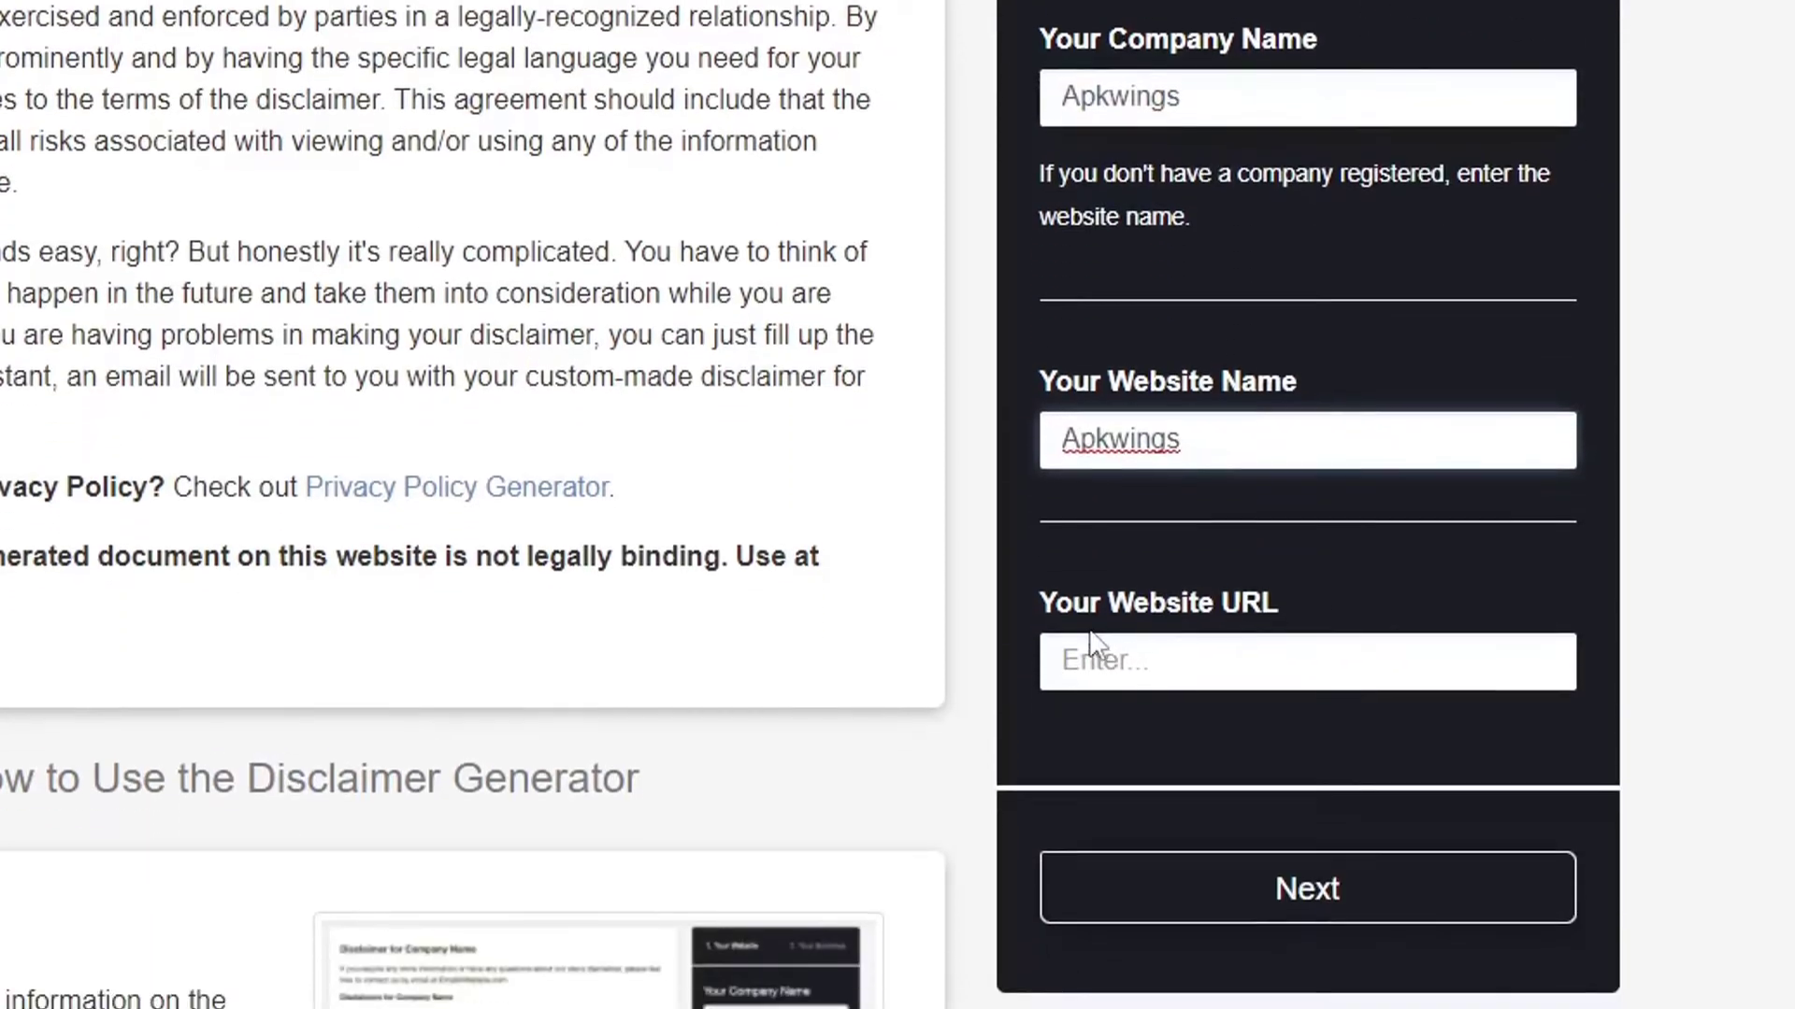
pyautogui.click(1159, 654)
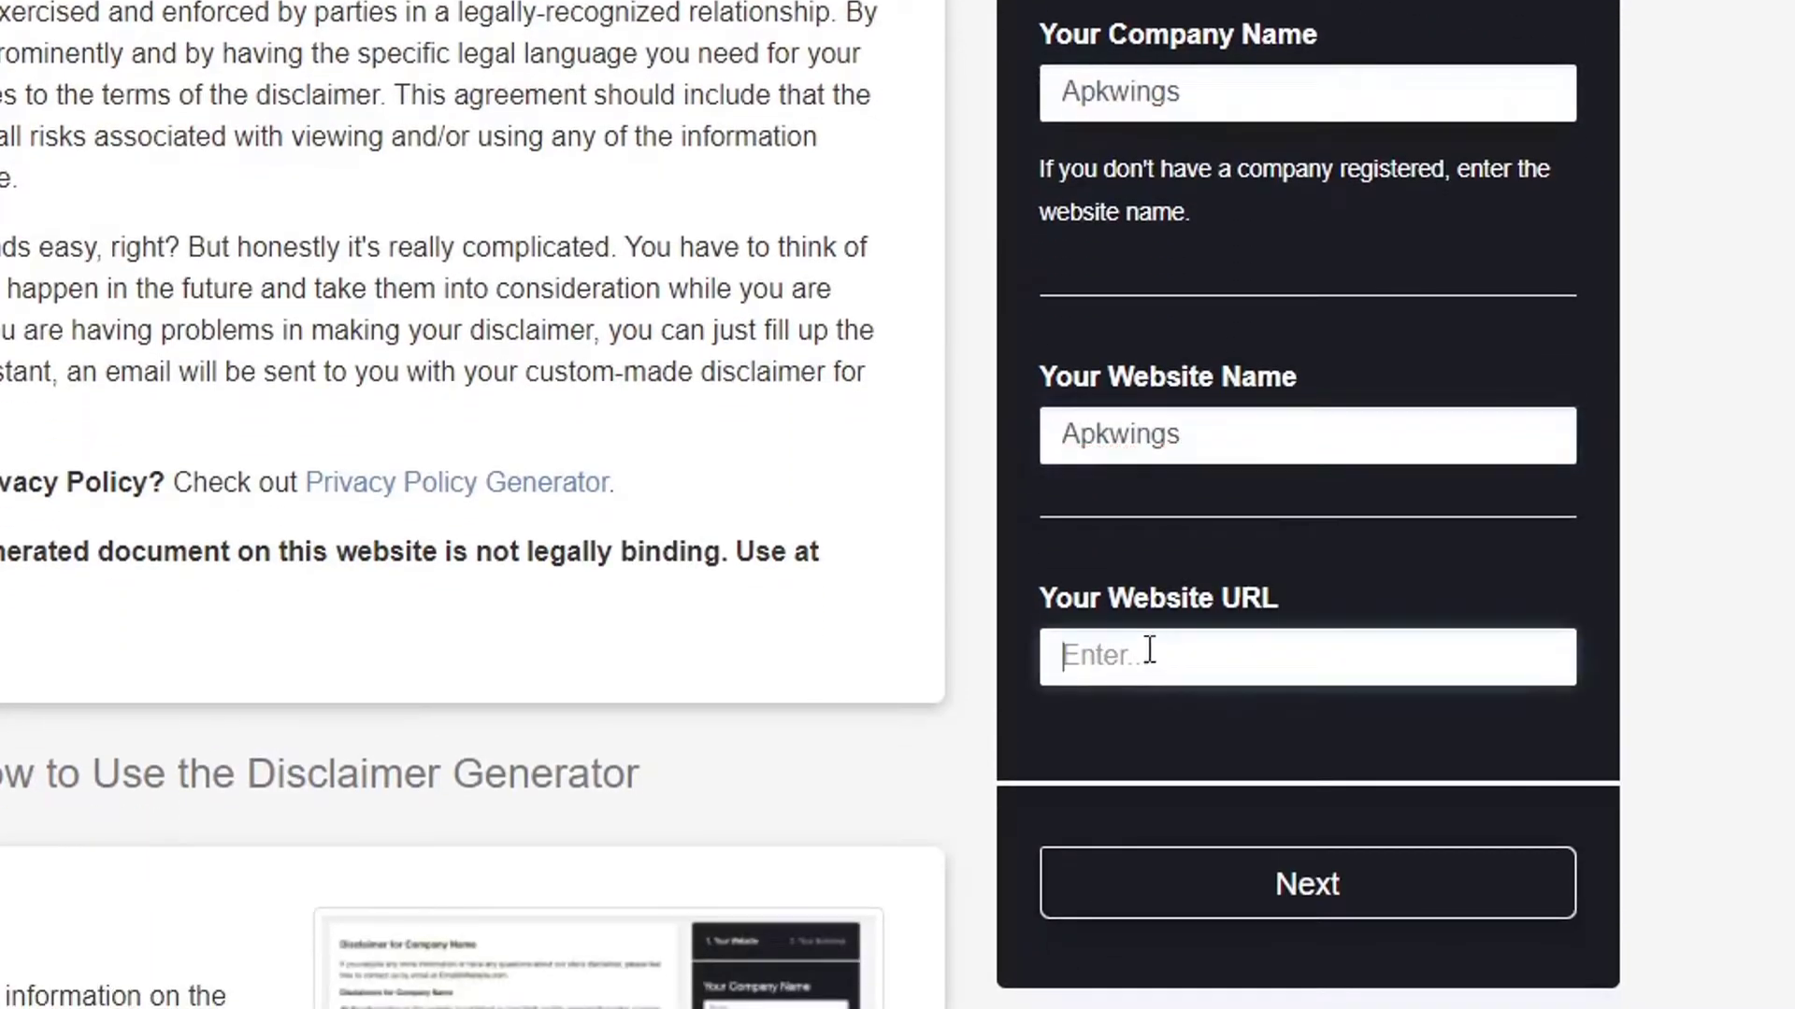
pyautogui.hotkey('ctrl', 'v')
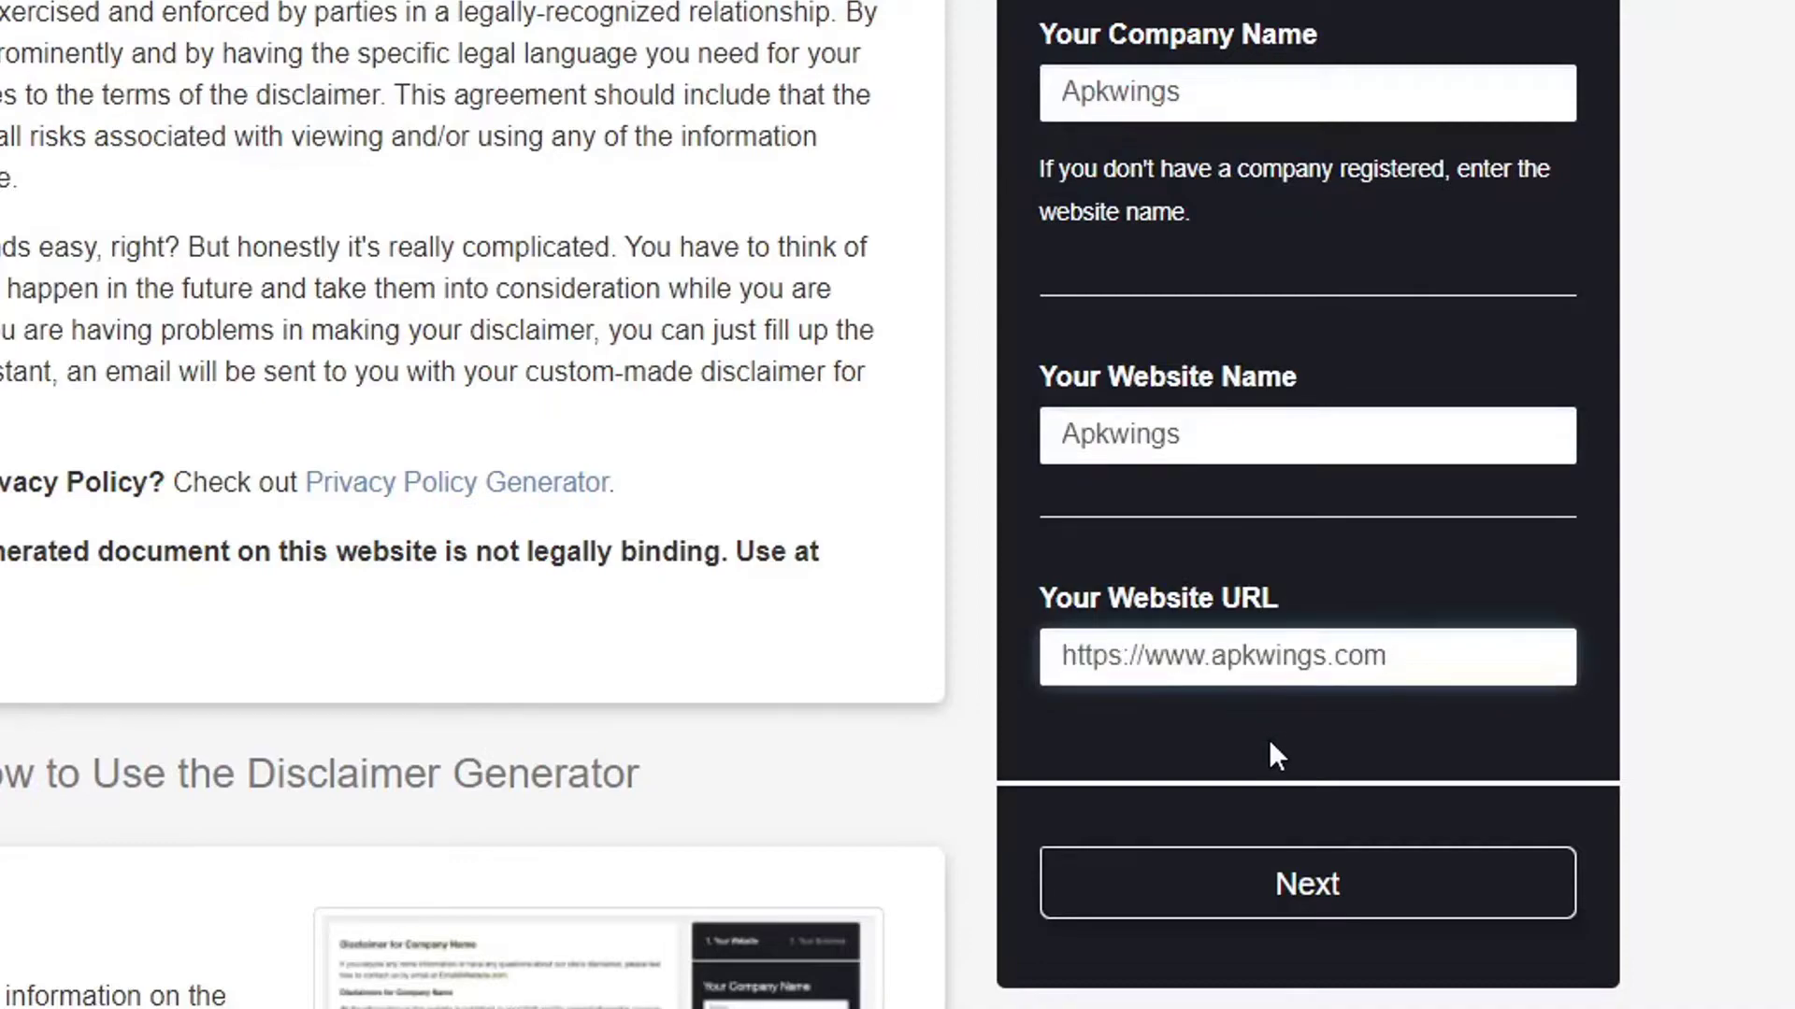
pyautogui.click(1318, 888)
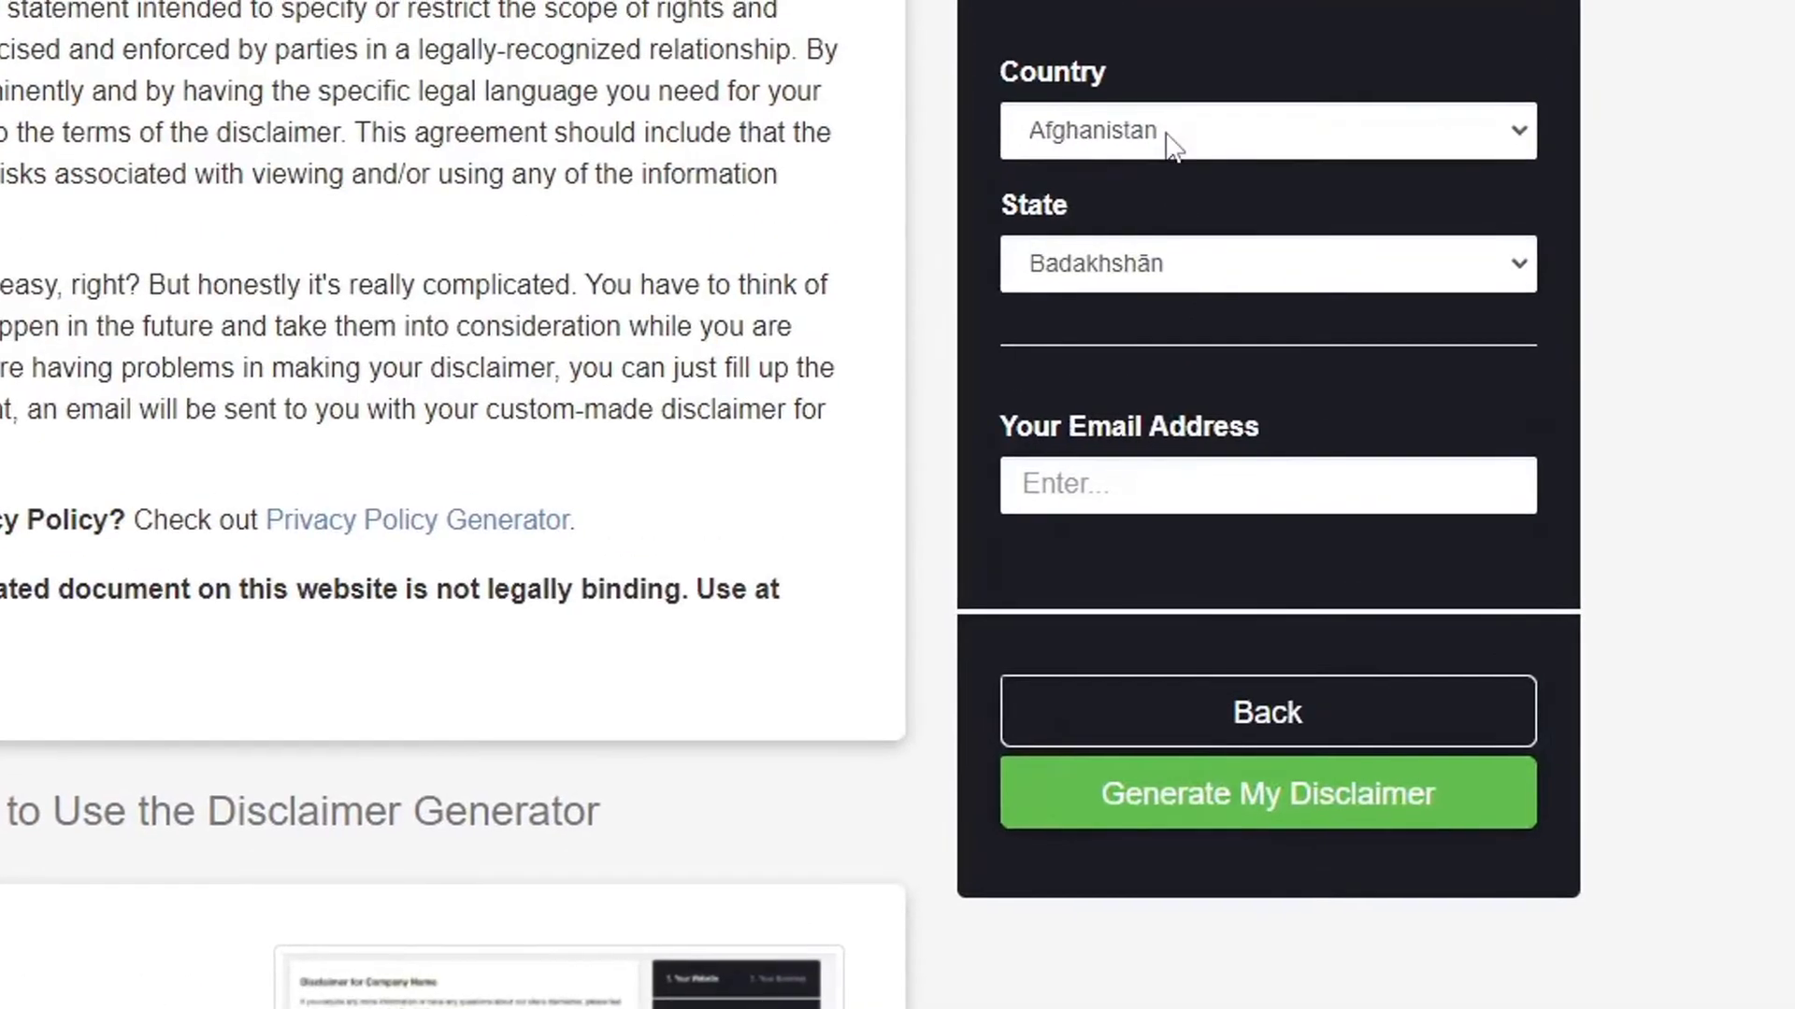
# Choose Saudi Arabia and Ar Riyāḍ, add the contact e-mail, generate, and select the disclaimer text.
pyautogui.click(1168, 136)
pyautogui.write('saudi')
pyautogui.press('Return')
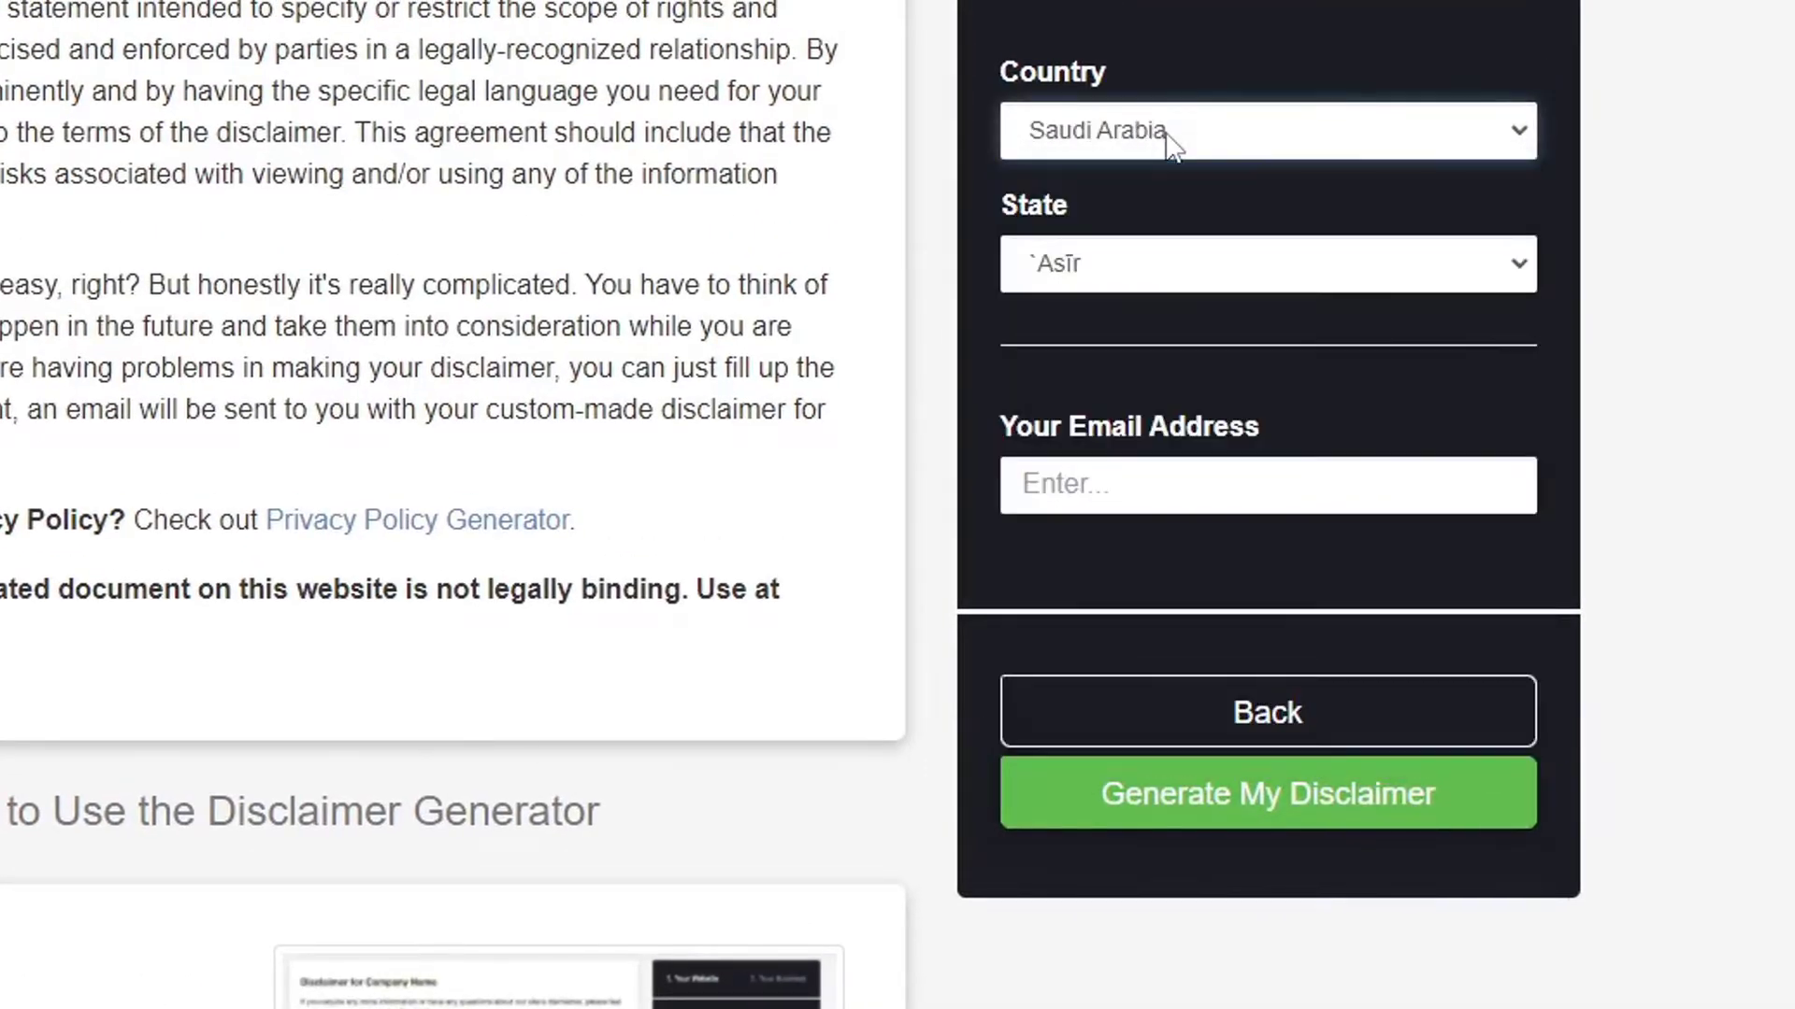
pyautogui.click(1189, 283)
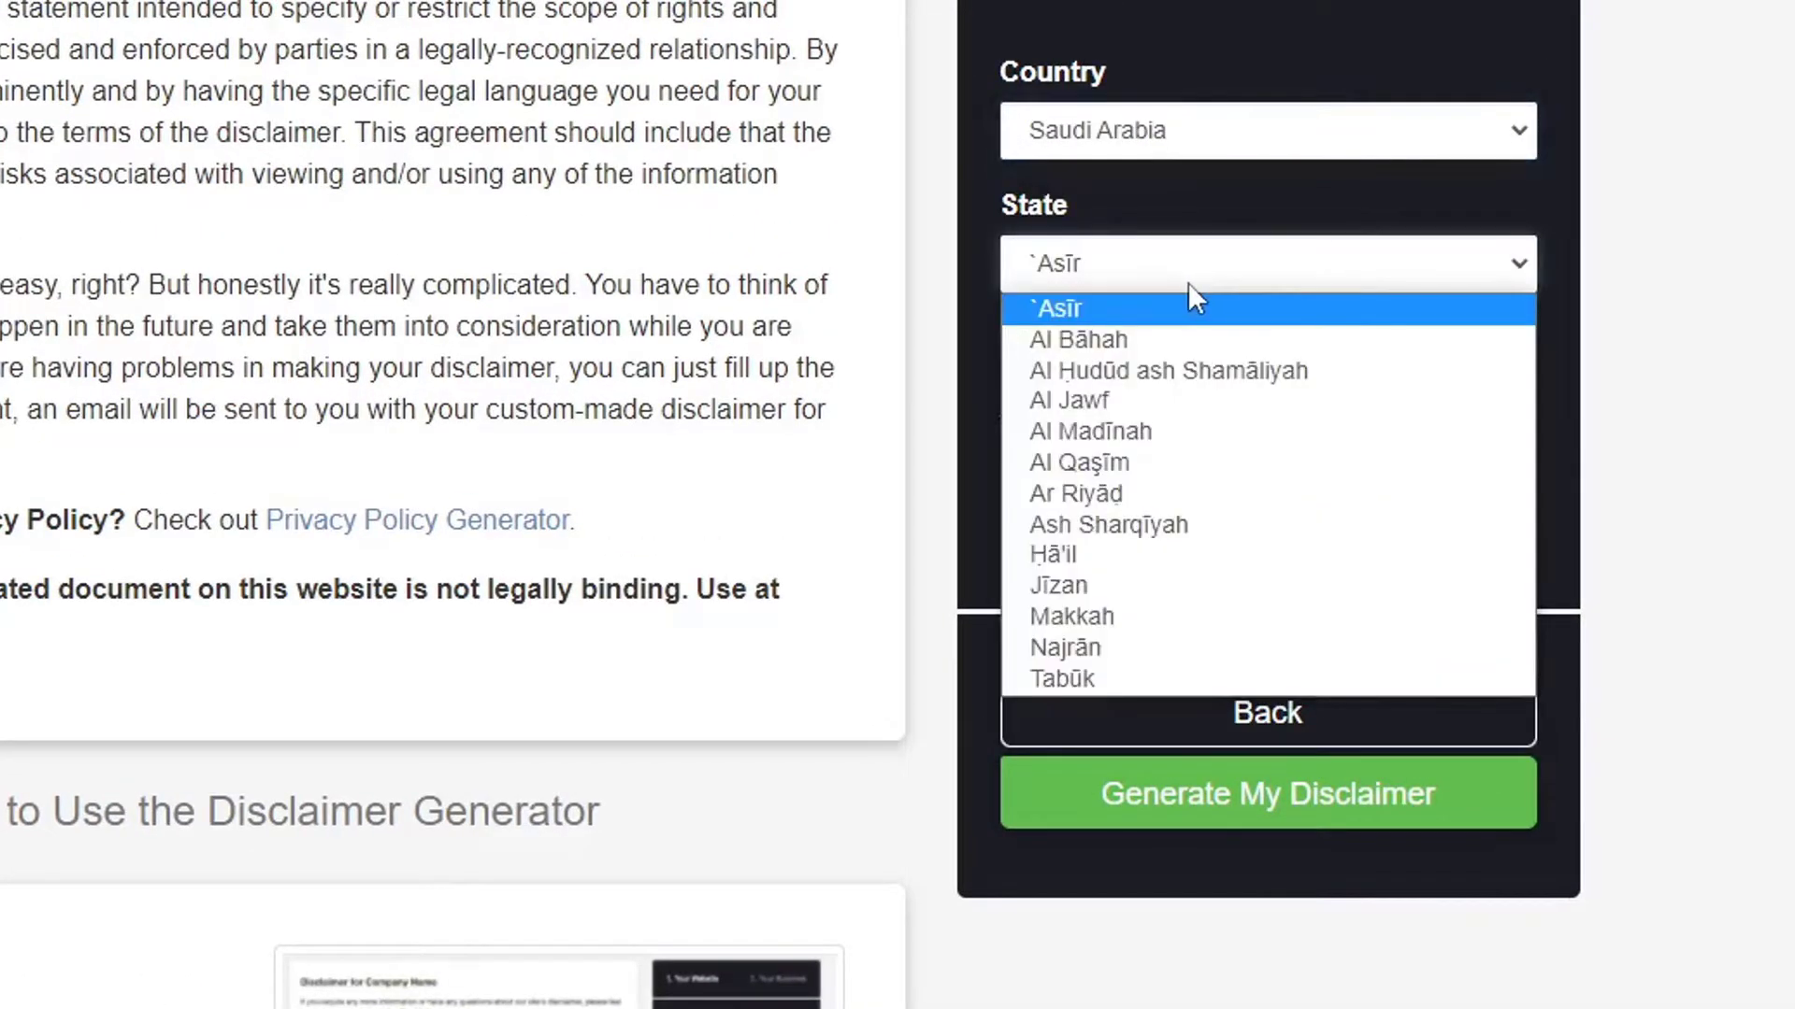
pyautogui.click(1129, 498)
pyautogui.click(1103, 500)
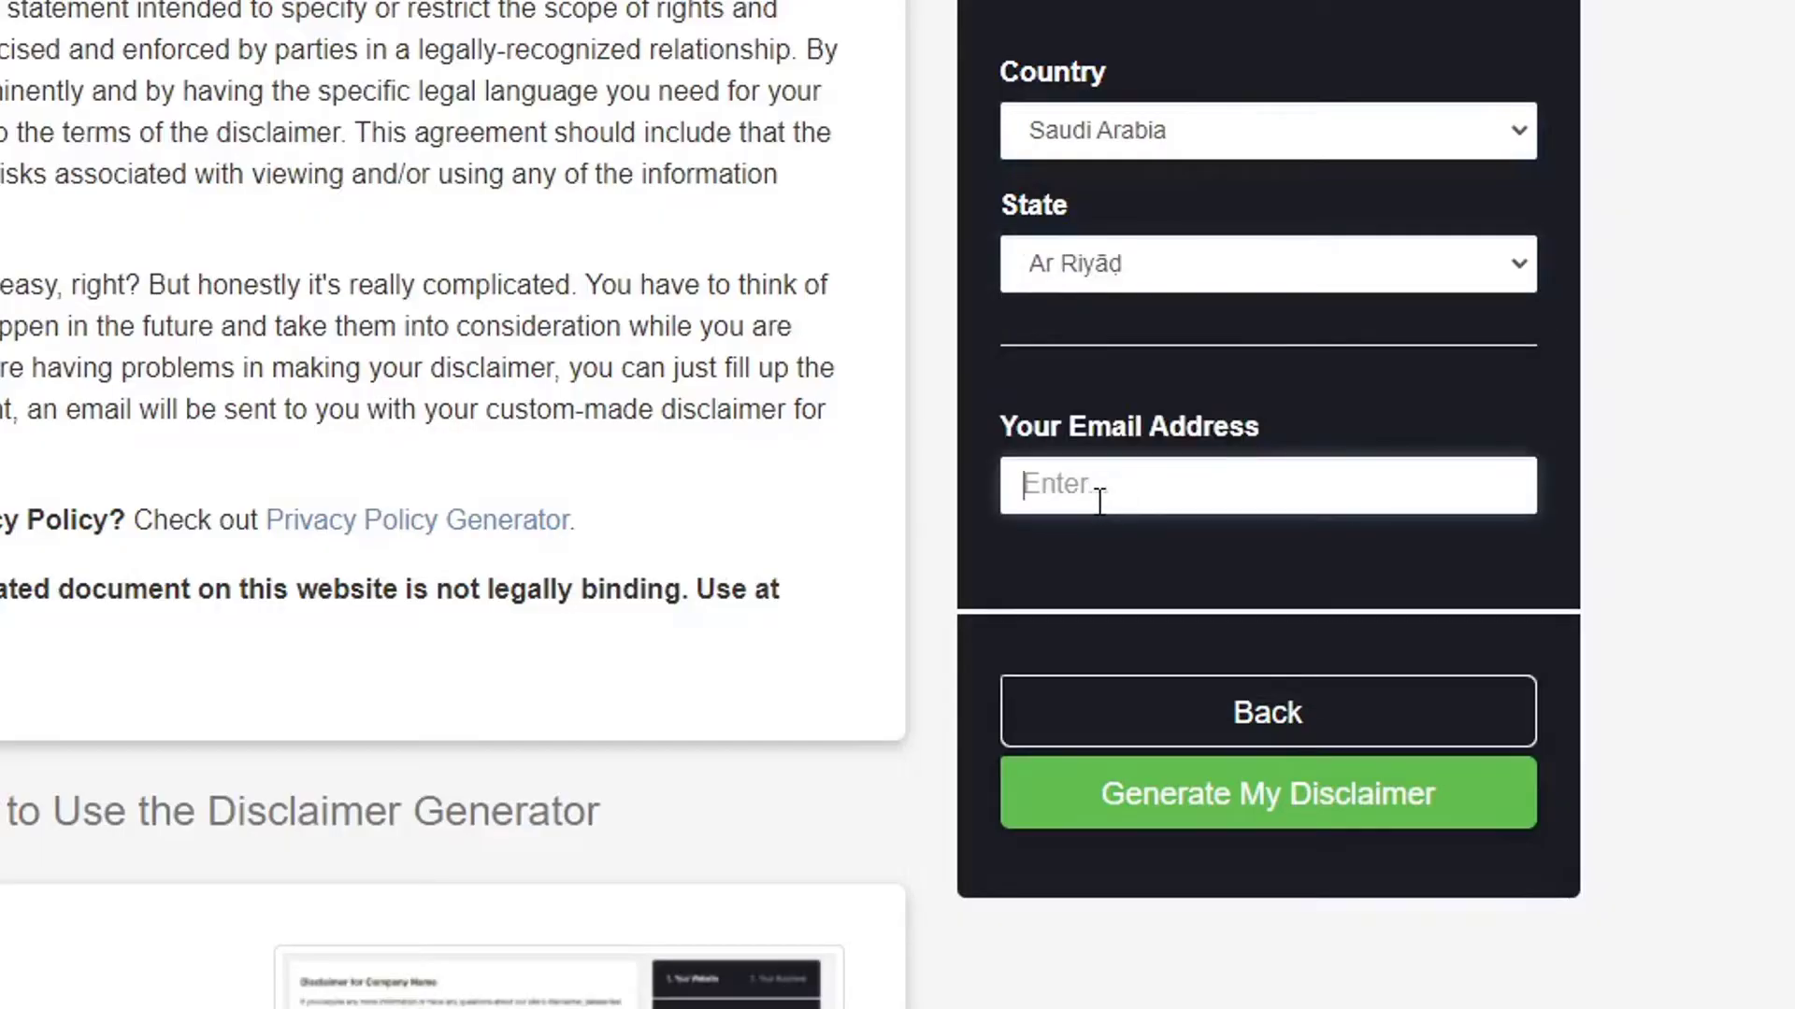
pyautogui.click(1304, 802)
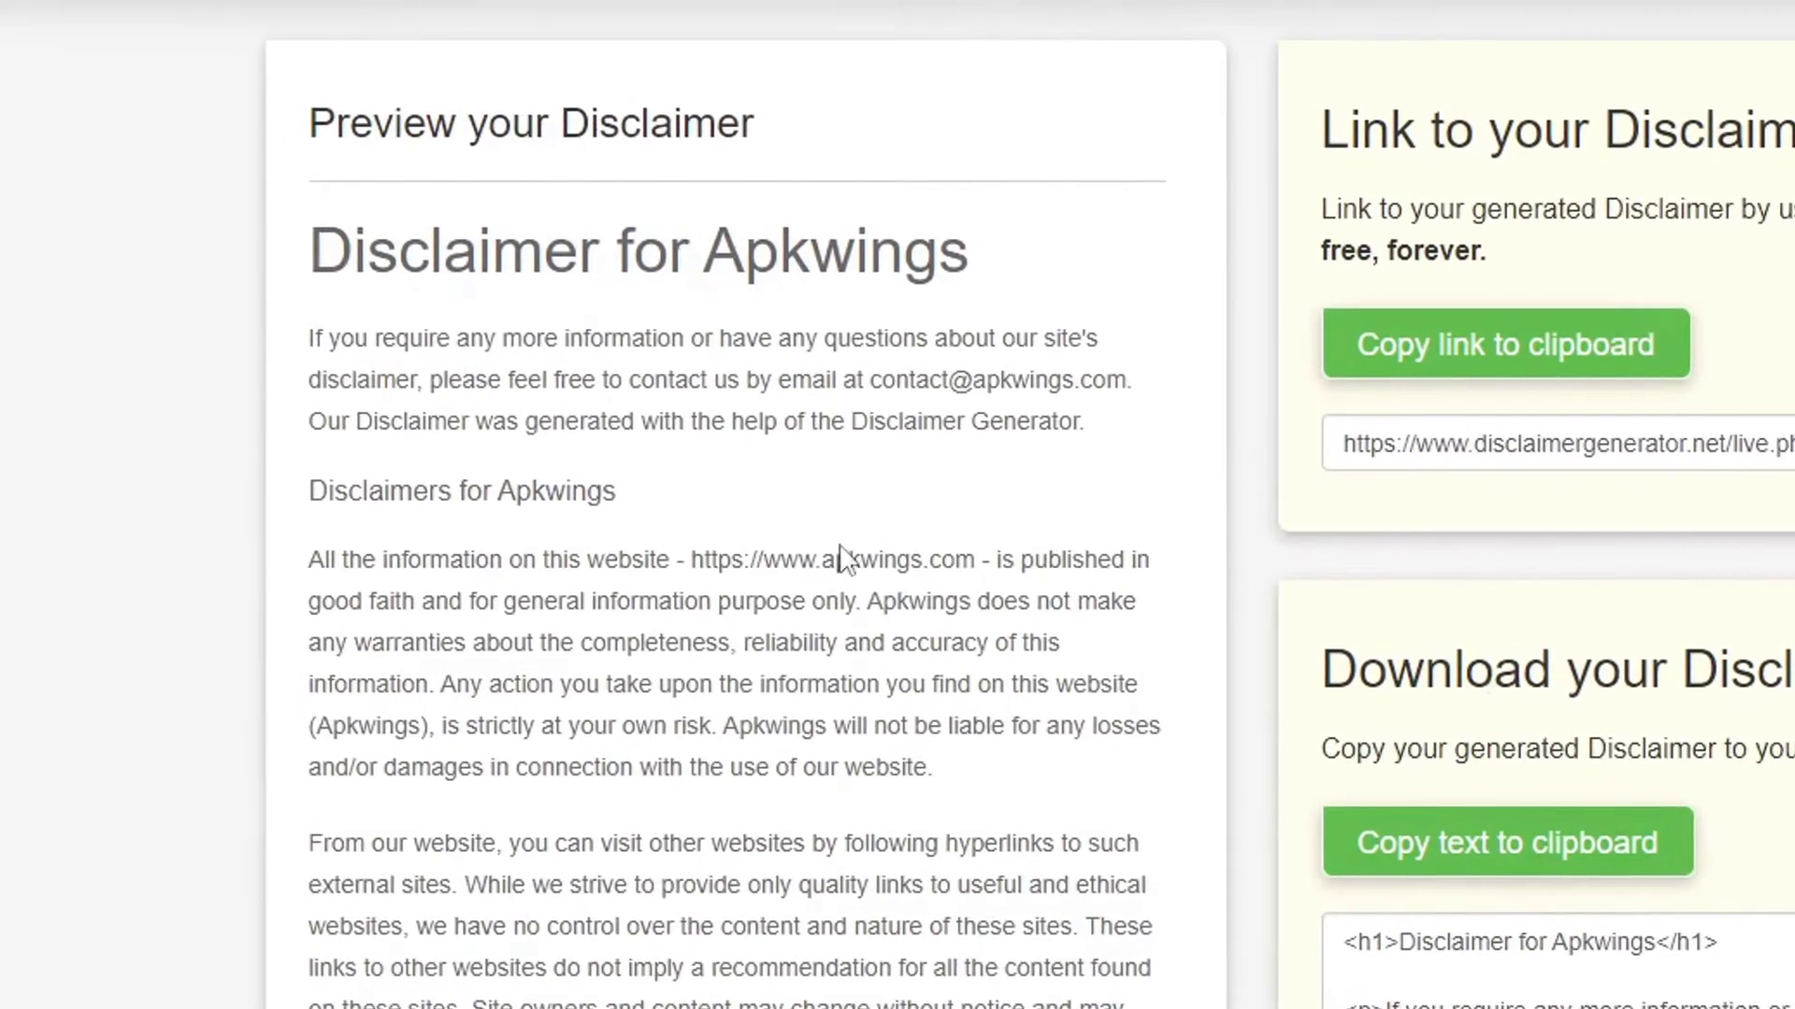
pyautogui.moveTo(311, 350); pyautogui.dragTo(561, 1000)
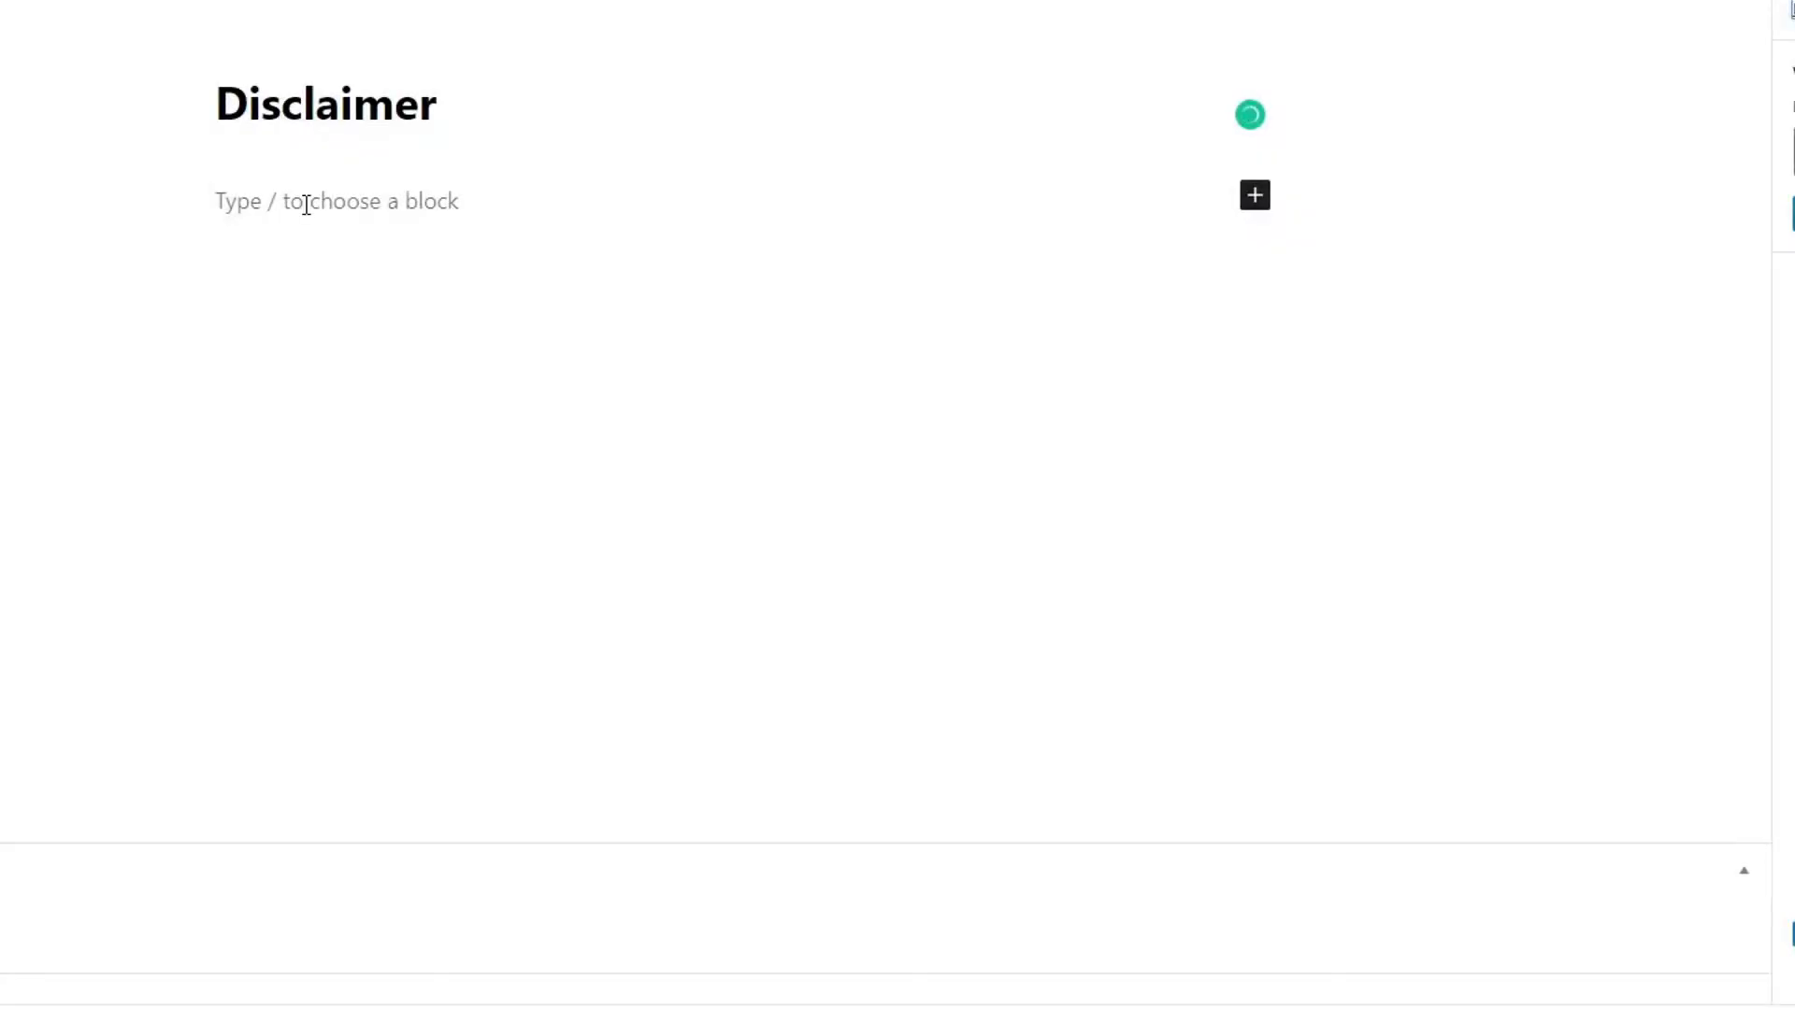
# Paste the generated disclaimer into the Disclaimer page body and update the page.
pyautogui.click(307, 207)
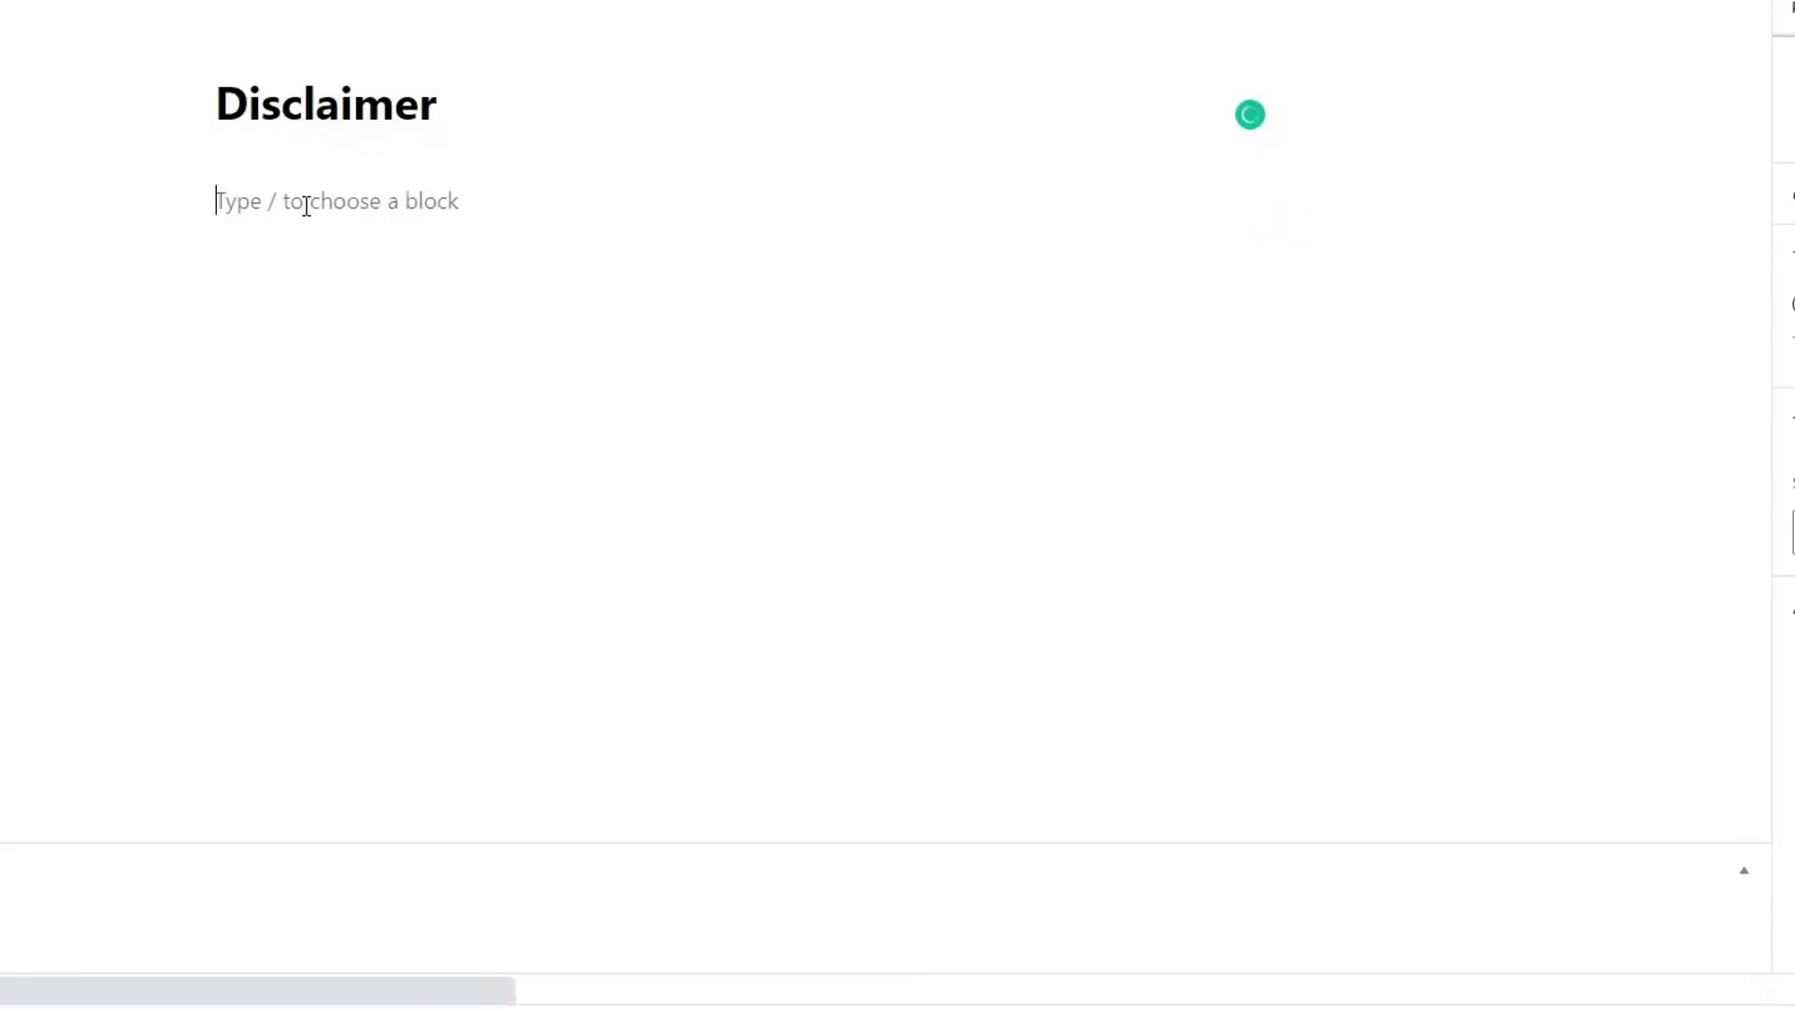
pyautogui.hotkey('ctrl', 'v')
pyautogui.click(879, 486)
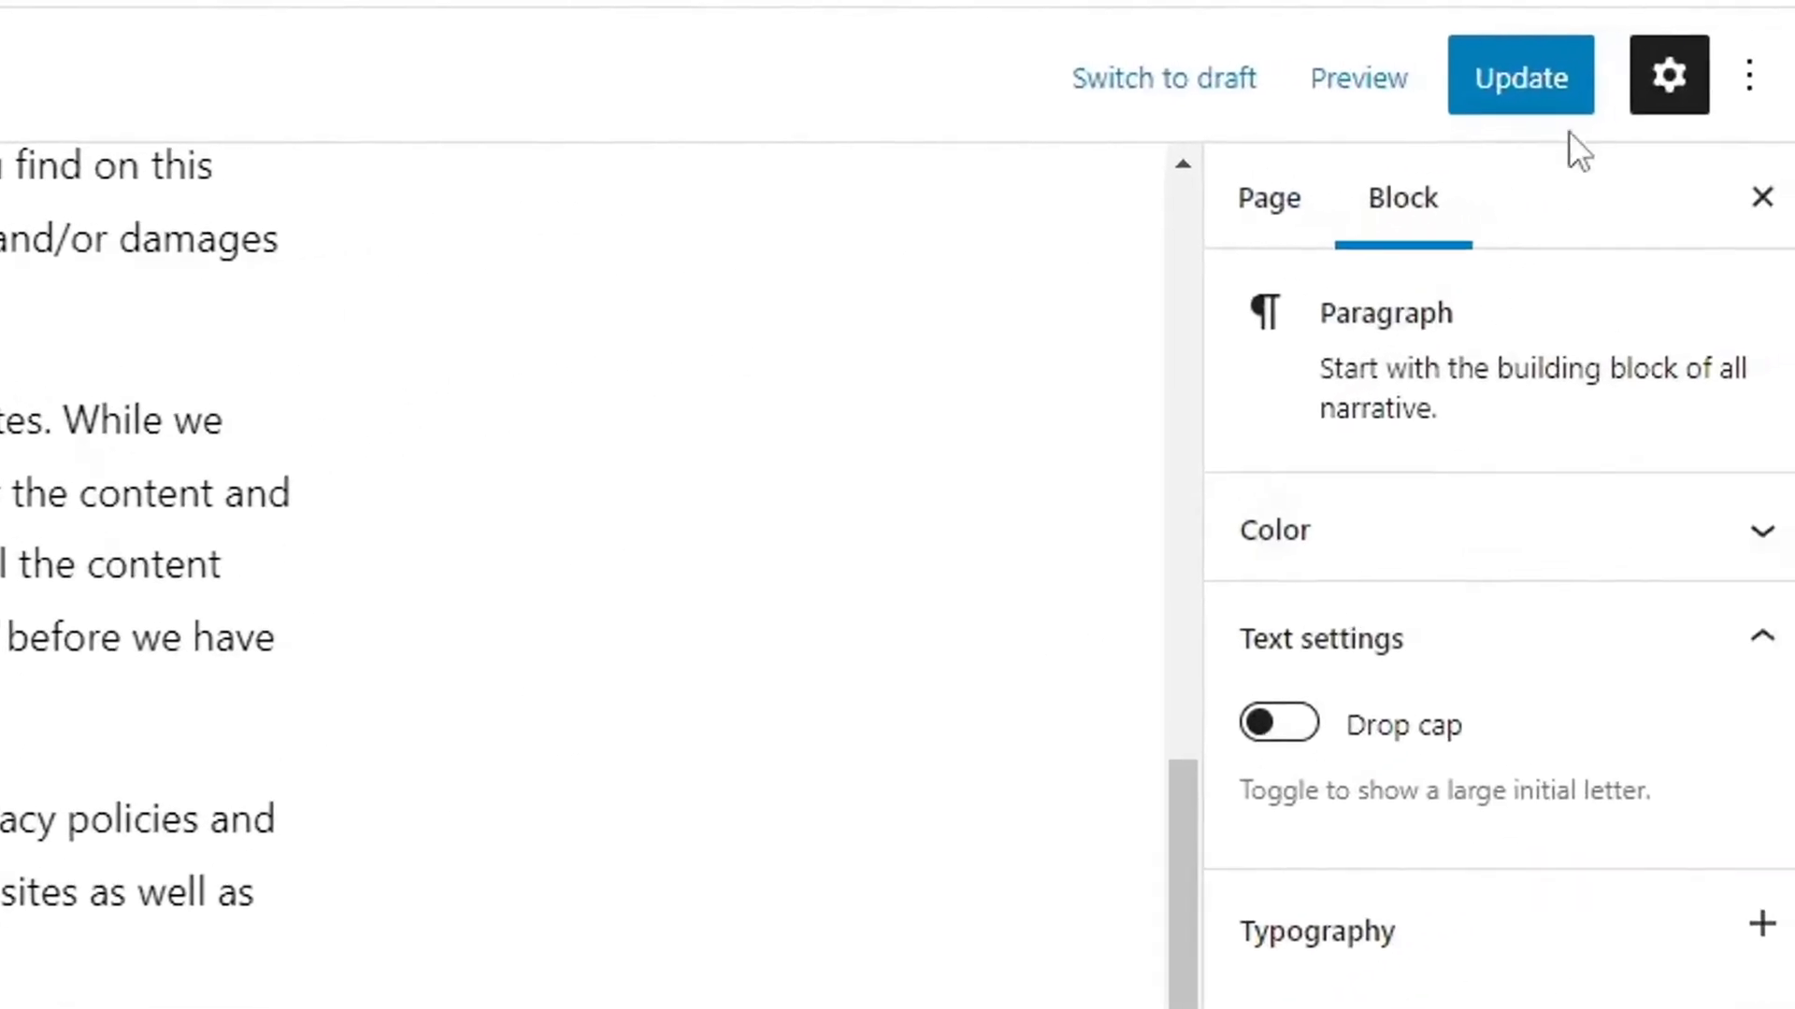
pyautogui.click(1520, 78)
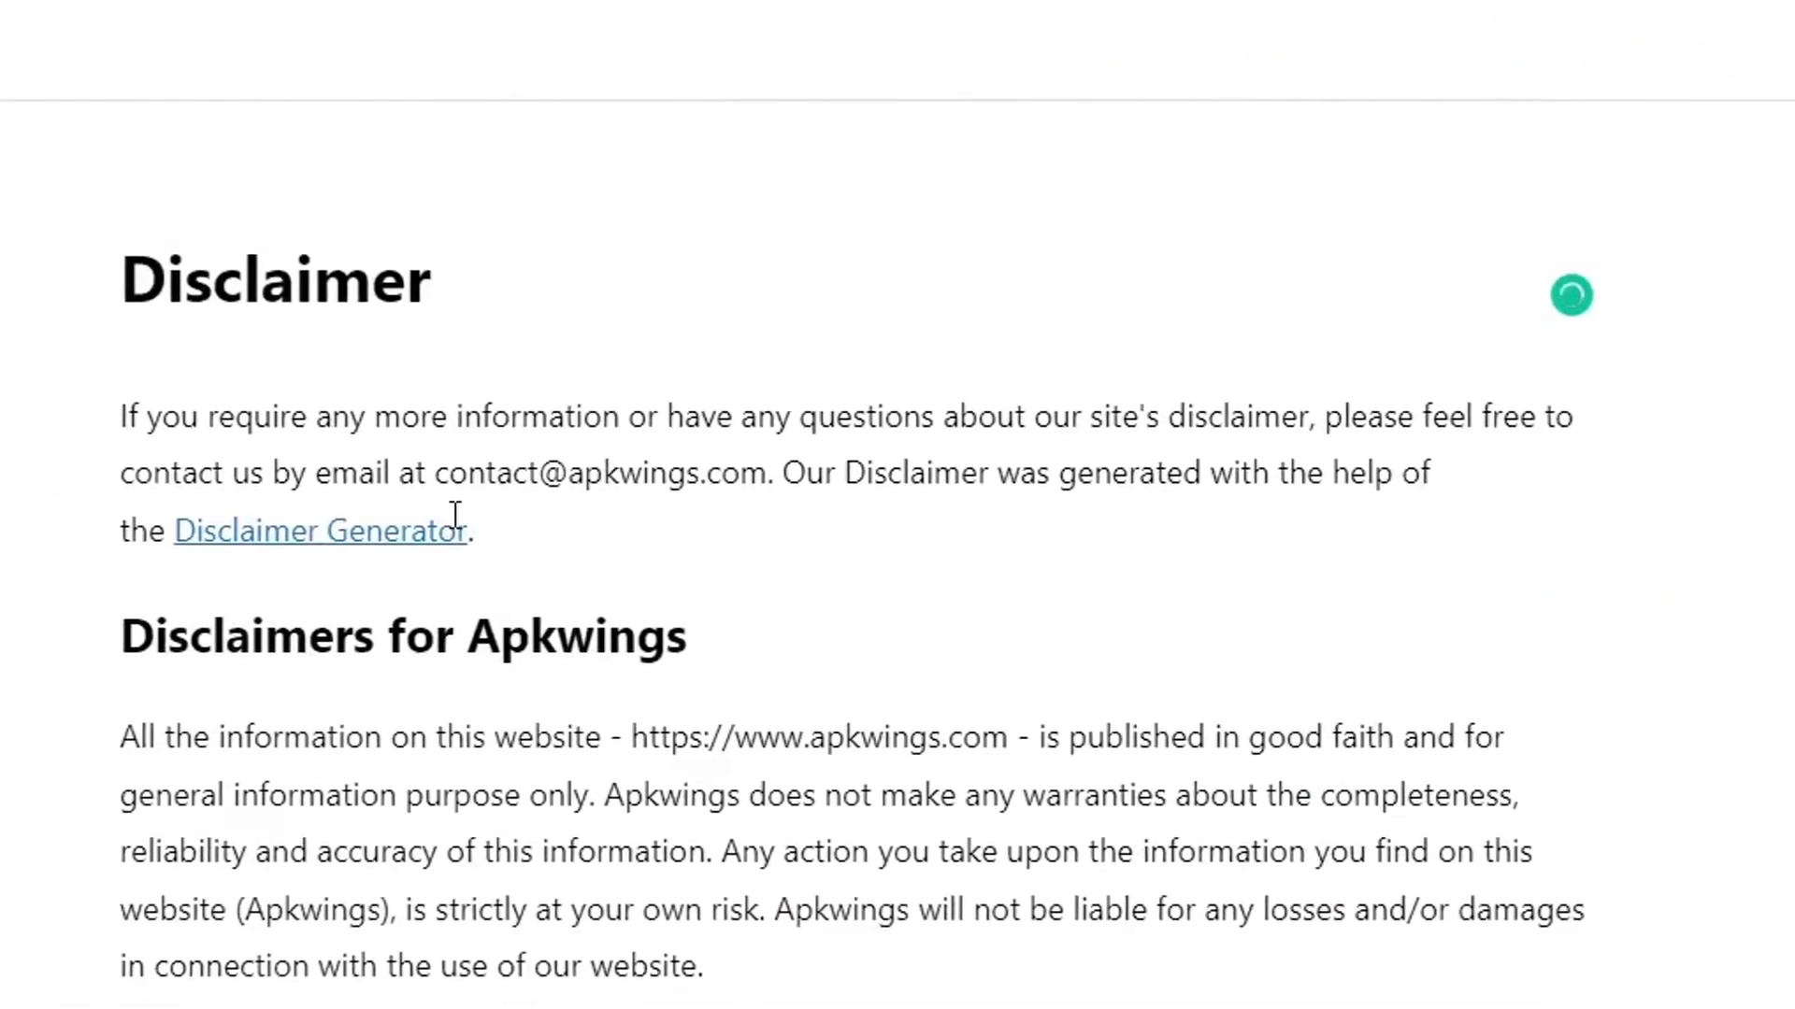
# Delete the 'Our Disclaimer was generated…' credit sentence and return to the Pages list.
pyautogui.click(504, 526)
pyautogui.moveTo(505, 527); pyautogui.dragTo(788, 454)
pyautogui.press('BackSpace')
pyautogui.click(1019, 422)
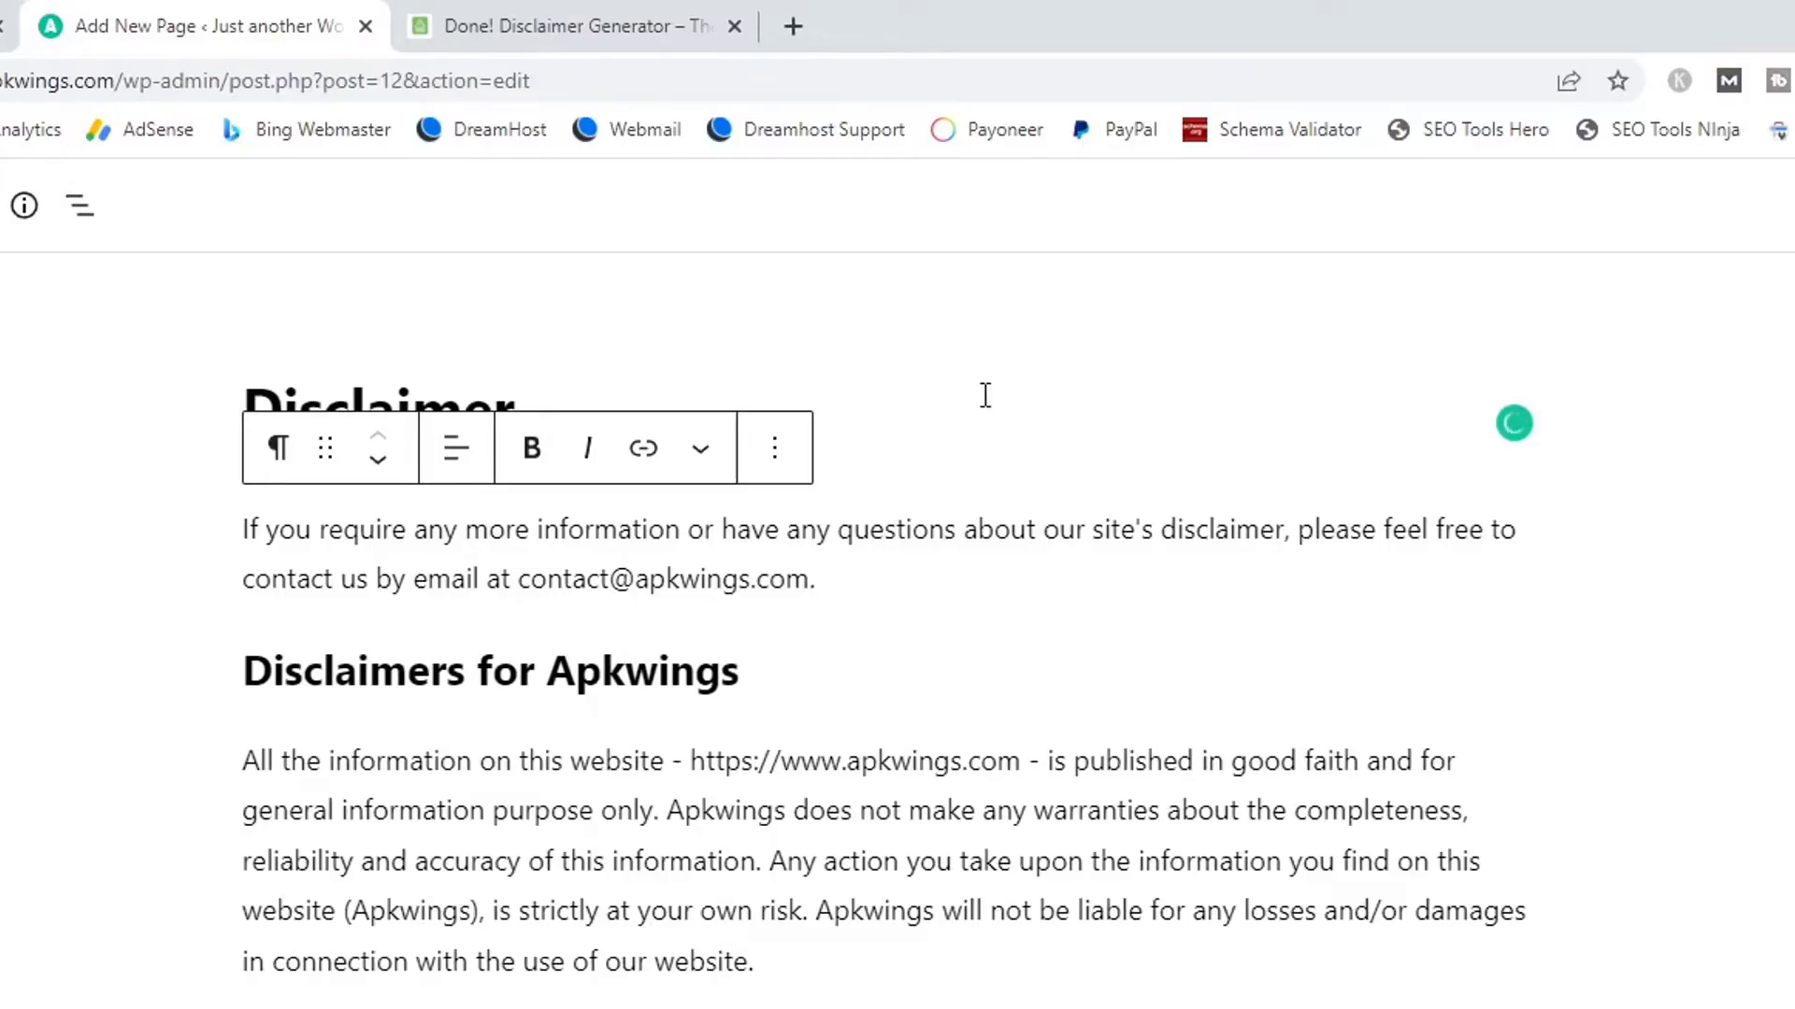
pyautogui.click(32, 219)
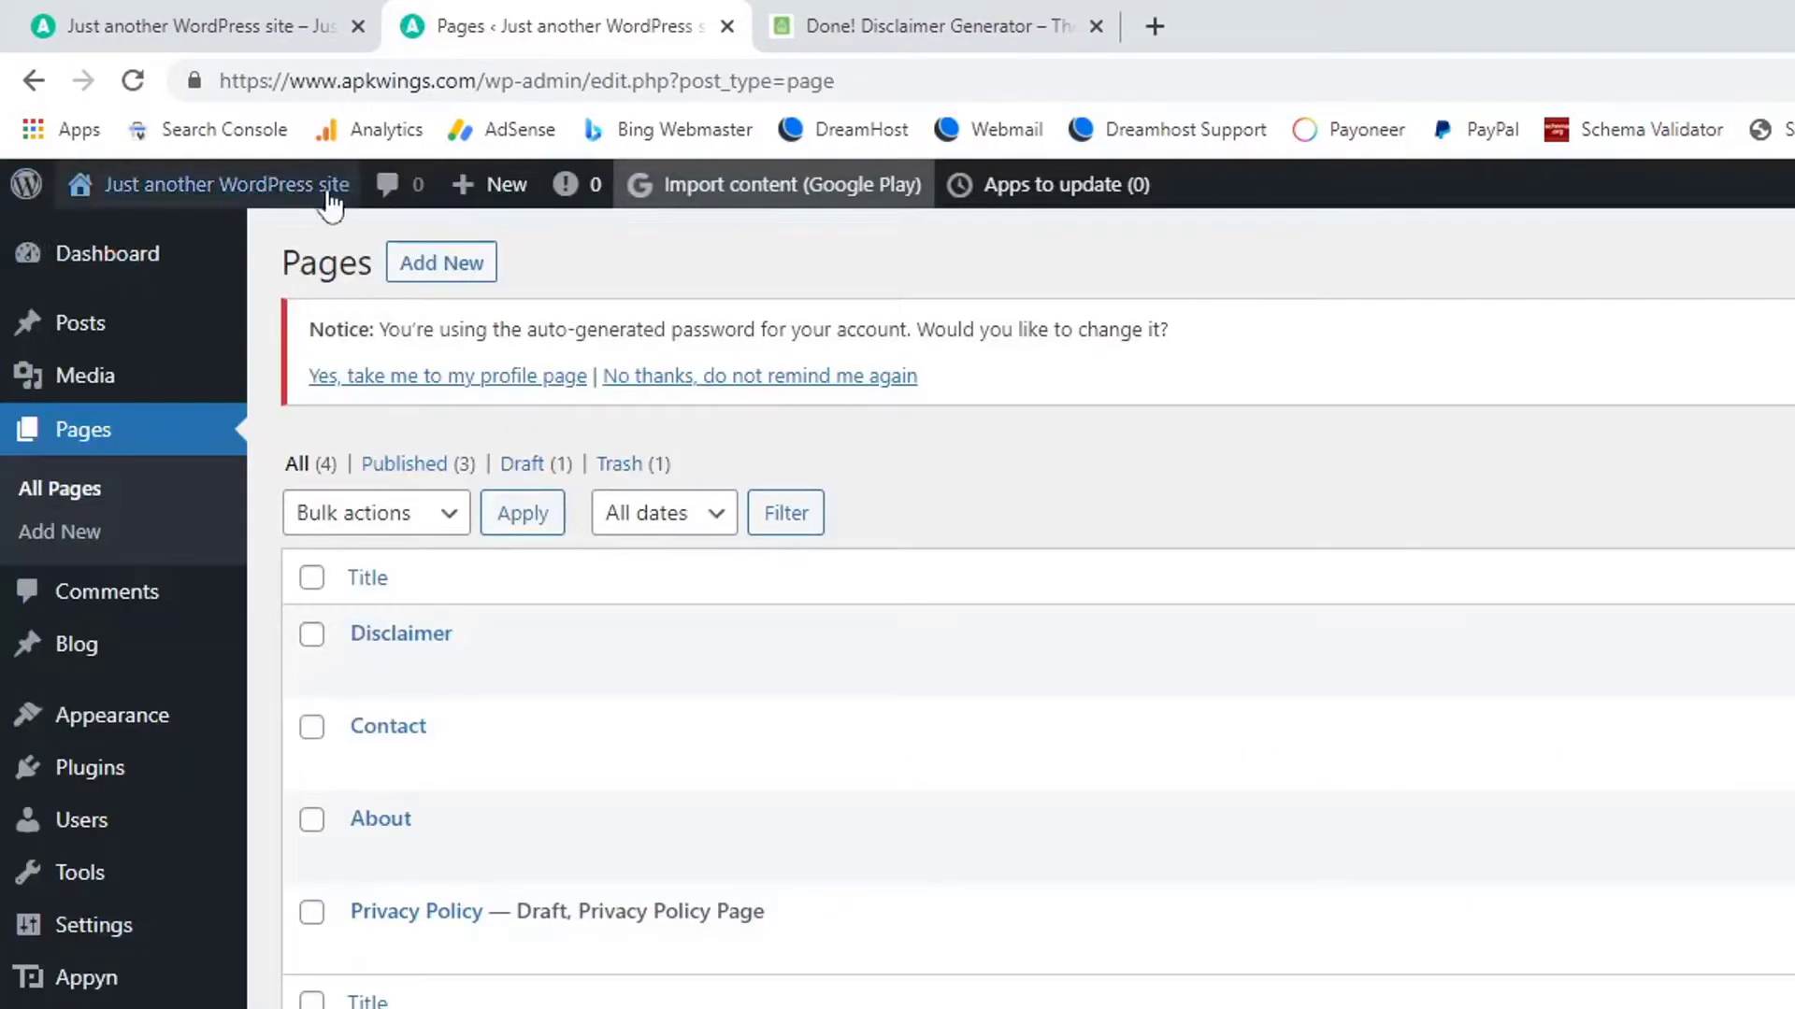
pyautogui.moveTo(344, 201)
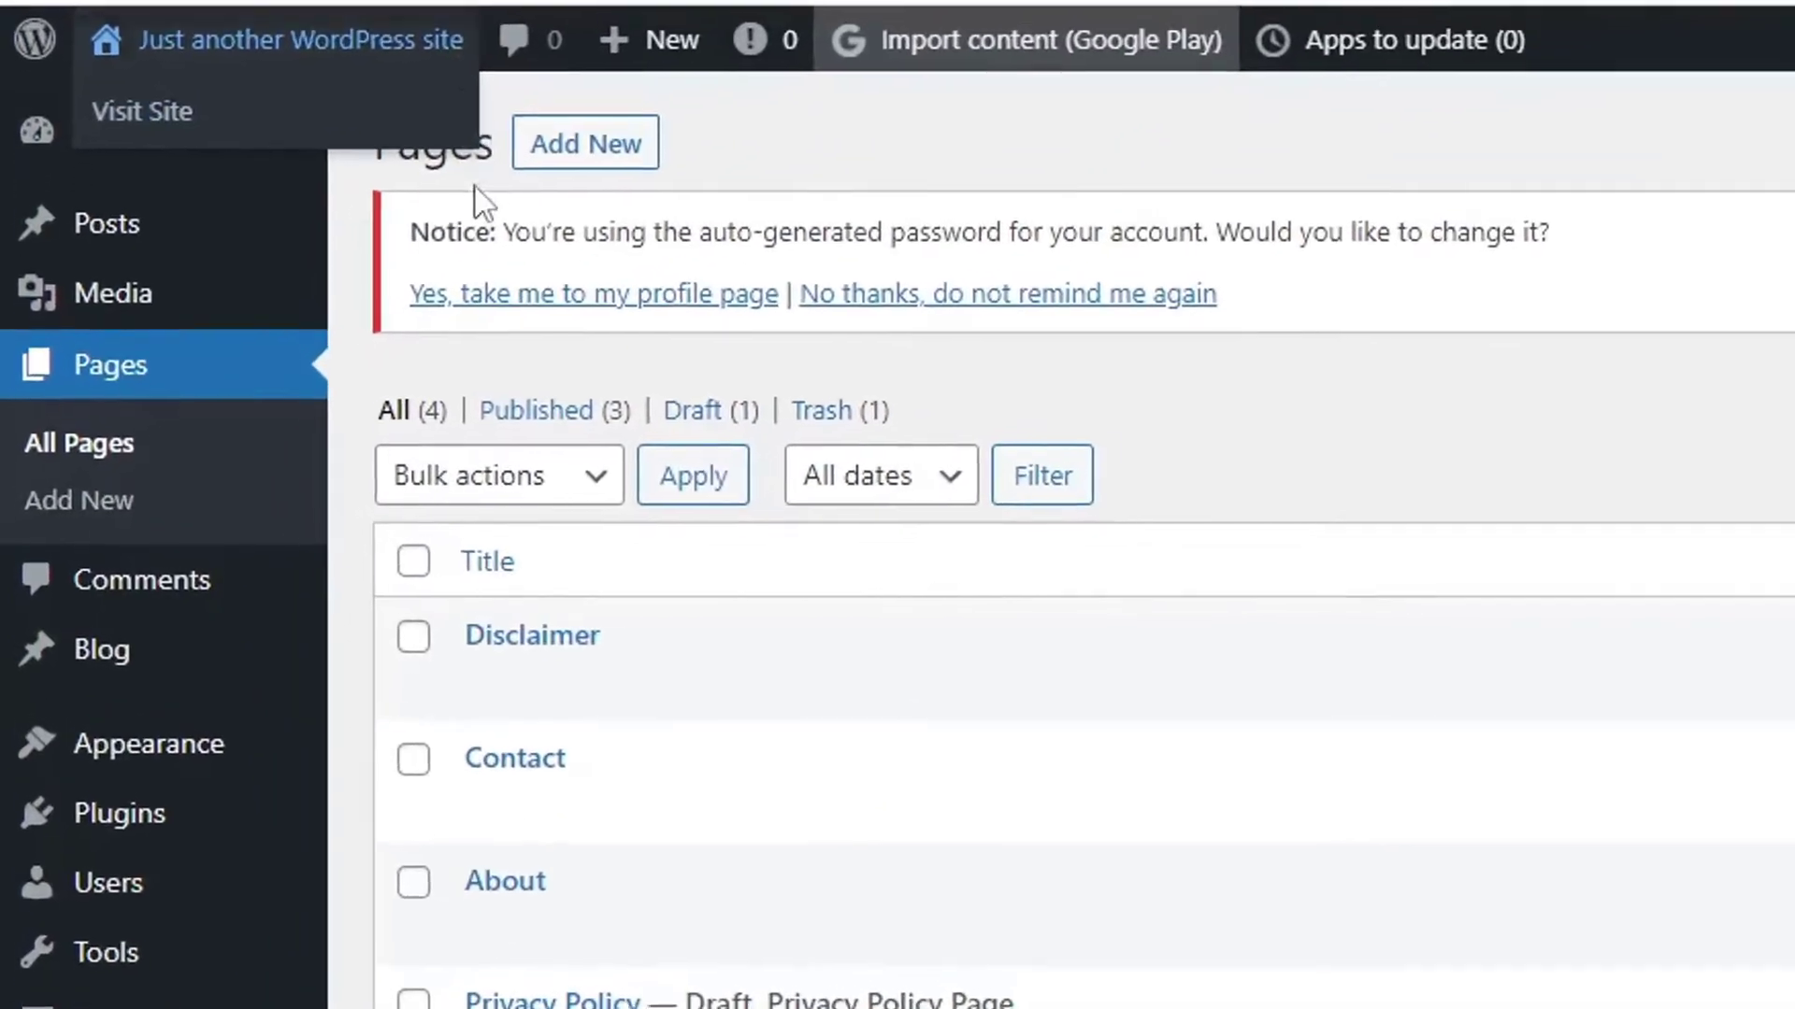
pyautogui.moveTo(132, 327)
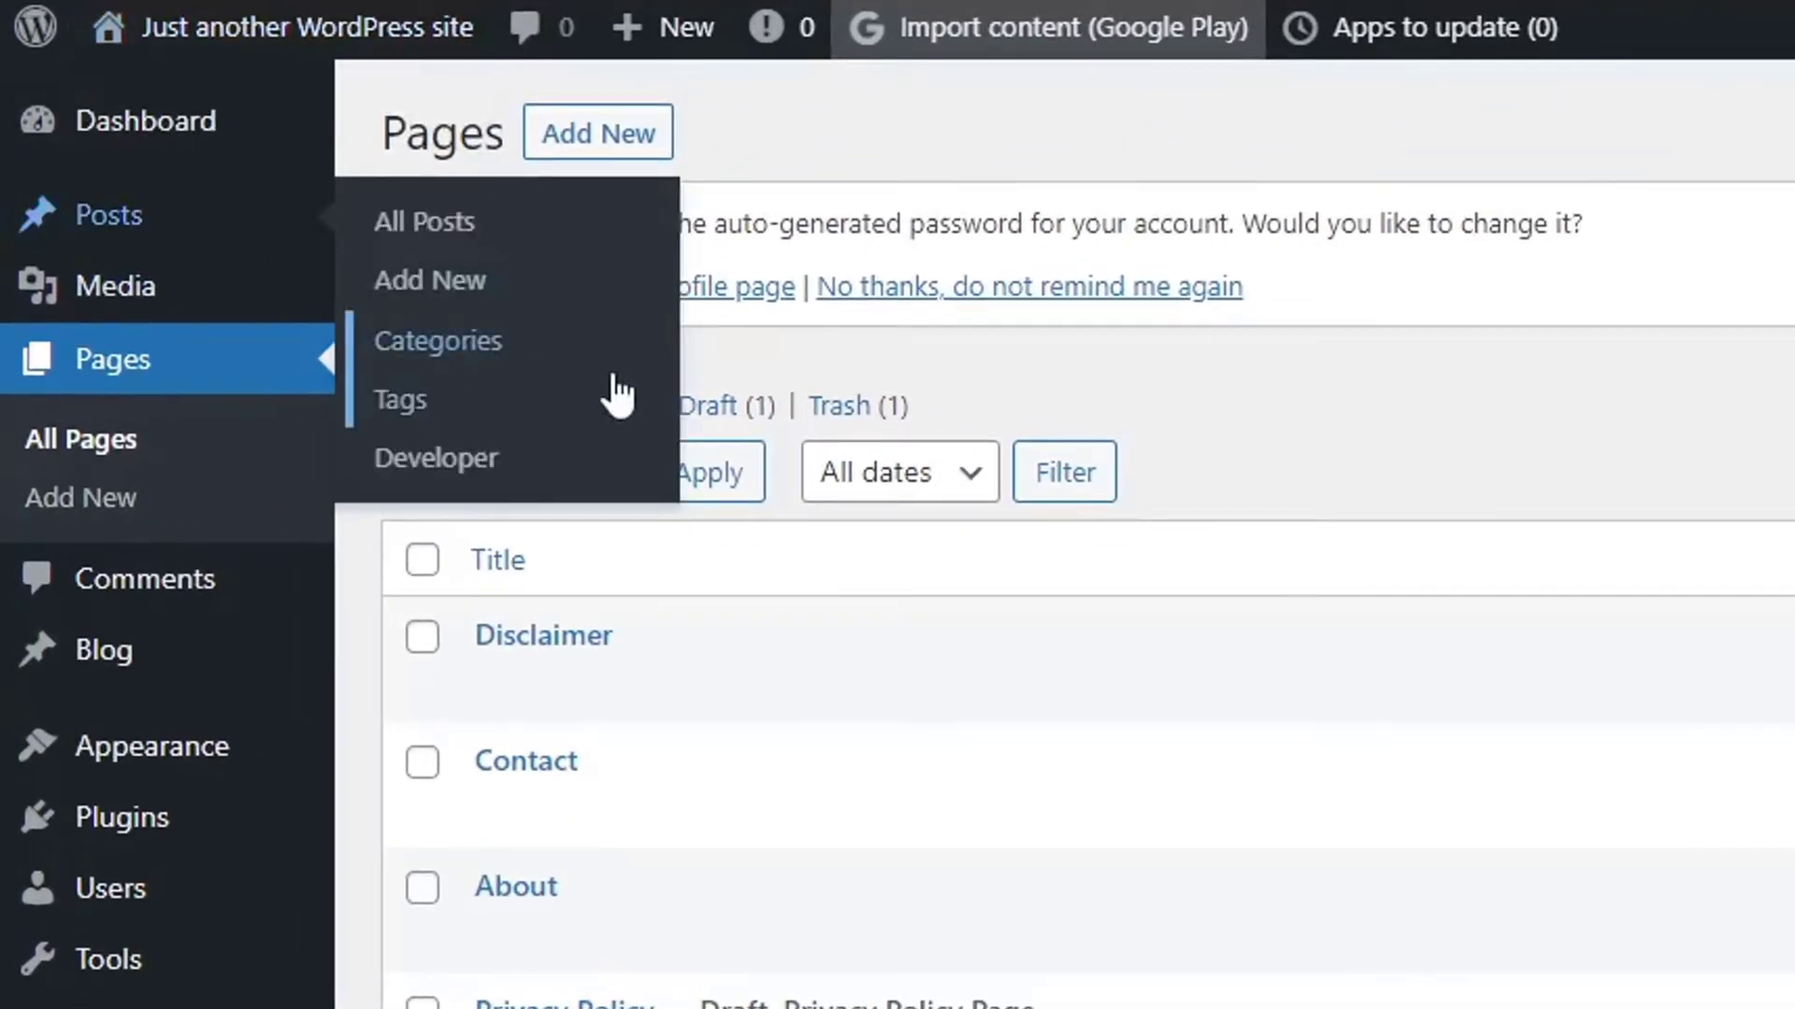
# Add Tools, Games and Apps as new post categories.
pyautogui.click(615, 374)
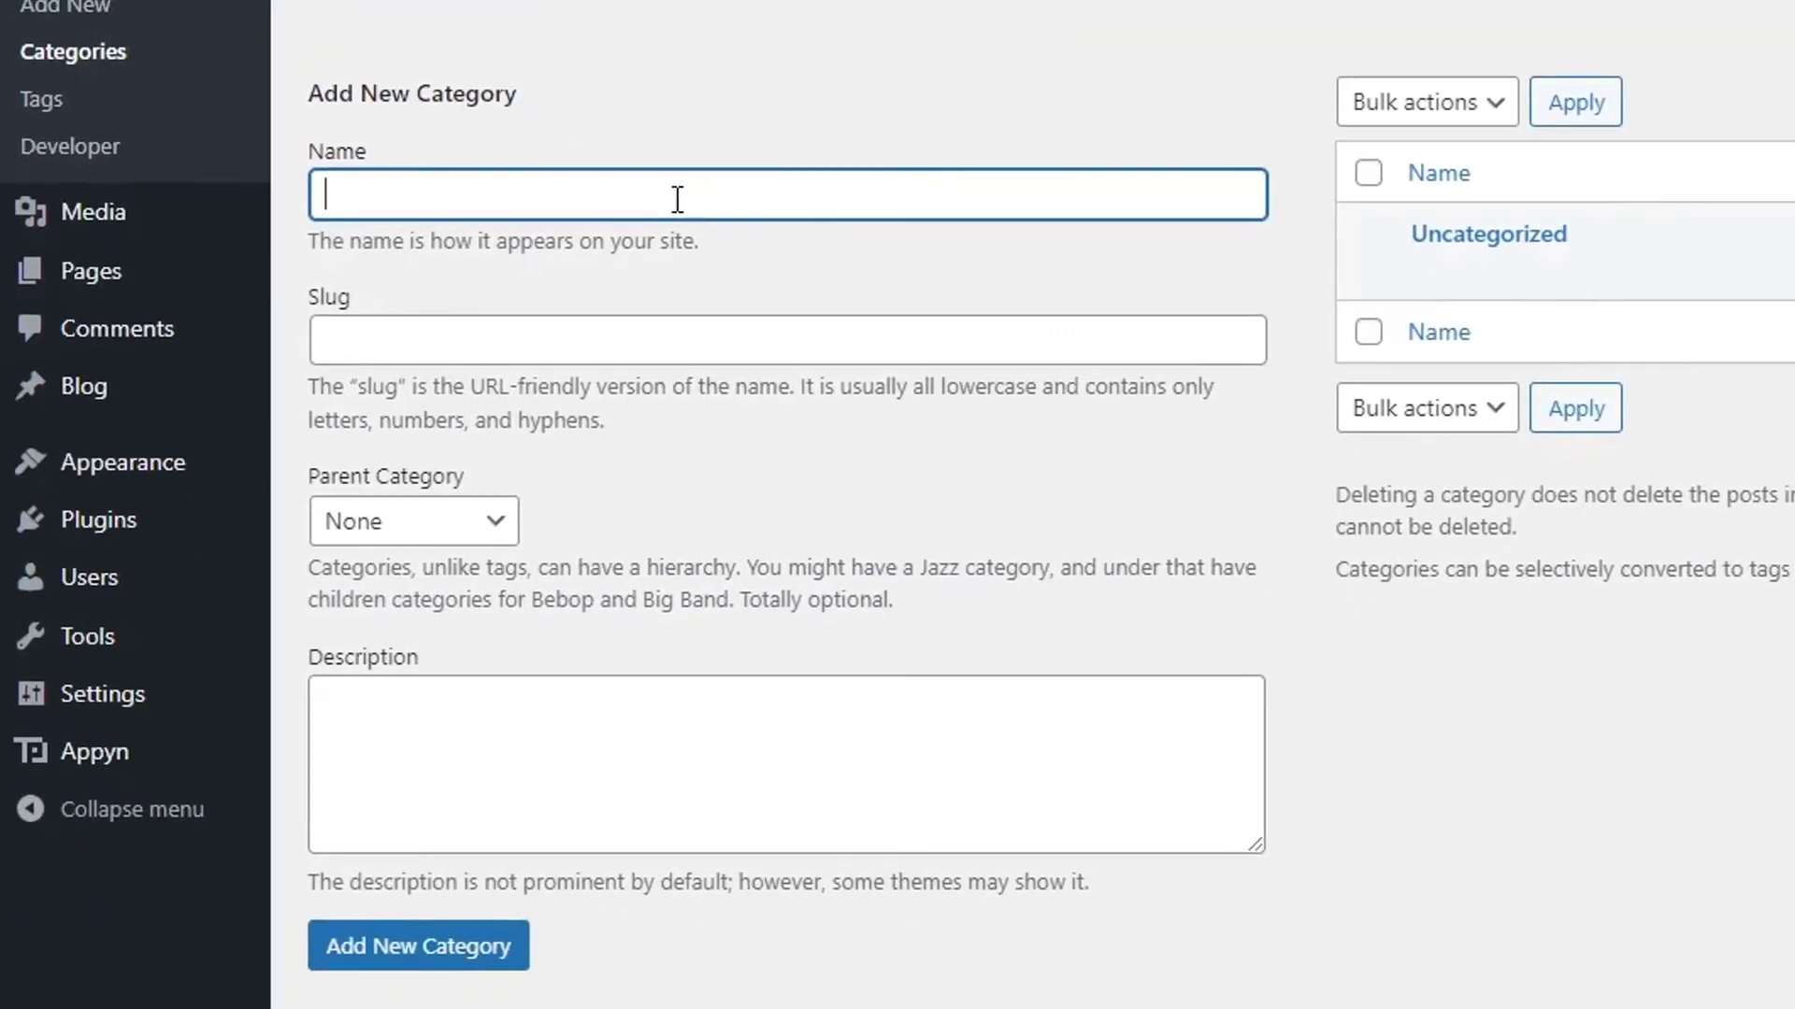
pyautogui.write('Tool')
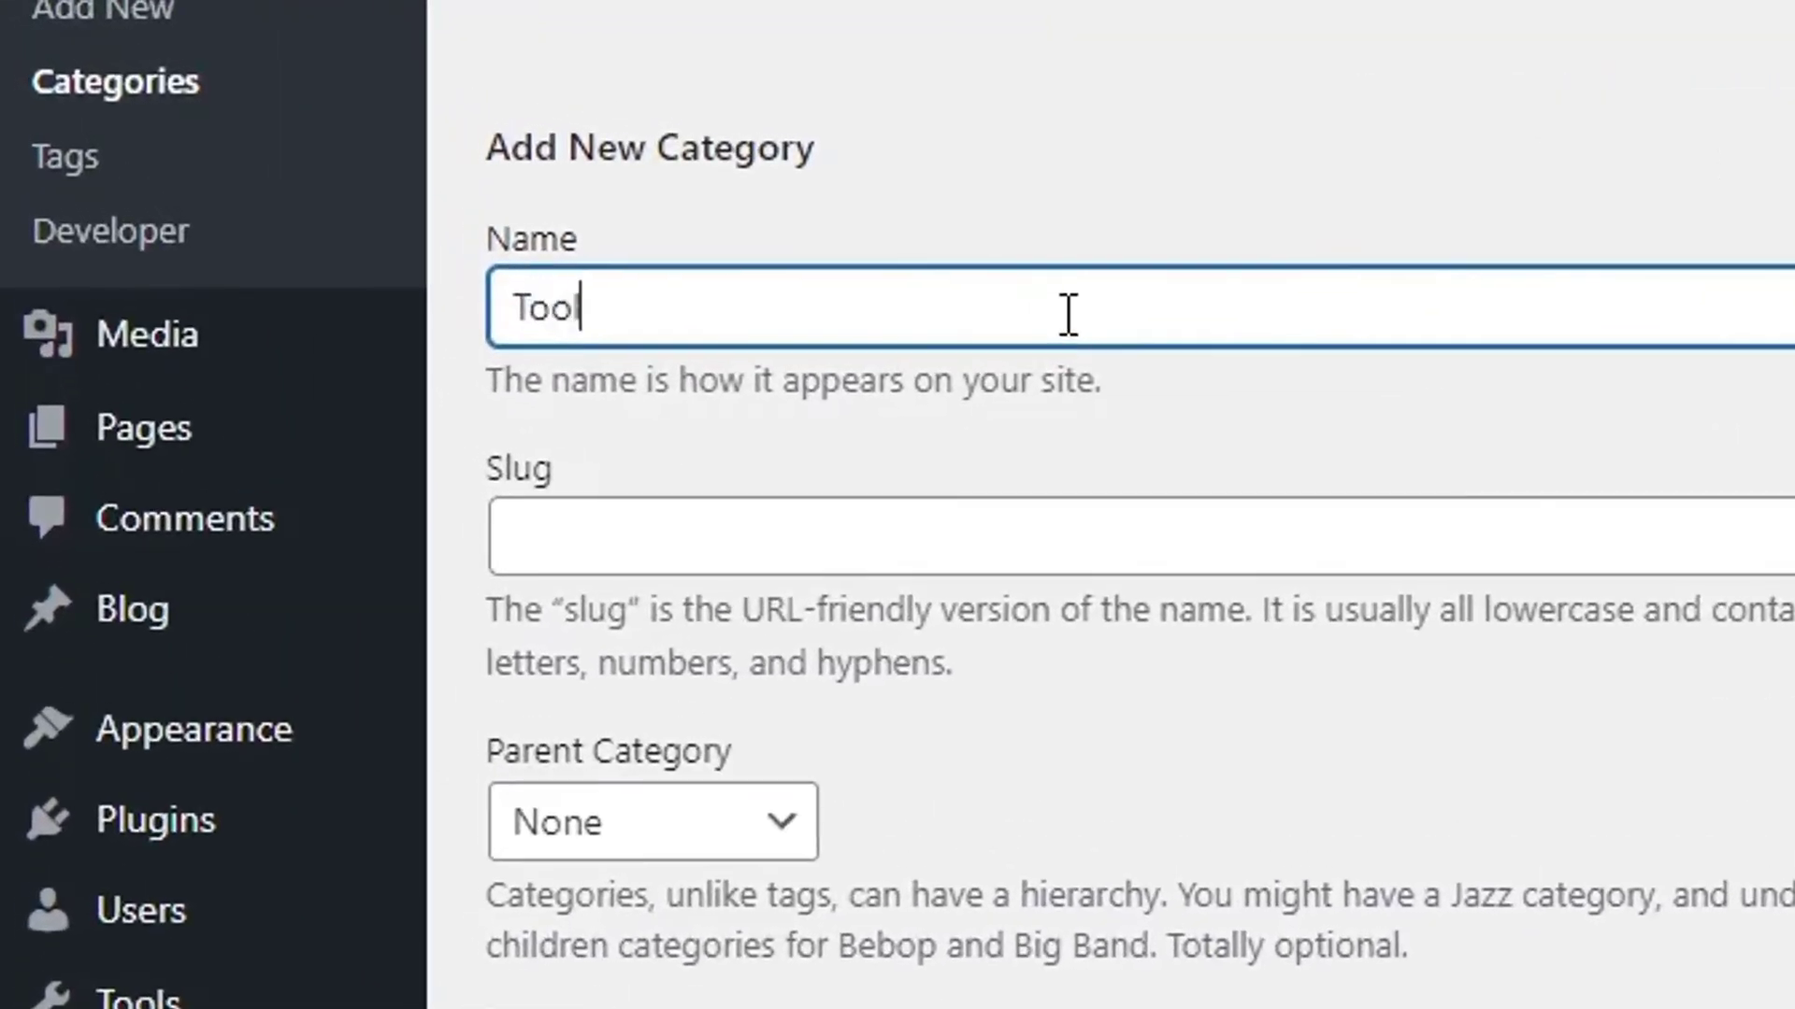
pyautogui.write('s')
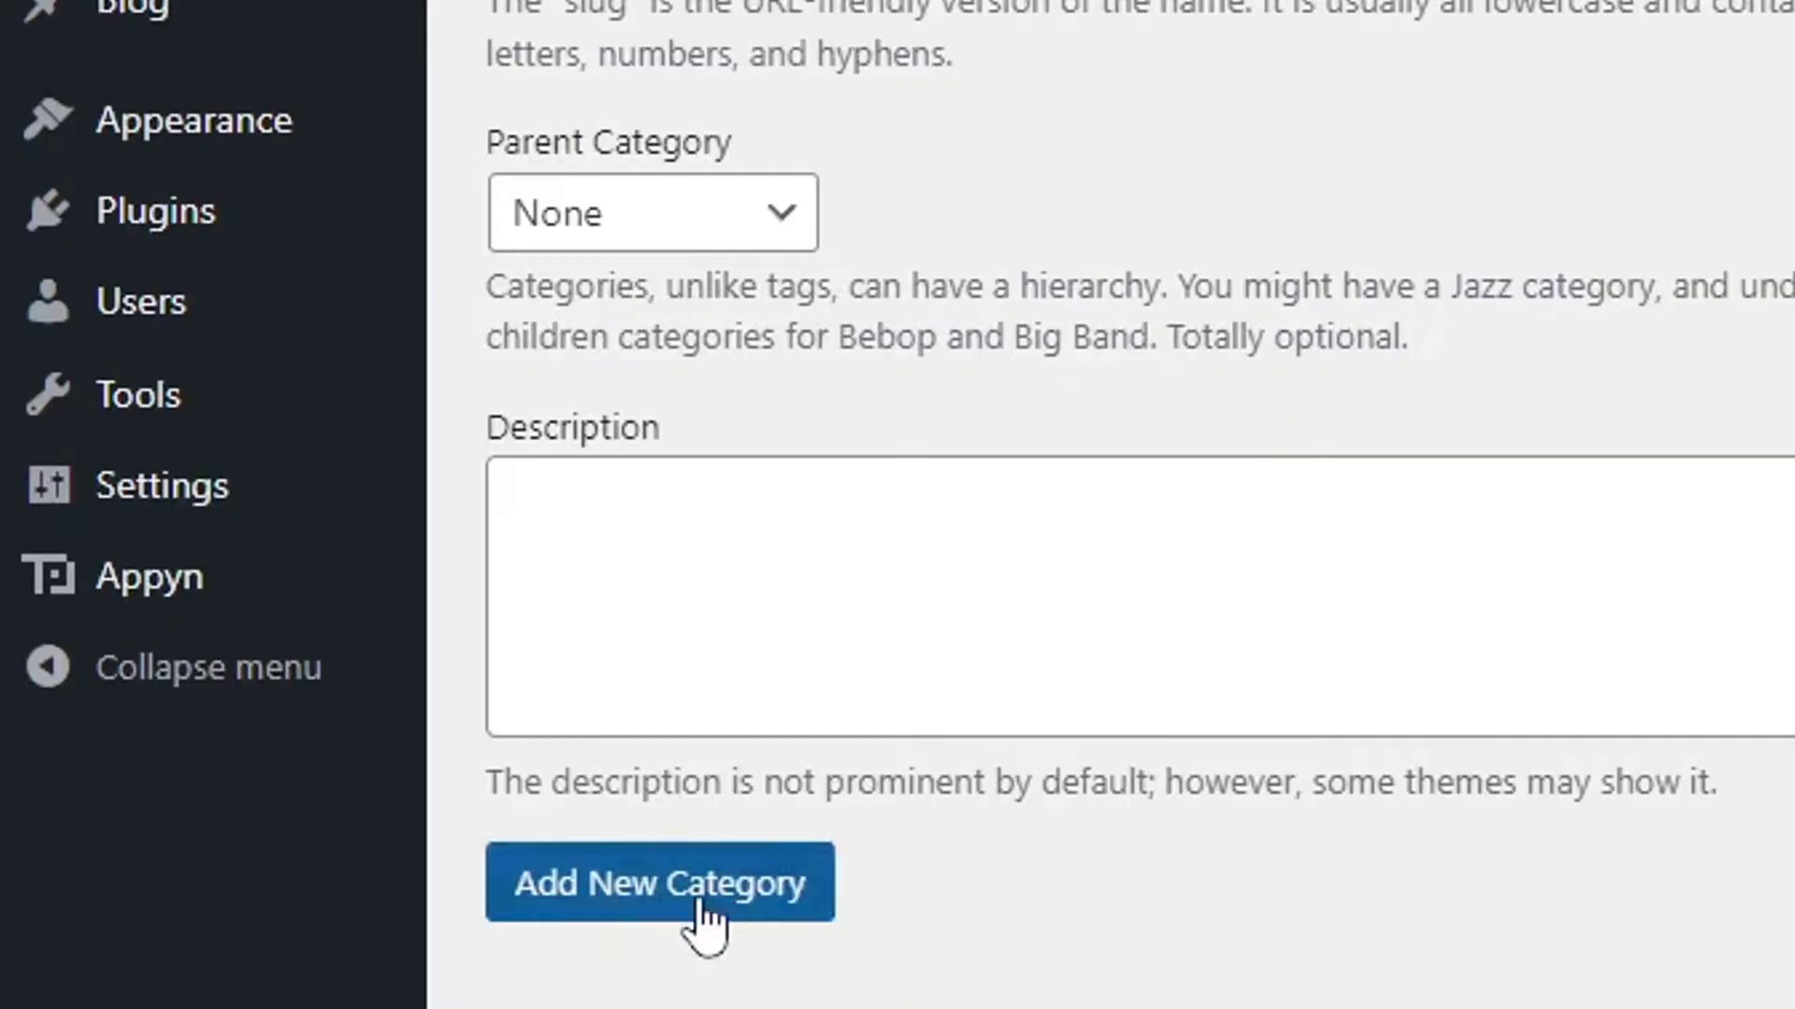
pyautogui.click(701, 997)
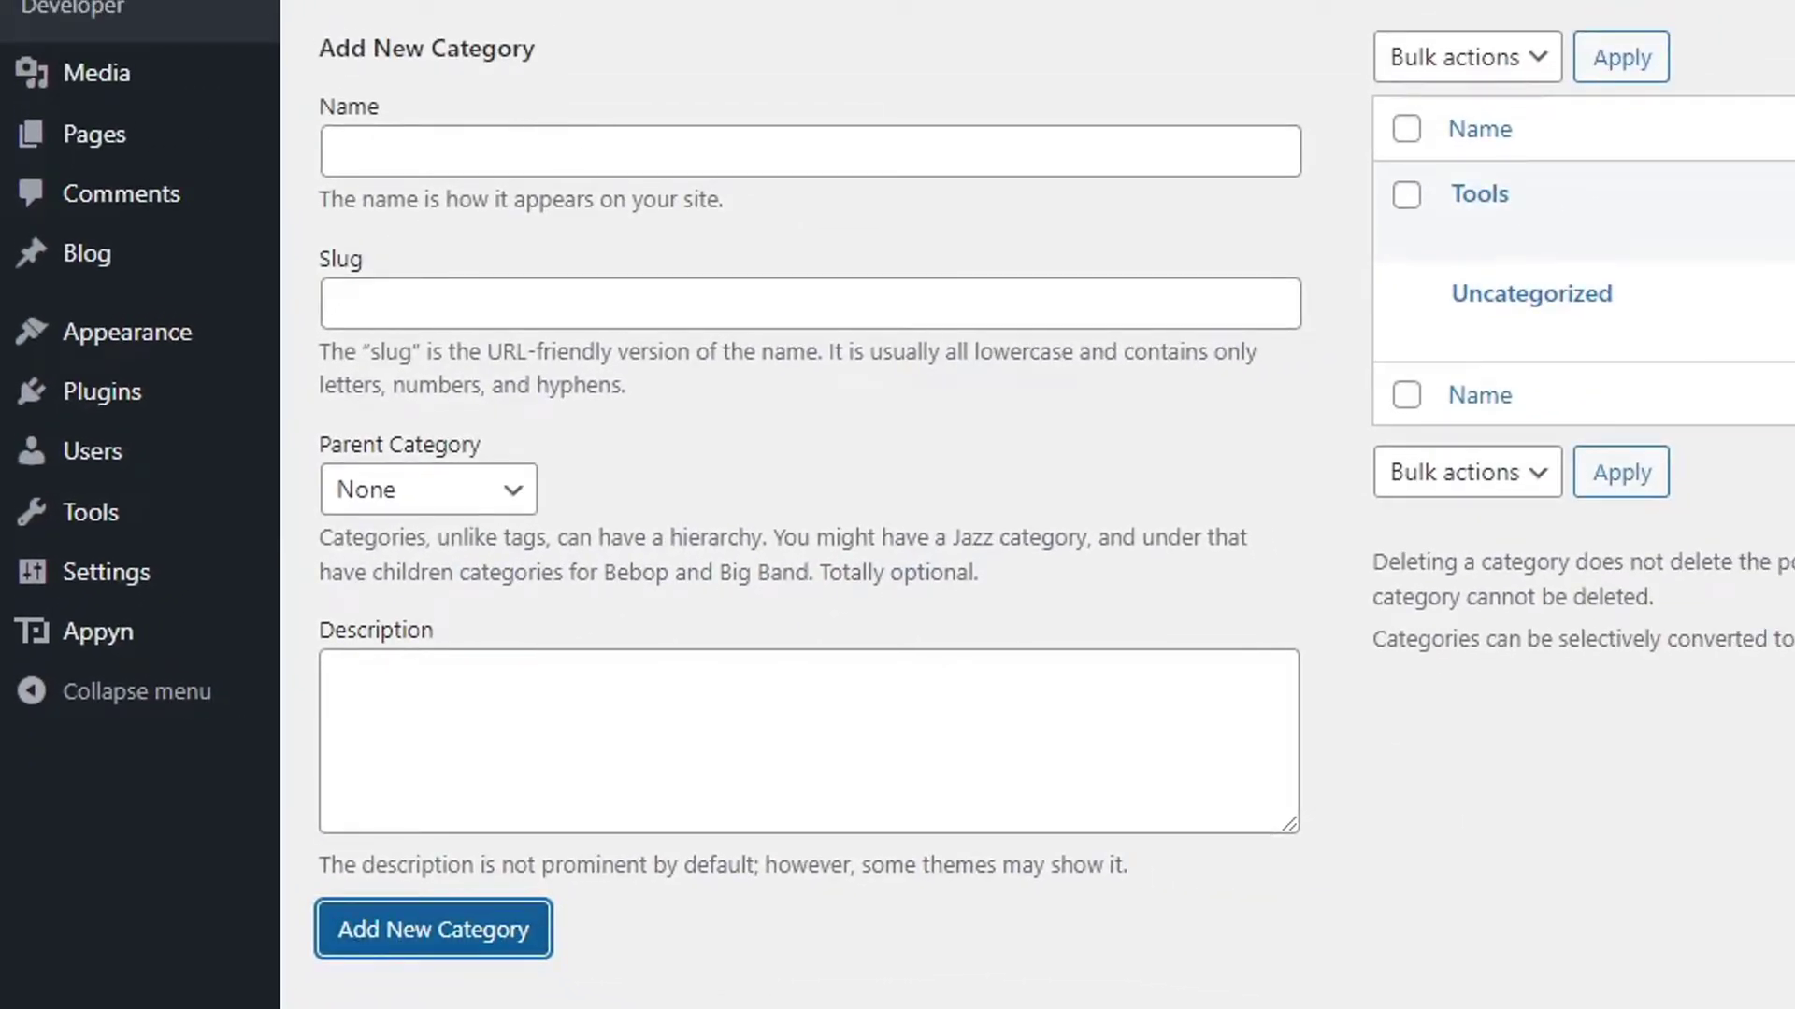
pyautogui.click(537, 166)
pyautogui.write('Games')
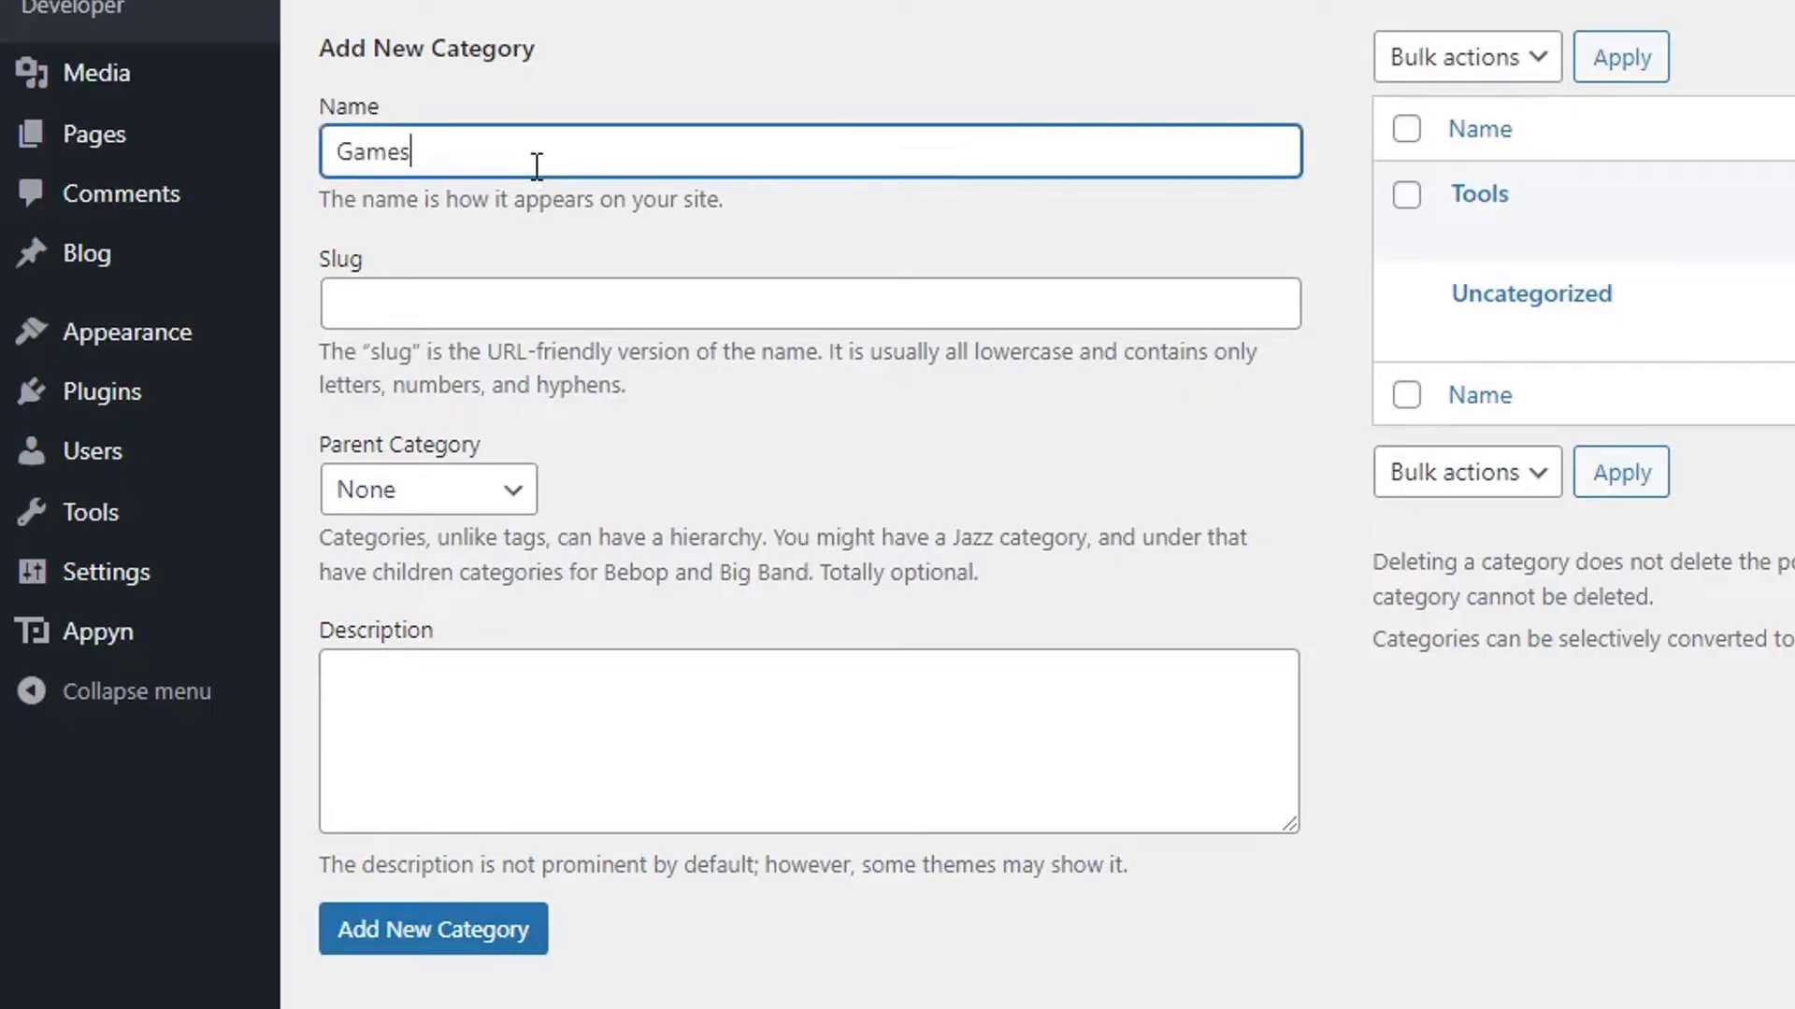
pyautogui.press('Return')
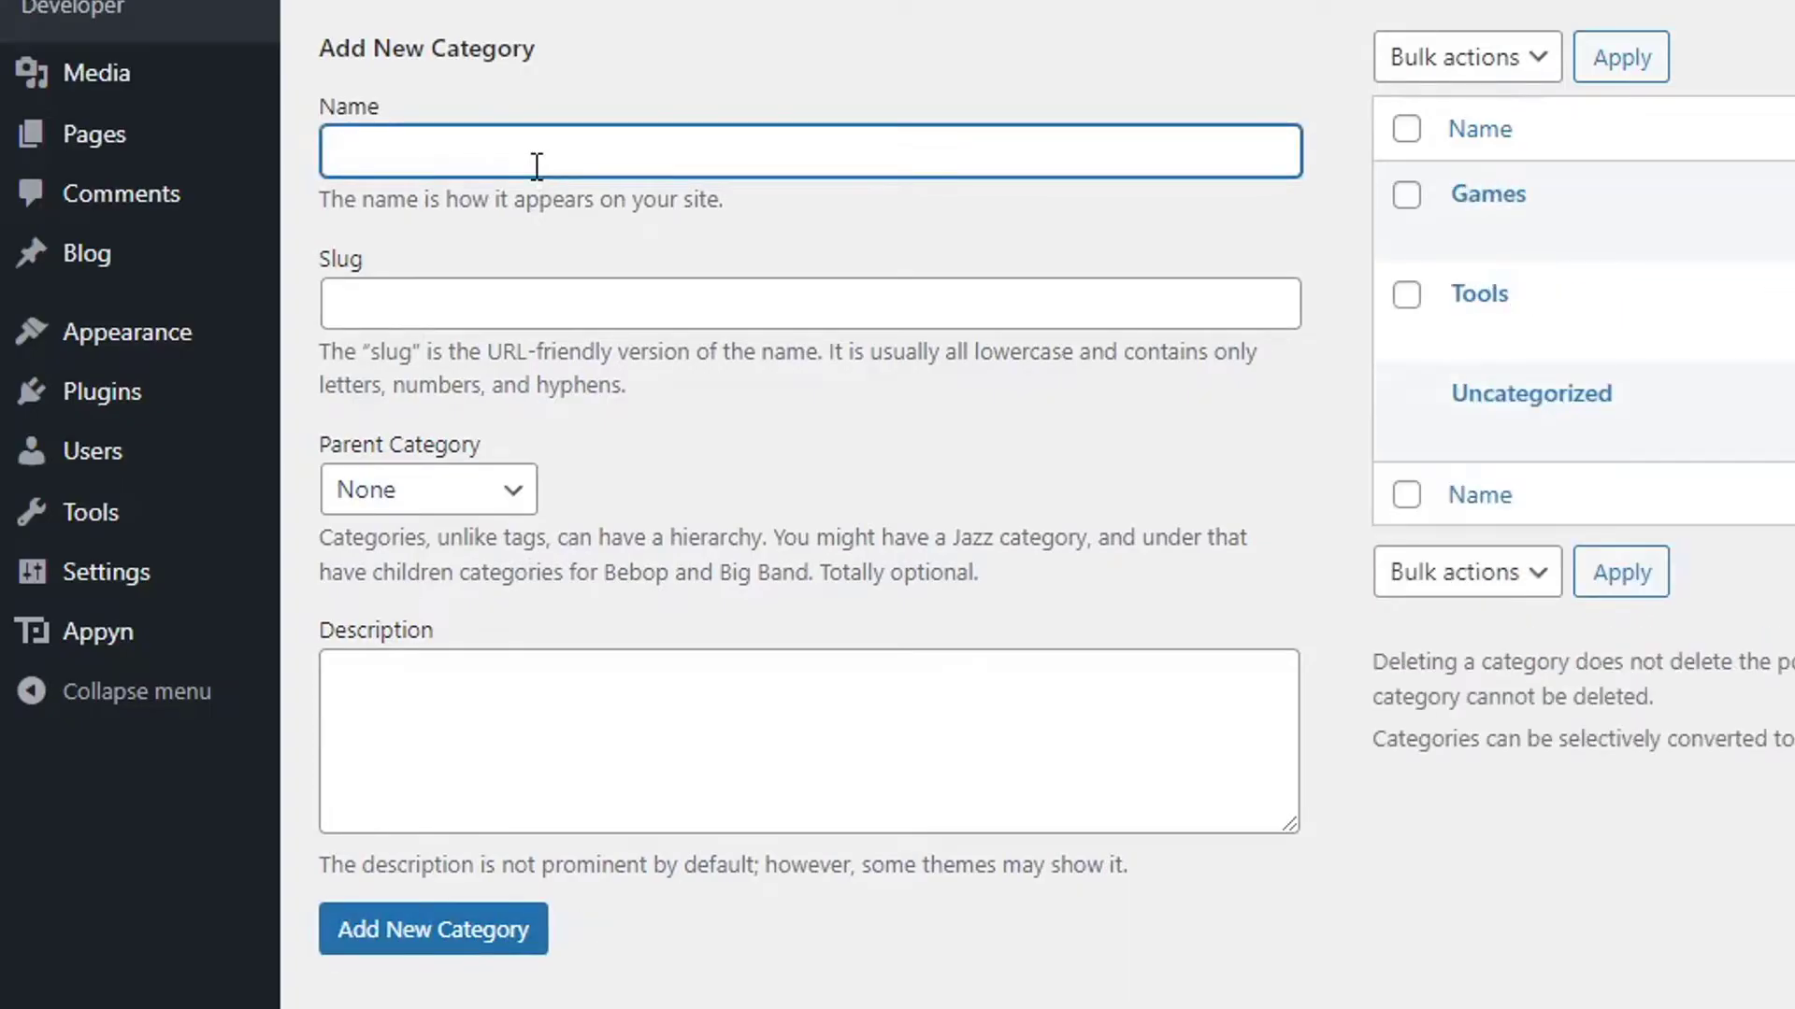
pyautogui.write('Apps')
pyautogui.press('Return')
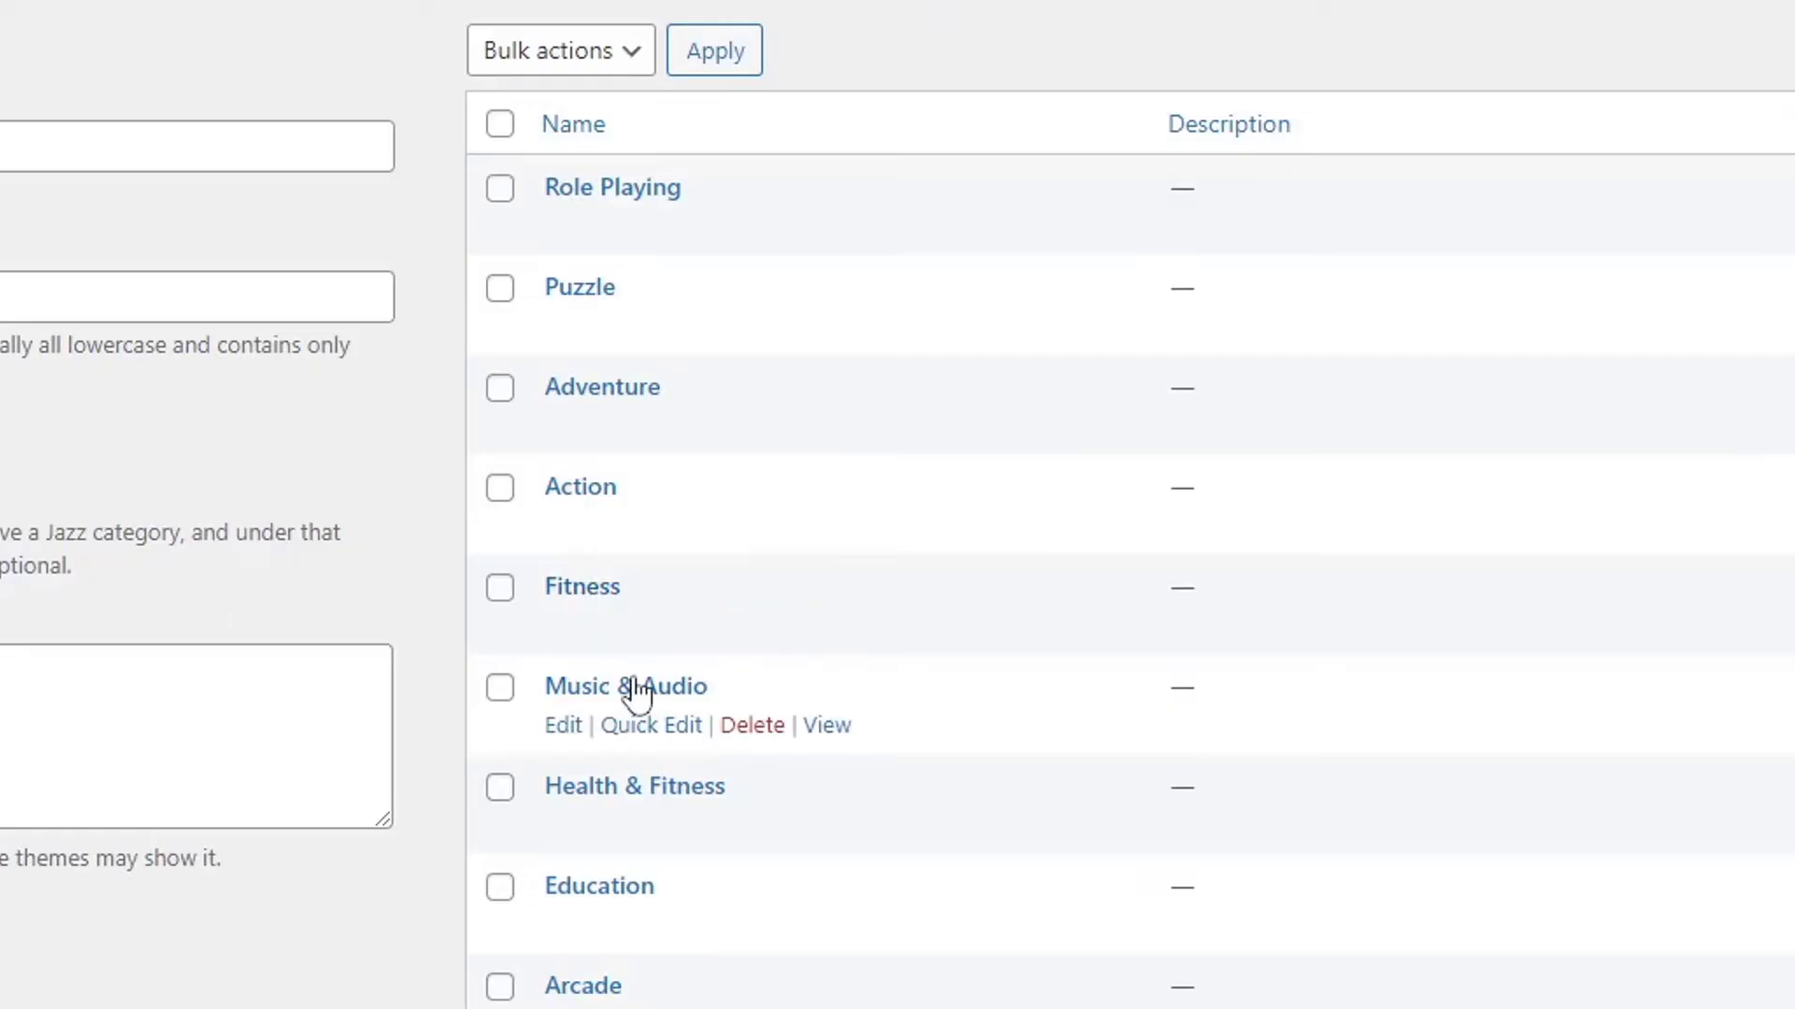
# Delete the Fitness category, then bring up the site's front page tab next to it.
pyautogui.scroll(-3, 822, 828)
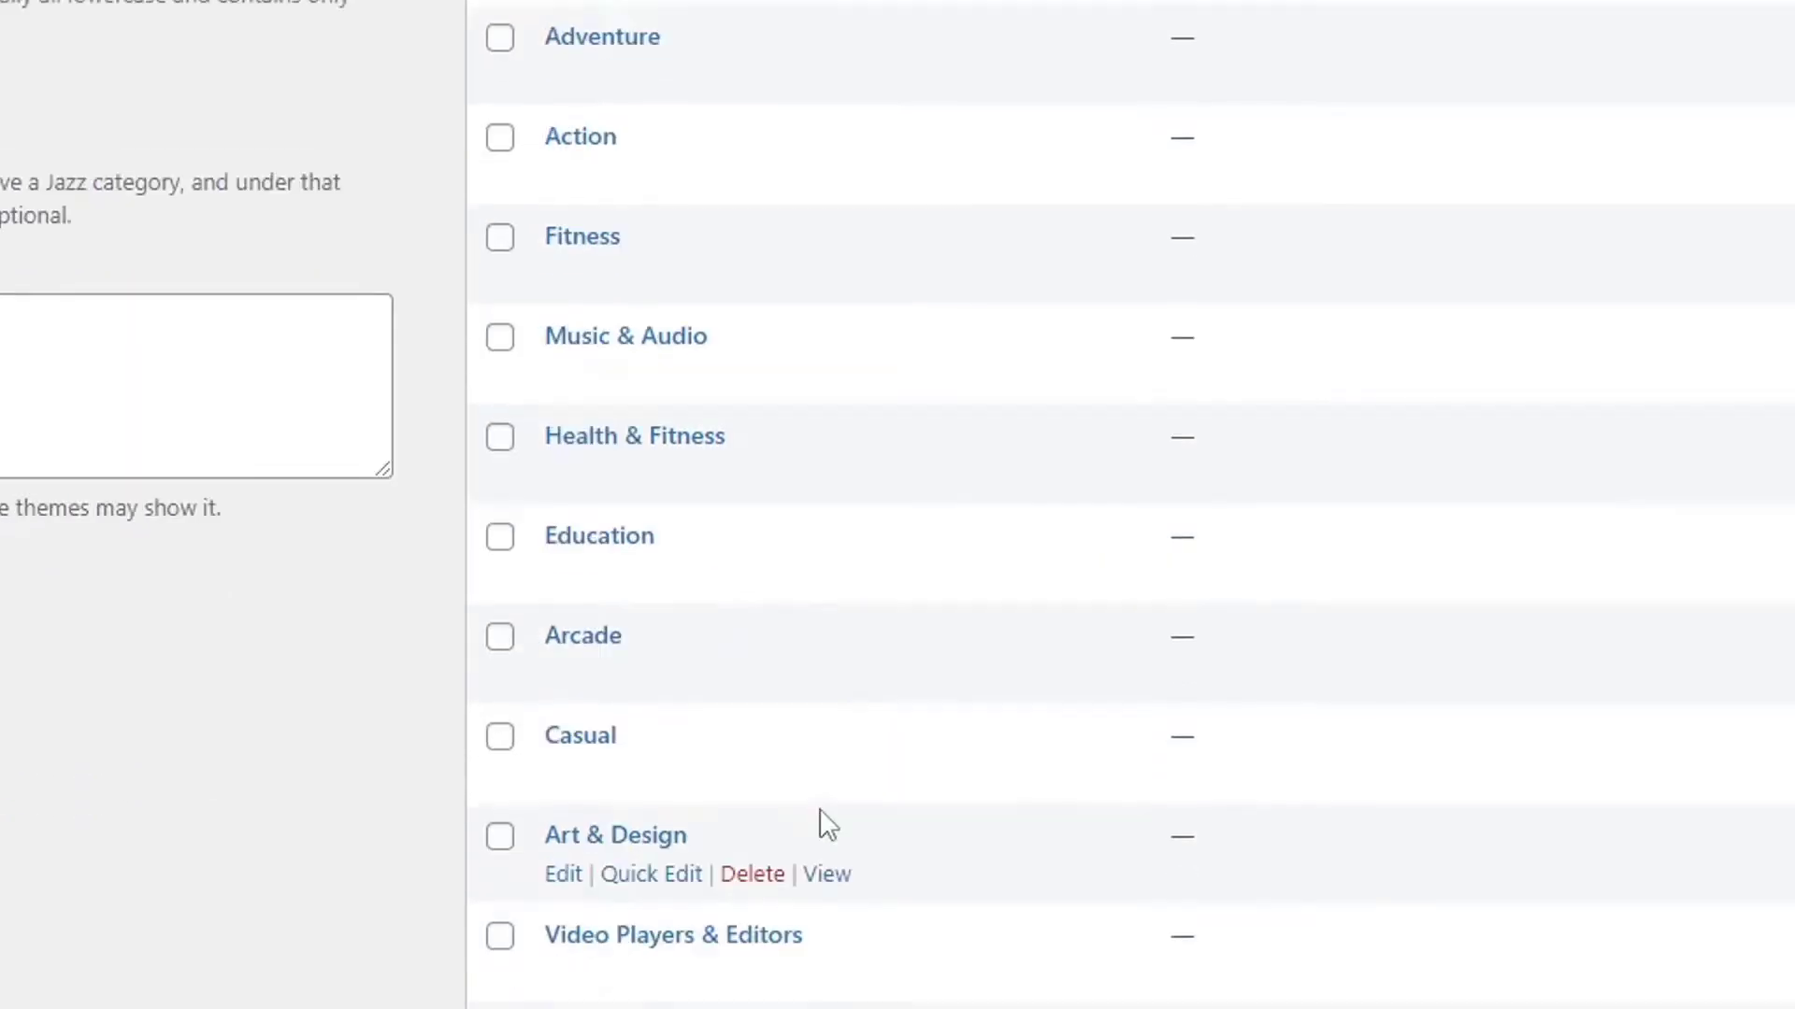
pyautogui.click(762, 282)
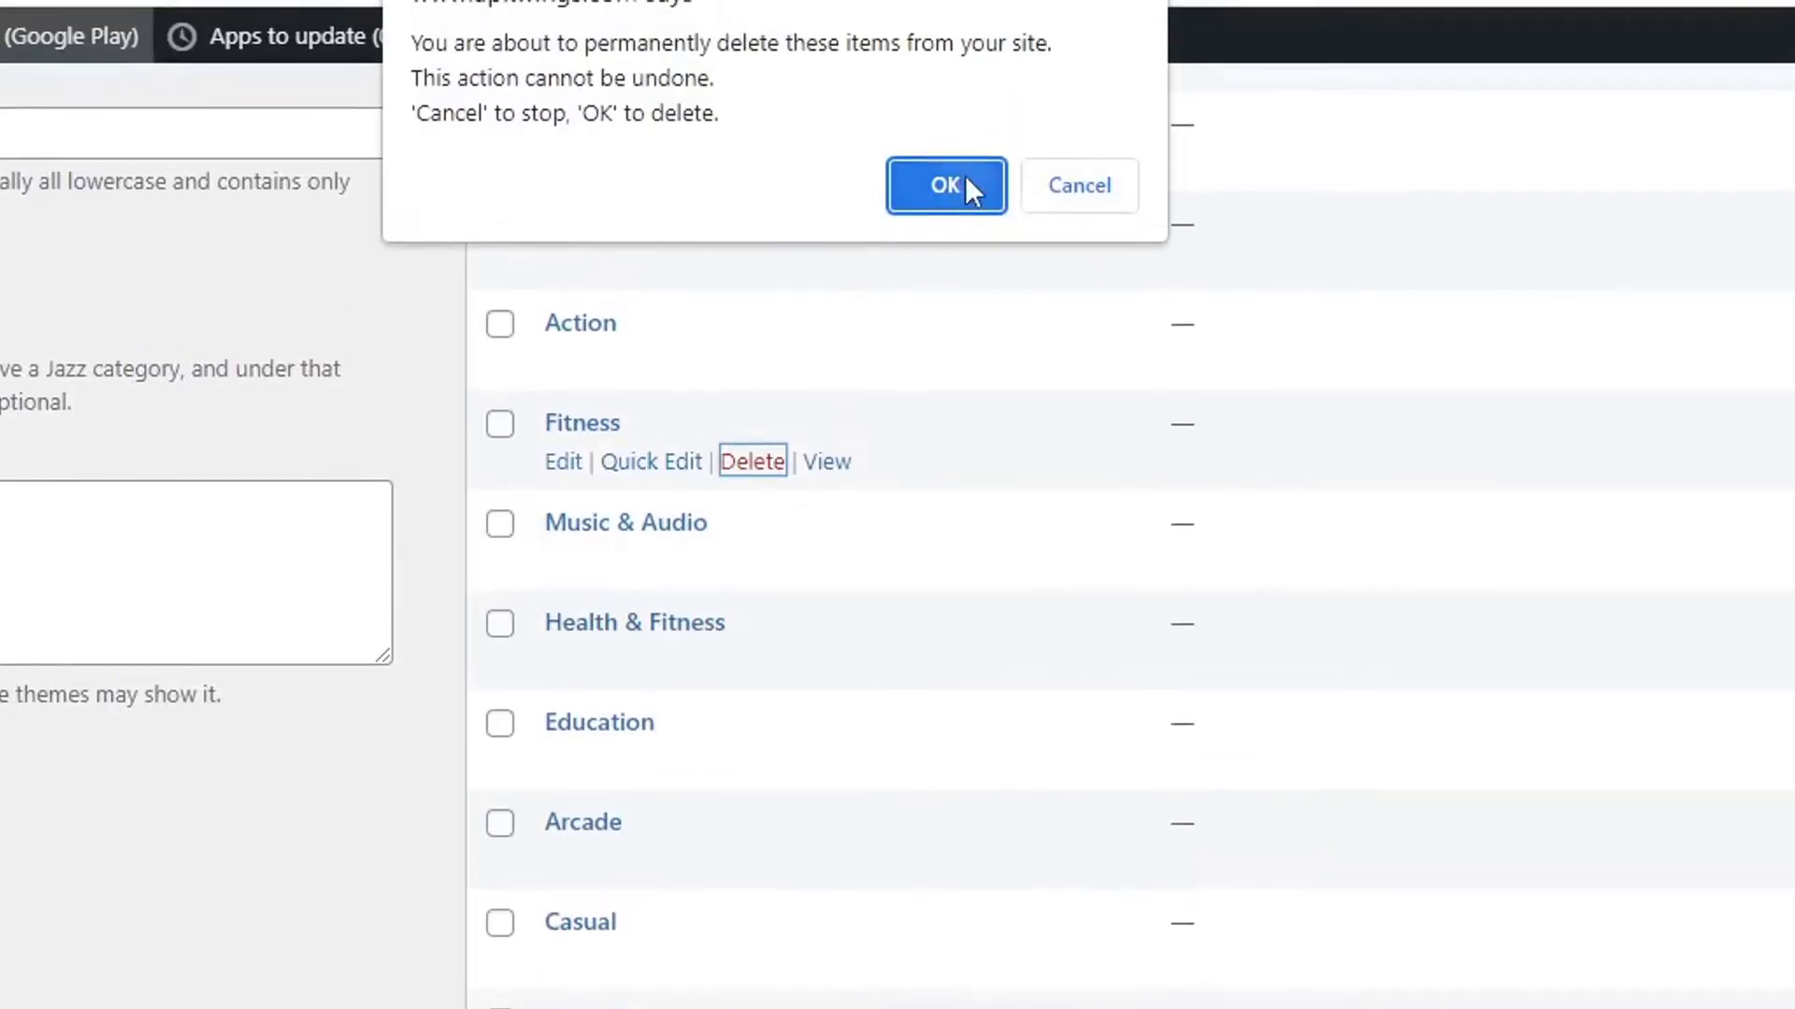
pyautogui.click(963, 6)
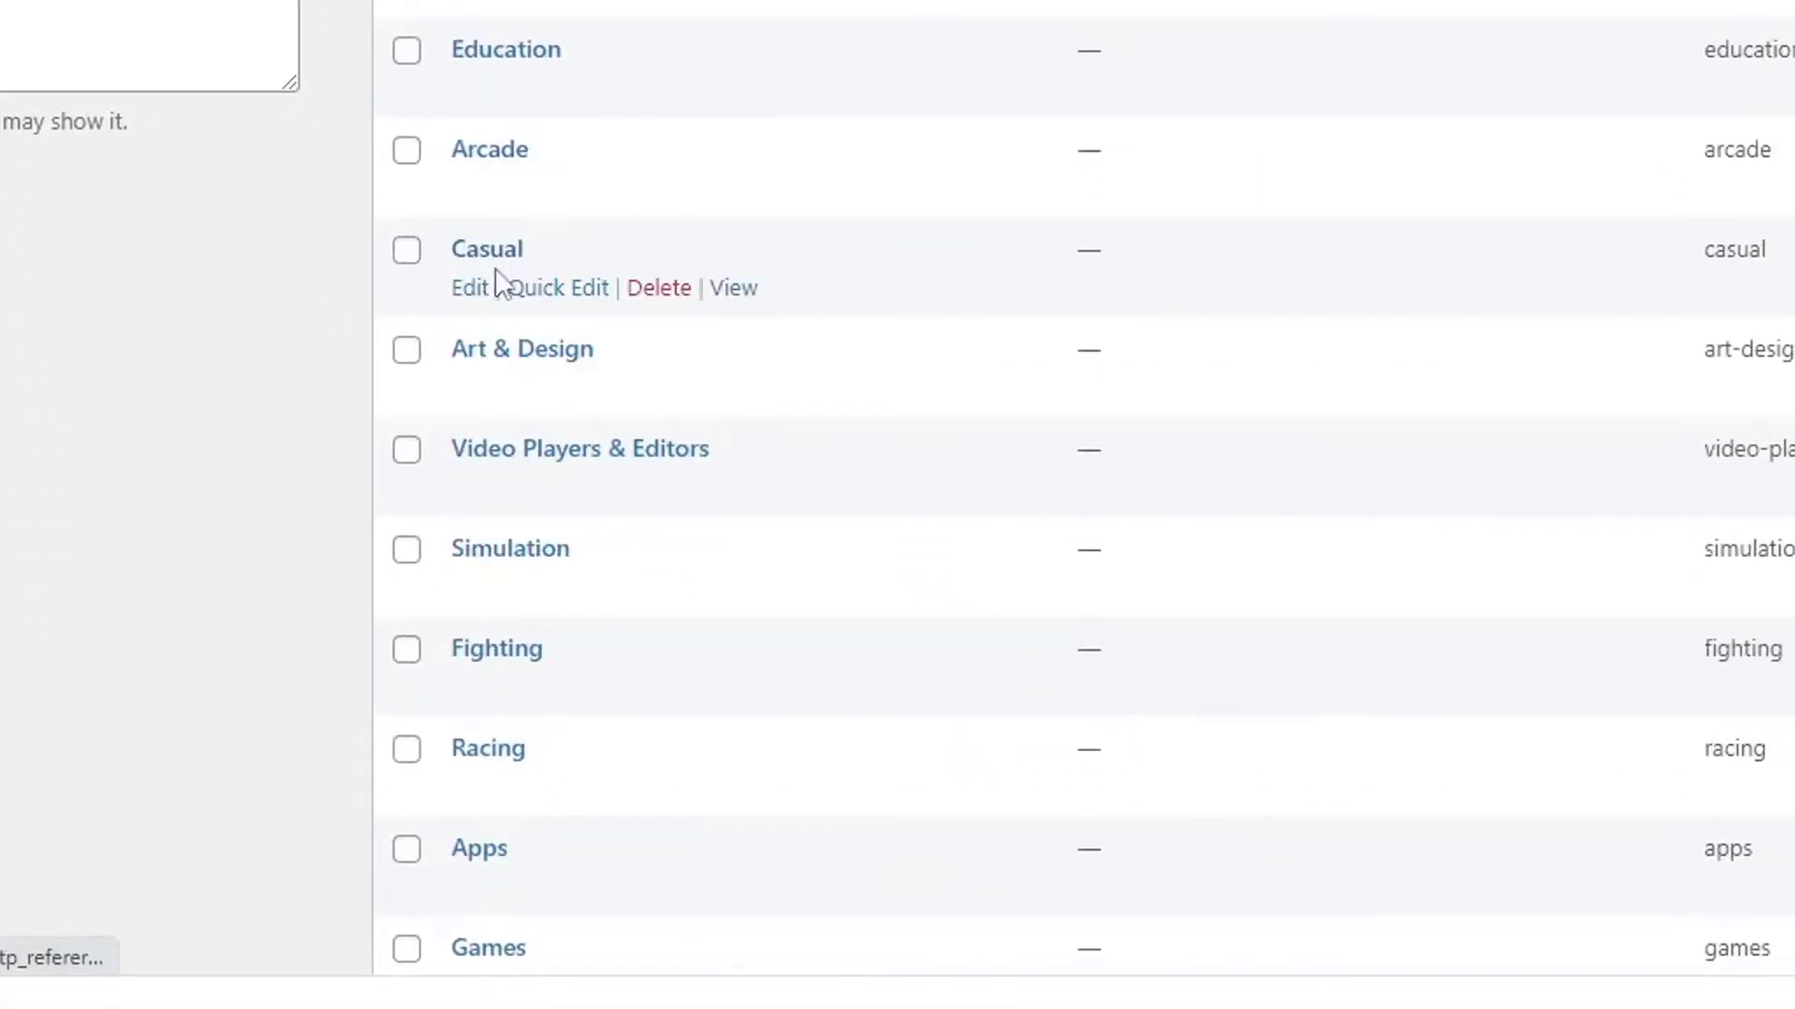
pyautogui.scroll(-2, 935, 336)
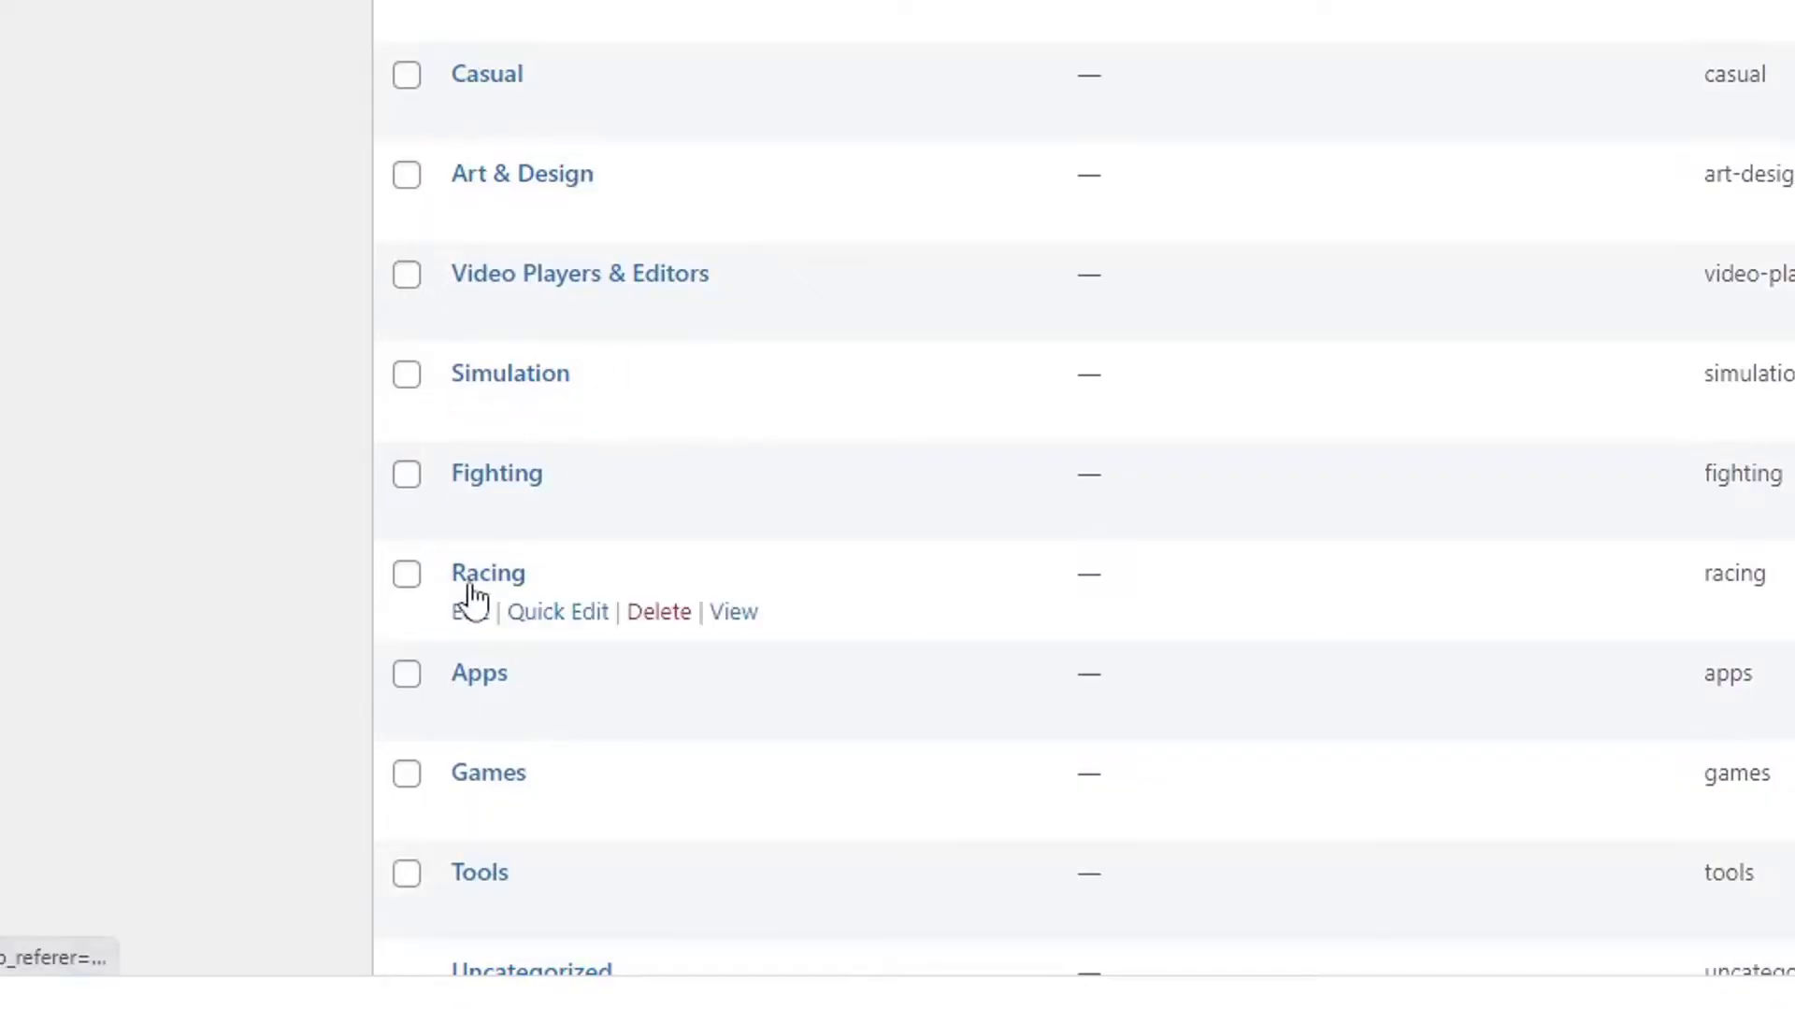
pyautogui.scroll(-2, 468, 456)
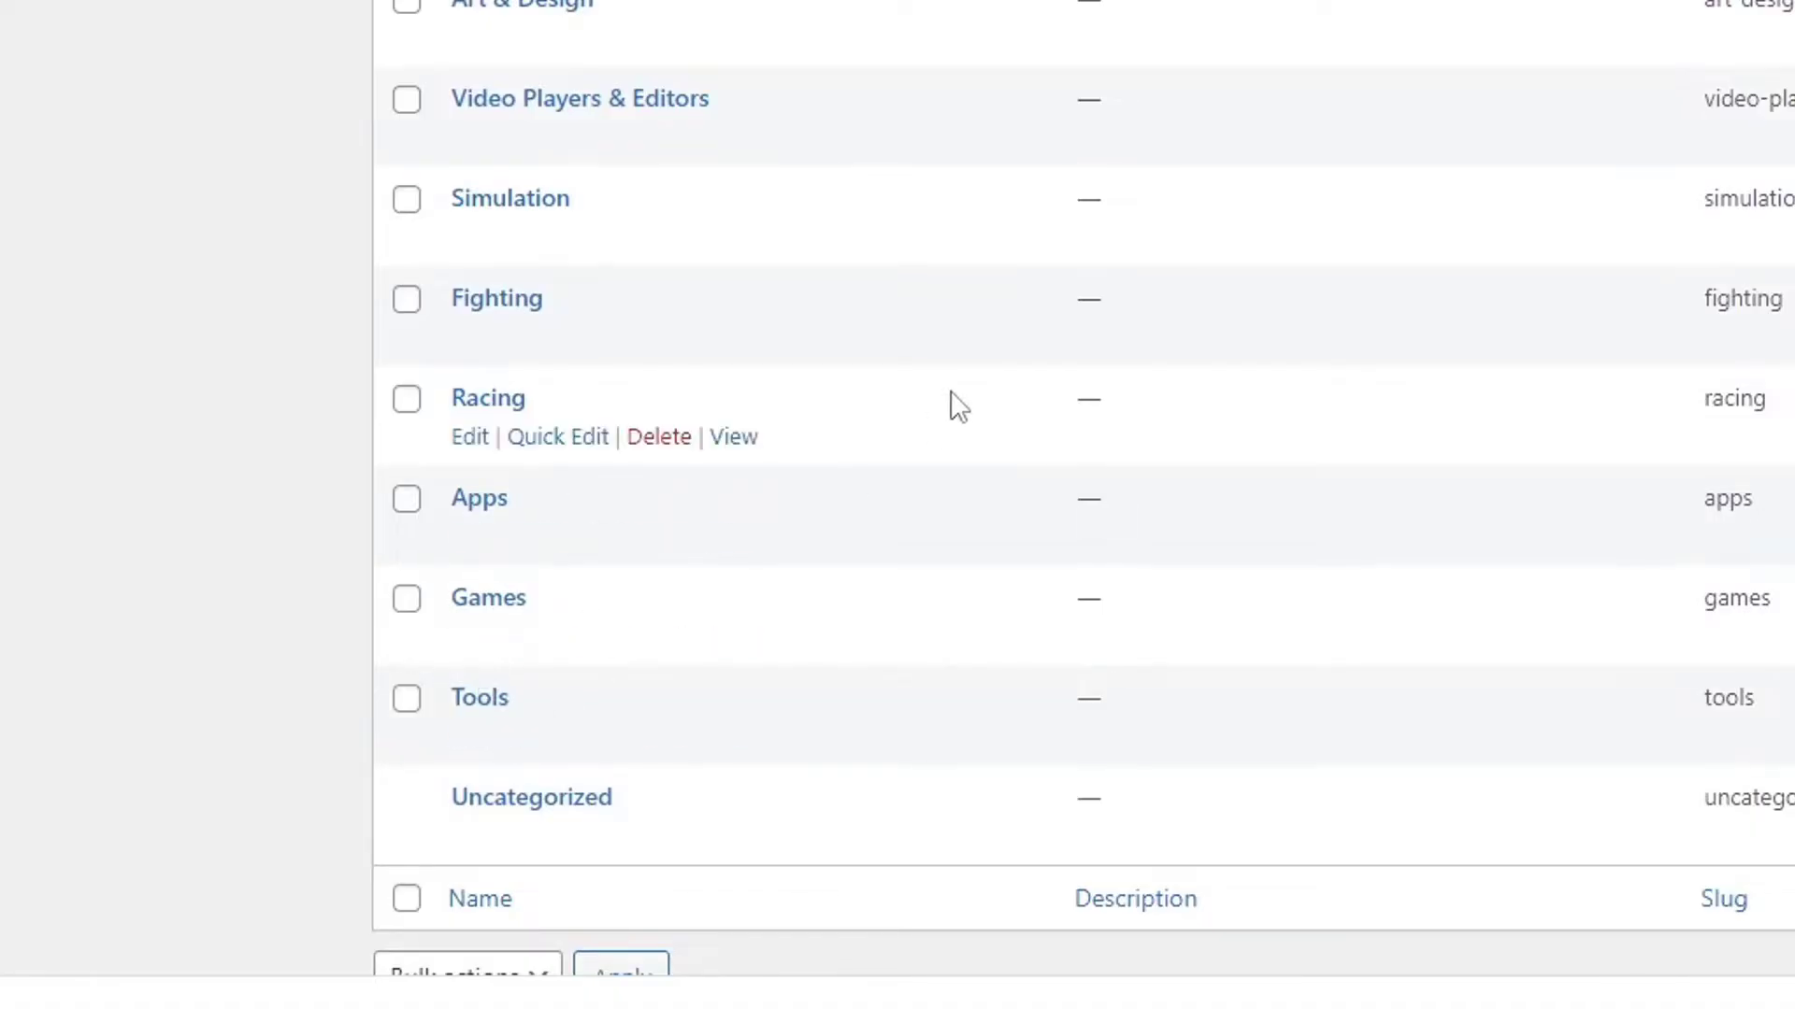
pyautogui.scroll(6, 954, 405)
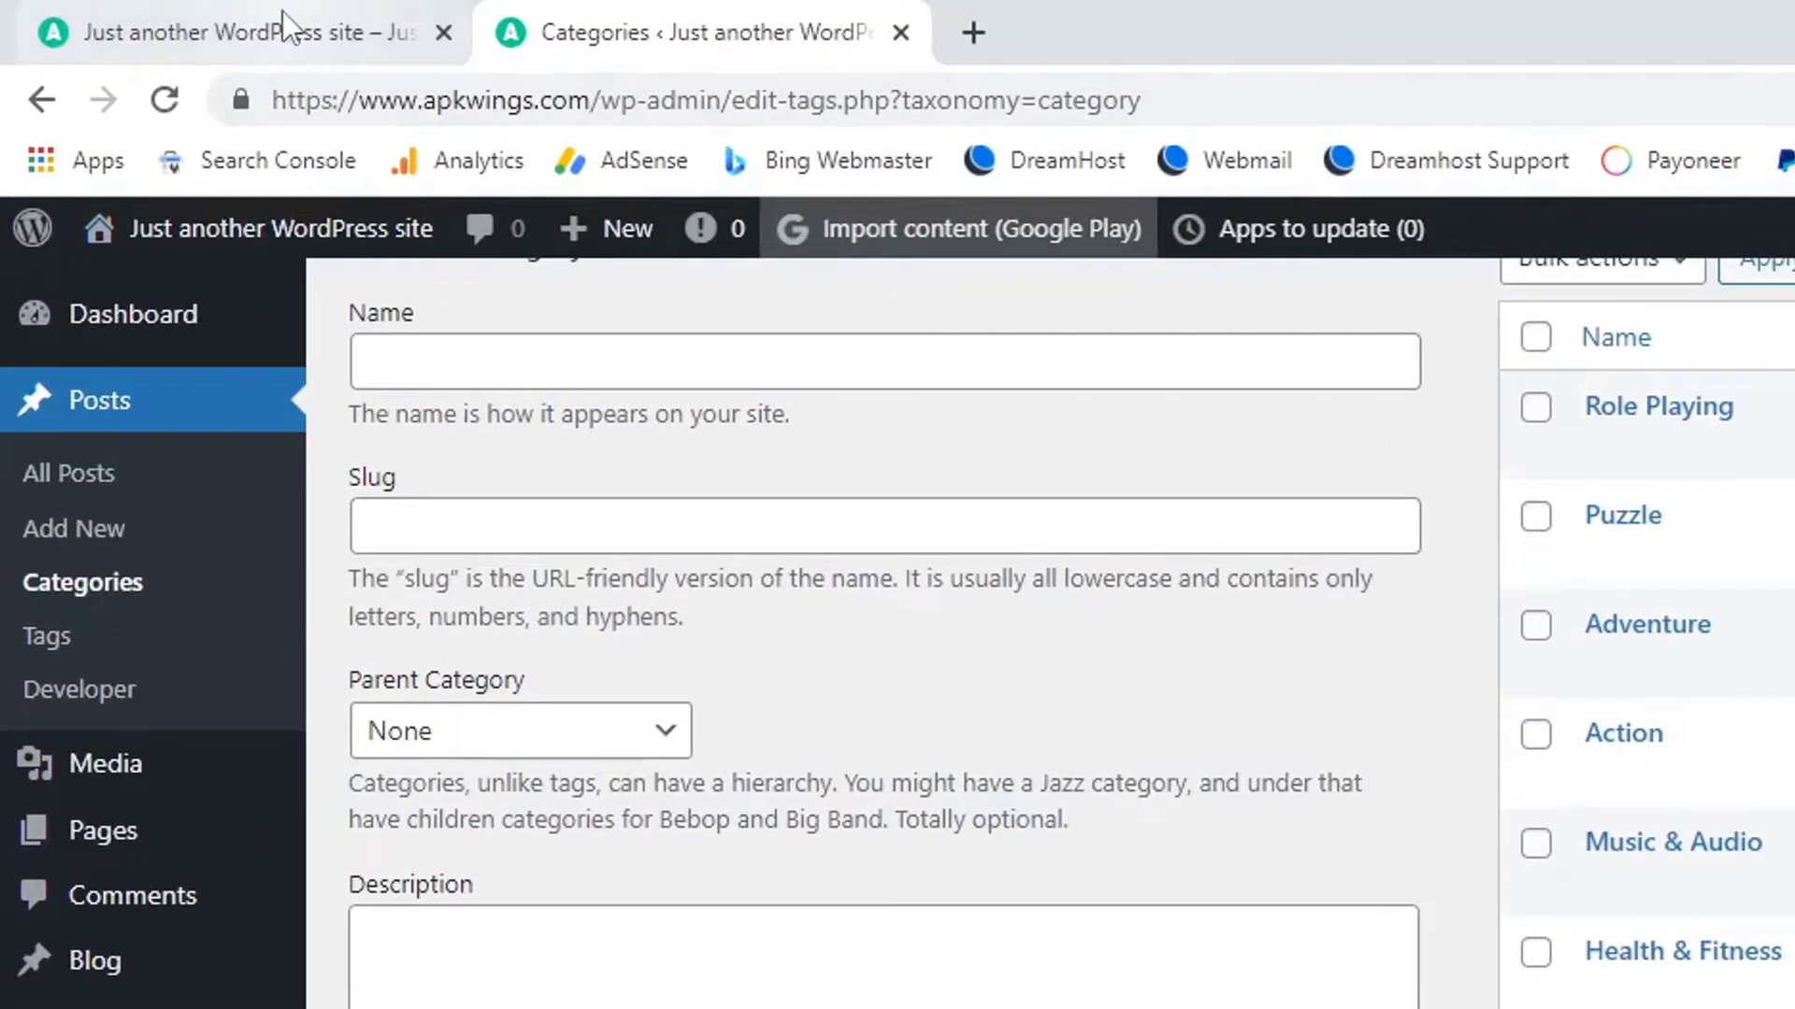
pyautogui.click(136, 13)
pyautogui.moveTo(280, 7); pyautogui.dragTo(729, 28)
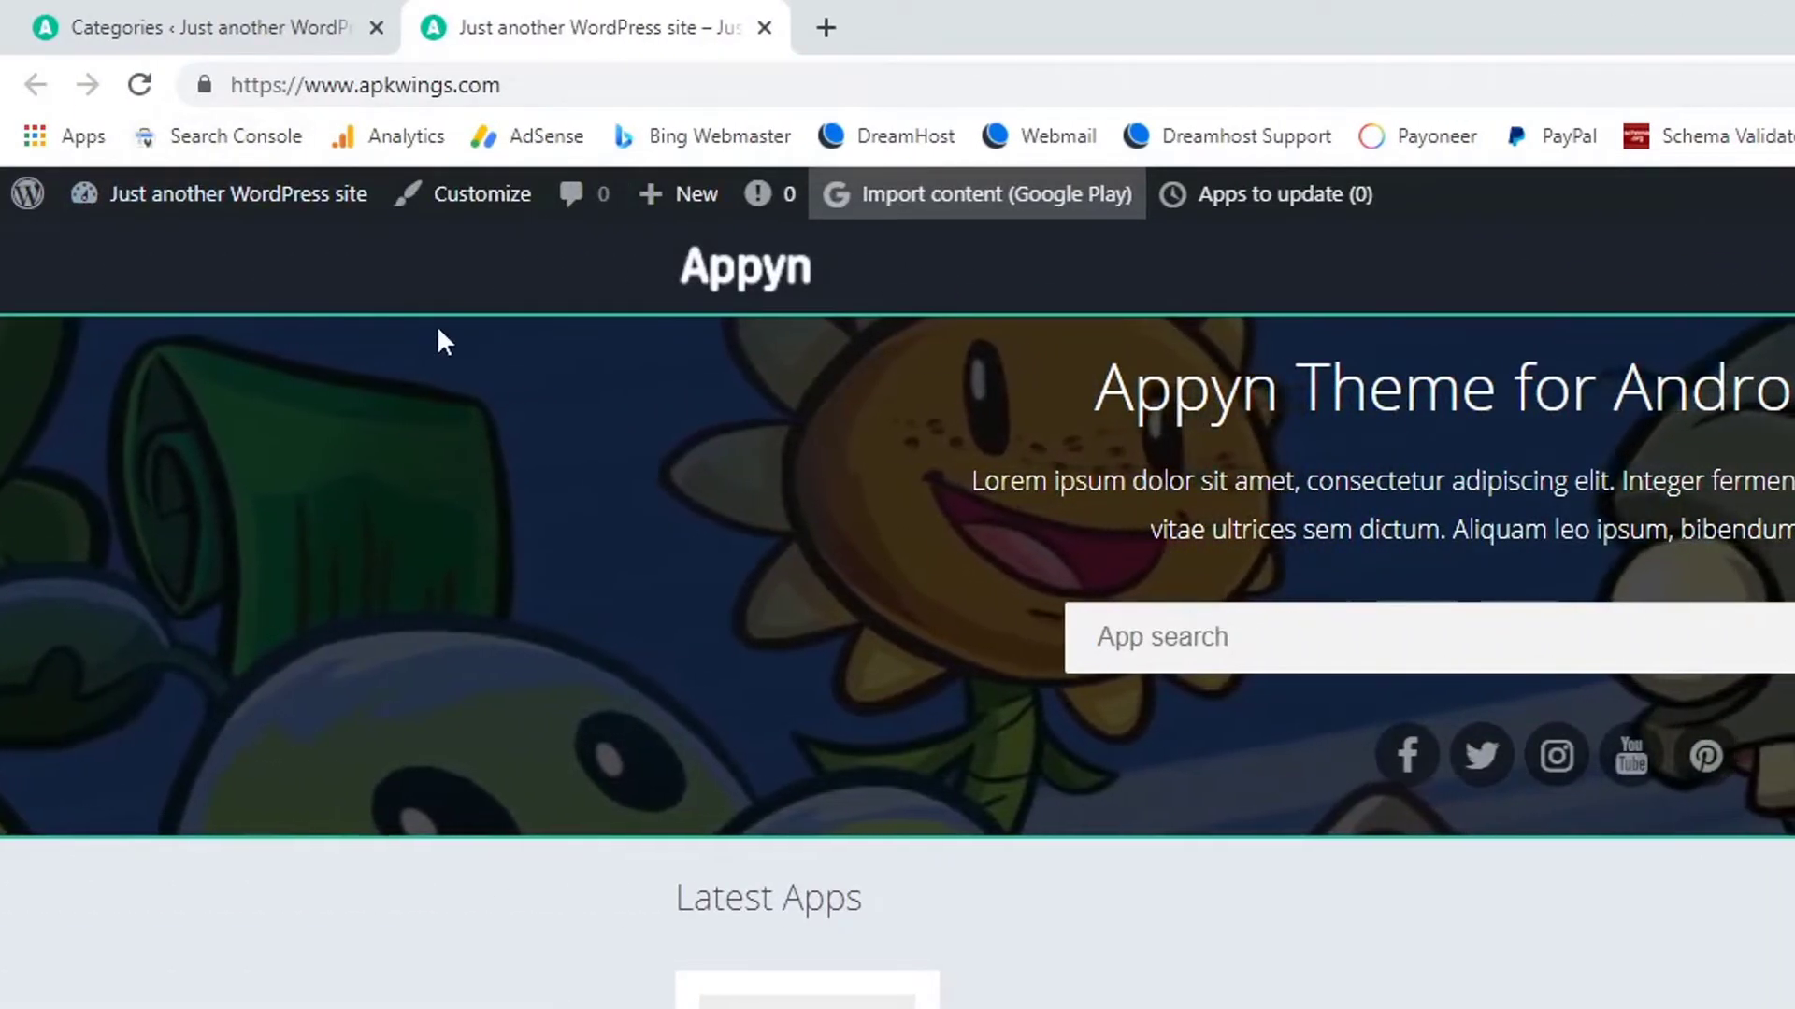
# Create a menu named 'Main menu' assigned to the 'menu' display location.
pyautogui.click(224, 14)
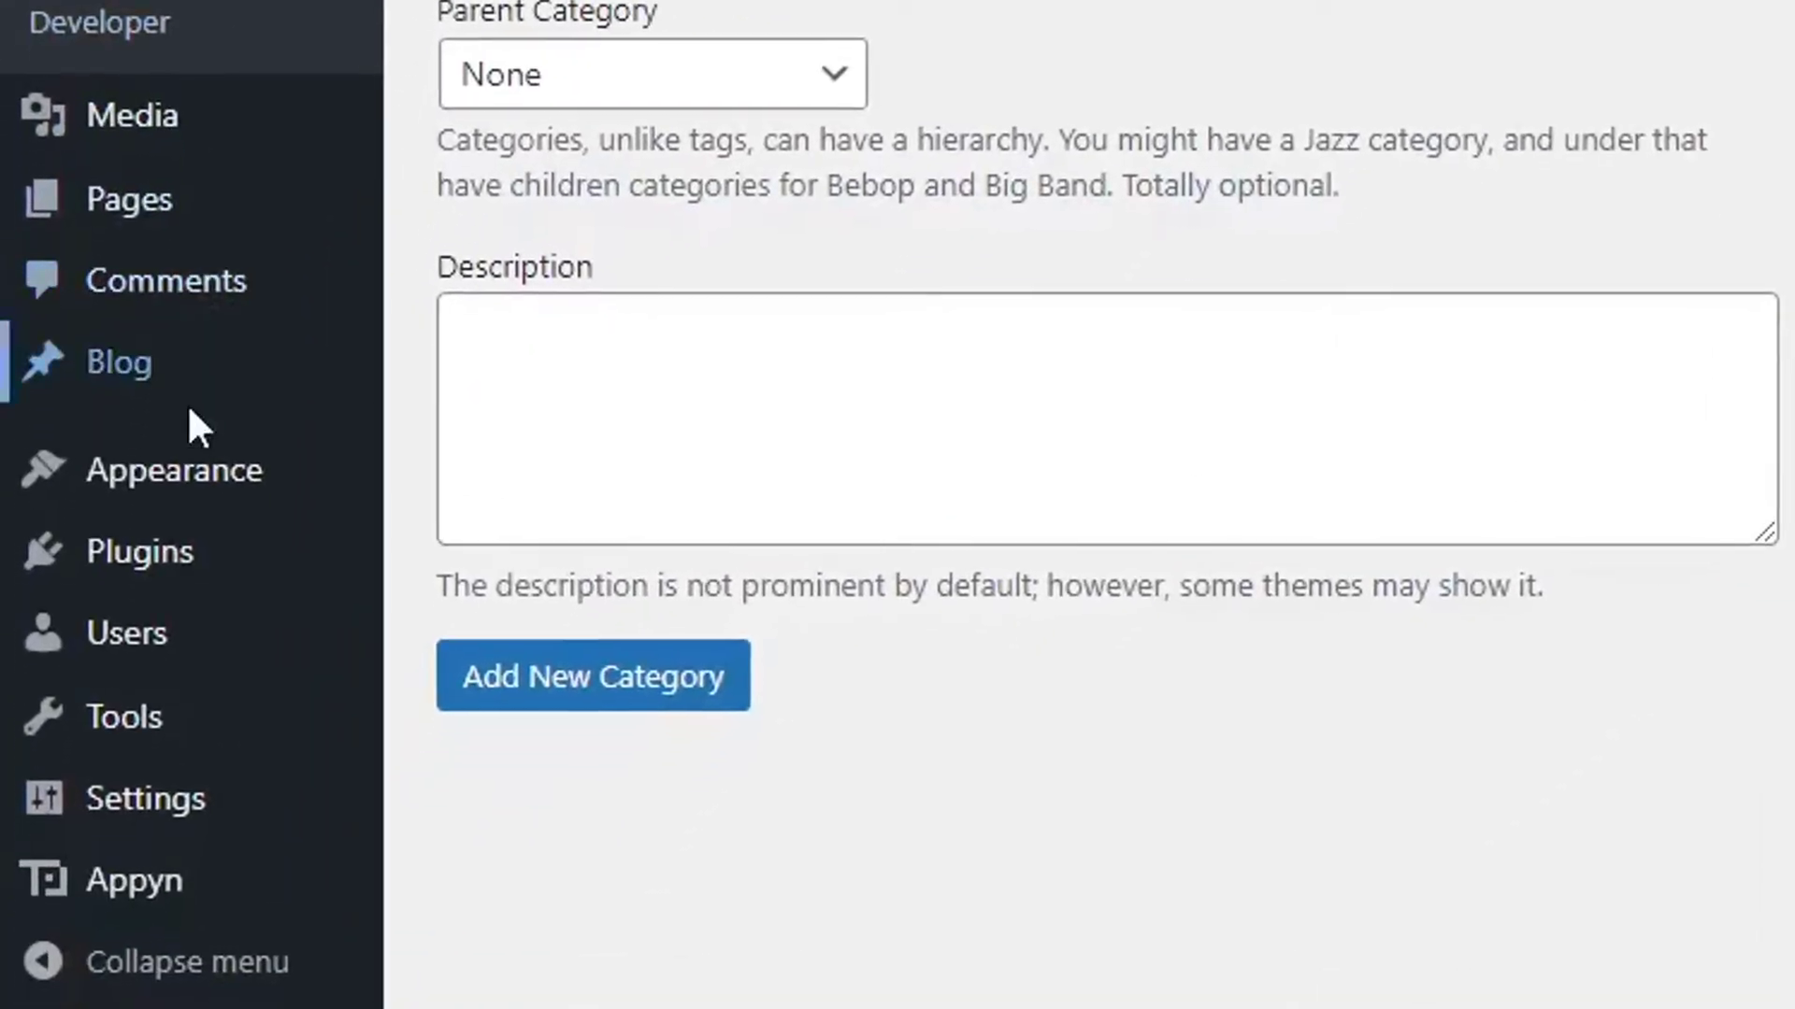
pyautogui.moveTo(196, 476)
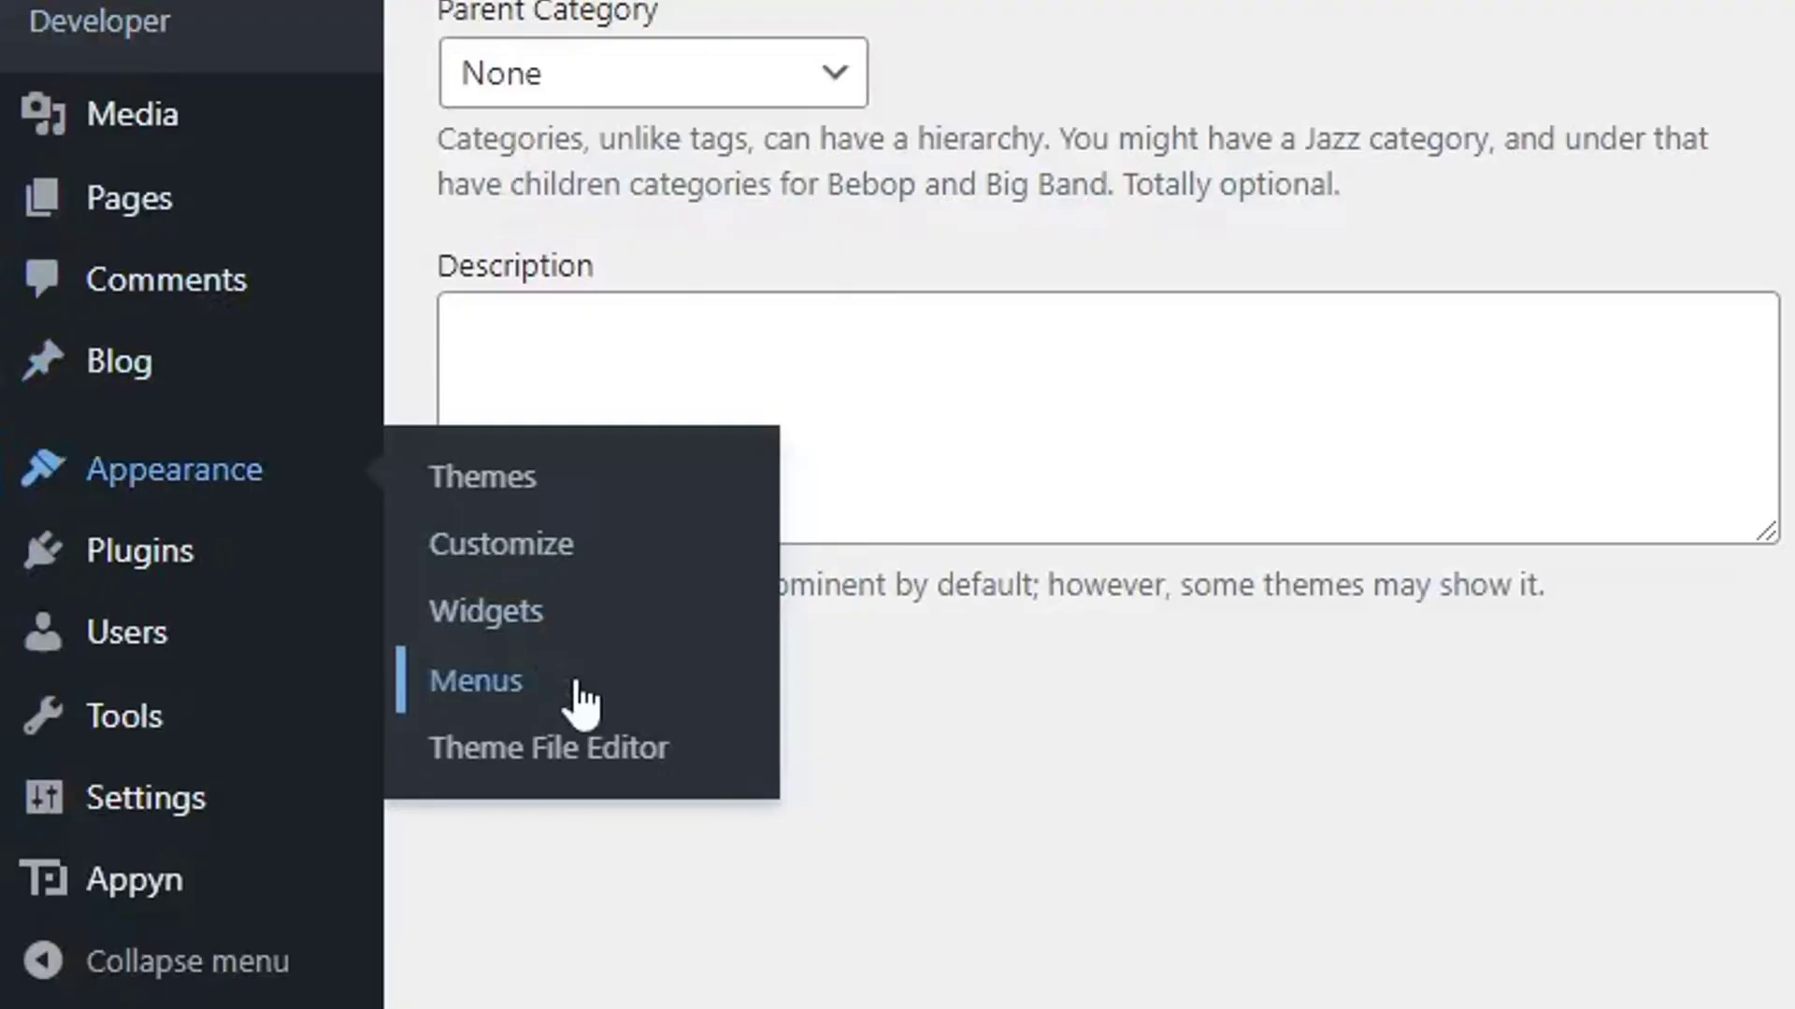
pyautogui.click(554, 692)
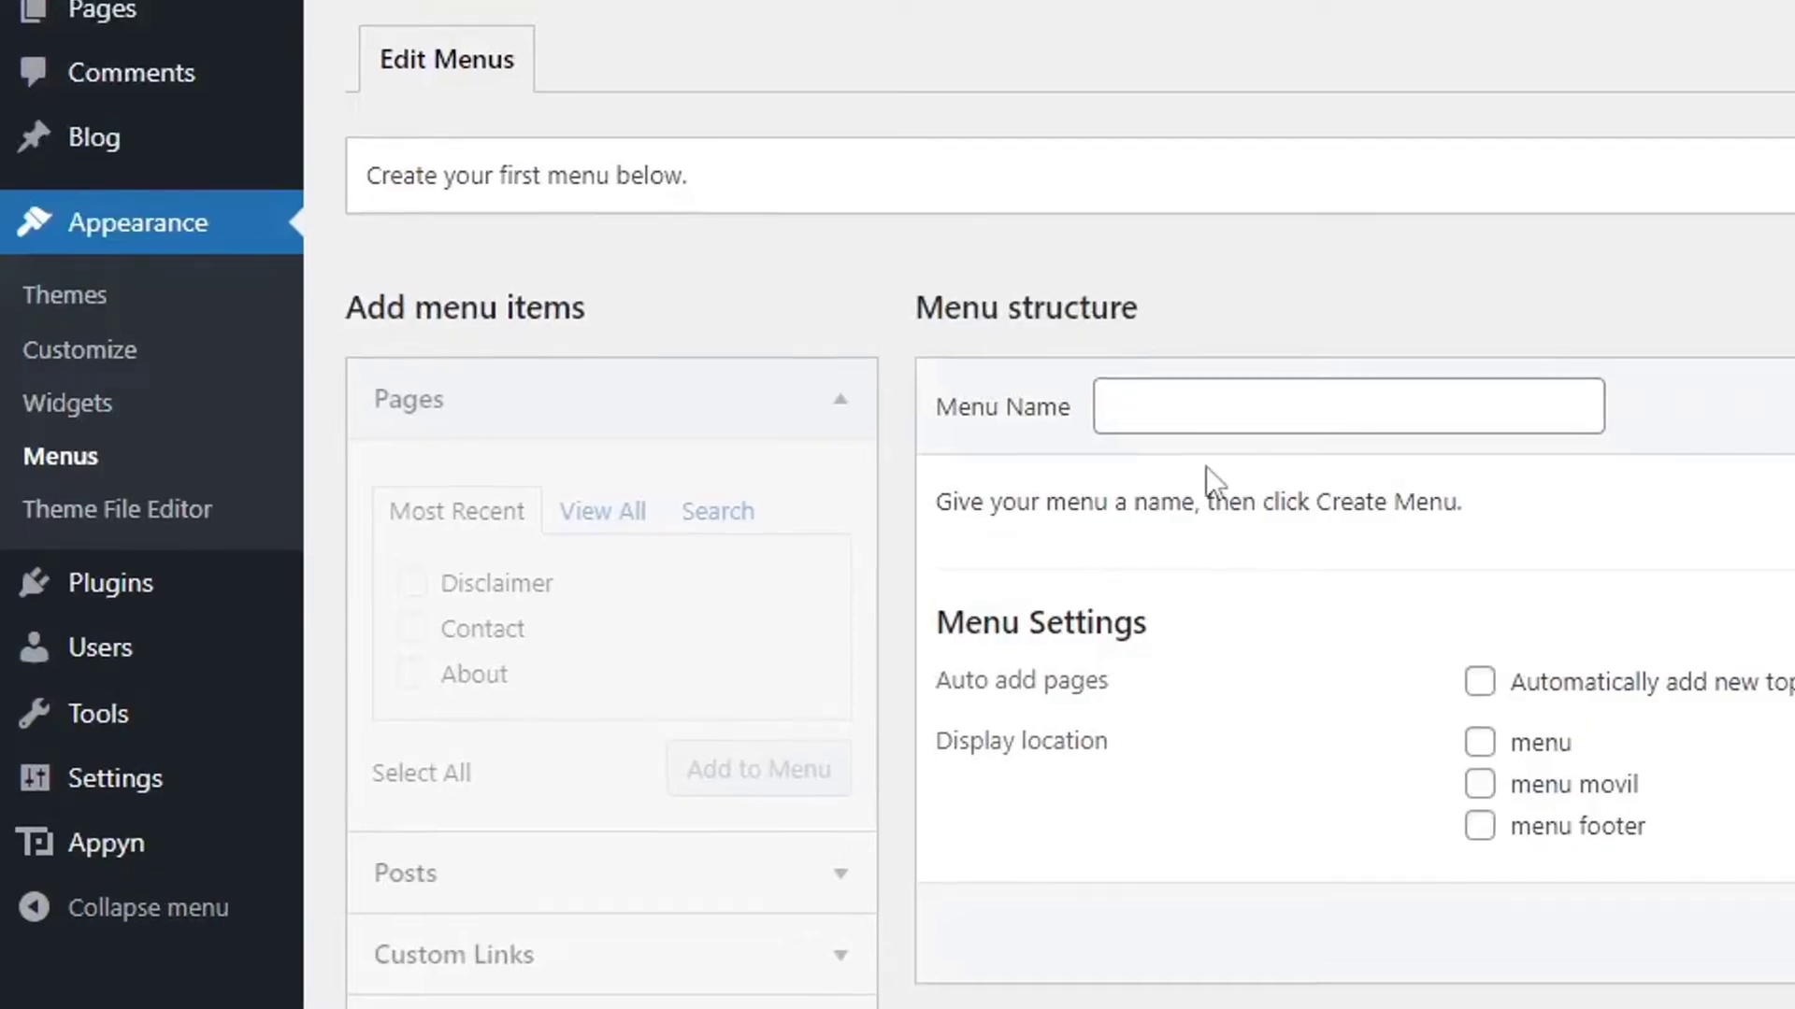
pyautogui.click(1193, 413)
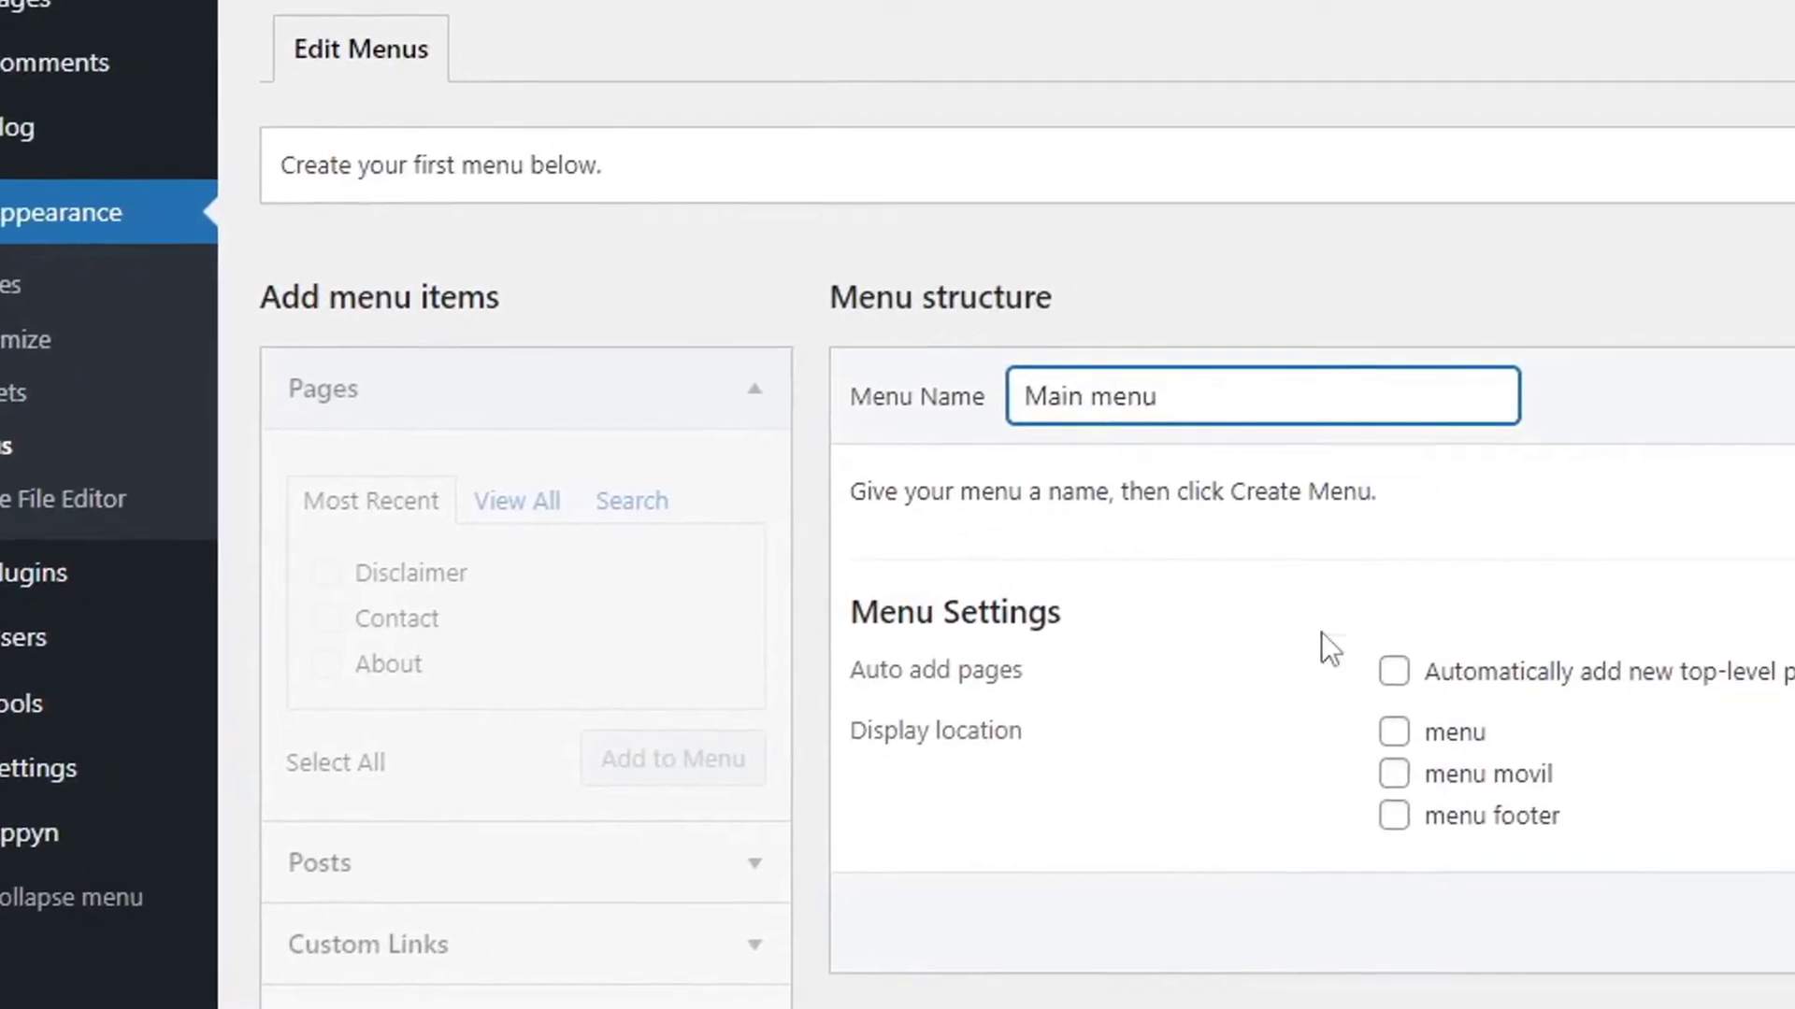
pyautogui.click(1518, 748)
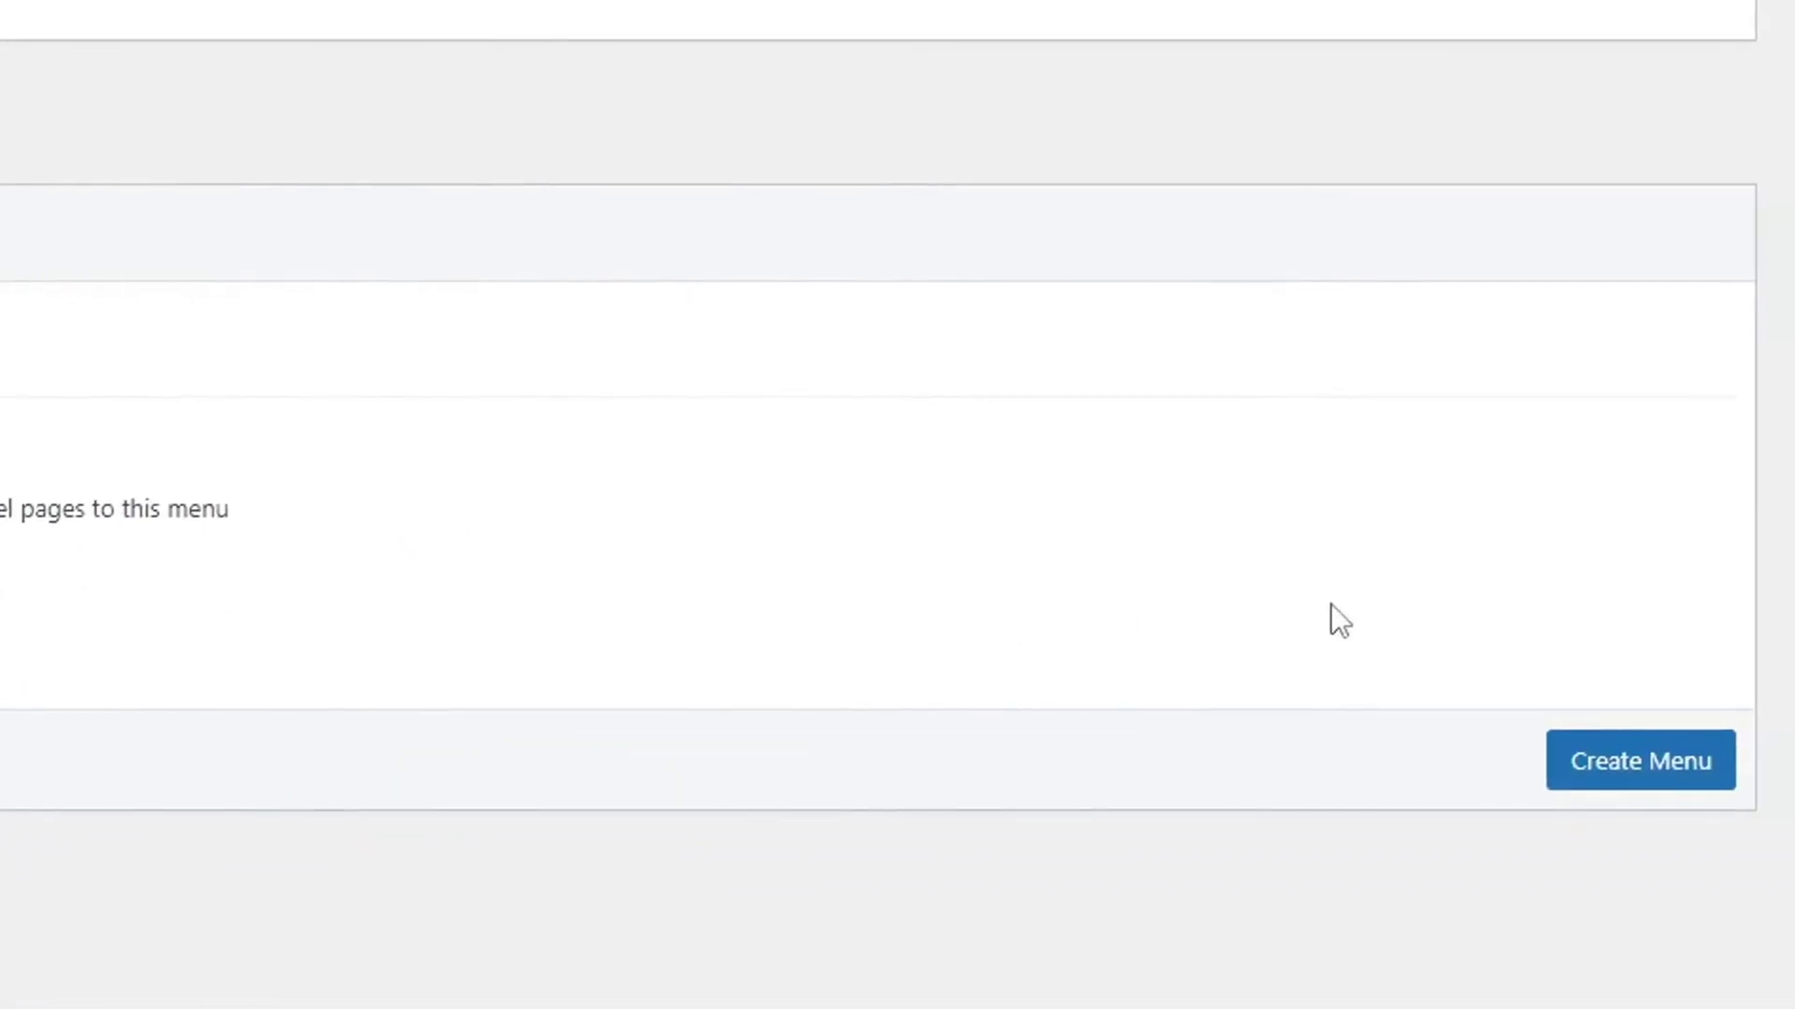
pyautogui.click(1688, 774)
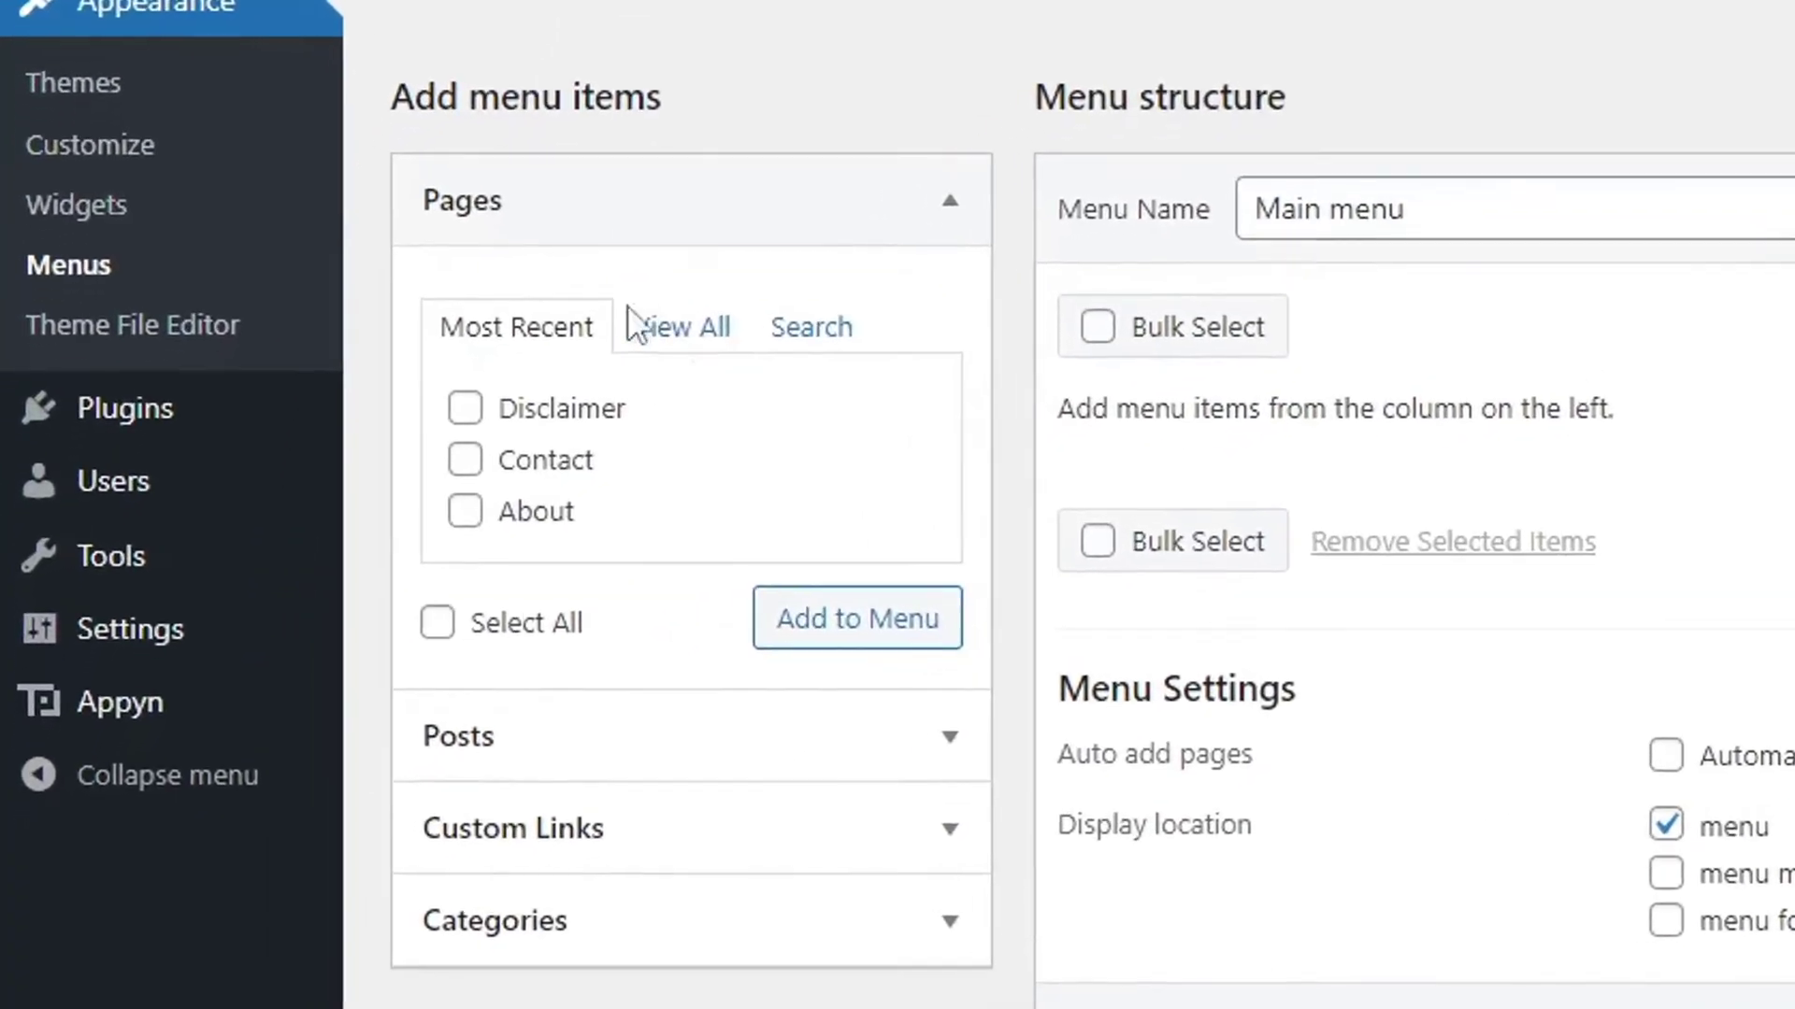
# Add the Home, Disclaimer, Contact and About pages to Main menu.
pyautogui.click(551, 187)
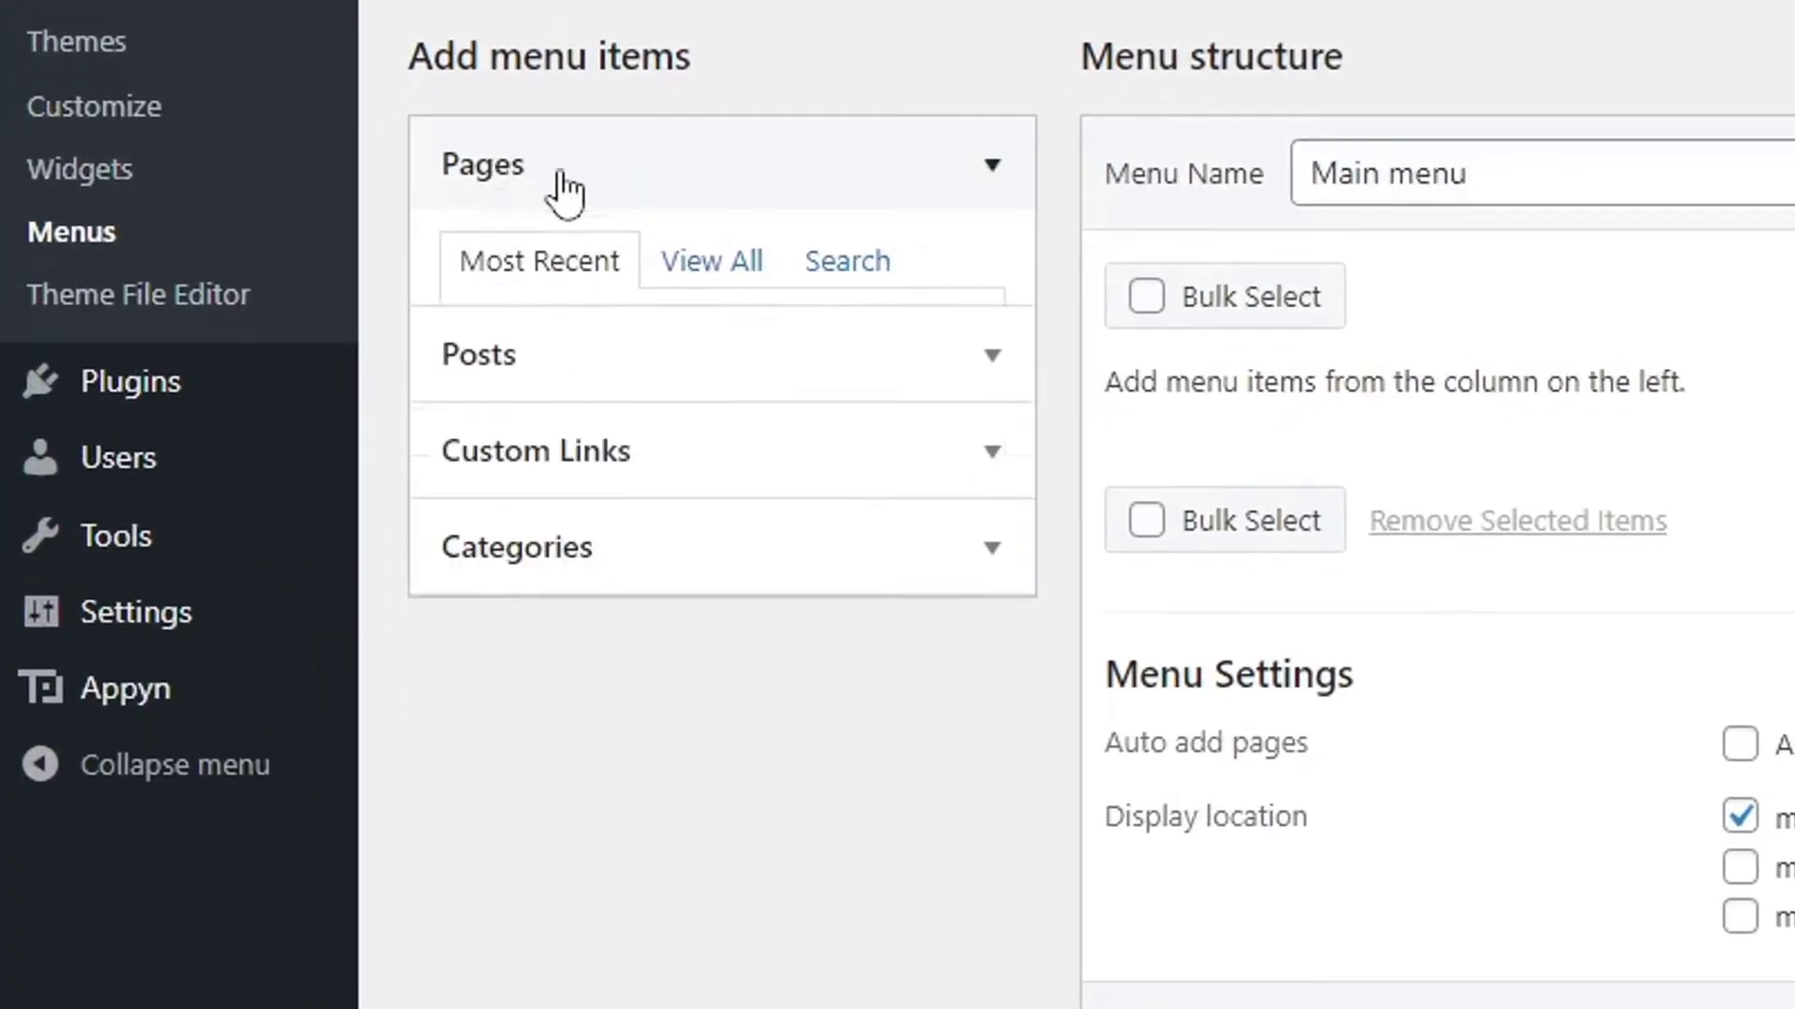
pyautogui.click(561, 185)
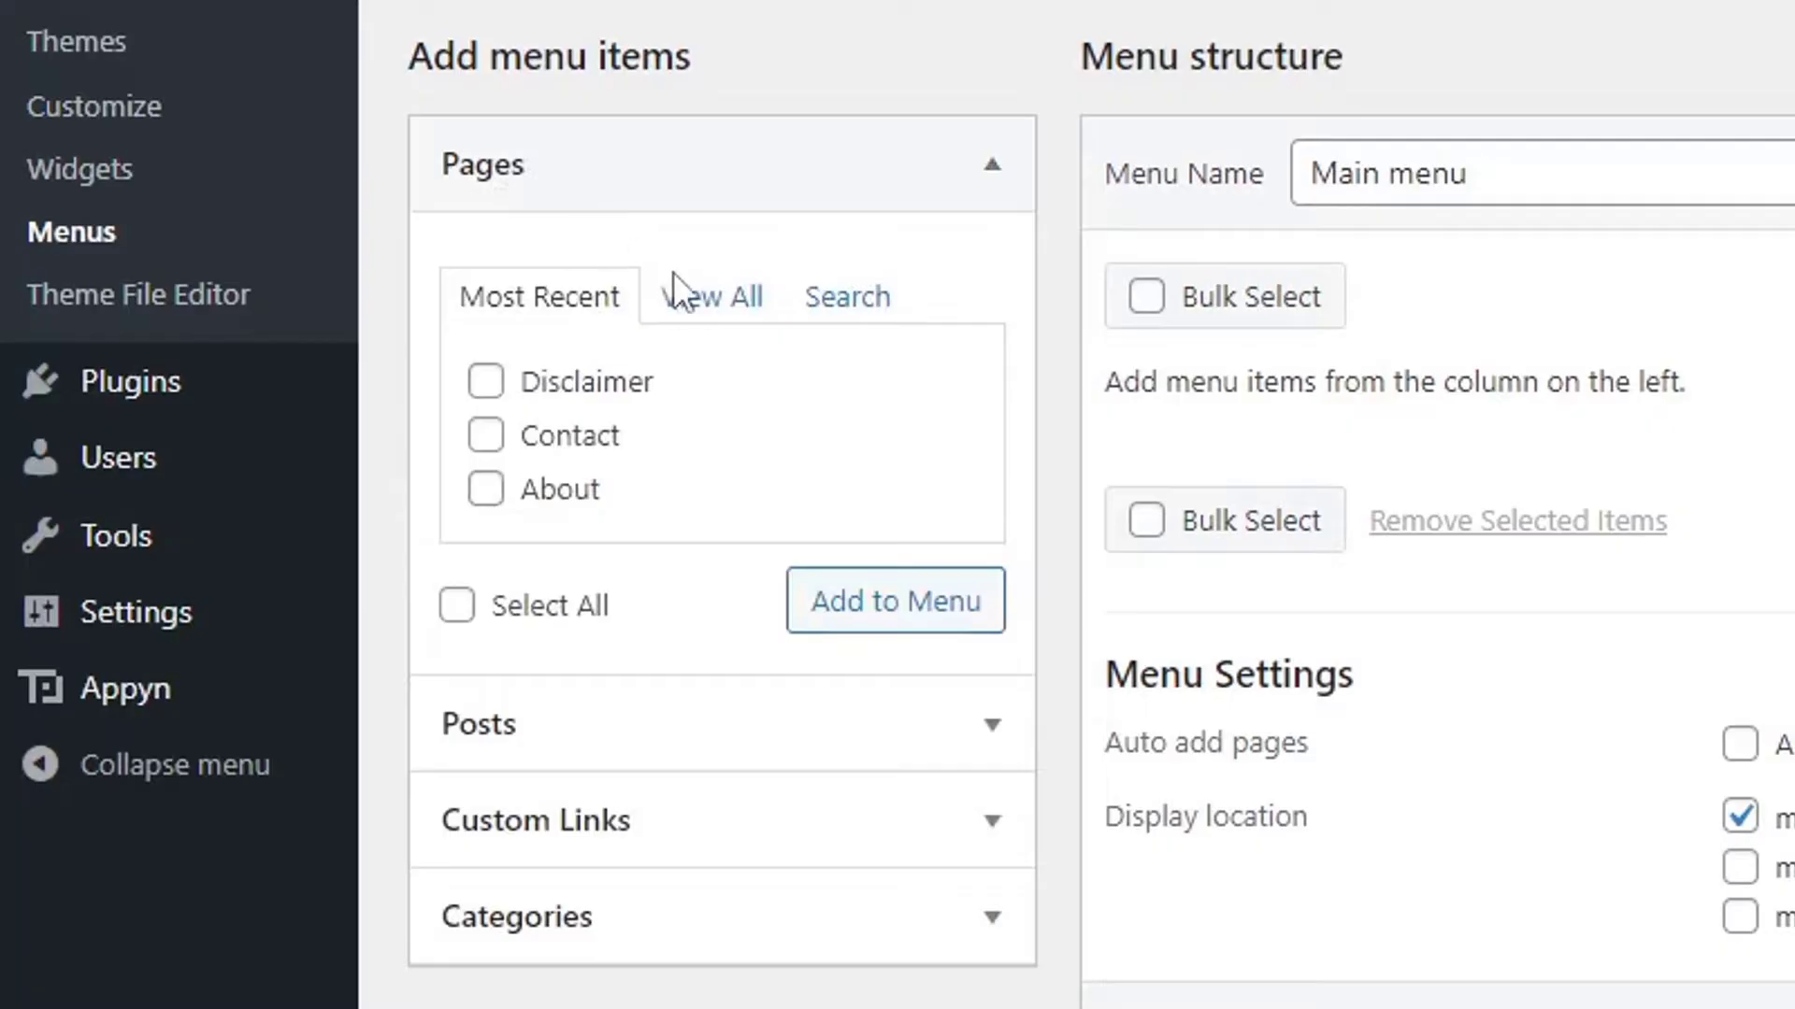
pyautogui.click(696, 299)
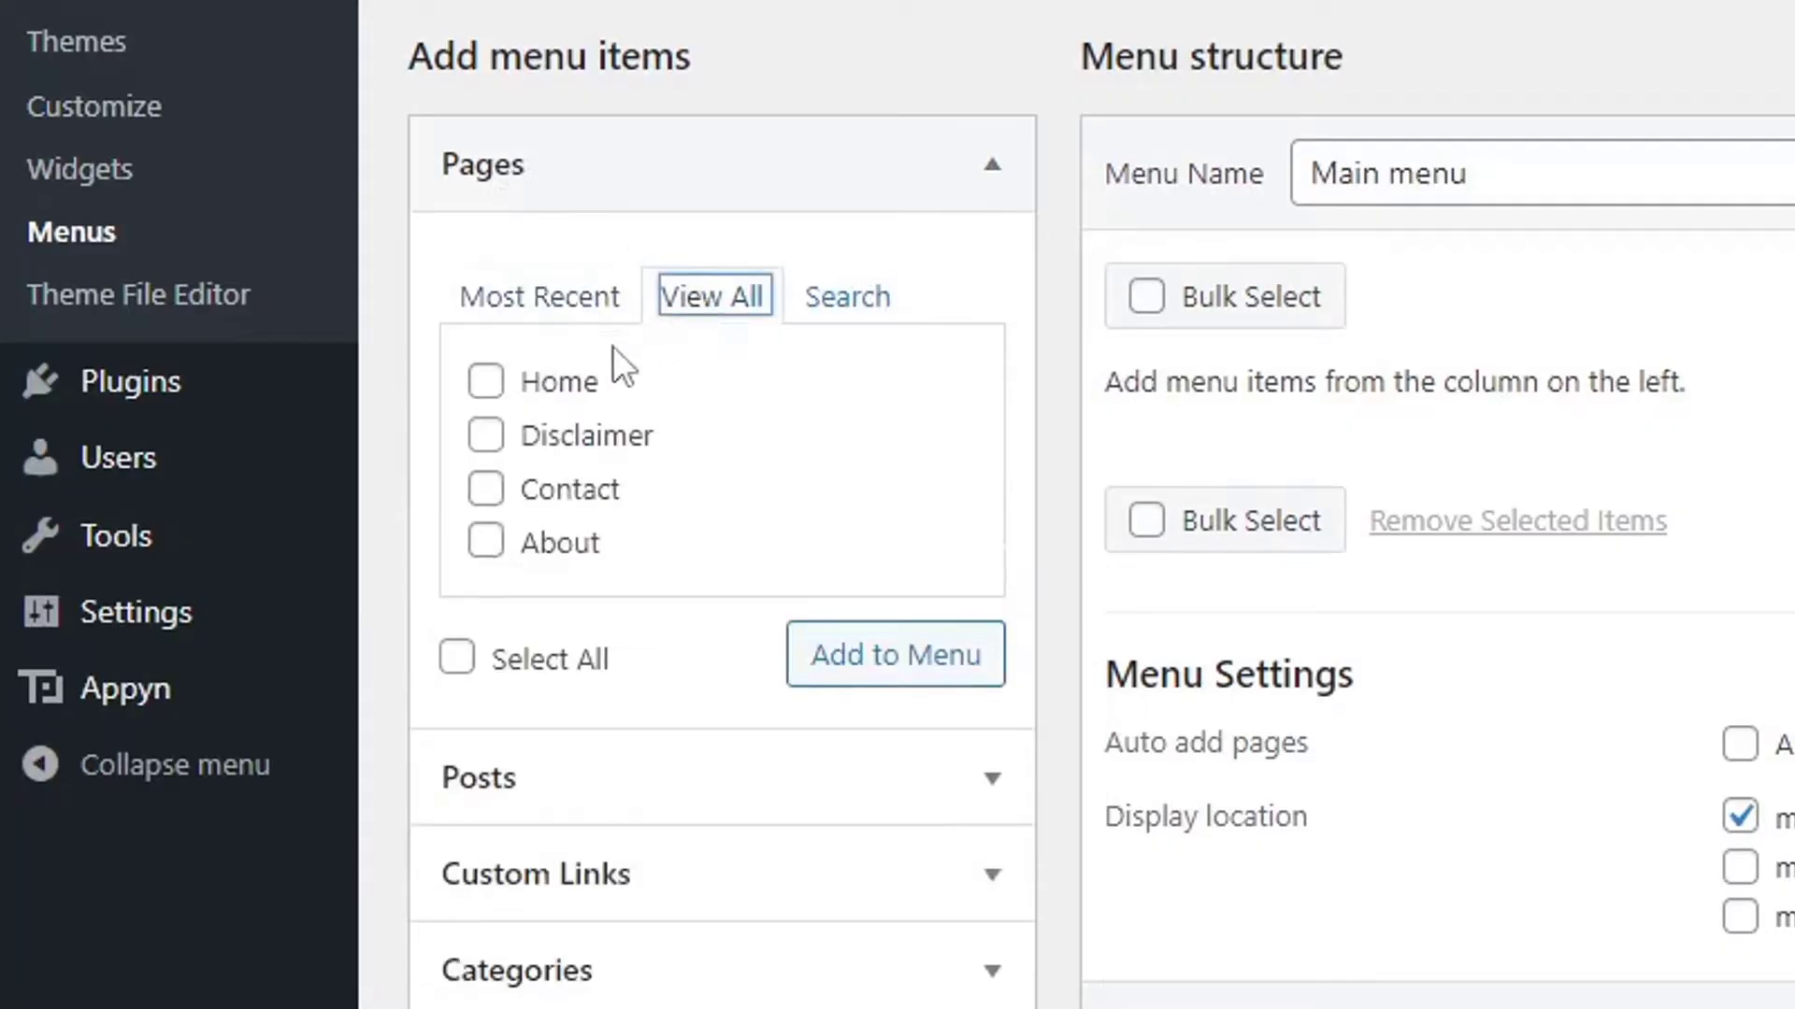
pyautogui.click(567, 393)
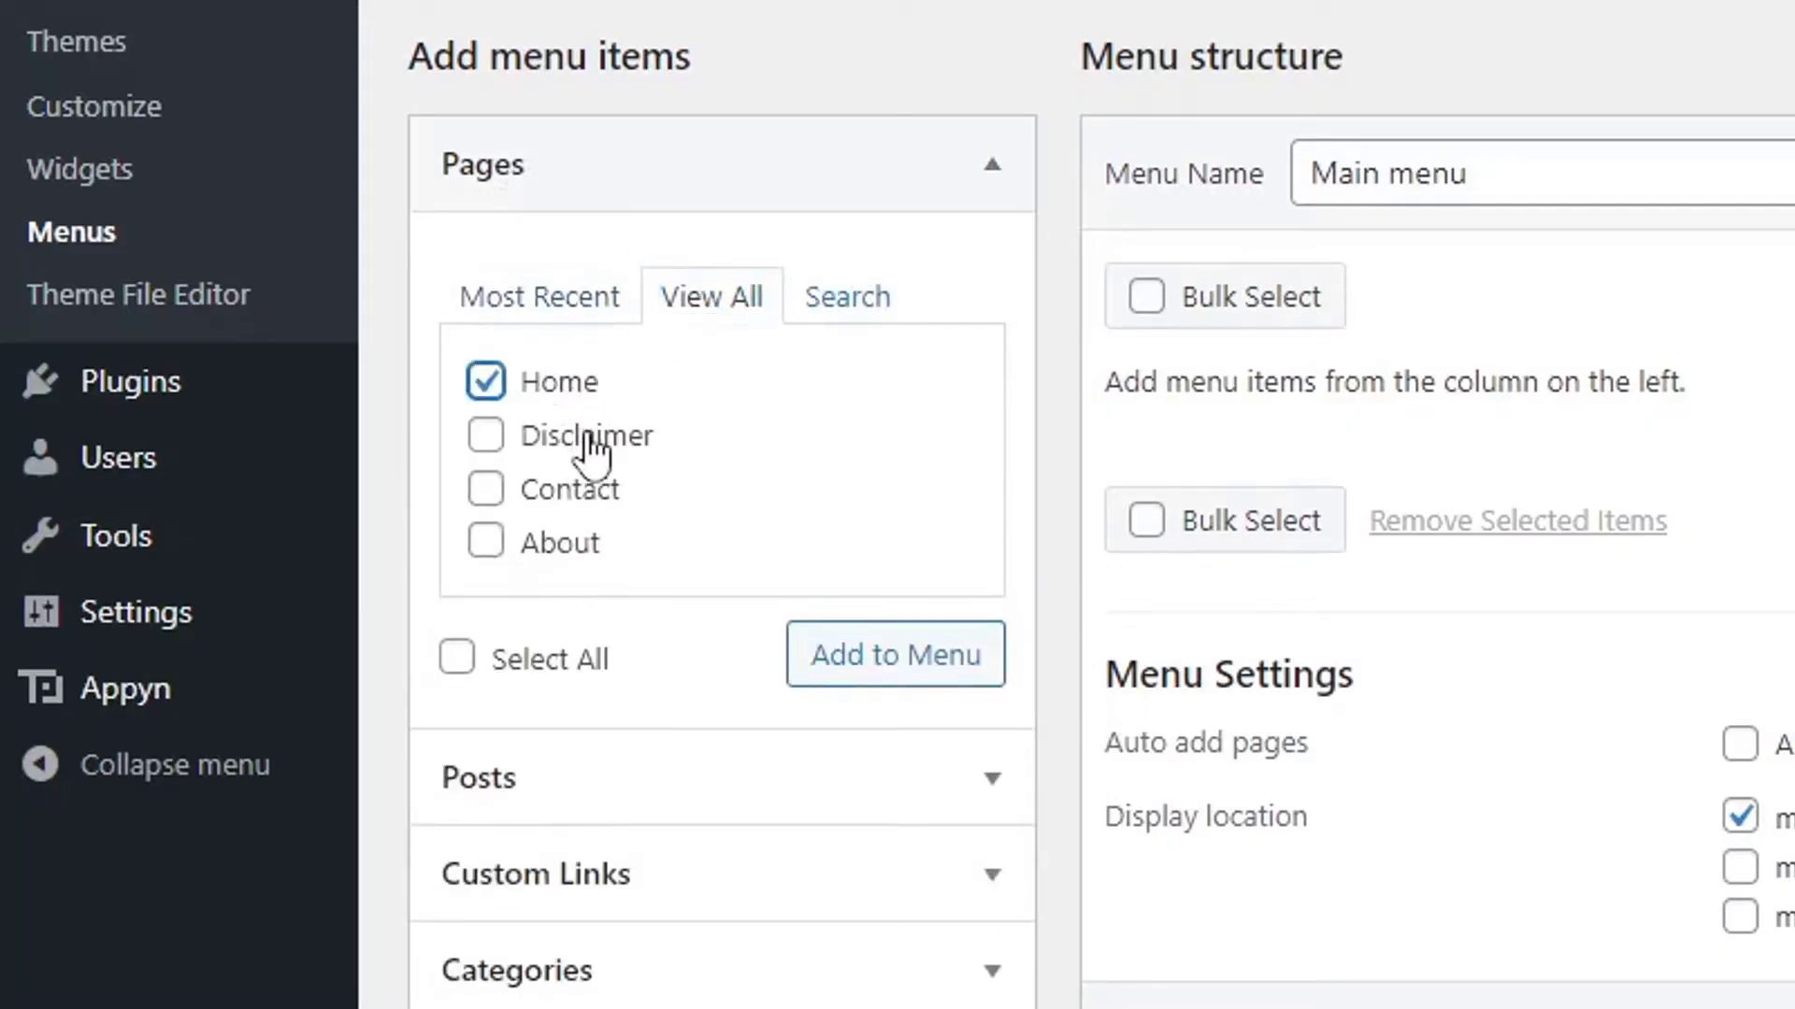
pyautogui.click(589, 441)
pyautogui.click(594, 495)
pyautogui.click(587, 545)
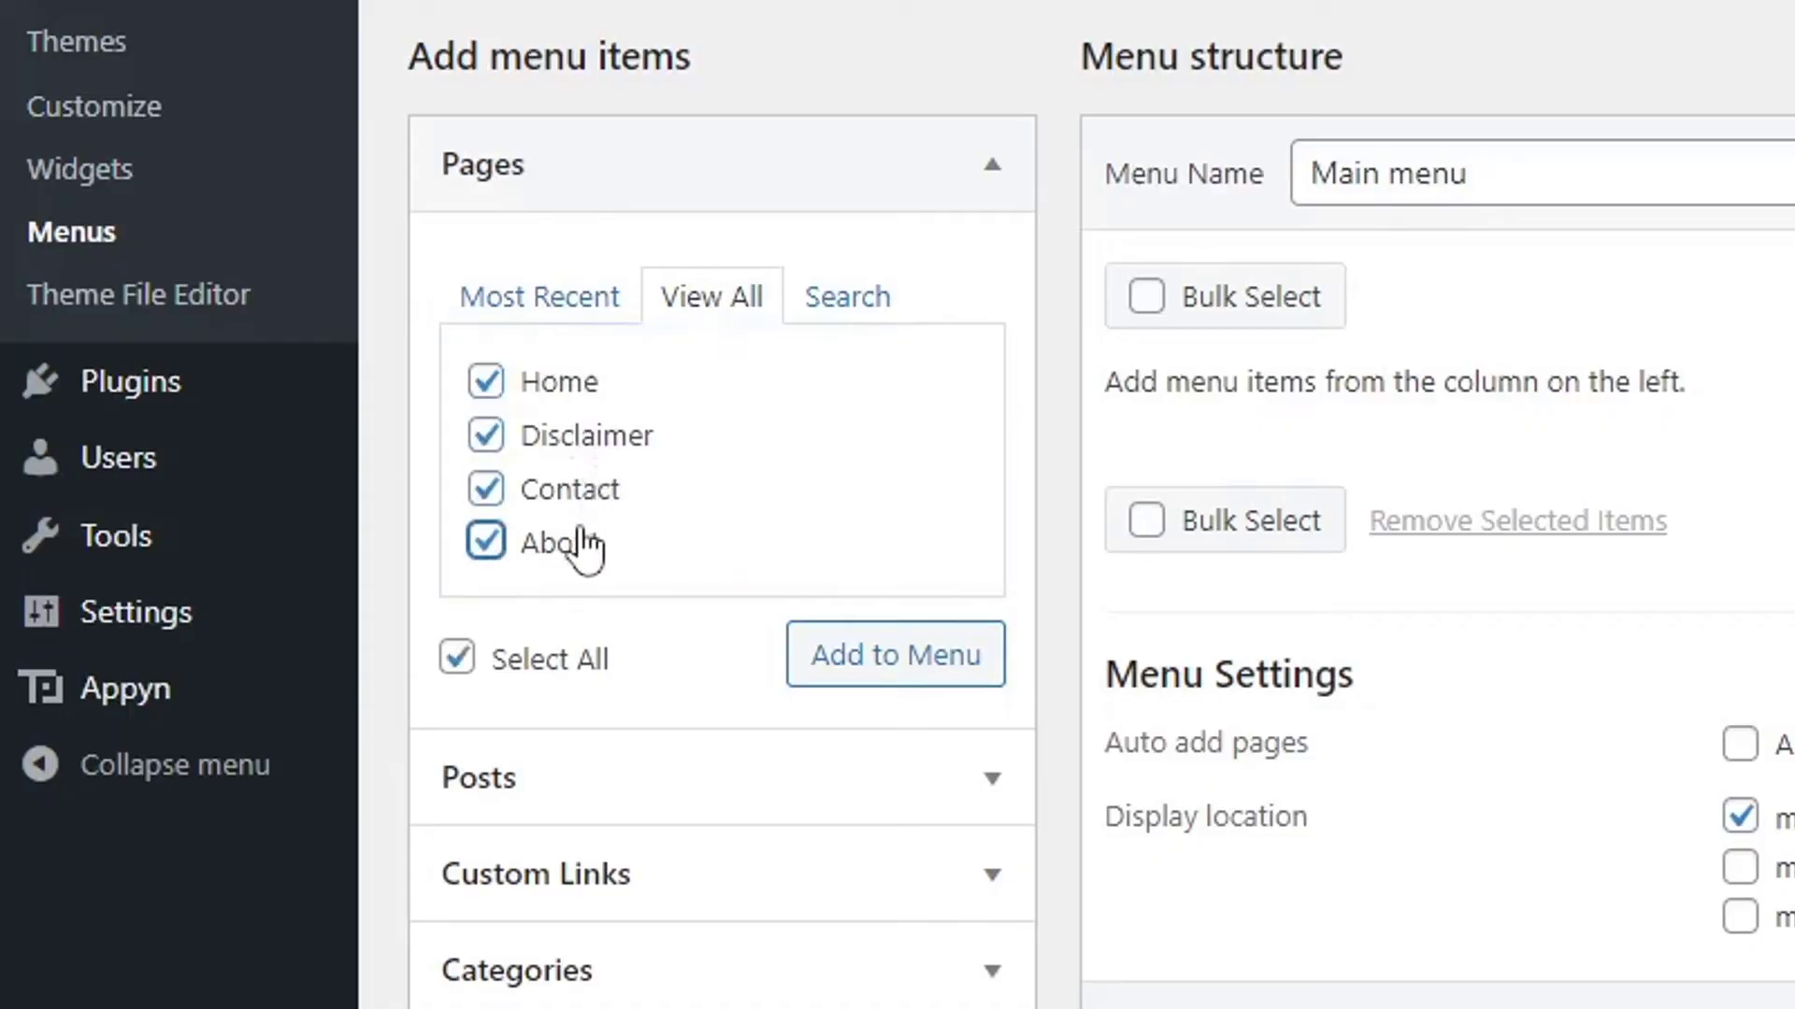
pyautogui.click(839, 694)
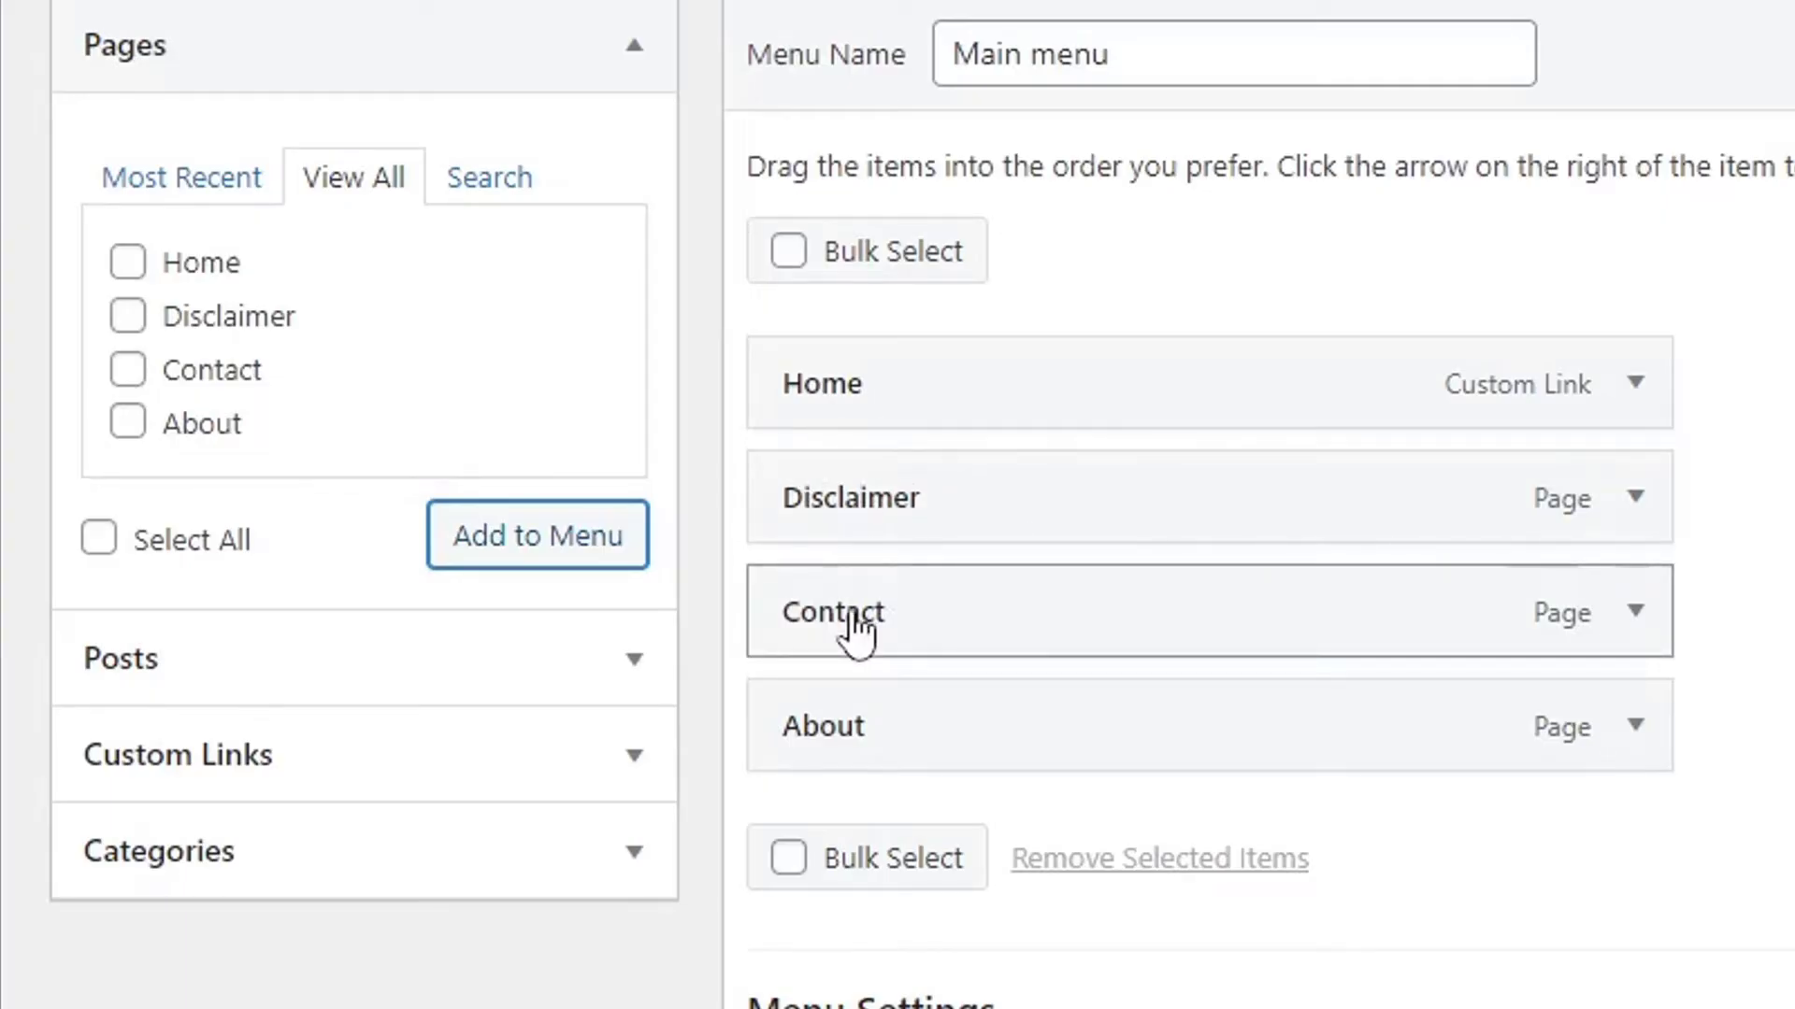
# Nest Contact and then Disclaimer as sub items under About.
pyautogui.moveTo(853, 632); pyautogui.dragTo(917, 733)
pyautogui.moveTo(899, 512); pyautogui.dragTo(1106, 739)
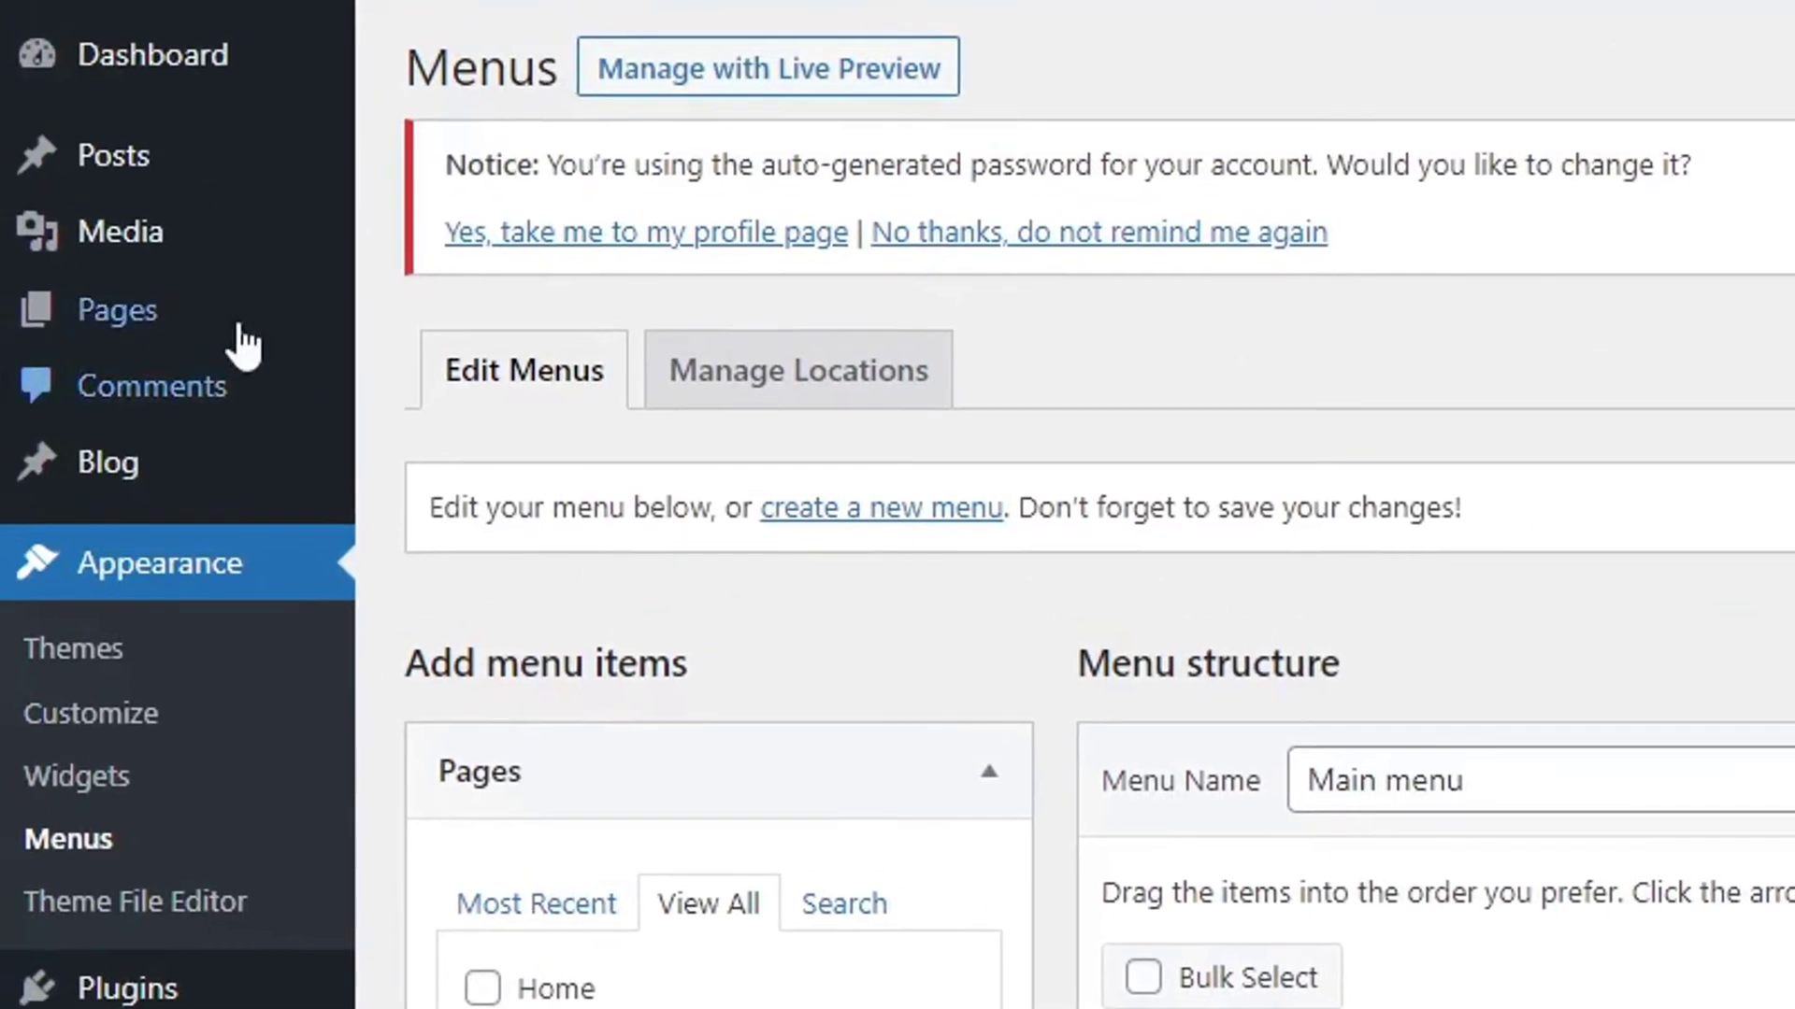
pyautogui.moveTo(200, 341)
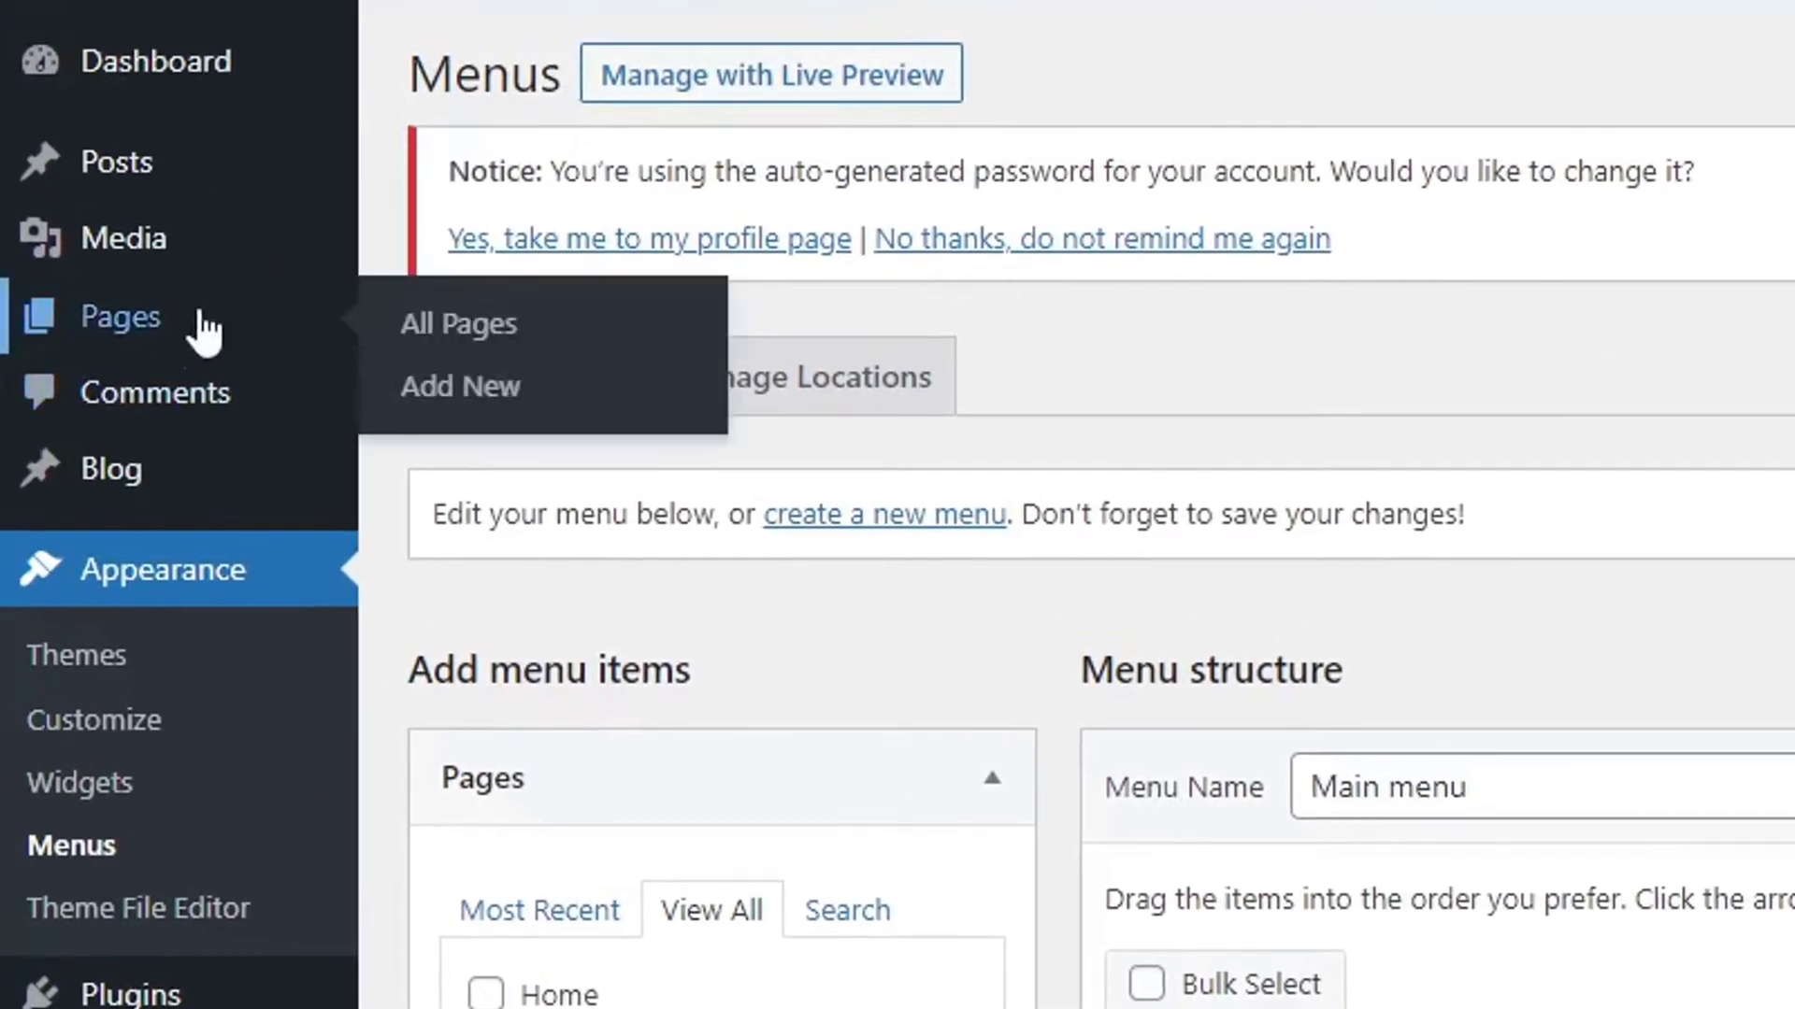
pyautogui.rightClick(505, 337)
# Publish the Privacy Policy page from a pages list opened in a new tab.
pyautogui.click(553, 352)
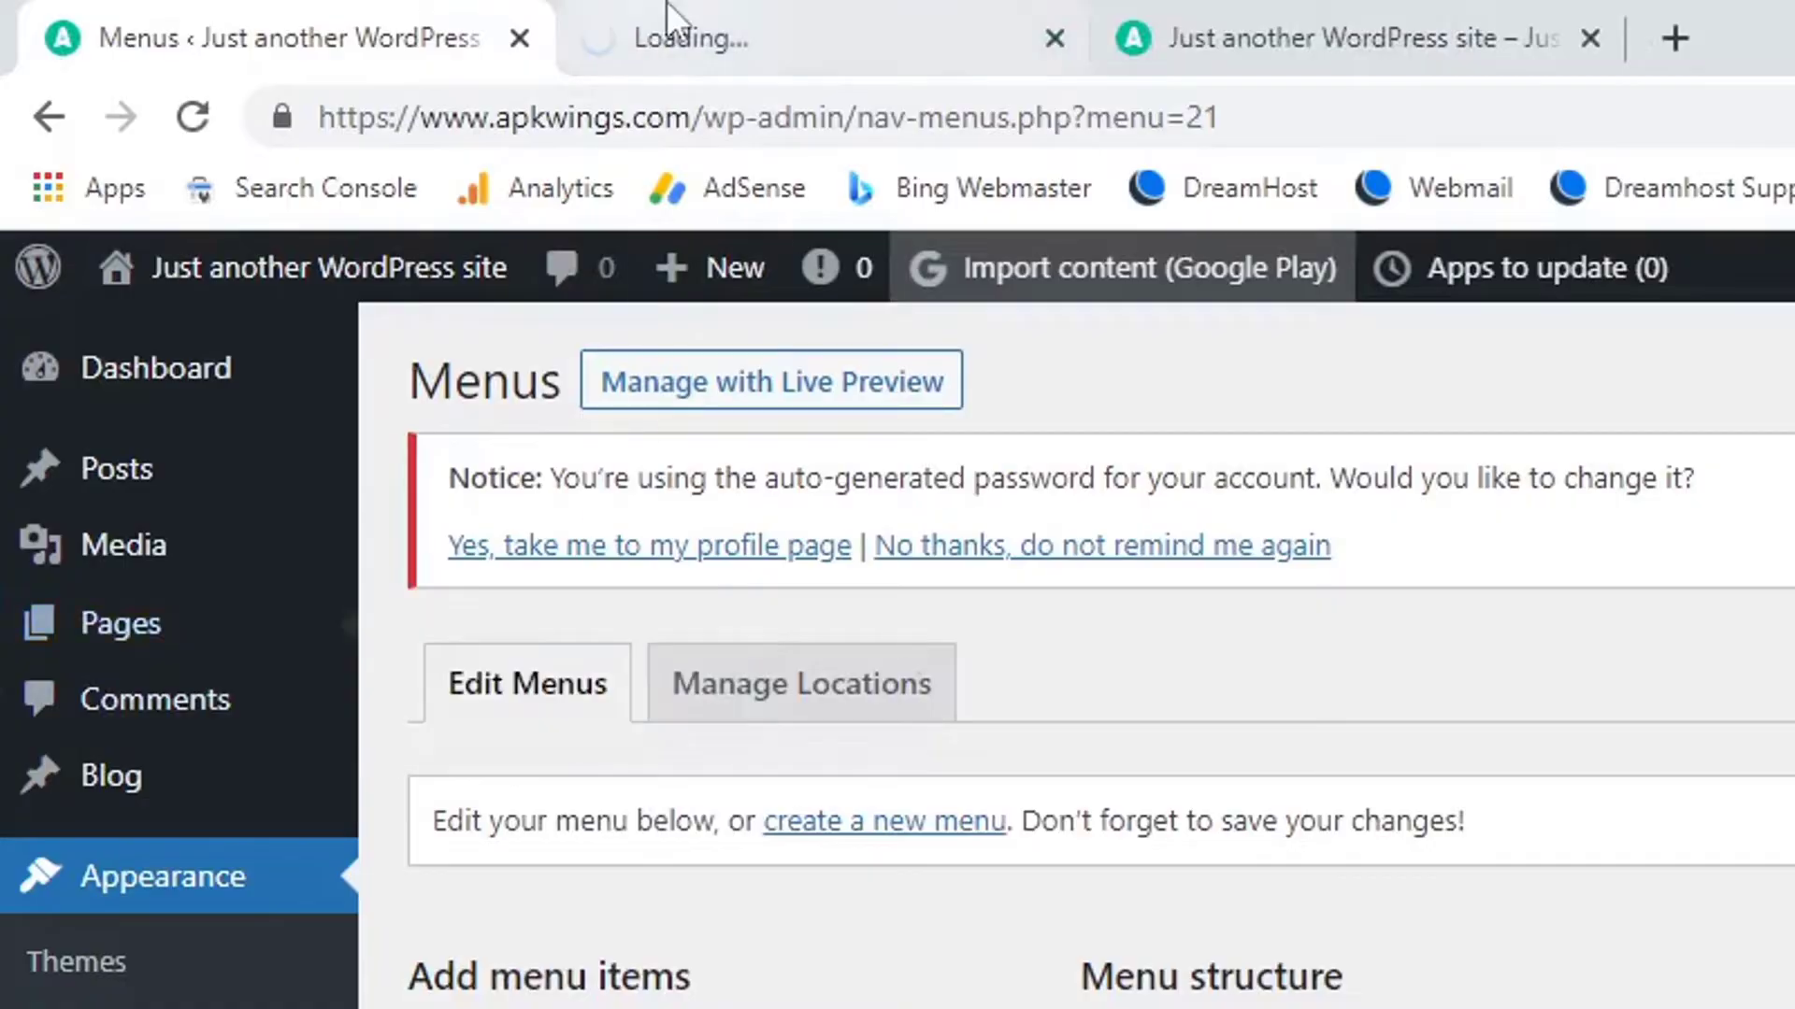
pyautogui.click(669, 19)
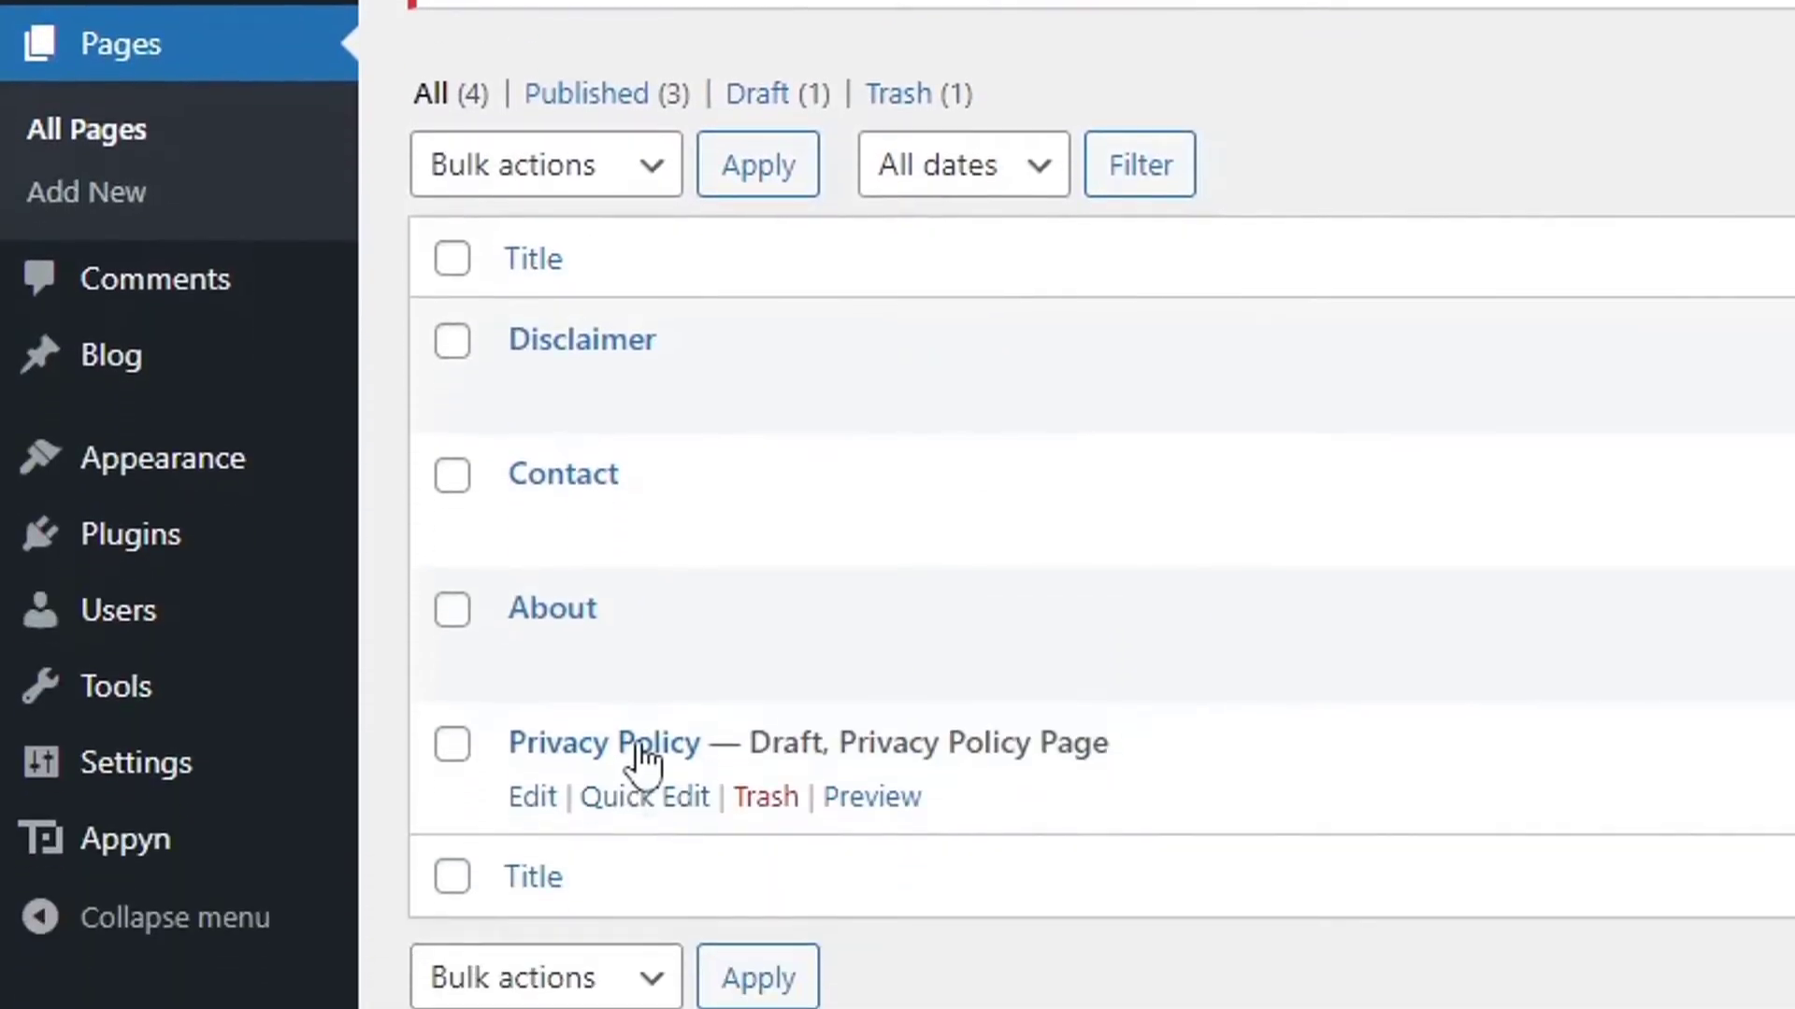
pyautogui.click(641, 759)
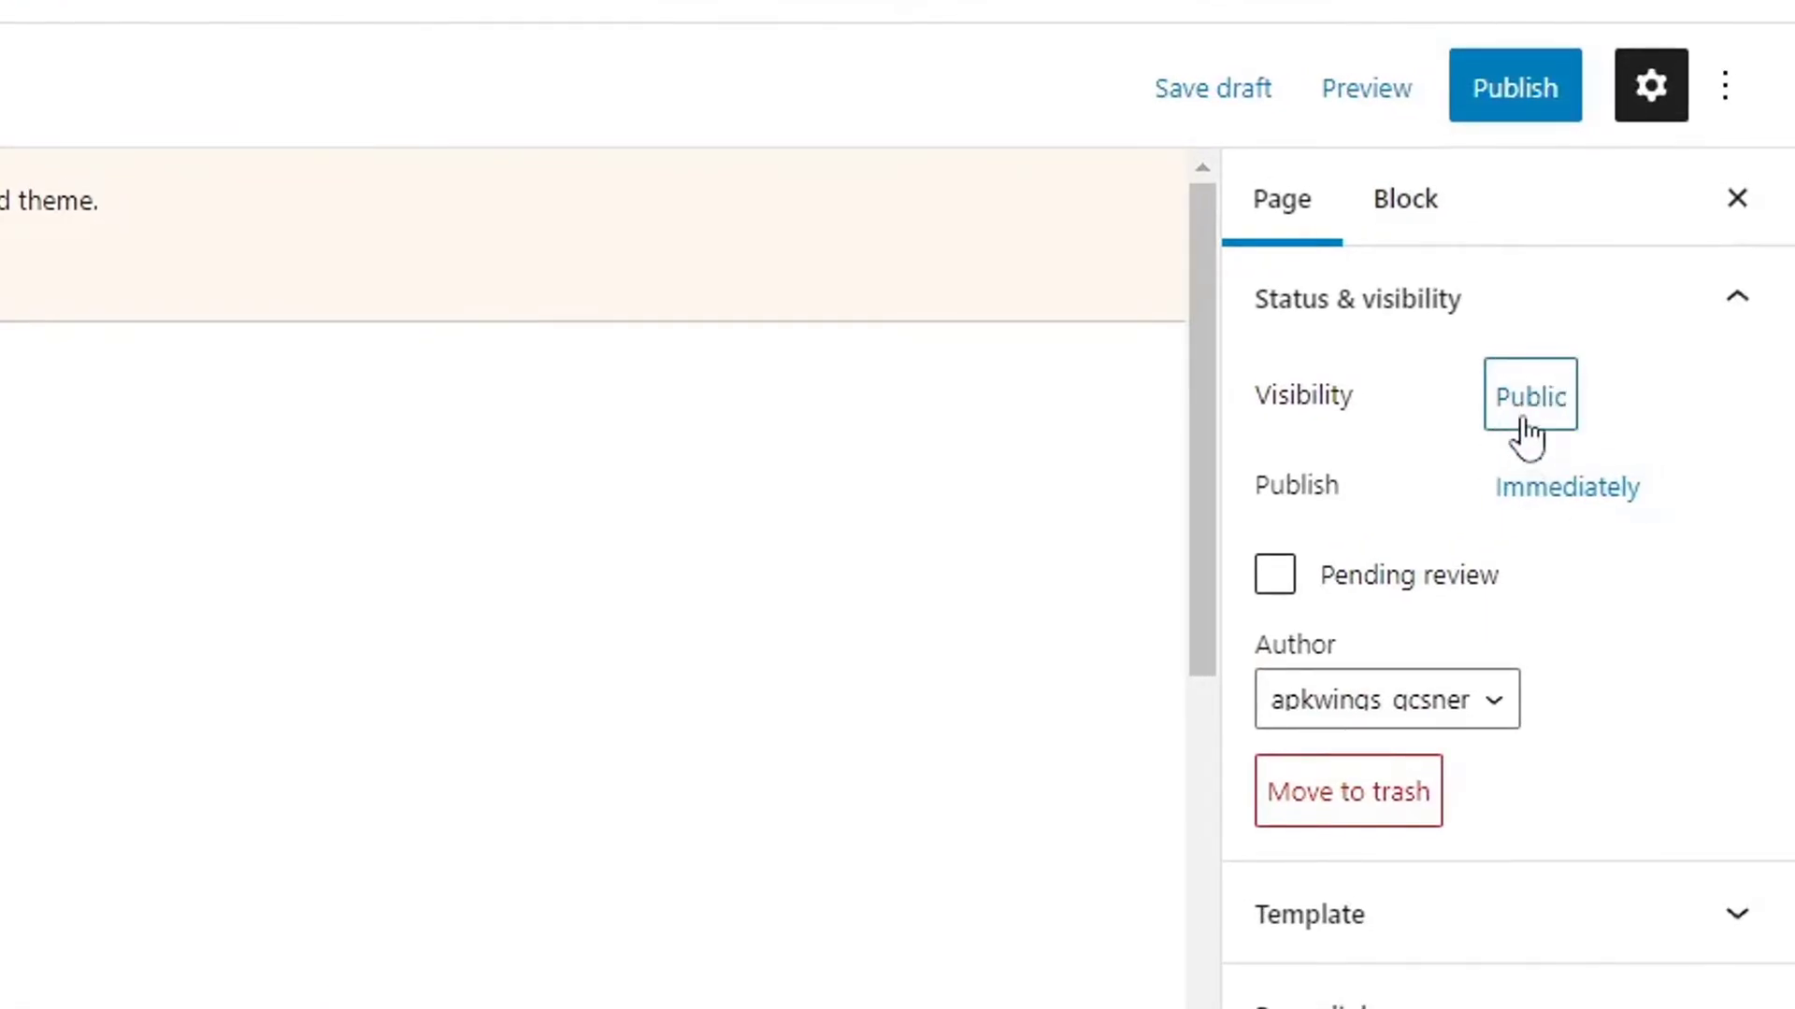
pyautogui.click(1514, 85)
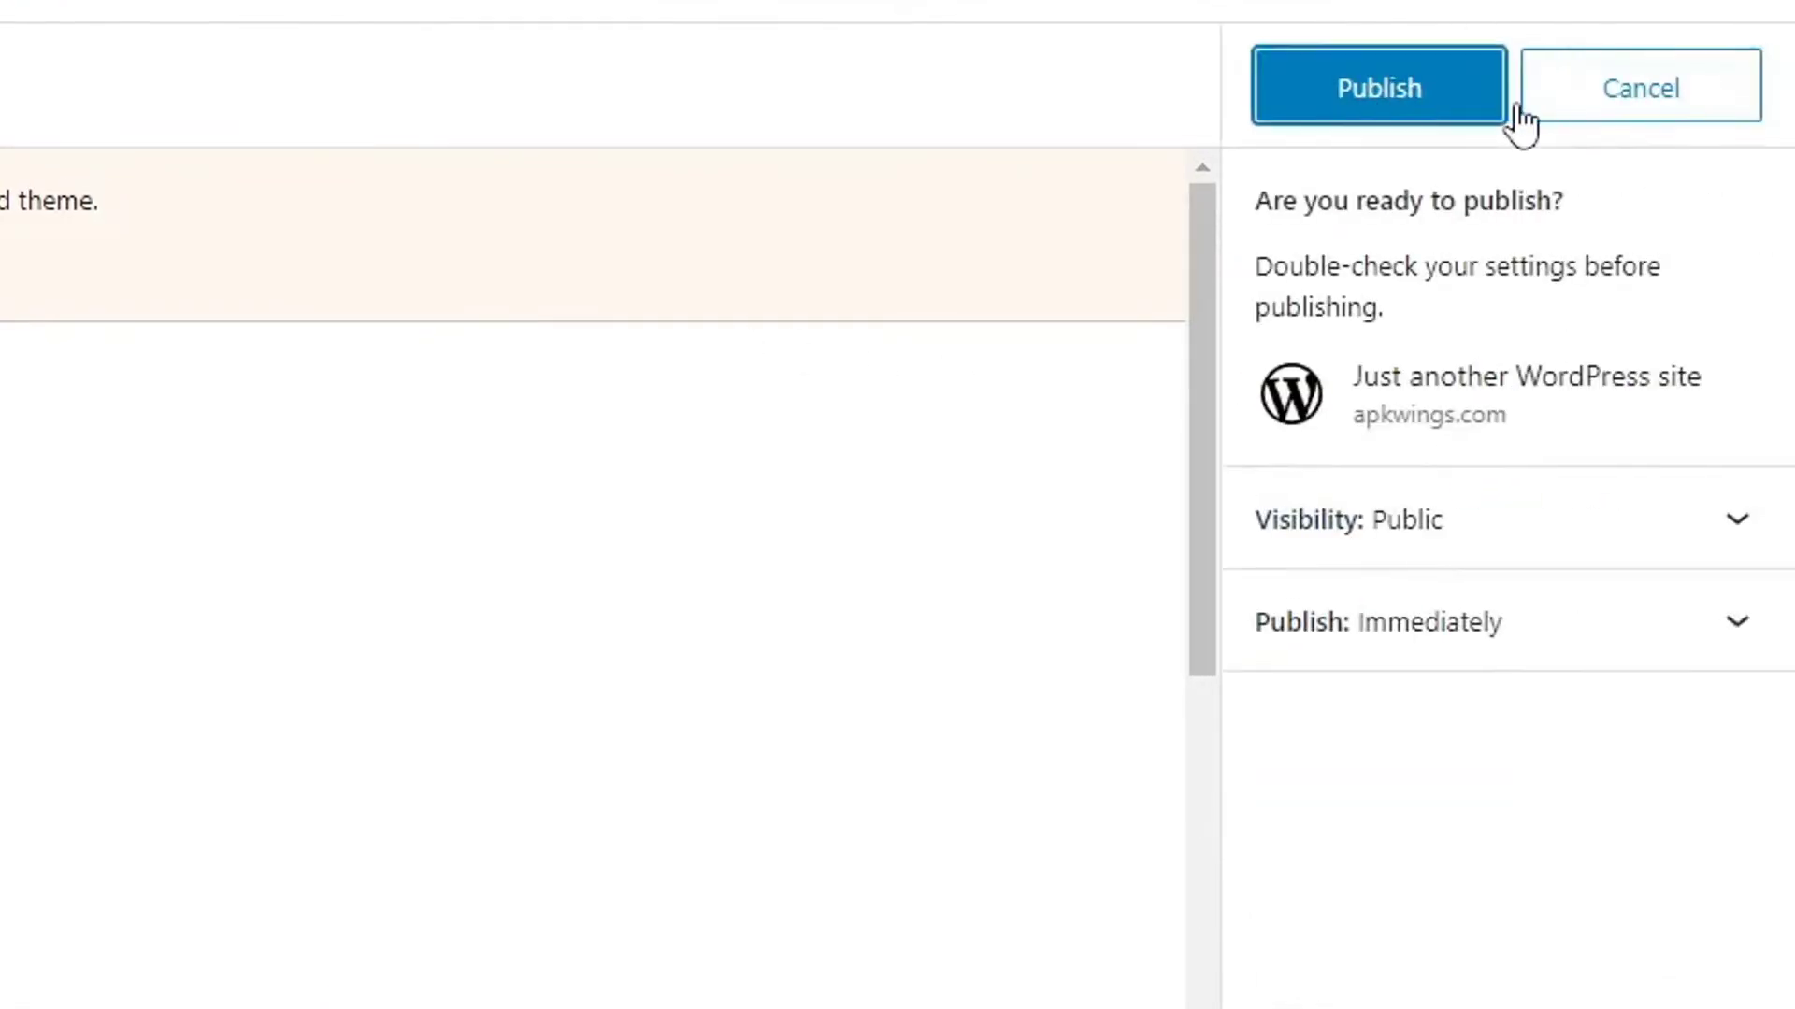
pyautogui.click(1413, 86)
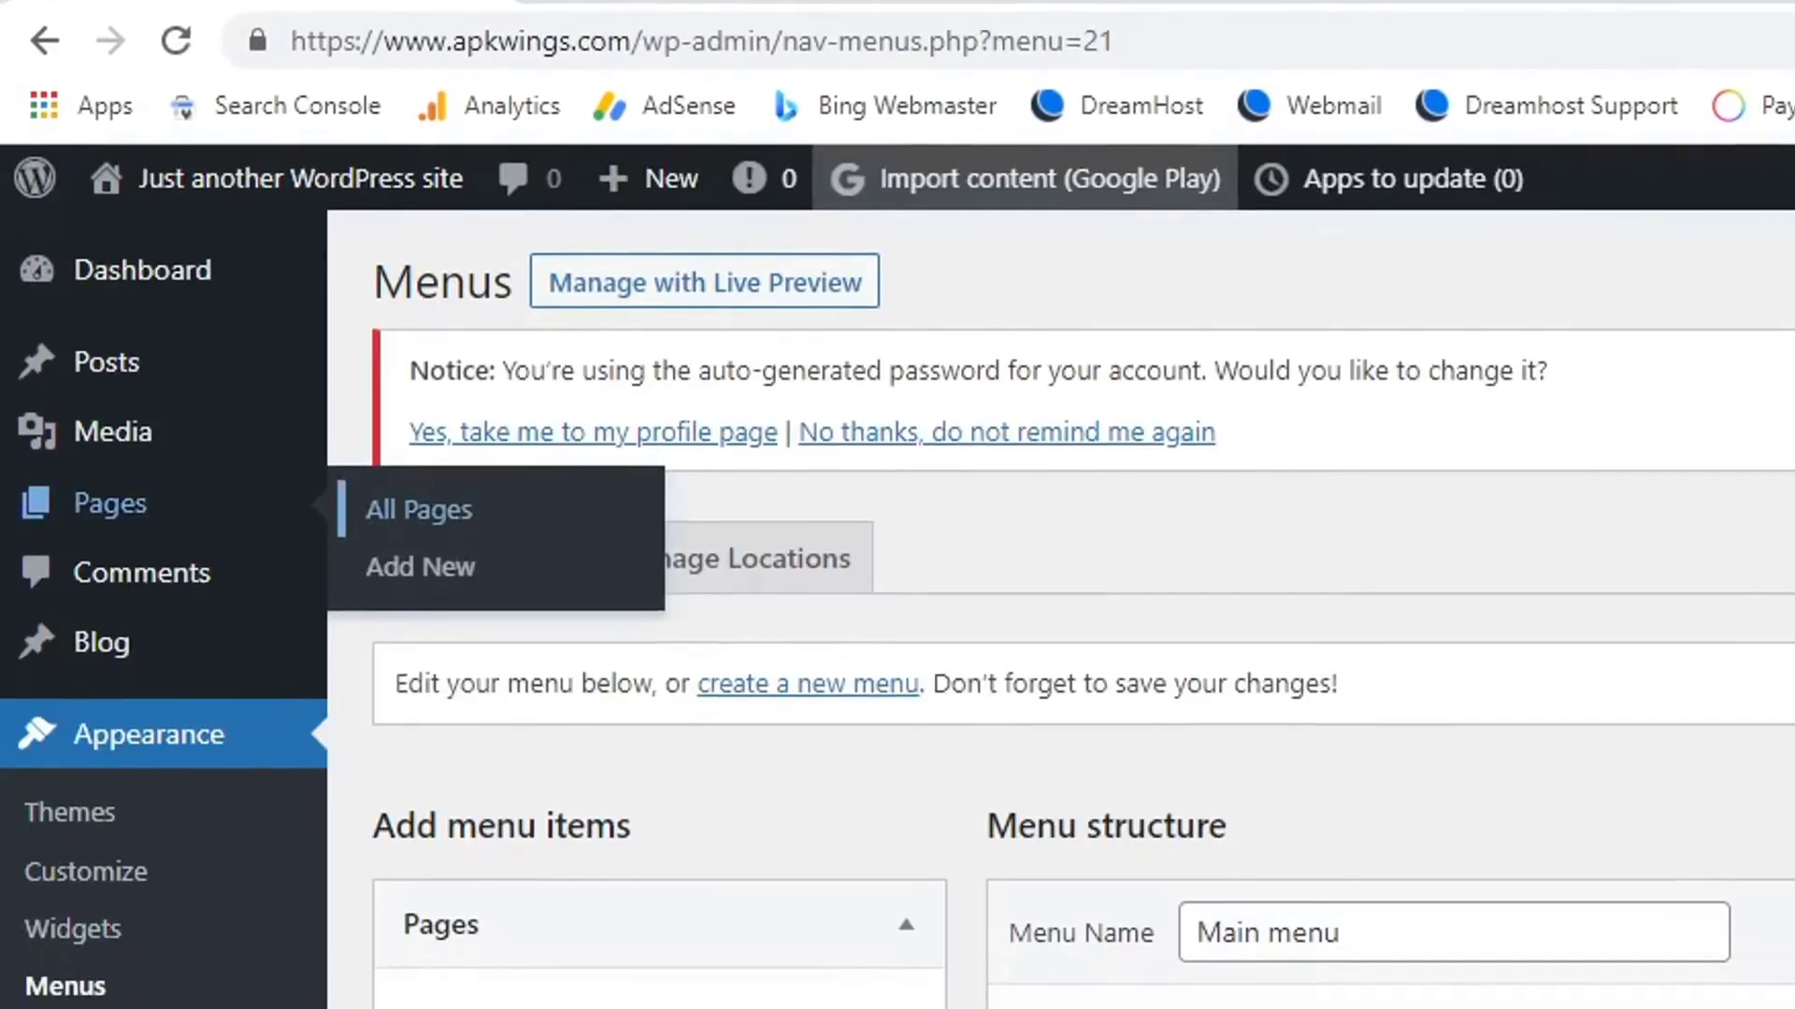
pyautogui.scroll(-1, 1572, 357)
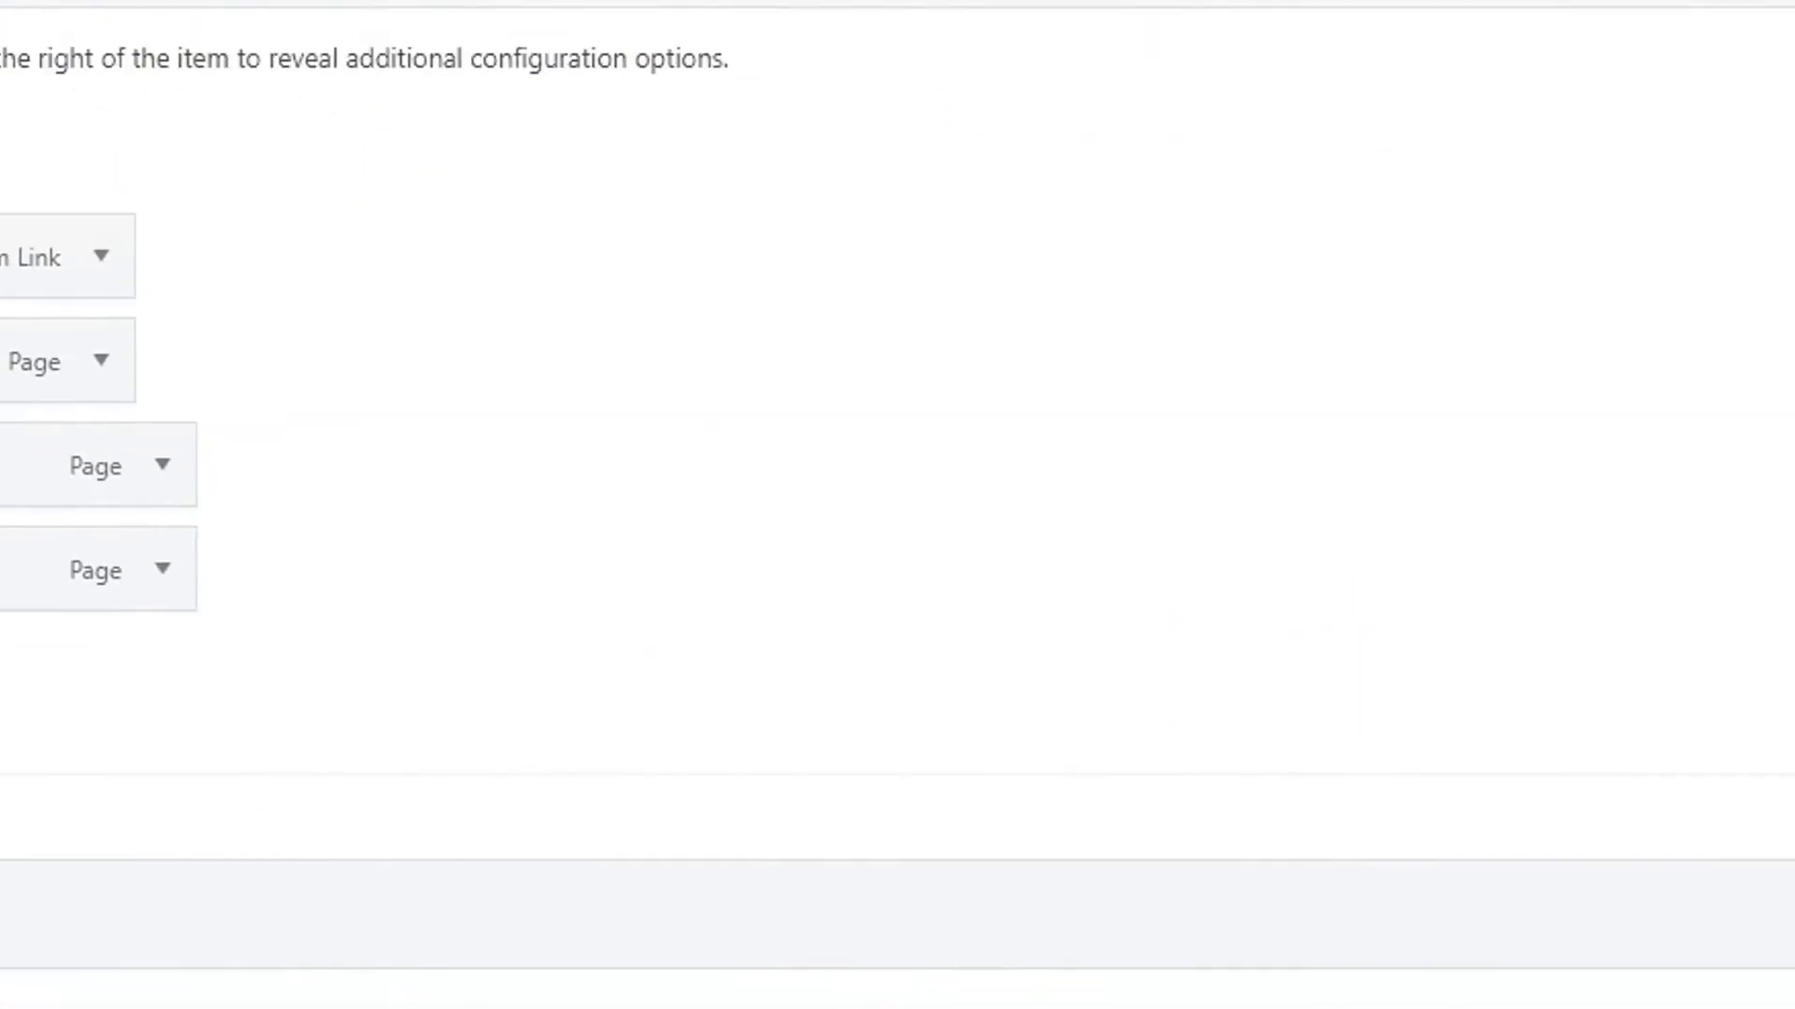
# Save the menu, then add Privacy Policy and nest it under About below Disclaimer.
pyautogui.click(1555, 870)
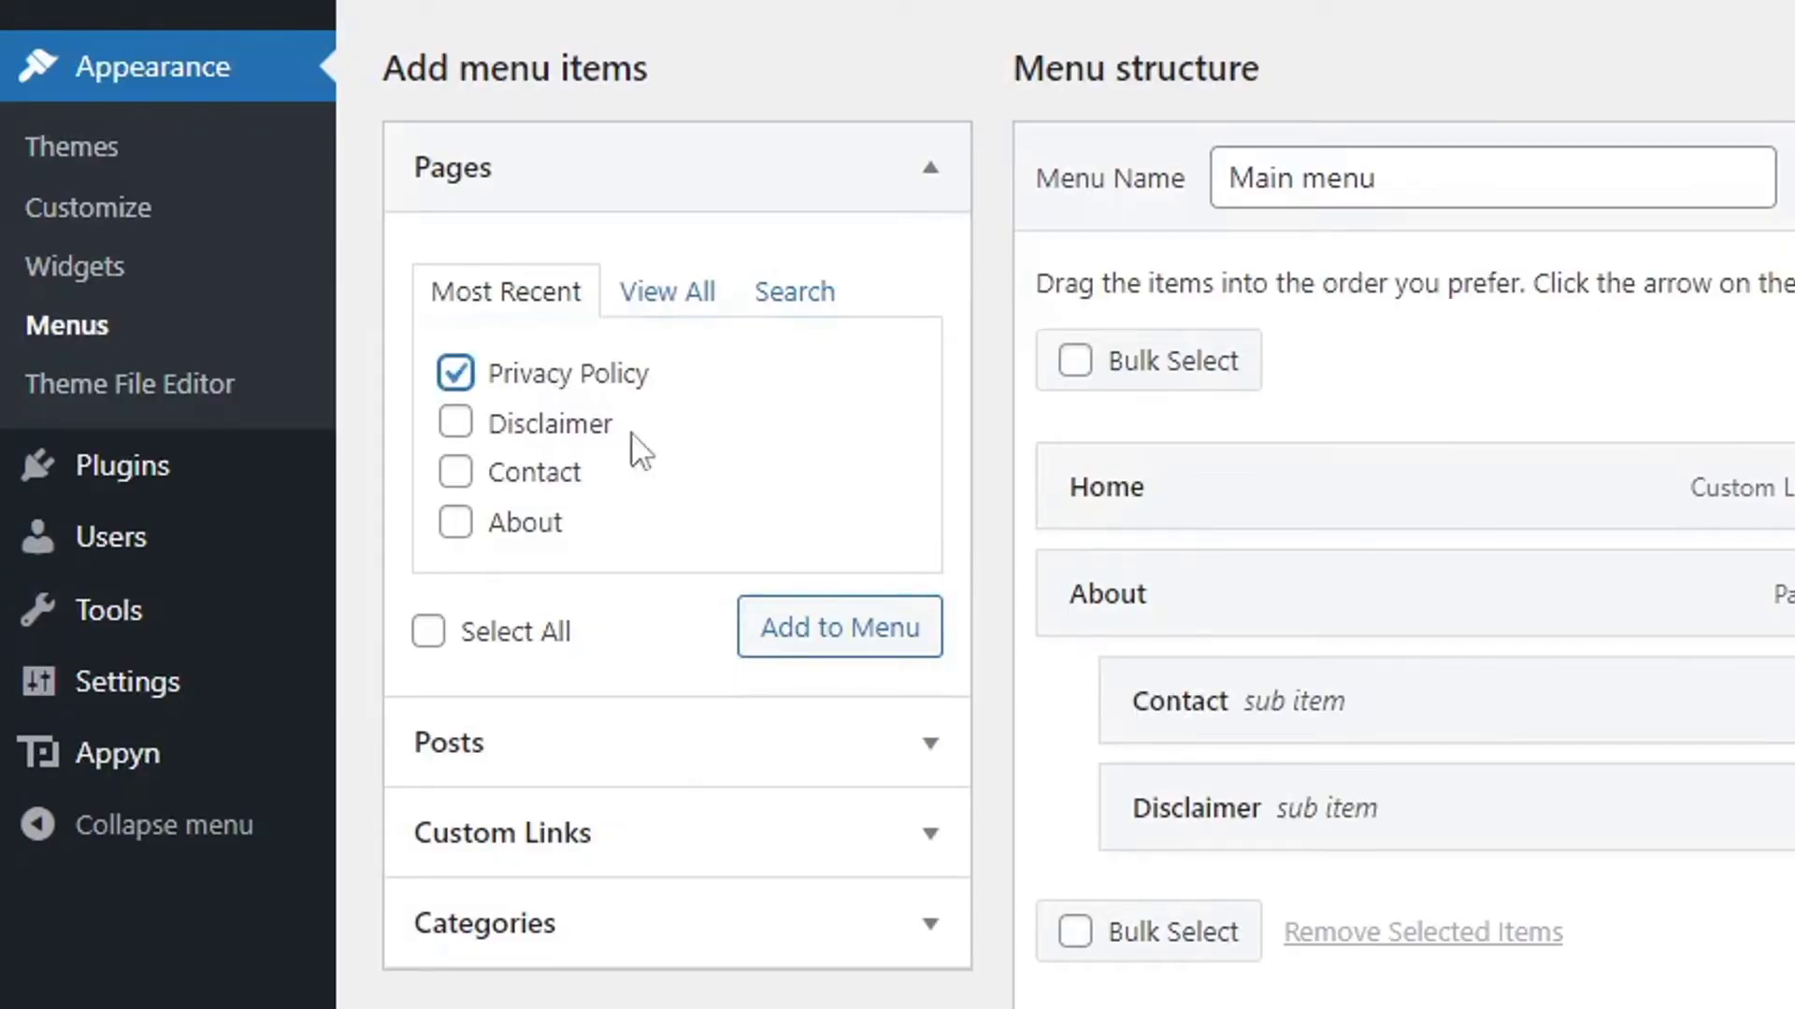
pyautogui.click(826, 633)
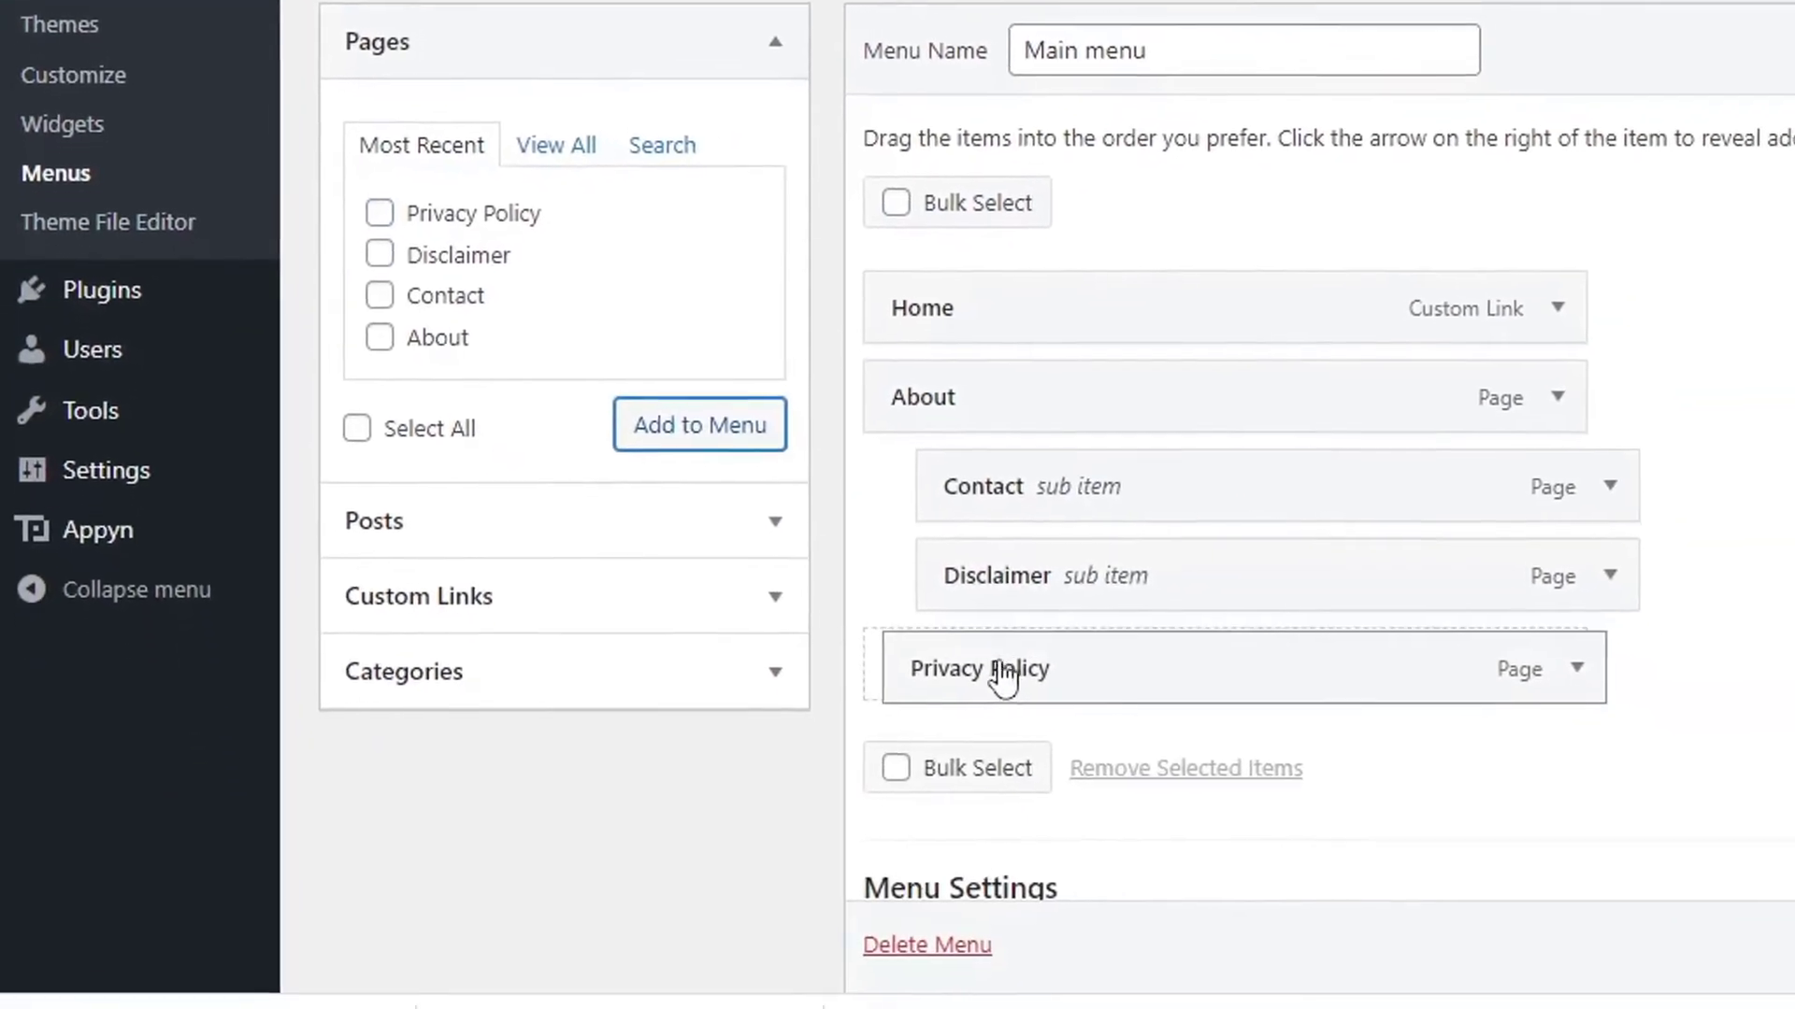
pyautogui.moveTo(1197, 931); pyautogui.dragTo(1258, 930)
pyautogui.moveTo(1047, 671); pyautogui.dragTo(1049, 669)
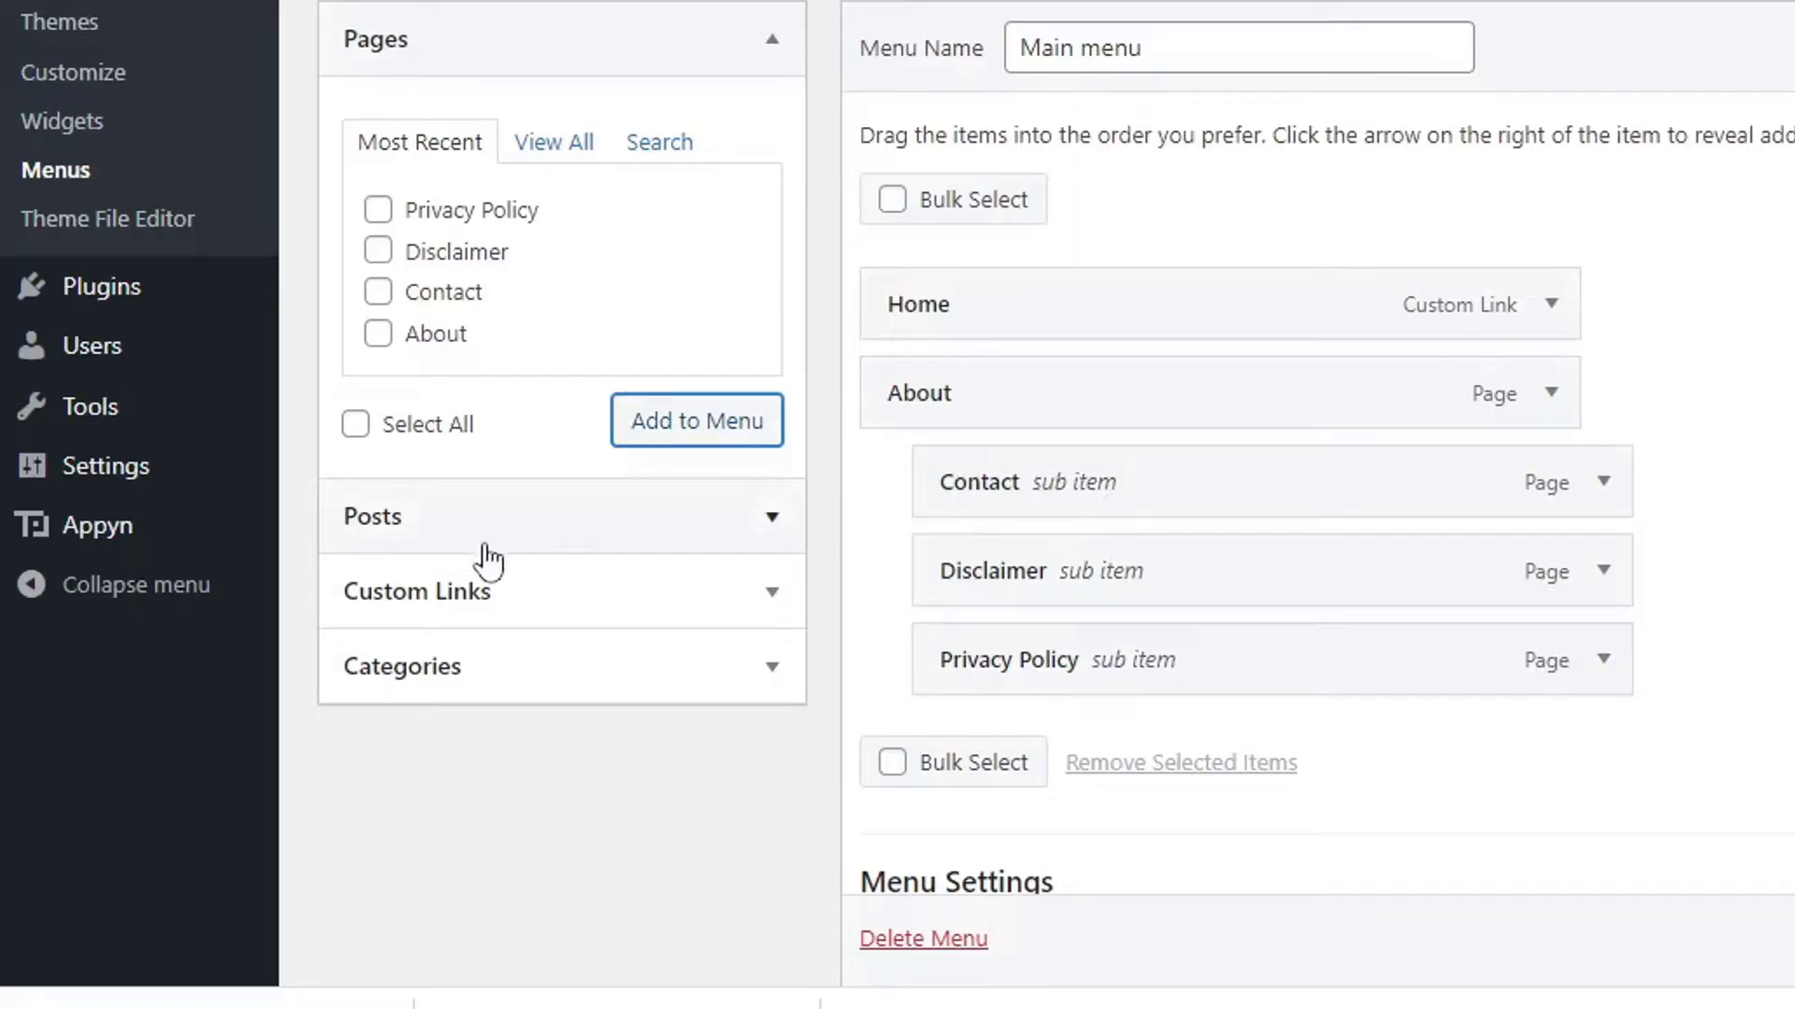
pyautogui.click(500, 667)
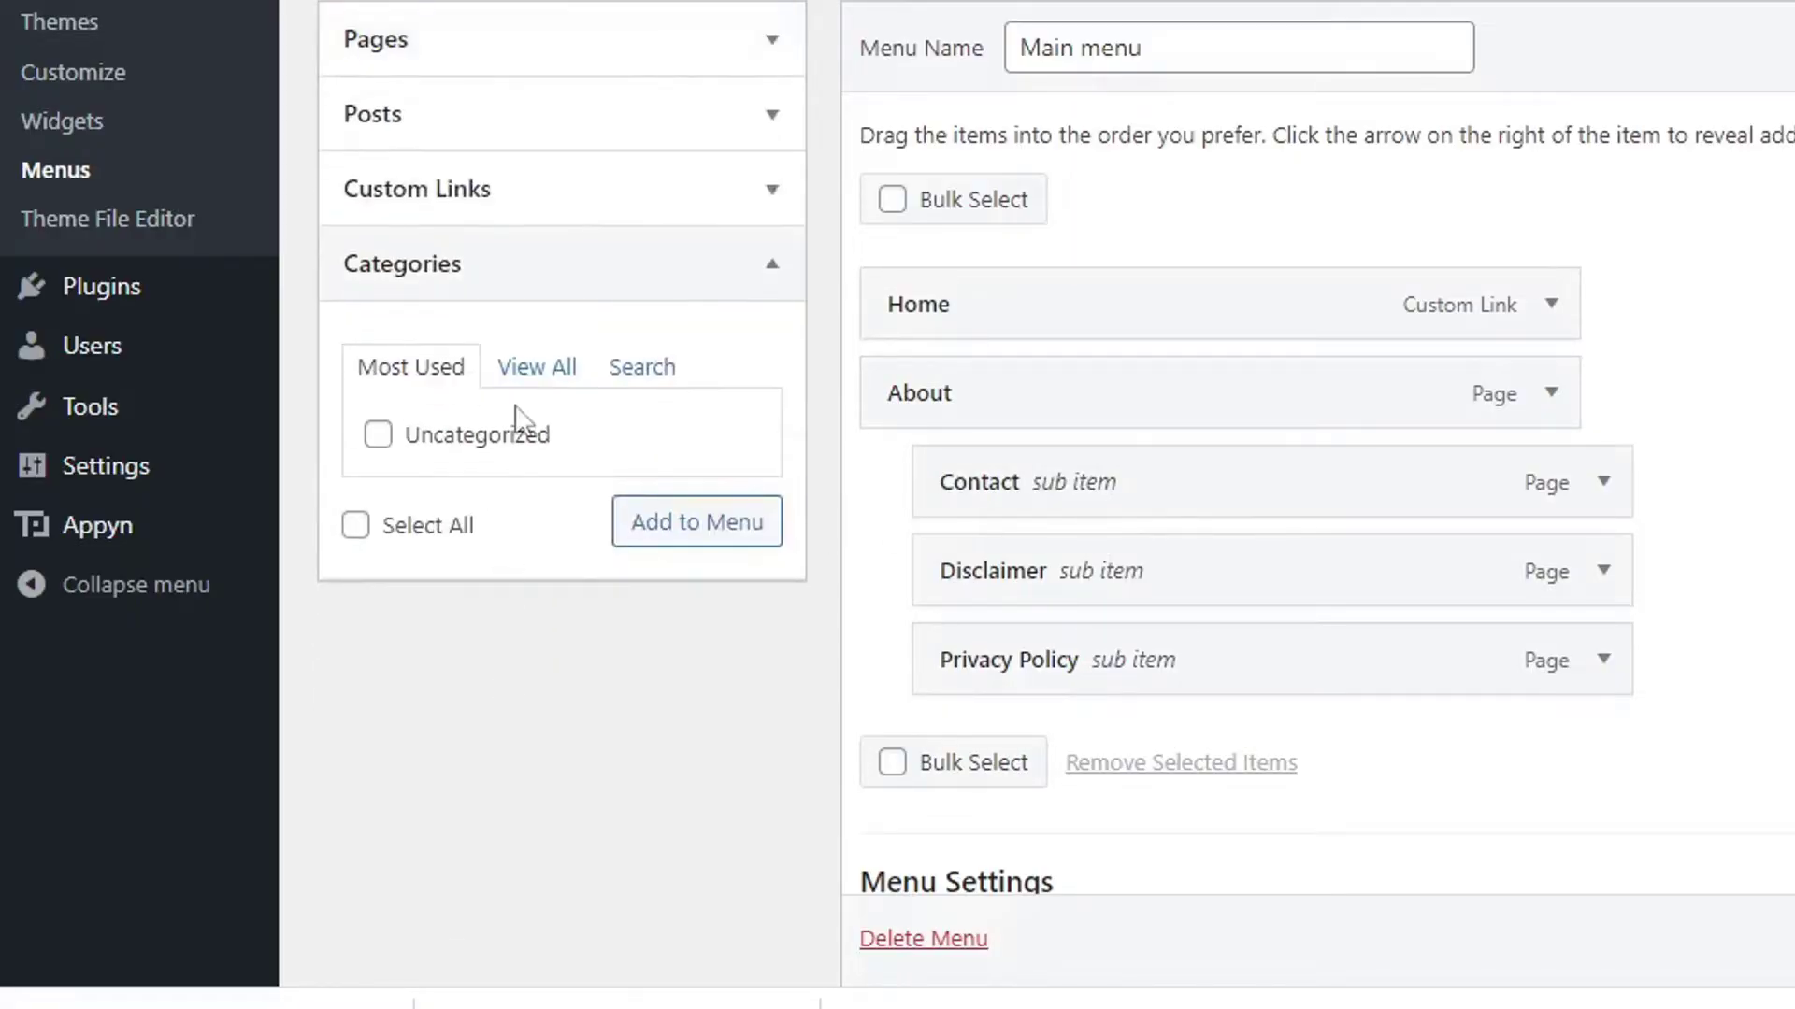
# Select all available categories and add them to Main menu.
pyautogui.click(523, 372)
pyautogui.scroll(-5, 404, 547)
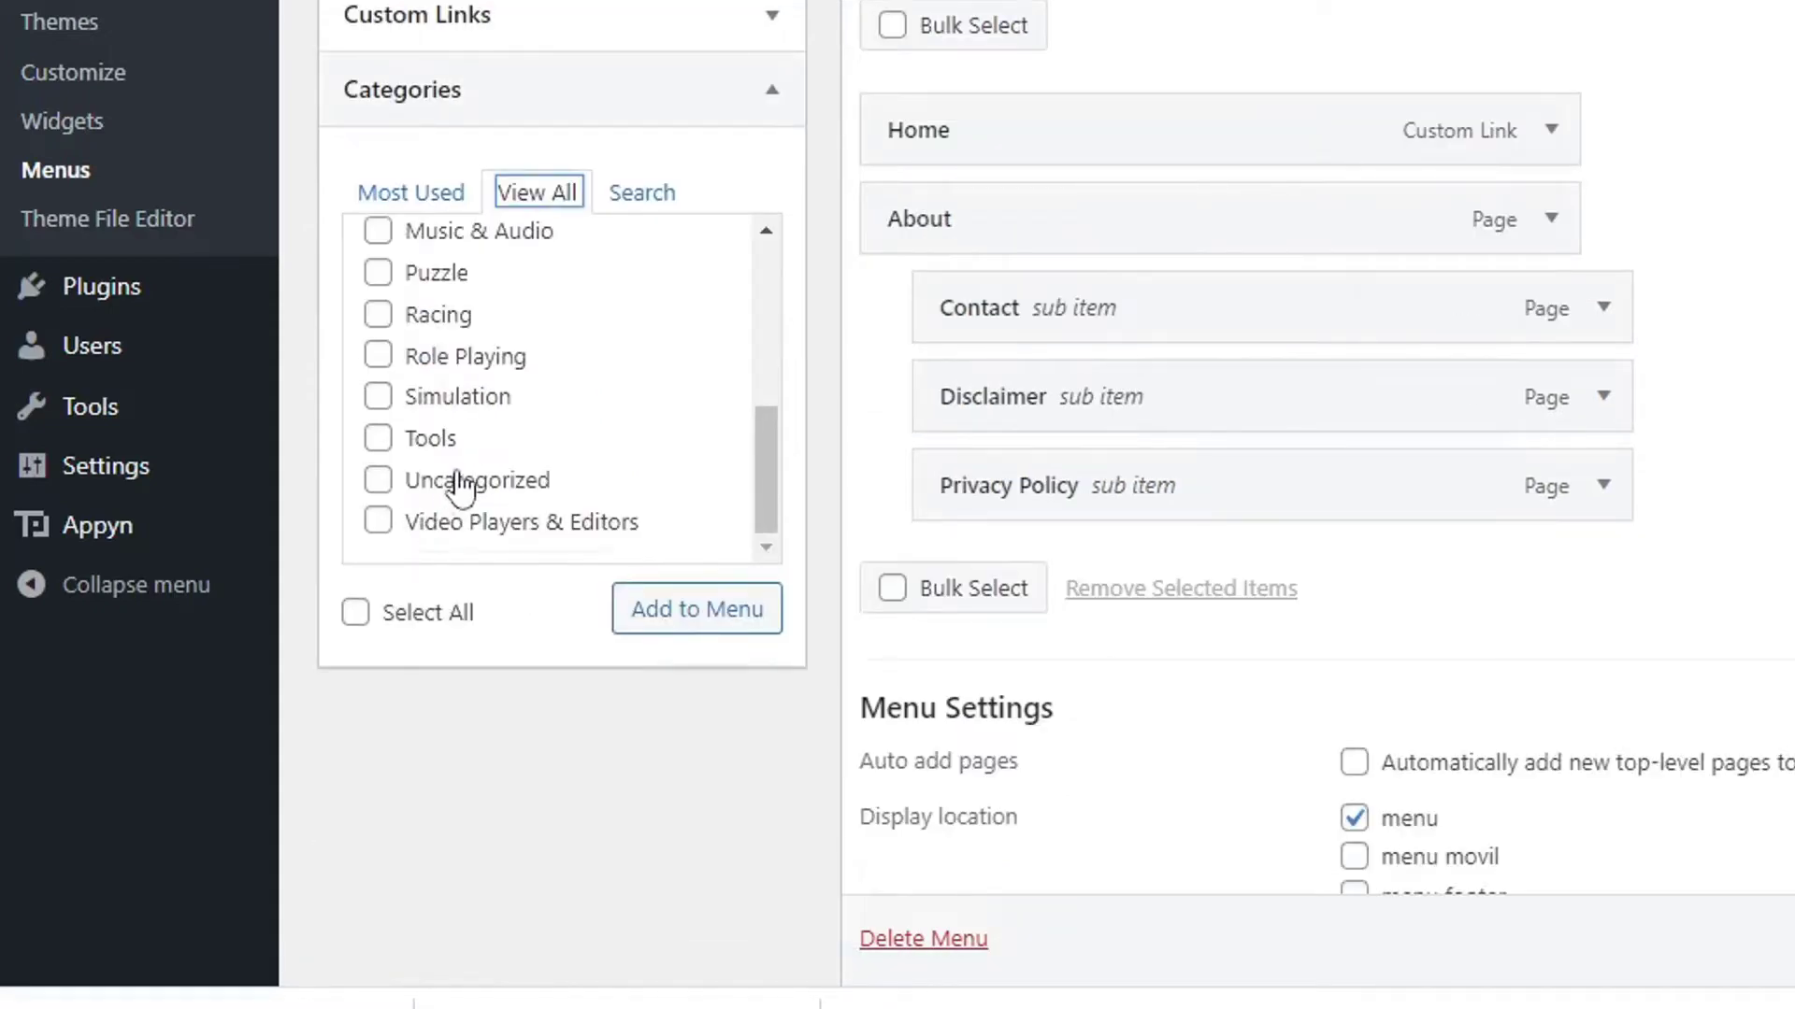
pyautogui.scroll(5, 458, 486)
pyautogui.click(435, 633)
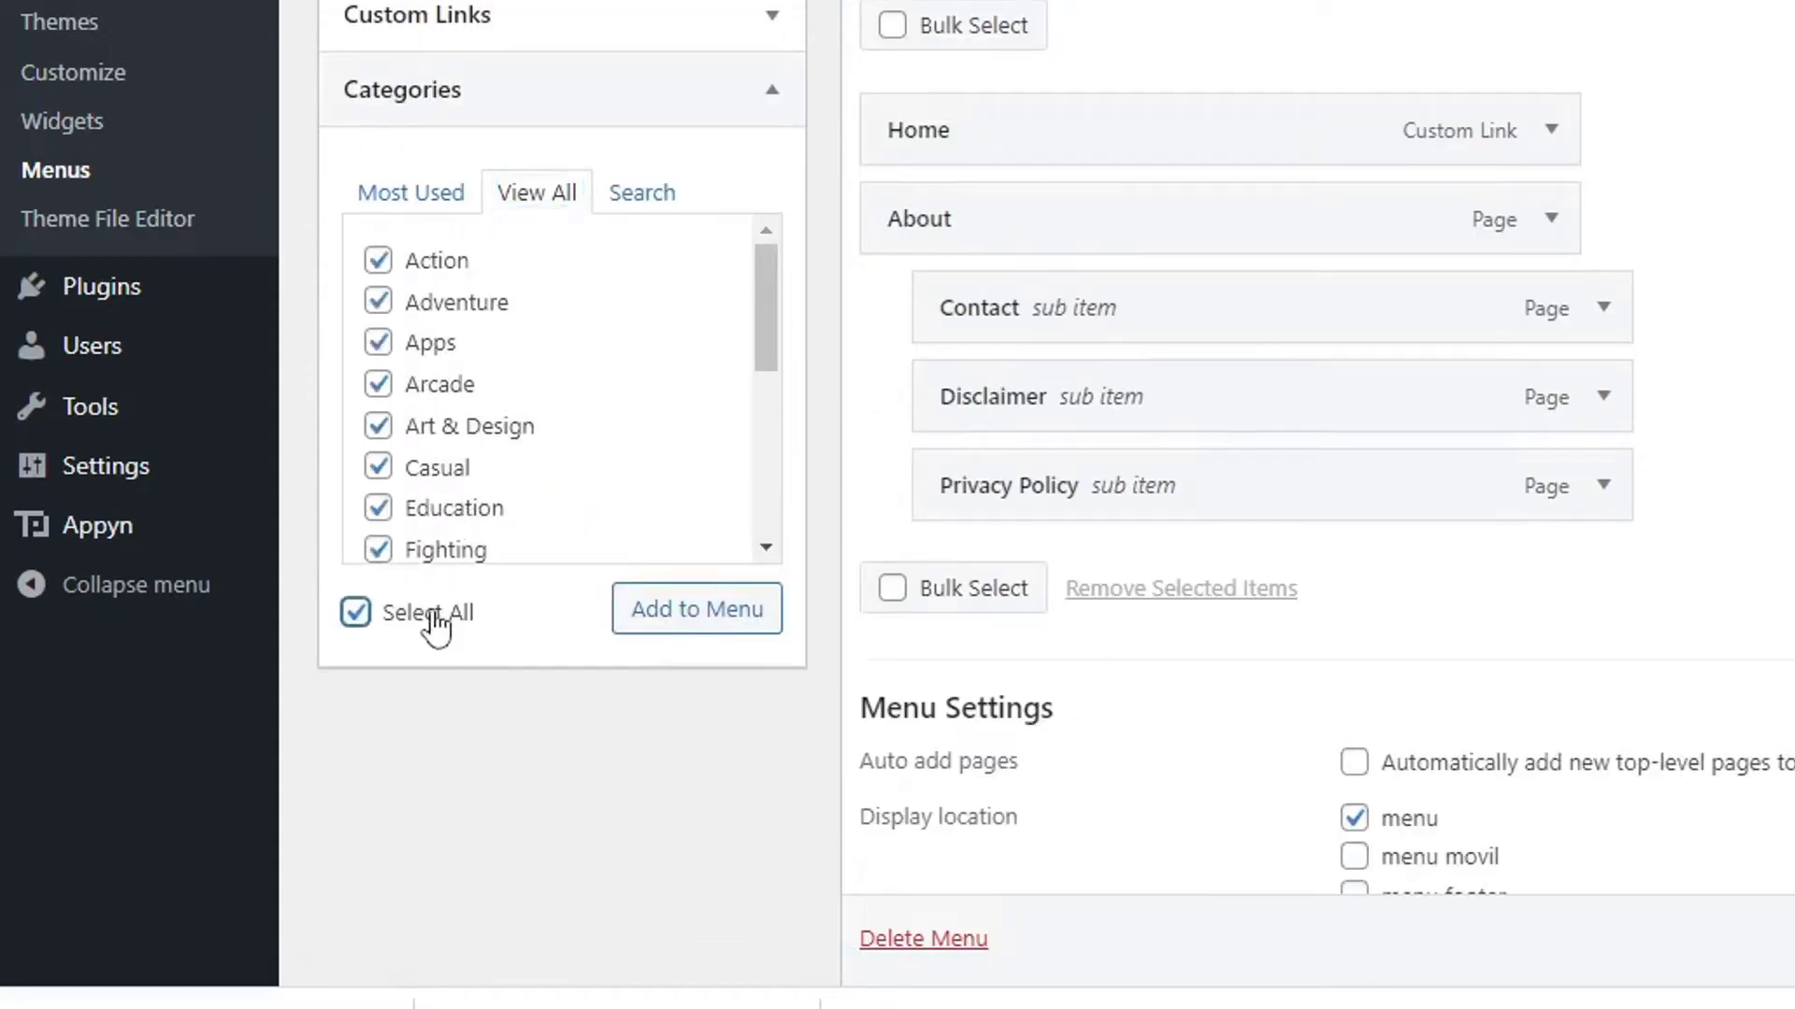
pyautogui.scroll(-3, 470, 448)
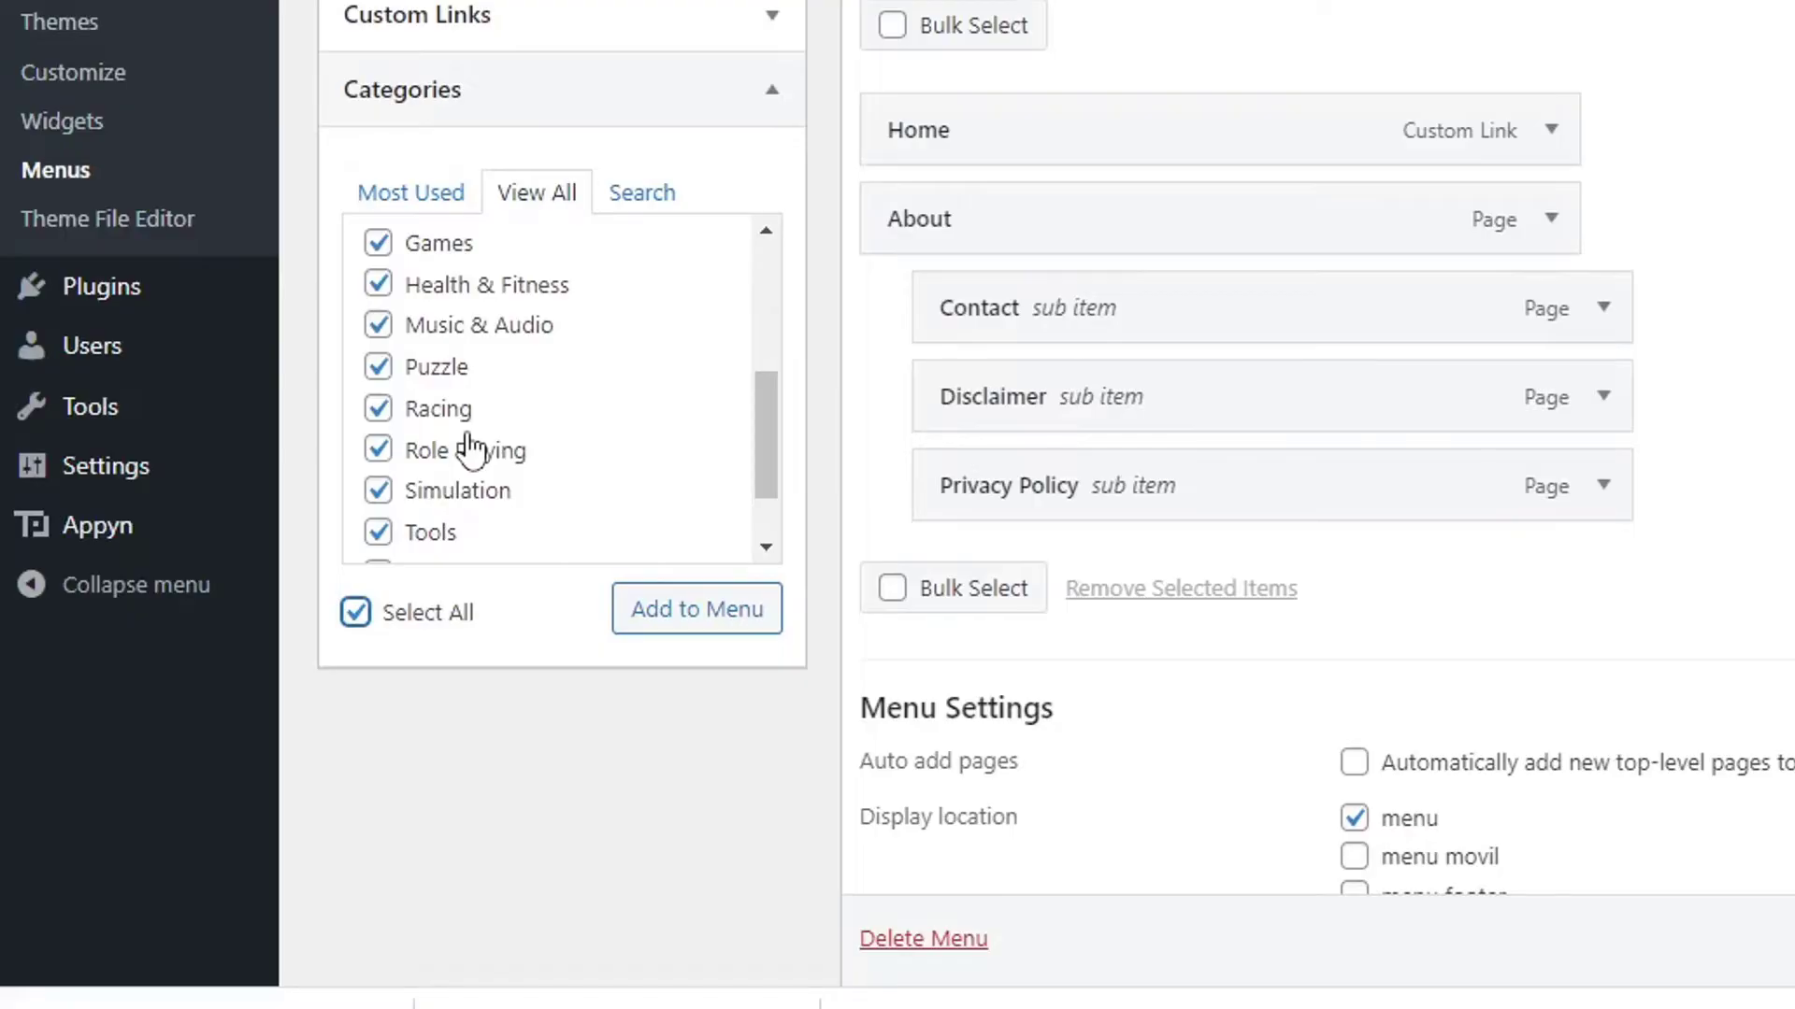
pyautogui.scroll(-2, 470, 446)
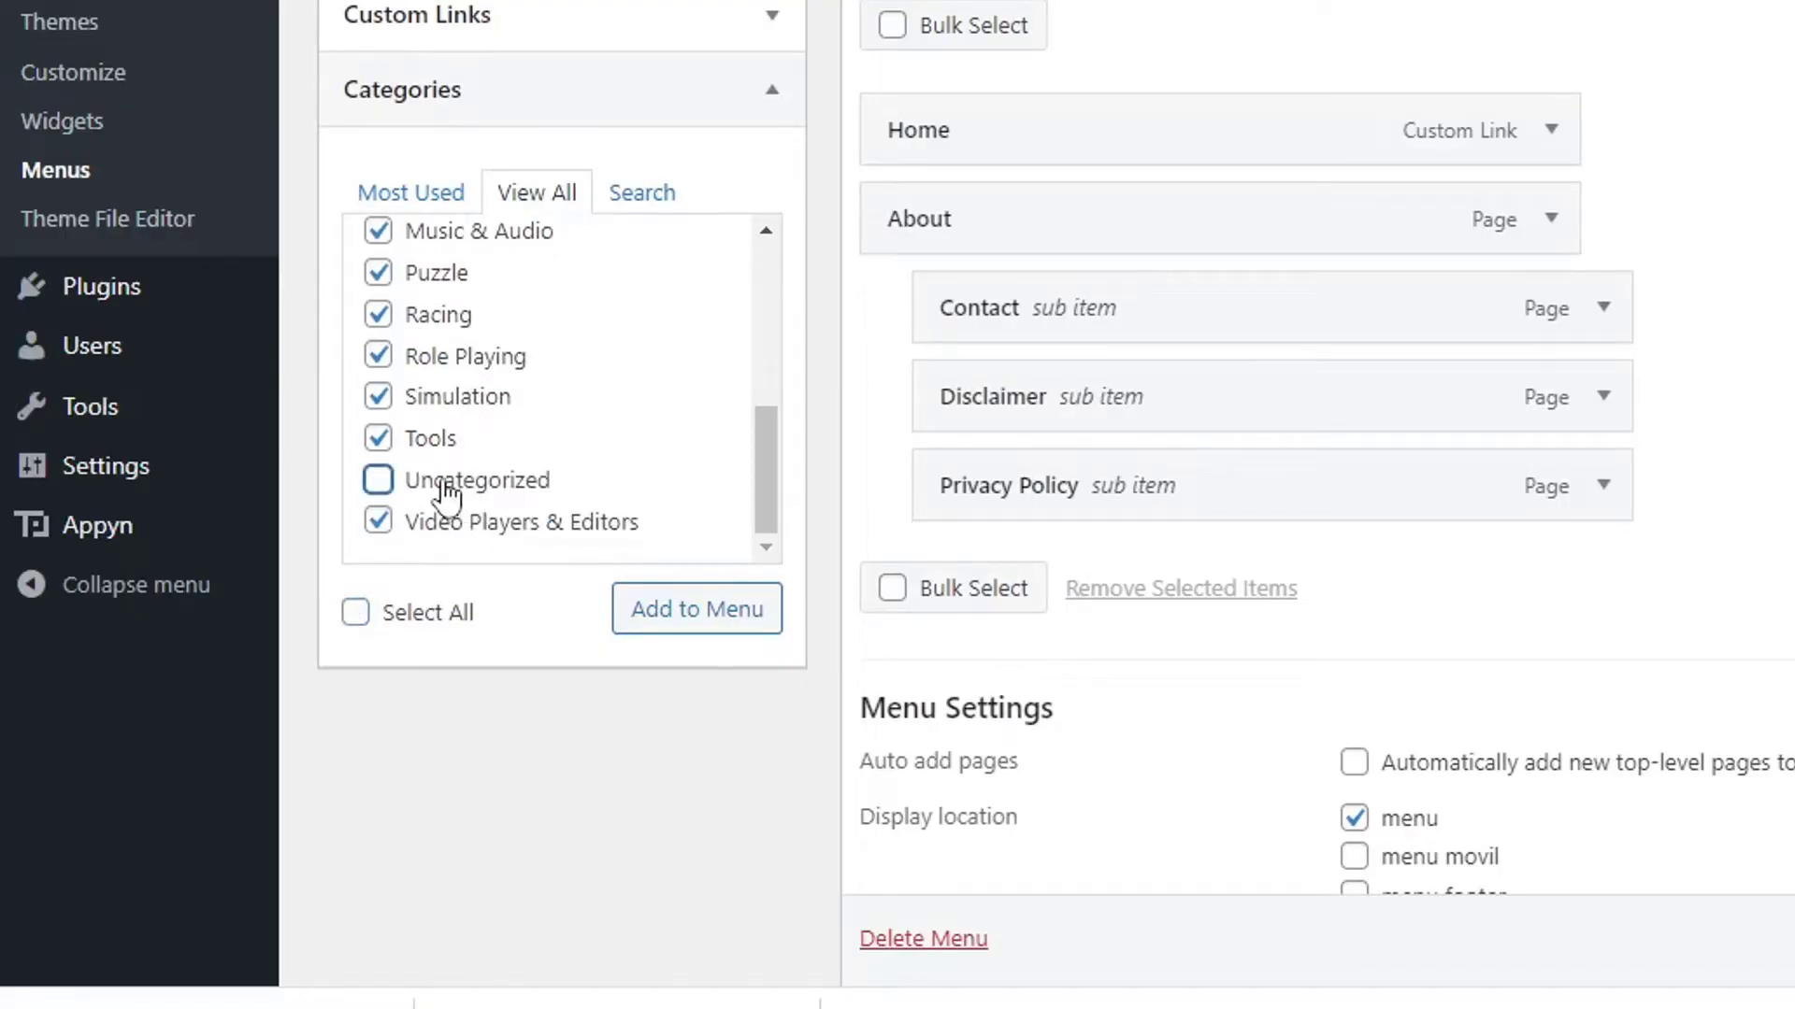
pyautogui.click(703, 623)
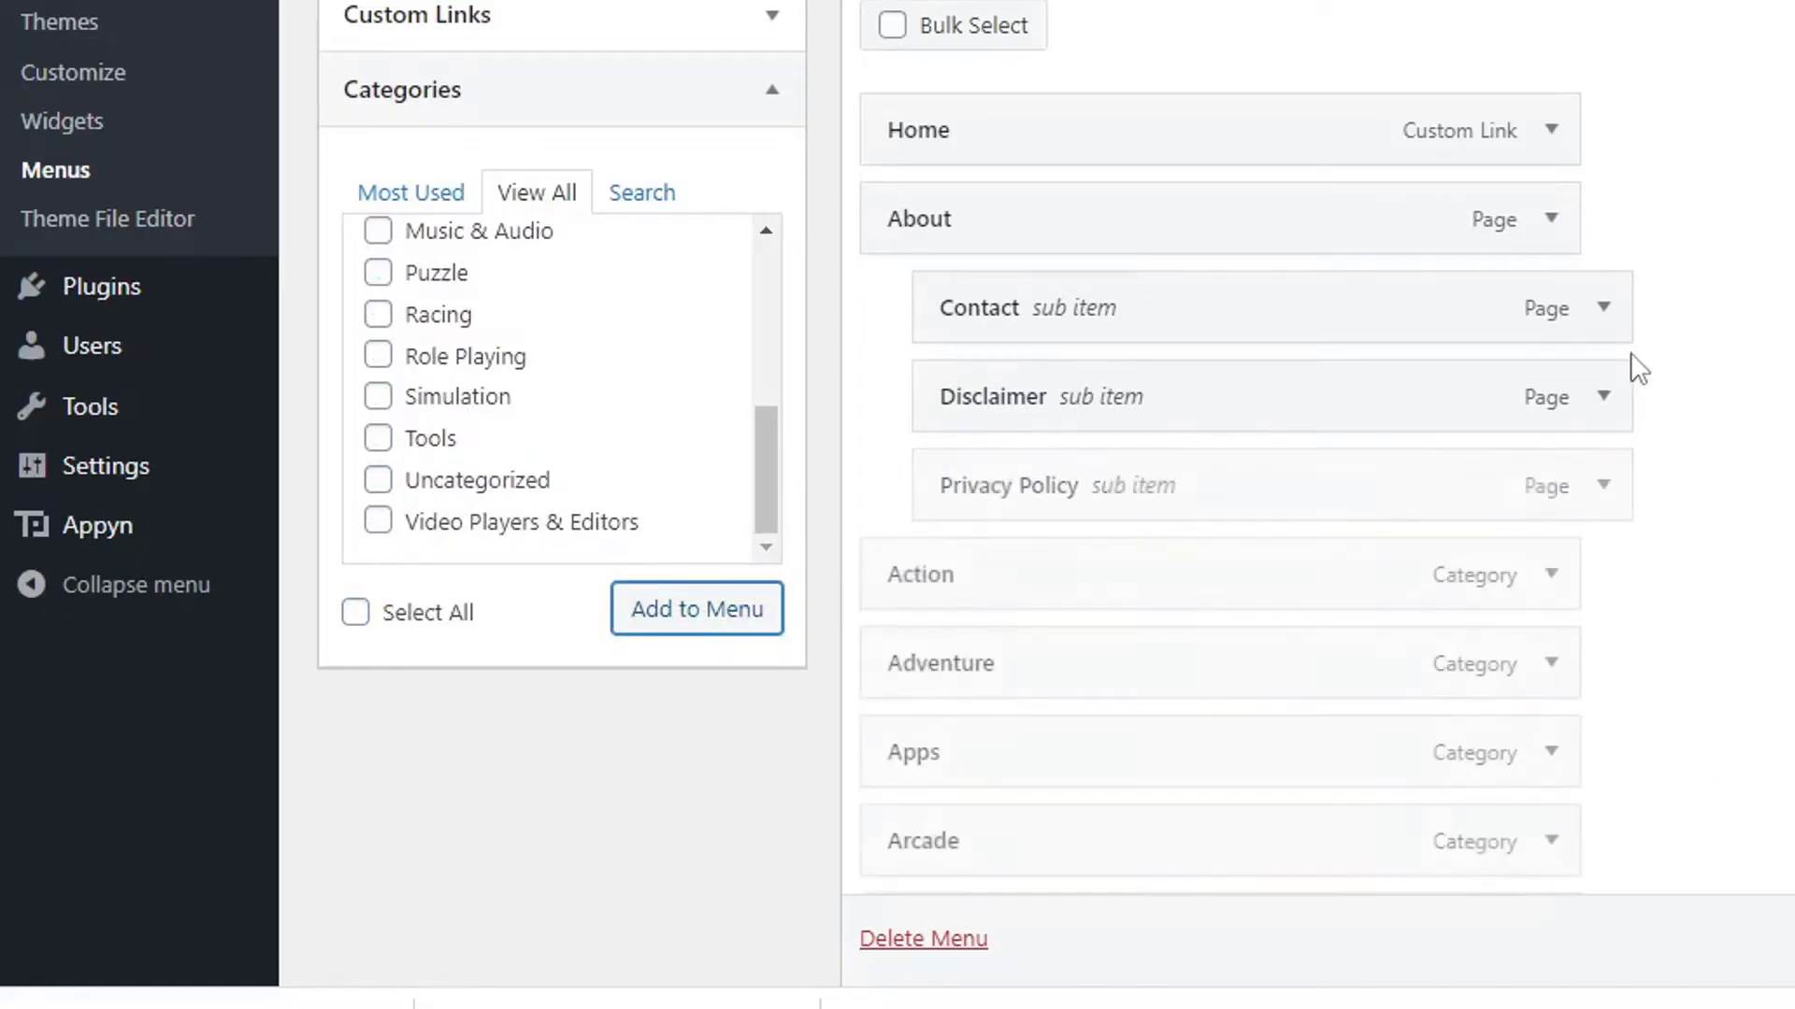
pyautogui.scroll(-9, 1673, 378)
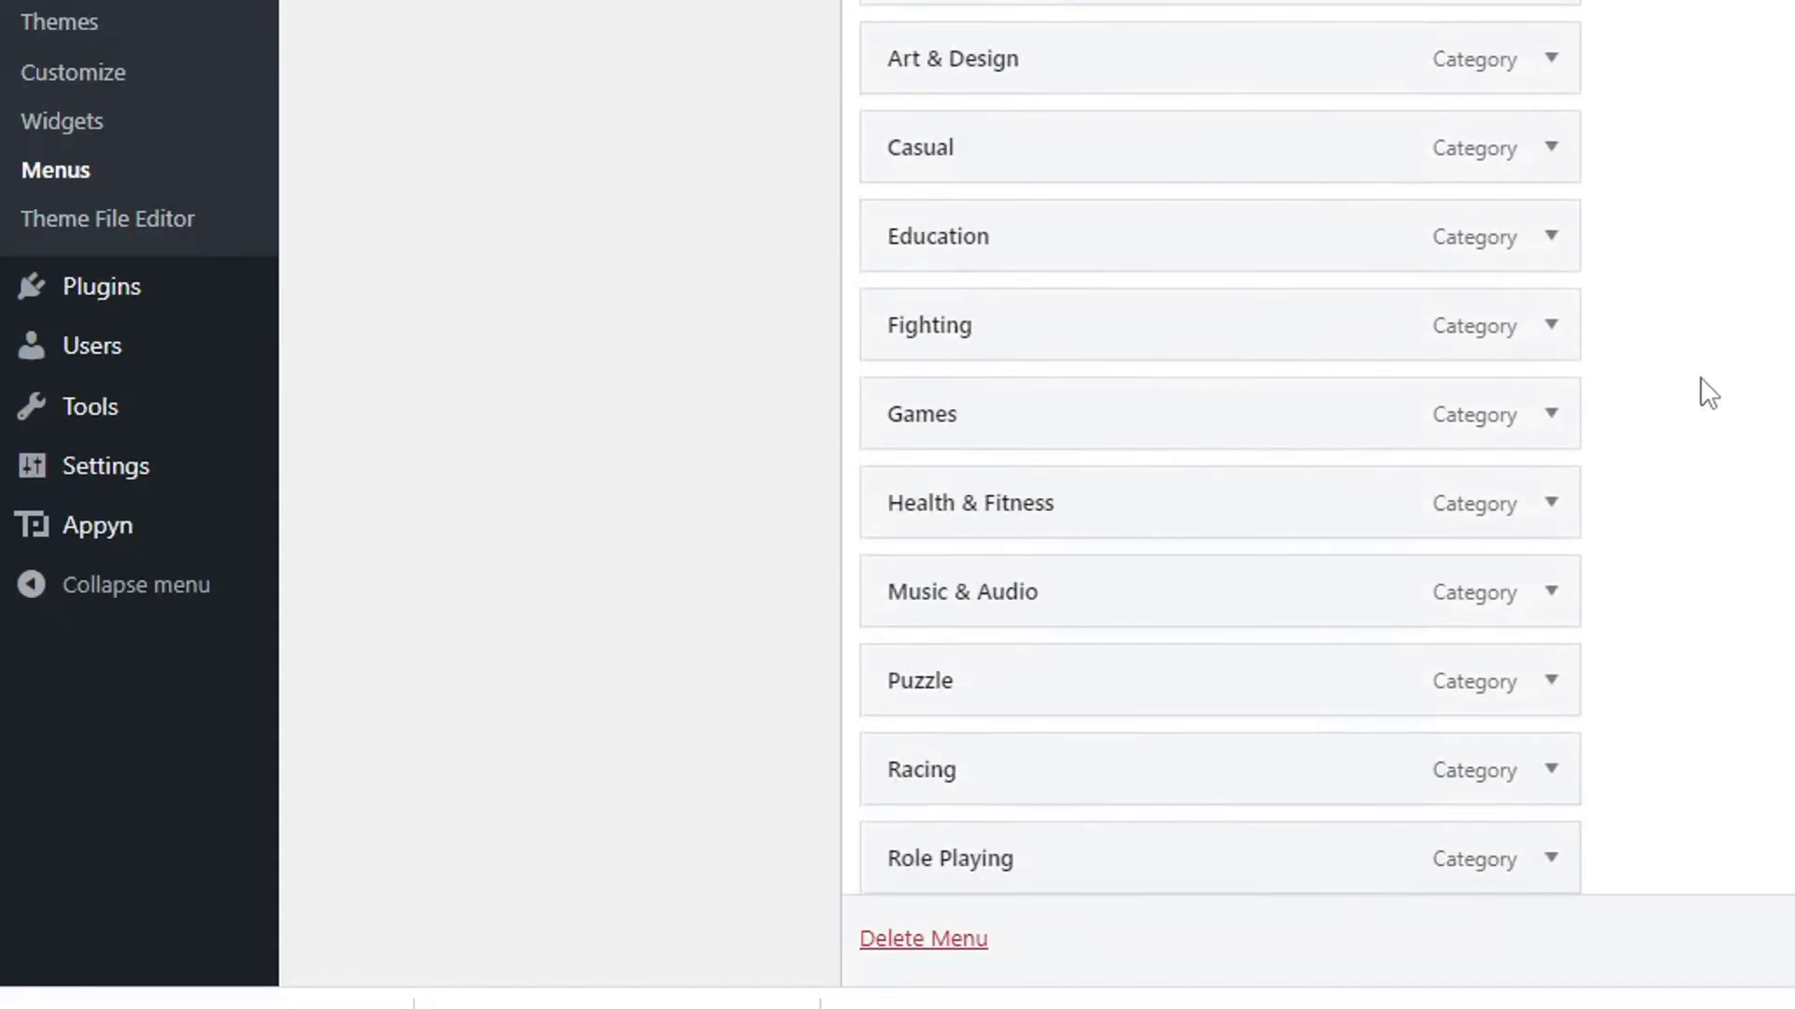
pyautogui.scroll(-5, 1718, 383)
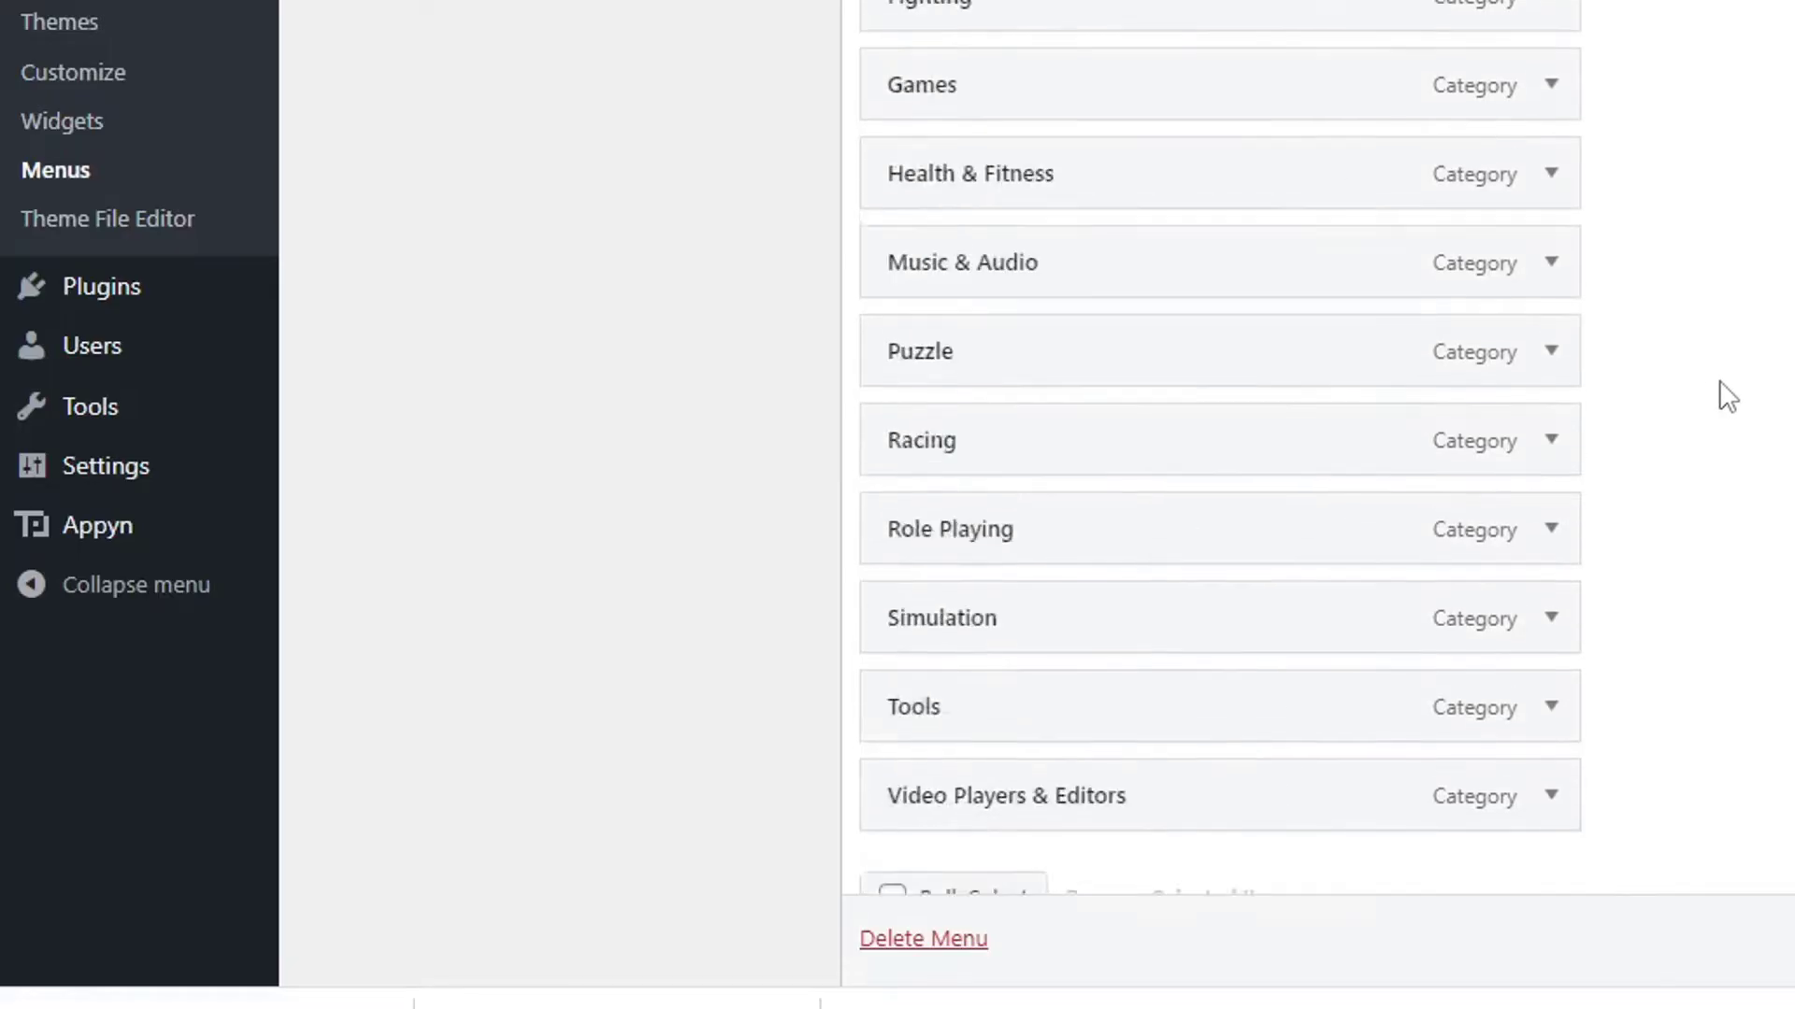
pyautogui.scroll(8, 1610, 654)
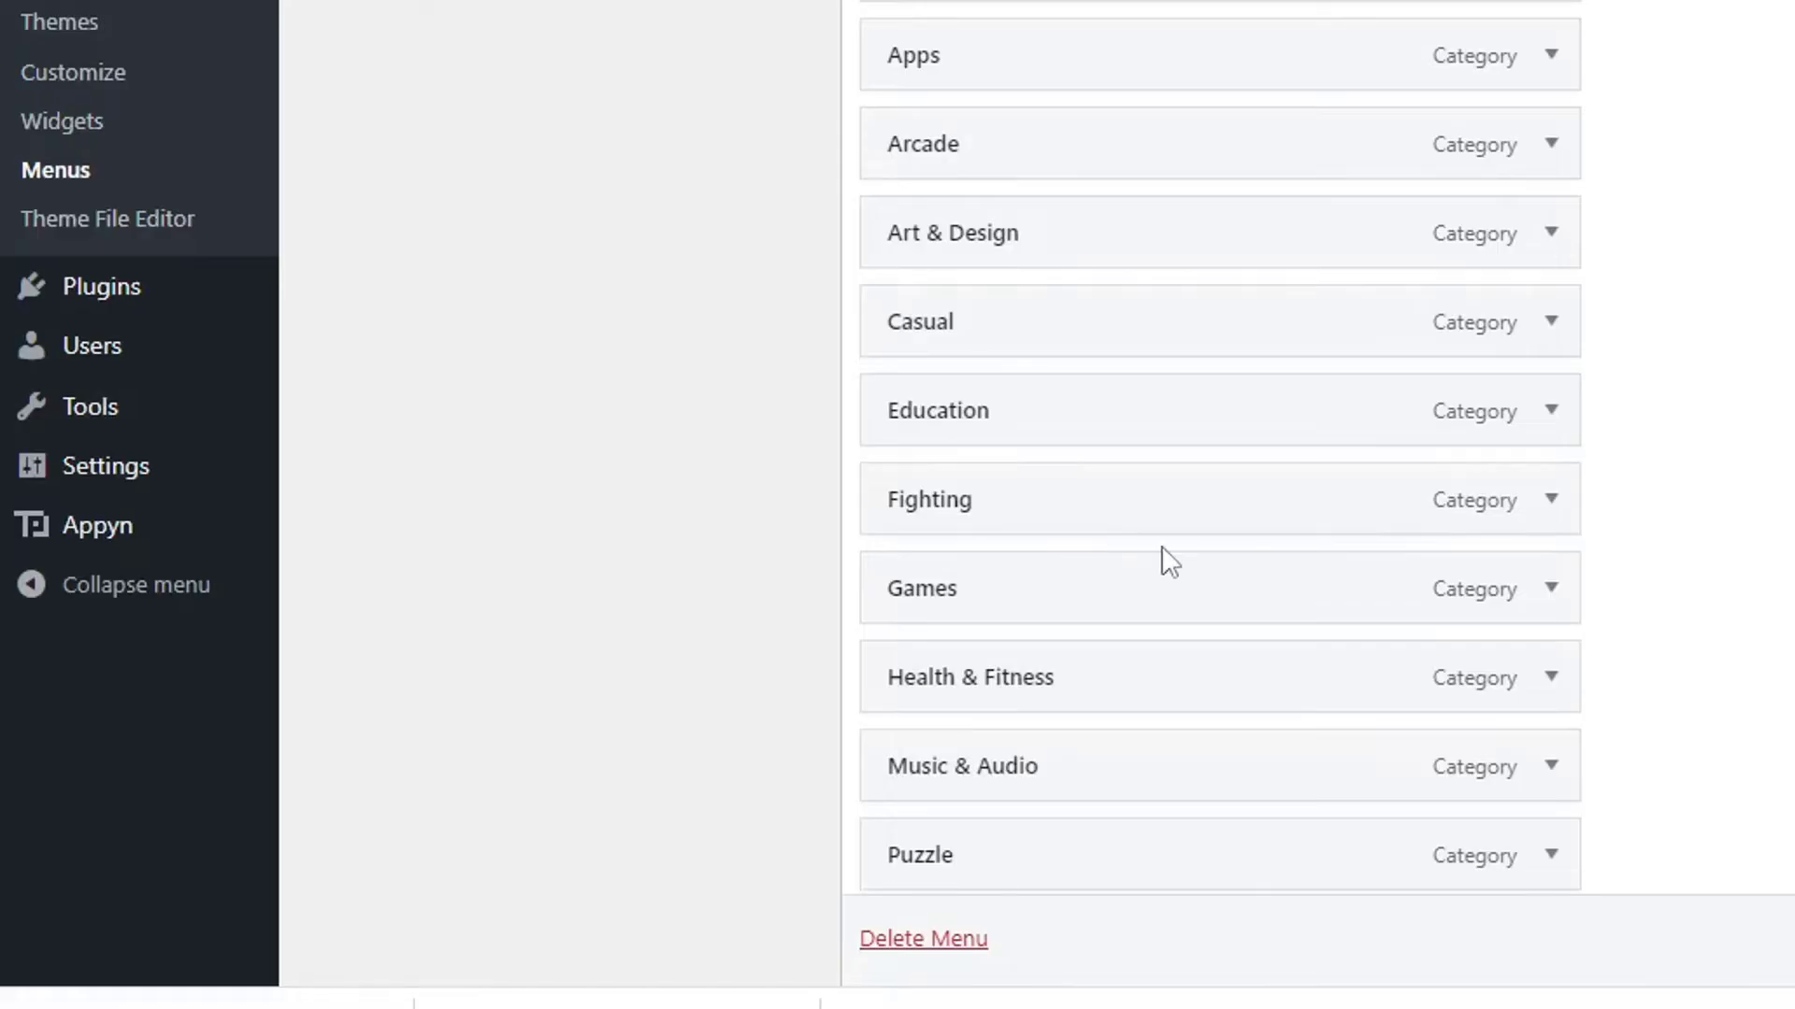
pyautogui.scroll(5, 1017, 228)
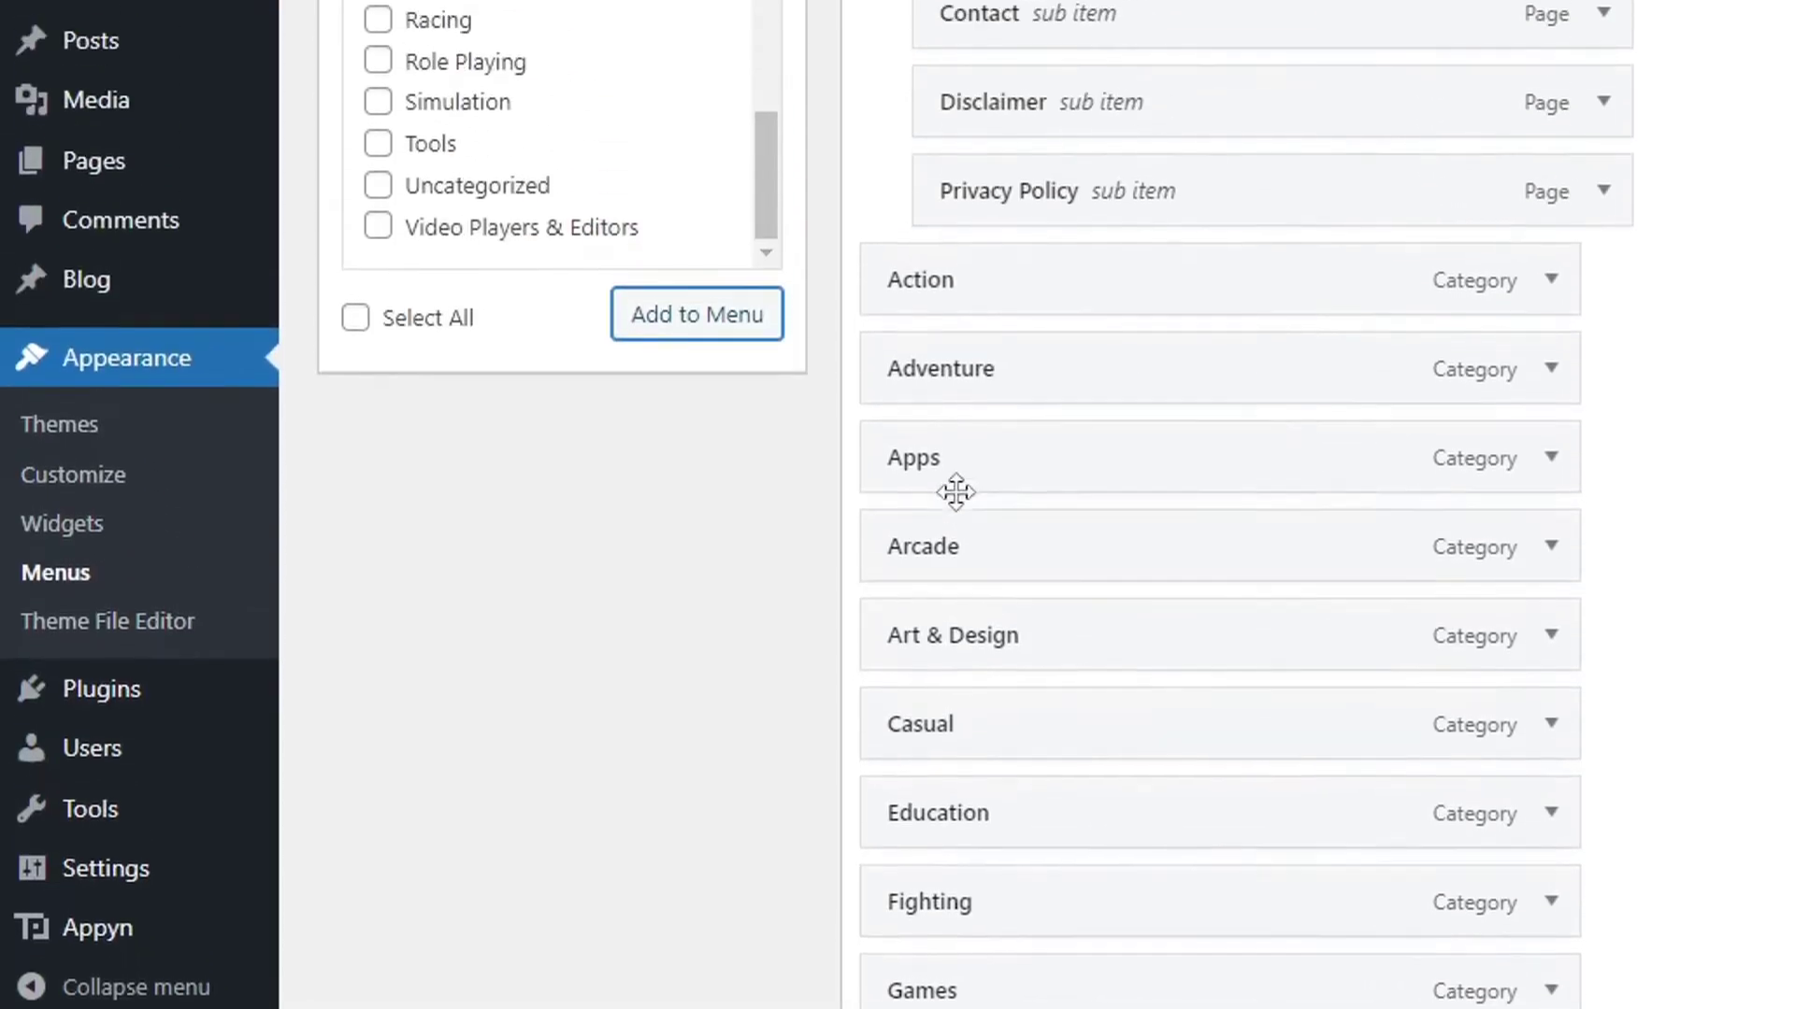
# Nest Action, Adventure and Arcade as sub items under Games.
pyautogui.moveTo(950, 568); pyautogui.dragTo(953, 385)
pyautogui.scroll(-1, 1008, 682)
pyautogui.scroll(-2, 995, 748)
pyautogui.moveTo(981, 825); pyautogui.dragTo(973, 128)
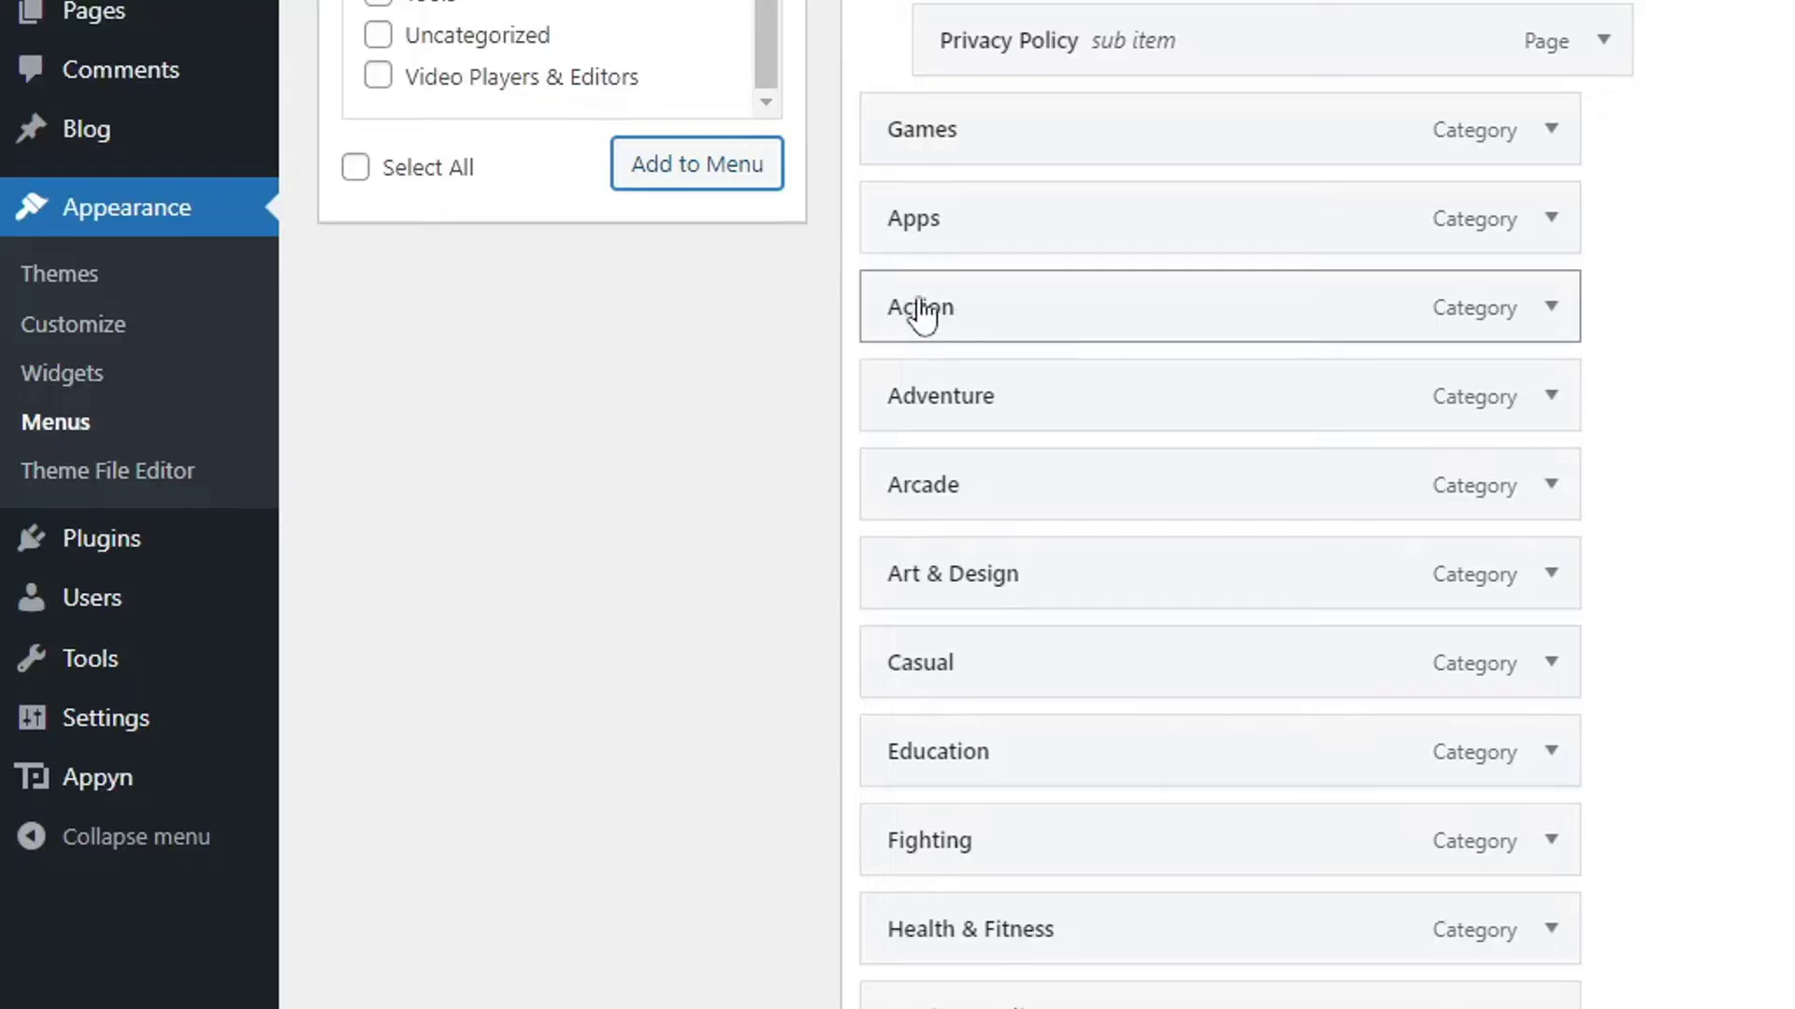
pyautogui.moveTo(924, 320); pyautogui.dragTo(978, 221)
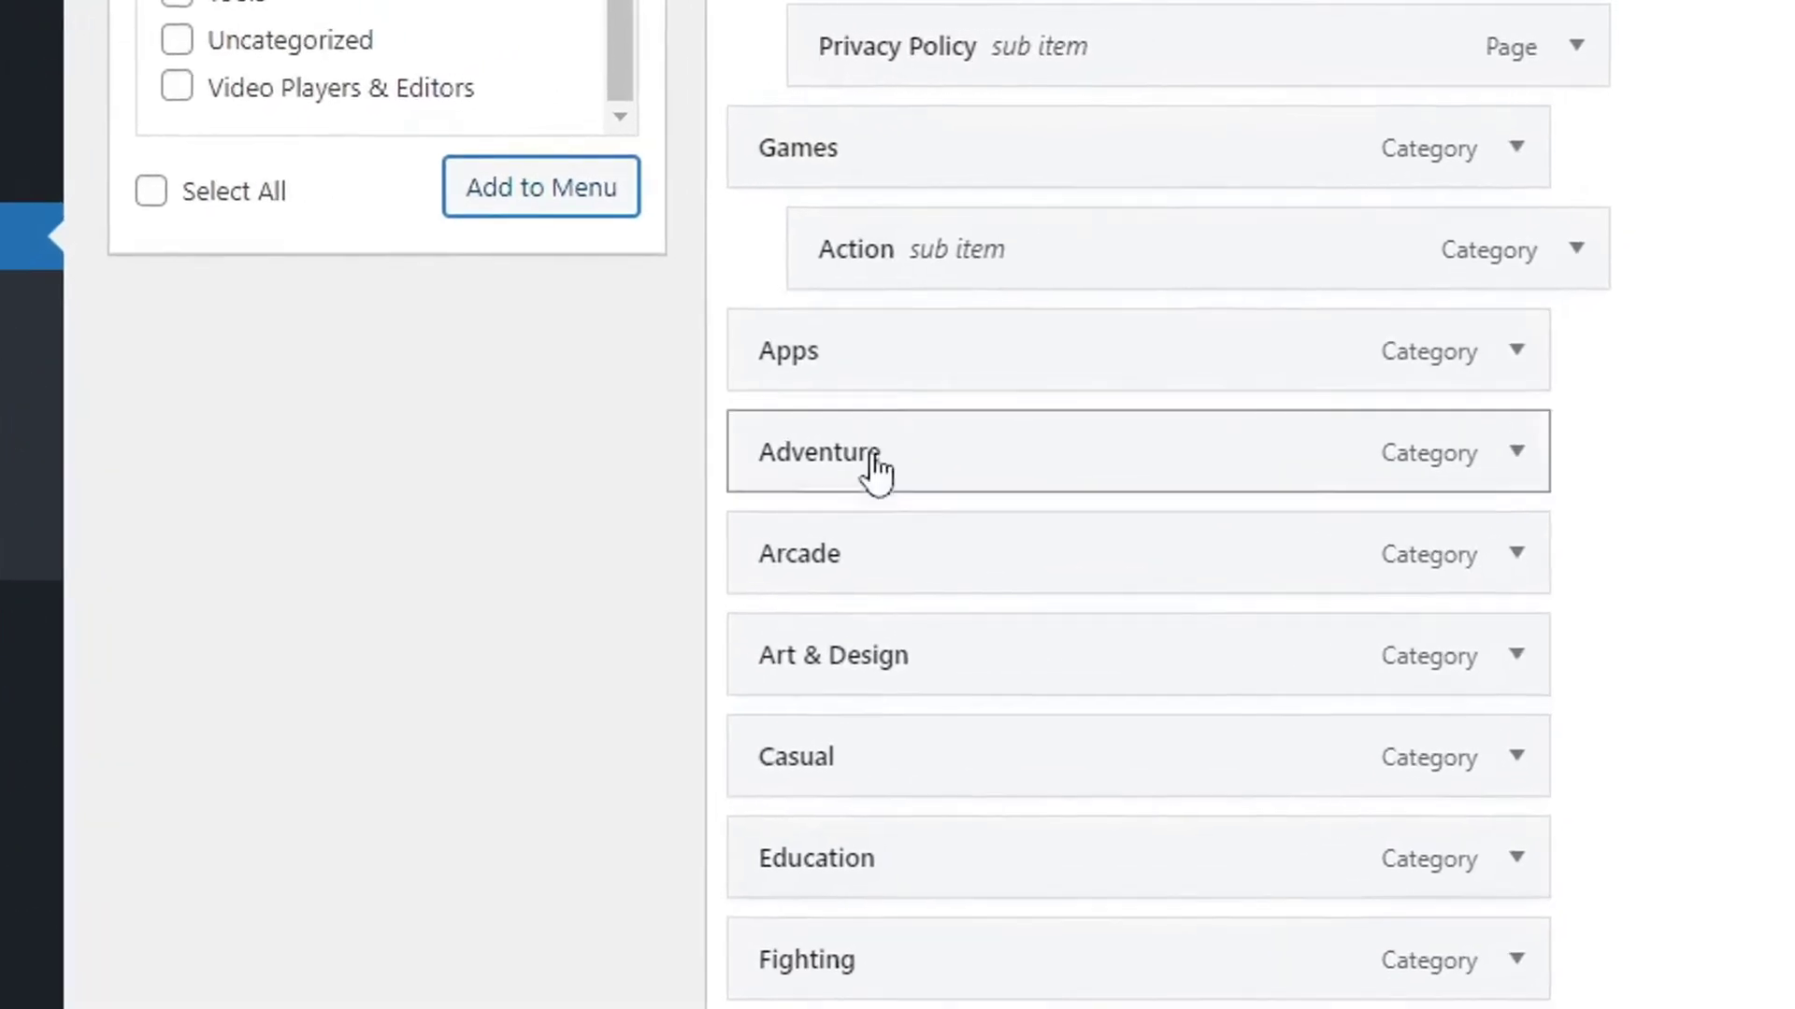
pyautogui.moveTo(806, 475); pyautogui.dragTo(929, 408)
pyautogui.scroll(-2, 897, 389)
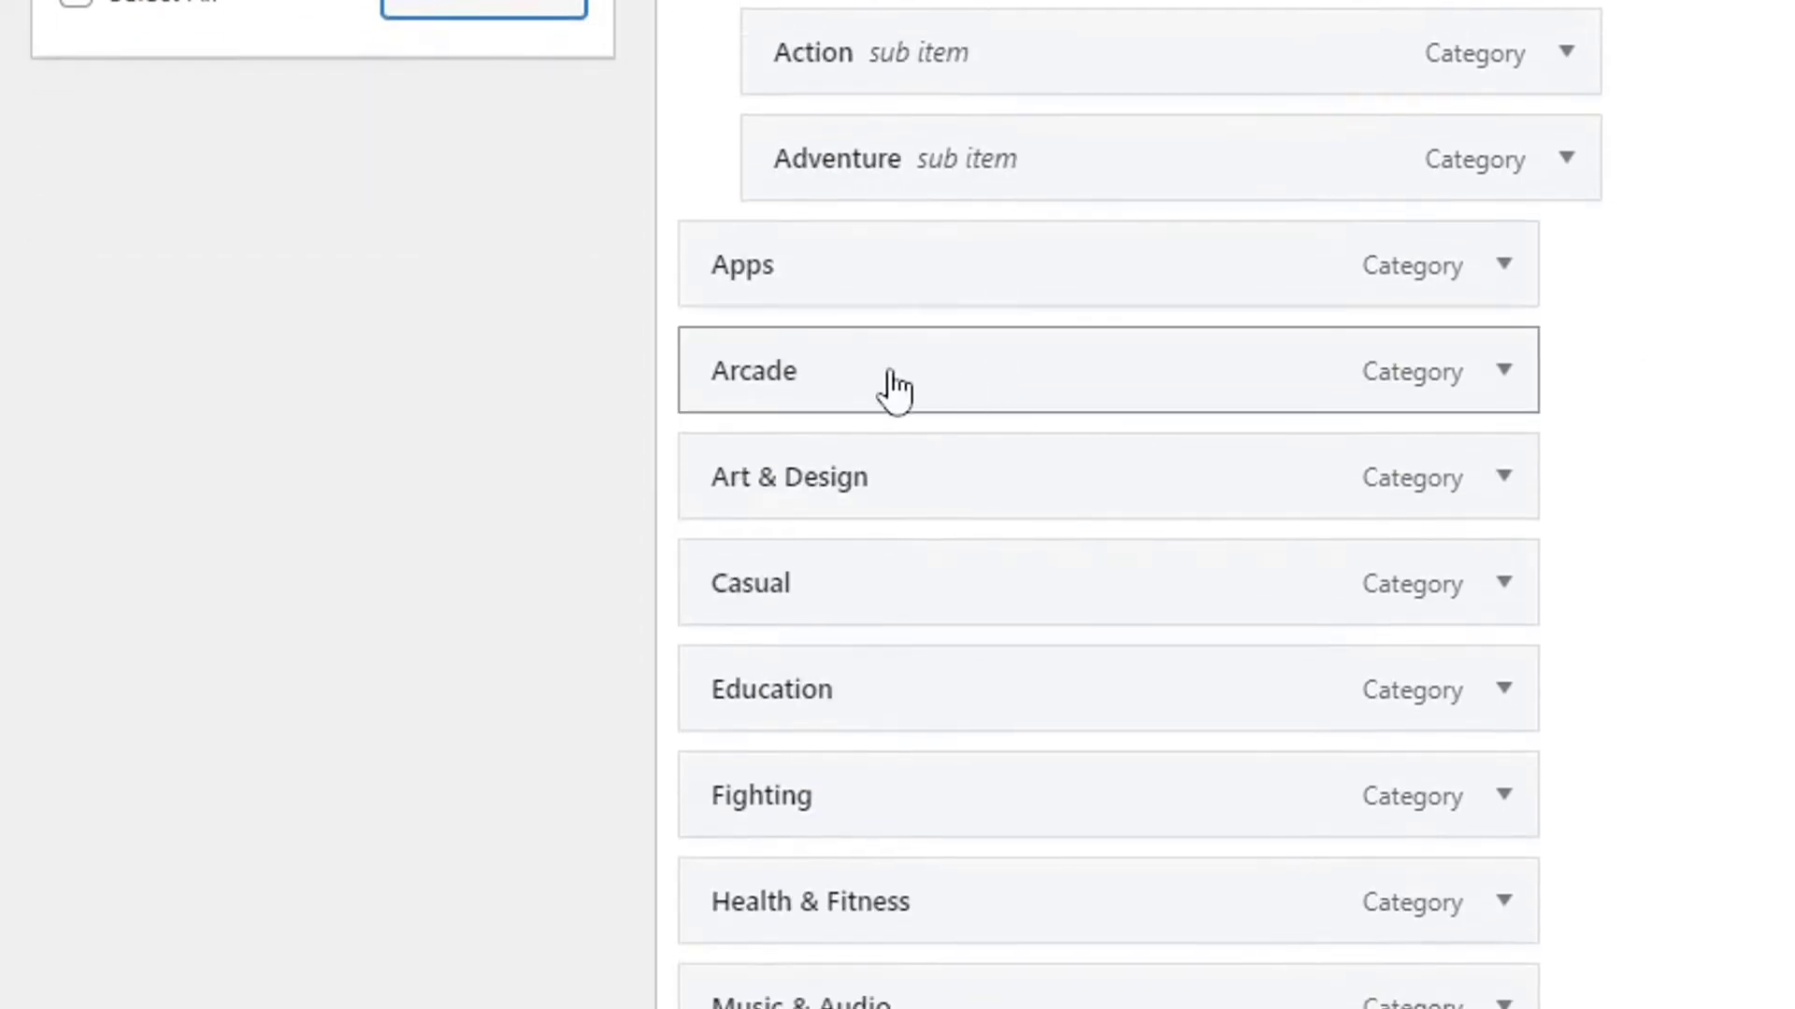
pyautogui.moveTo(802, 372); pyautogui.dragTo(935, 280)
# Nest Casual, Education and Health & Fitness under Apps, and Fighting under Games after Arcade.
pyautogui.scroll(-2, 944, 337)
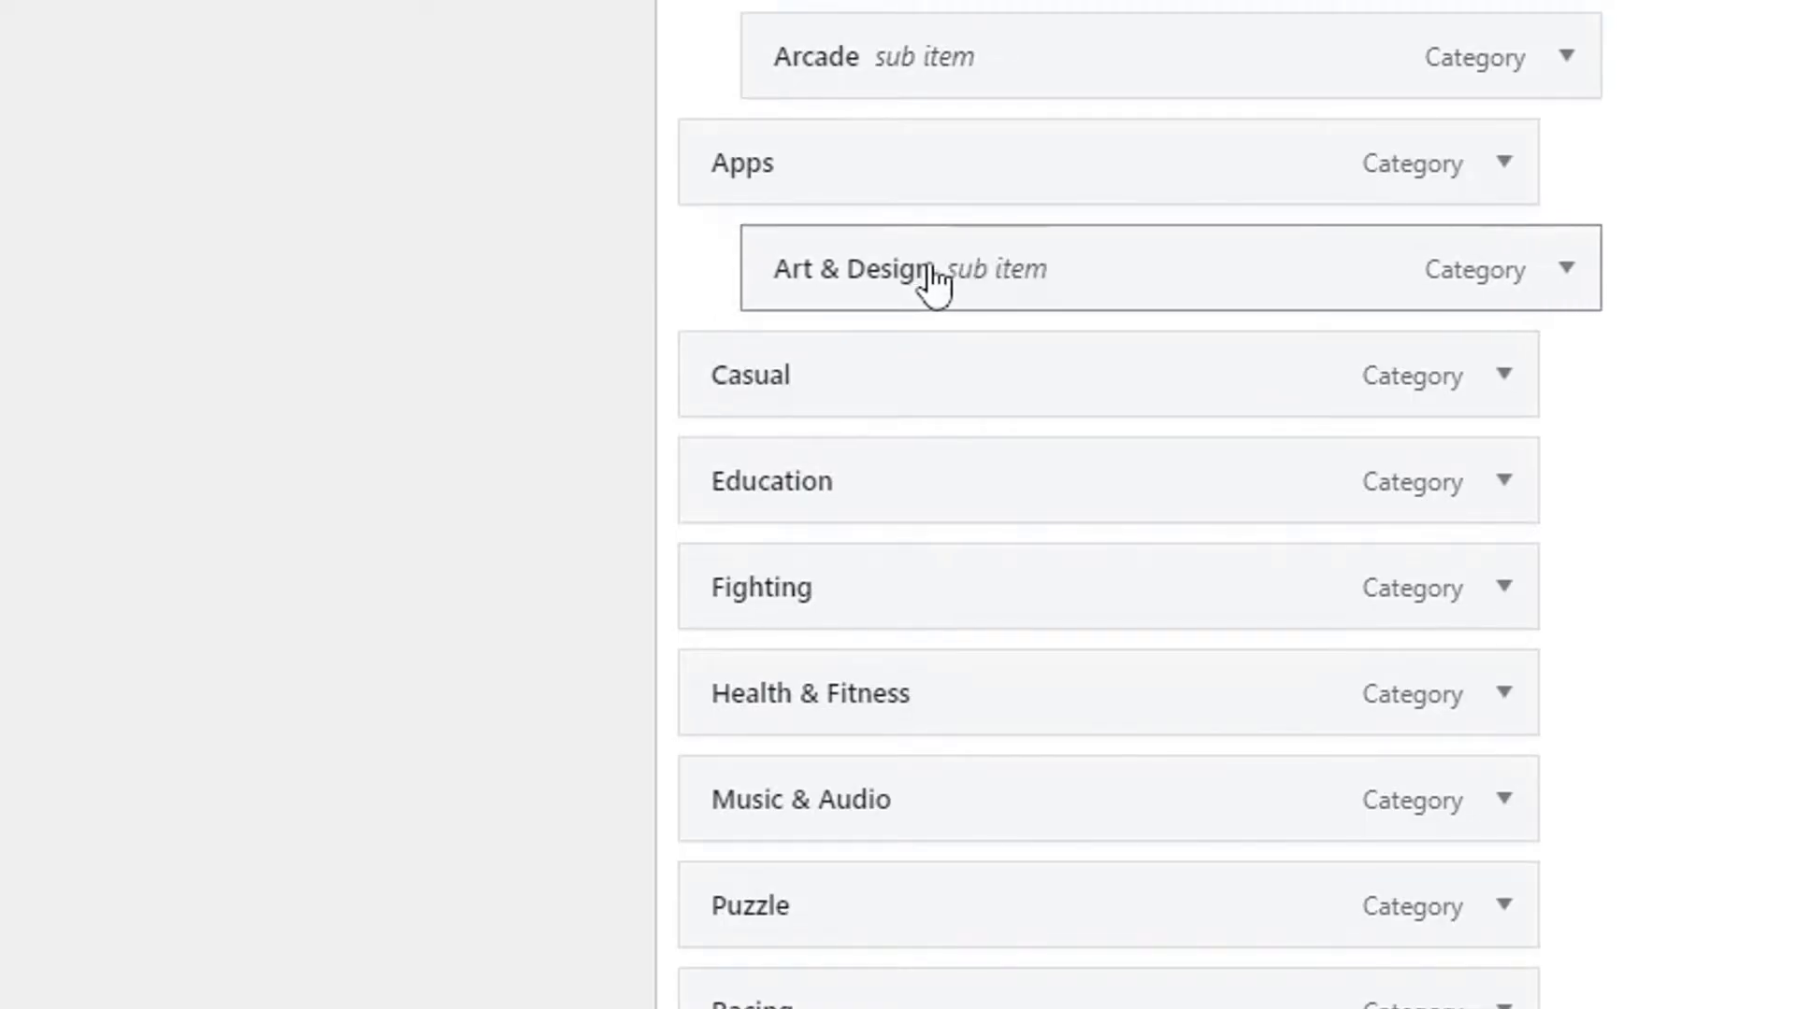
pyautogui.moveTo(802, 397); pyautogui.dragTo(879, 402)
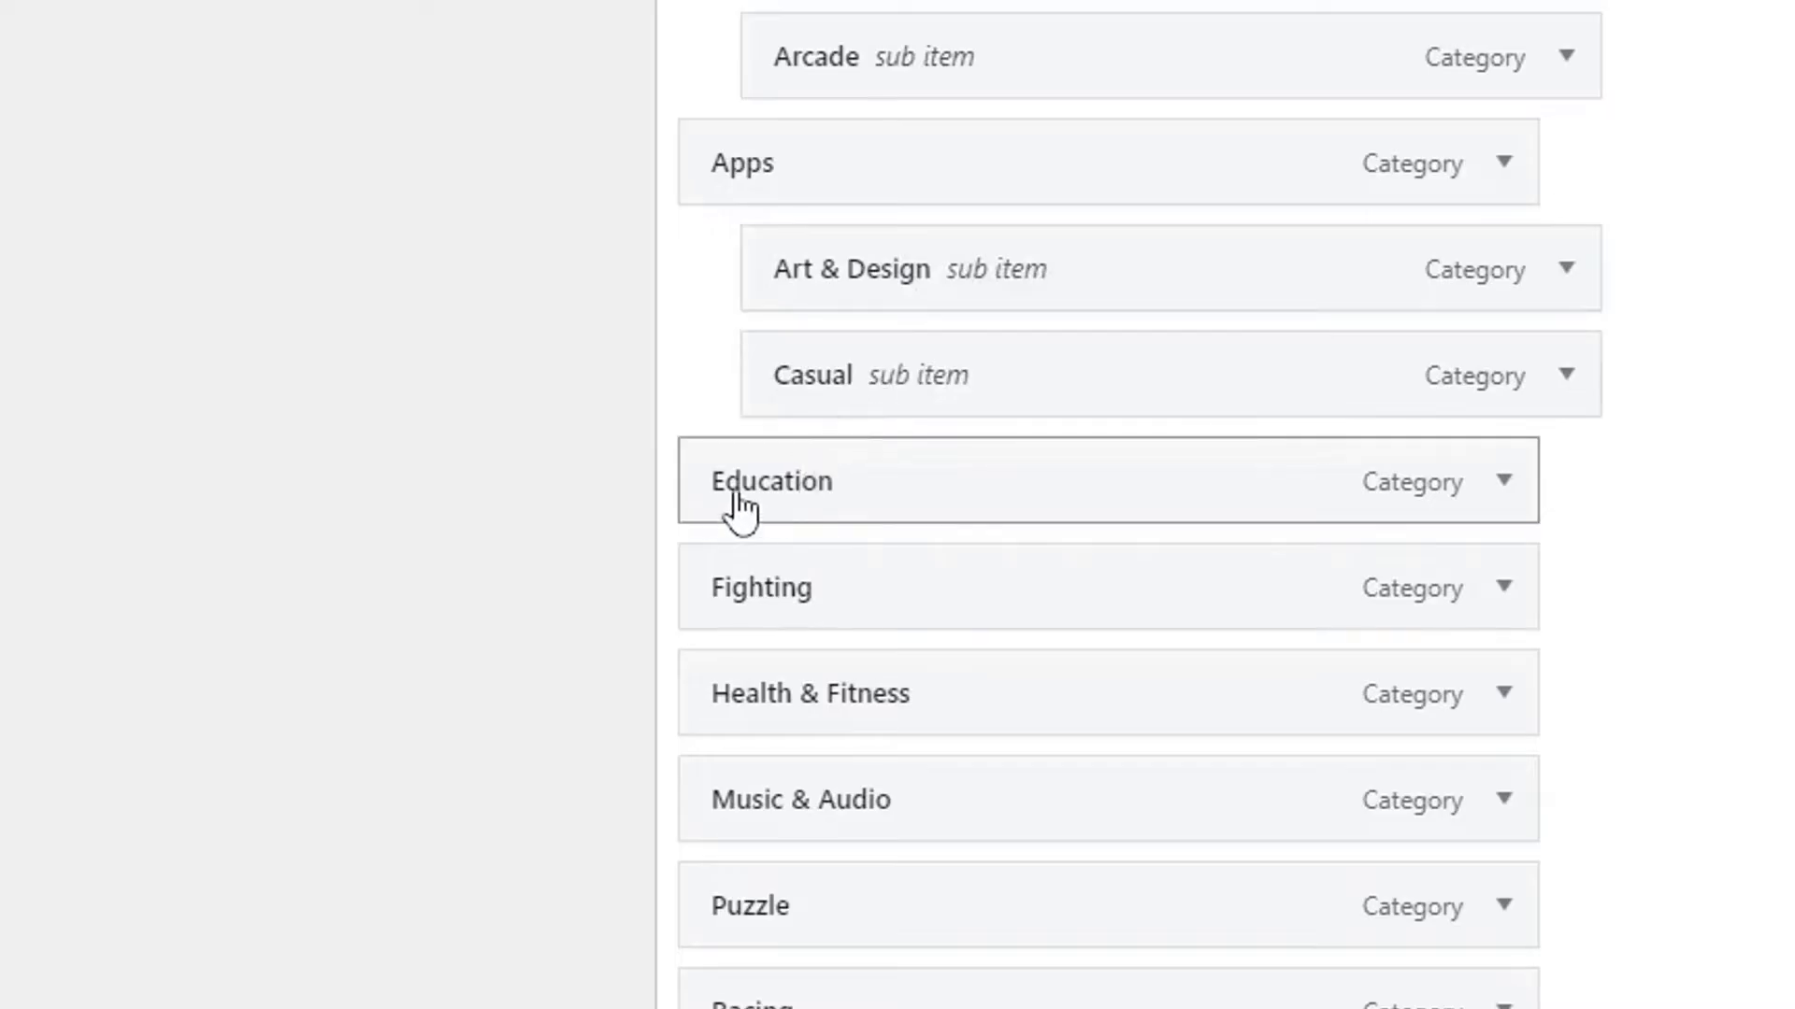
pyautogui.moveTo(739, 503); pyautogui.dragTo(815, 499)
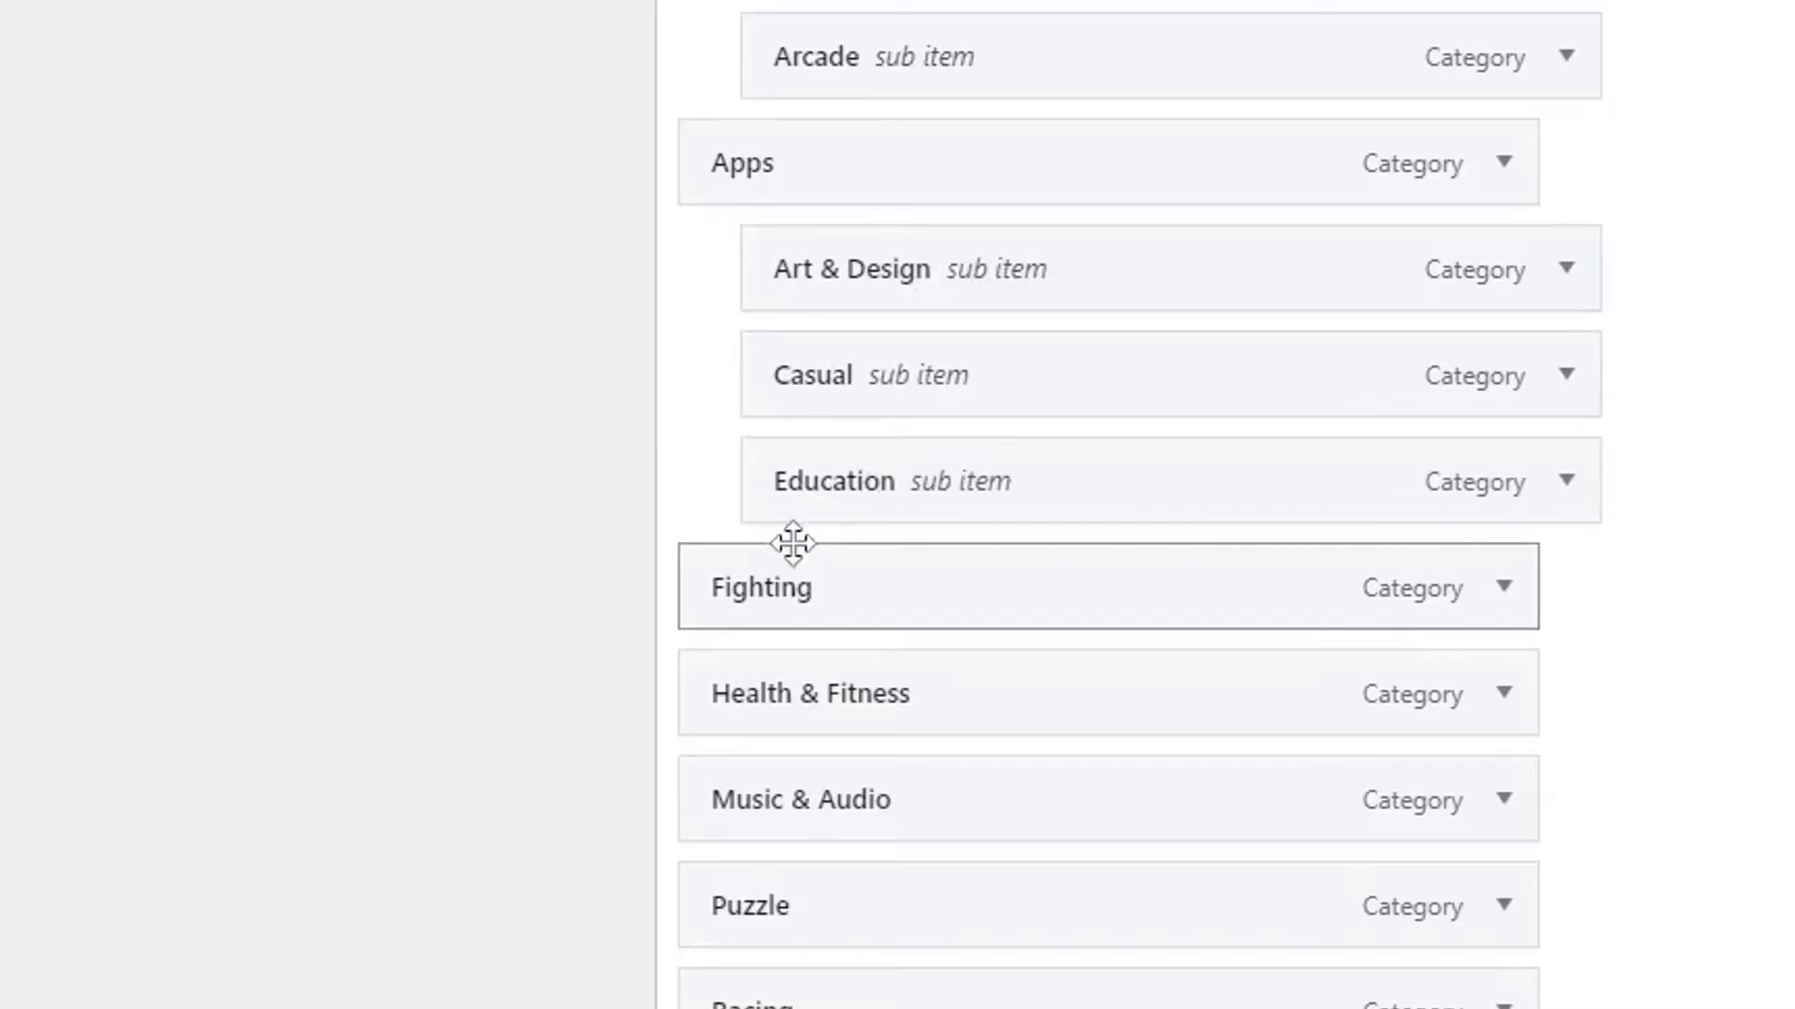
pyautogui.moveTo(802, 589); pyautogui.dragTo(865, 172)
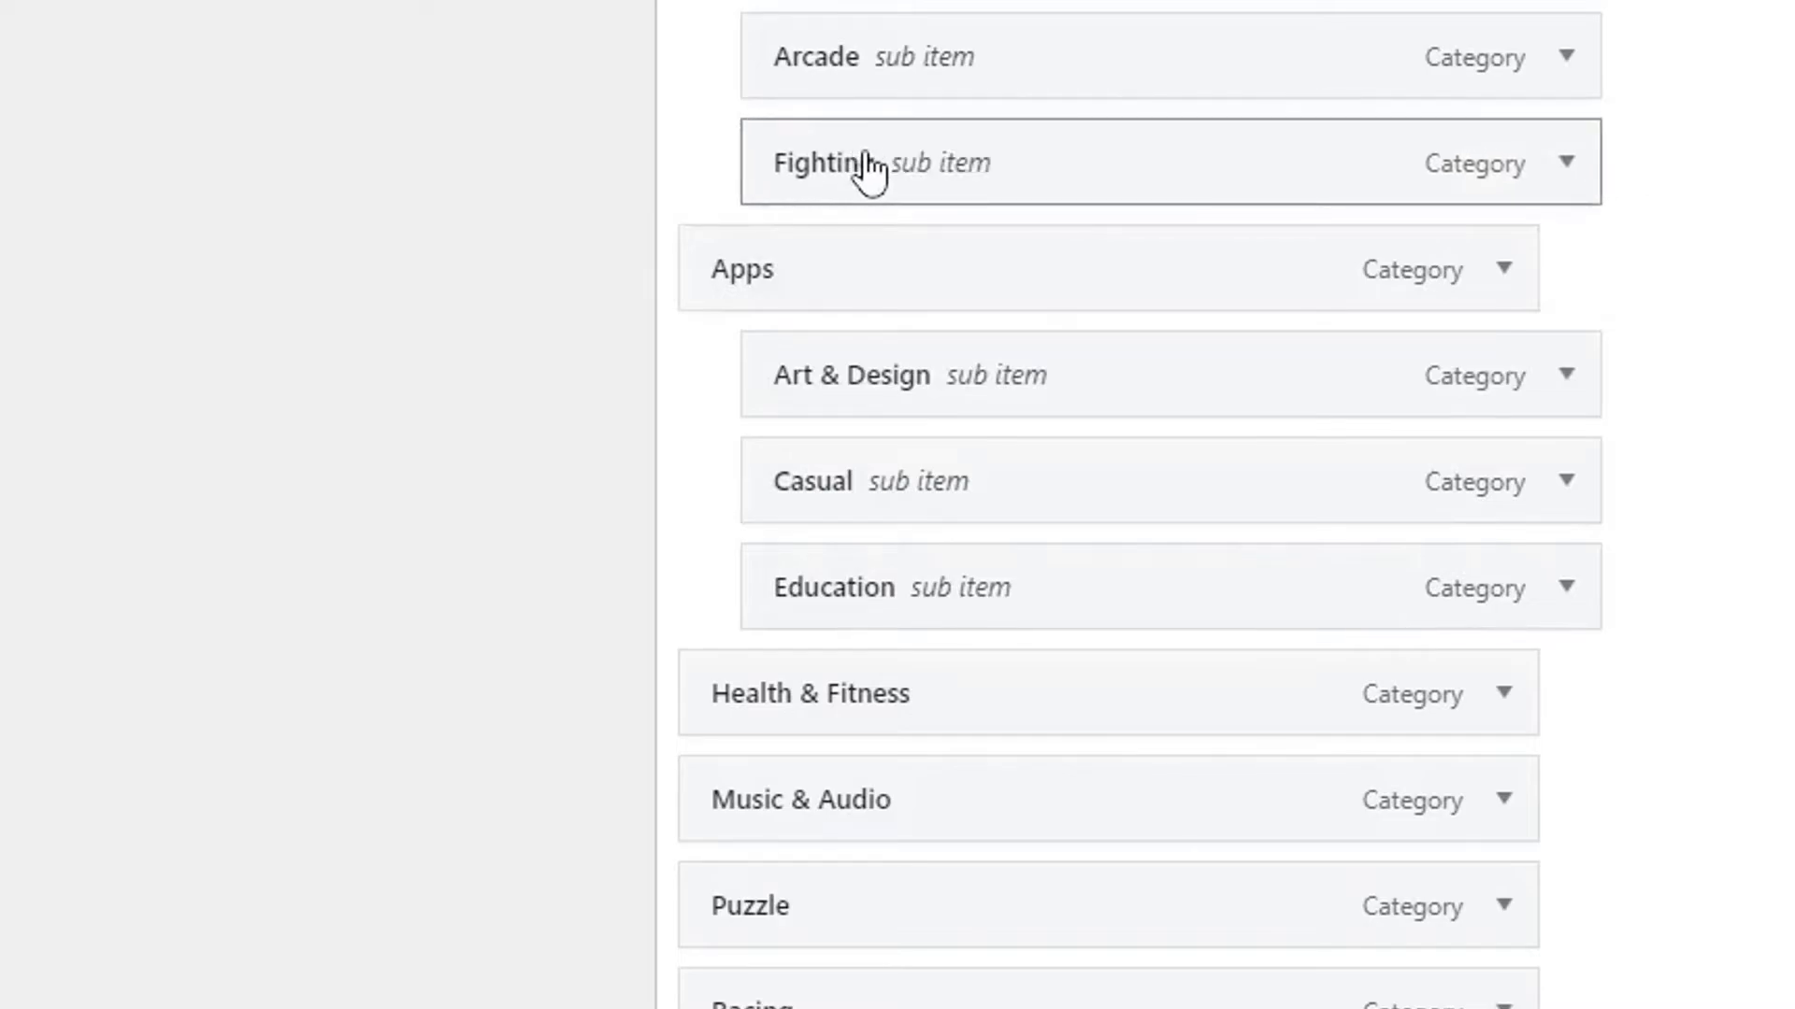
pyautogui.scroll(-5, 804, 677)
pyautogui.scroll(4, 921, 755)
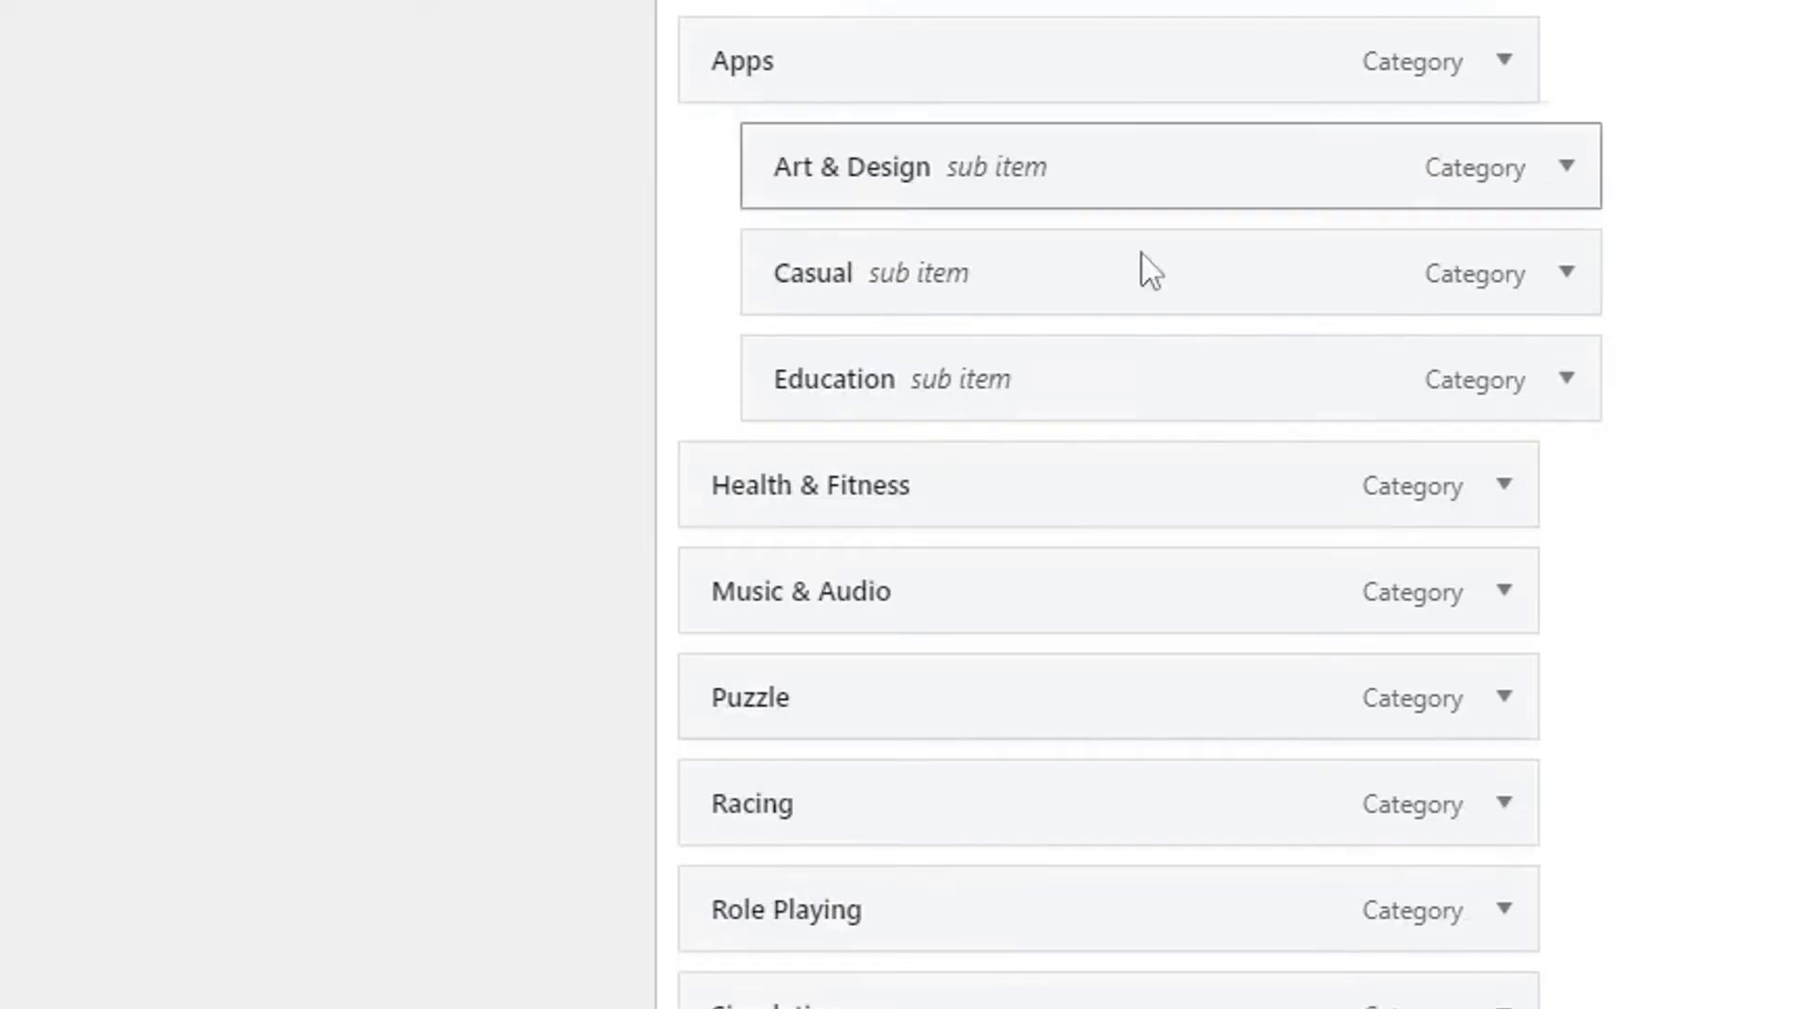
pyautogui.scroll(2, 1057, 449)
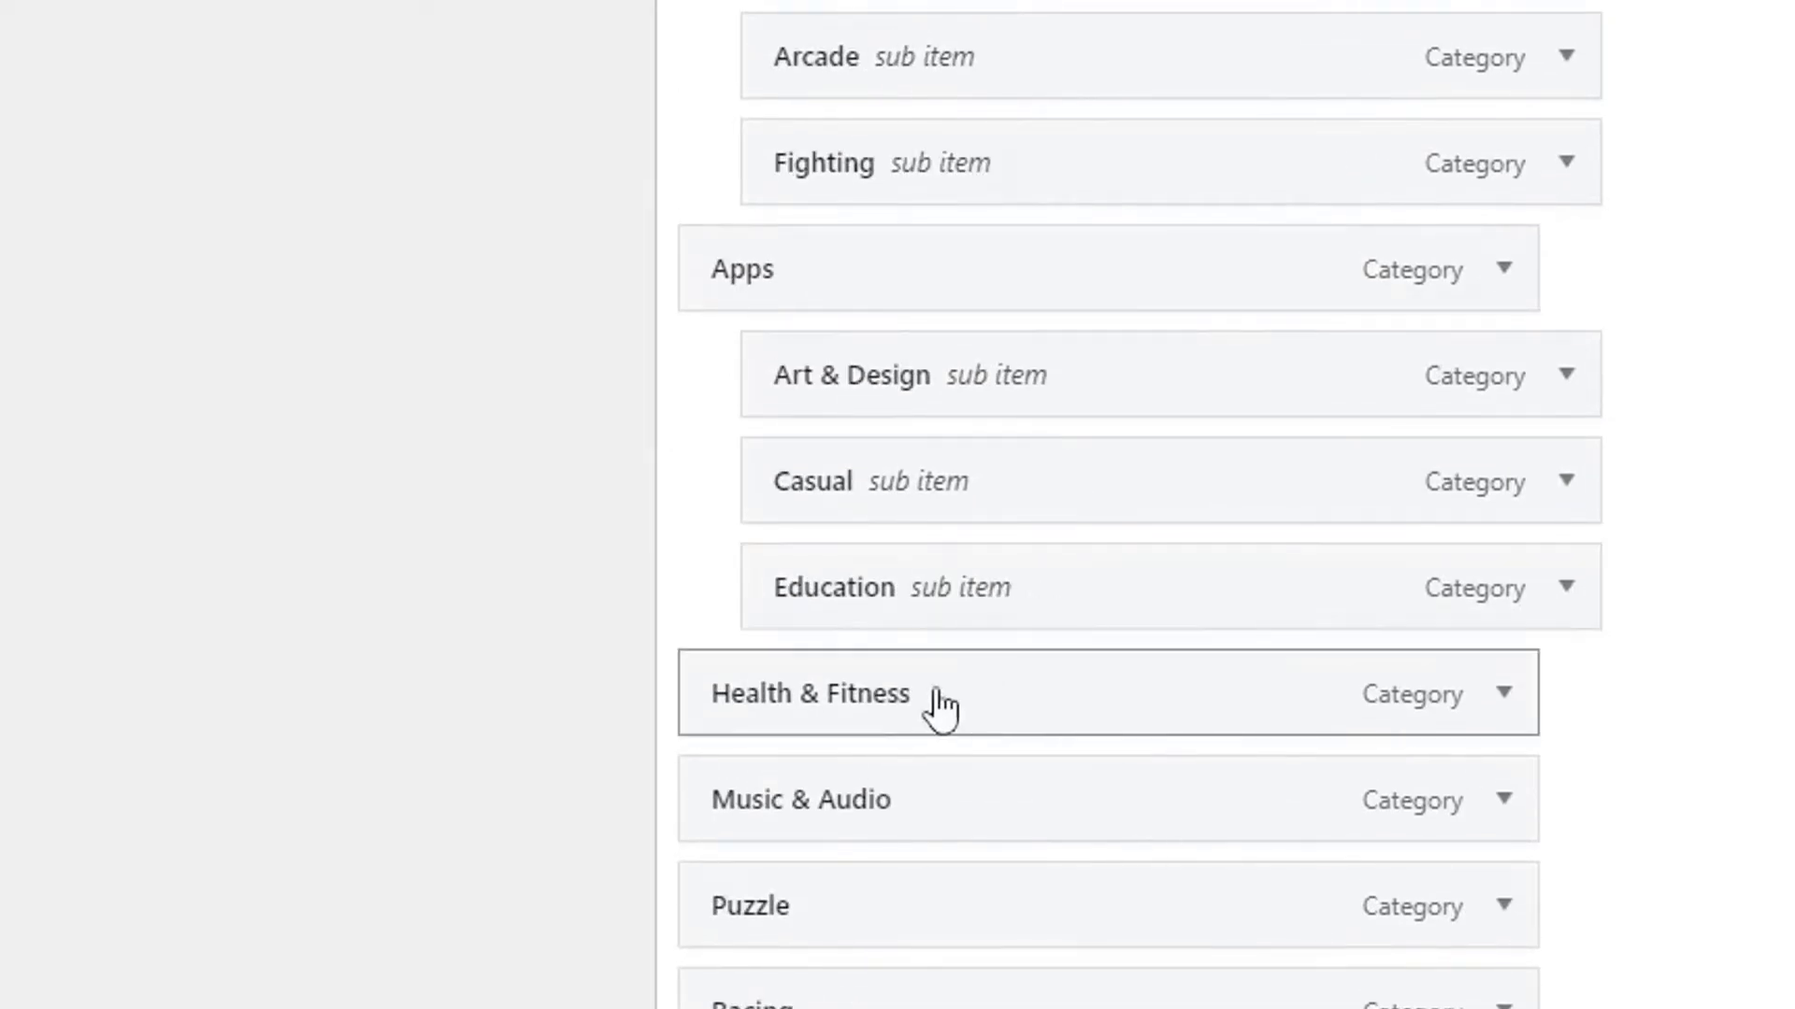
pyautogui.moveTo(794, 696)
pyautogui.mouseDown()
pyautogui.moveTo(877, 709)
pyautogui.moveTo(957, 401)
pyautogui.moveTo(909, 661)
pyautogui.moveTo(881, 711)
pyautogui.mouseUp()
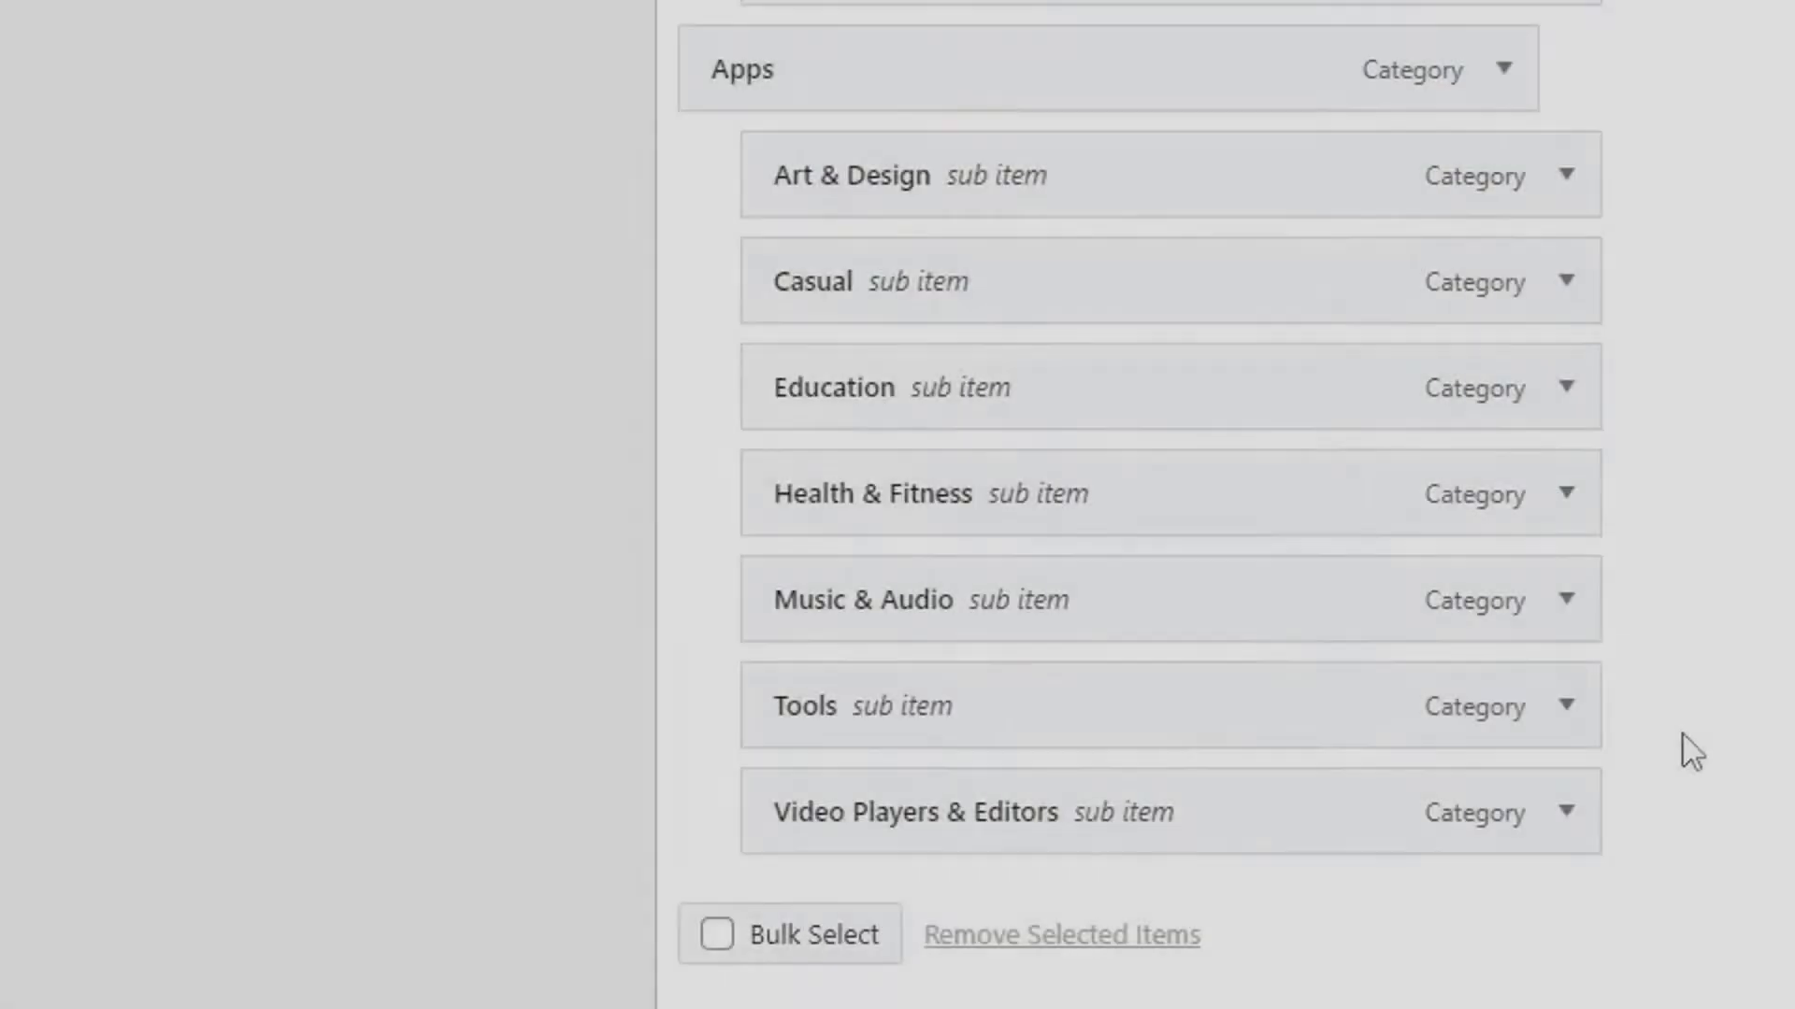
pyautogui.scroll(8, 1699, 765)
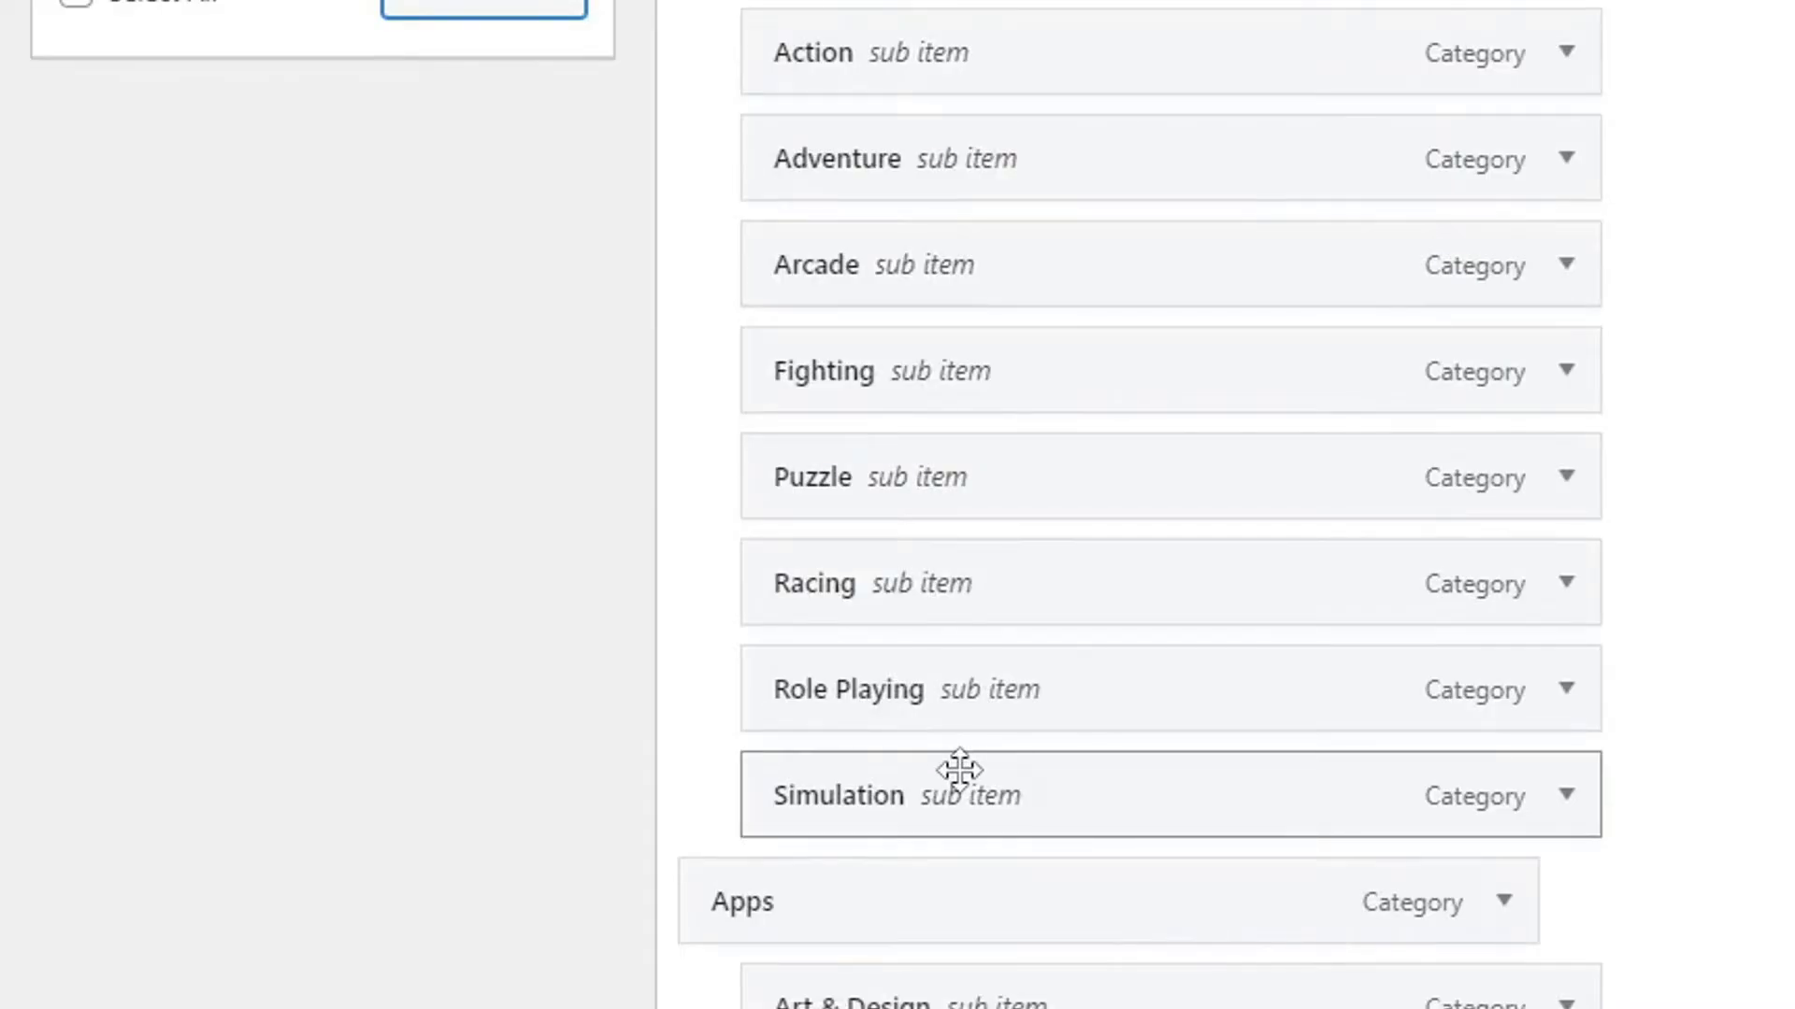
# Move the Apps group toward the top and the About group to the end below Simulation.
pyautogui.moveTo(780, 911); pyautogui.dragTo(876, 598)
pyautogui.moveTo(743, 659); pyautogui.dragTo(632, 245)
pyautogui.scroll(-1, 994, 610)
pyautogui.scroll(-3, 1165, 776)
pyautogui.scroll(7, 1170, 776)
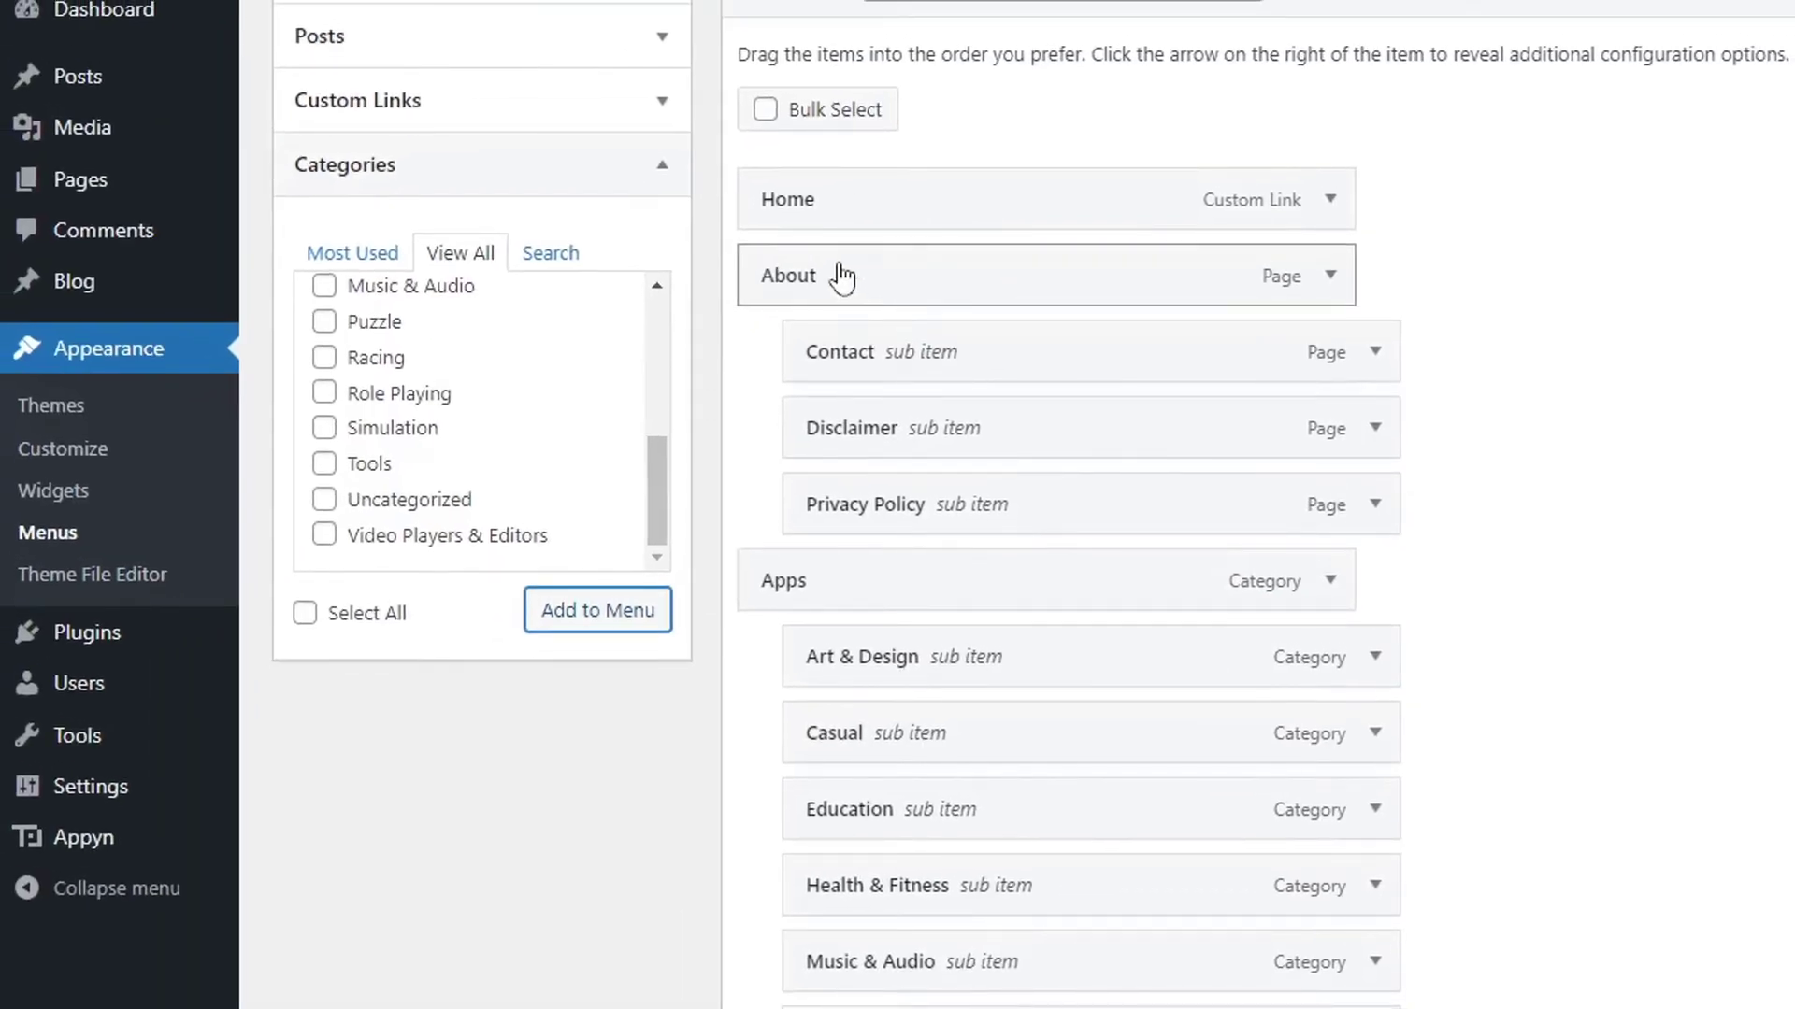
pyautogui.moveTo(841, 275); pyautogui.dragTo(775, 736)
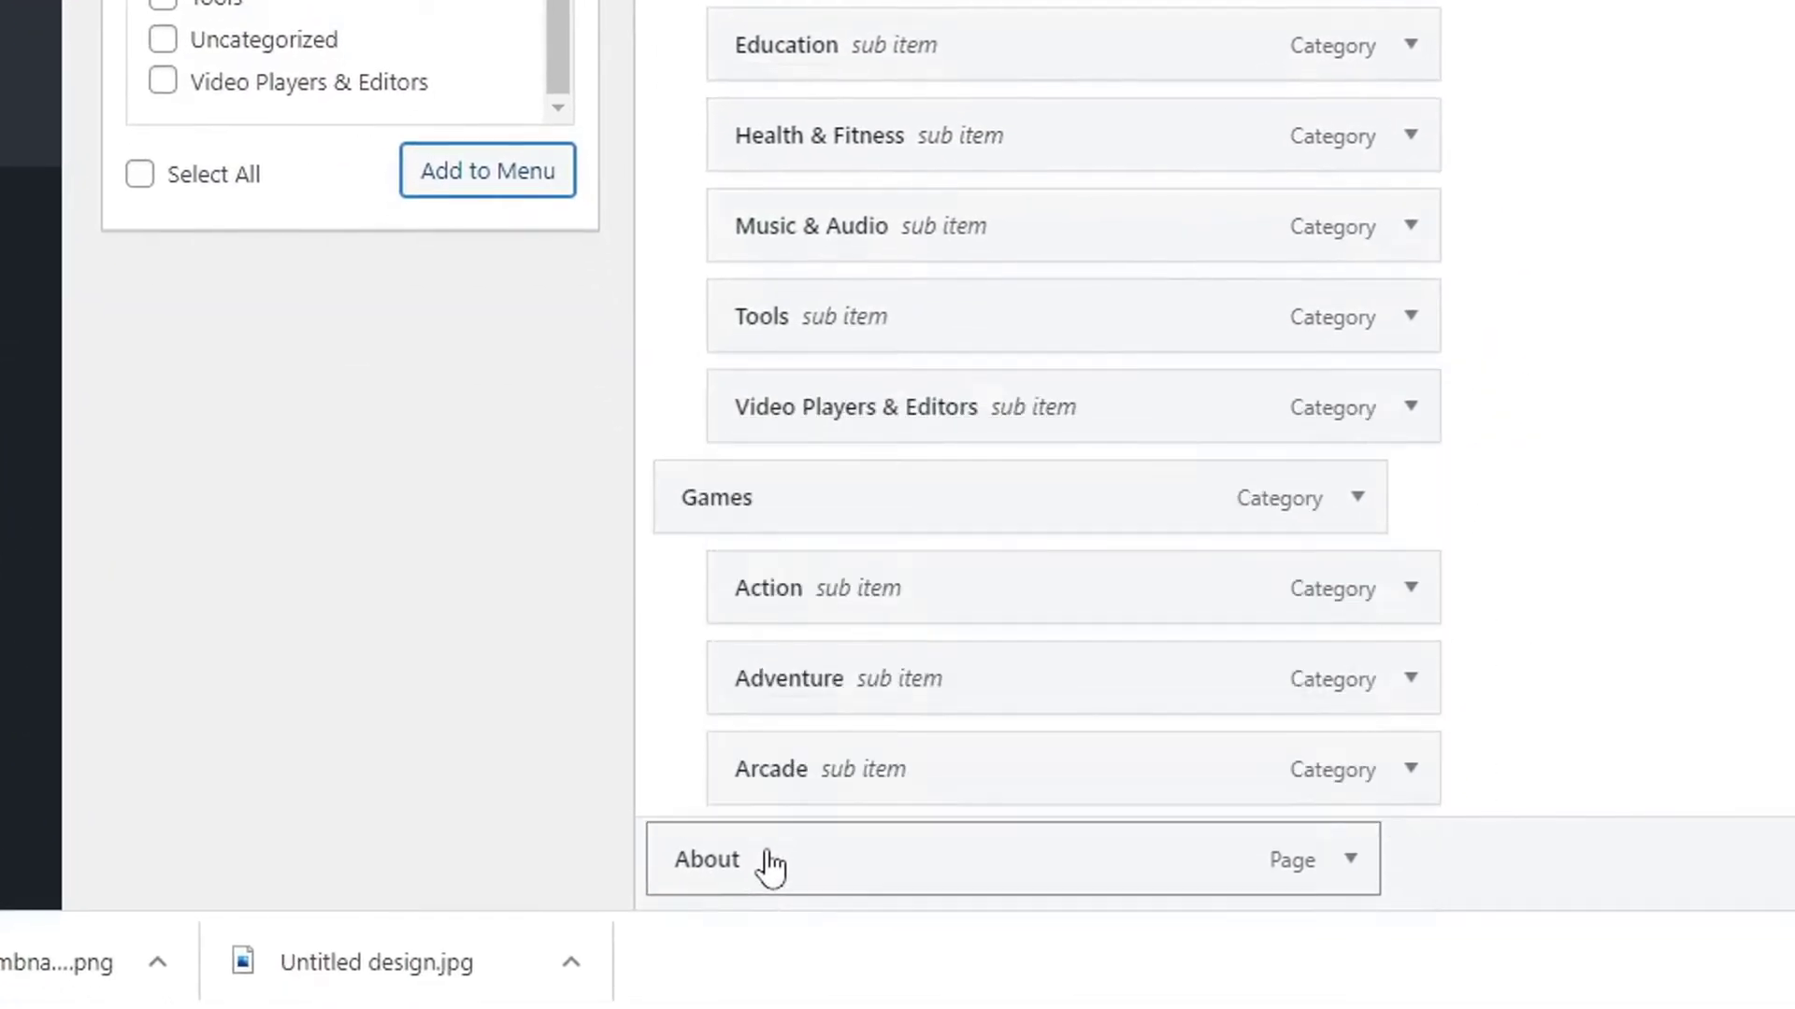
pyautogui.moveTo(770, 865); pyautogui.dragTo(802, 784)
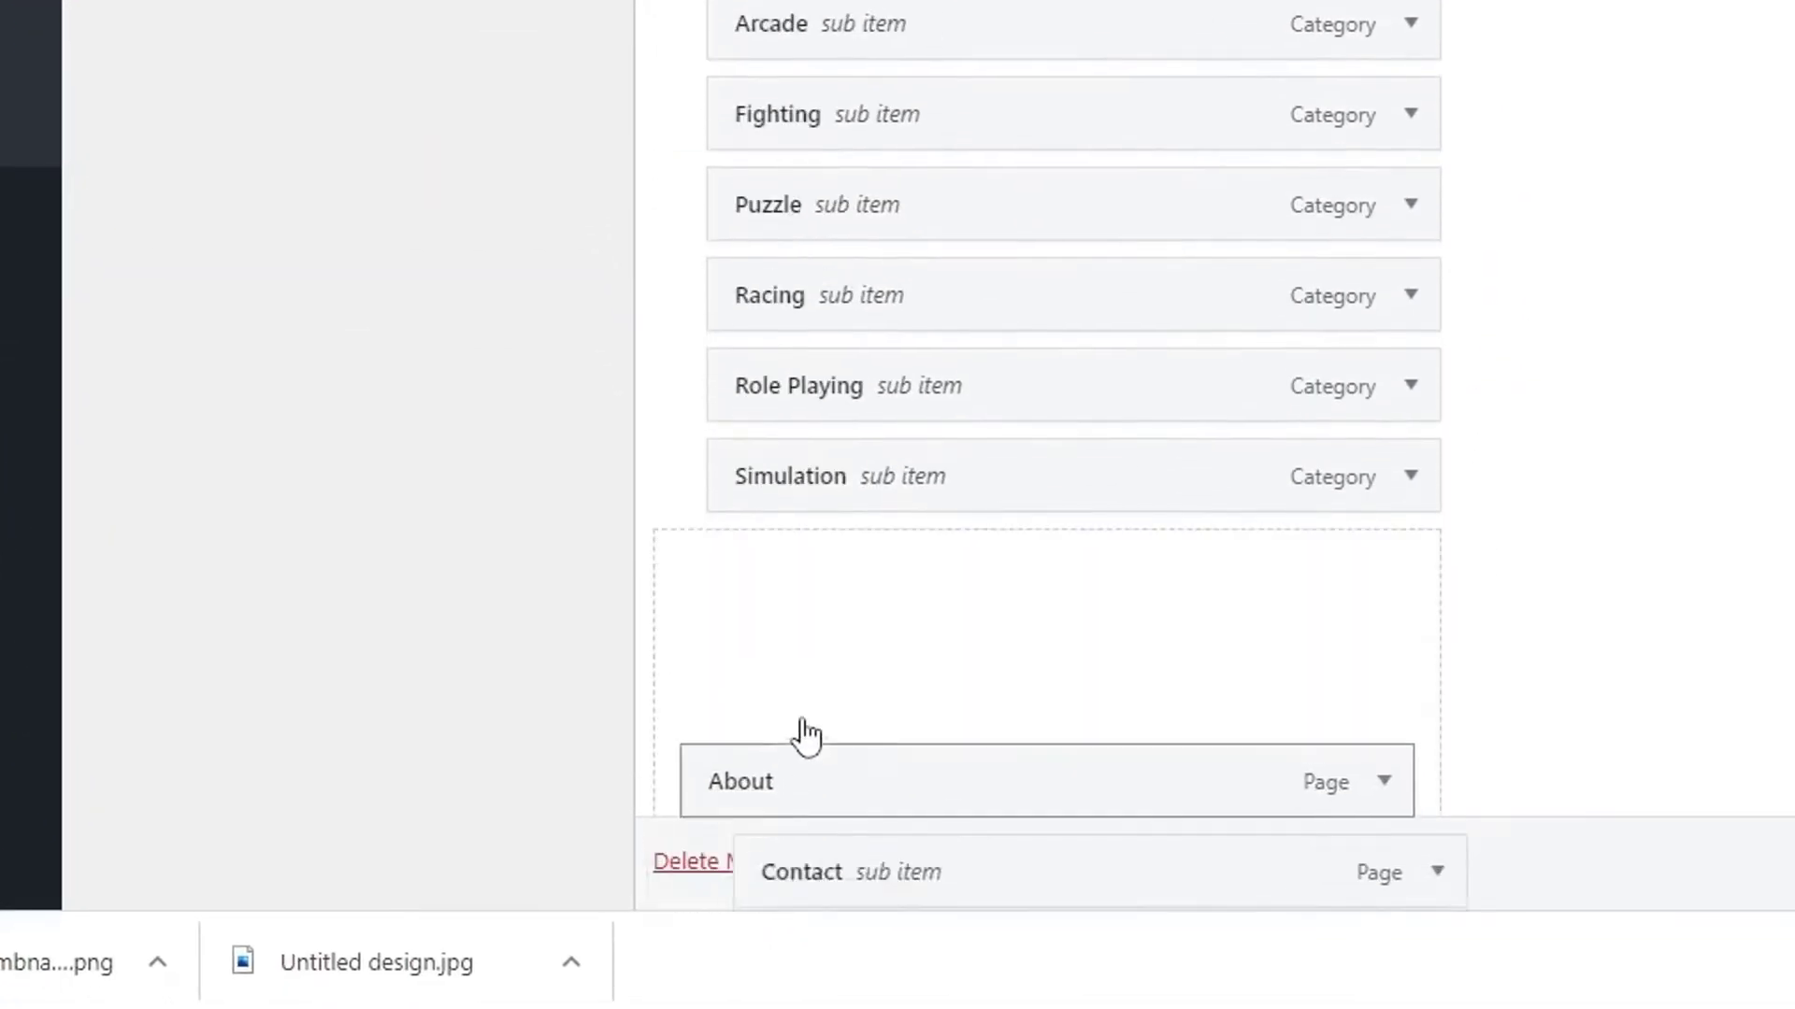
pyautogui.moveTo(792, 559); pyautogui.dragTo(776, 566)
pyautogui.scroll(-5, 1436, 196)
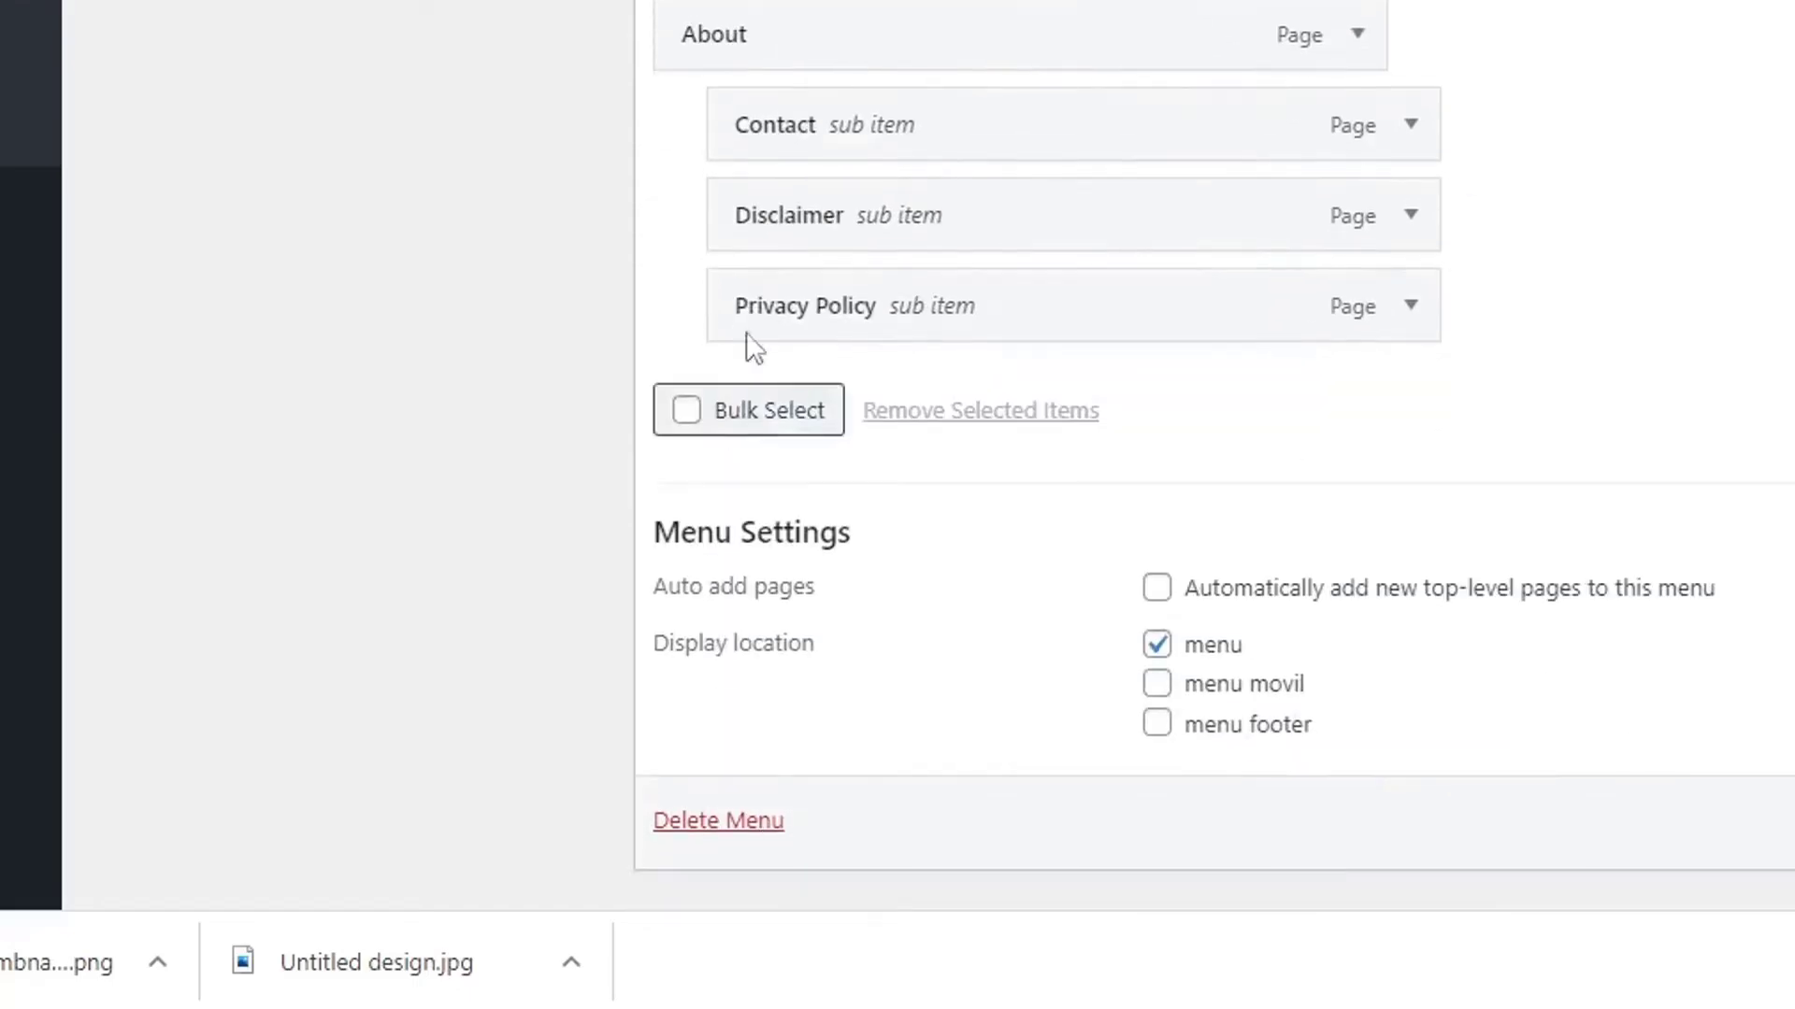
pyautogui.scroll(10, 1527, 204)
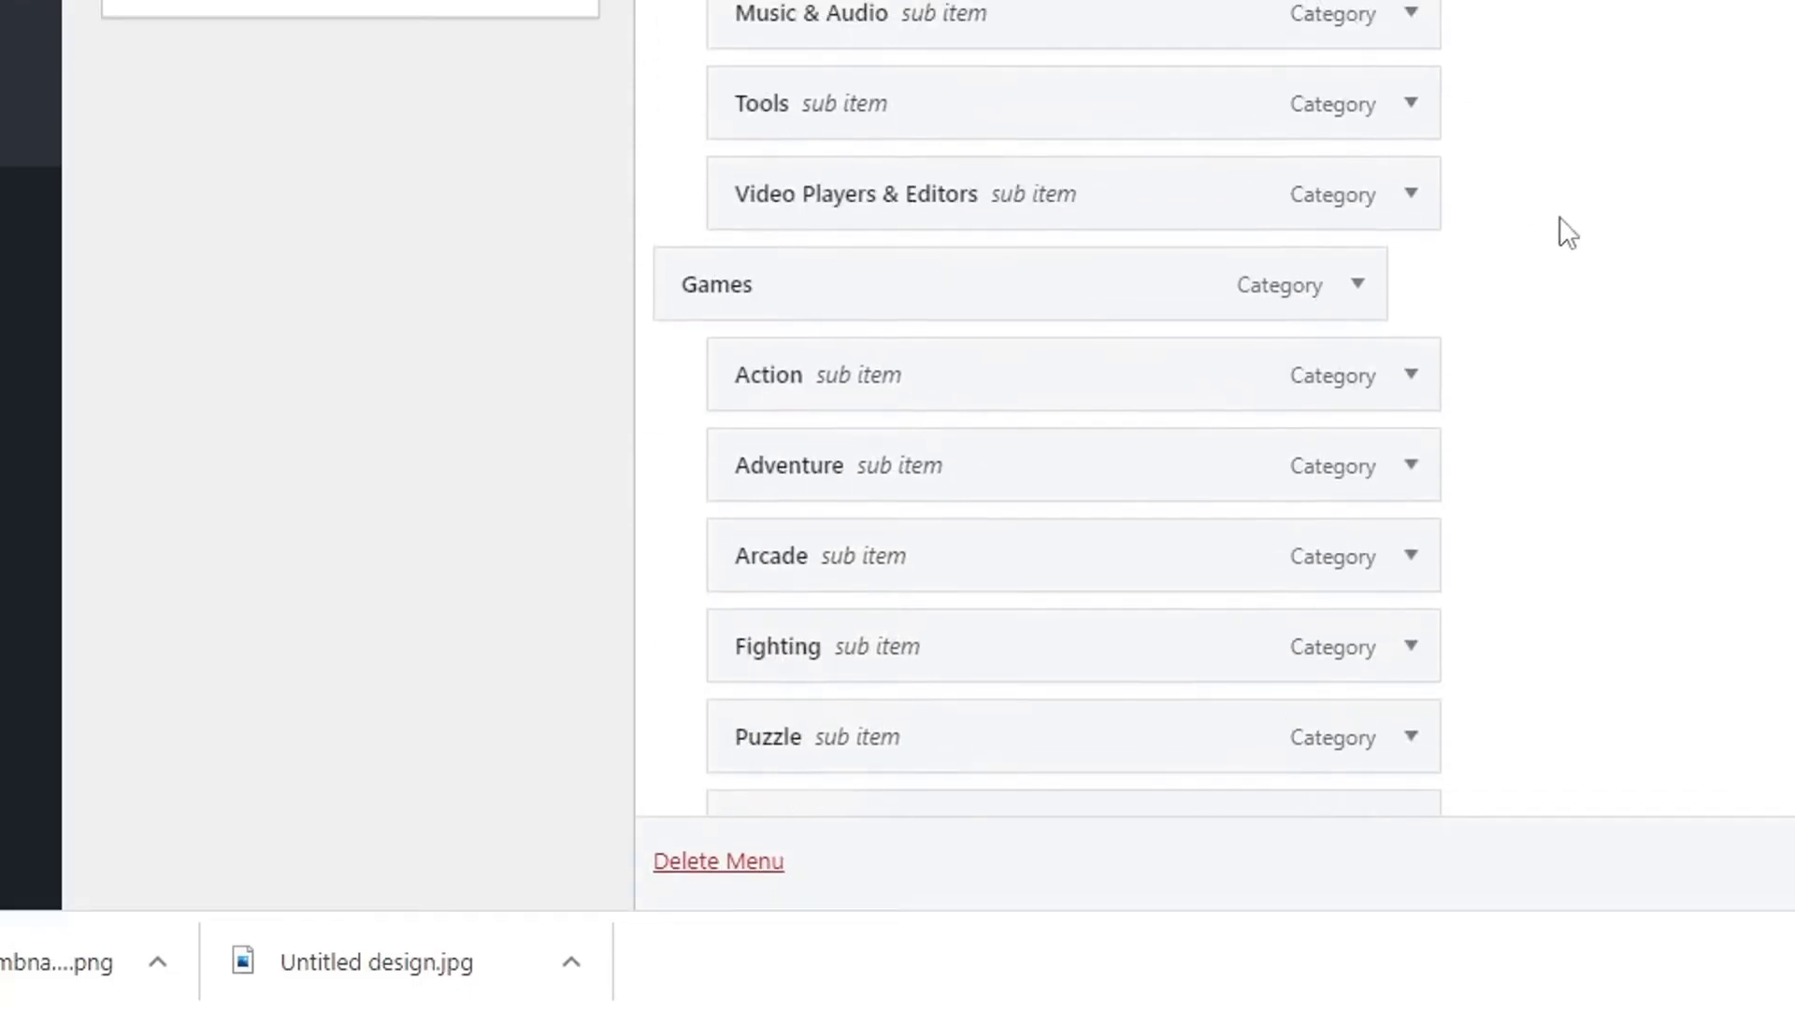
pyautogui.scroll(10, 1569, 231)
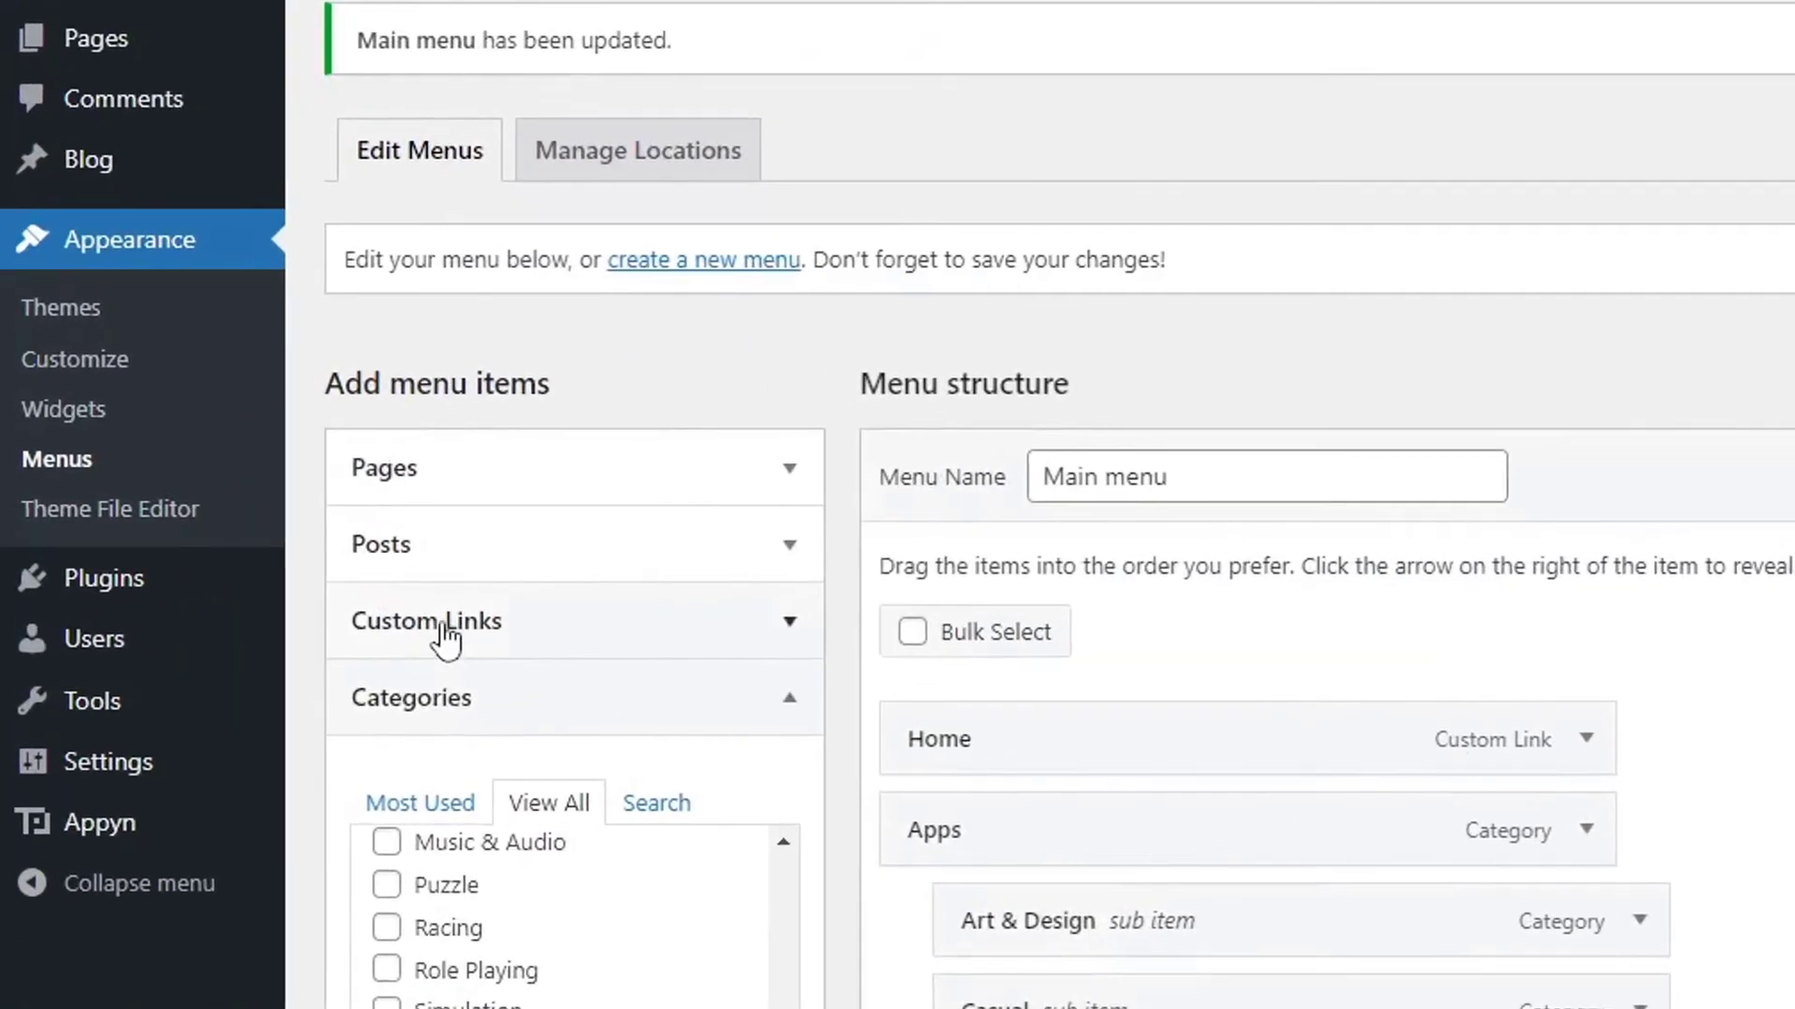
pyautogui.click(229, 568)
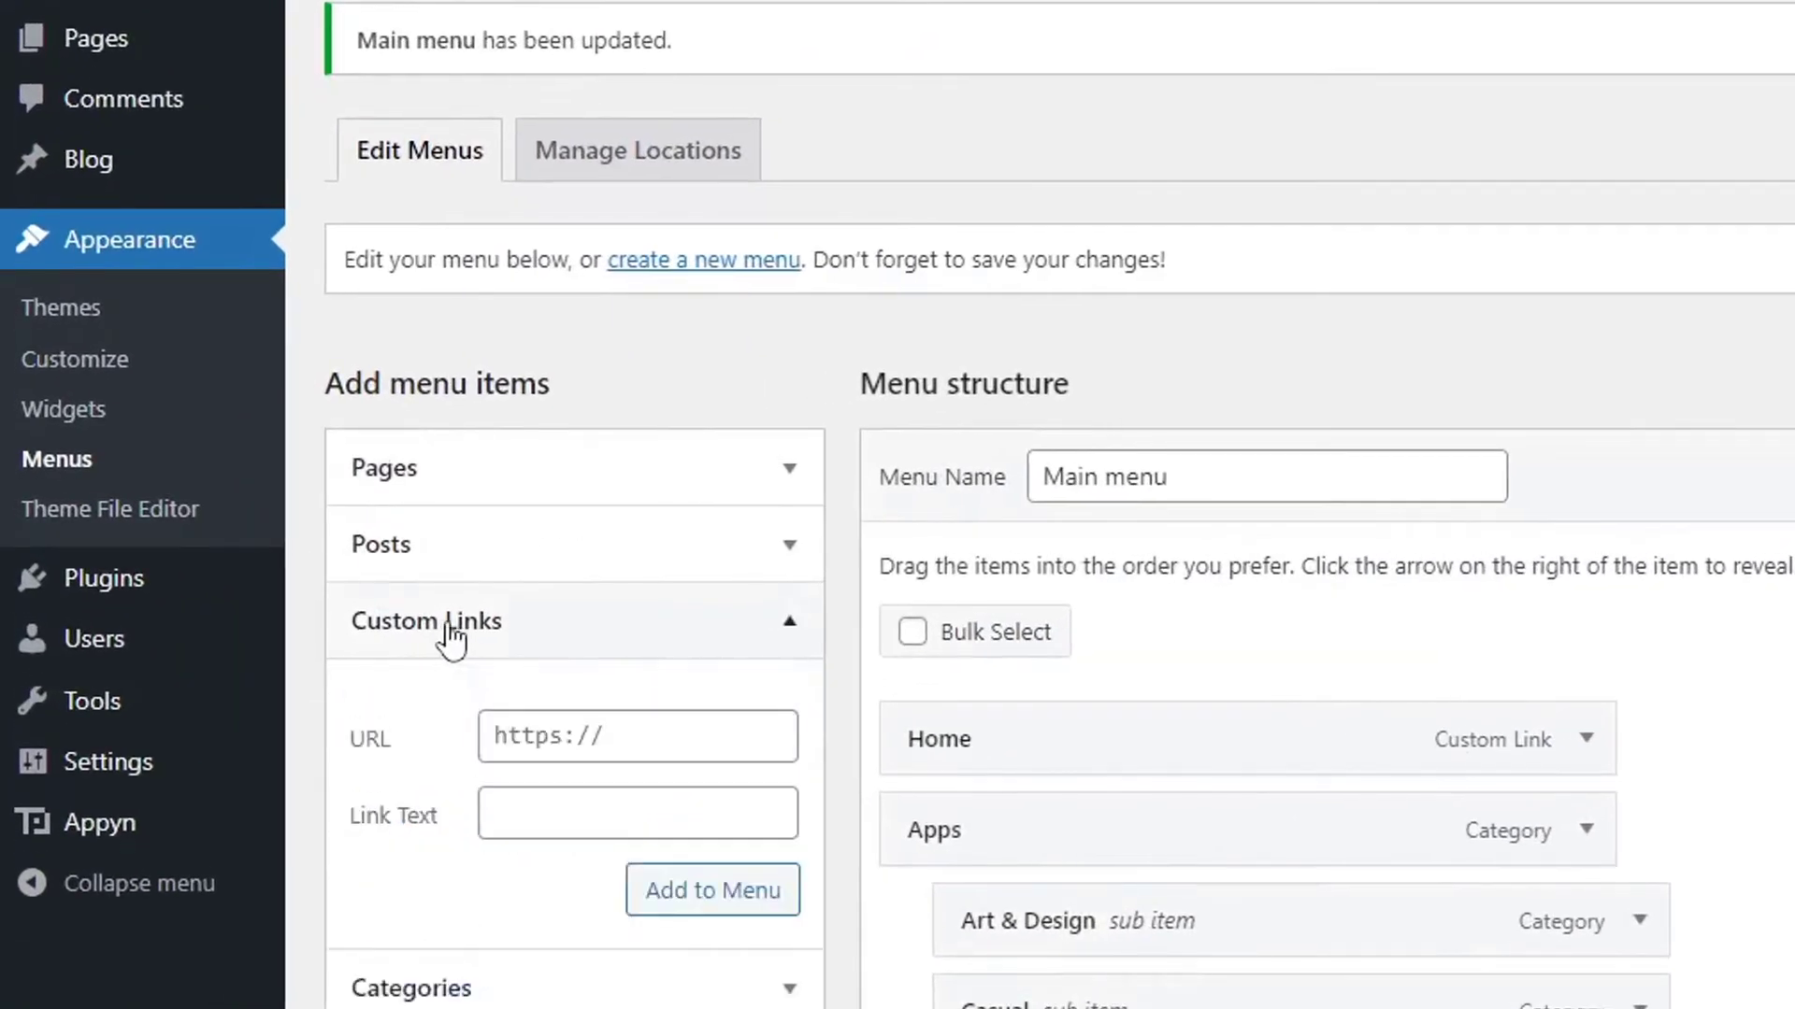
pyautogui.scroll(-4, 552, 559)
pyautogui.click(540, 465)
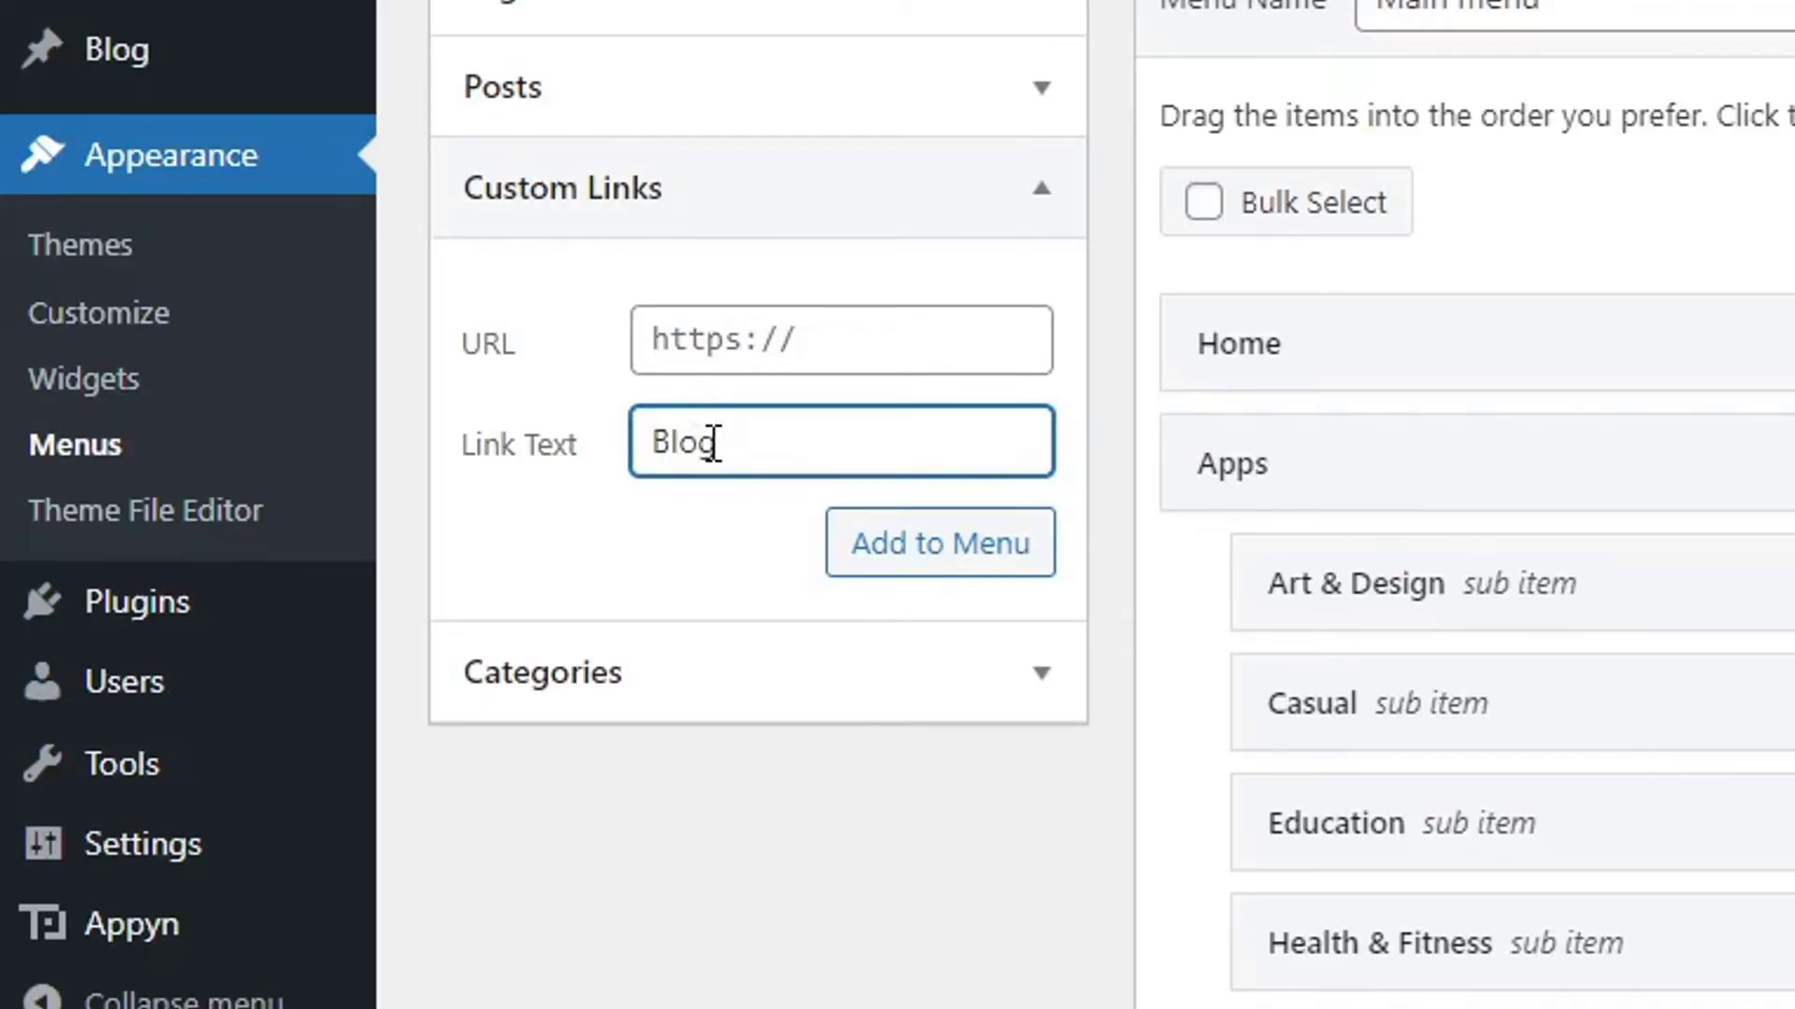
pyautogui.write('Blog')
pyautogui.moveTo(164, 66)
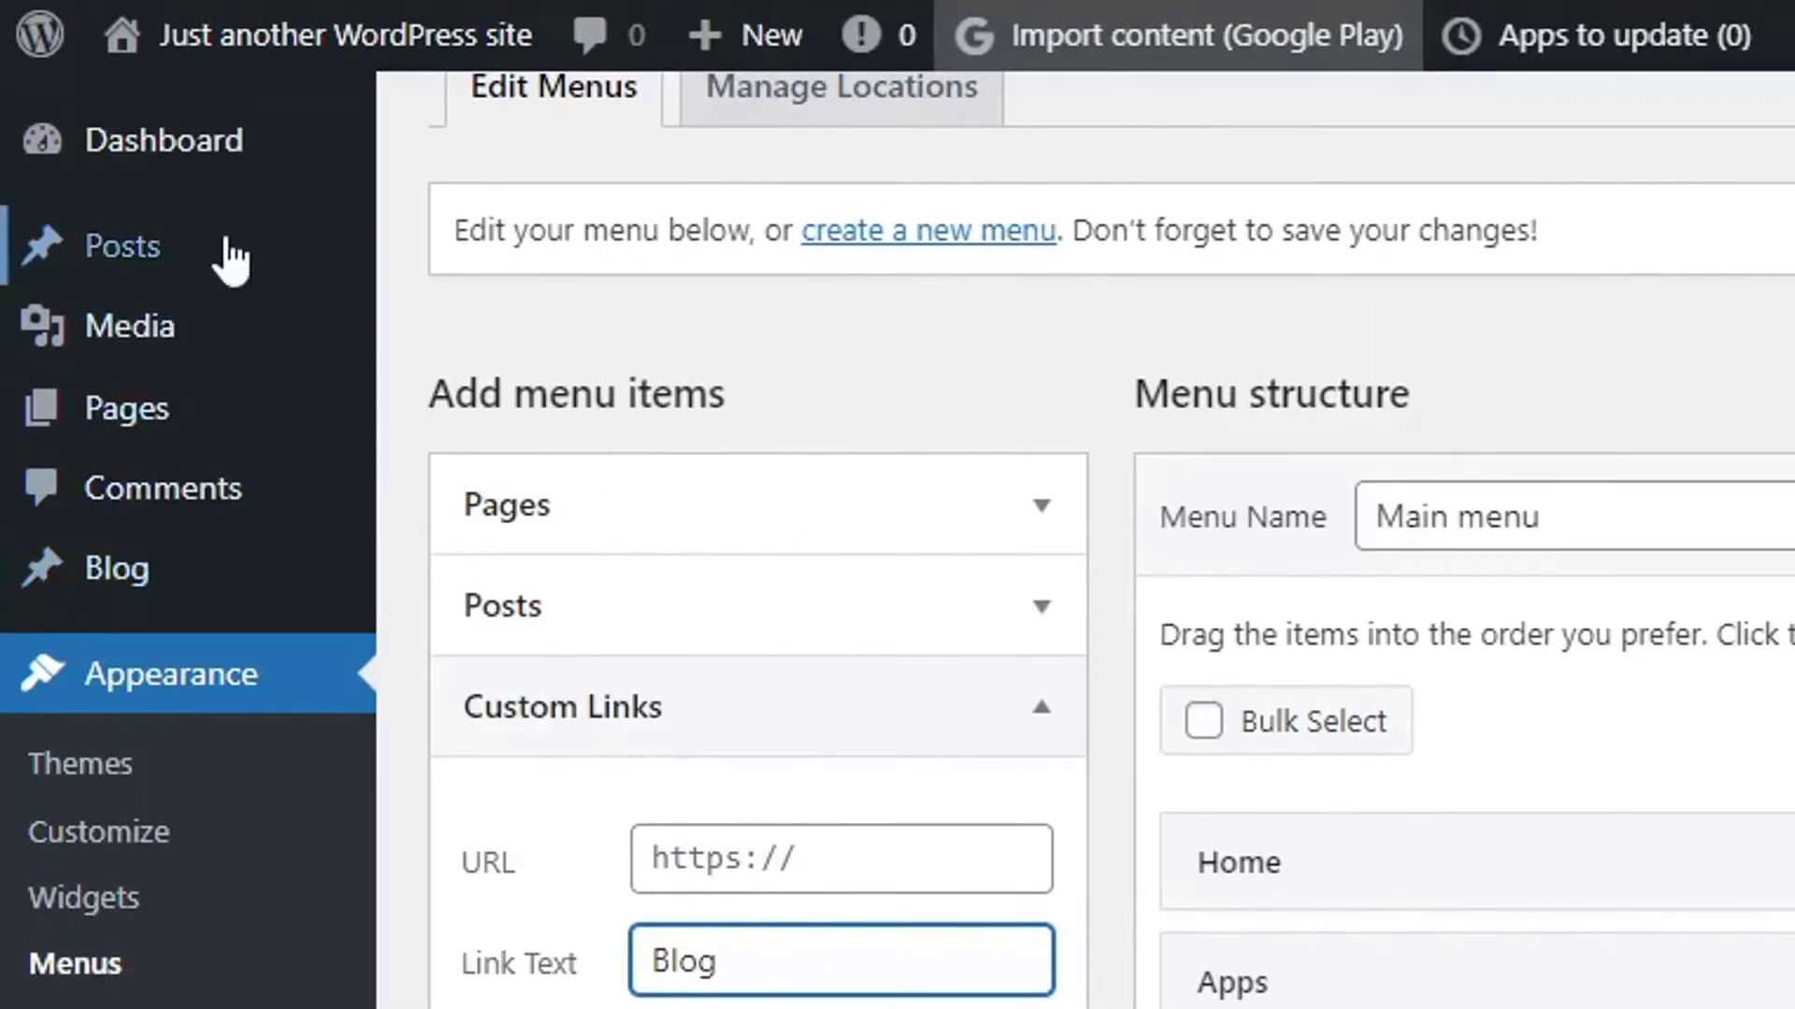
pyautogui.moveTo(229, 69)
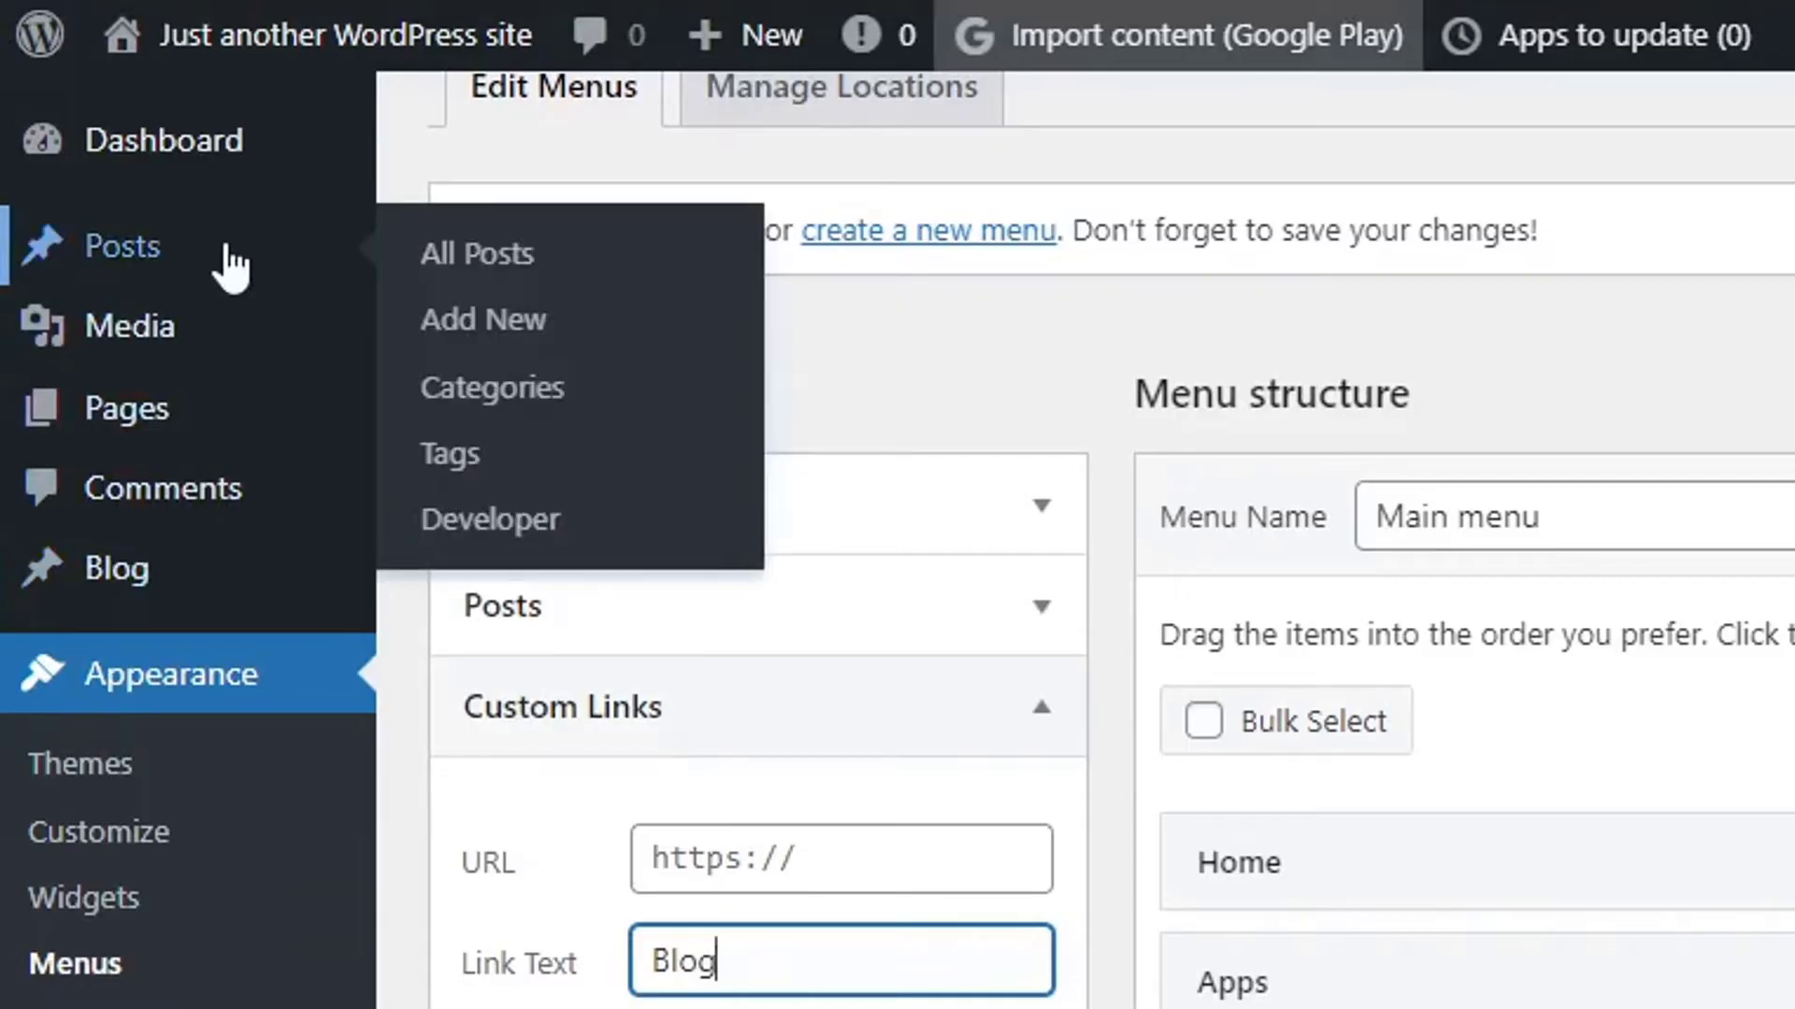
pyautogui.moveTo(220, 581)
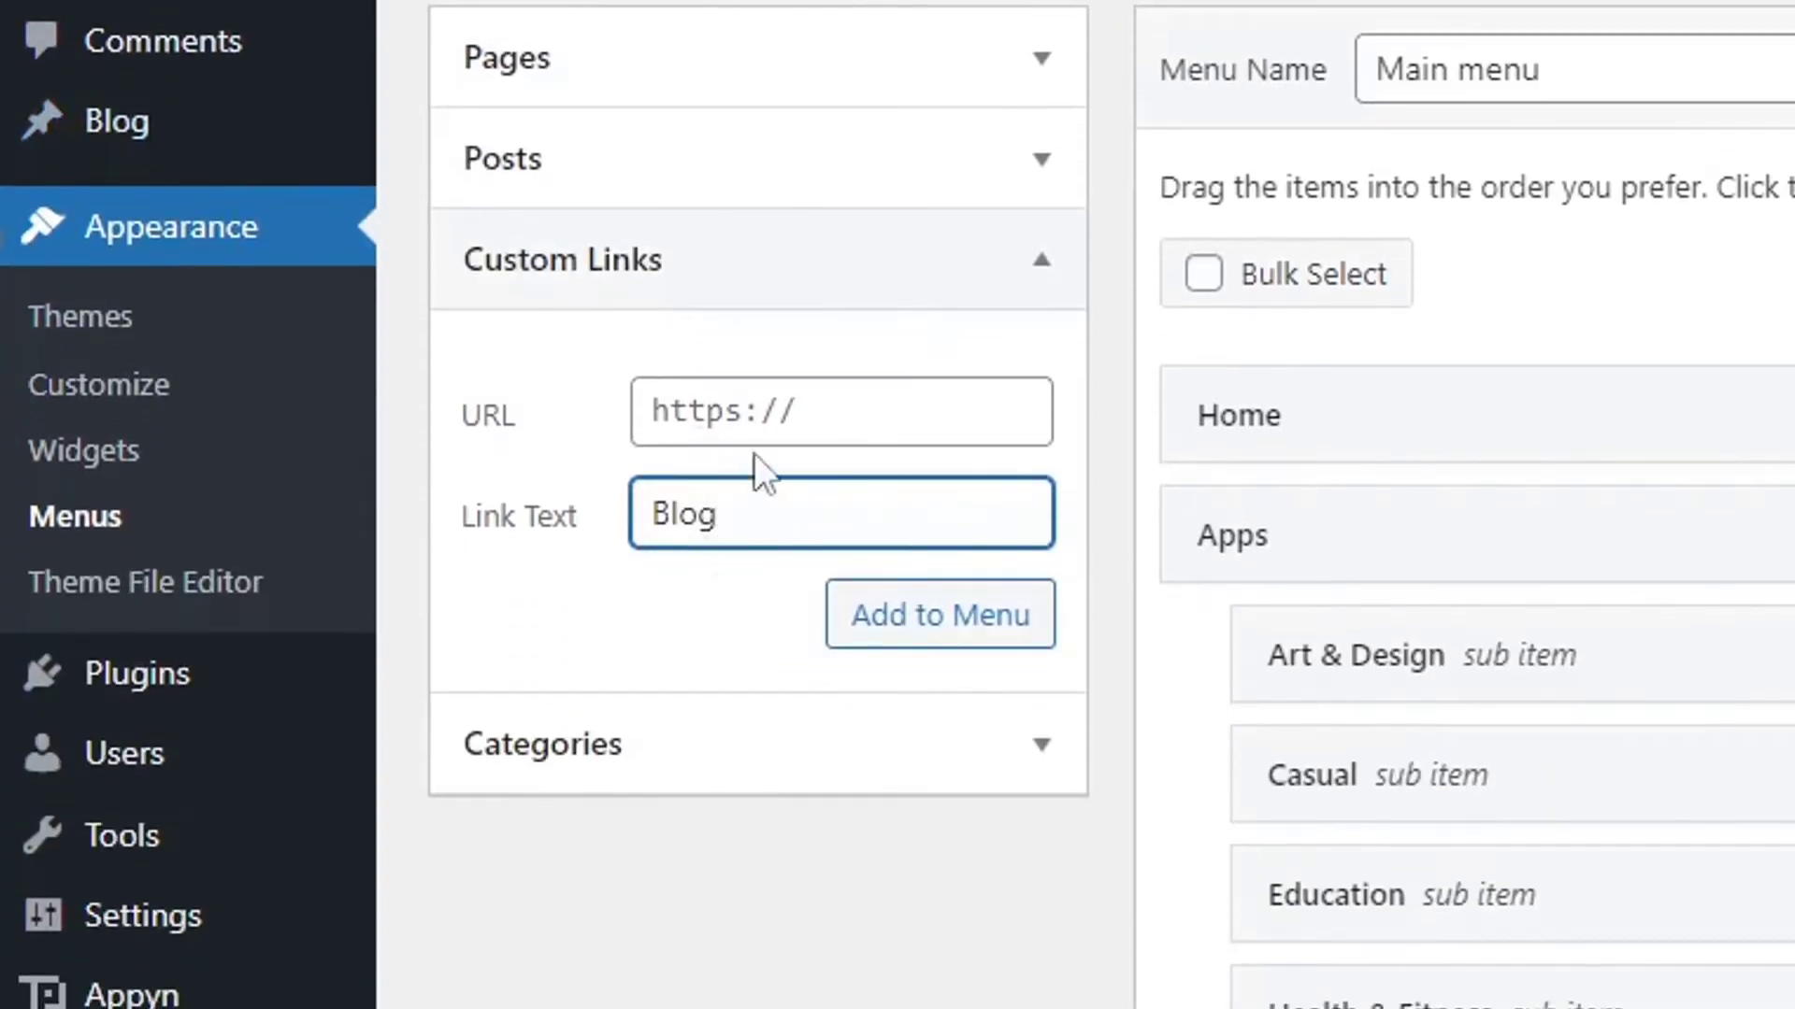
pyautogui.click(760, 409)
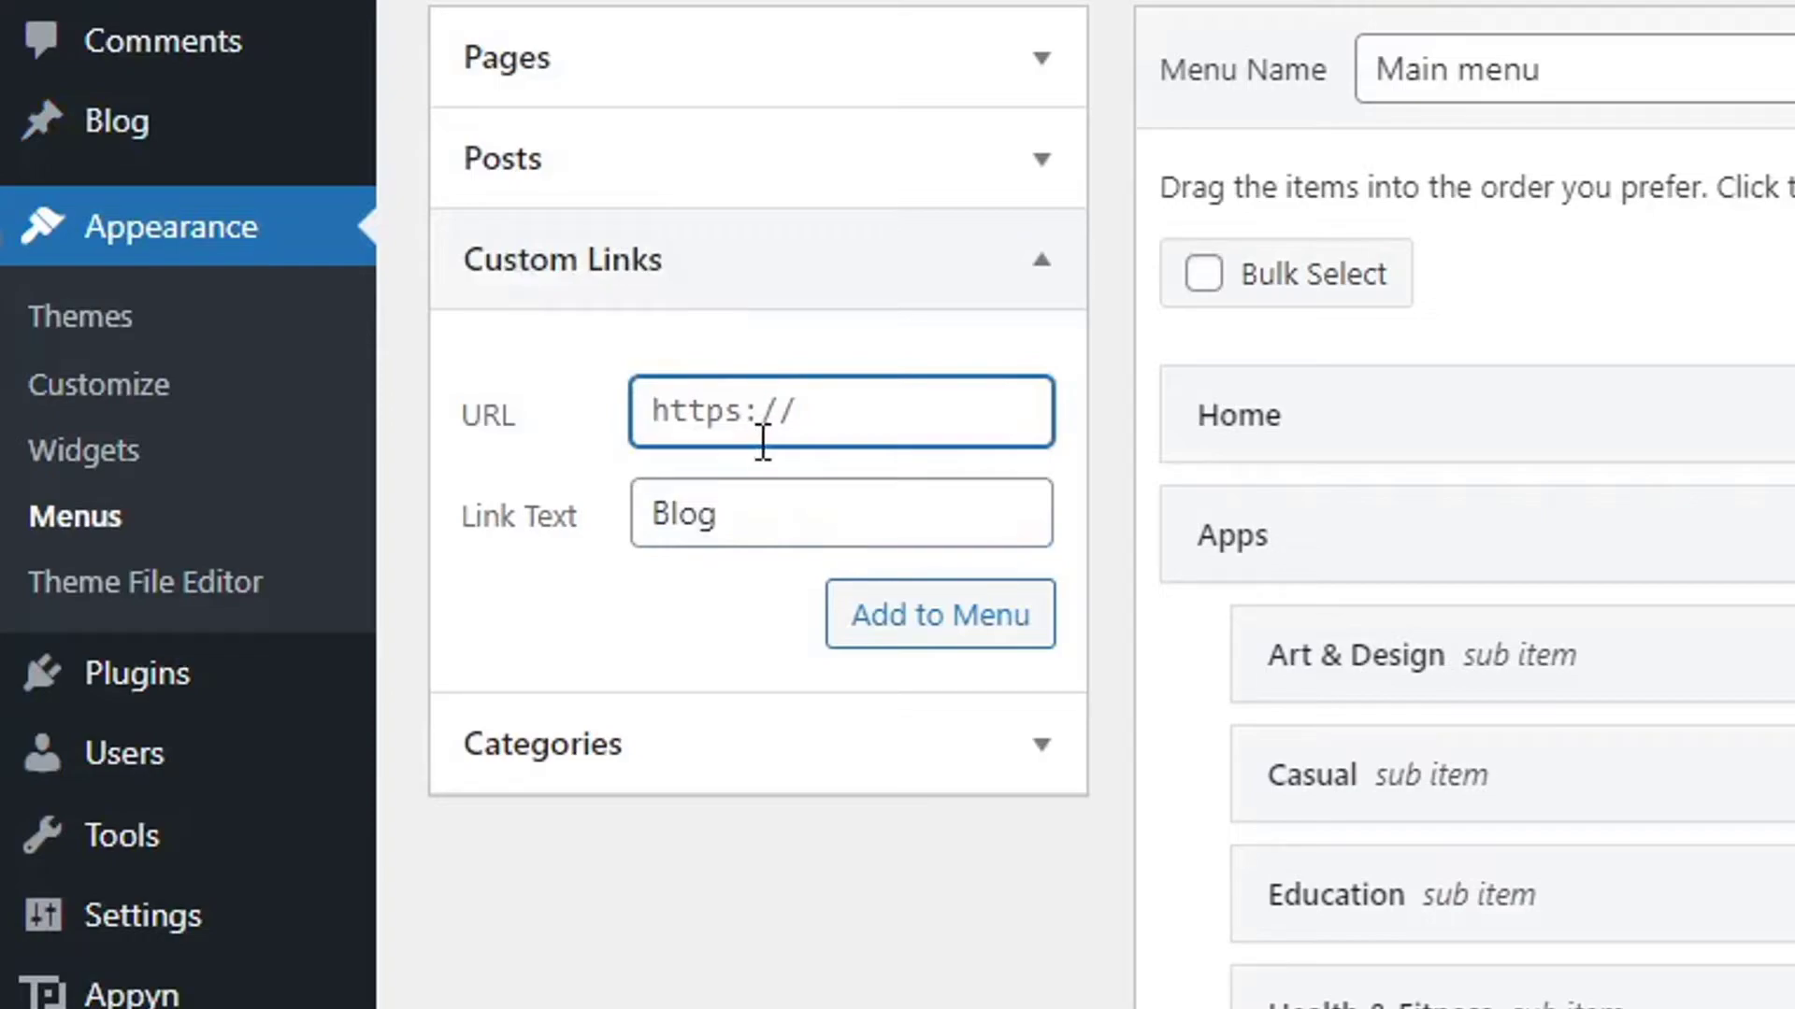
pyautogui.write('https://www.apkwings.com/')
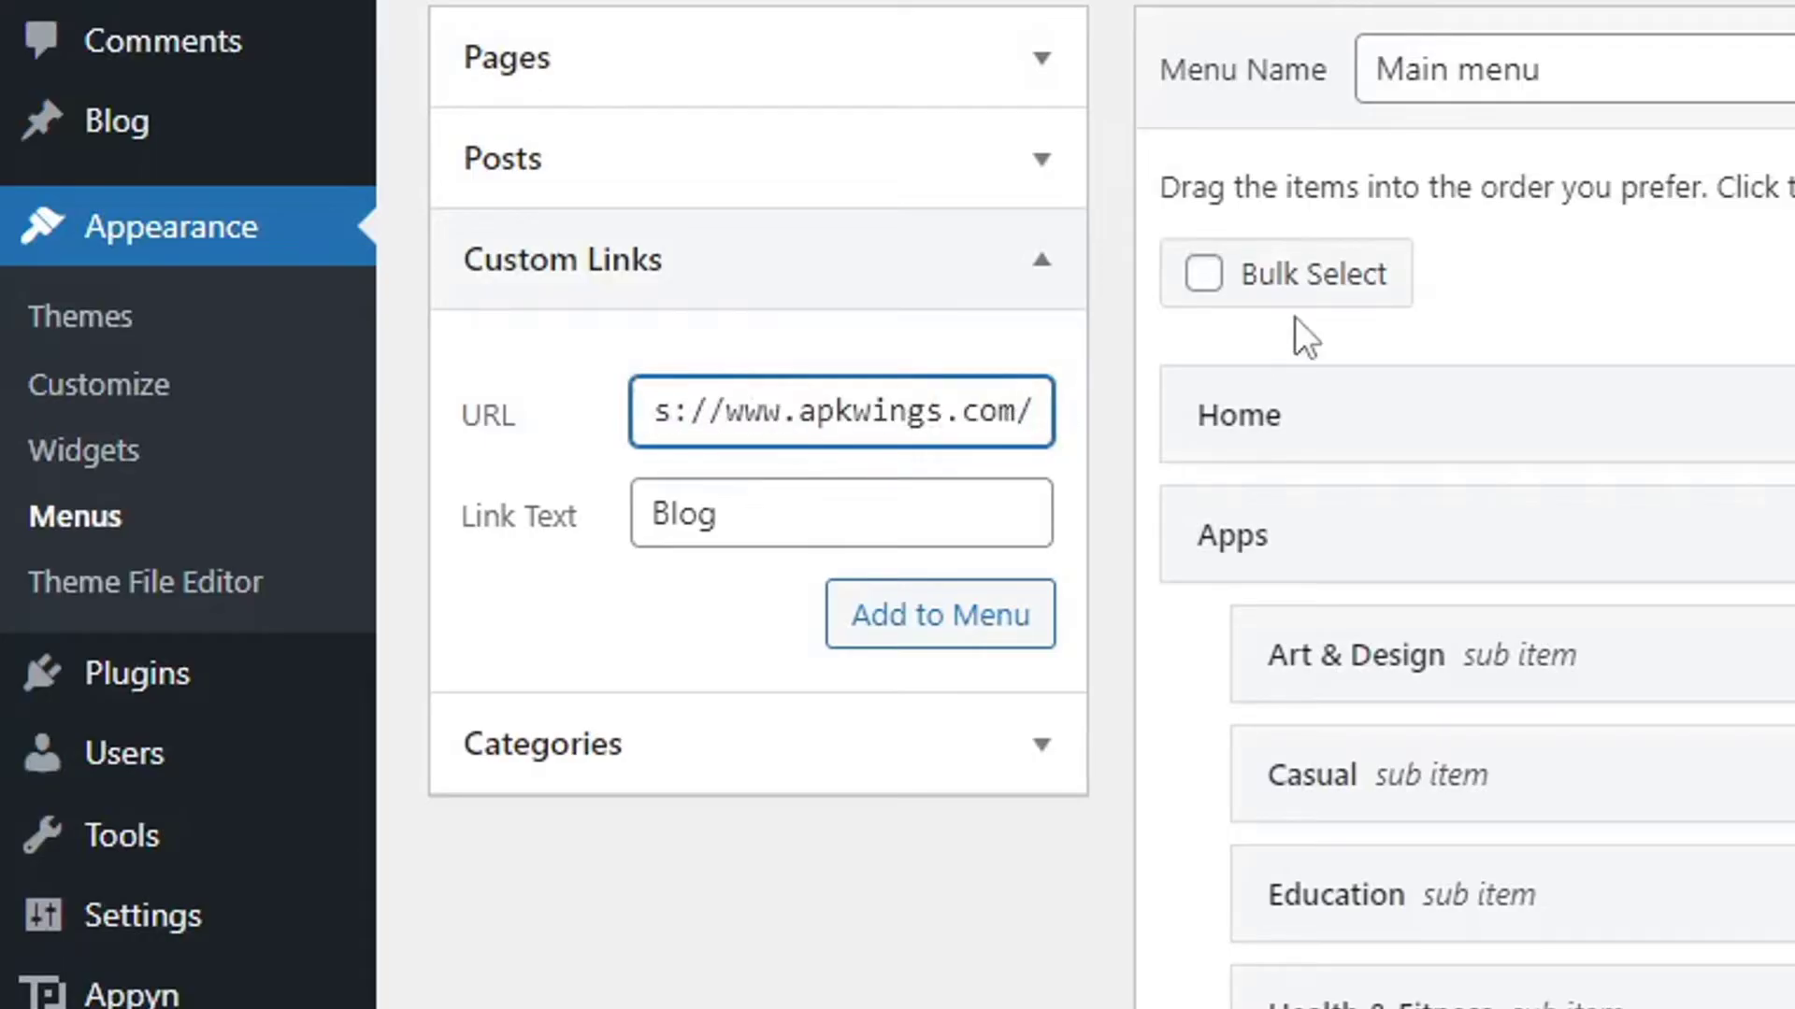
pyautogui.write('blog')
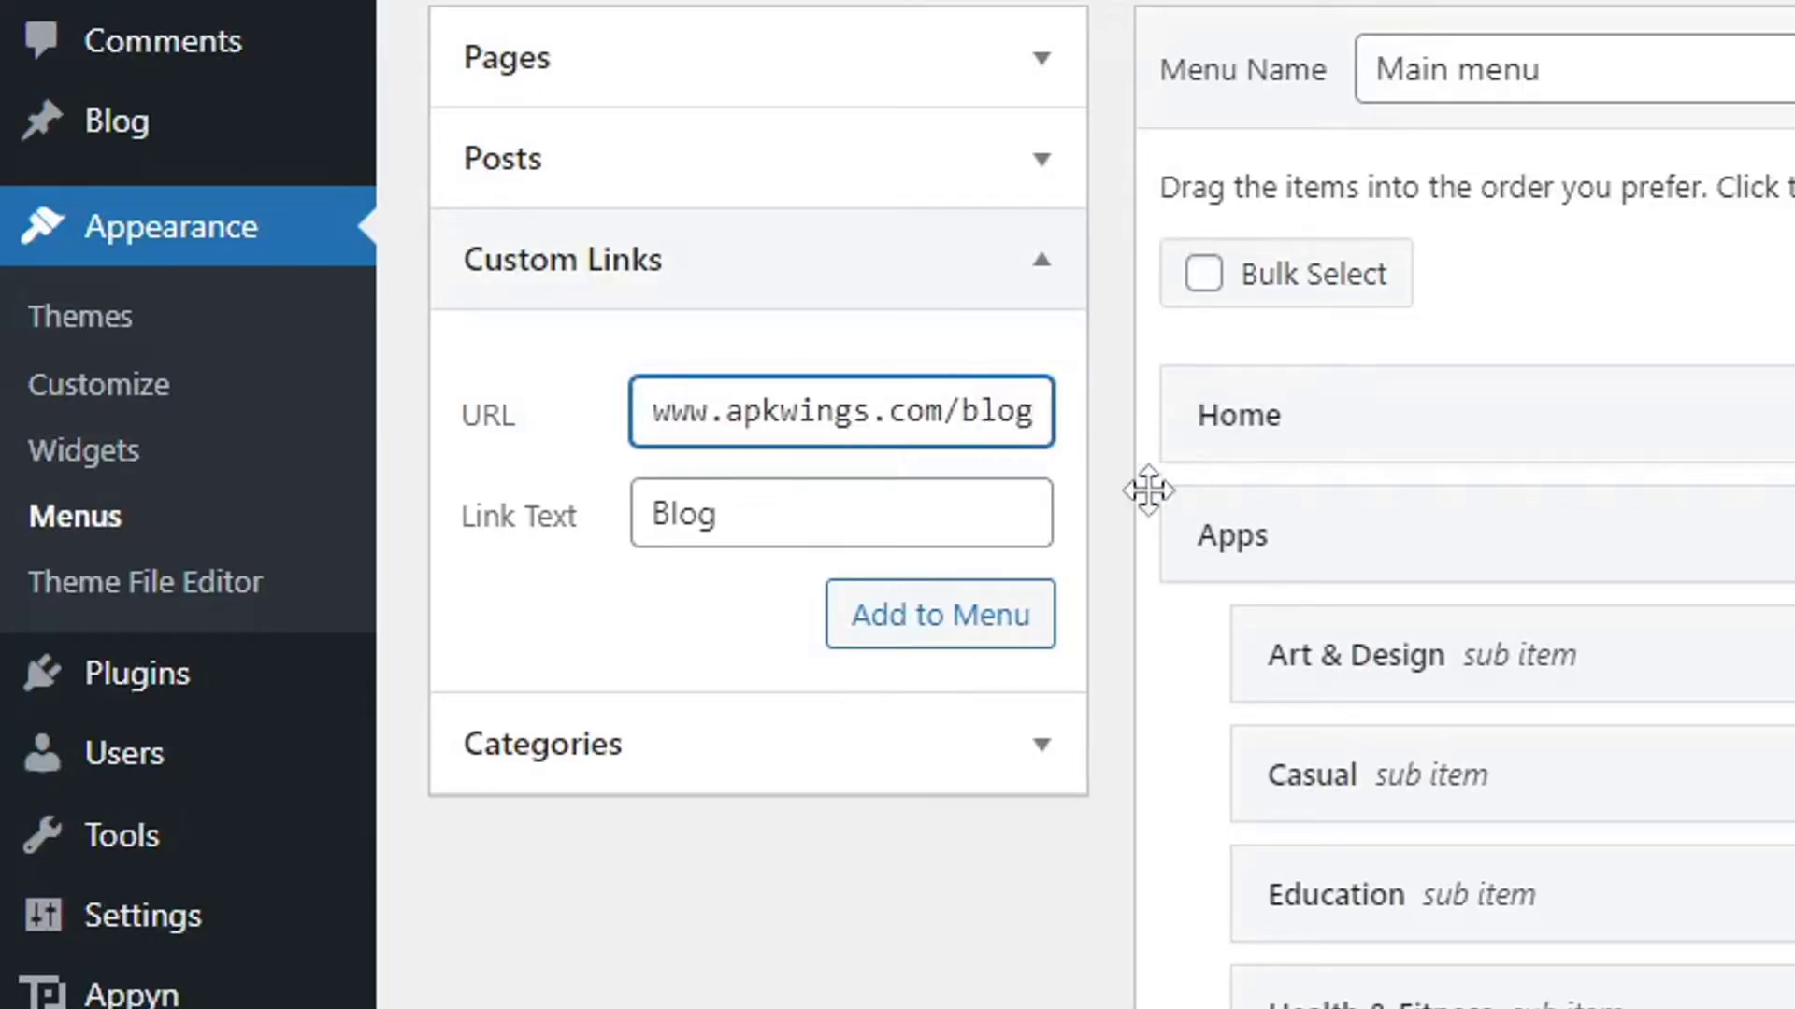
pyautogui.click(1002, 612)
# Move the Blog link up to sit just above About.
pyautogui.scroll(-10, 1477, 655)
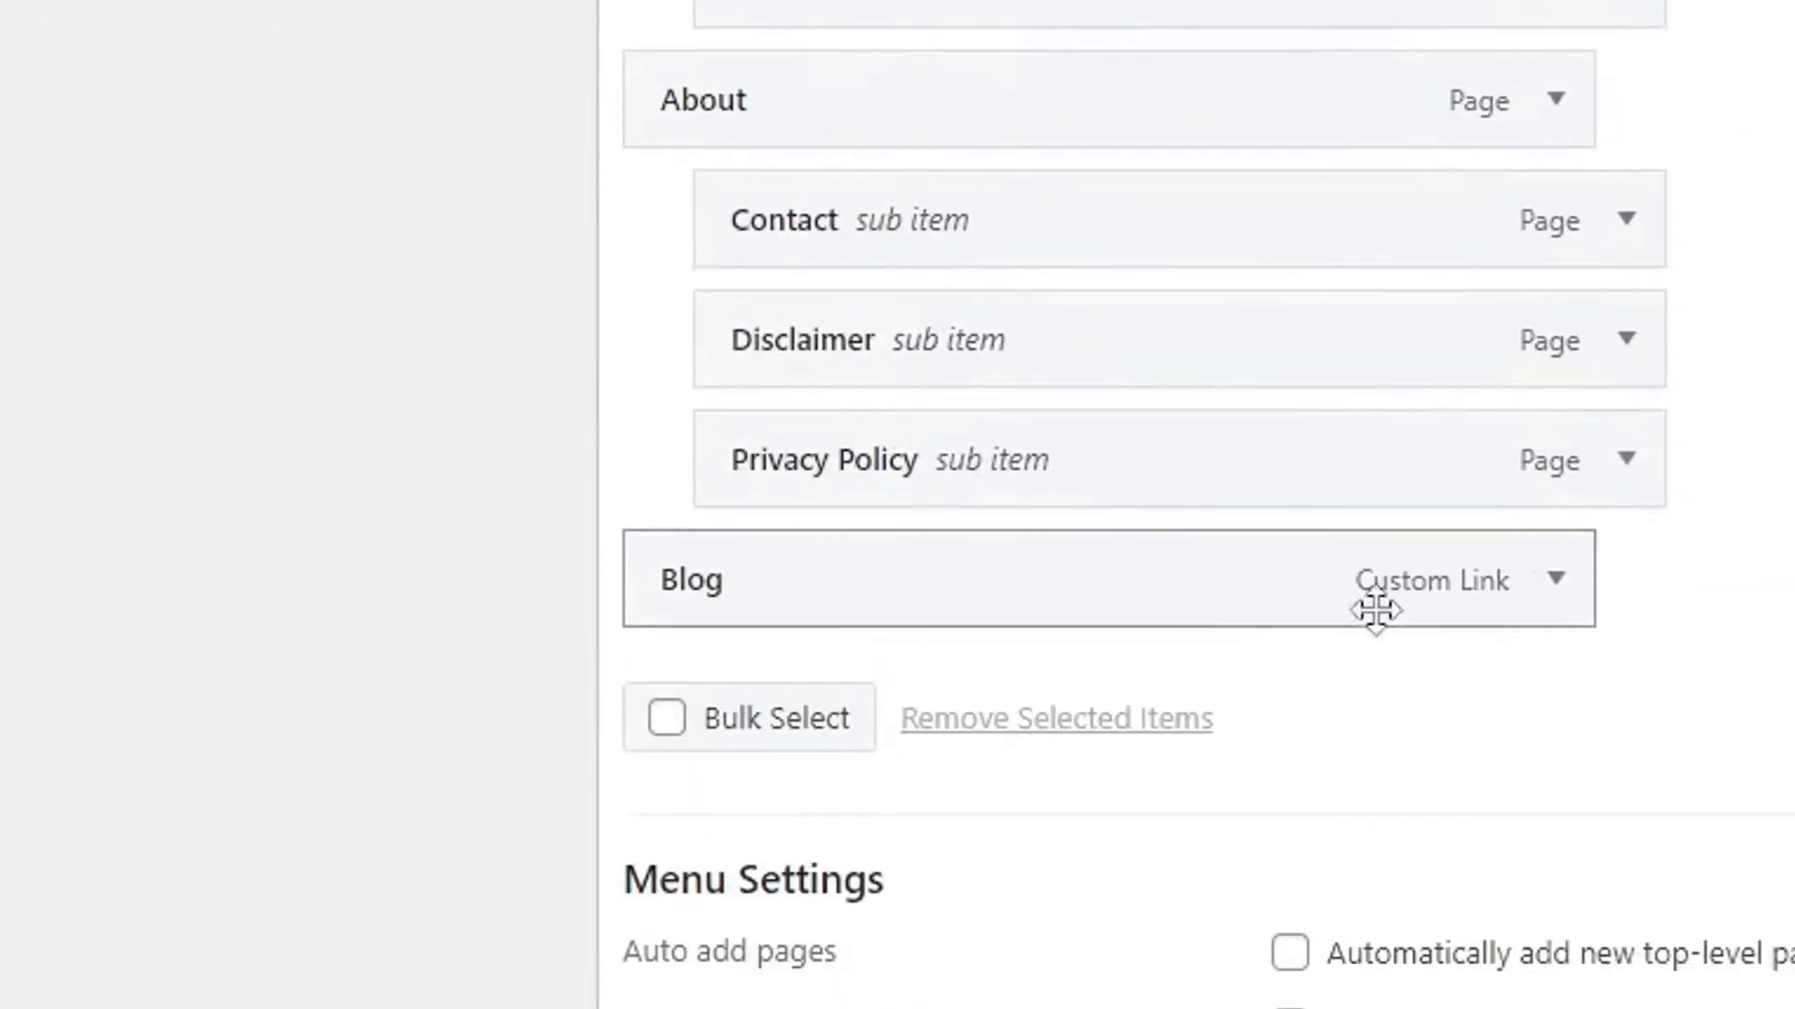
pyautogui.scroll(6, 1589, 673)
pyautogui.scroll(-2, 842, 870)
pyautogui.moveTo(788, 773); pyautogui.dragTo(786, 537)
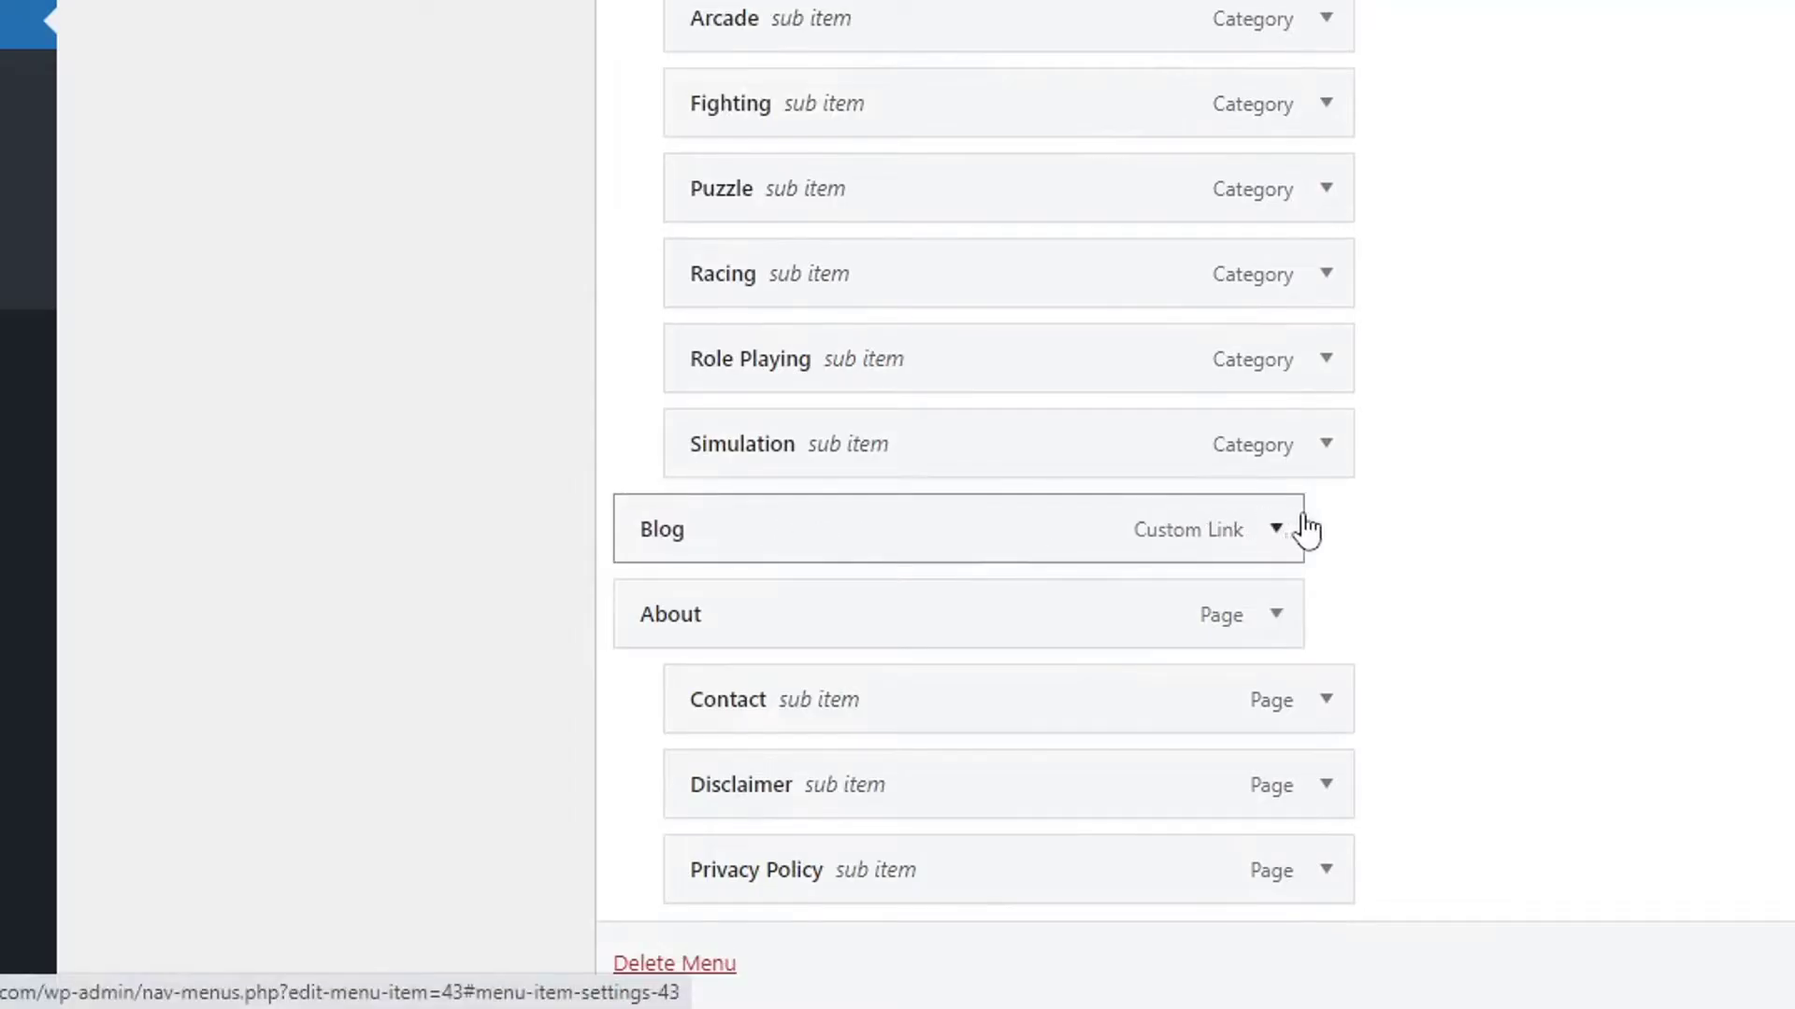
pyautogui.scroll(-4, 1195, 505)
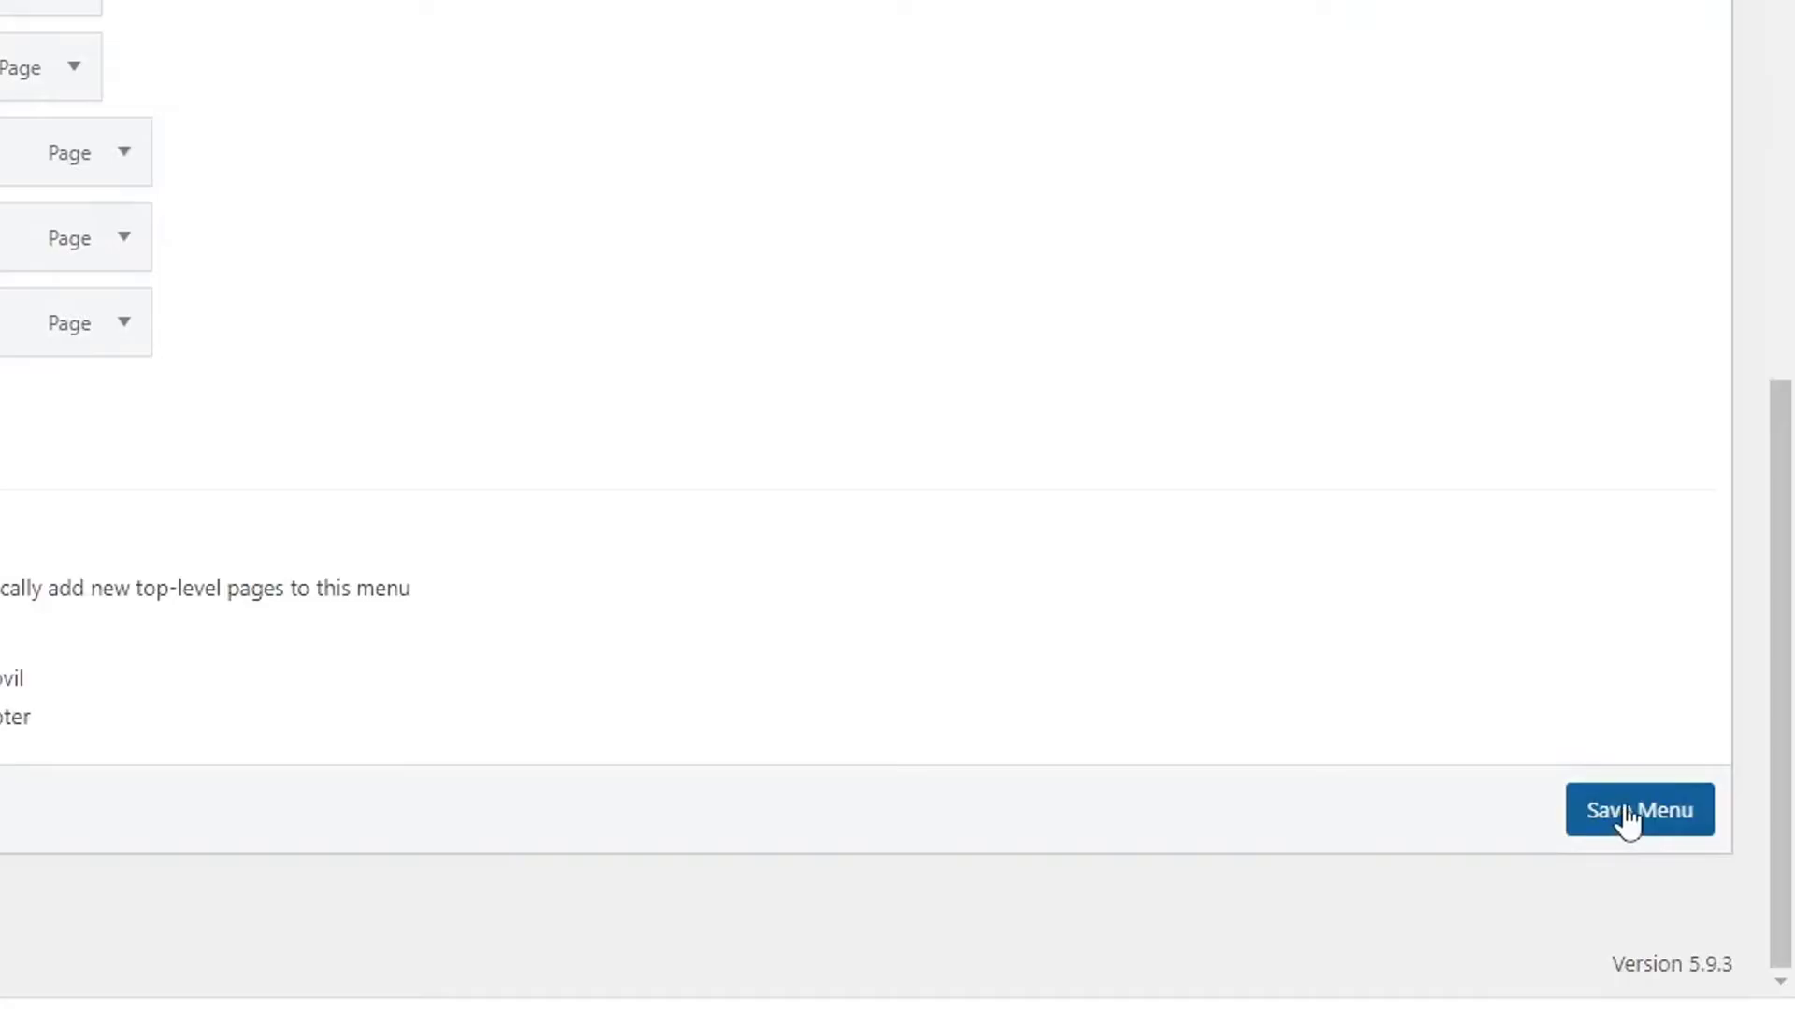
# Save Main menu, reload the live site, and check the Apps, Games and About dropdowns.
pyautogui.click(1627, 823)
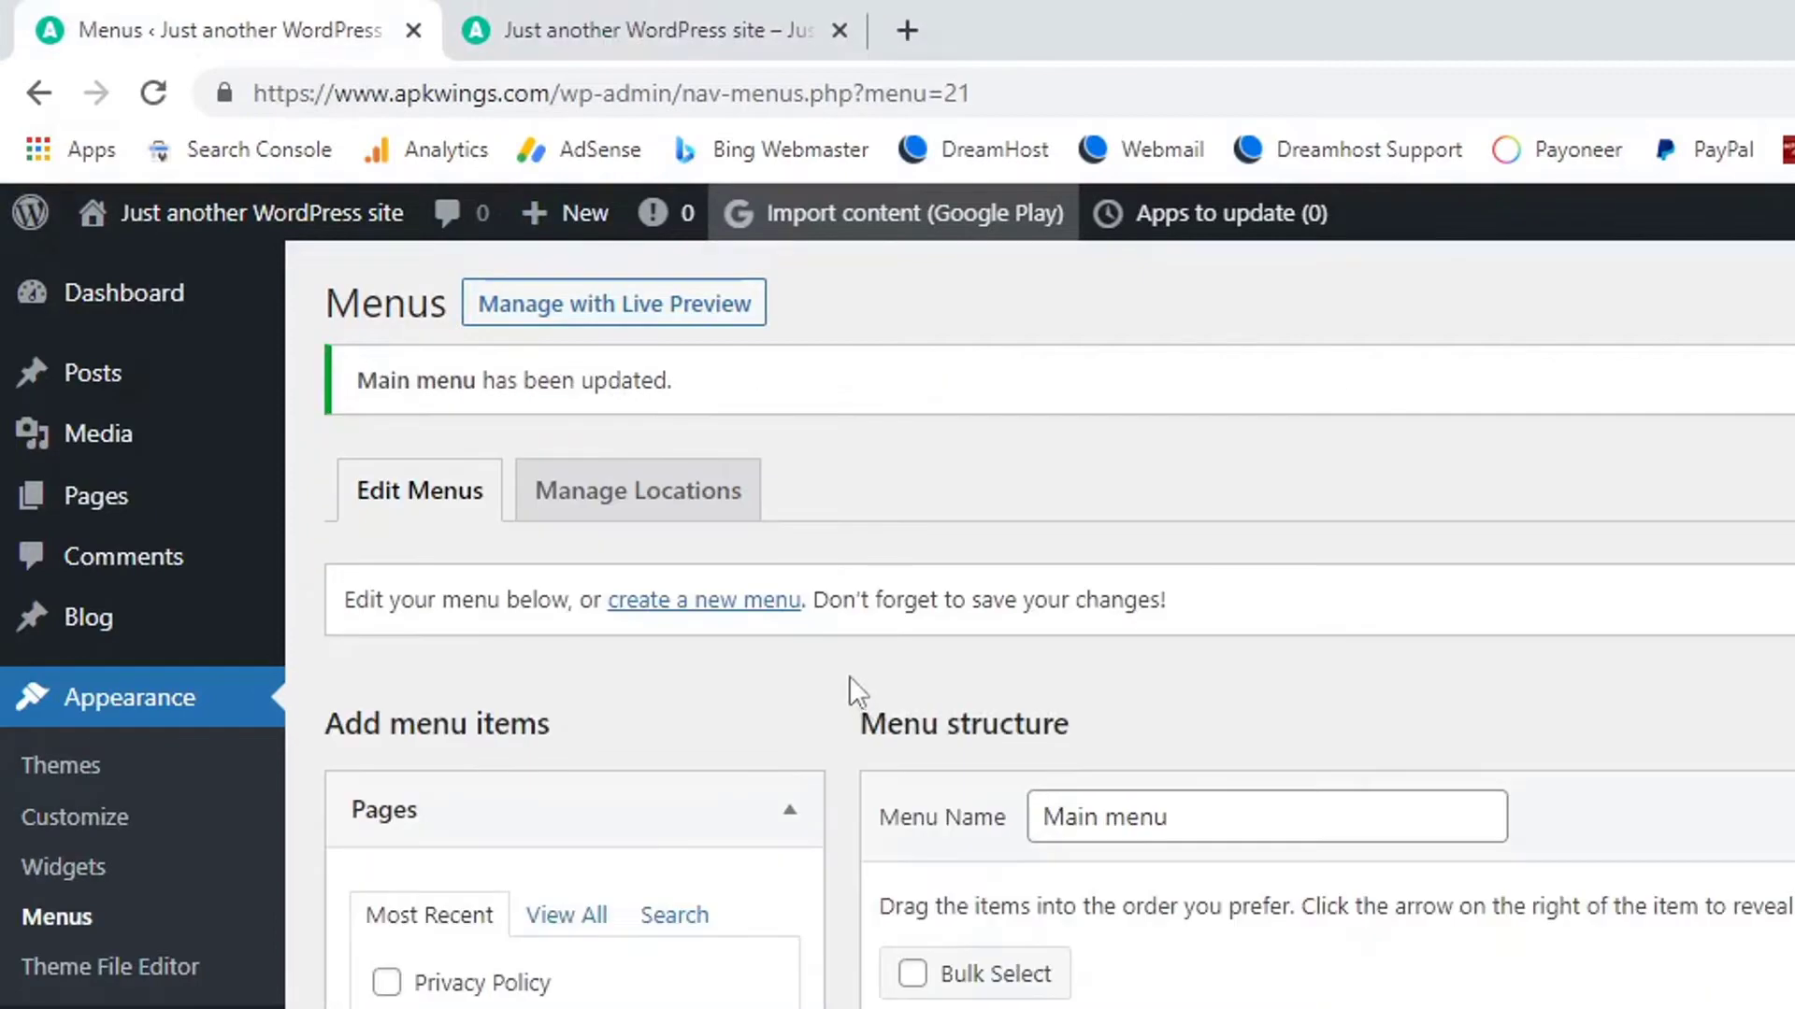
pyautogui.click(624, 14)
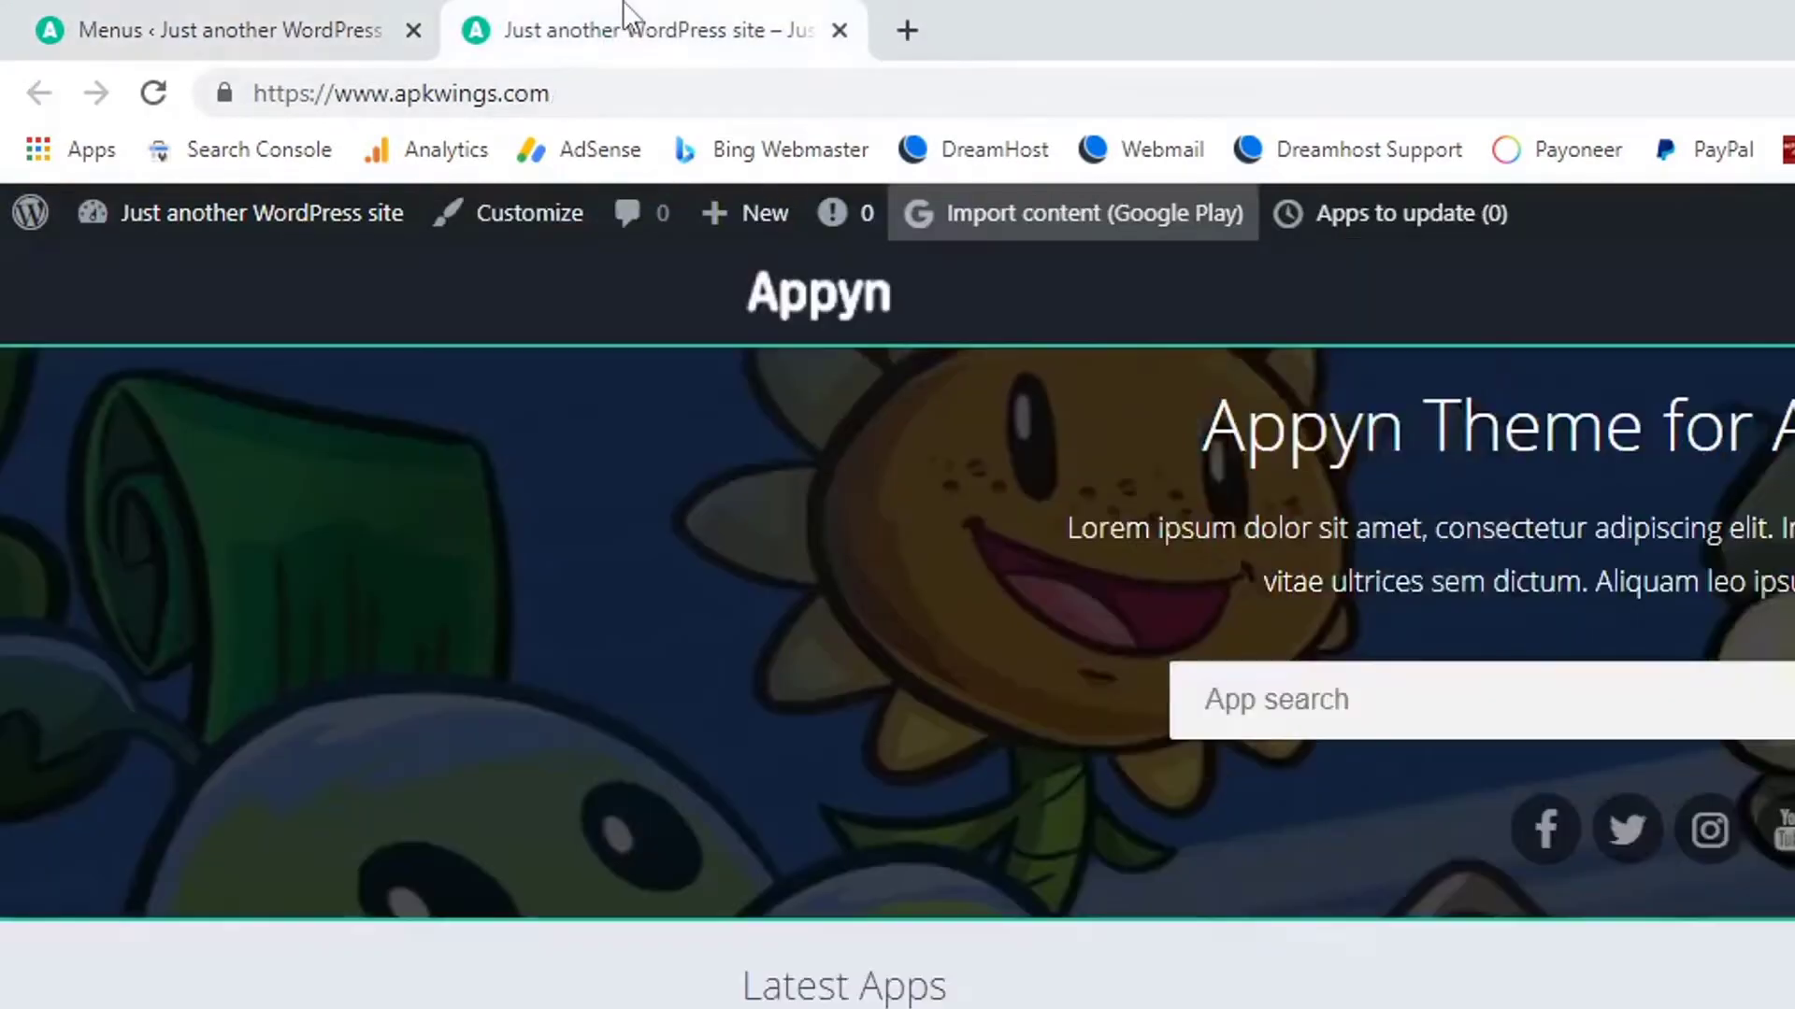
pyautogui.click(155, 94)
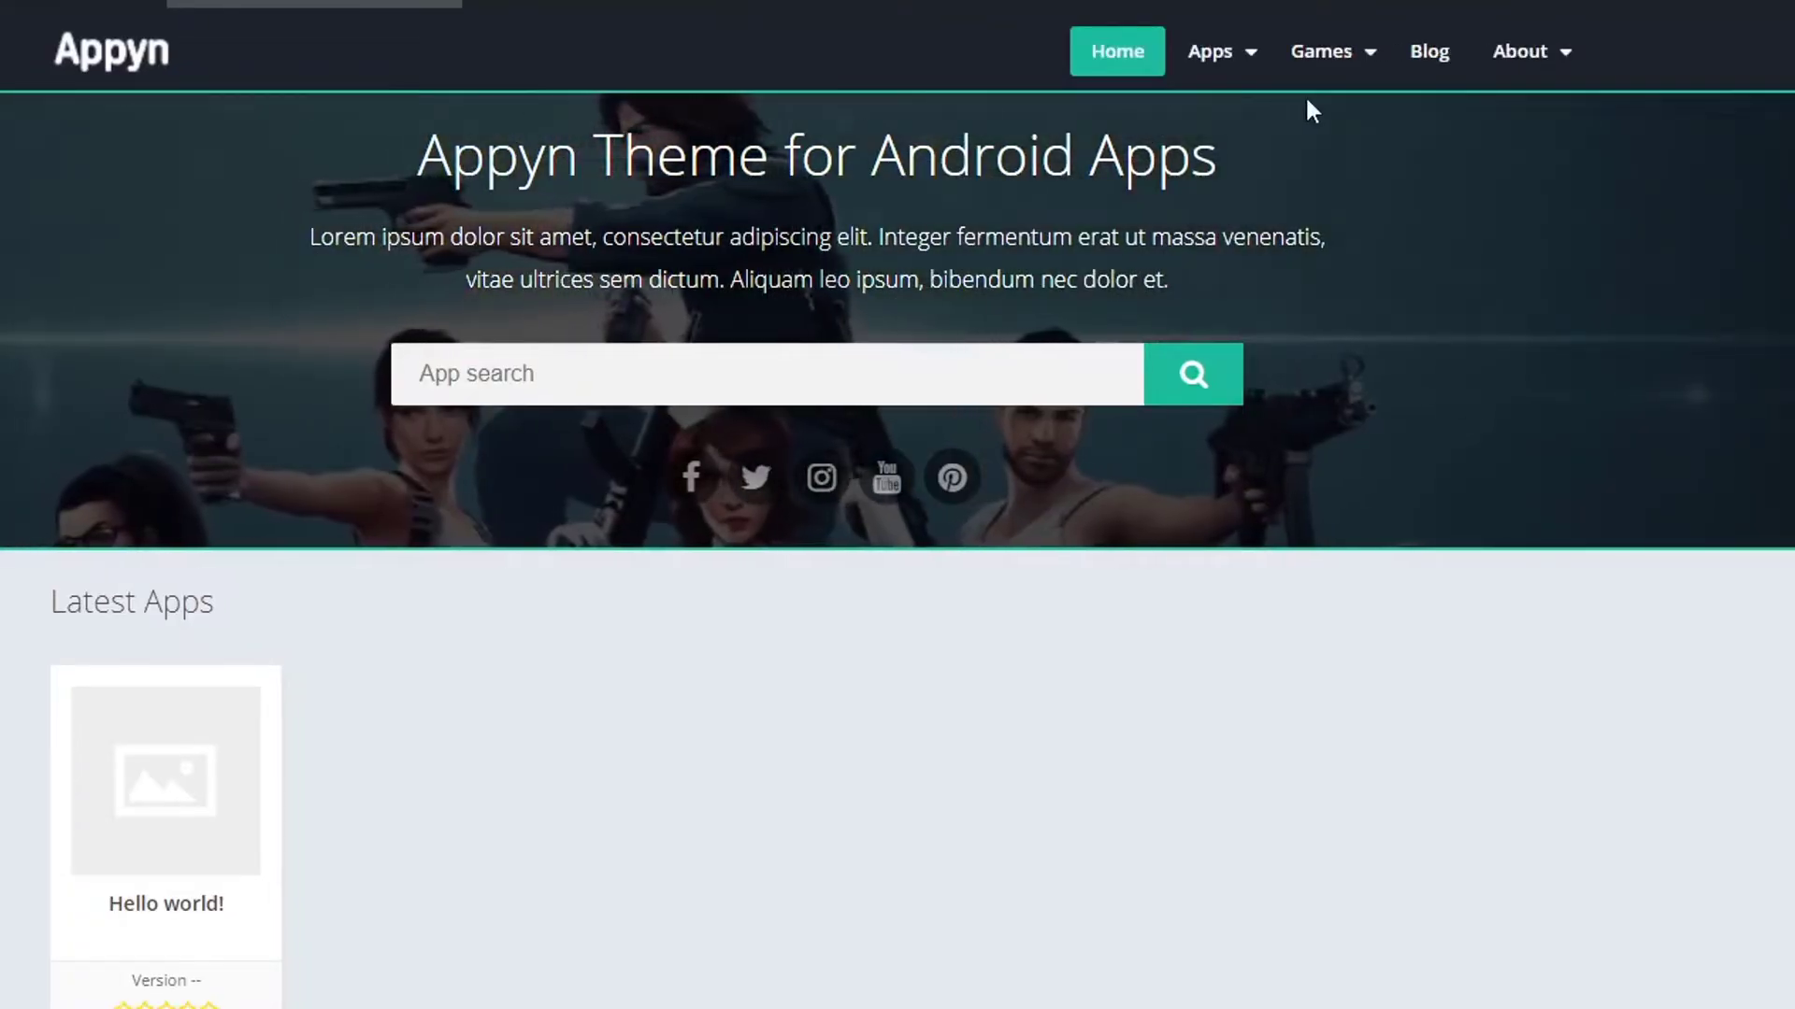
pyautogui.moveTo(1236, 55)
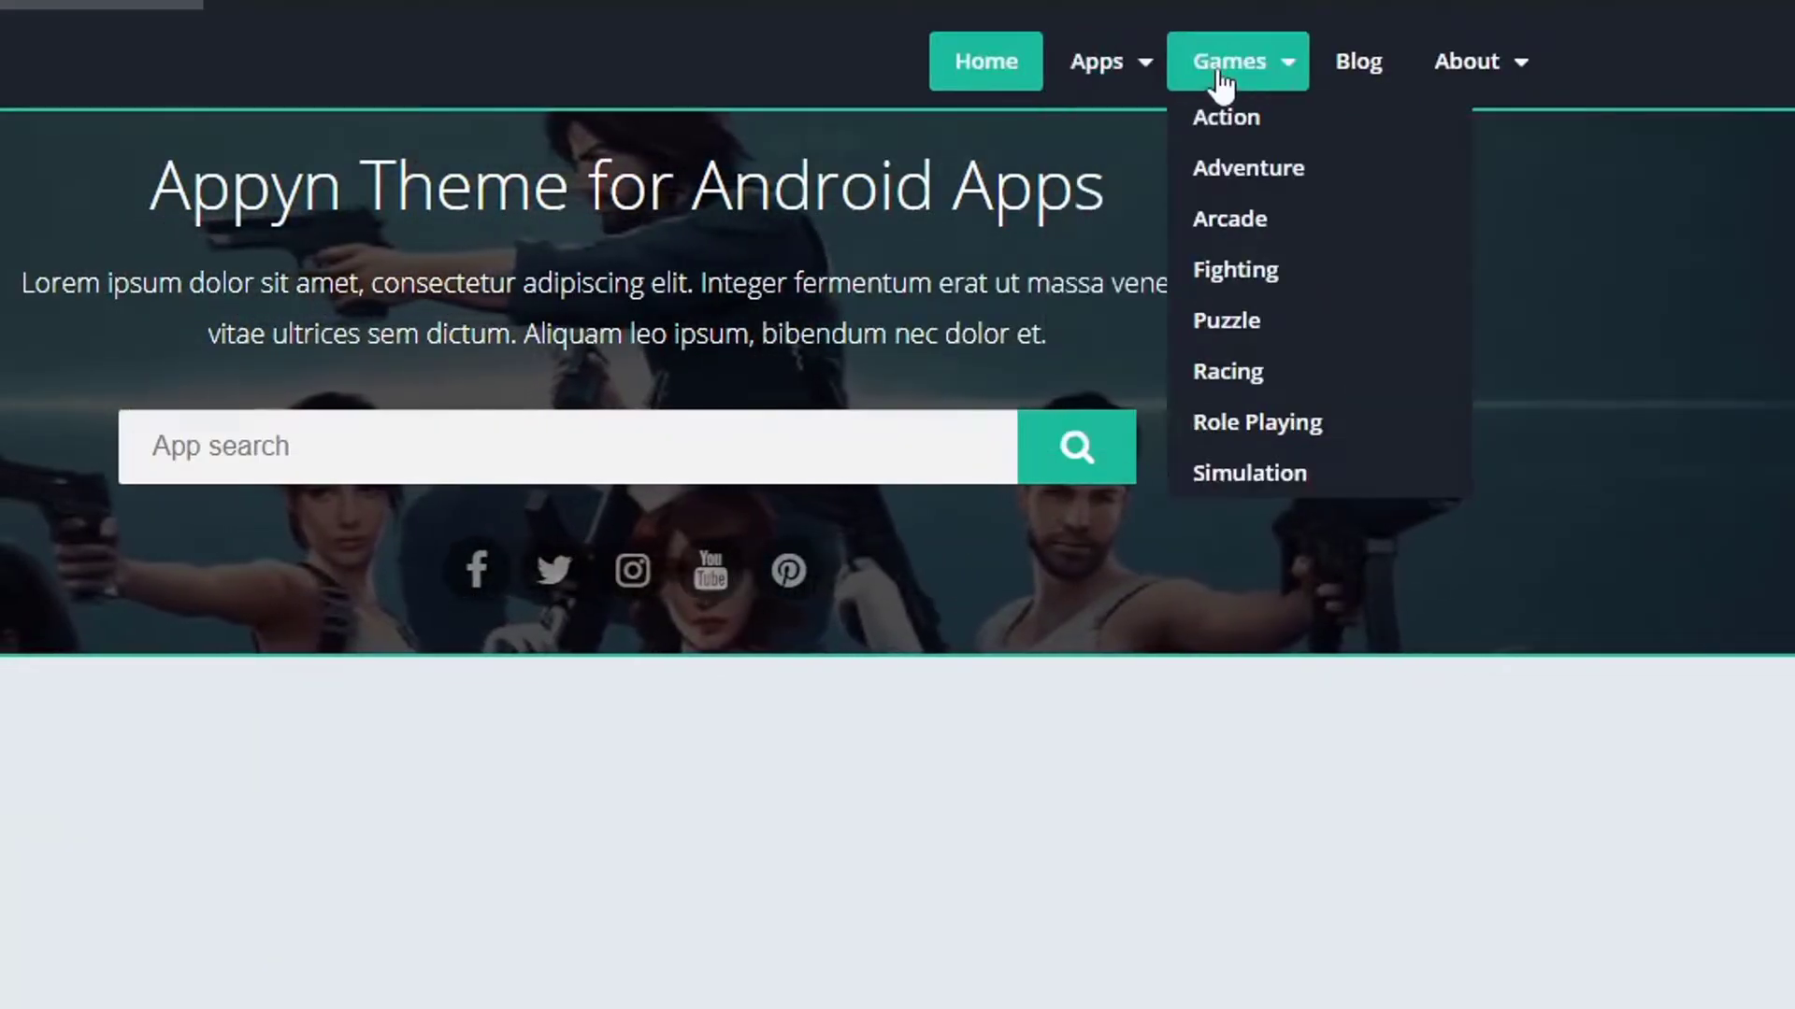
pyautogui.moveTo(1468, 75)
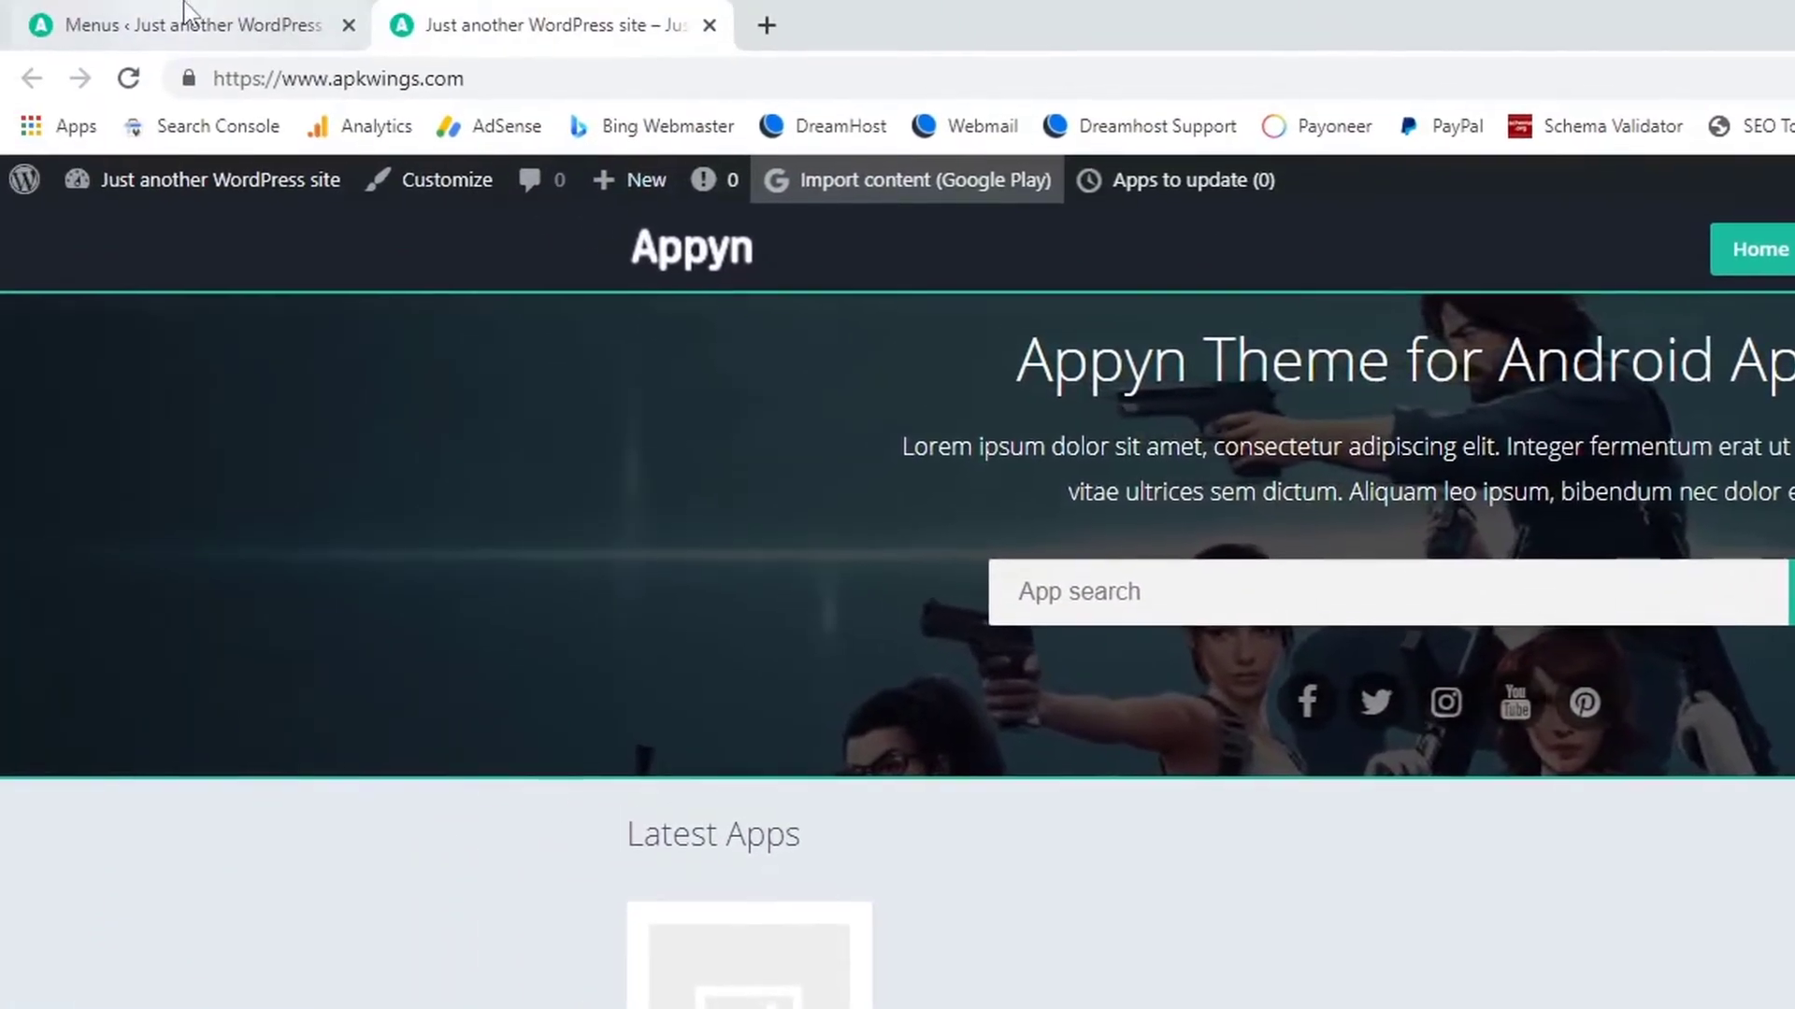
pyautogui.click(186, 11)
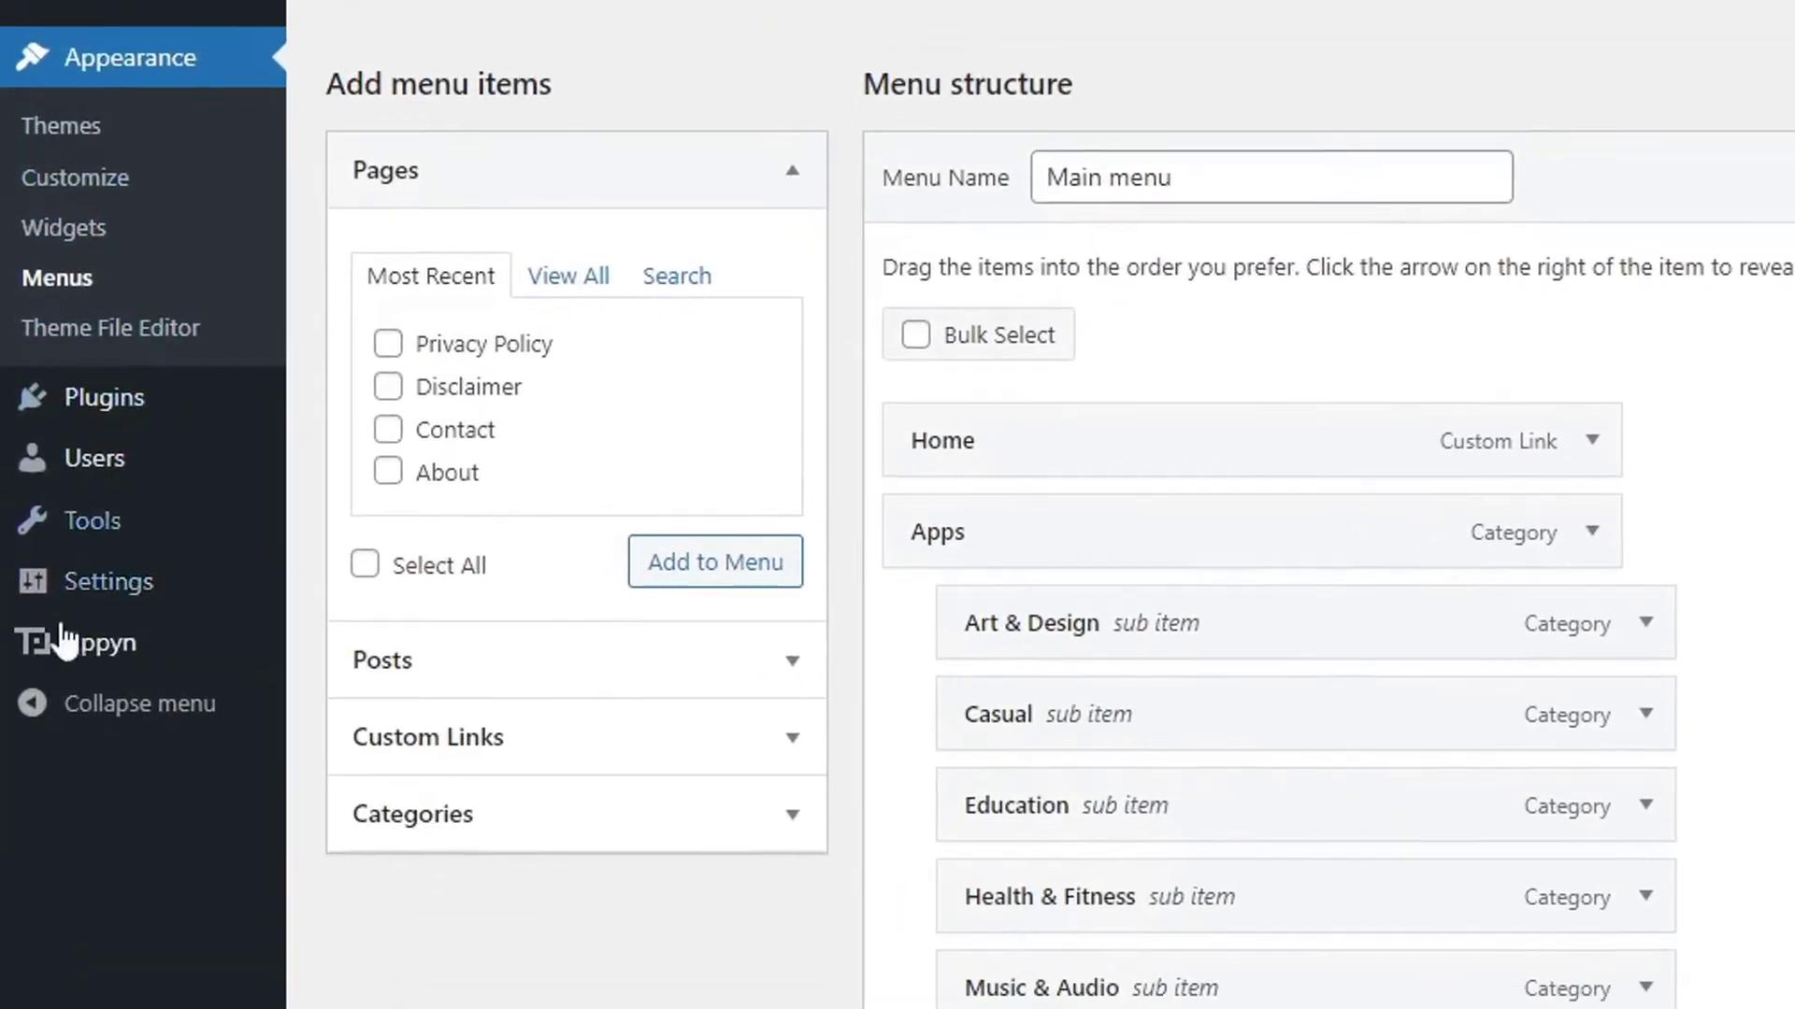
# Open the Appyn theme's Panel at its General Options.
pyautogui.moveTo(60, 634)
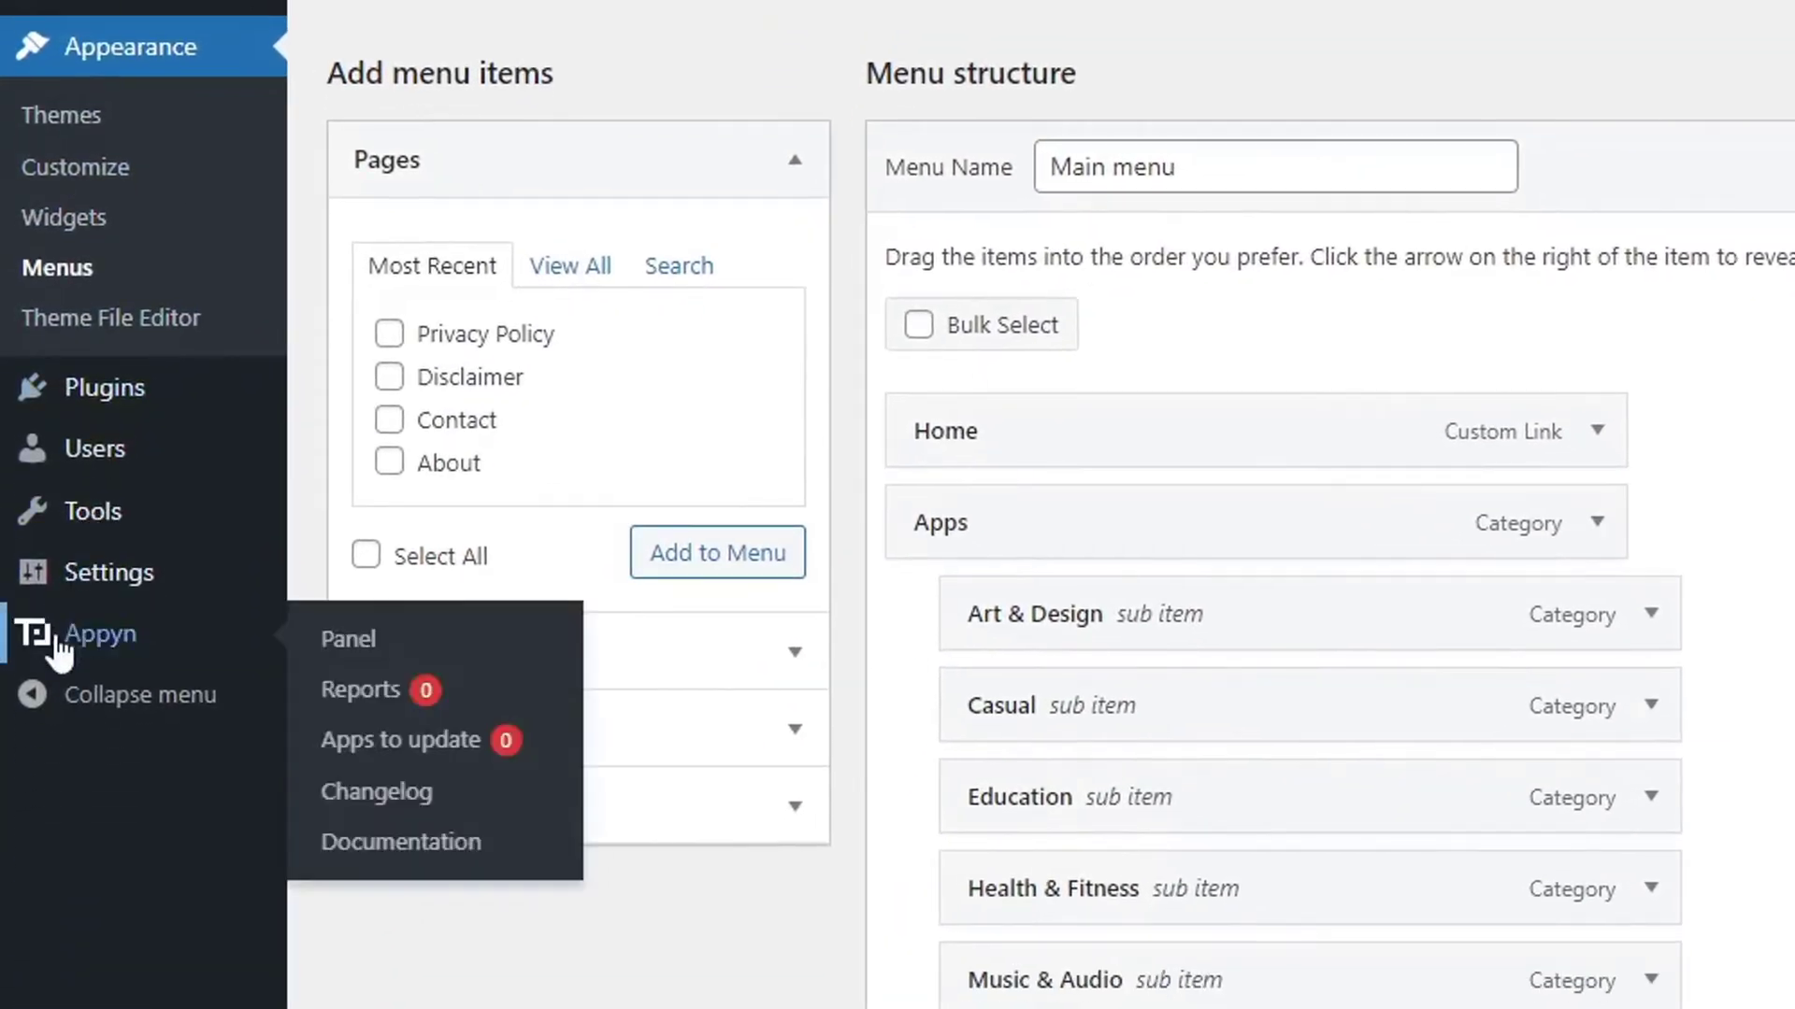
pyautogui.click(375, 641)
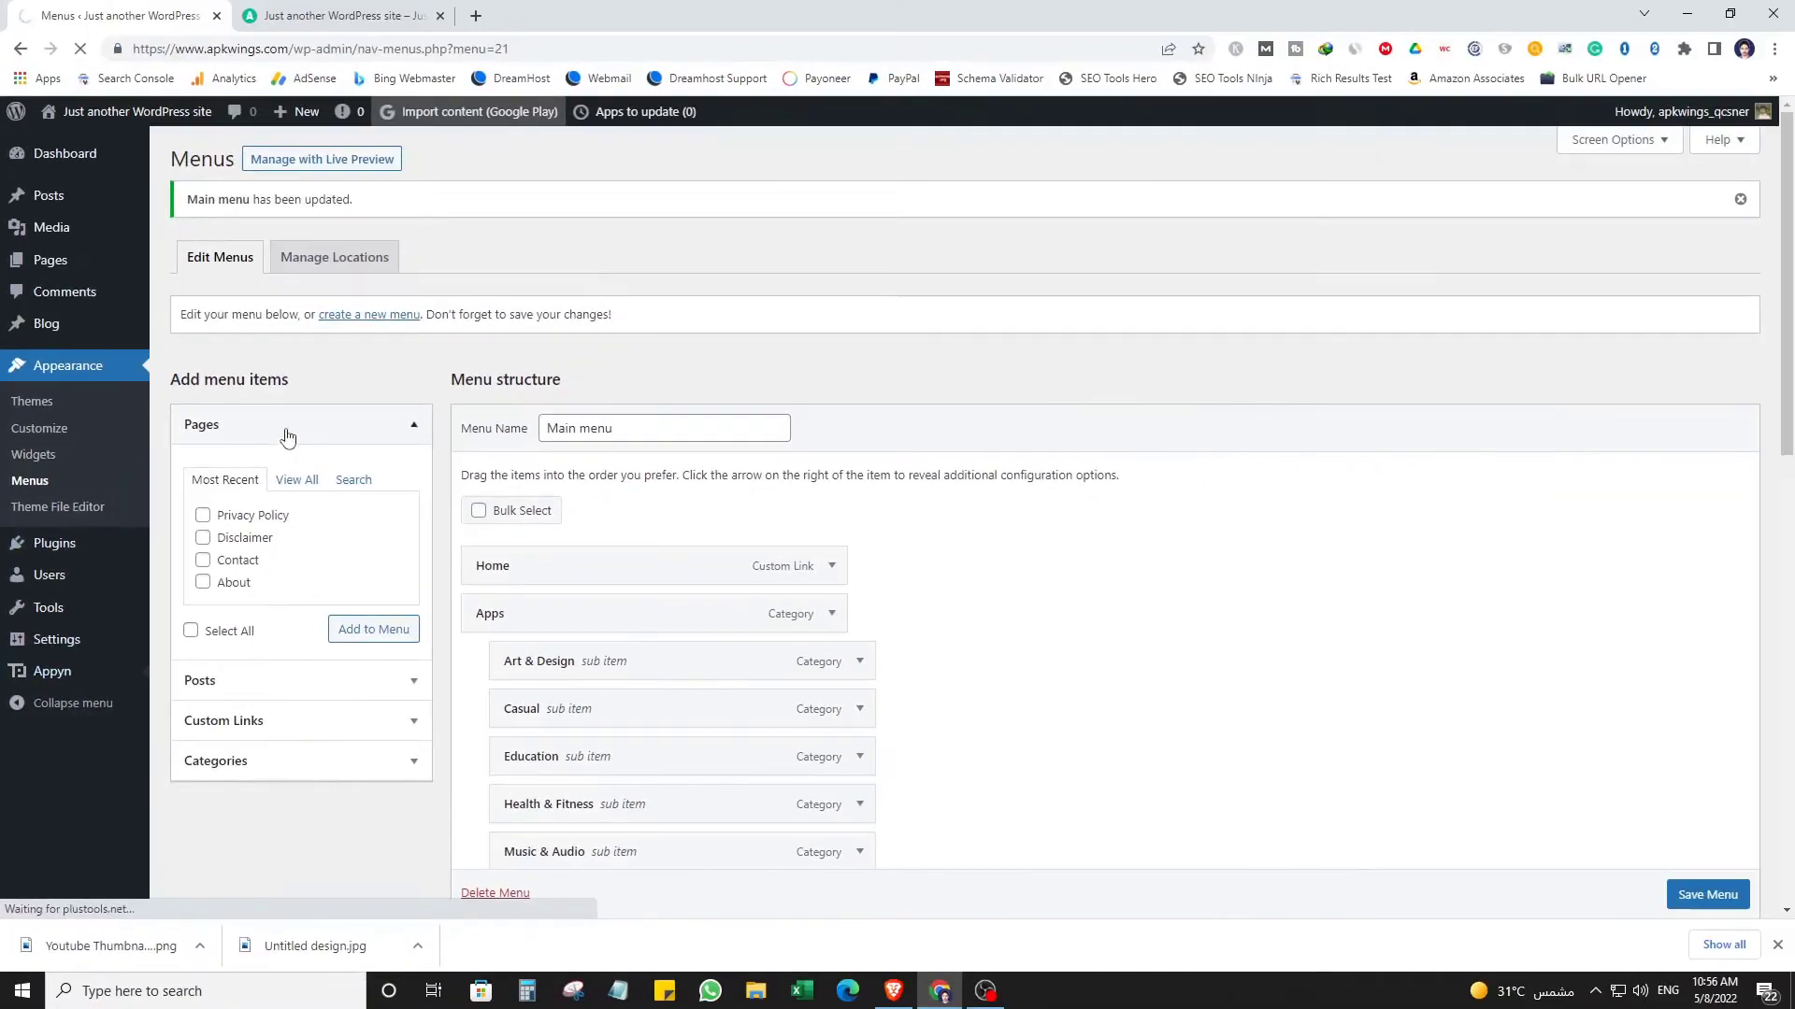
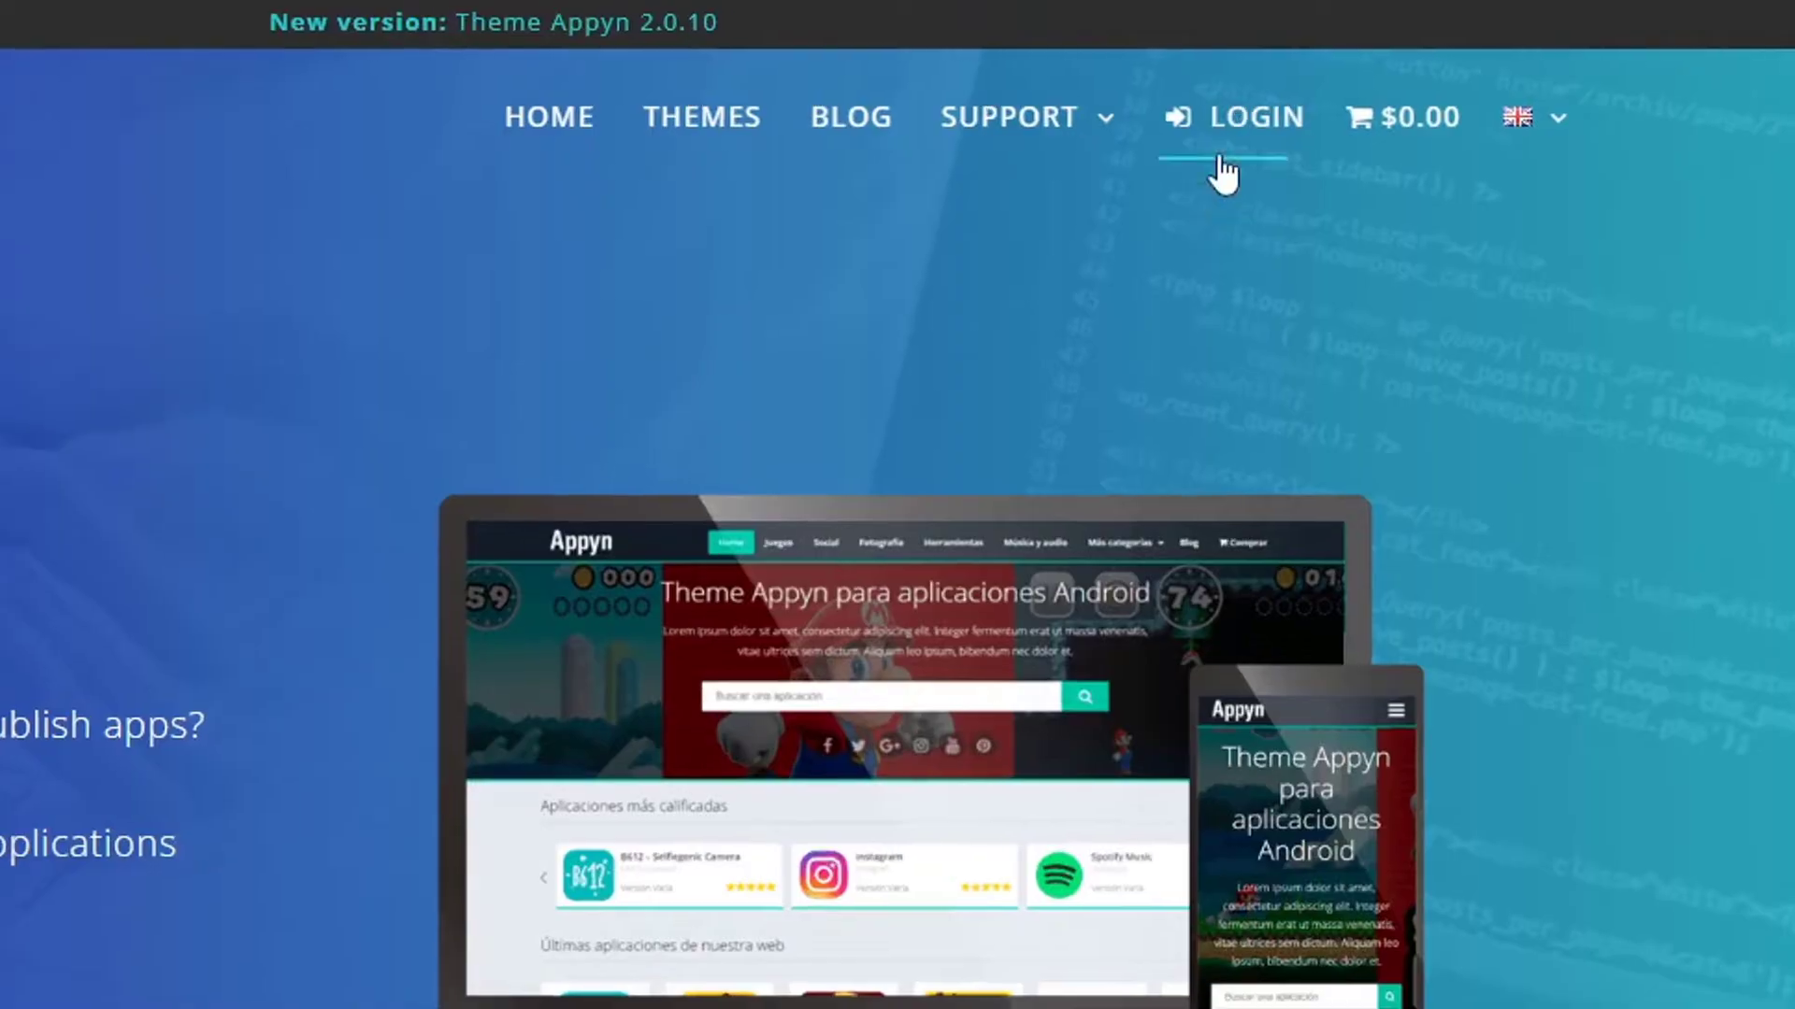
# Sign in to the ThemesPixel account and let the browser remember the password.
pyautogui.click(1221, 133)
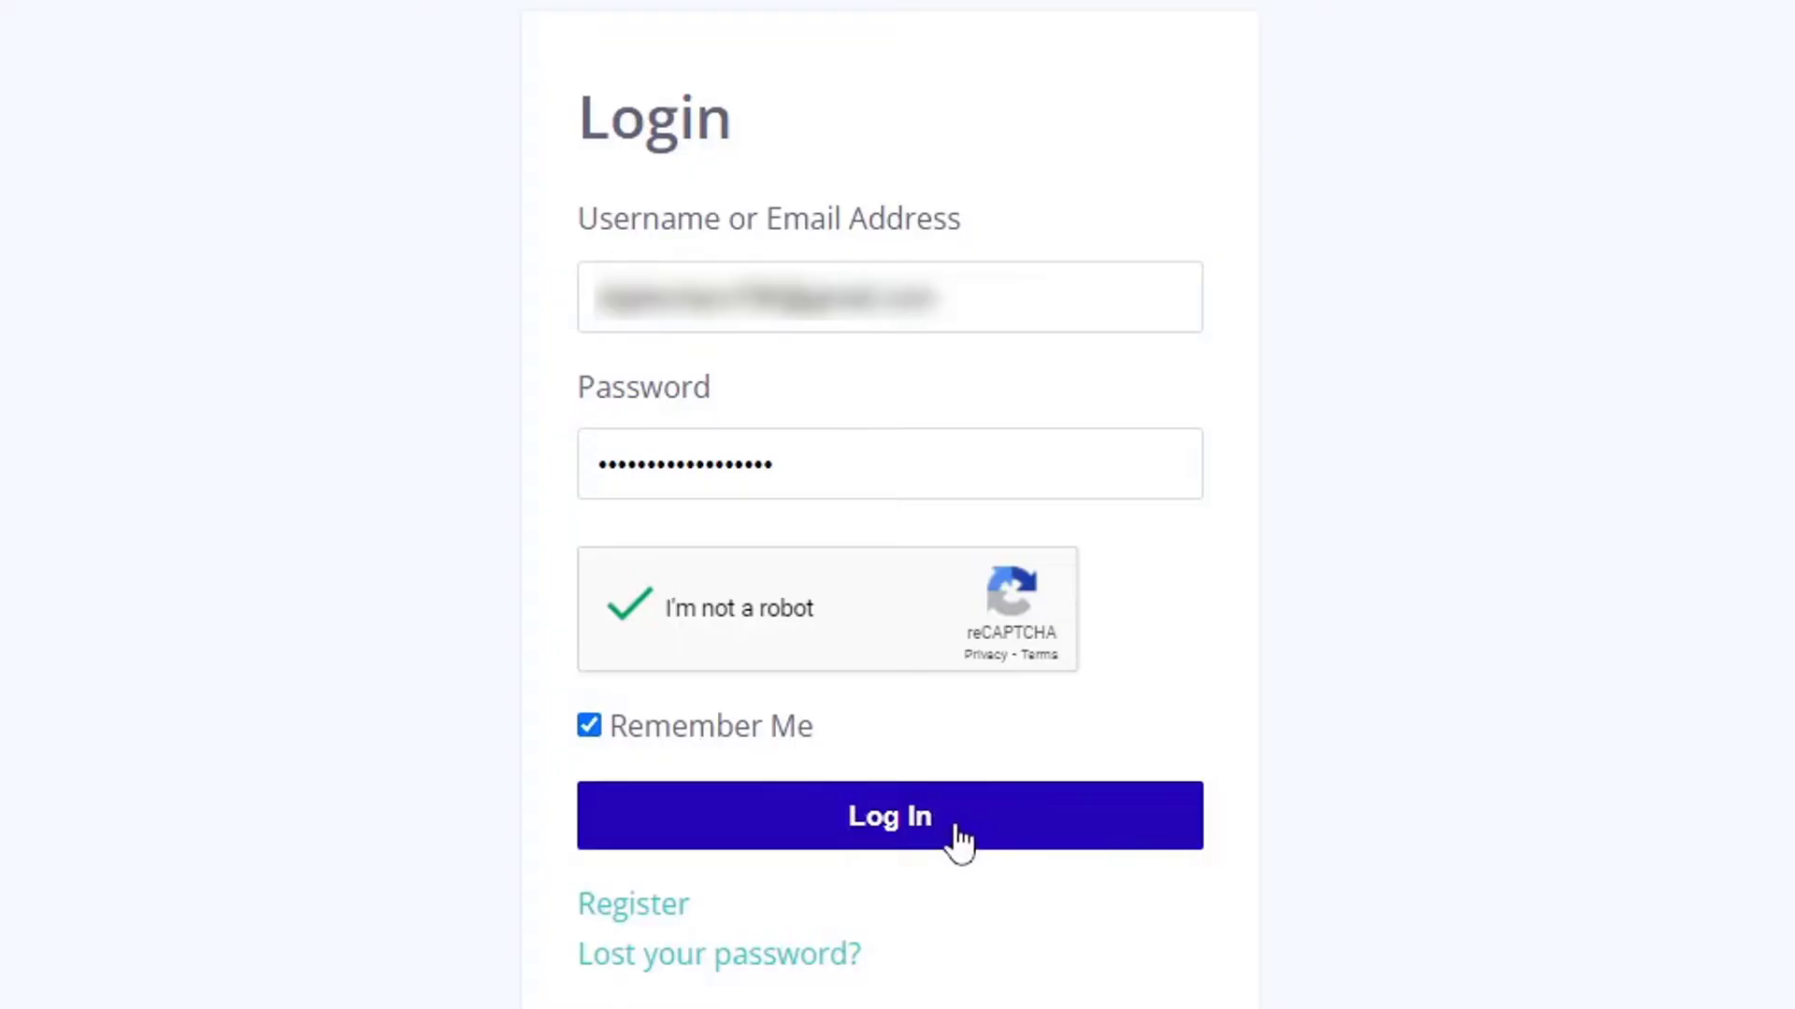
pyautogui.click(952, 840)
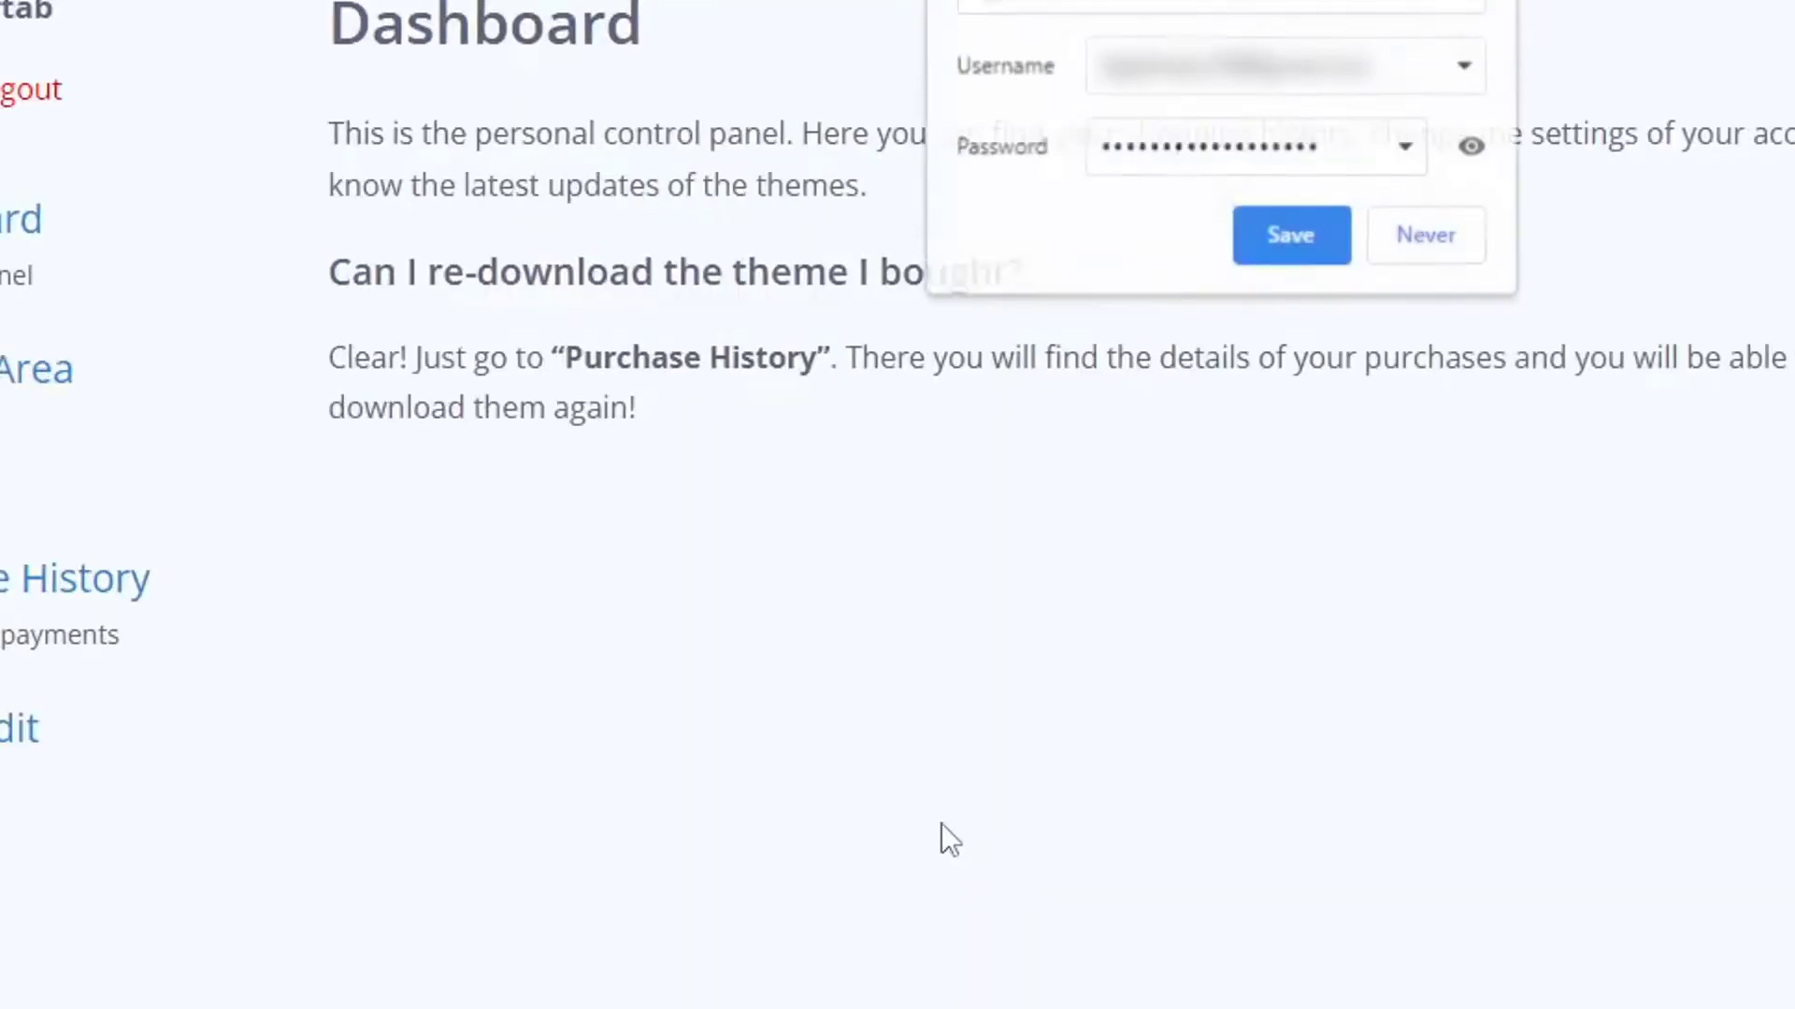
pyautogui.click(1293, 248)
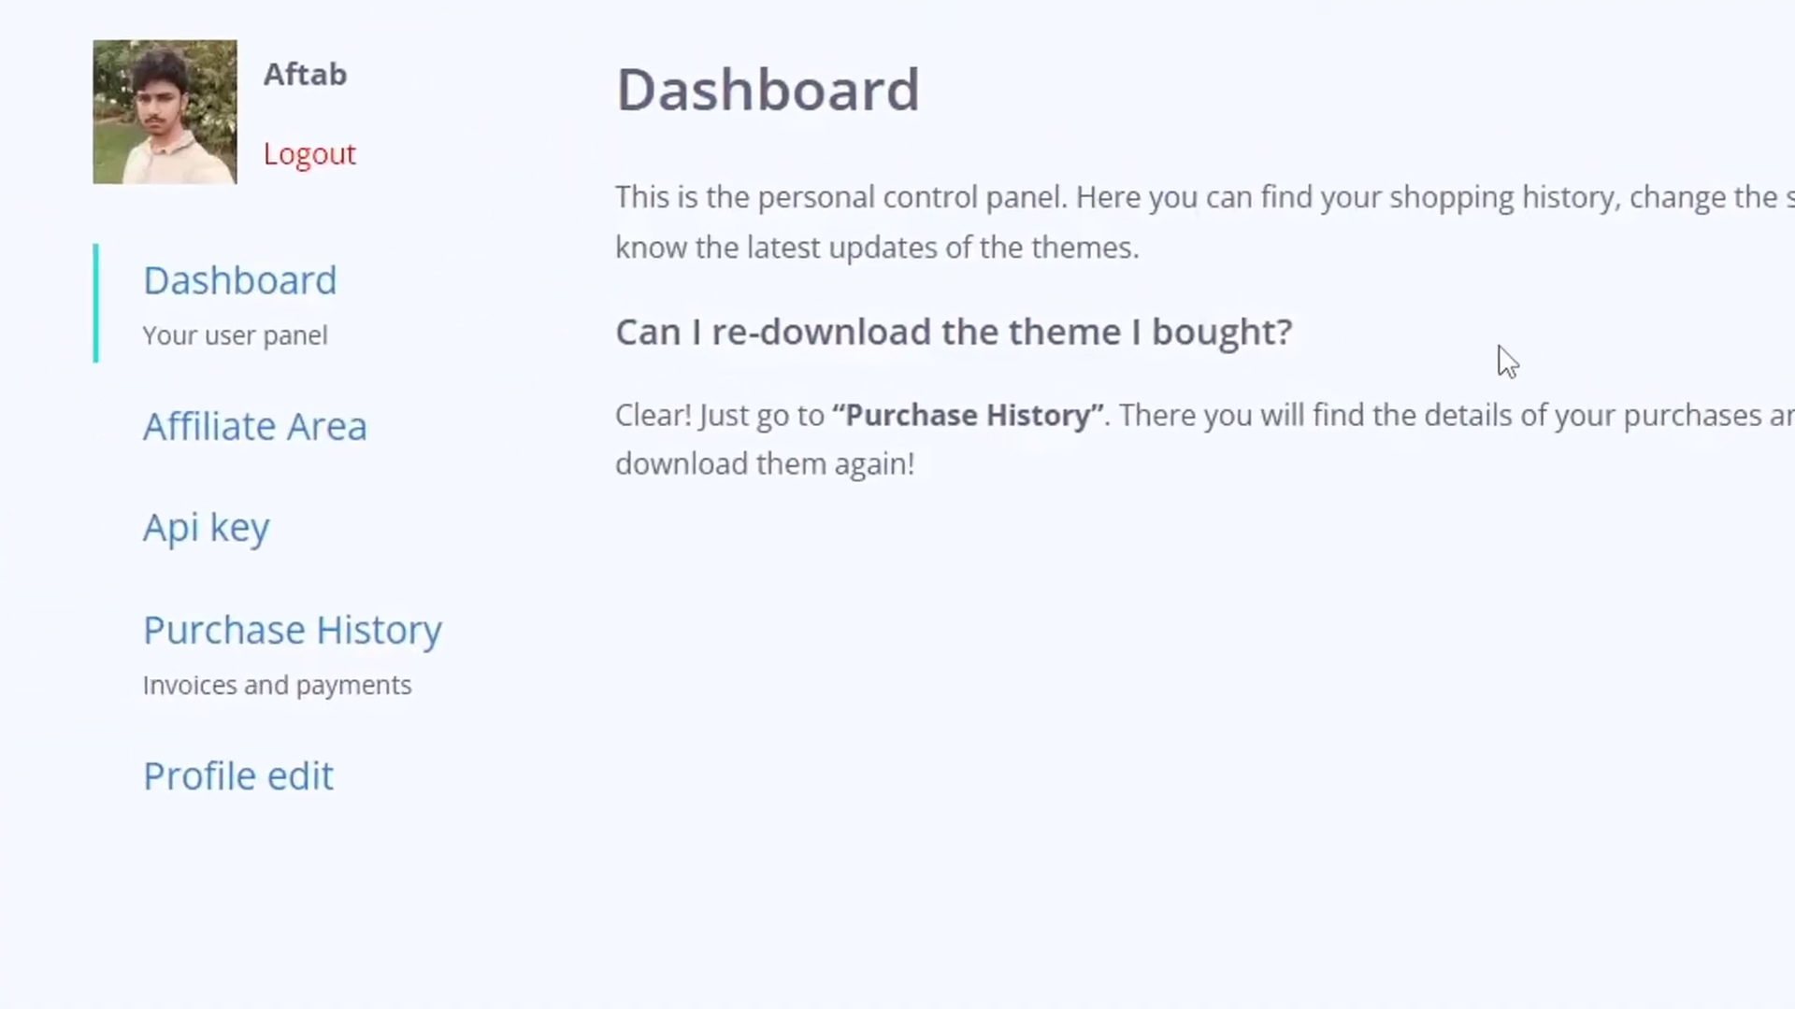
pyautogui.click(275, 549)
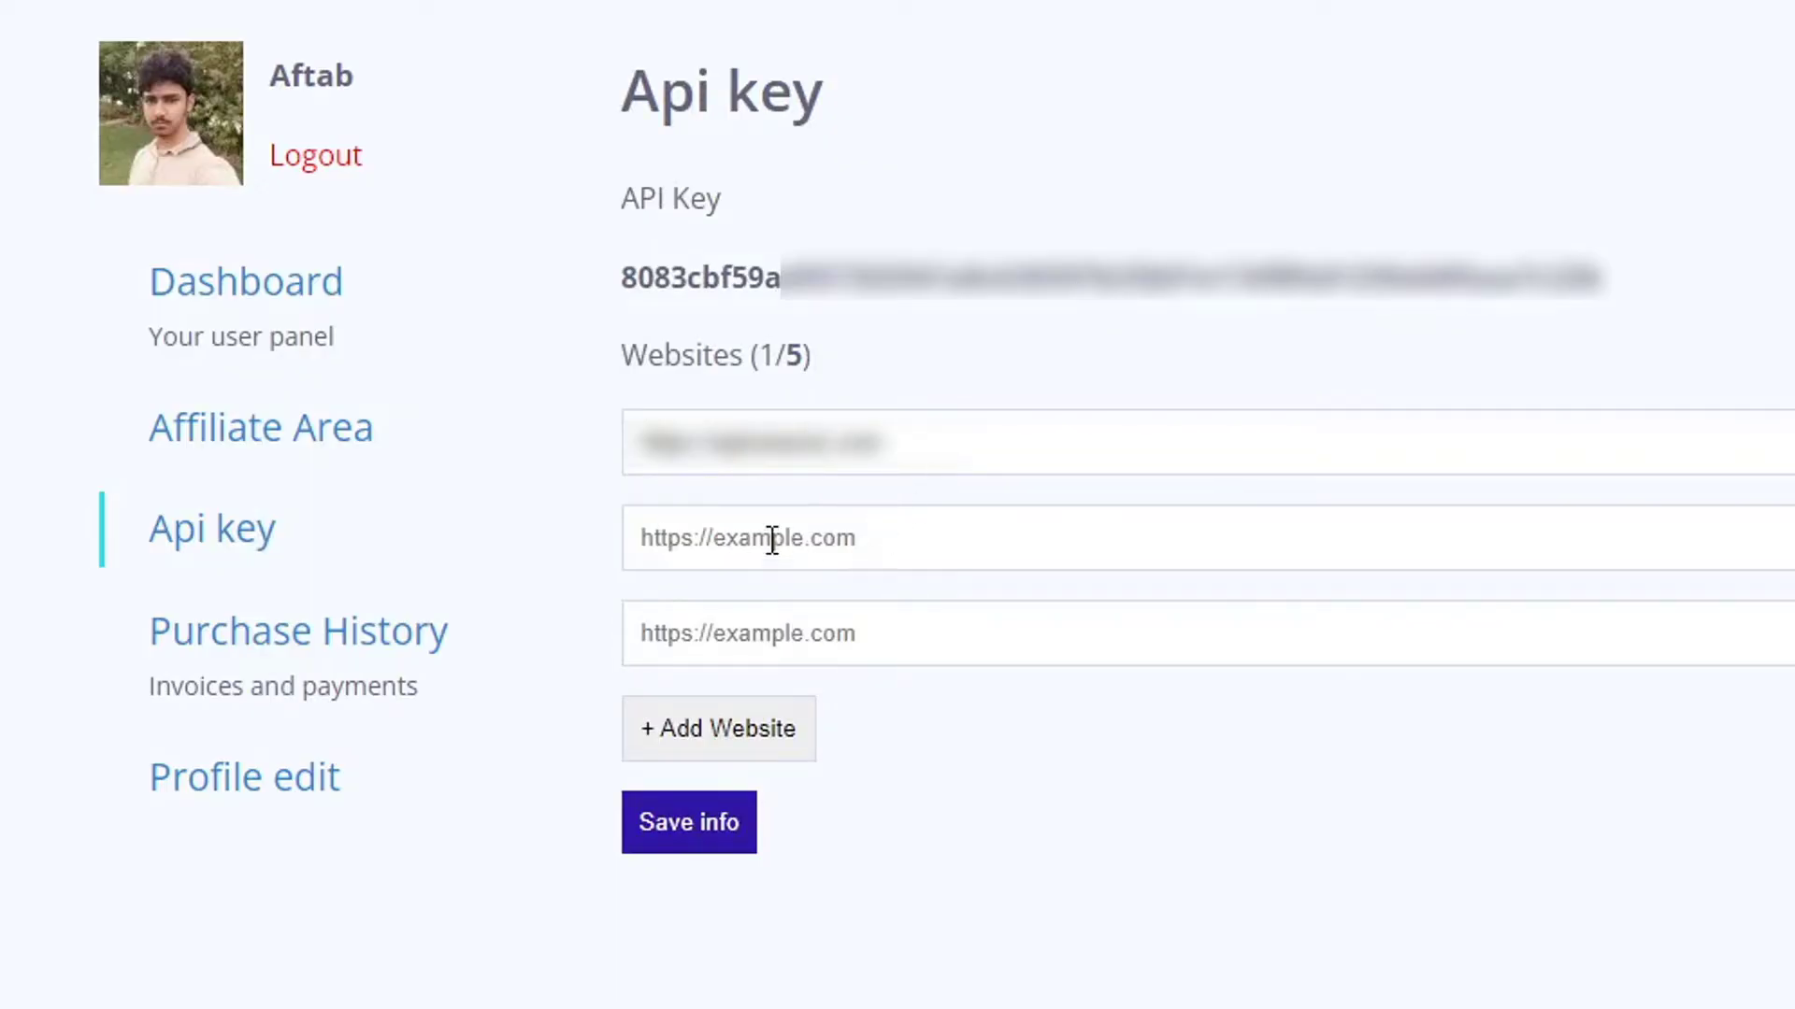
pyautogui.write('https://www.apkwings.com/')
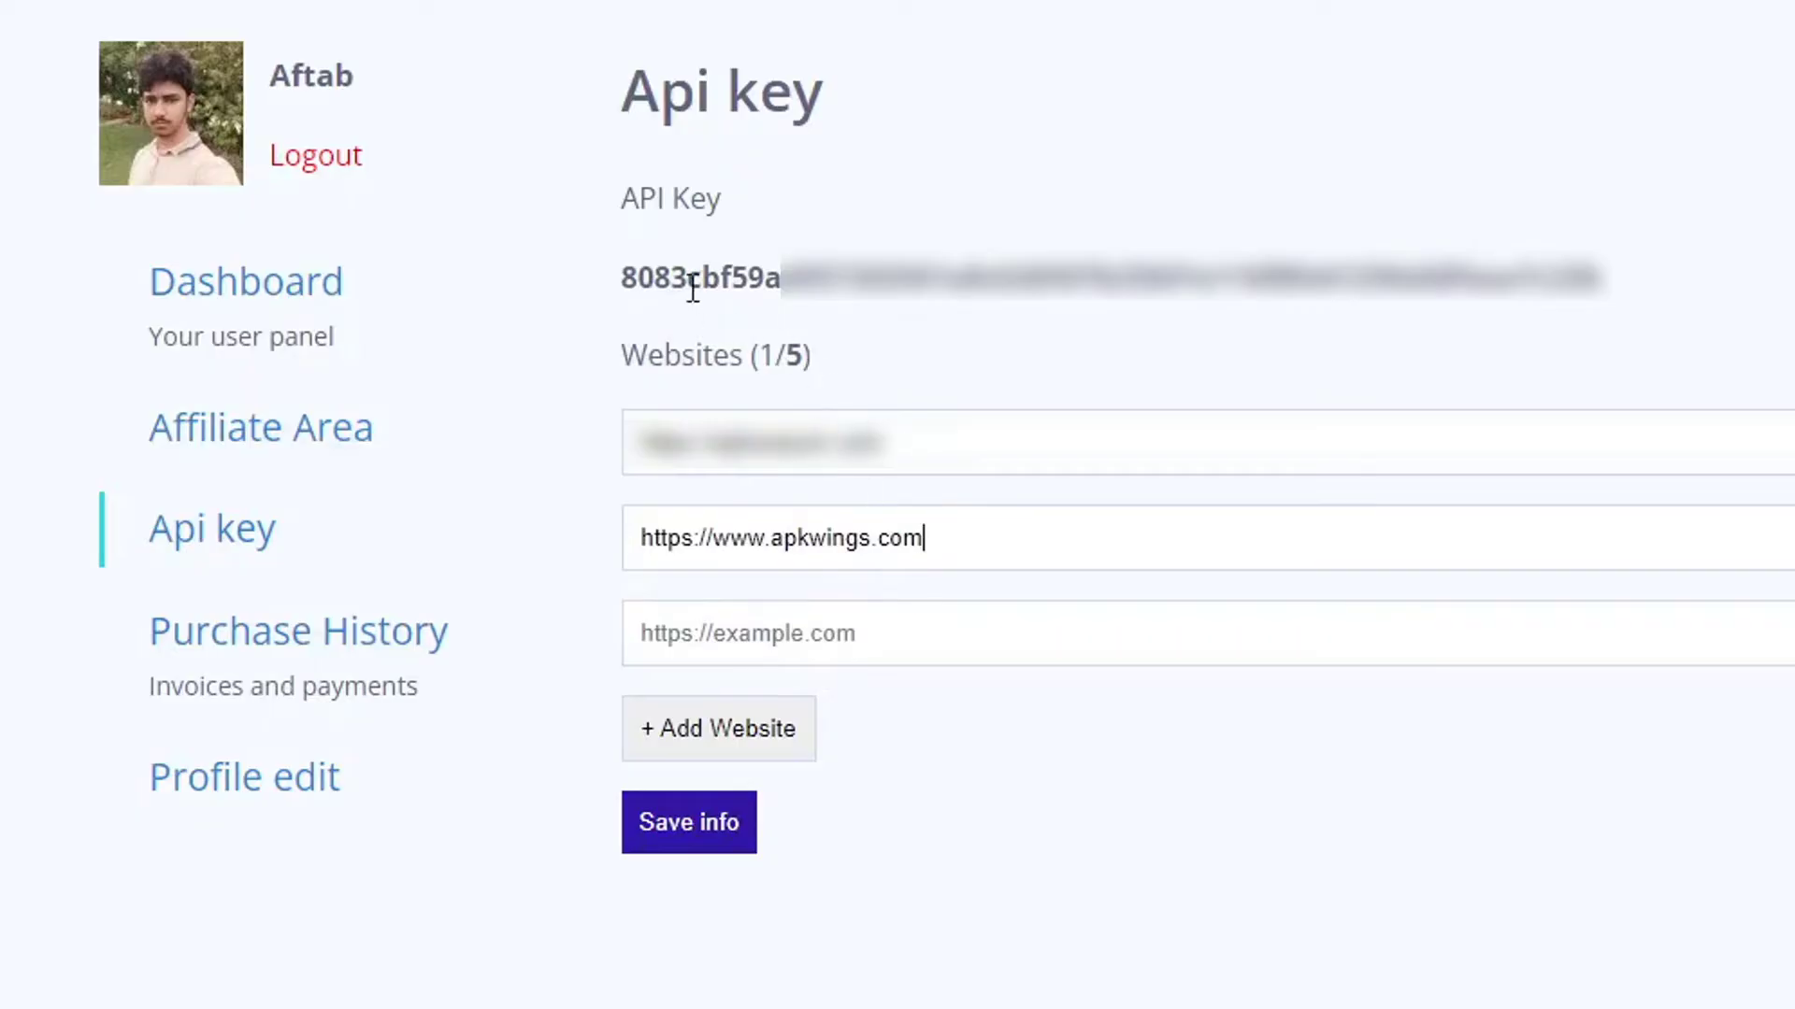
pyautogui.moveTo(633, 281); pyautogui.dragTo(1645, 234)
pyautogui.click(1696, 222)
pyautogui.doubleClick(1584, 277)
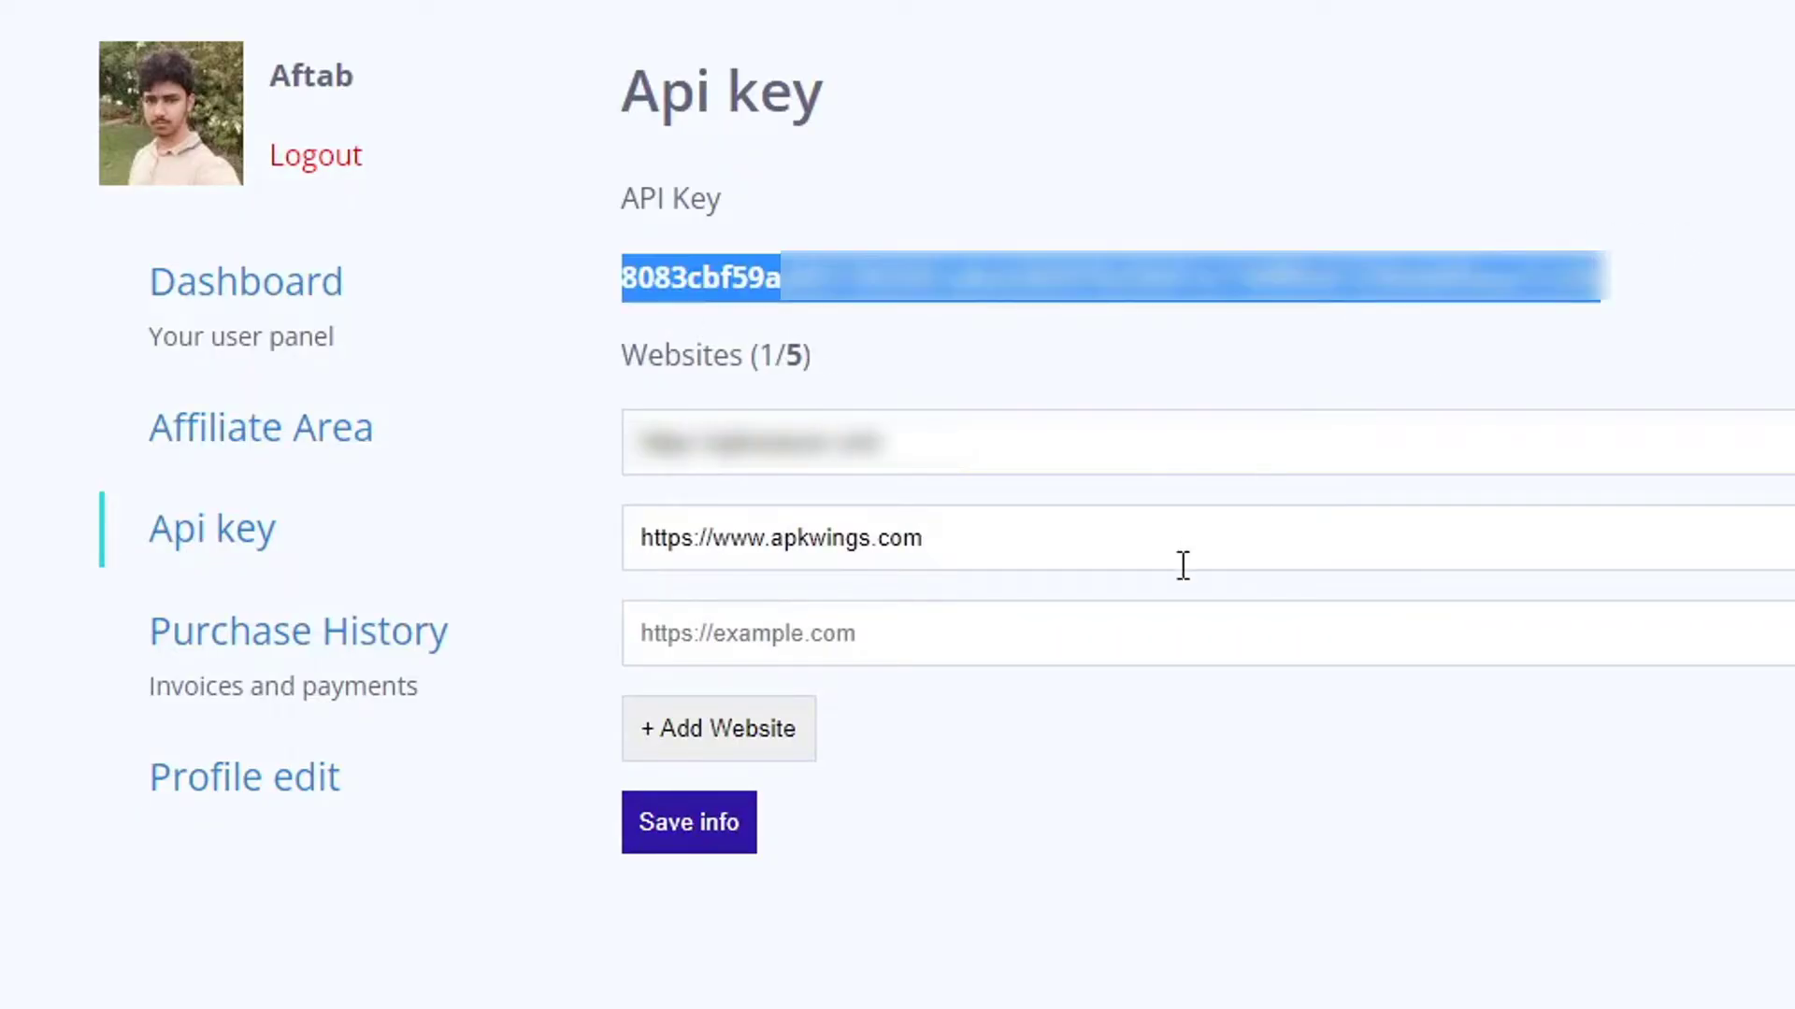
pyautogui.click(649, 839)
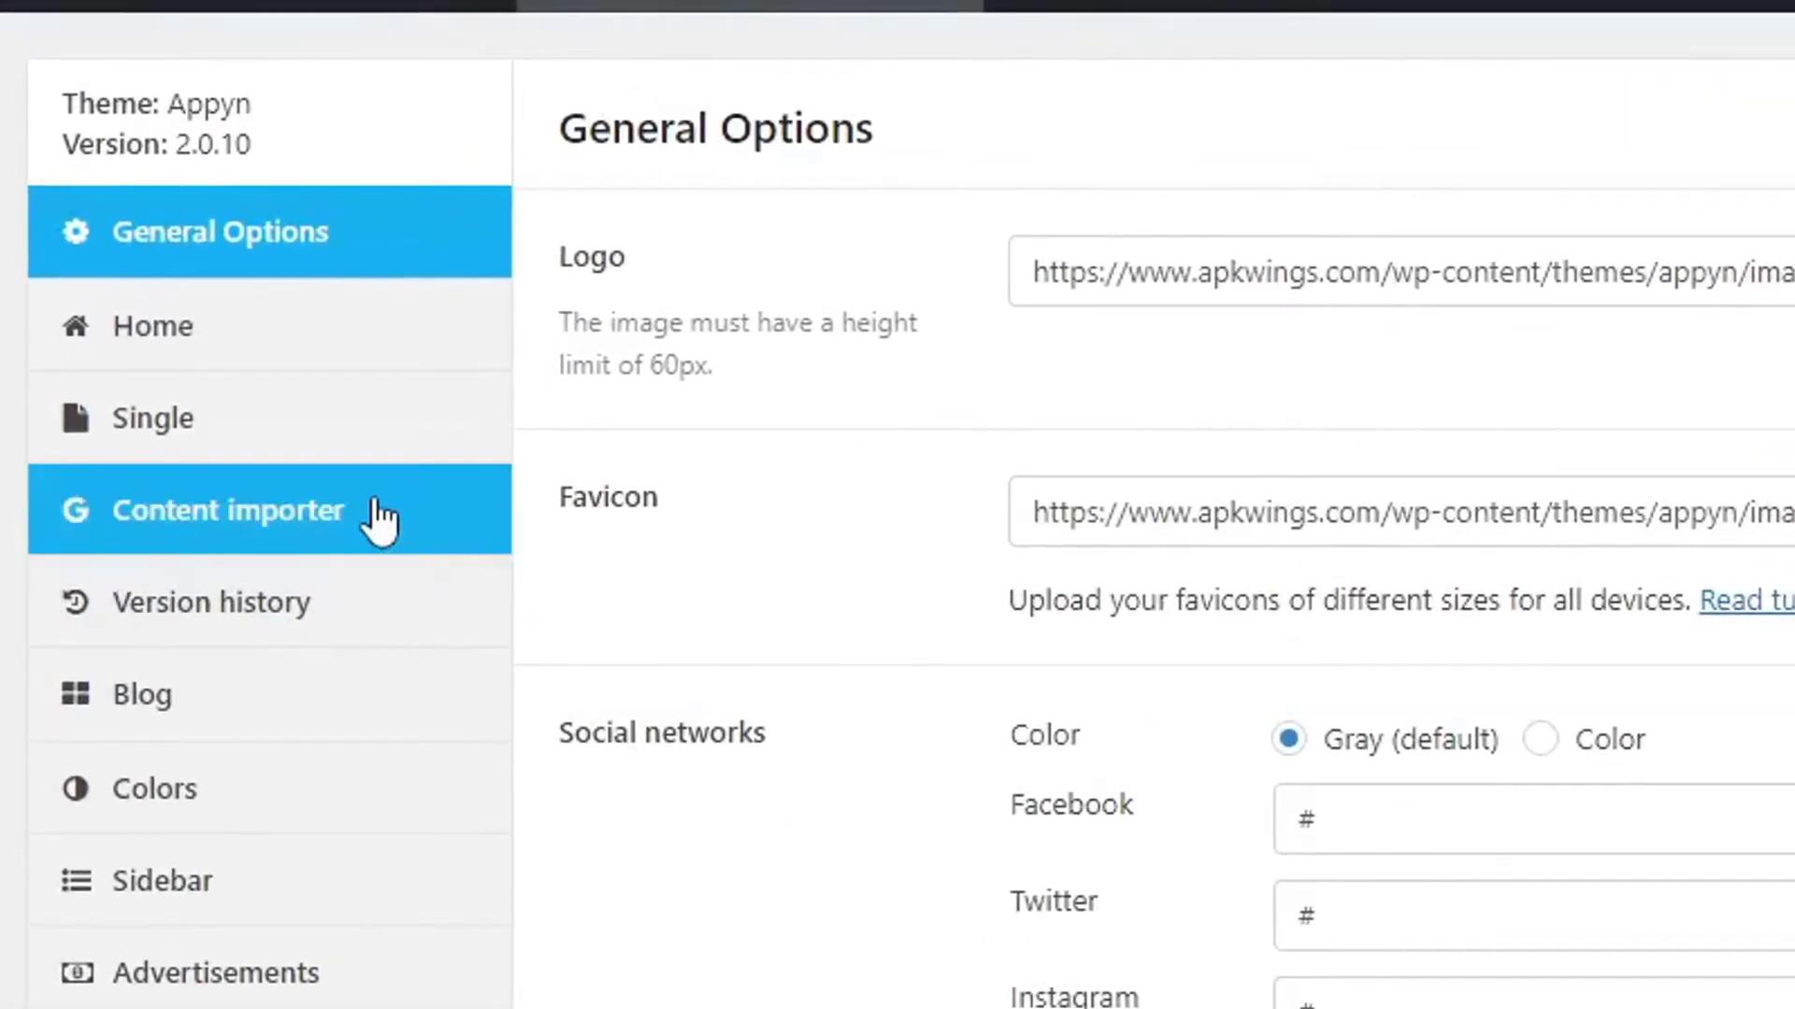
# Paste the copied key into Content importer's API Key field, save, and return to General Options.
pyautogui.click(379, 518)
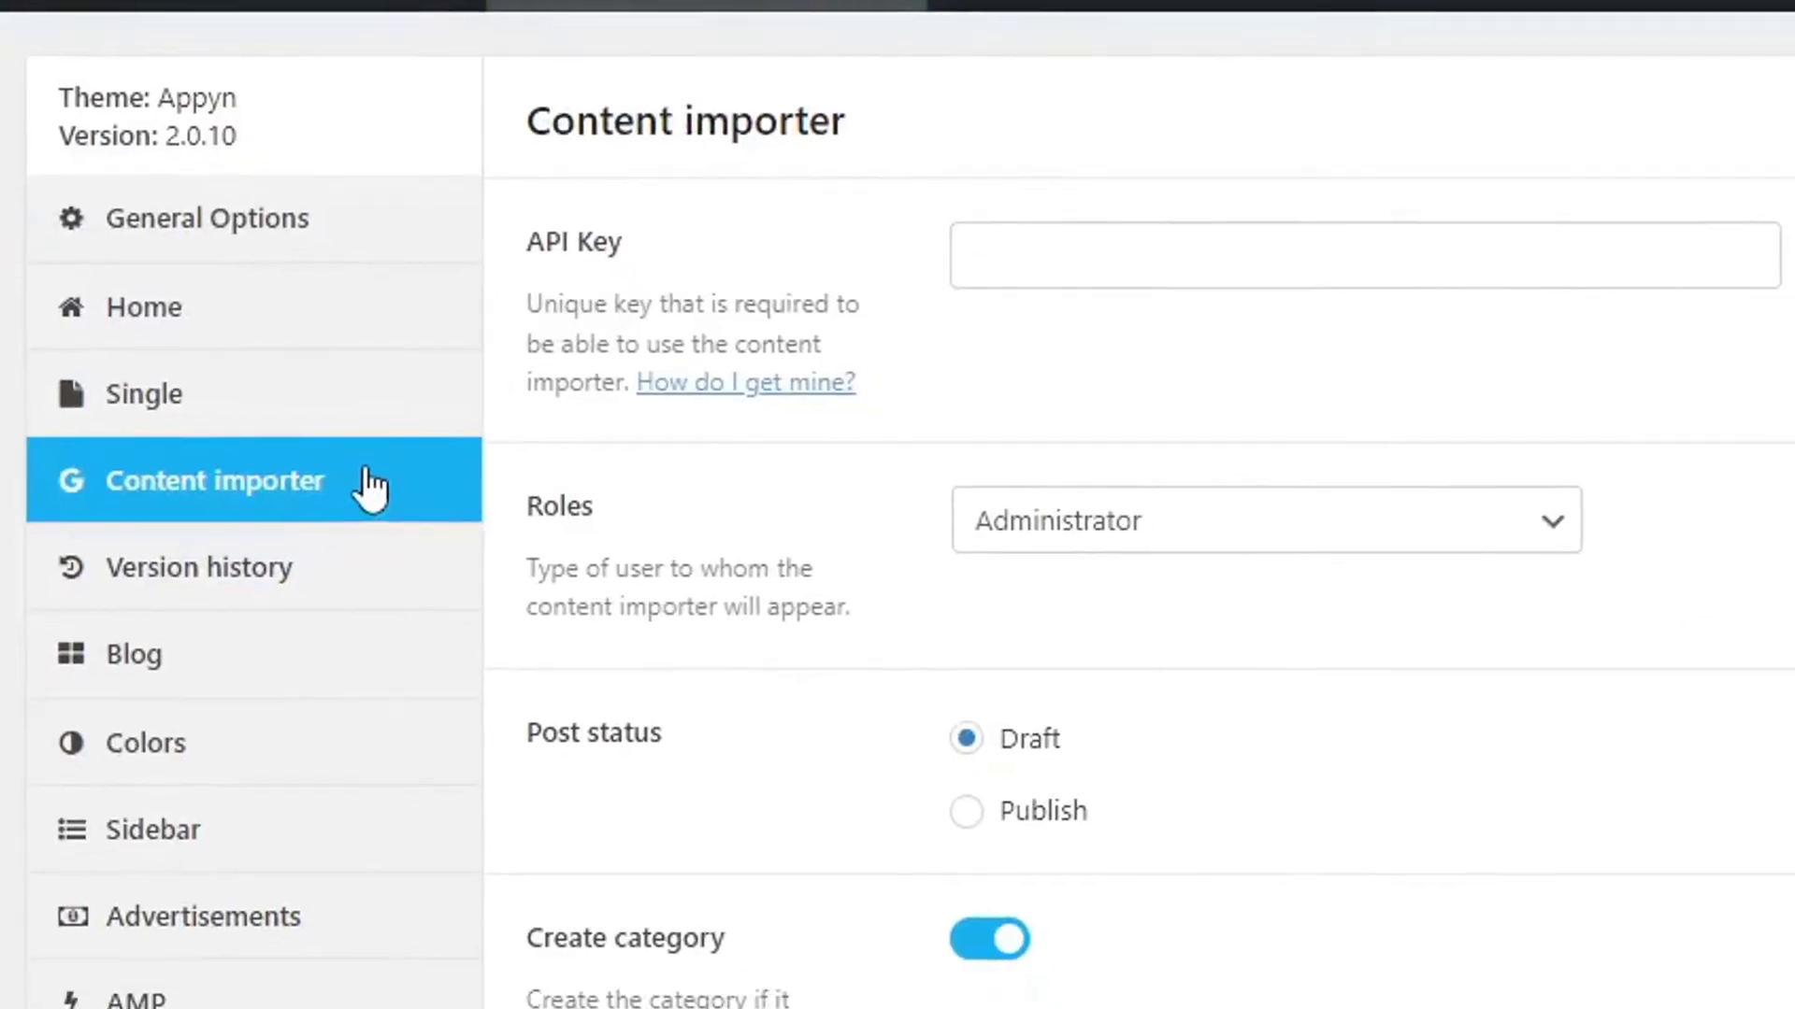
pyautogui.click(1053, 245)
pyautogui.hotkey('ctrl', 'v')
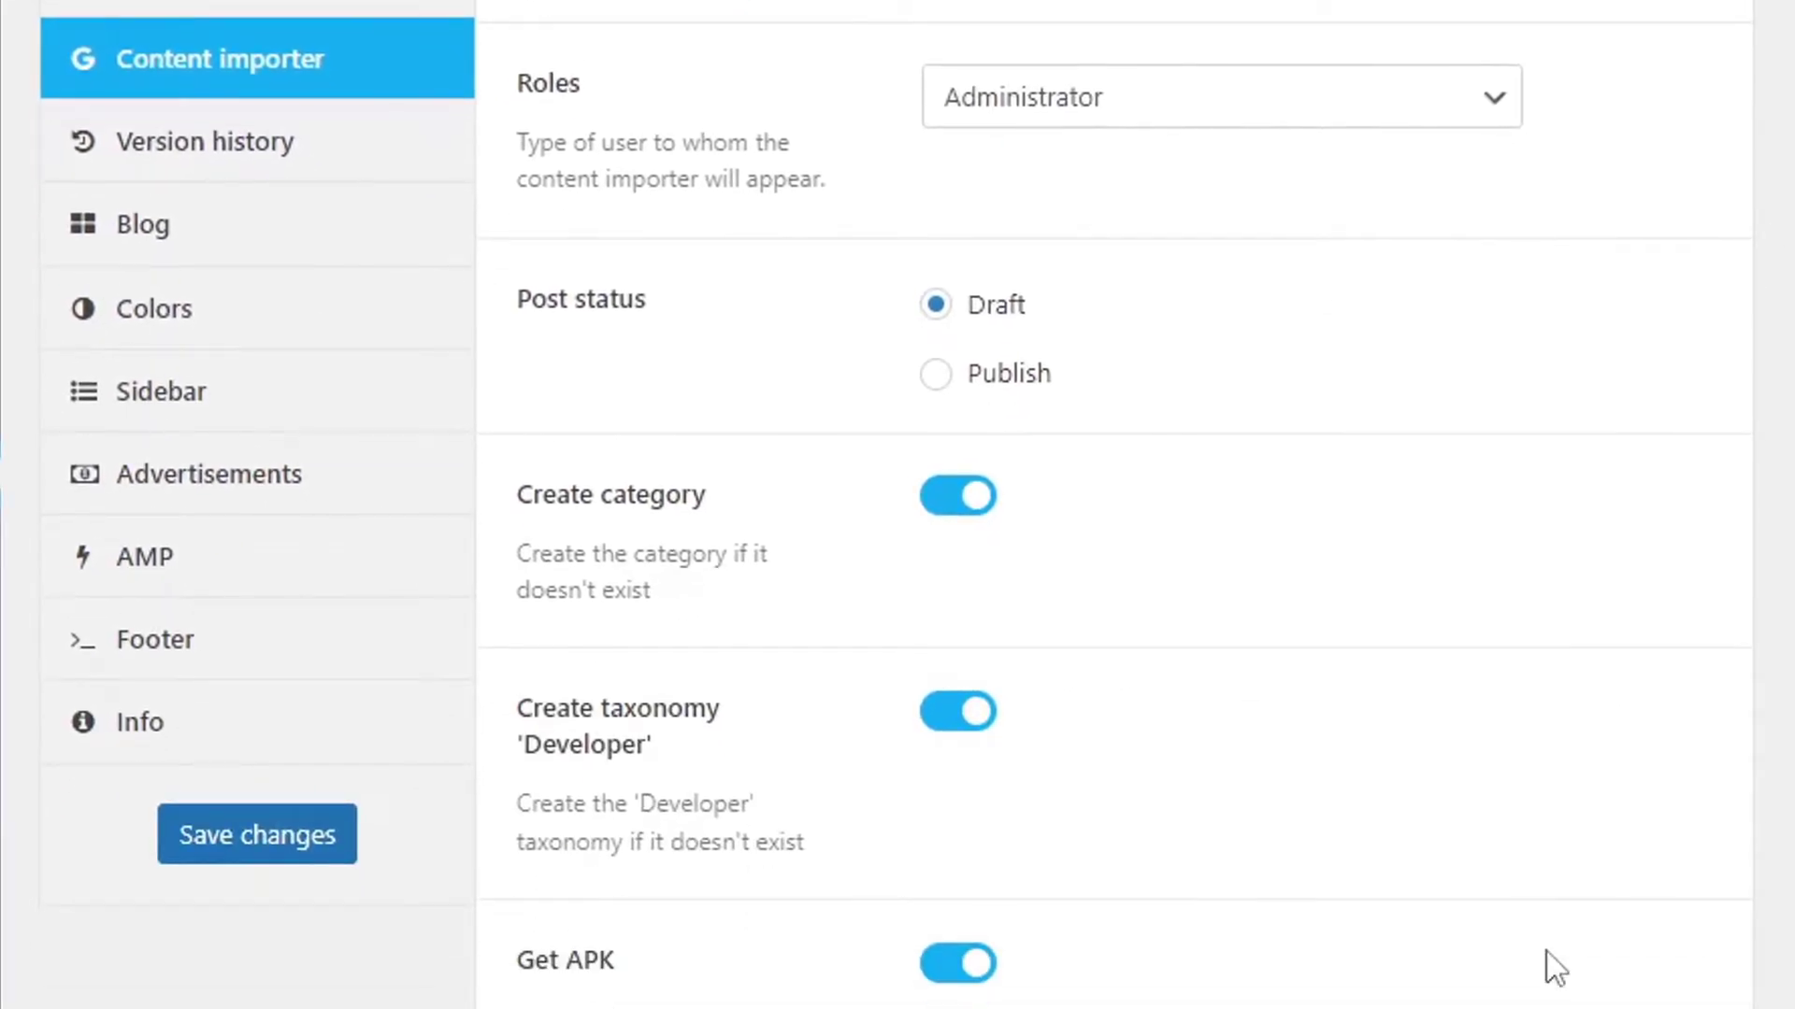
pyautogui.click(272, 838)
pyautogui.scroll(4, 617, 468)
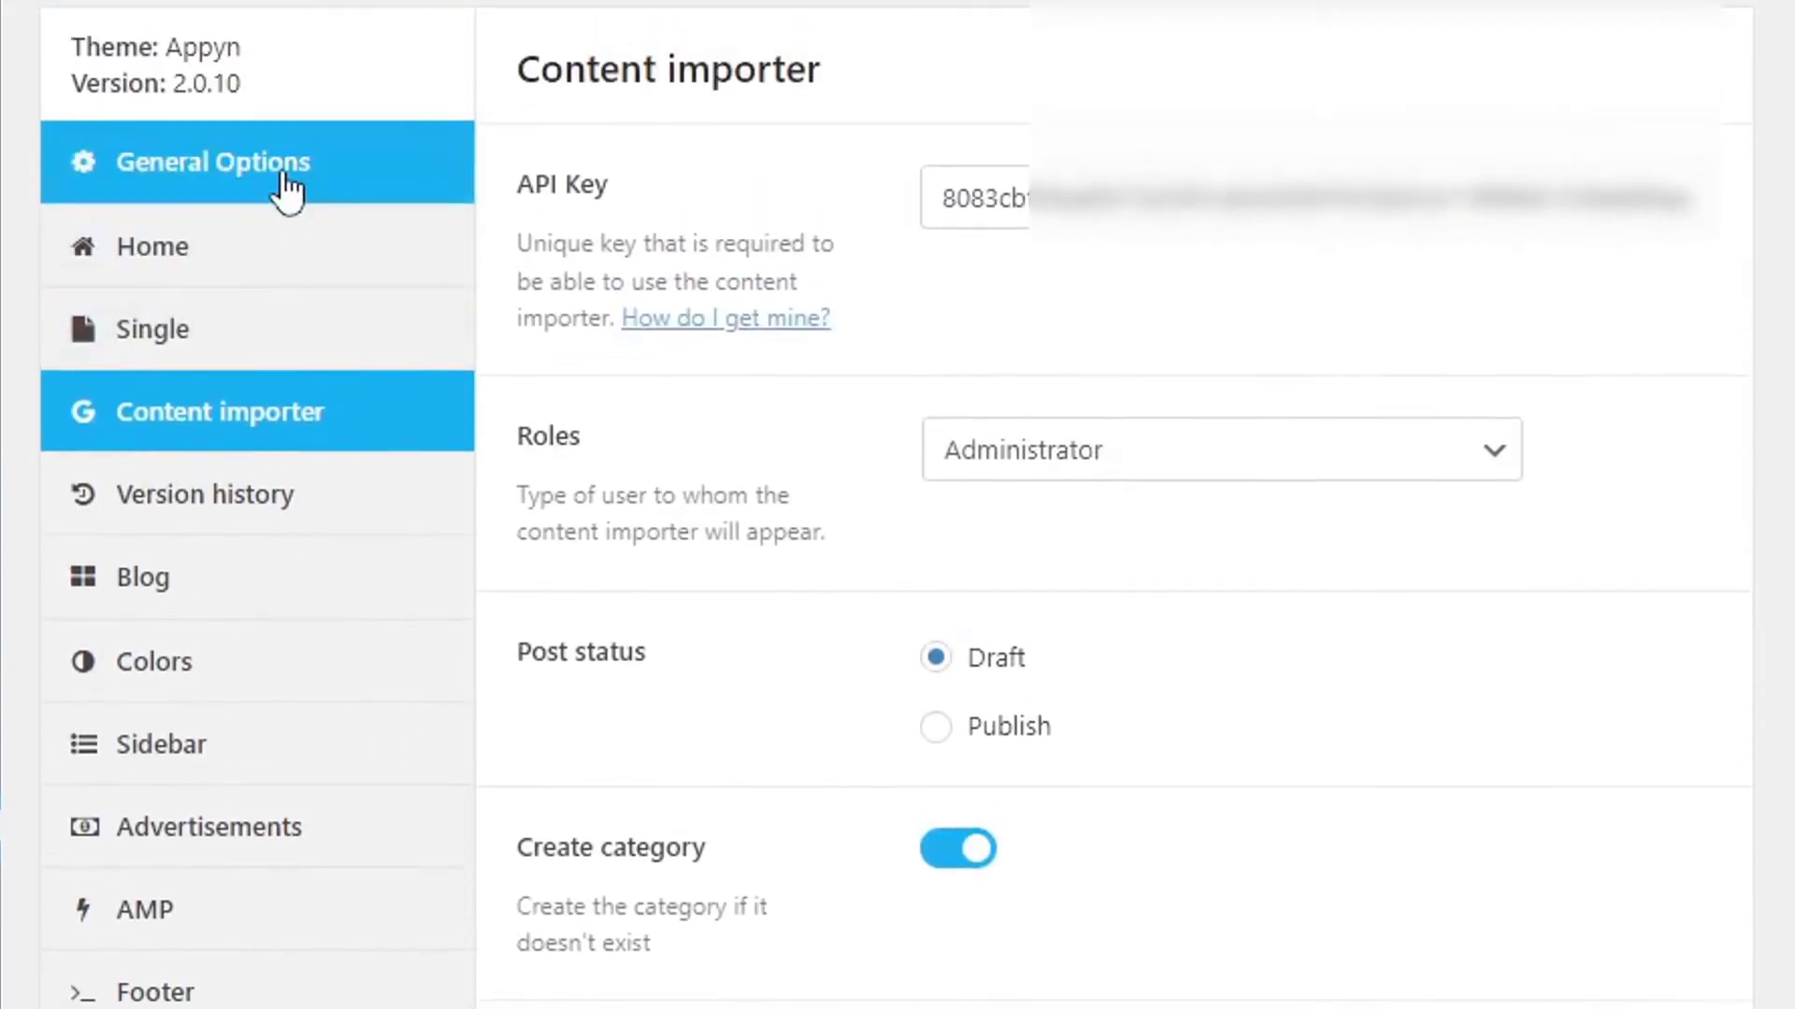
pyautogui.click(288, 187)
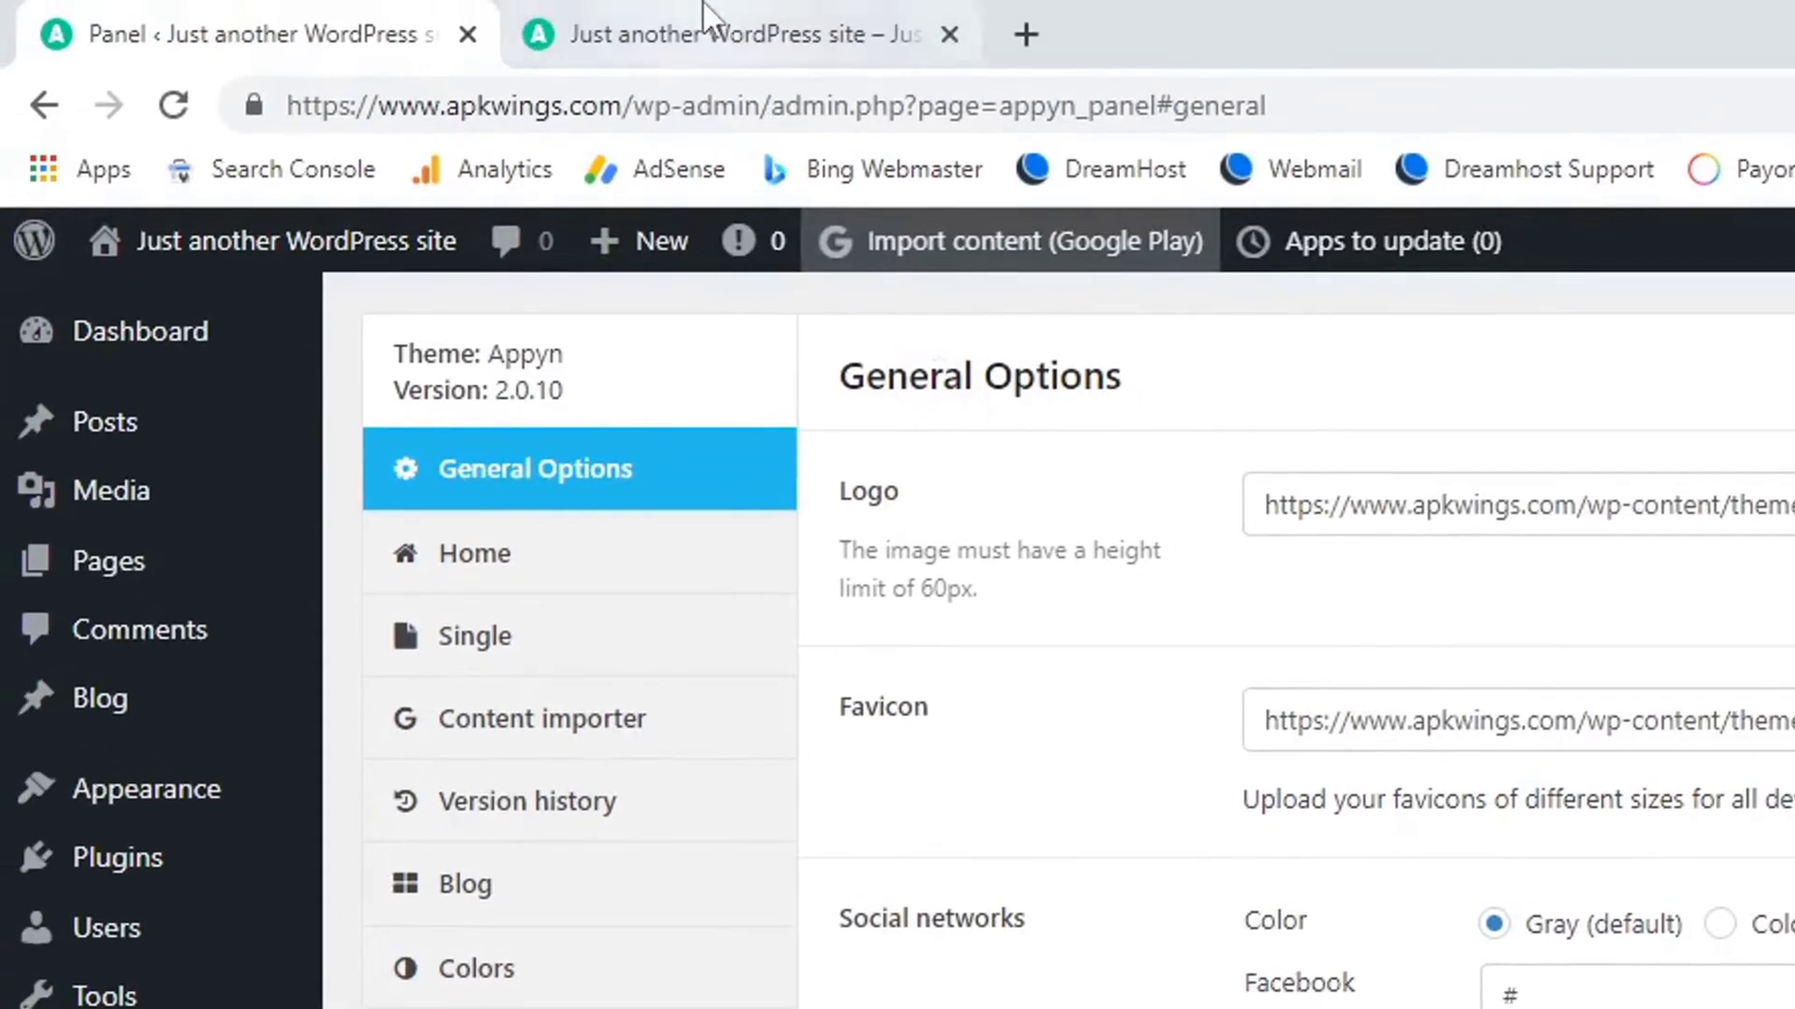
# From the live site tab, save the Appyn header logo image to the Desktop as logo.png.
pyautogui.click(701, 23)
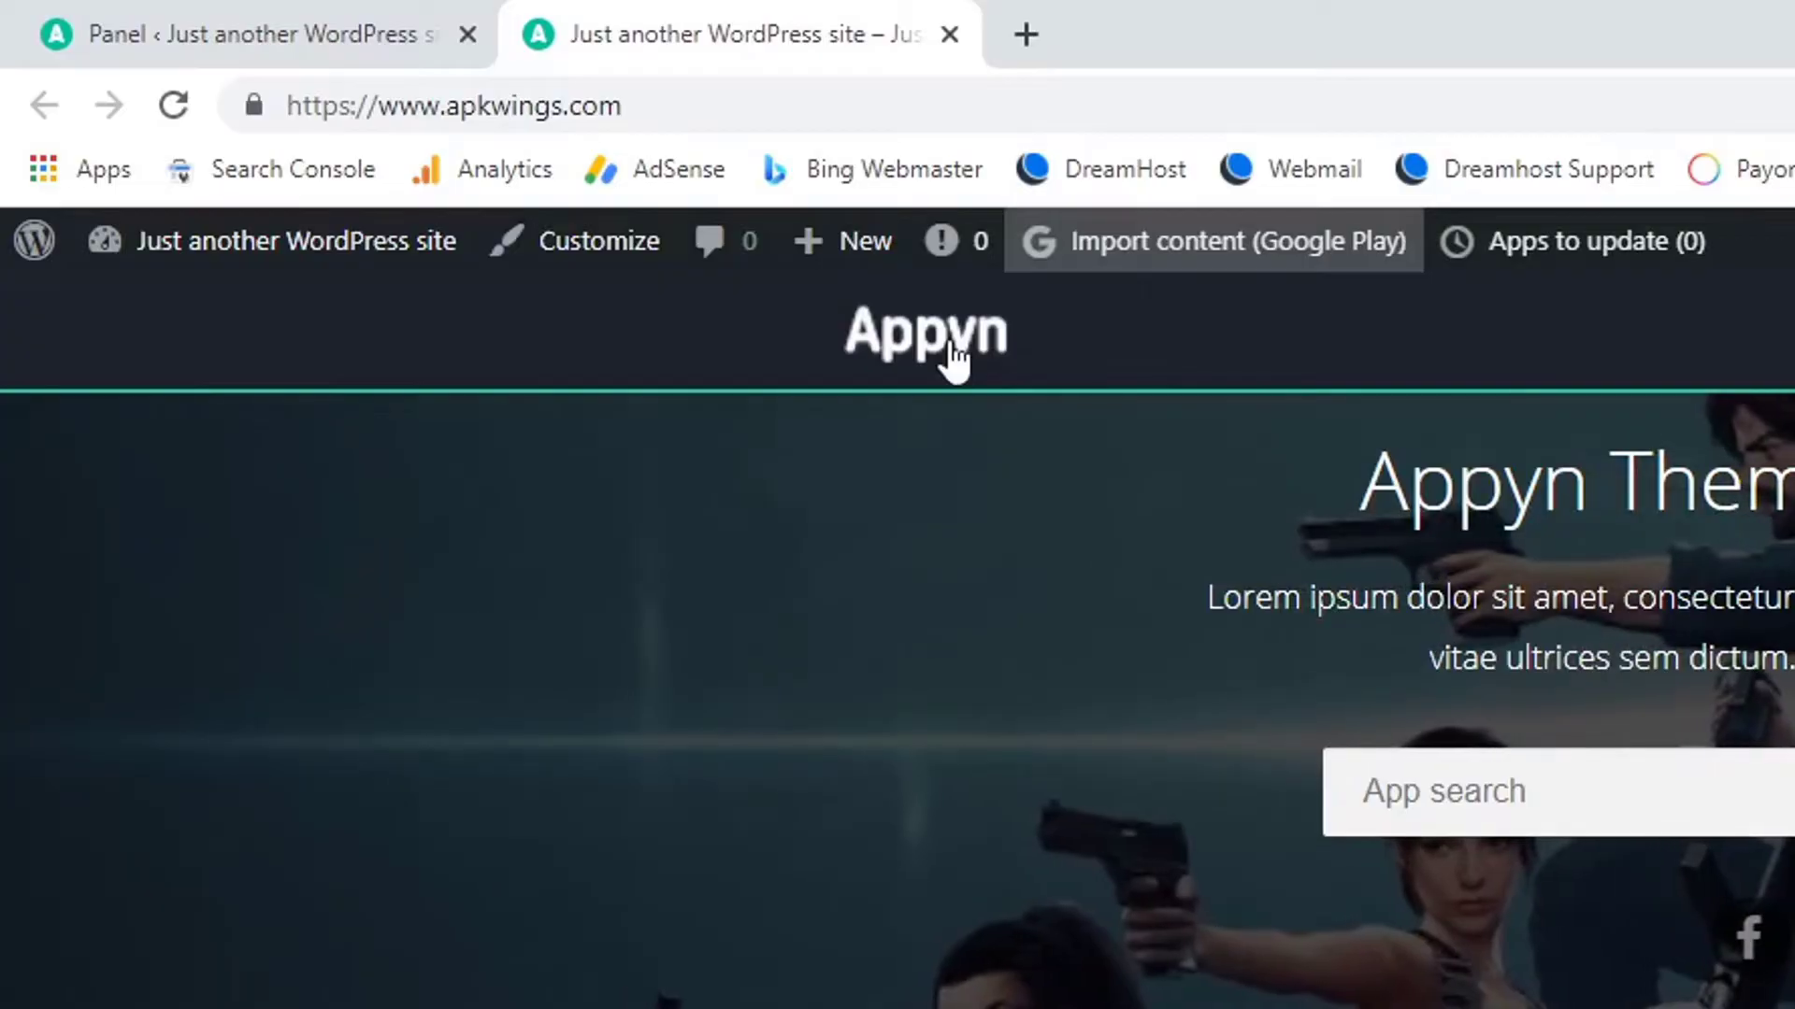
pyautogui.rightClick(902, 353)
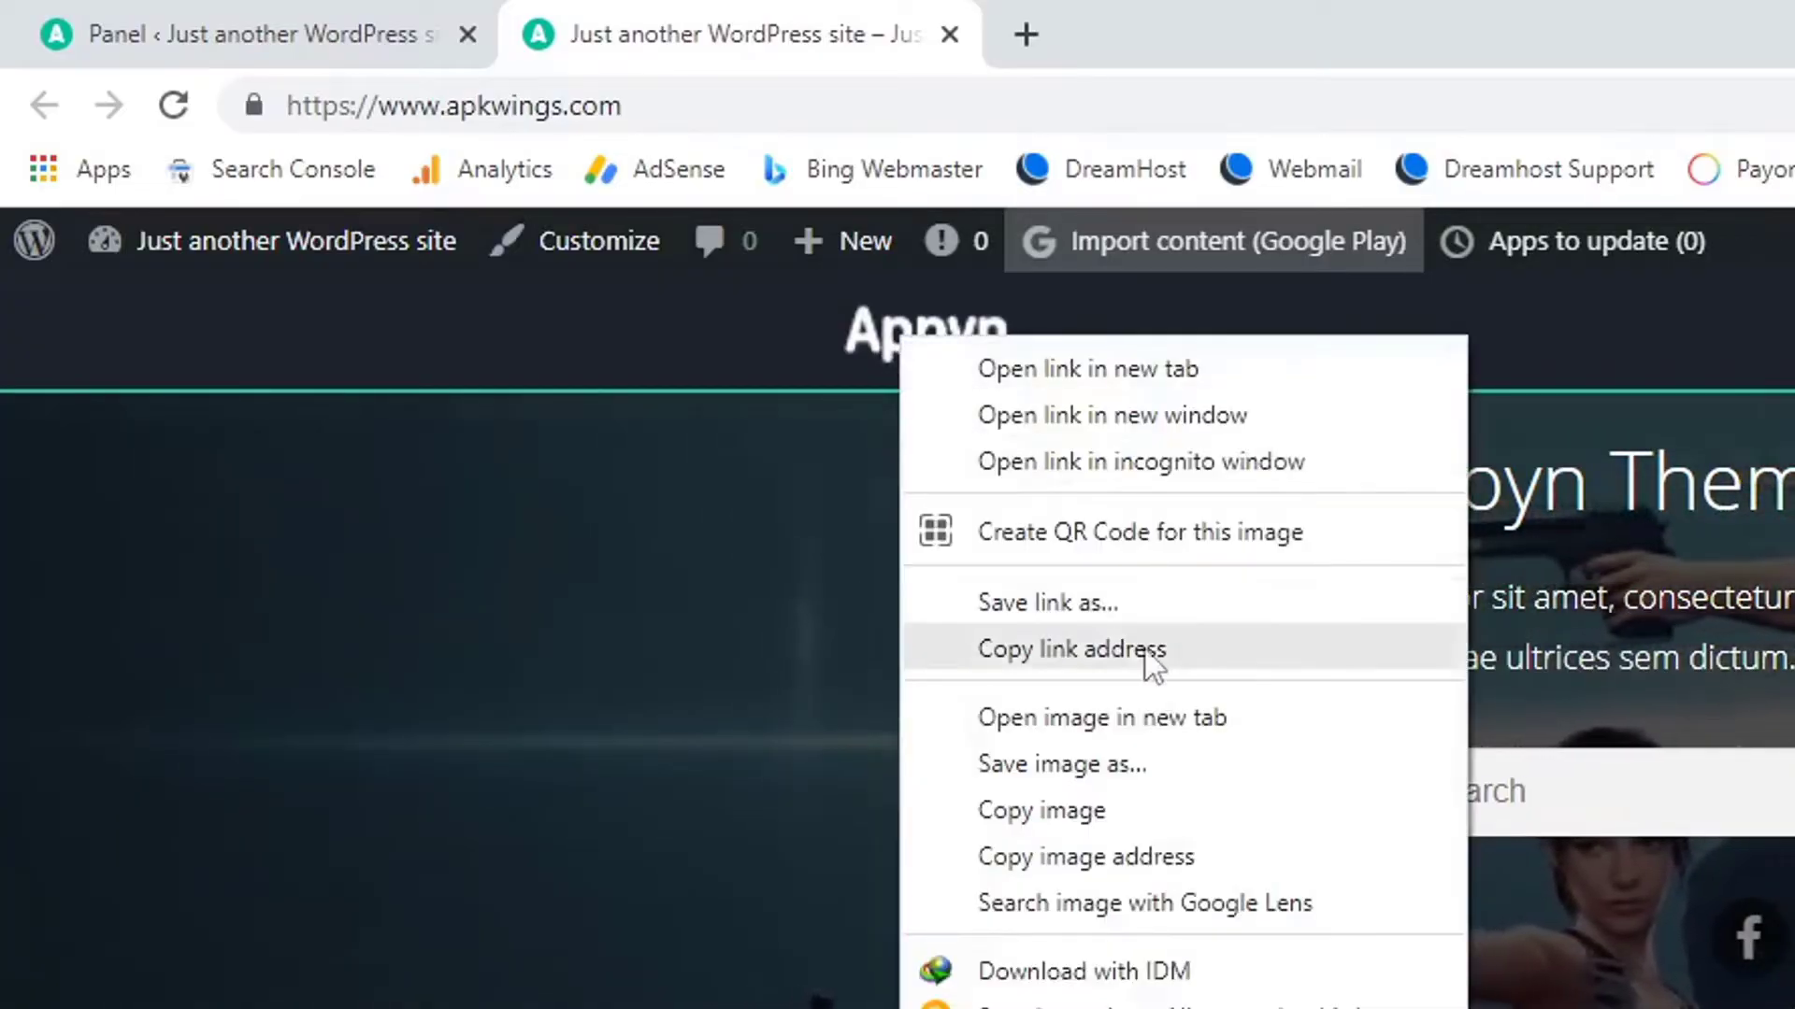
pyautogui.click(1137, 759)
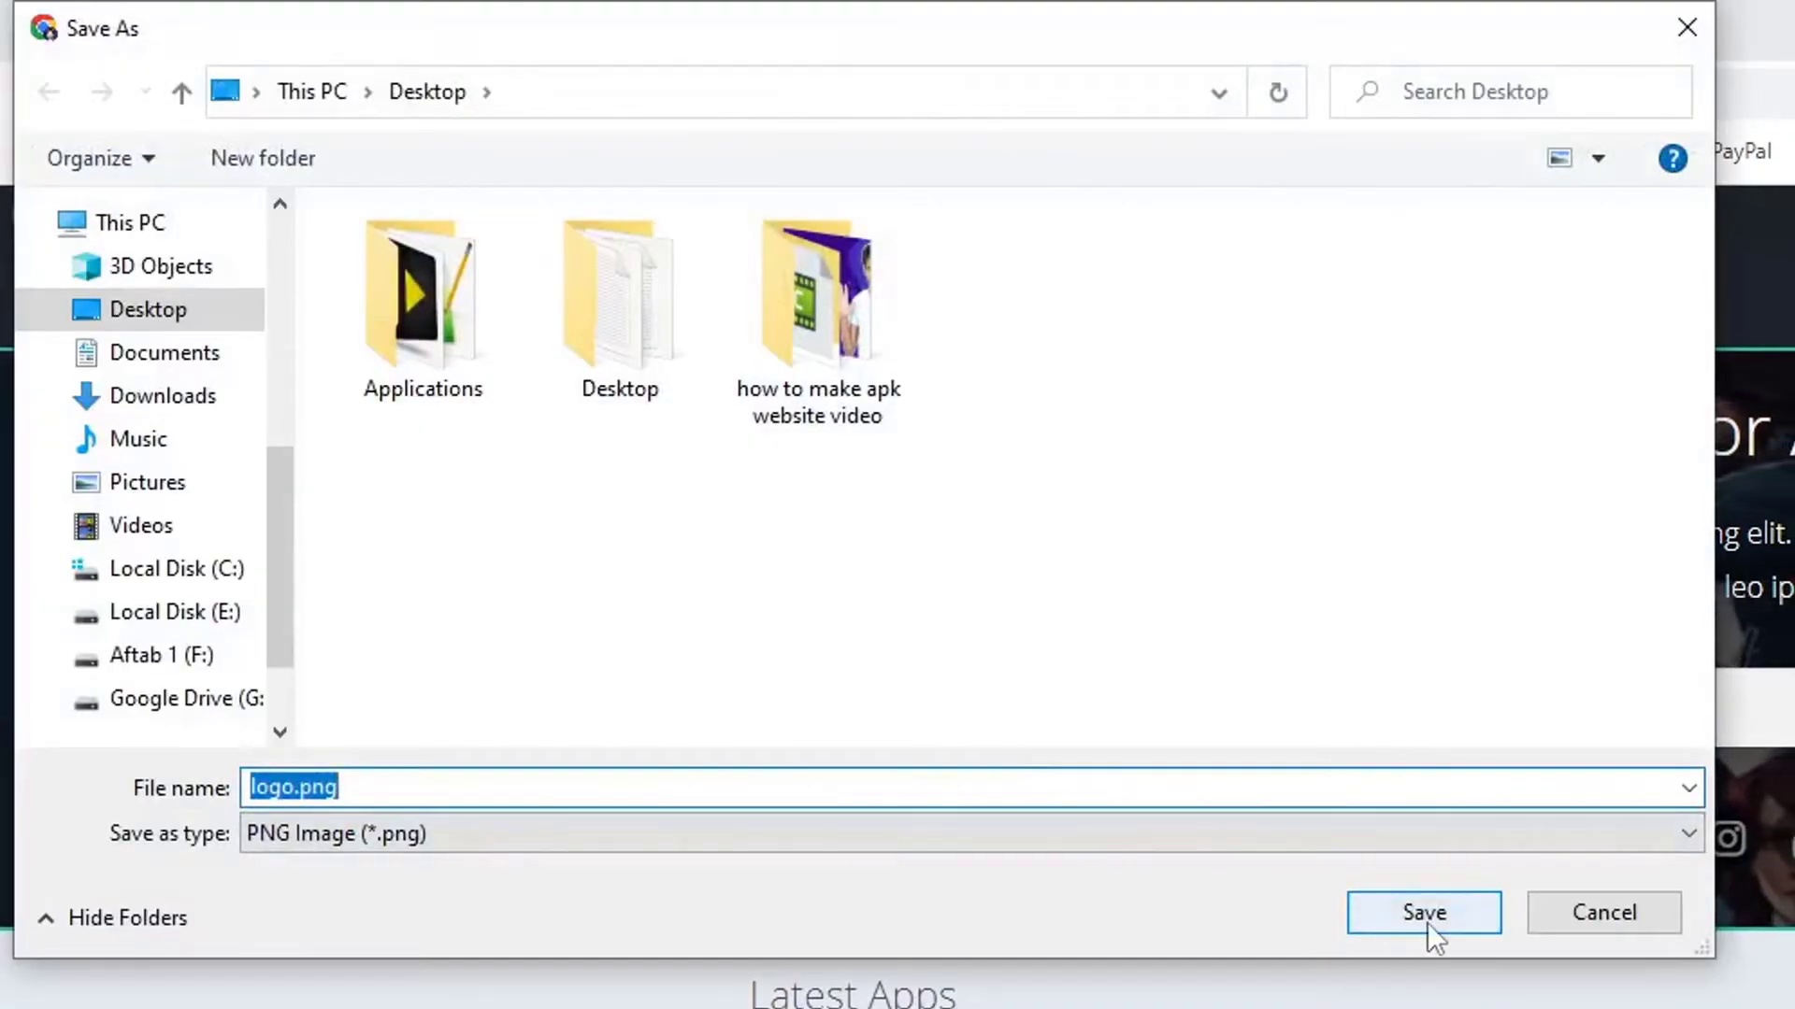
pyautogui.click(1426, 914)
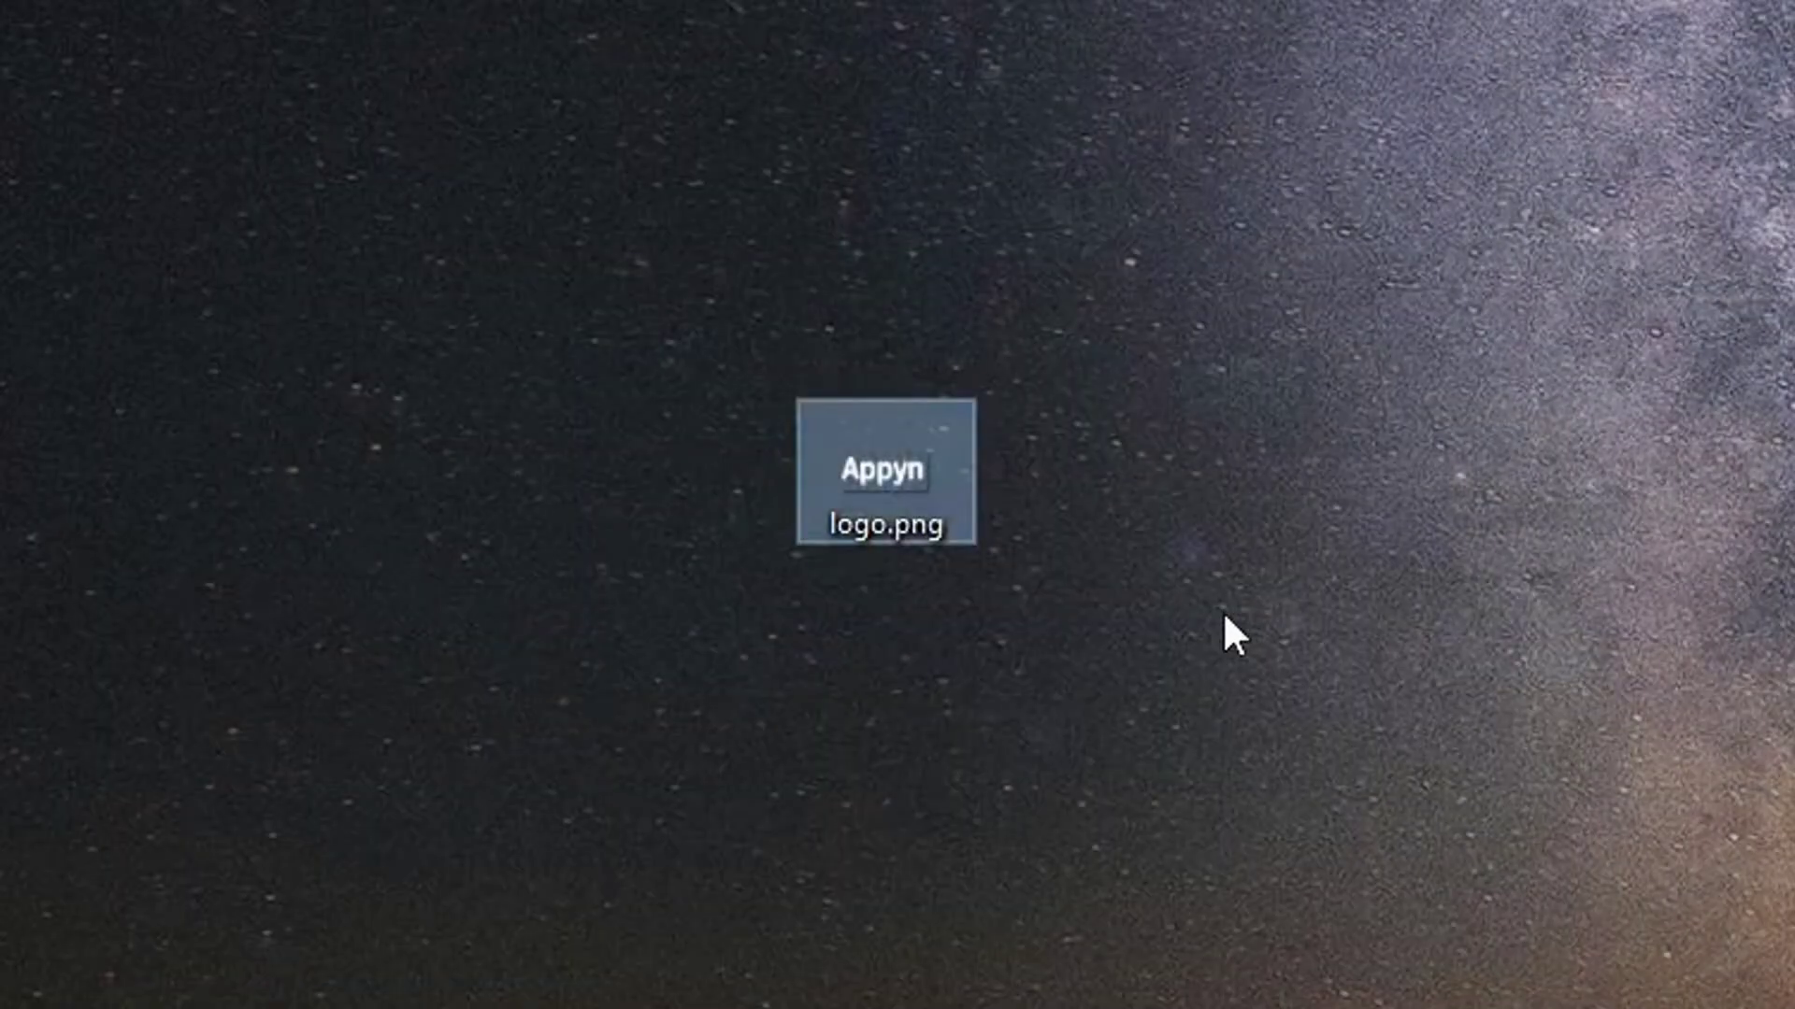
# Open logo.png in Paint and resize it in pixels to 131 × 60.
pyautogui.rightClick(862, 485)
pyautogui.click(1065, 801)
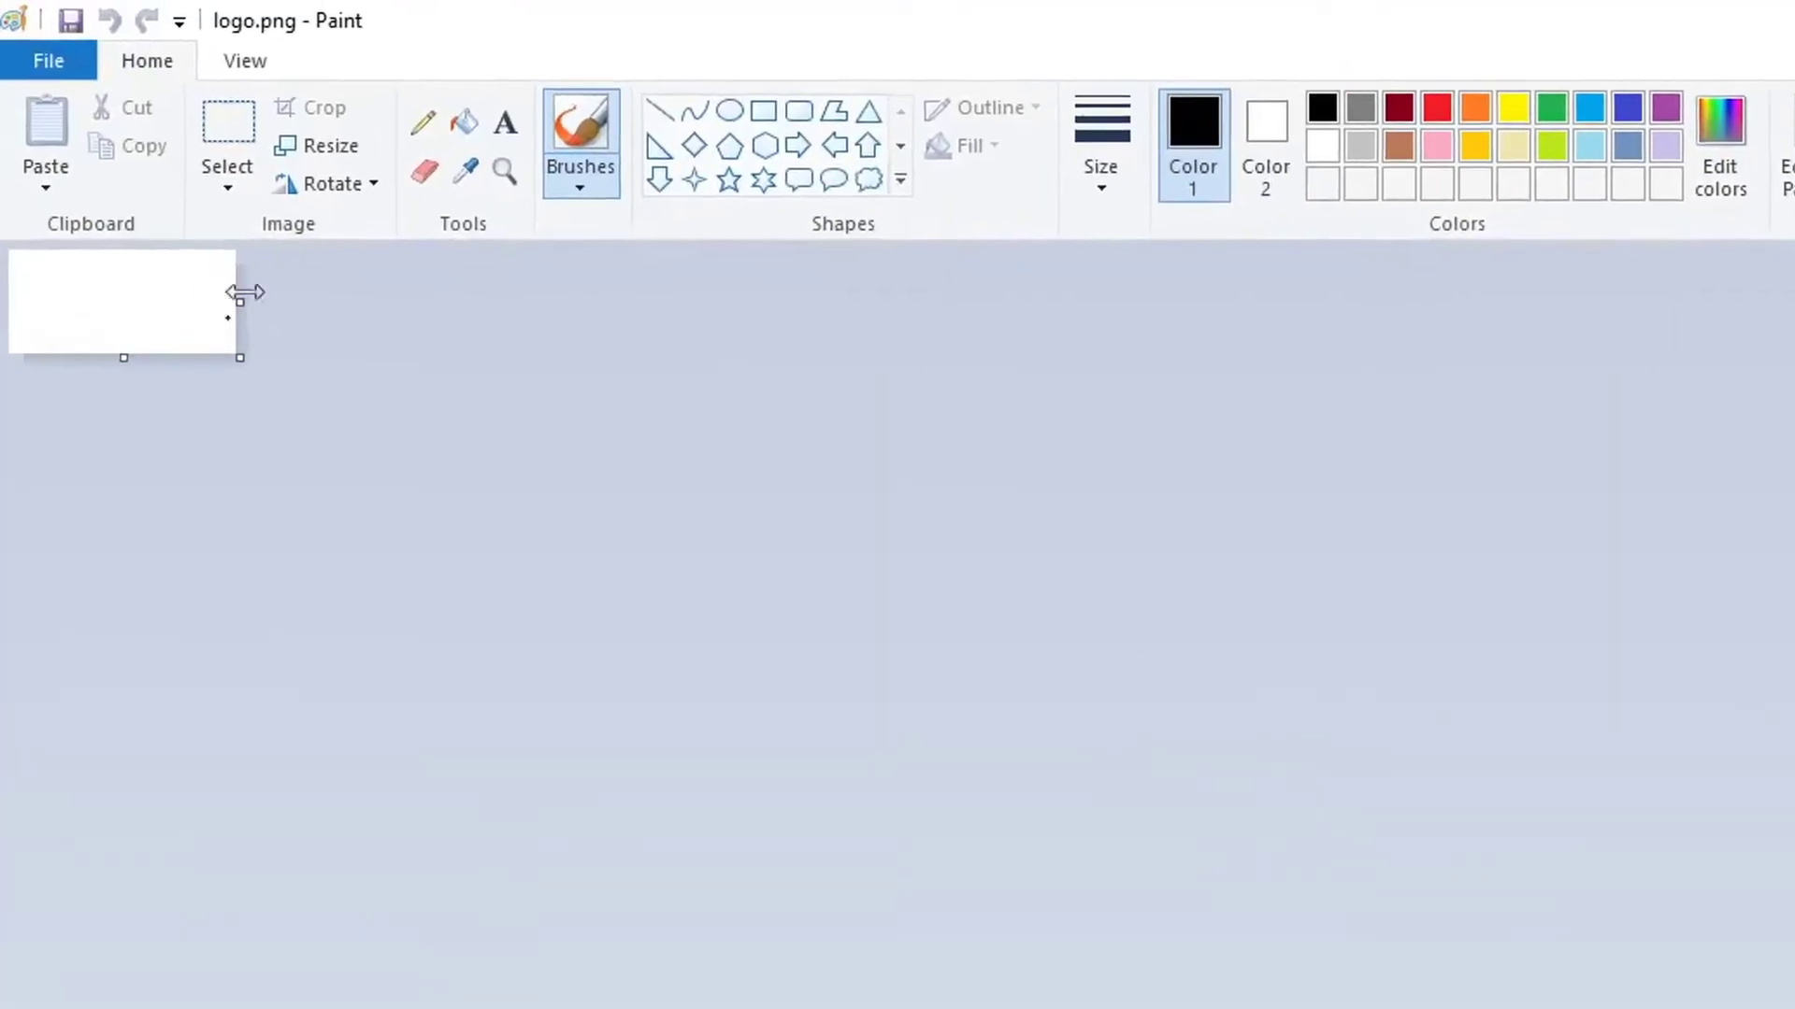
pyautogui.click(301, 148)
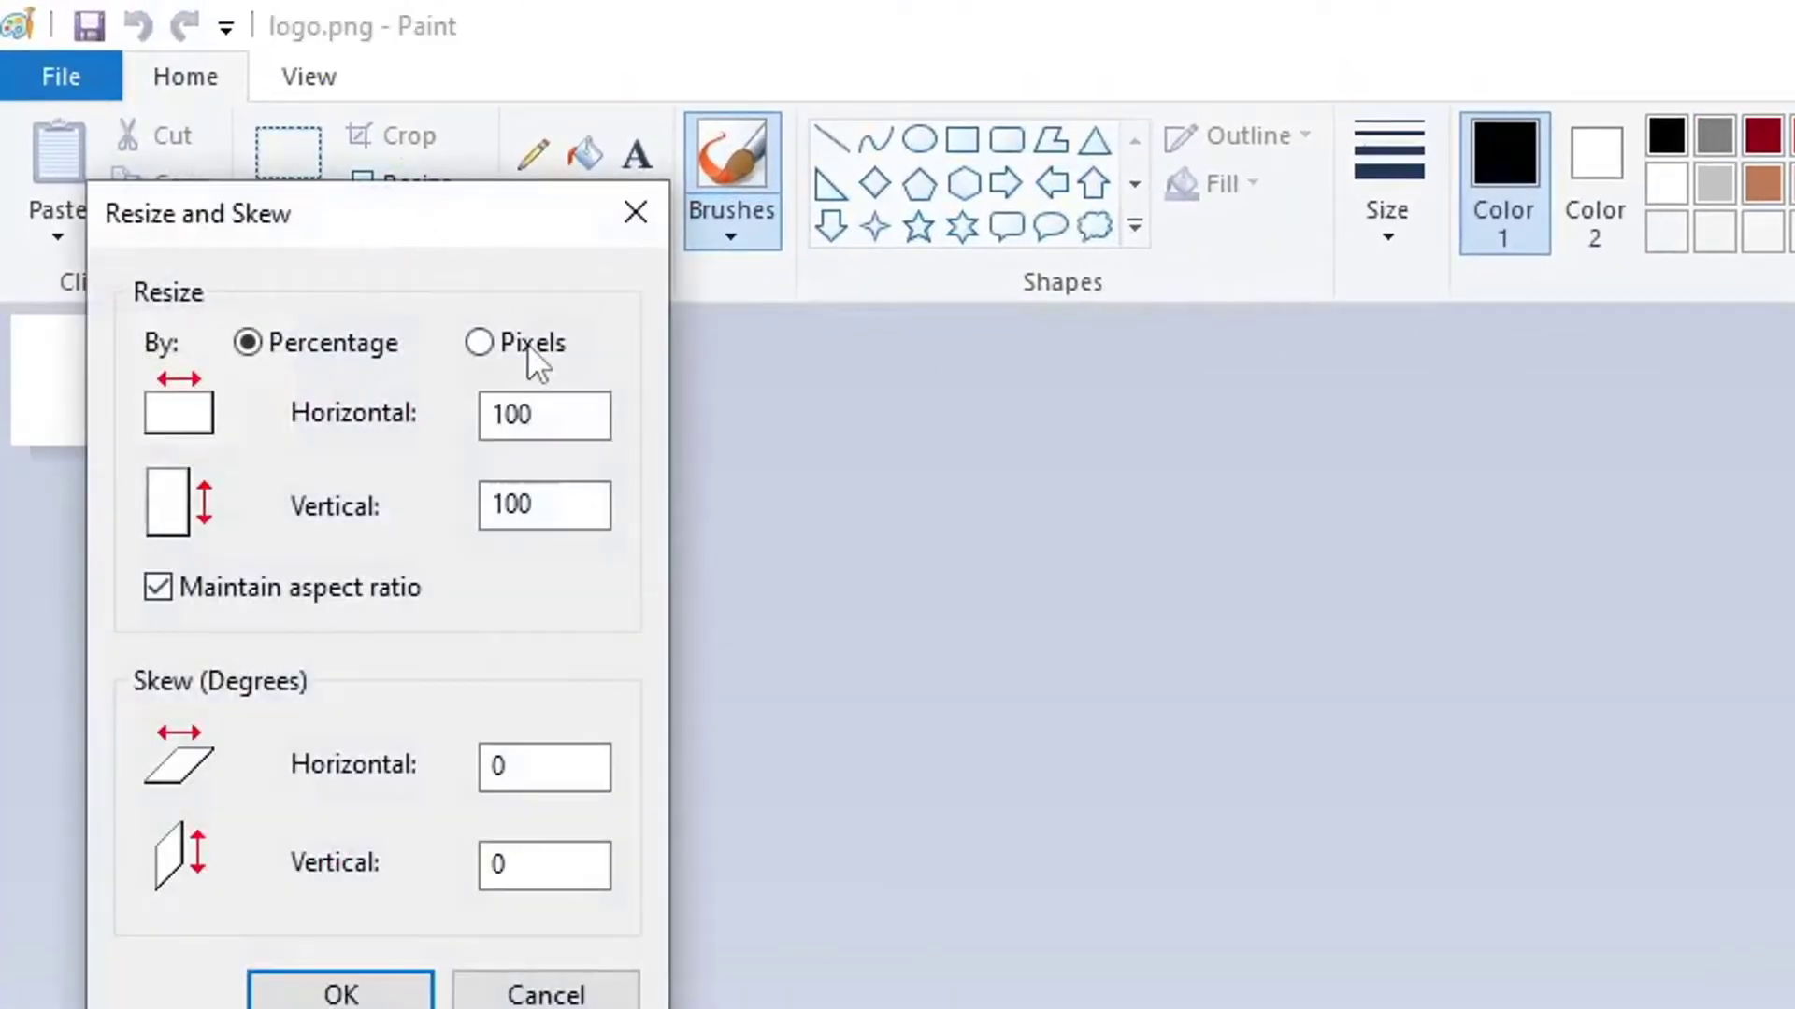
pyautogui.click(527, 344)
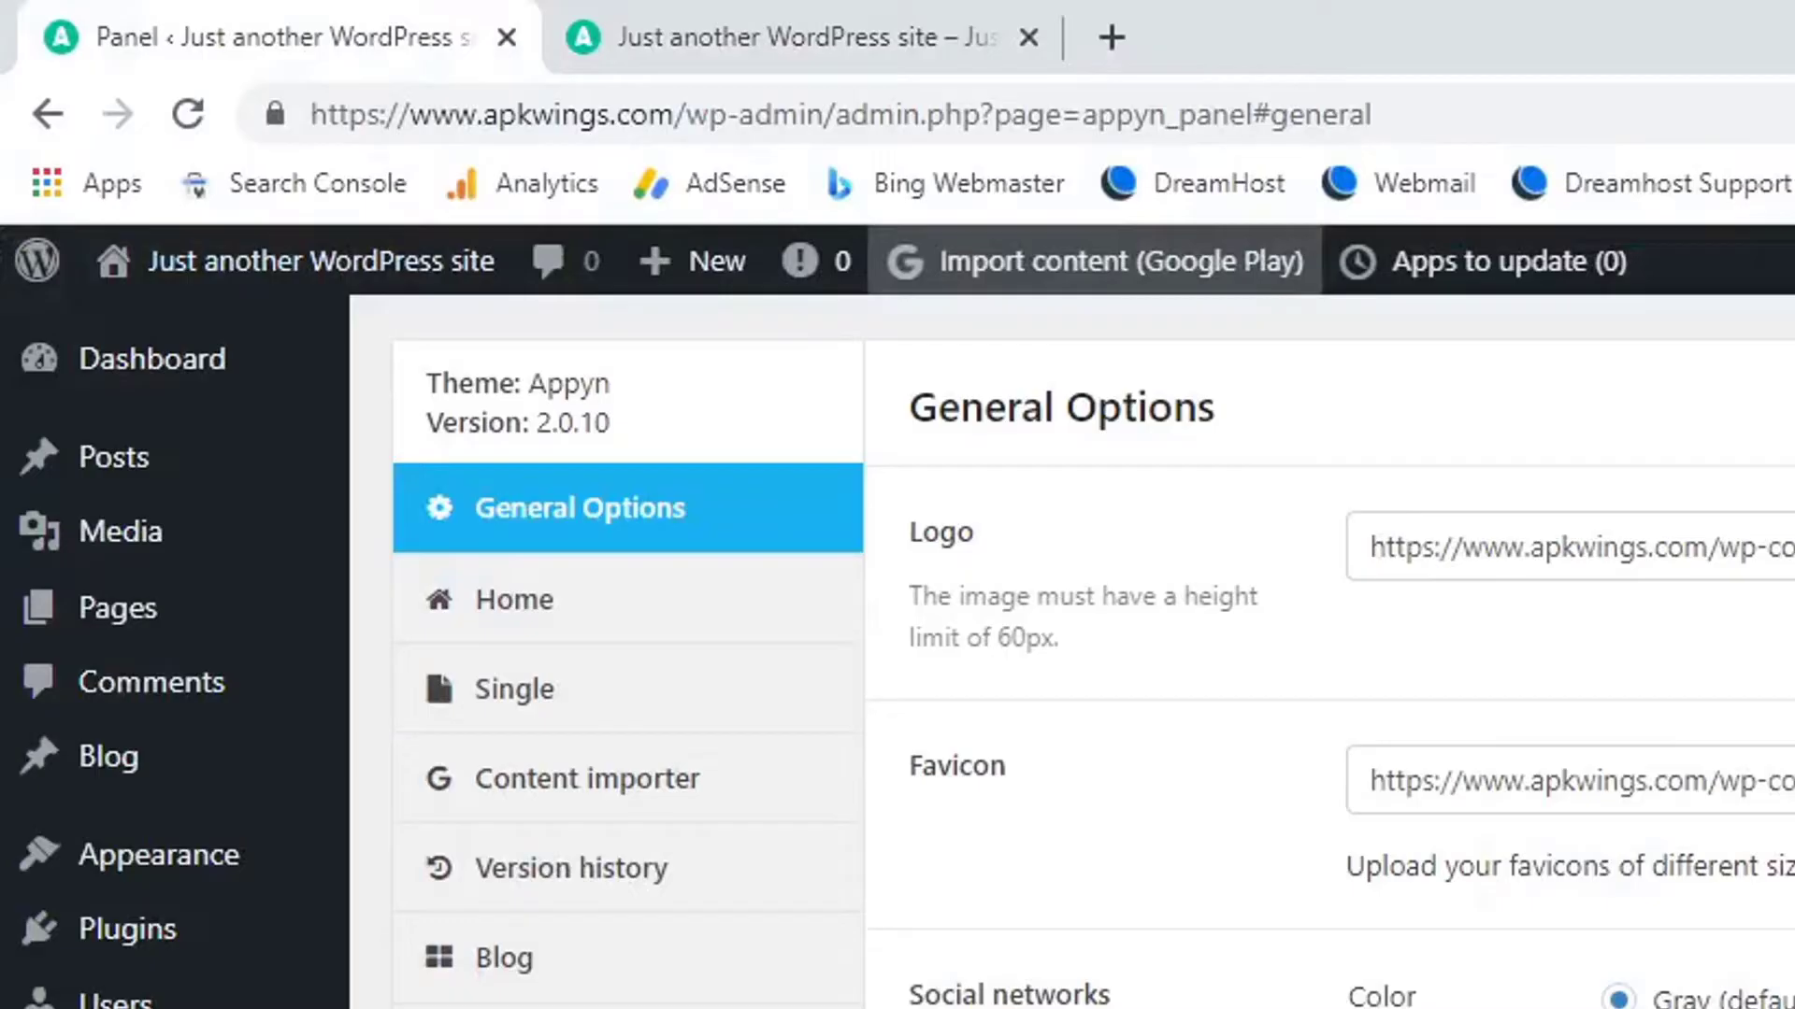
# Open the Media Library in a new tab and upload logo.png from the Desktop.
pyautogui.moveTo(72, 552)
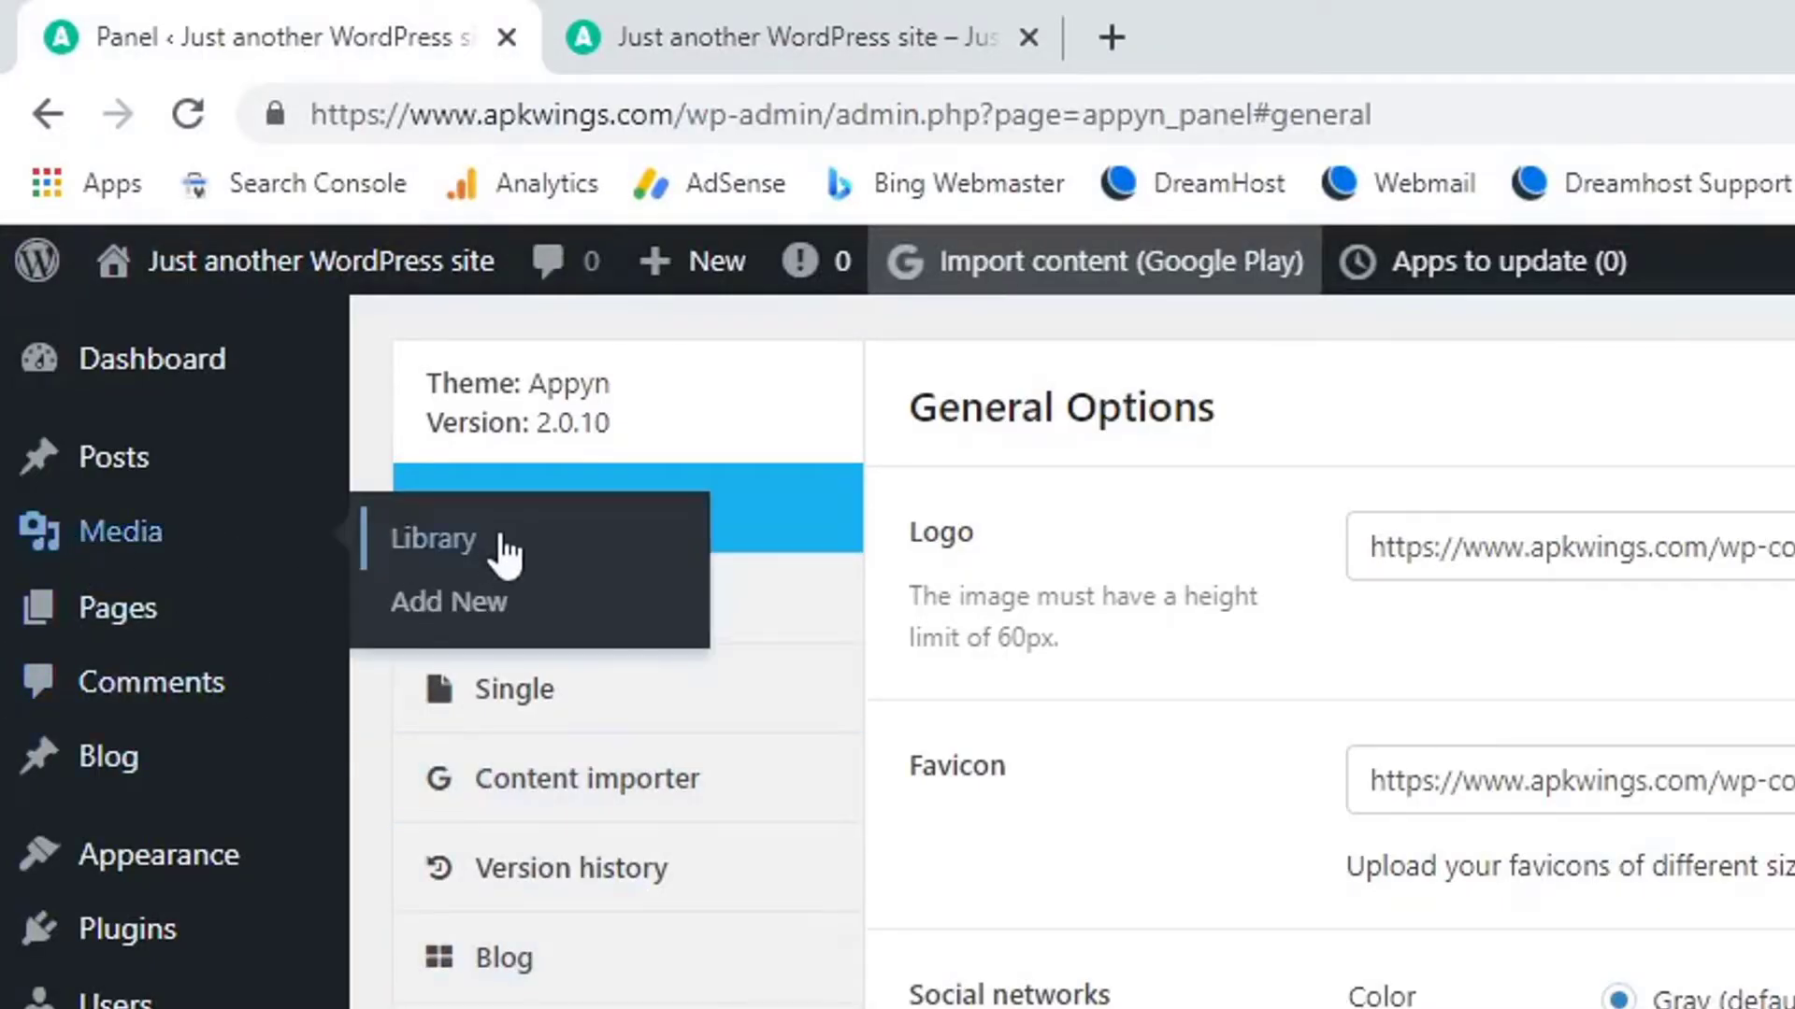
pyautogui.rightClick(610, 542)
pyautogui.click(610, 561)
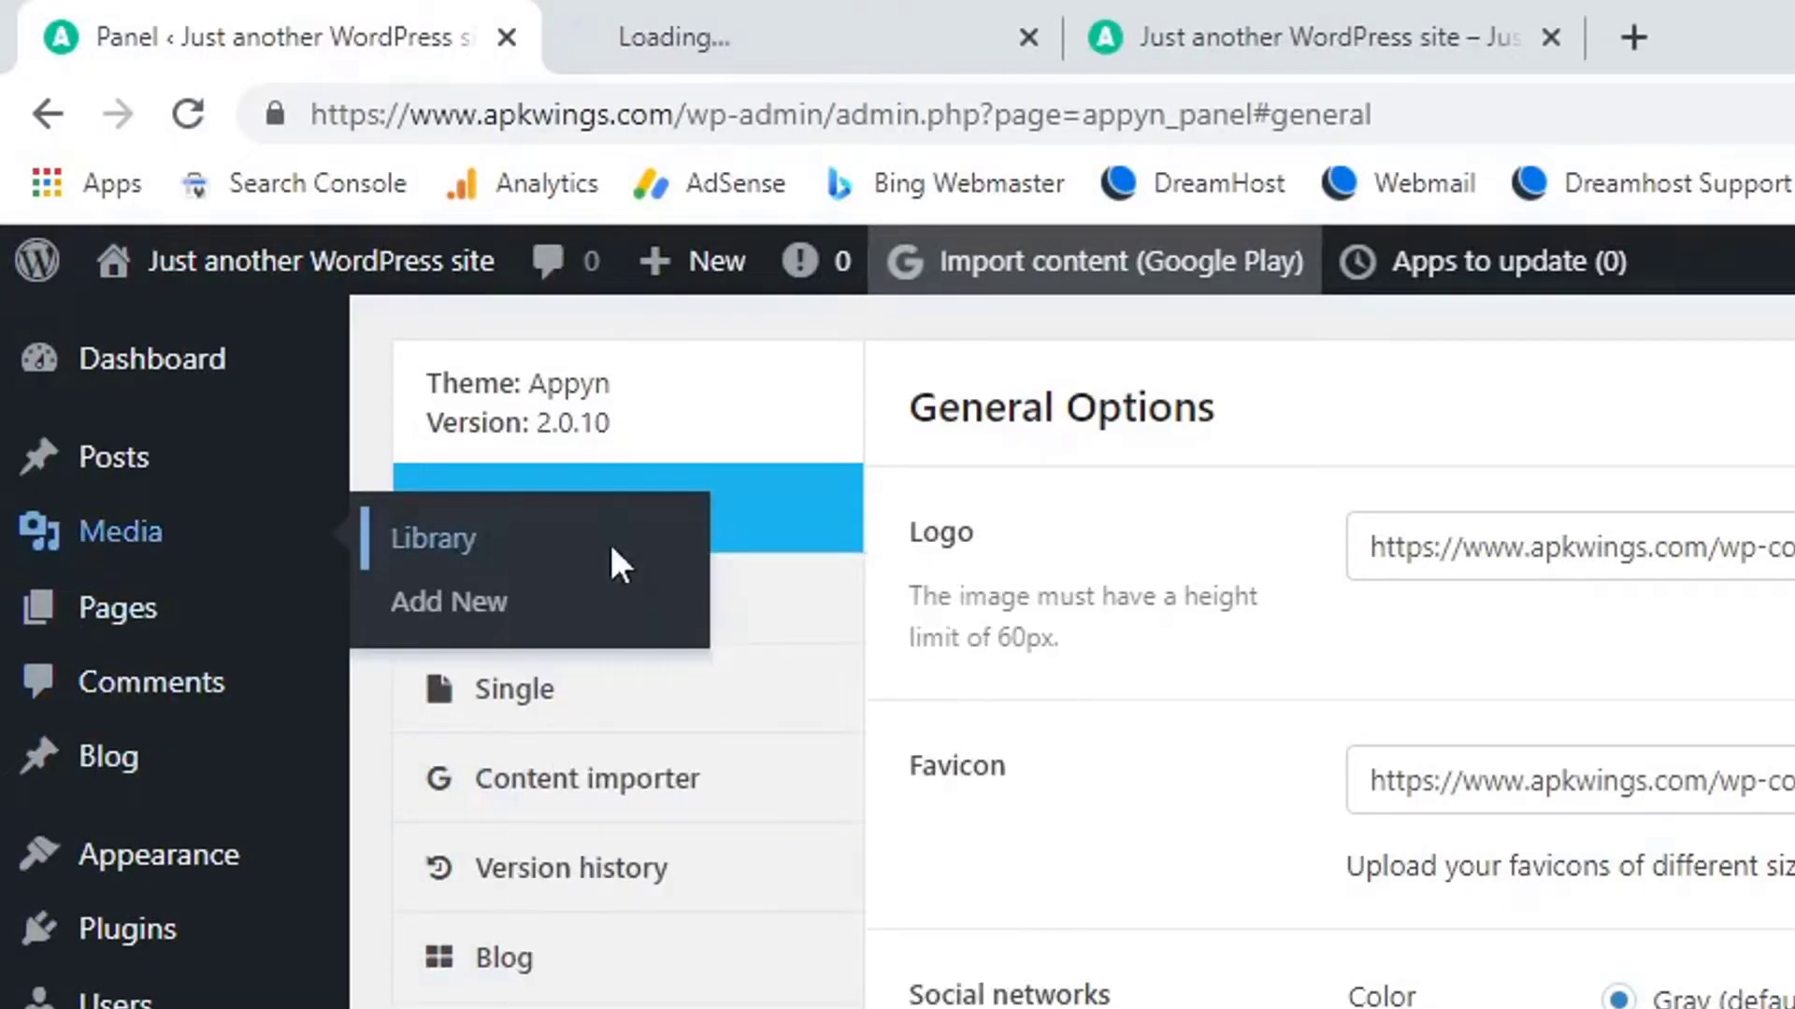
pyautogui.click(709, 4)
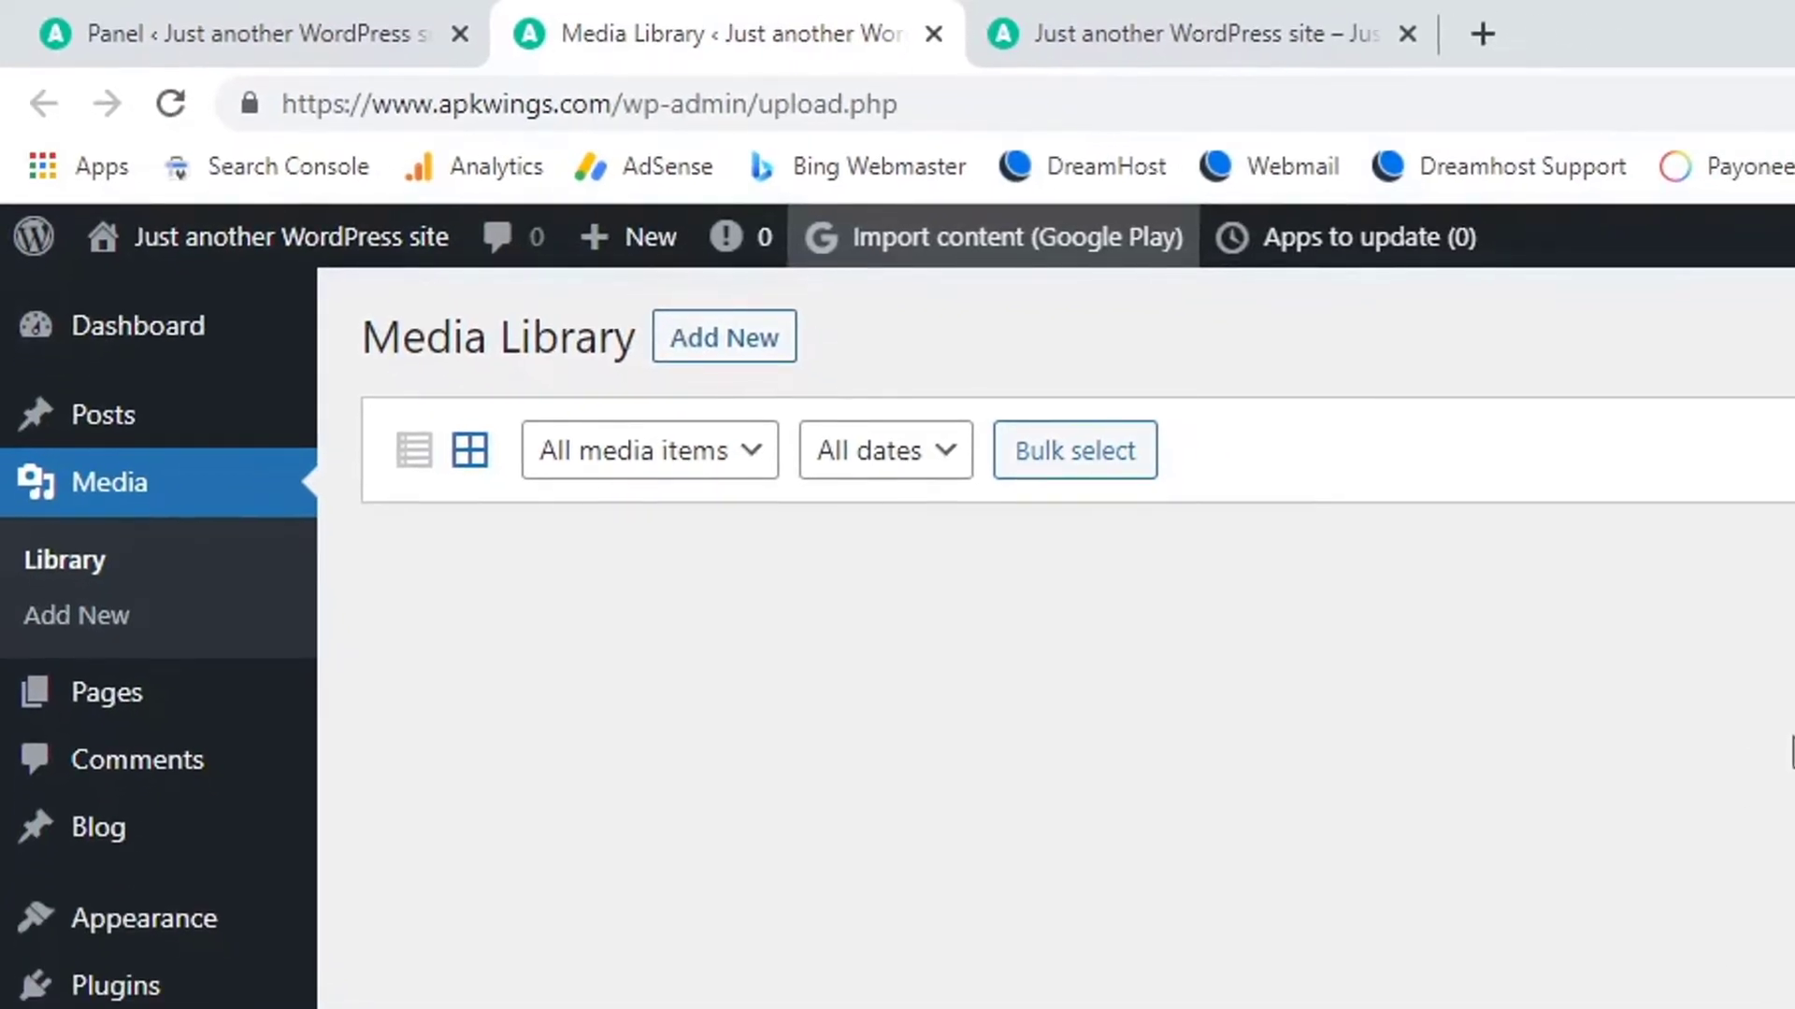
pyautogui.click(734, 346)
pyautogui.click(986, 364)
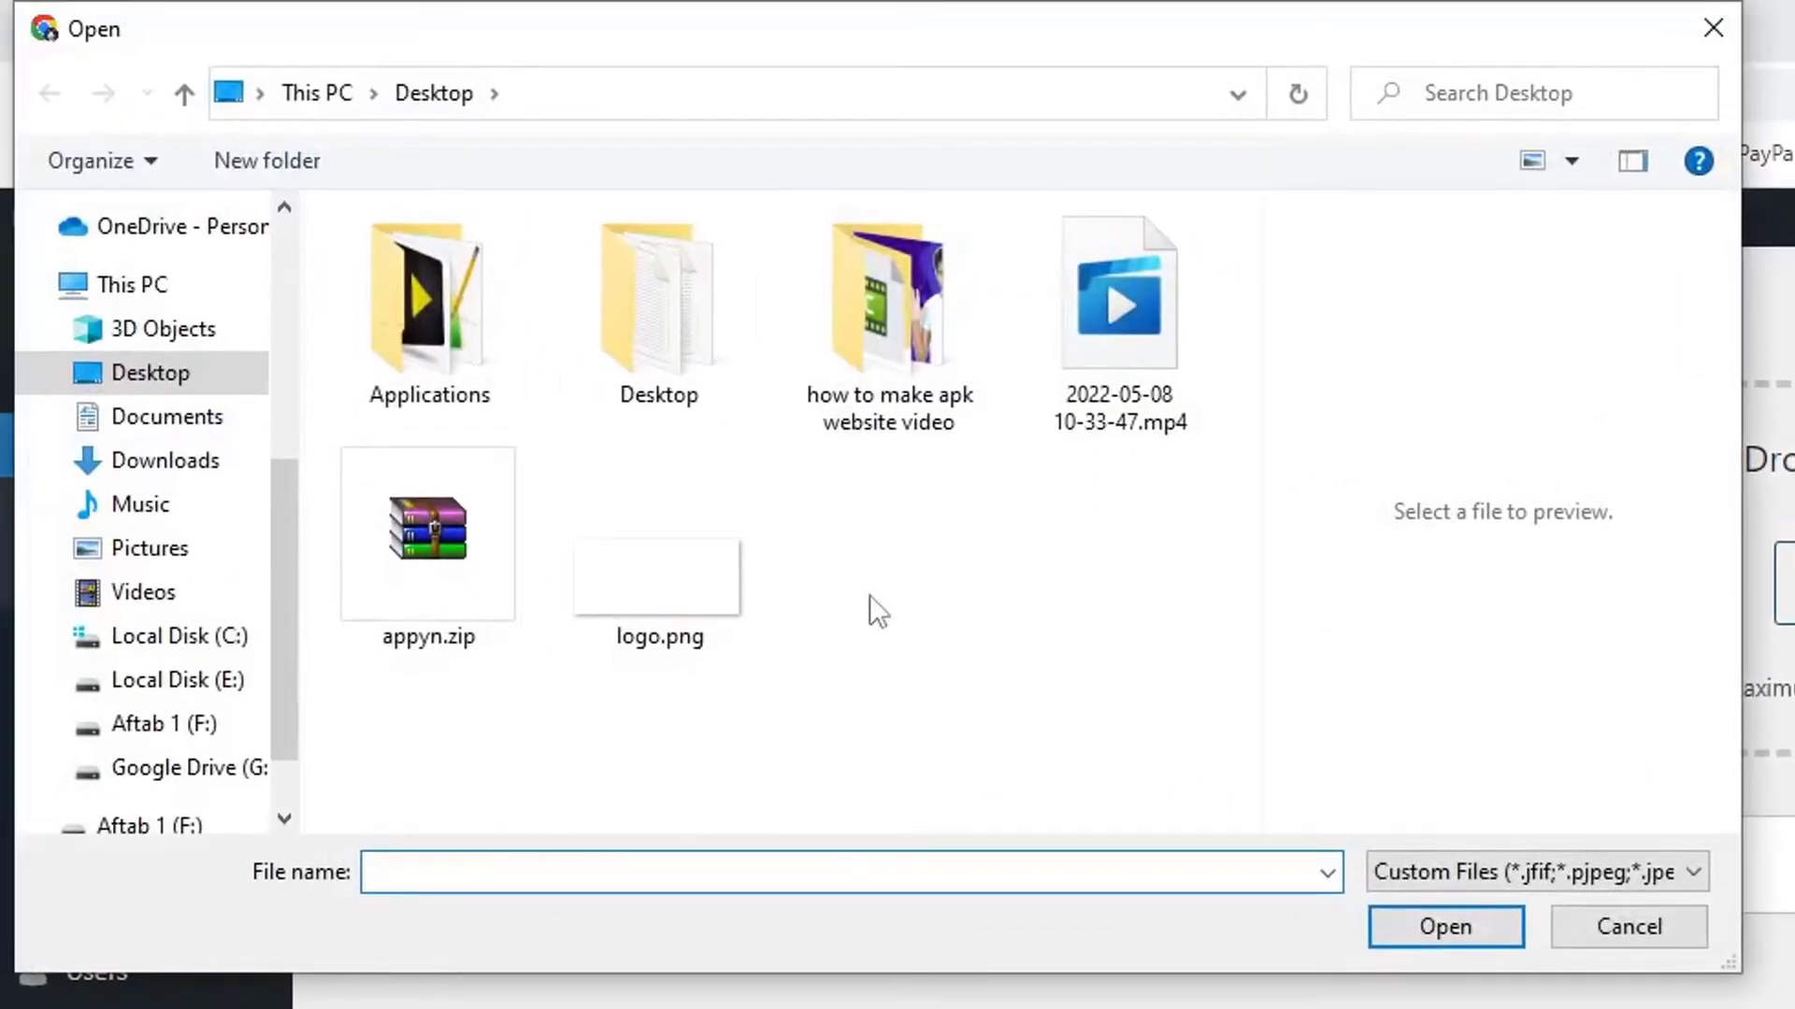
pyautogui.click(380, 545)
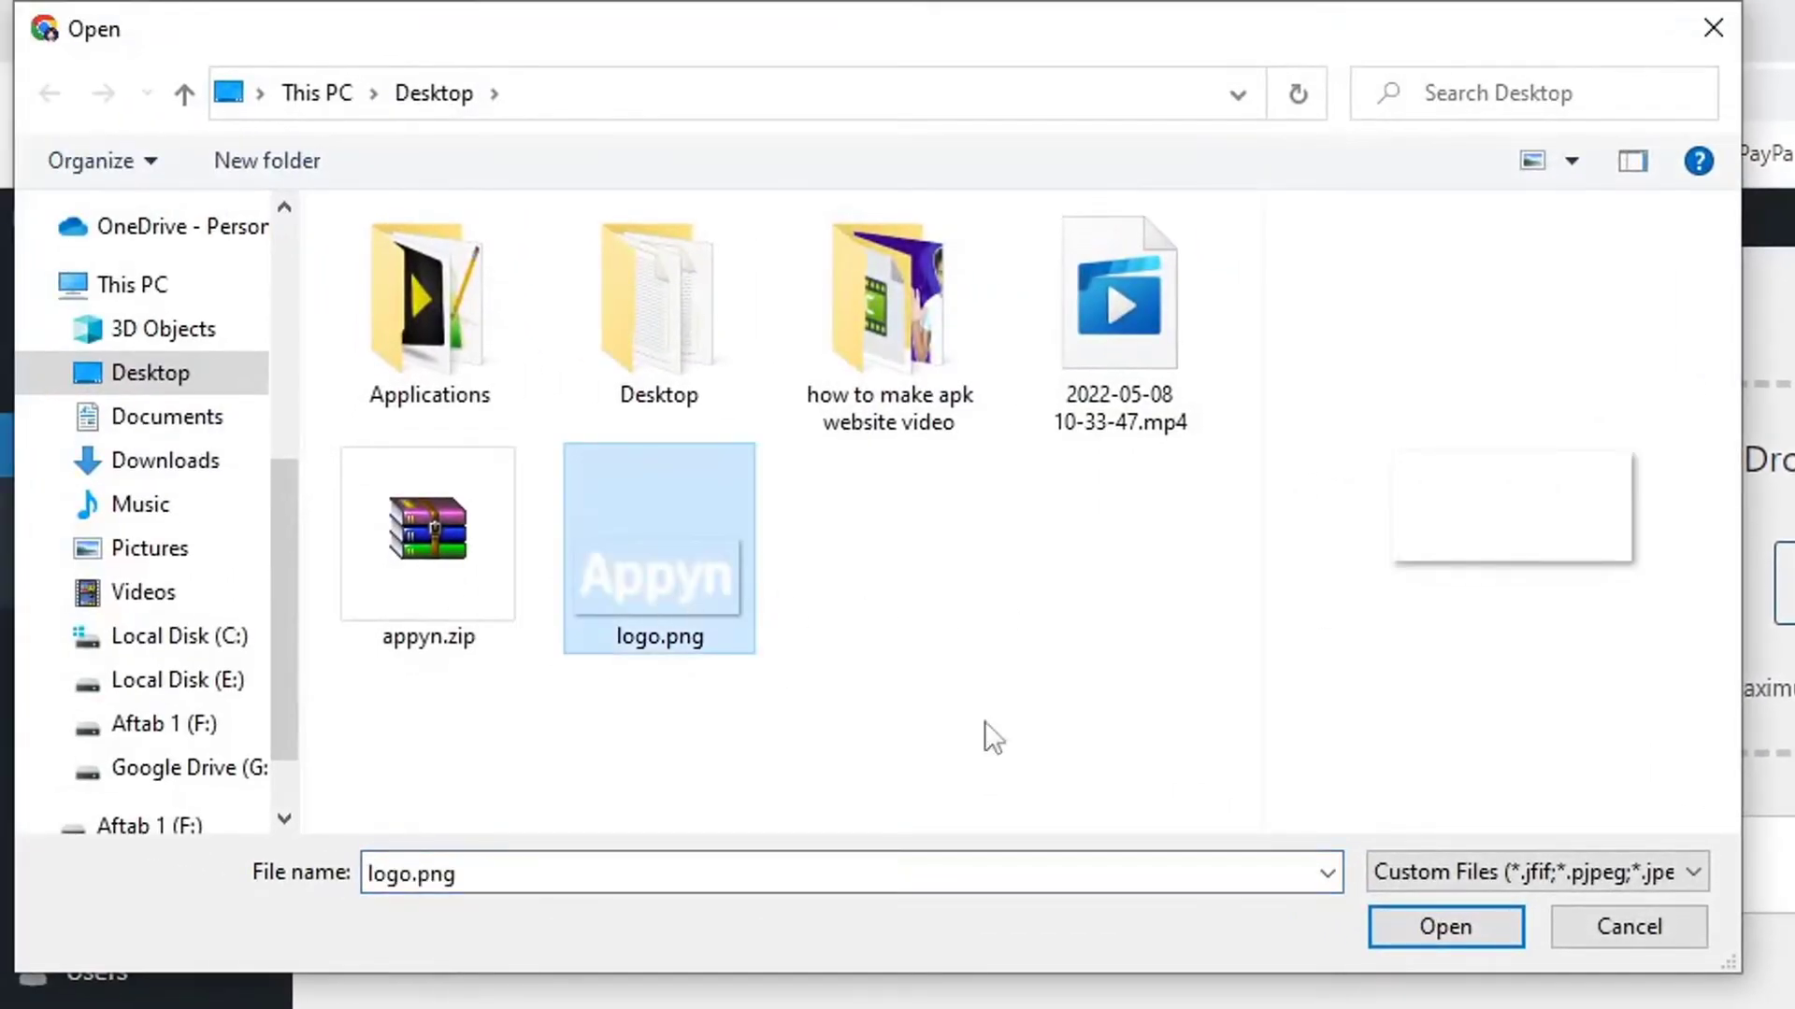
pyautogui.click(1444, 930)
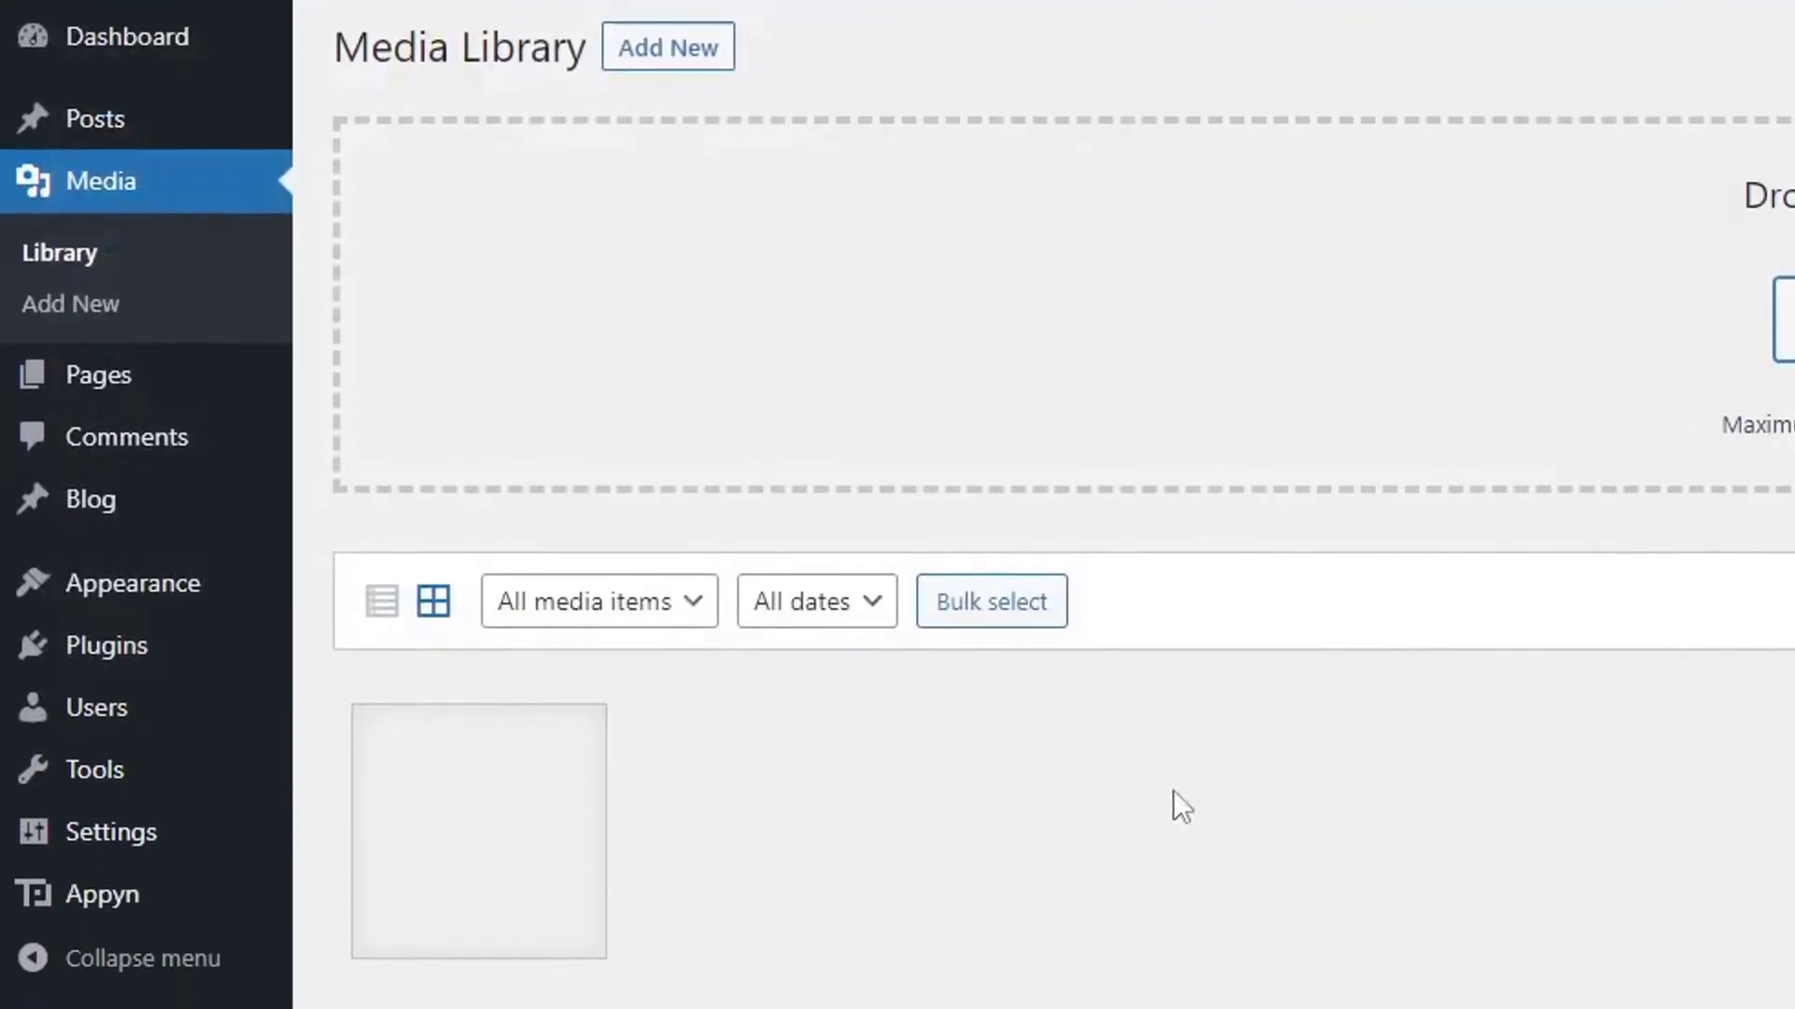
# Copy the uploaded logo's file URL from its attachment details.
pyautogui.click(492, 848)
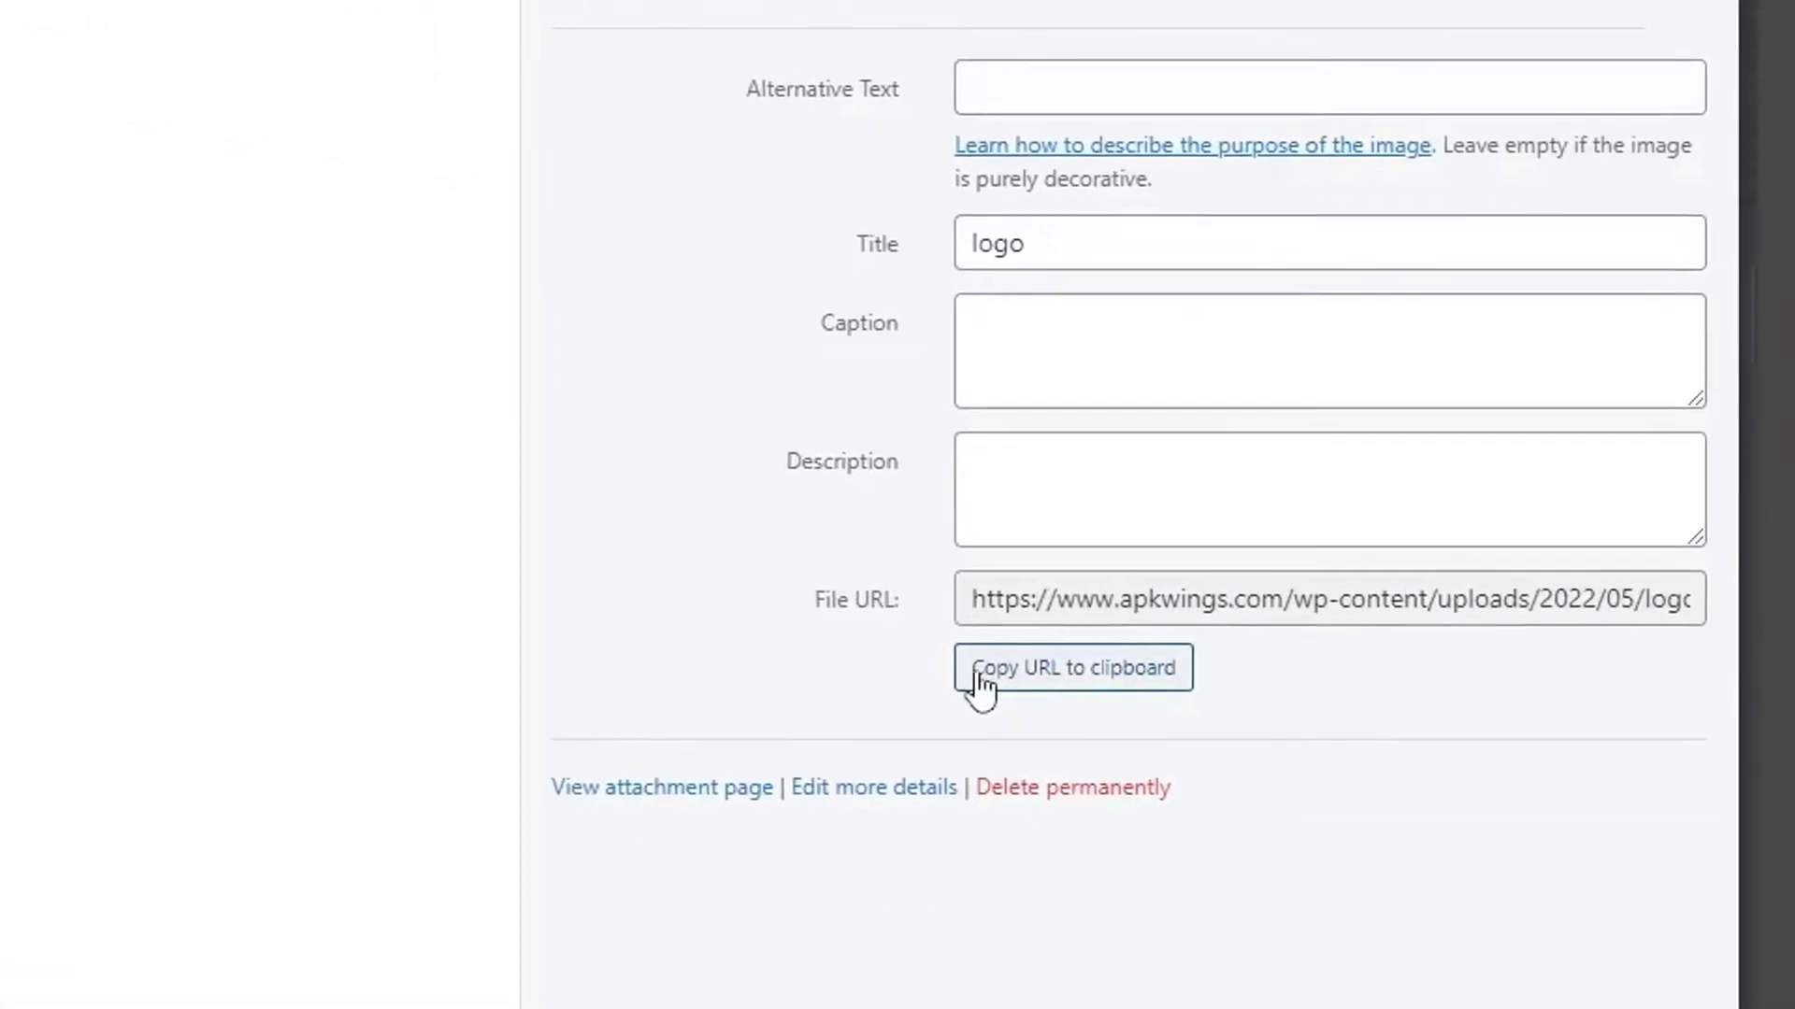
pyautogui.click(1076, 665)
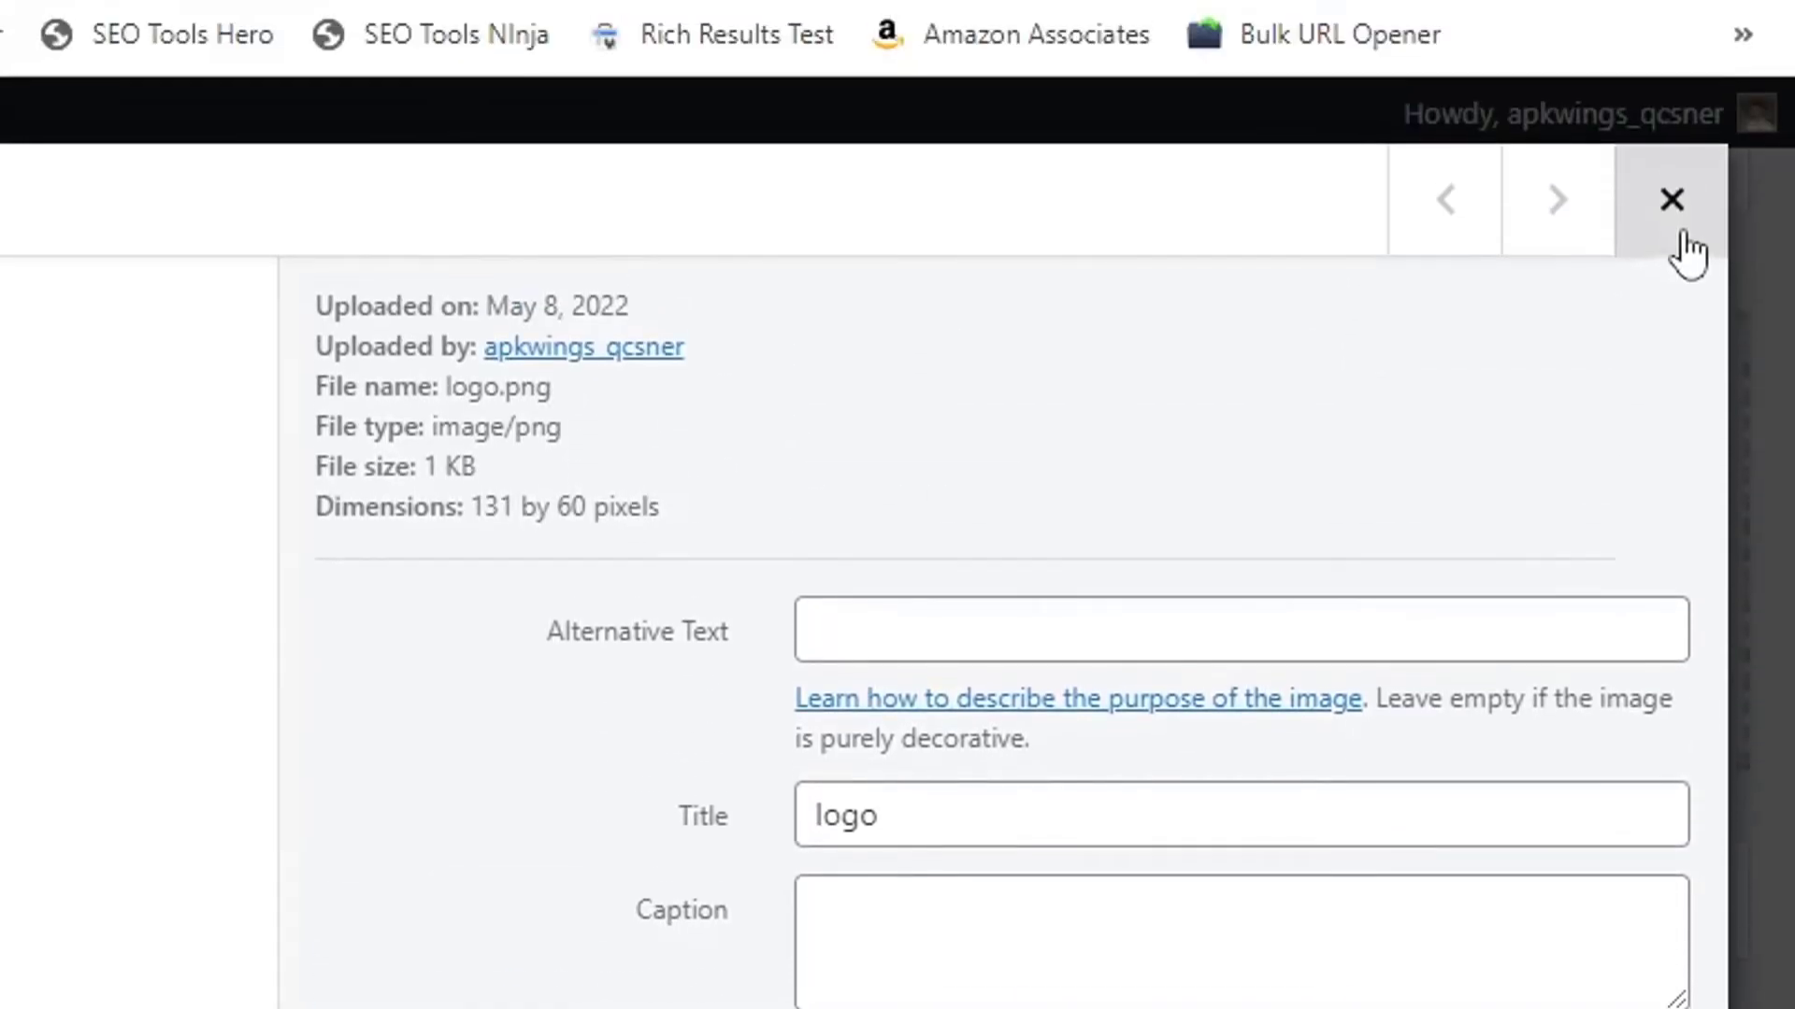
pyautogui.click(1675, 220)
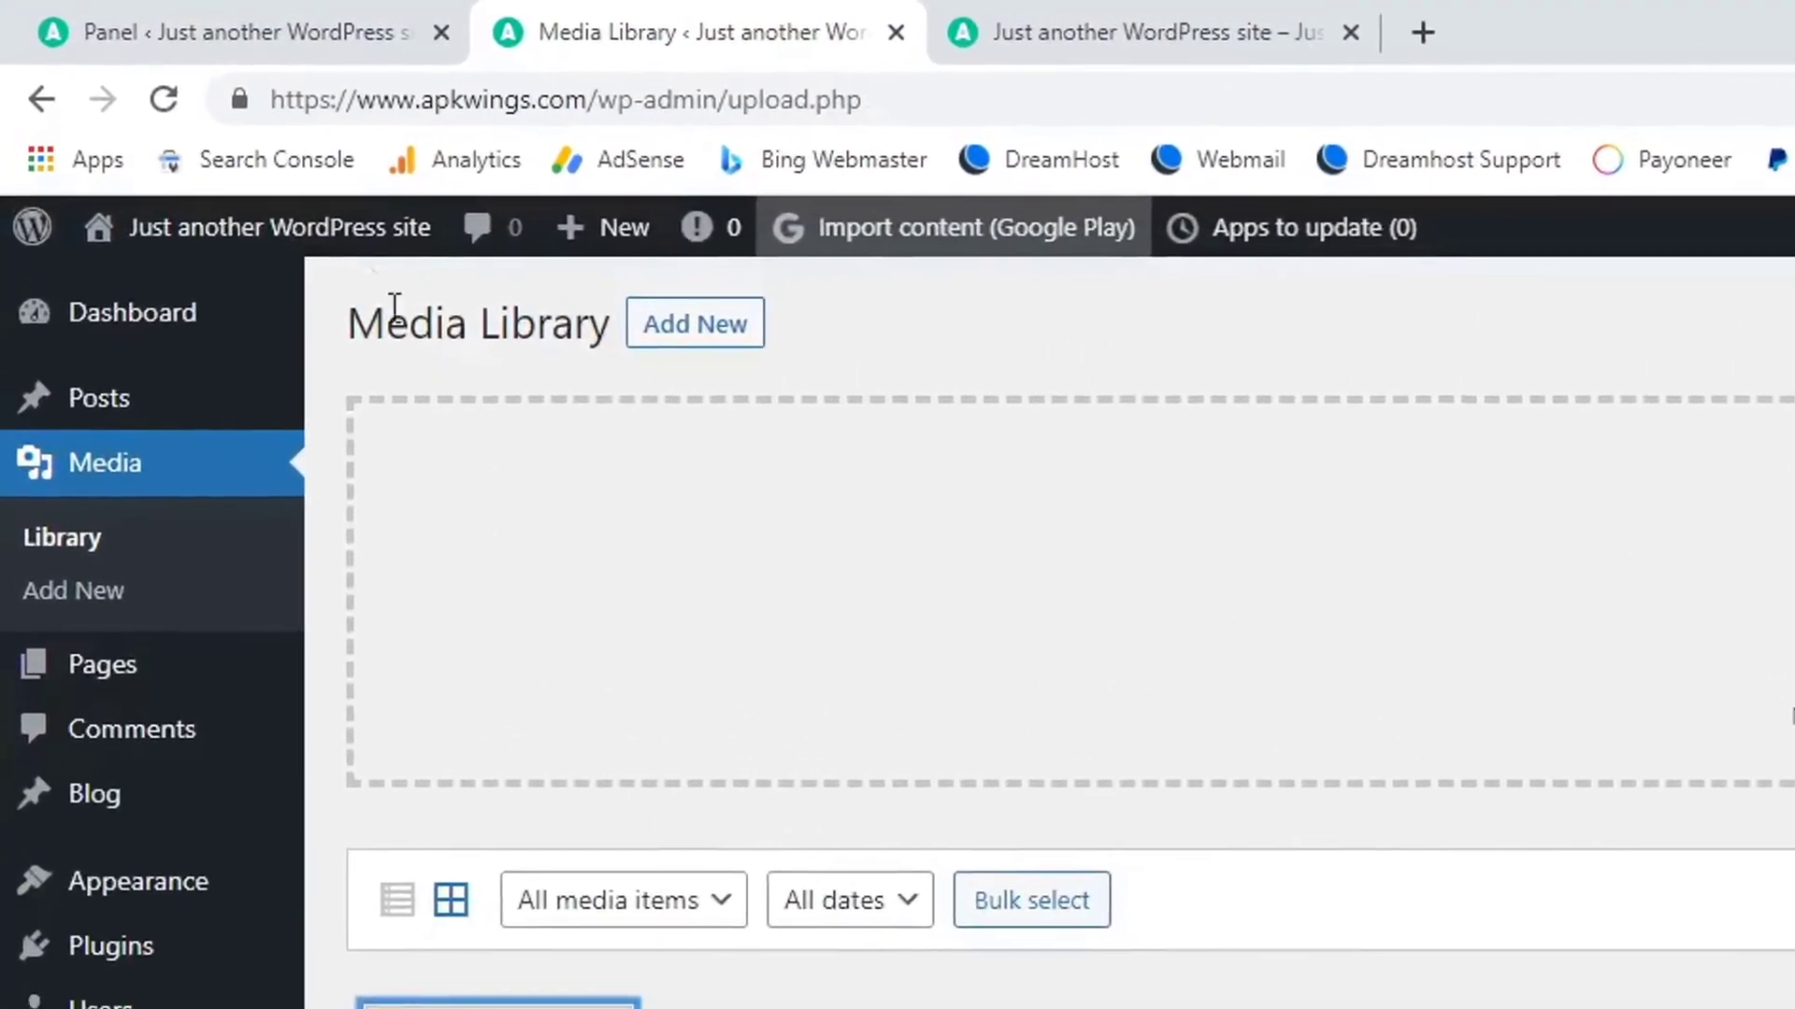
# Paste the new logo URL into the Logo field, undo it to keep the bundled logo, and save.
pyautogui.click(224, 32)
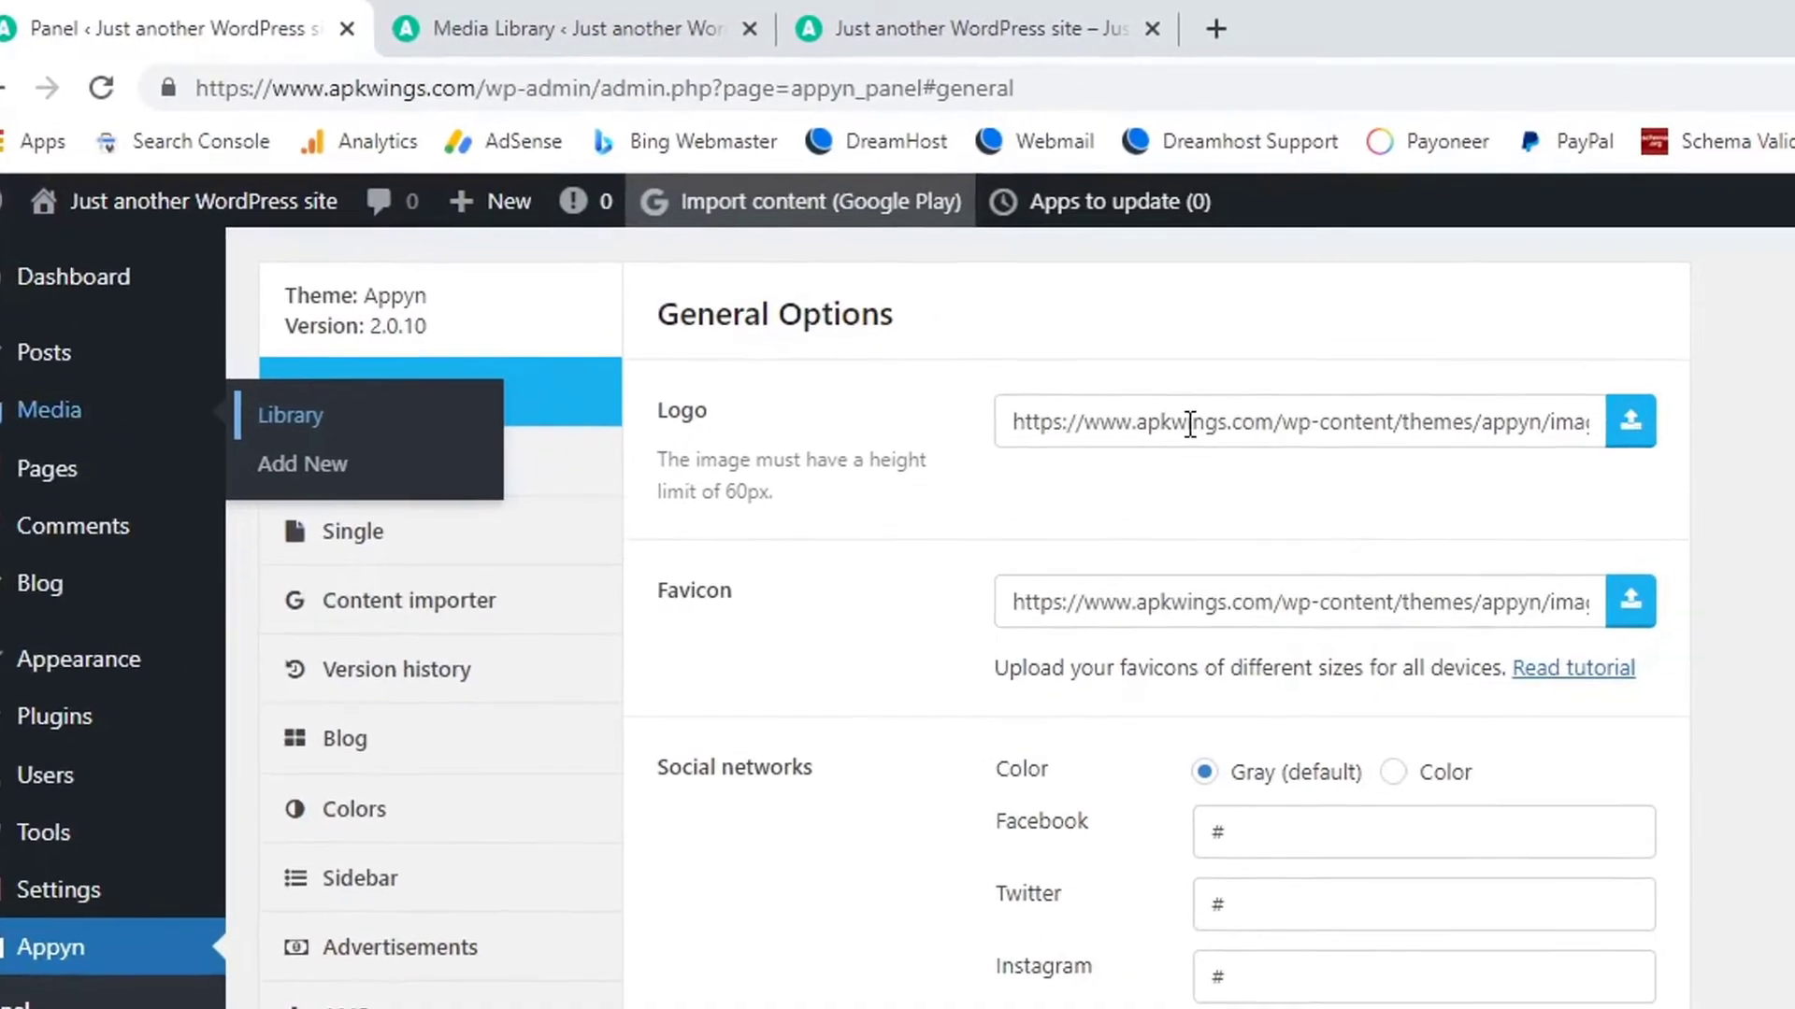
pyautogui.tripleClick(1206, 413)
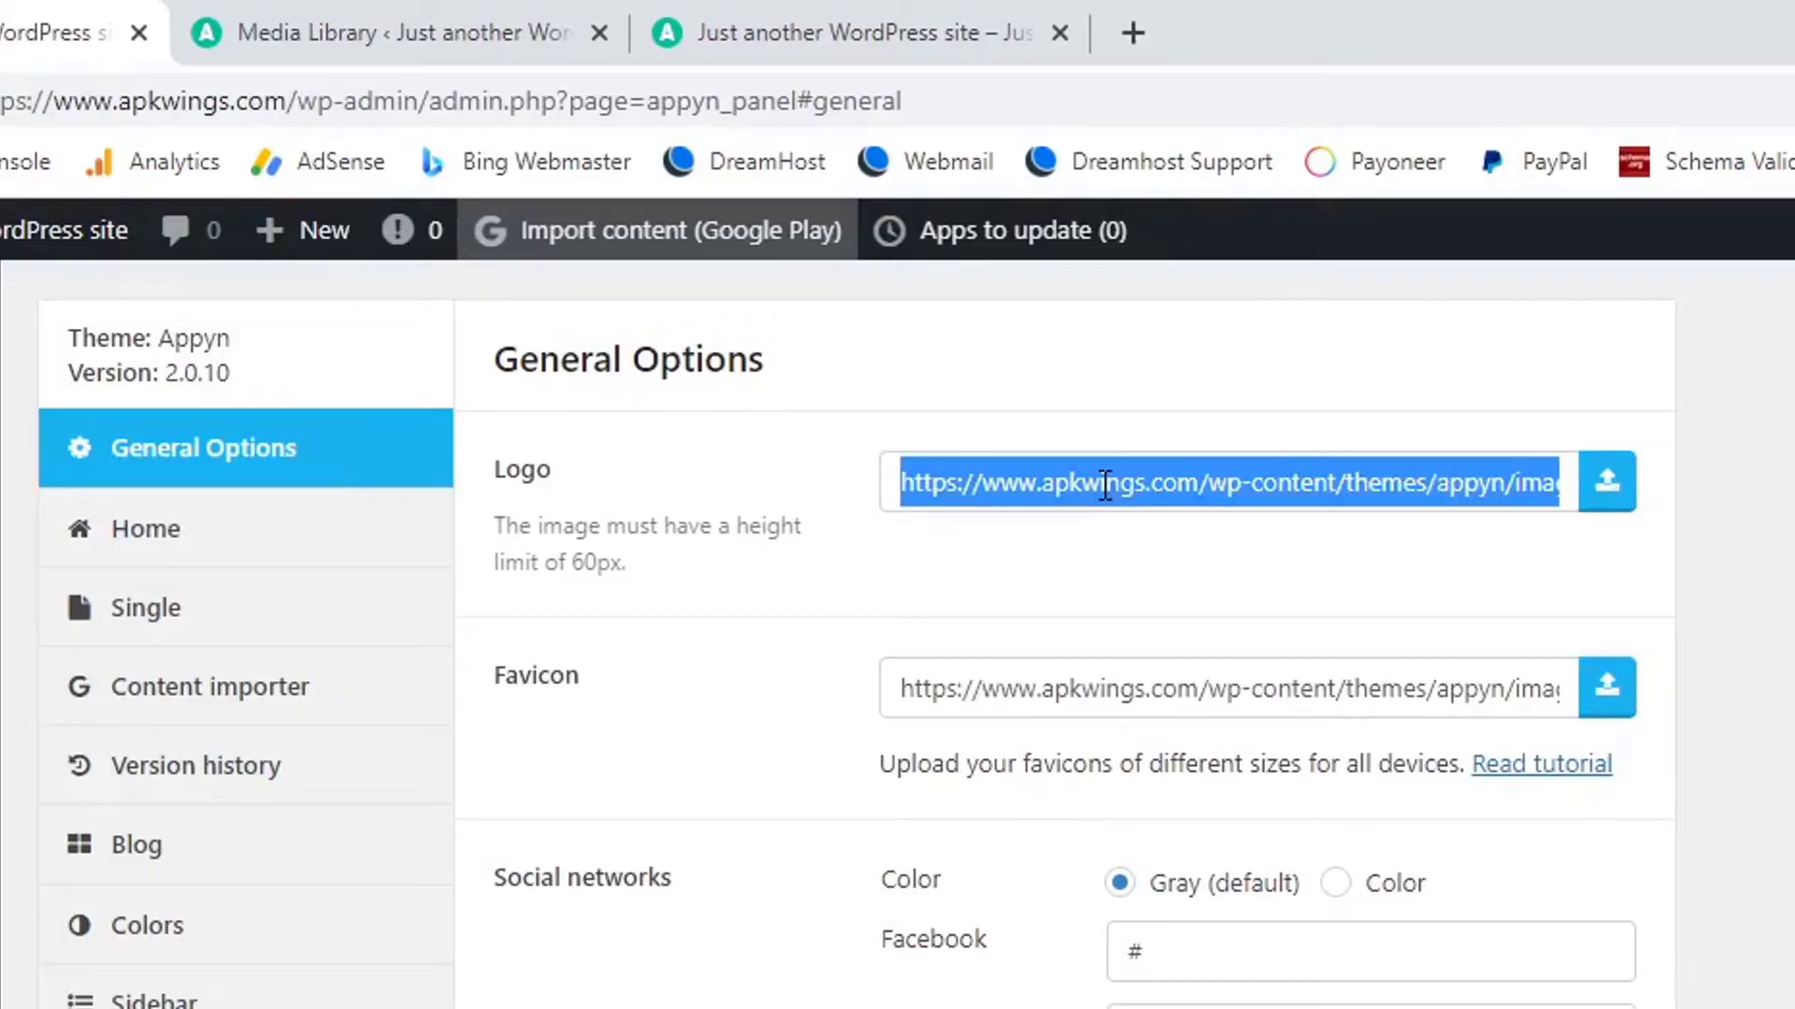
pyautogui.hotkey('ctrl', 'v')
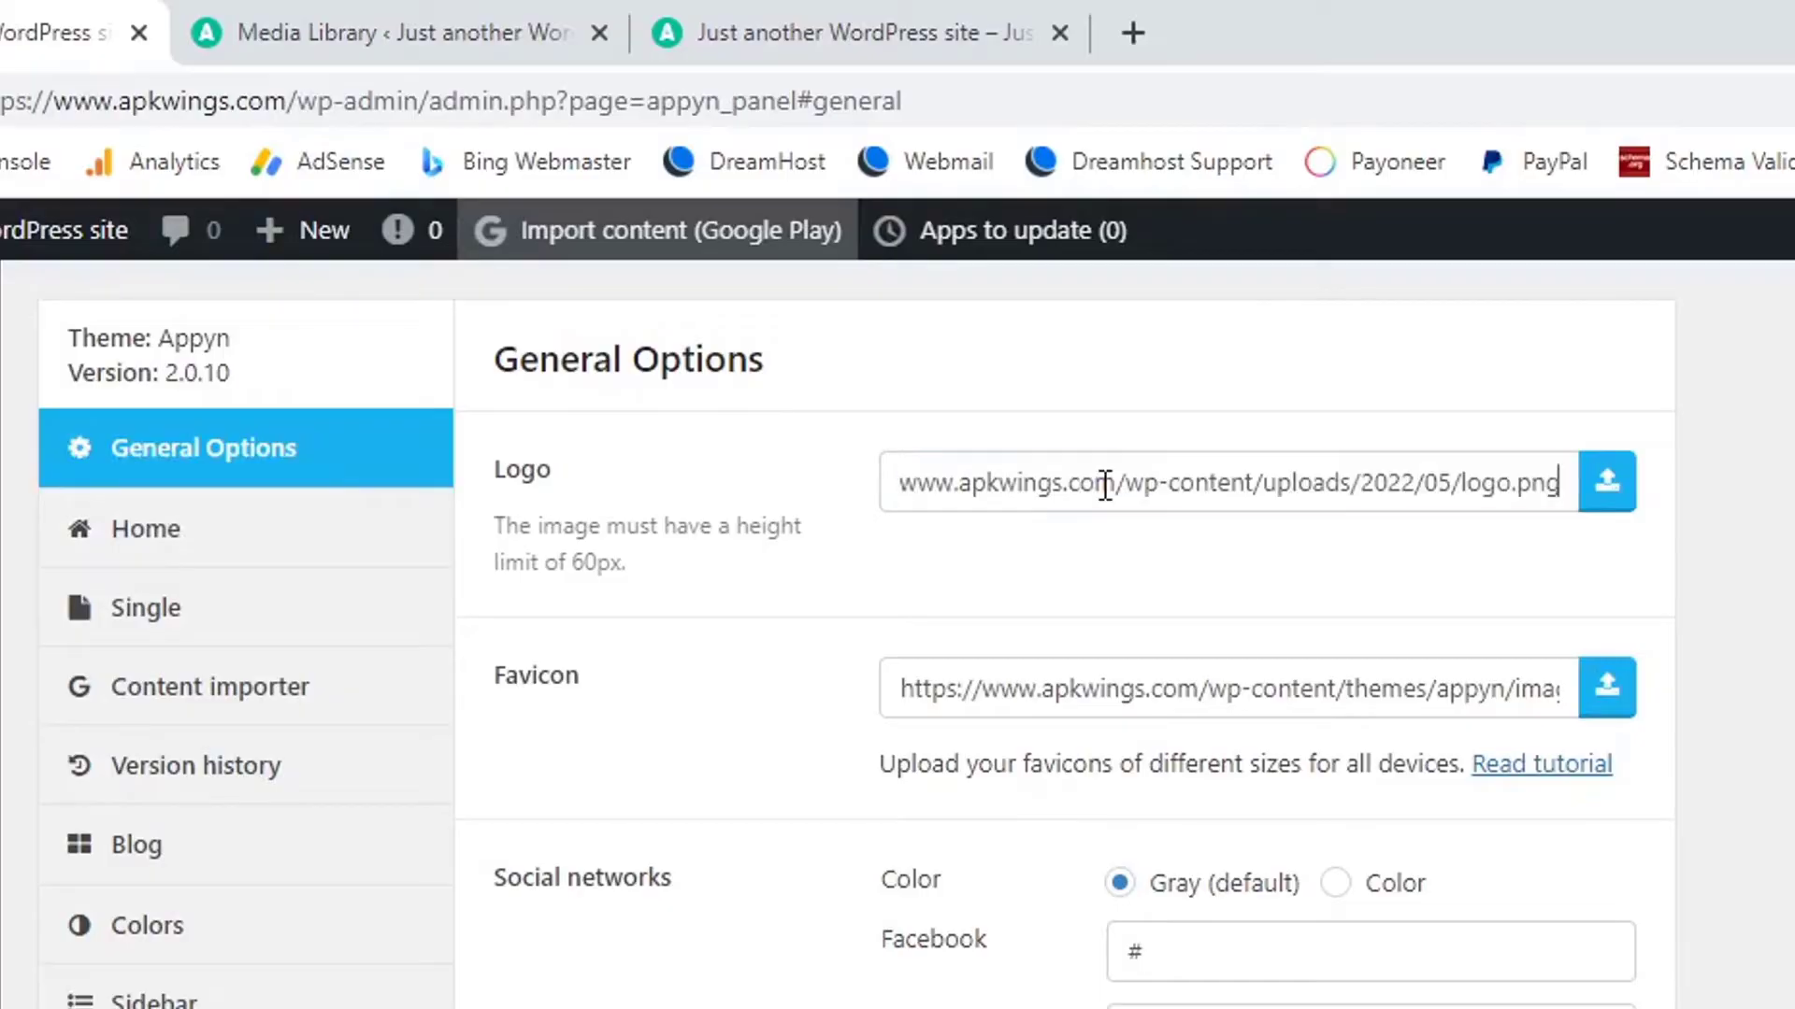
pyautogui.hotkey('ctrl', 'z')
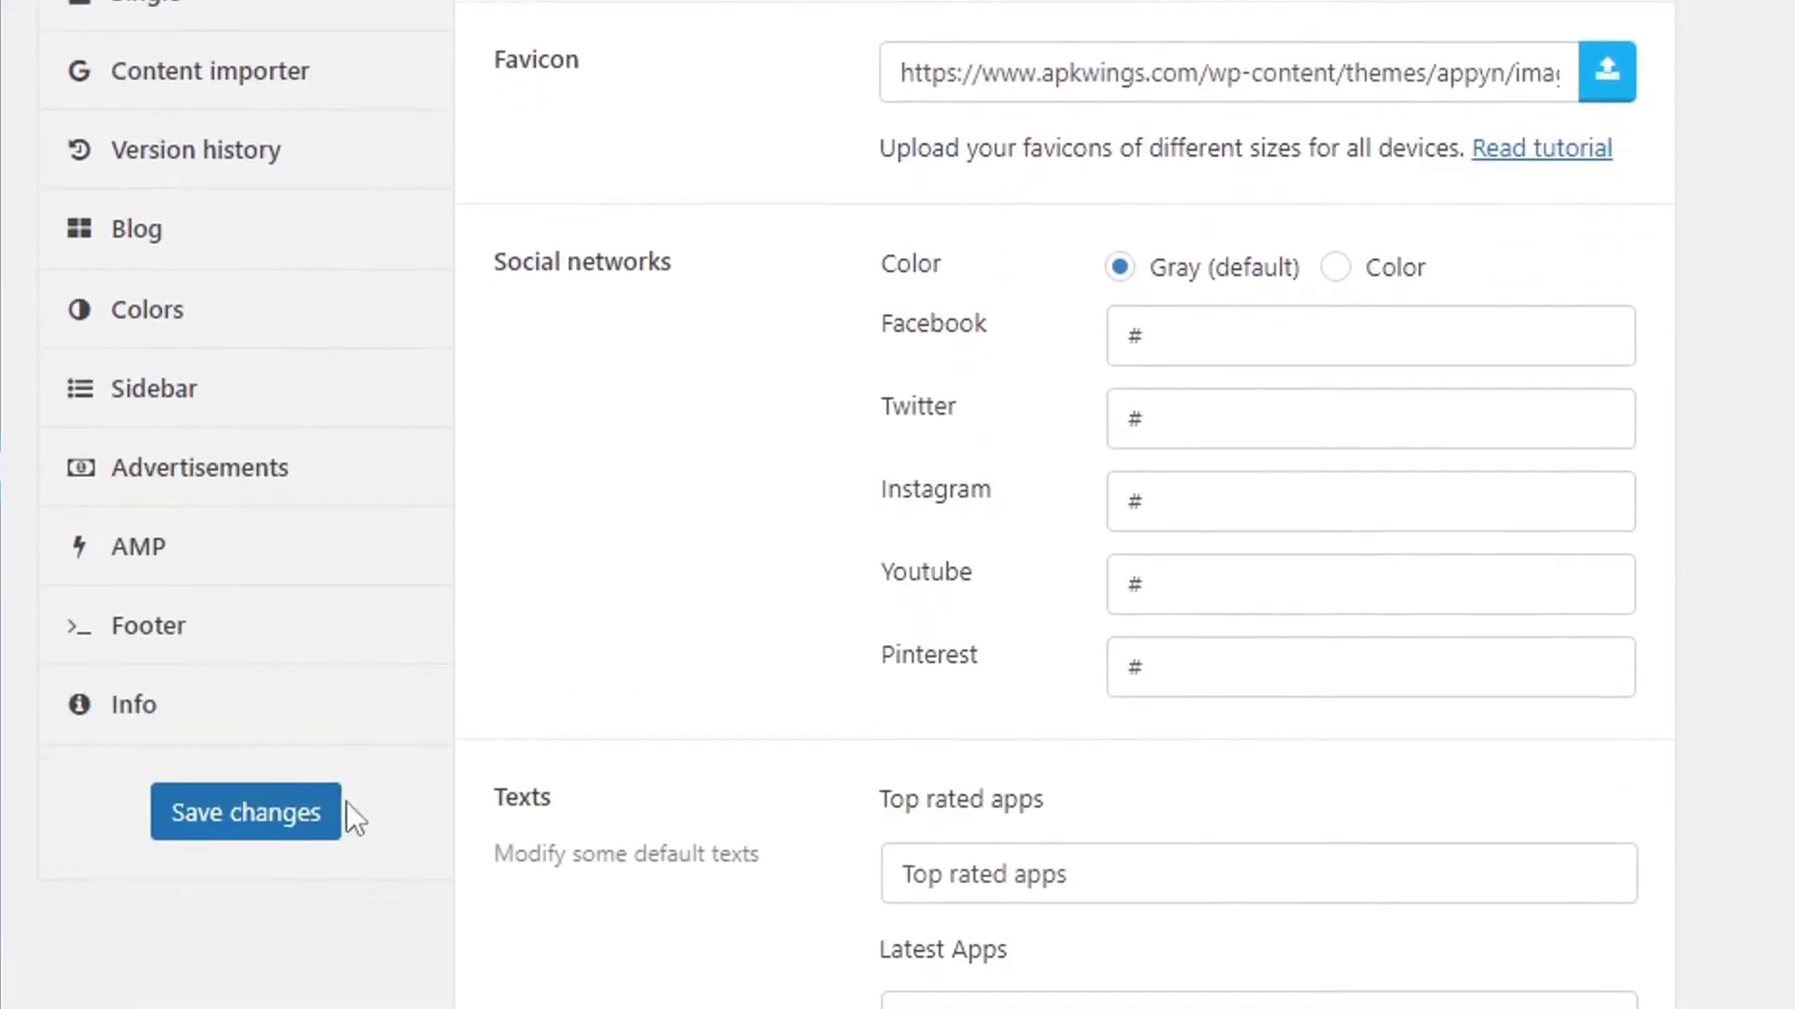
pyautogui.click(268, 828)
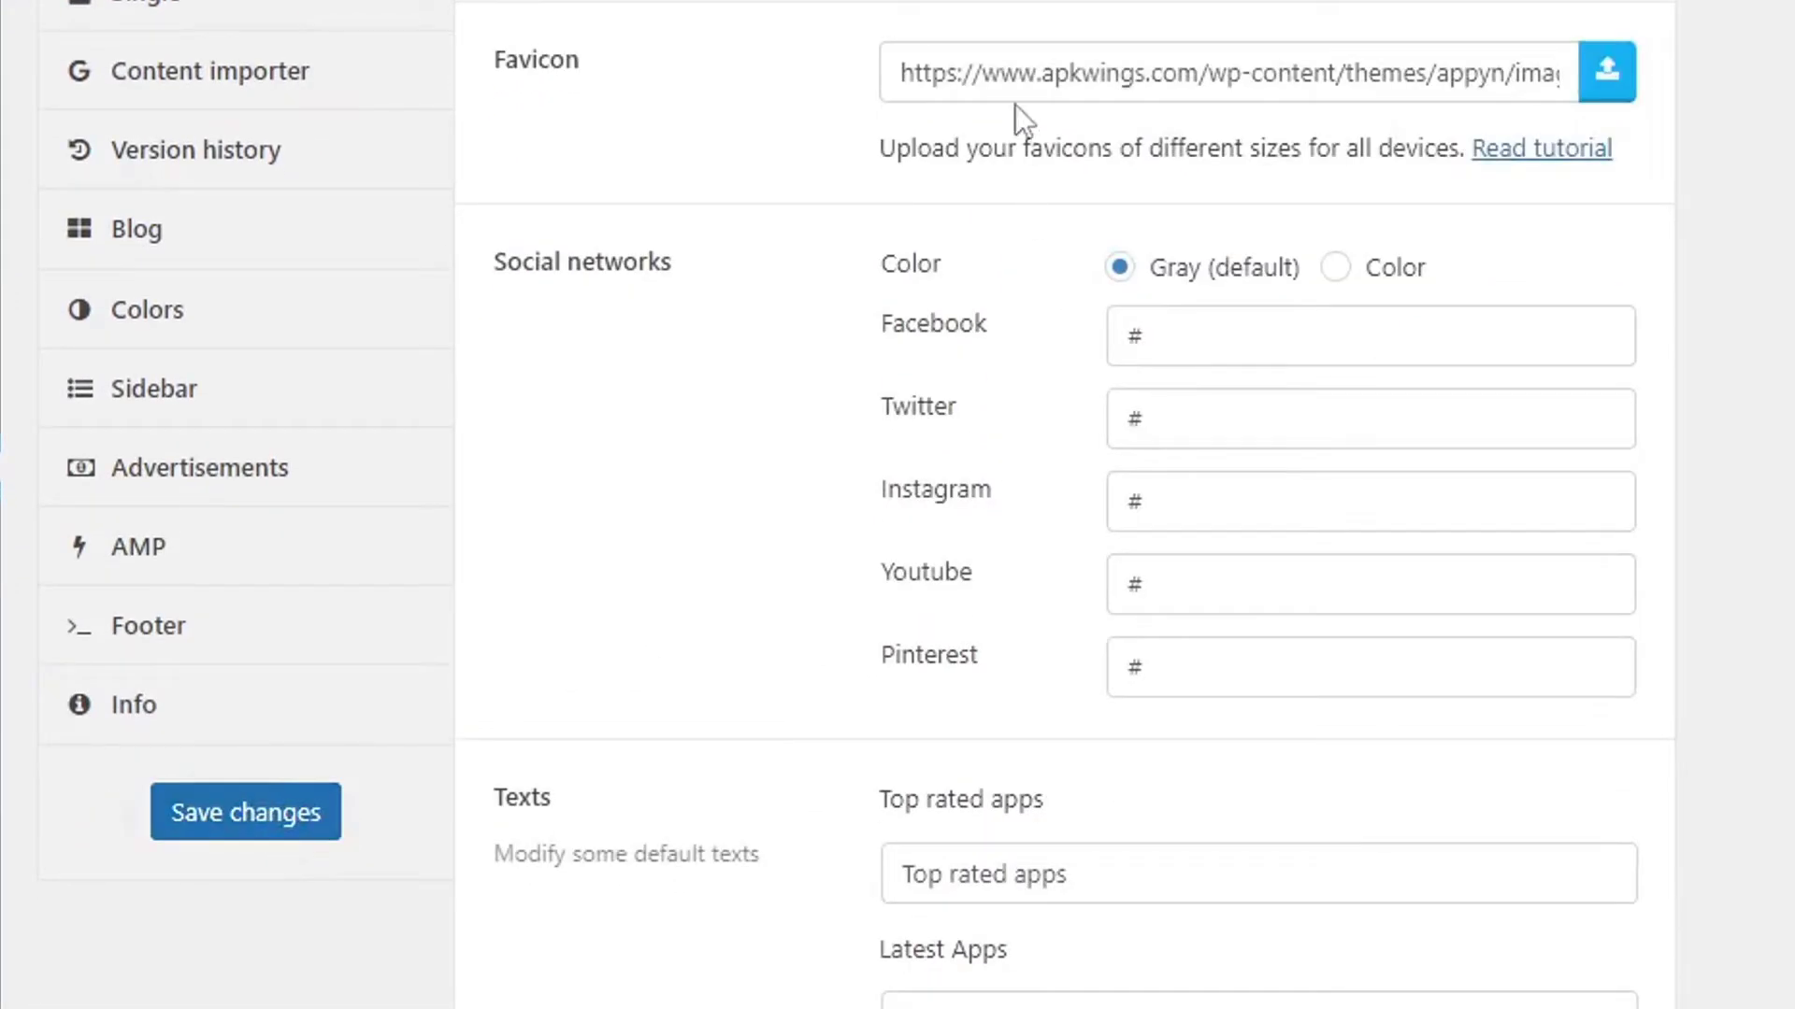
pyautogui.moveTo(945, 73); pyautogui.dragTo(1341, 73)
pyautogui.click(1360, 323)
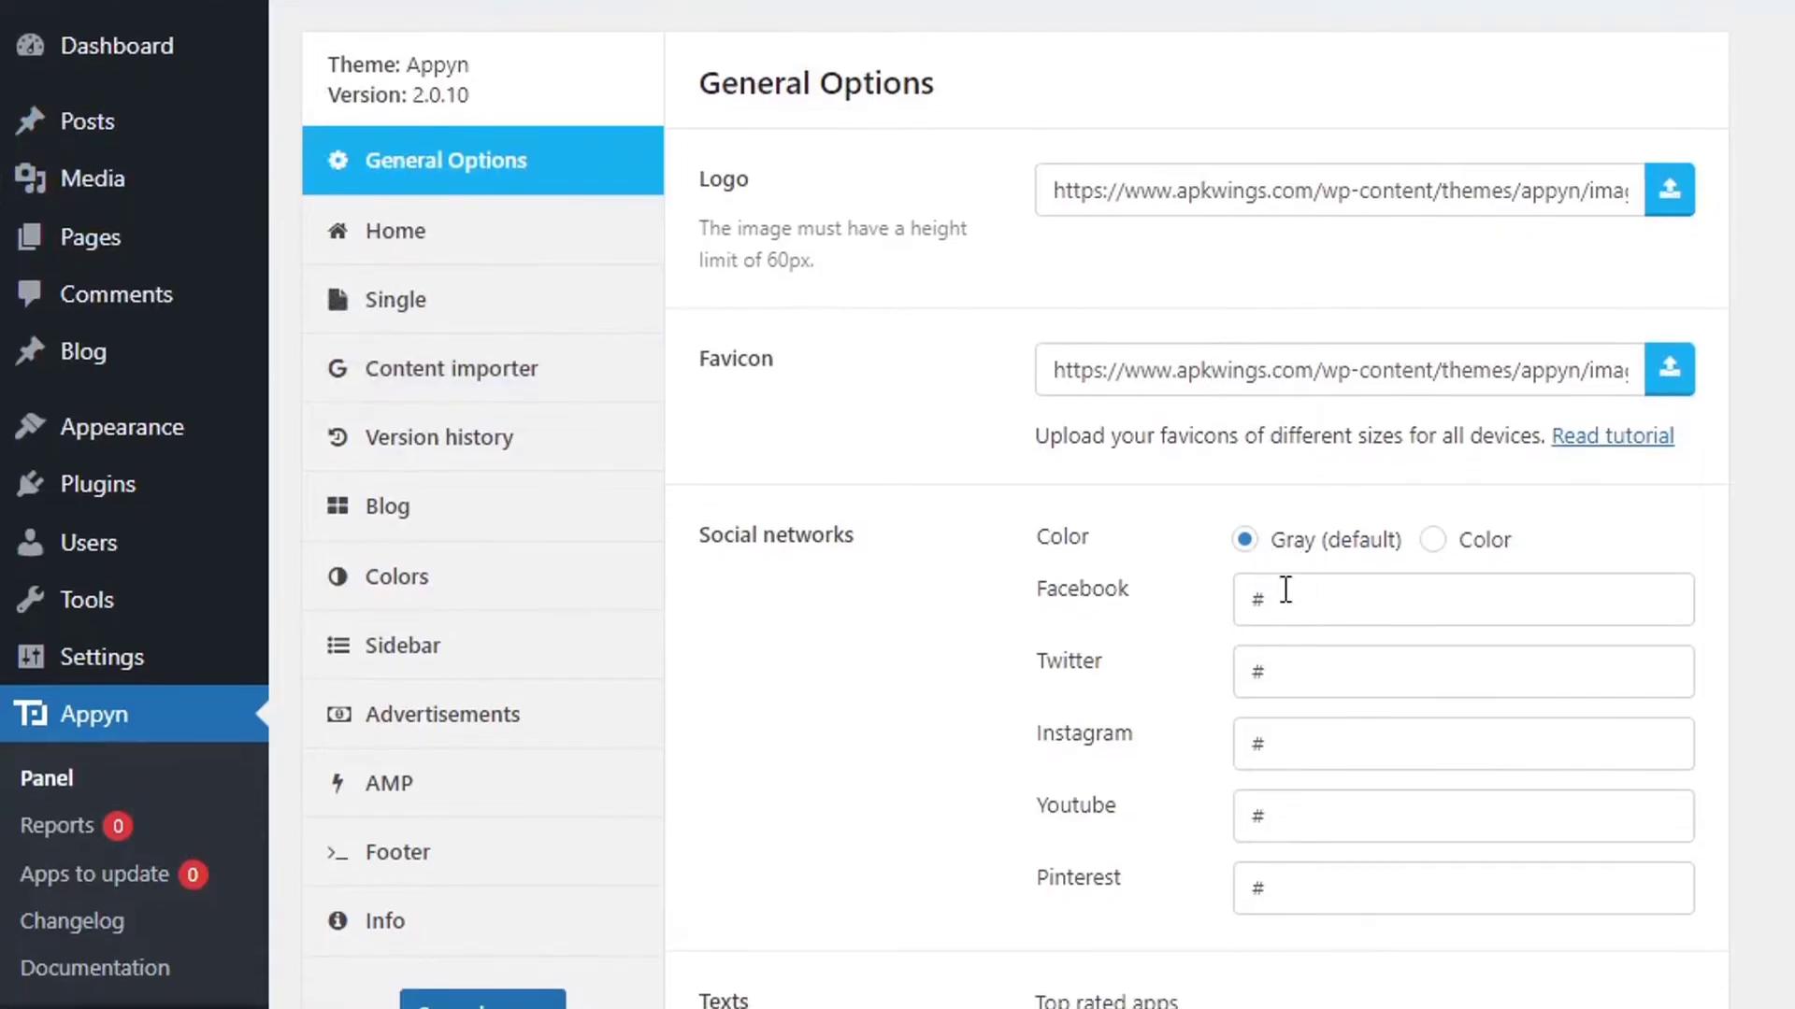
# Review the Facebook and Twitter link fields and remaining General Options, then save them.
pyautogui.doubleClick(1298, 593)
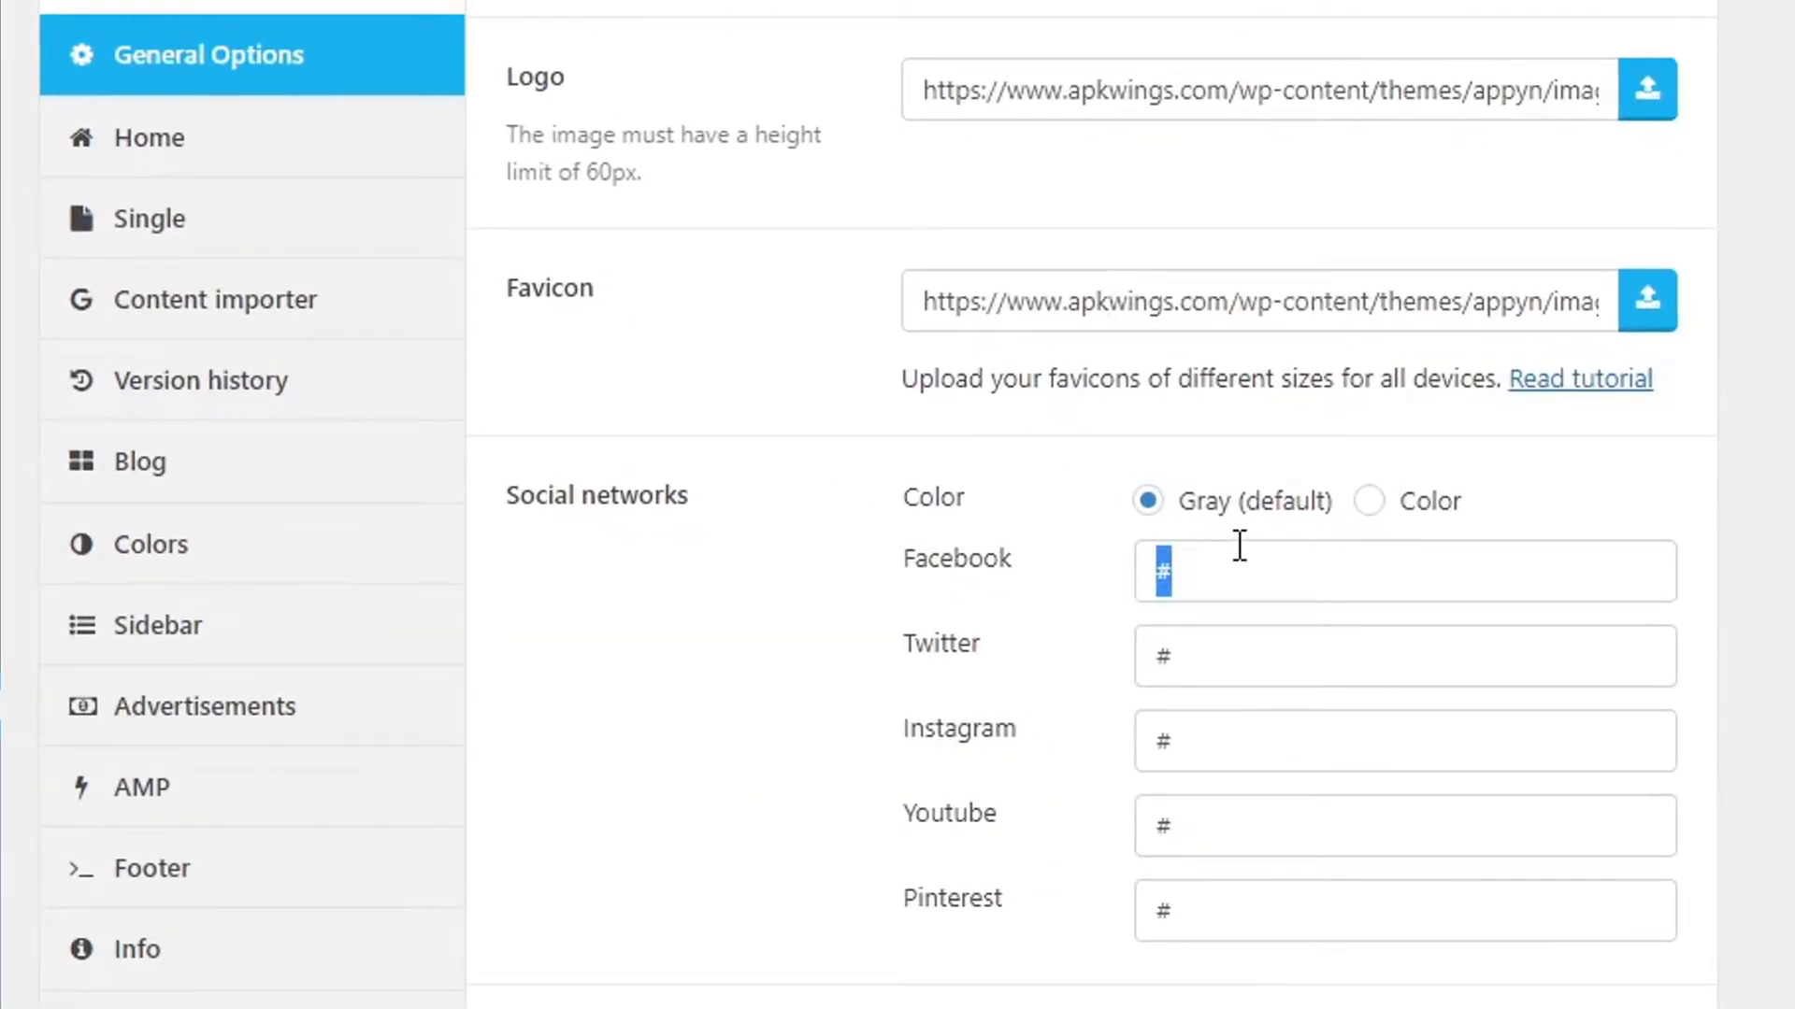
pyautogui.click(1217, 669)
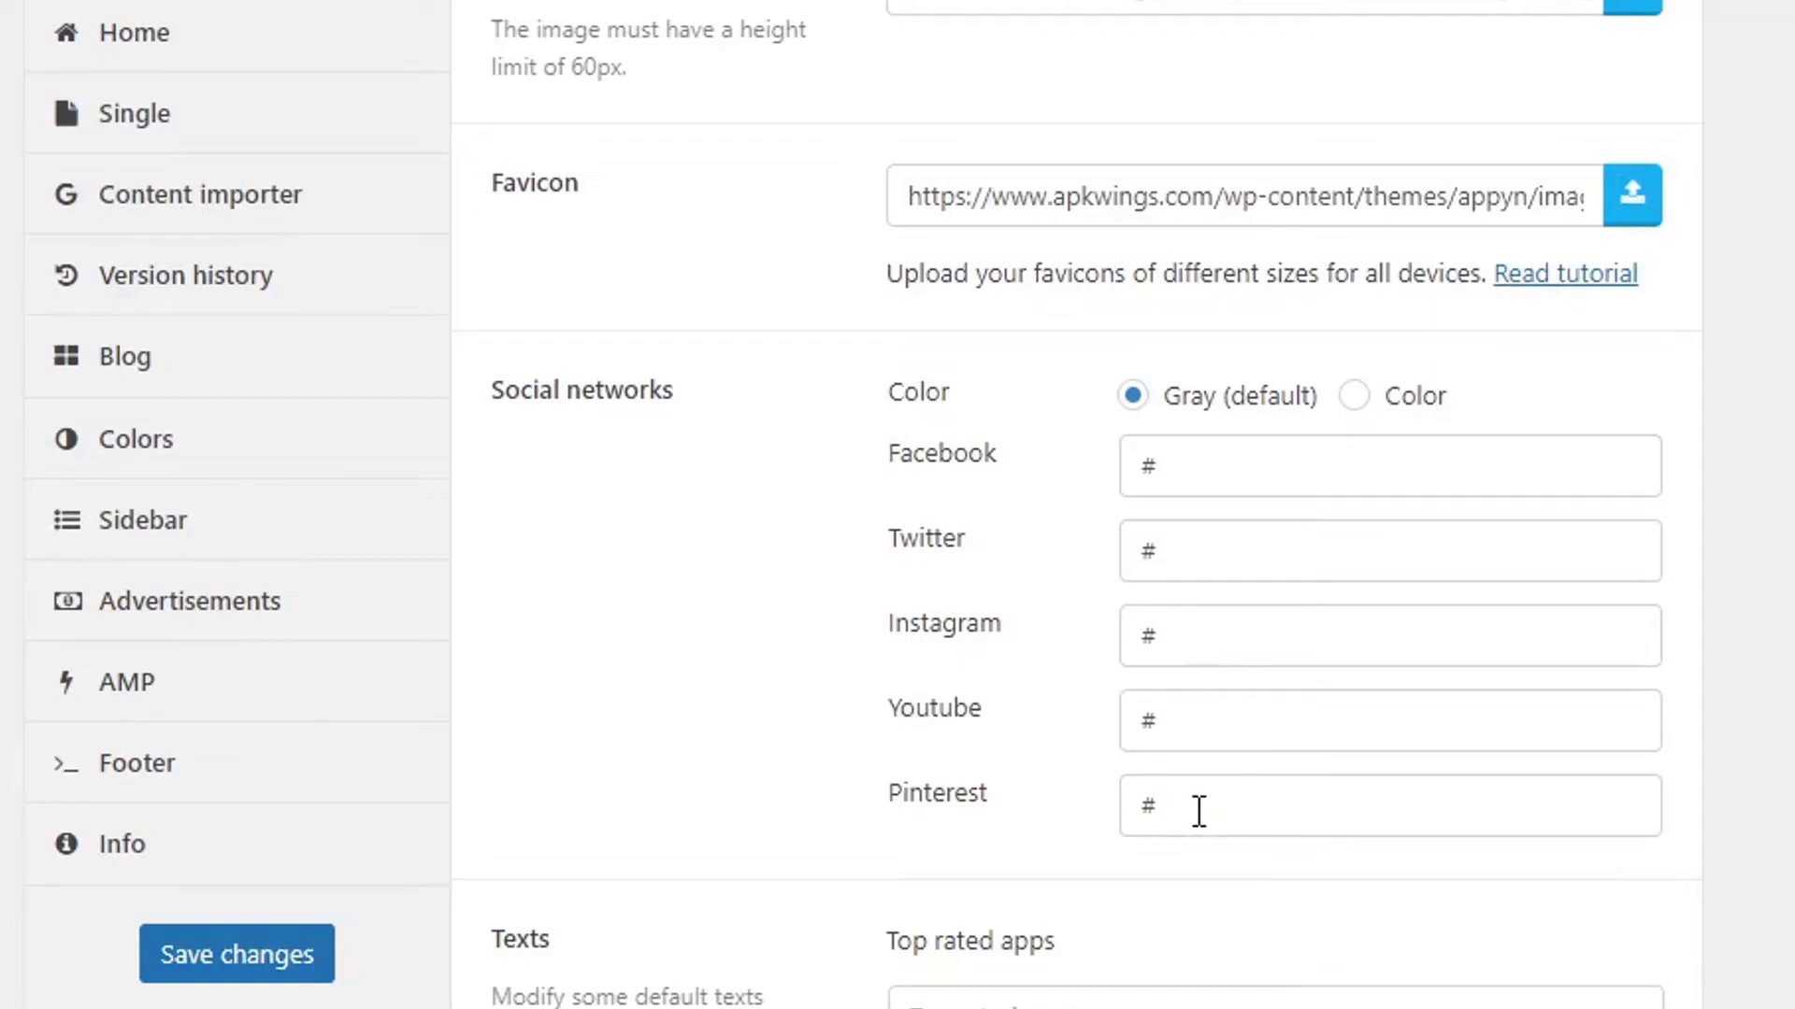
pyautogui.scroll(-7, 1199, 811)
pyautogui.scroll(-5, 1202, 666)
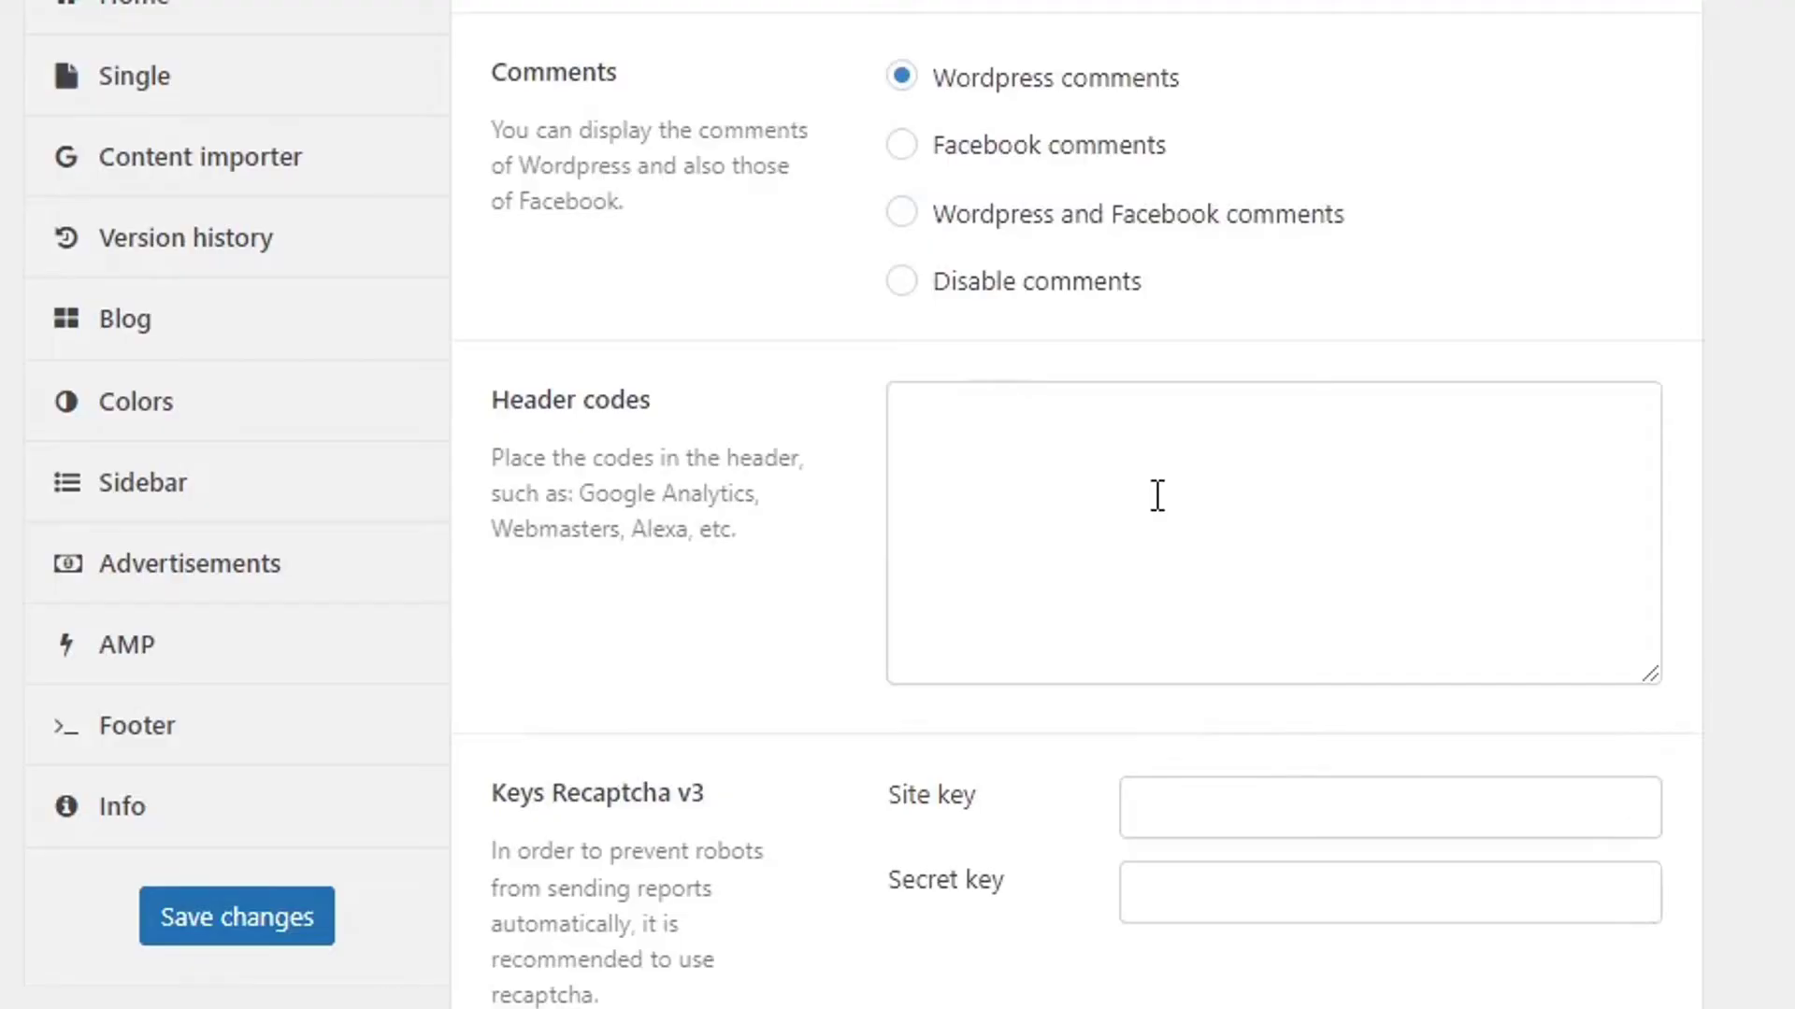
pyautogui.scroll(-8, 1181, 517)
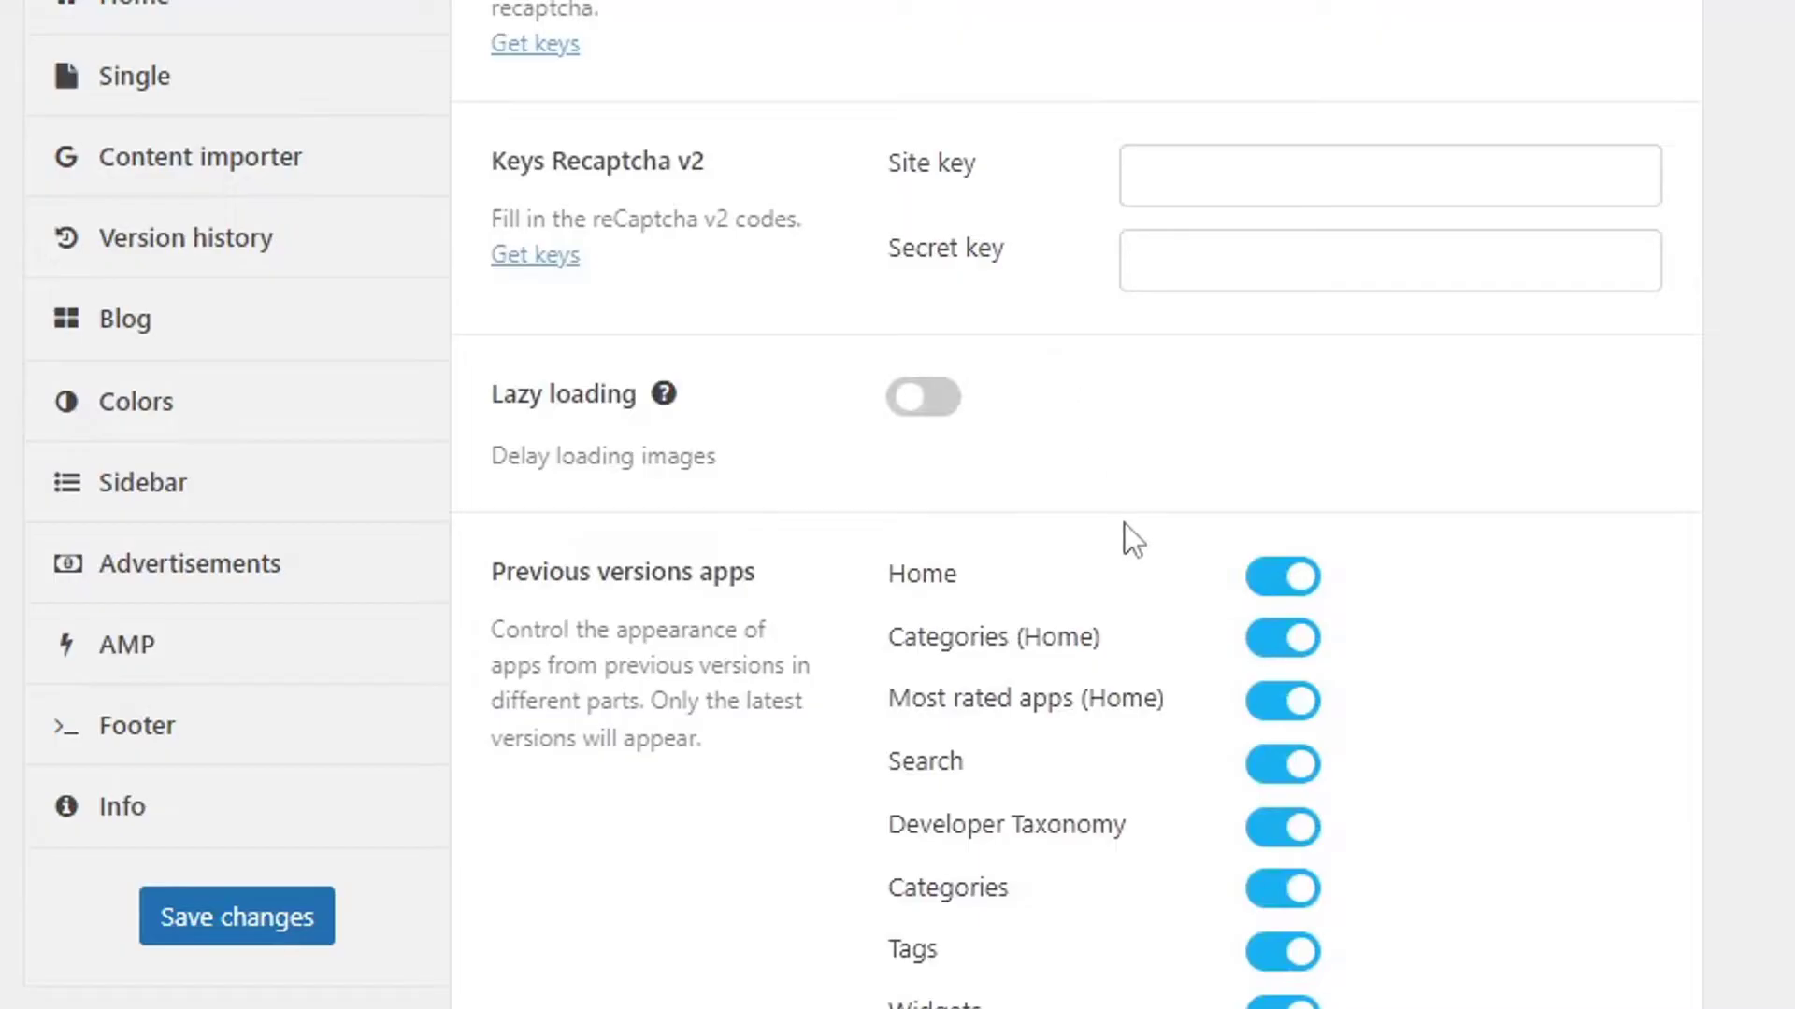
pyautogui.scroll(-7, 1125, 542)
pyautogui.scroll(-4, 1125, 555)
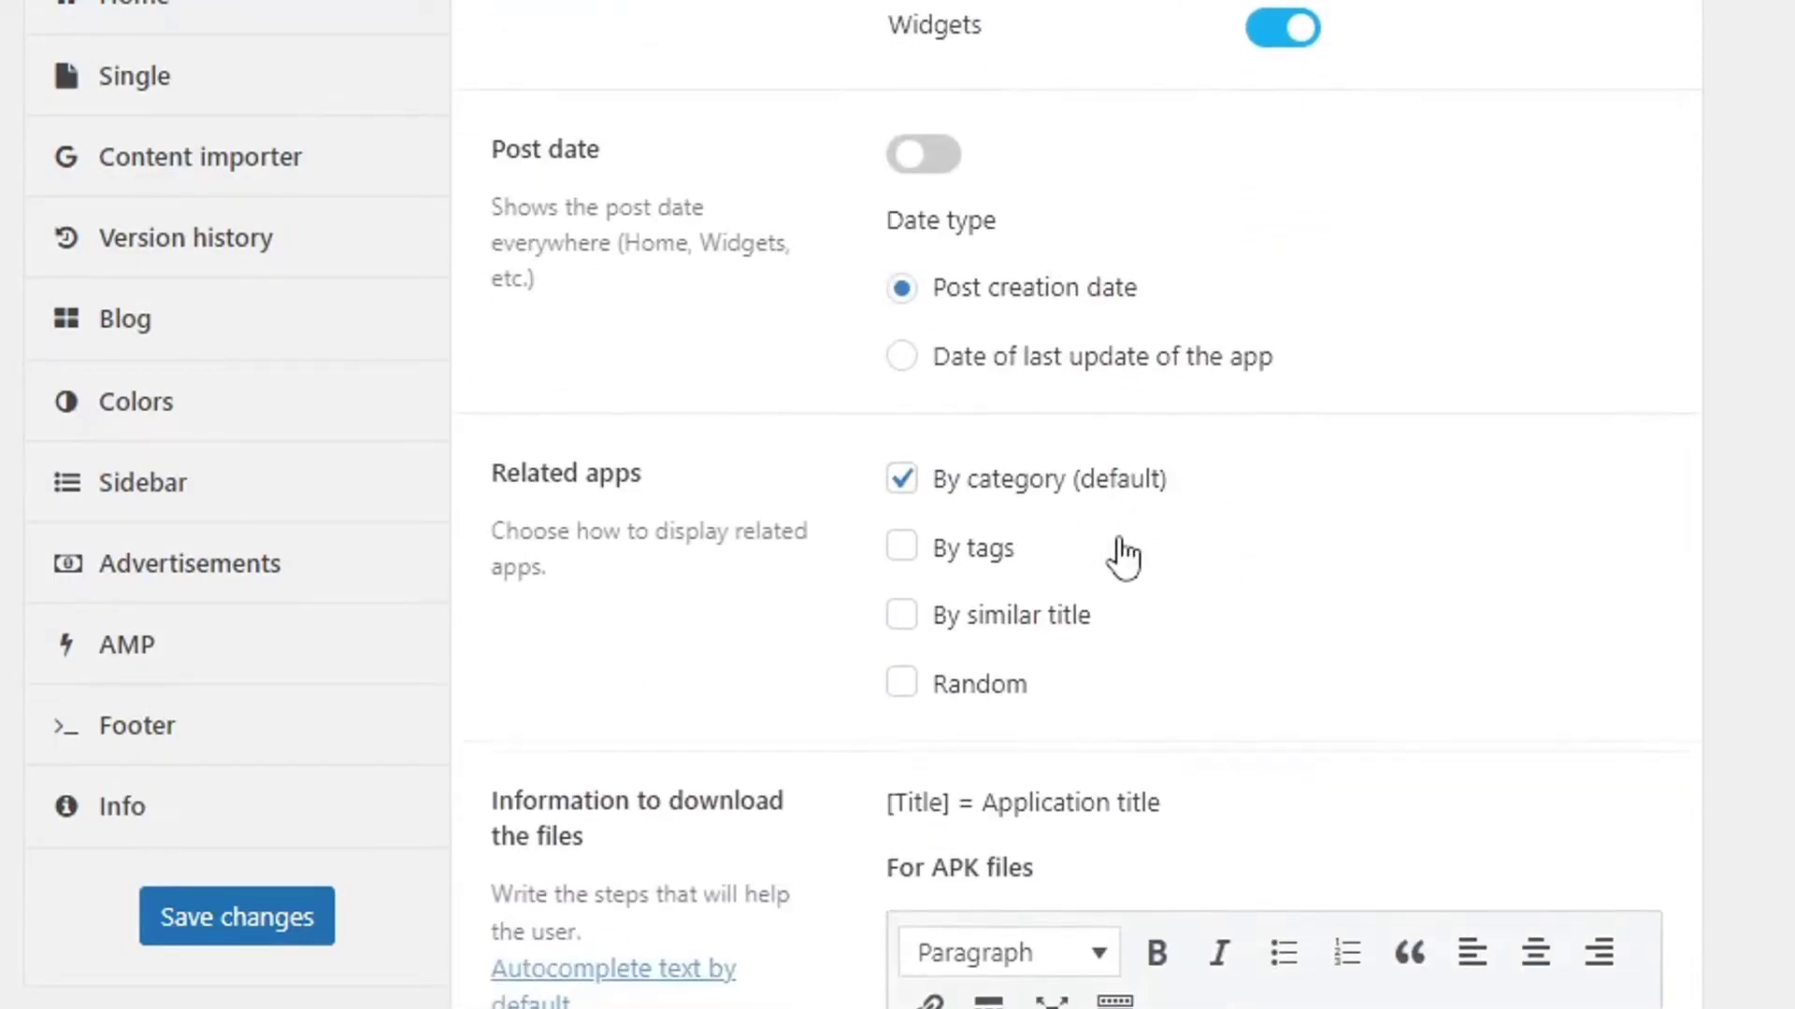
pyautogui.scroll(2, 1125, 553)
pyautogui.scroll(1, 1118, 537)
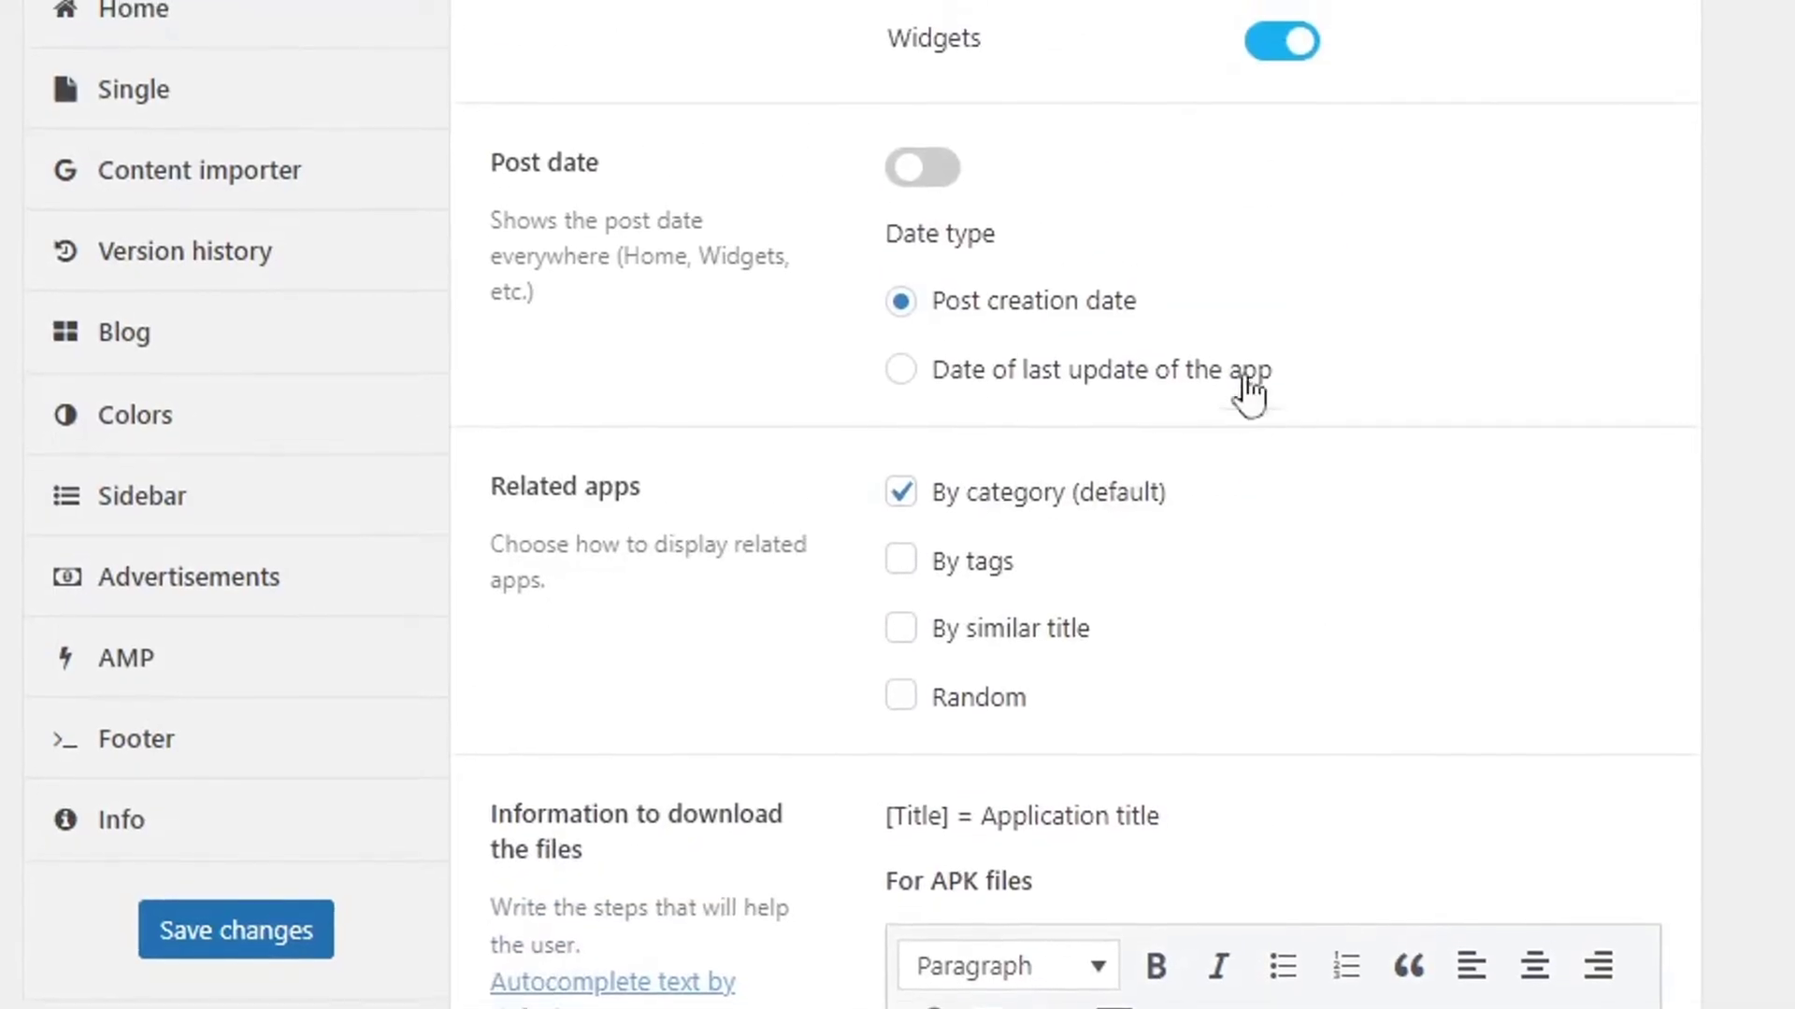
pyautogui.scroll(-9, 1120, 519)
pyautogui.scroll(-2, 1120, 580)
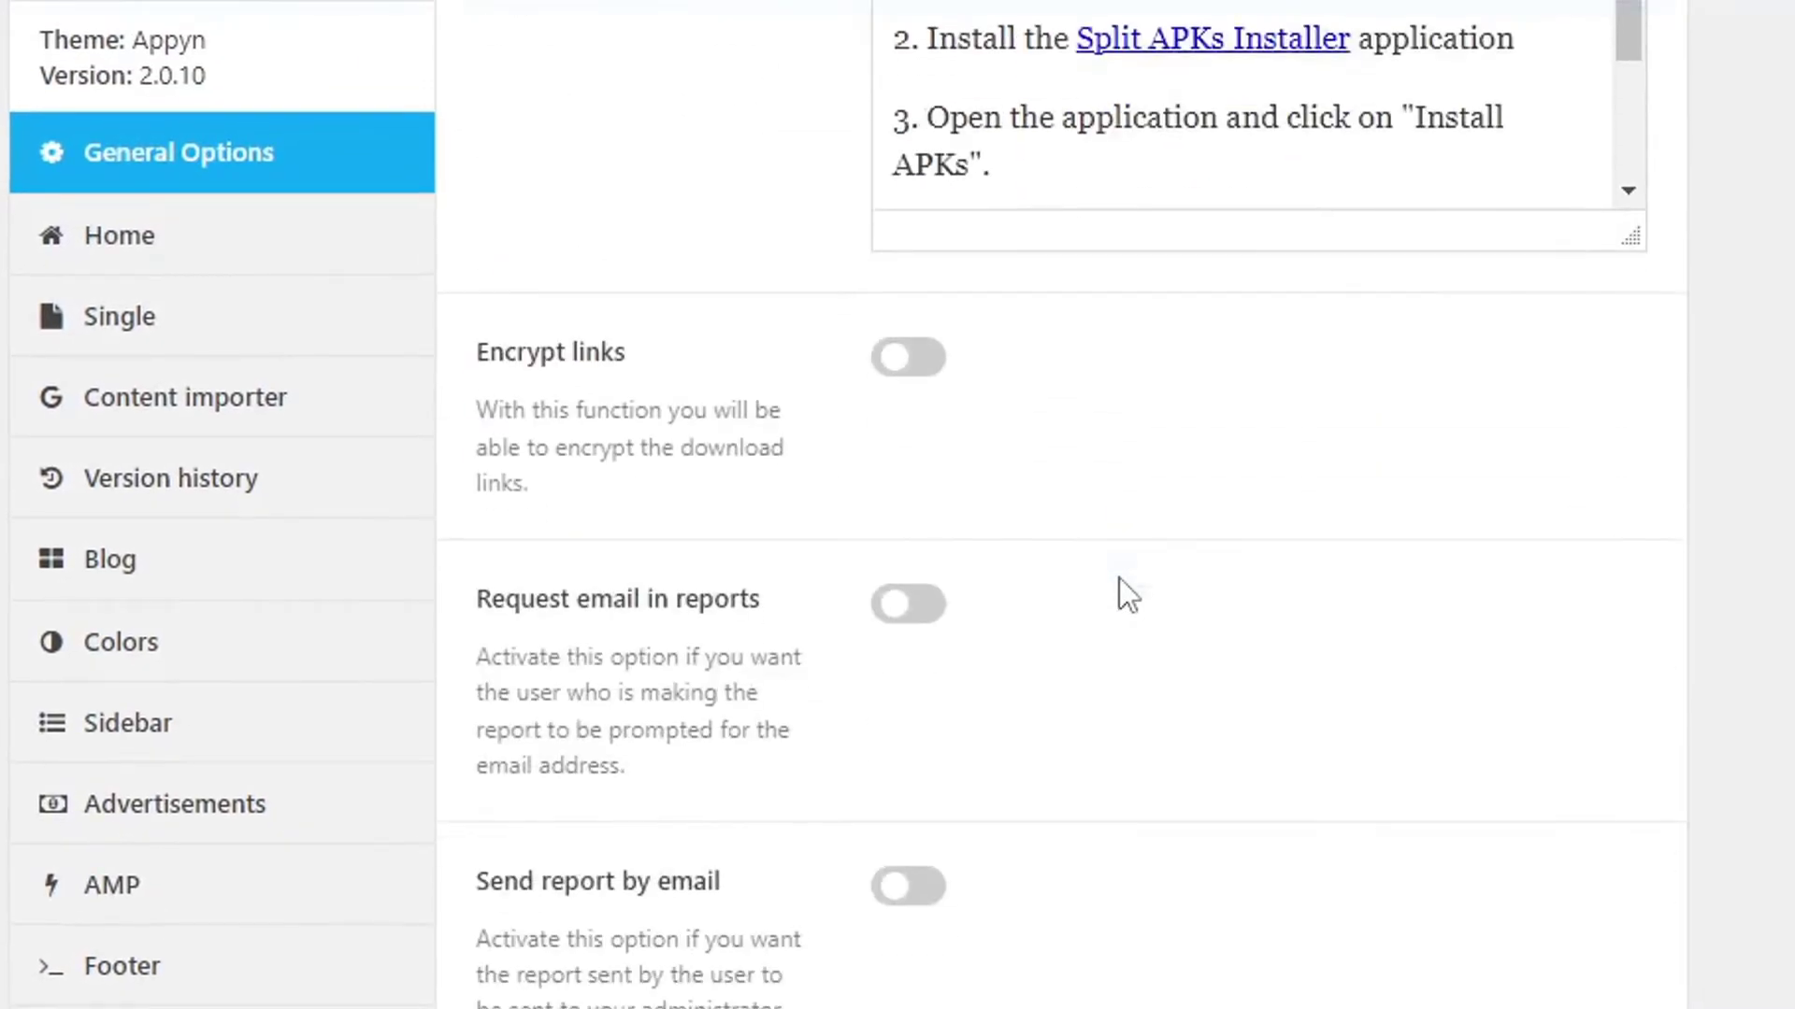
pyautogui.scroll(14, 1120, 580)
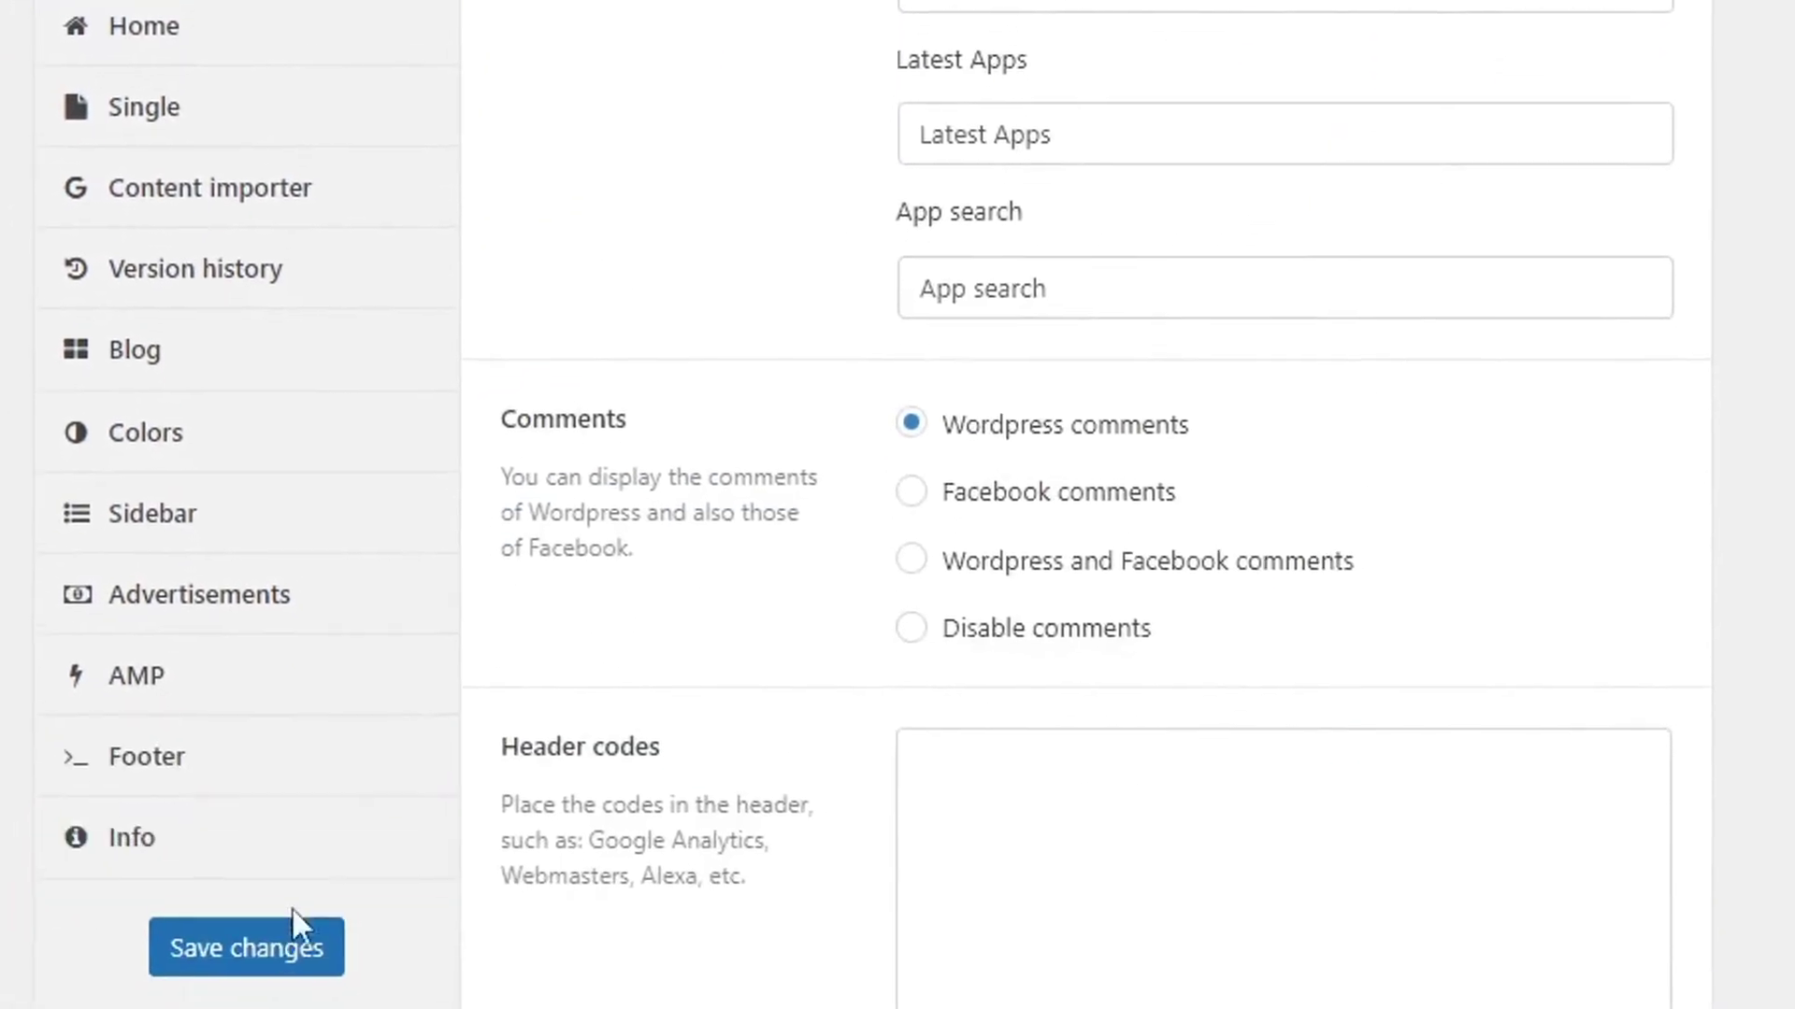
pyautogui.click(253, 955)
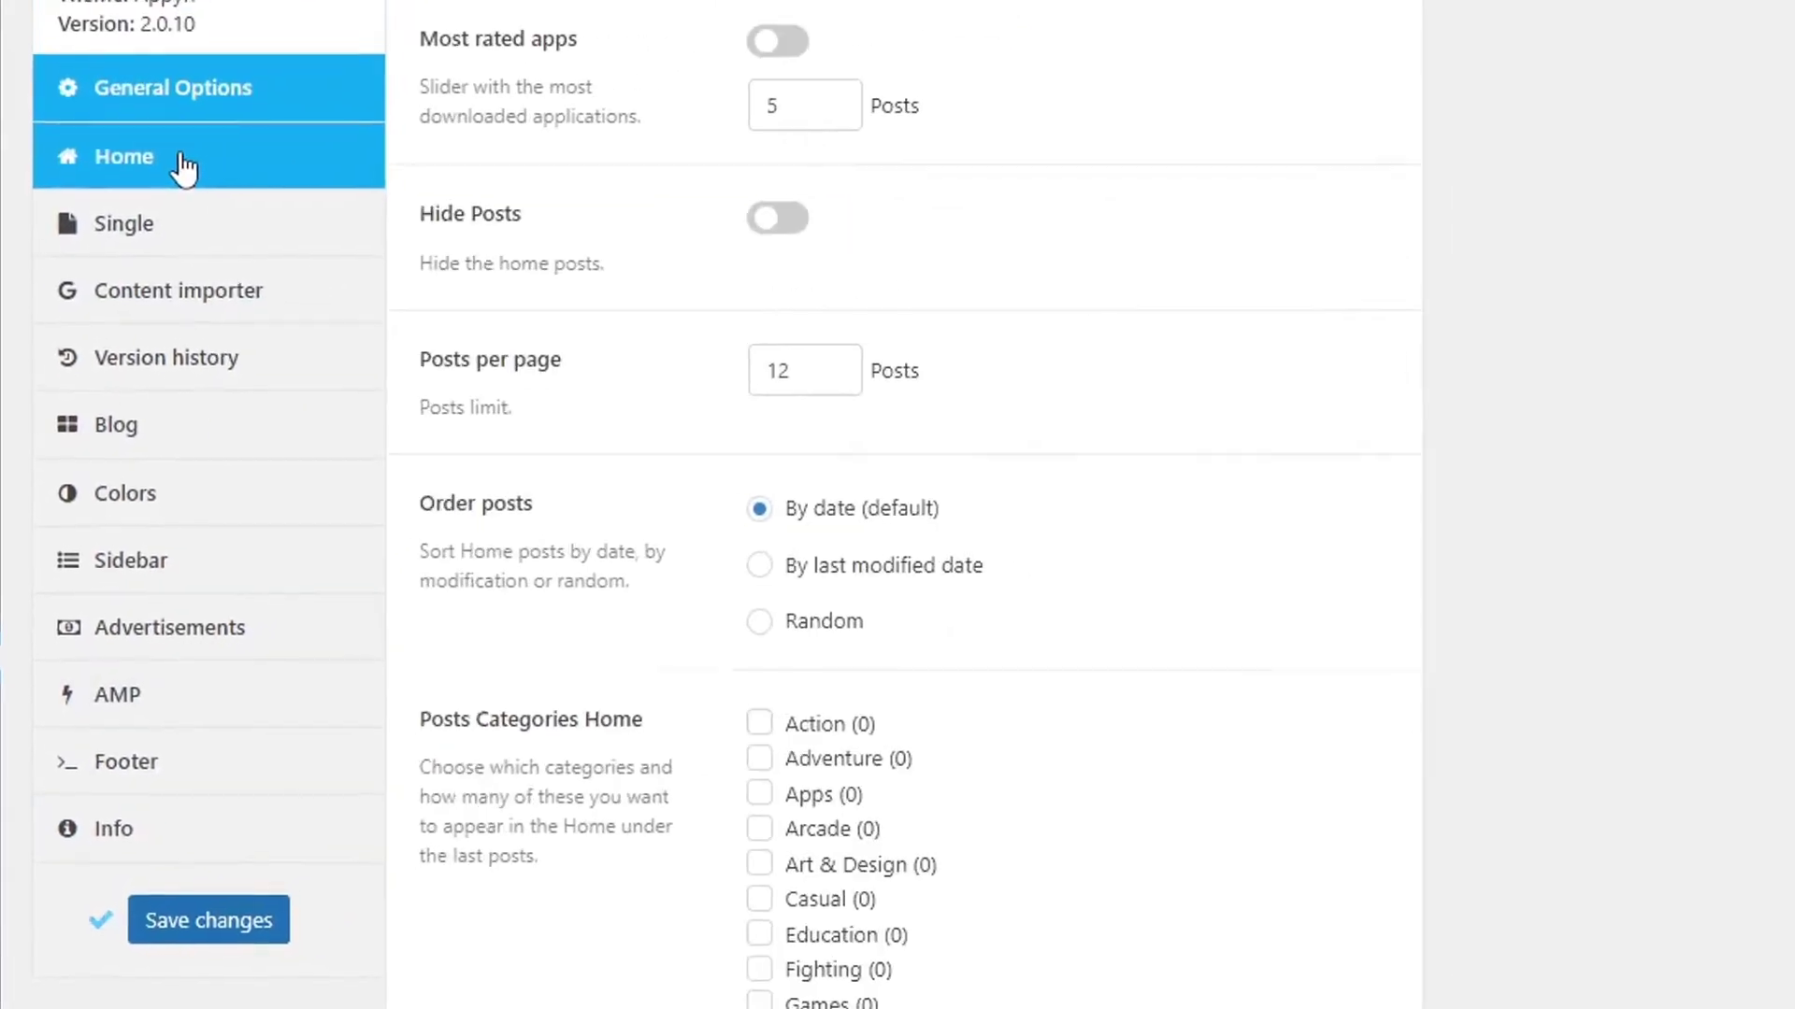
# Change the Home page title to 'Download Your Favourite Apps and Games', fixing the typo.
pyautogui.click(215, 11)
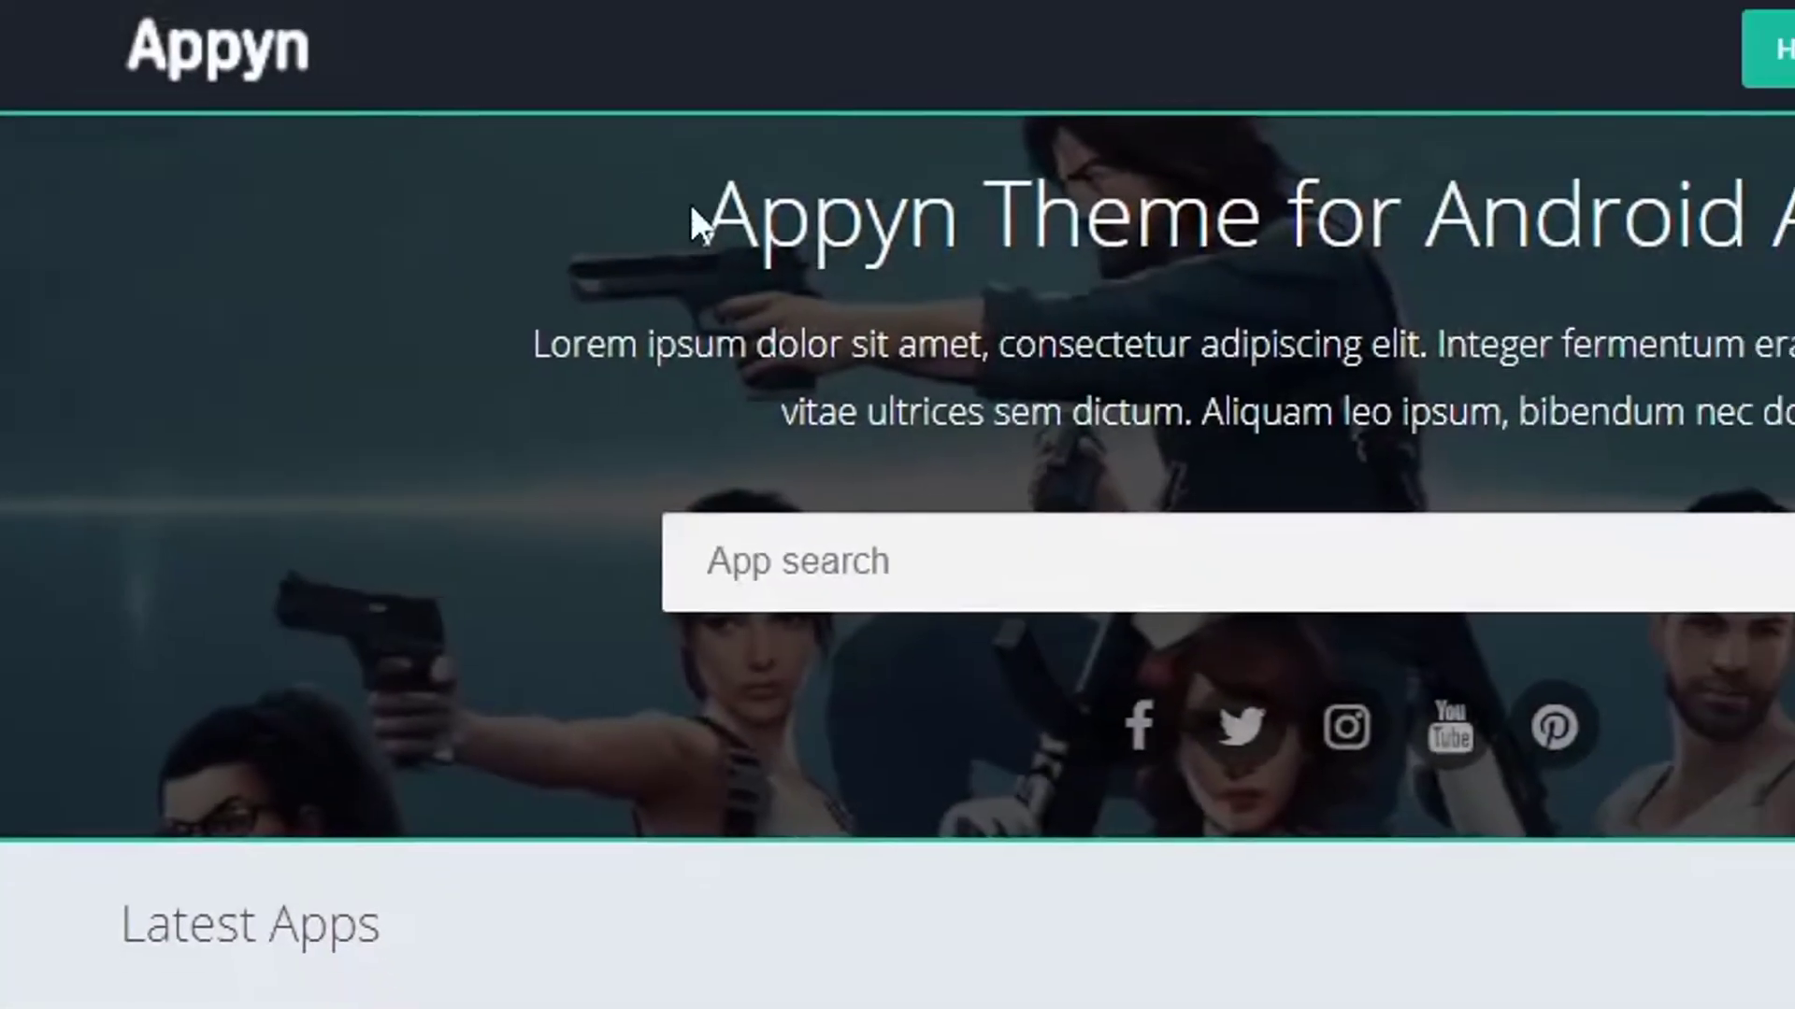
pyautogui.moveTo(696, 199); pyautogui.dragTo(1691, 193)
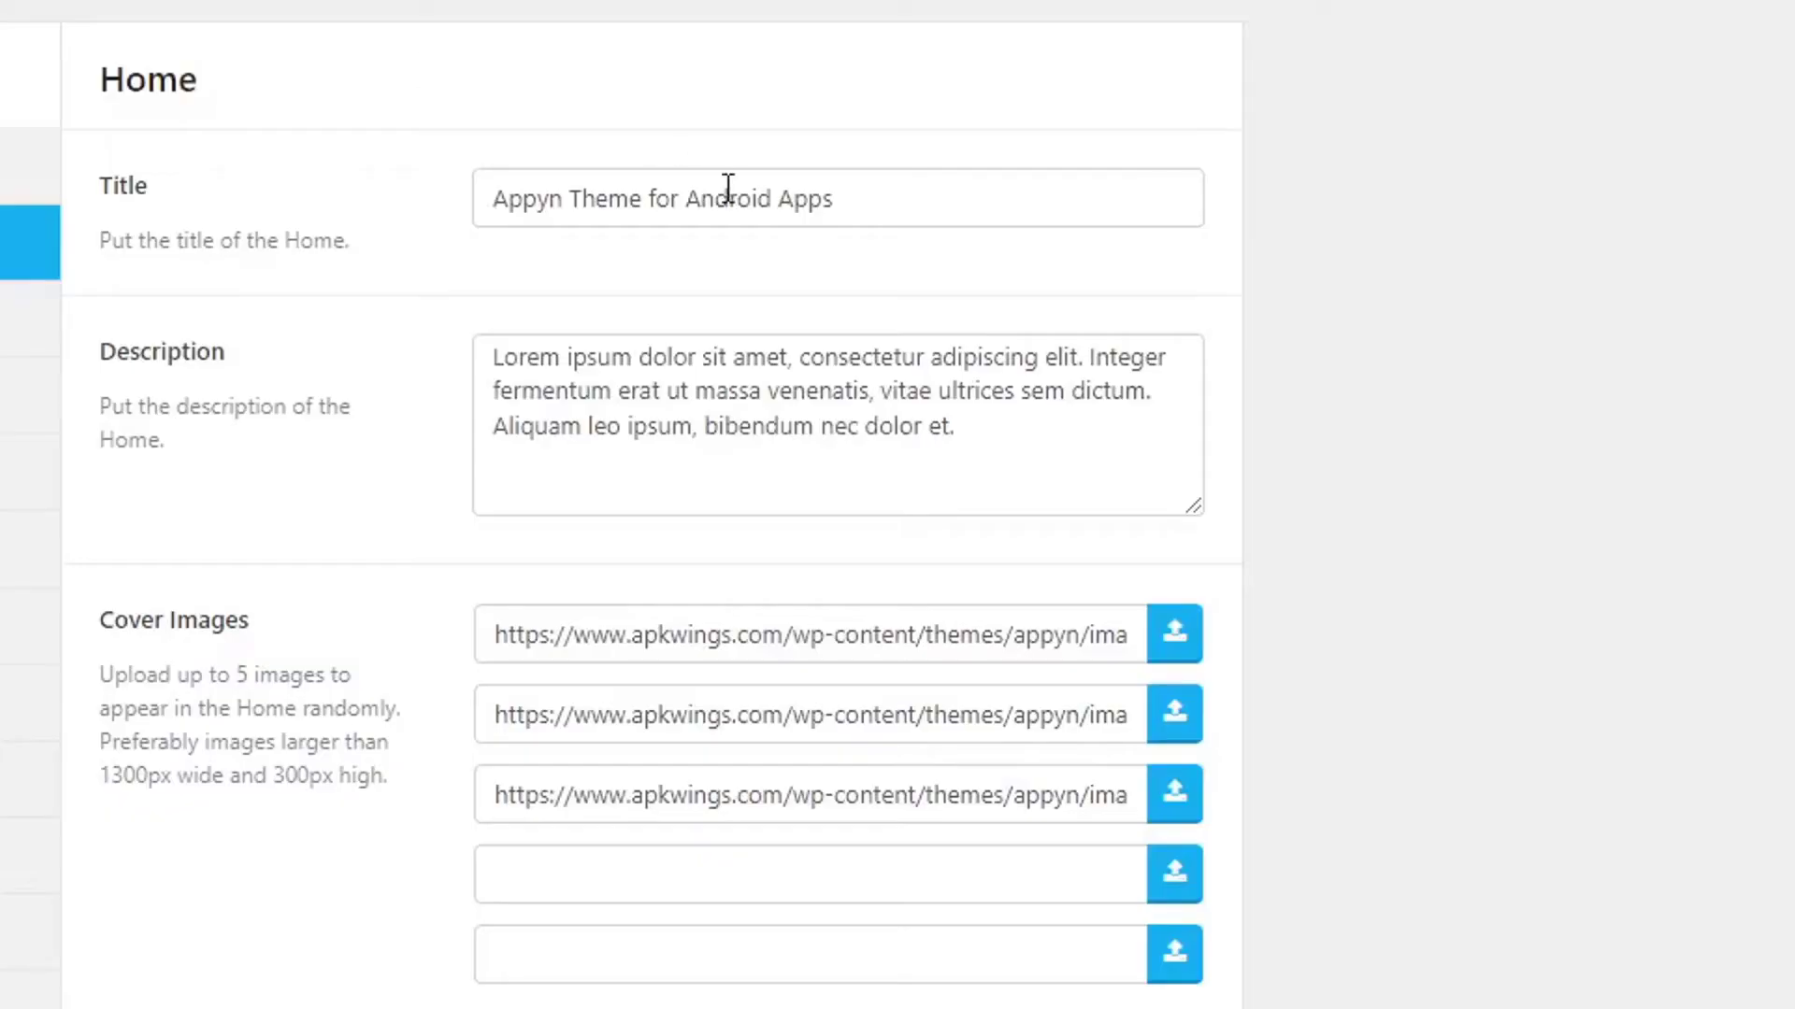
pyautogui.tripleClick(730, 198)
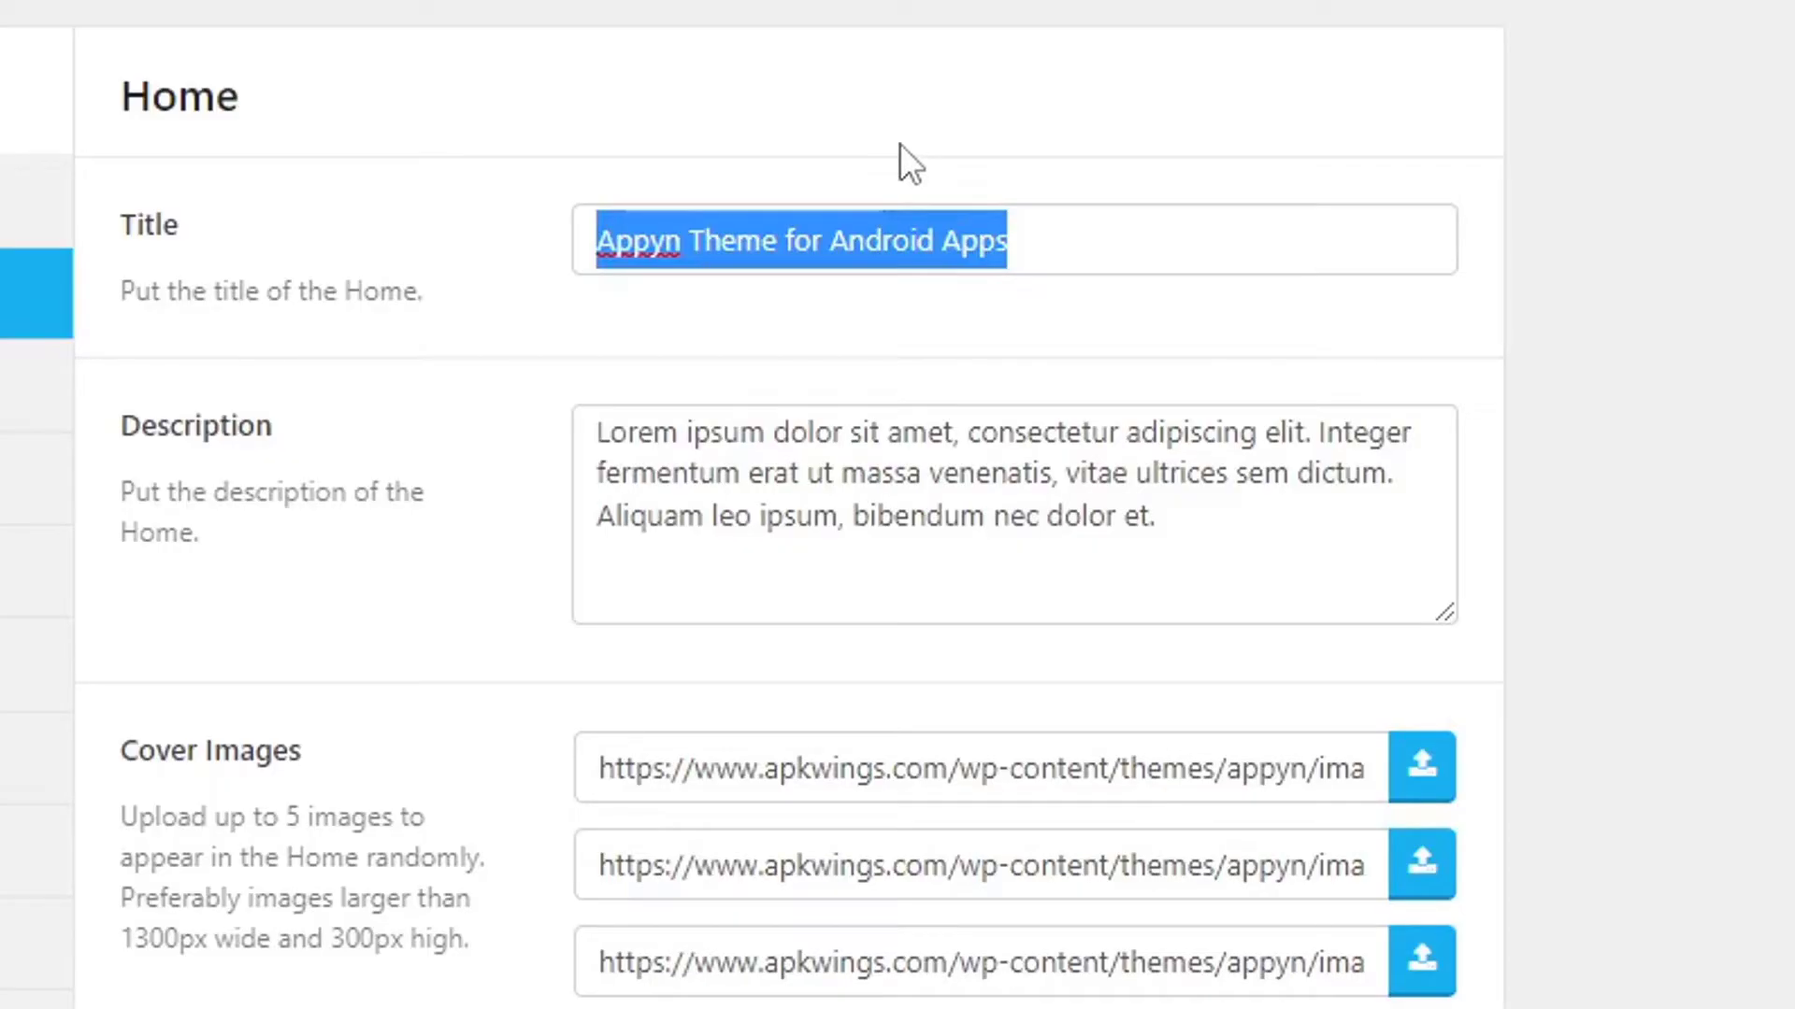
pyautogui.write('Download Your Fa')
pyautogui.write('vourite Apps and ')
pyautogui.write('Gmaes')
pyautogui.press('BackSpace')
pyautogui.press('BackSpace')
pyautogui.press('BackSpace')
pyautogui.press('BackSpace')
pyautogui.write('ames')
# Inspect the home description and cover image addresses, comparing them against the live front page.
pyautogui.click(1108, 519)
pyautogui.hotkey('ctrl', 'a')
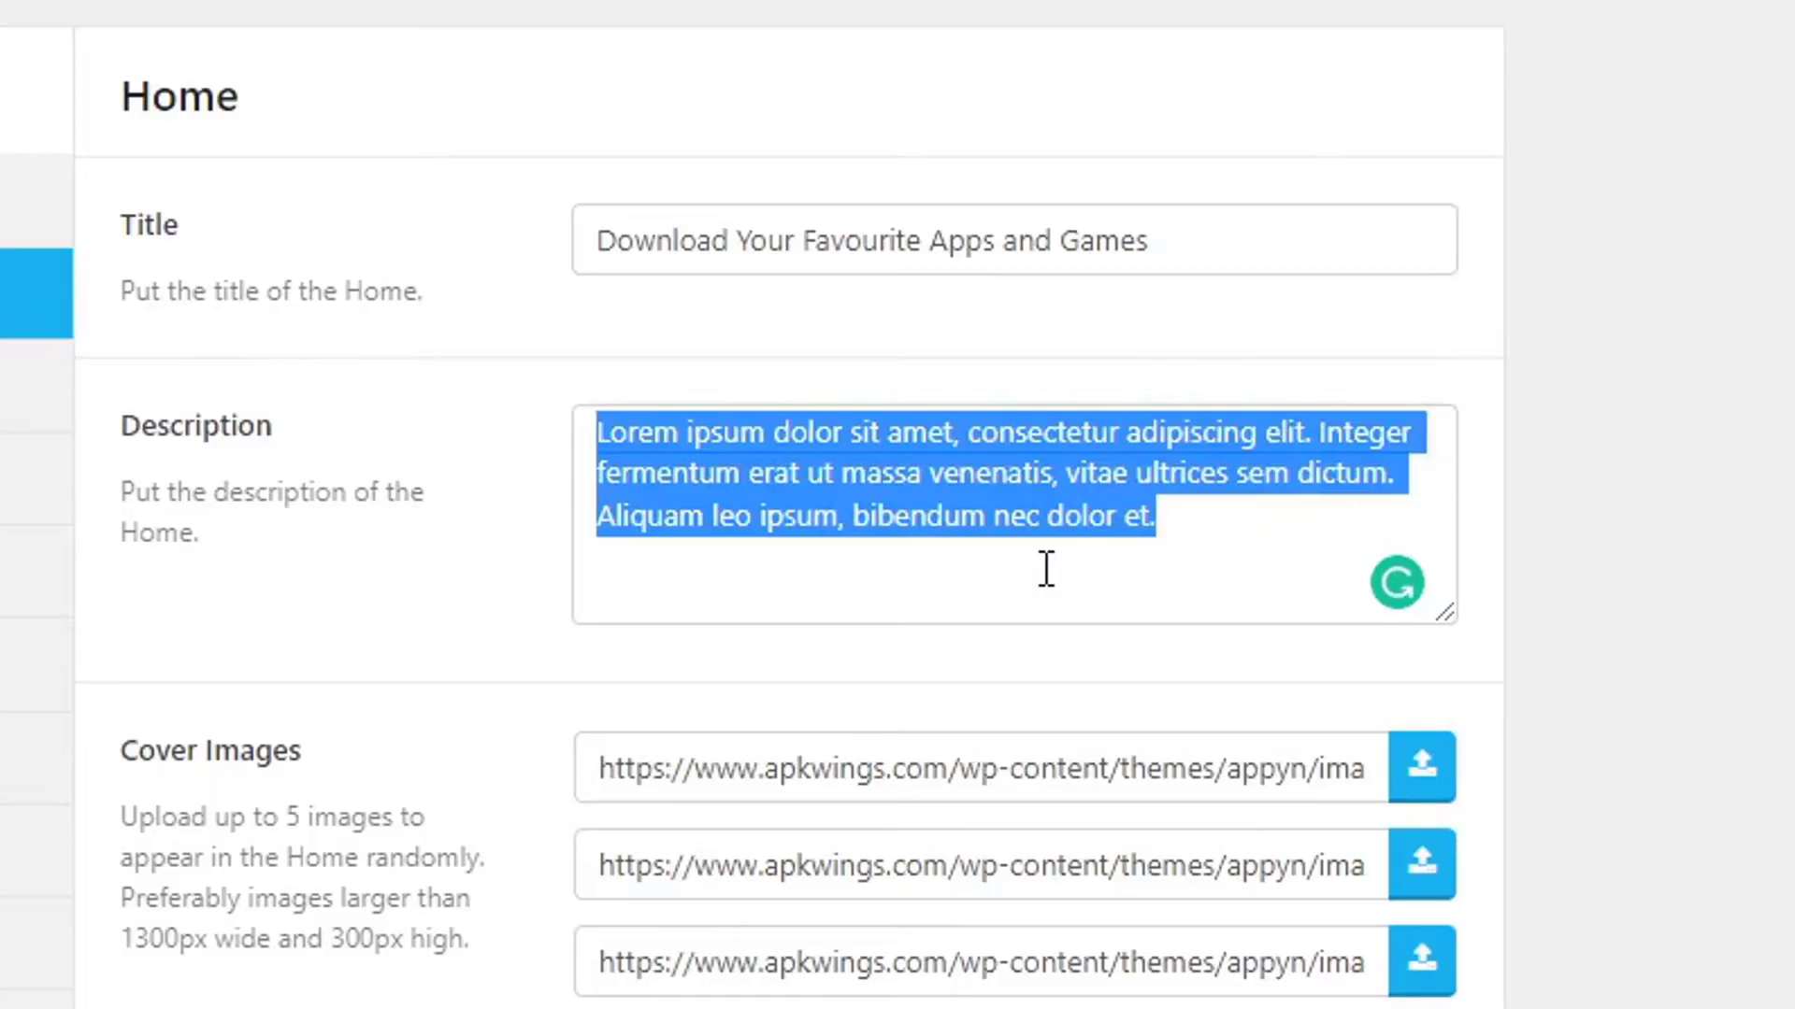
pyautogui.tripleClick(922, 795)
pyautogui.click(717, 16)
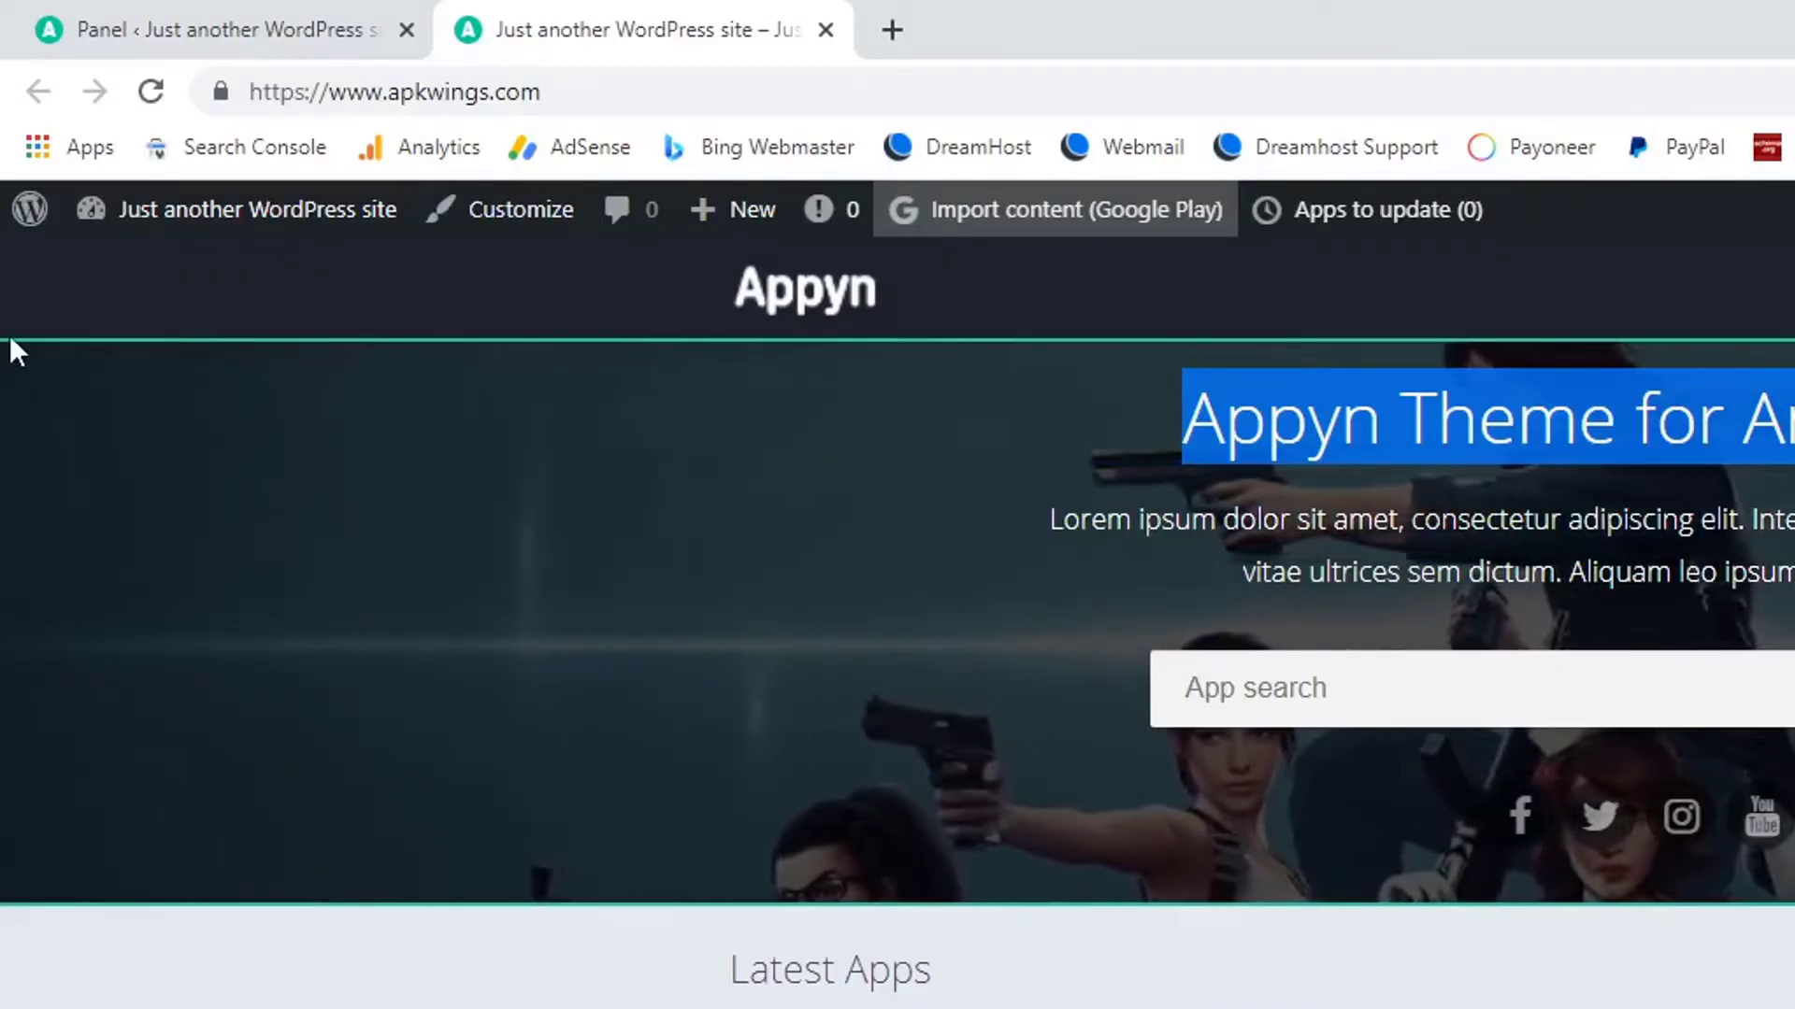
pyautogui.click(164, 26)
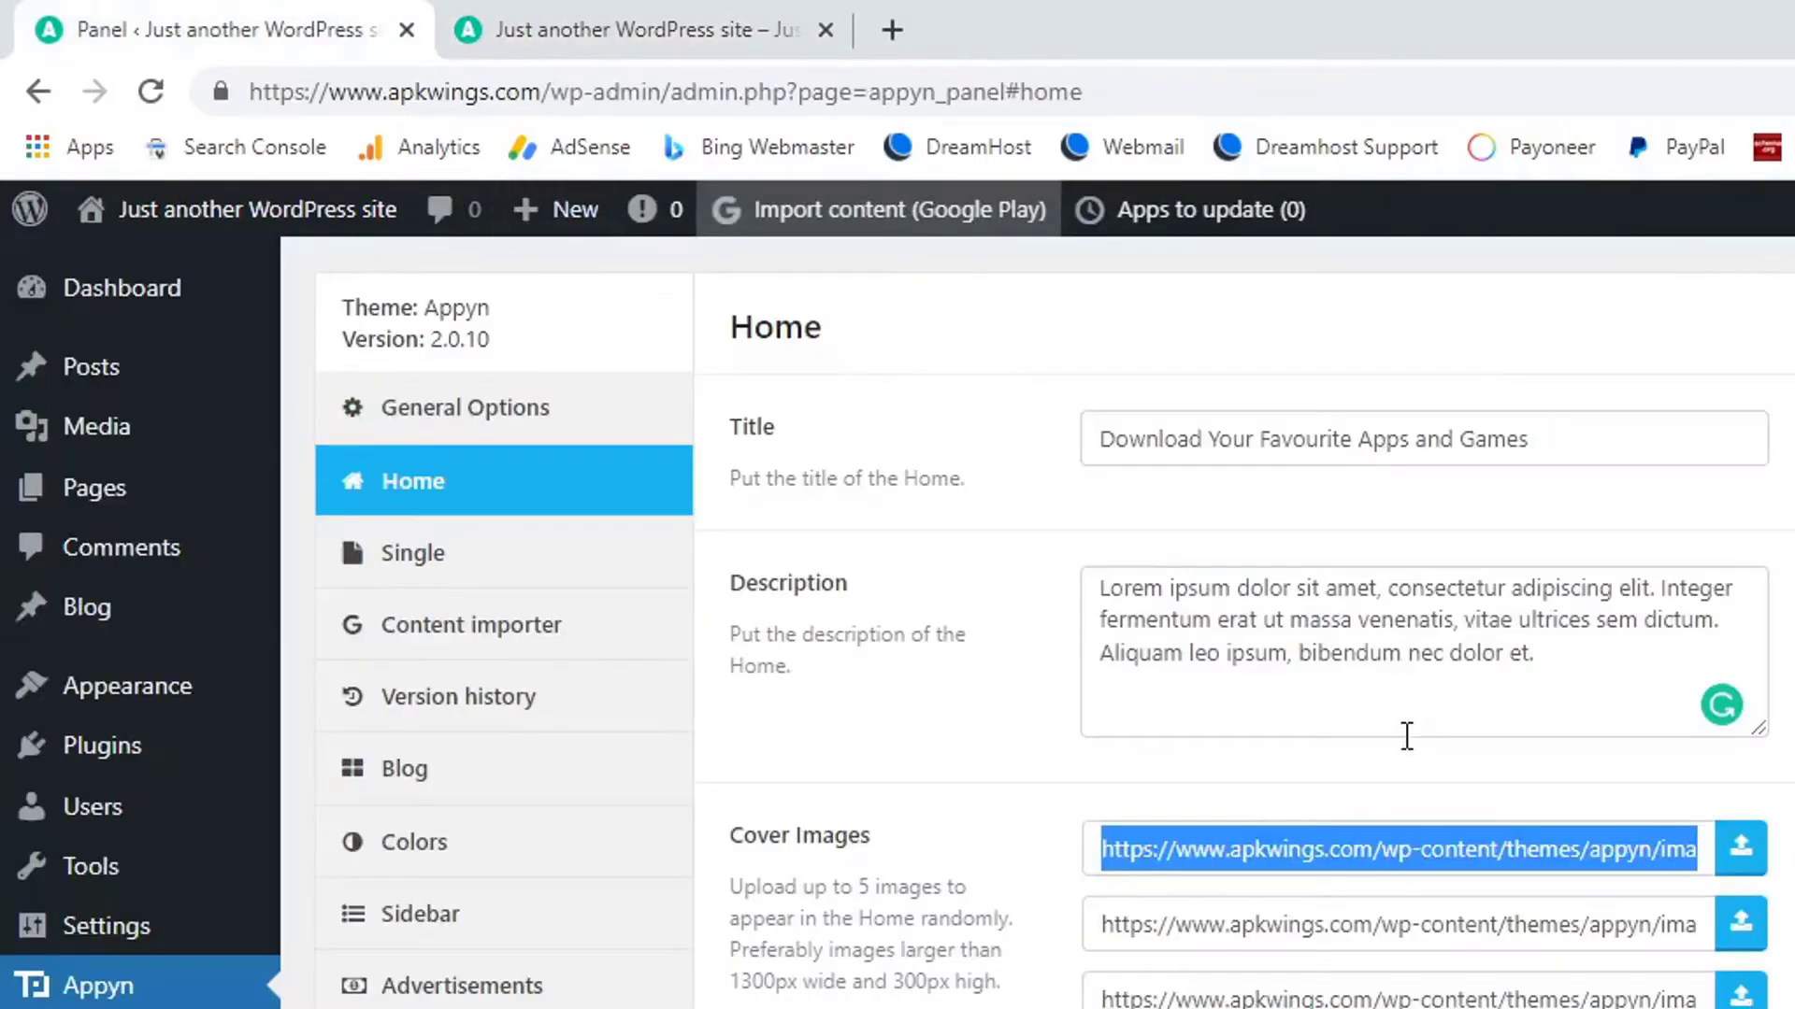
pyautogui.click(1076, 669)
pyautogui.moveTo(1010, 664); pyautogui.dragTo(1320, 664)
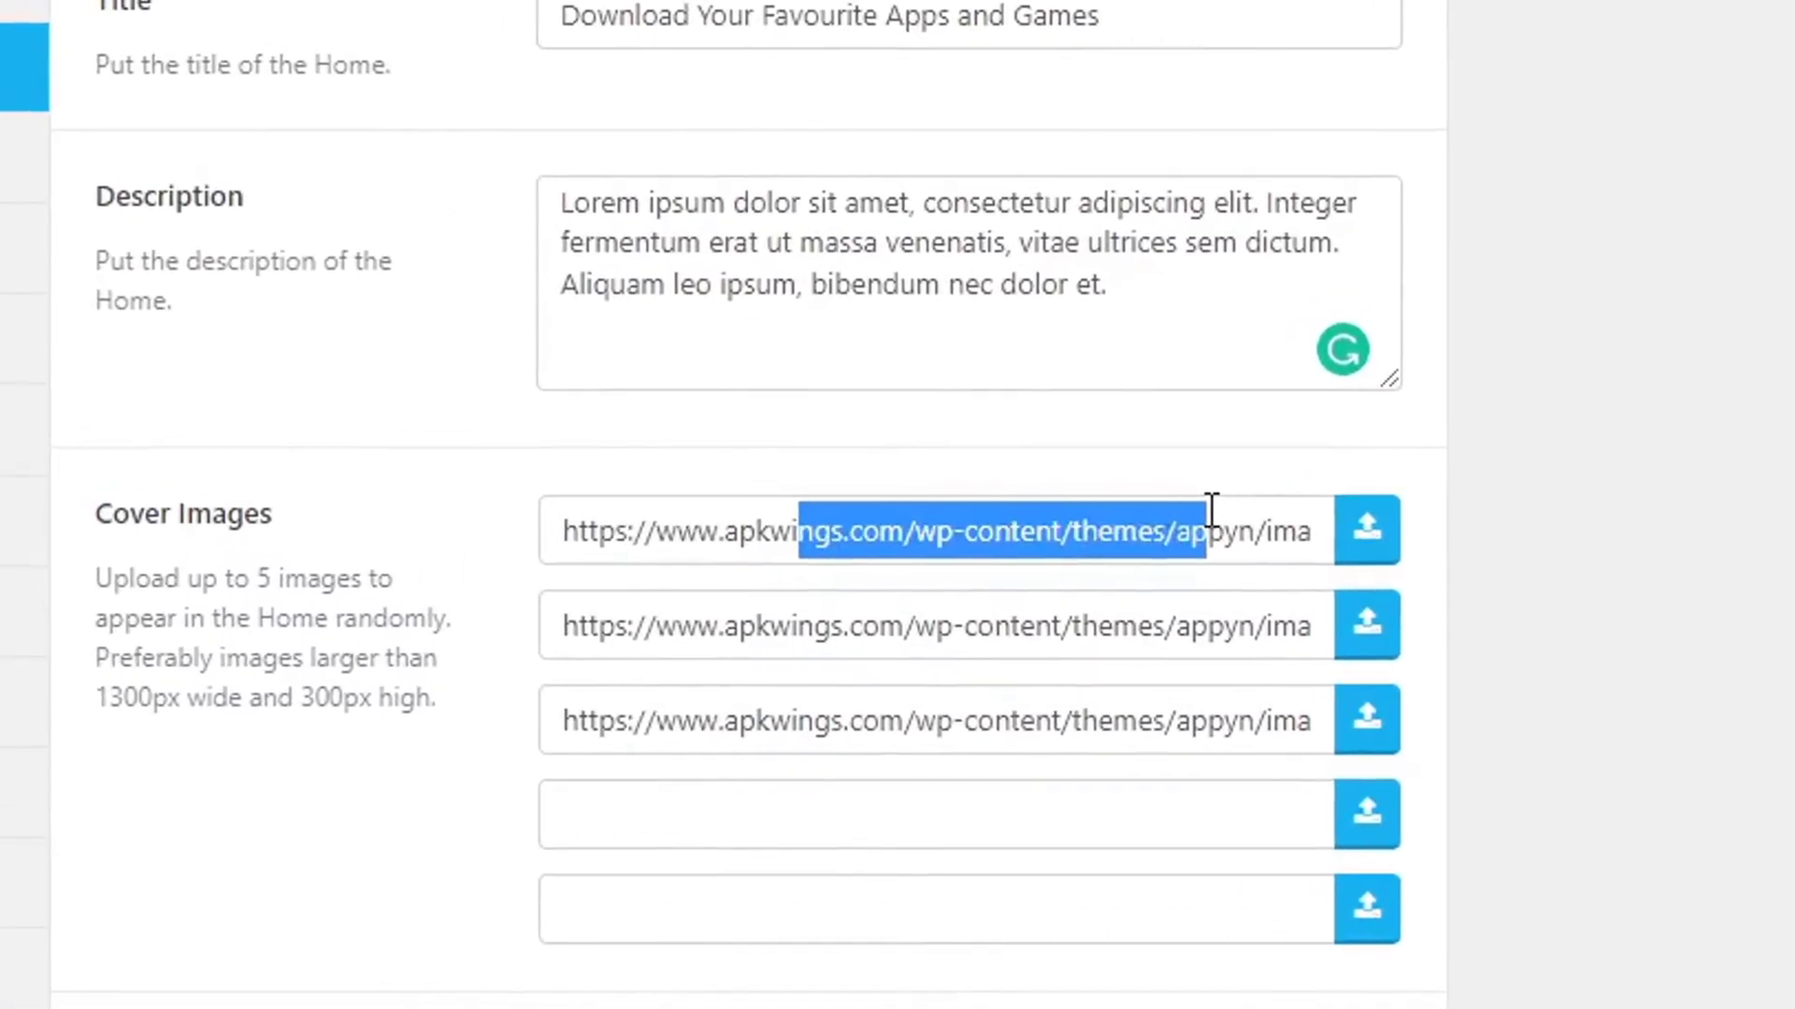
pyautogui.moveTo(857, 643); pyautogui.dragTo(1085, 641)
pyautogui.moveTo(743, 724); pyautogui.dragTo(1074, 733)
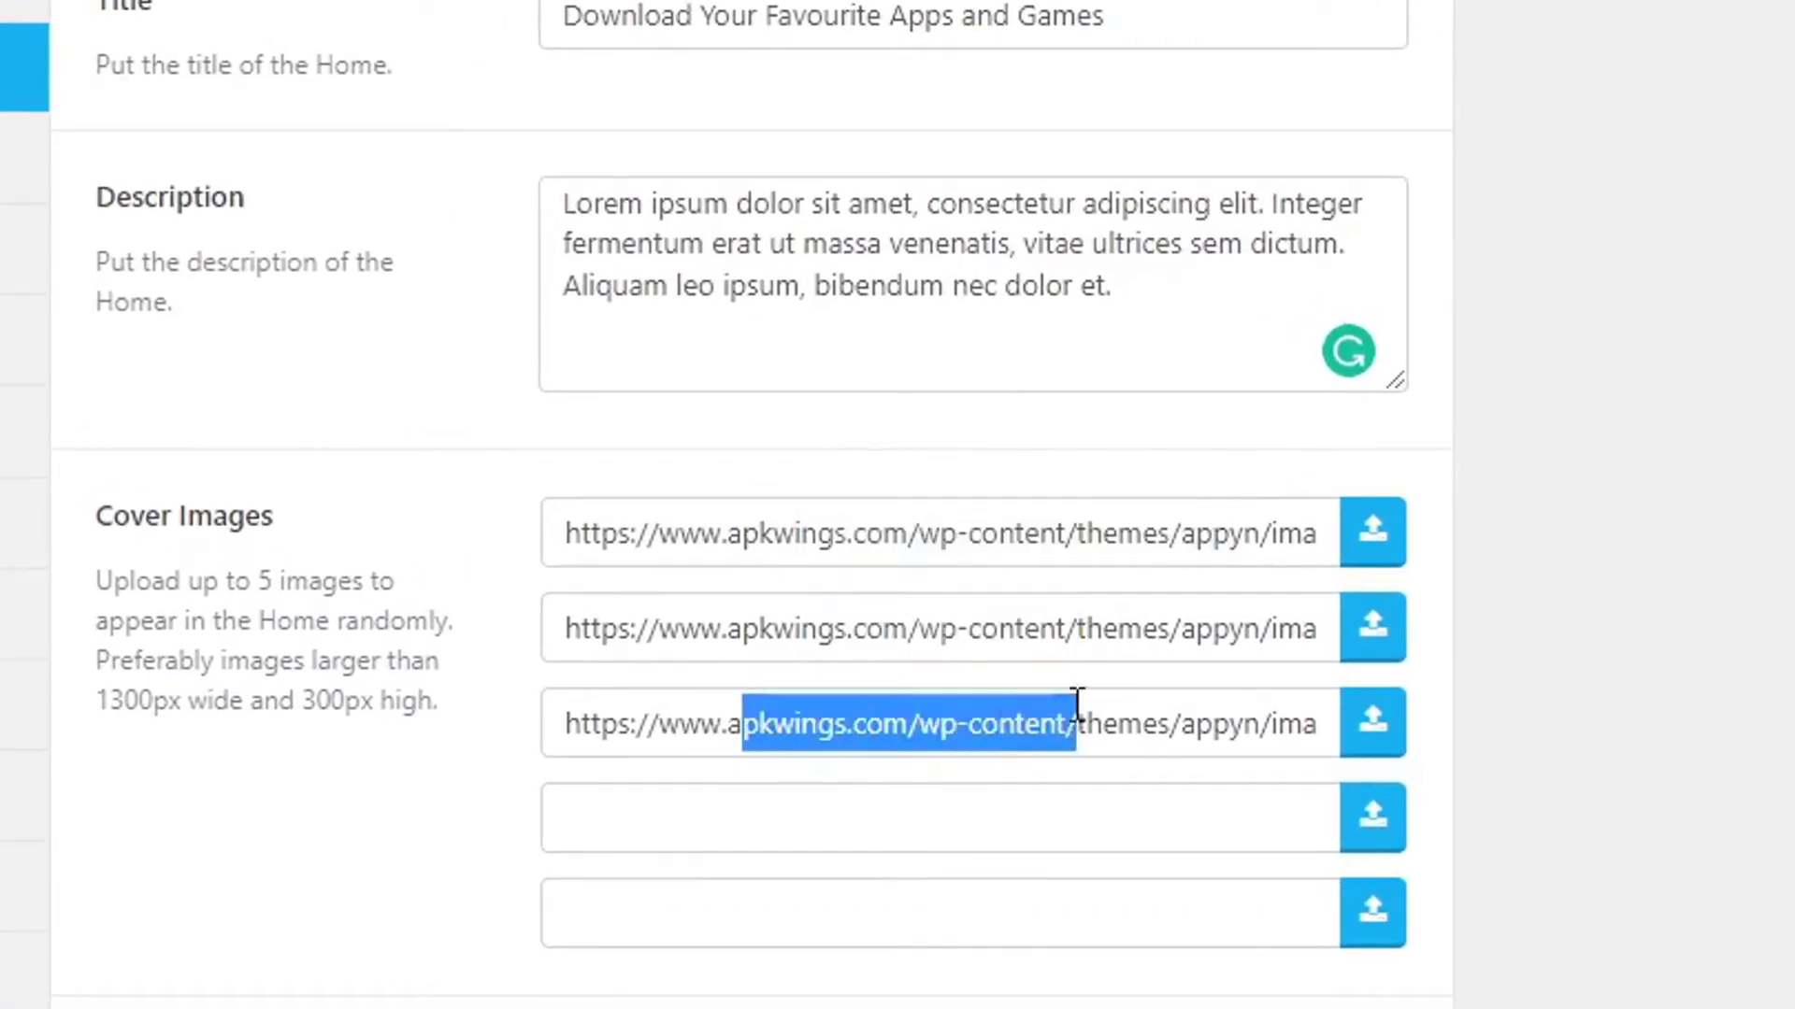
pyautogui.scroll(-5, 1039, 664)
pyautogui.scroll(-1, 1040, 664)
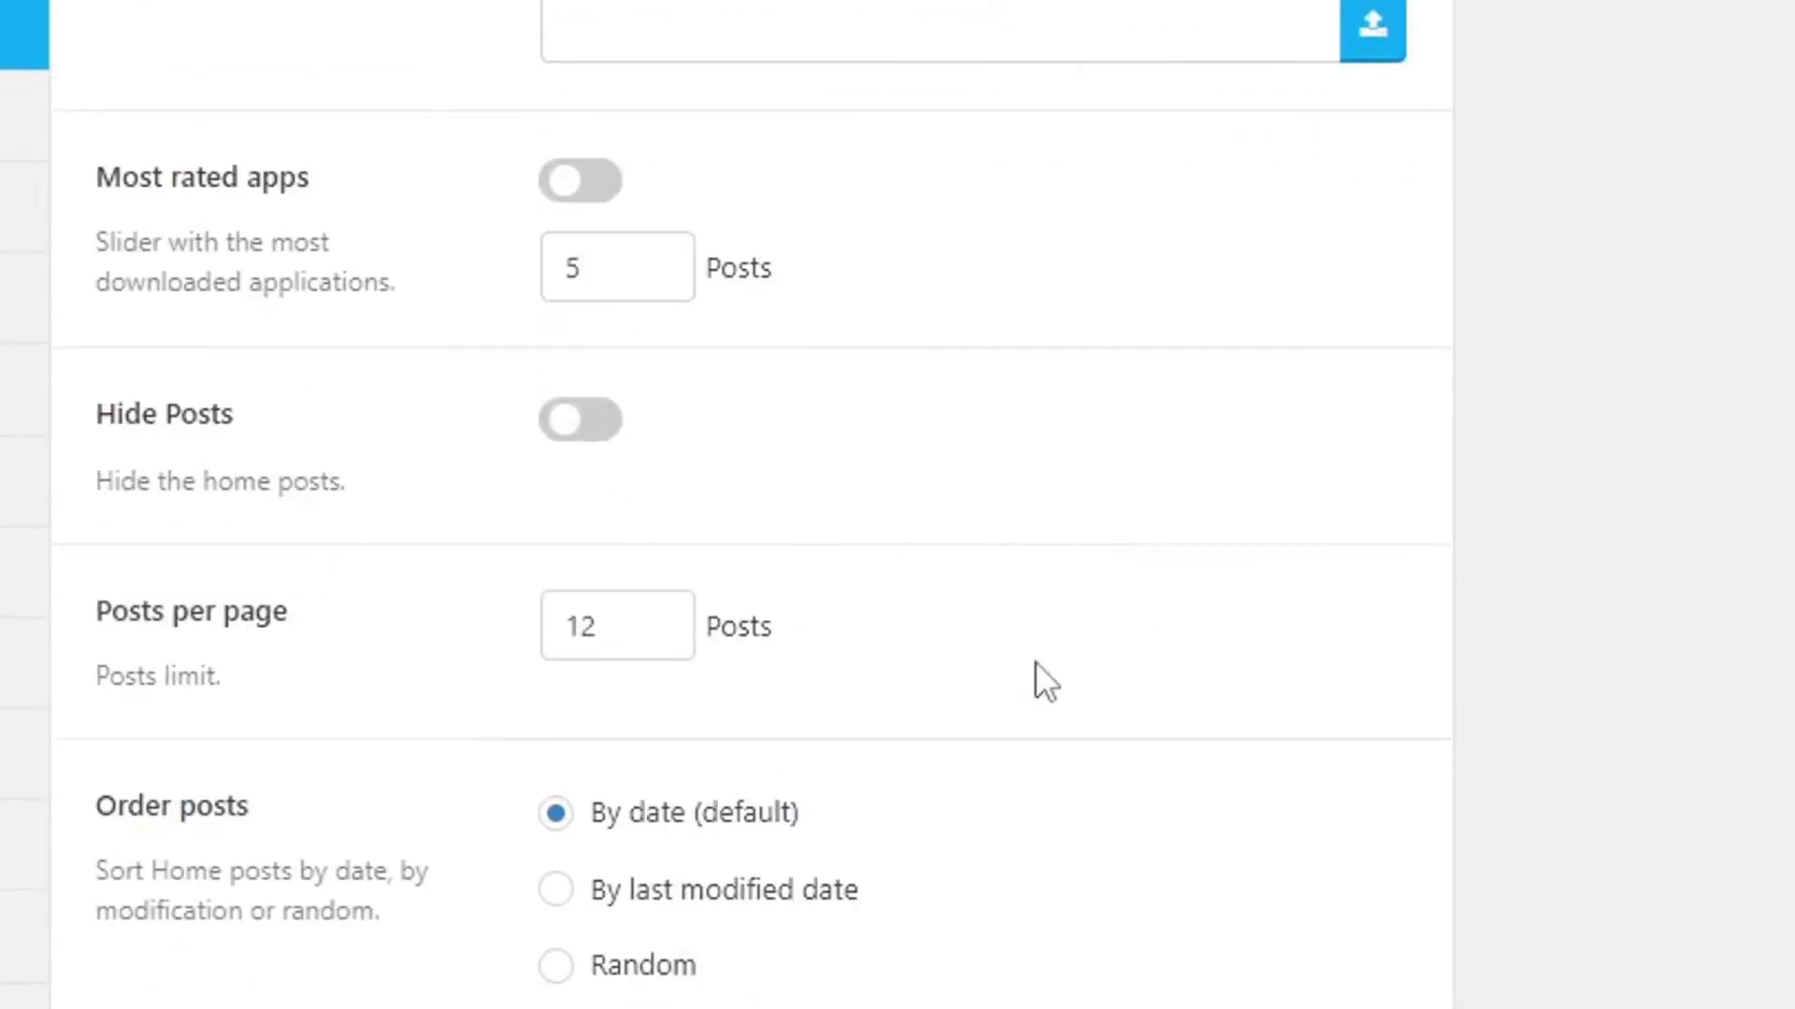
# Turn on the Most rated apps slider and include the Games category on Home.
pyautogui.click(583, 194)
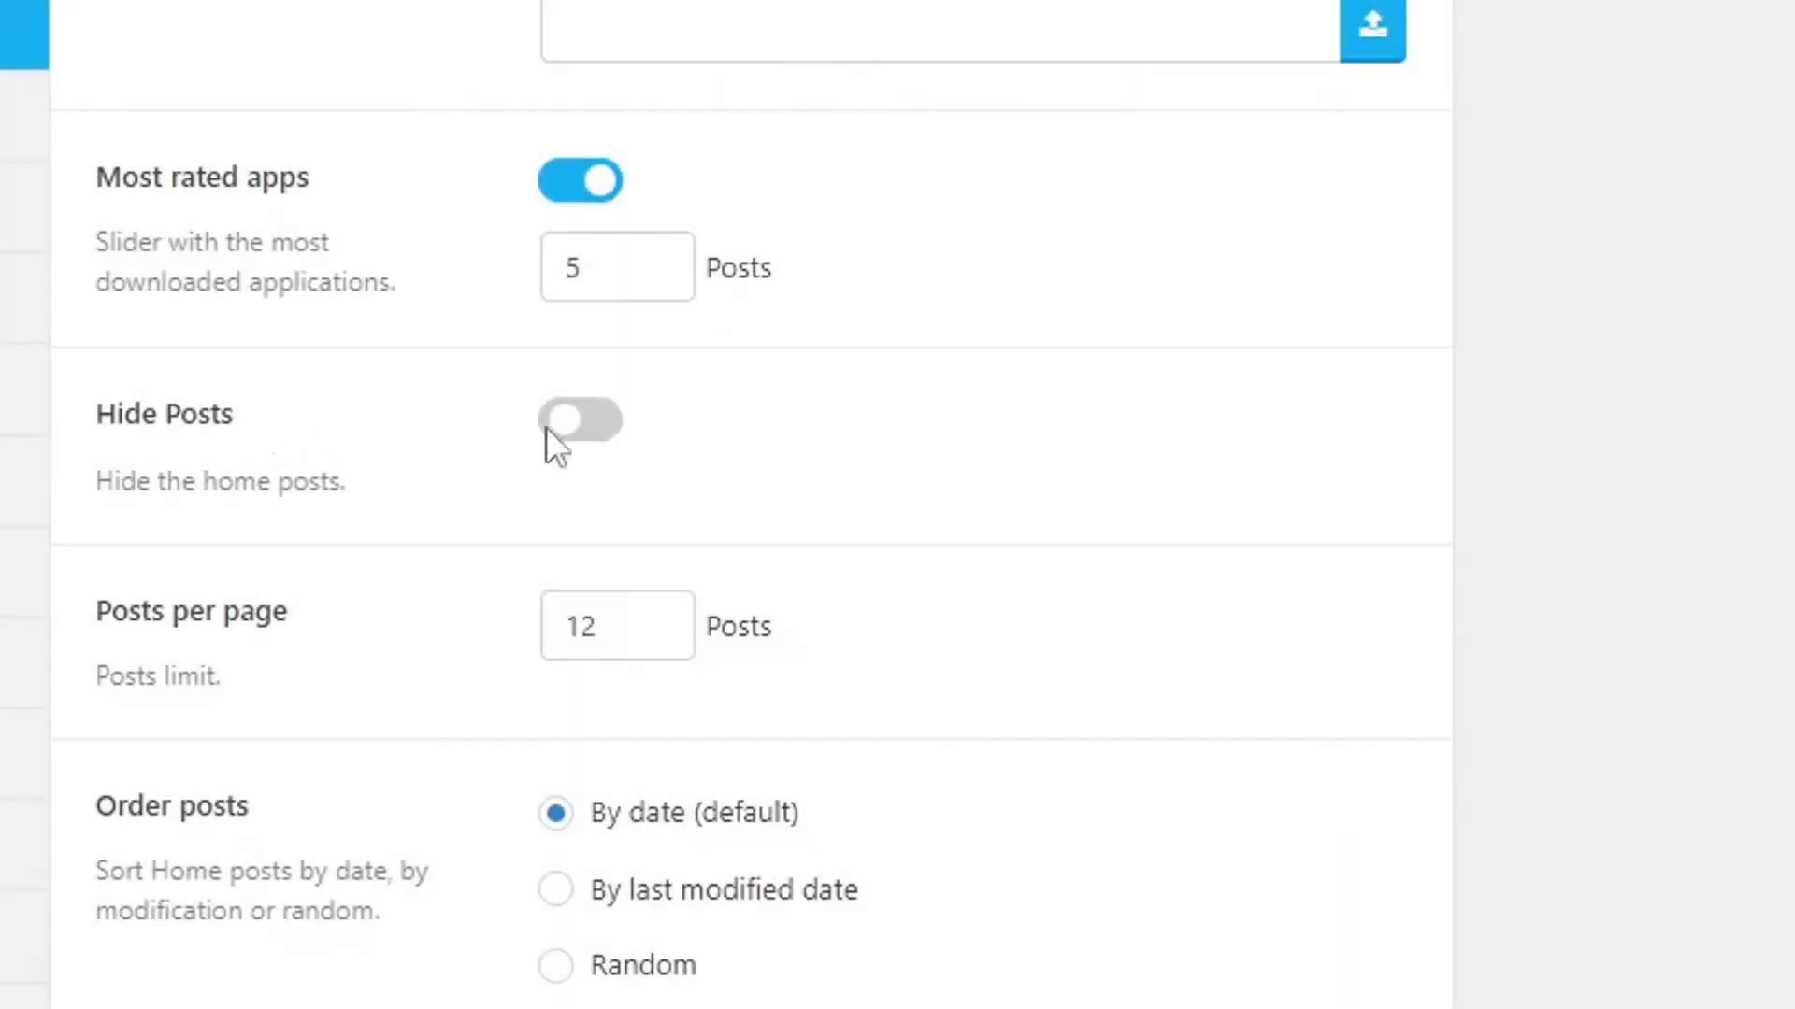
pyautogui.scroll(-4, 402, 439)
pyautogui.scroll(-2, 811, 561)
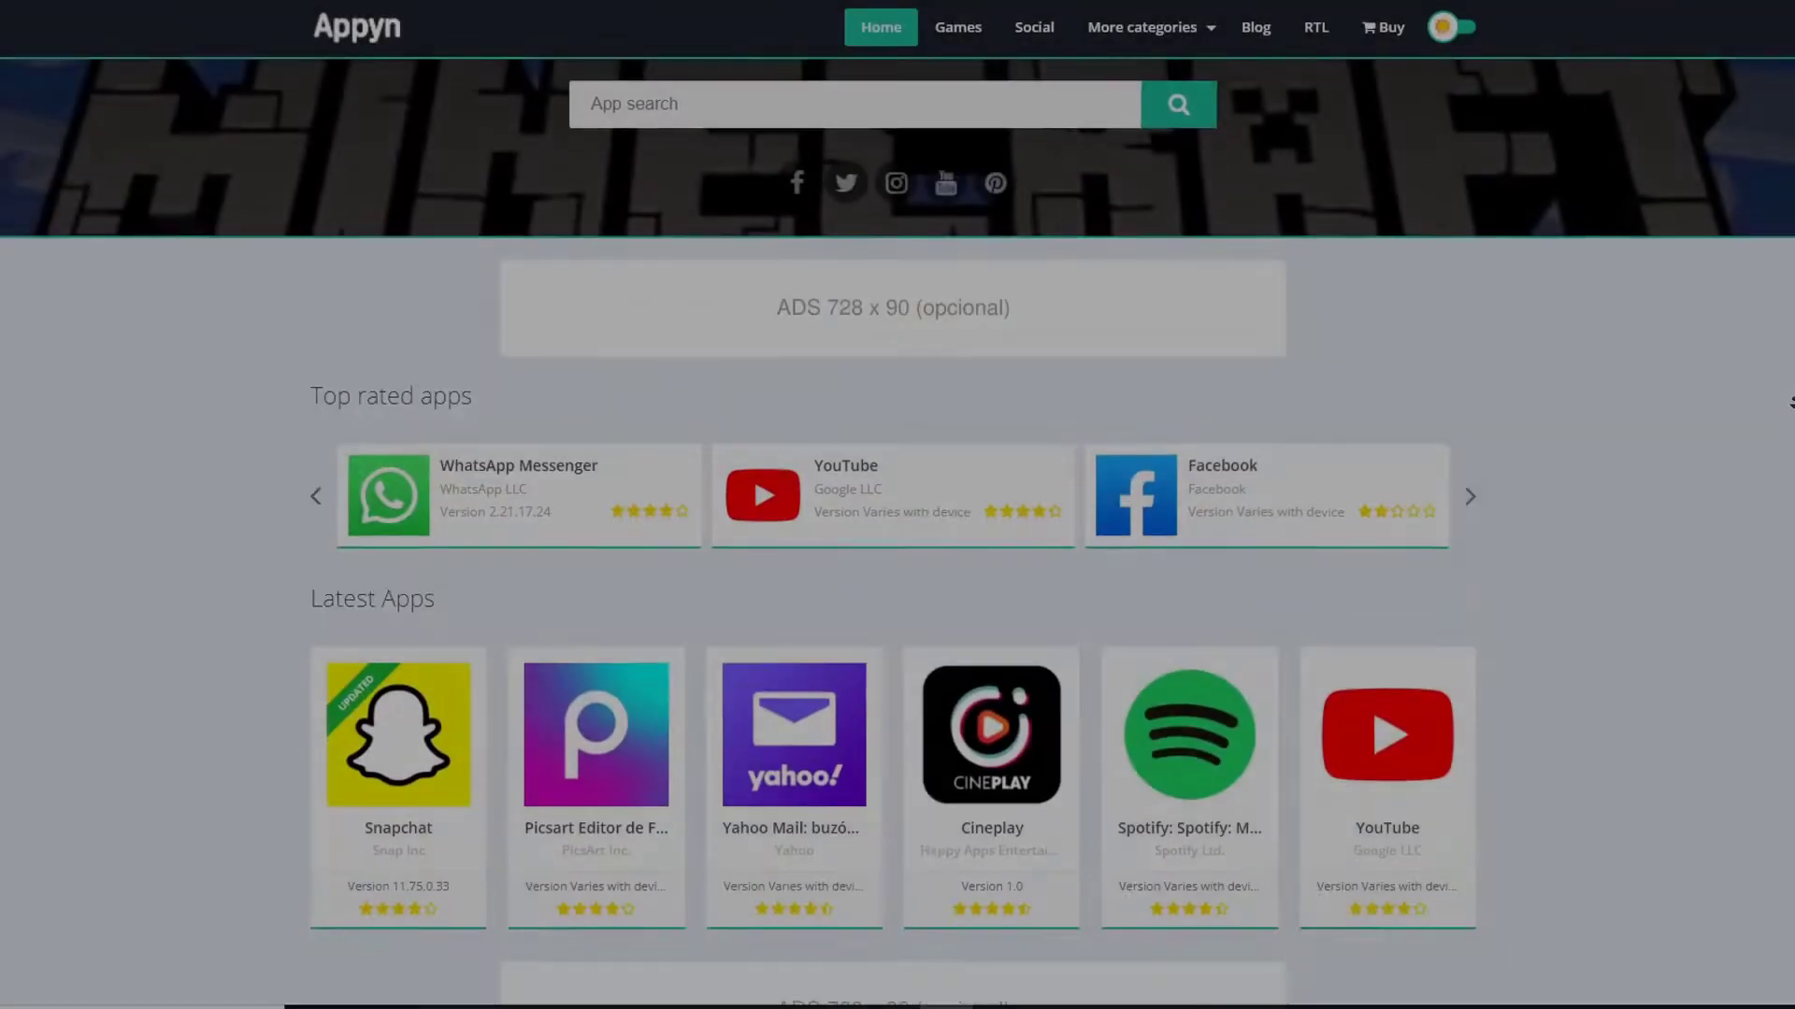
pyautogui.scroll(-2, 897, 505)
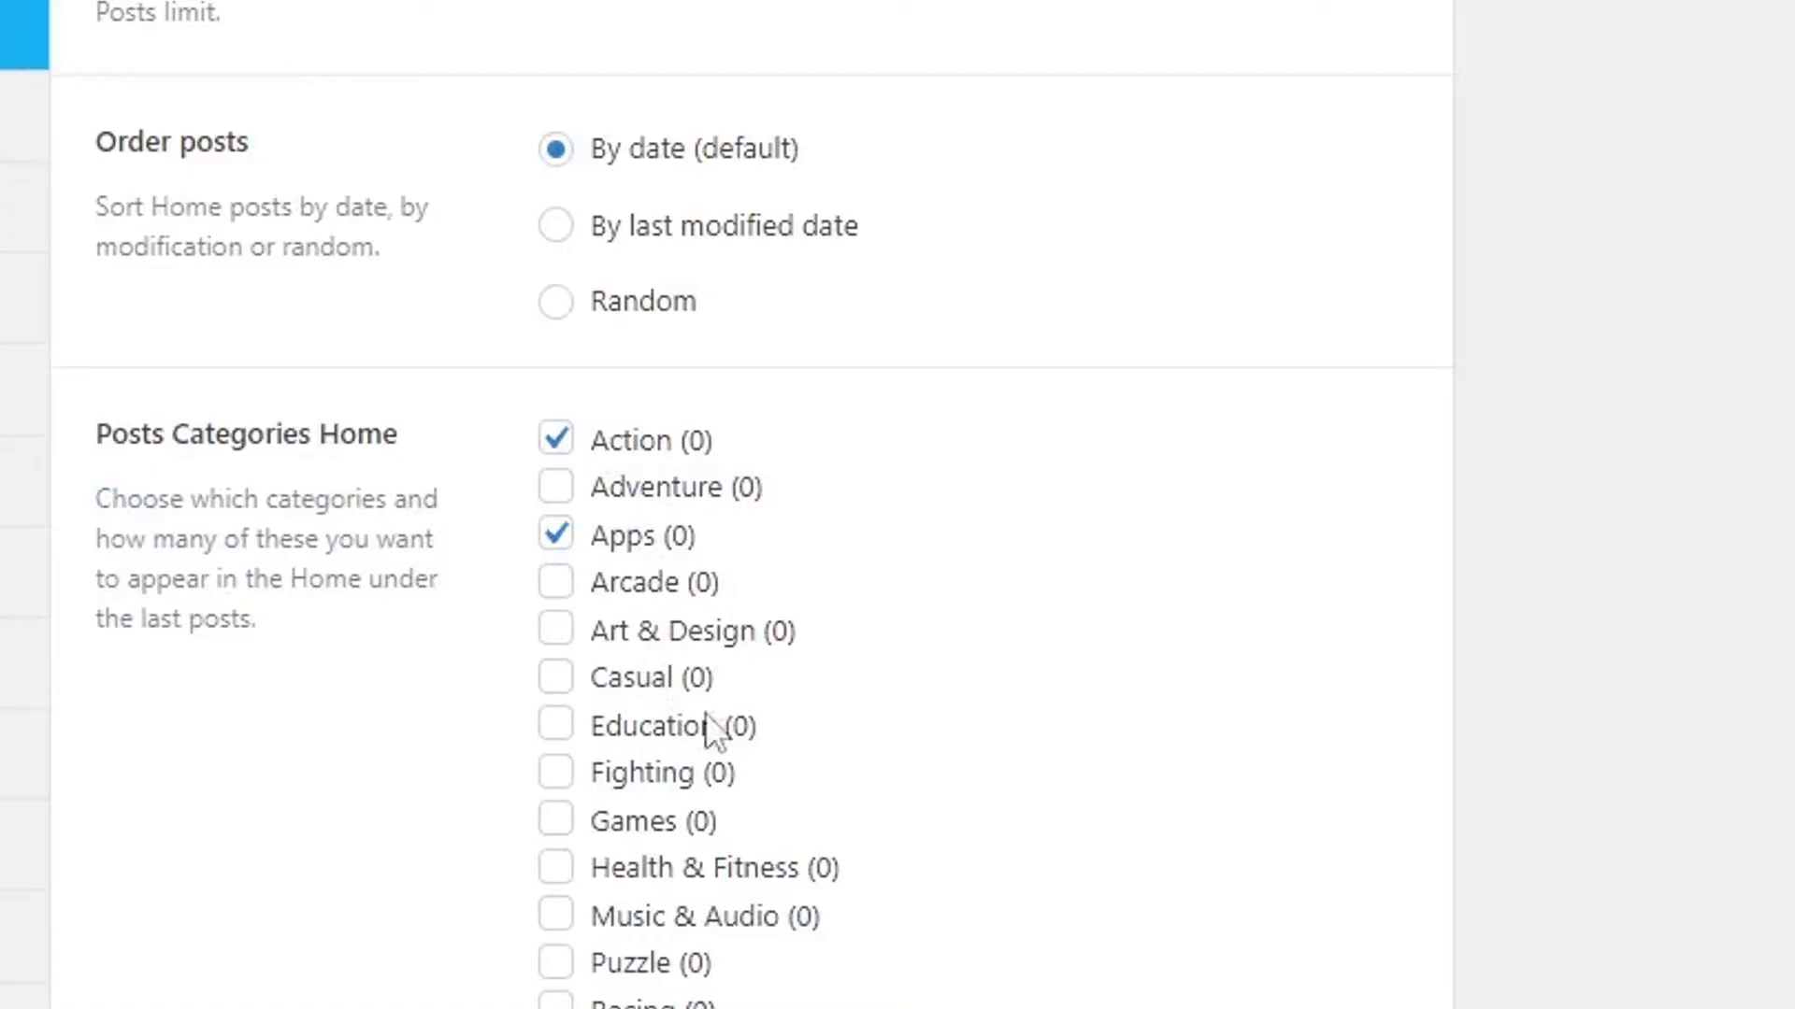
pyautogui.click(669, 832)
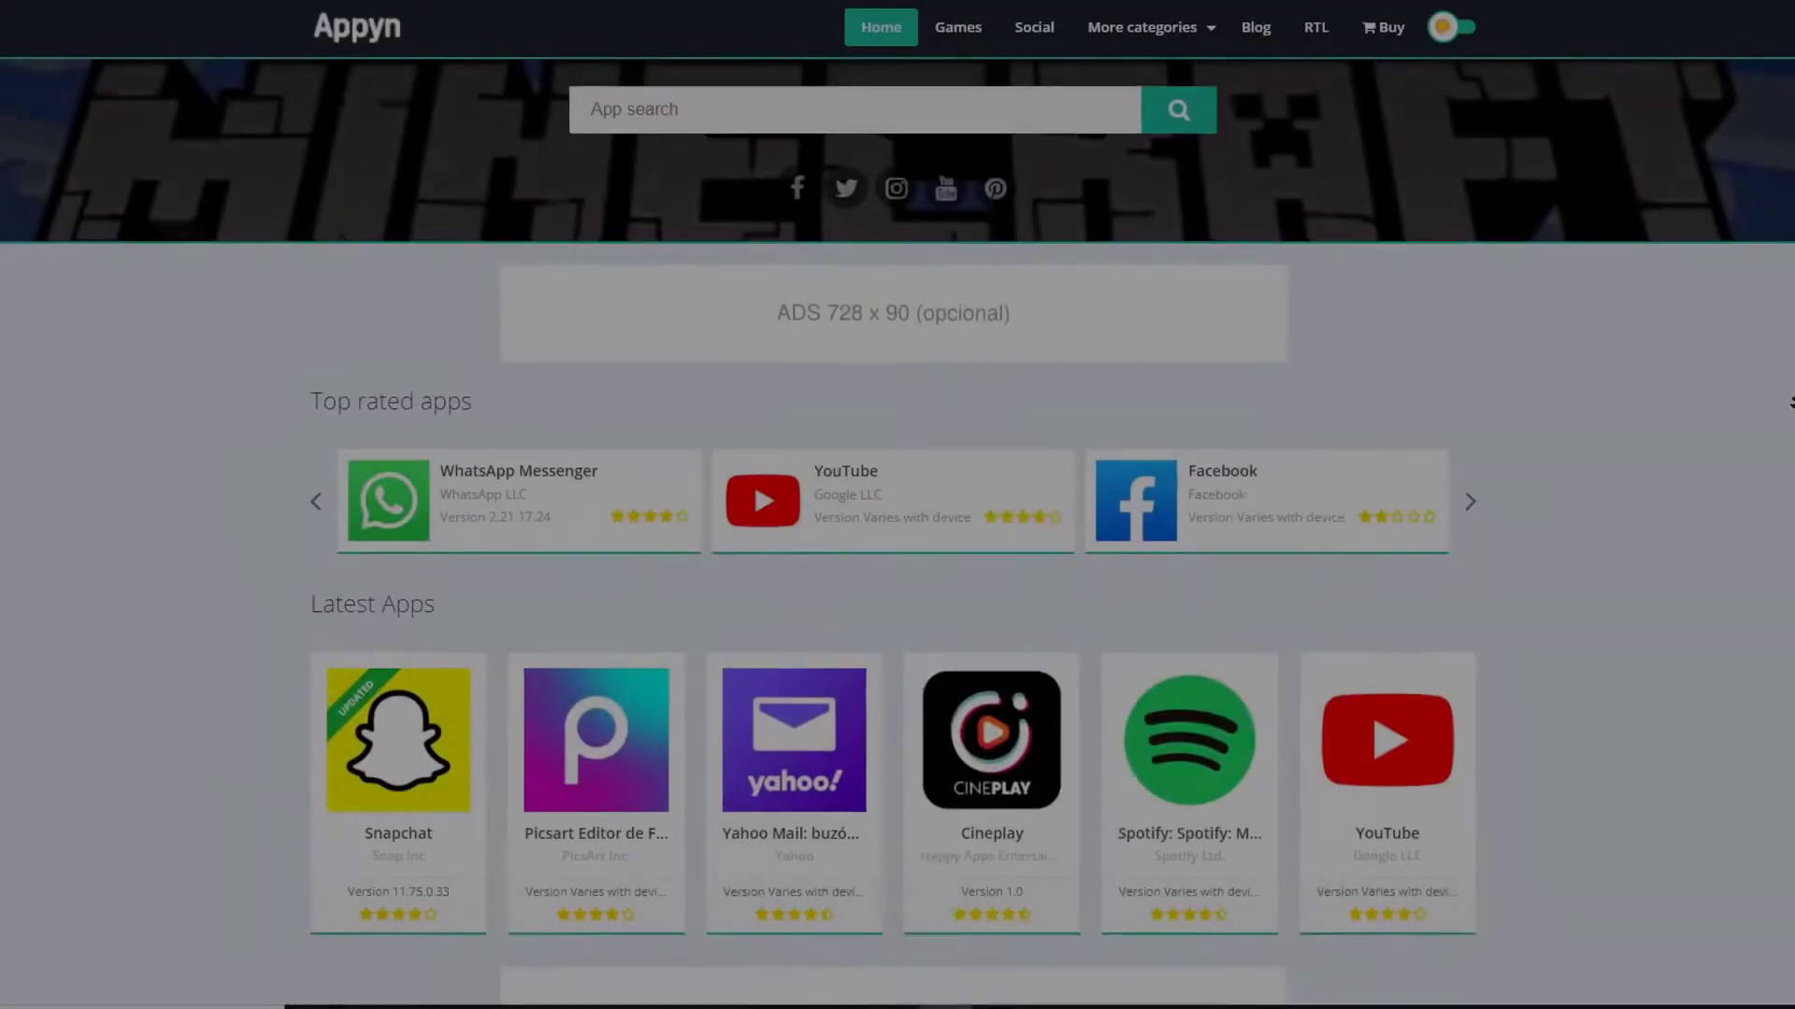
# Raise the category posts count to 12 and save the Home settings.
pyautogui.scroll(-2, 897, 505)
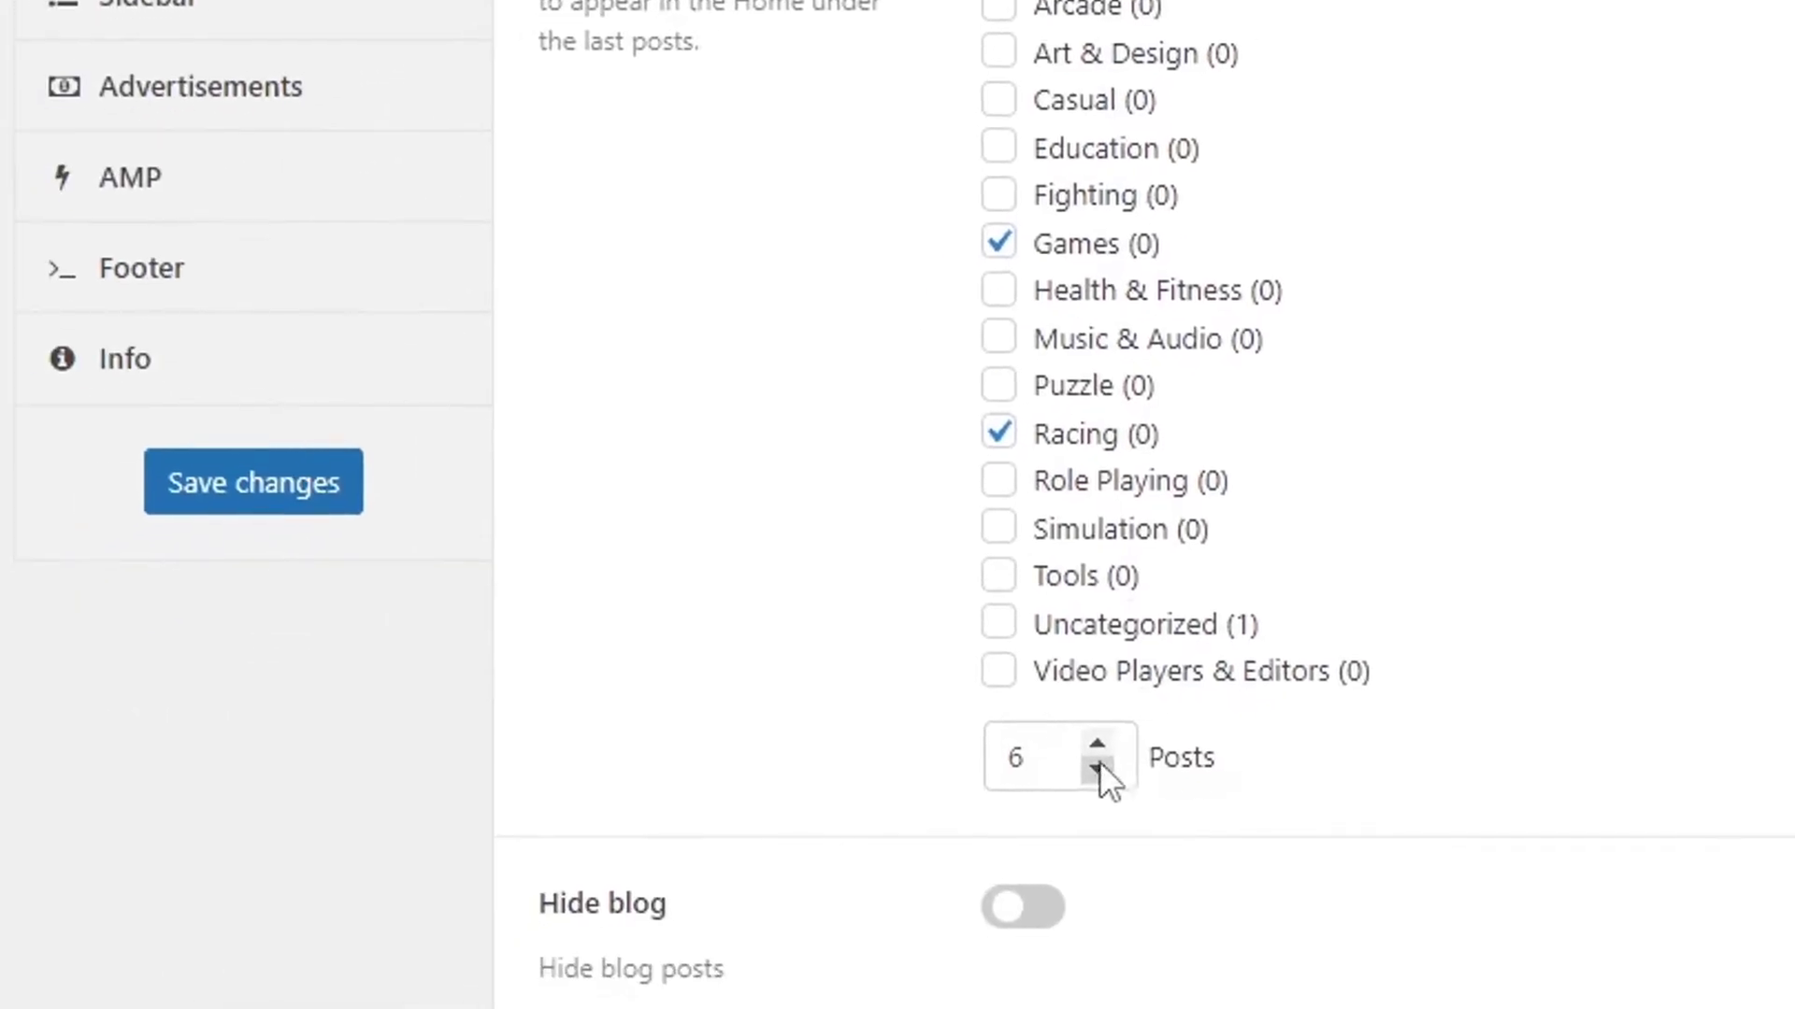
pyautogui.click(1125, 732)
pyautogui.click(1125, 732)
pyautogui.click(1125, 732)
pyautogui.click(1126, 732)
pyautogui.click(1126, 732)
pyautogui.click(1125, 732)
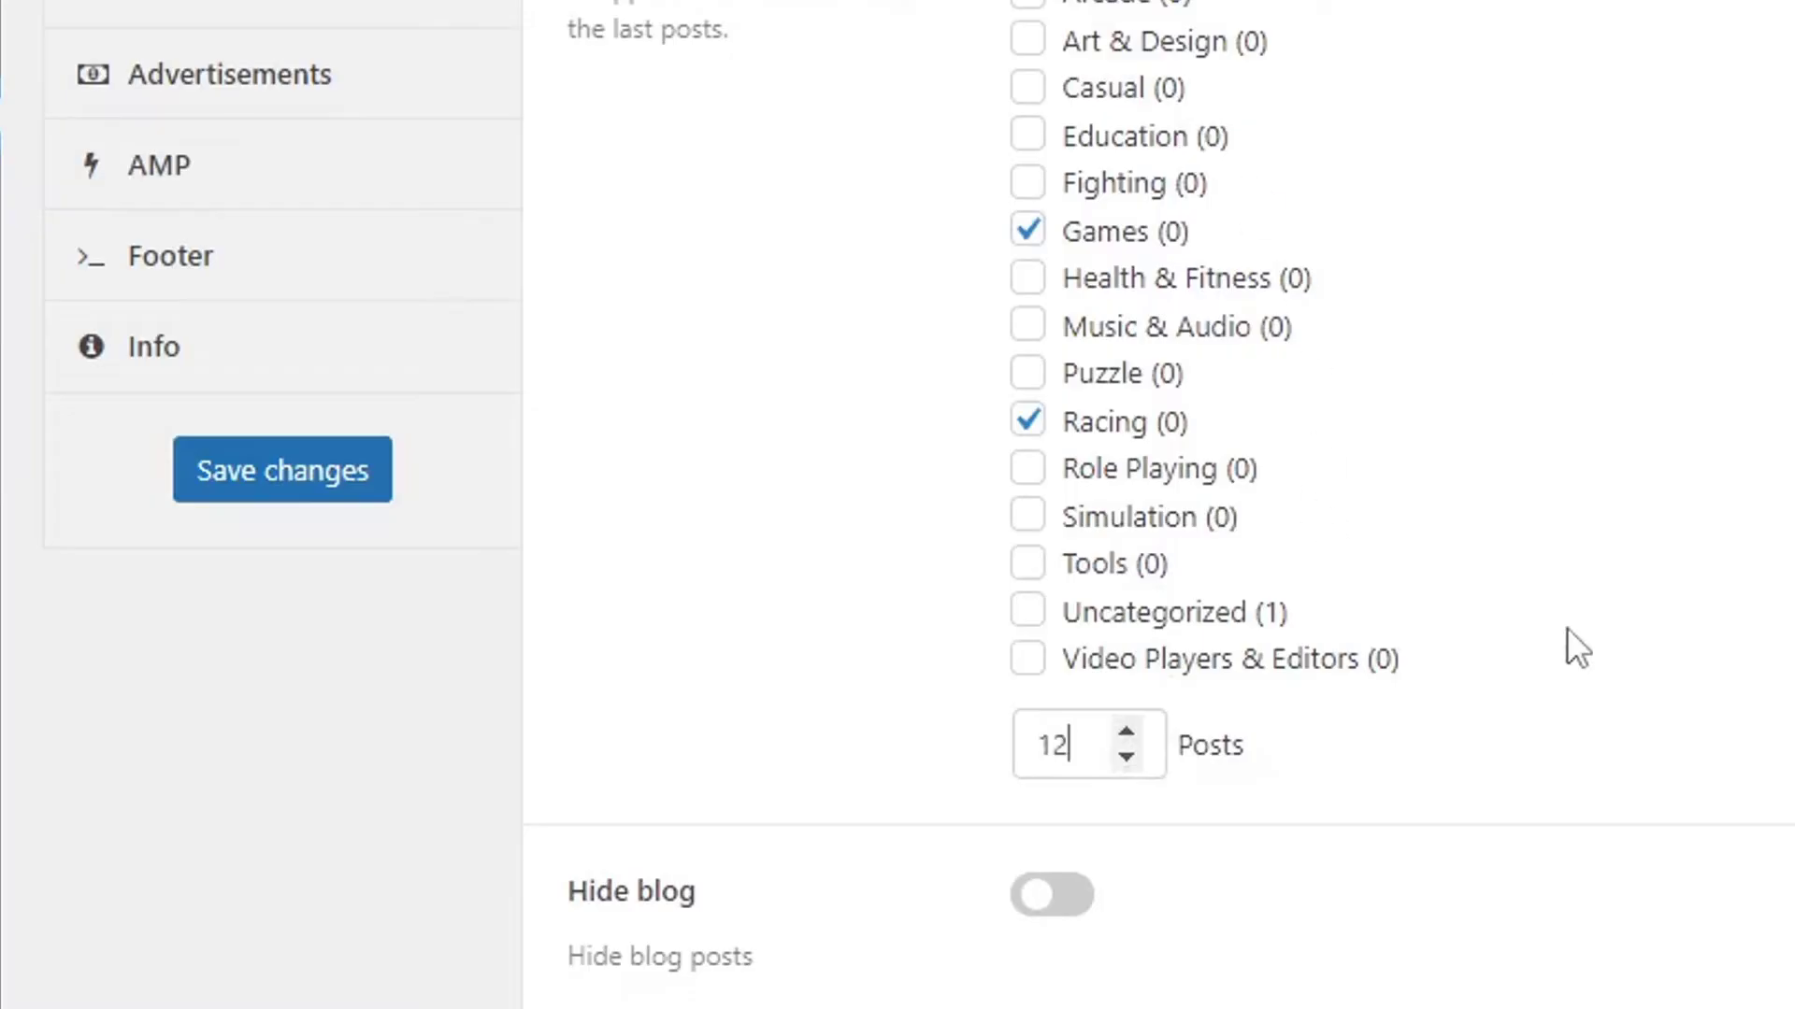
pyautogui.scroll(-2, 1759, 733)
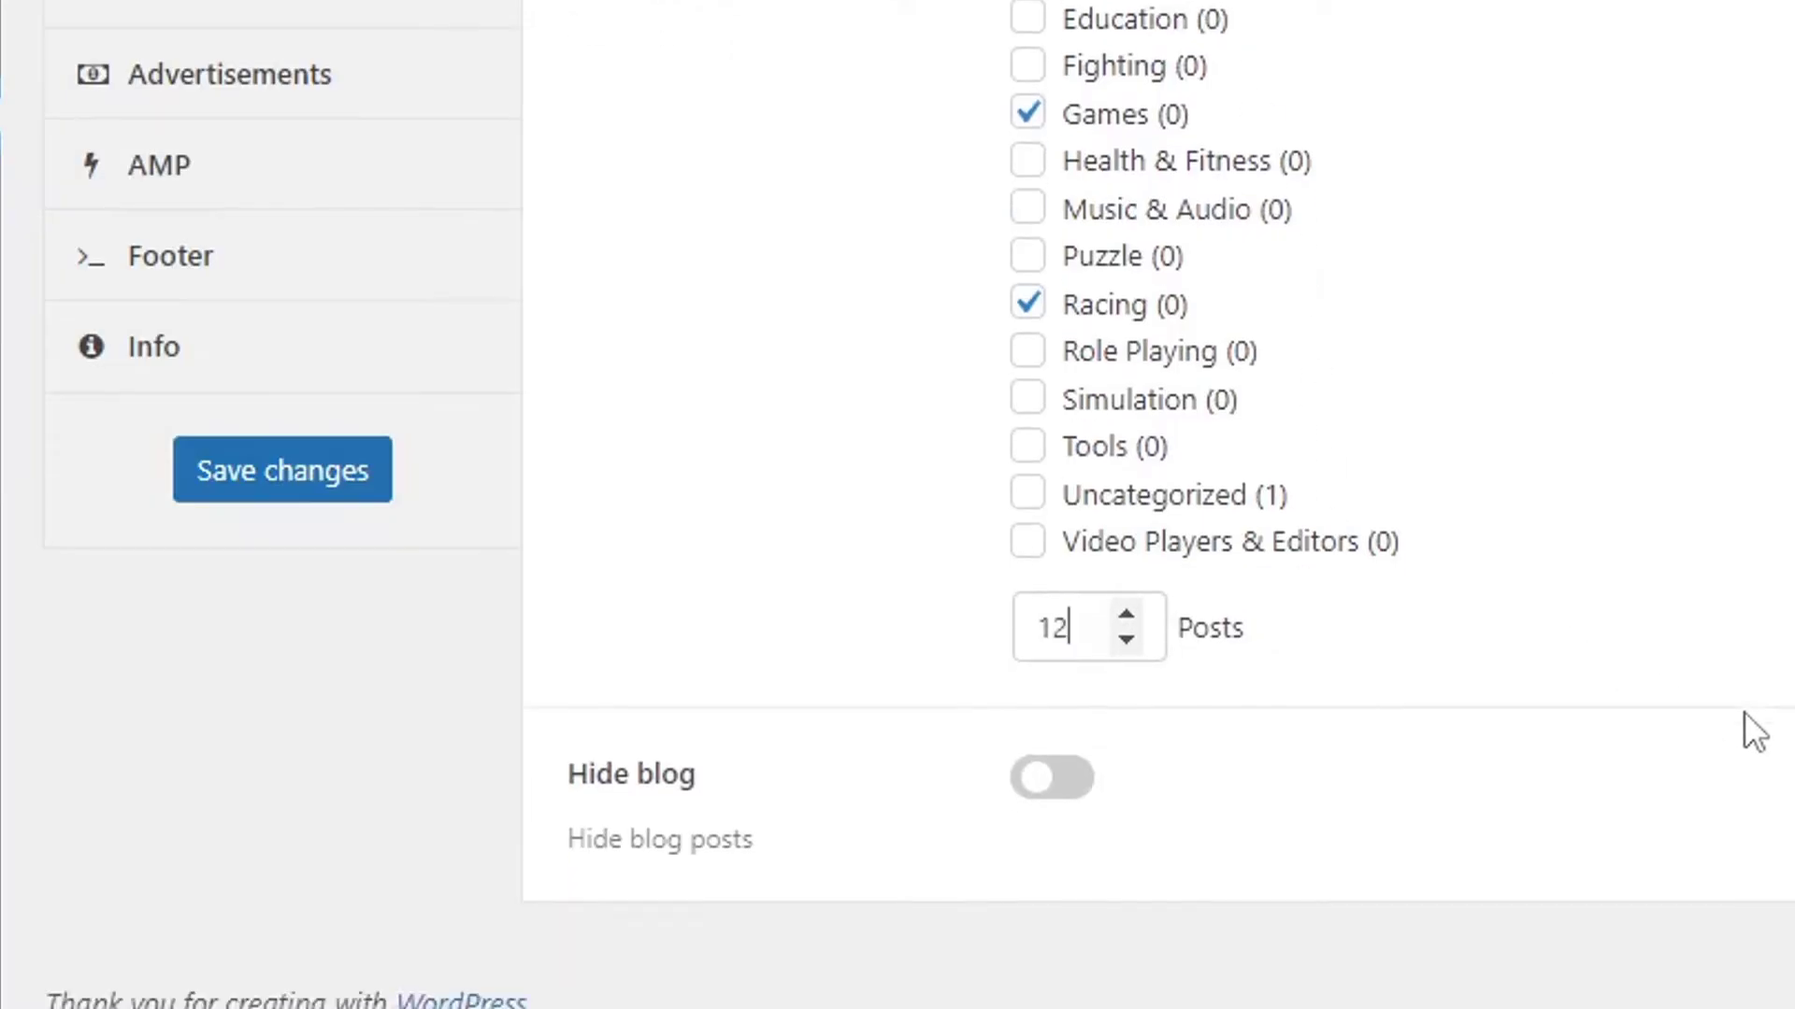
pyautogui.scroll(7, 923, 348)
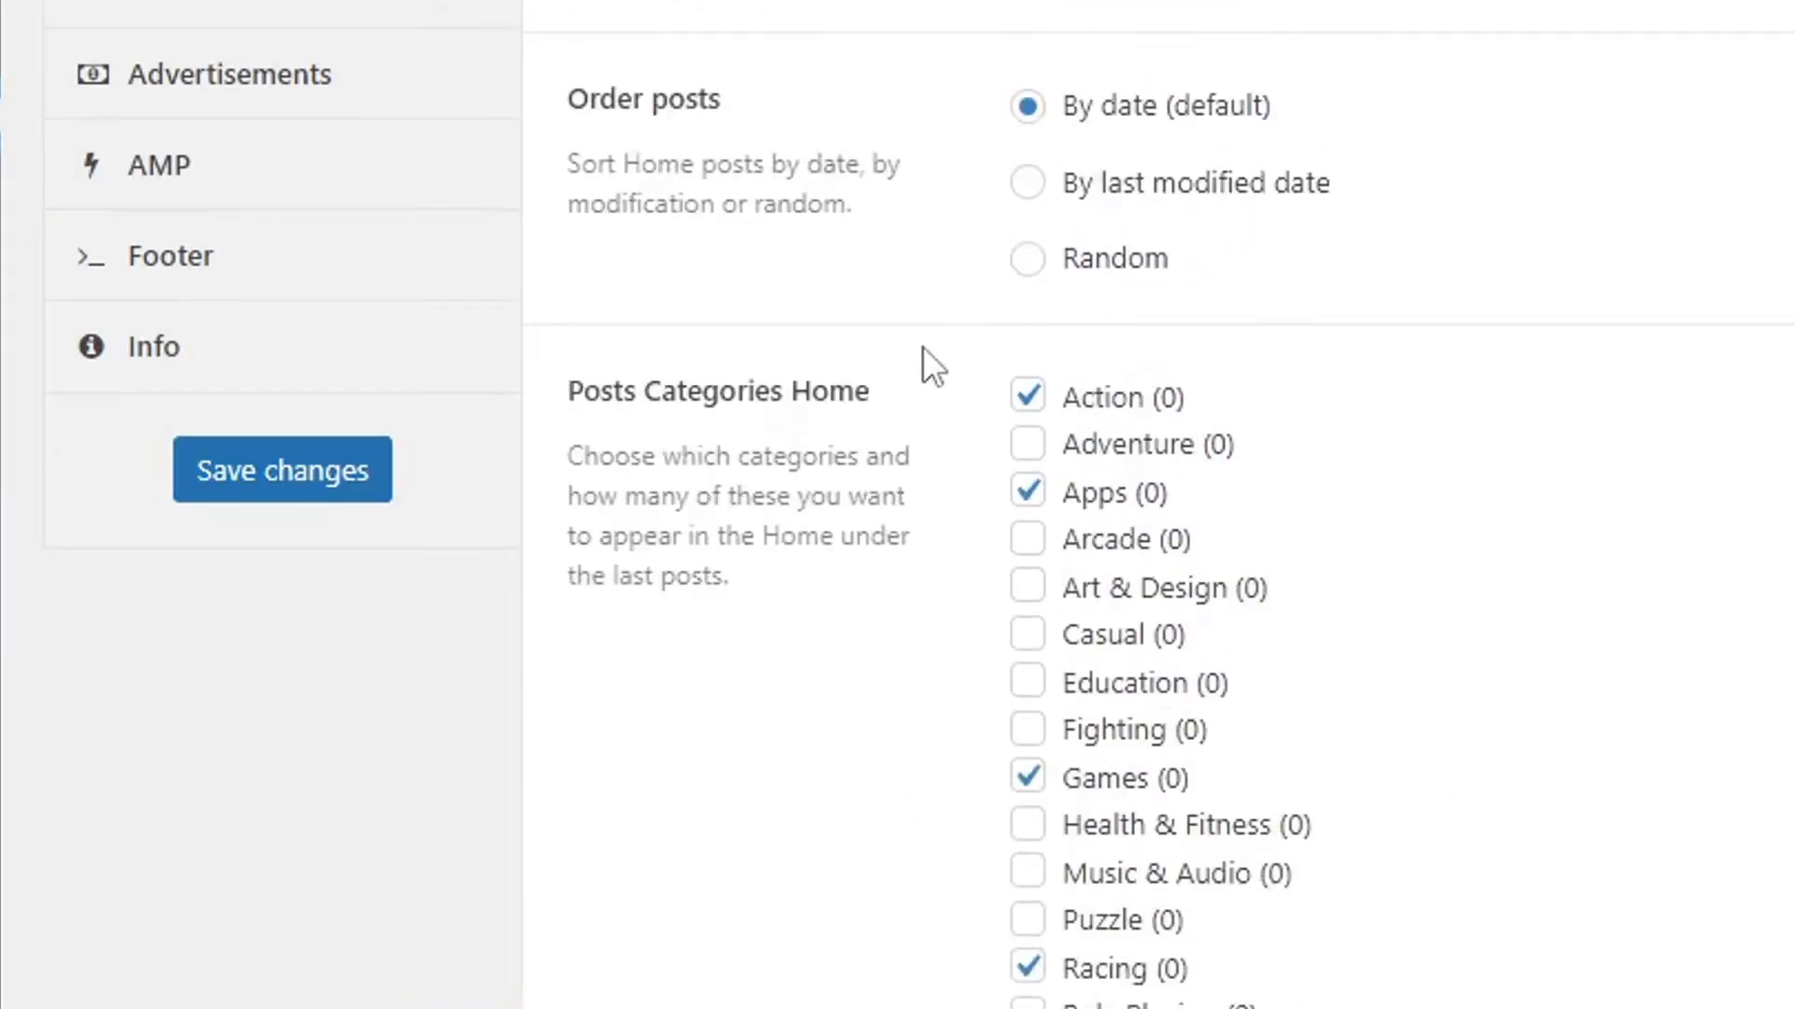
pyautogui.click(215, 476)
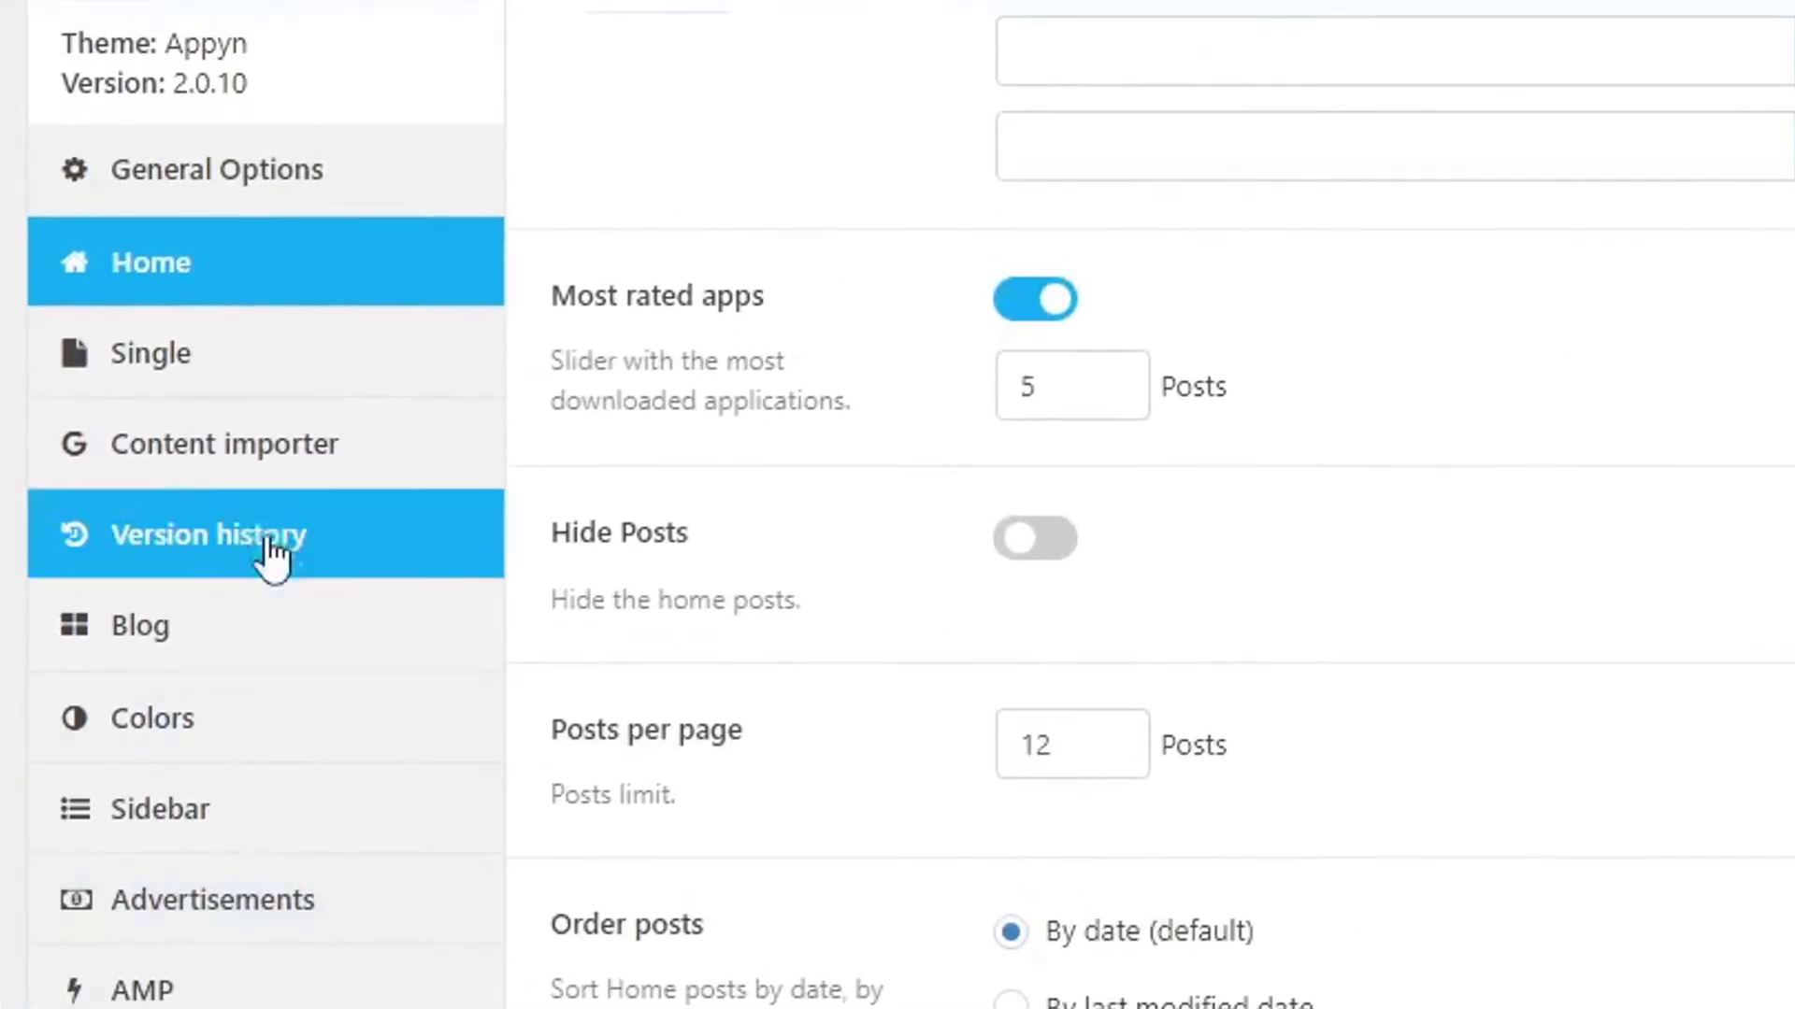
# Open the Single settings and review the 5-second redirect and download timers.
pyautogui.click(211, 145)
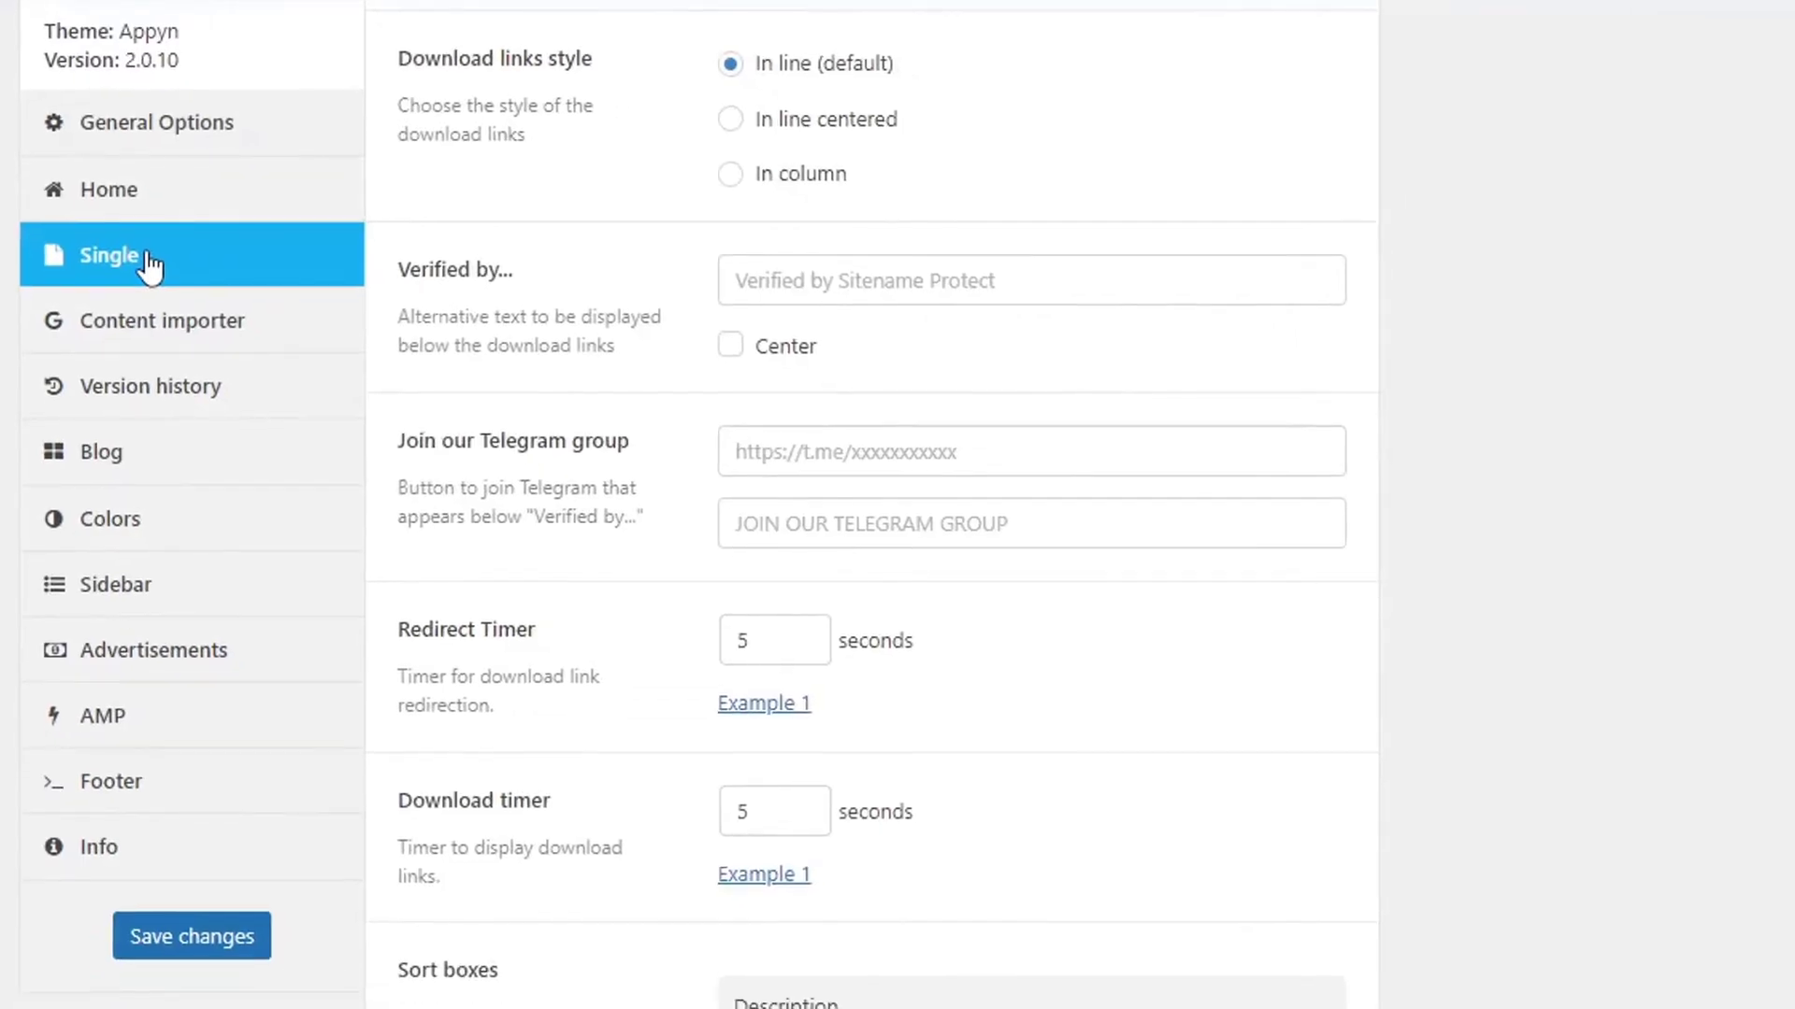
pyautogui.scroll(6, 1126, 477)
pyautogui.scroll(1, 1066, 462)
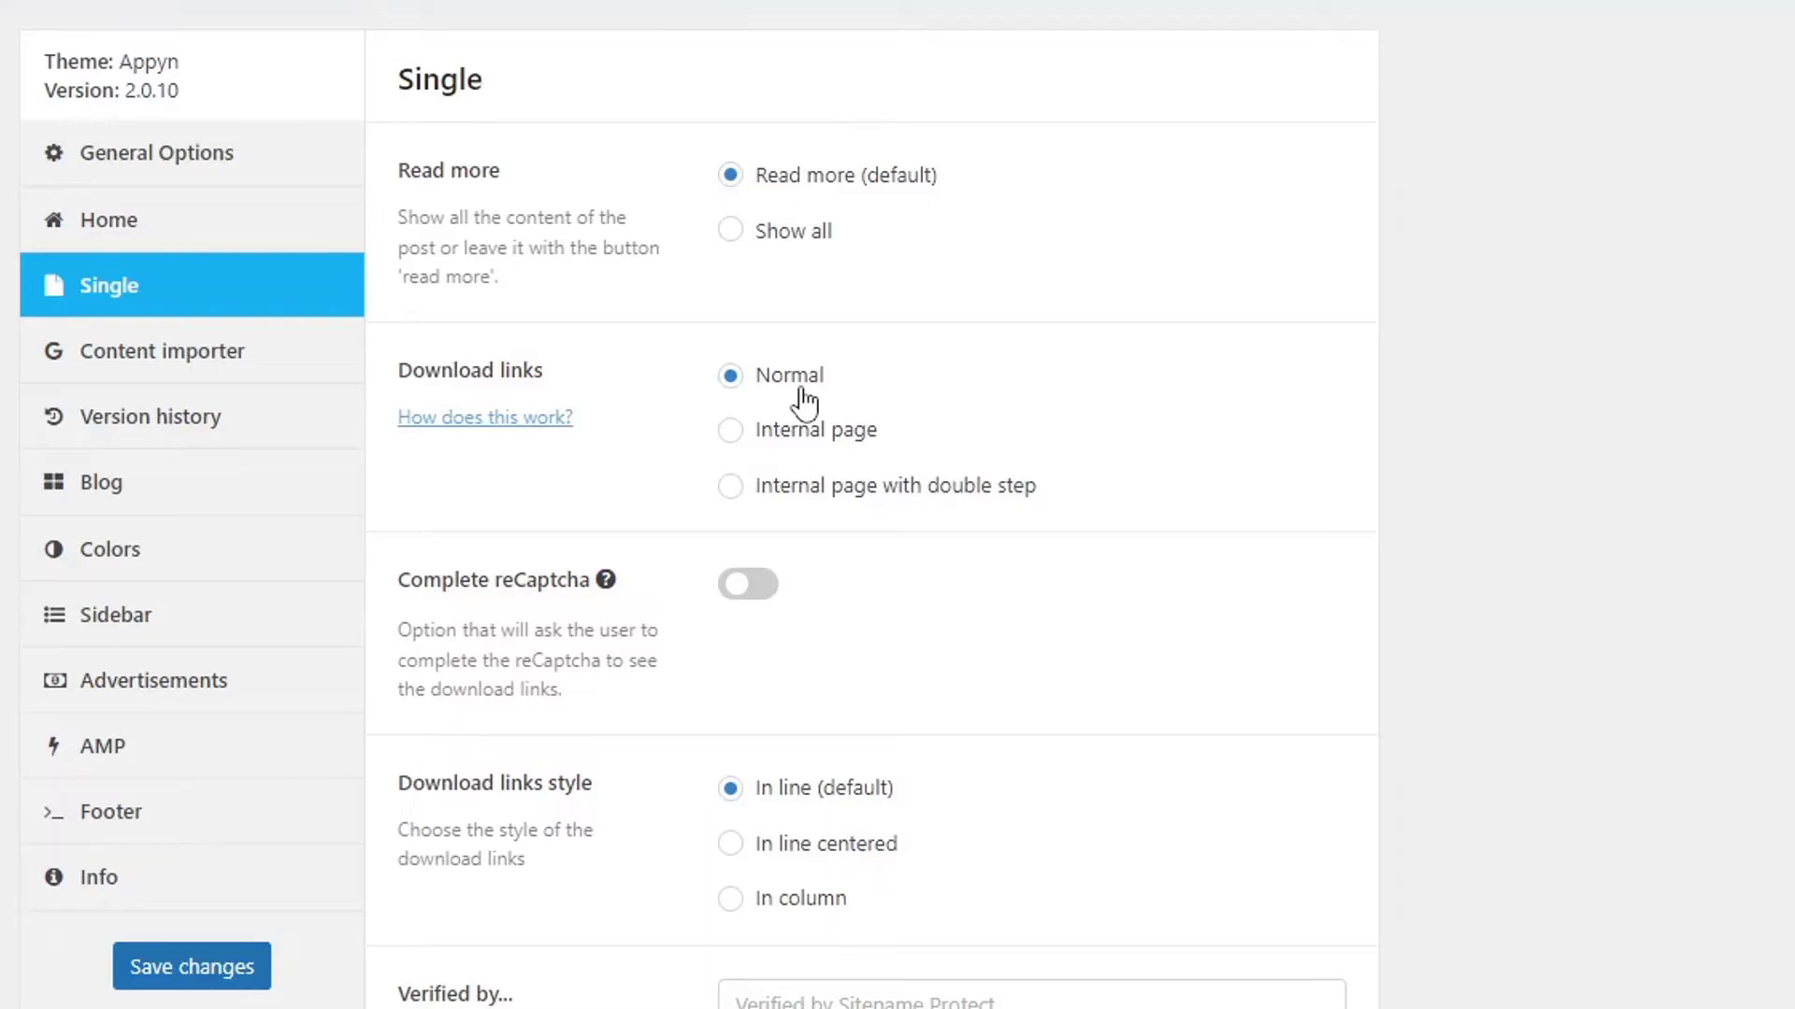
pyautogui.scroll(-5, 711, 673)
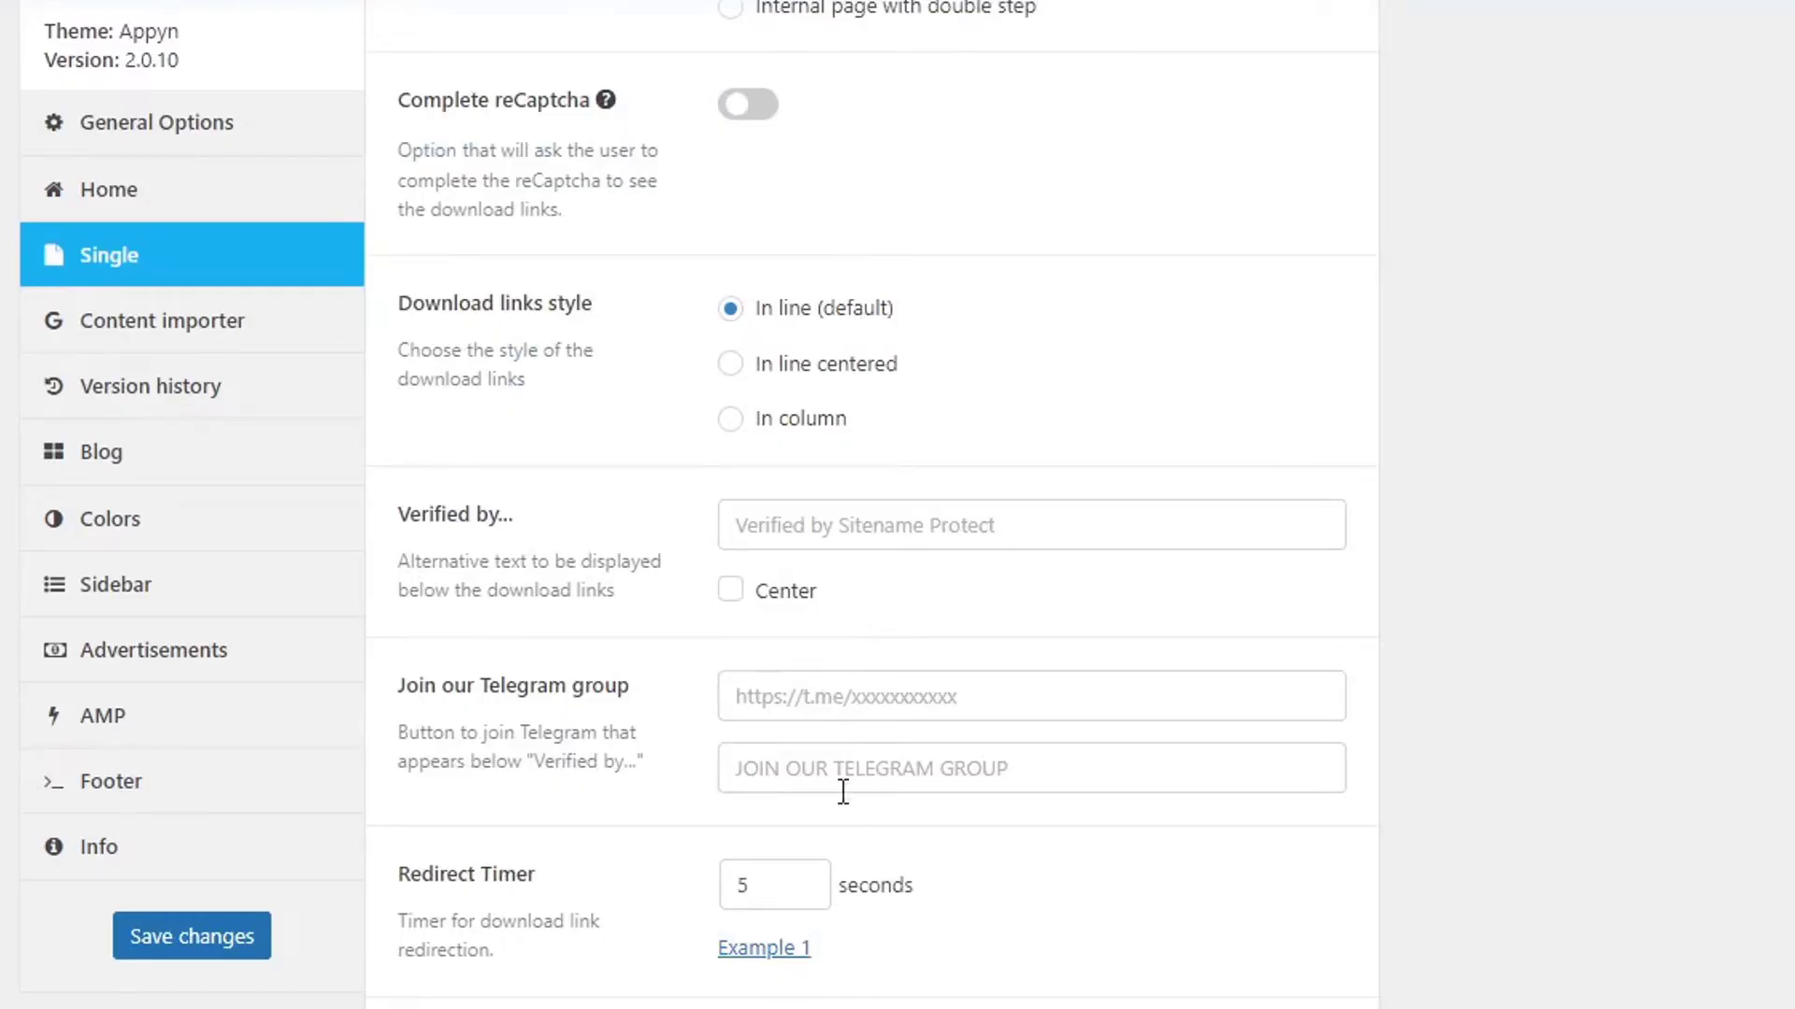
pyautogui.scroll(-2, 843, 769)
pyautogui.moveTo(767, 725); pyautogui.dragTo(734, 725)
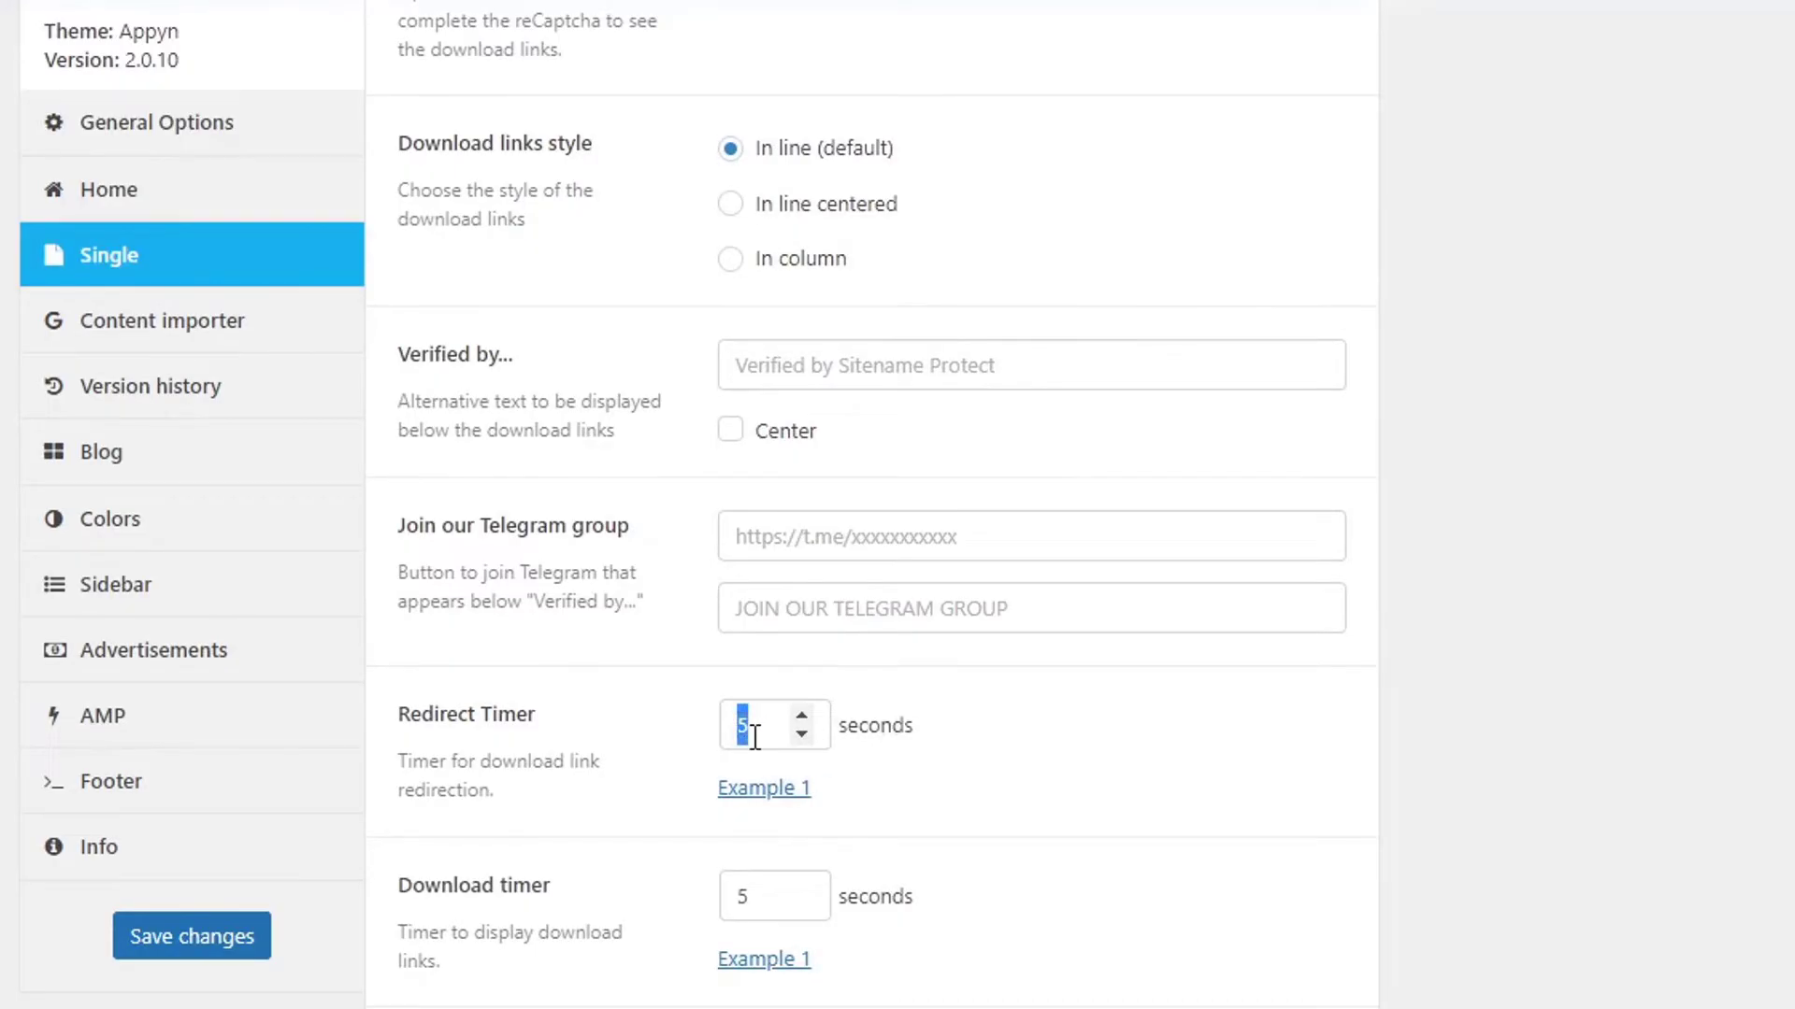
pyautogui.scroll(-3, 794, 750)
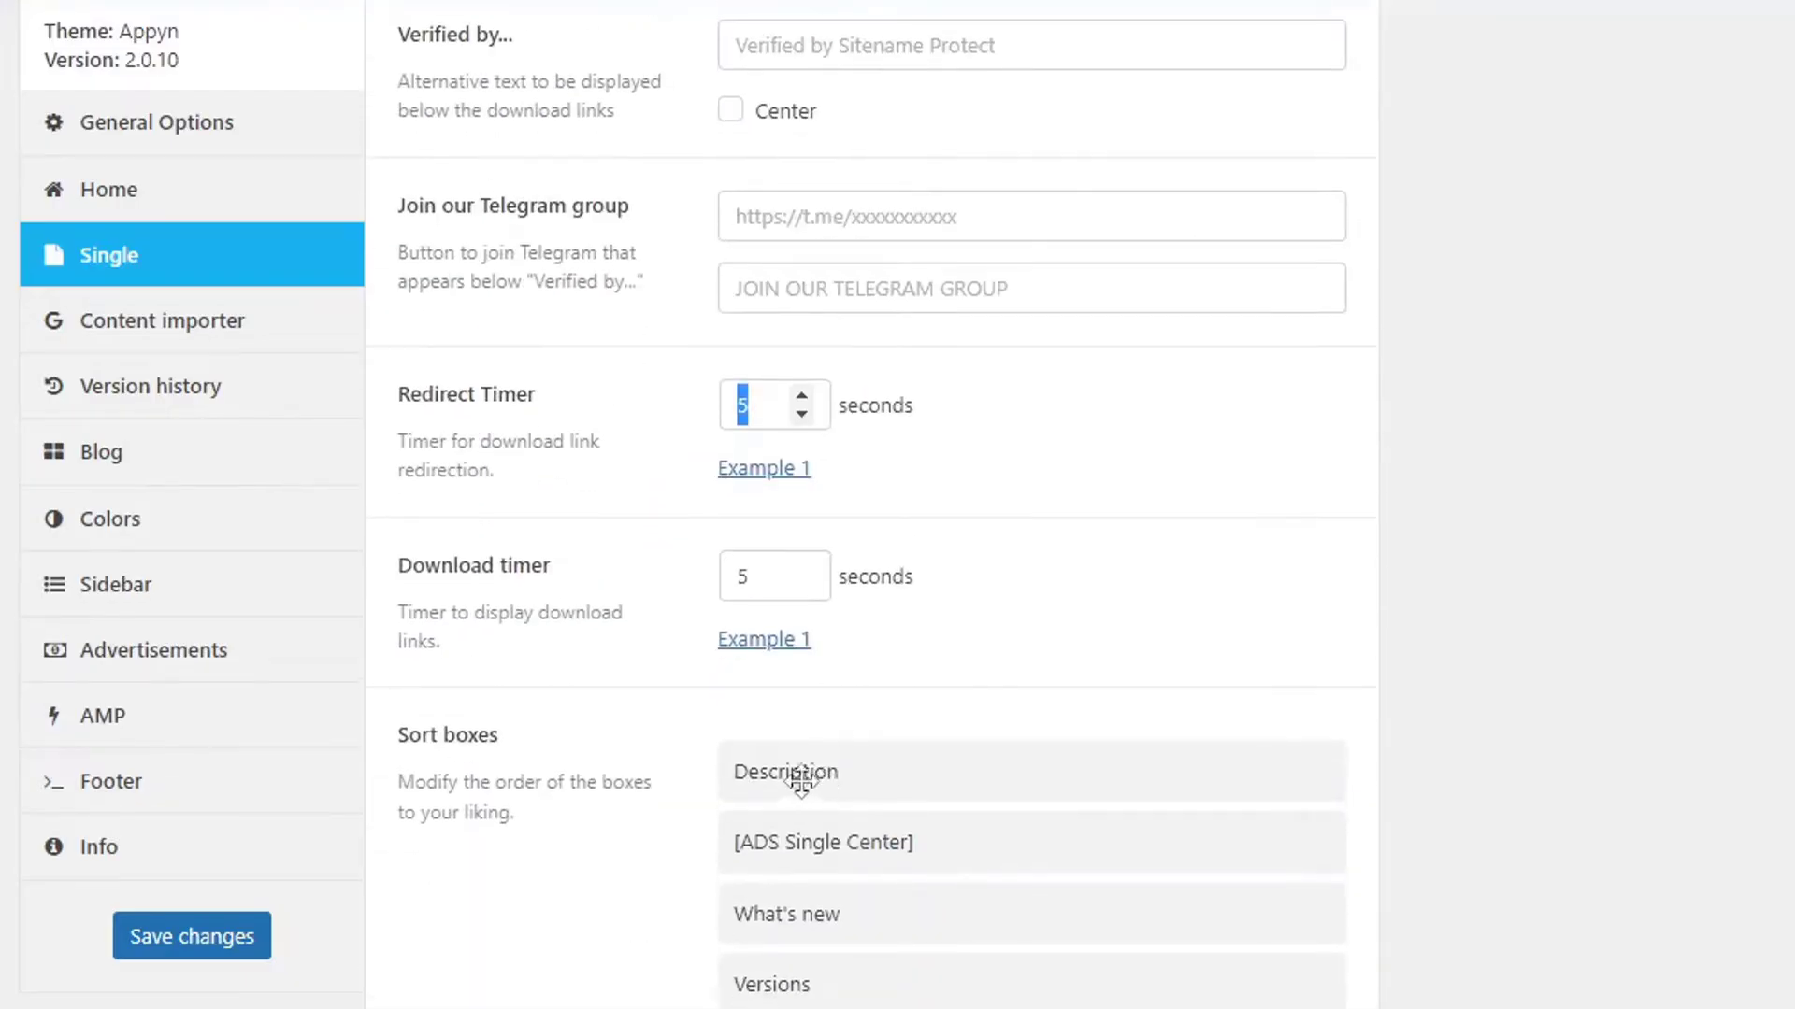
pyautogui.scroll(-3, 866, 589)
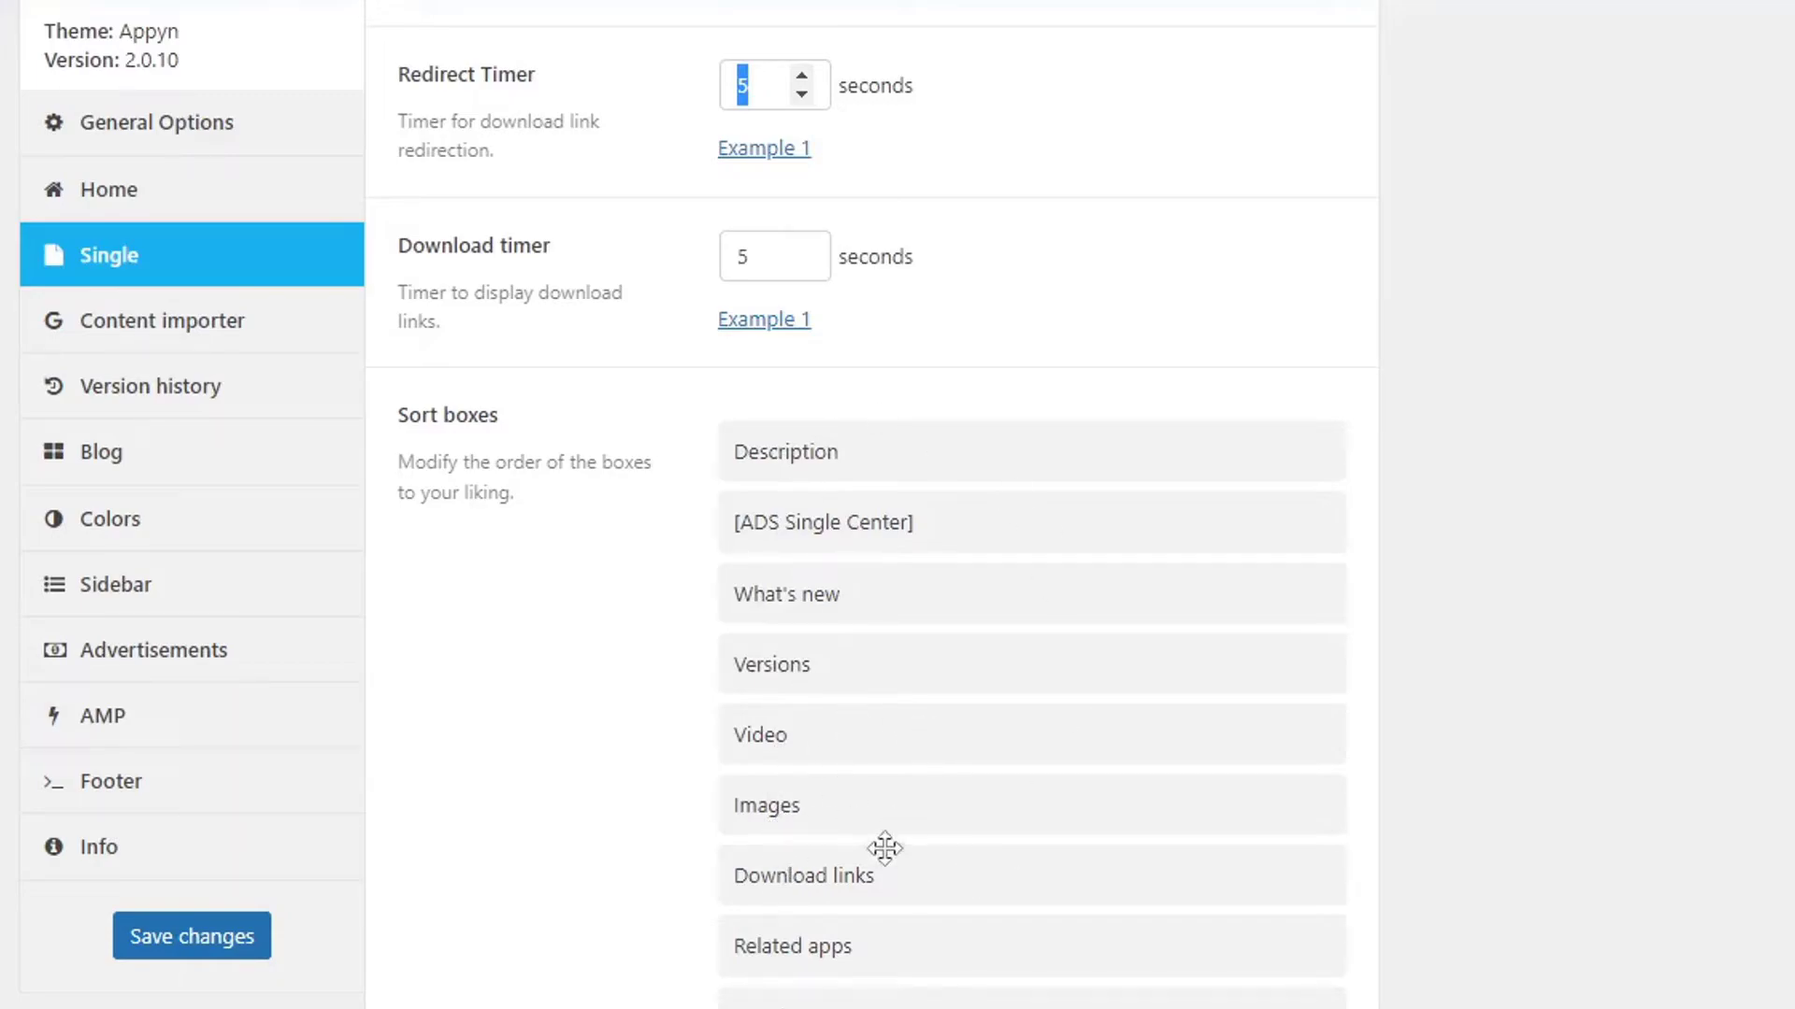
# Move the Download links box directly under Description and save the Single settings.
pyautogui.moveTo(851, 871); pyautogui.dragTo(824, 518)
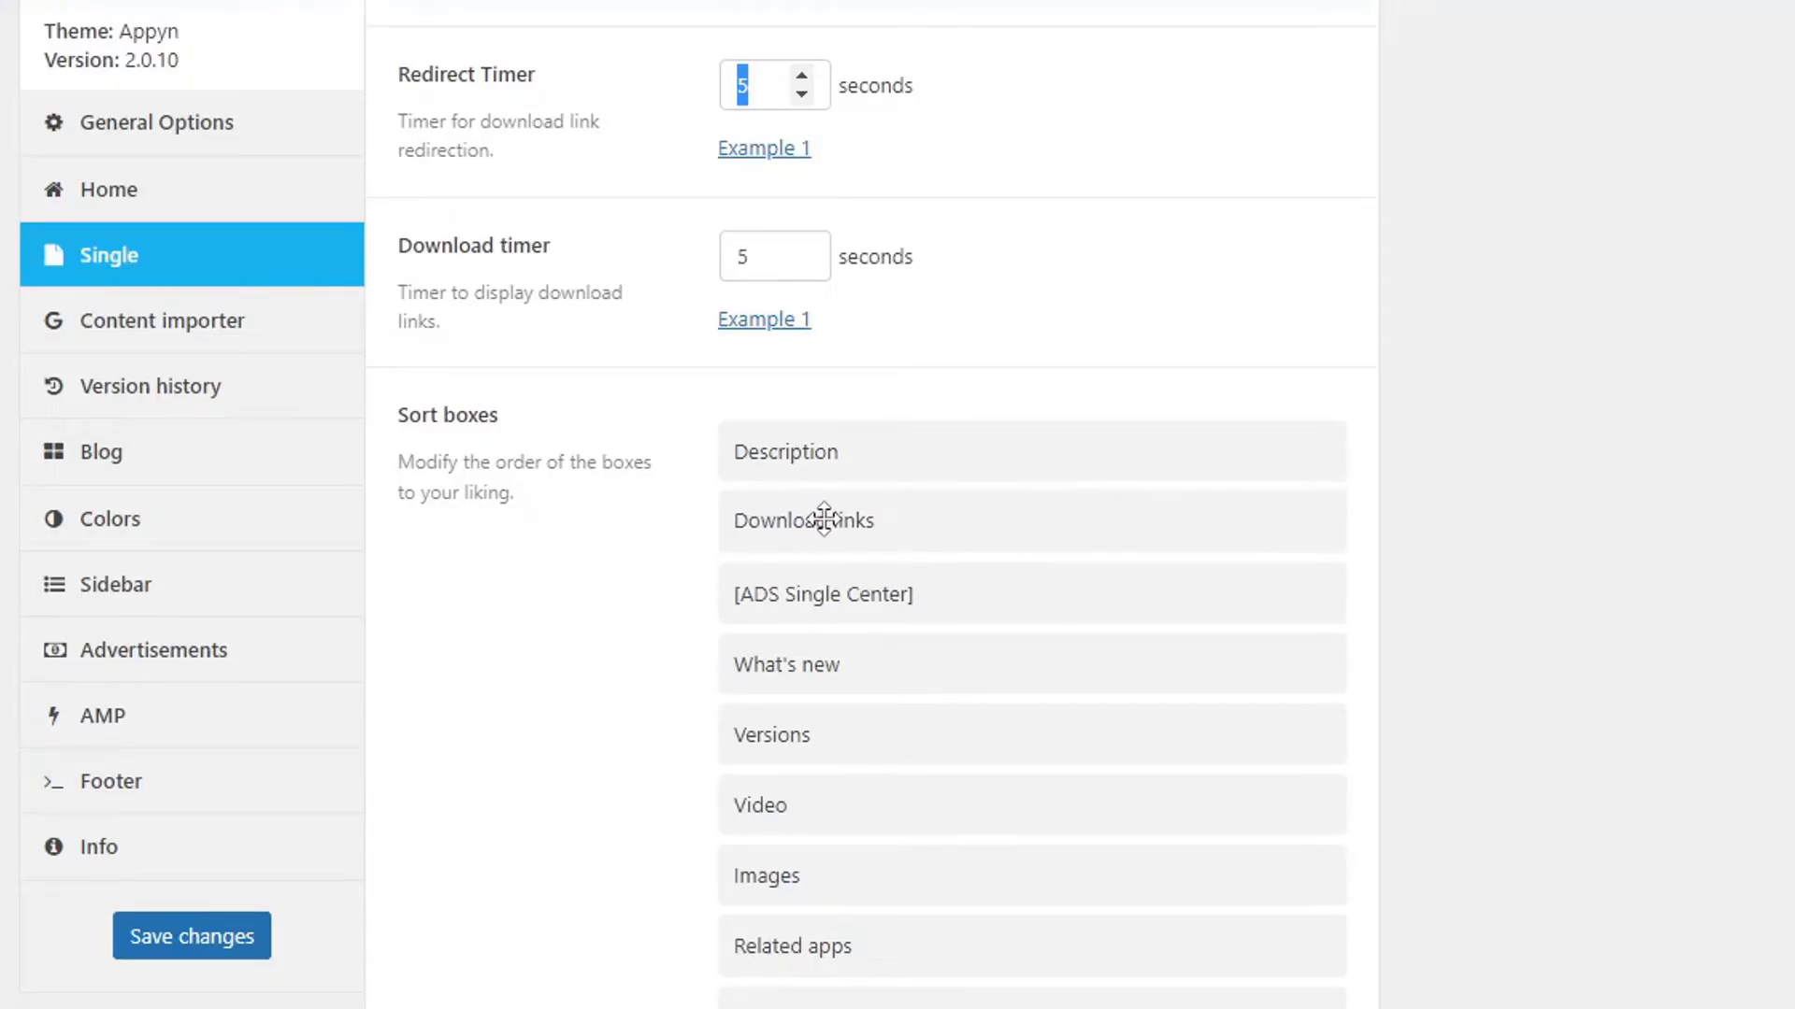
pyautogui.scroll(-7, 801, 766)
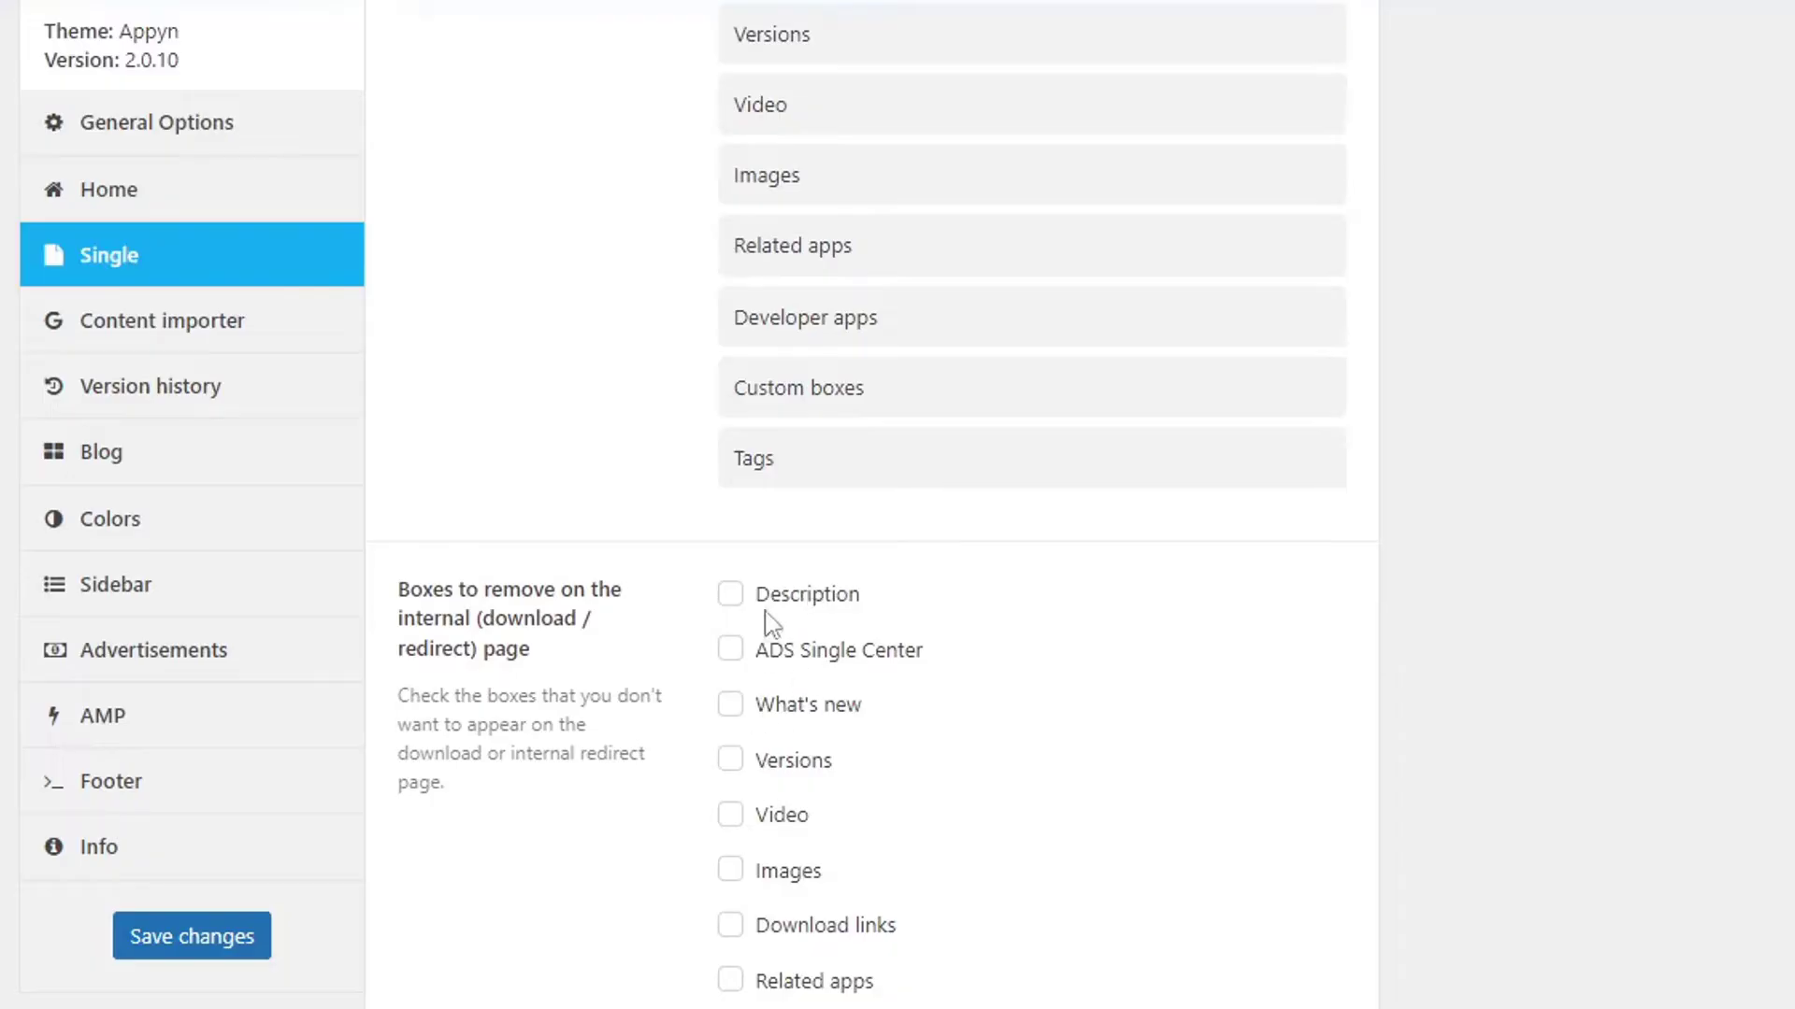
pyautogui.click(161, 941)
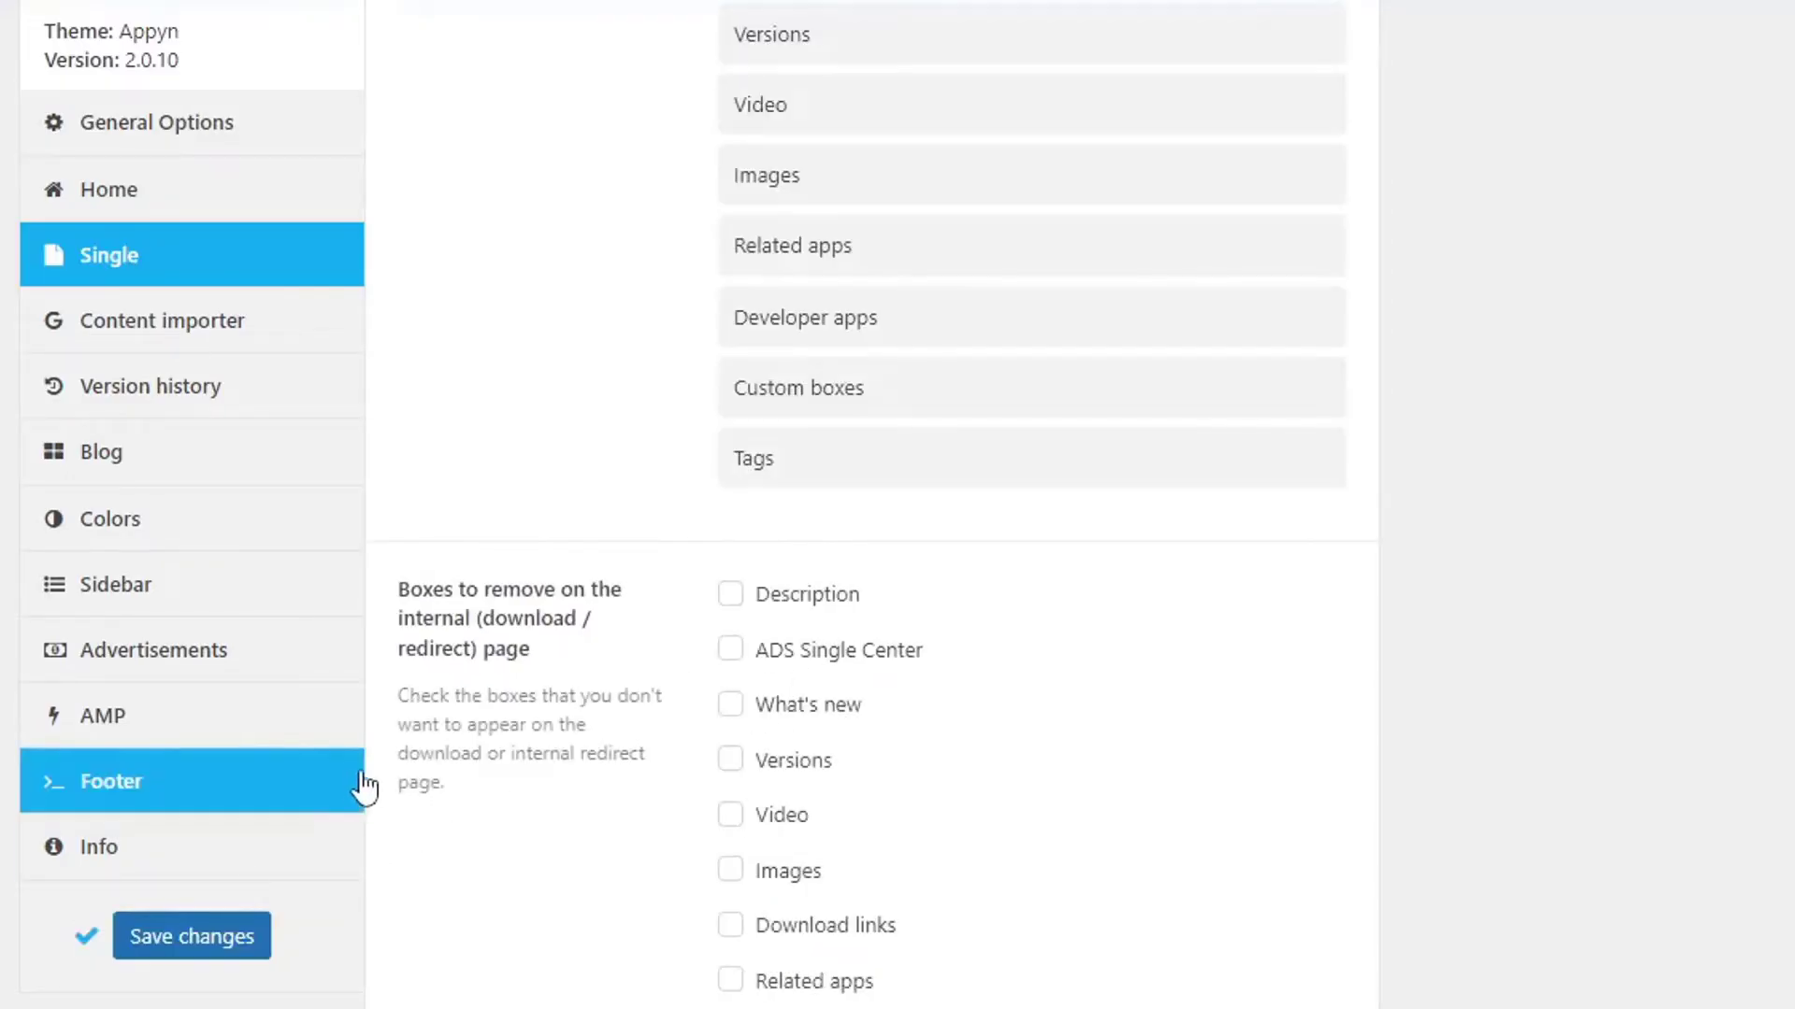
# Review the Content importer options, leaving the role set to Administrator.
pyautogui.click(180, 328)
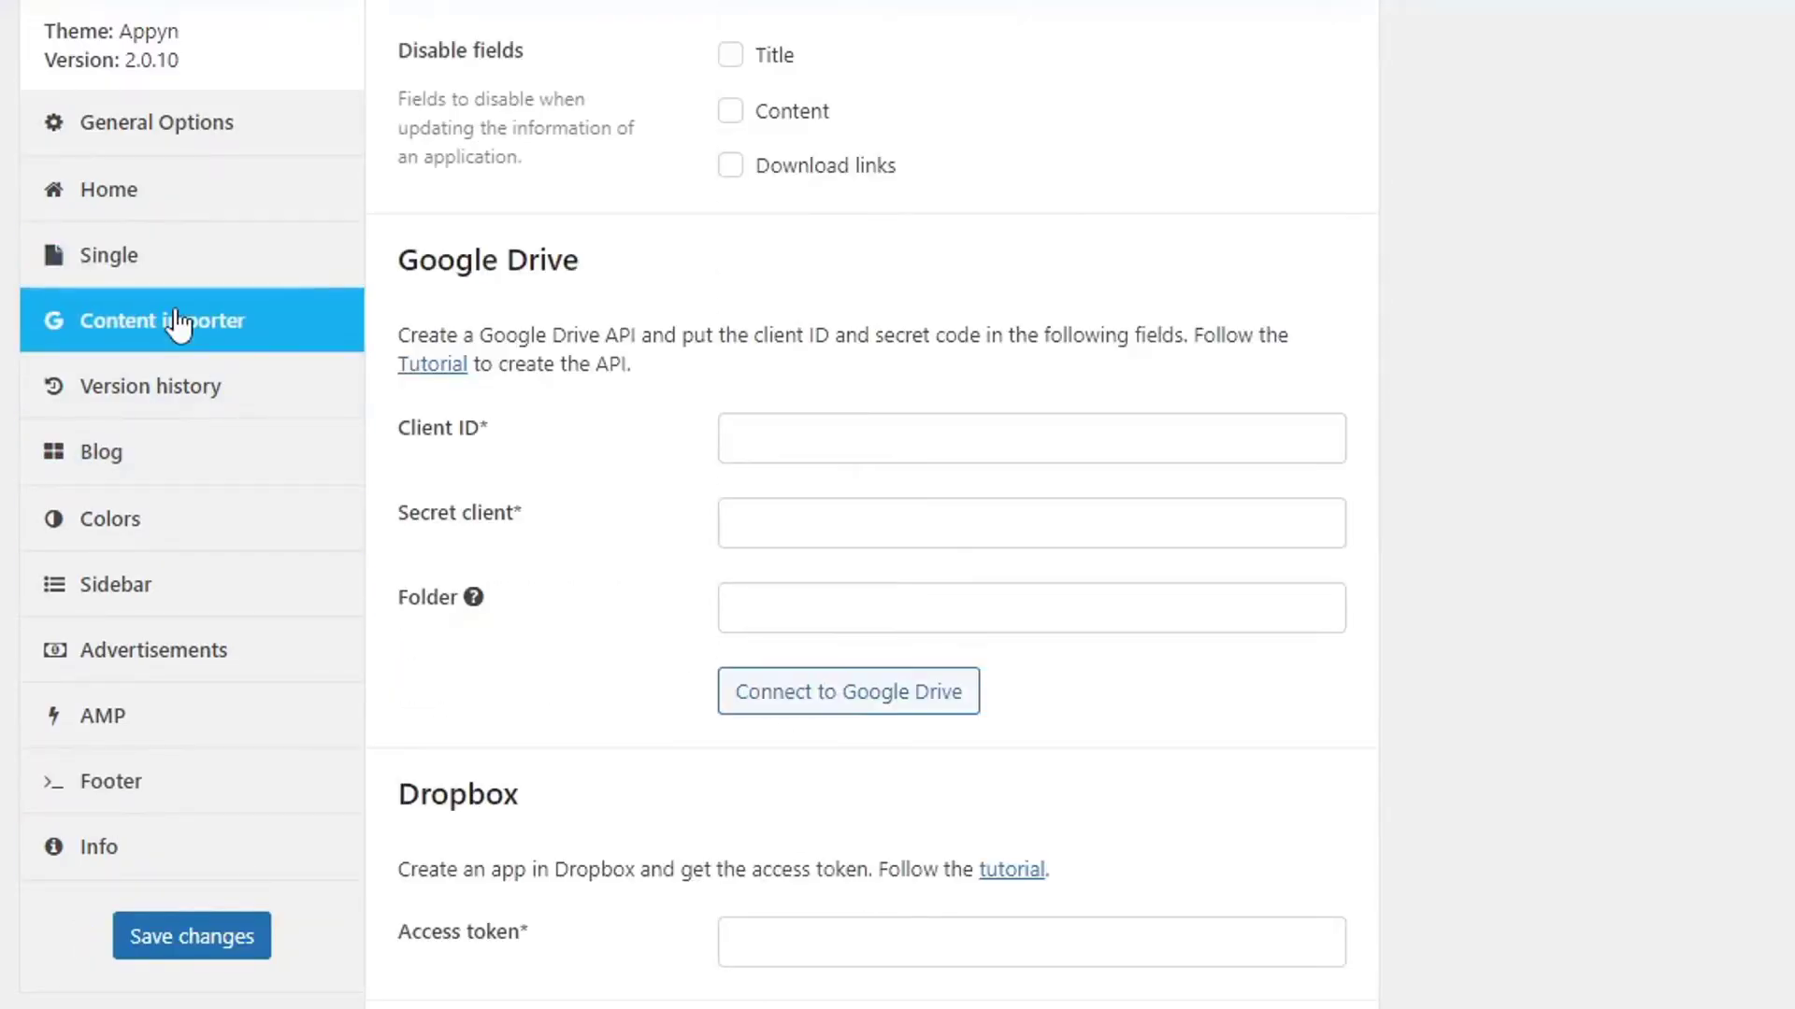
pyautogui.scroll(5, 729, 472)
pyautogui.scroll(5, 733, 479)
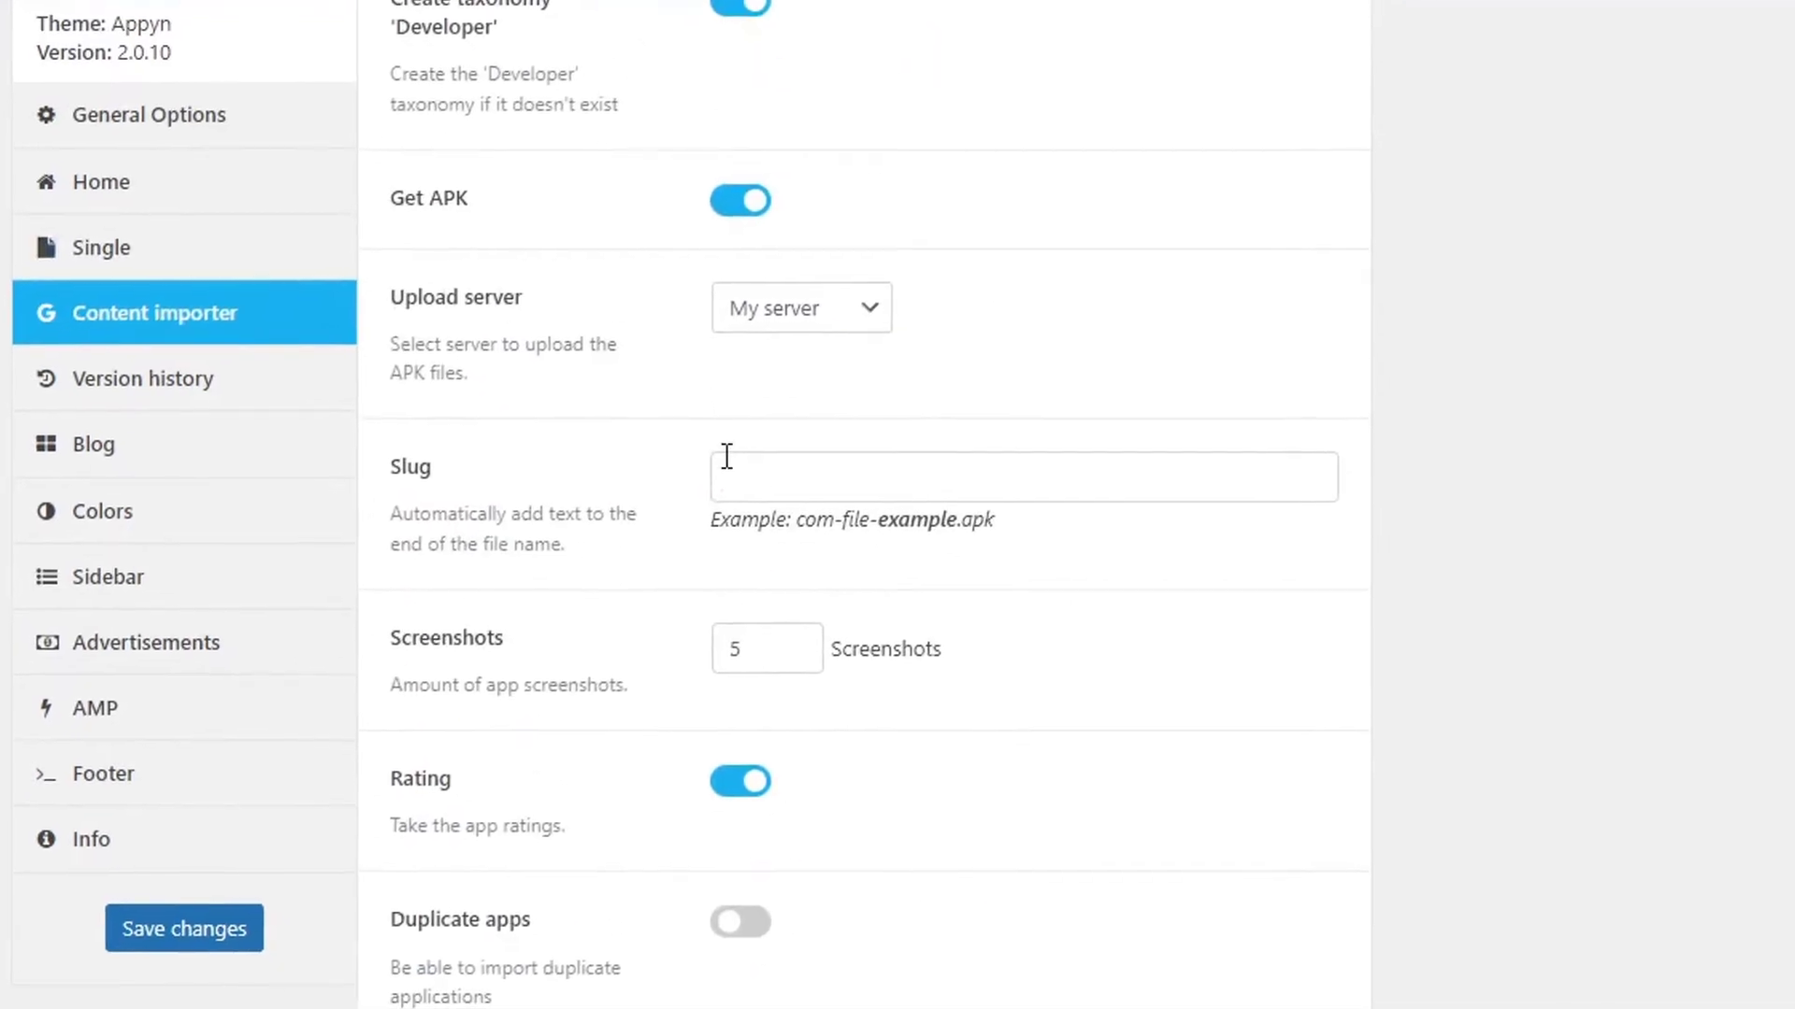
pyautogui.scroll(9, 824, 592)
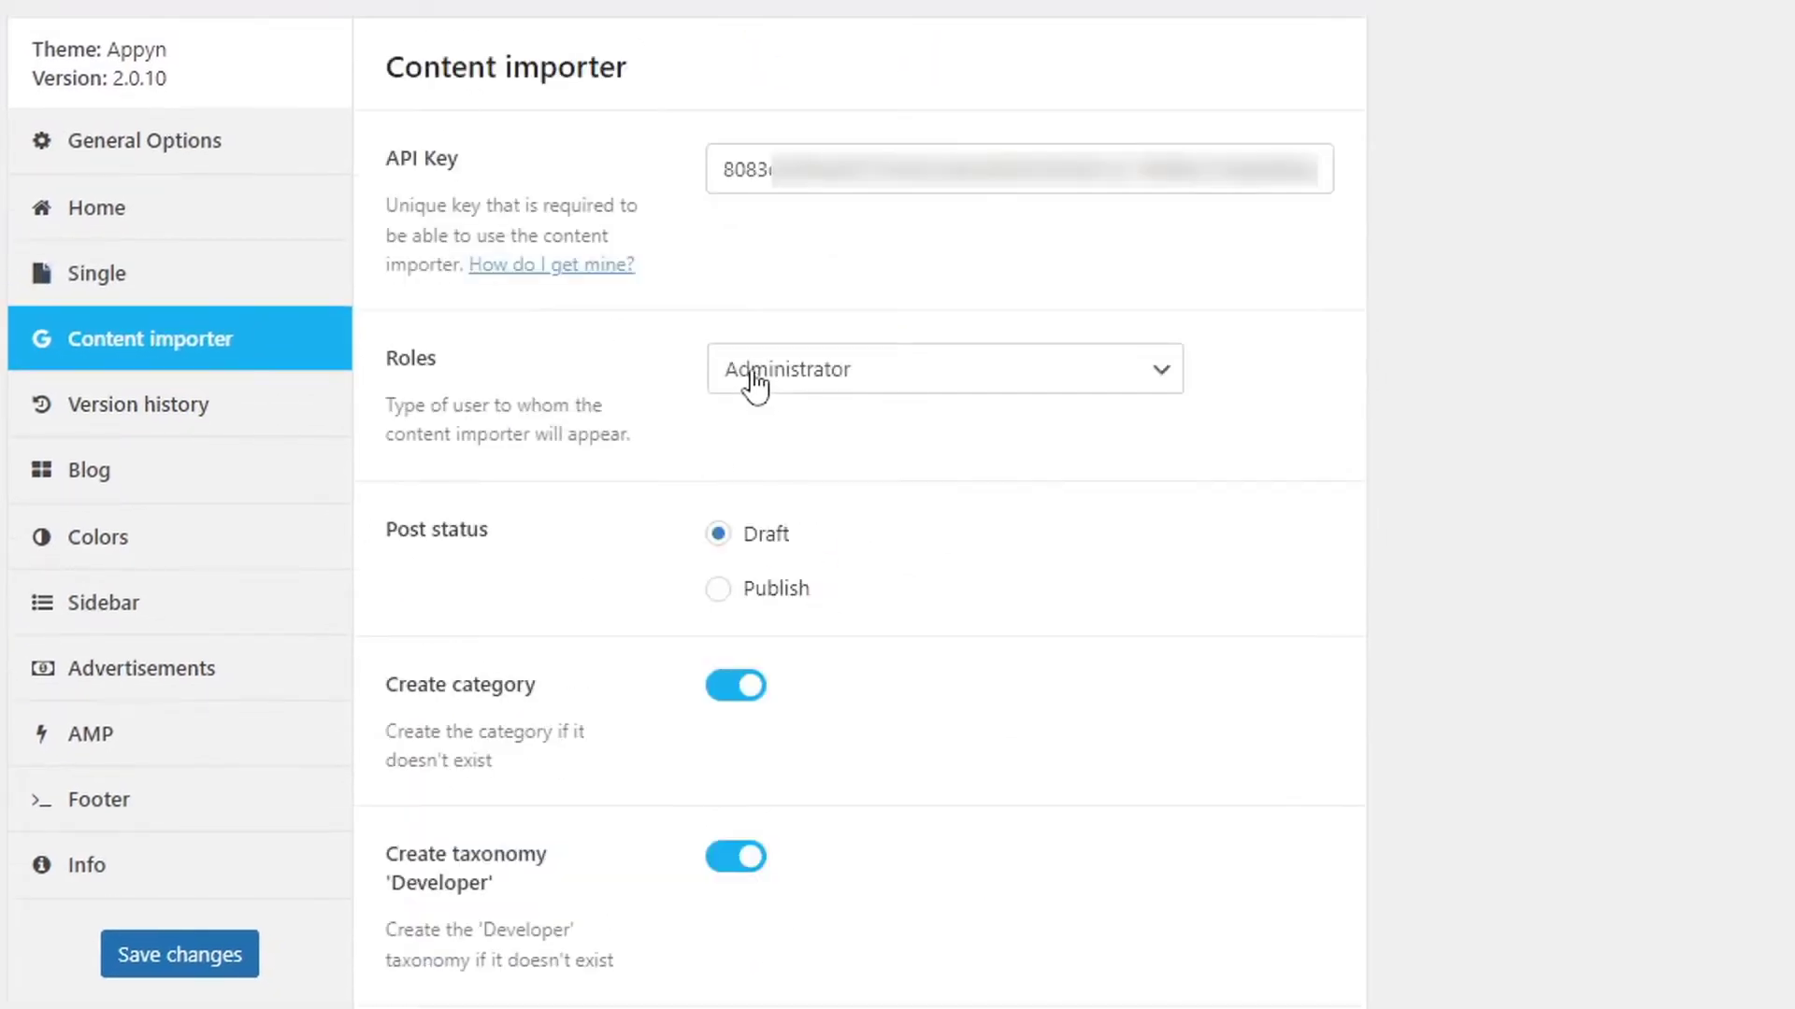
pyautogui.click(864, 373)
pyautogui.click(865, 374)
# Bring up the Version history settings, showing 5 posts per post box.
pyautogui.scroll(-5, 834, 679)
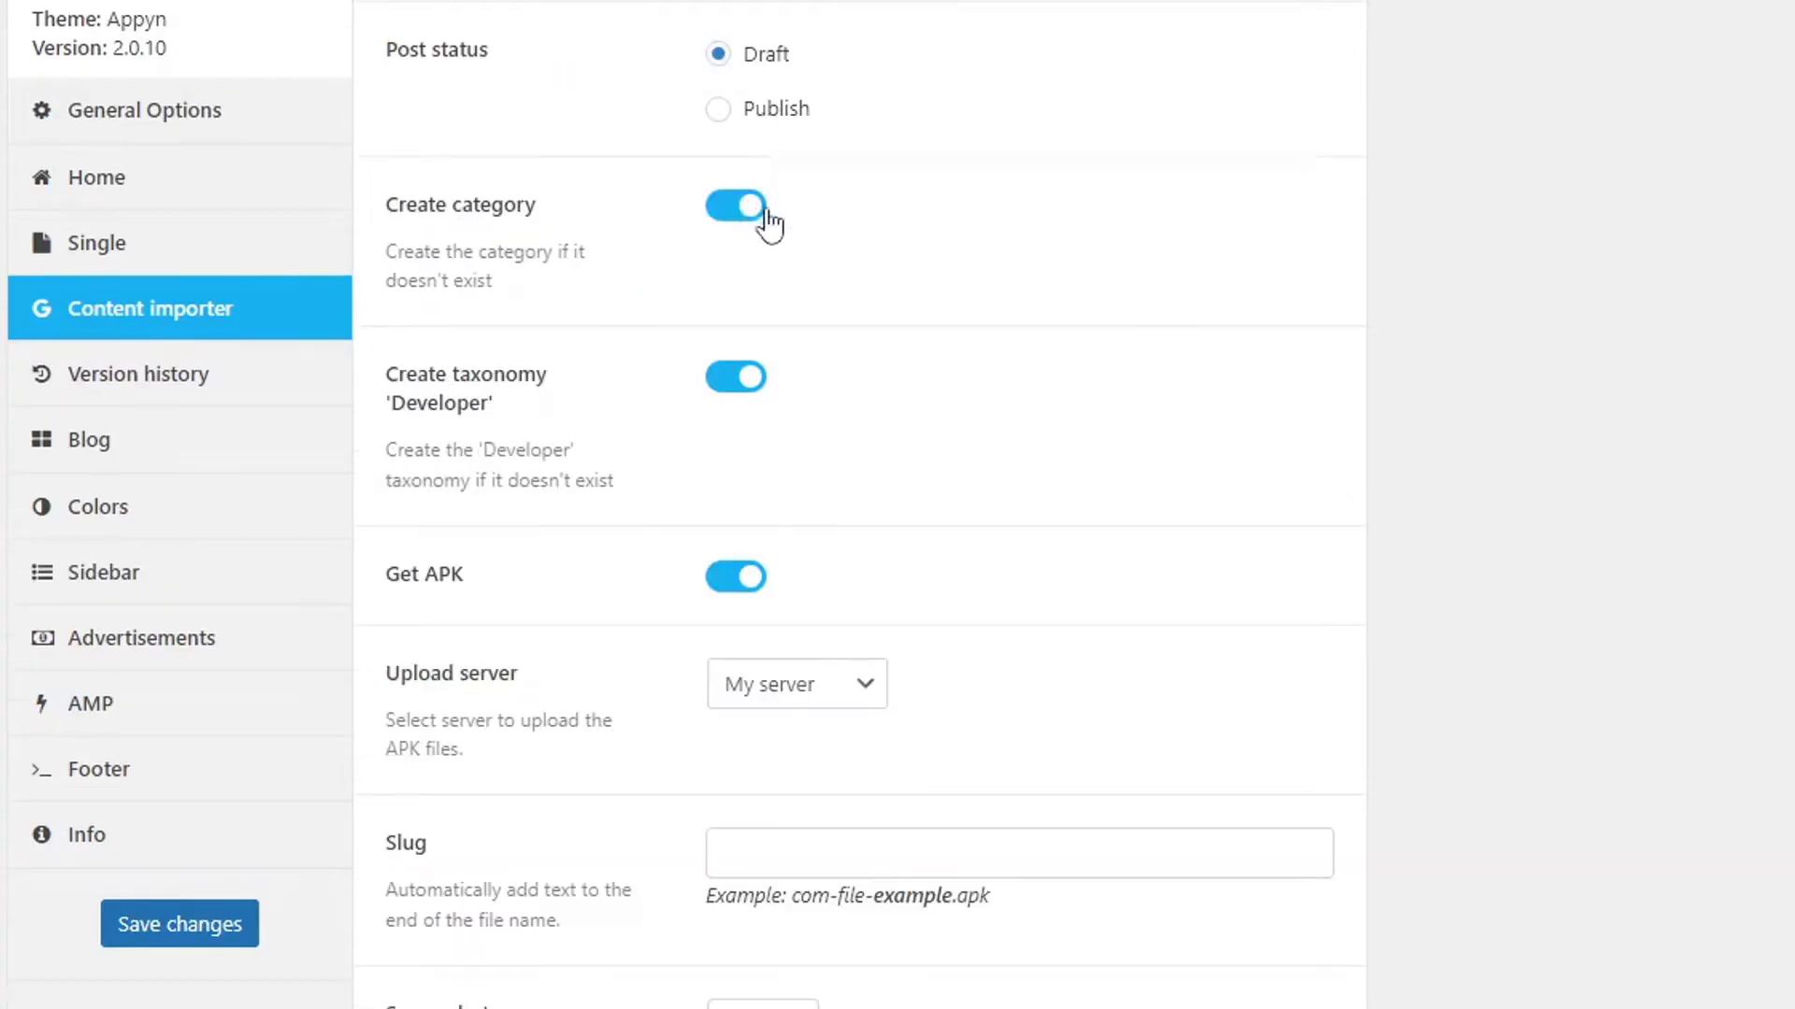
pyautogui.scroll(-5, 934, 614)
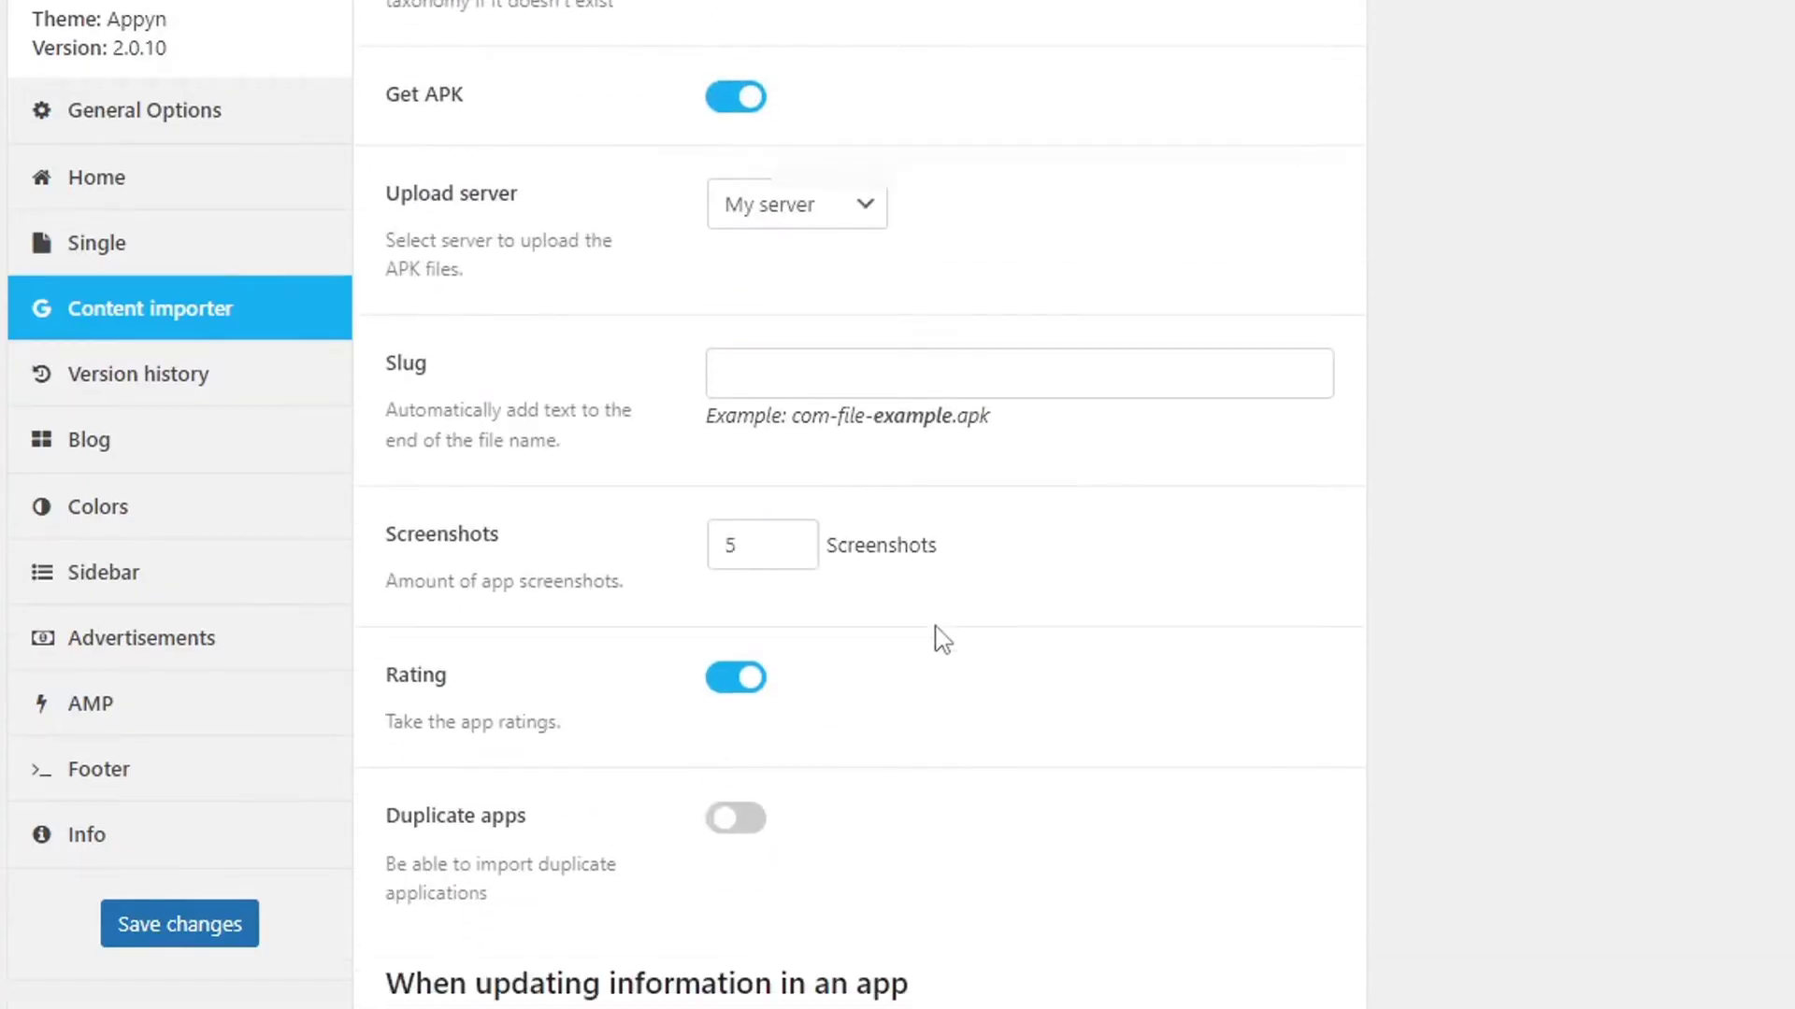
pyautogui.scroll(-18, 942, 640)
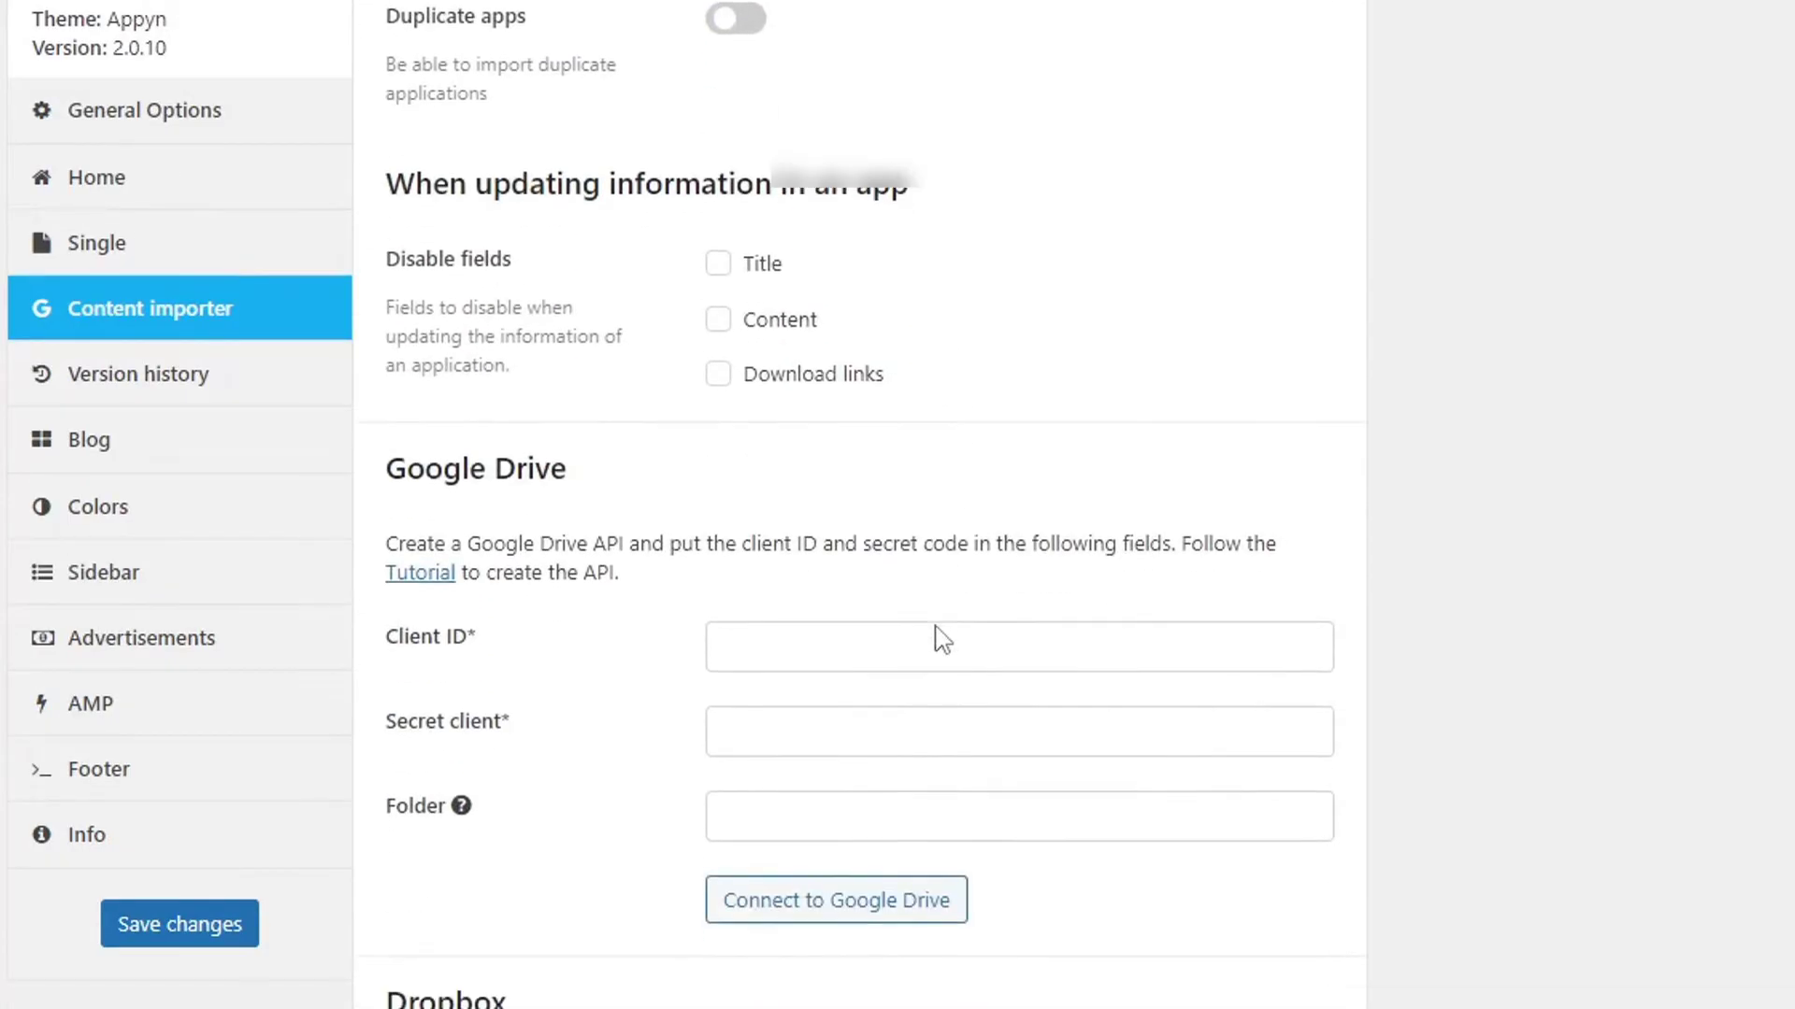
pyautogui.click(140, 391)
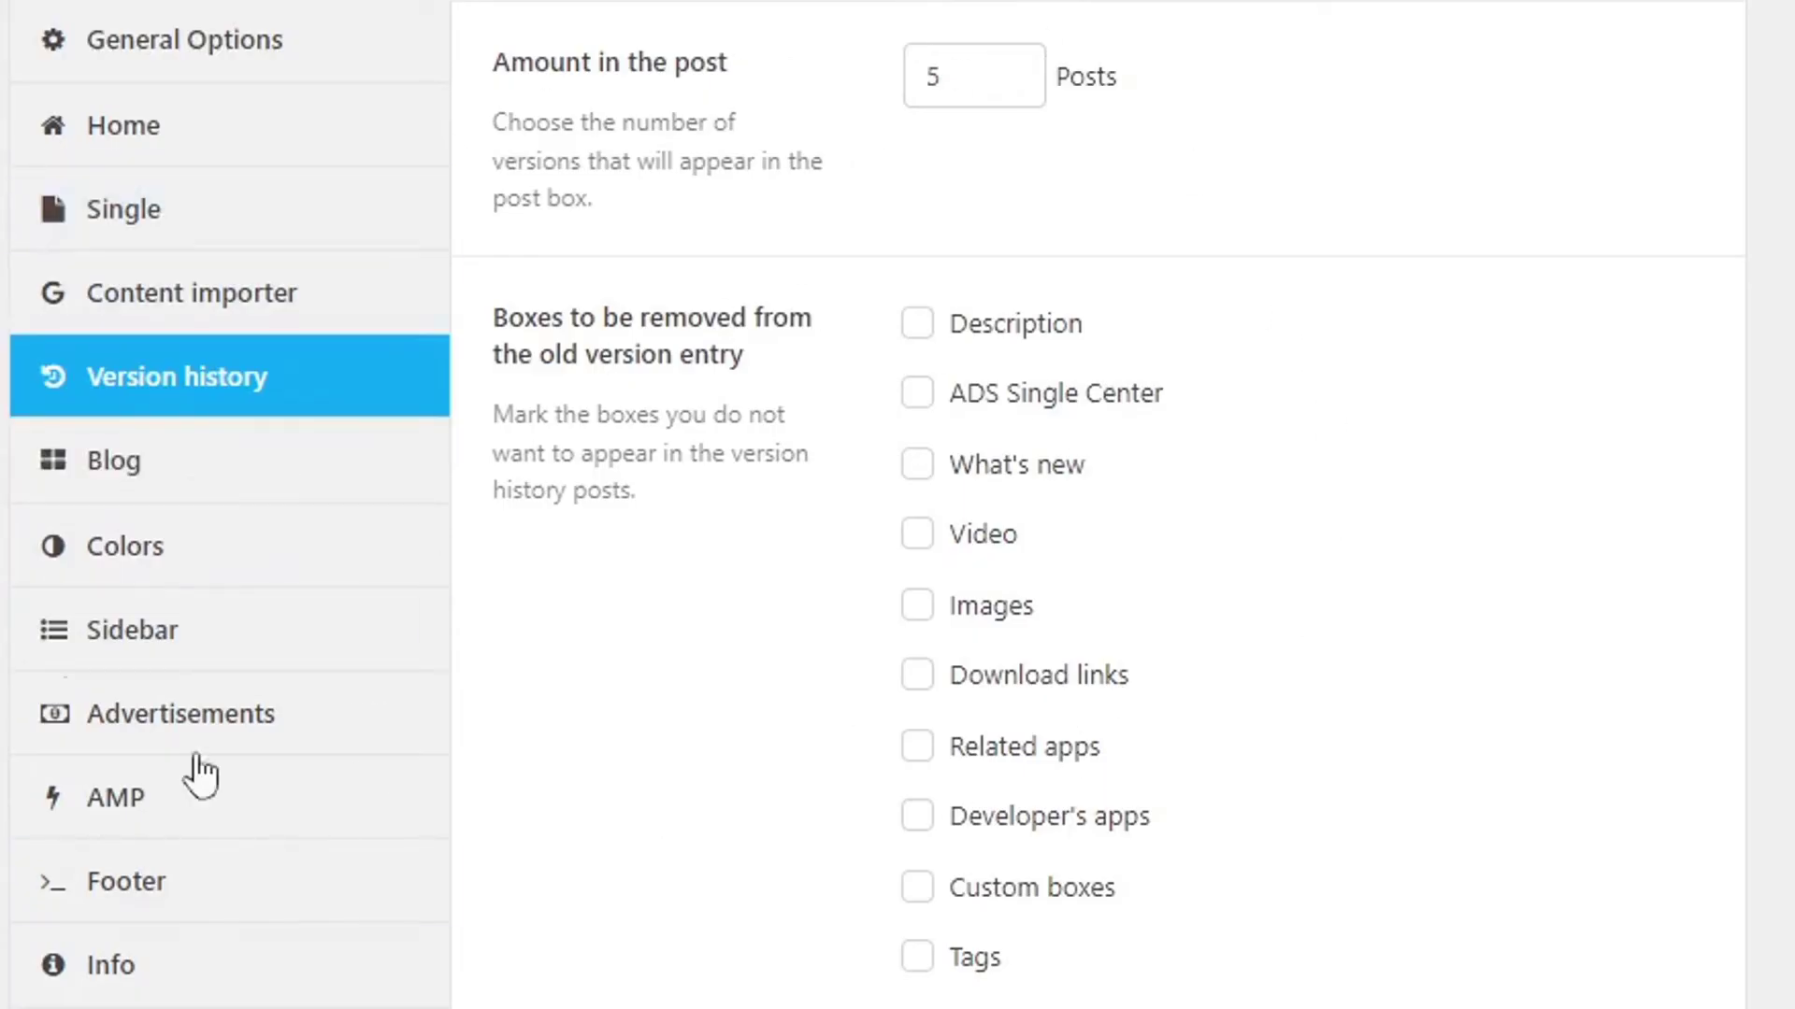
# In Blog settings, set Home blog section to 6 posts and Blog Page to 12, enable Blog Sidebar, and save.
pyautogui.click(123, 475)
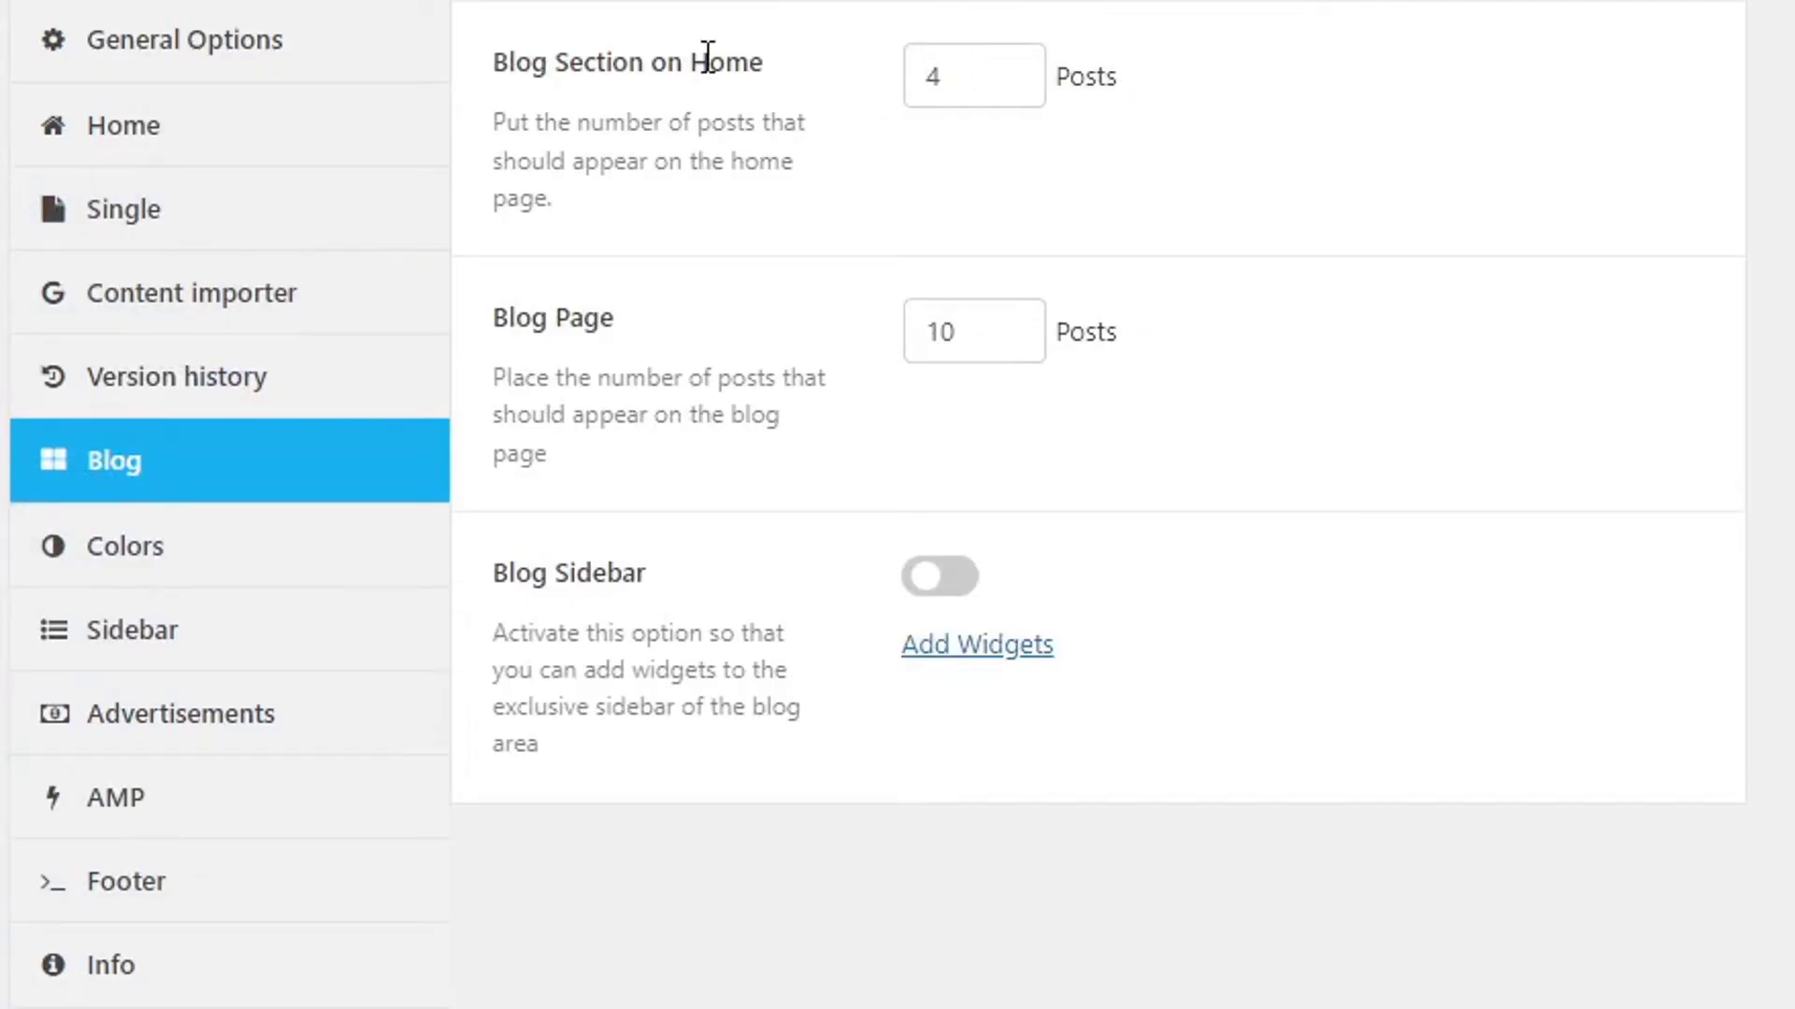
pyautogui.moveTo(159, 313)
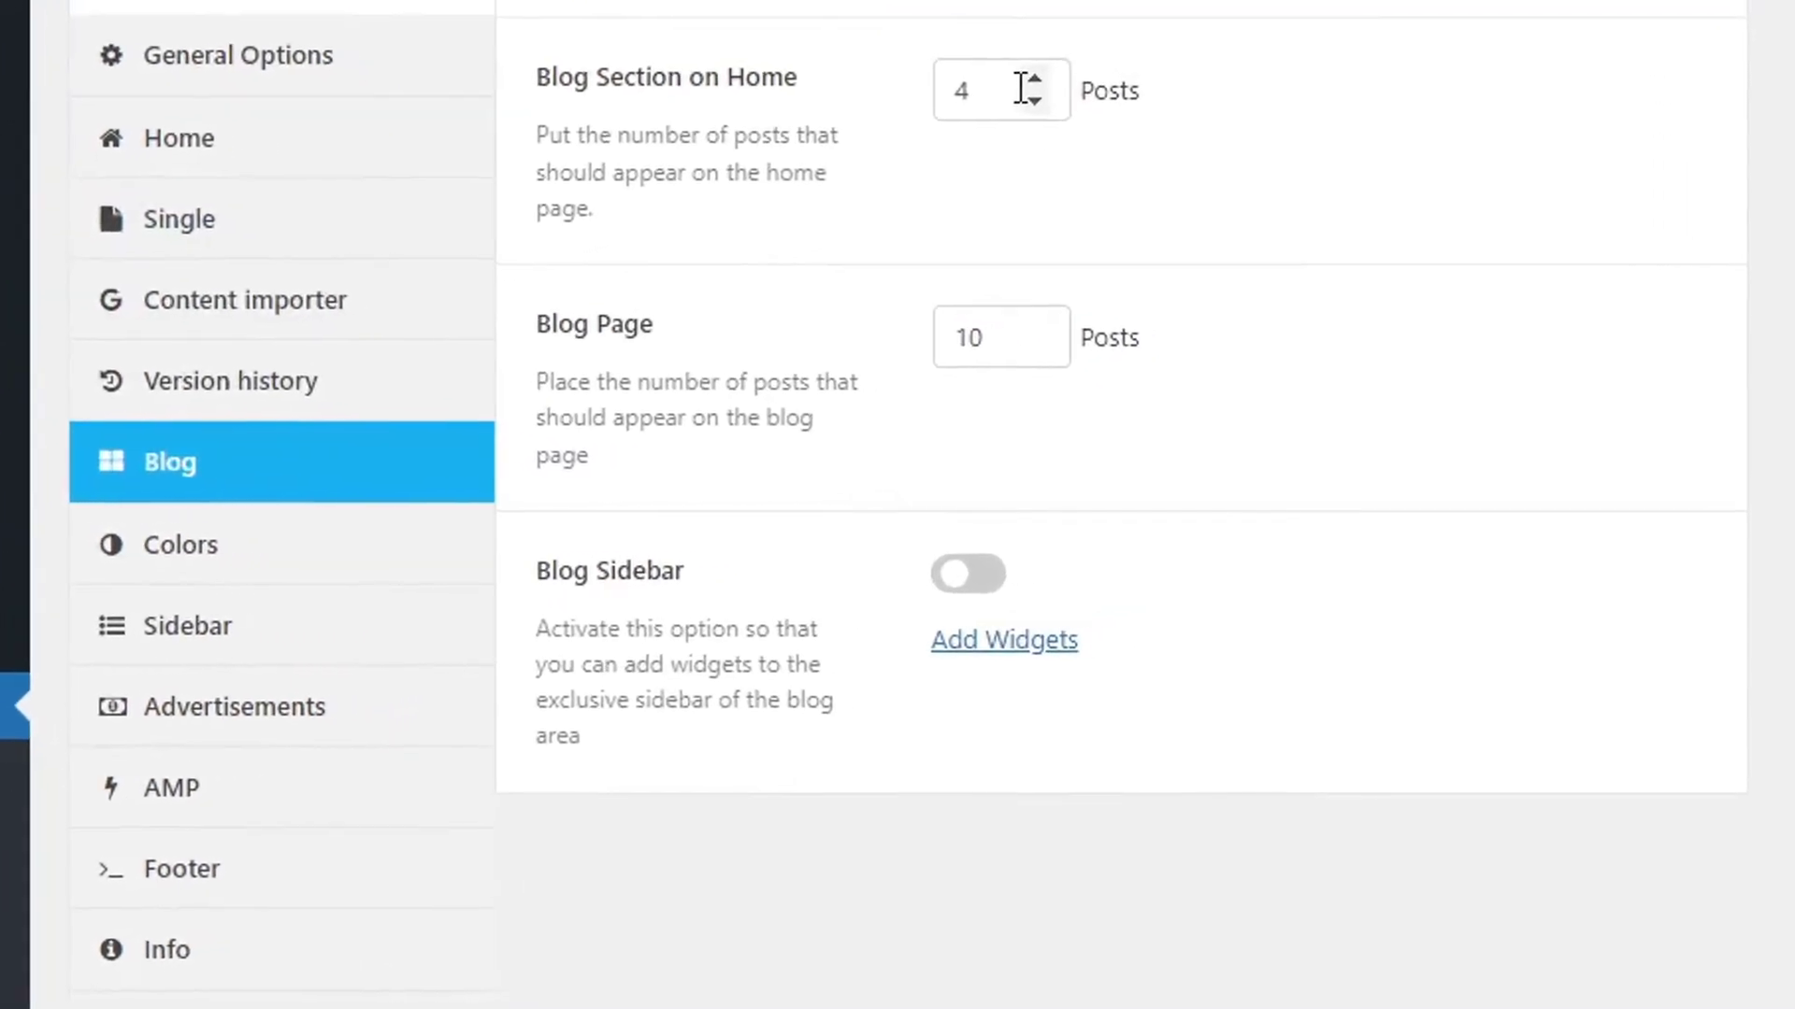
pyautogui.click(1022, 72)
pyautogui.click(1022, 72)
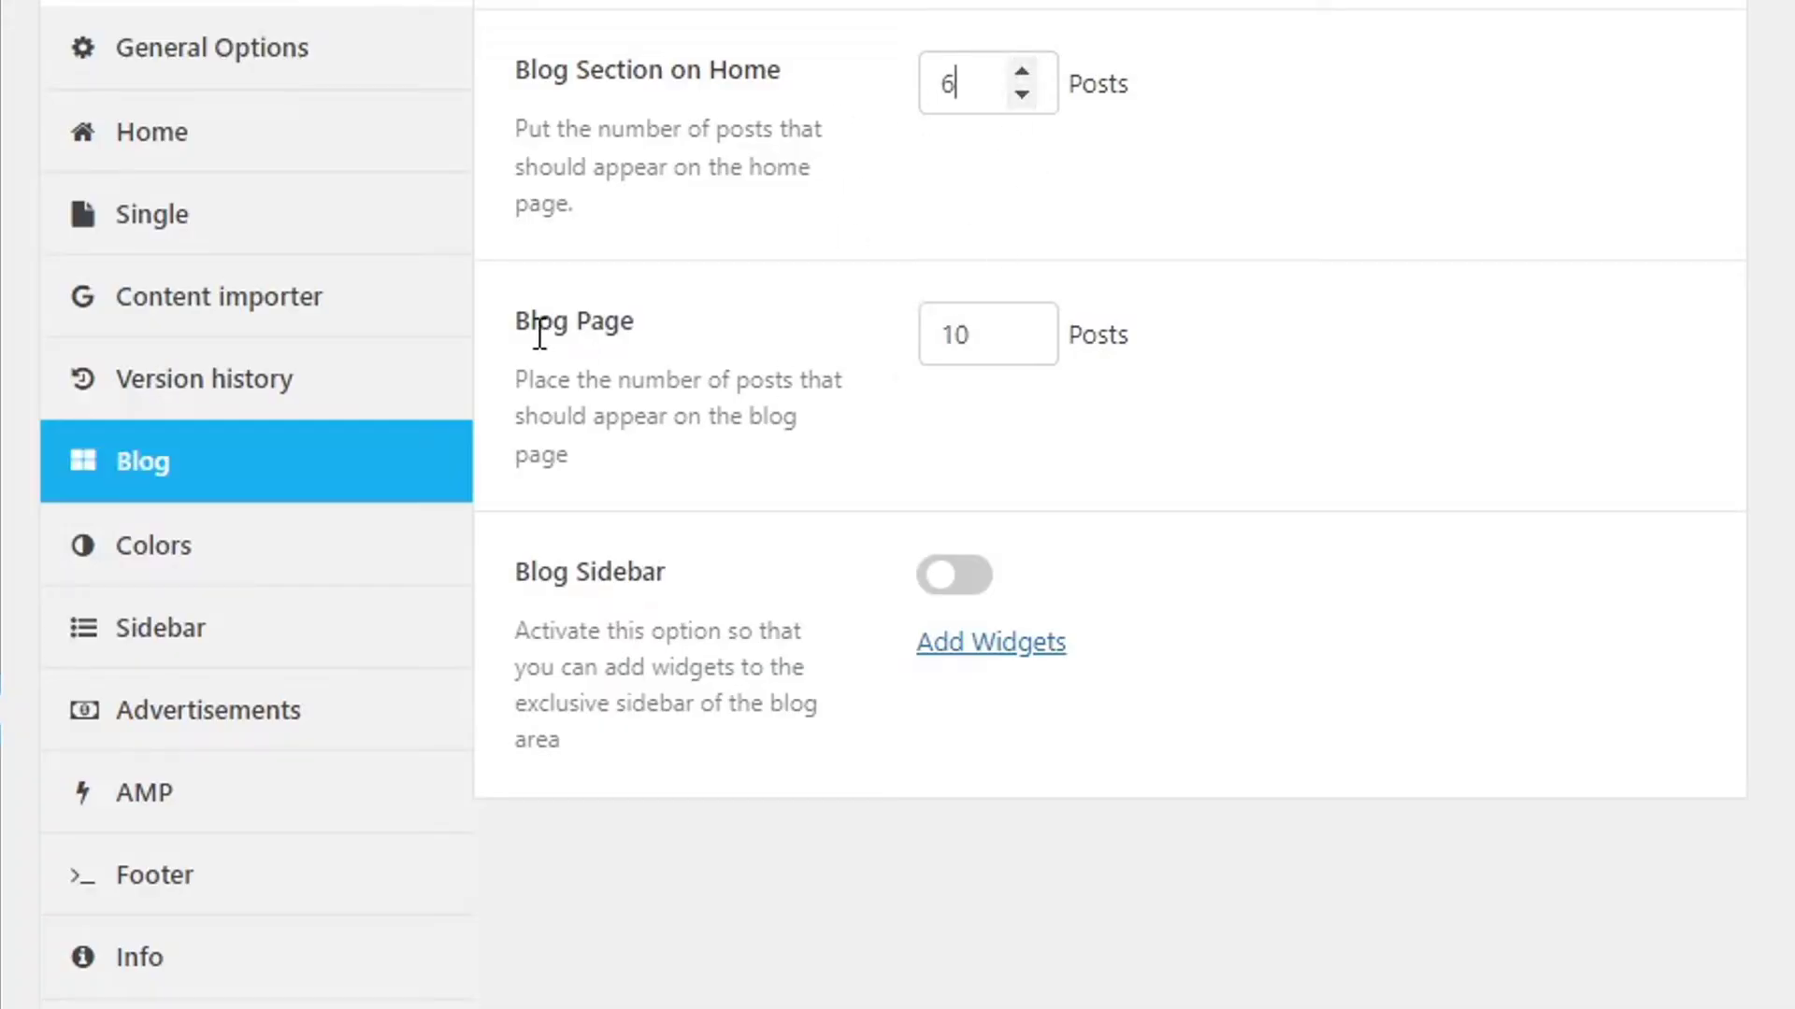
pyautogui.click(1022, 324)
pyautogui.click(1022, 324)
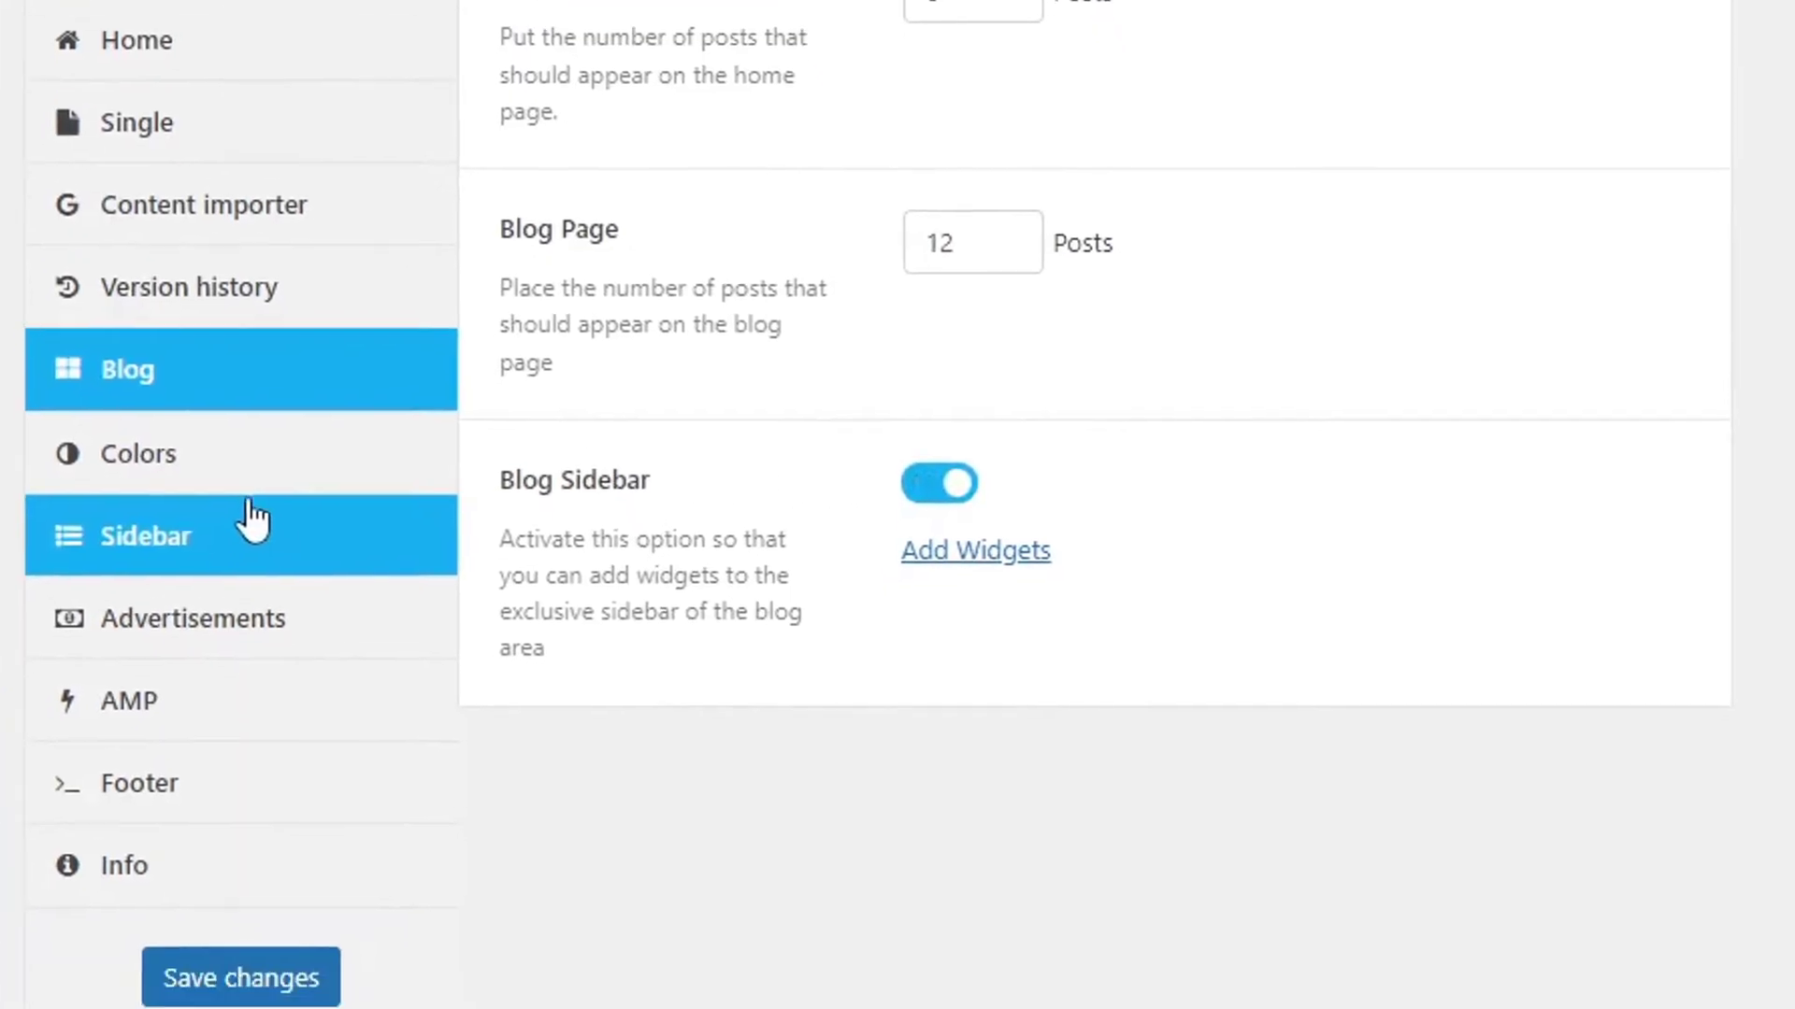
pyautogui.click(226, 874)
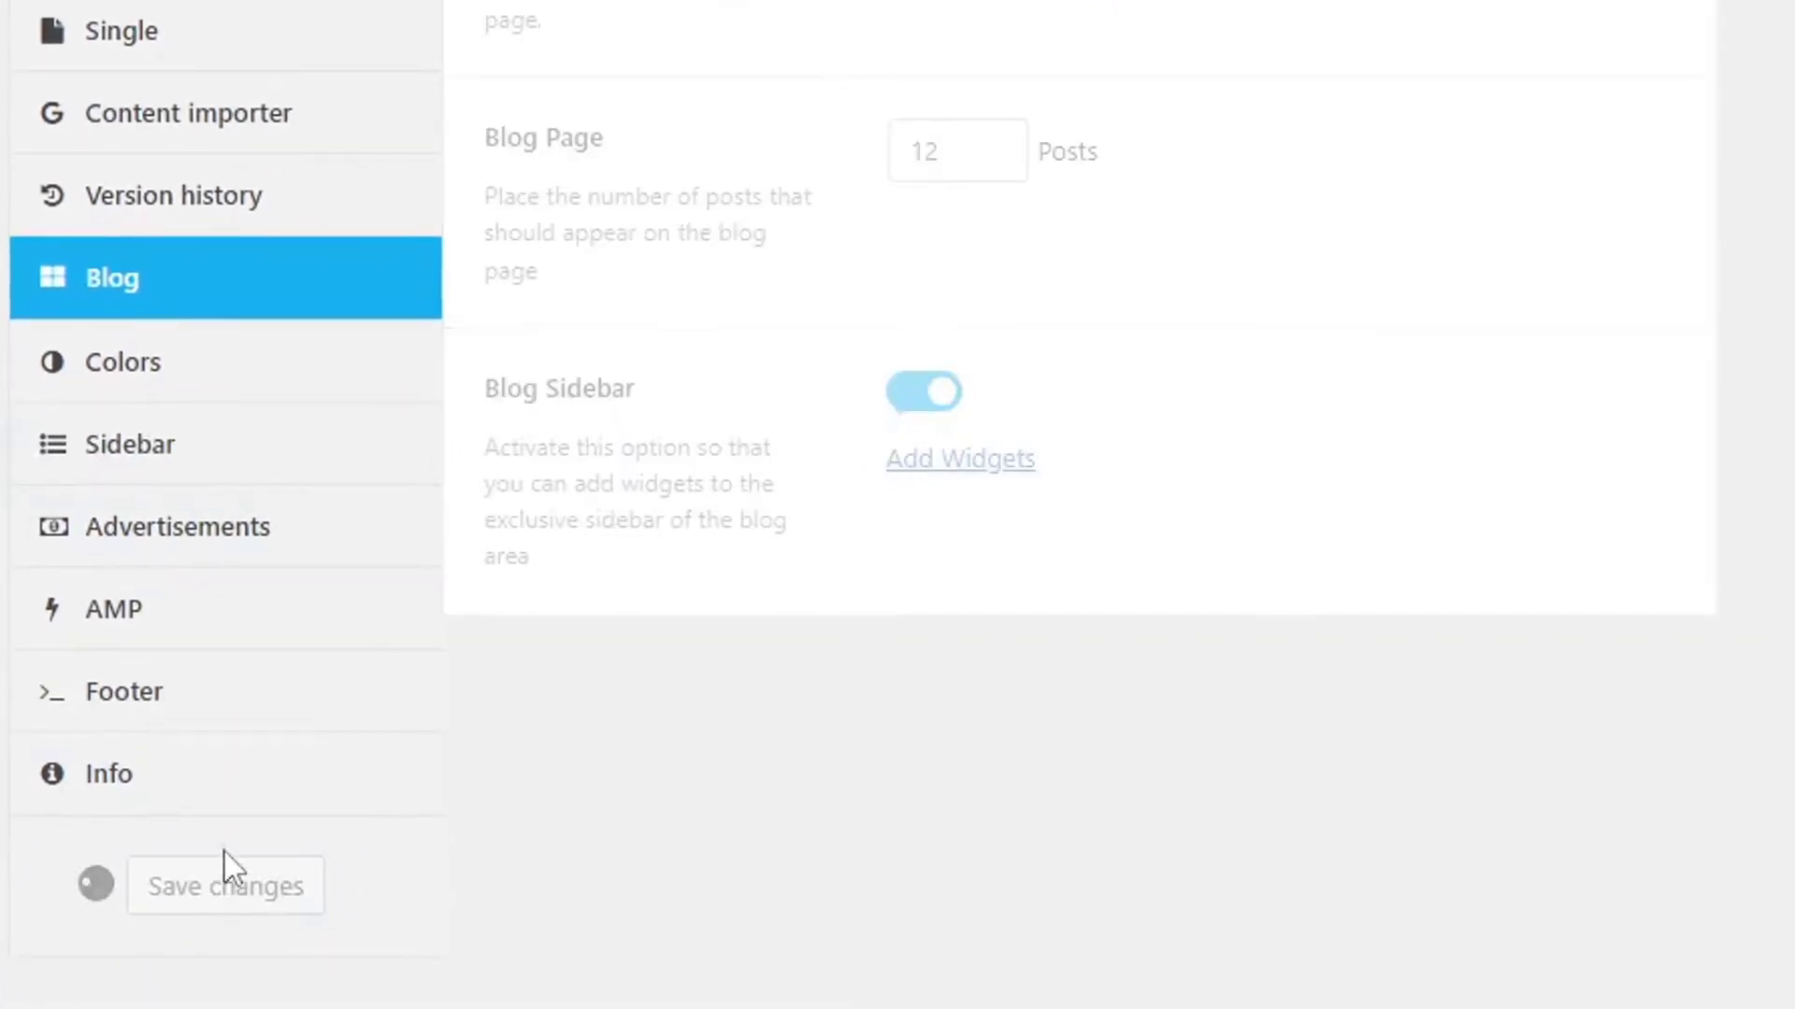
# Compare the Colors settings (Light style, main color #1bbc9b) with the live site and save them.
pyautogui.click(184, 405)
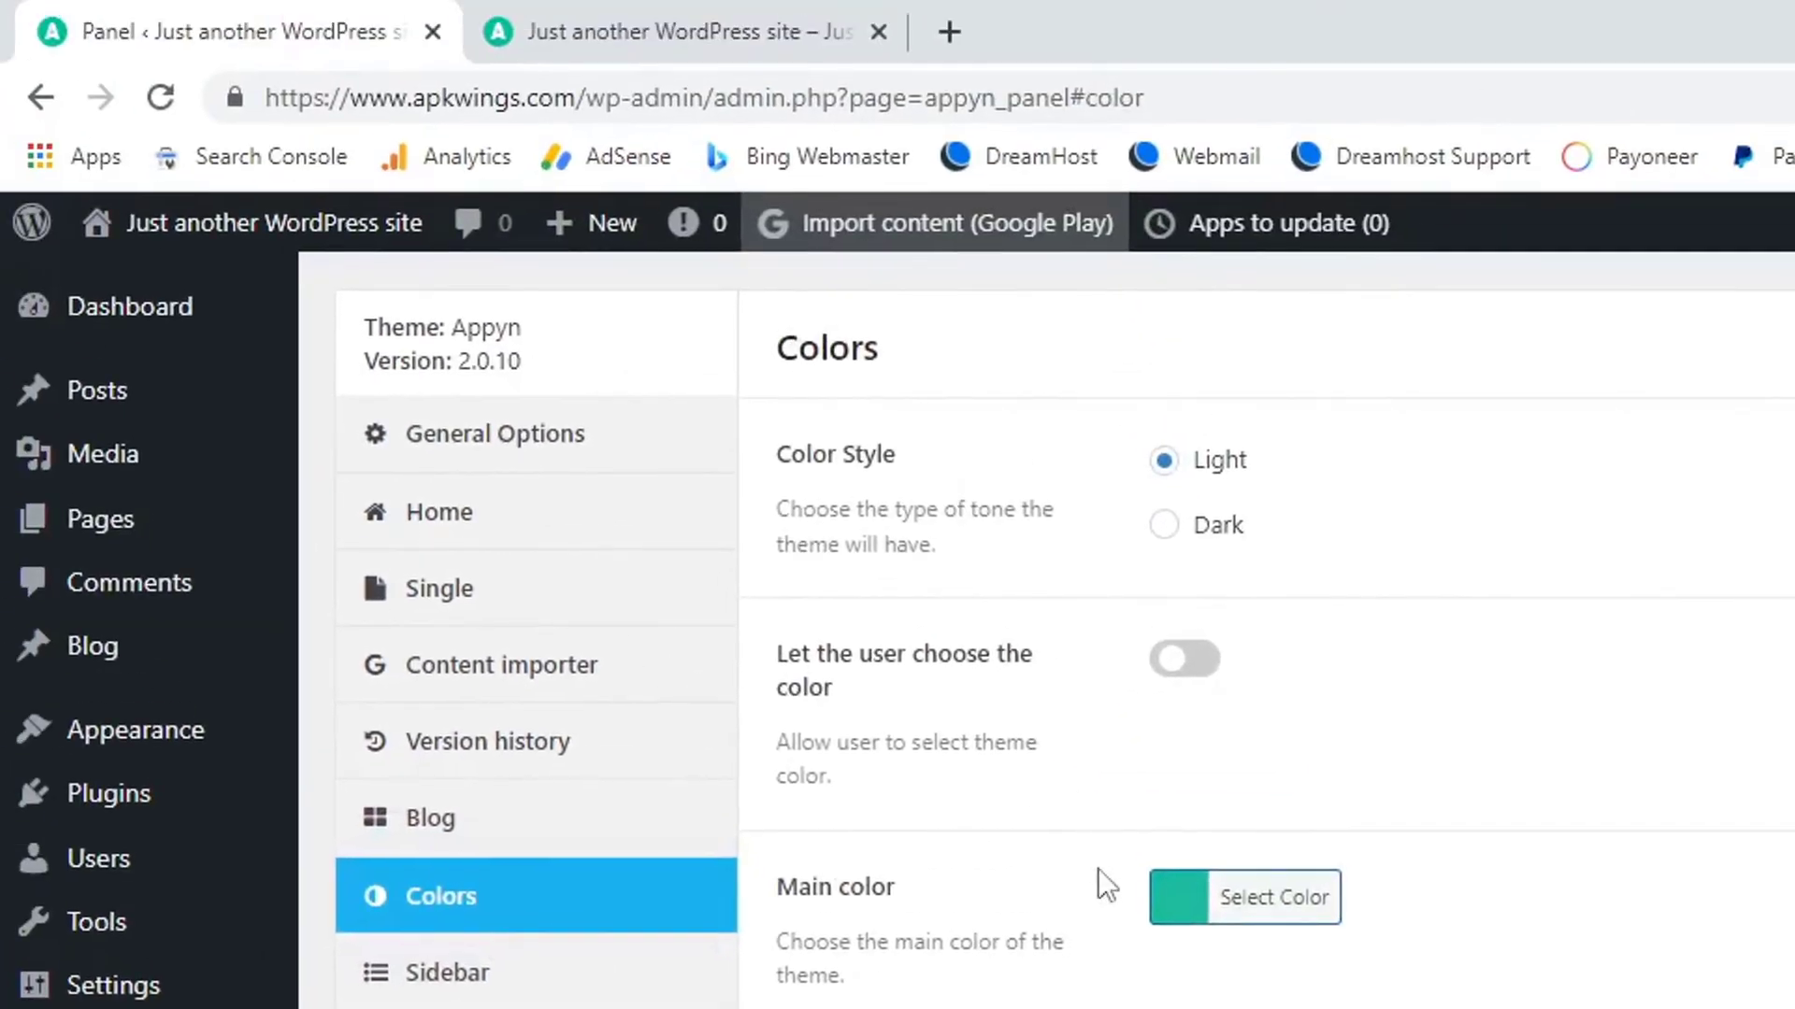
pyautogui.click(624, 13)
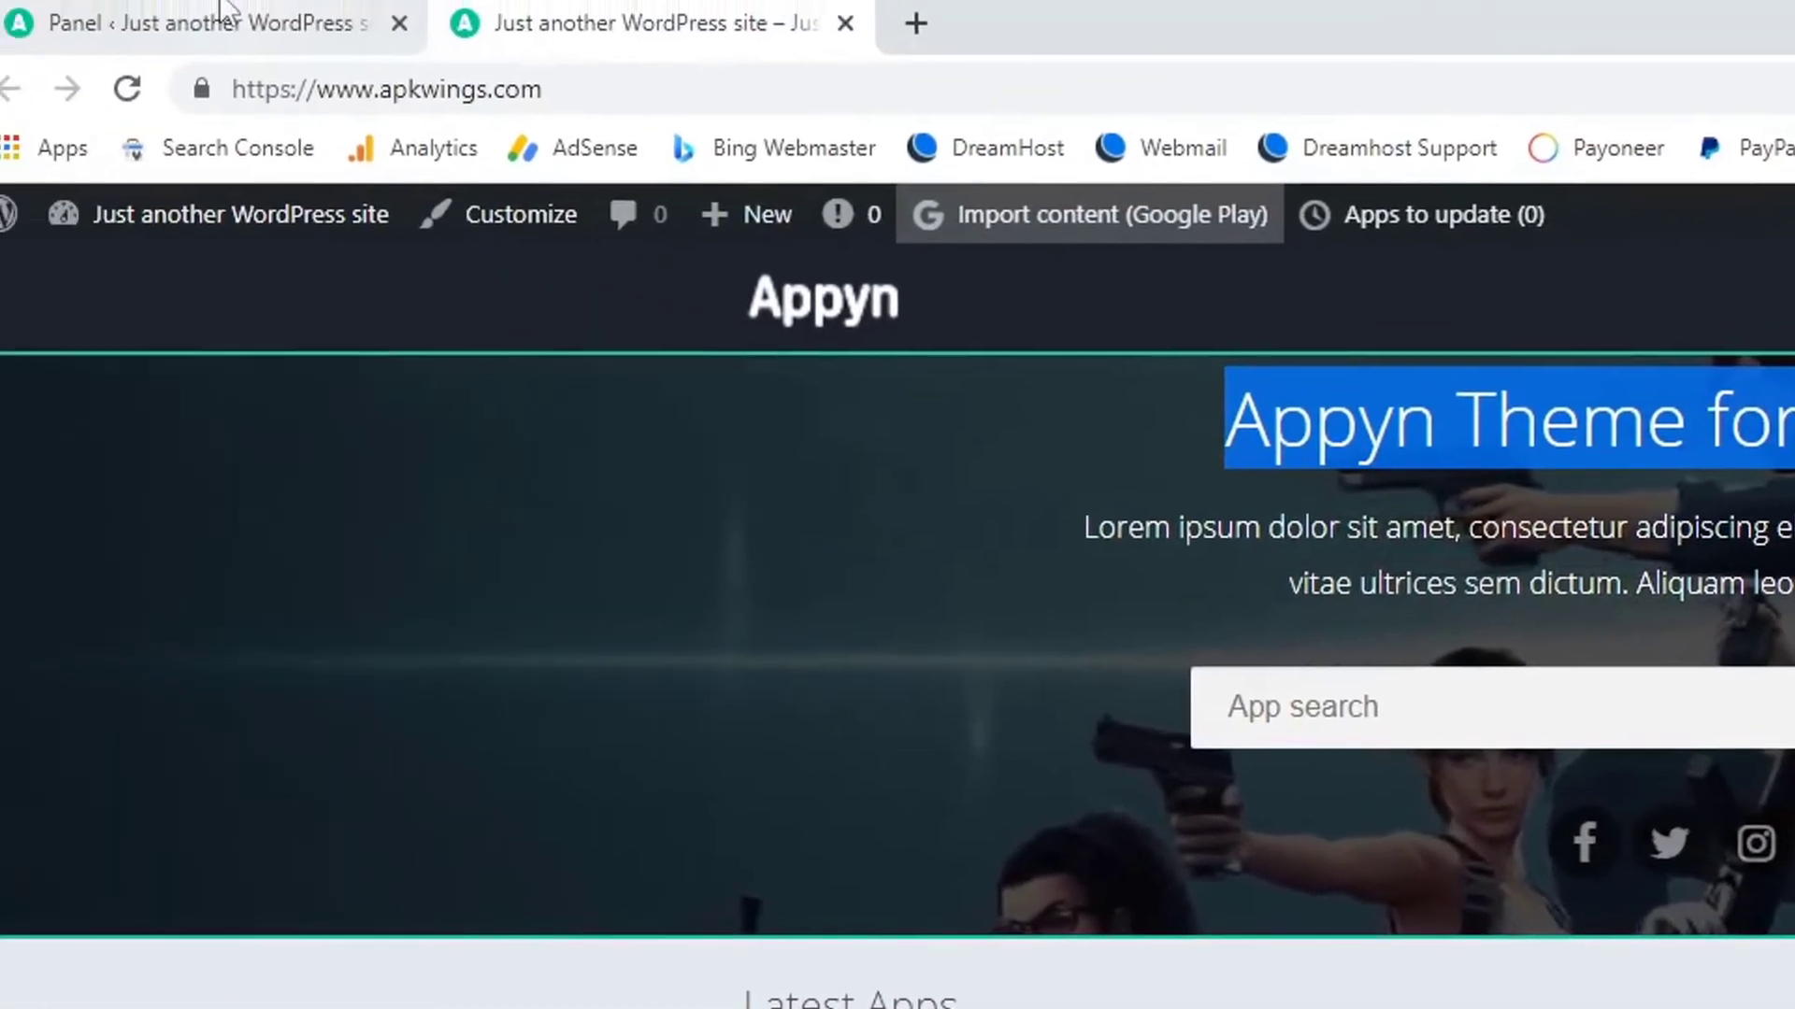
pyautogui.click(224, 13)
pyautogui.click(1152, 900)
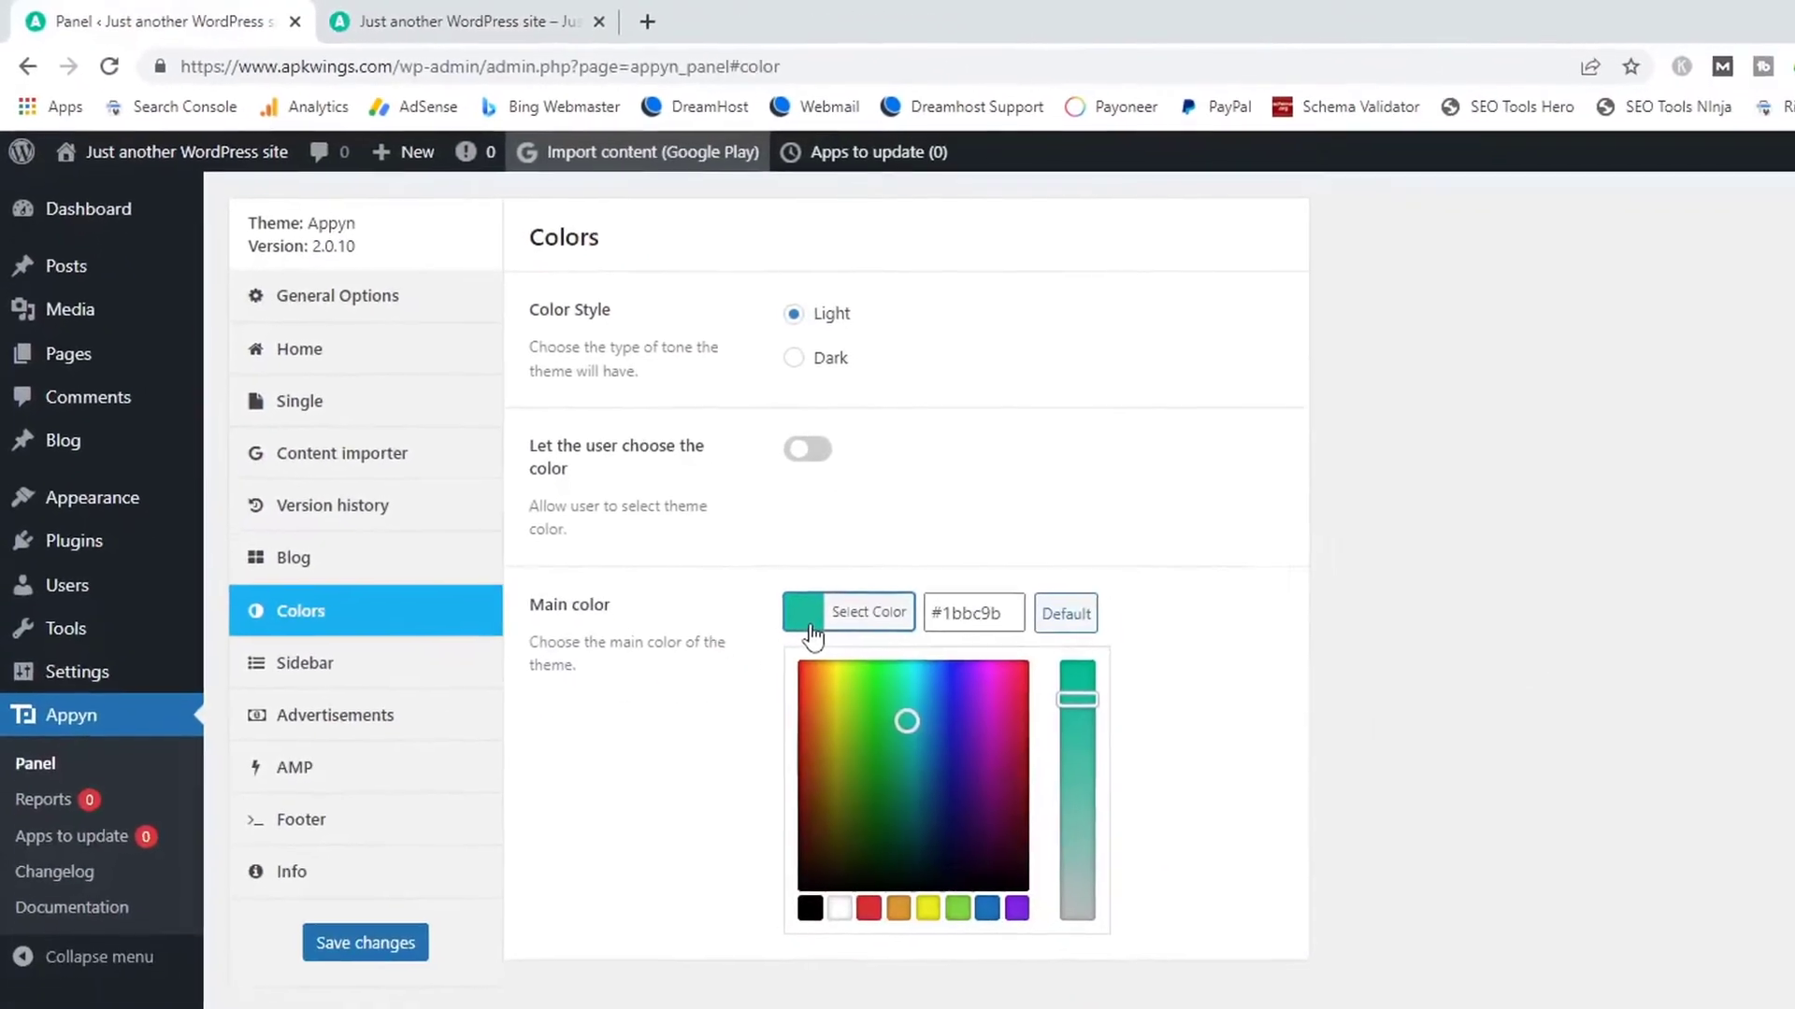
pyautogui.click(461, 13)
pyautogui.moveTo(1547, 206)
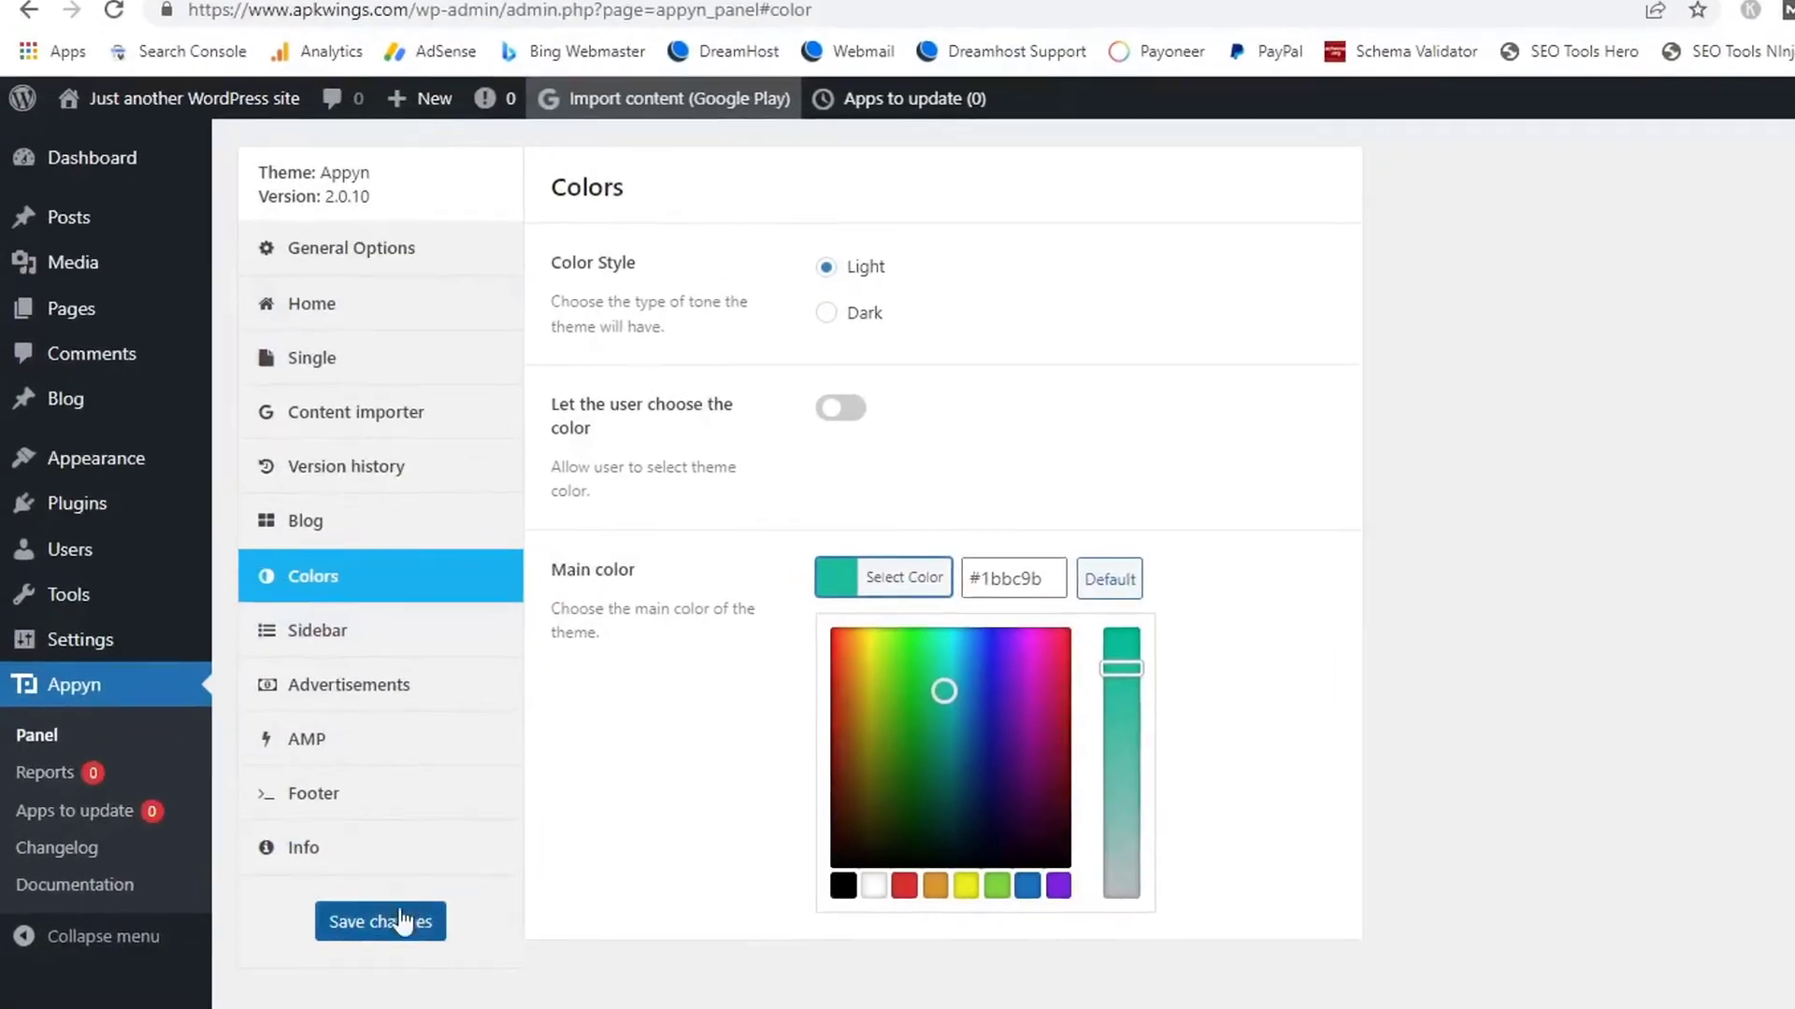
pyautogui.click(402, 922)
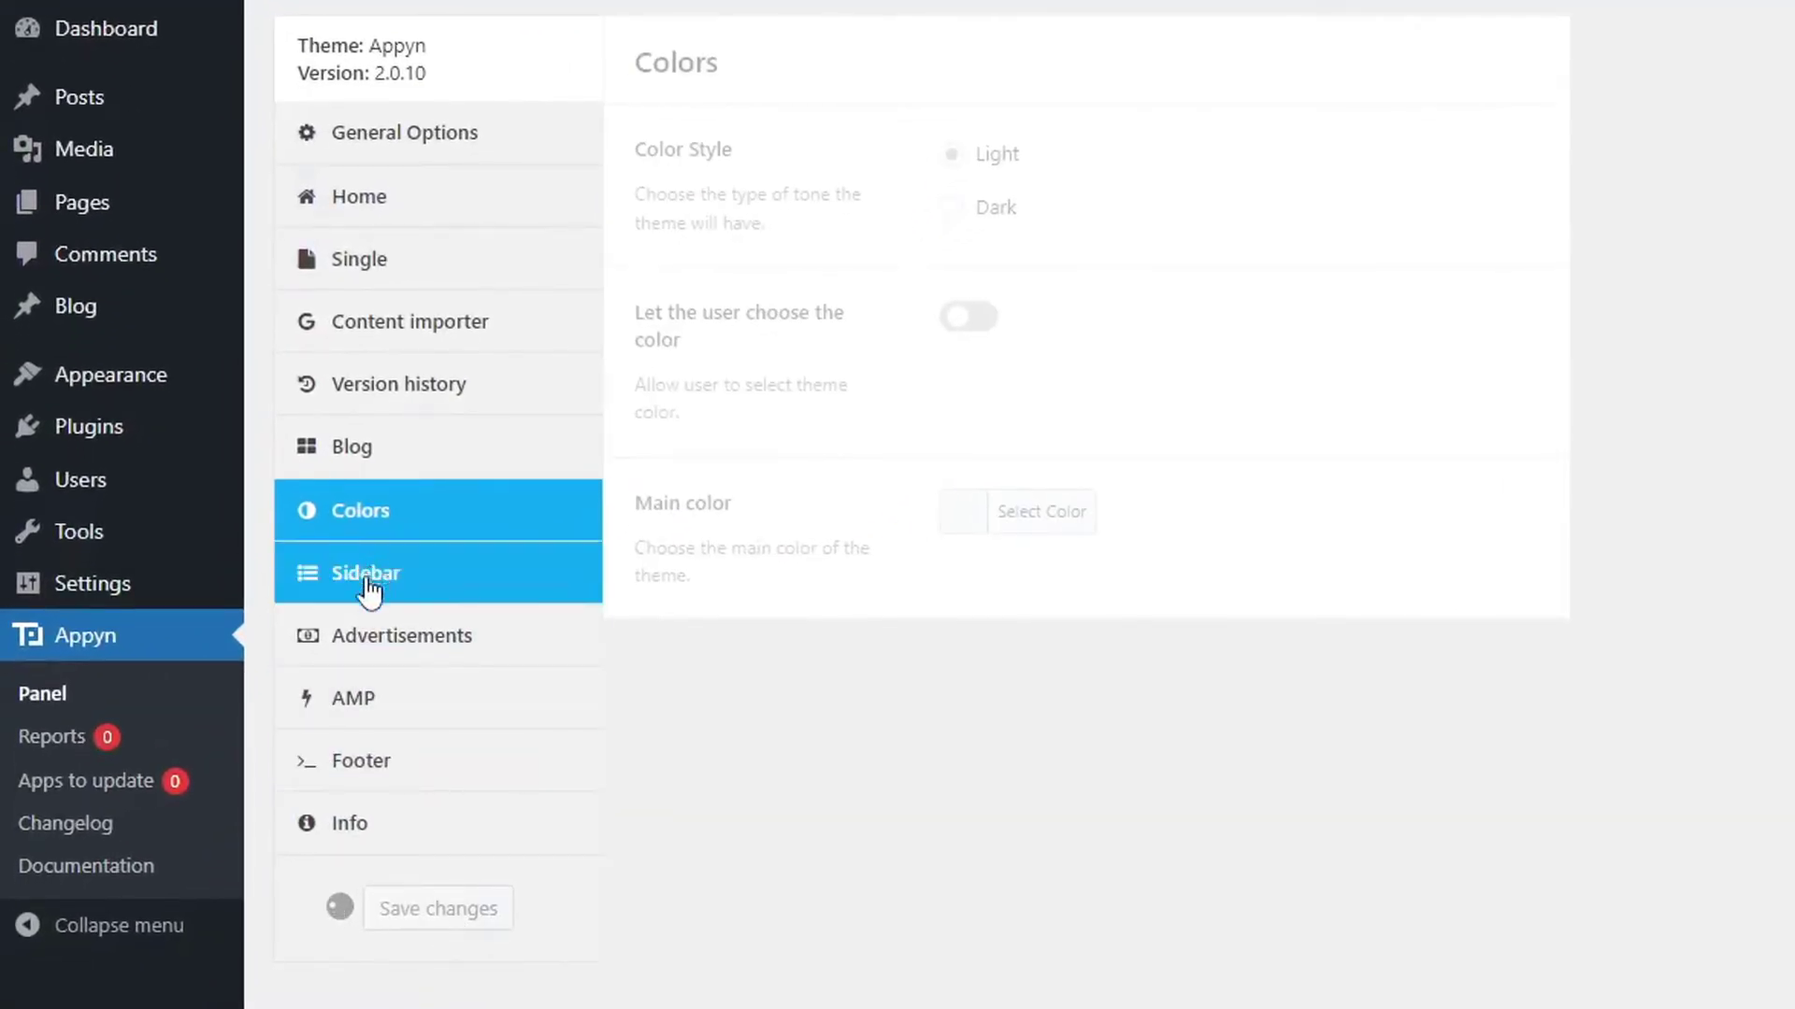
pyautogui.click(368, 584)
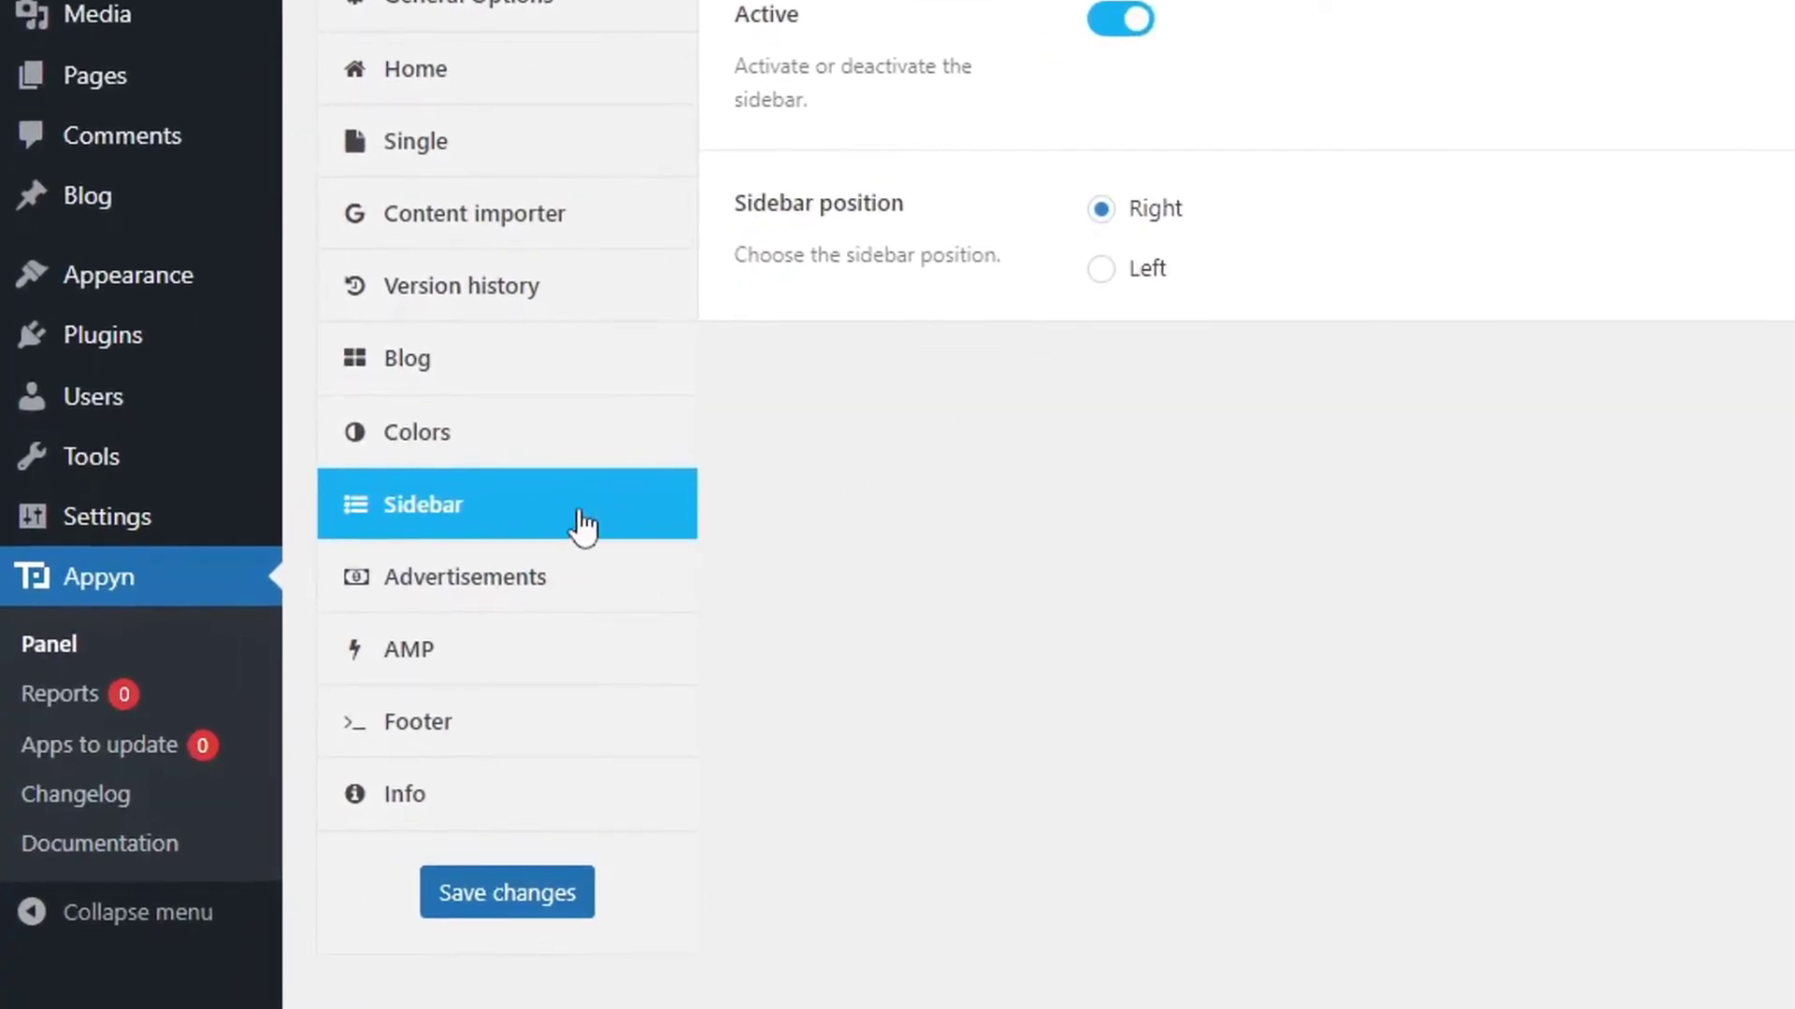
# Look over the Advertisements ad code fields and the empty AMP code settings.
pyautogui.click(548, 566)
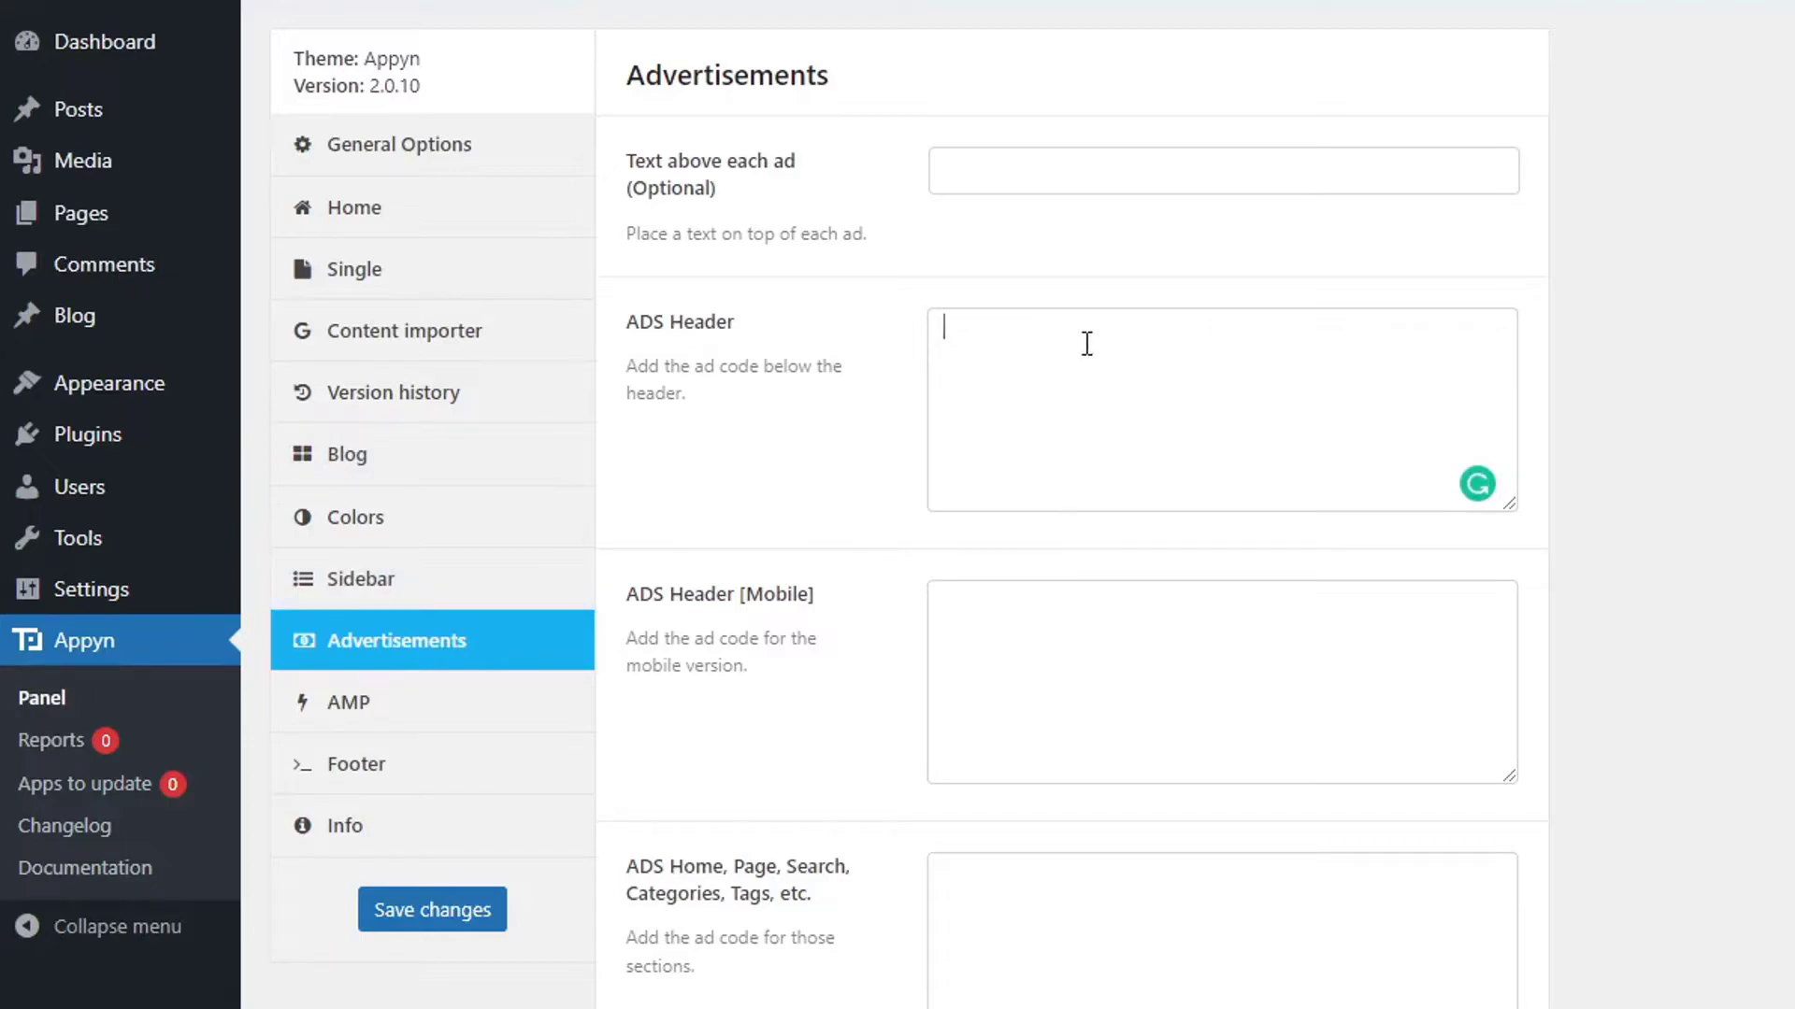
pyautogui.click(998, 701)
pyautogui.scroll(-6, 972, 467)
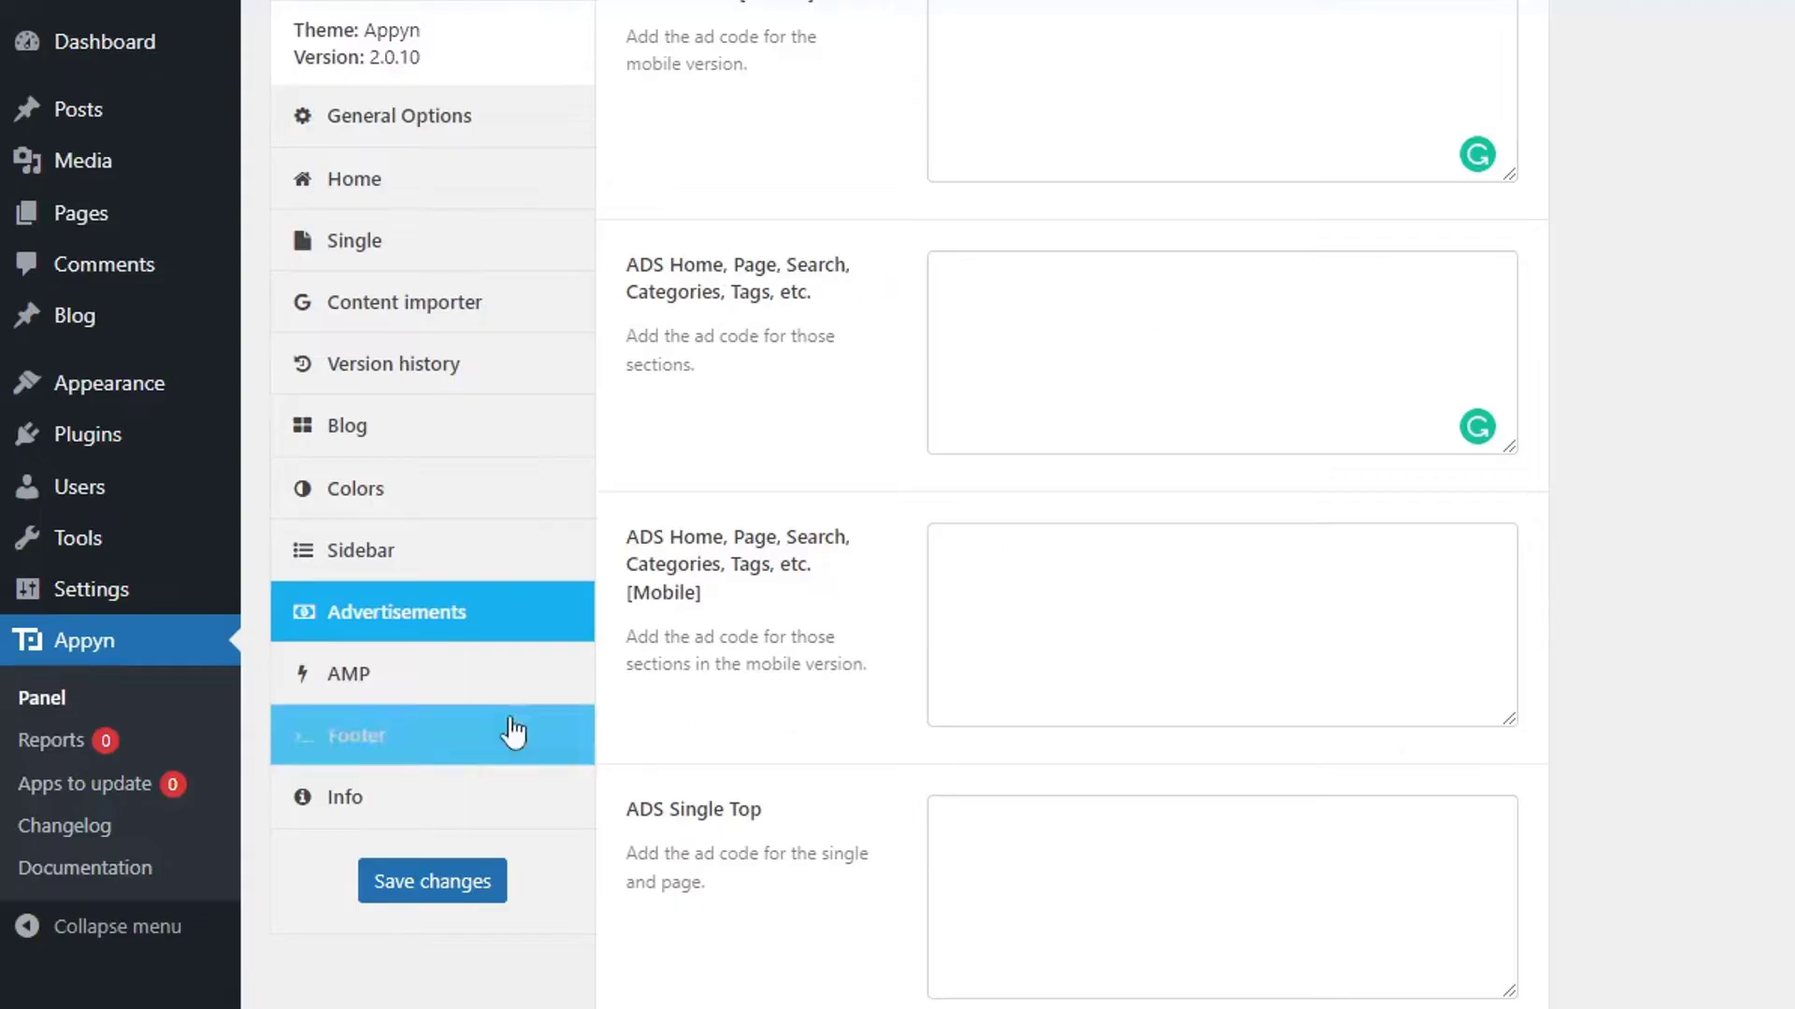
pyautogui.click(412, 694)
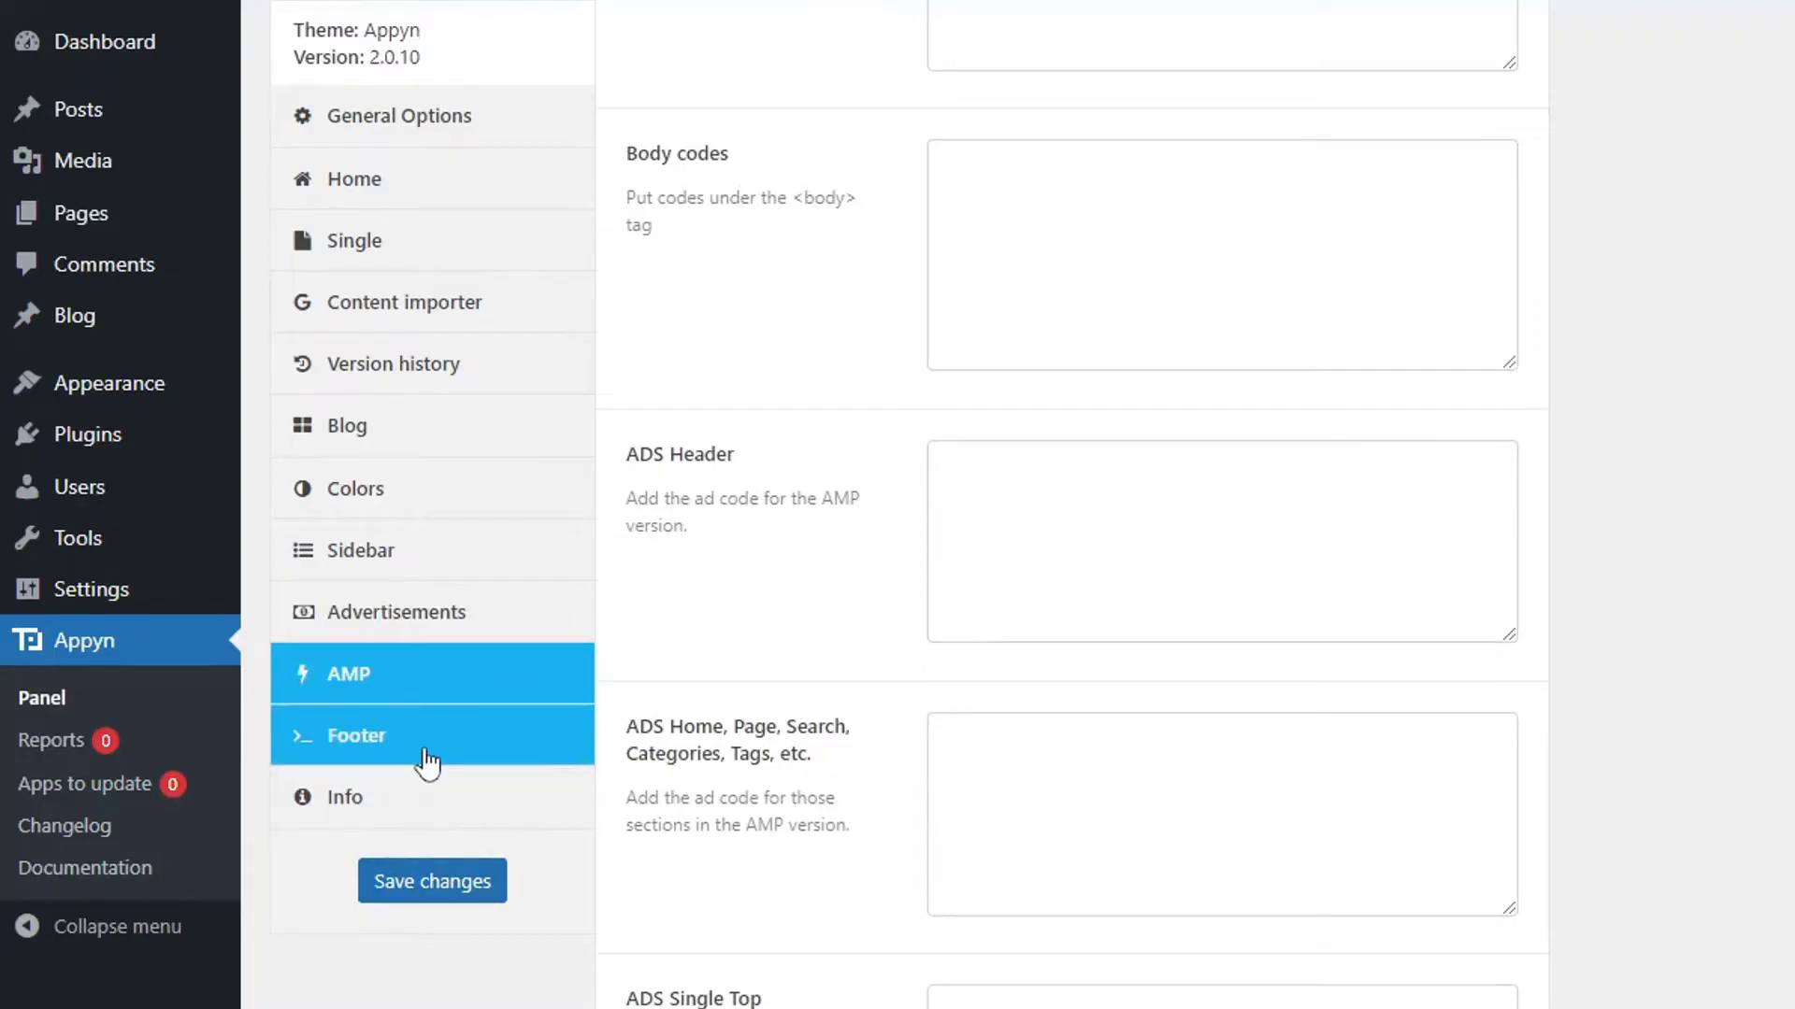
pyautogui.click(425, 755)
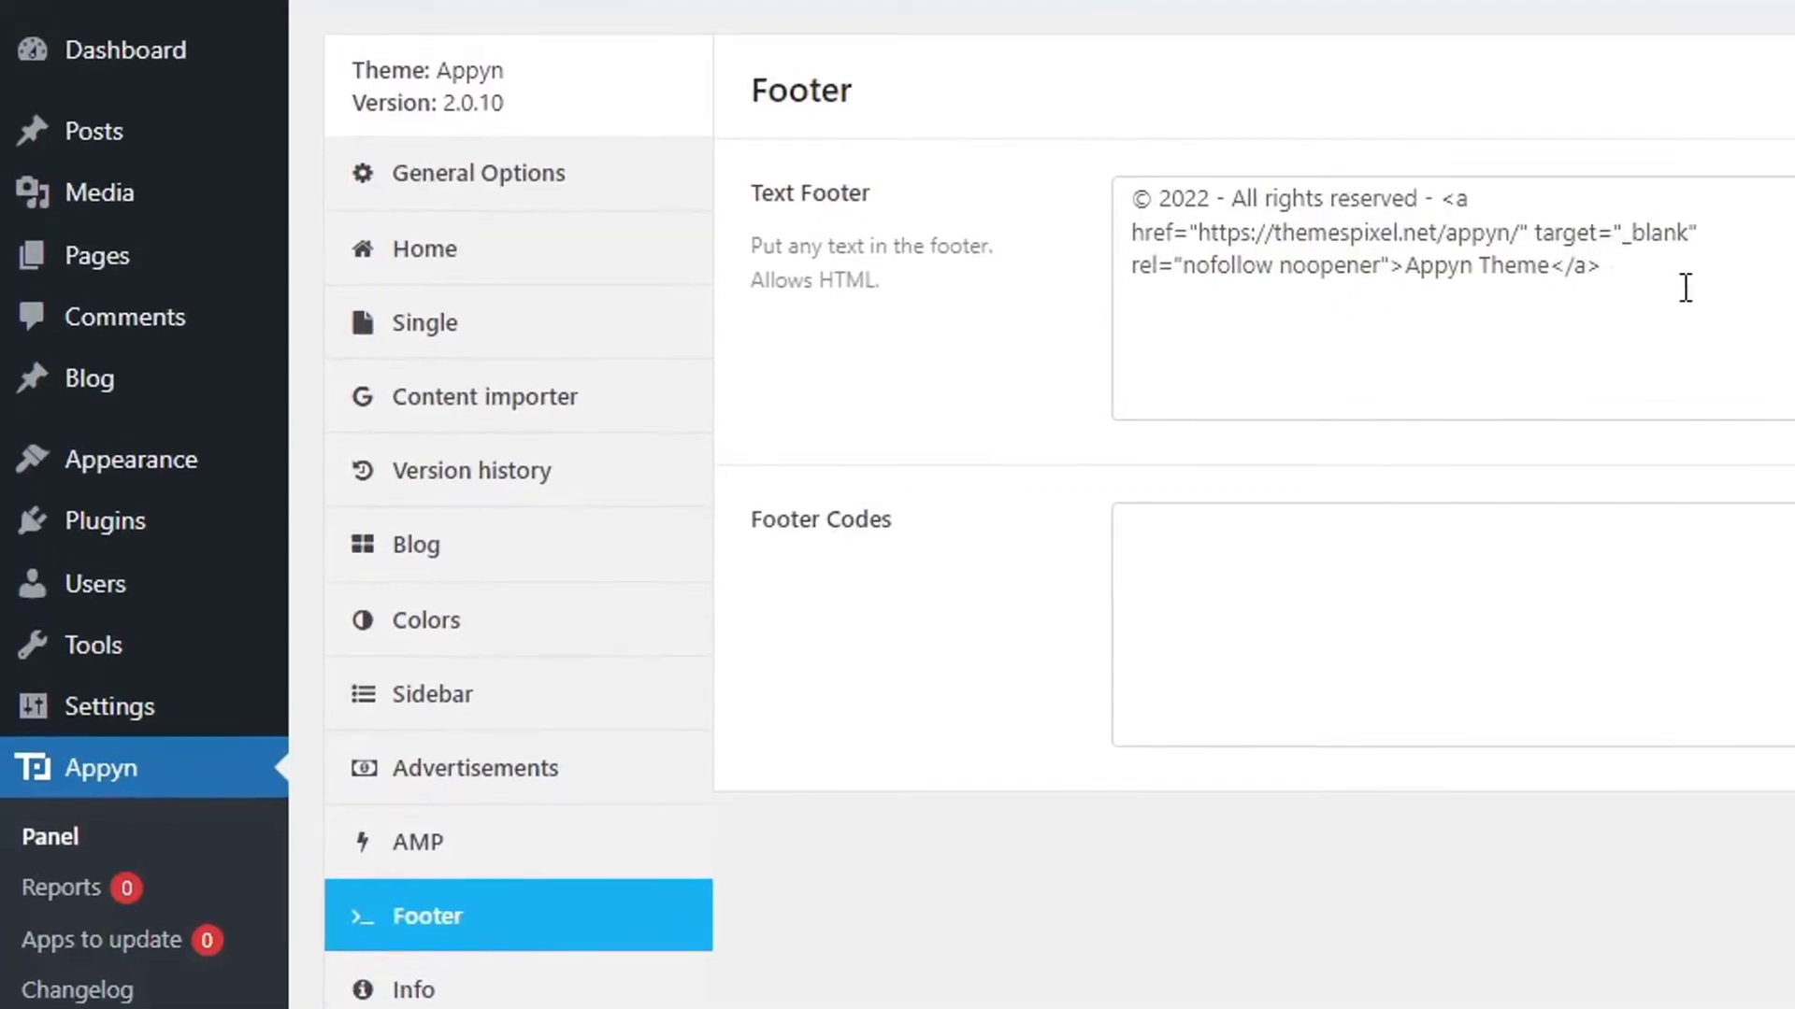
# Replace the 'Appyn Theme' footer credit text with 'Apkwings'.
pyautogui.moveTo(1514, 288); pyautogui.dragTo(1122, 168)
pyautogui.click(1426, 309)
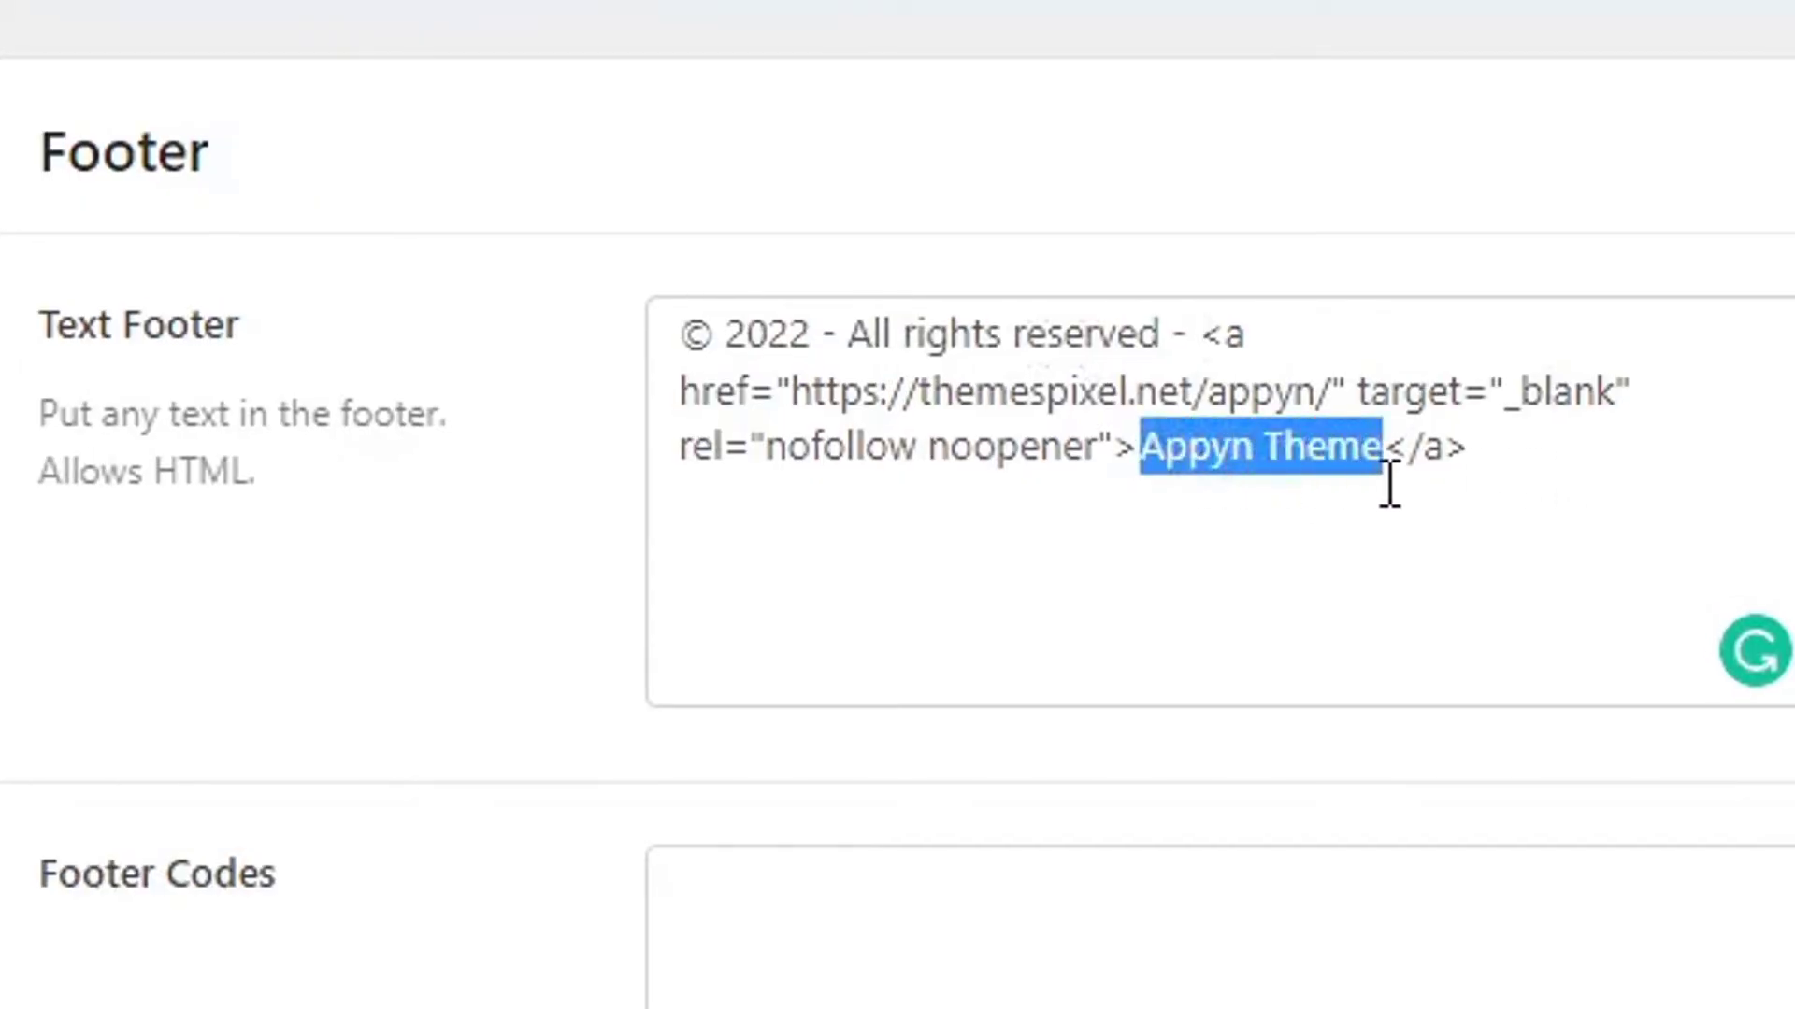
pyautogui.write('A')
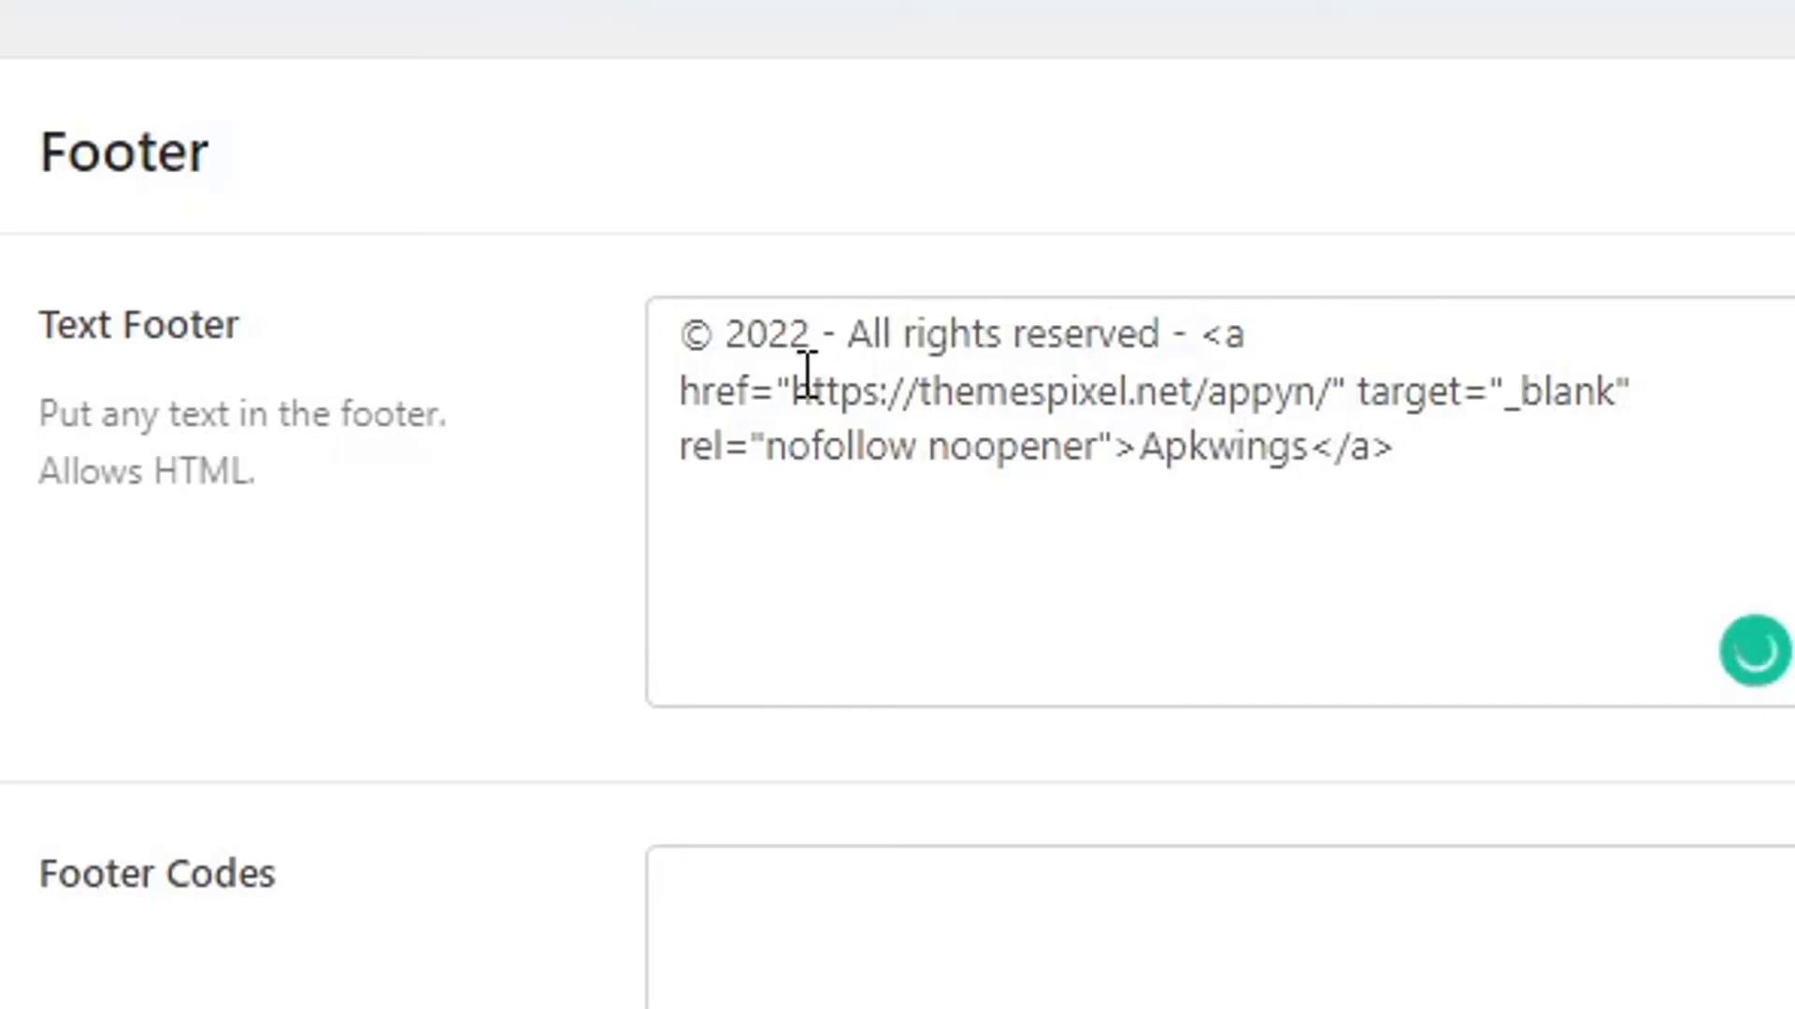
pyautogui.moveTo(893, 402); pyautogui.dragTo(1190, 391)
pyautogui.moveTo(935, 392); pyautogui.dragTo(804, 393)
pyautogui.write('https://www.apkwings.com/')
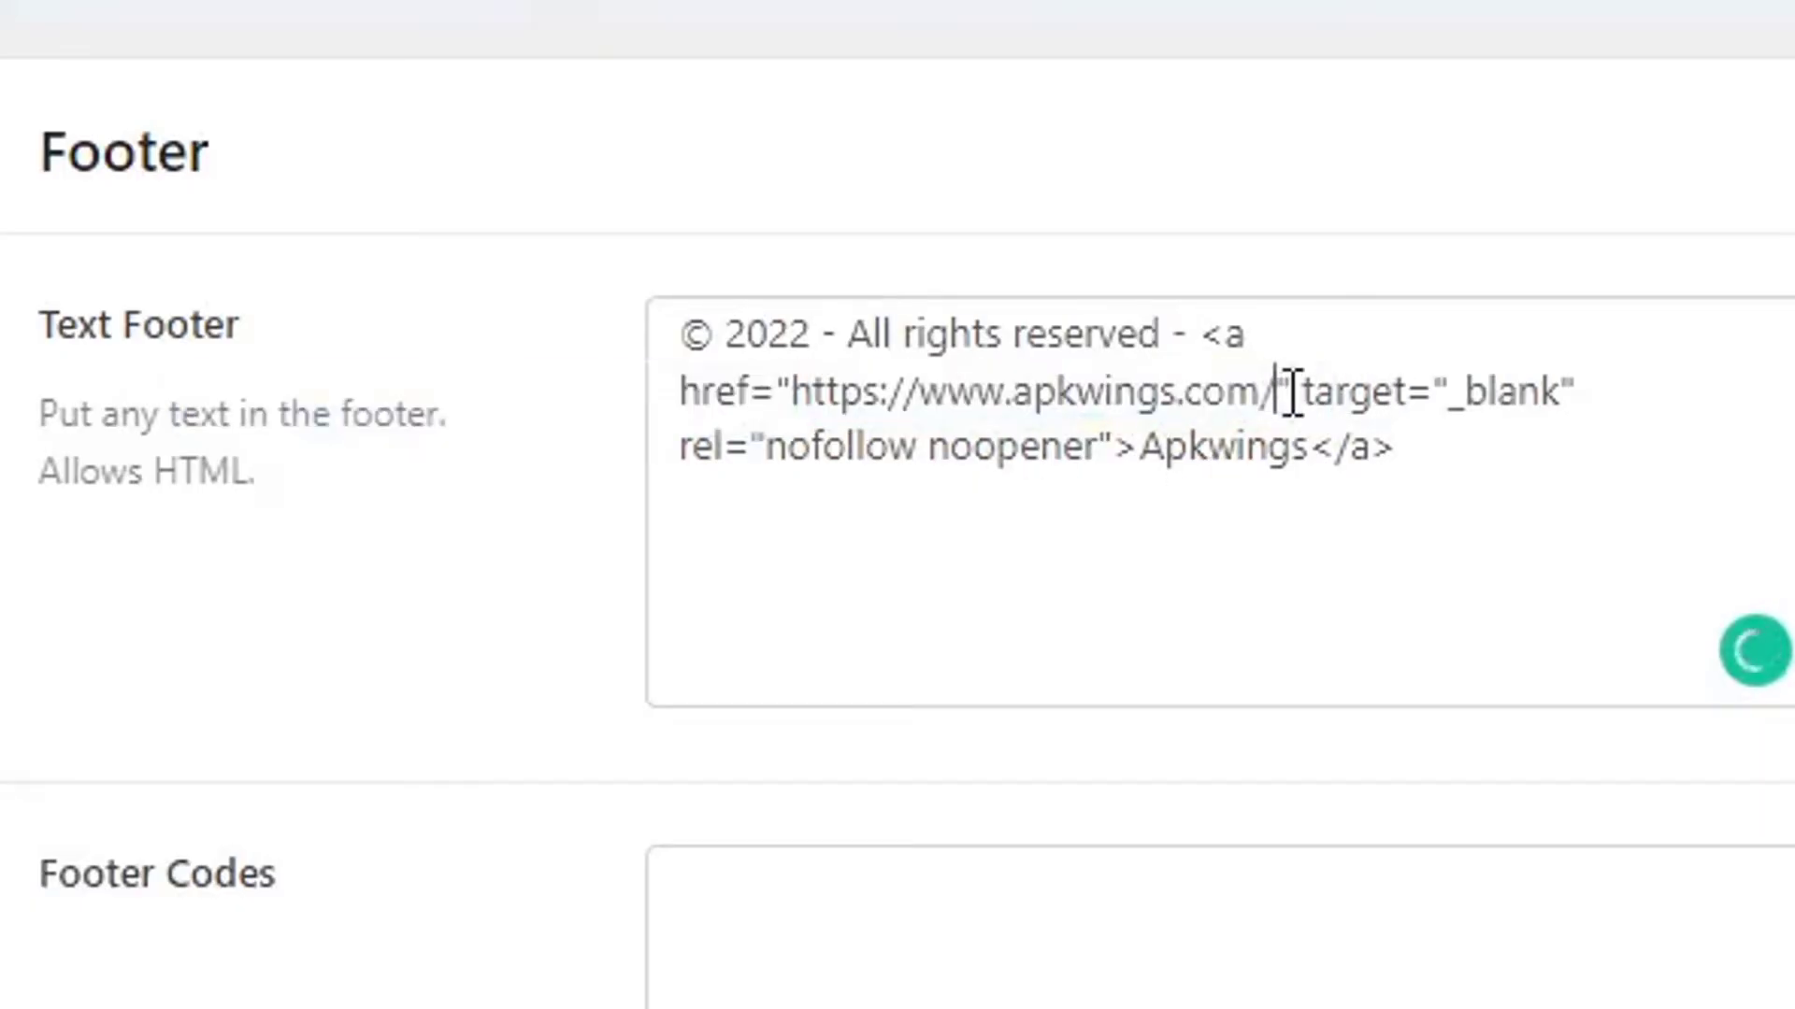
pyautogui.press('BackSpace')
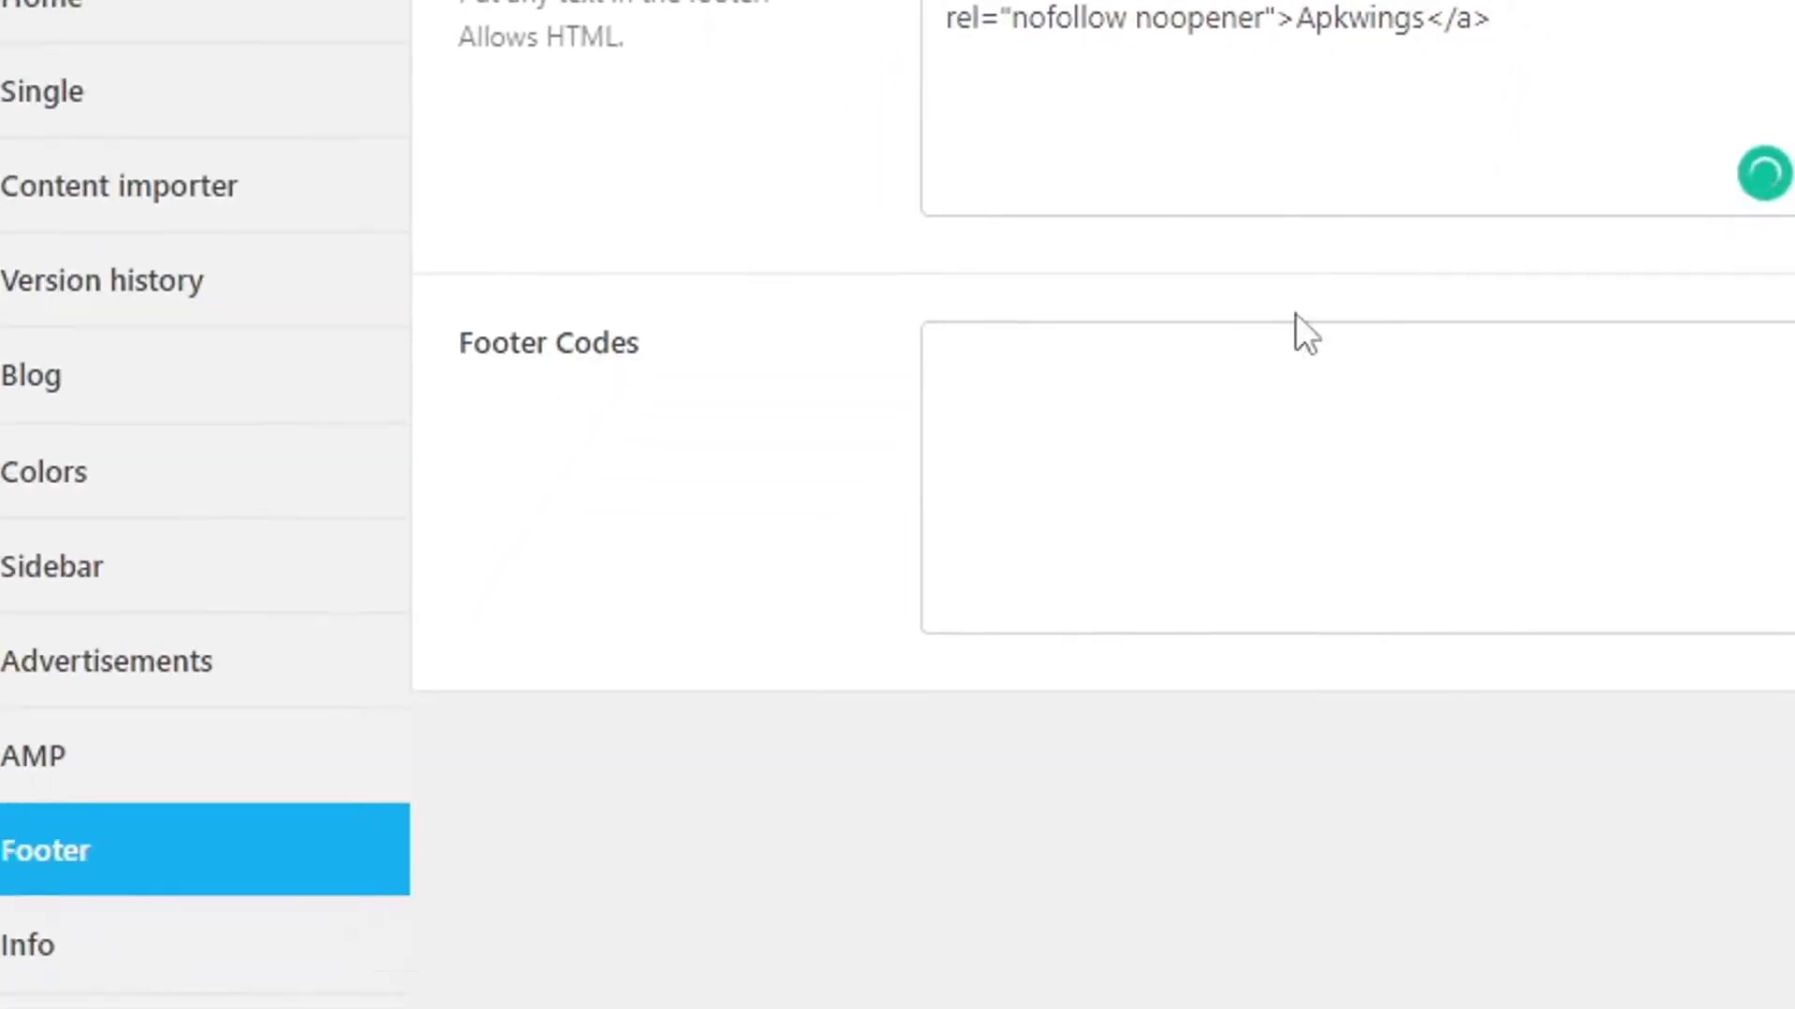
pyautogui.click(222, 930)
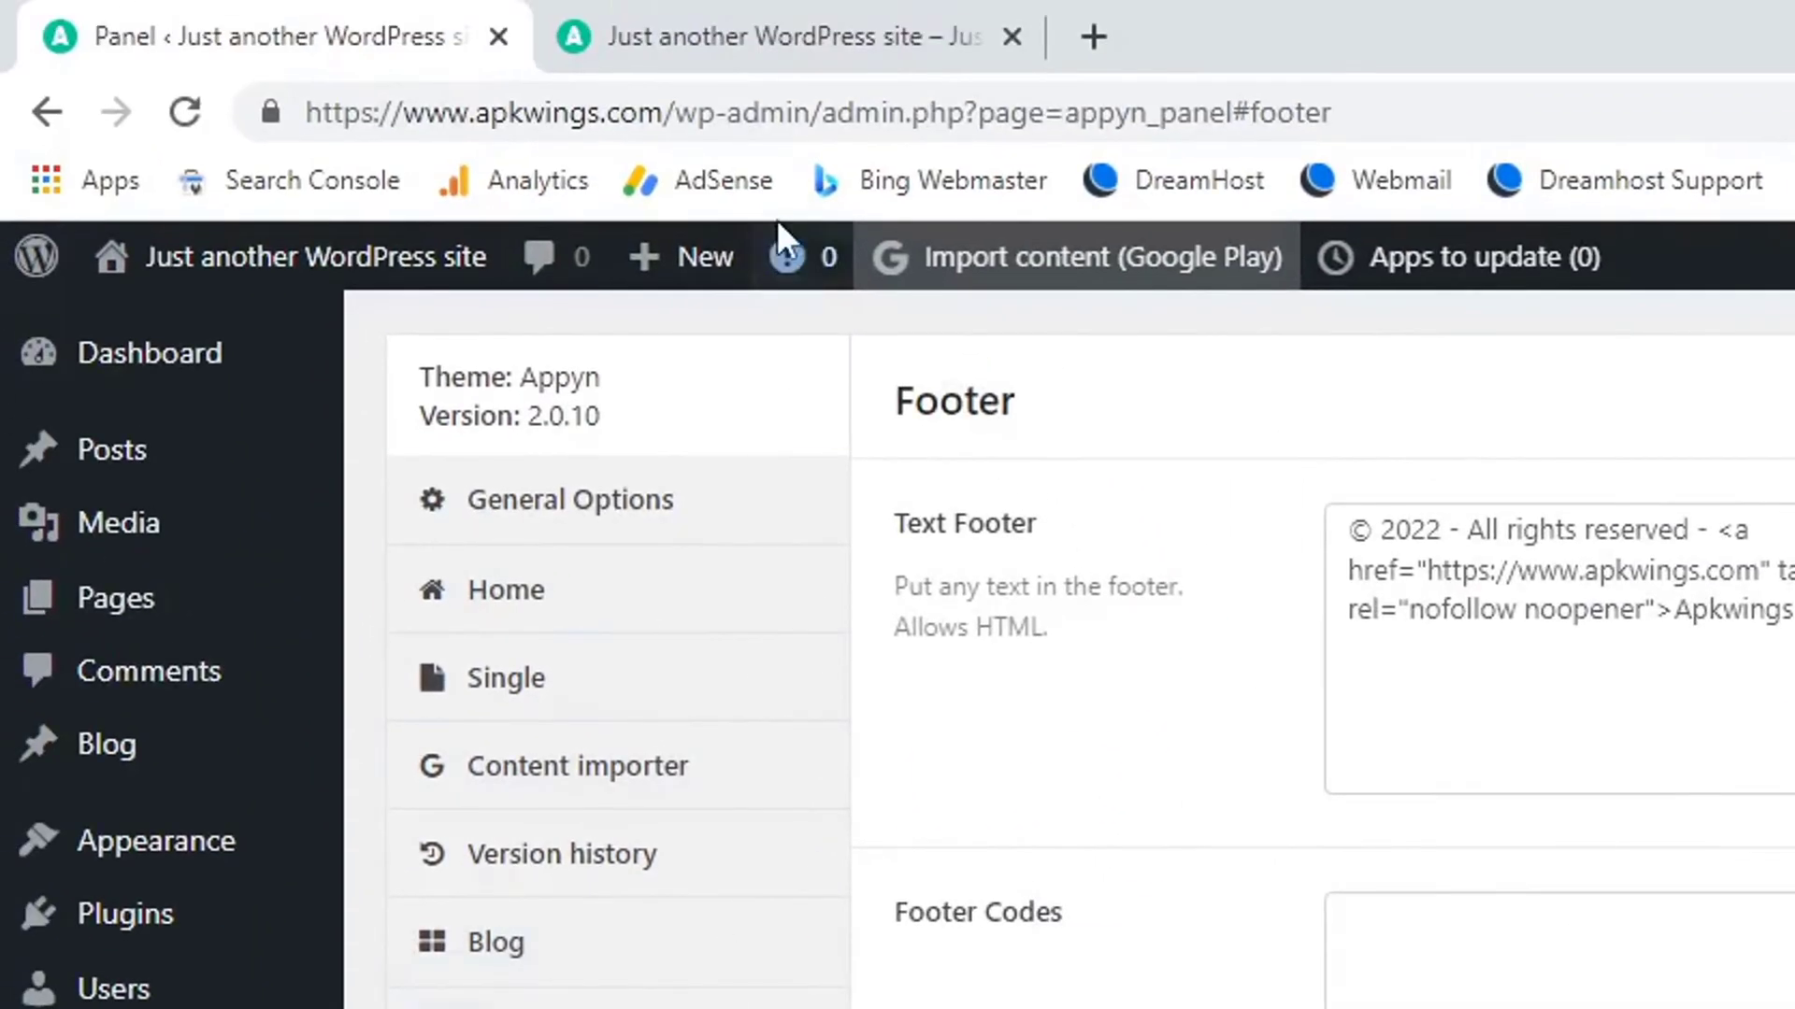
pyautogui.click(765, 19)
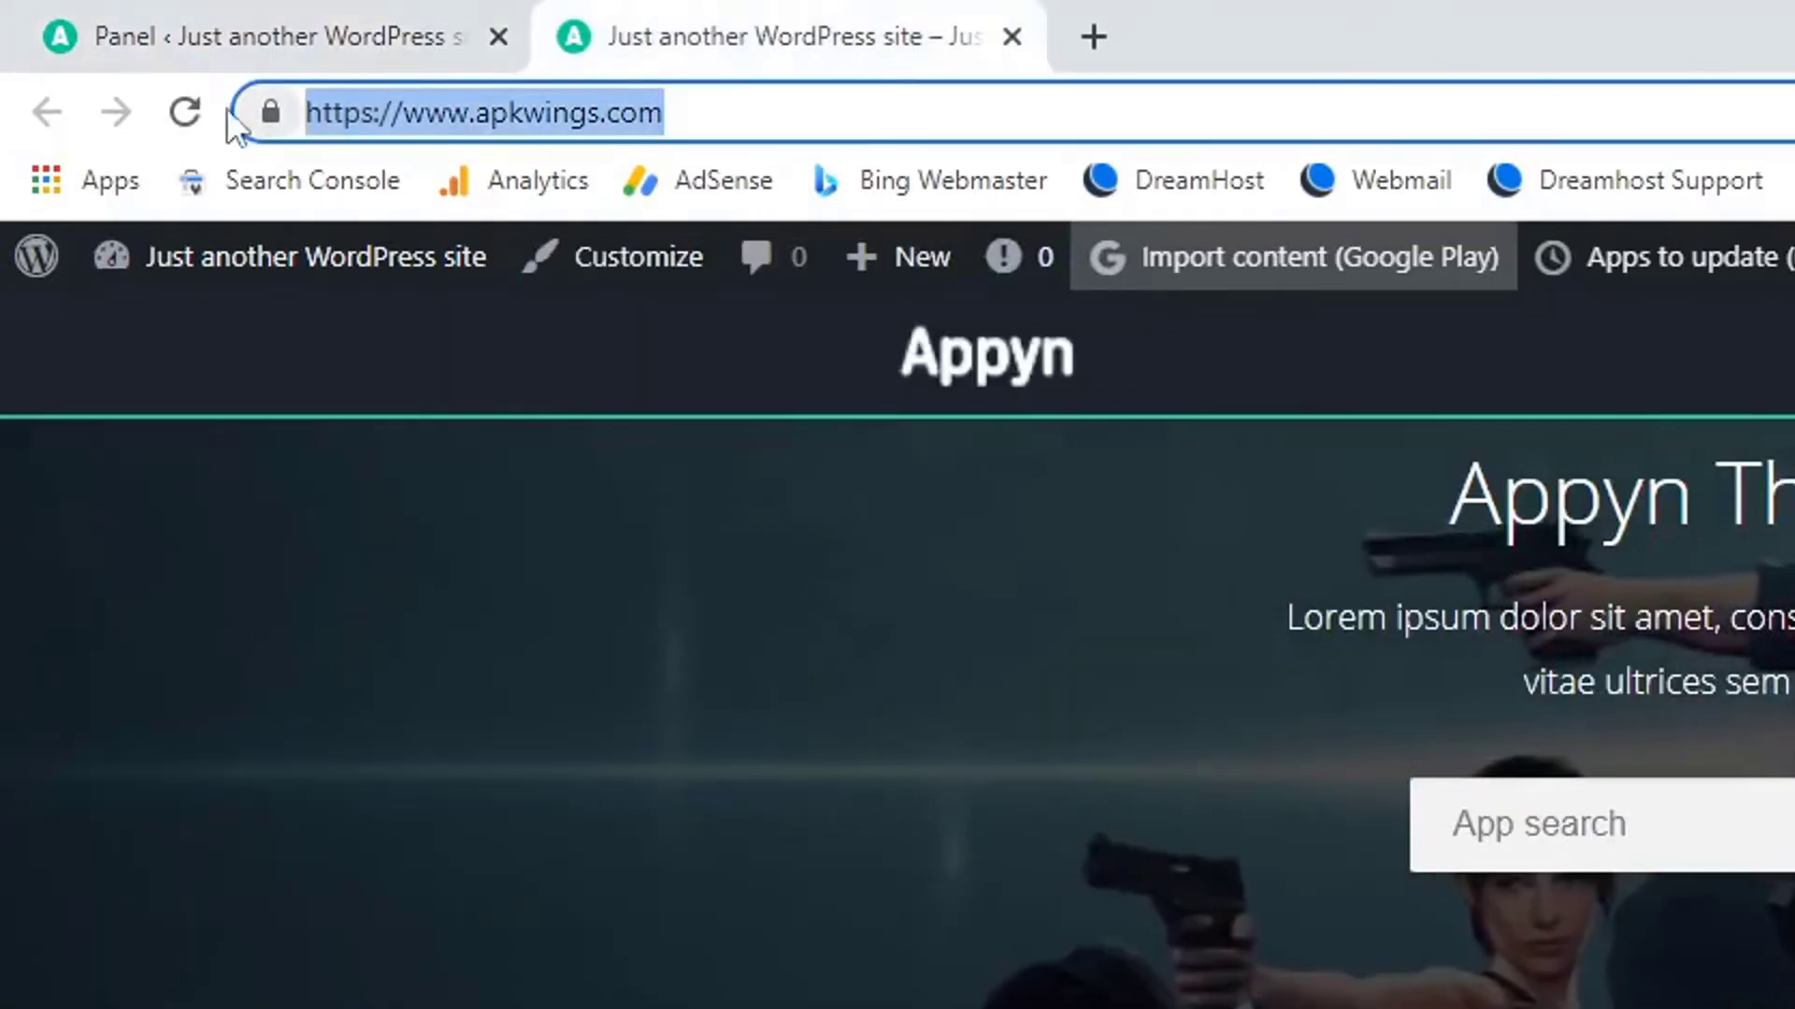
pyautogui.click(184, 112)
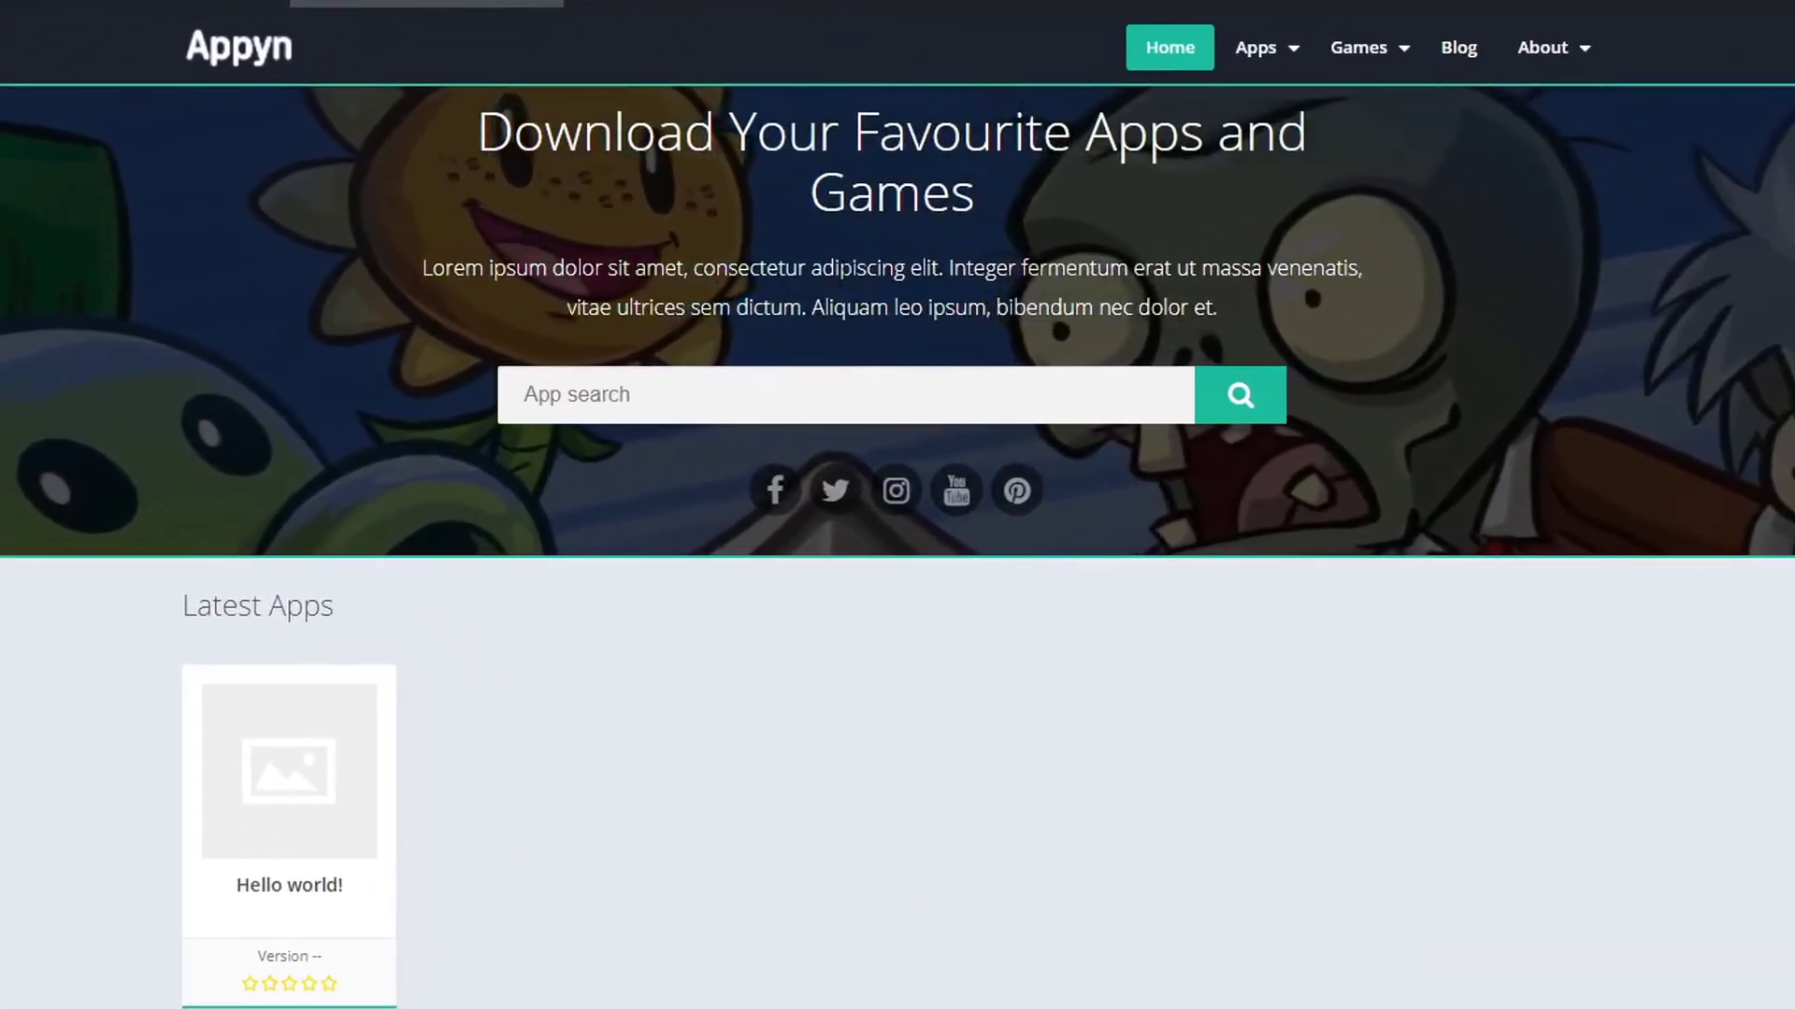
pyautogui.moveTo(845, 270); pyautogui.dragTo(1025, 308)
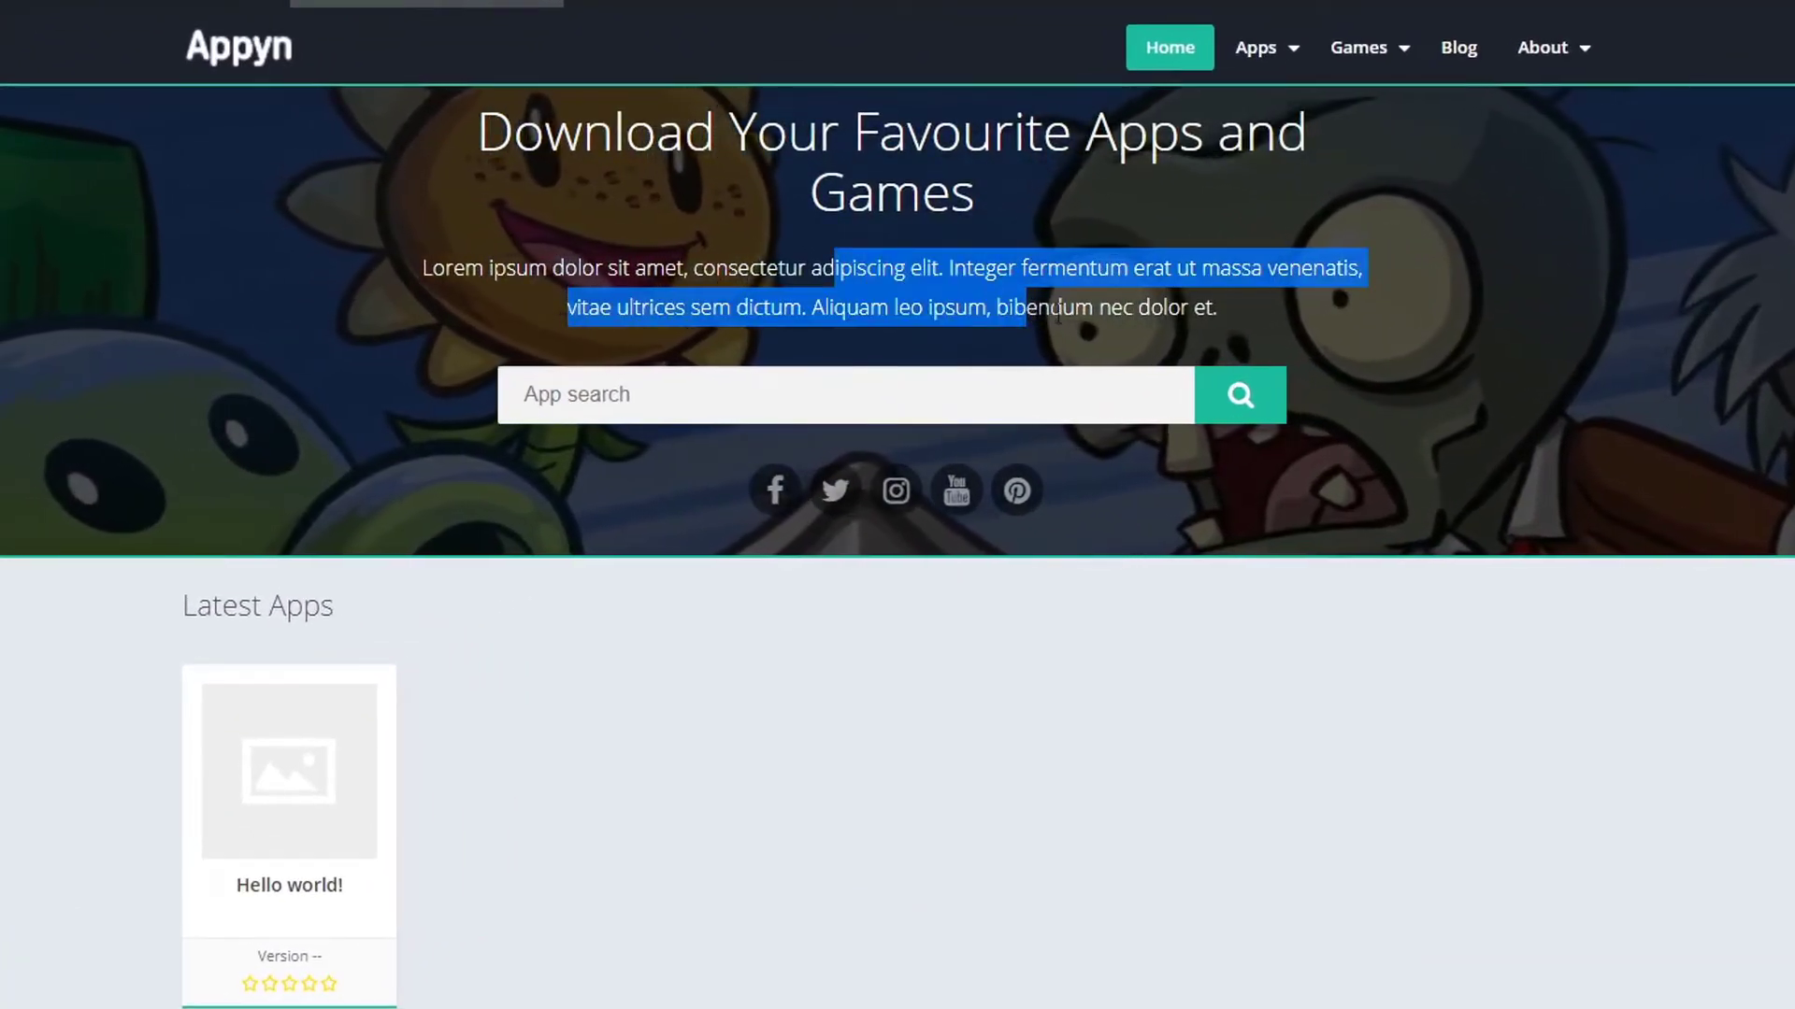
pyautogui.click(1085, 313)
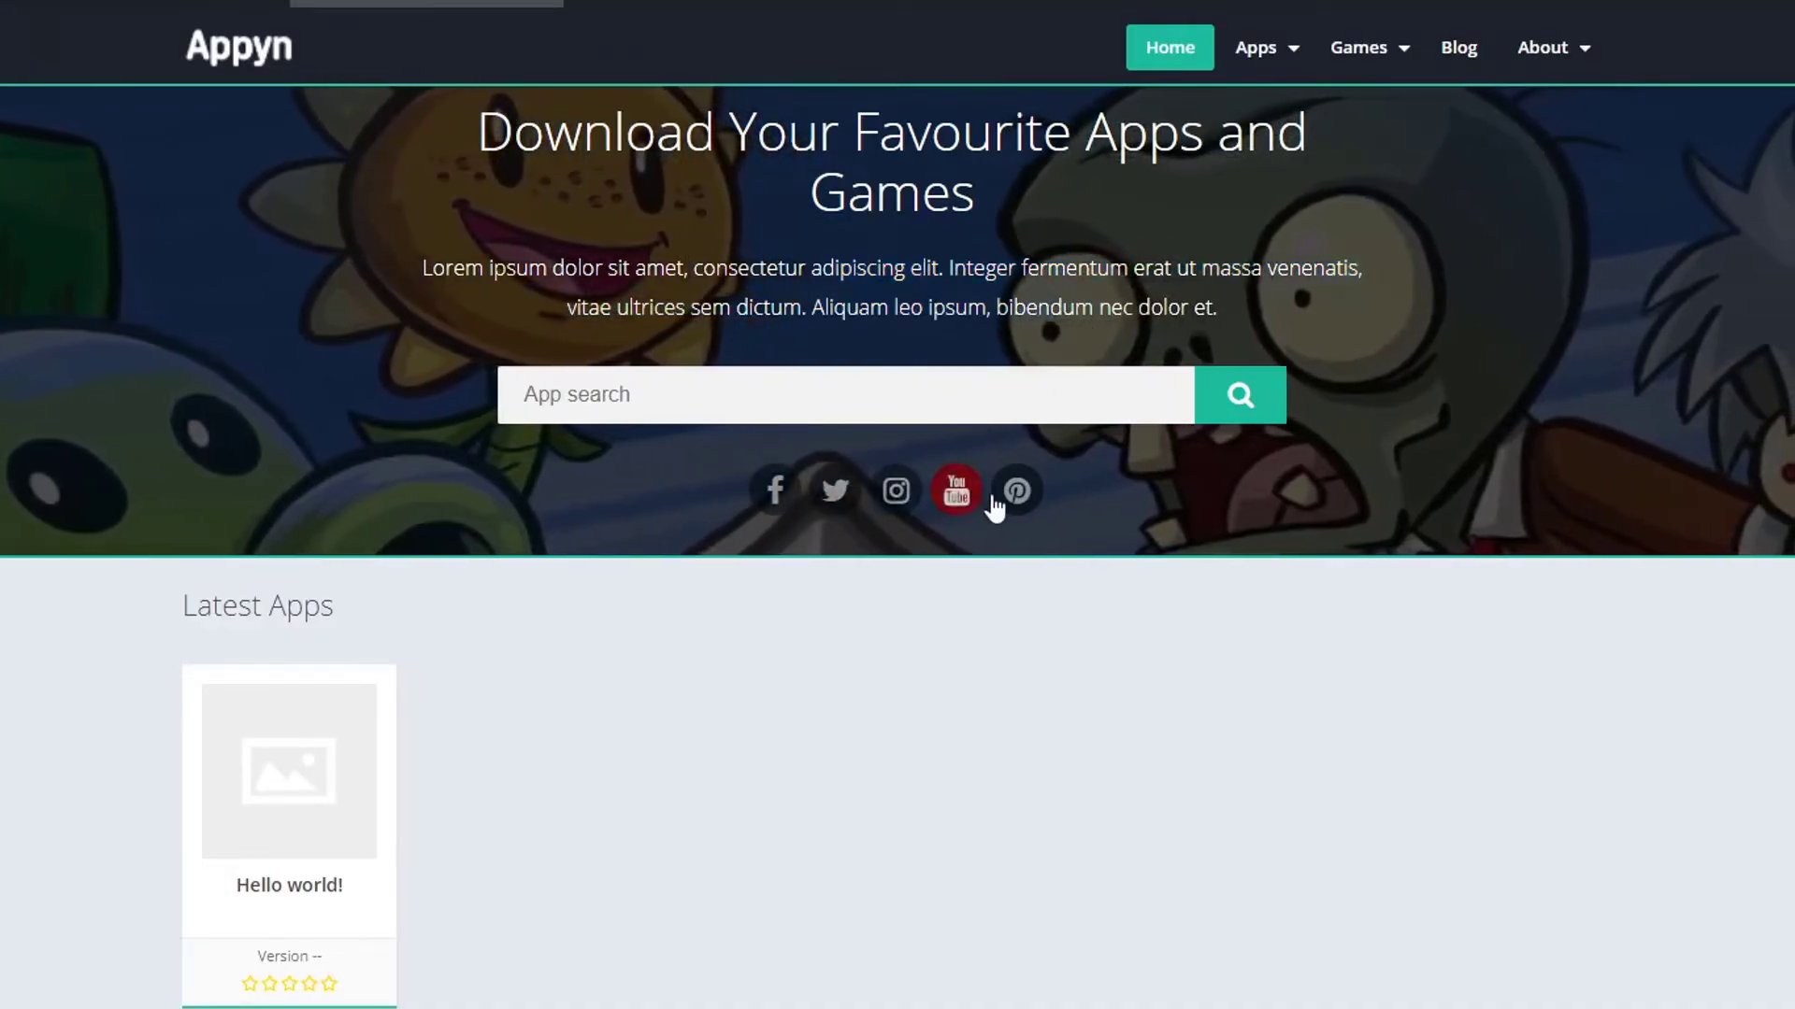
pyautogui.scroll(-1, 1057, 505)
pyautogui.scroll(-2, 1028, 608)
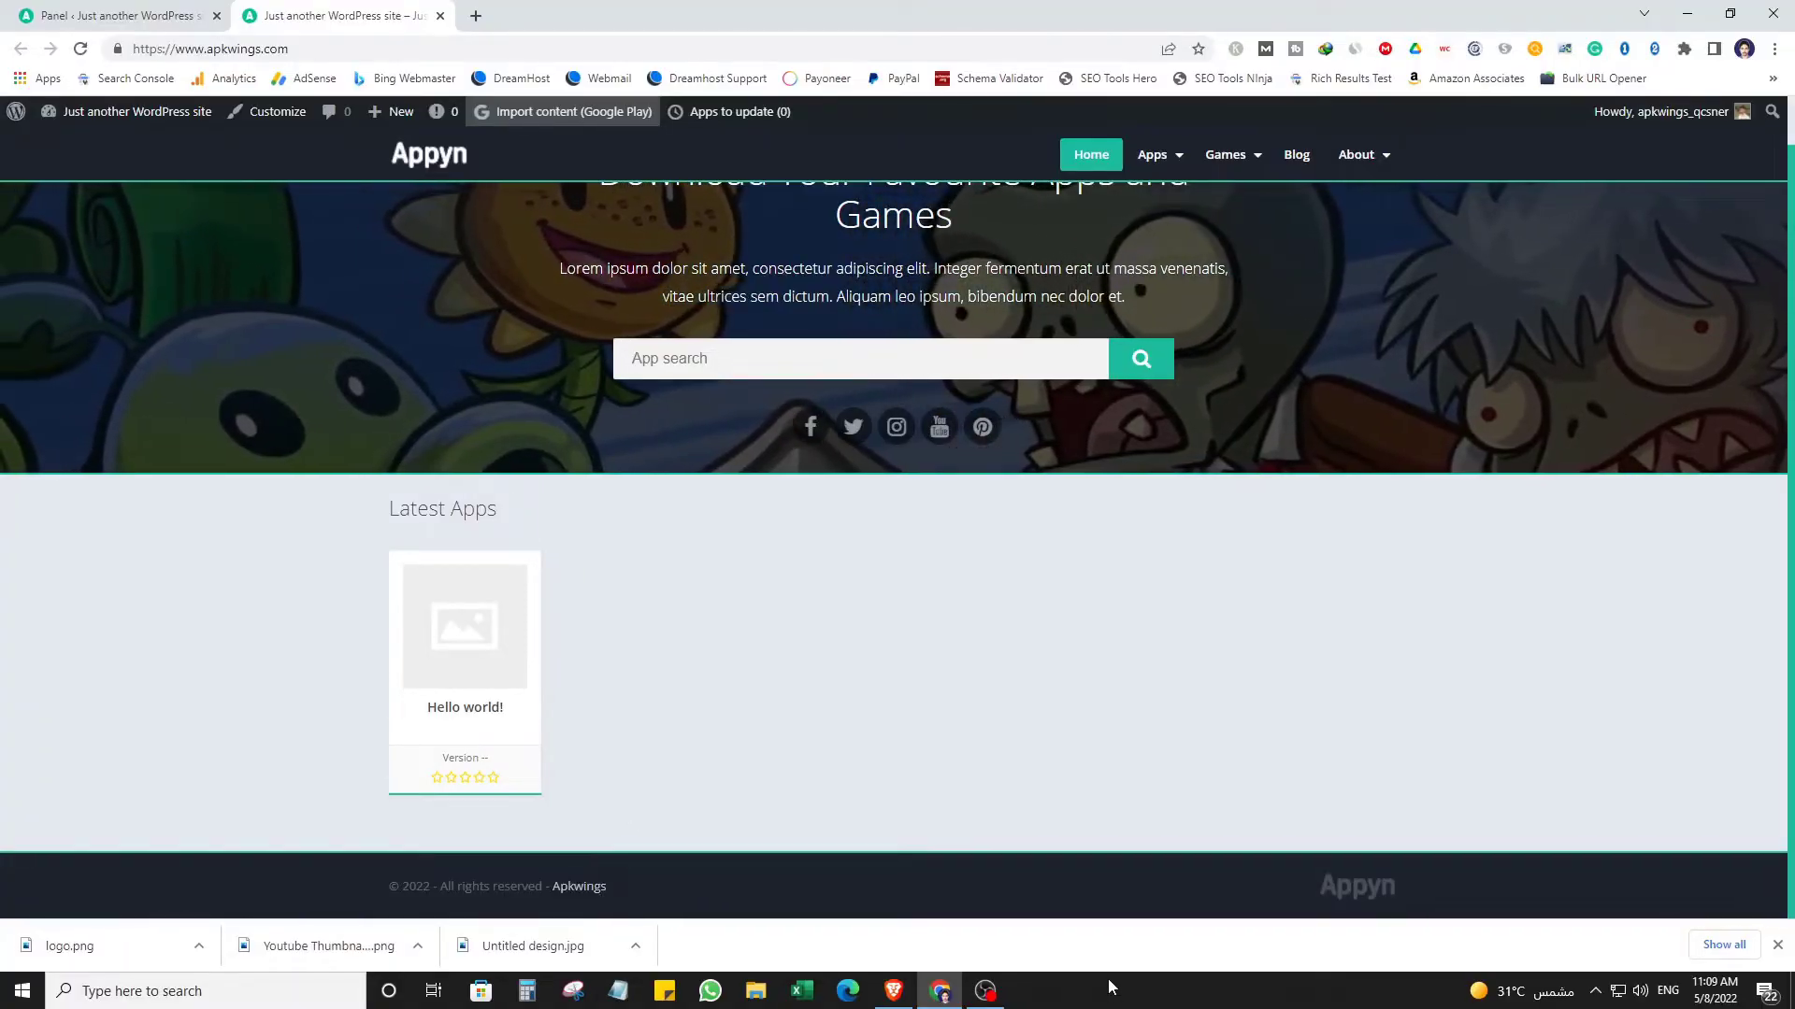
pyautogui.scroll(1, 1024, 626)
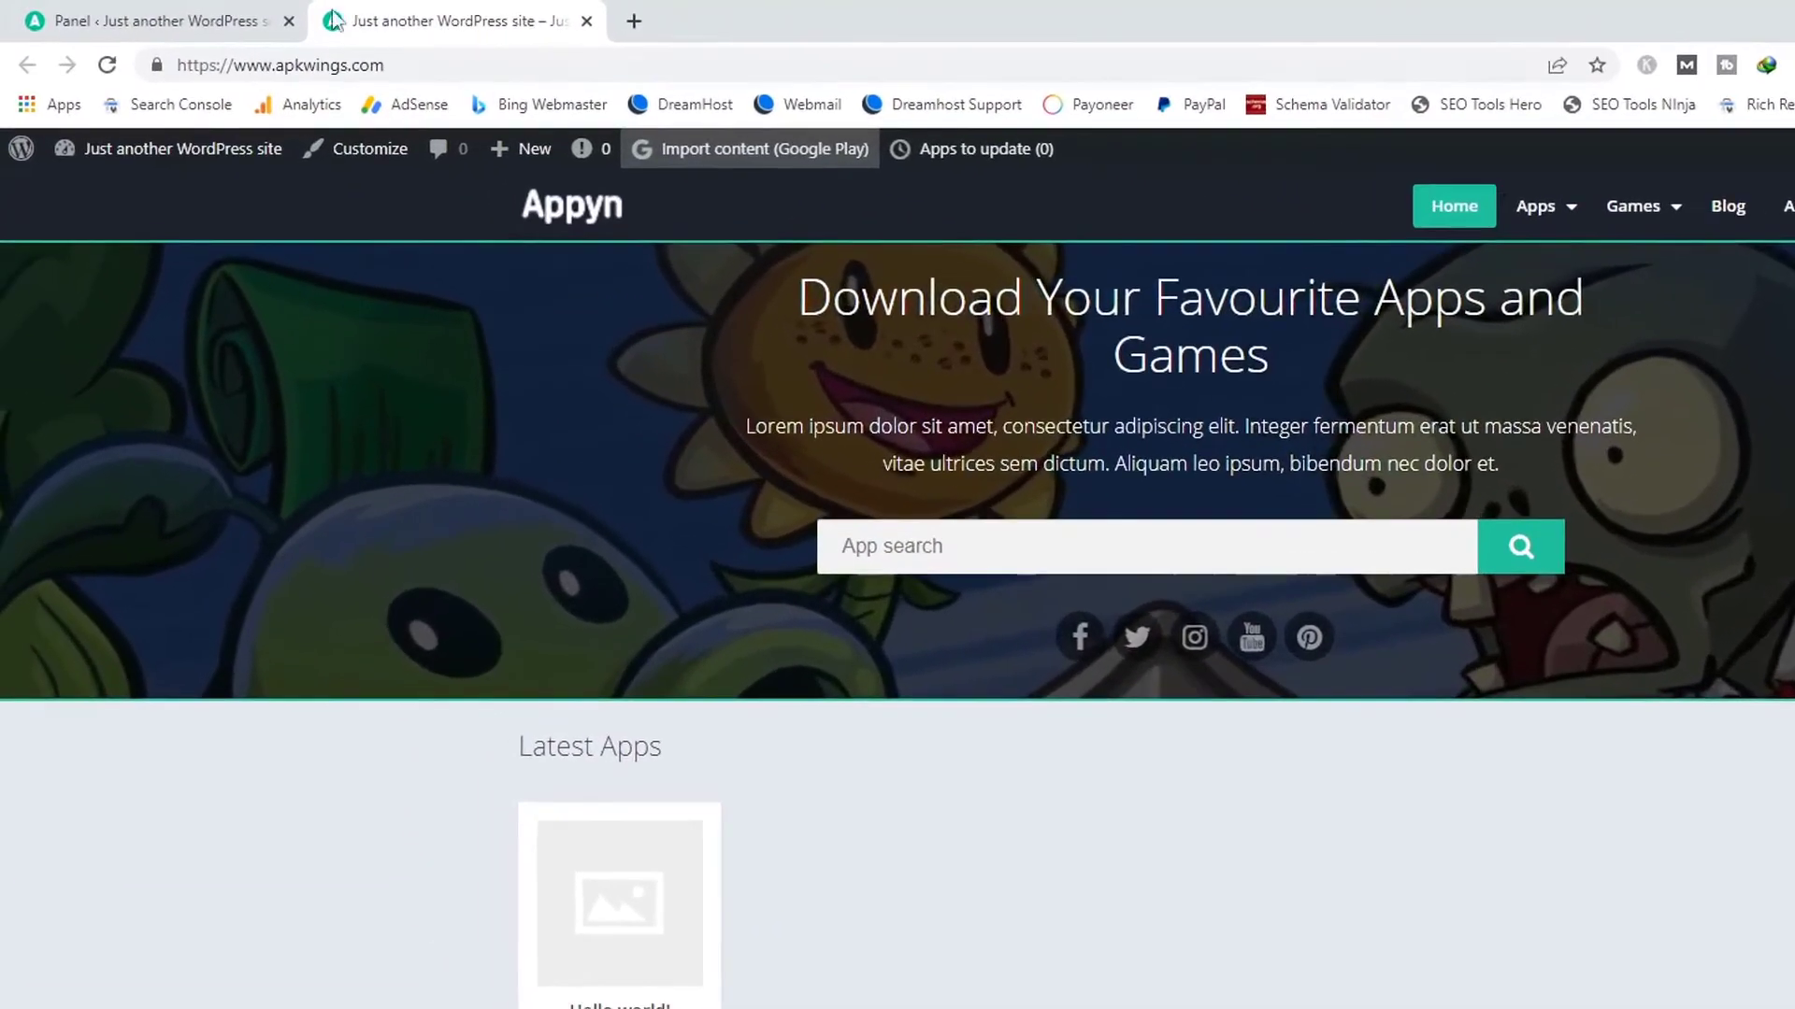
# Save the Appyn Home page settings.
pyautogui.click(120, 9)
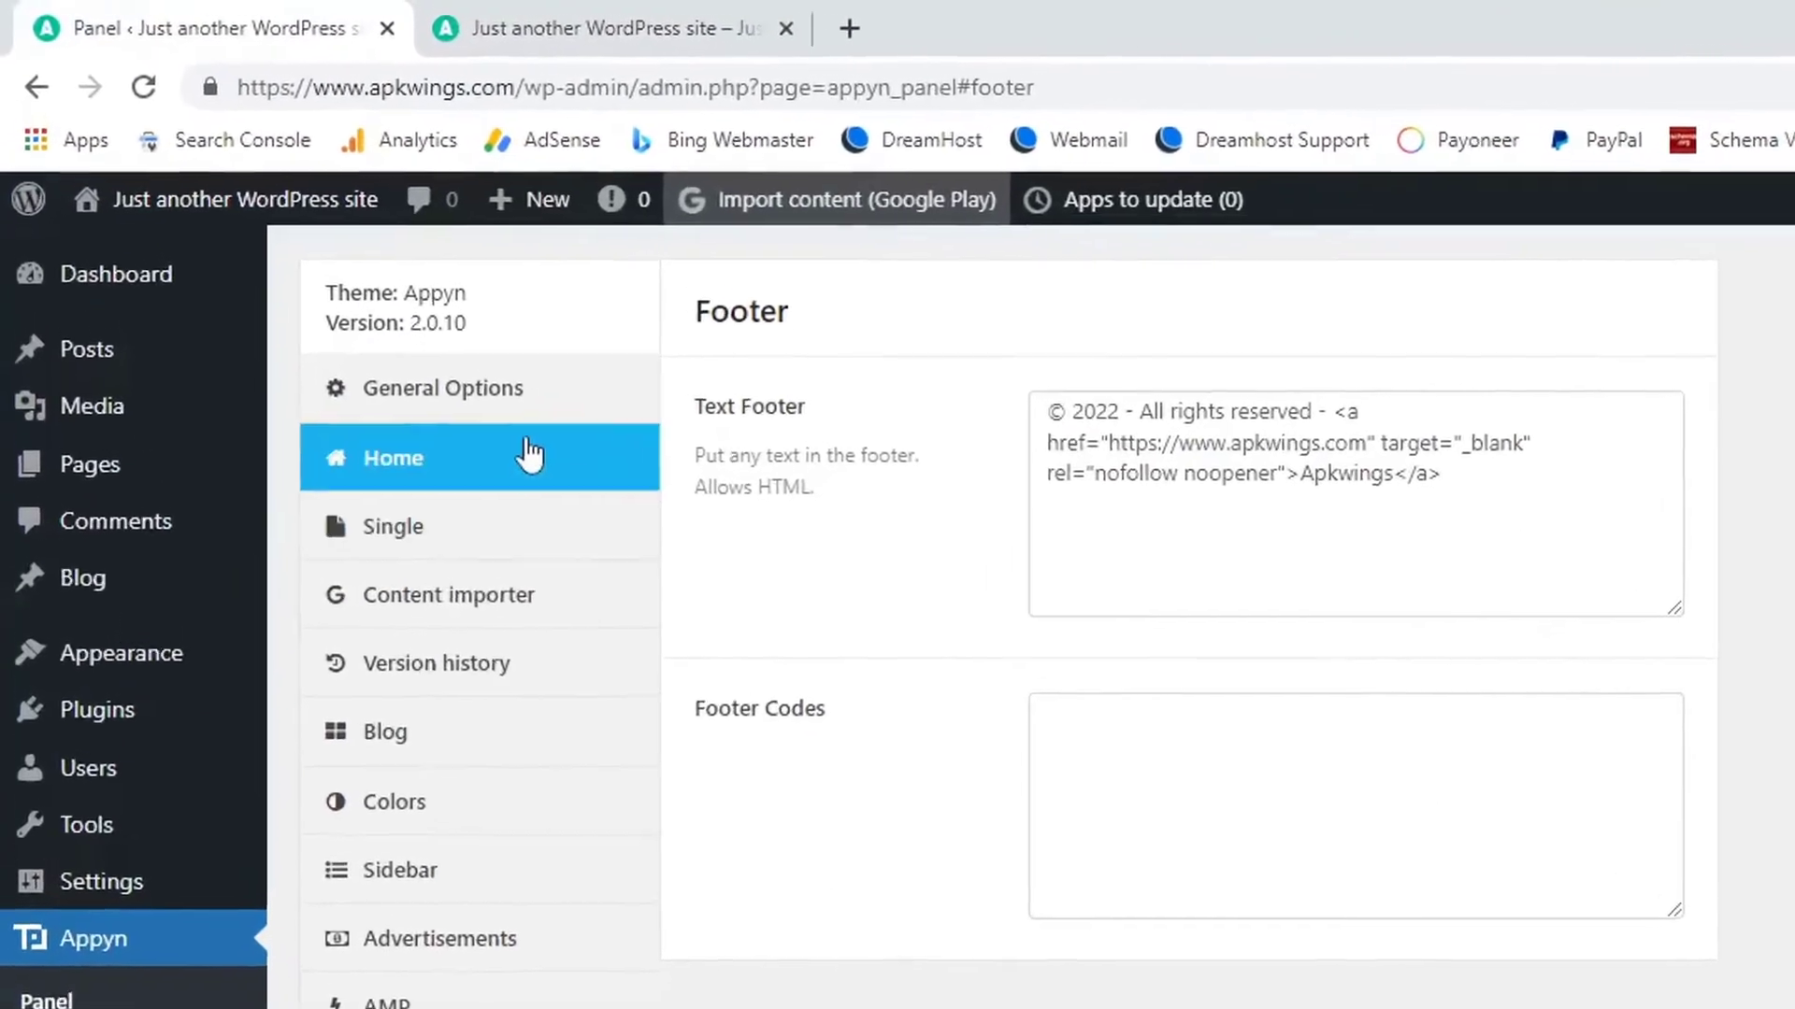
pyautogui.click(502, 419)
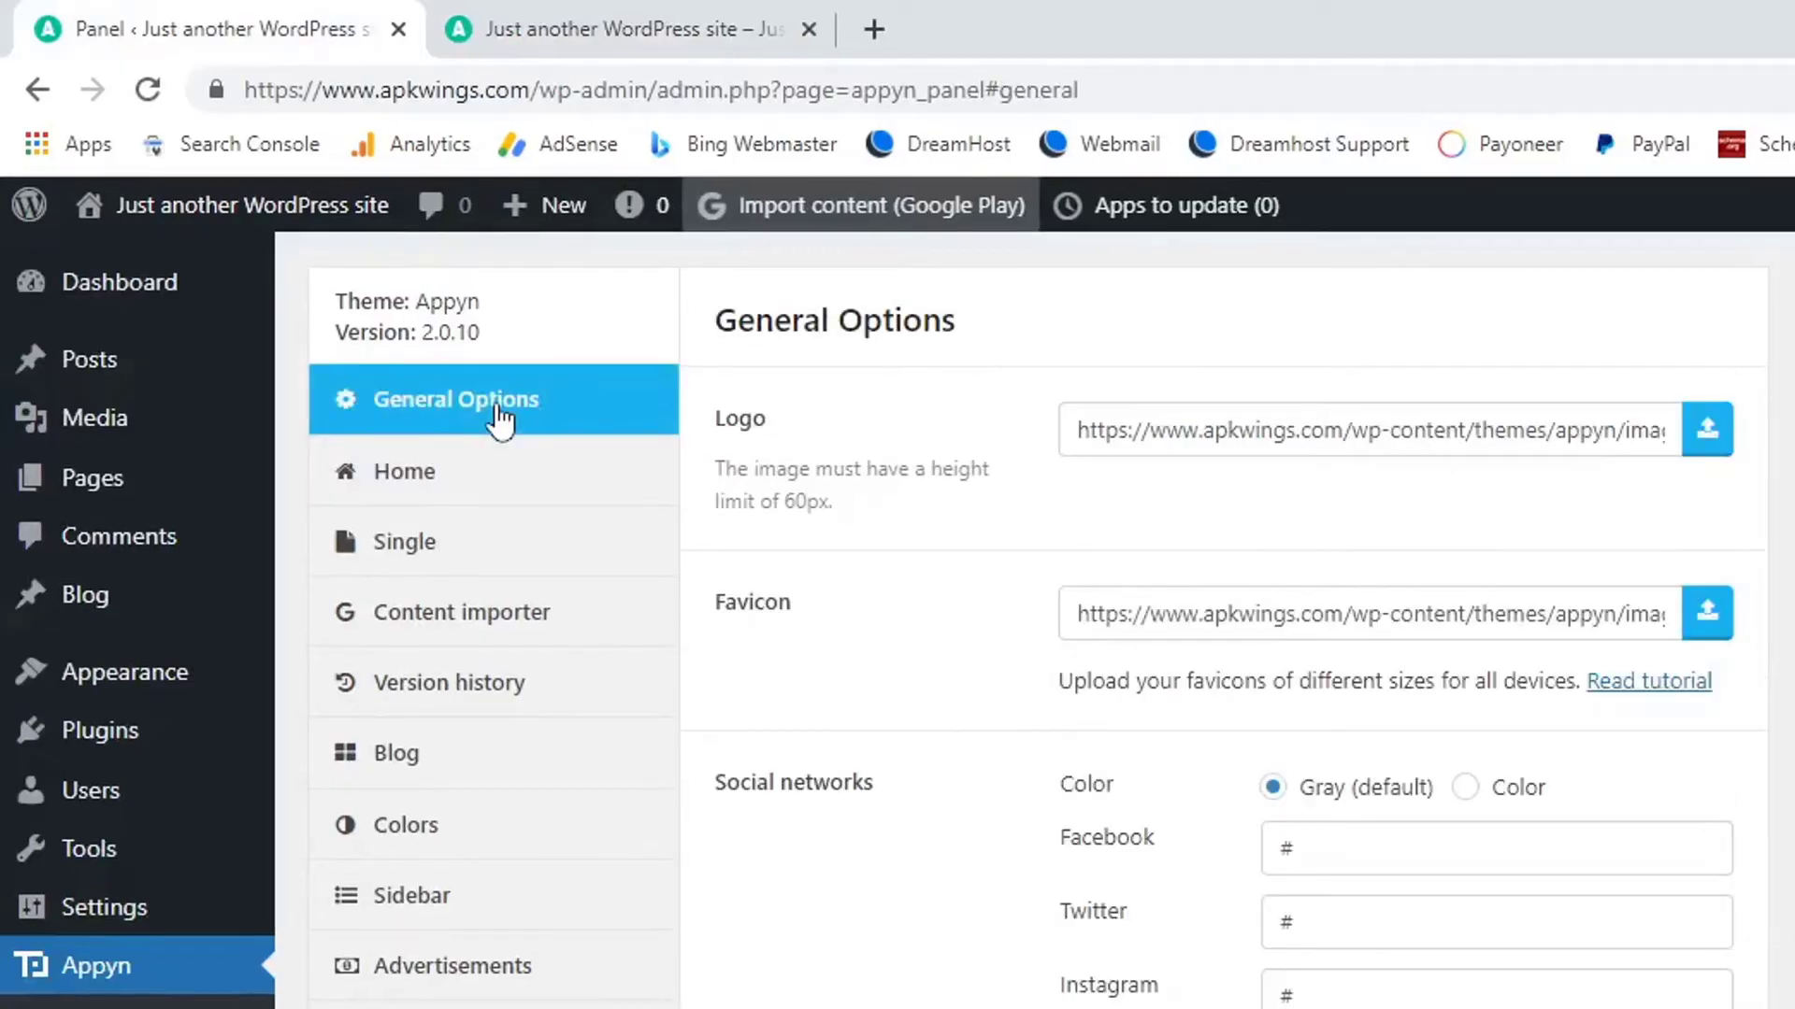
pyautogui.click(464, 487)
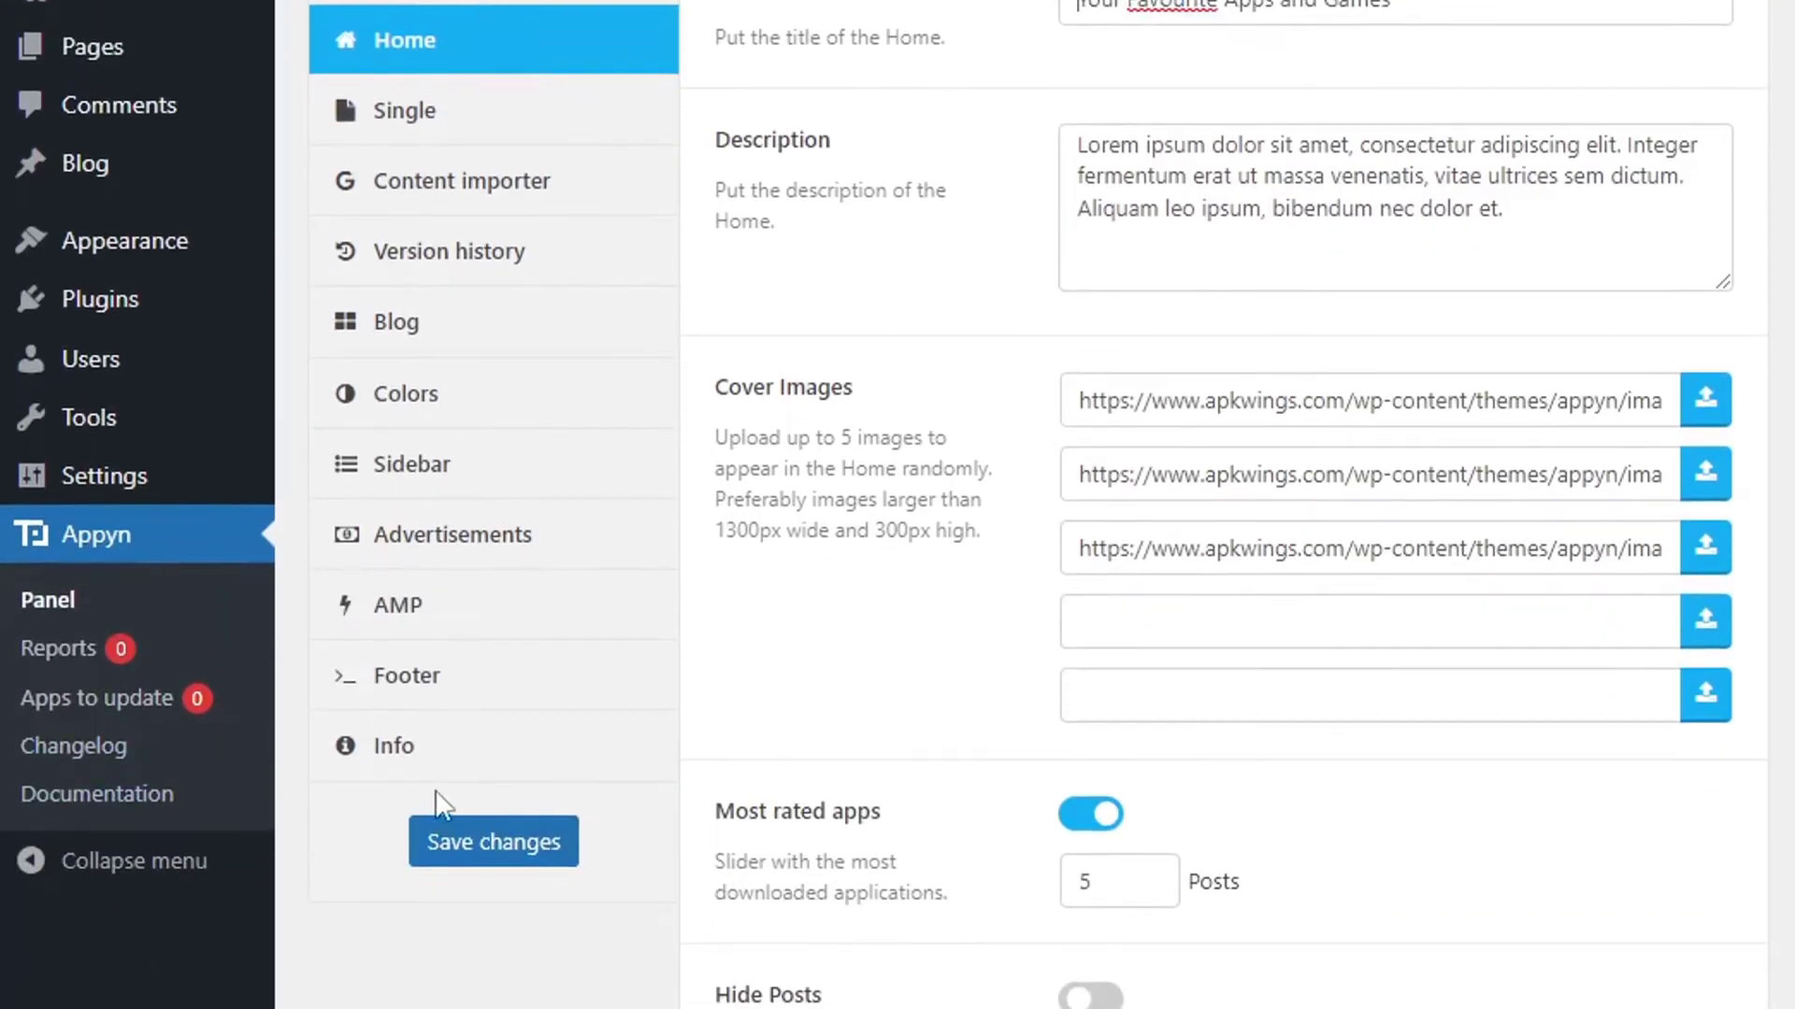
pyautogui.click(529, 852)
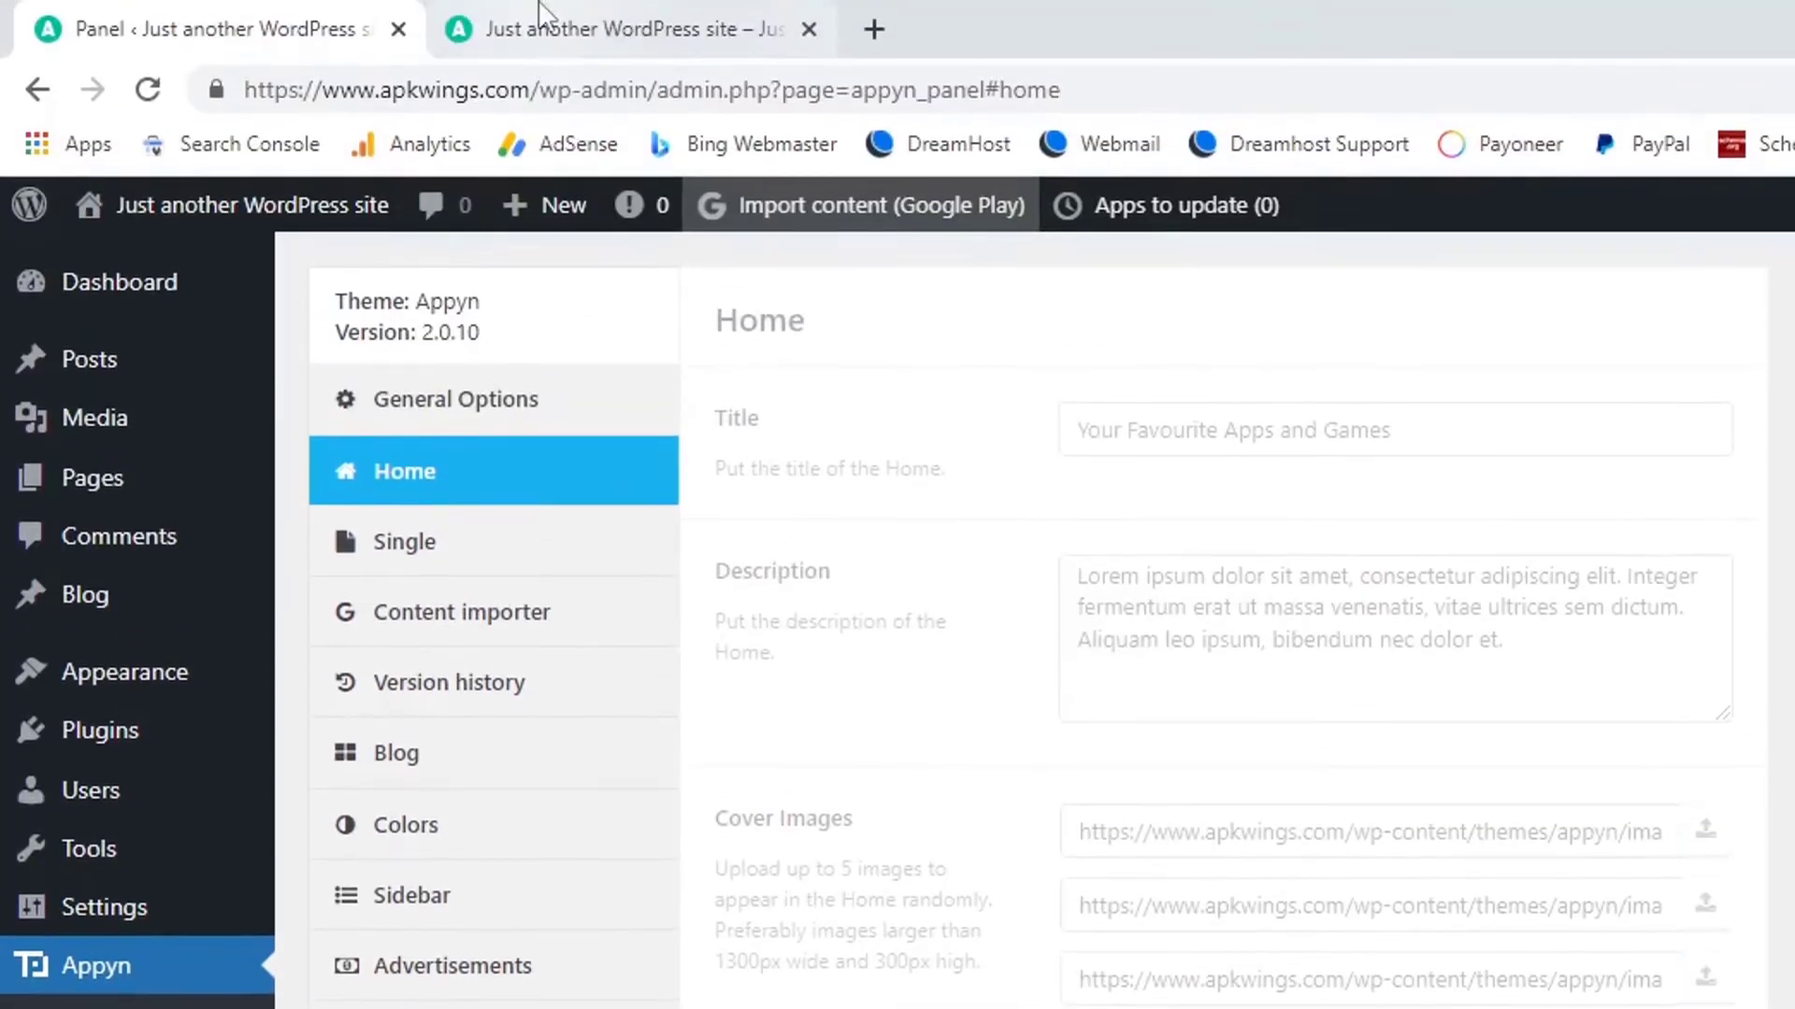
# Reload the live site to confirm the headline reads 'Your Favourite Apps and Games'.
pyautogui.click(540, 11)
pyautogui.press('F5')
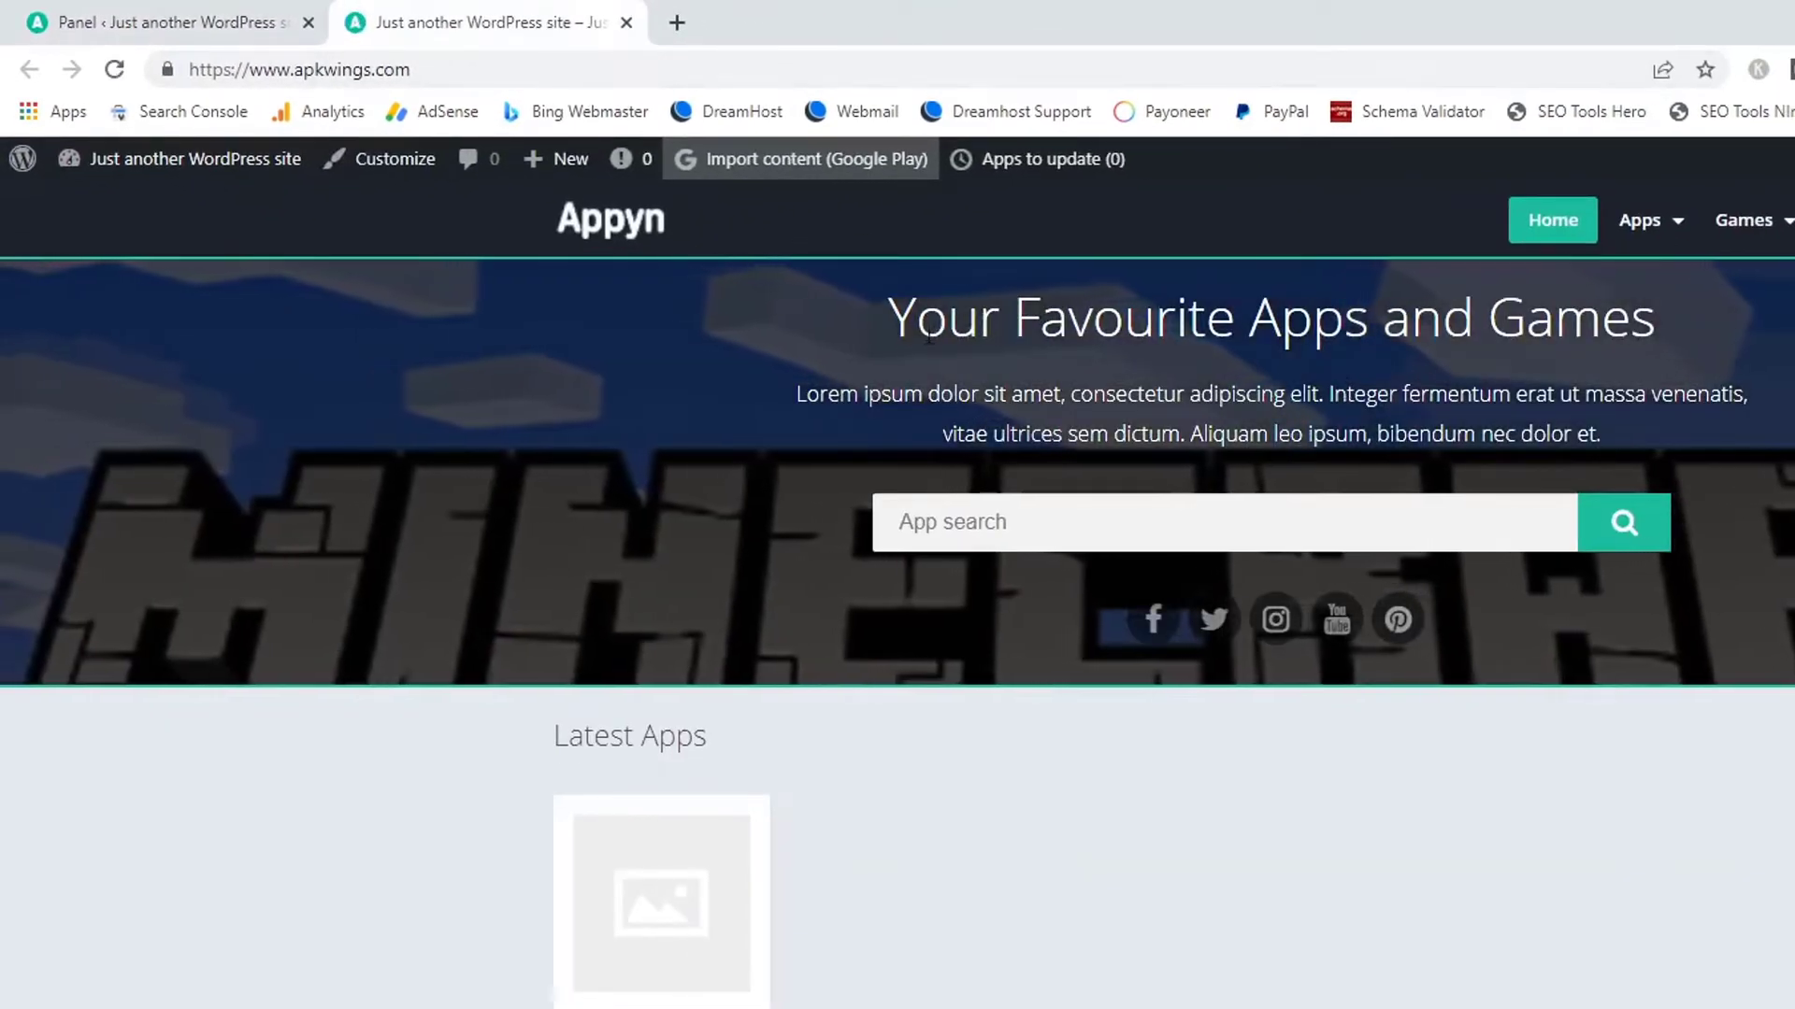
pyautogui.moveTo(1206, 299); pyautogui.dragTo(1641, 303)
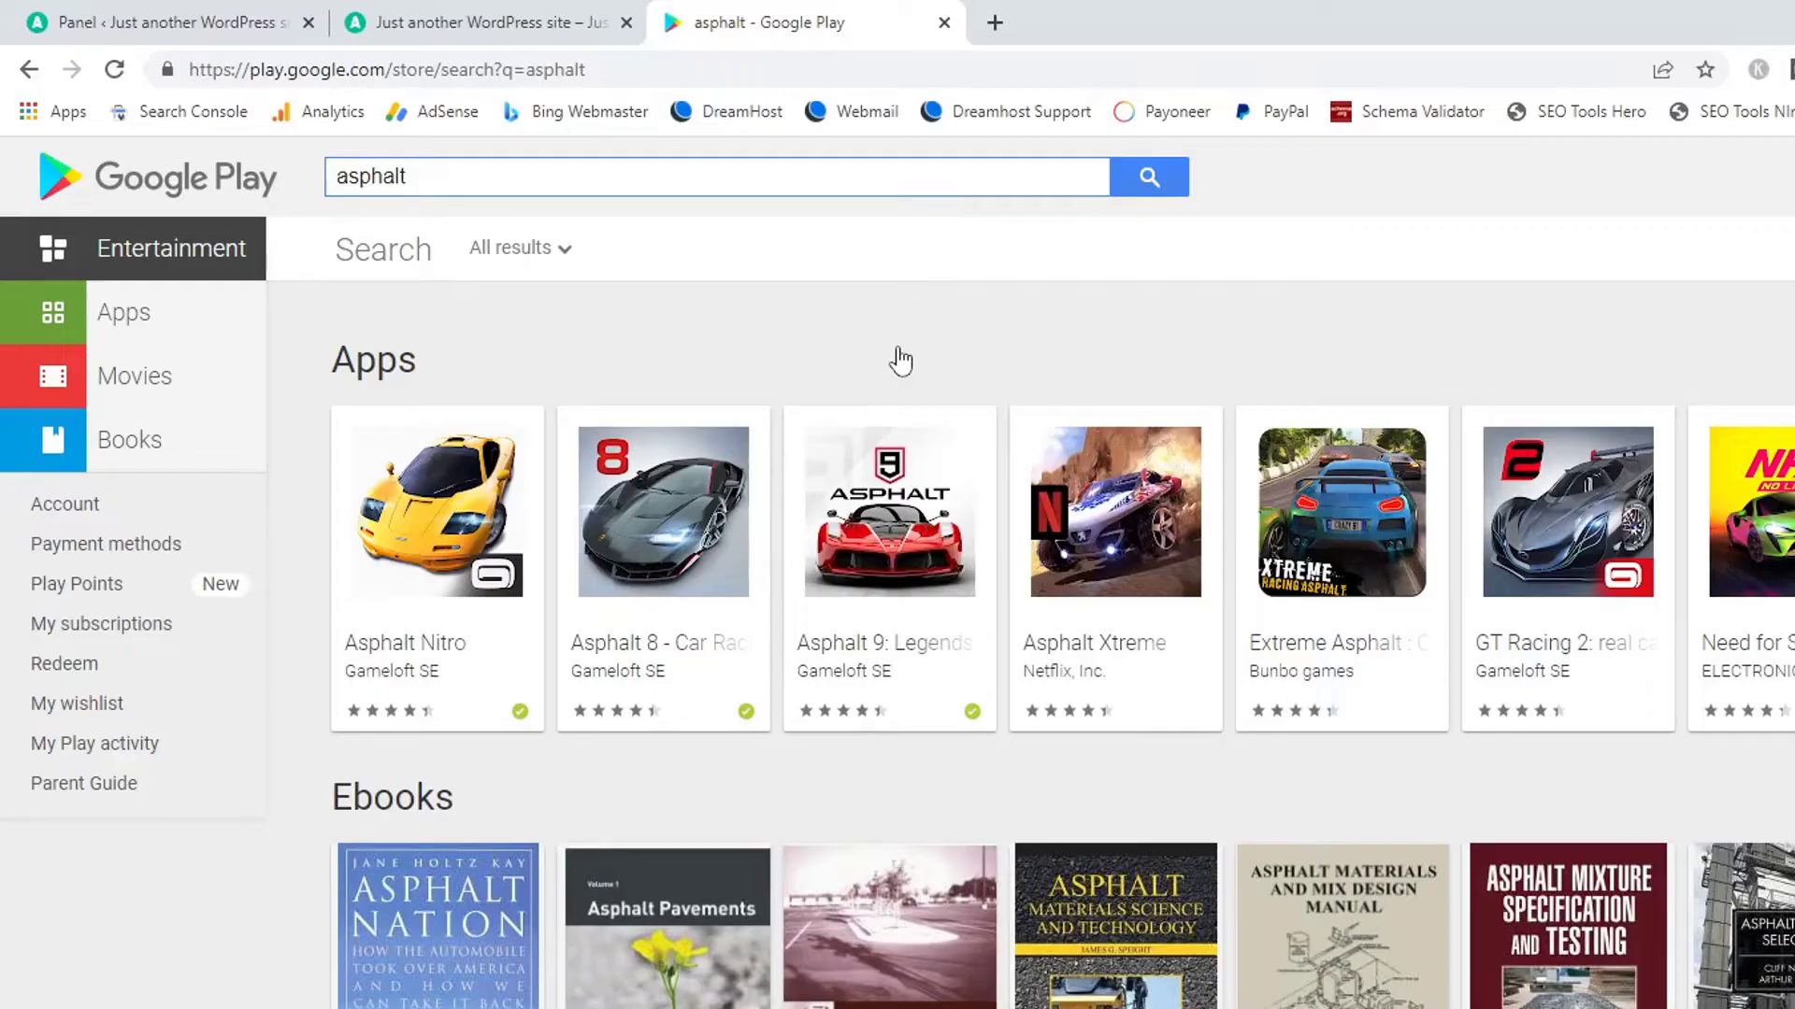
# Open the Asphalt 9: Legends app page and select its URL before returning to the site.
pyautogui.click(914, 573)
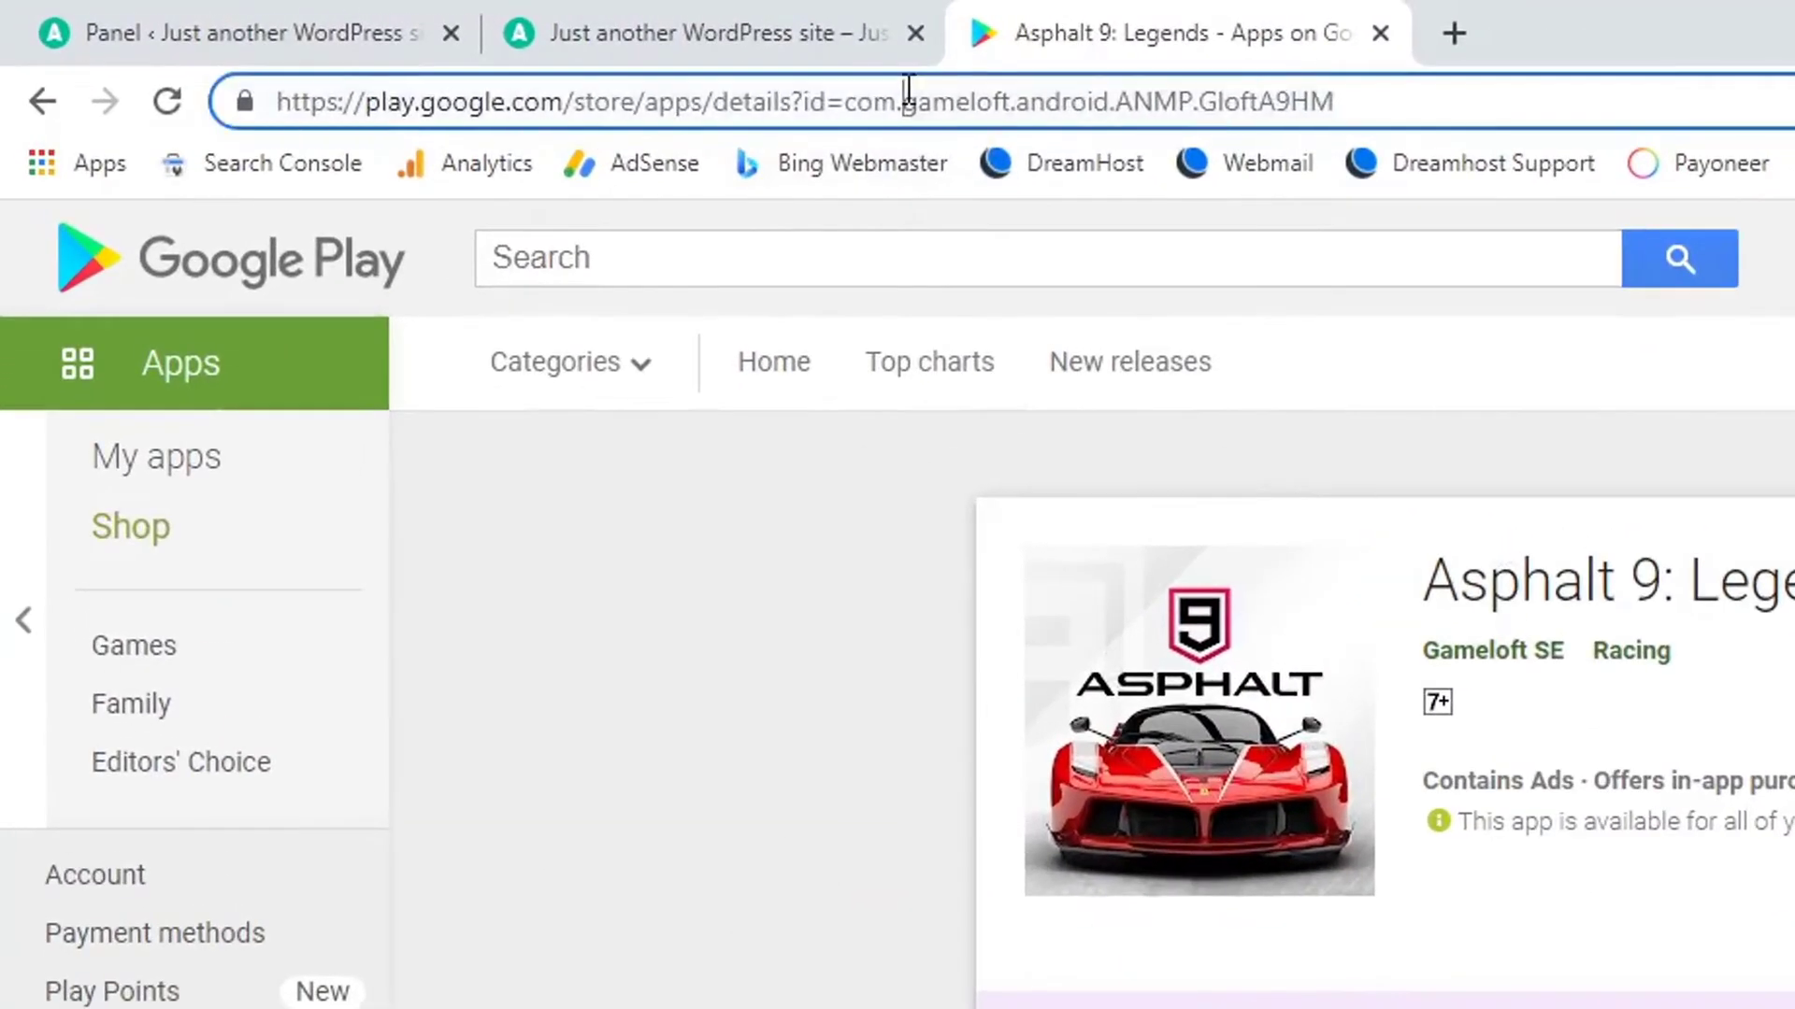
pyautogui.click(435, 42)
pyautogui.hotkey('ctrl', 'c')
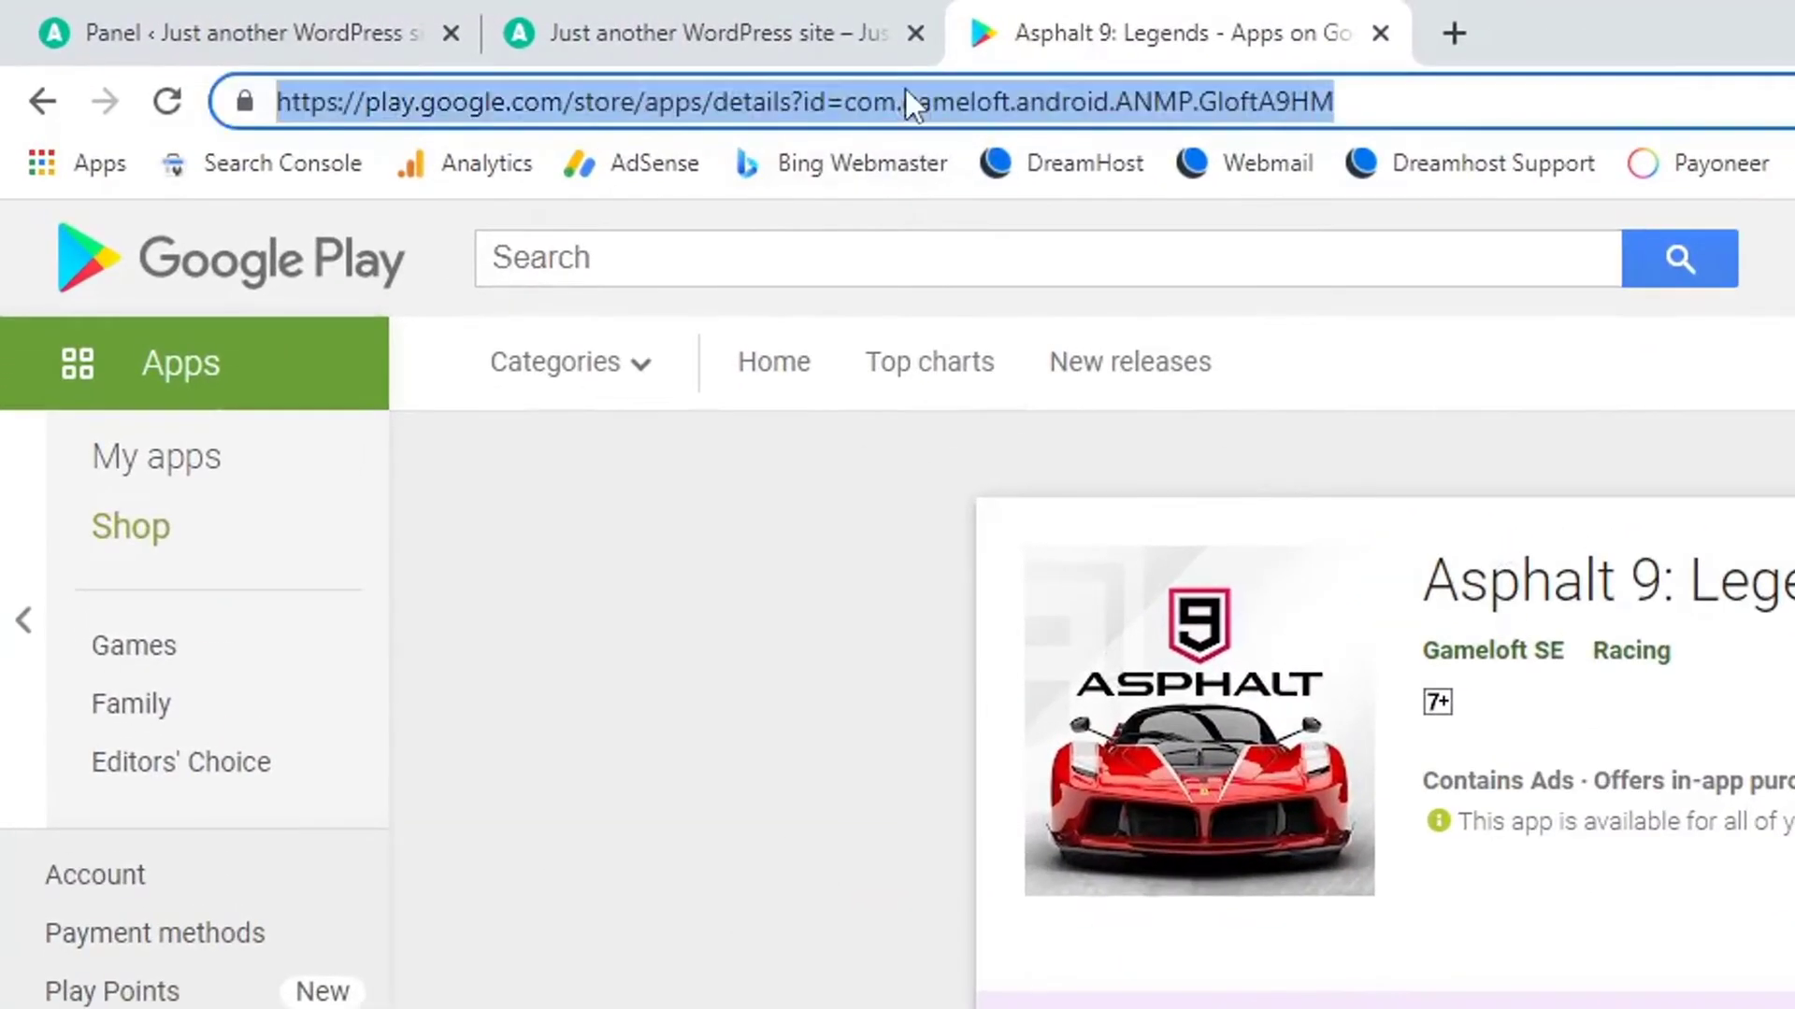
pyautogui.click(747, 14)
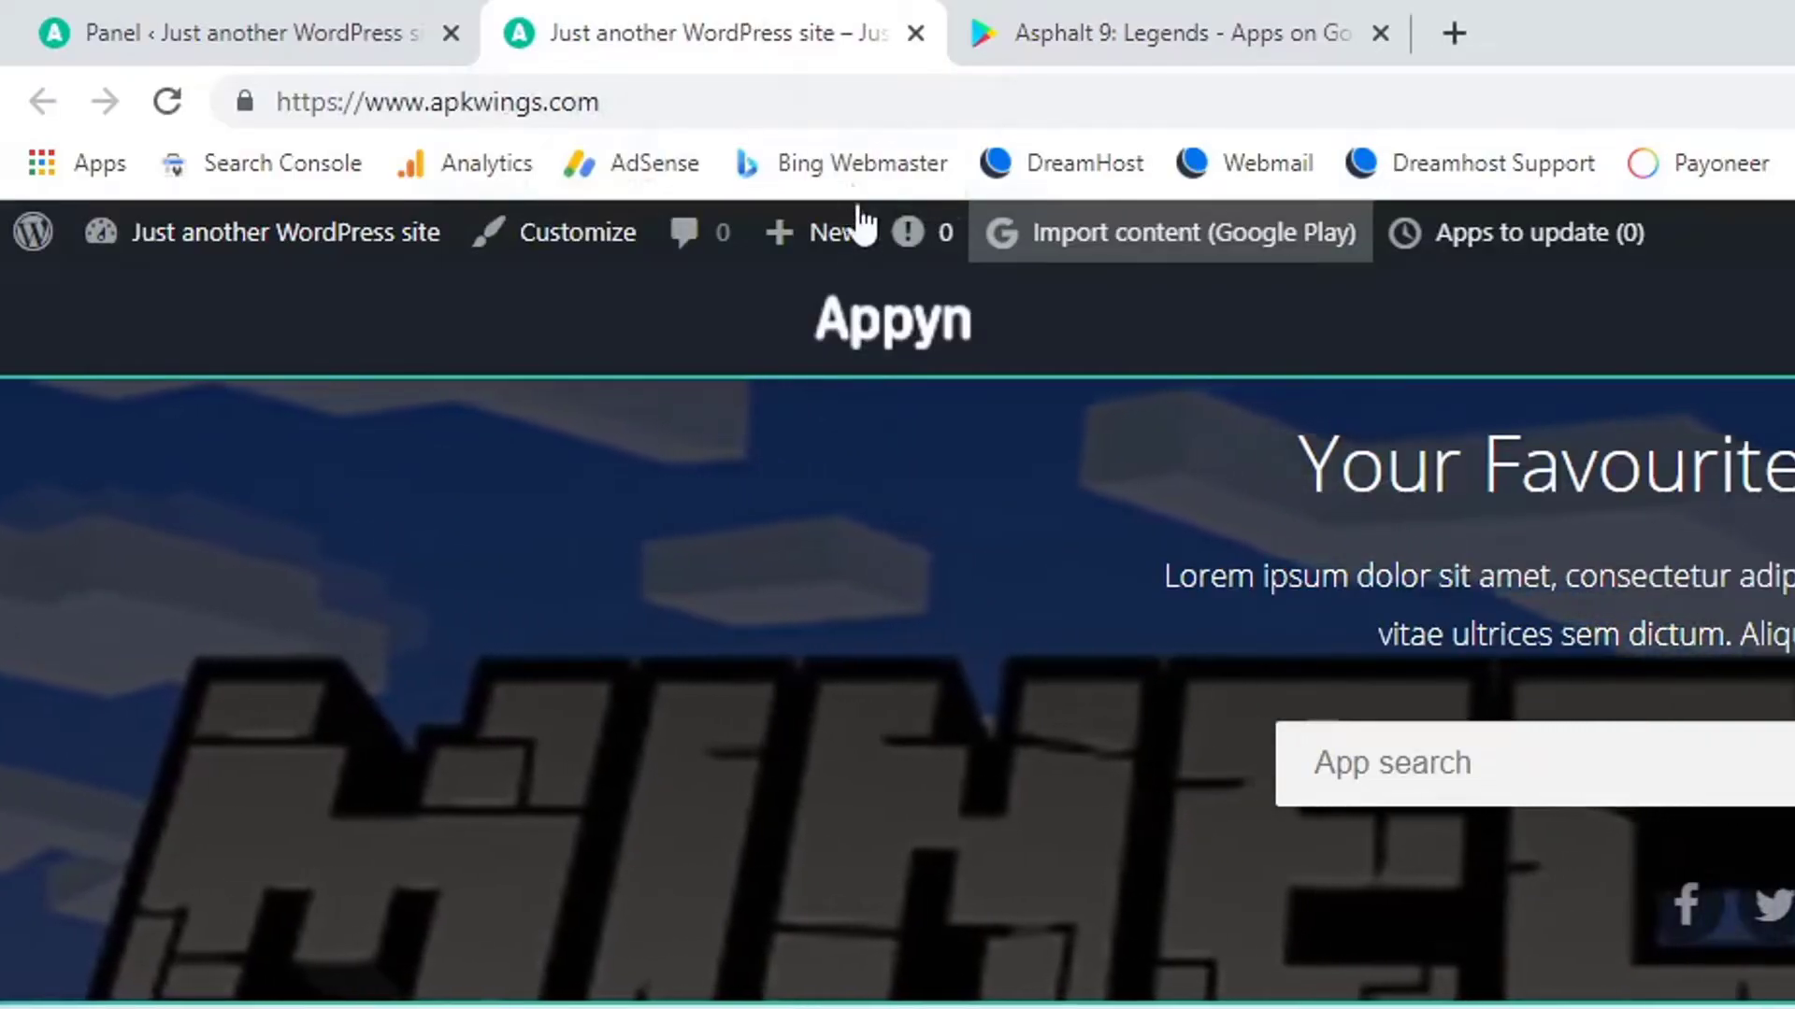
# Import the Asphalt 9: Legends Play Store URL via the Google Play importer and open the new post.
pyautogui.moveTo(853, 245)
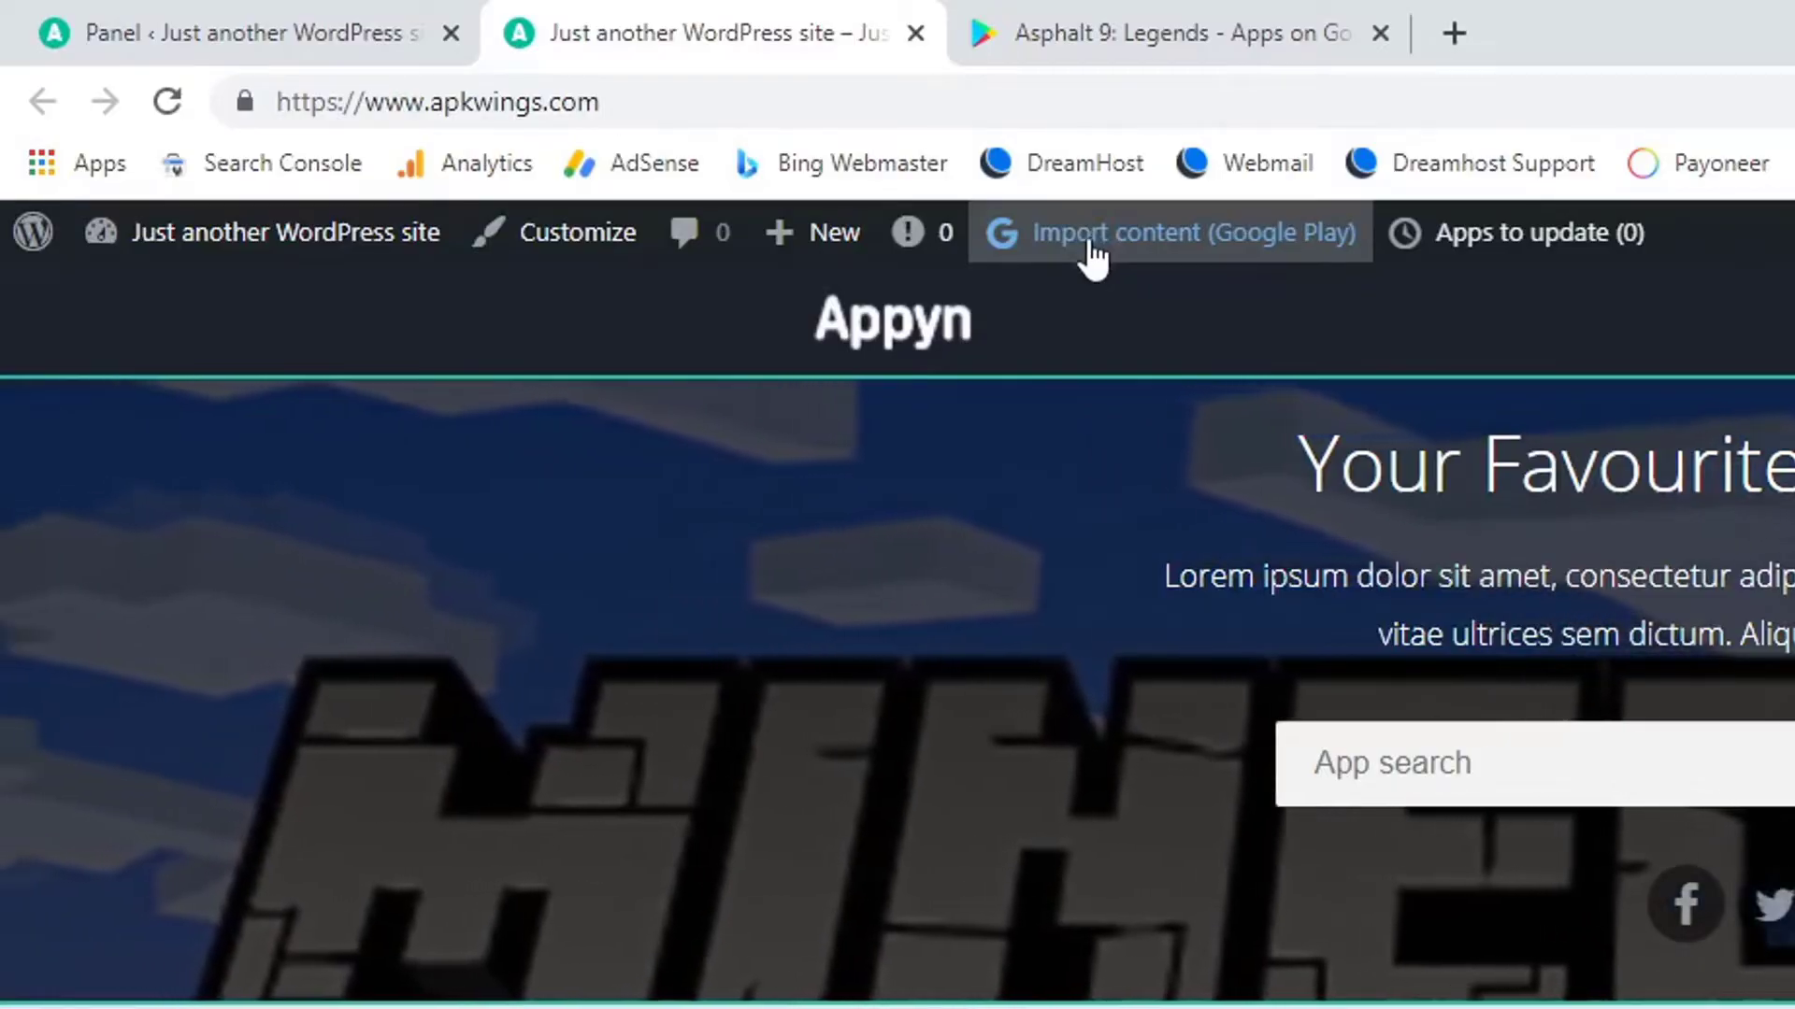
pyautogui.click(1090, 243)
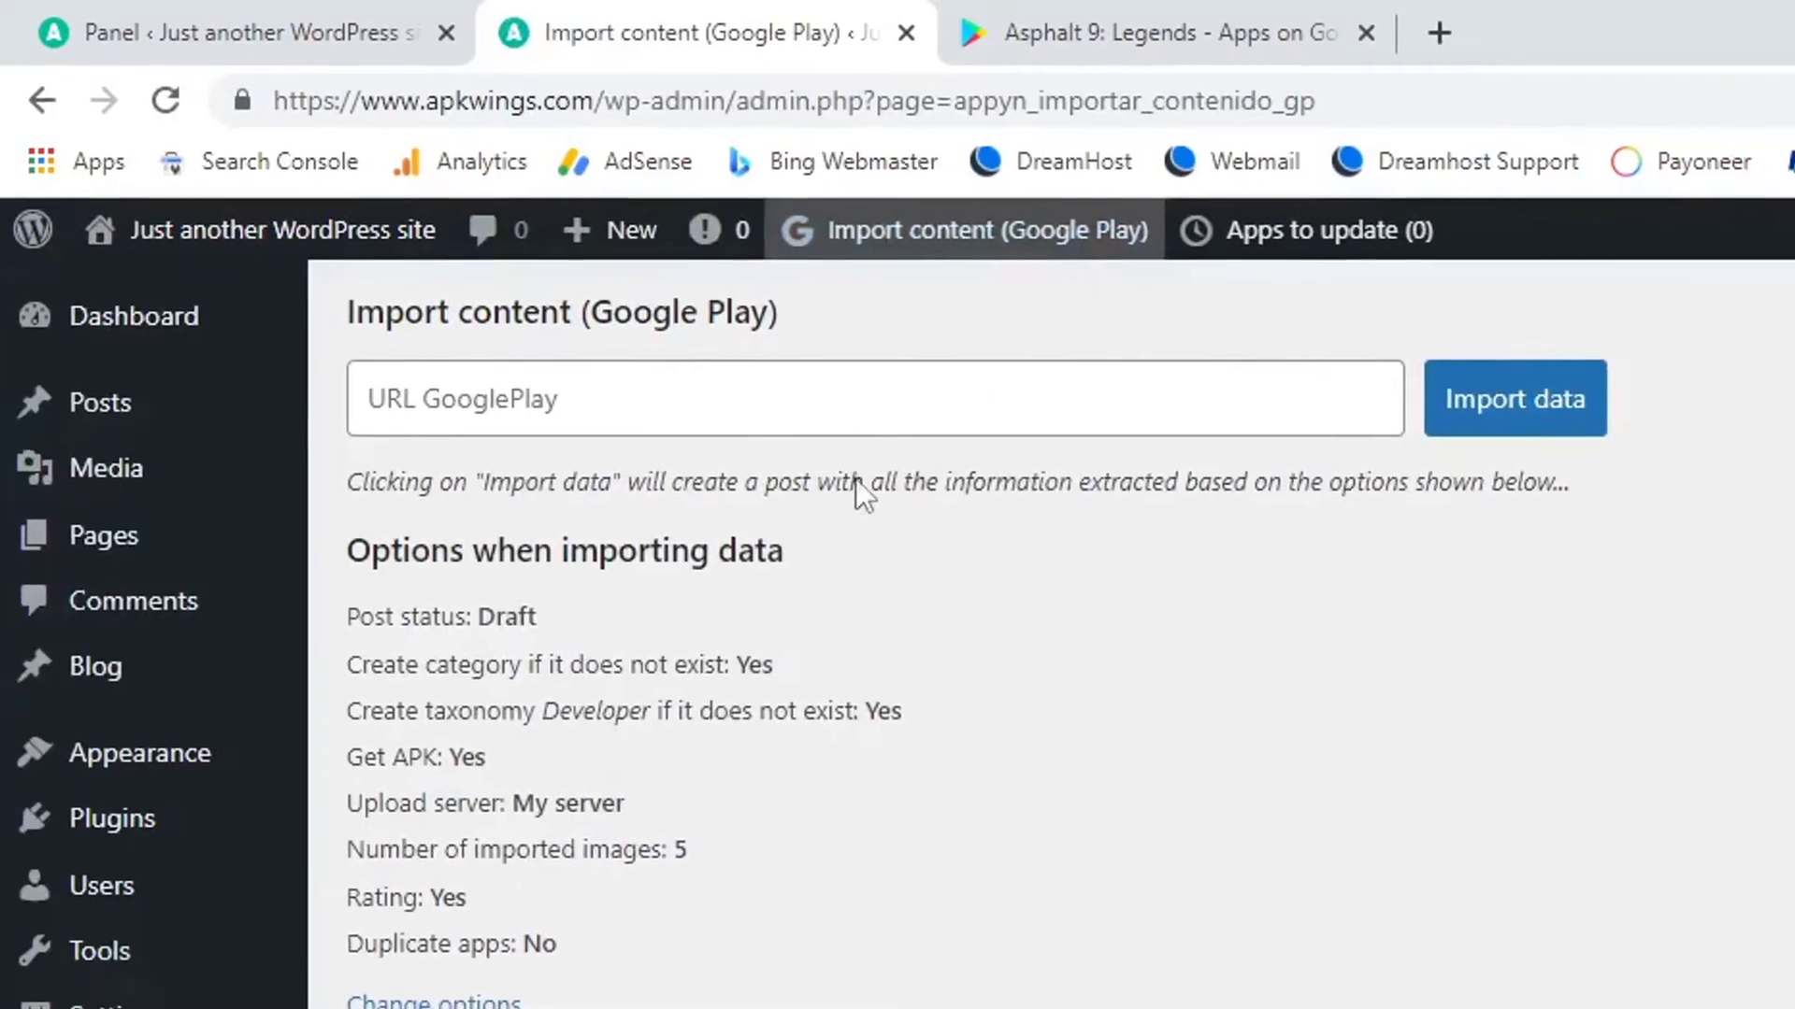
pyautogui.click(516, 383)
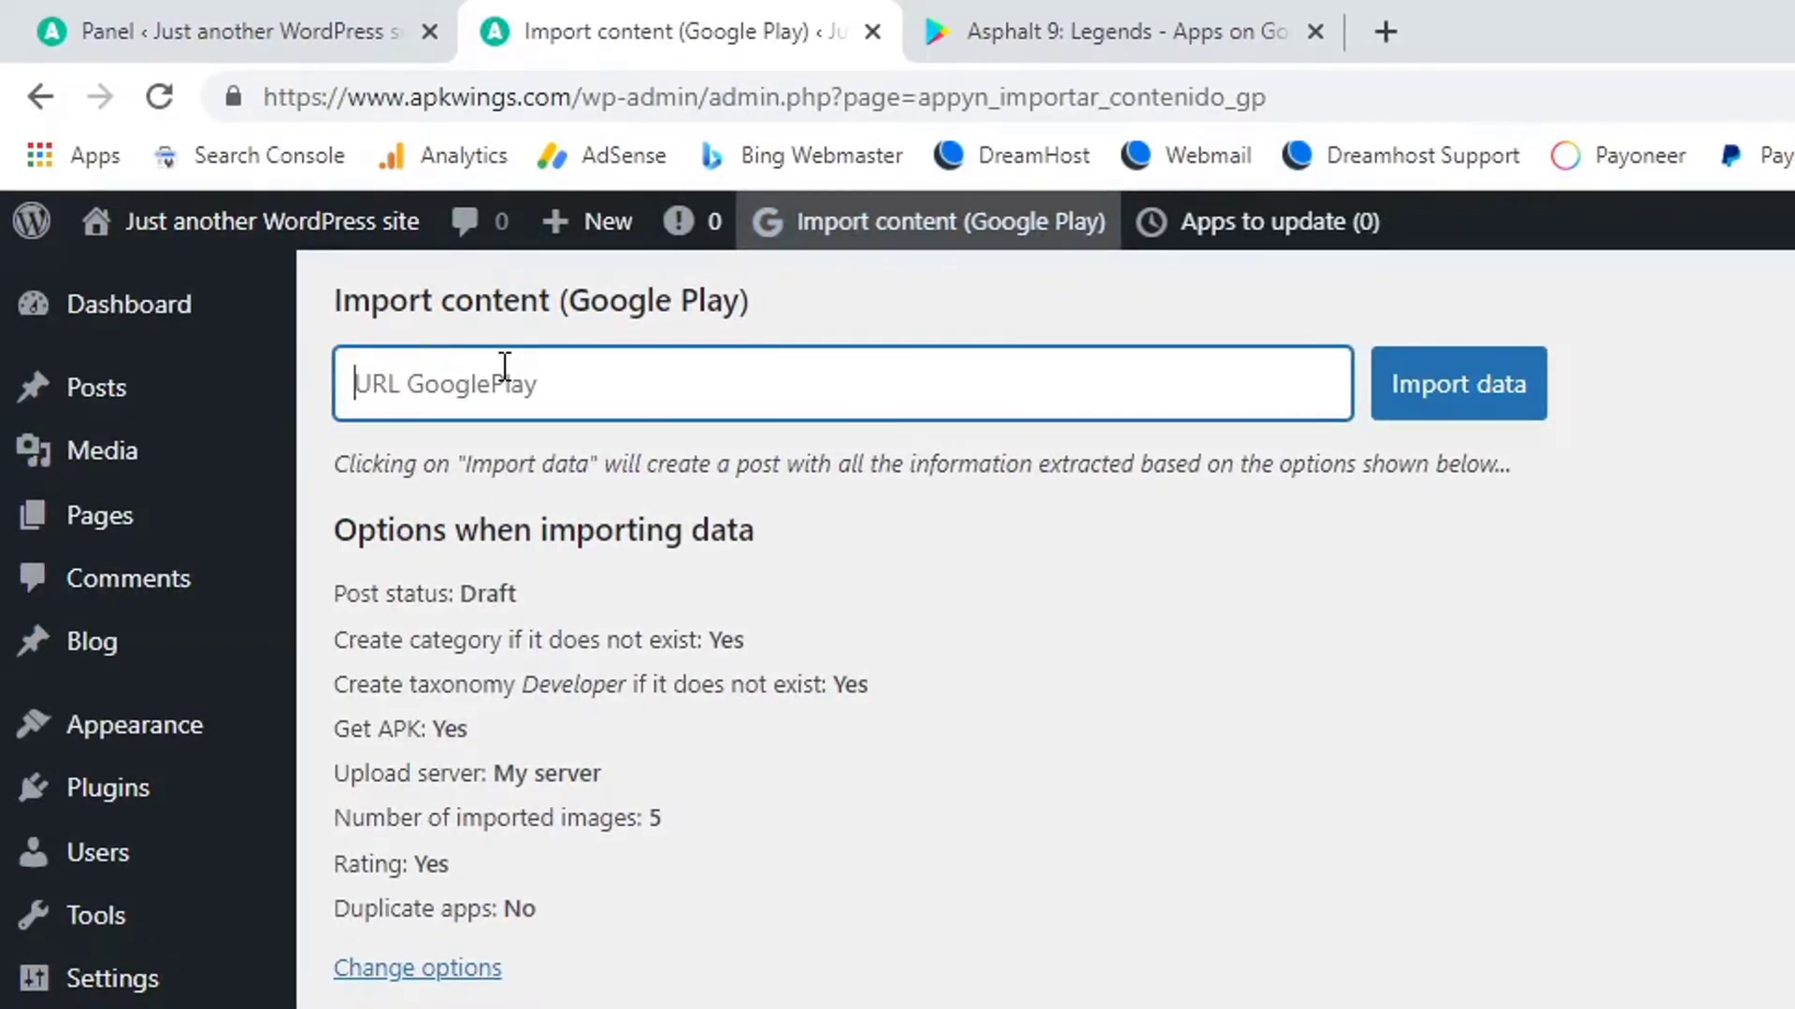
pyautogui.hotkey('ctrl', 'v')
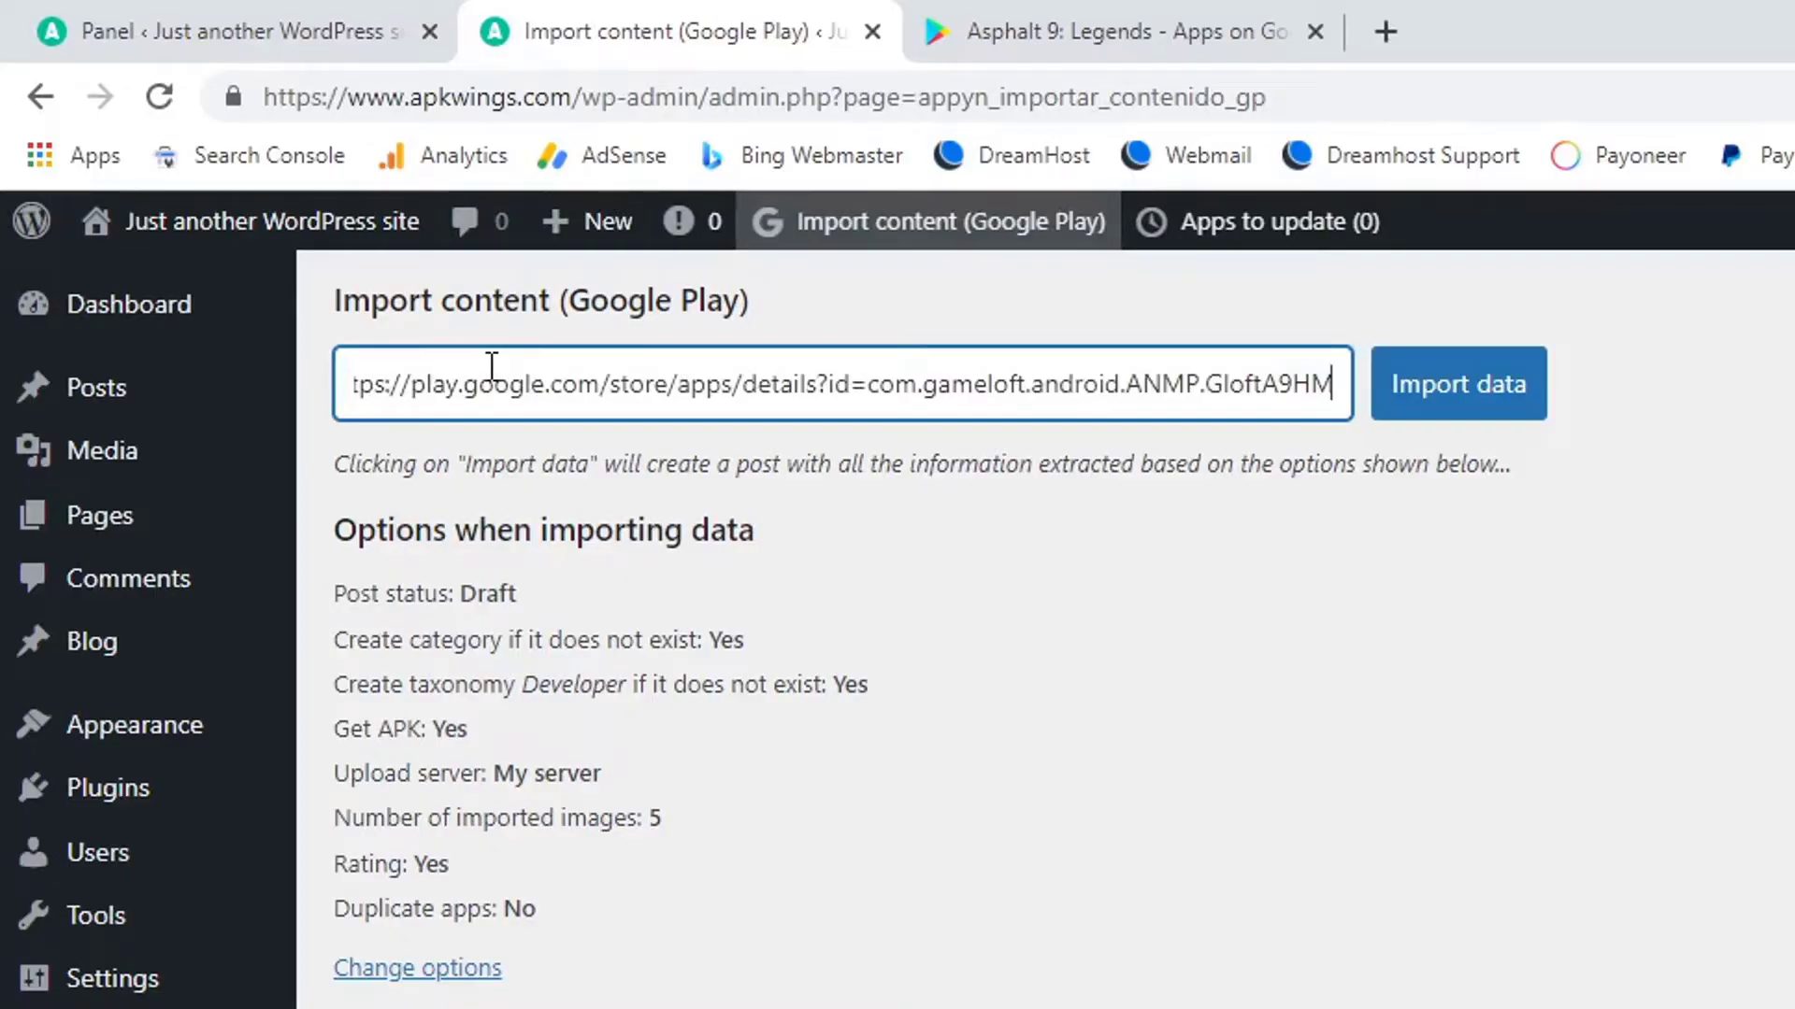
pyautogui.click(1465, 394)
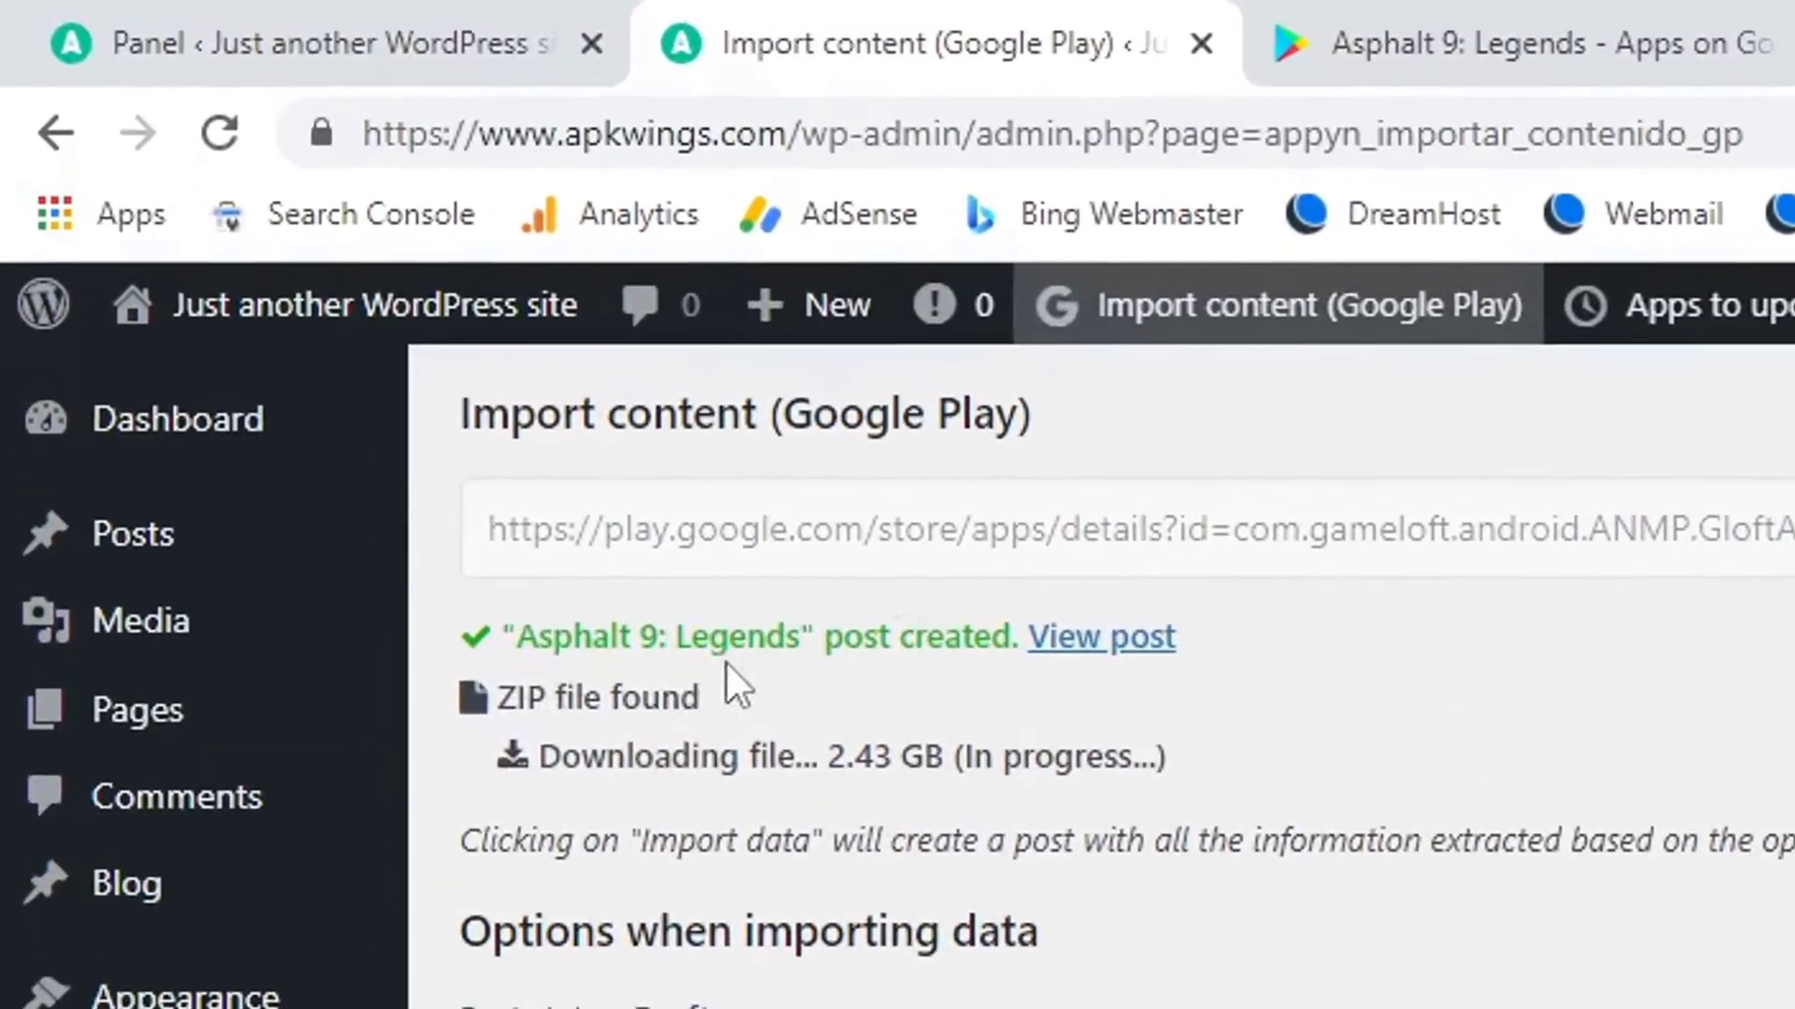
pyautogui.click(1128, 665)
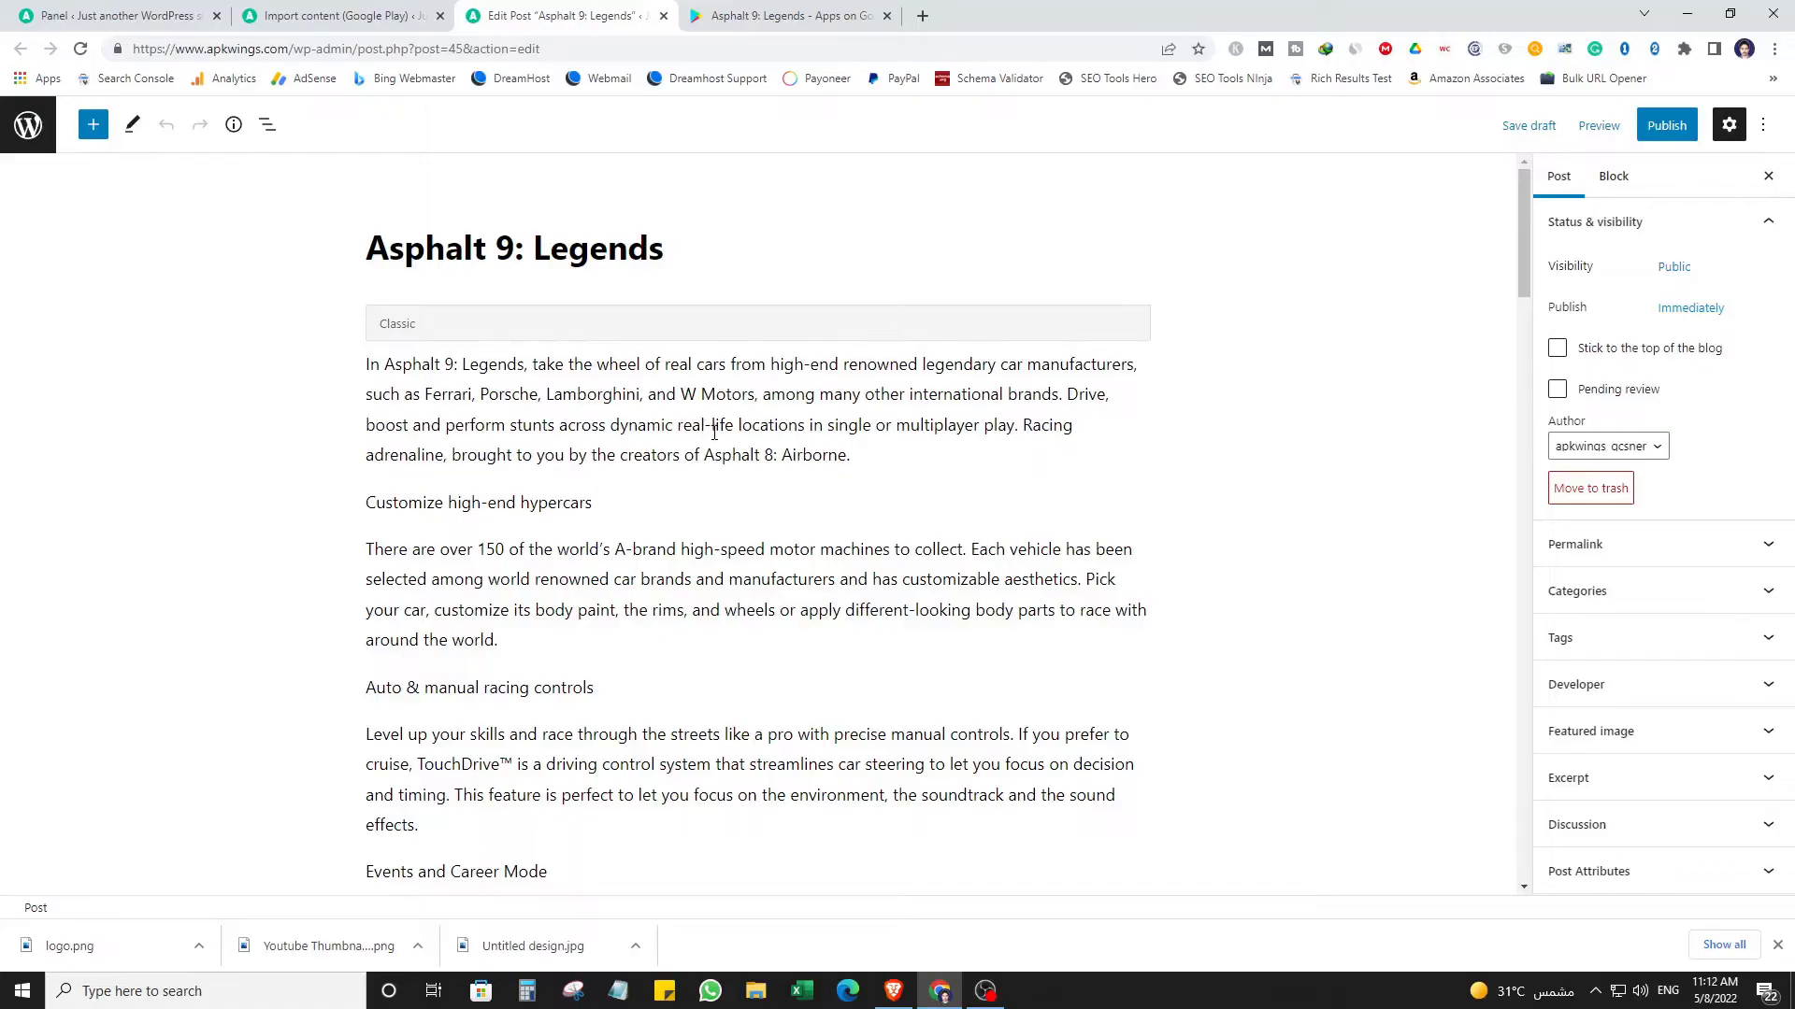
# Convert the imported Classic block to blocks, then select and delete all body content.
pyautogui.scroll(-4, 729, 743)
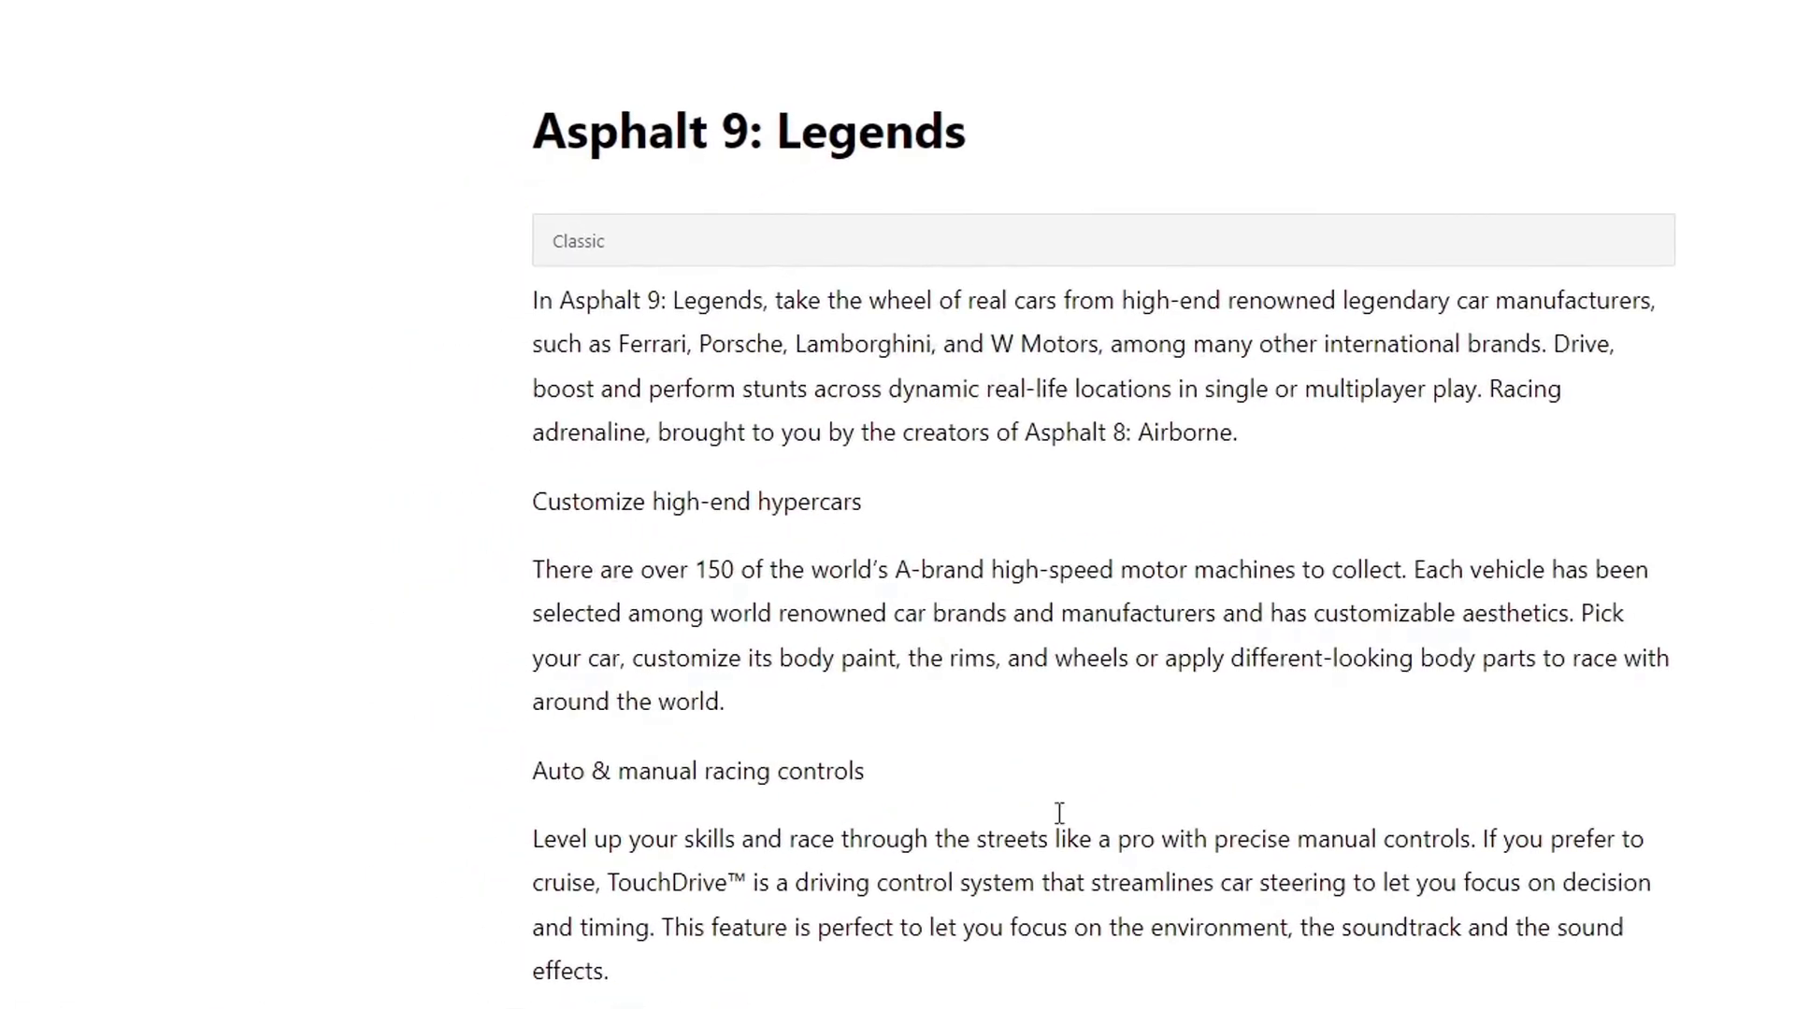
pyautogui.scroll(5, 1065, 864)
pyautogui.click(745, 255)
pyautogui.click(708, 174)
pyautogui.scroll(3, 601, 380)
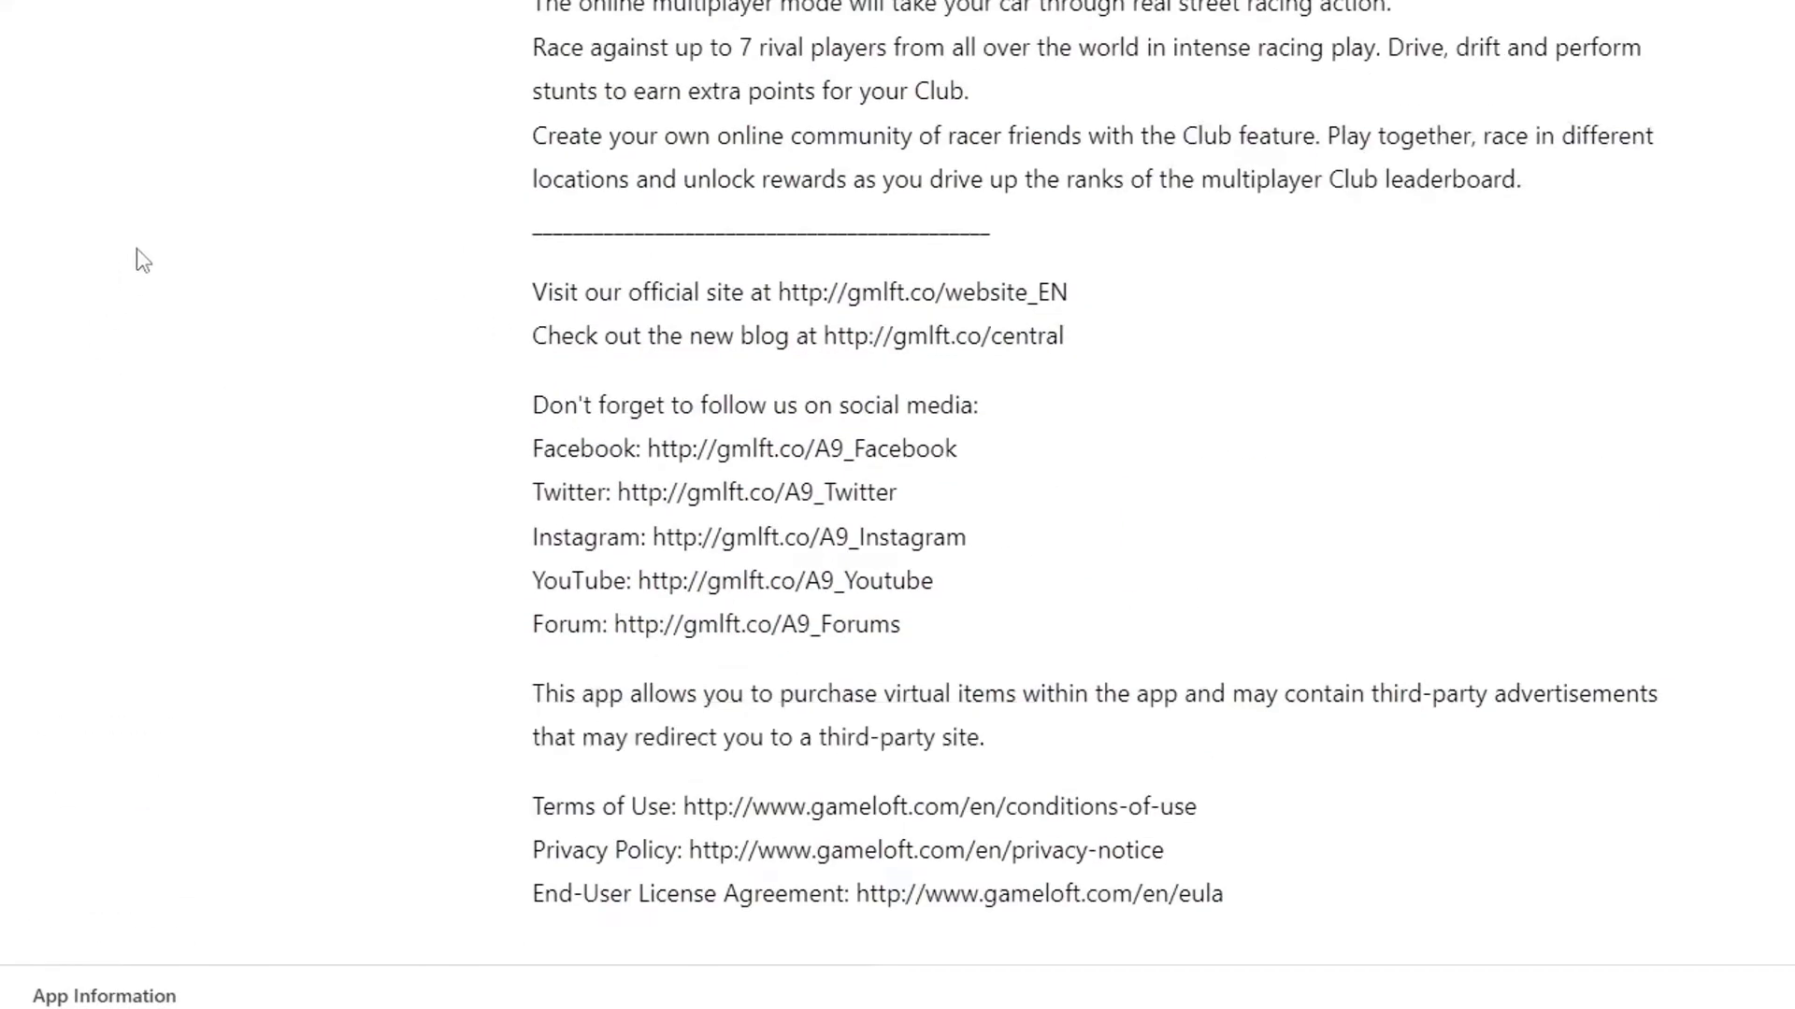
pyautogui.hotkey('ctrl', 'a')
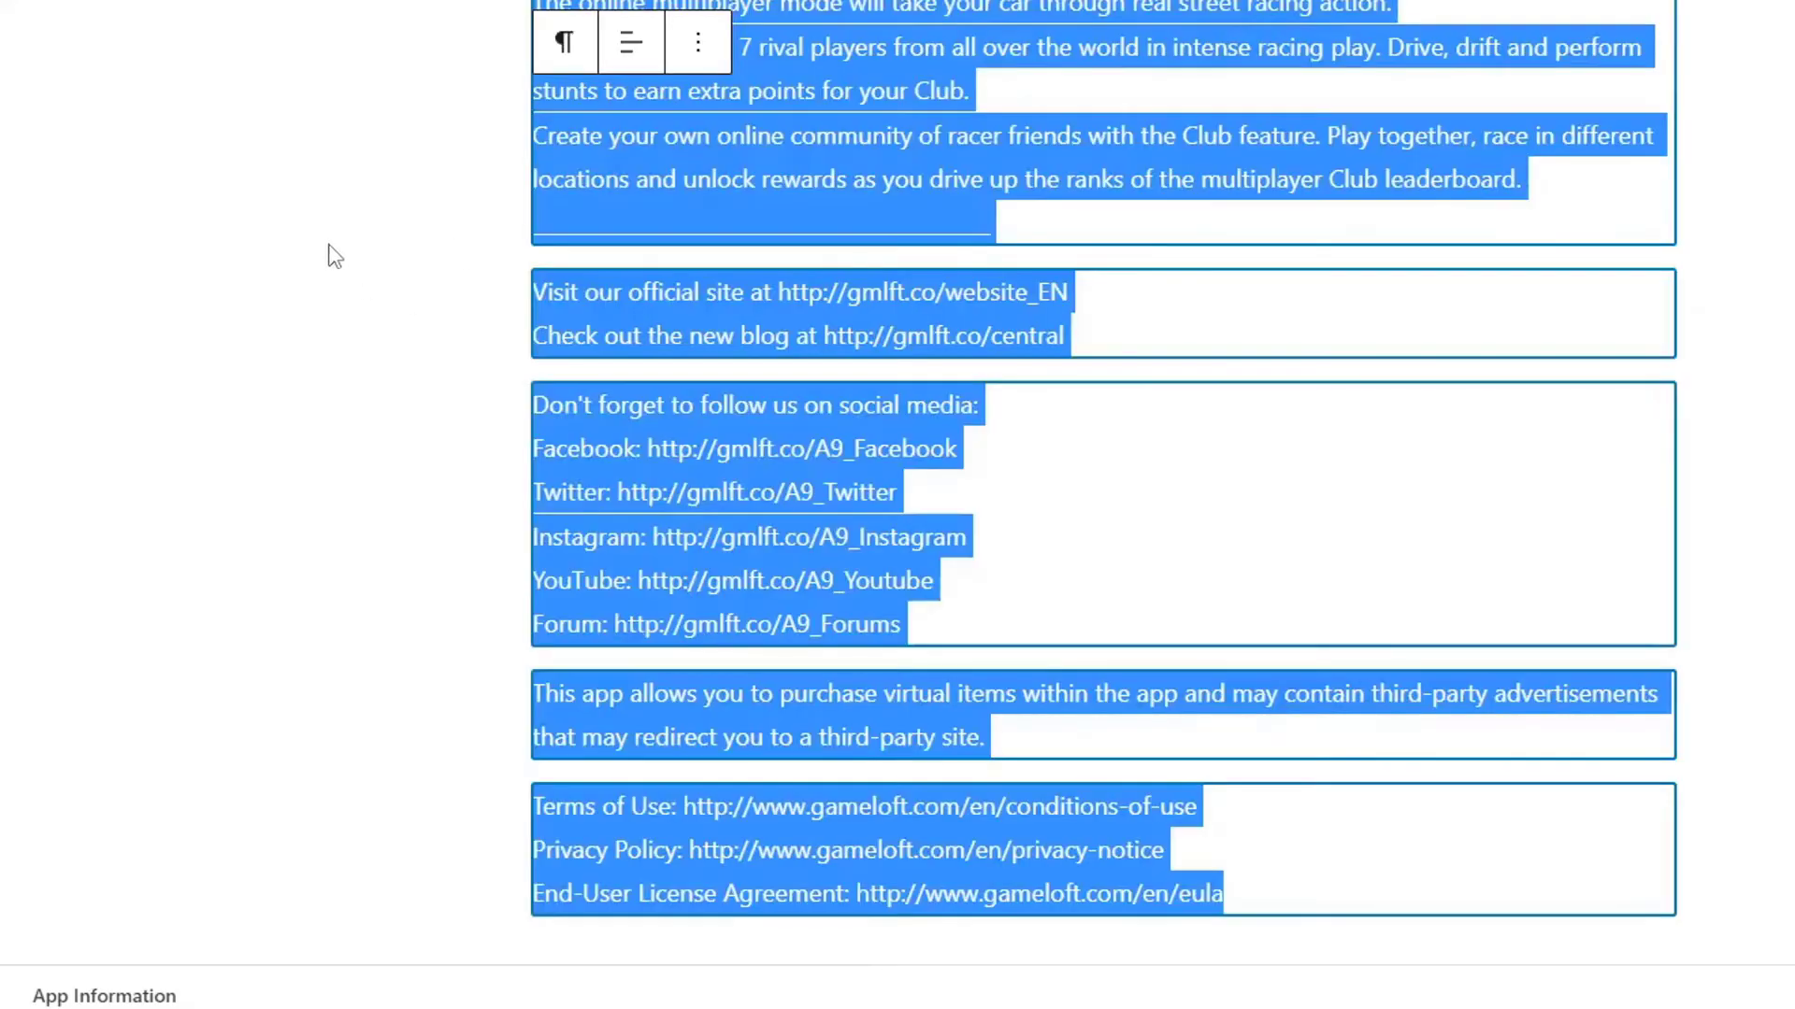
pyautogui.scroll(6, 558, 373)
pyautogui.press('Delete')
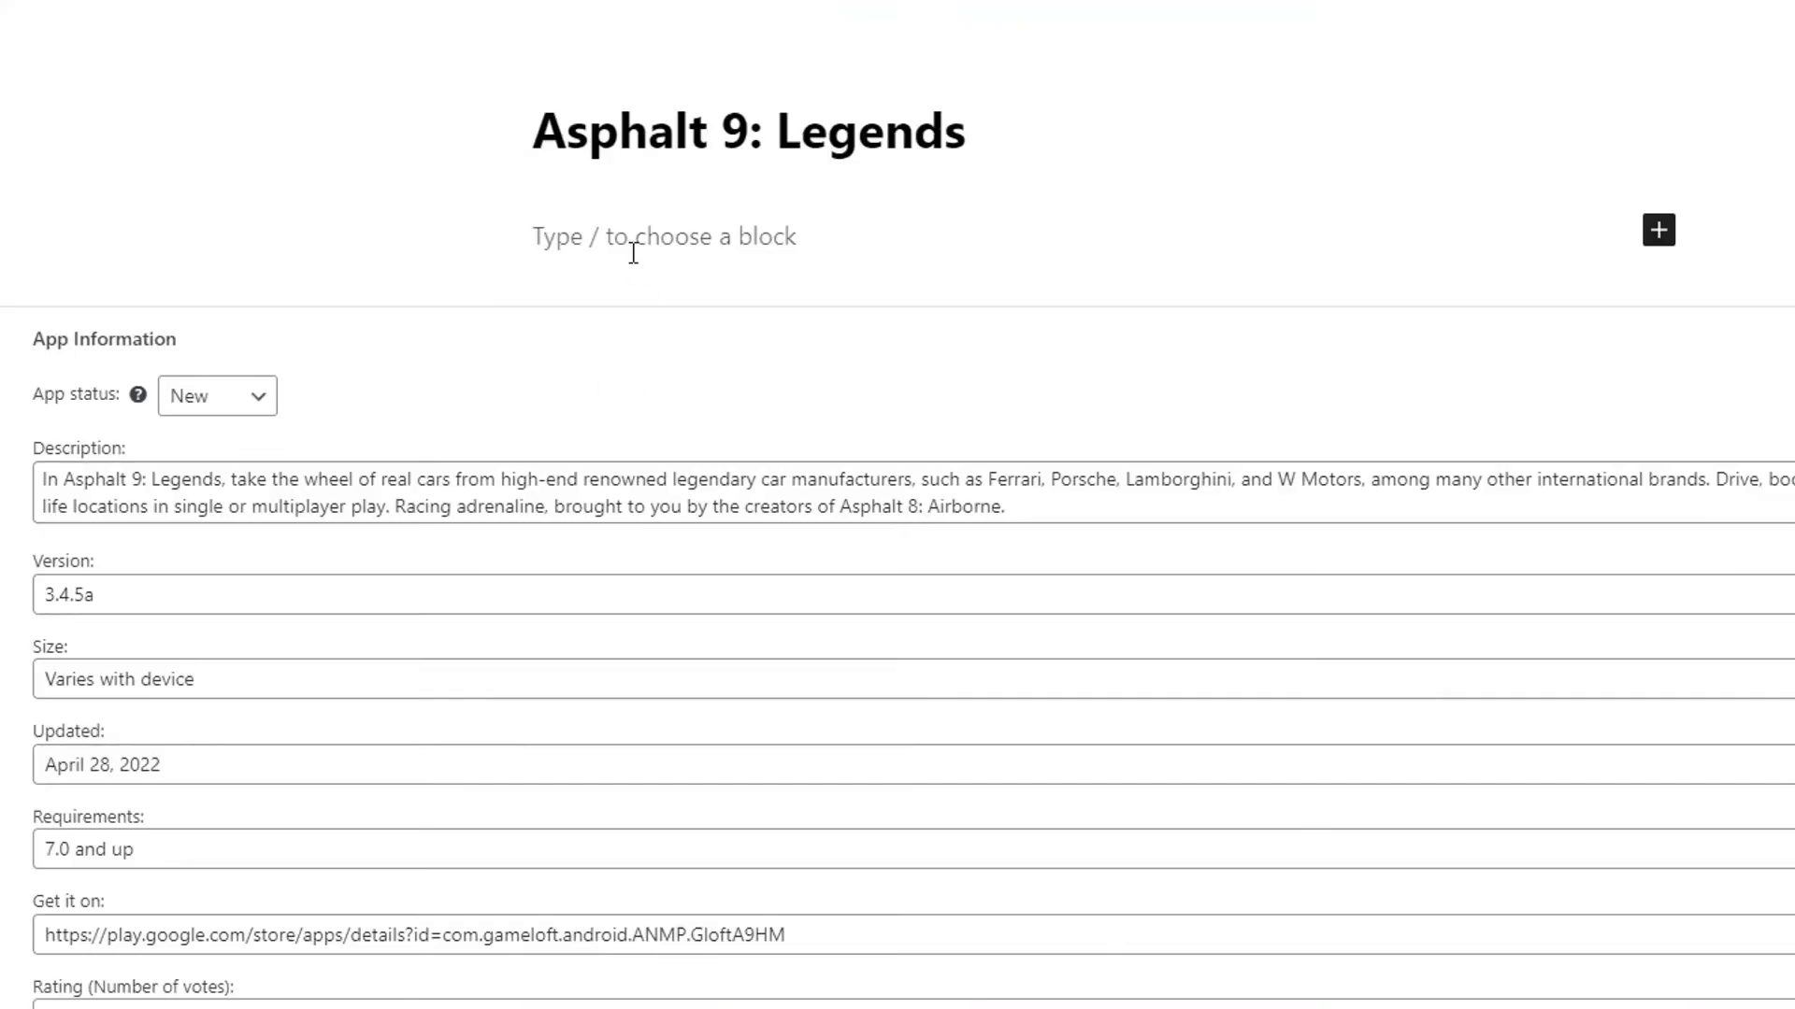
# Check the emptied post body and the 'Asphalt 9: Legends' title.
pyautogui.click(680, 234)
pyautogui.moveTo(967, 131); pyautogui.dragTo(777, 128)
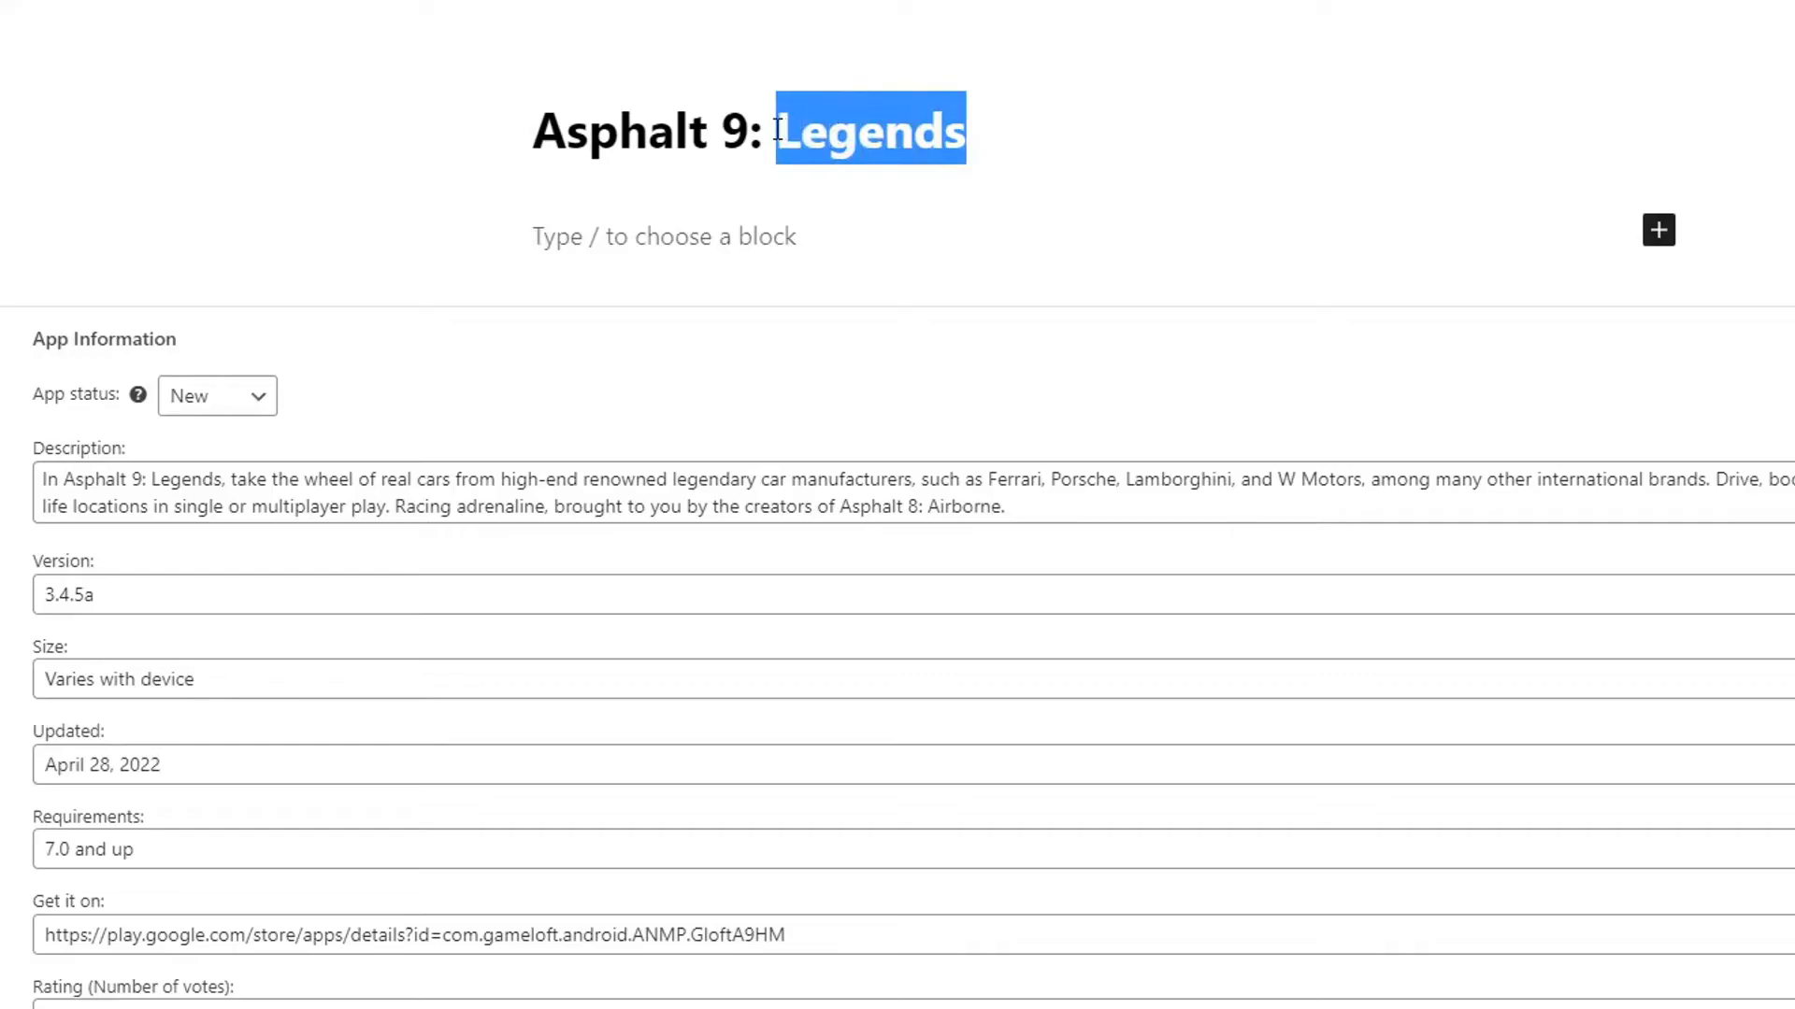
pyautogui.click(777, 128)
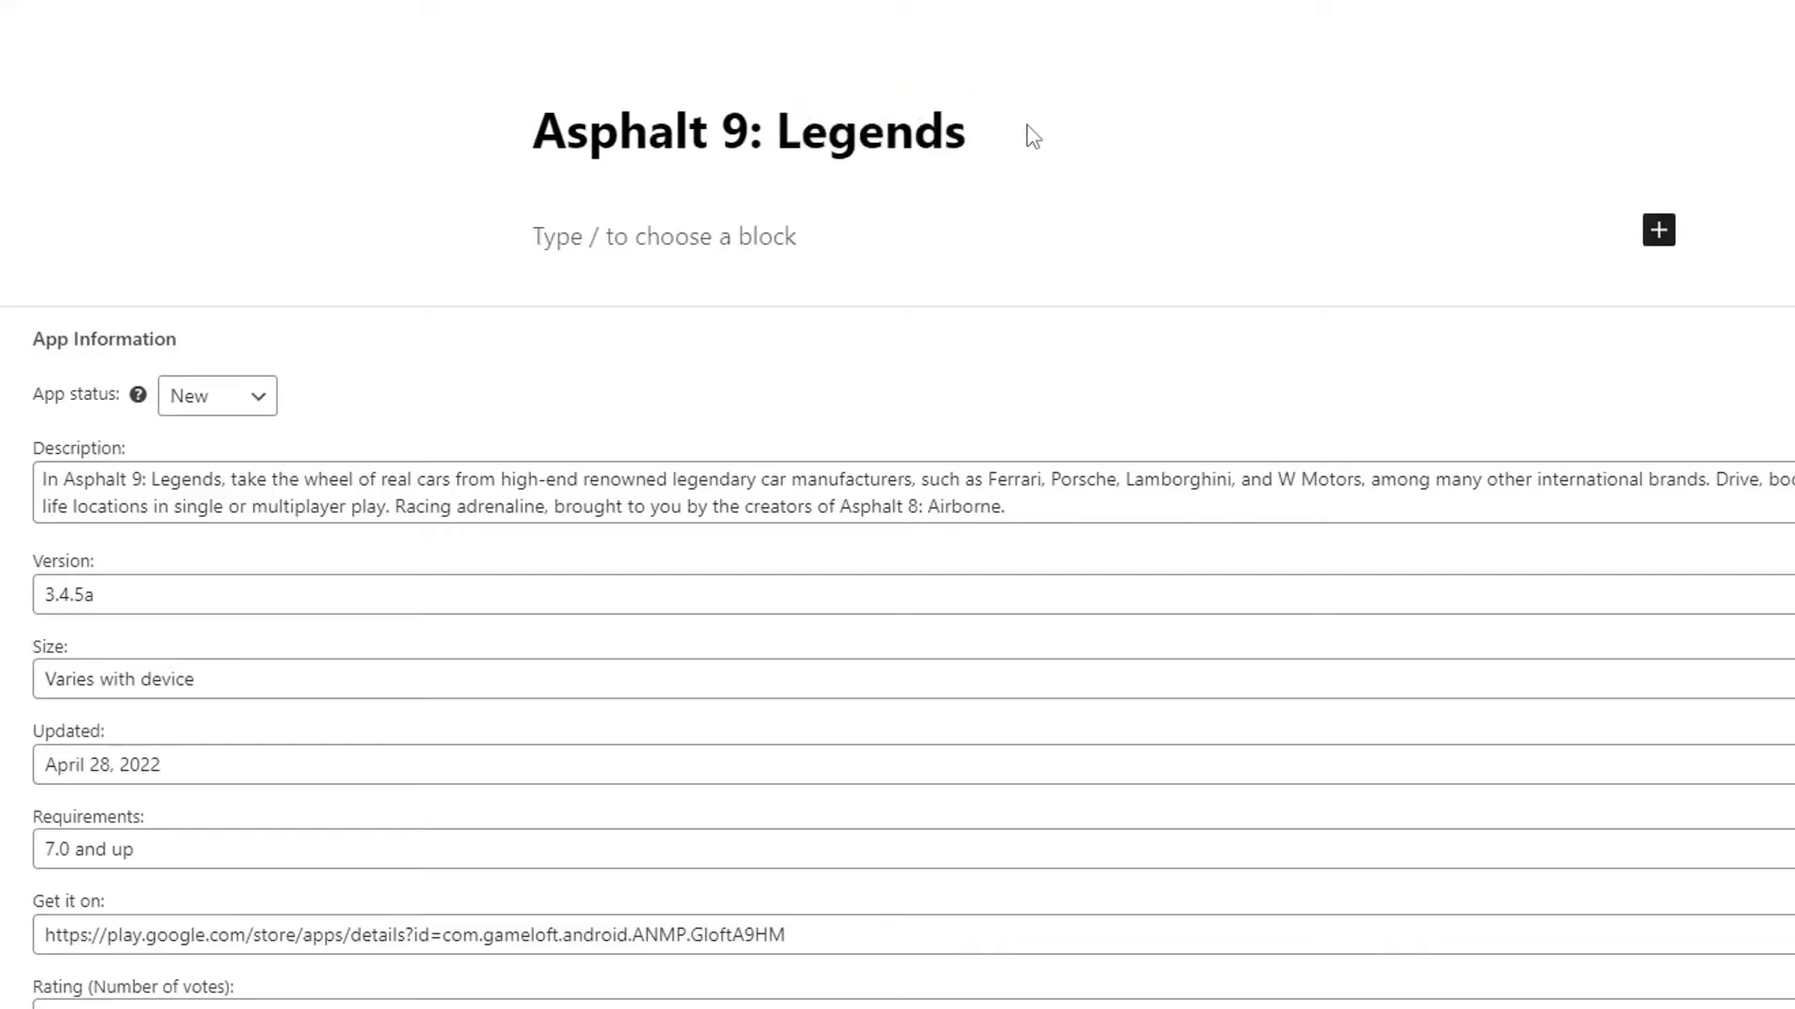
pyautogui.scroll(-4, 648, 402)
pyautogui.scroll(2, 657, 404)
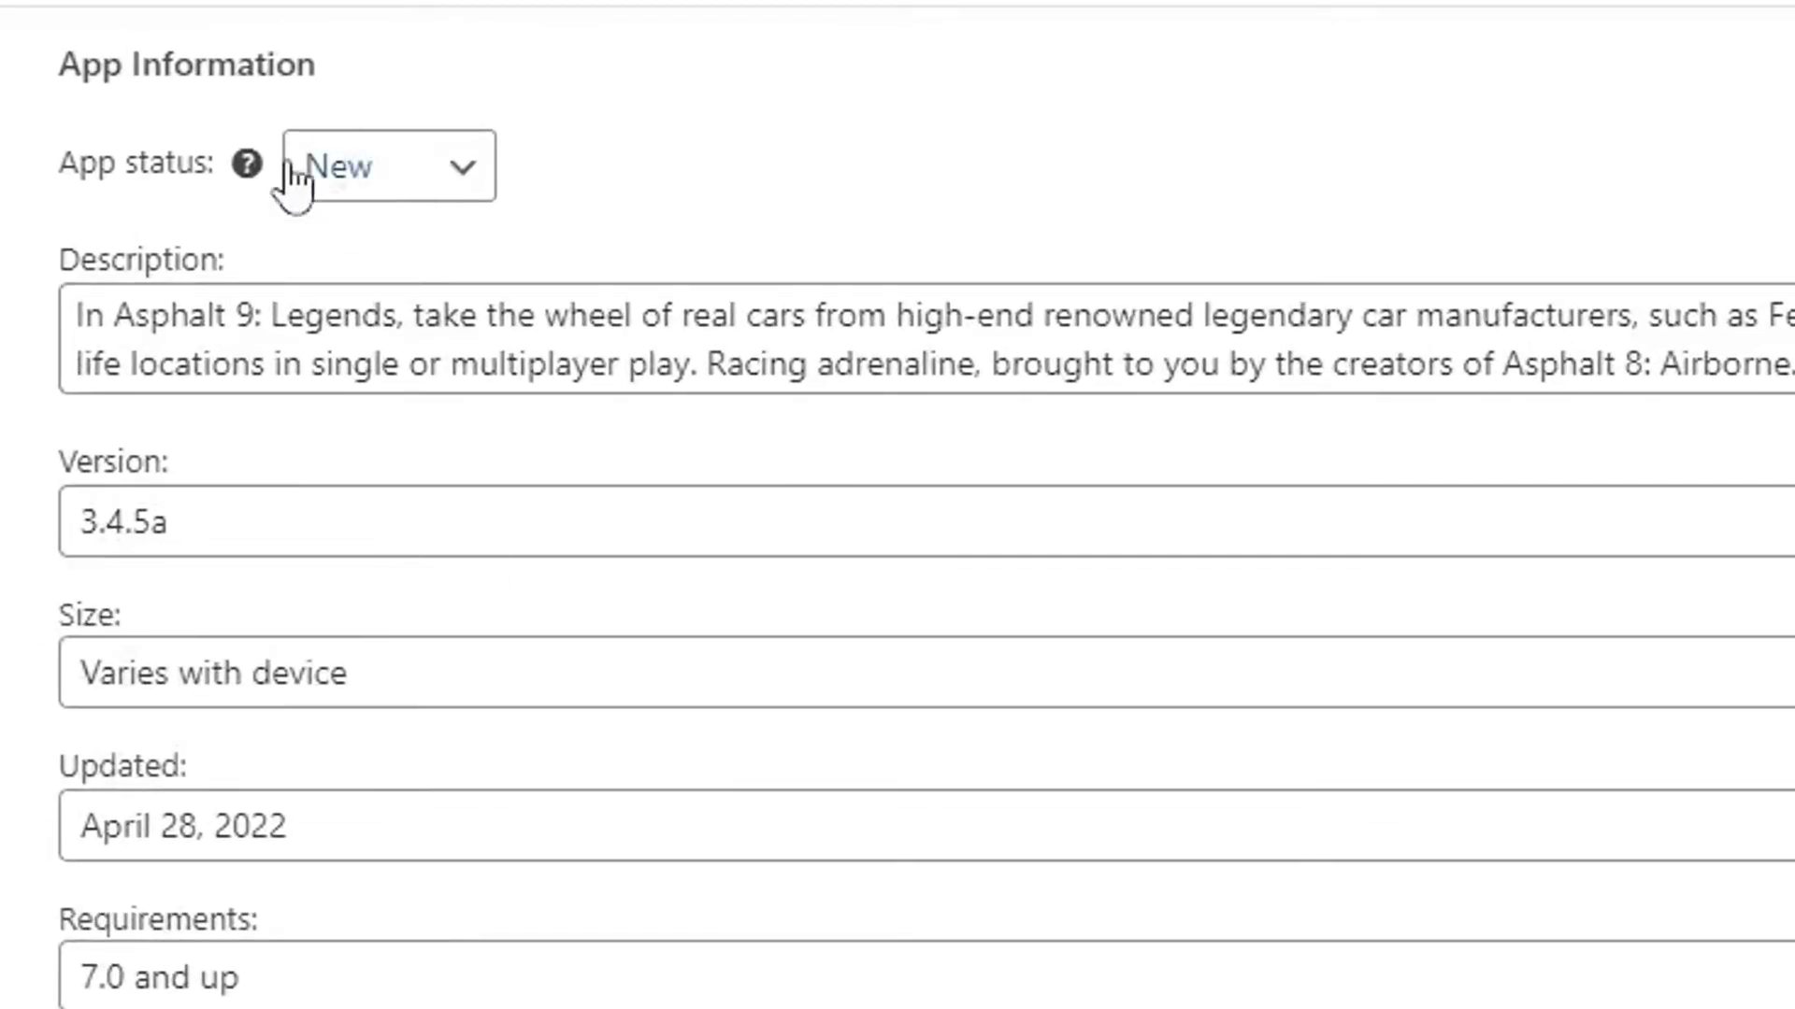
pyautogui.scroll(-2, 280, 56)
pyautogui.scroll(-7, 761, 524)
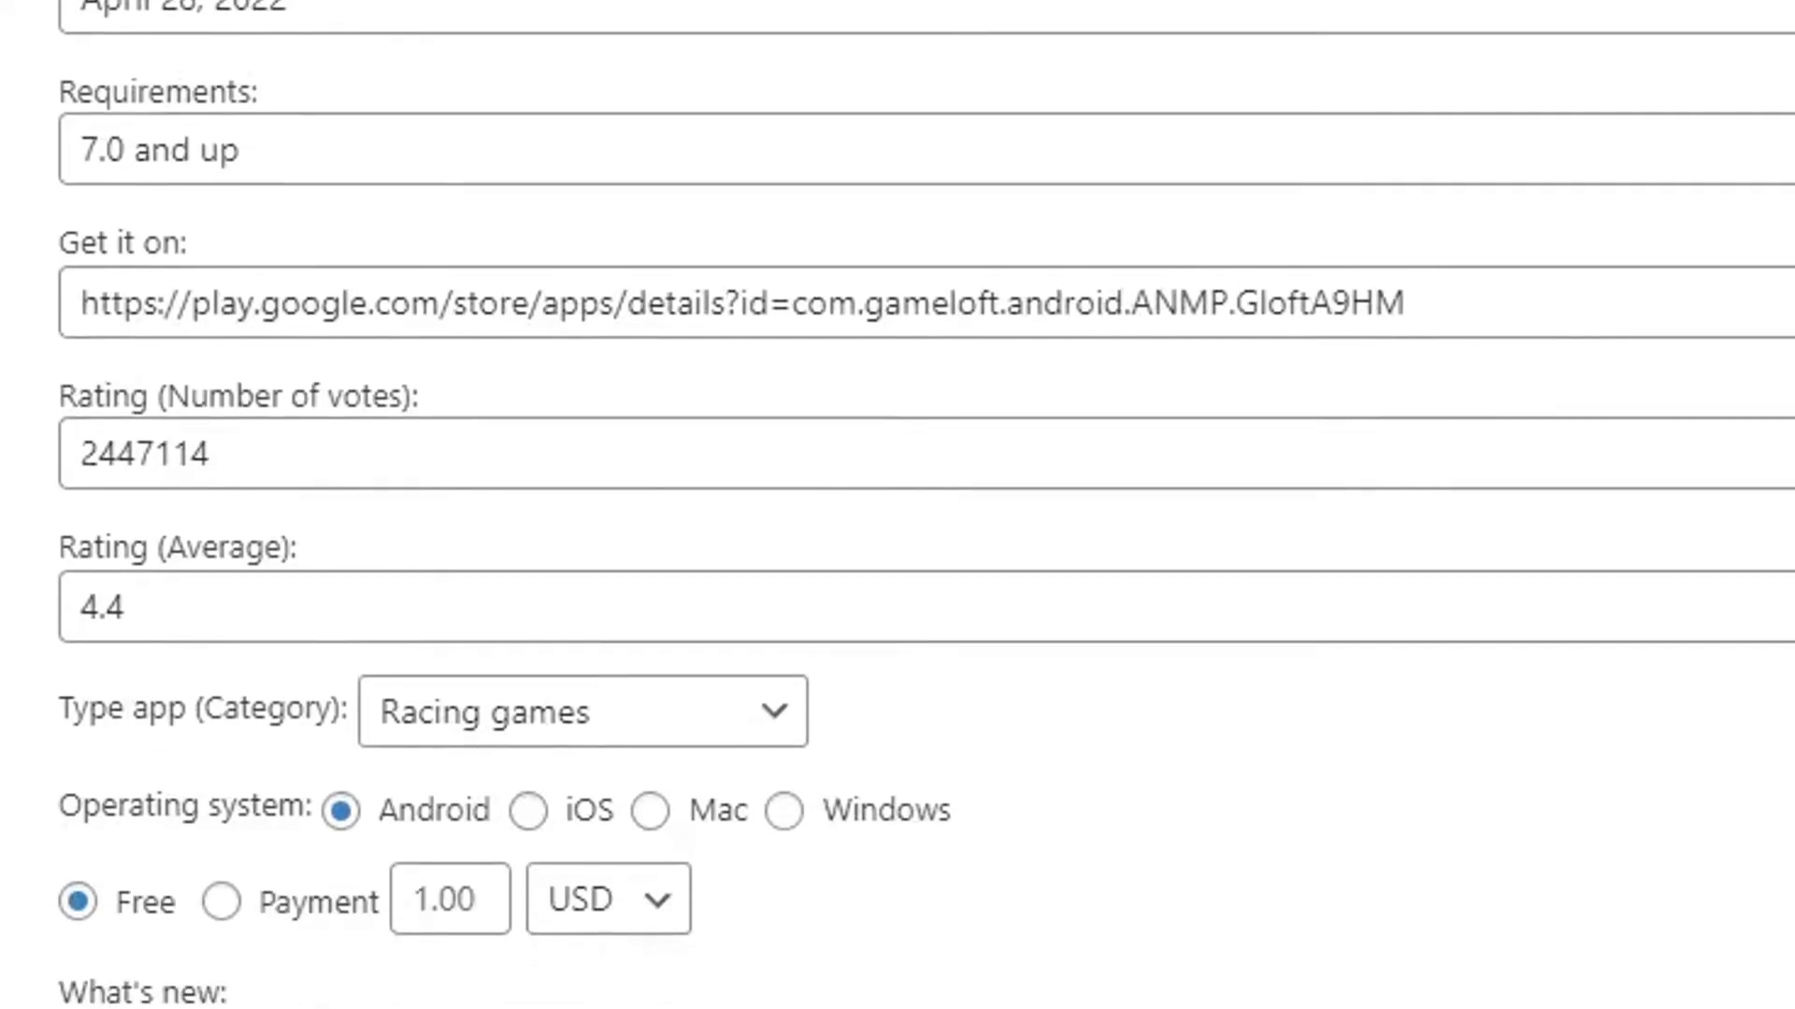
pyautogui.scroll(9, 558, 369)
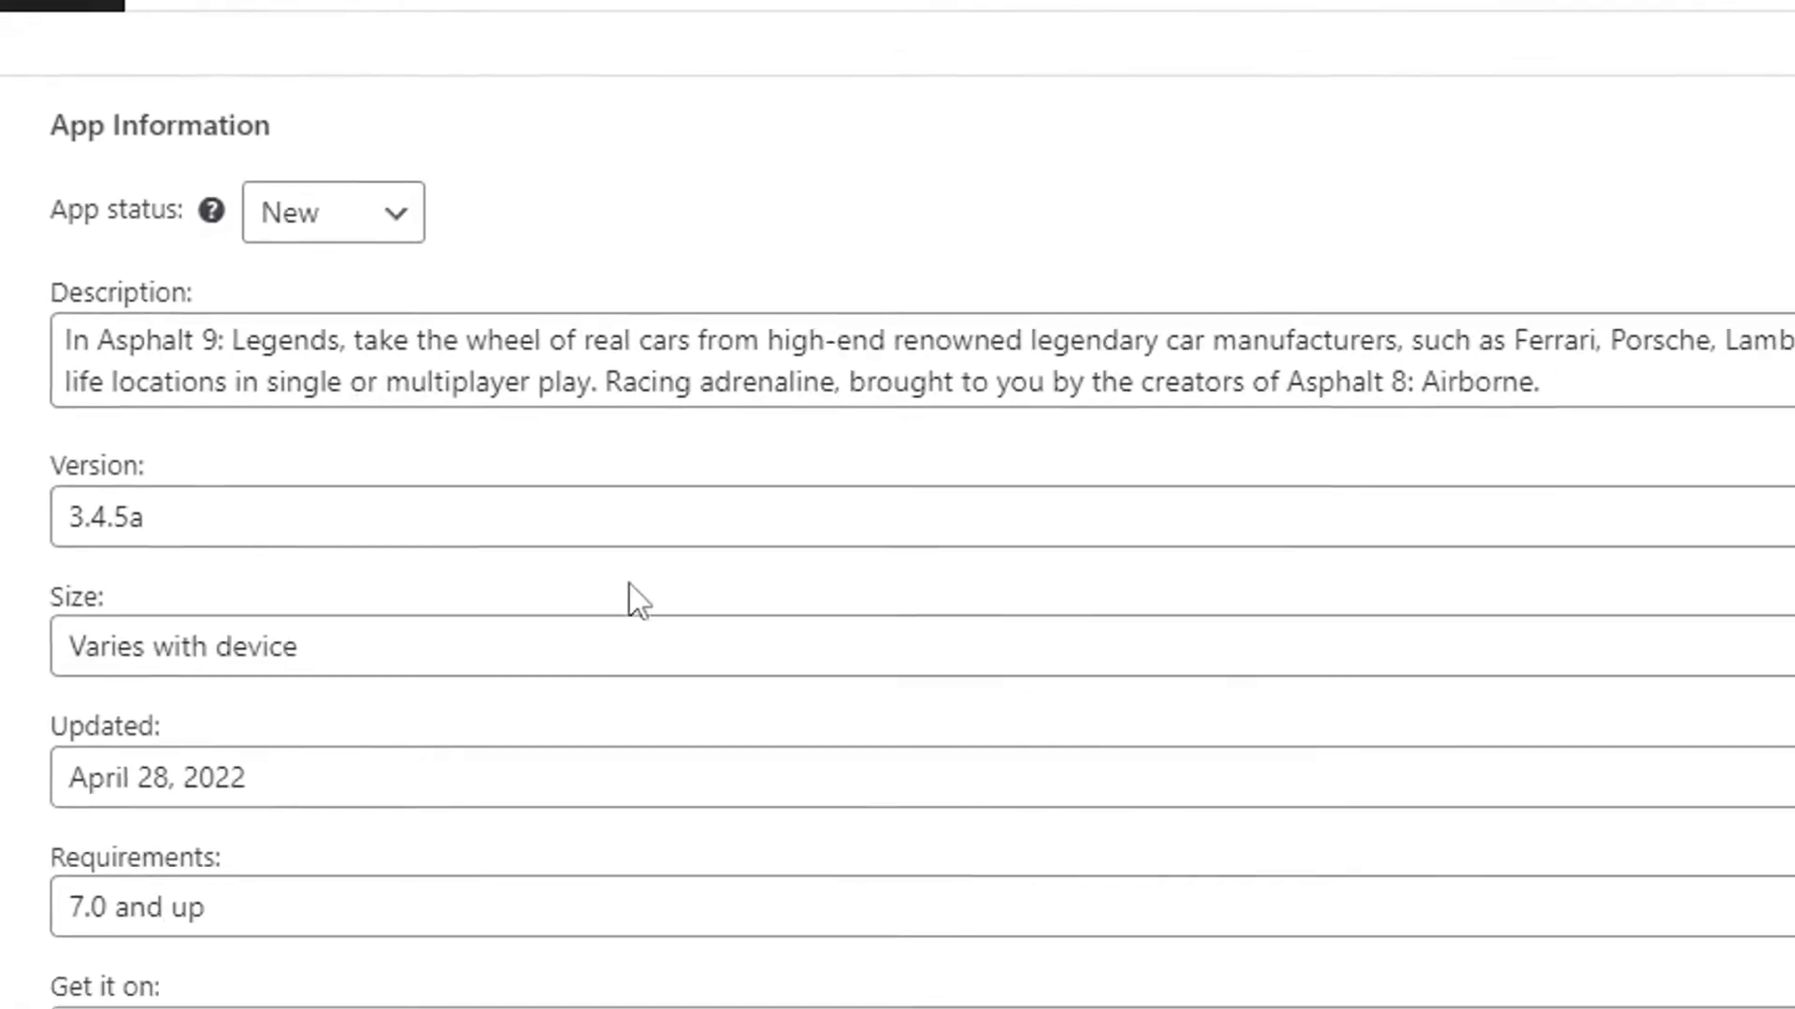
pyautogui.scroll(-2, 673, 214)
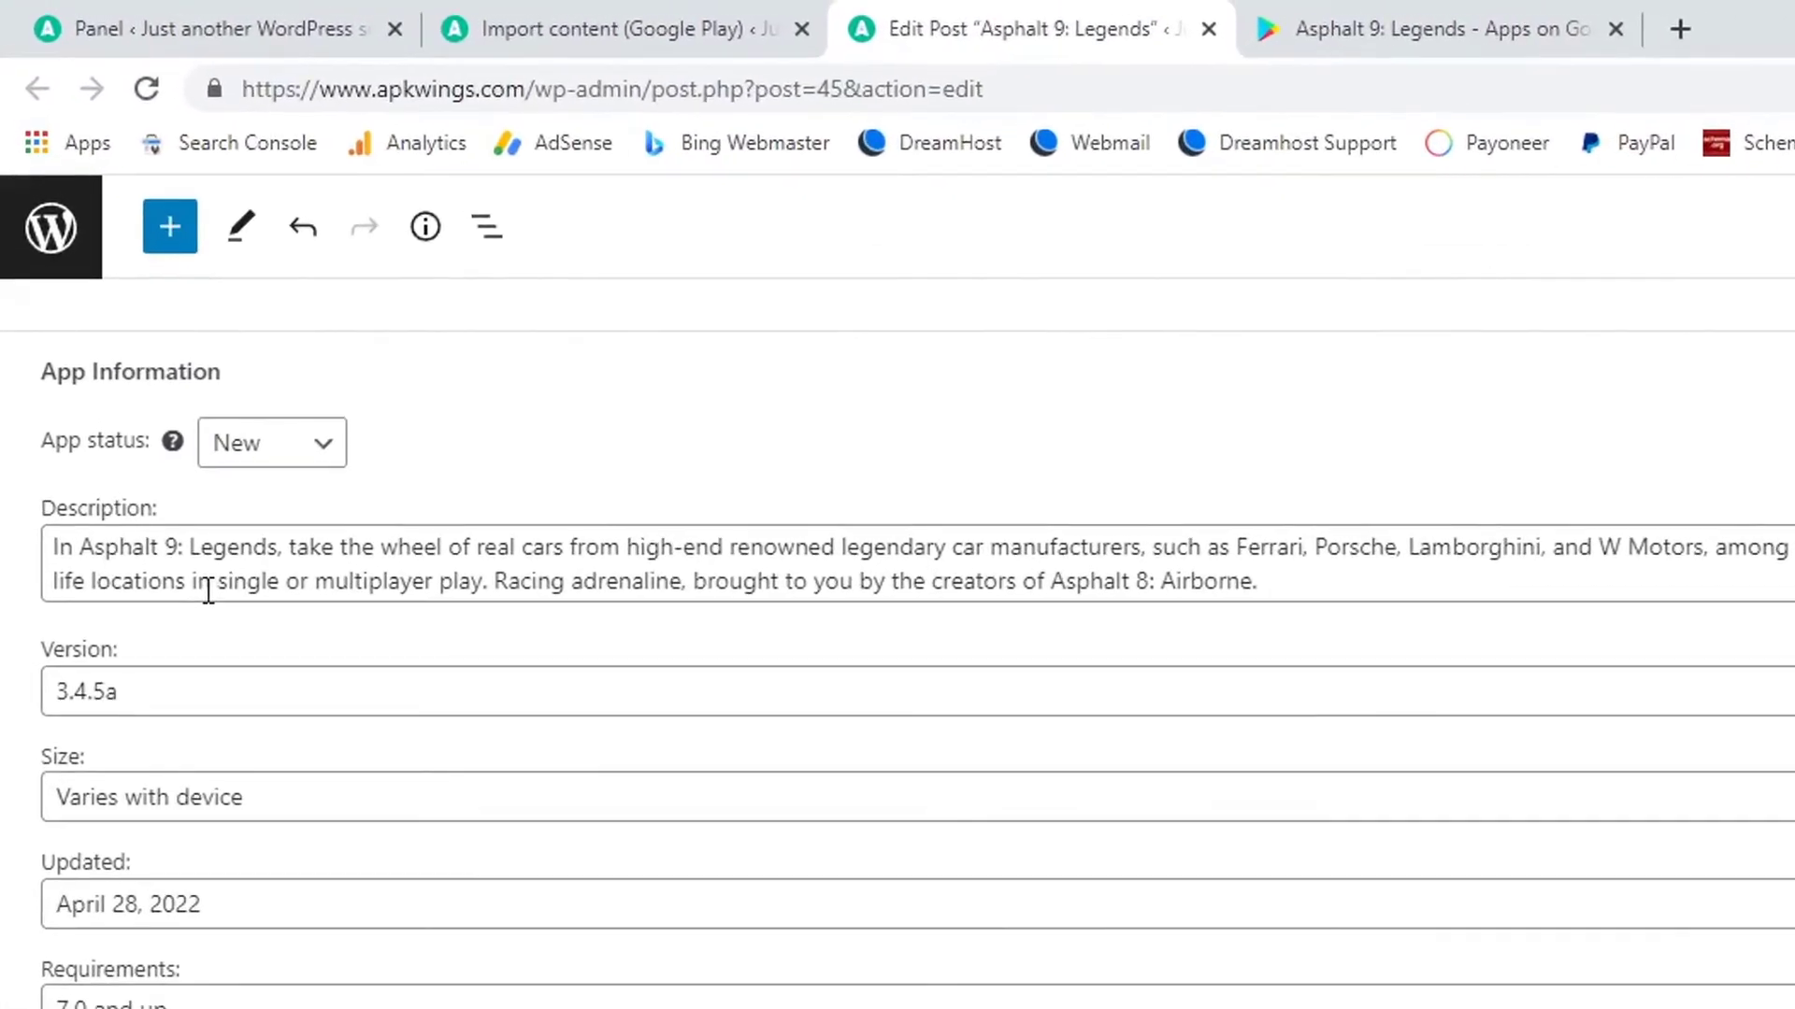
# Compare the Version value 3.4.5a against the Asphalt 9 Play Store page.
pyautogui.click(171, 572)
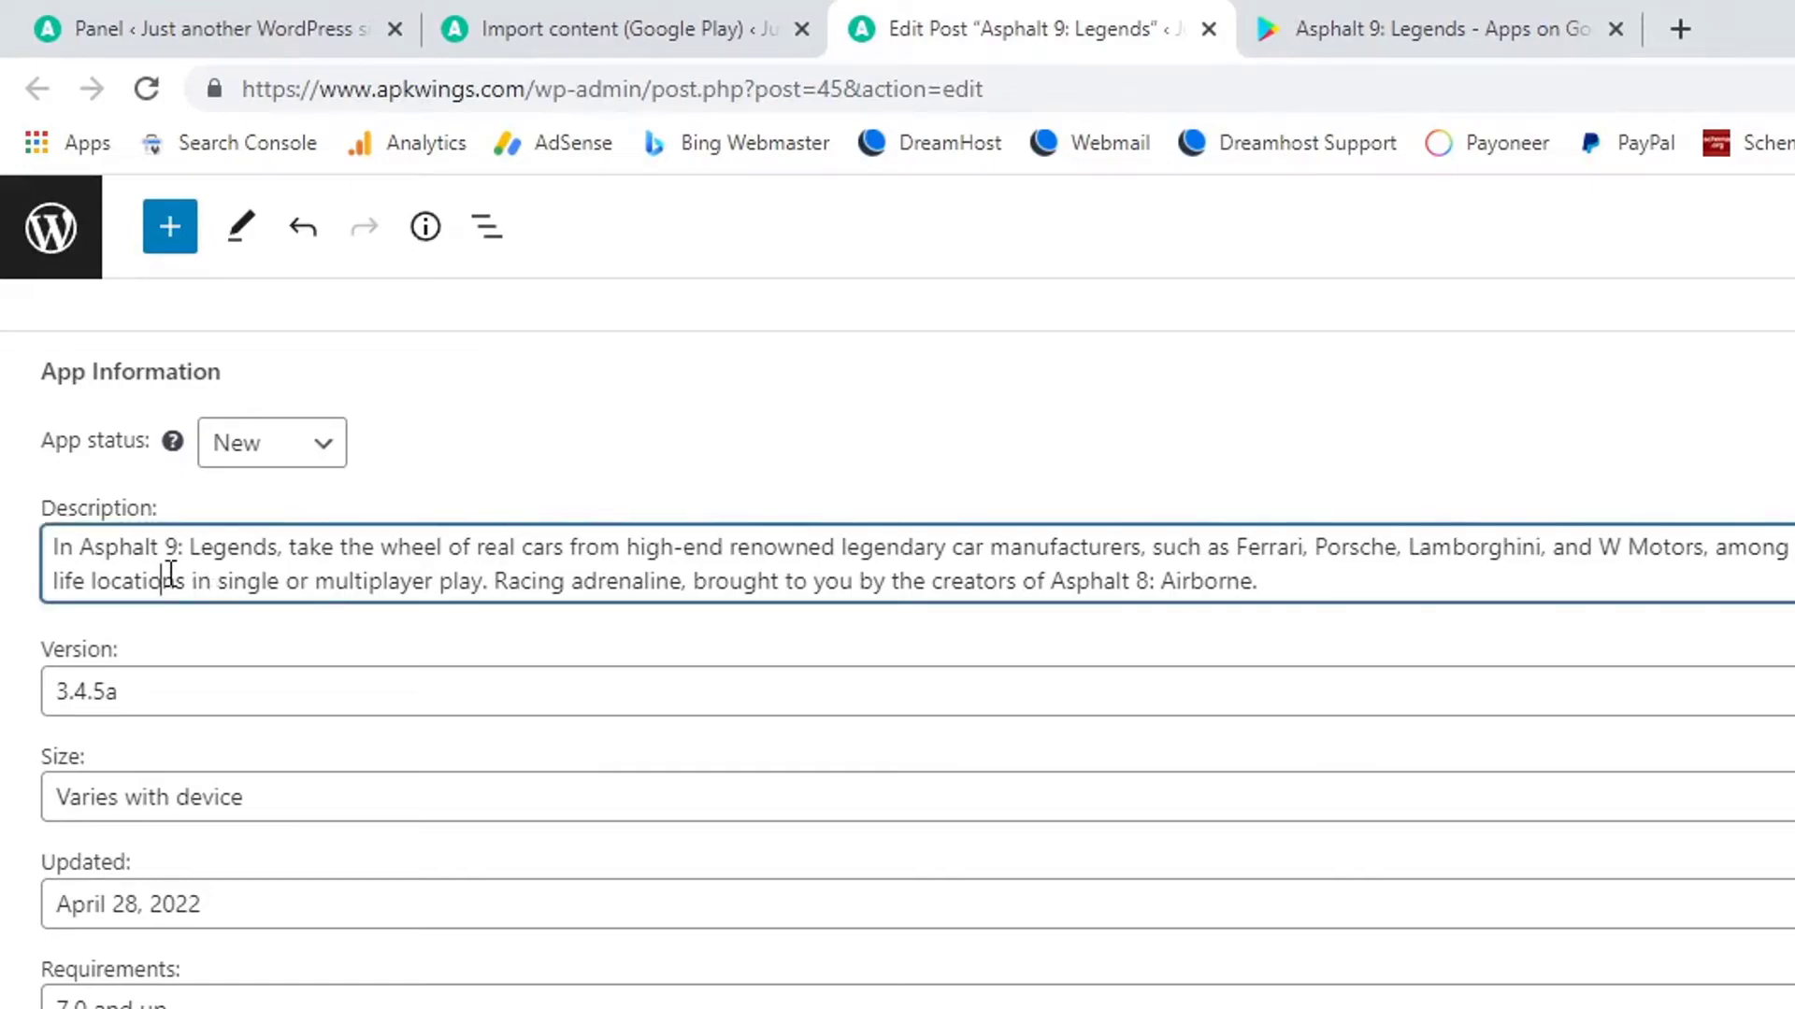
pyautogui.moveTo(148, 693); pyautogui.dragTo(74, 692)
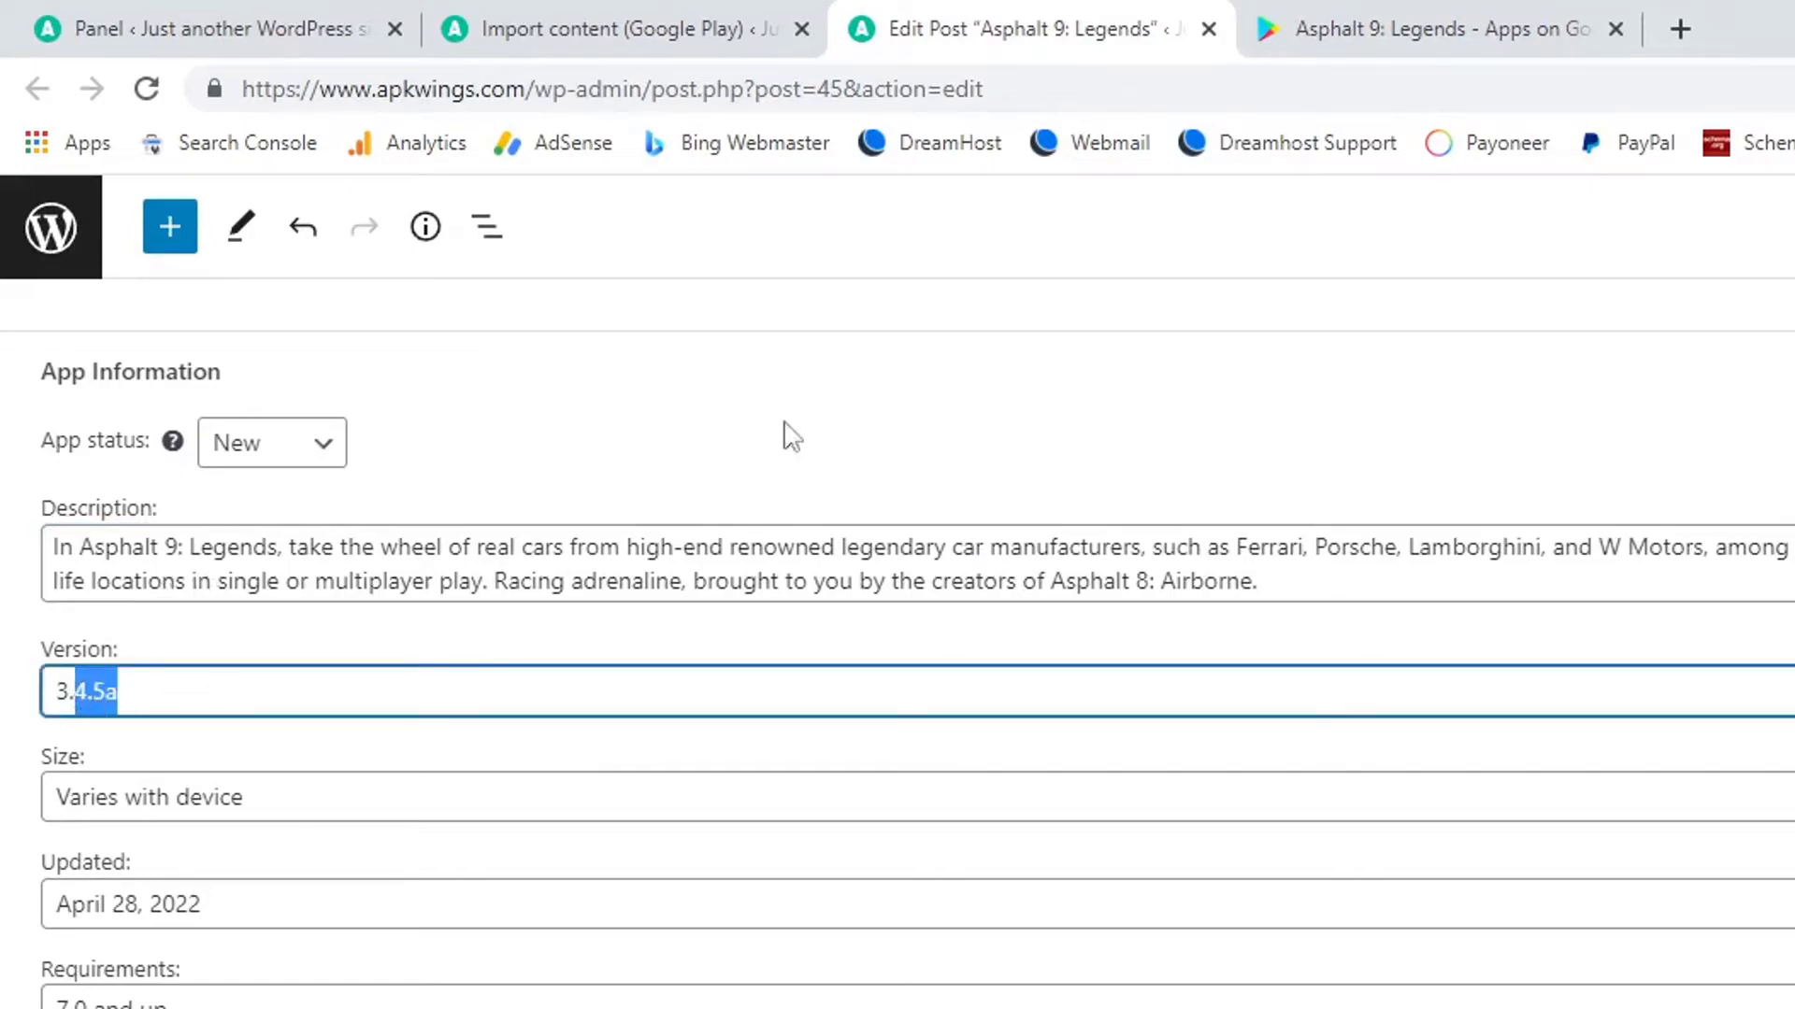
pyautogui.click(1292, 26)
pyautogui.scroll(-15, 1474, 814)
pyautogui.scroll(-5, 1472, 855)
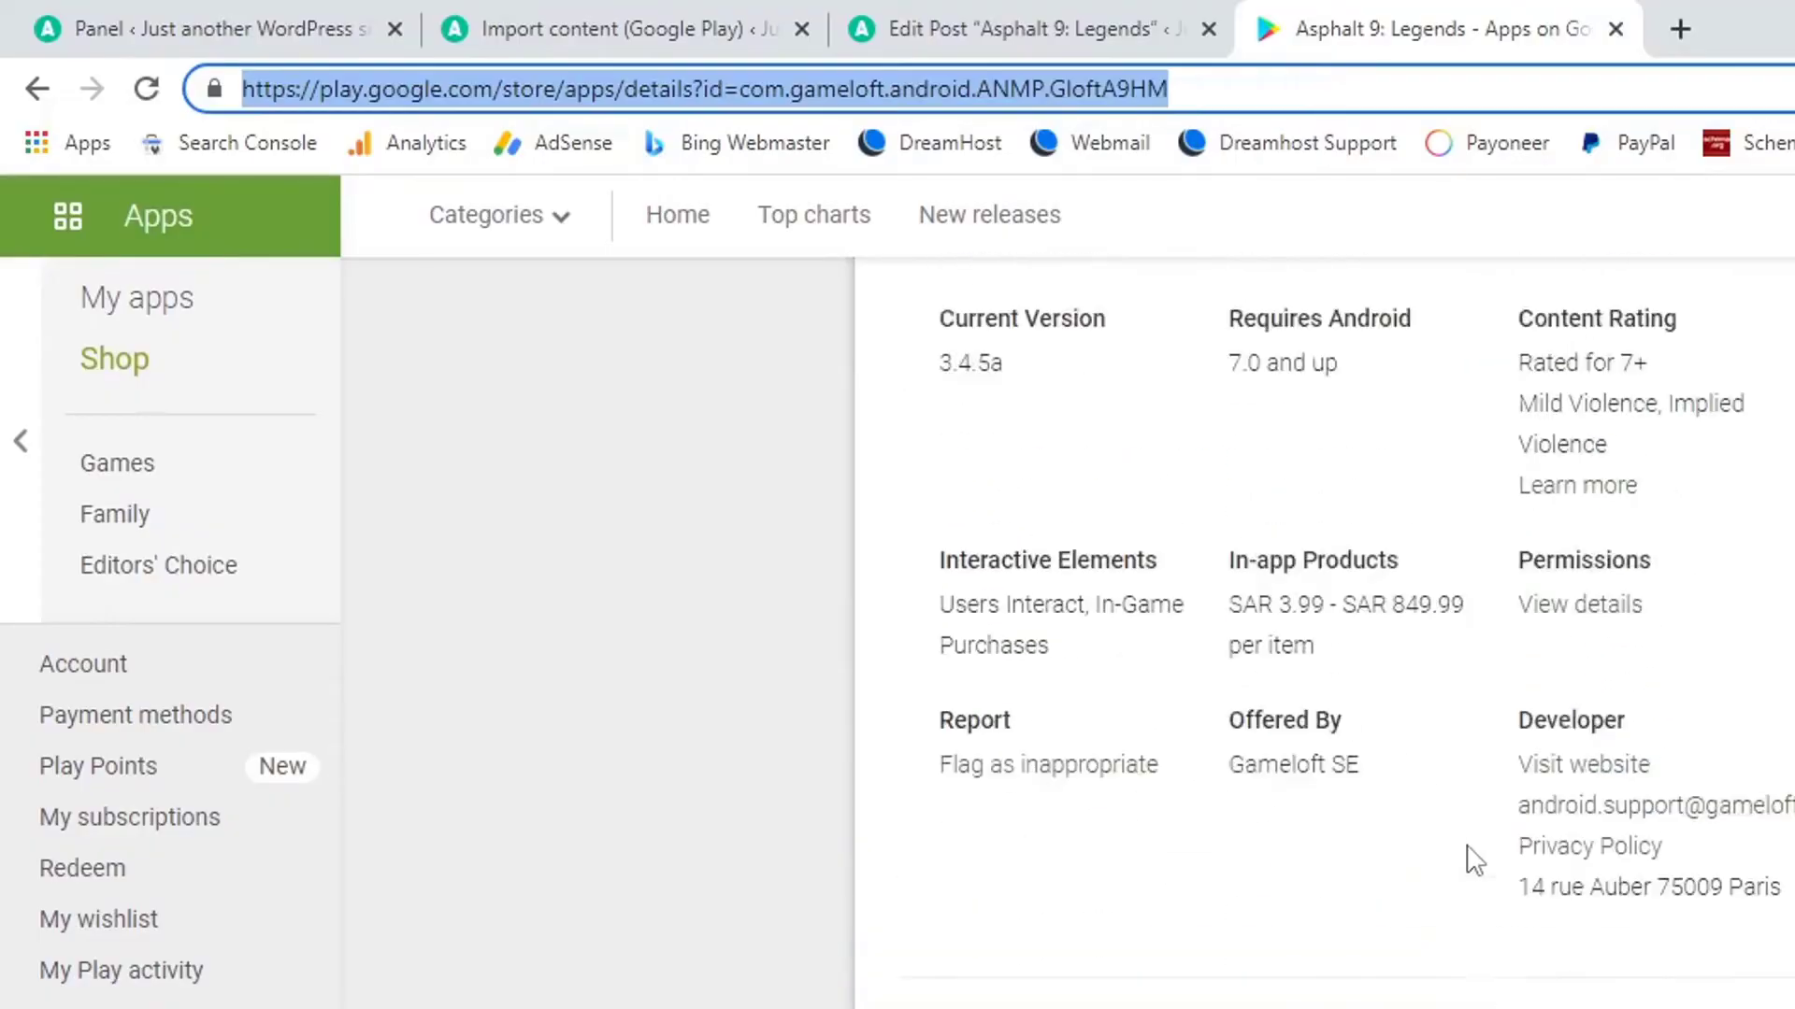
pyautogui.scroll(7, 1302, 853)
pyautogui.click(991, 30)
pyautogui.doubleClick(58, 693)
pyautogui.click(1332, 15)
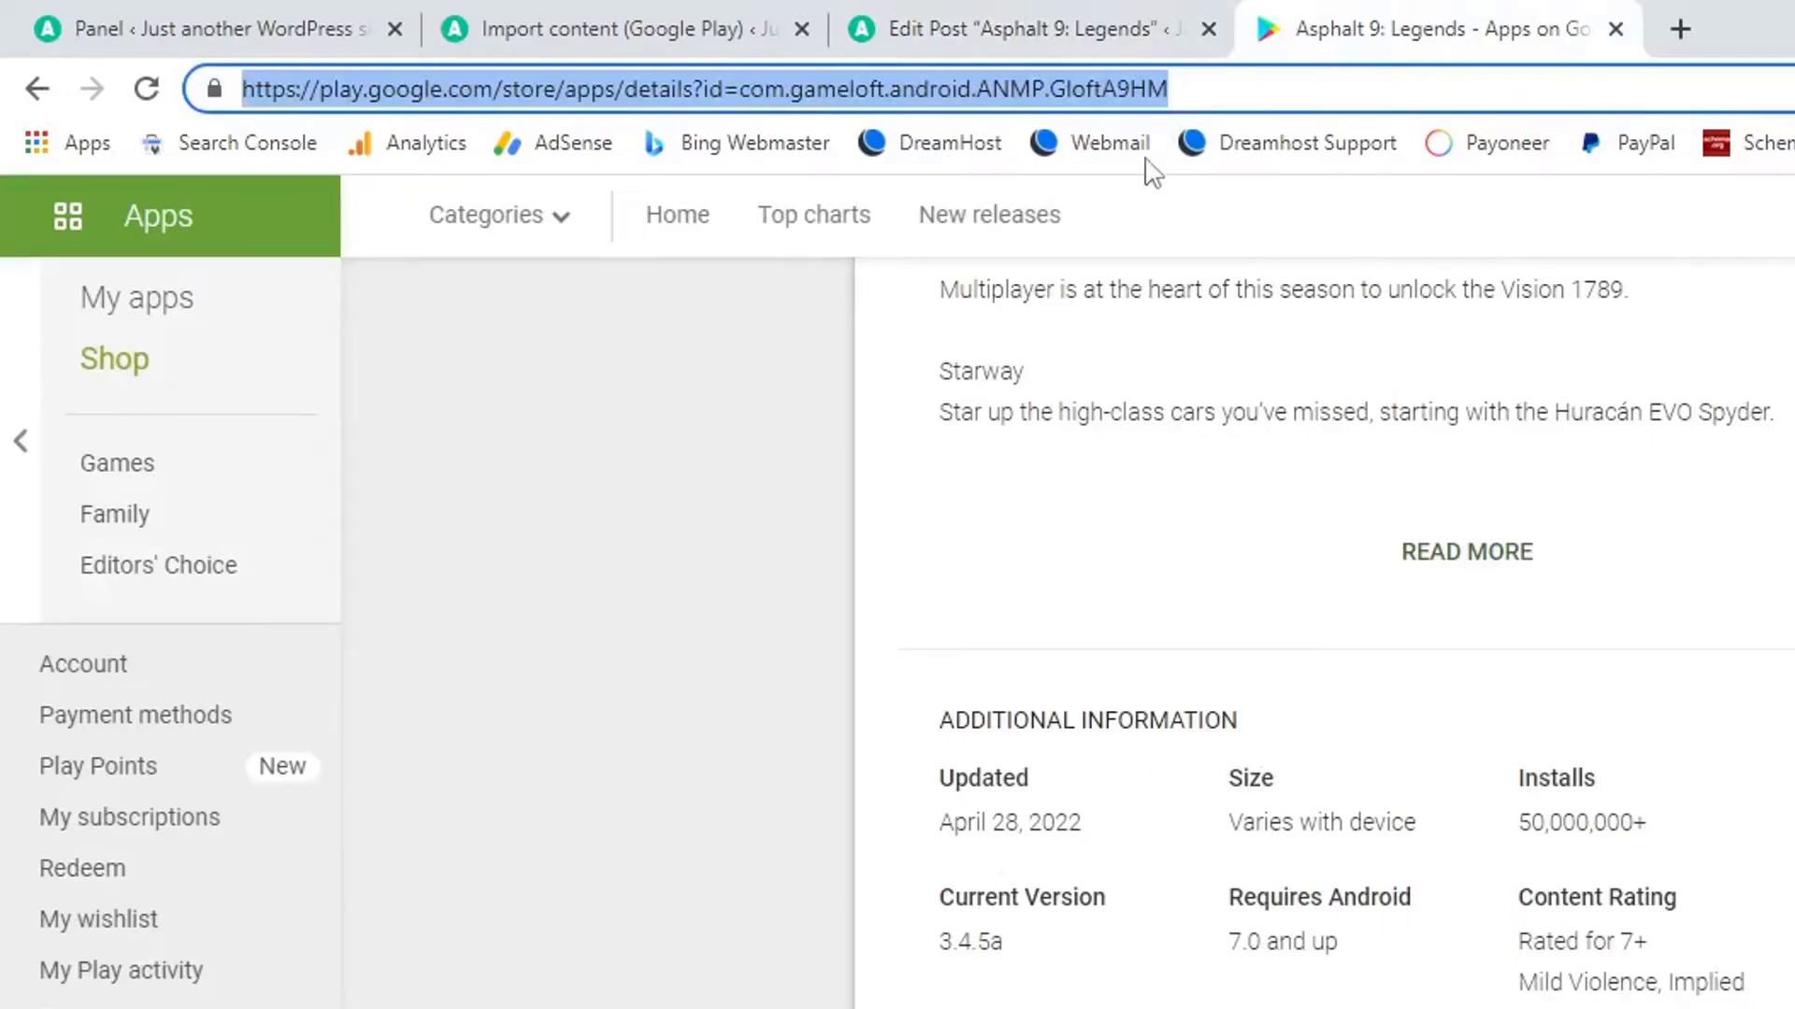
pyautogui.hotkey('ctrl', 'shift', 'Tab')
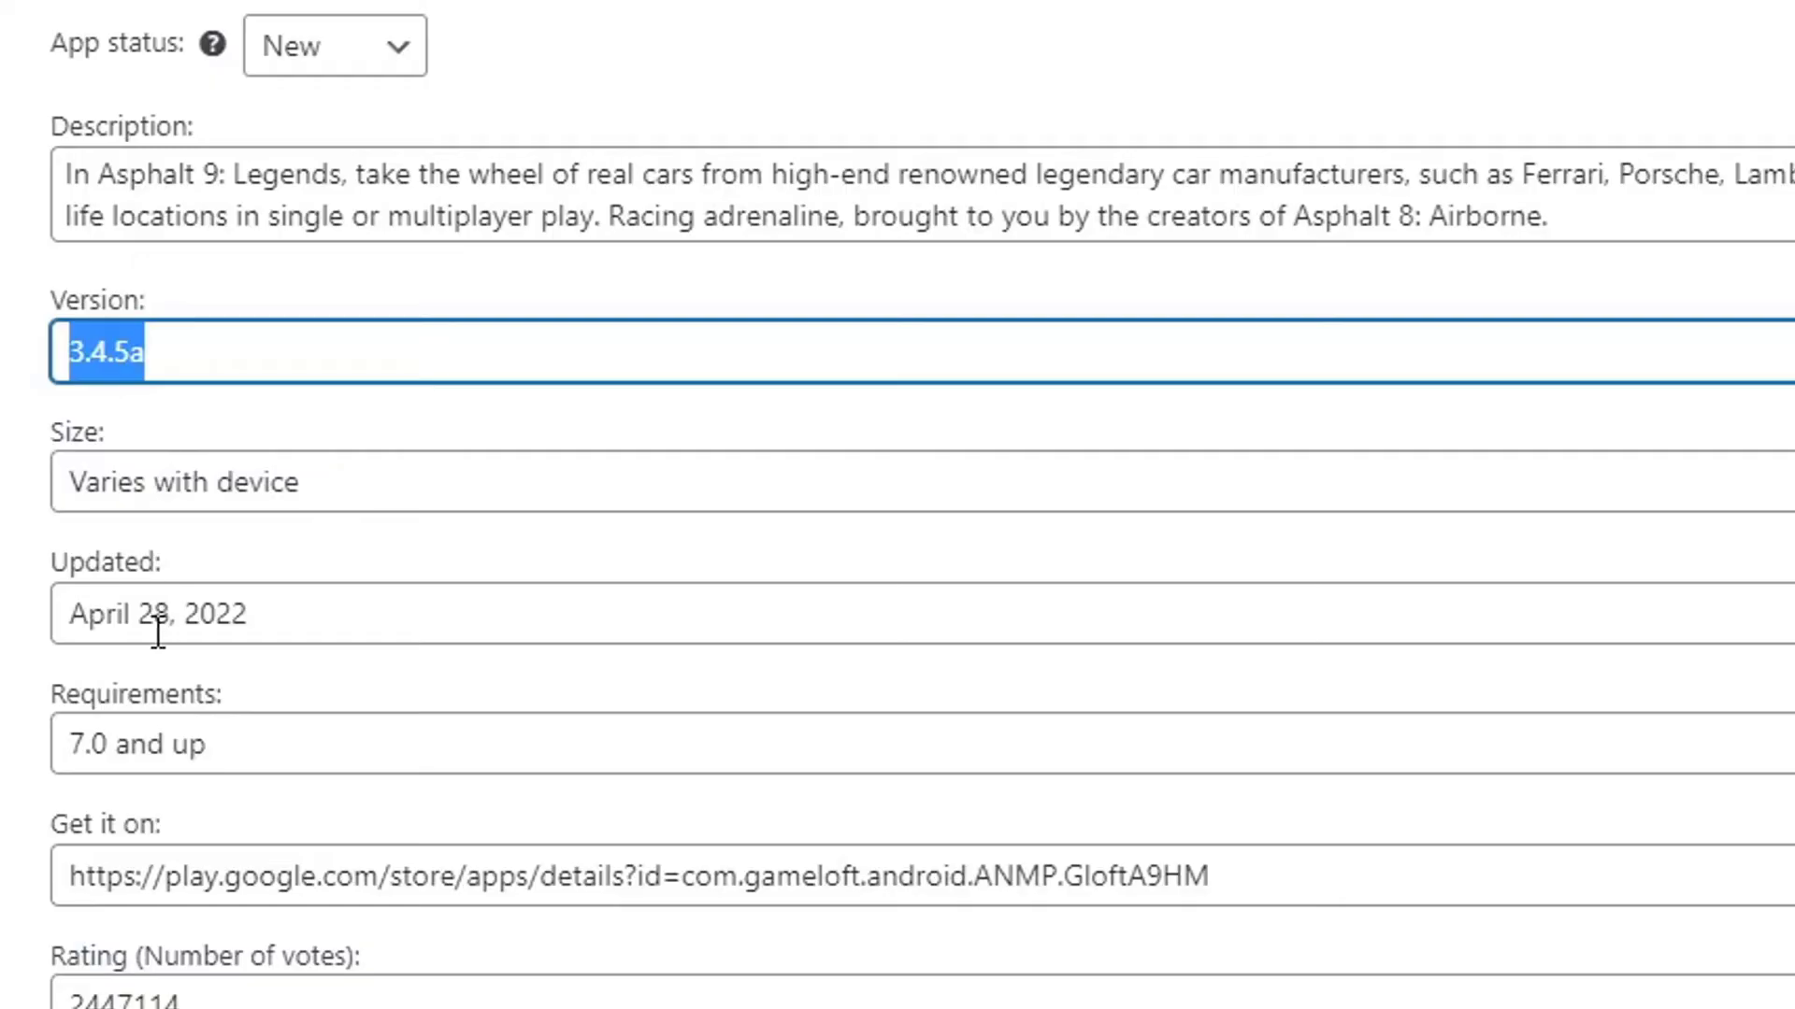
# Review the Updated date, Get it on link, vote count and 4.4 average rating fields.
pyautogui.click(159, 631)
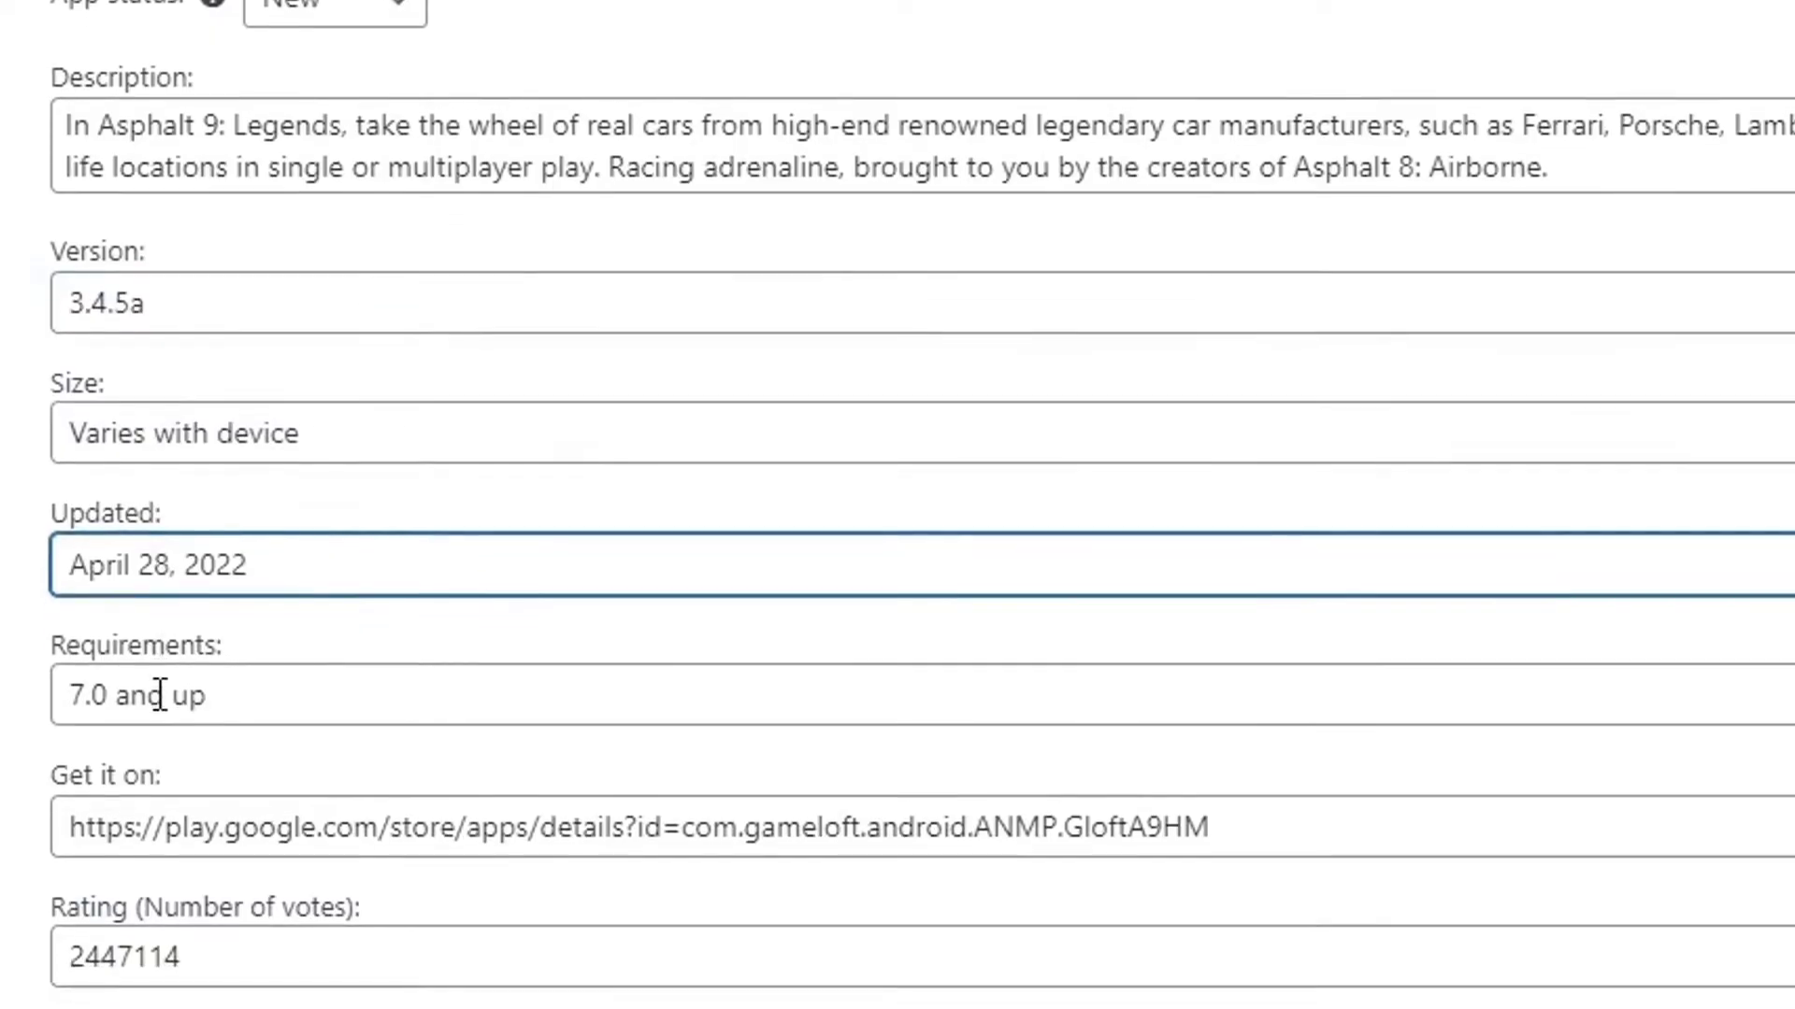
pyautogui.moveTo(74, 884); pyautogui.dragTo(143, 884)
pyautogui.moveTo(143, 617); pyautogui.dragTo(993, 608)
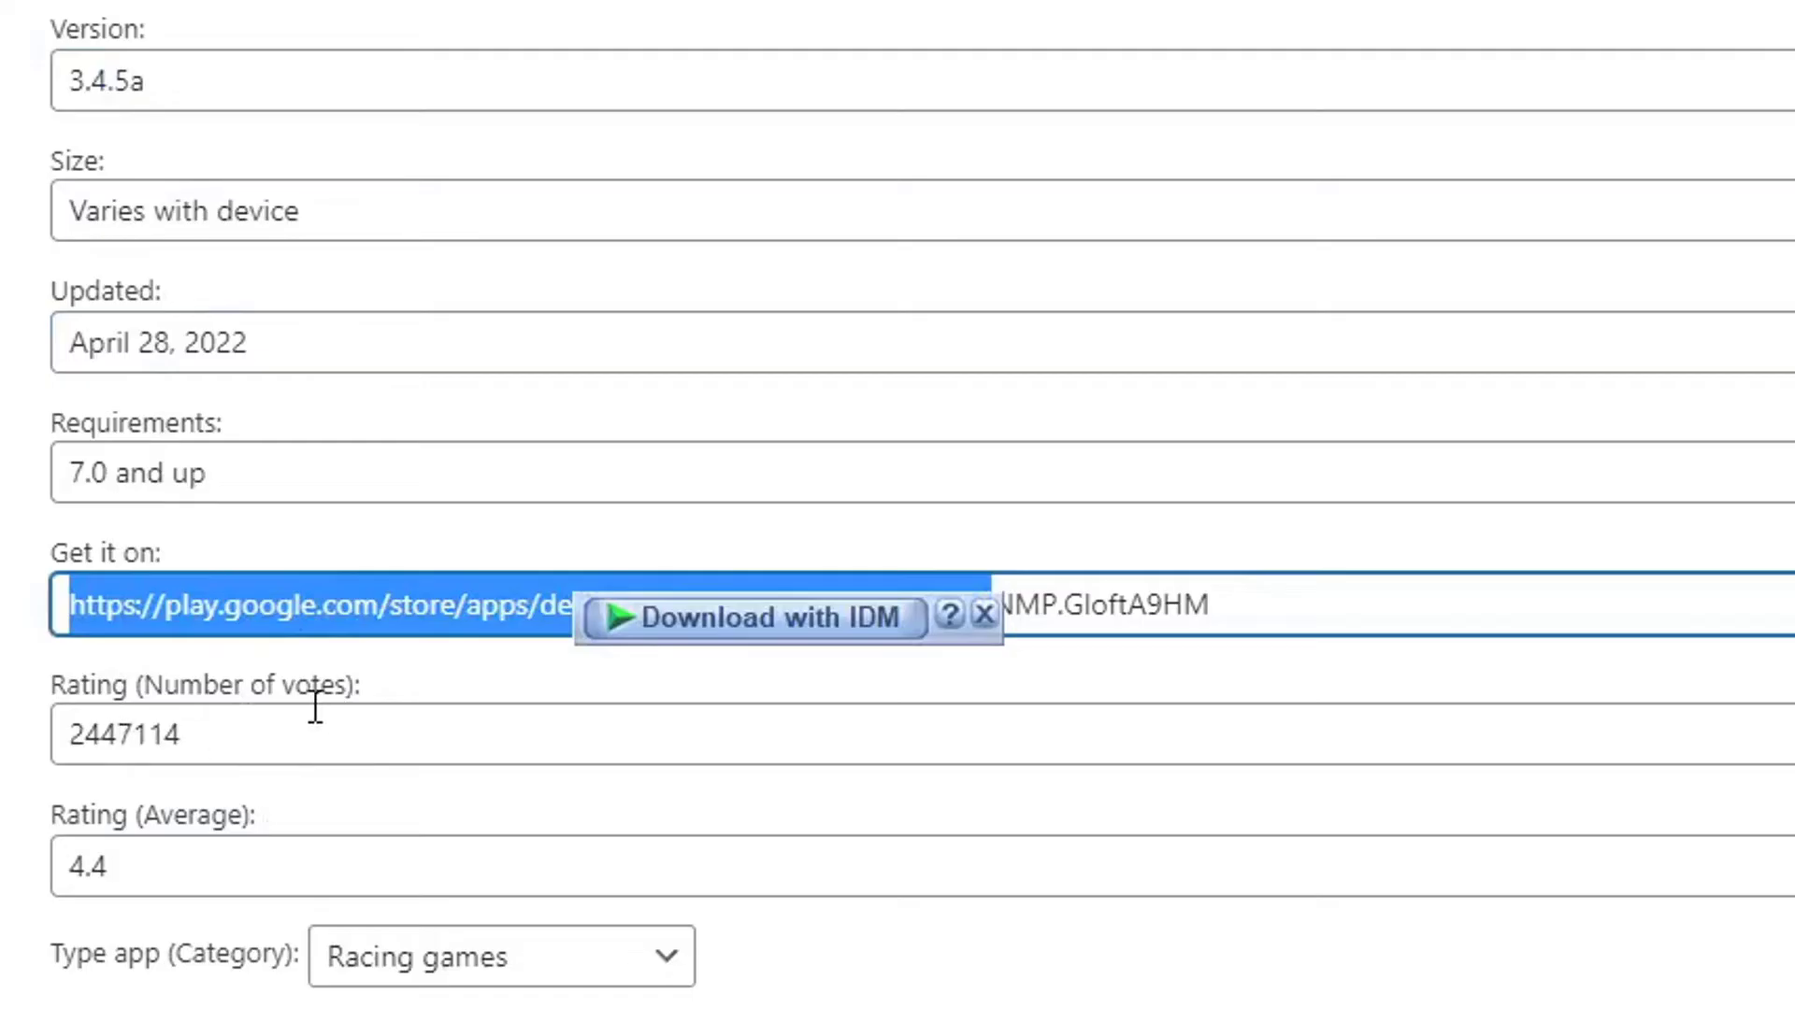
pyautogui.click(230, 729)
pyautogui.click(128, 861)
pyautogui.moveTo(128, 860); pyautogui.dragTo(74, 867)
pyautogui.scroll(-5, 505, 817)
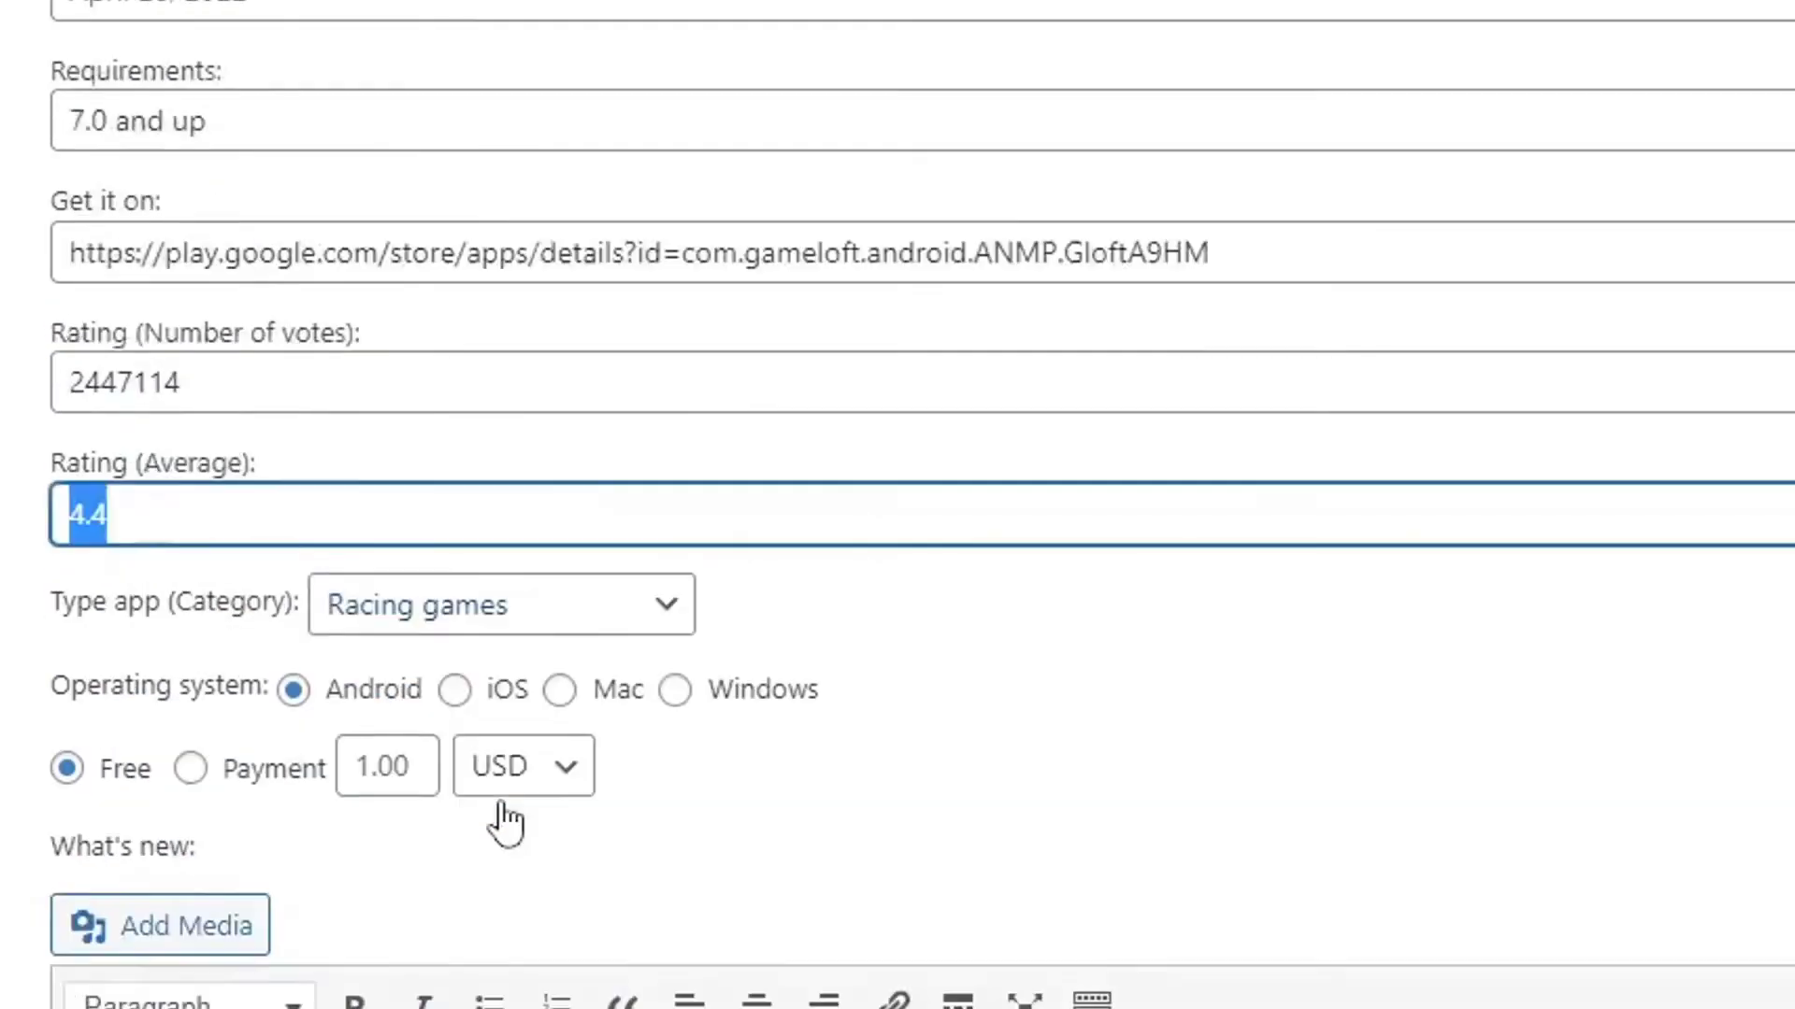
pyautogui.scroll(5, 1028, 777)
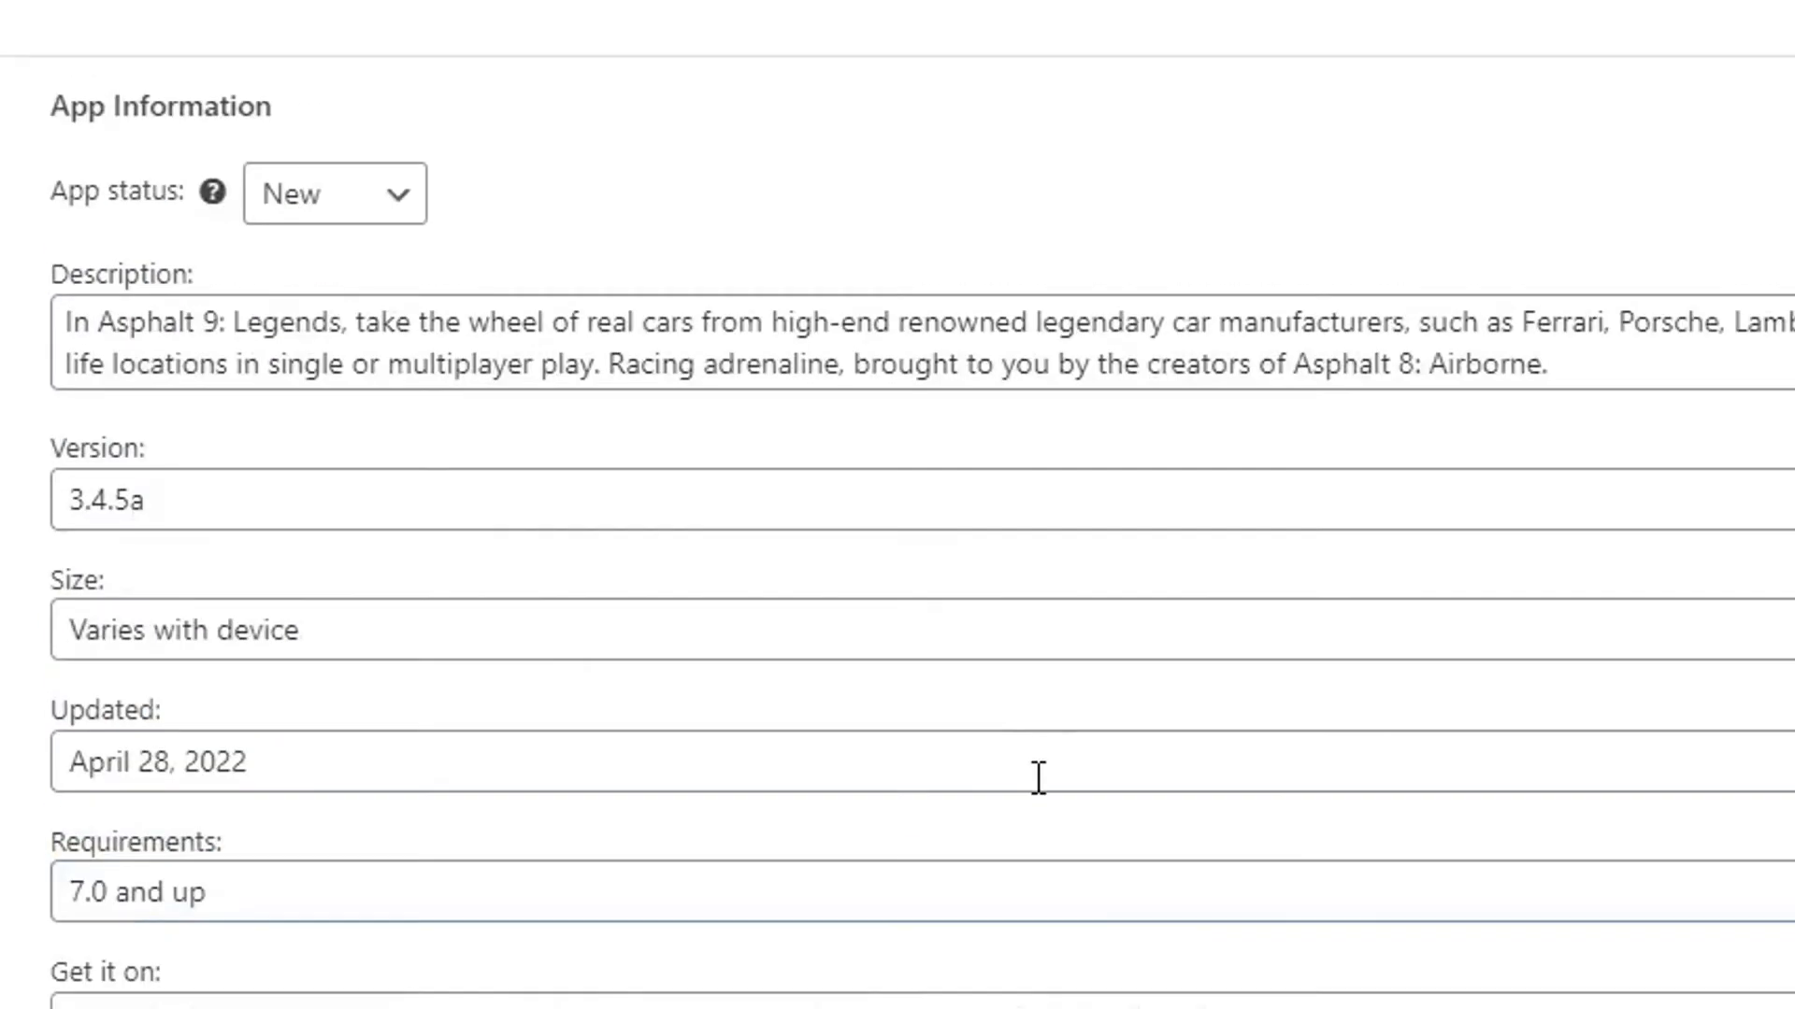
# Paste the Lorem Ipsum article into the post body and delete its 'What is Lorem Ipsum?' heading.
pyautogui.click(969, 7)
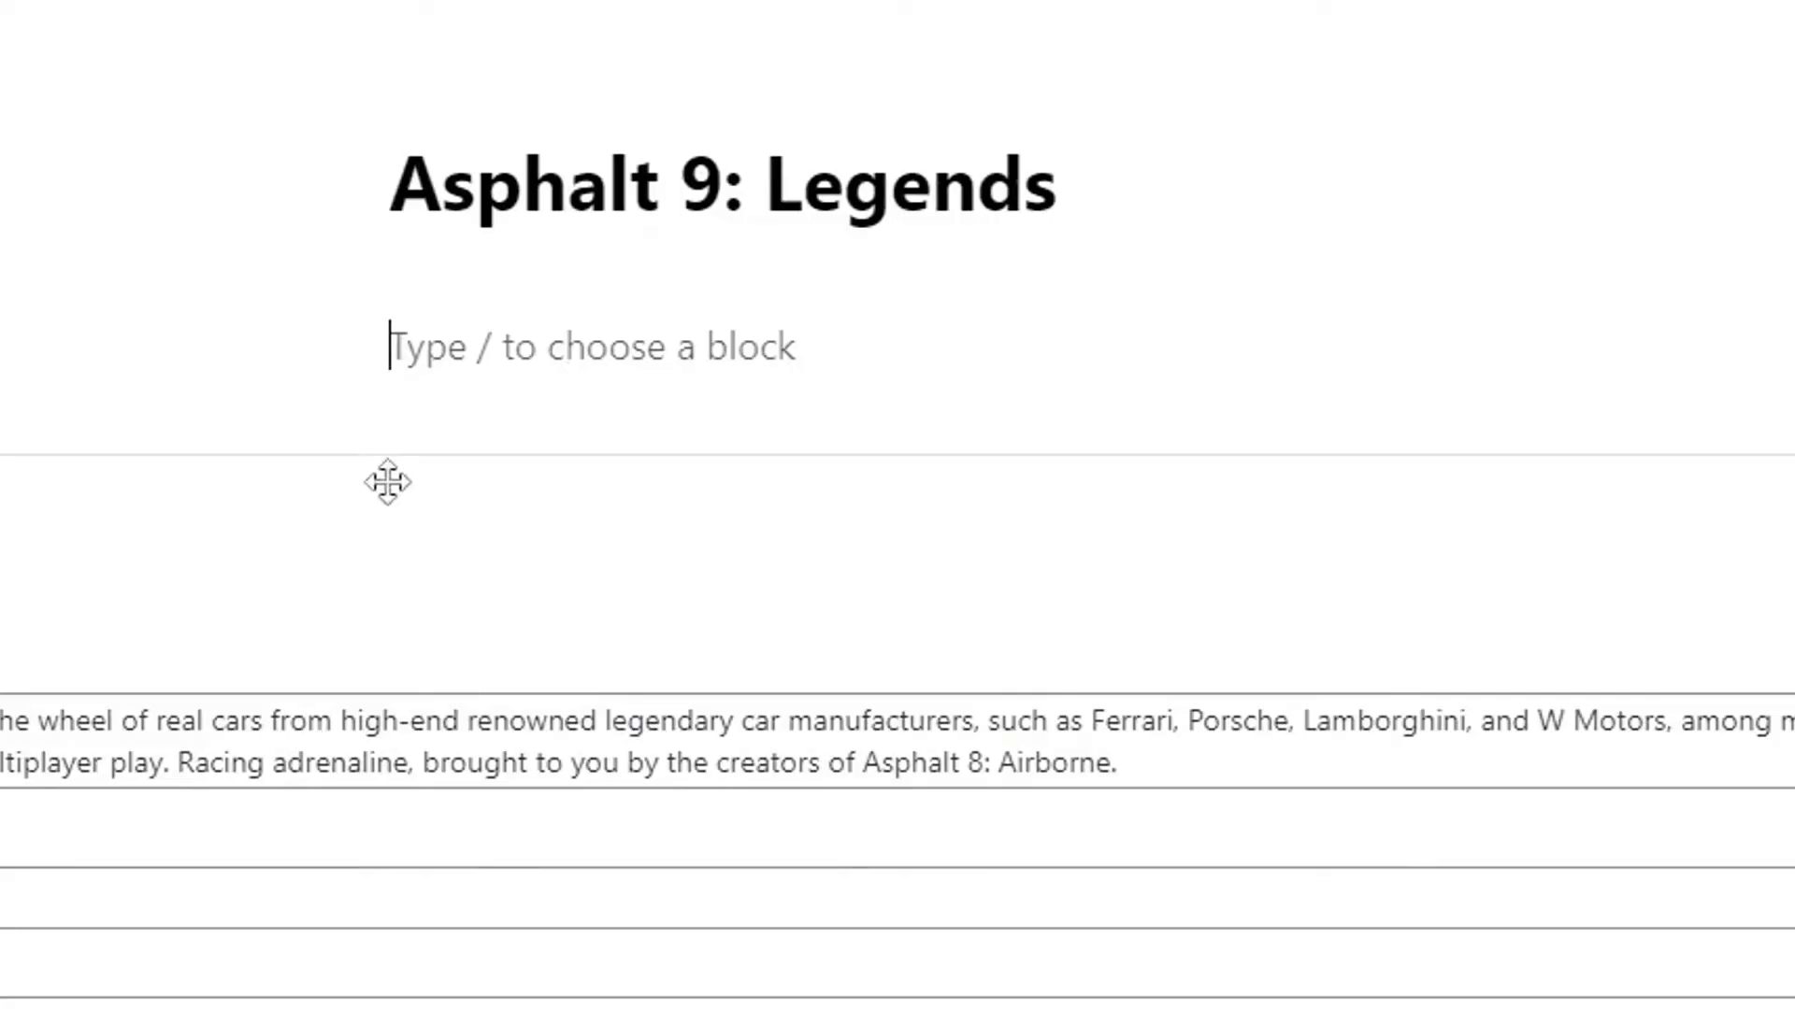
pyautogui.hotkey('ctrl', 'v')
pyautogui.scroll(15, 573, 661)
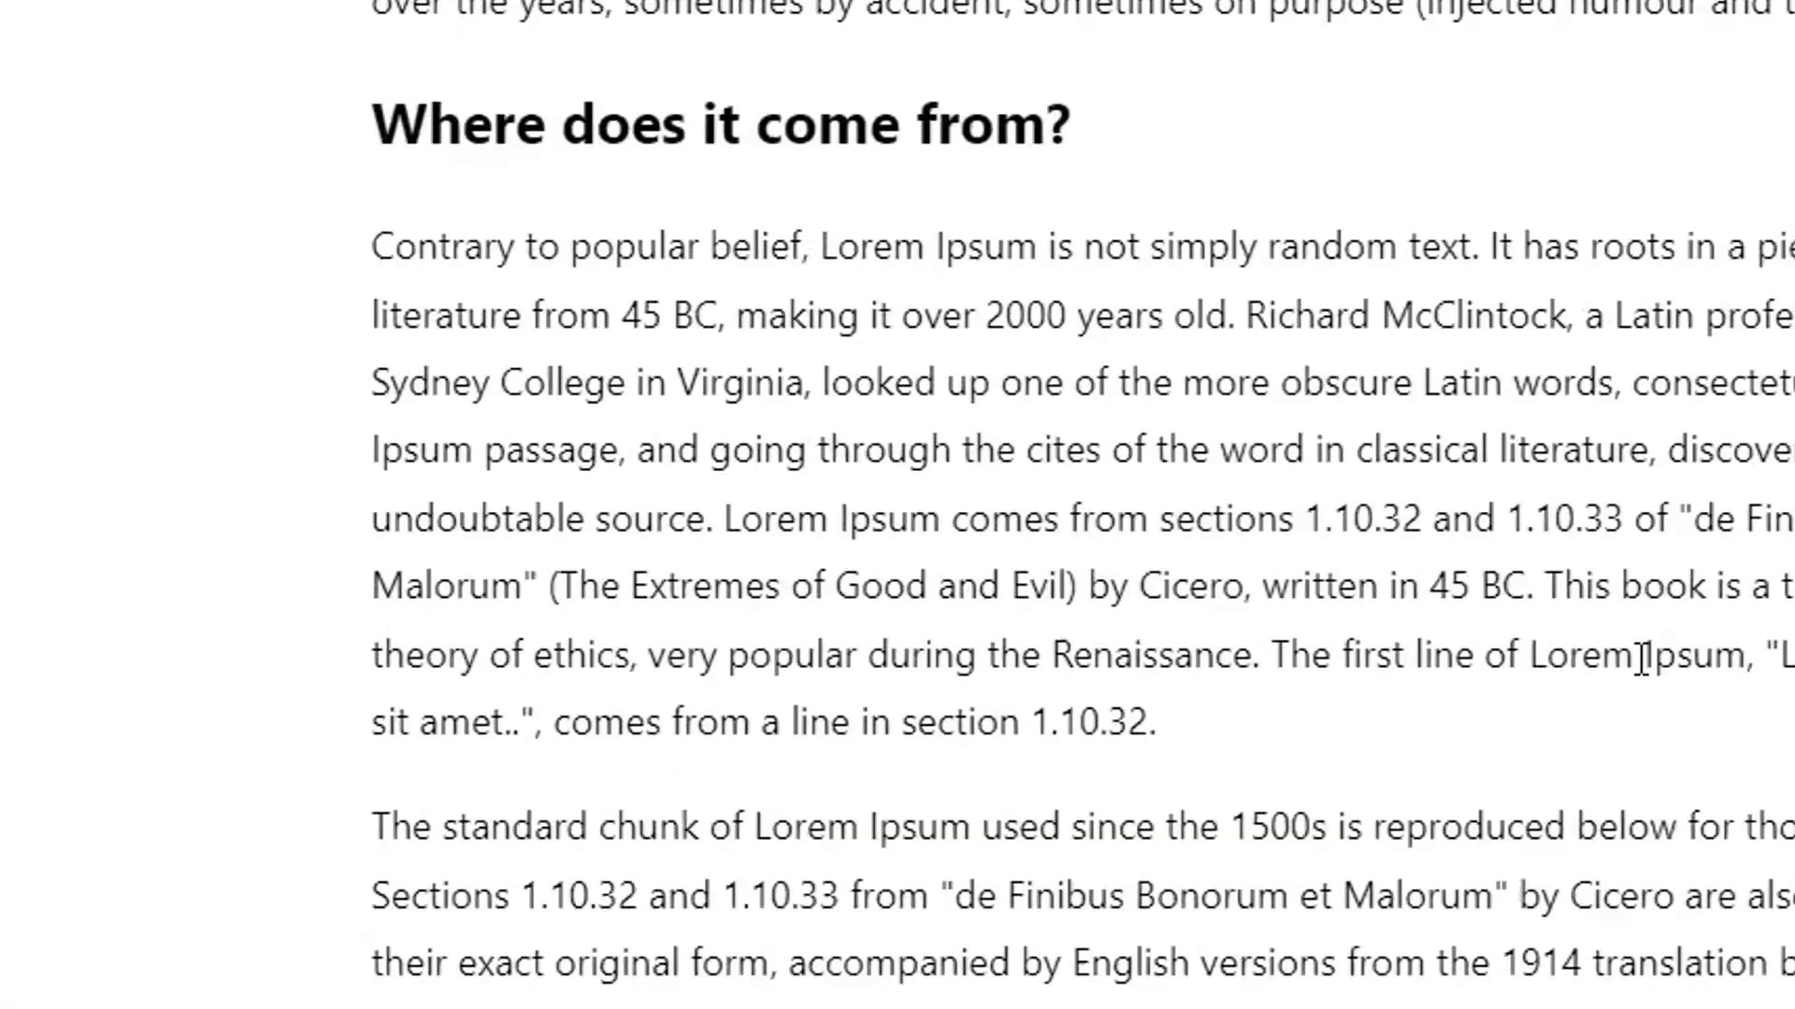
pyautogui.tripleClick(923, 357)
pyautogui.press('BackSpace')
pyautogui.press('BackSpace')
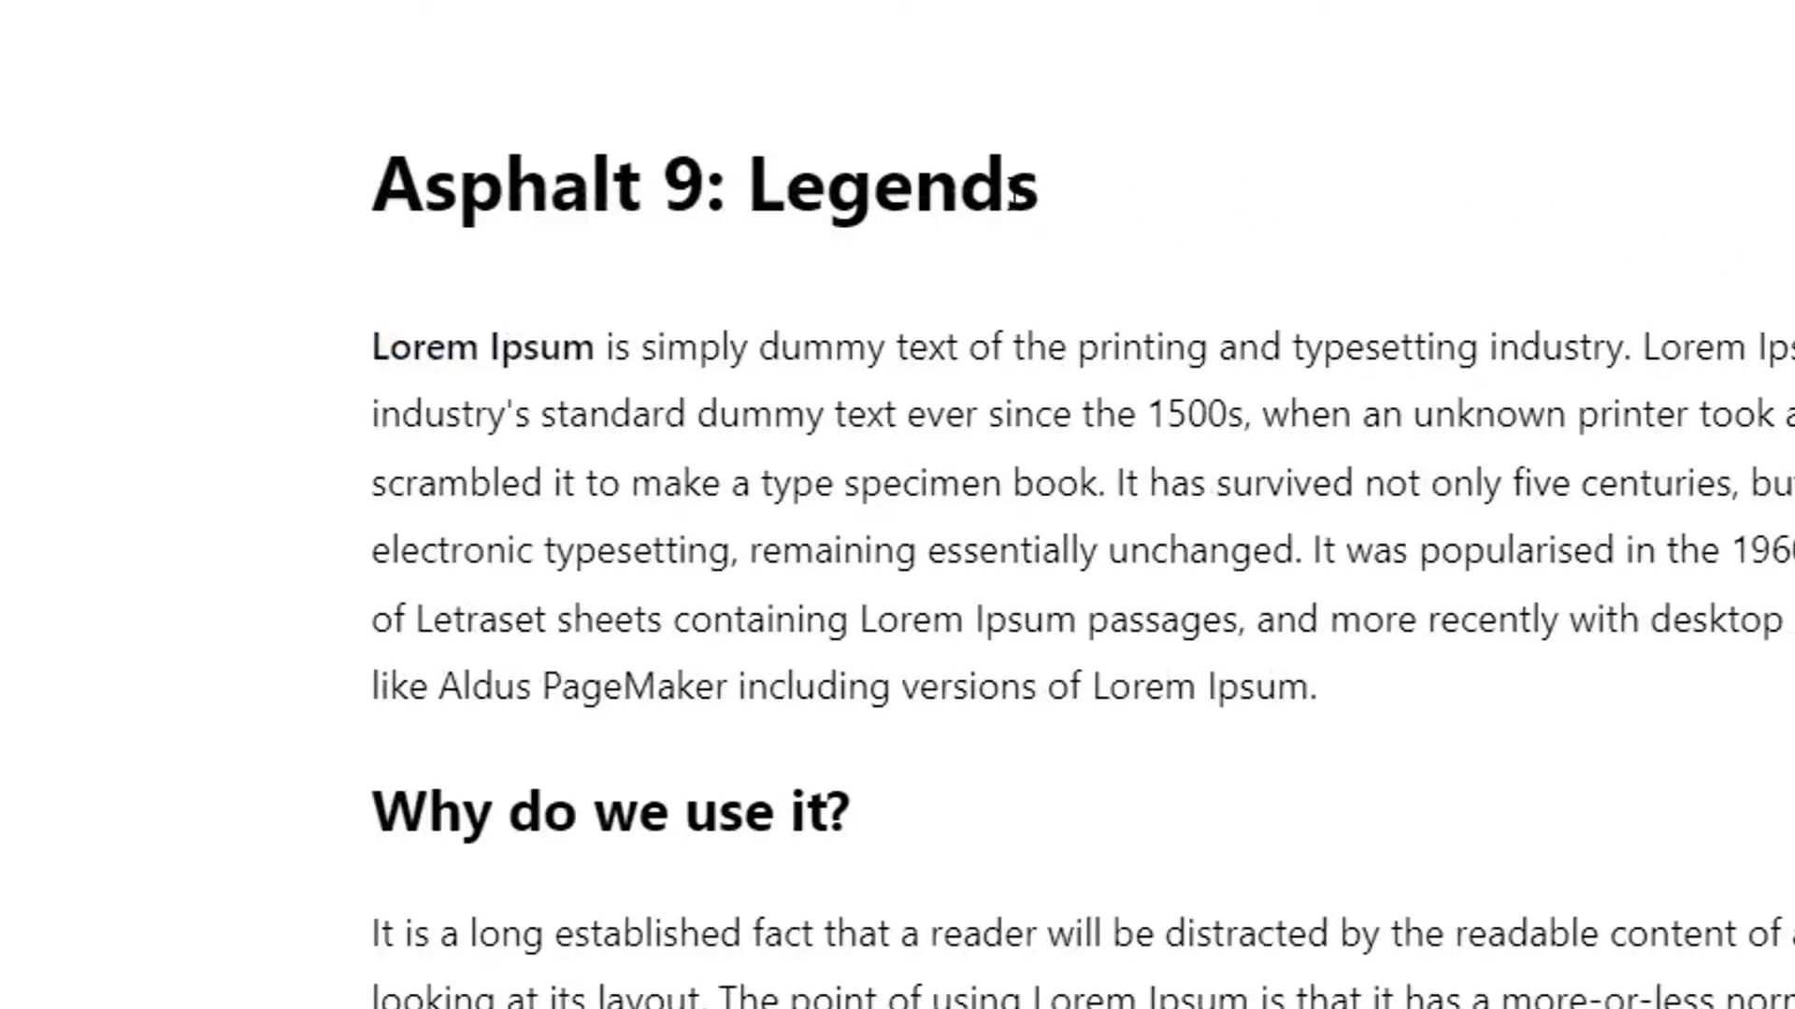
pyautogui.scroll(-10, 1036, 190)
pyautogui.scroll(3, 1042, 191)
pyautogui.scroll(5, 1042, 191)
pyautogui.scroll(-15, 986, 317)
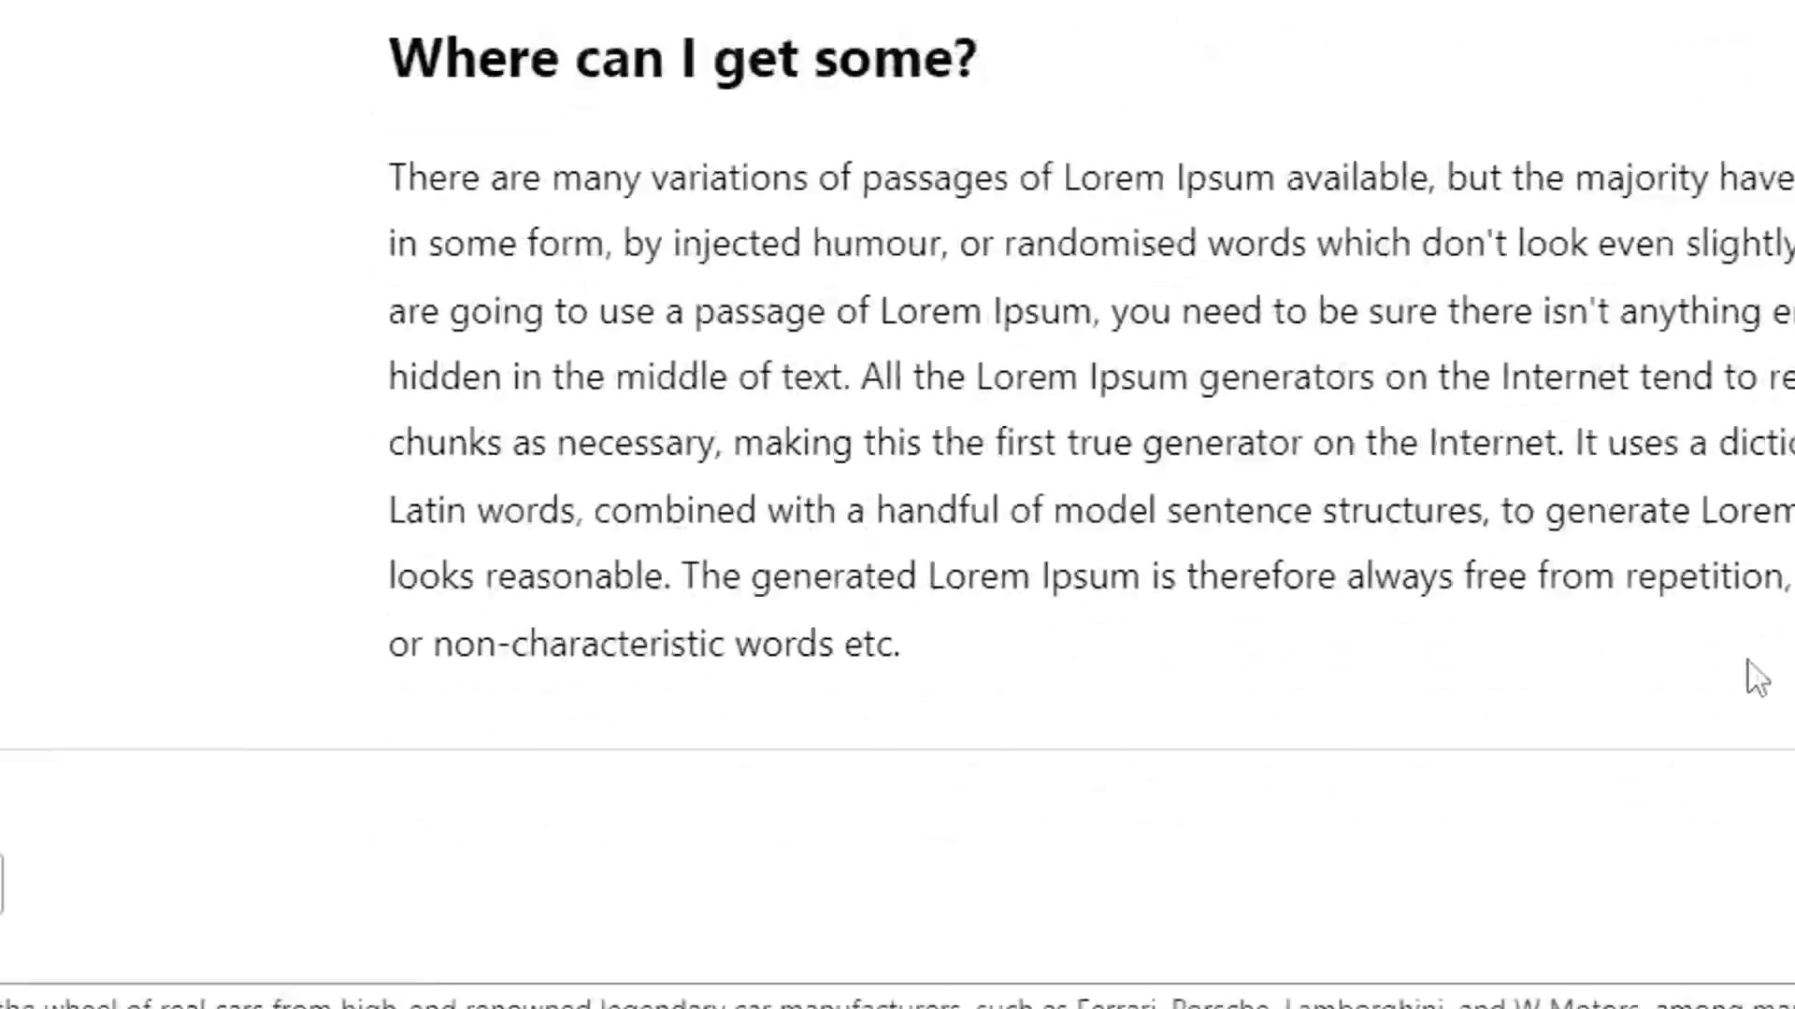
pyautogui.scroll(3, 367, 643)
pyautogui.scroll(-8, 363, 636)
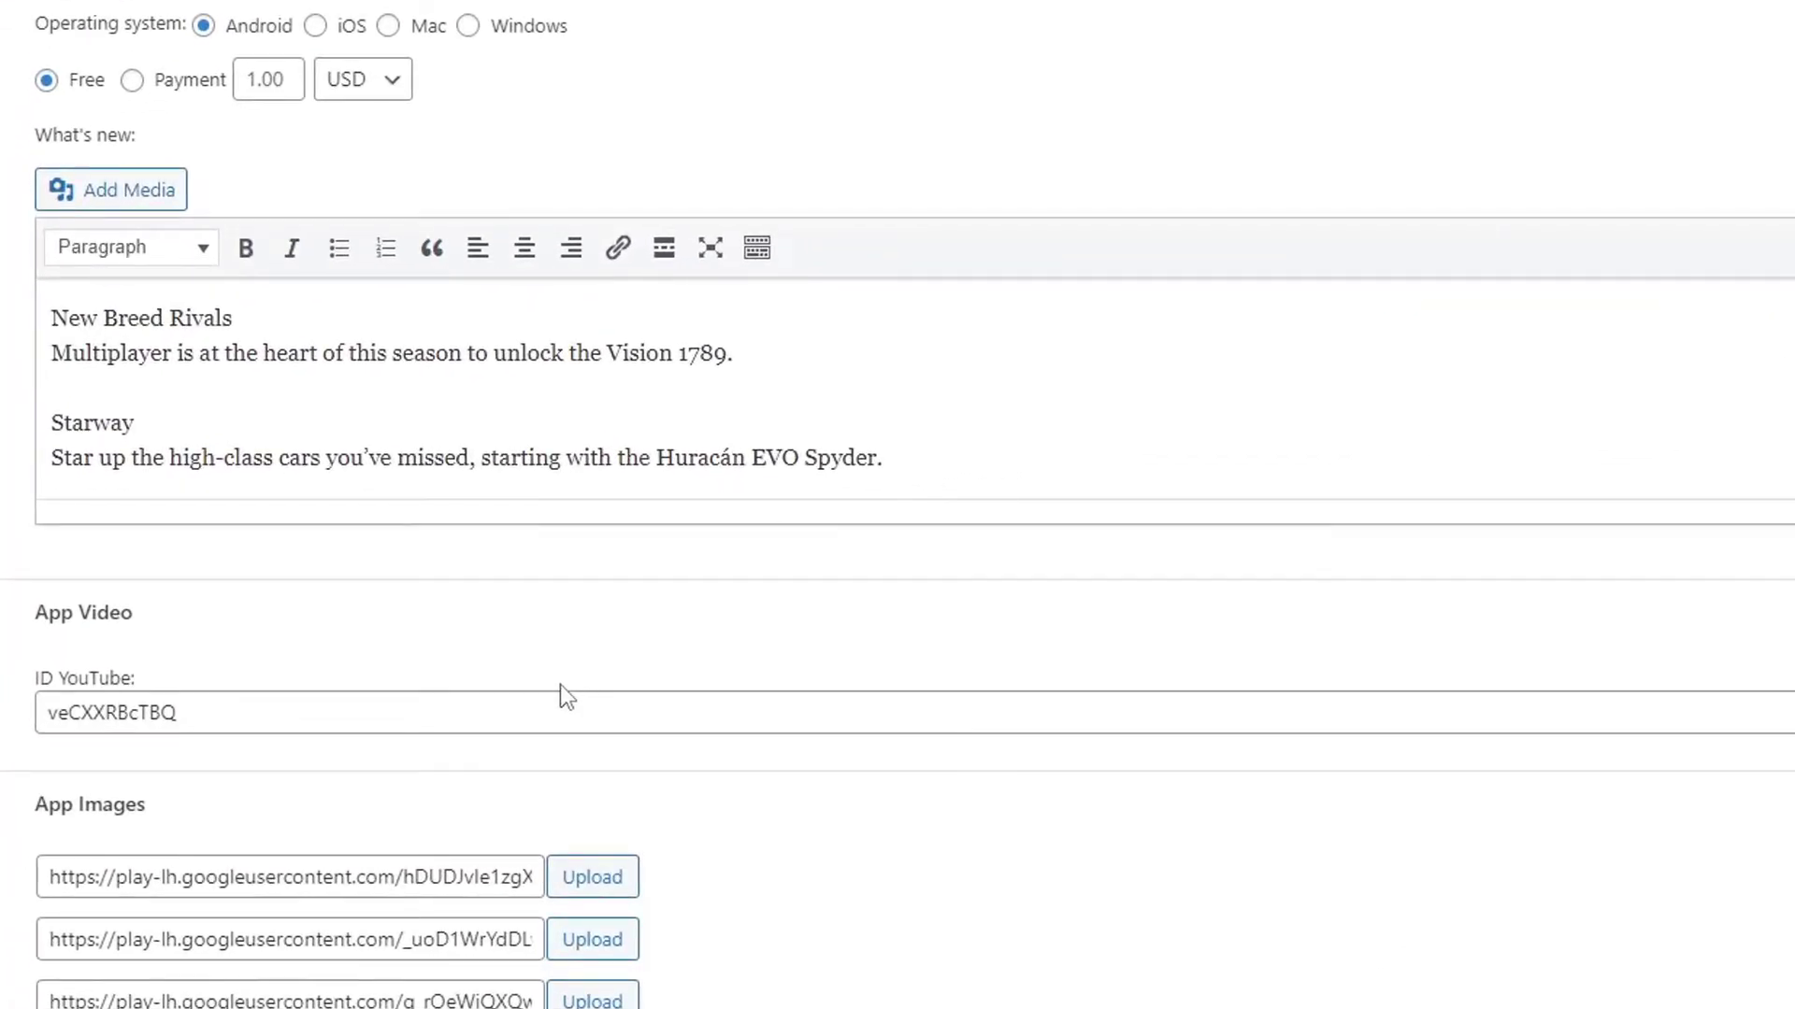
pyautogui.scroll(-5, 599, 654)
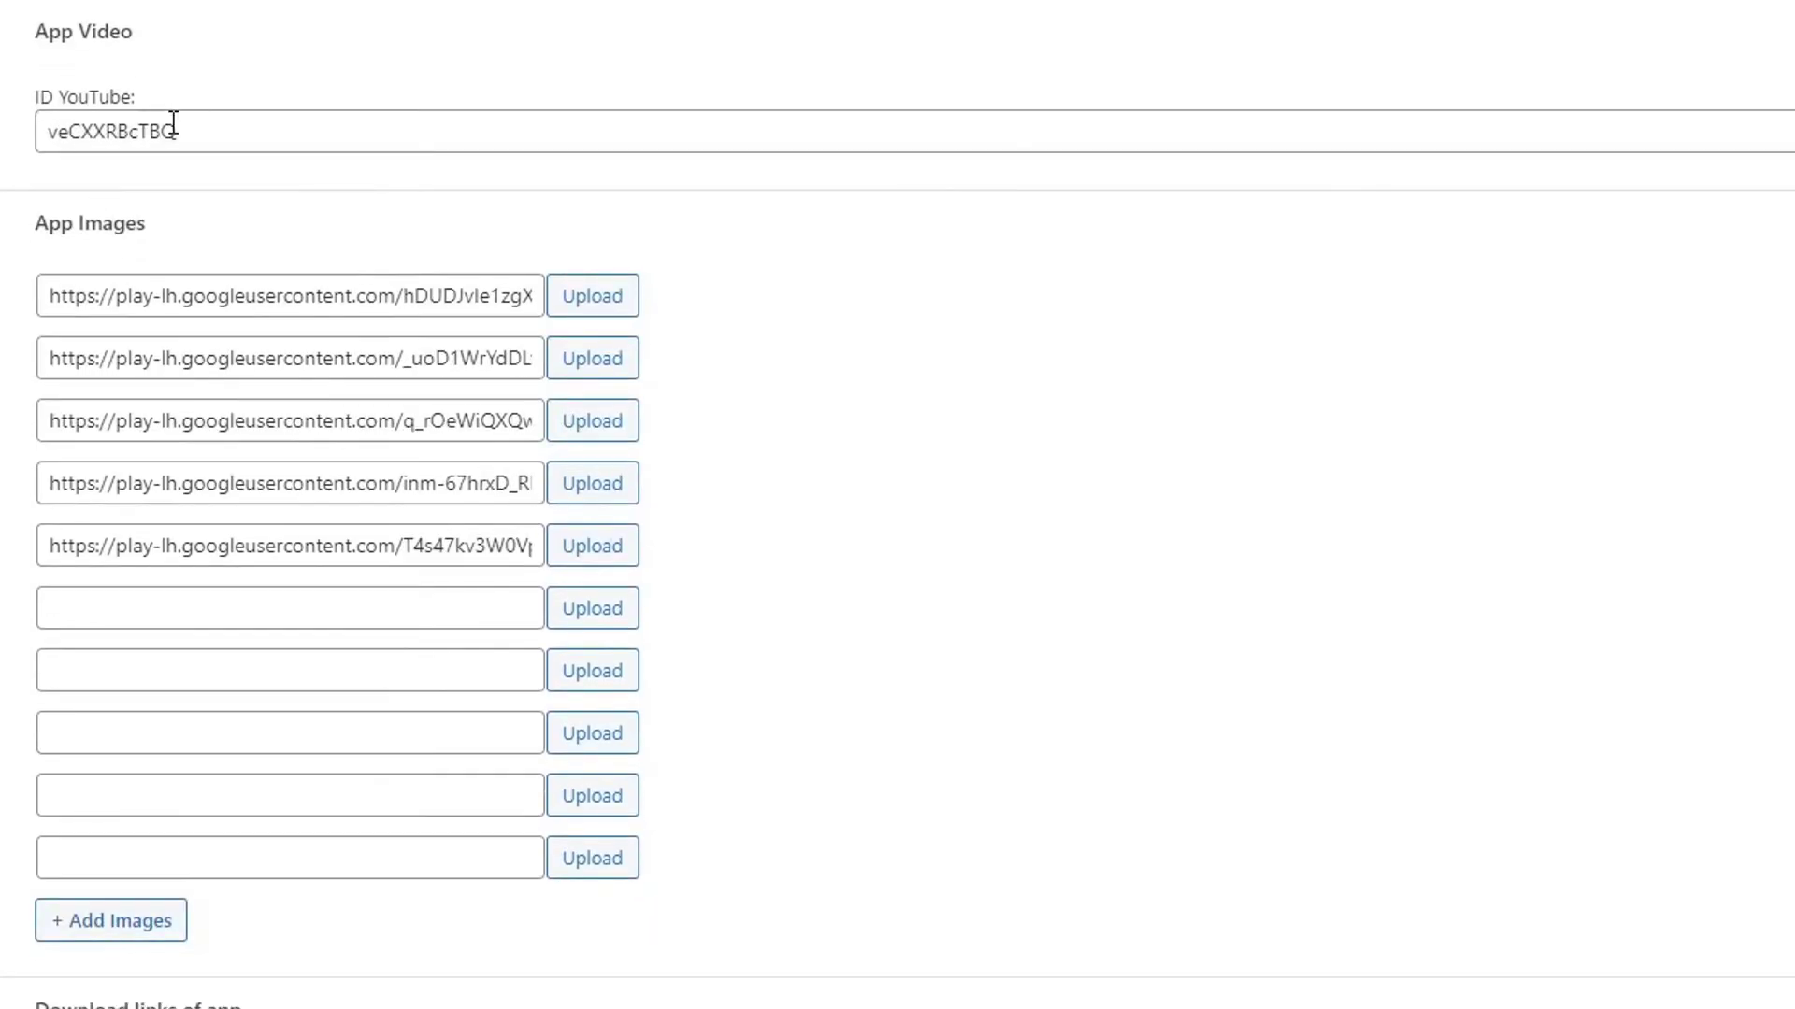
pyautogui.moveTo(198, 126); pyautogui.dragTo(53, 131)
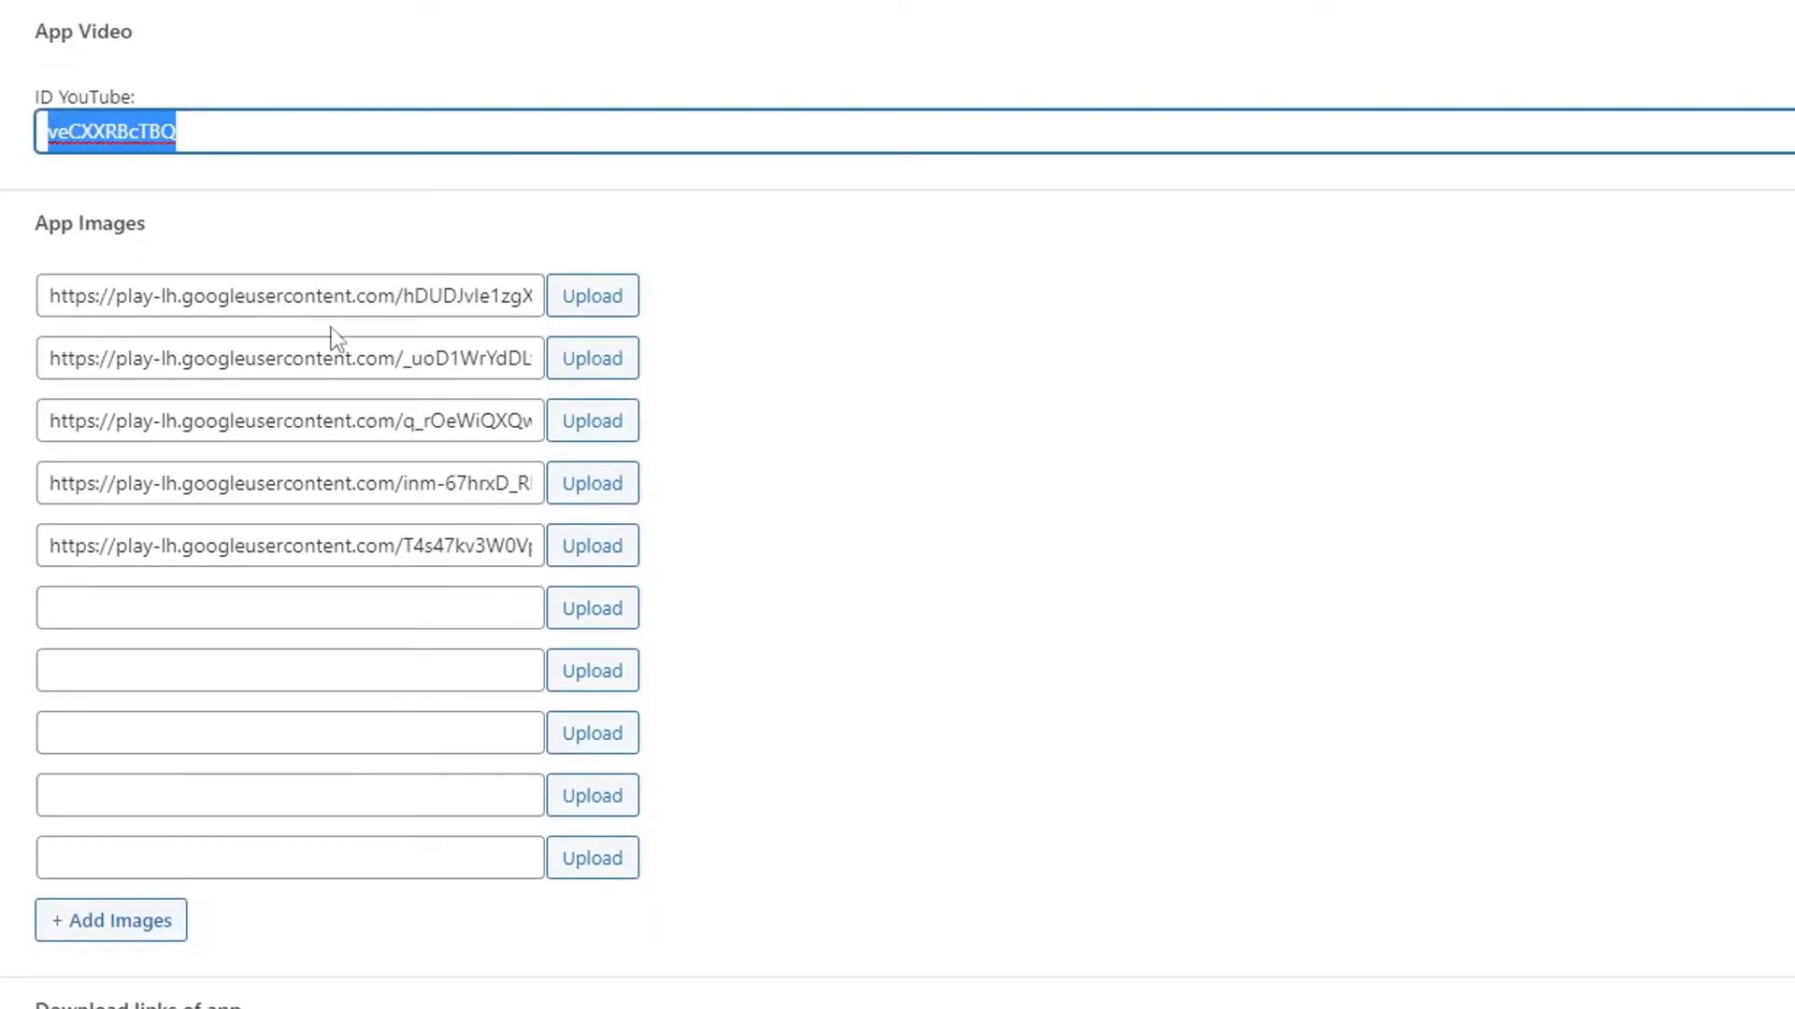
pyautogui.moveTo(123, 295); pyautogui.dragTo(344, 295)
pyautogui.moveTo(193, 358); pyautogui.dragTo(363, 358)
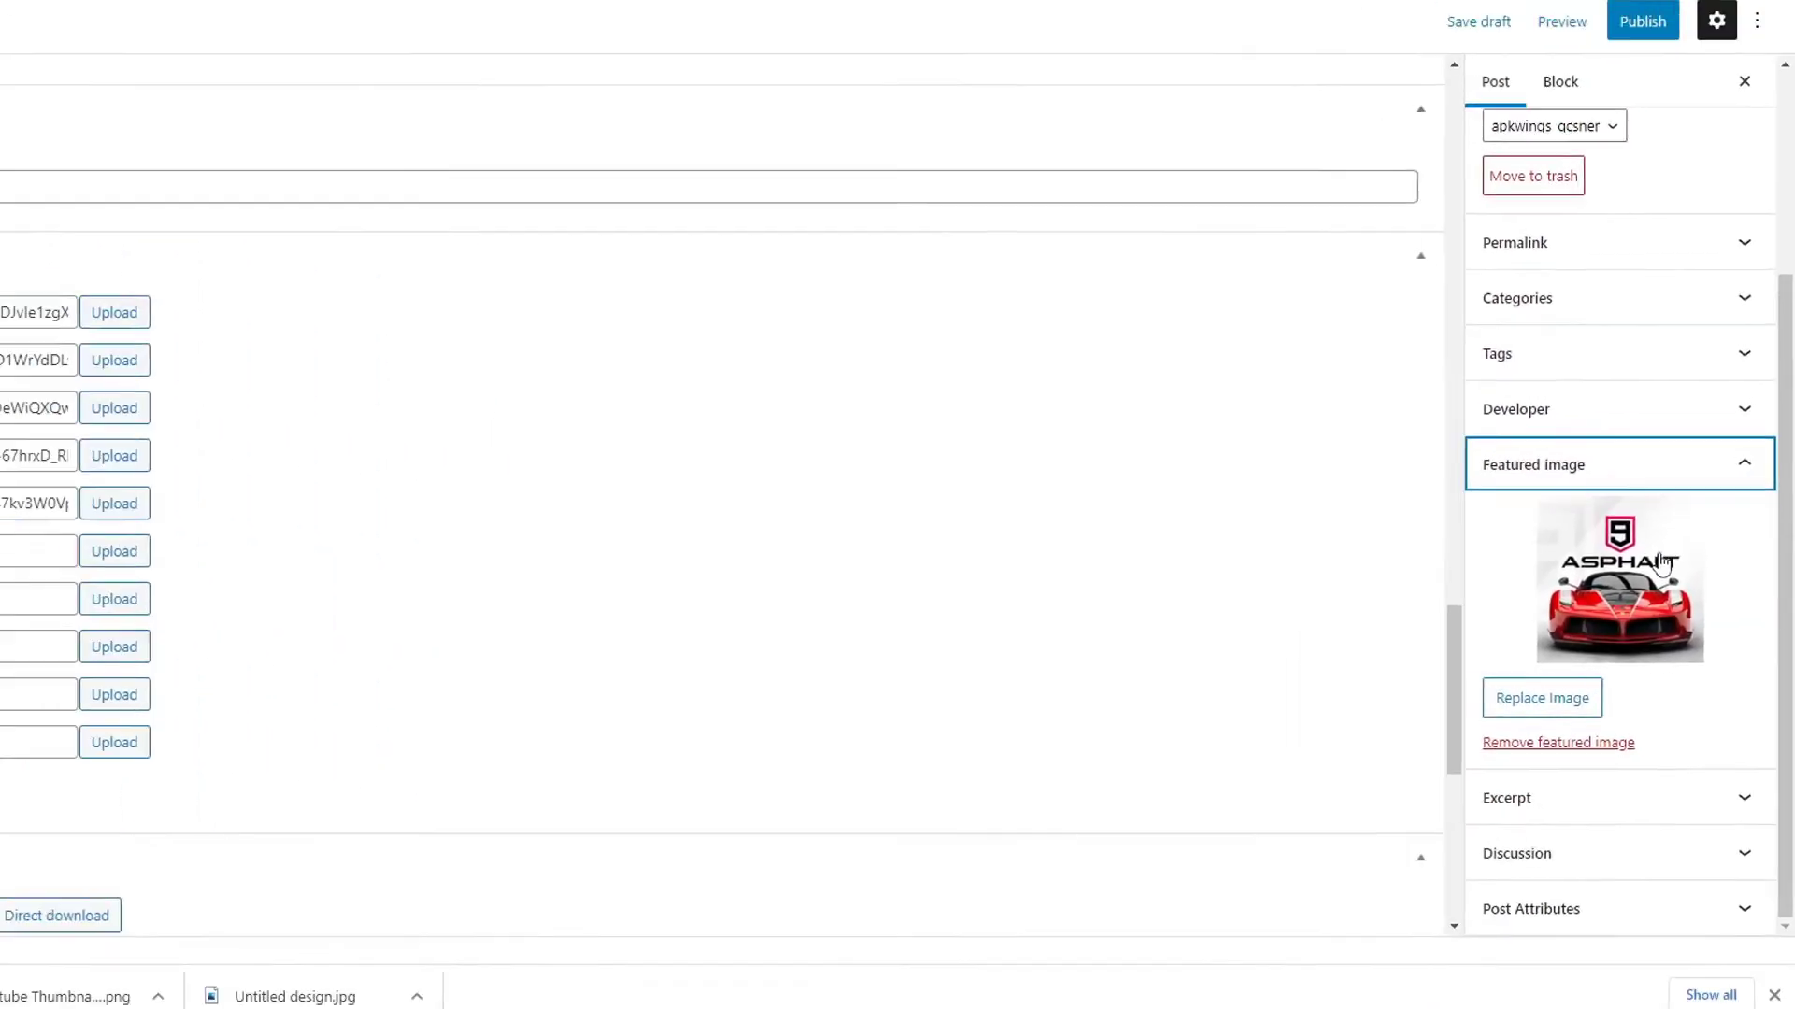
pyautogui.scroll(-2, 405, 469)
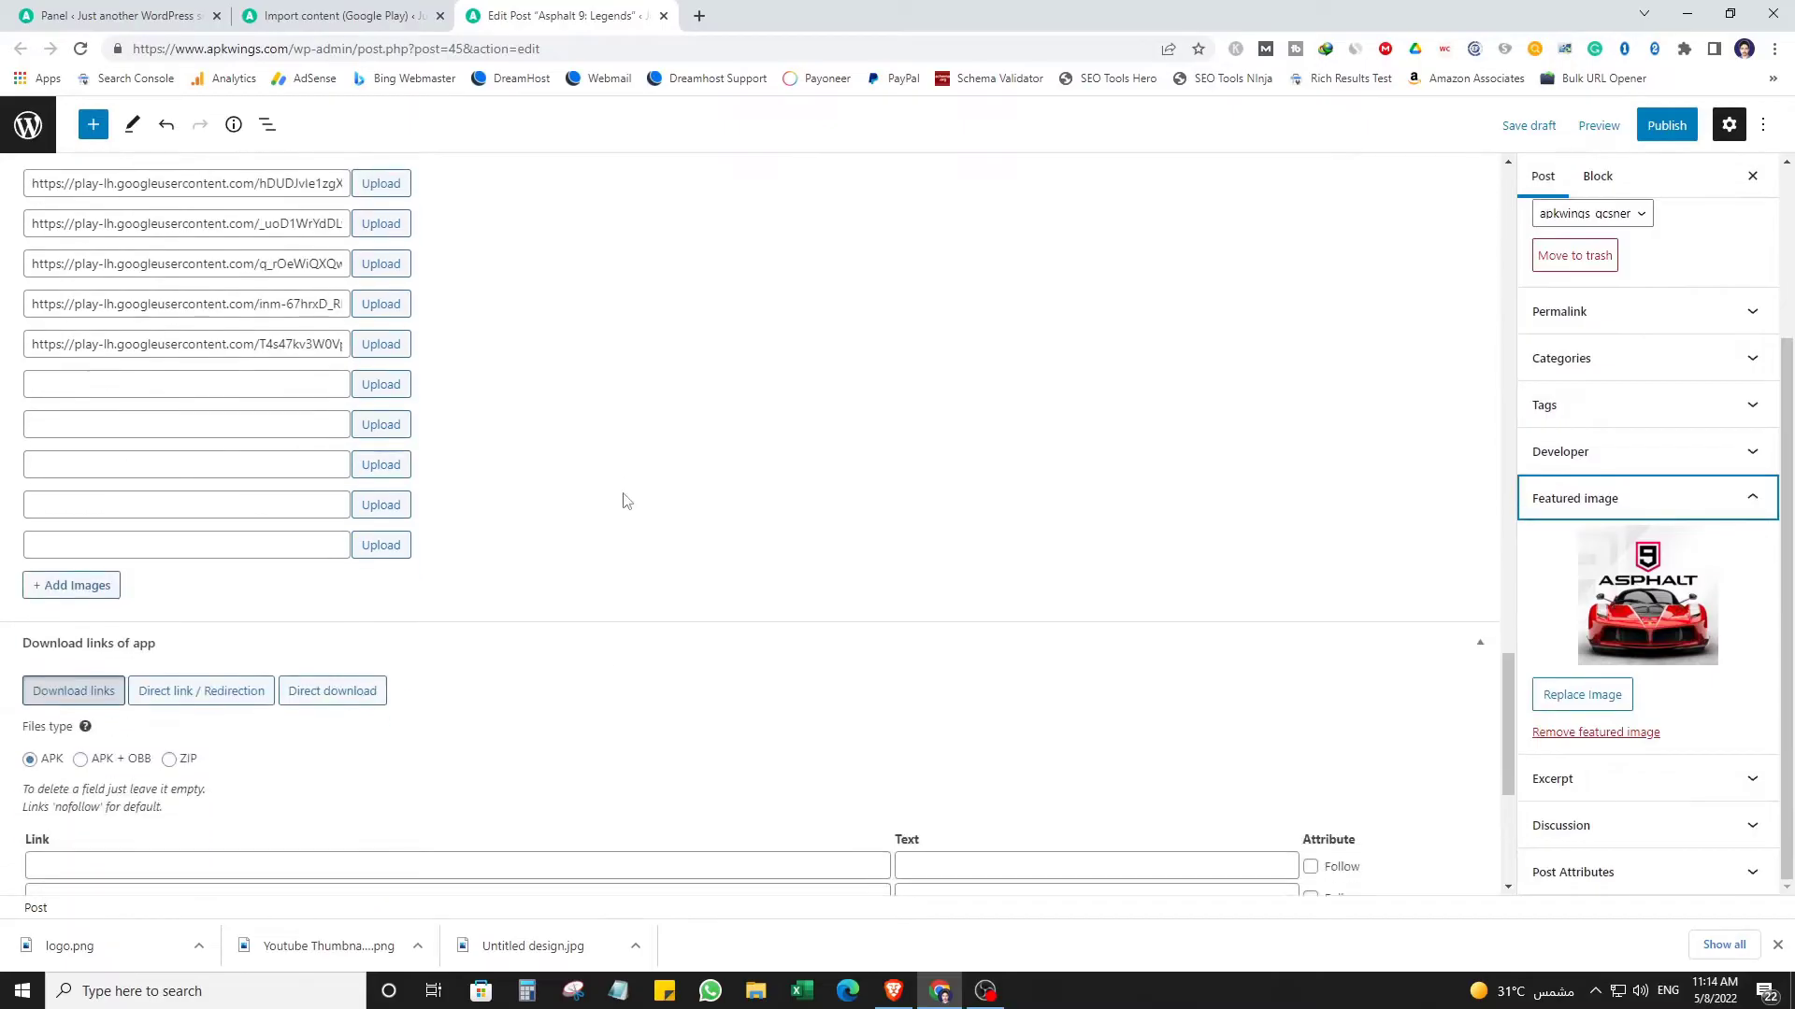
pyautogui.scroll(-5, 624, 501)
pyautogui.scroll(2, 233, 449)
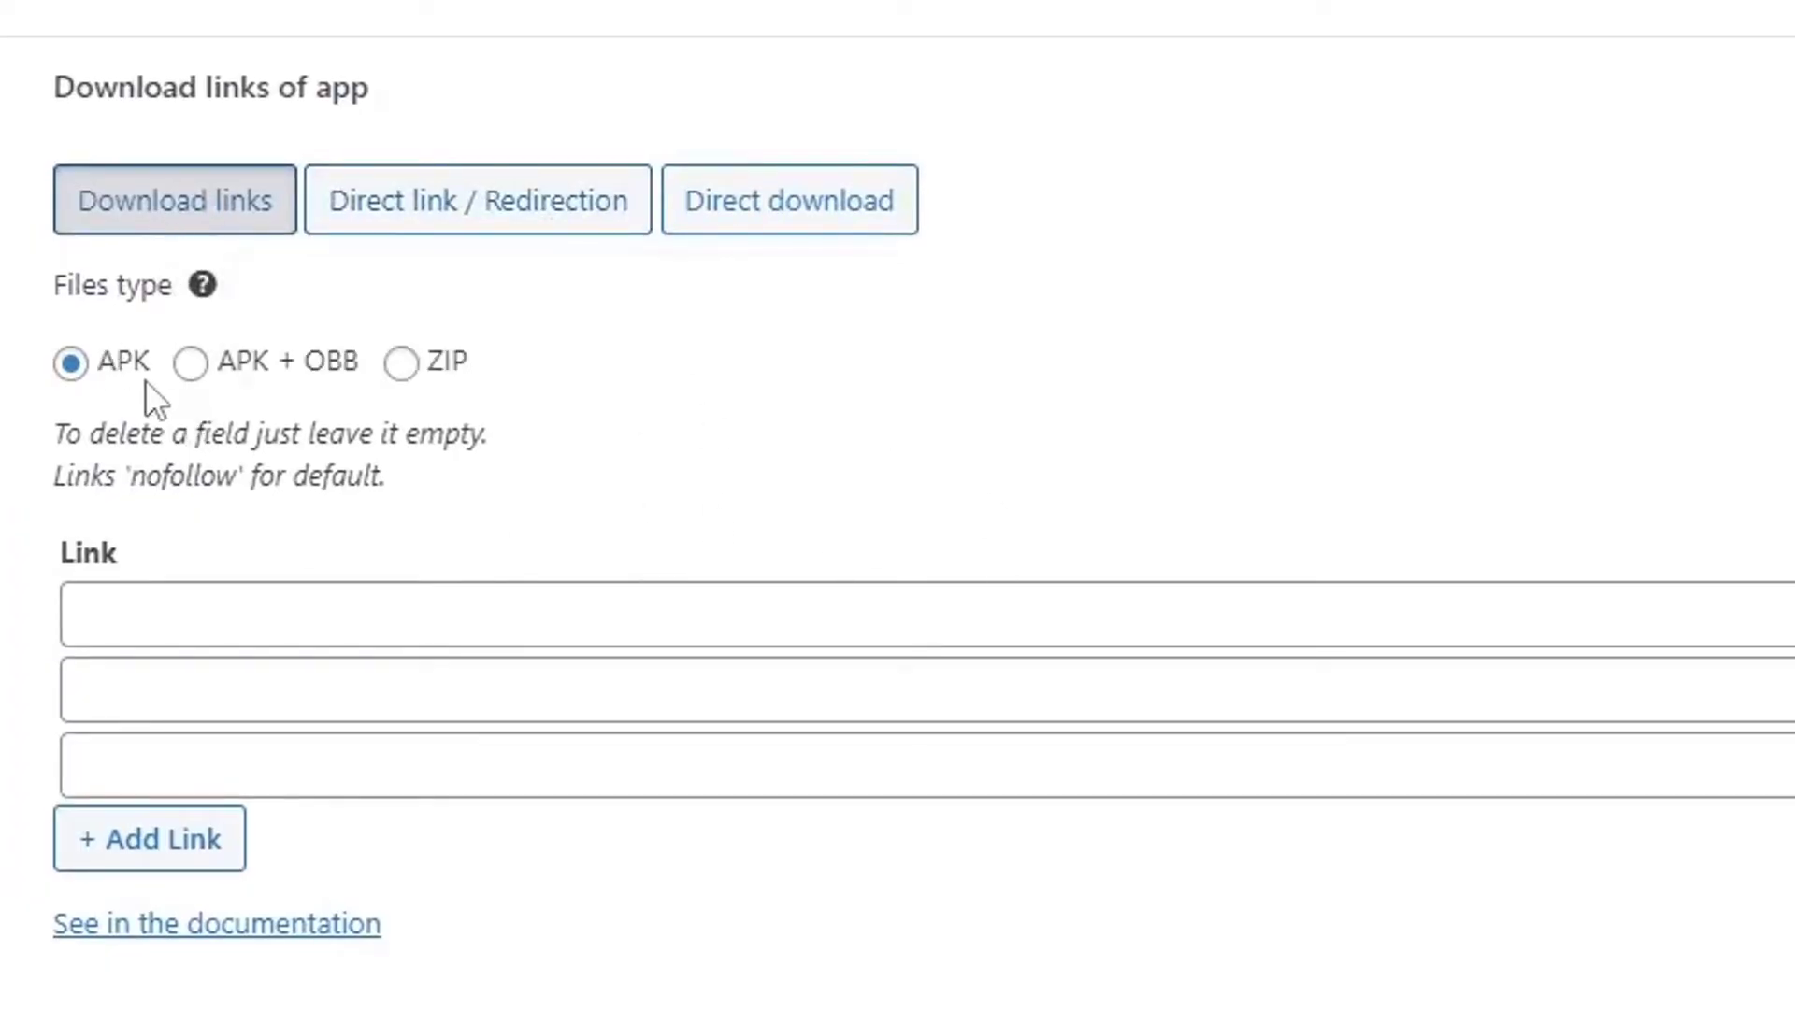
# Try the APK + OBB and ZIP file types, then set the file type back to APK.
pyautogui.click(80, 372)
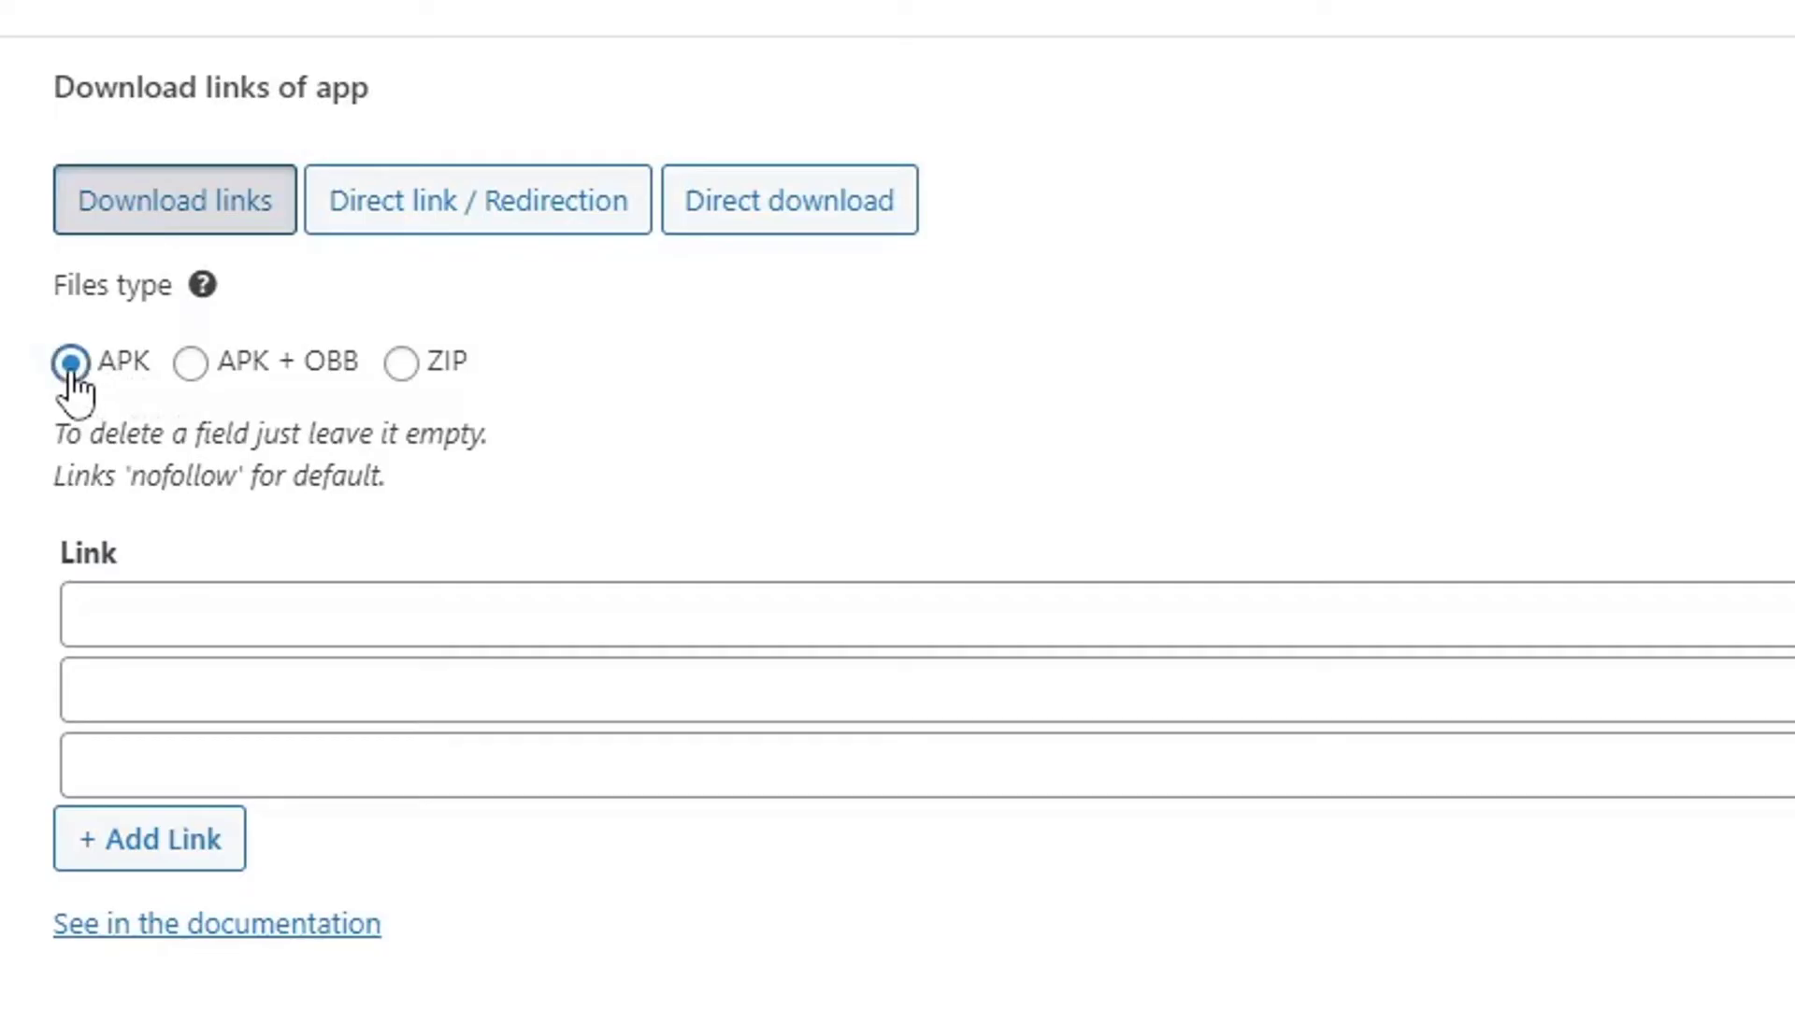
pyautogui.click(193, 365)
pyautogui.click(404, 367)
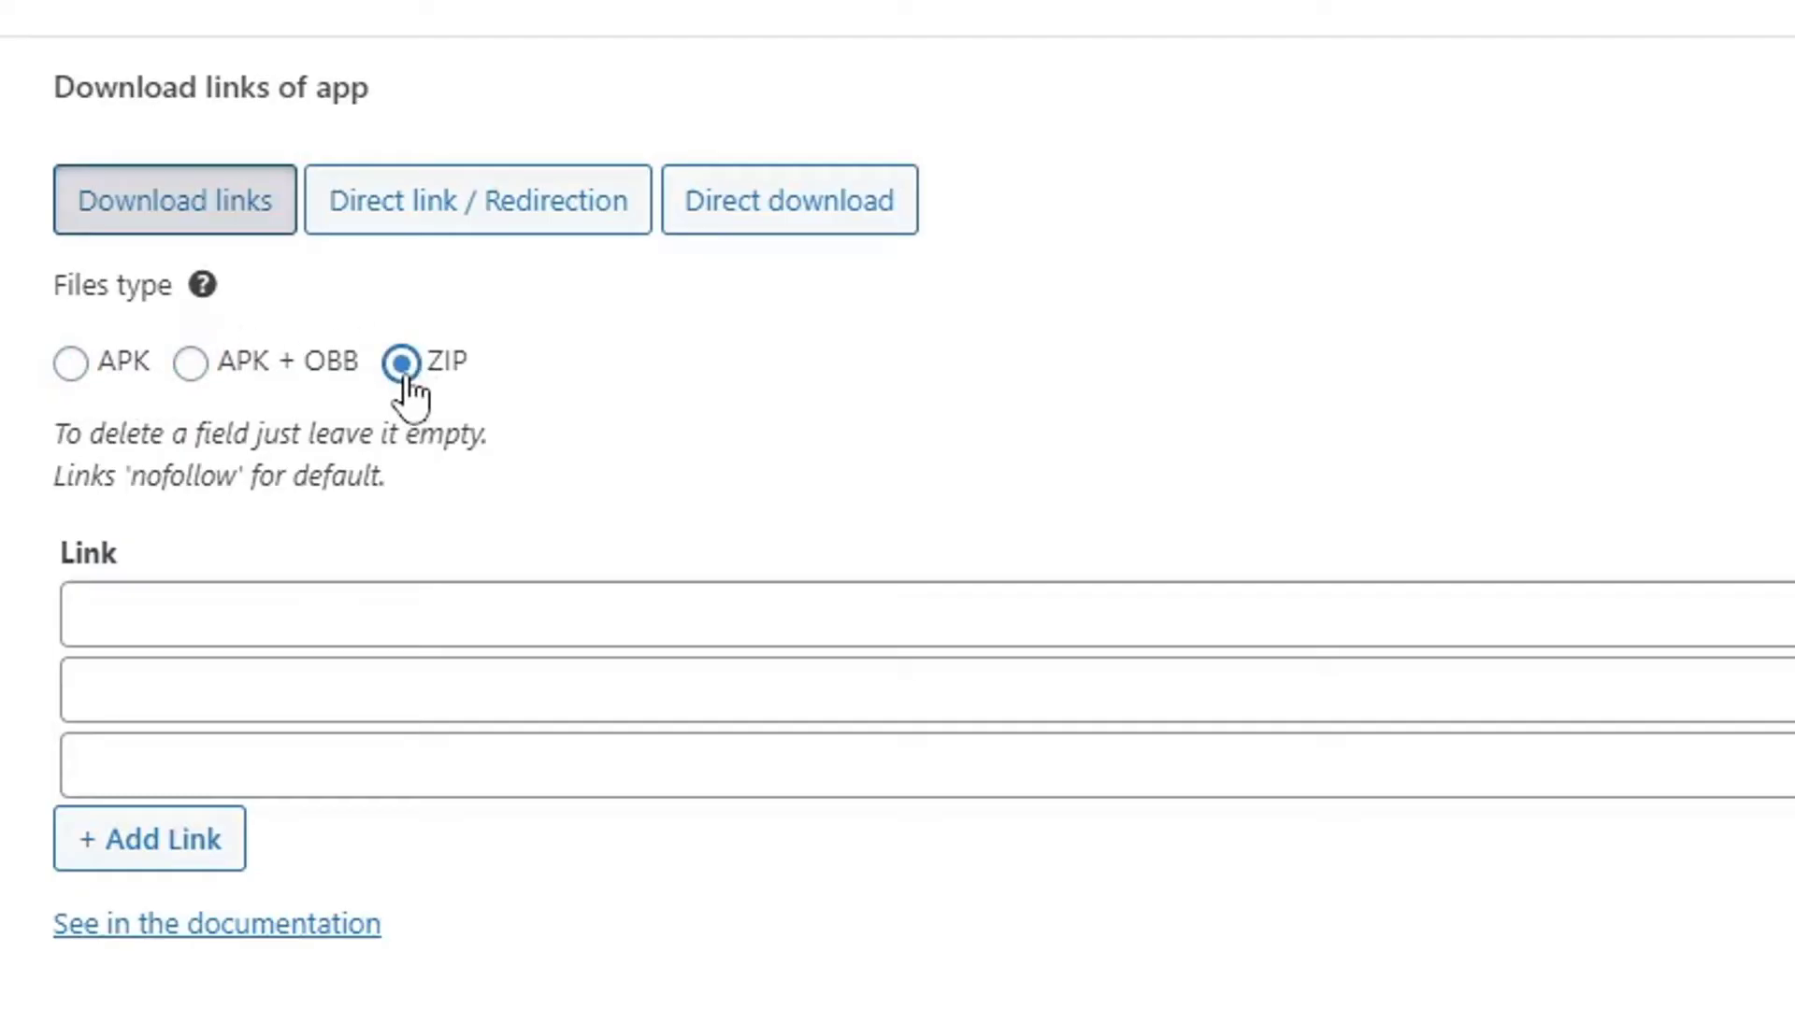
pyautogui.click(71, 371)
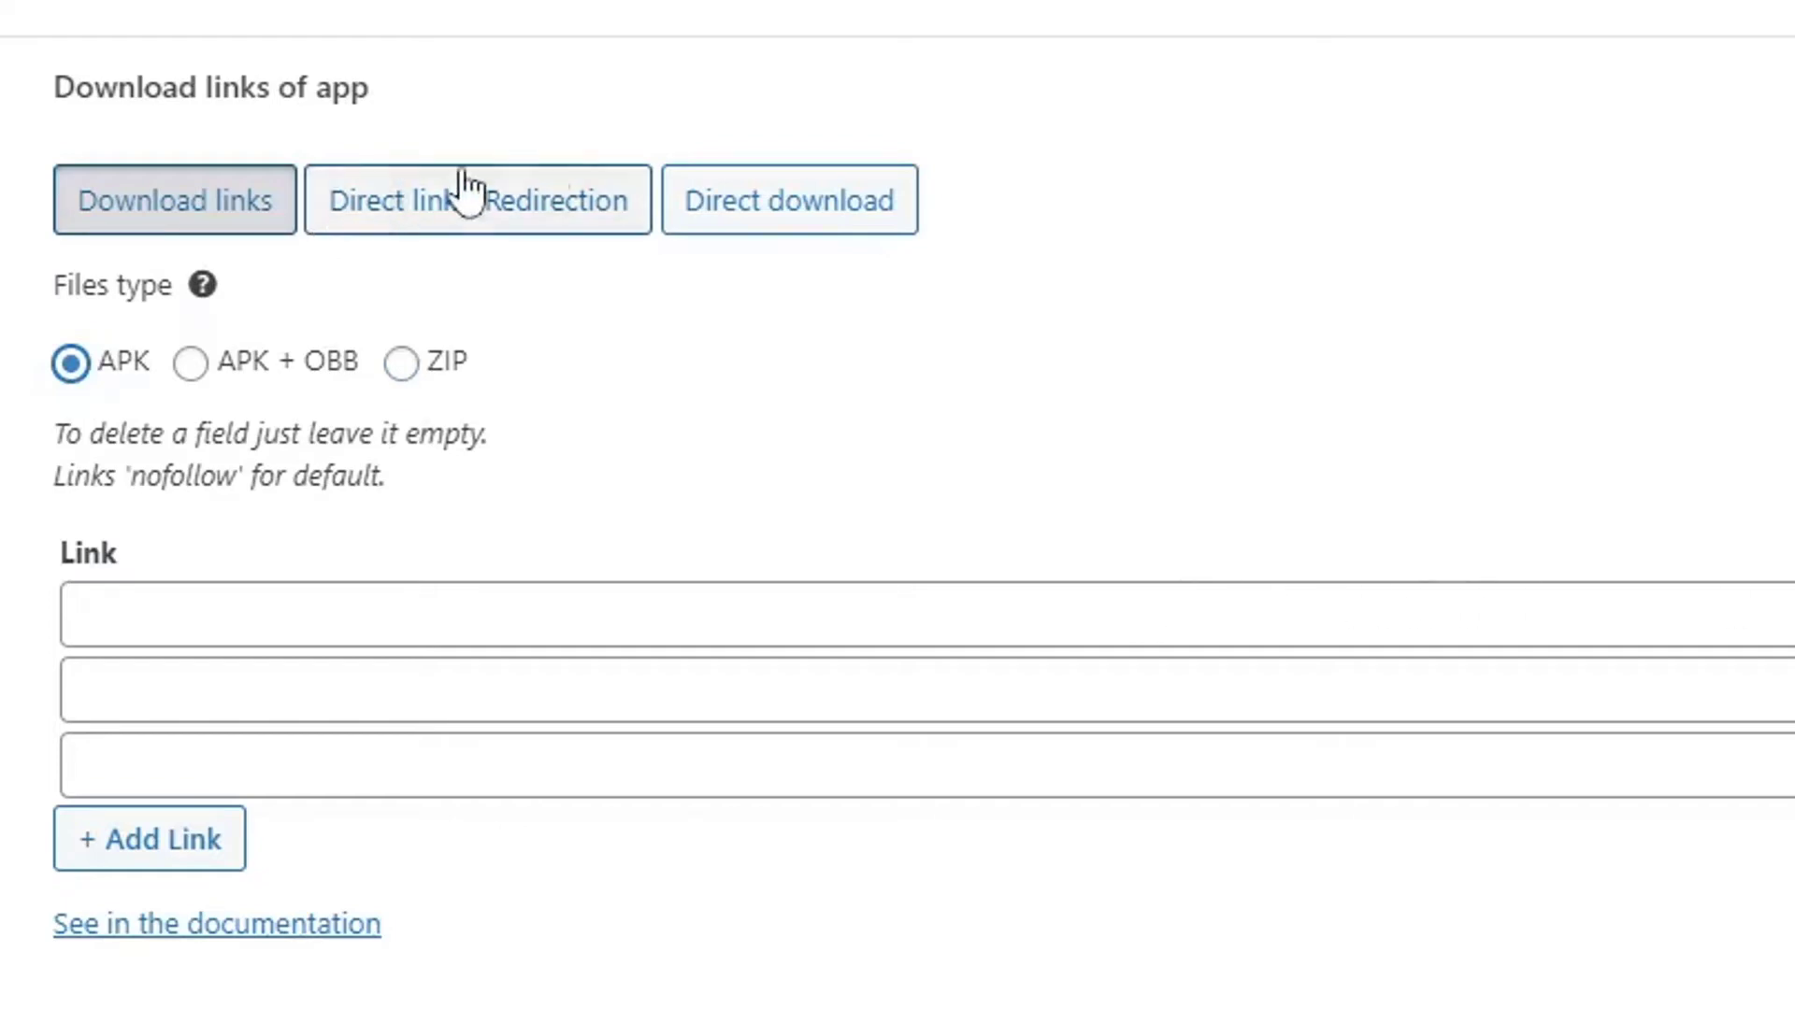
# Look at the direct download file and redirection link options, then return to Download links.
pyautogui.click(799, 213)
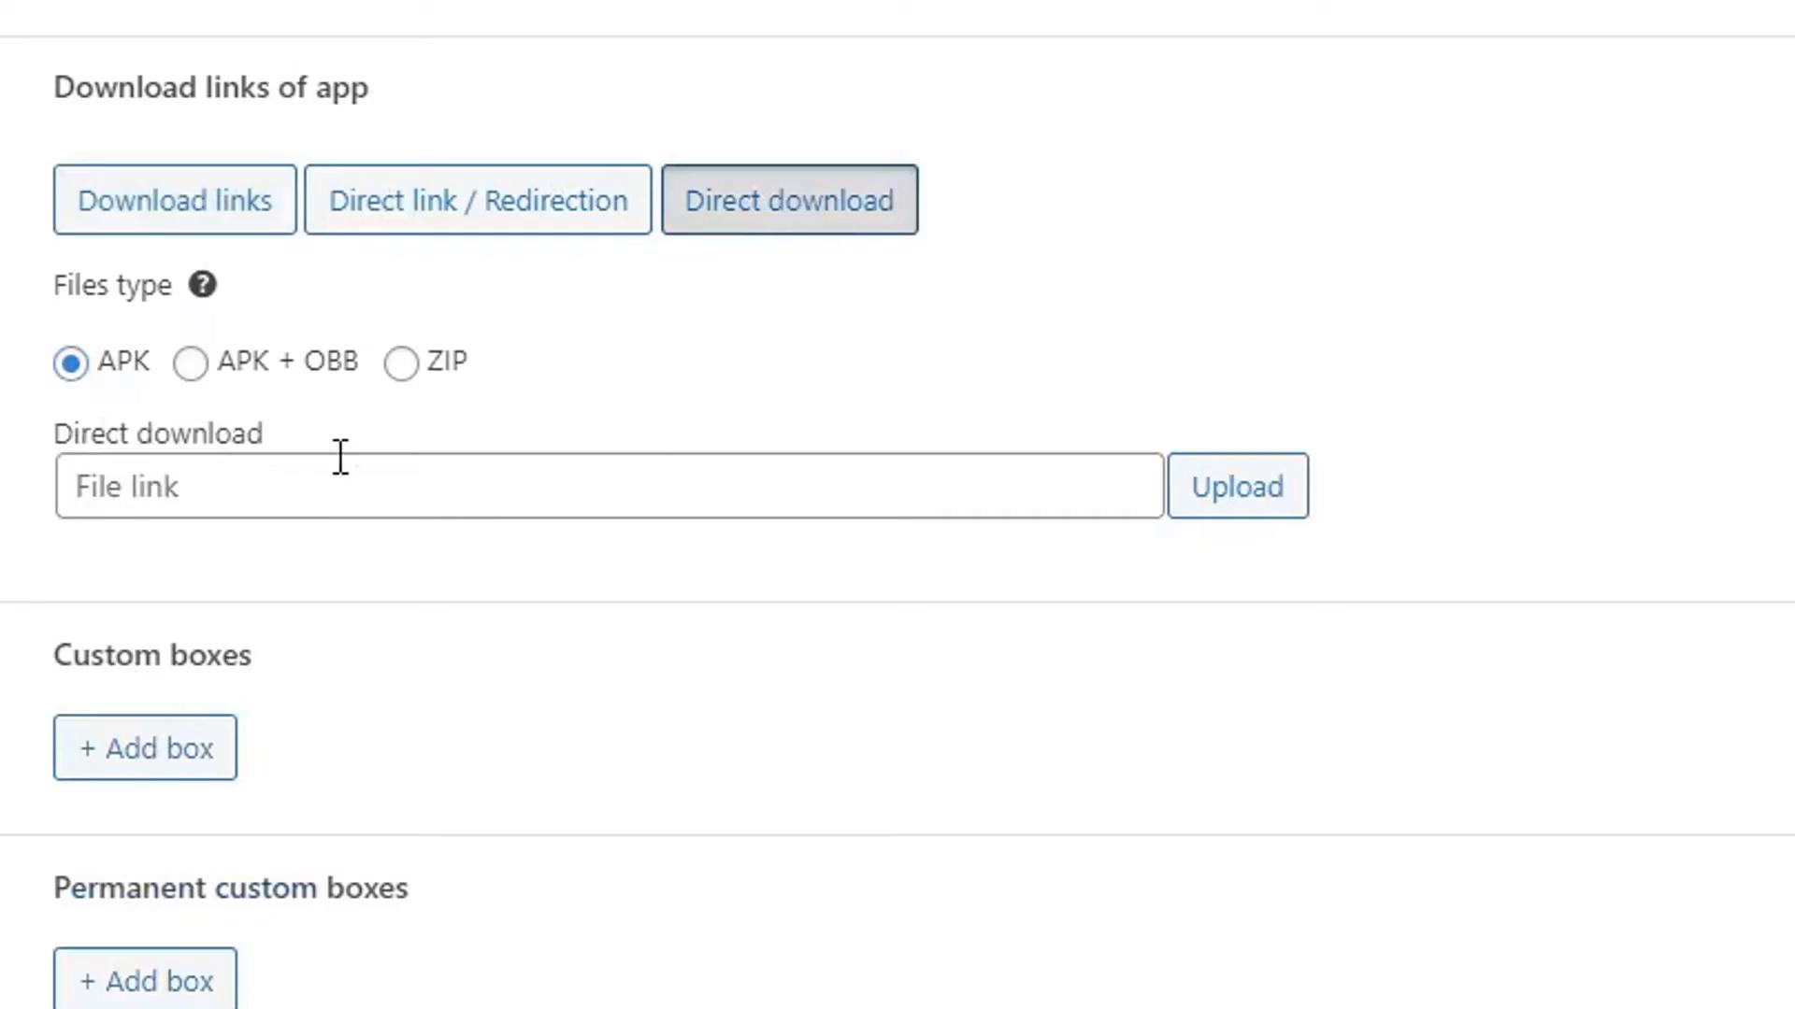
pyautogui.click(454, 217)
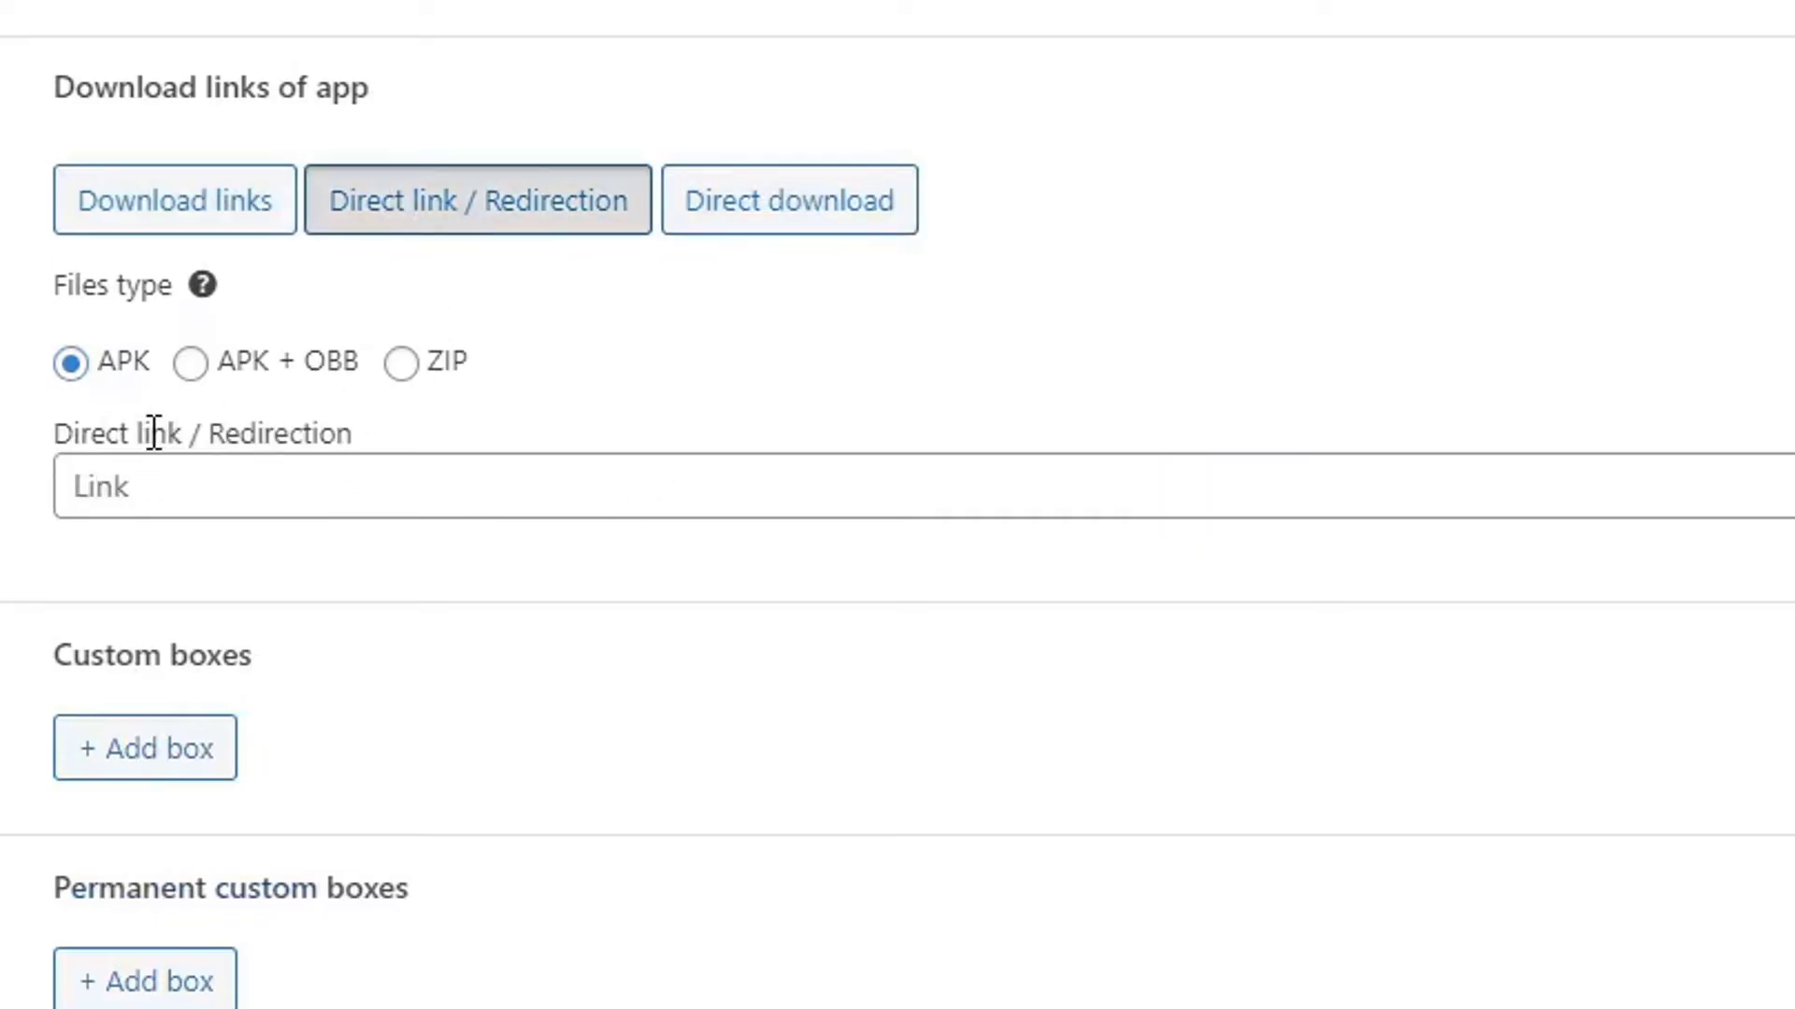
pyautogui.click(127, 508)
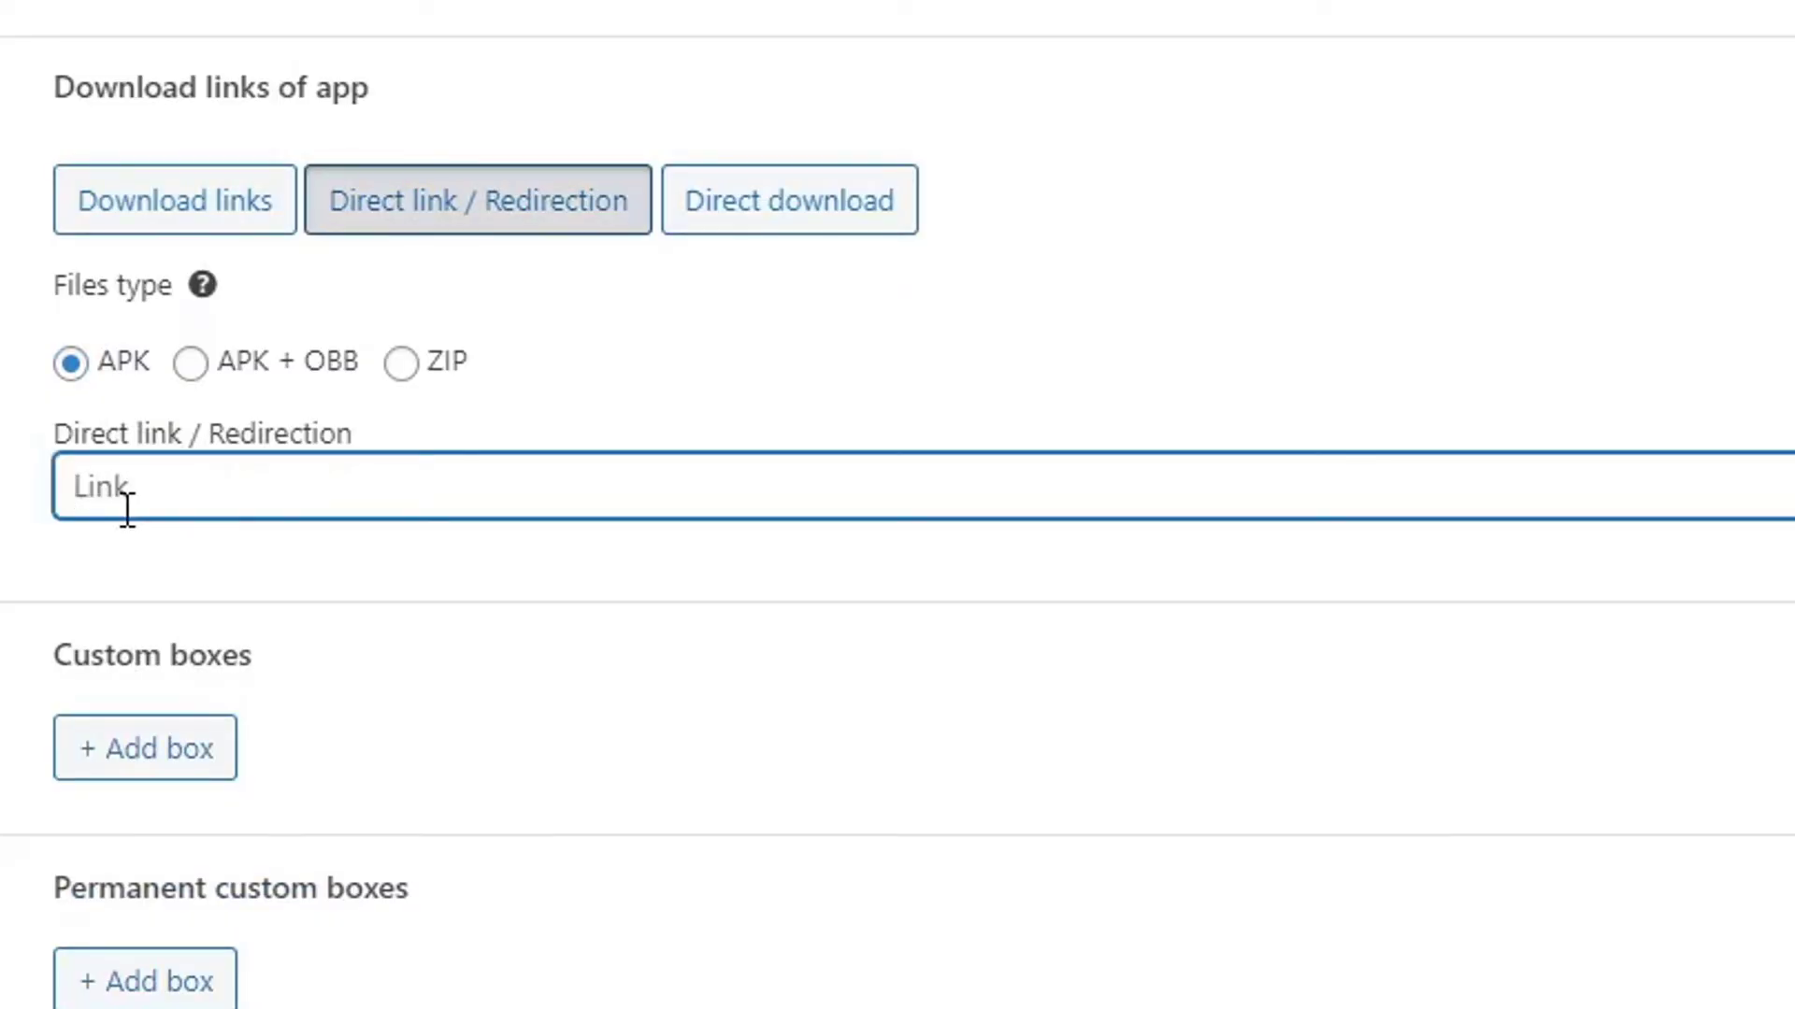
pyautogui.click(140, 194)
# Label the first download link 'Go to the download page'.
pyautogui.click(1794, 625)
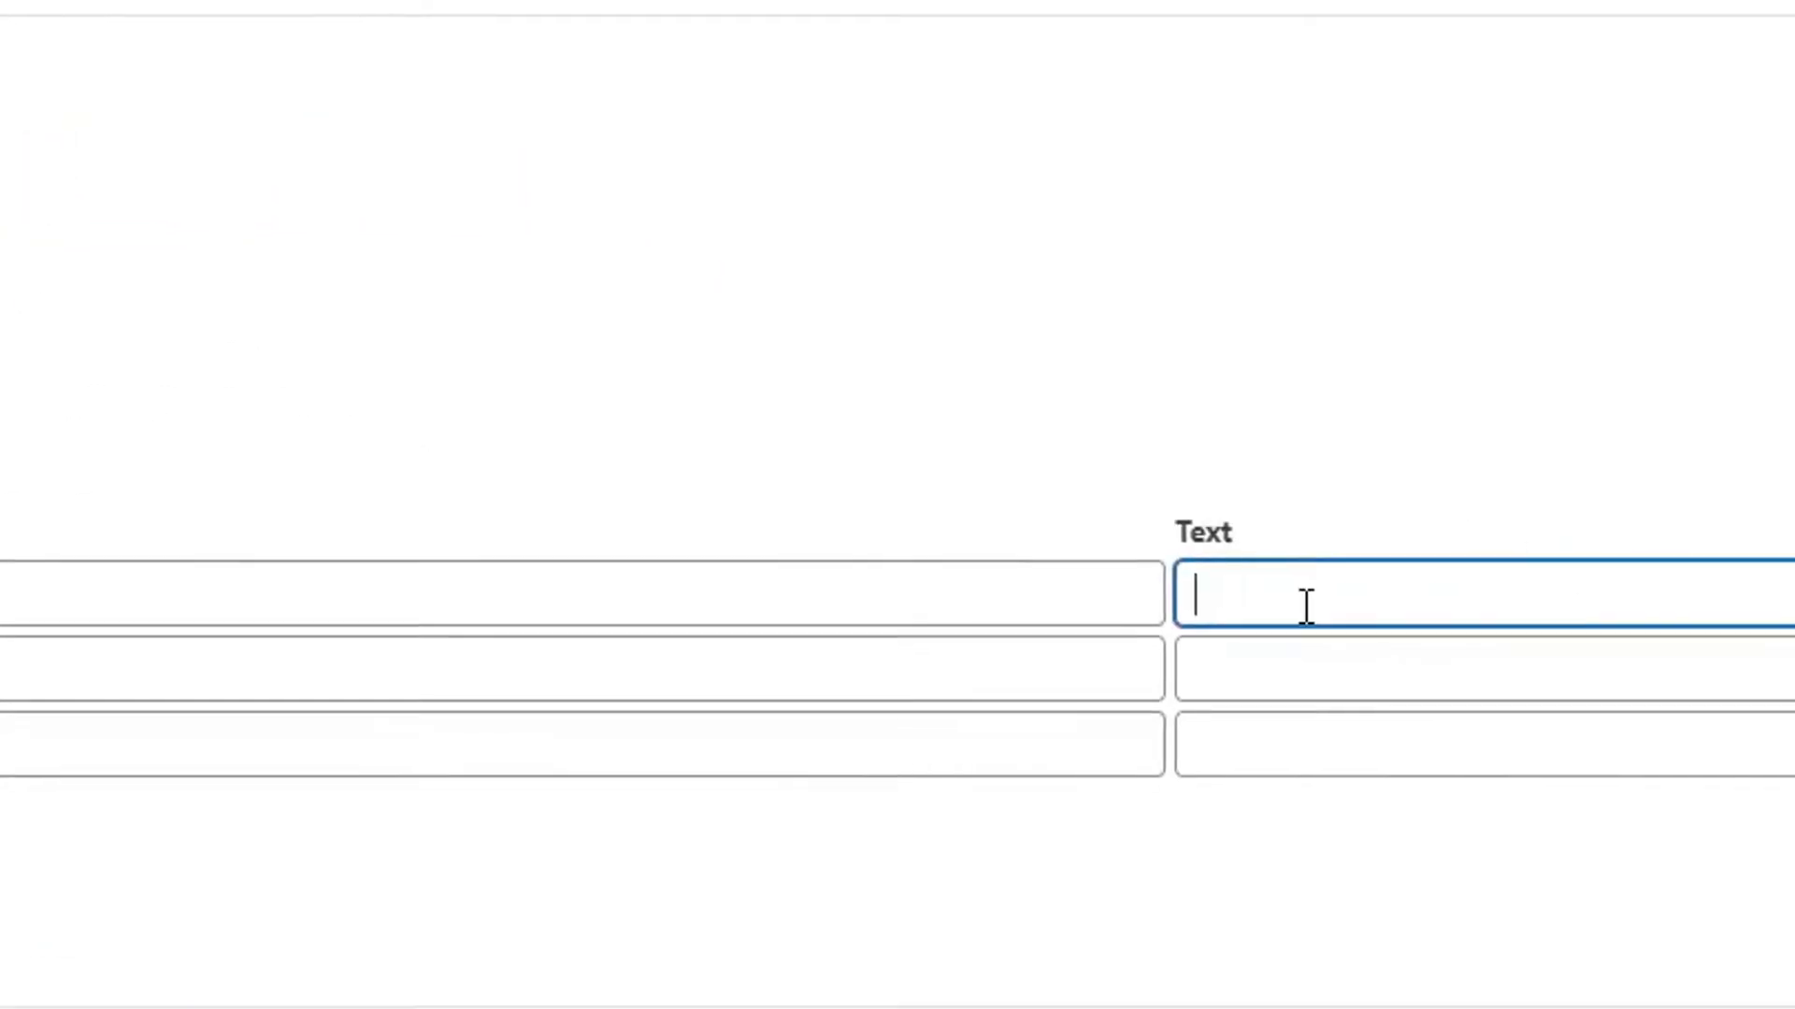
pyautogui.write('Go to the download pag')
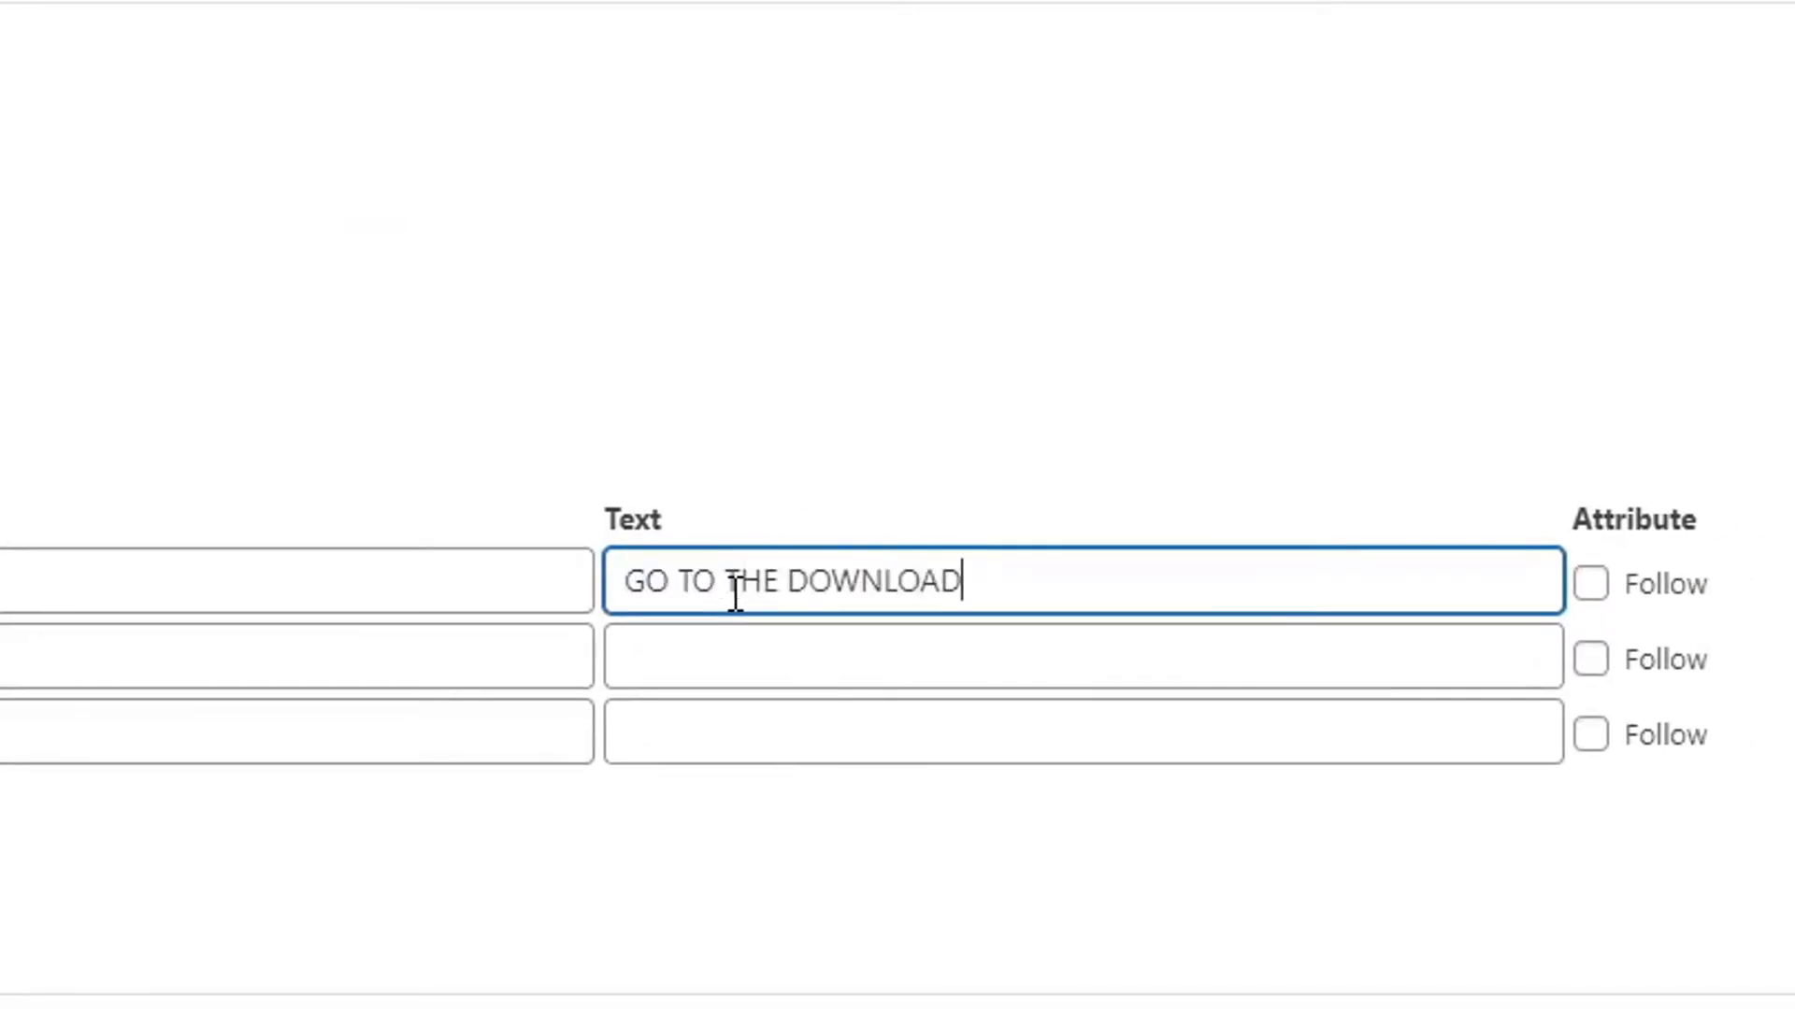
pyautogui.write('e')
pyautogui.click(164, 601)
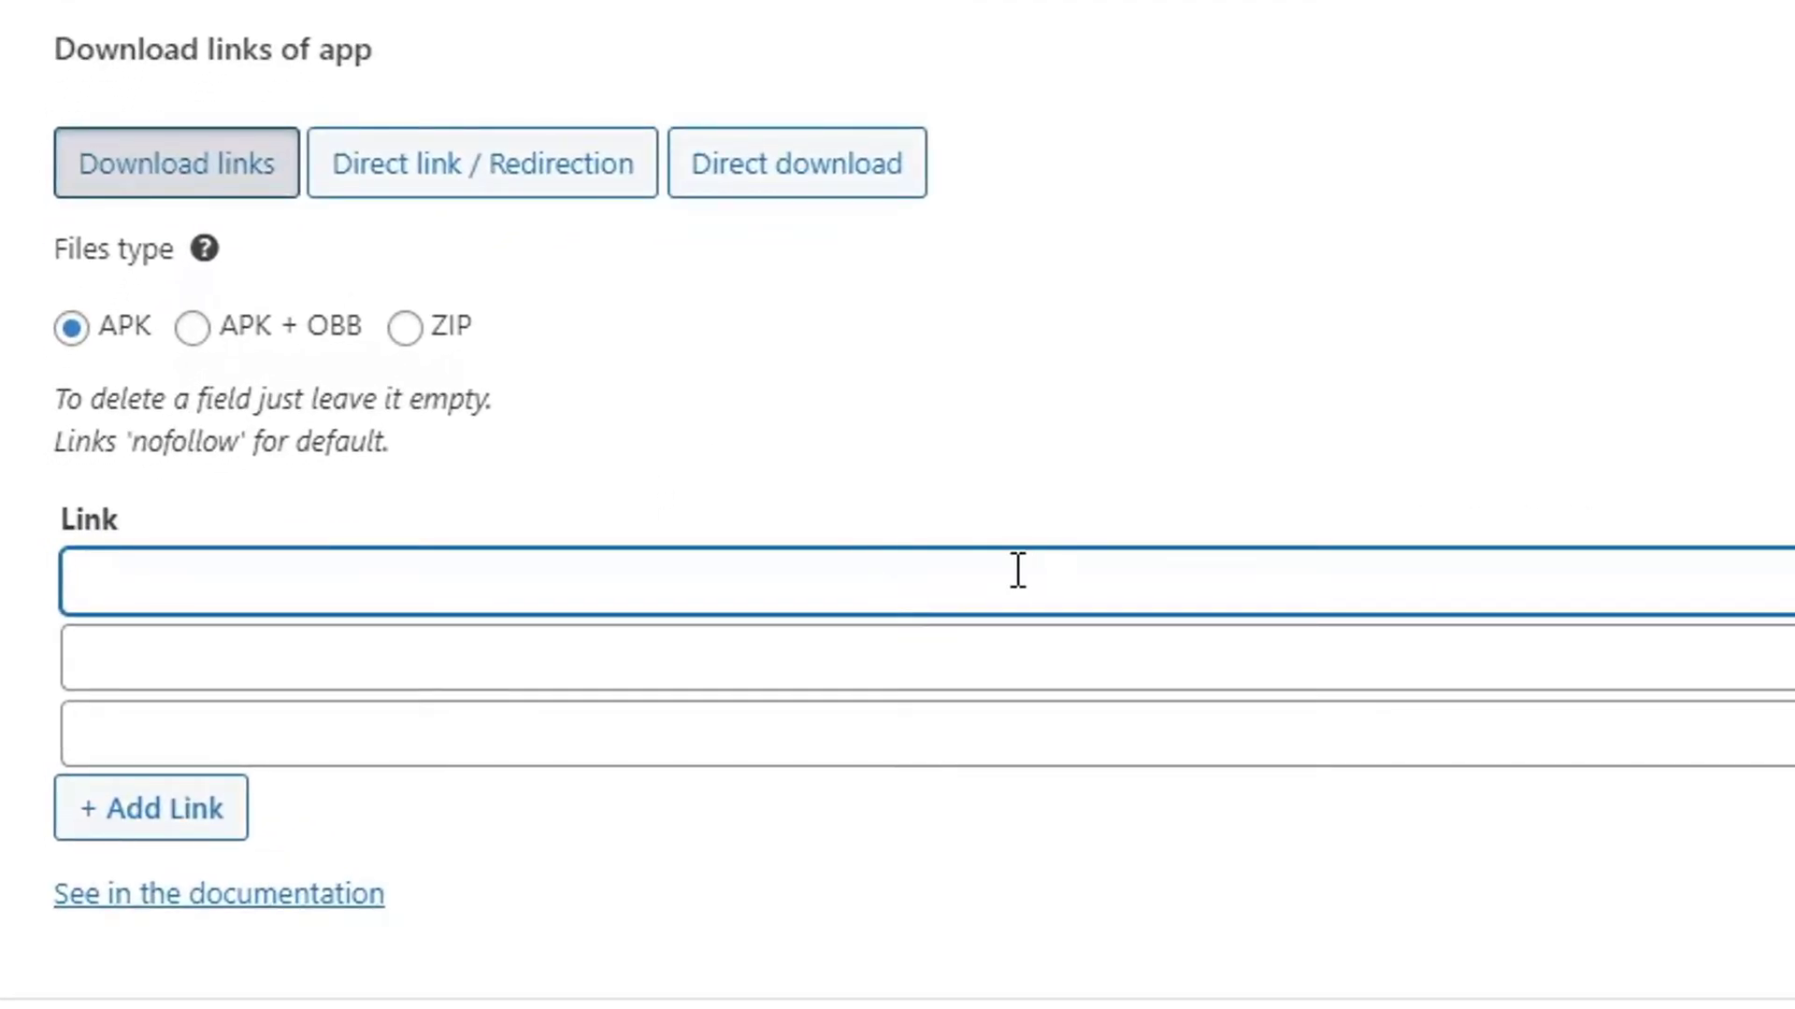
# In a new dashboard tab, add a new page titled 'Asphalt 9 APK Download'.
pyautogui.rightClick(52, 108)
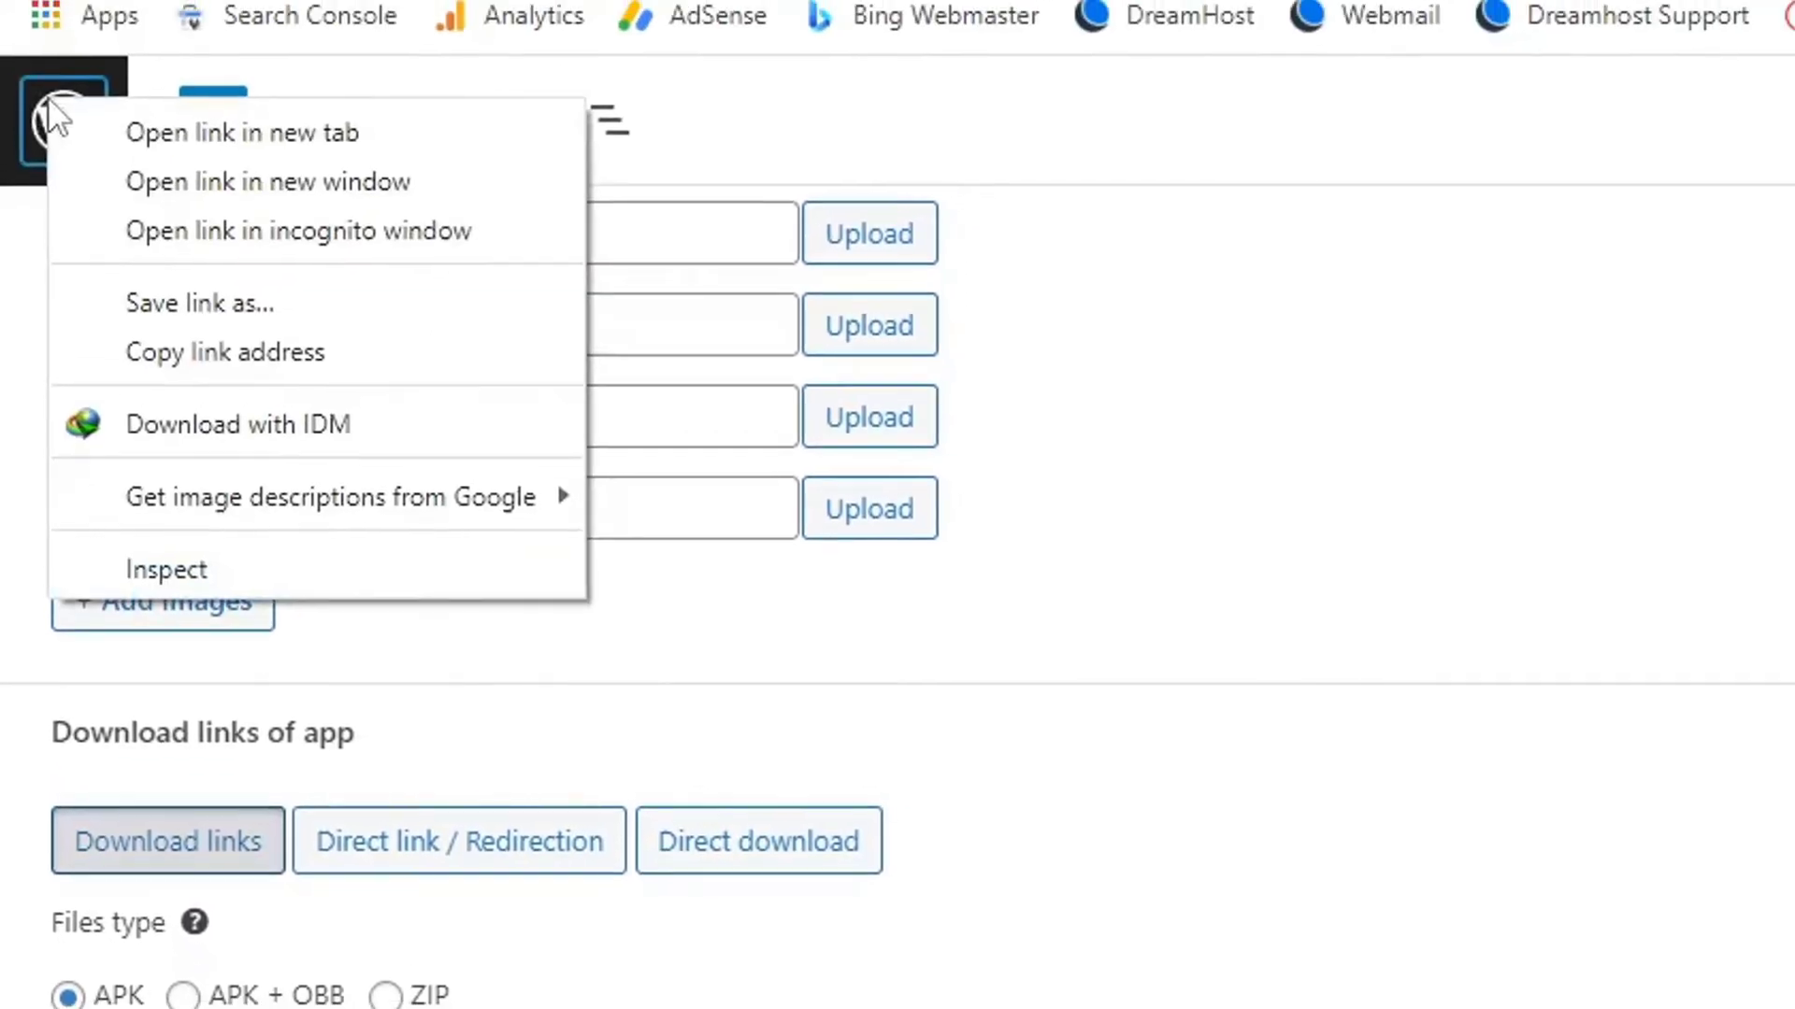
pyautogui.click(141, 126)
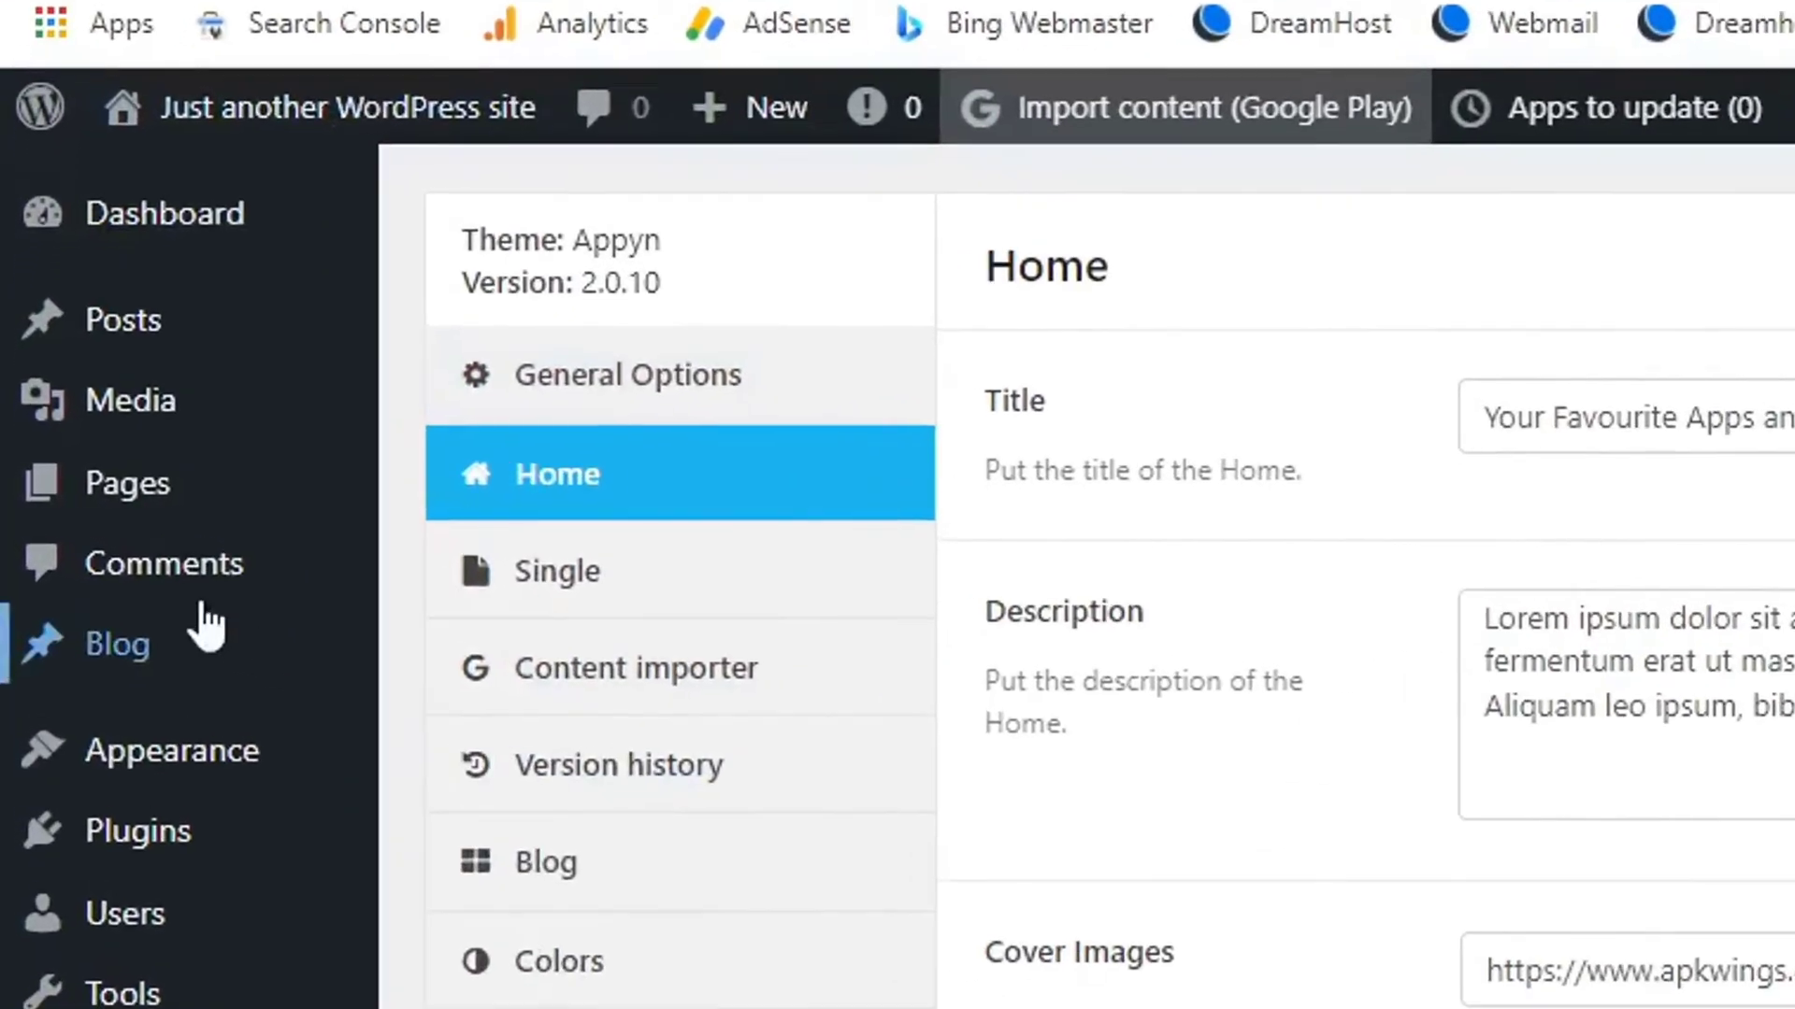
pyautogui.moveTo(71, 519)
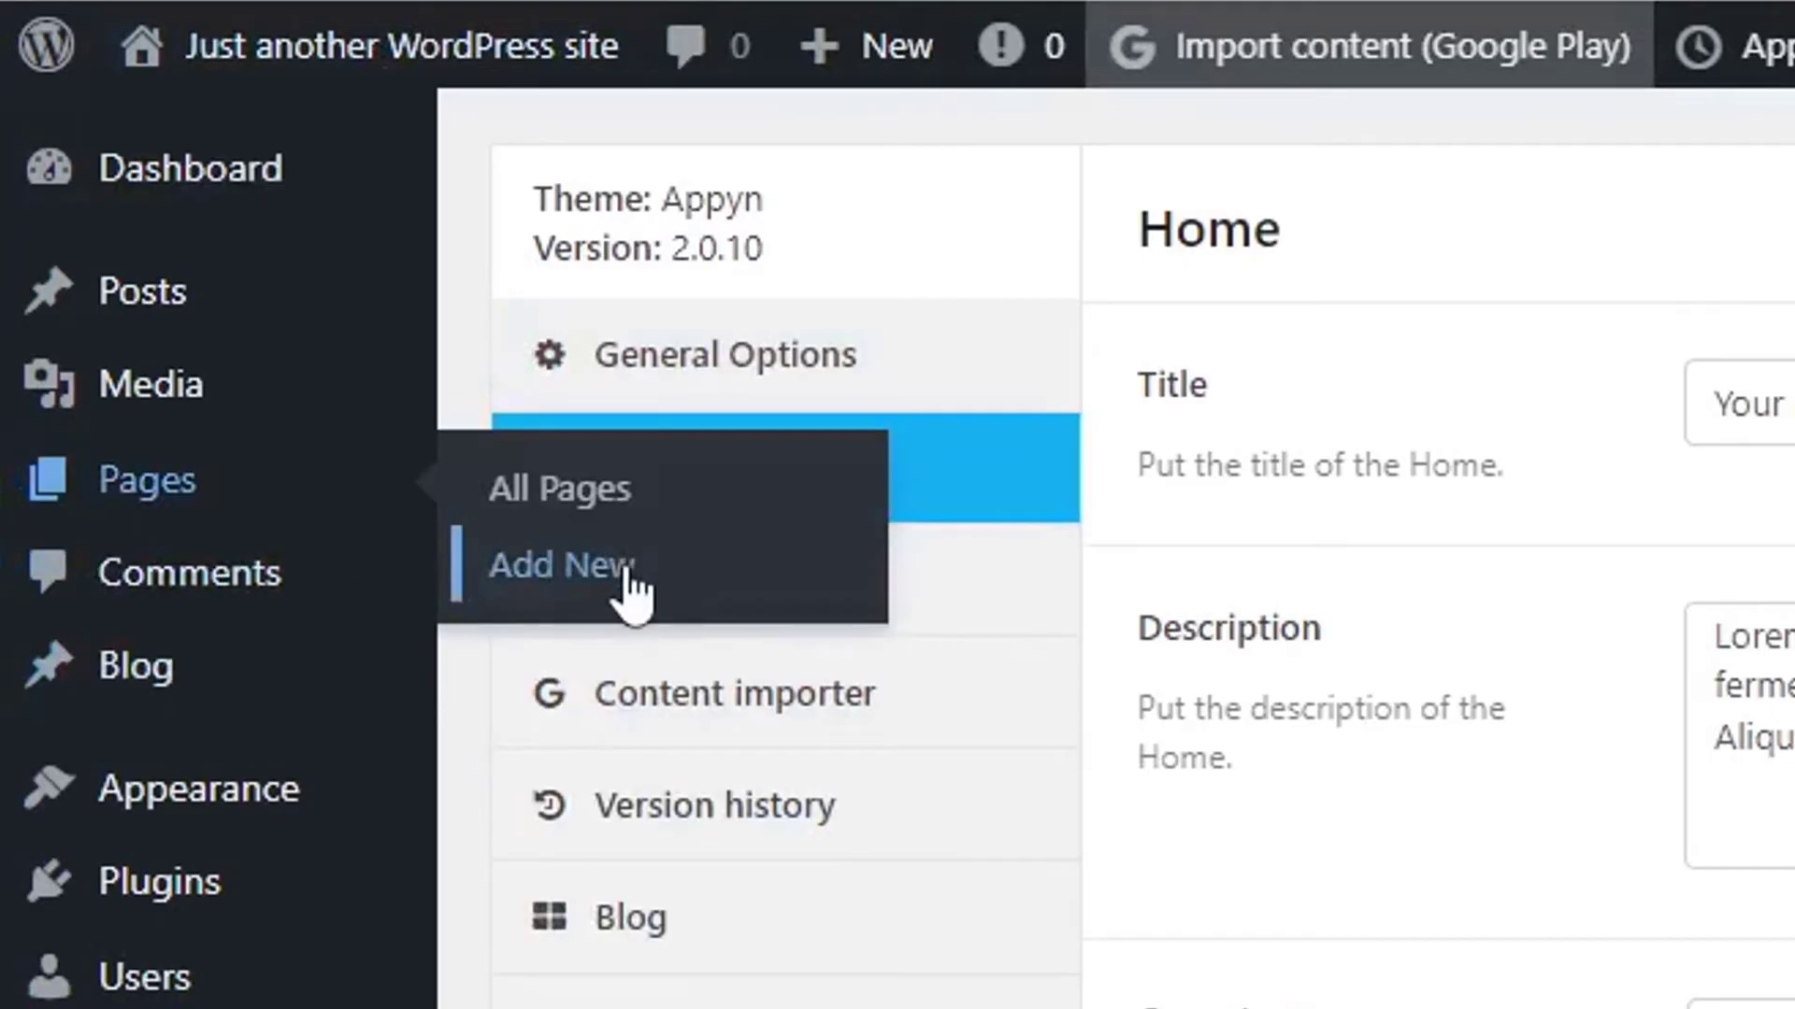
pyautogui.click(598, 568)
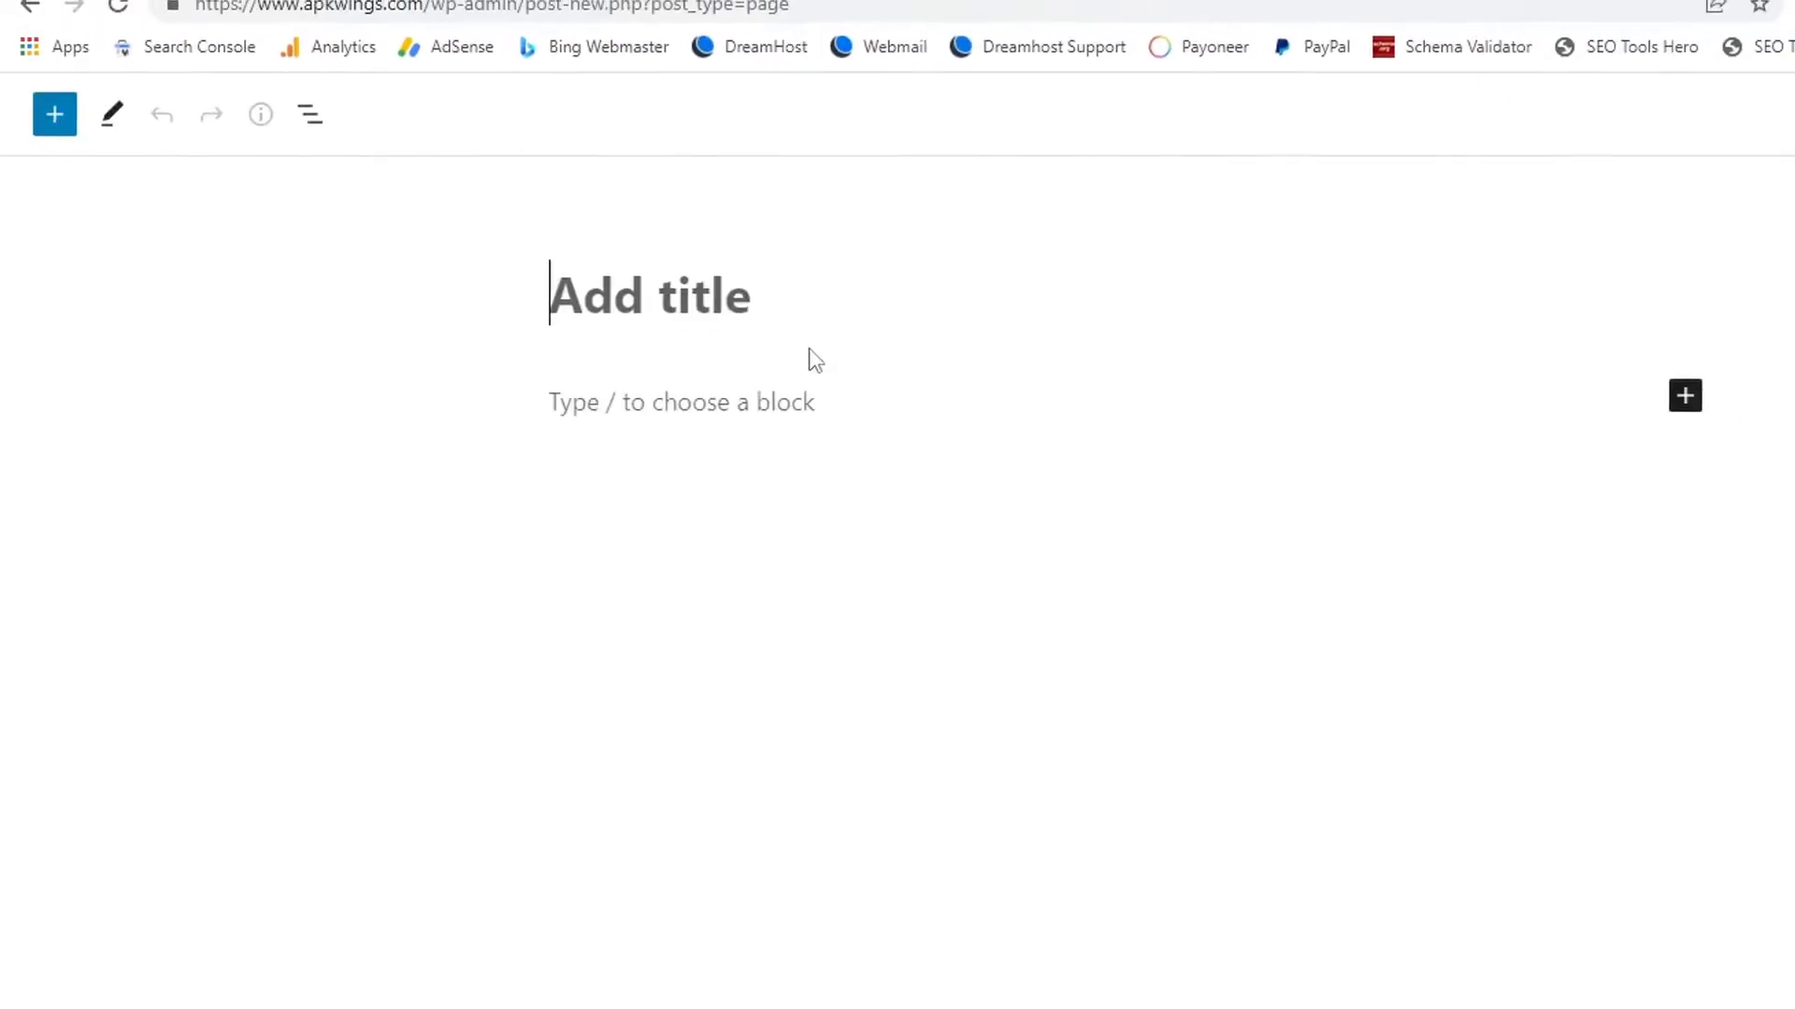
pyautogui.write('aSPHLA')
pyautogui.press('BackSpace')
pyautogui.press('BackSpace')
pyautogui.press('BackSpace')
pyautogui.press('BackSpace')
pyautogui.press('BackSpace')
pyautogui.press('BackSpace')
pyautogui.write('Asphalt 9')
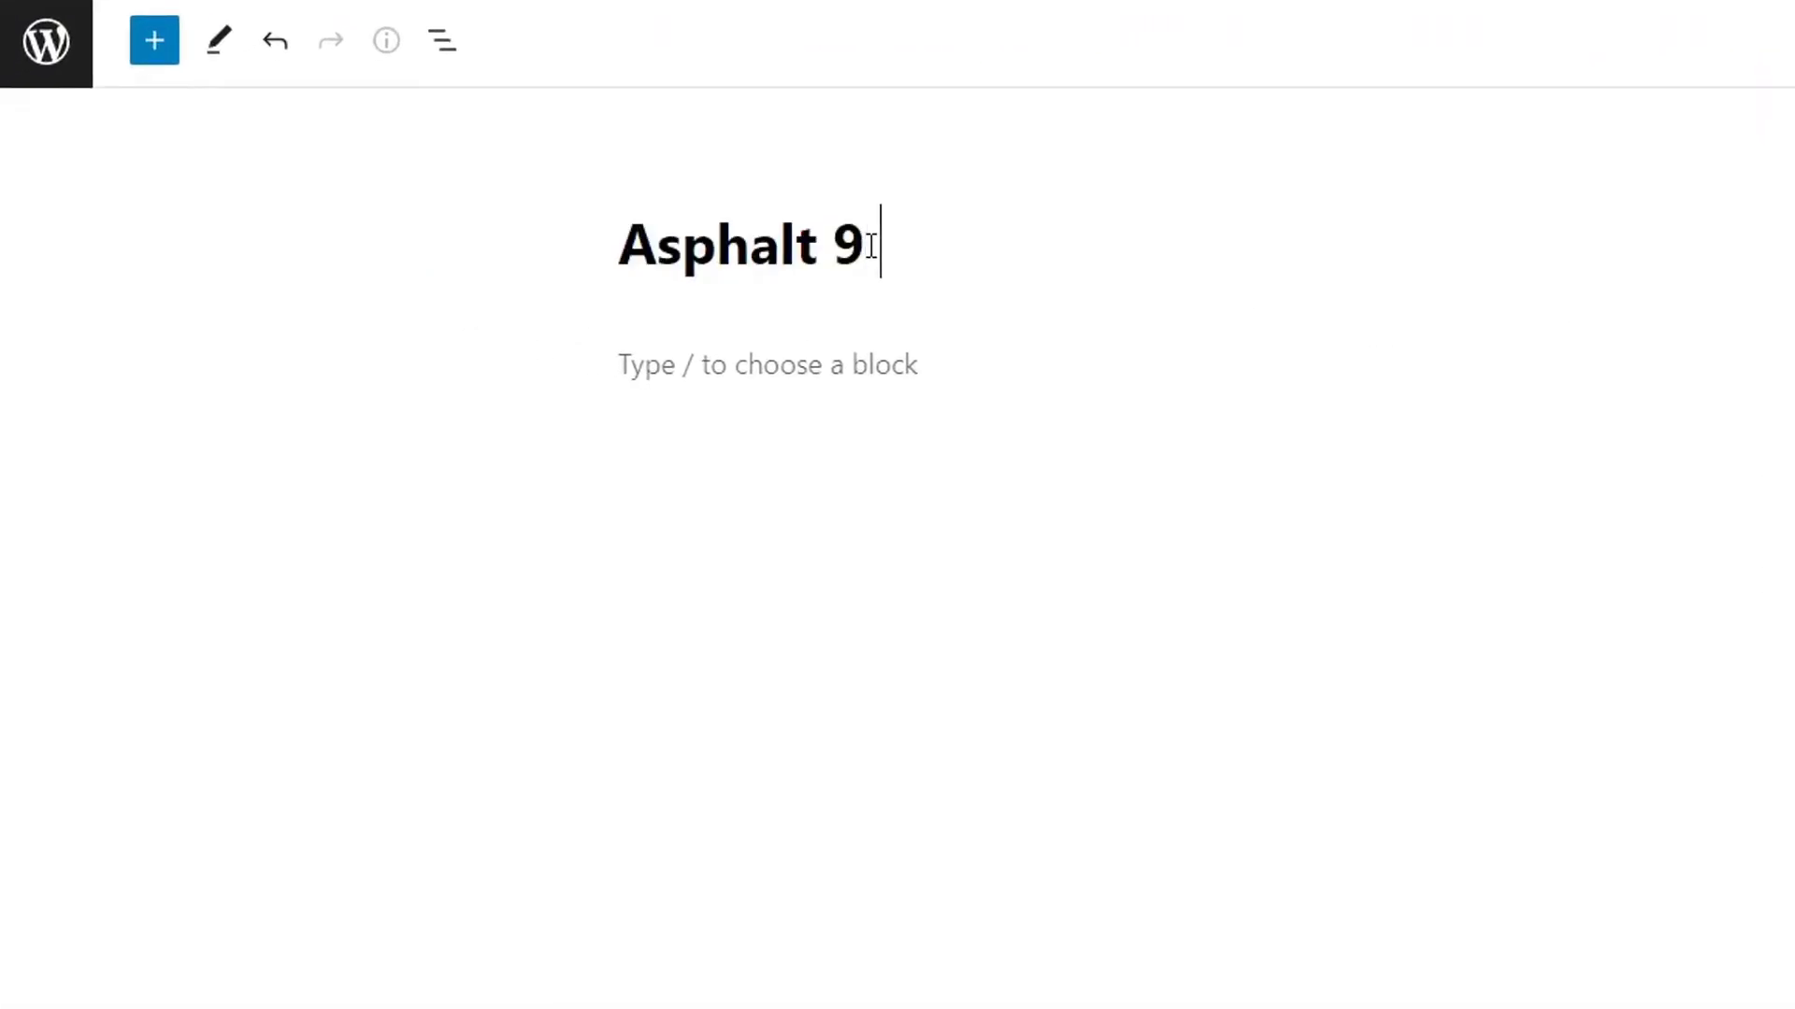
pyautogui.write(' APK Down')
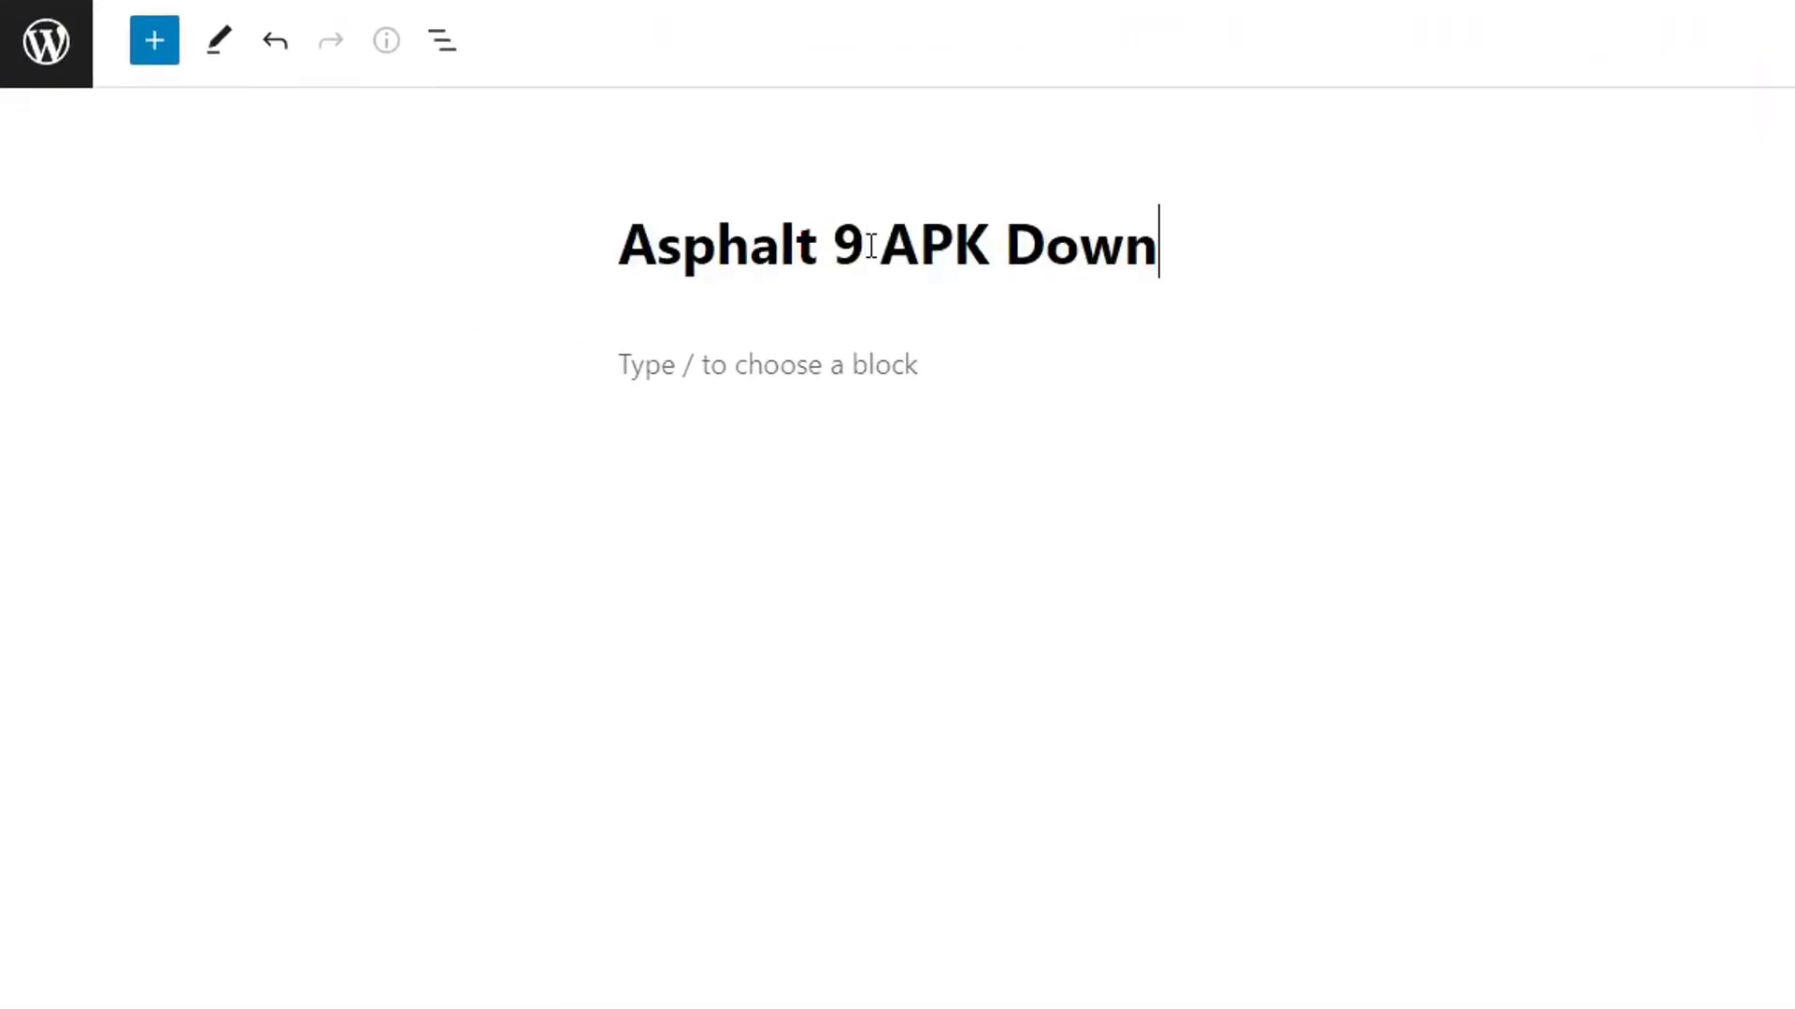
pyautogui.write('load')
pyautogui.press('Return')
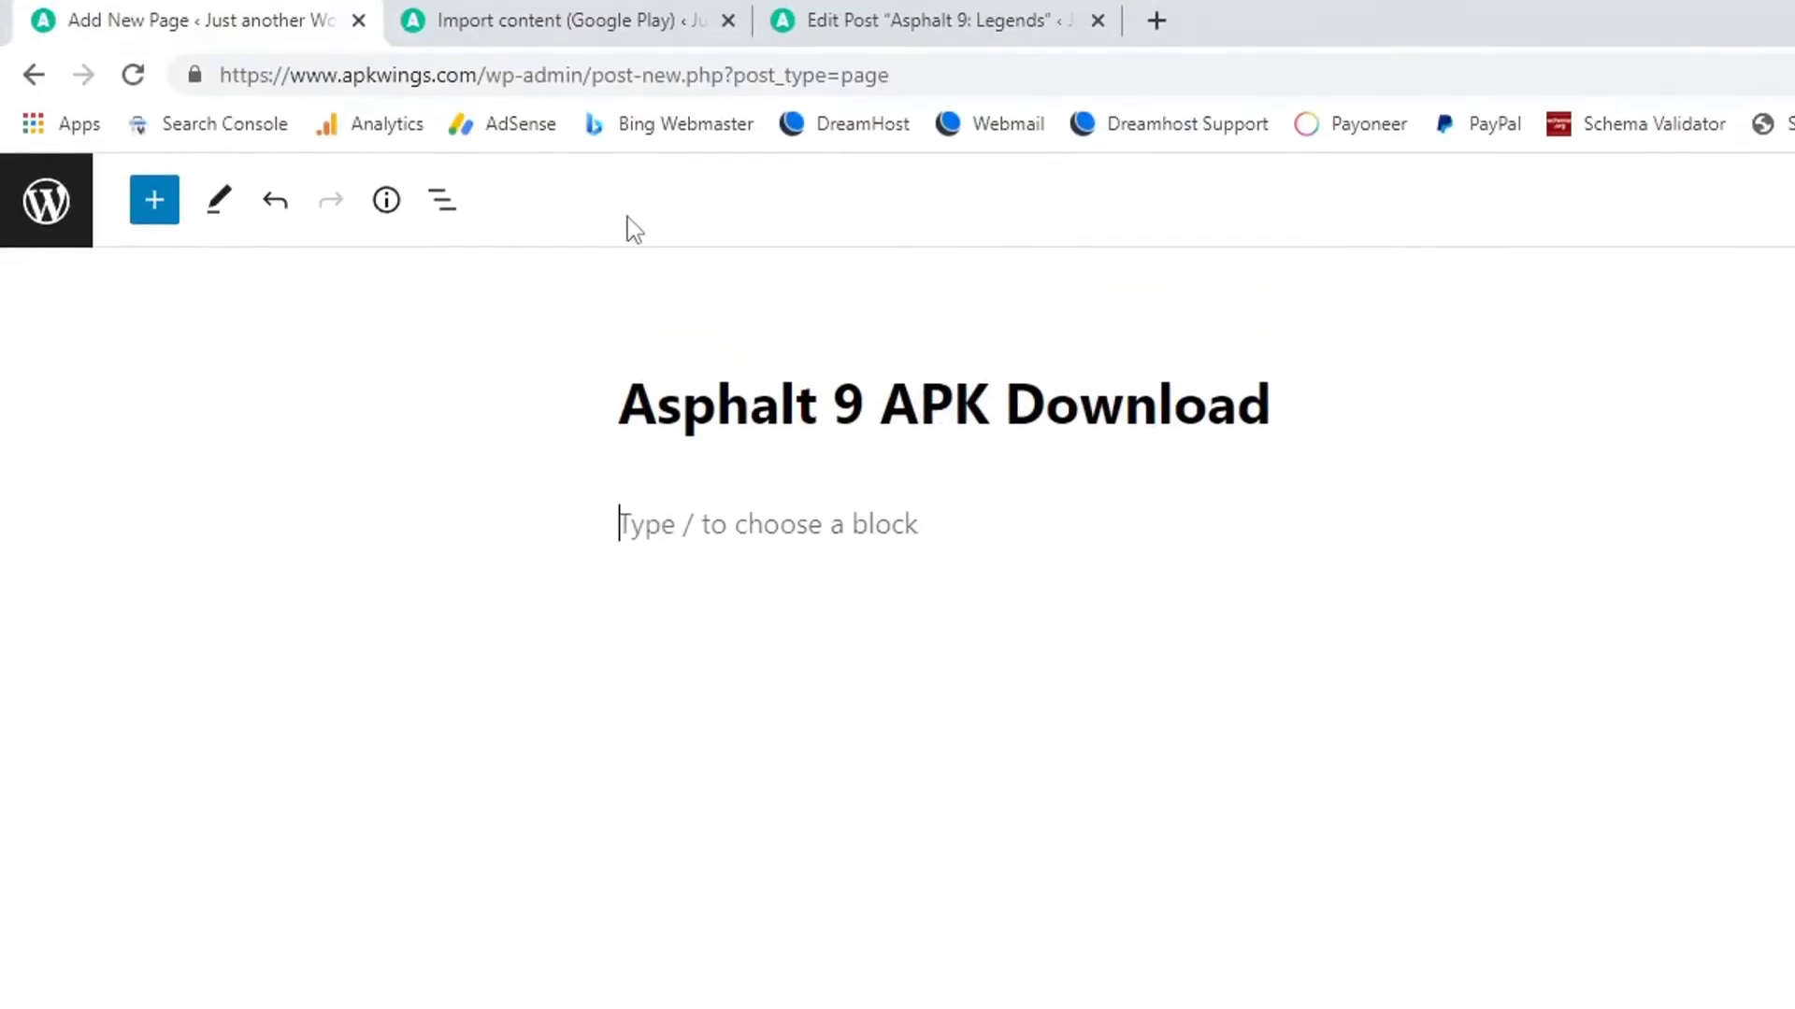
# Copy the first Lorem Ipsum paragraph from the Asphalt 9 post into the new page.
pyautogui.moveTo(866, 19); pyautogui.dragTo(564, 7)
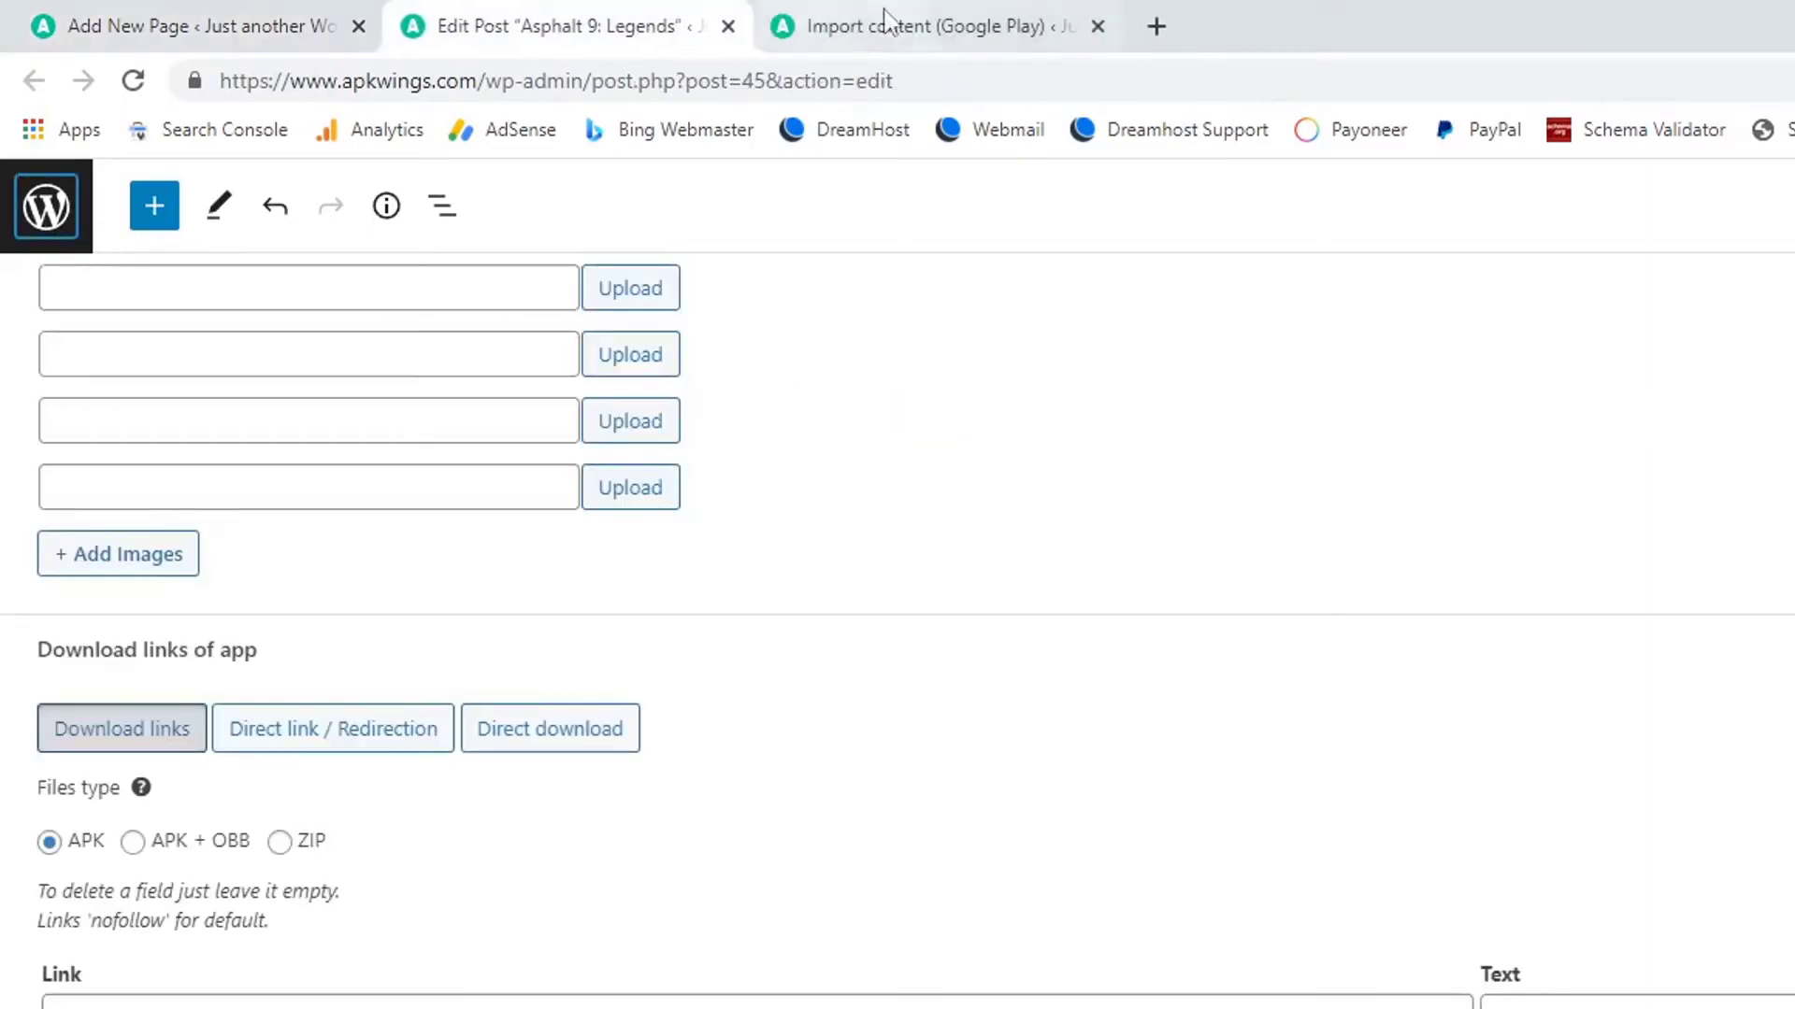
pyautogui.click(1075, 26)
pyautogui.scroll(8, 1391, 771)
pyautogui.scroll(10, 1391, 771)
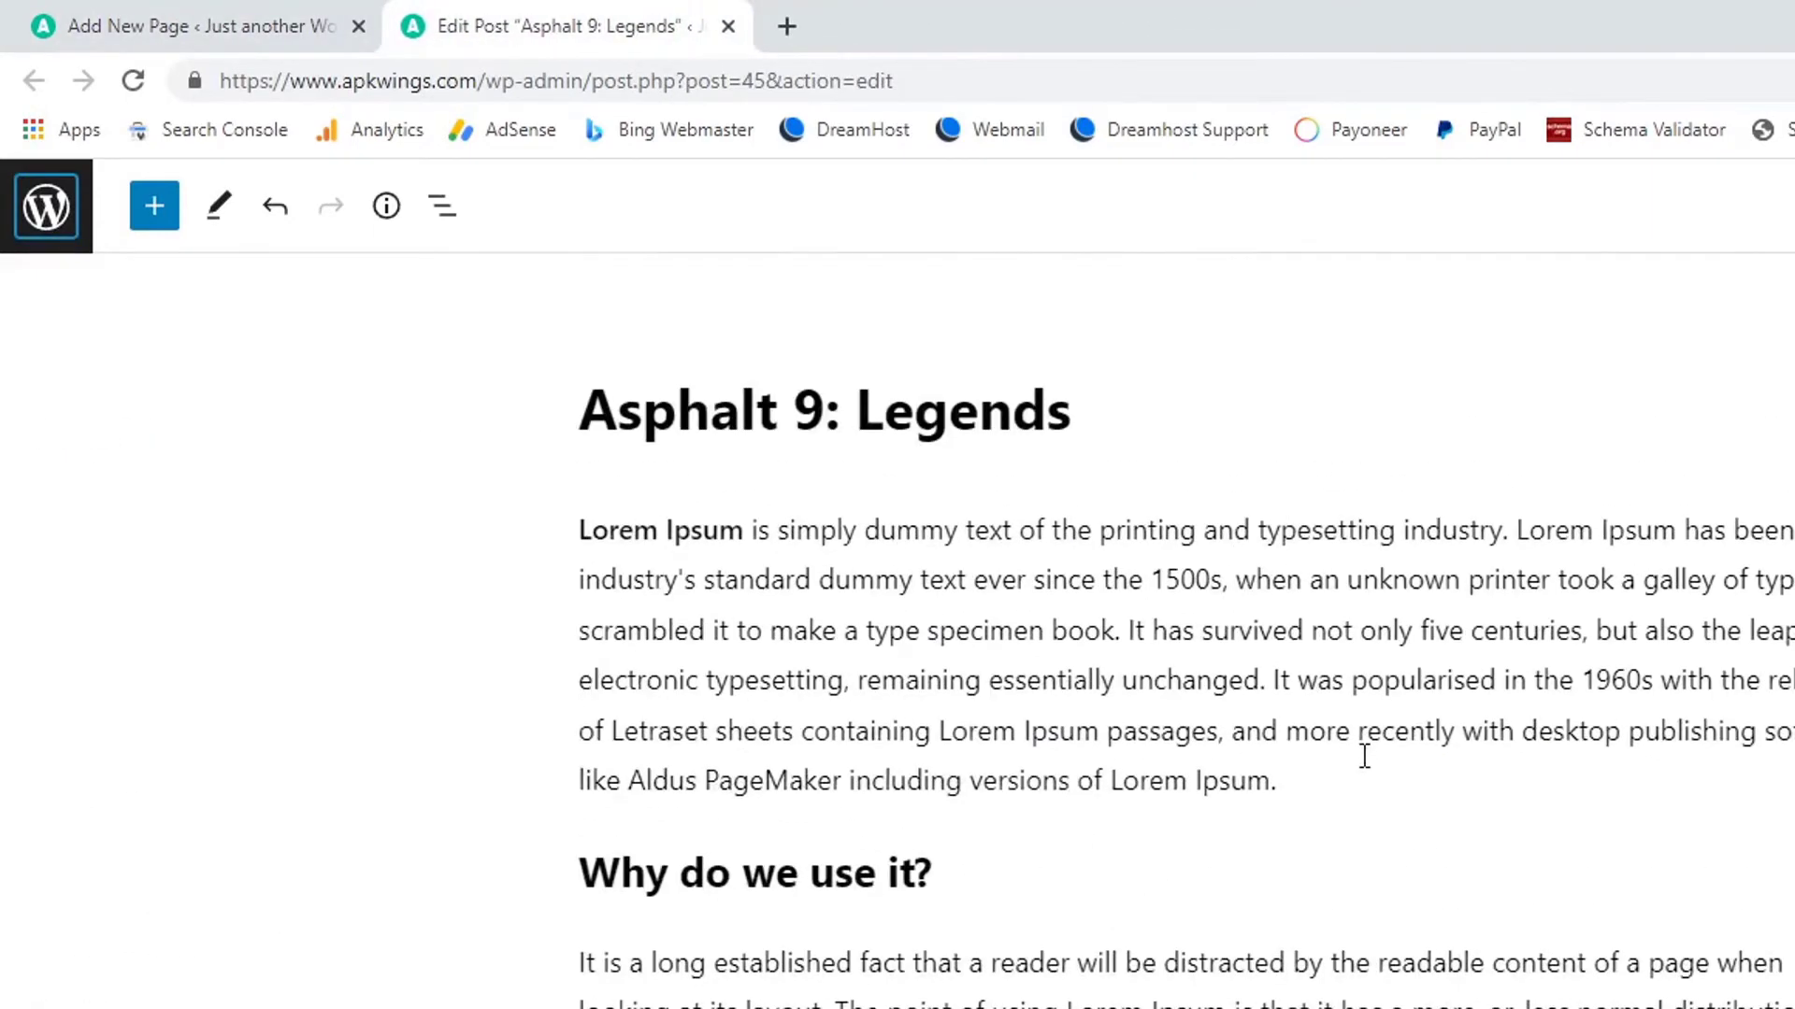
pyautogui.moveTo(1331, 775); pyautogui.dragTo(478, 500)
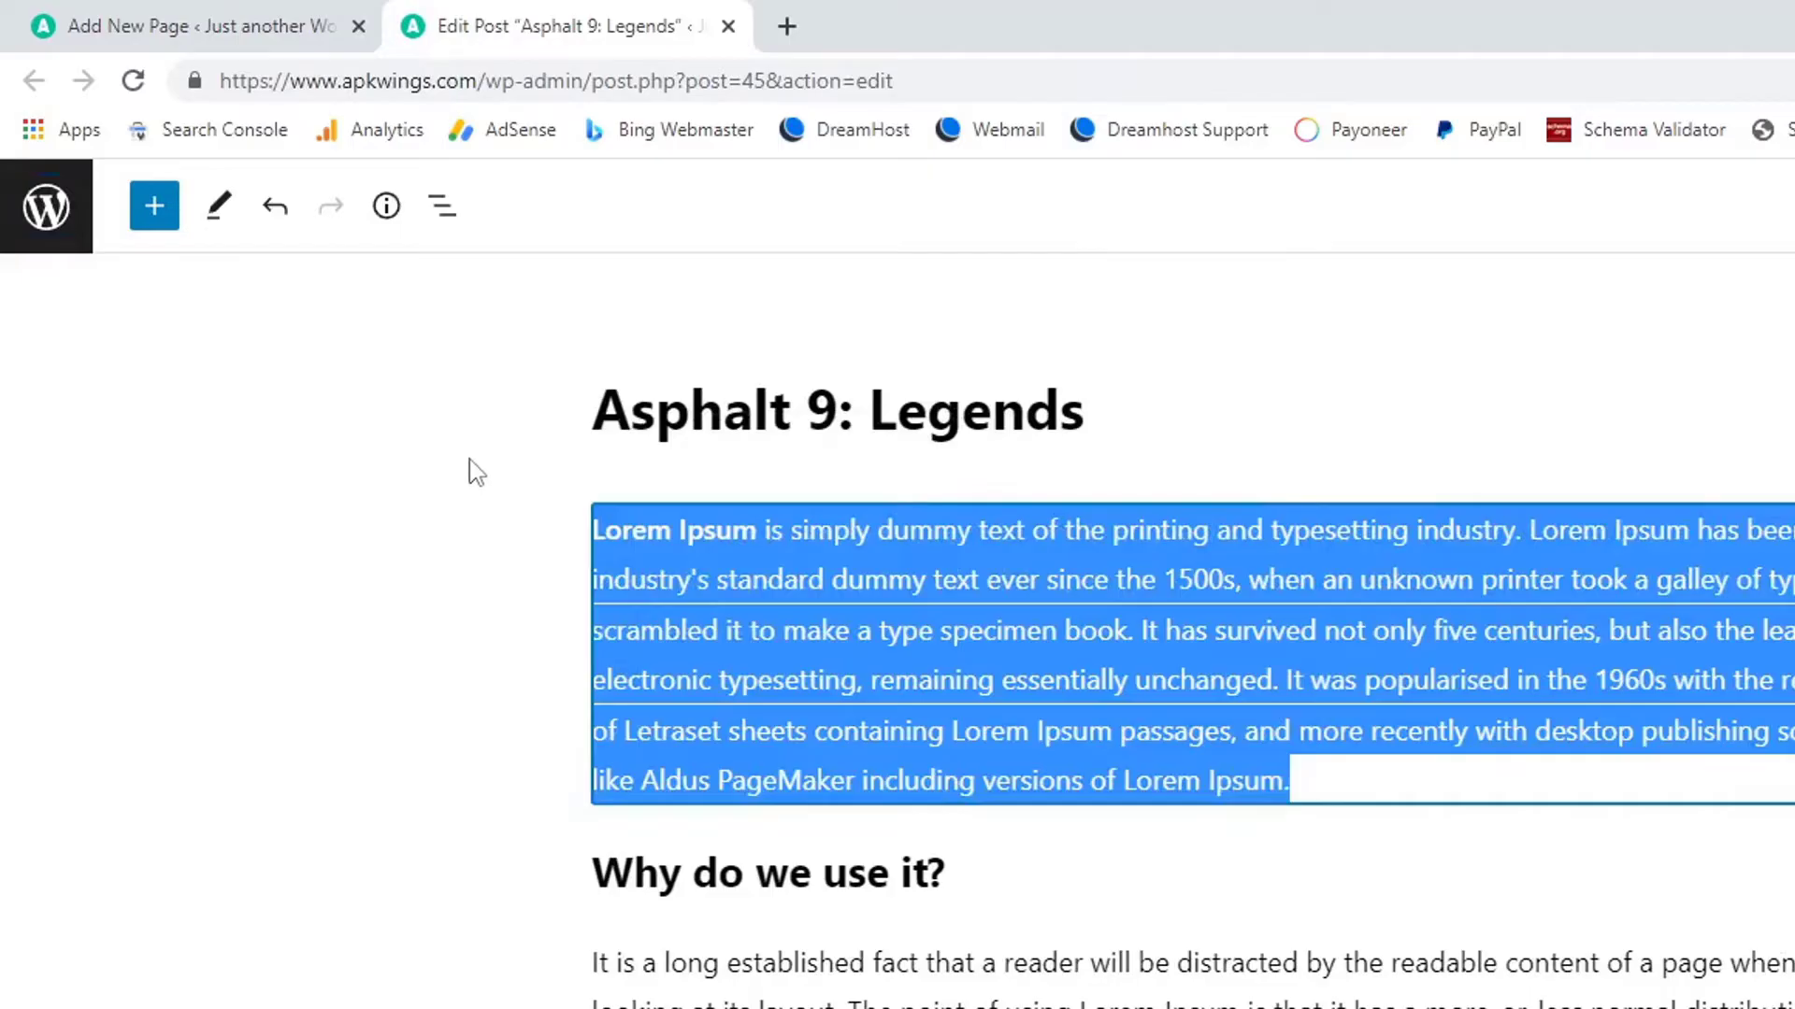
pyautogui.hotkey('ctrl', 'c')
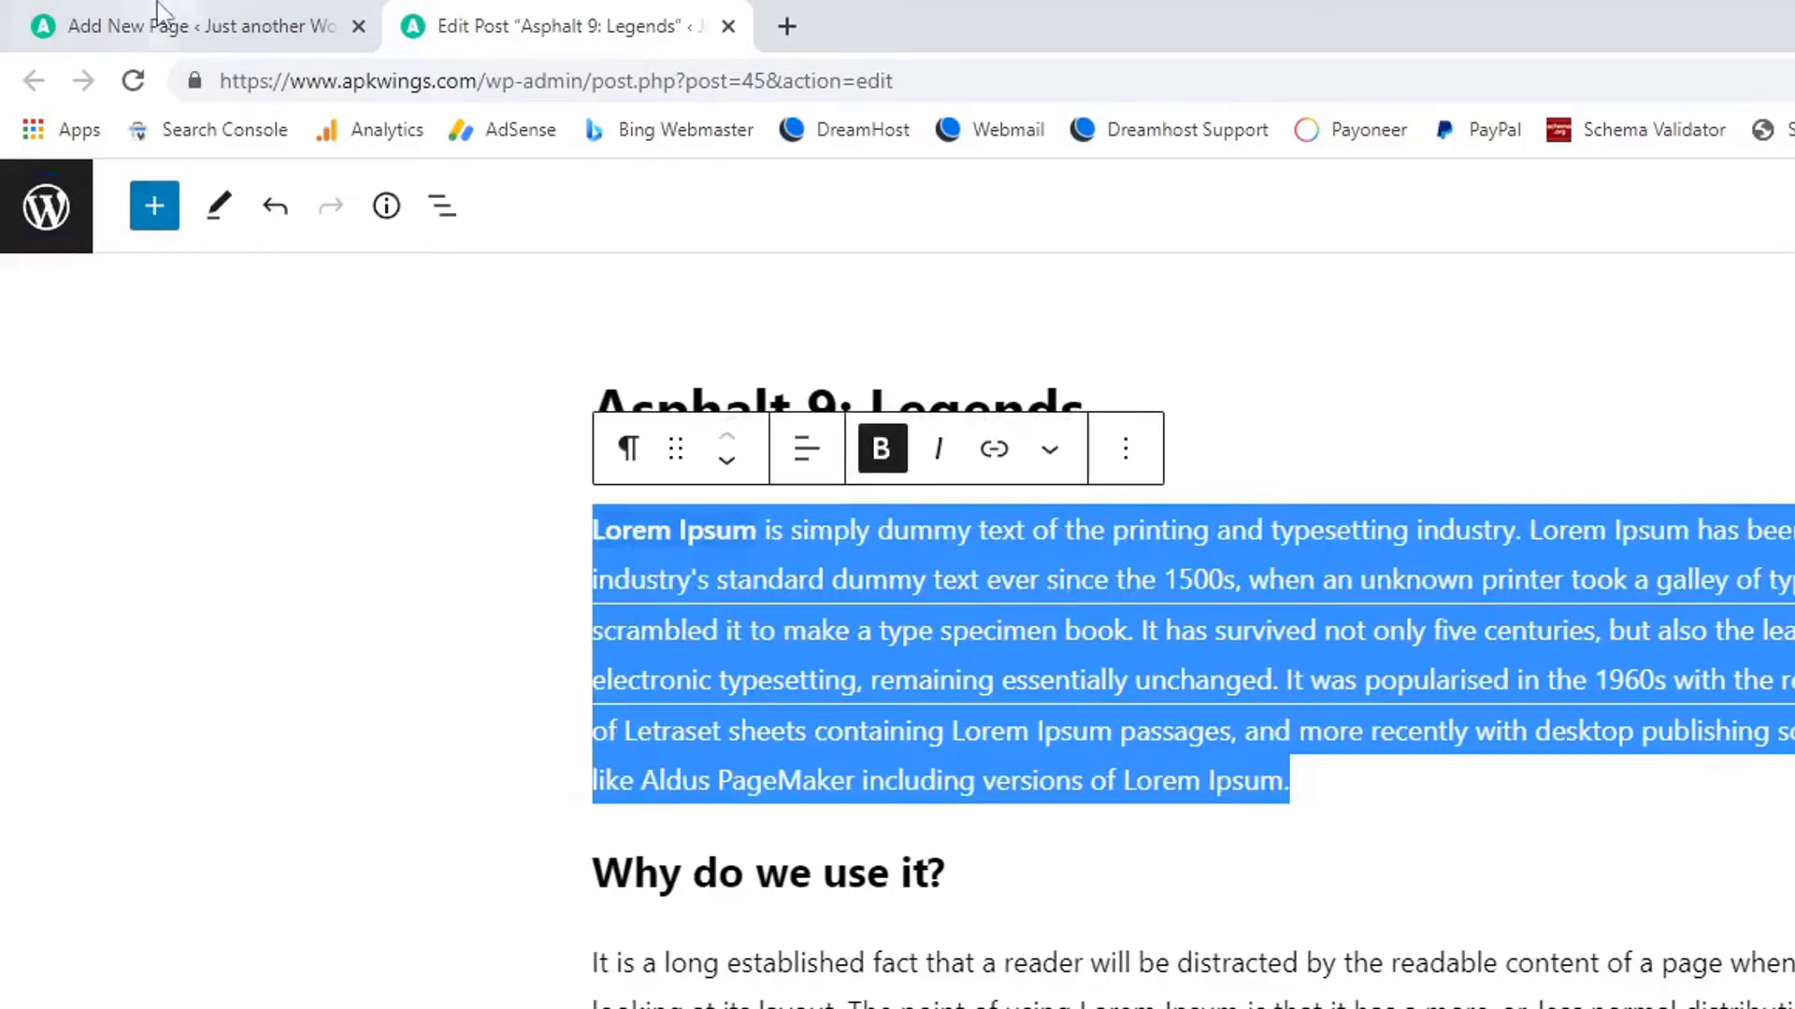
pyautogui.click(159, 24)
pyautogui.hotkey('ctrl', 'v')
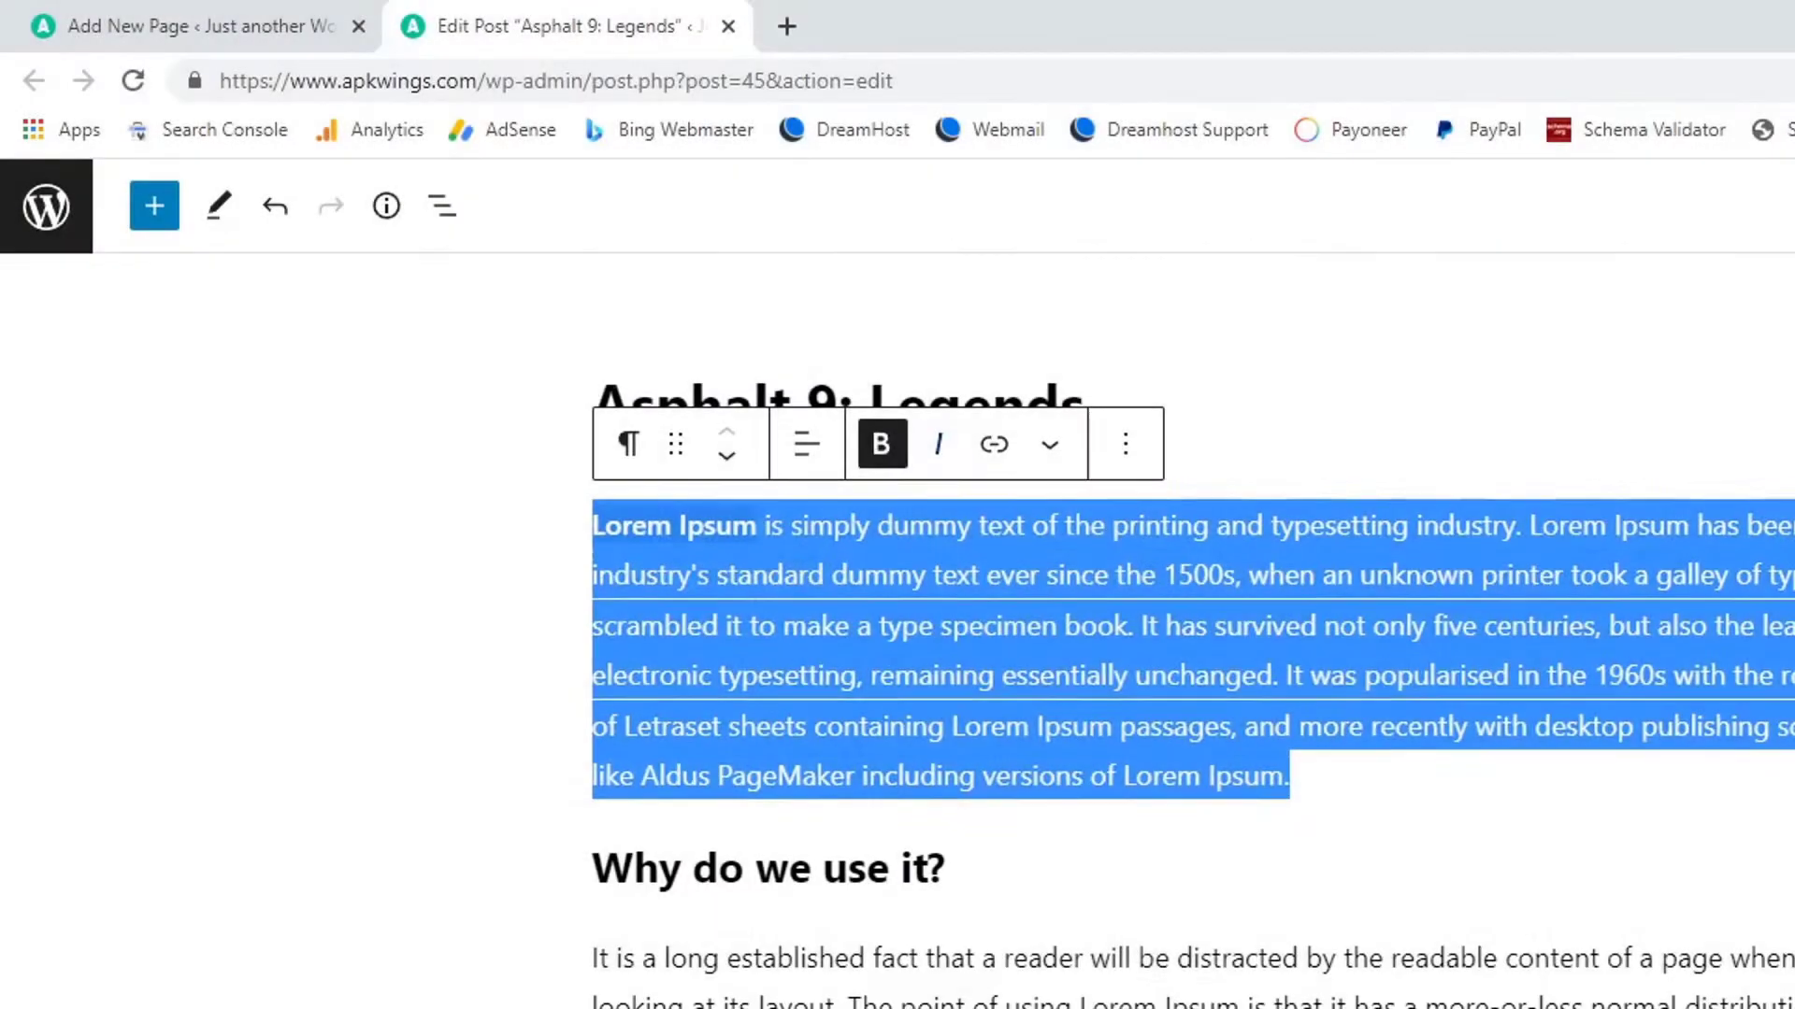
# Insert an empty block above the pasted Lorem paragraph.
pyautogui.scroll(-8, 1186, 620)
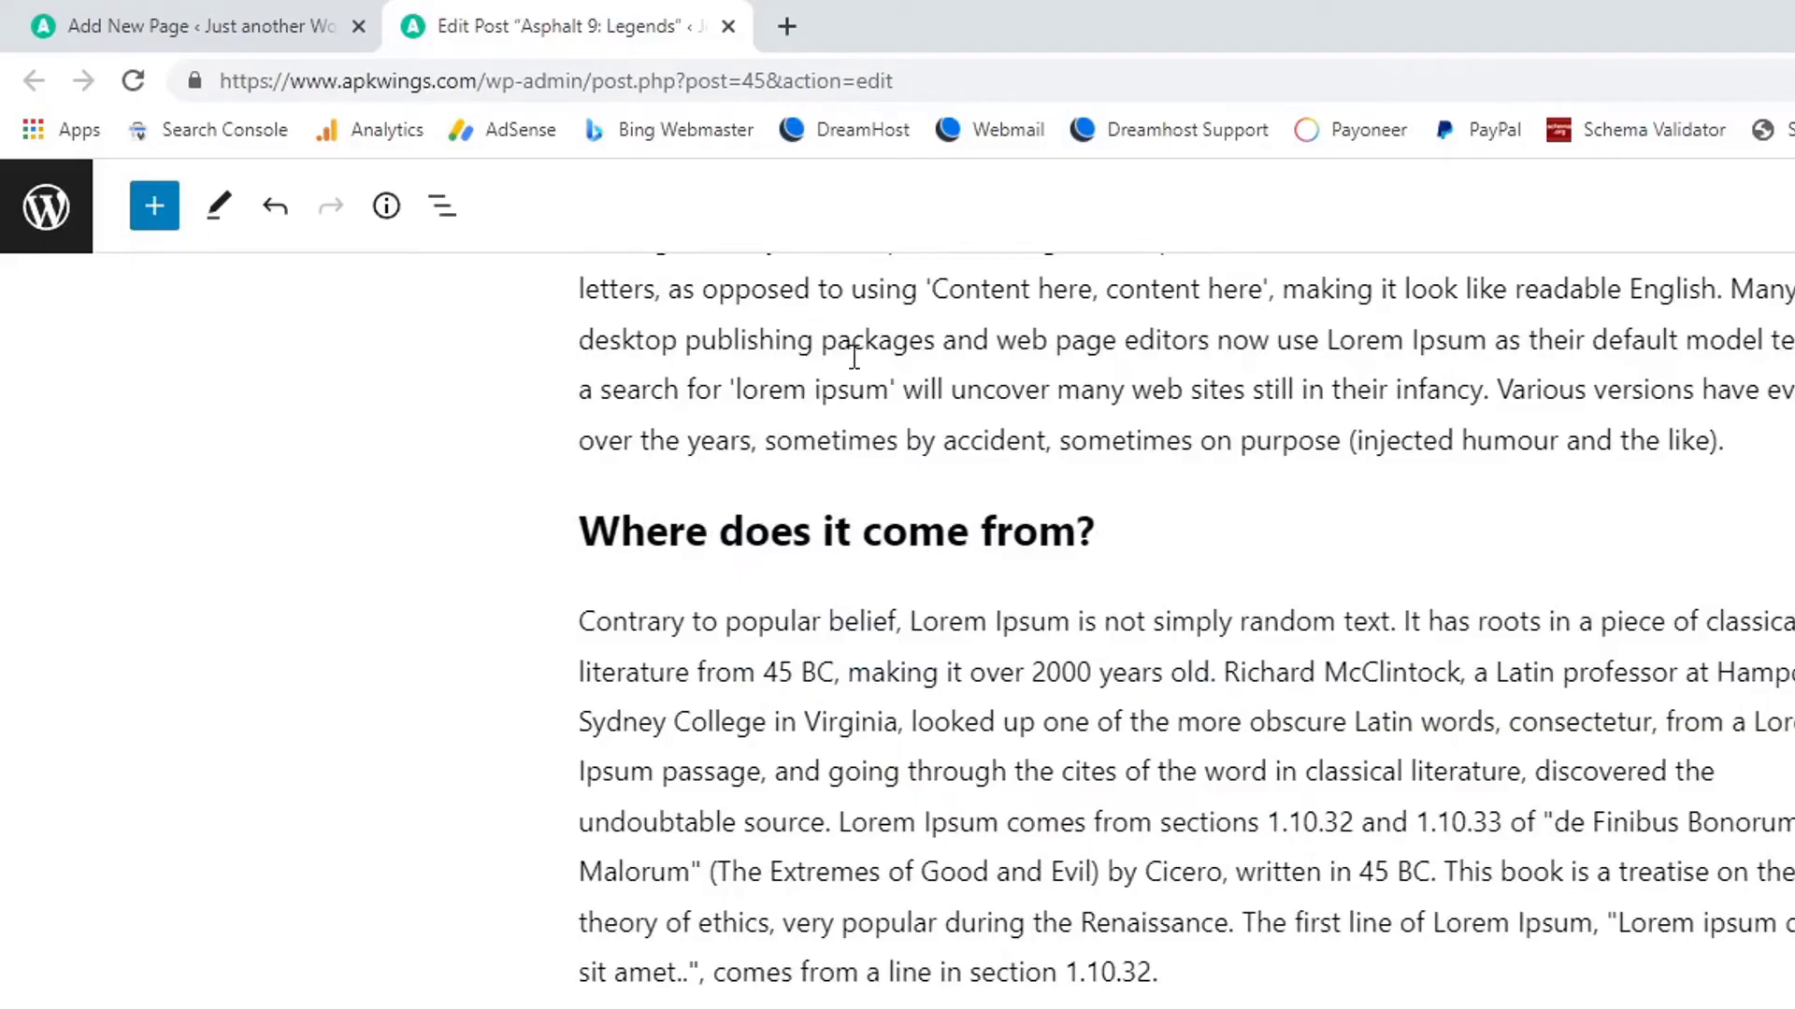
pyautogui.hotkey('ctrl', 'shift', 'Tab')
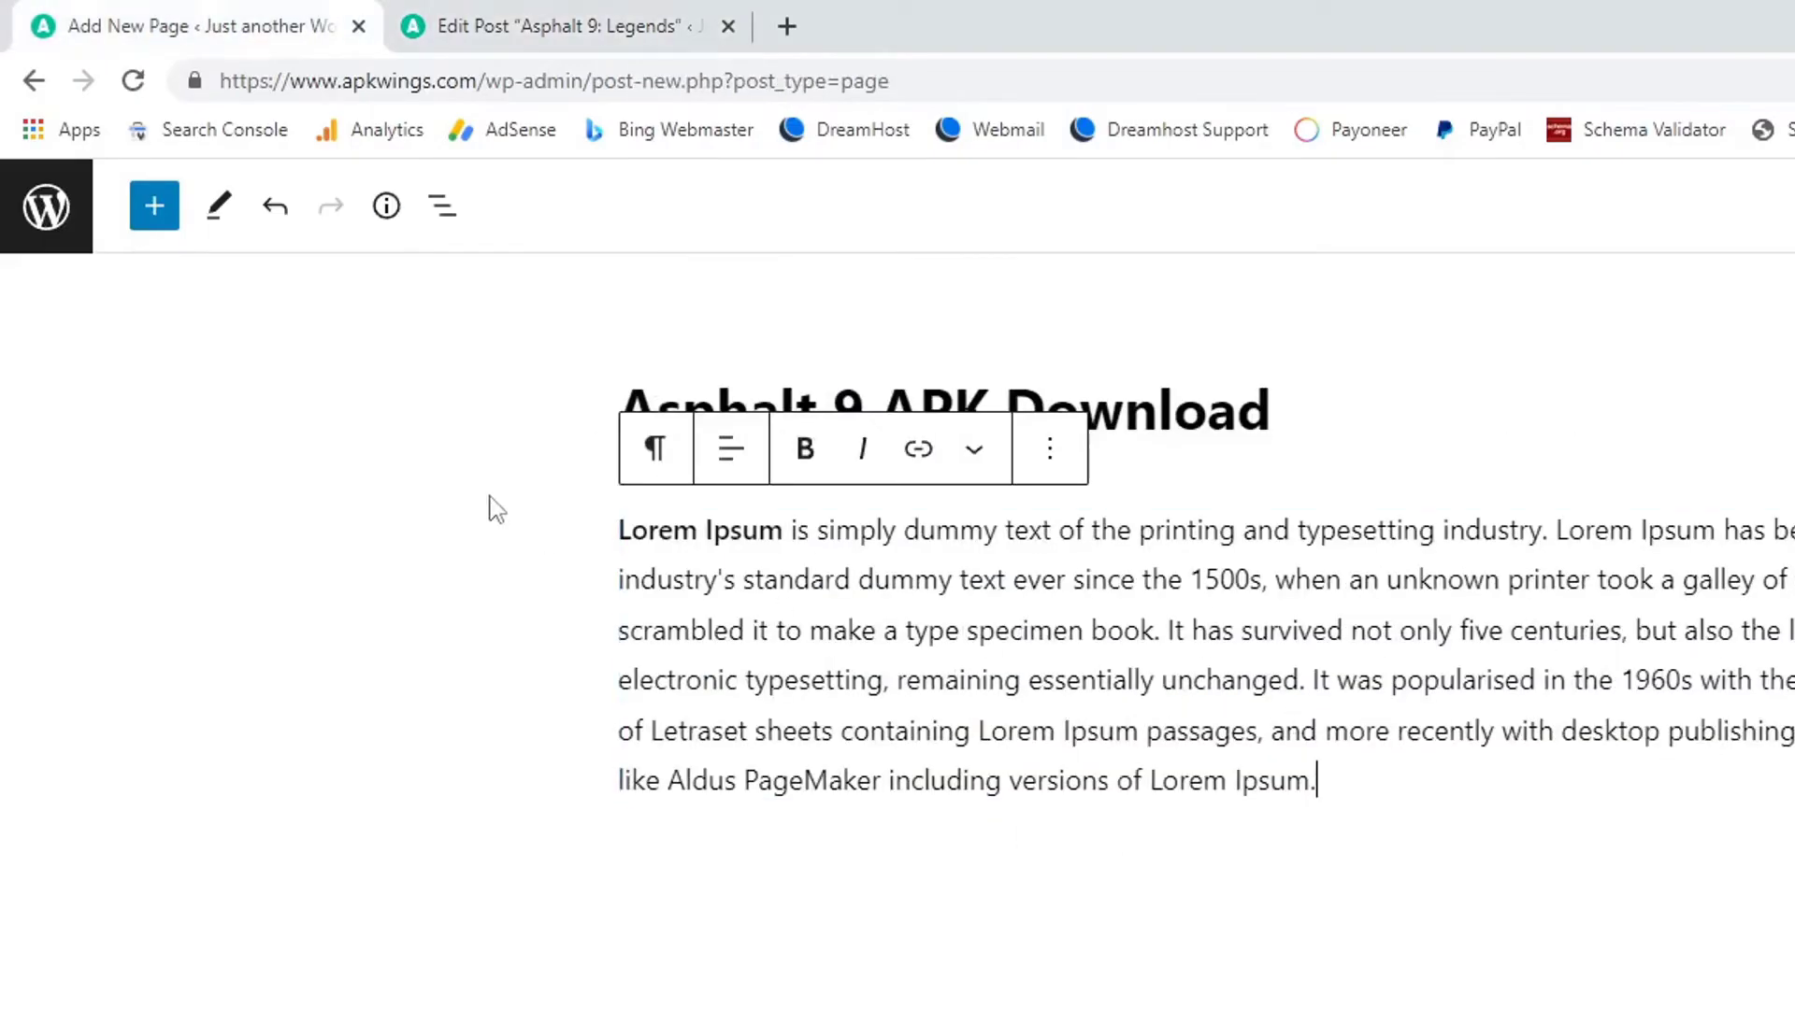
pyautogui.click(617, 540)
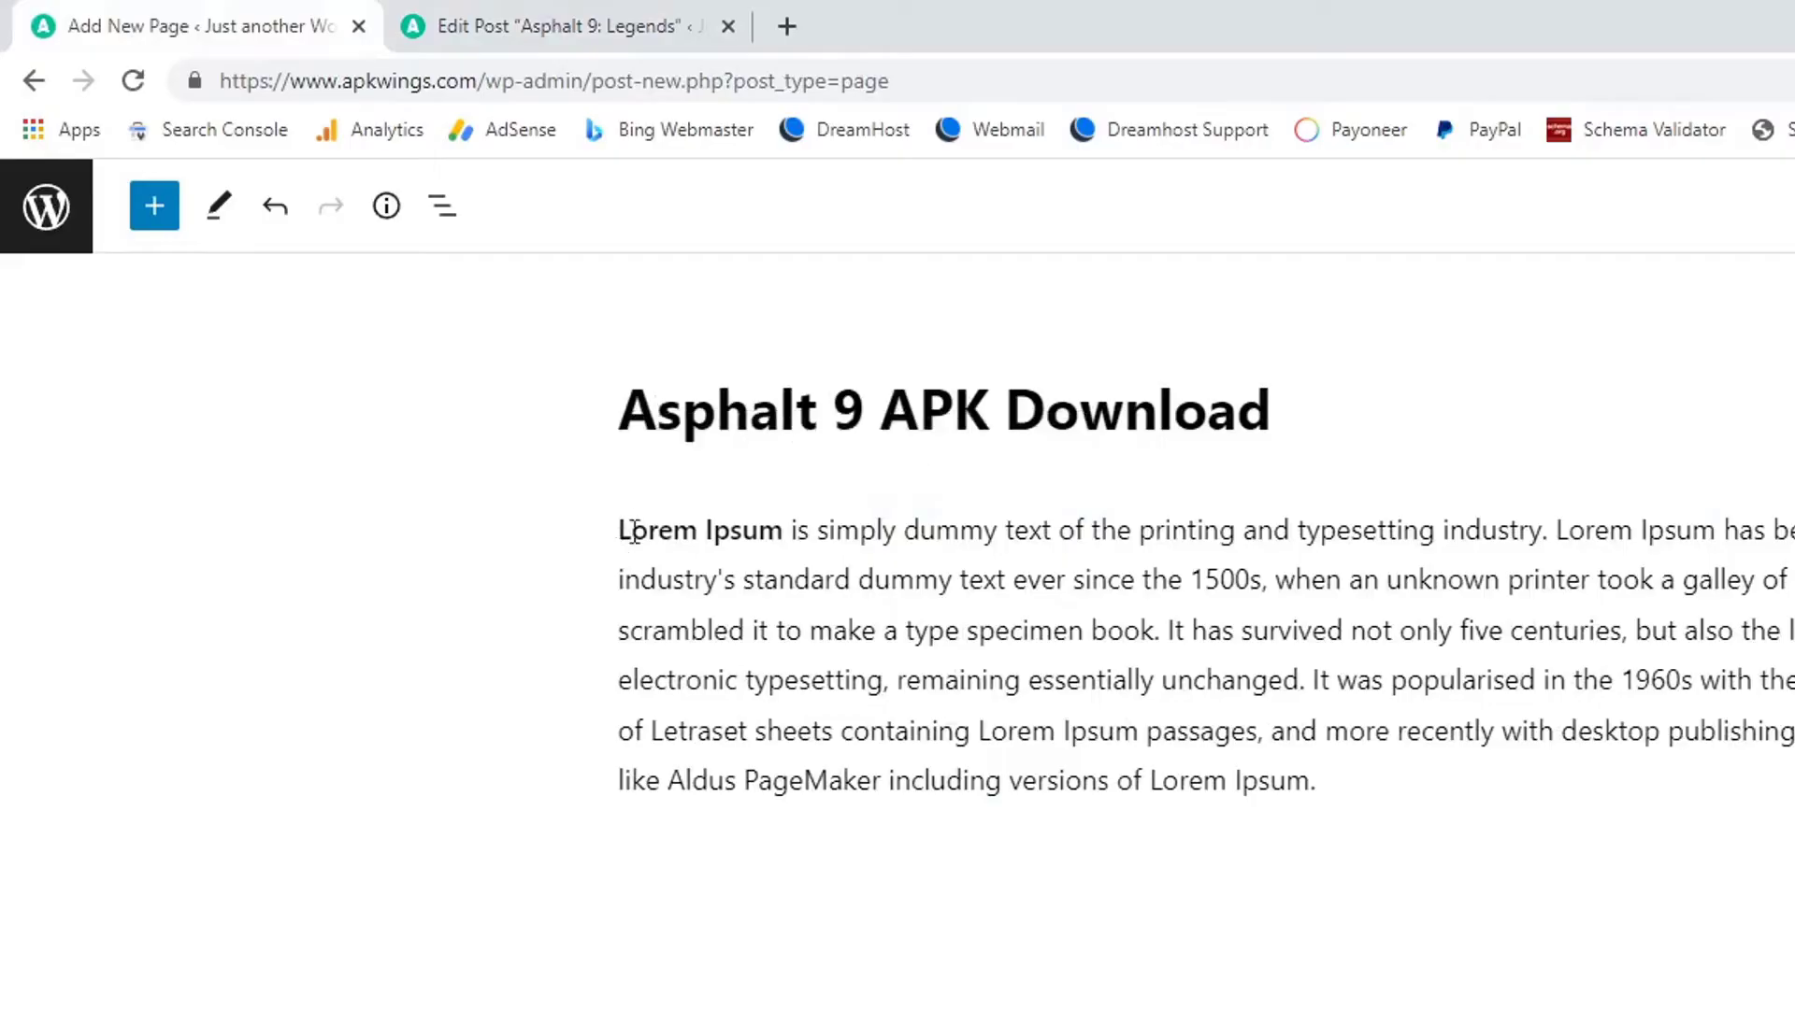
pyautogui.press('Return')
pyautogui.press('BackSpace')
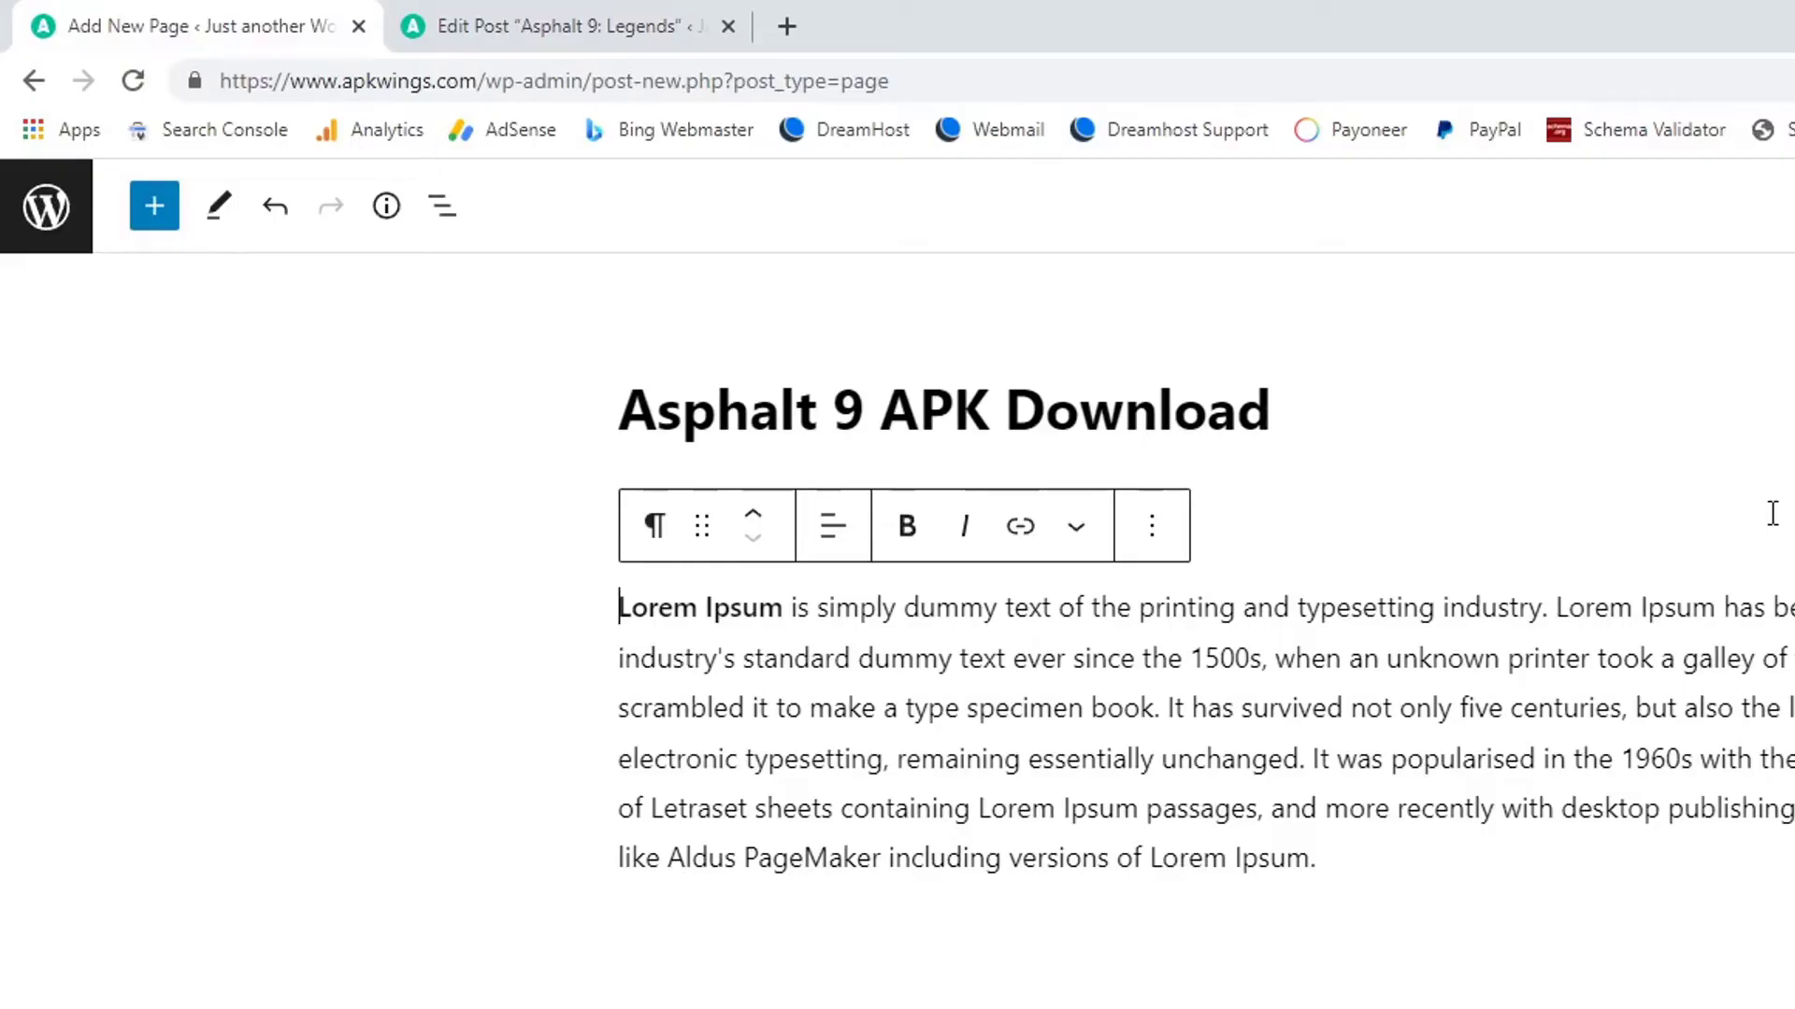
pyautogui.press('Return')
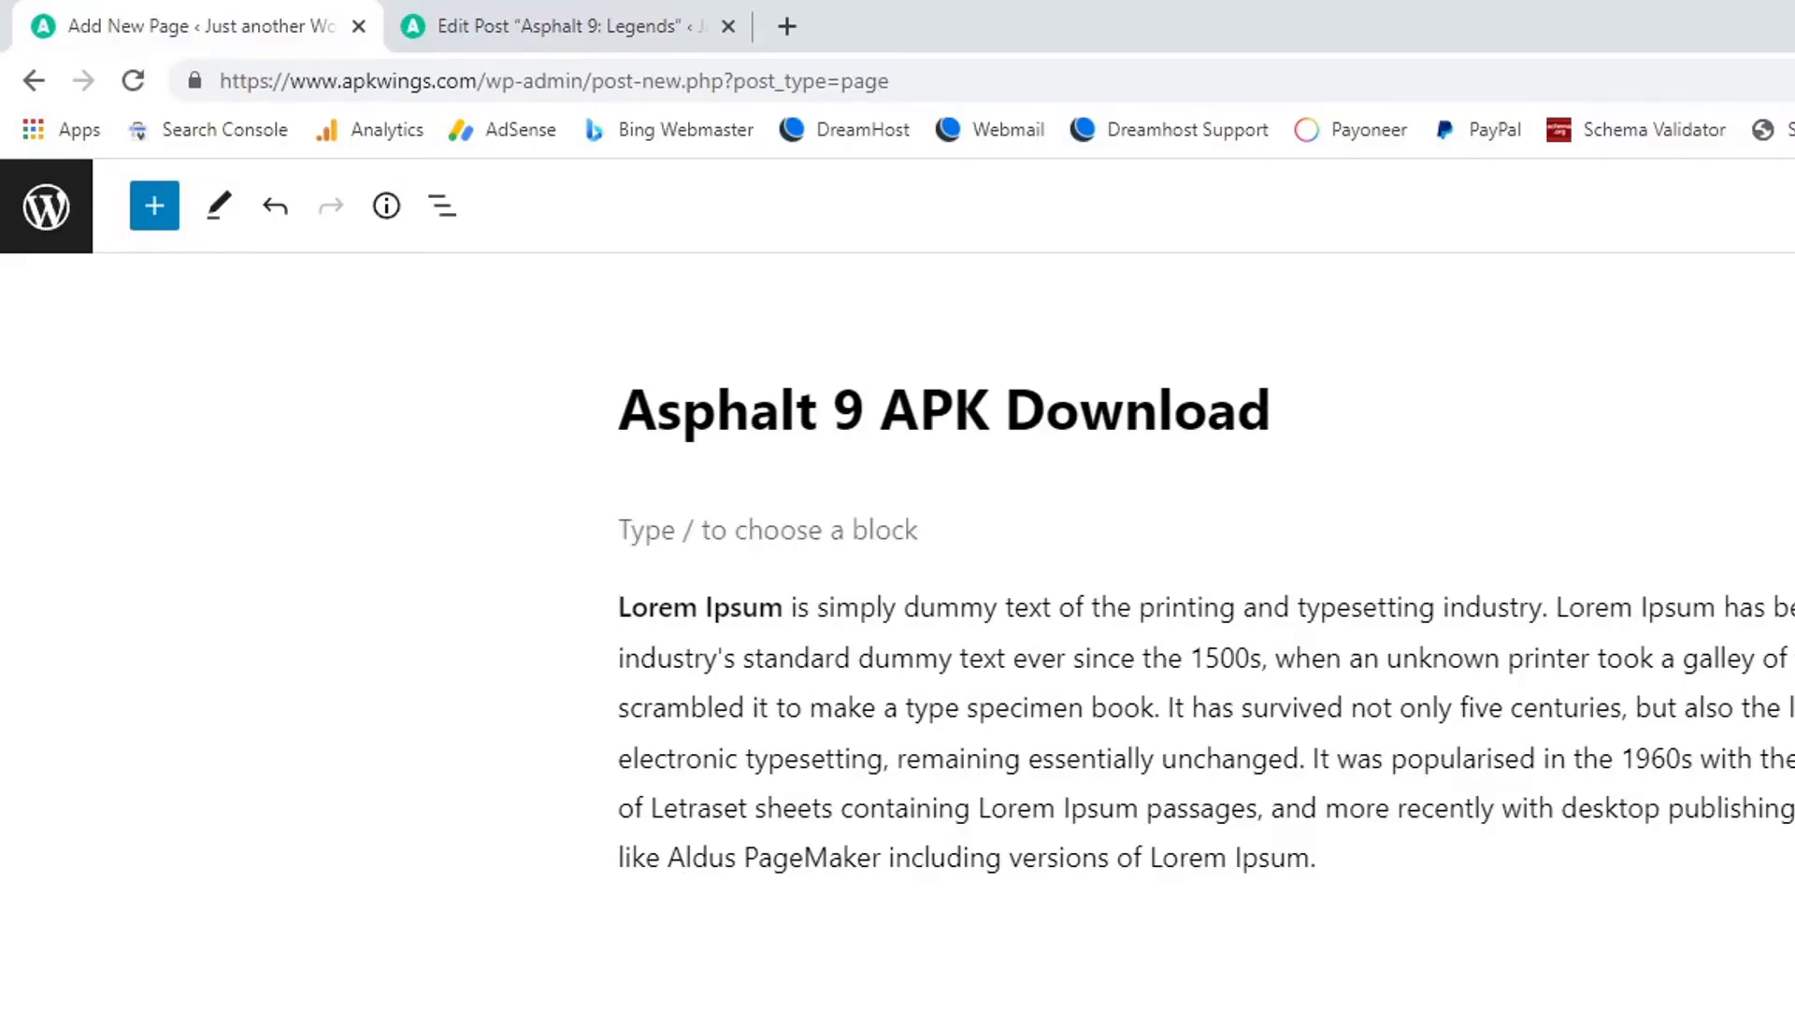
# Open the WordPress dashboard in a new tab and switch to it.
pyautogui.rightClick(42, 225)
pyautogui.click(45, 235)
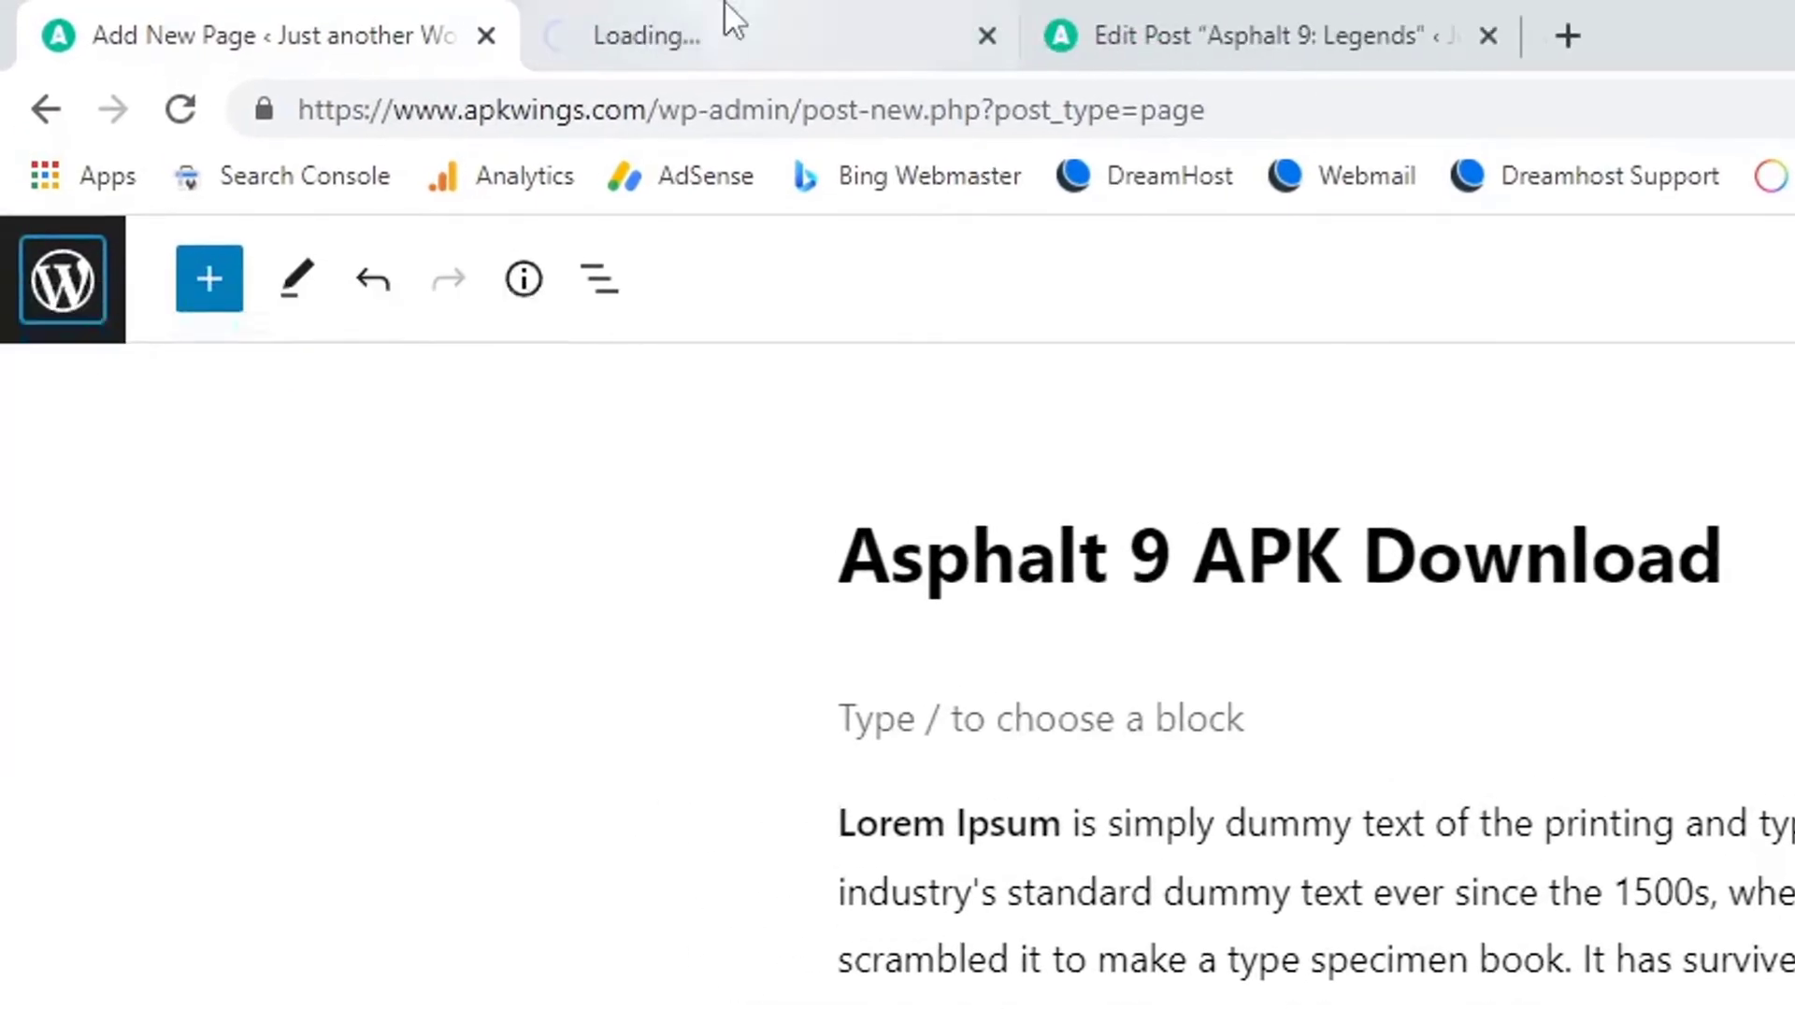
pyautogui.click(732, 23)
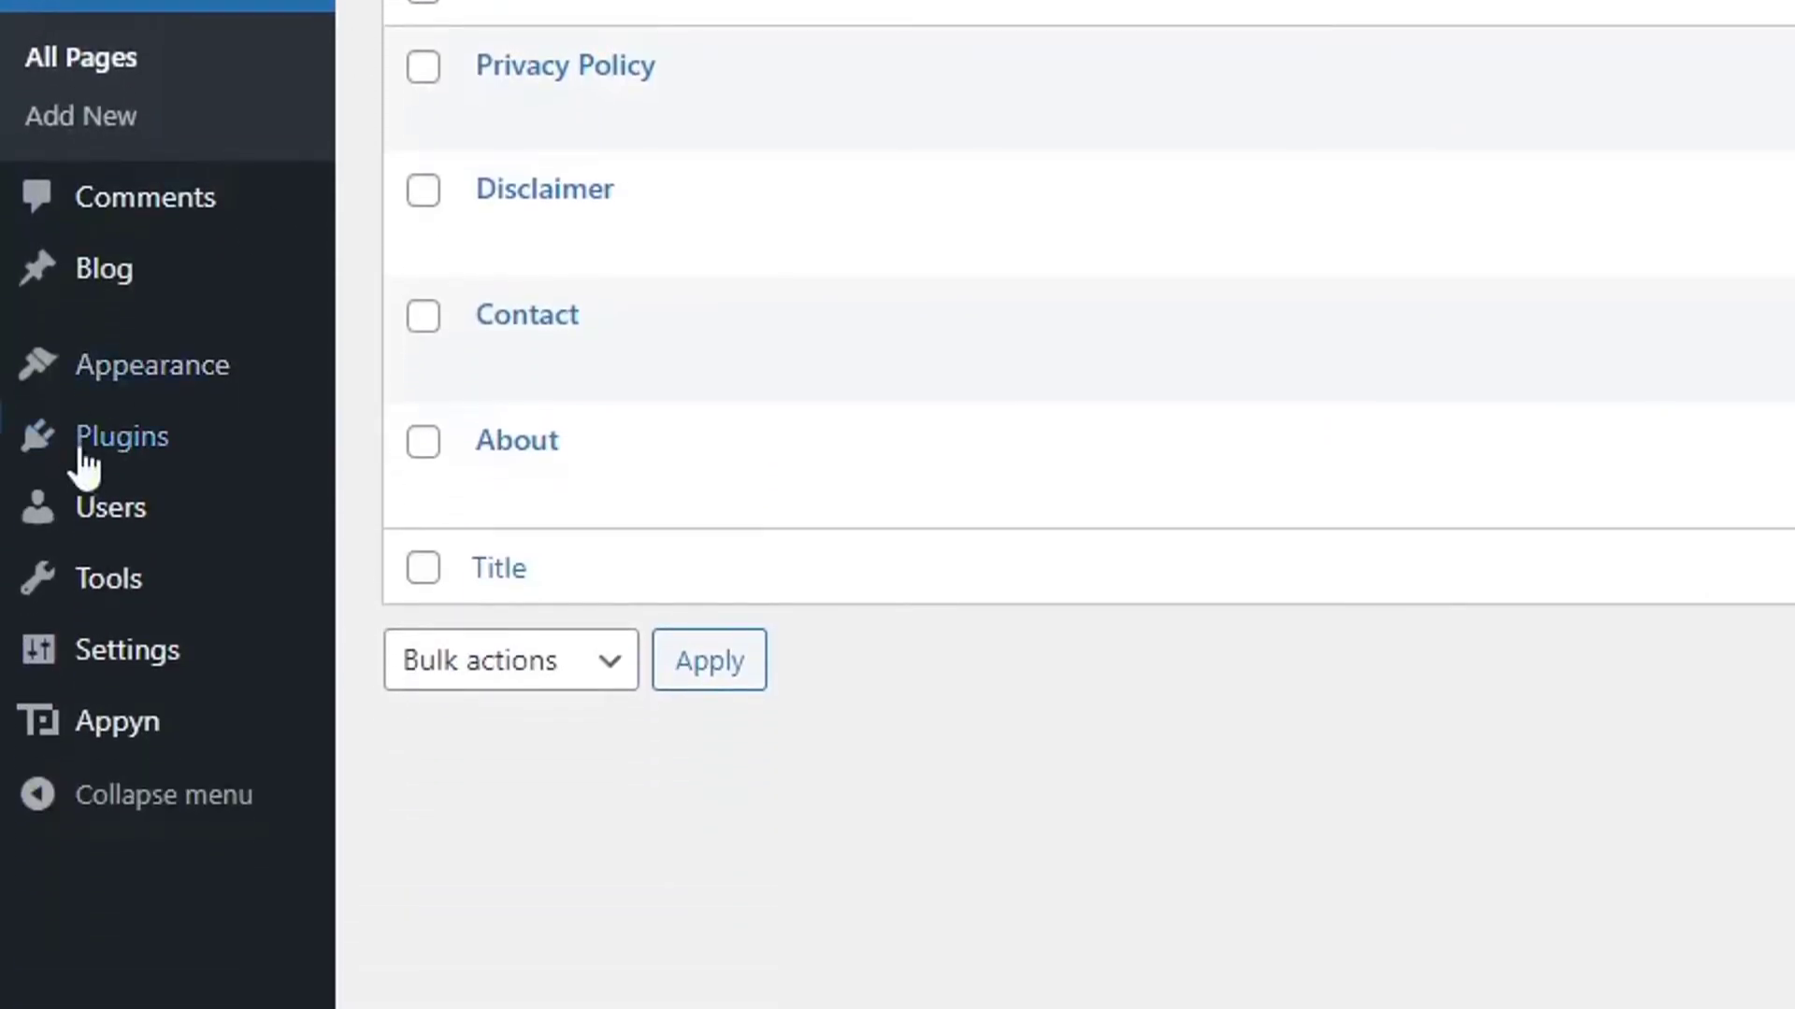
# Search Plugins > Add New for 'shortcode ultimate' and install Shortcodes Ultimate.
pyautogui.moveTo(68, 489)
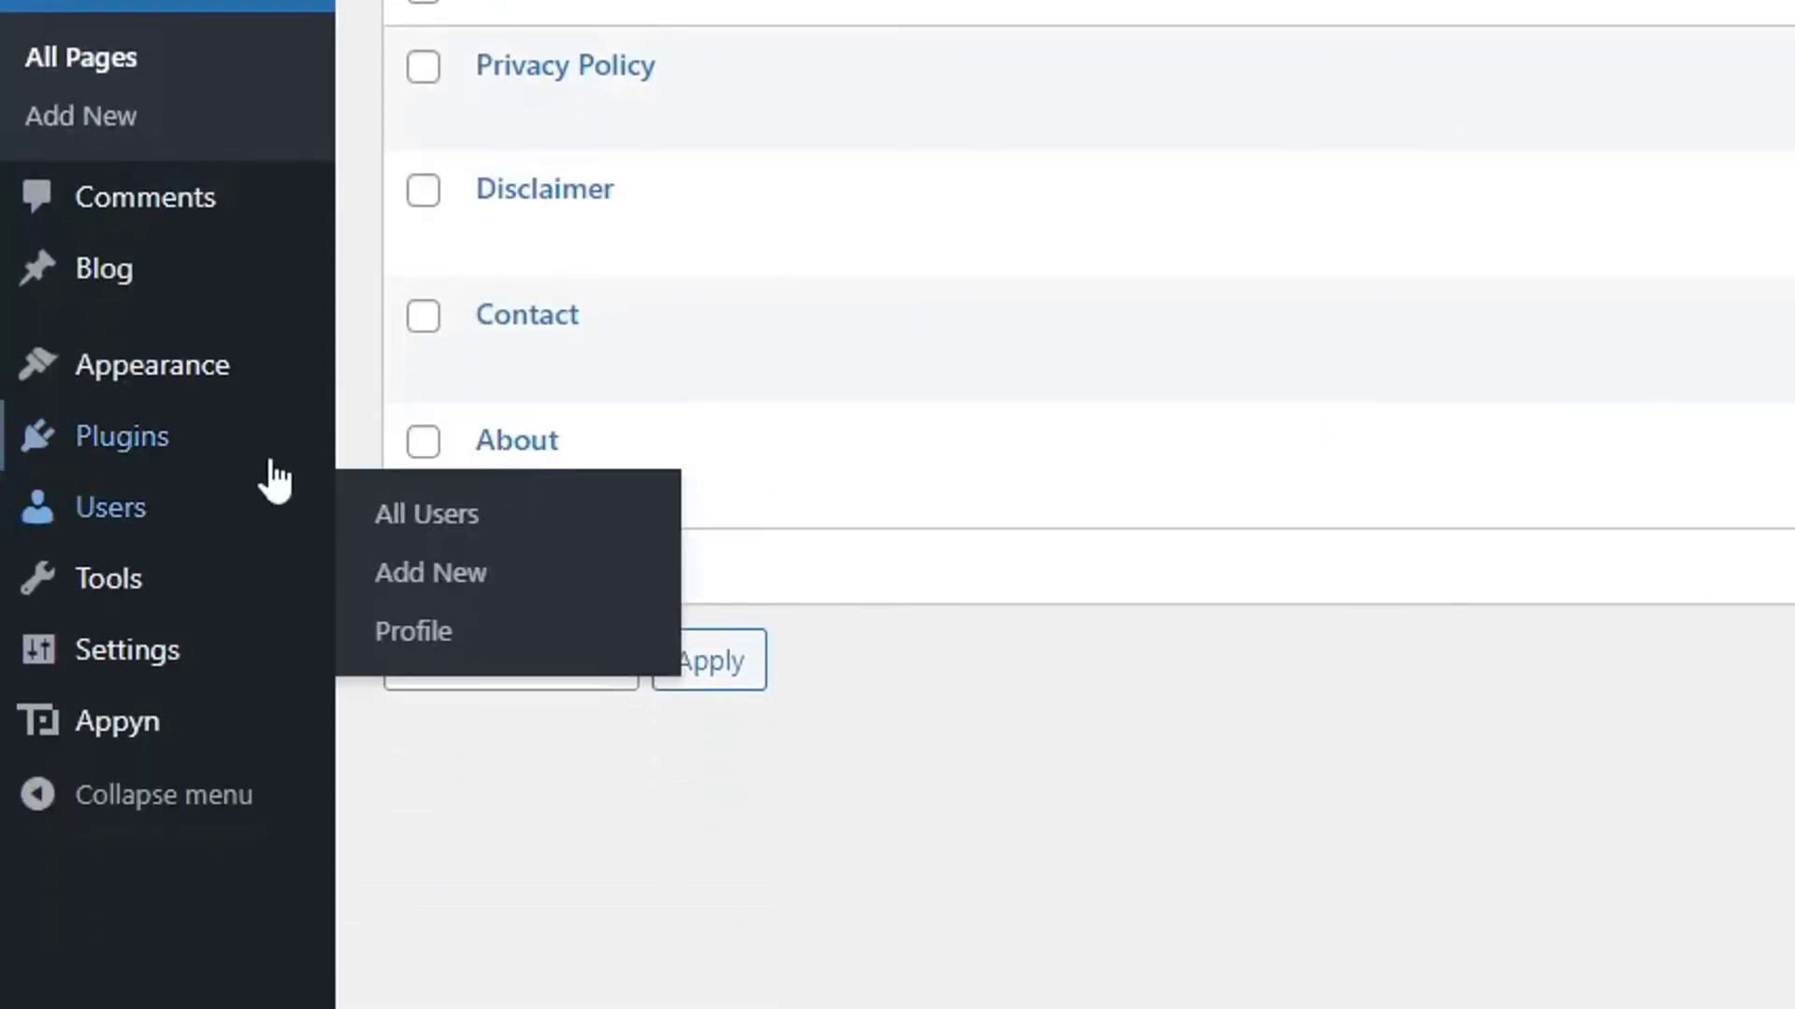
pyautogui.moveTo(280, 469)
pyautogui.click(577, 505)
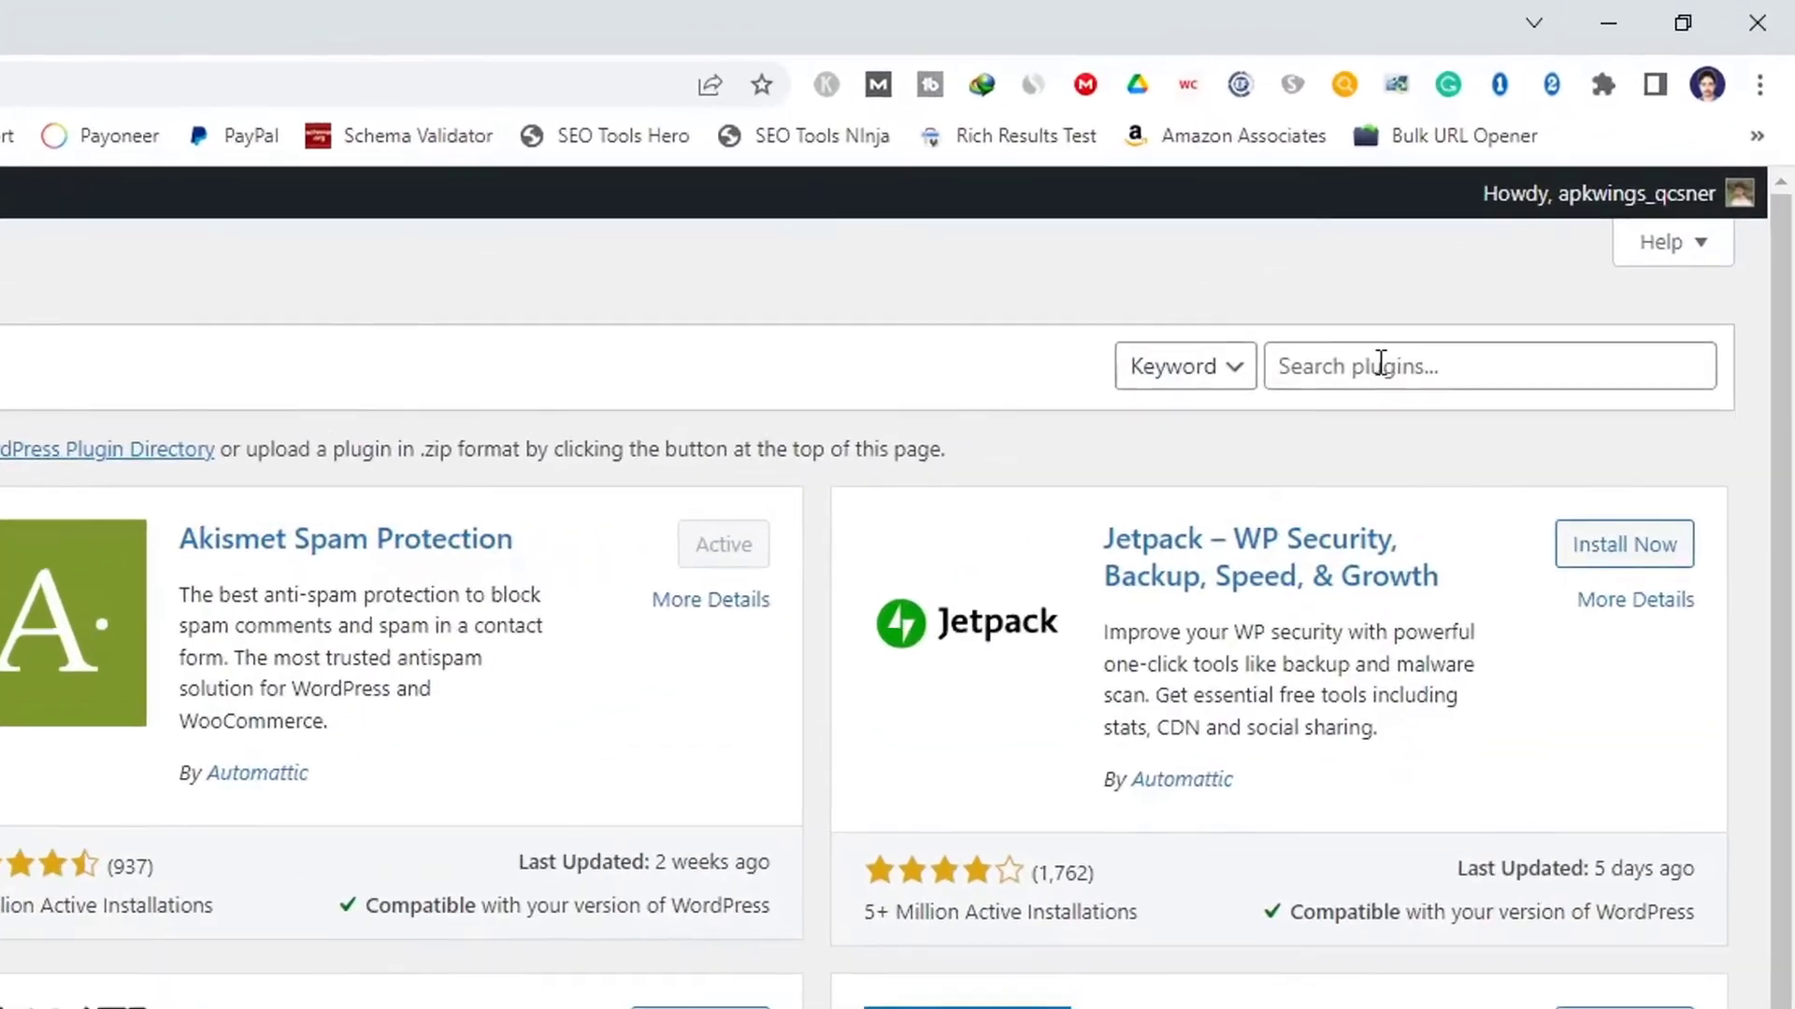
pyautogui.click(1557, 205)
pyautogui.write('shortcode')
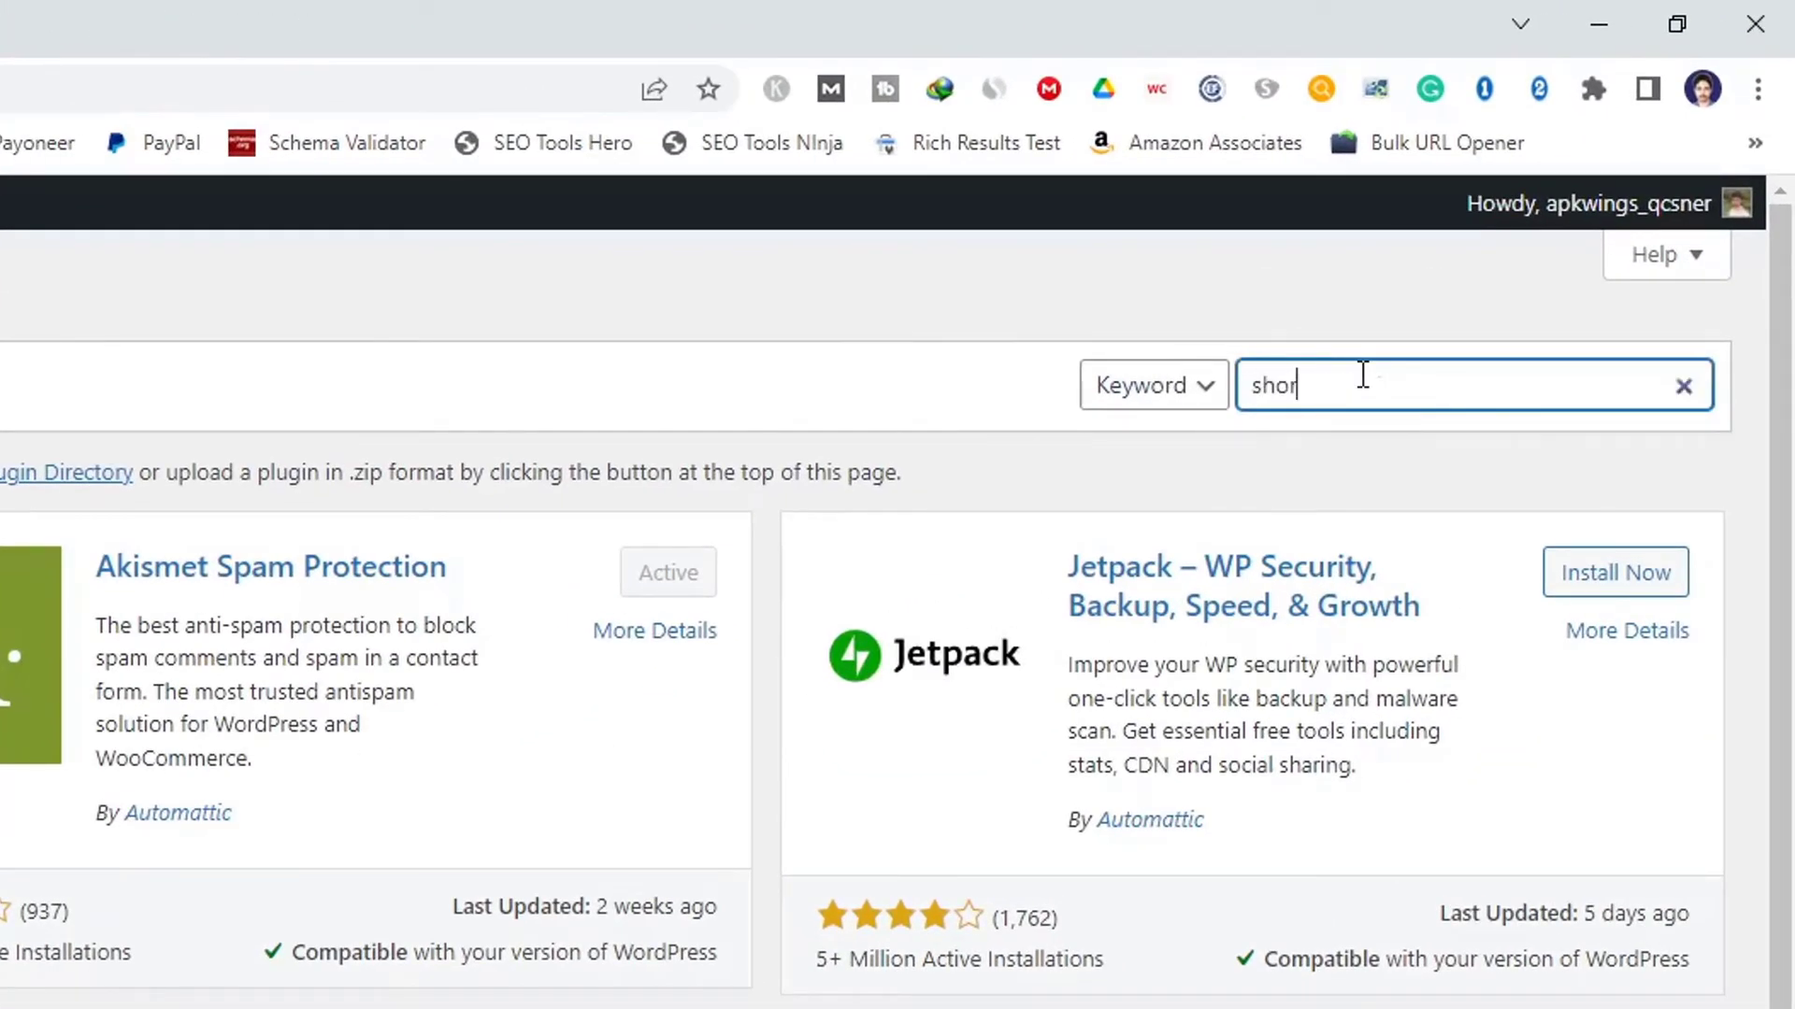
pyautogui.write(' ultimate')
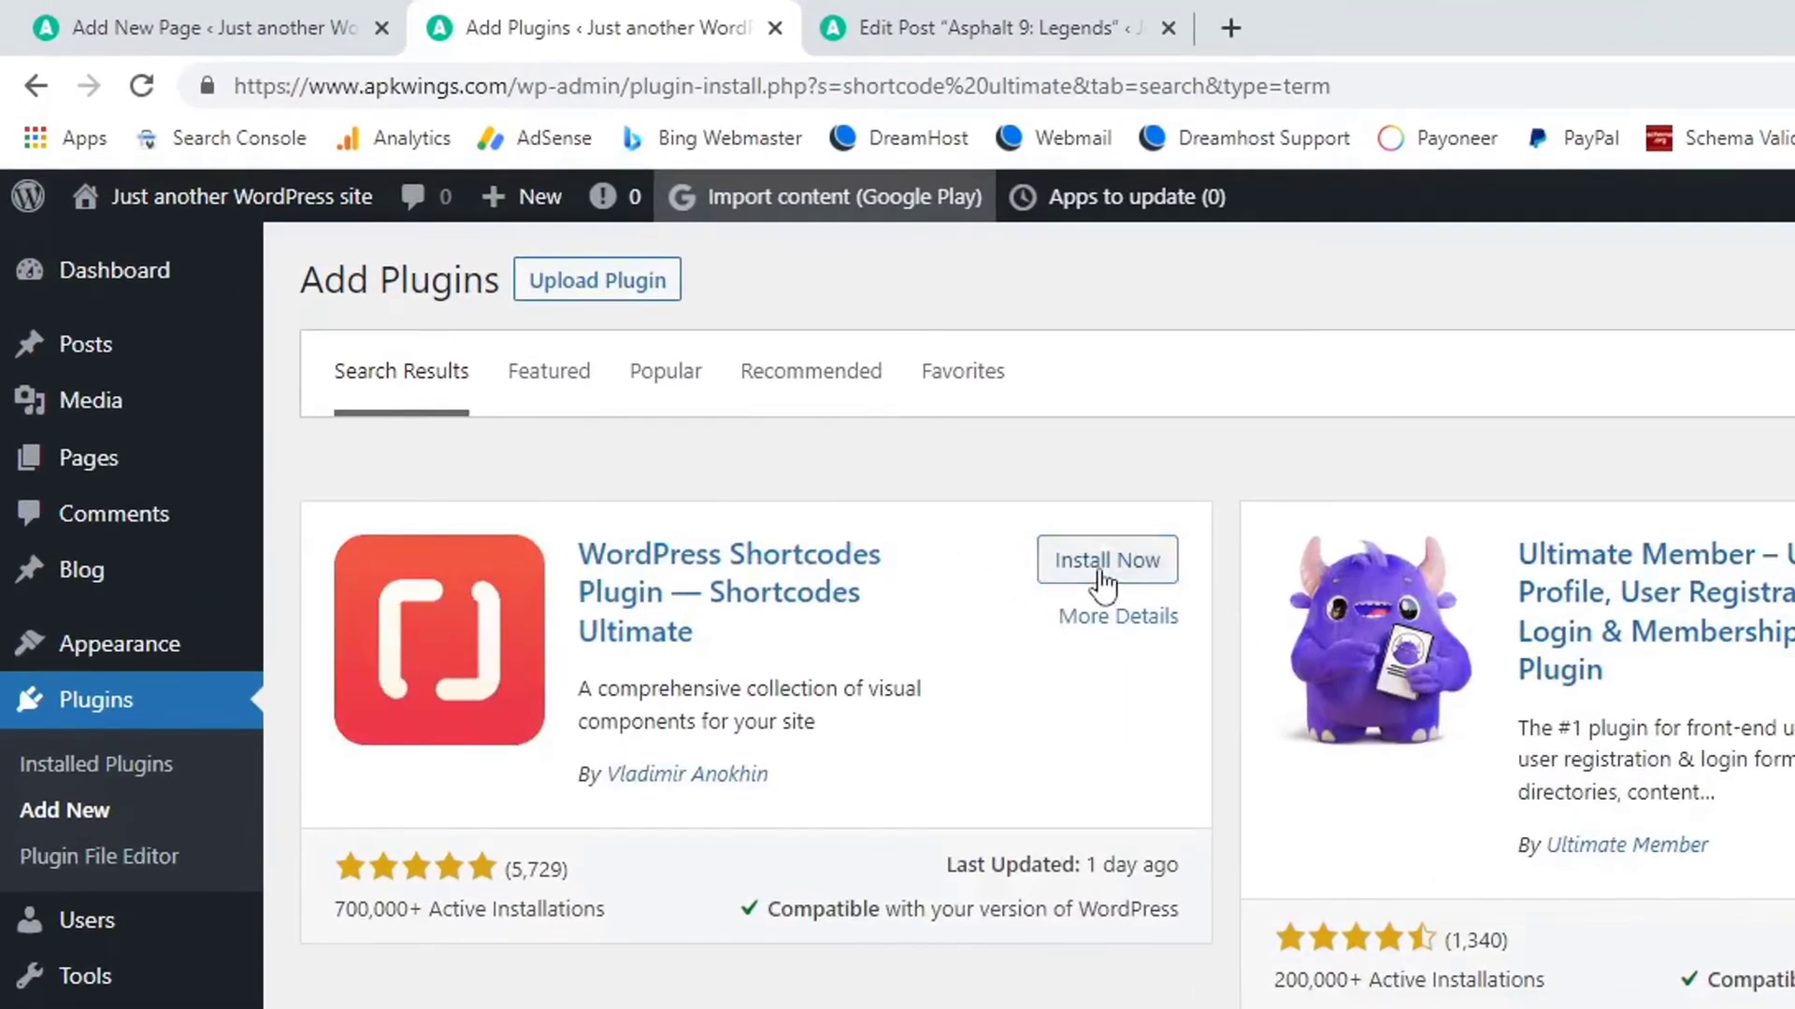
pyautogui.click(1100, 572)
# Install and activate Rank Math SEO, then activate Shortcodes Ultimate.
pyautogui.tripleClick(1657, 372)
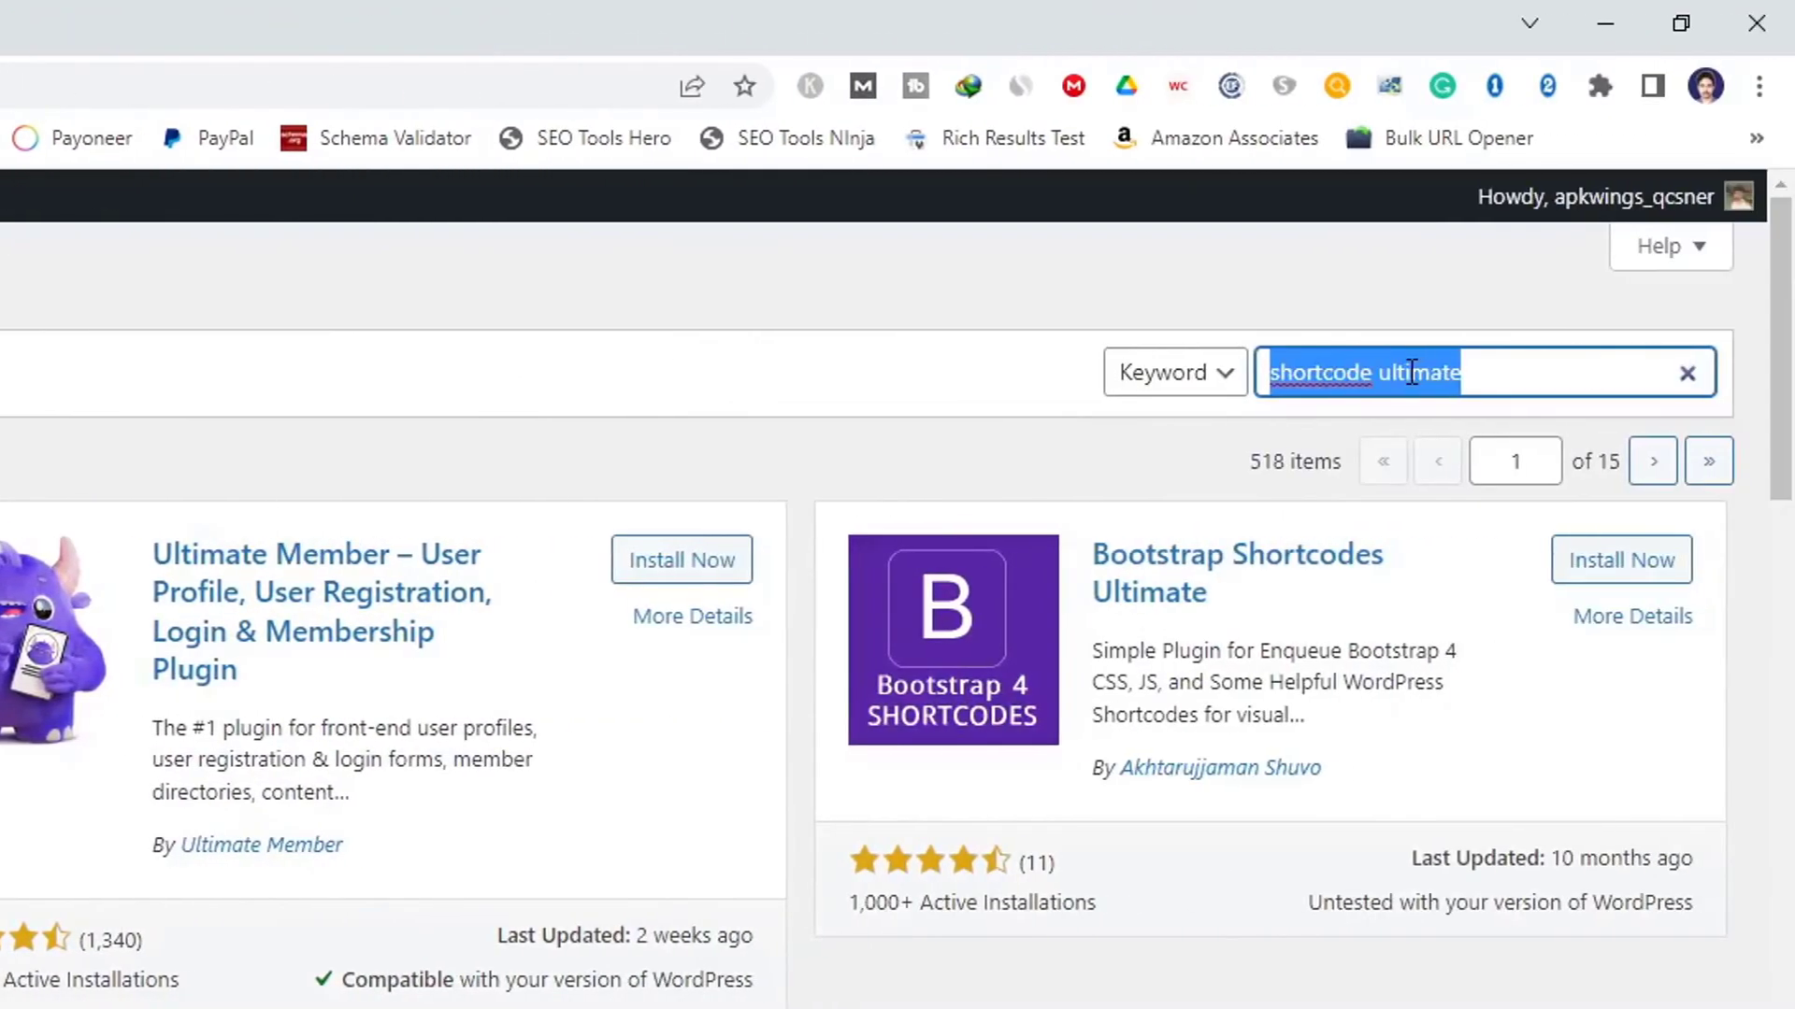
pyautogui.write('rankmath')
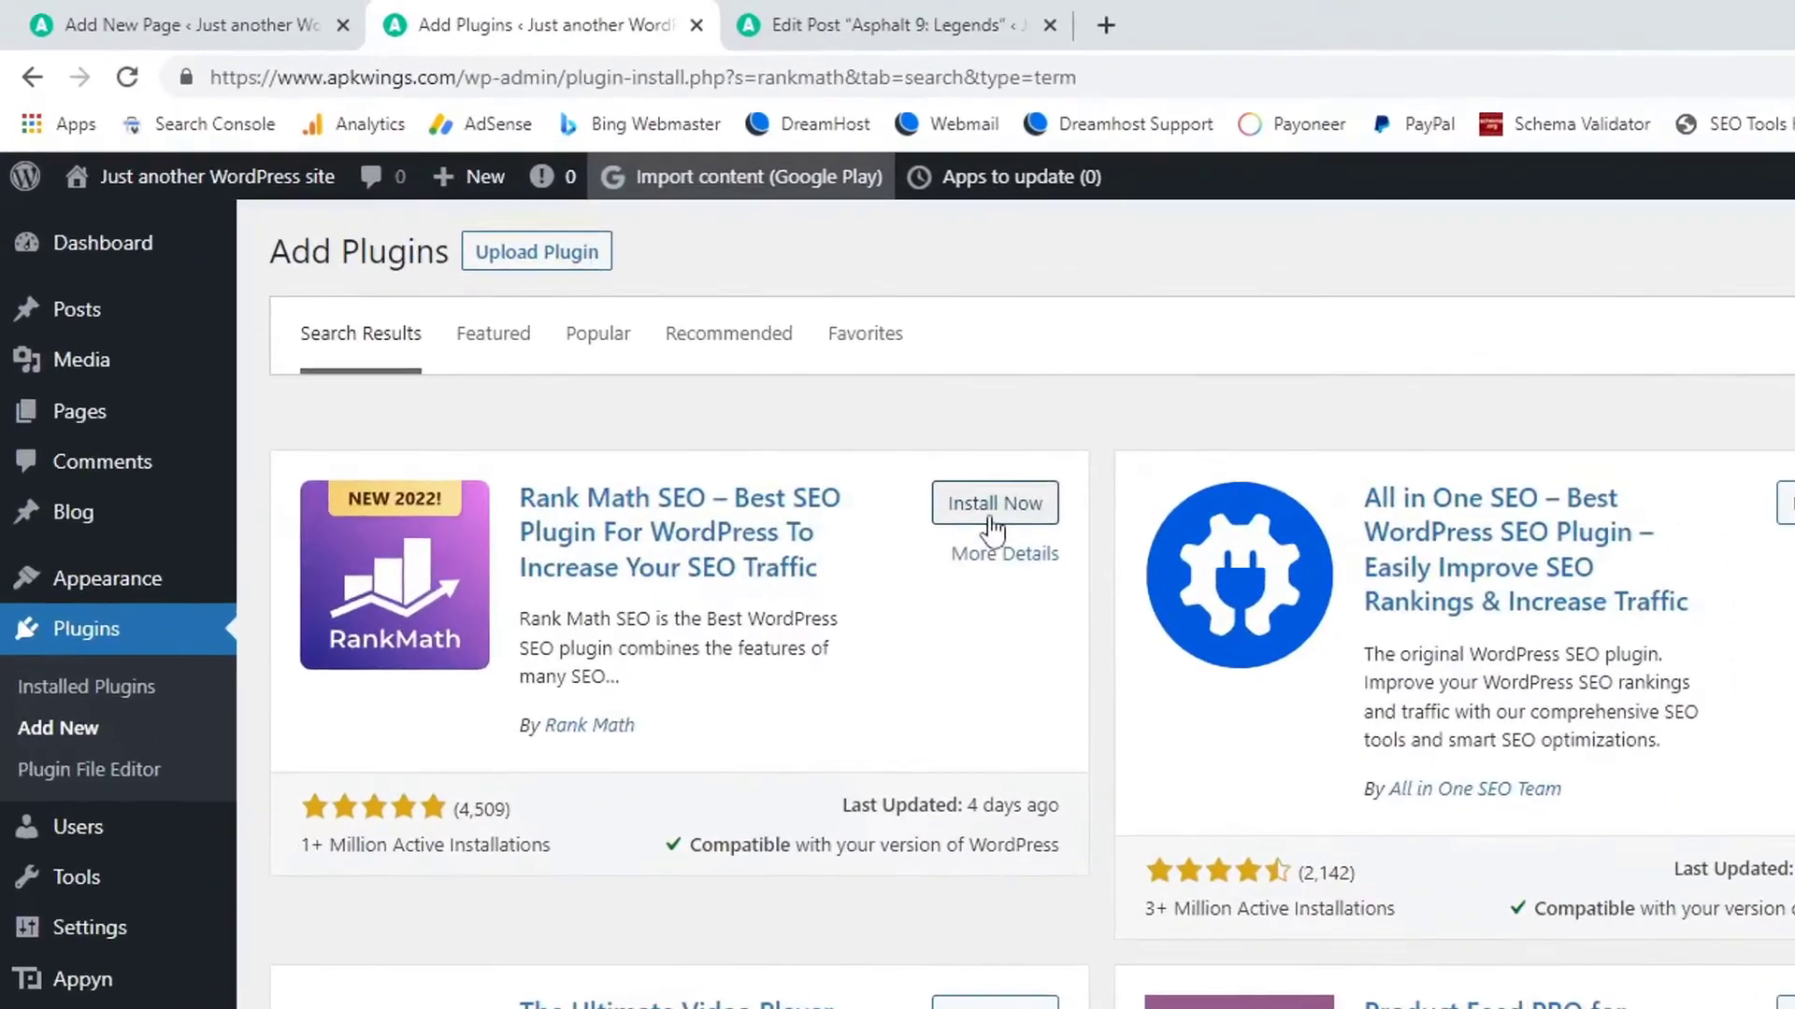
pyautogui.click(685, 336)
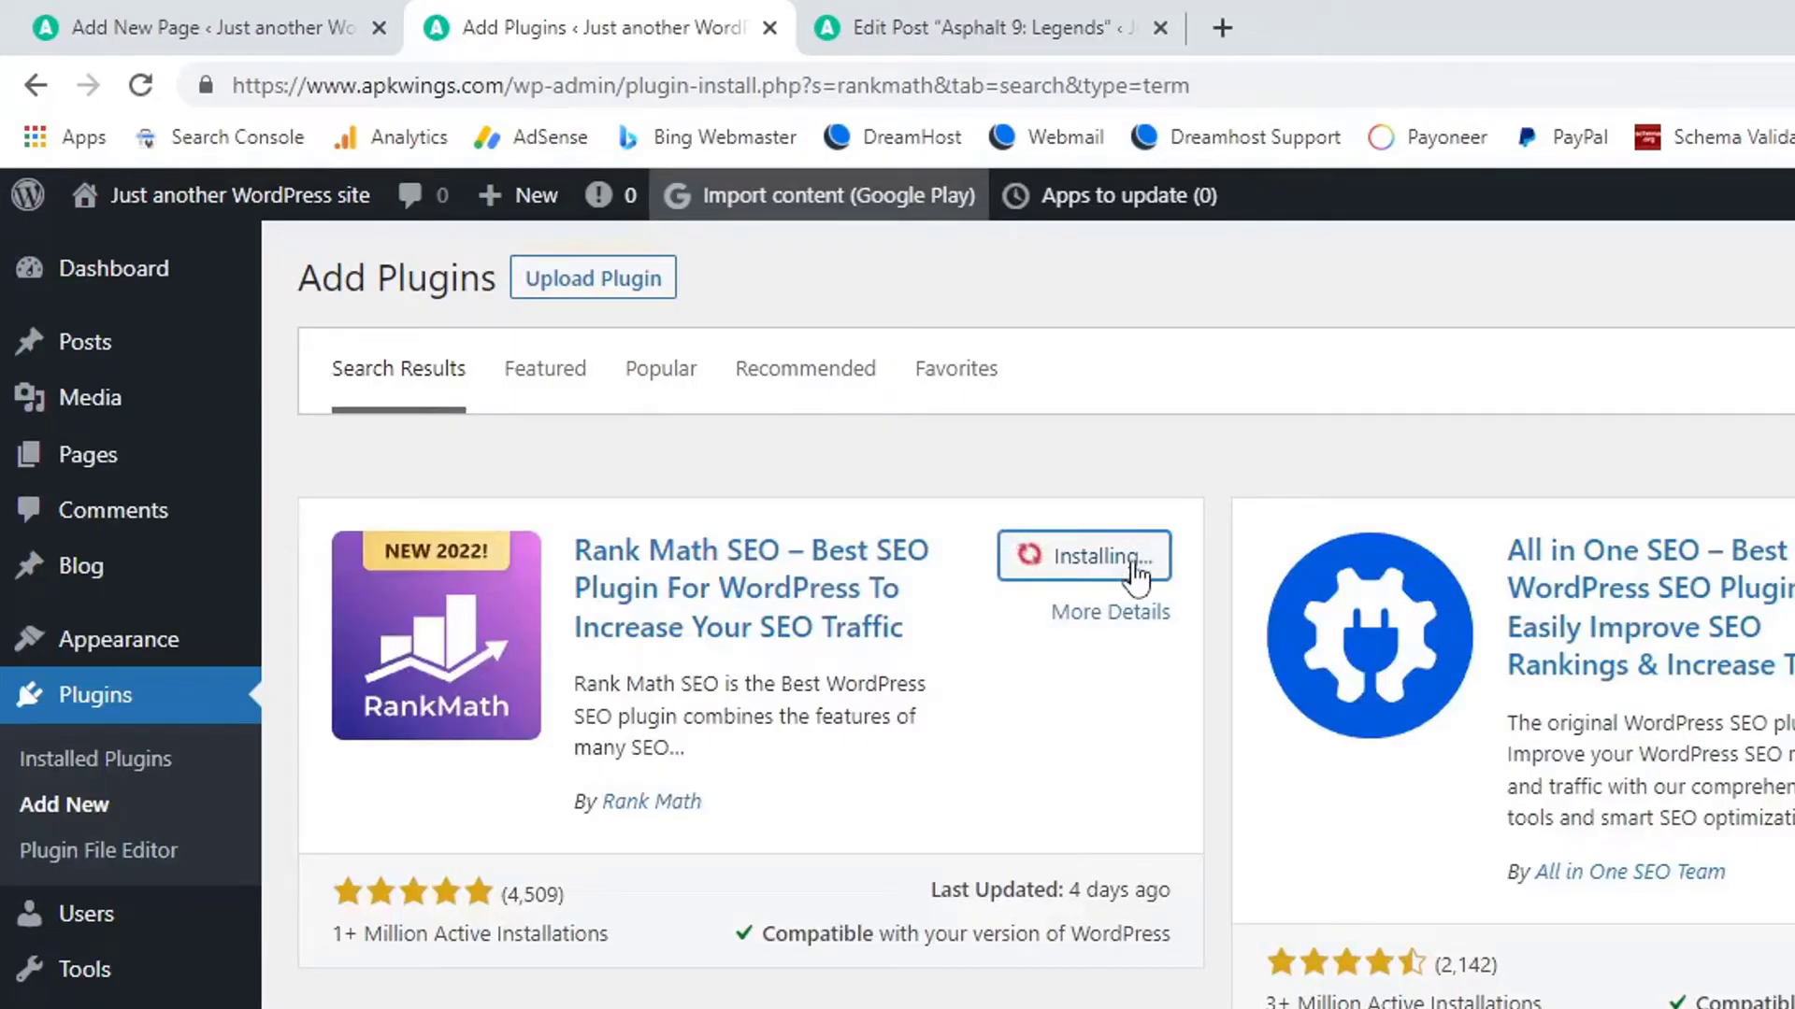
pyautogui.click(1137, 573)
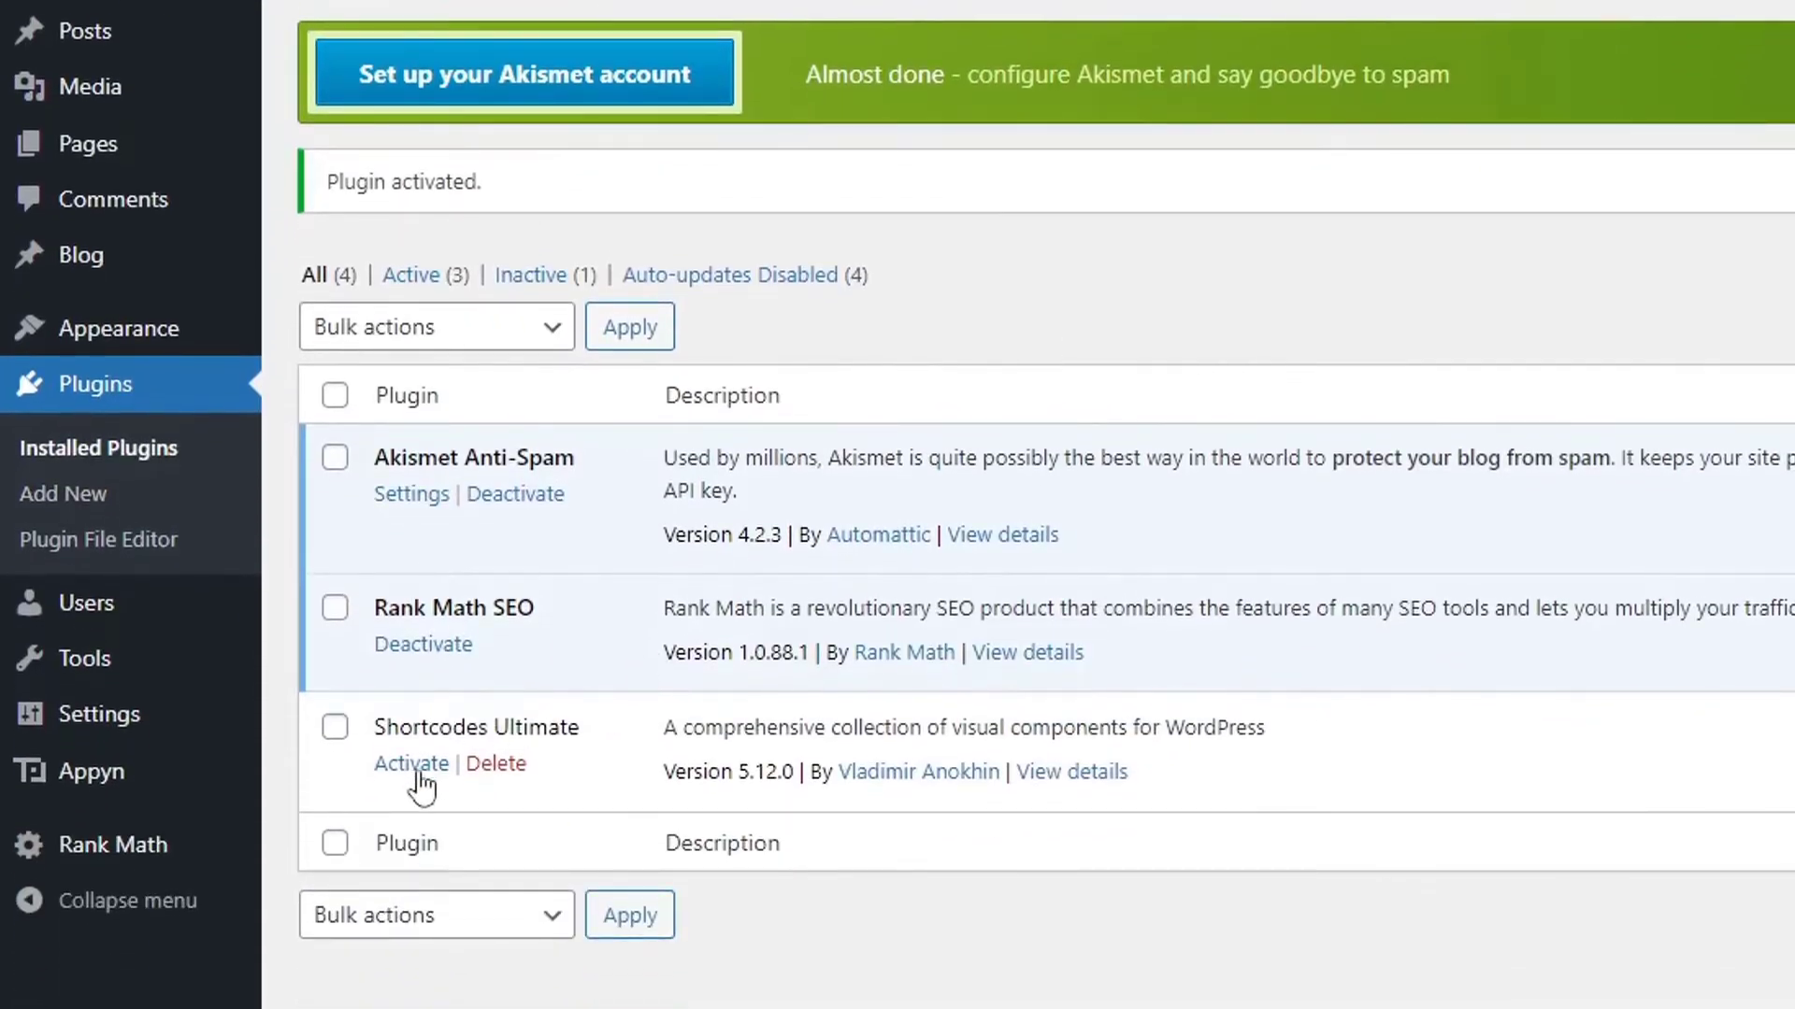
pyautogui.click(413, 809)
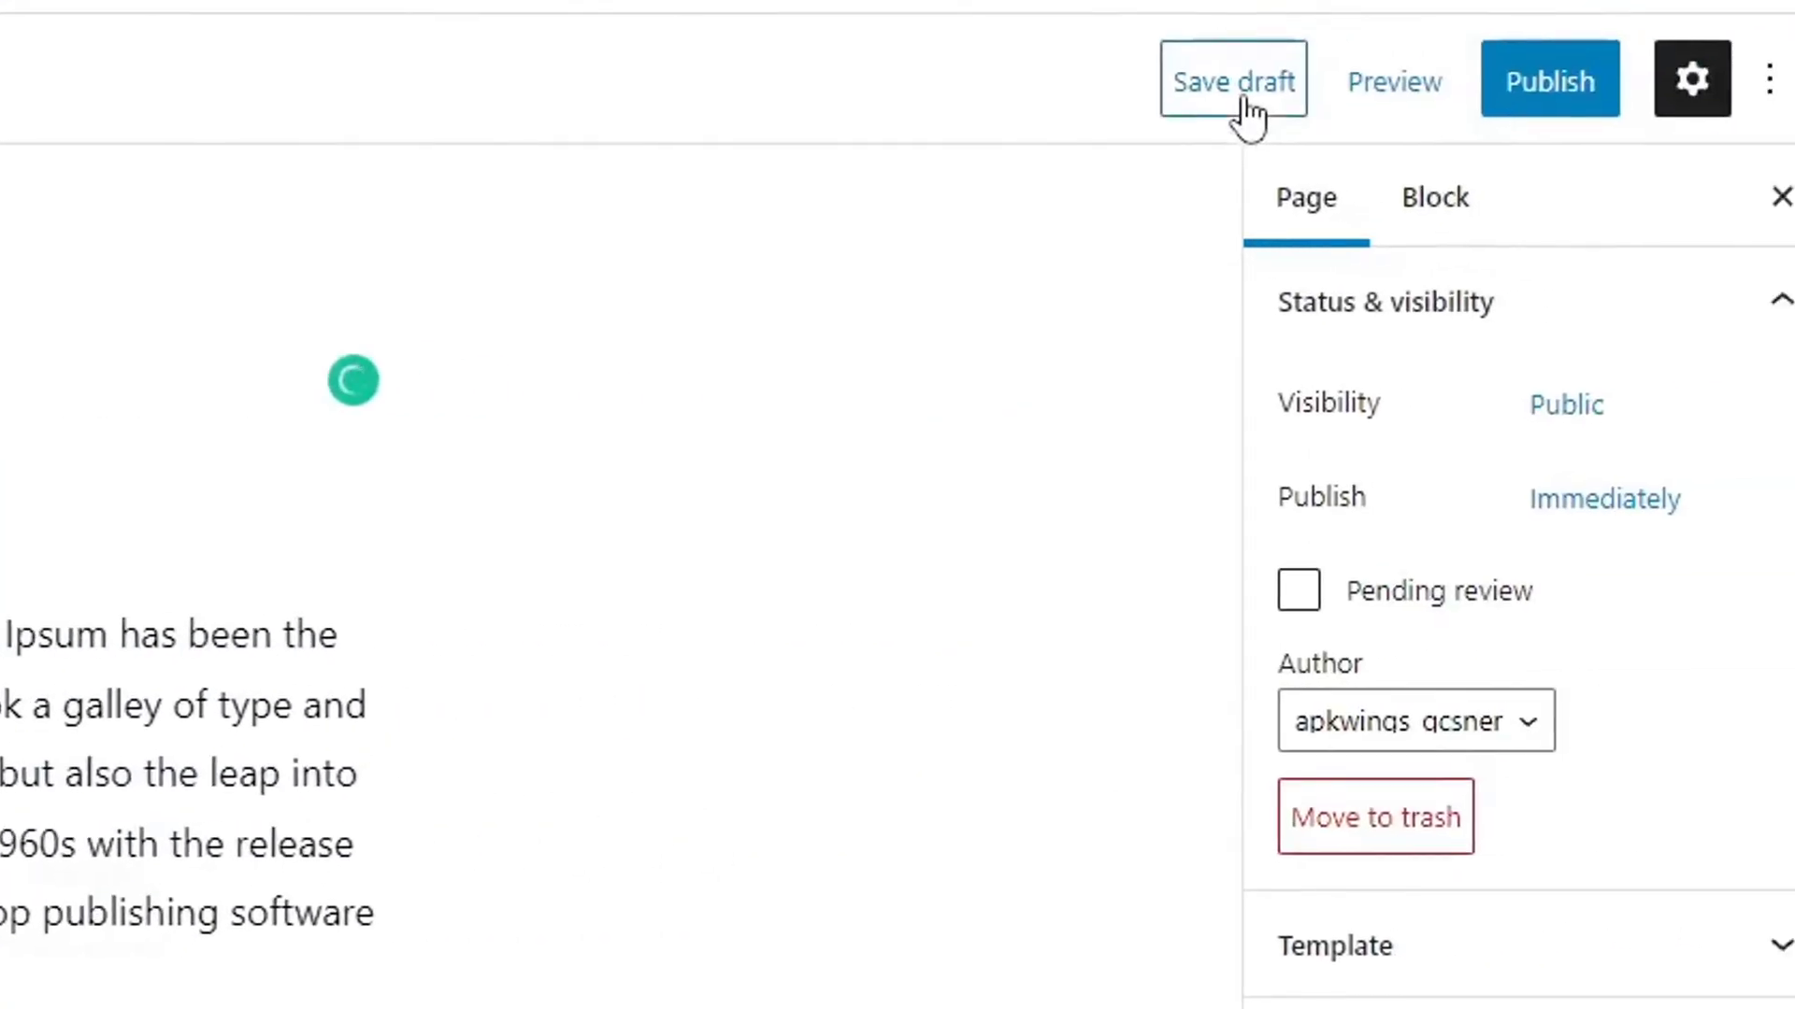
# Save the draft, add a Shortcode block above the Lorem paragraph, and open Insert shortcode.
pyautogui.click(1180, 79)
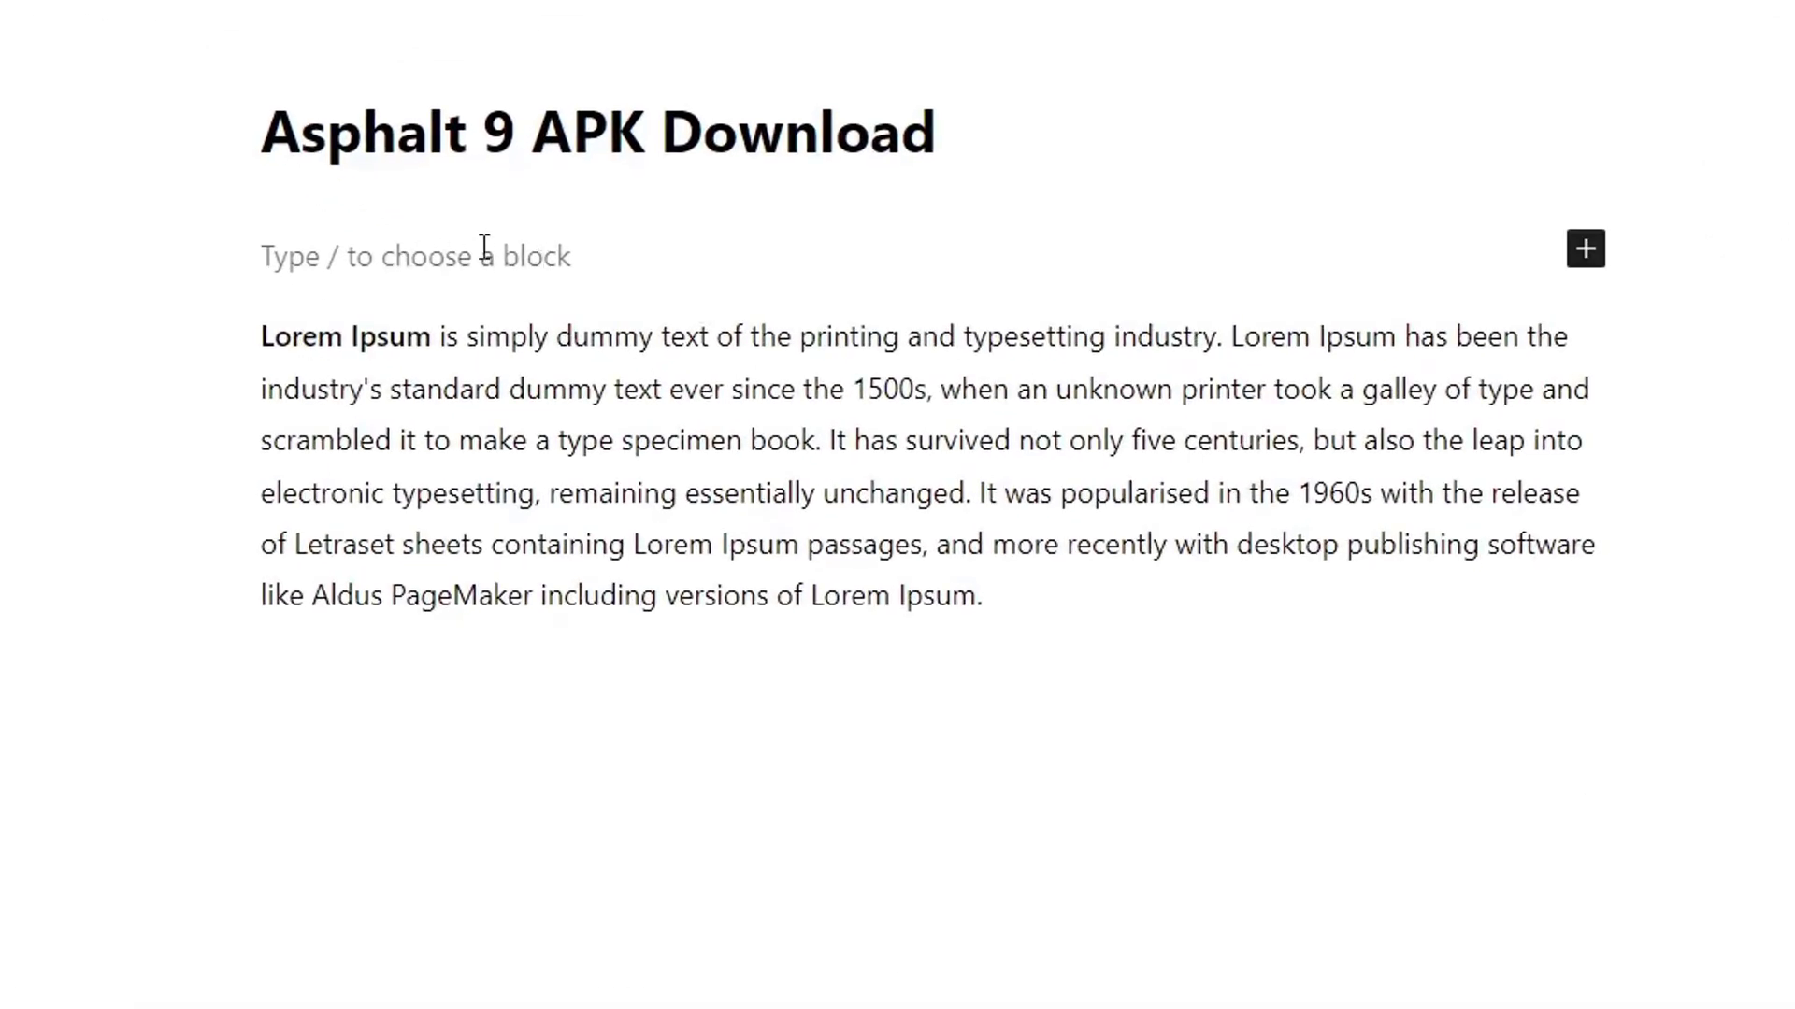
pyautogui.click(1586, 253)
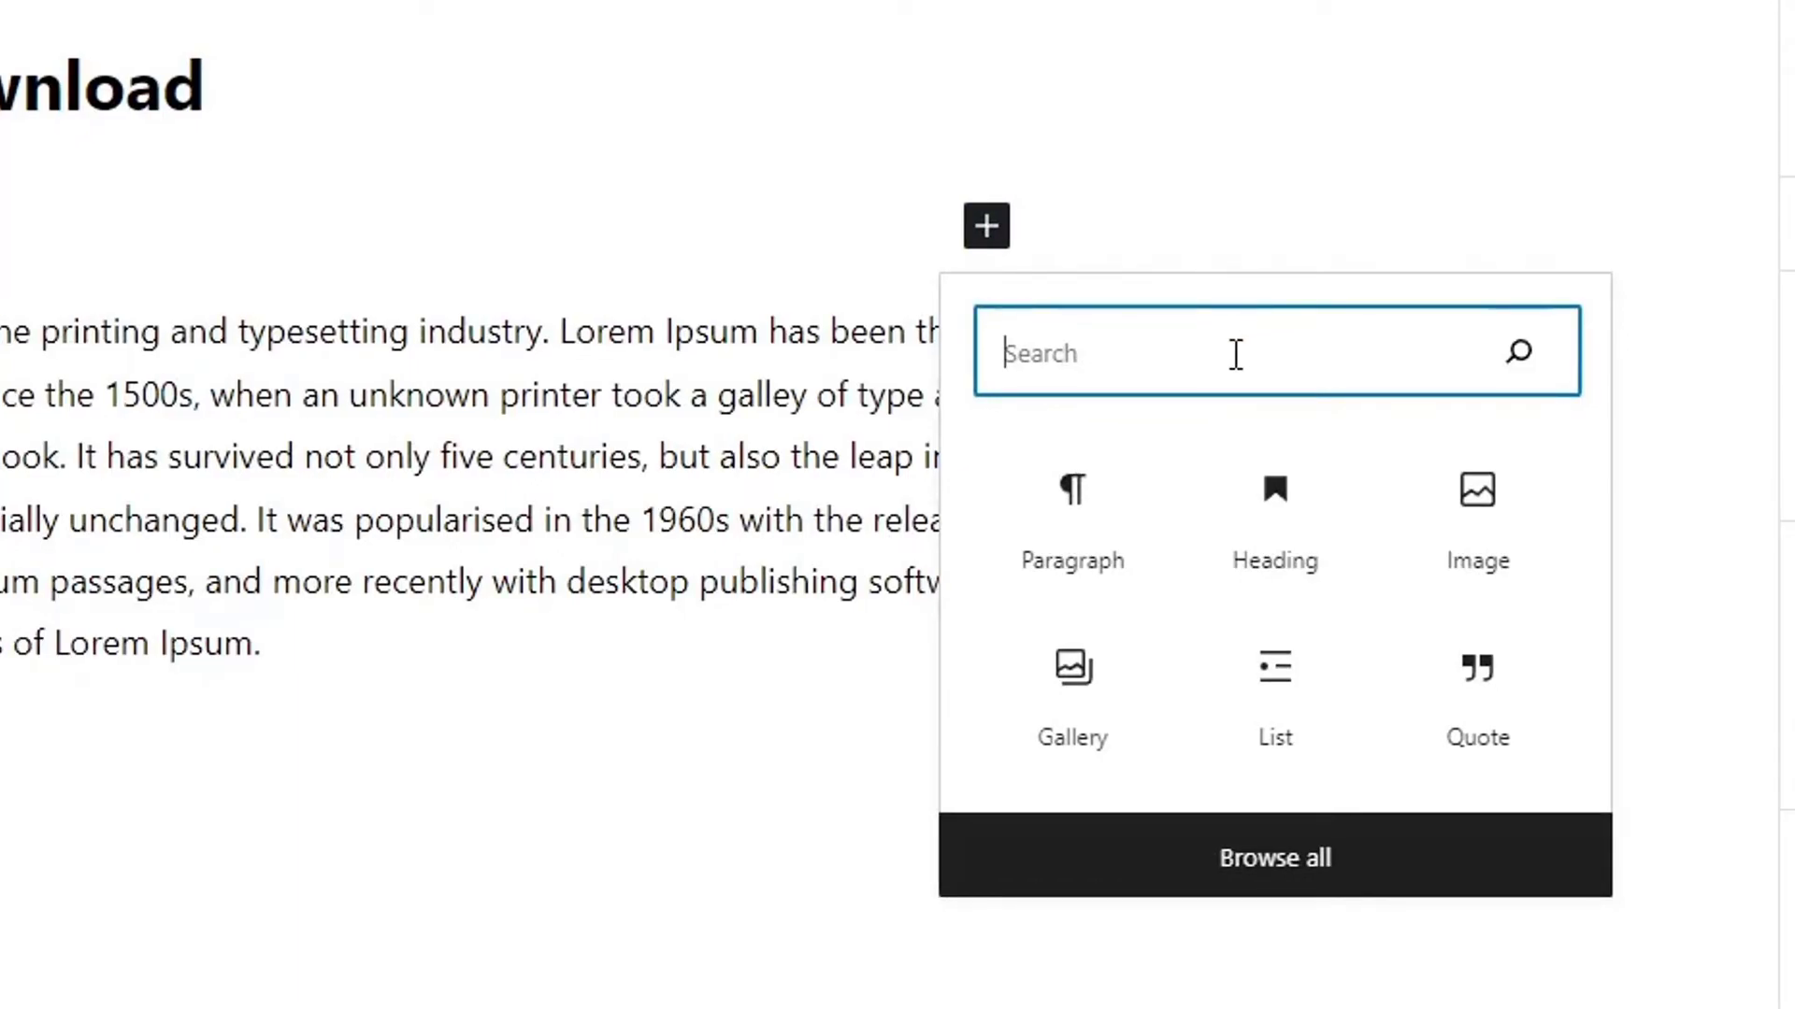
pyautogui.write('short')
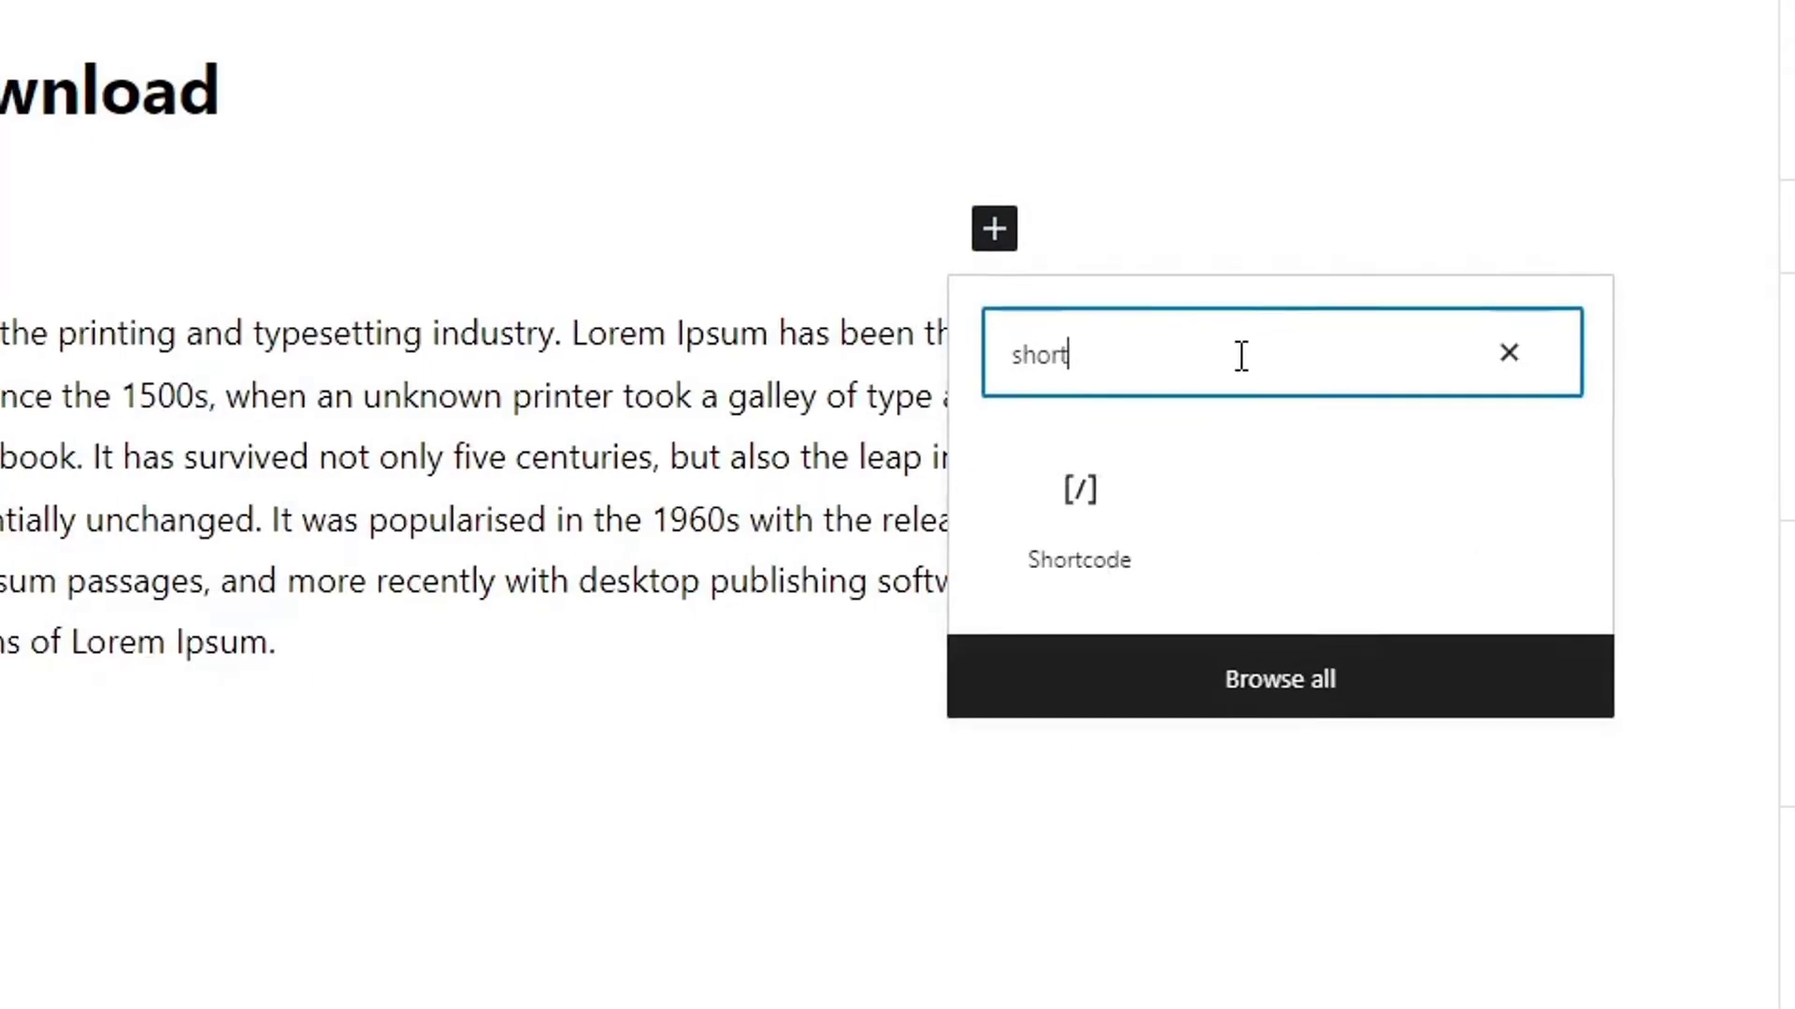
pyautogui.click(1071, 488)
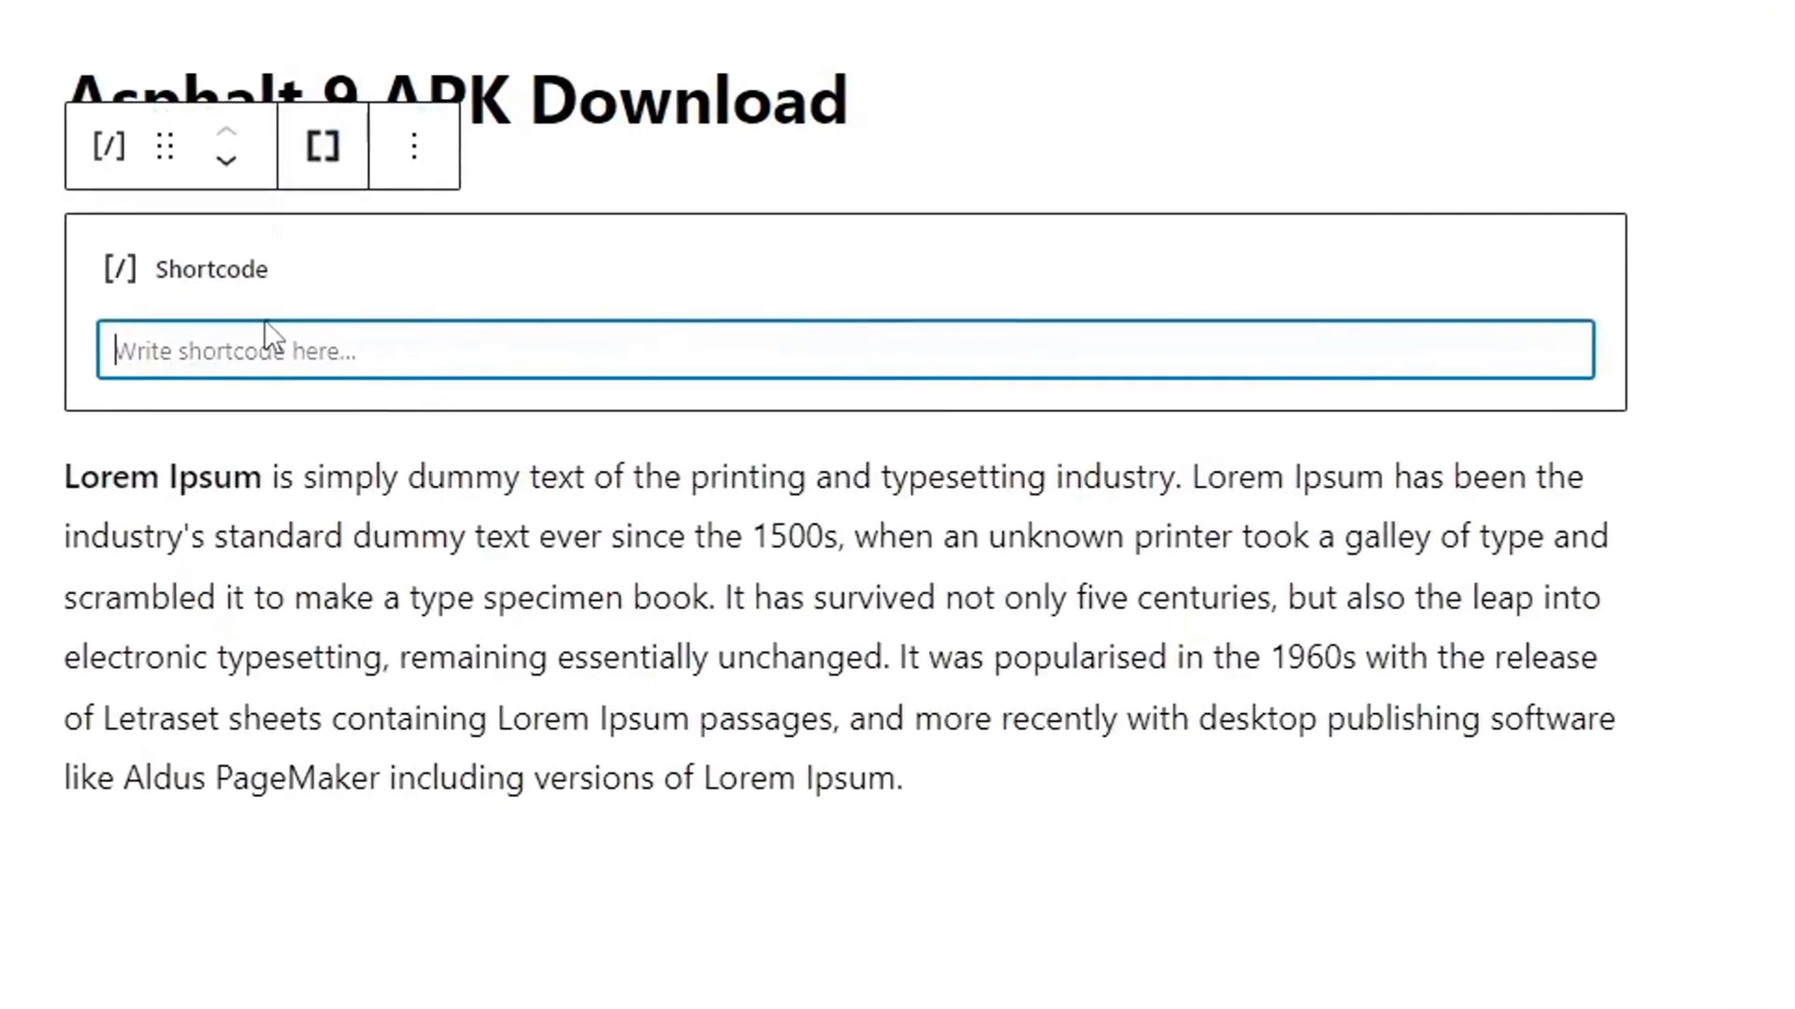
pyautogui.click(321, 150)
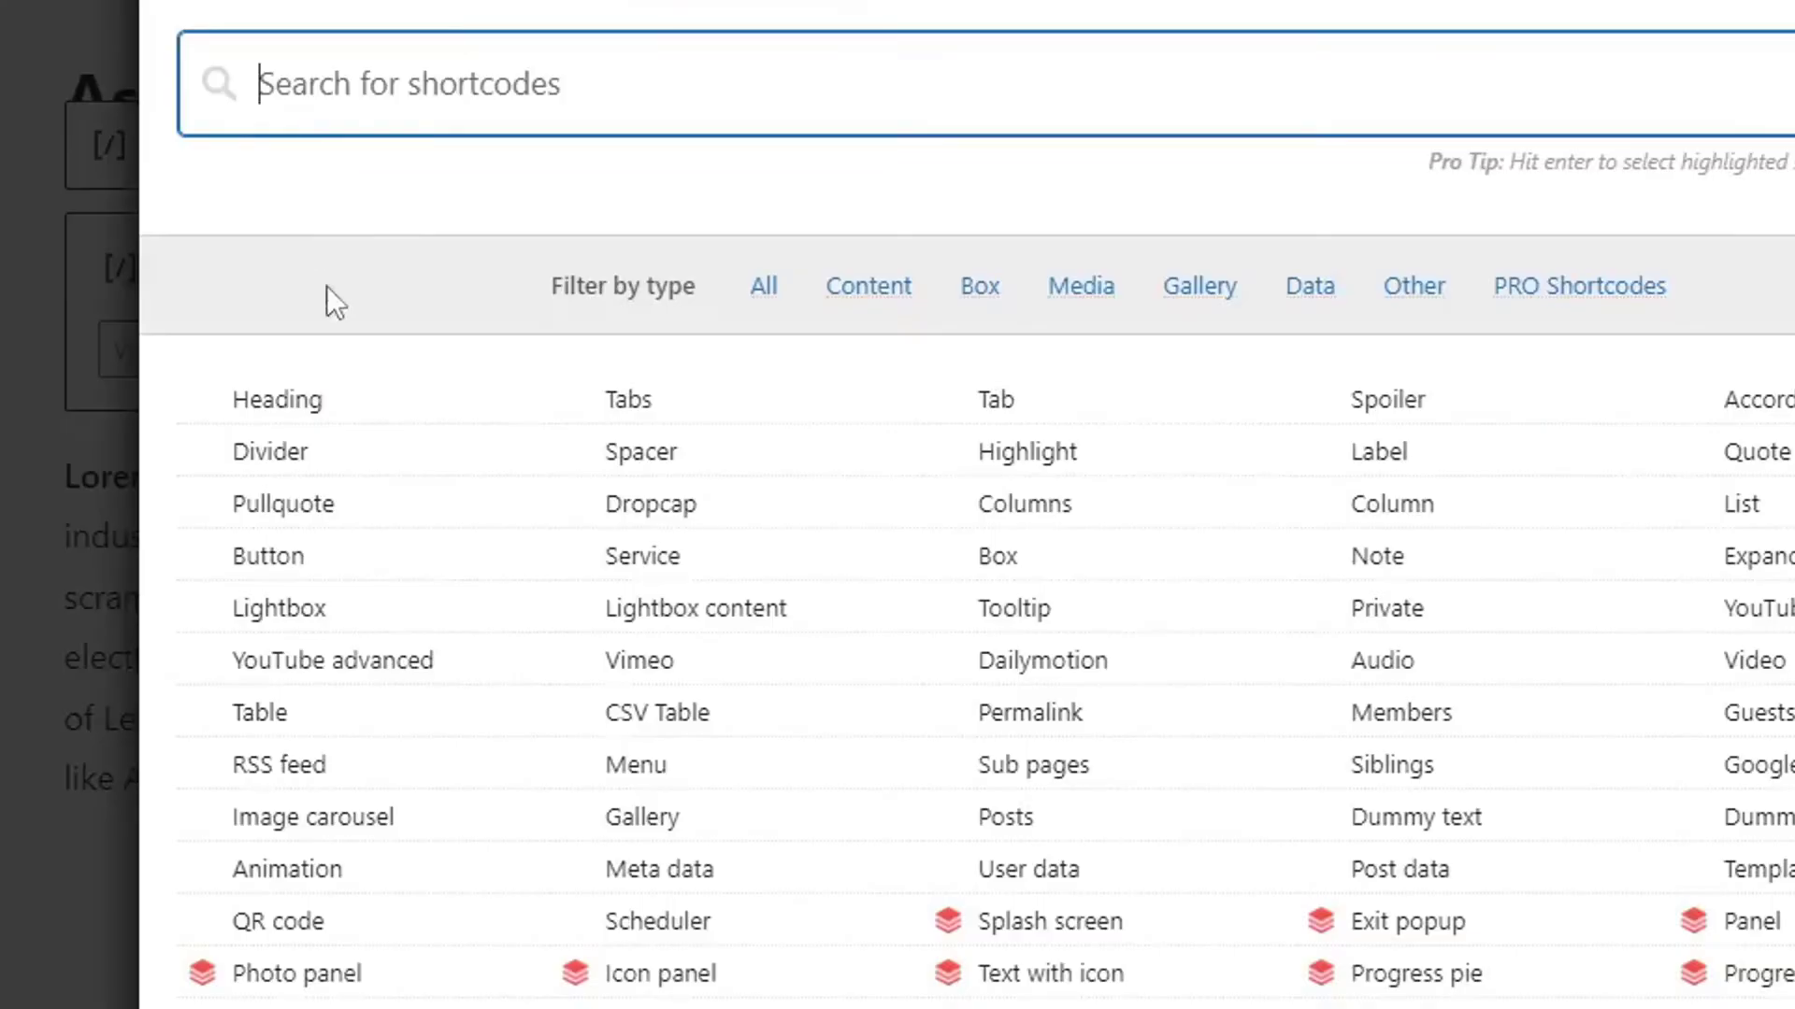
# Choose the Button shortcode, select its link URL, and set Target to 'Open in new tab'.
pyautogui.click(267, 556)
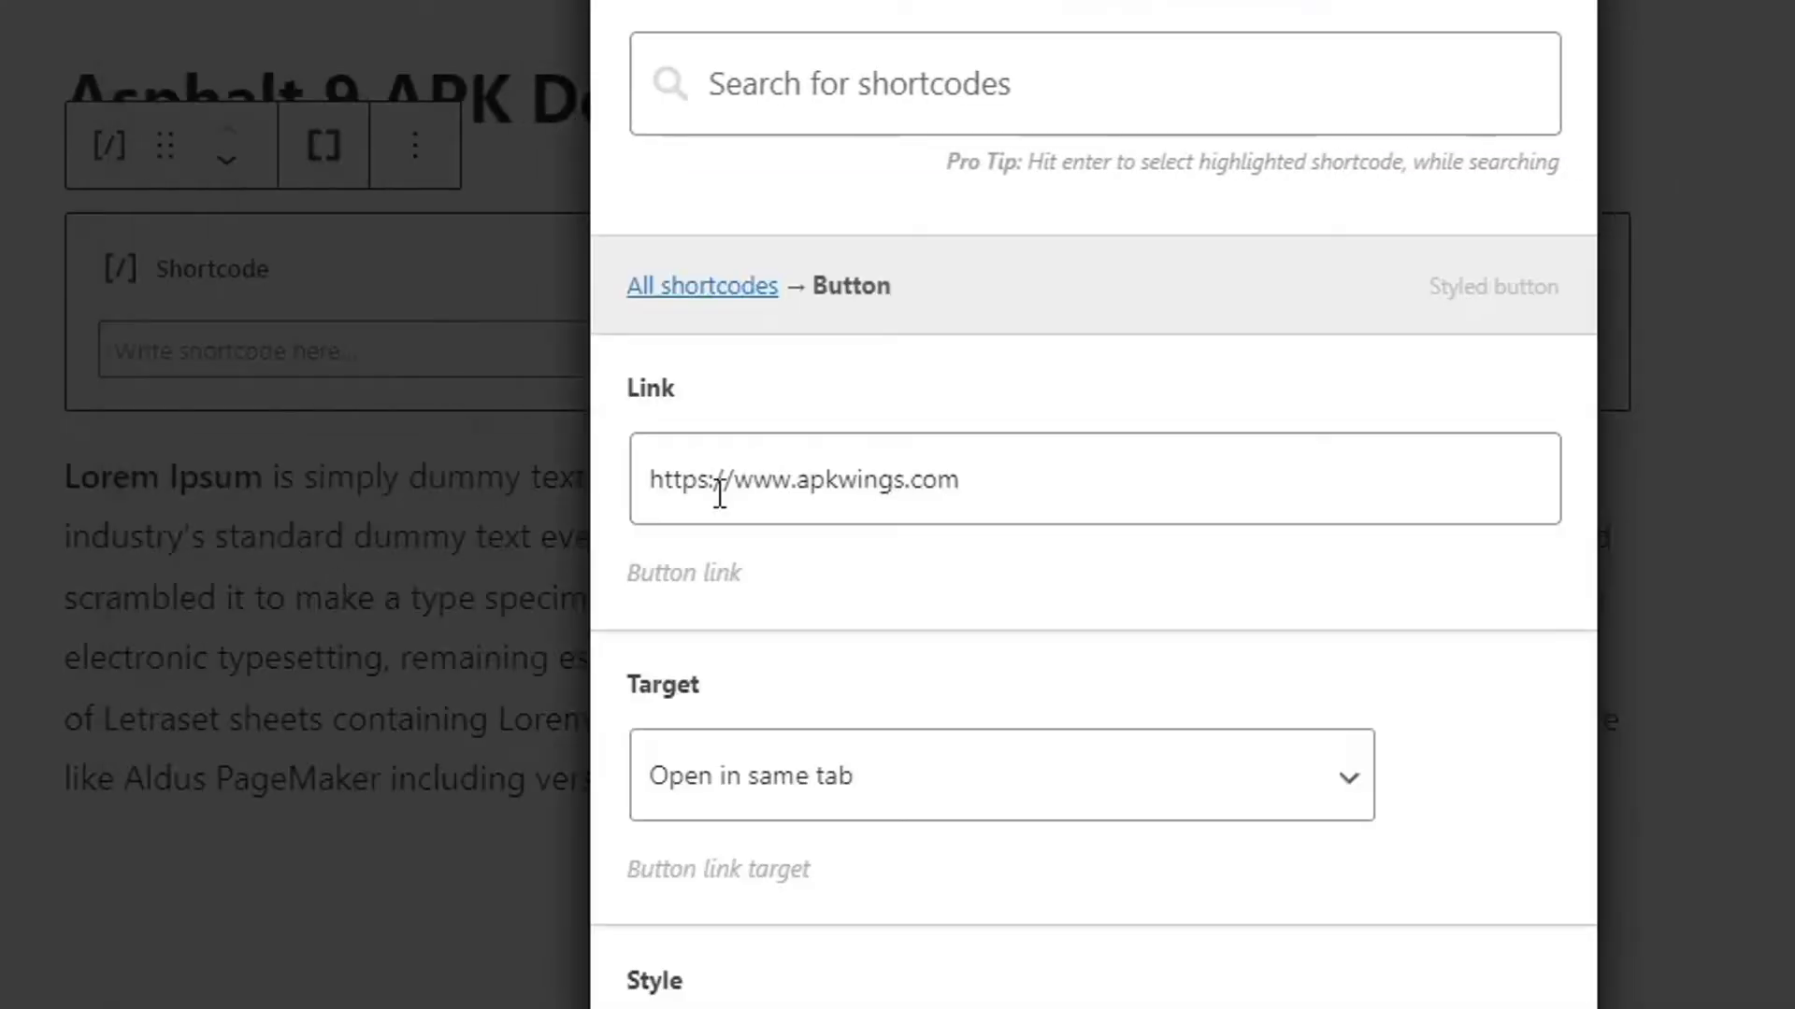
pyautogui.moveTo(1029, 477); pyautogui.dragTo(613, 477)
pyautogui.click(1016, 464)
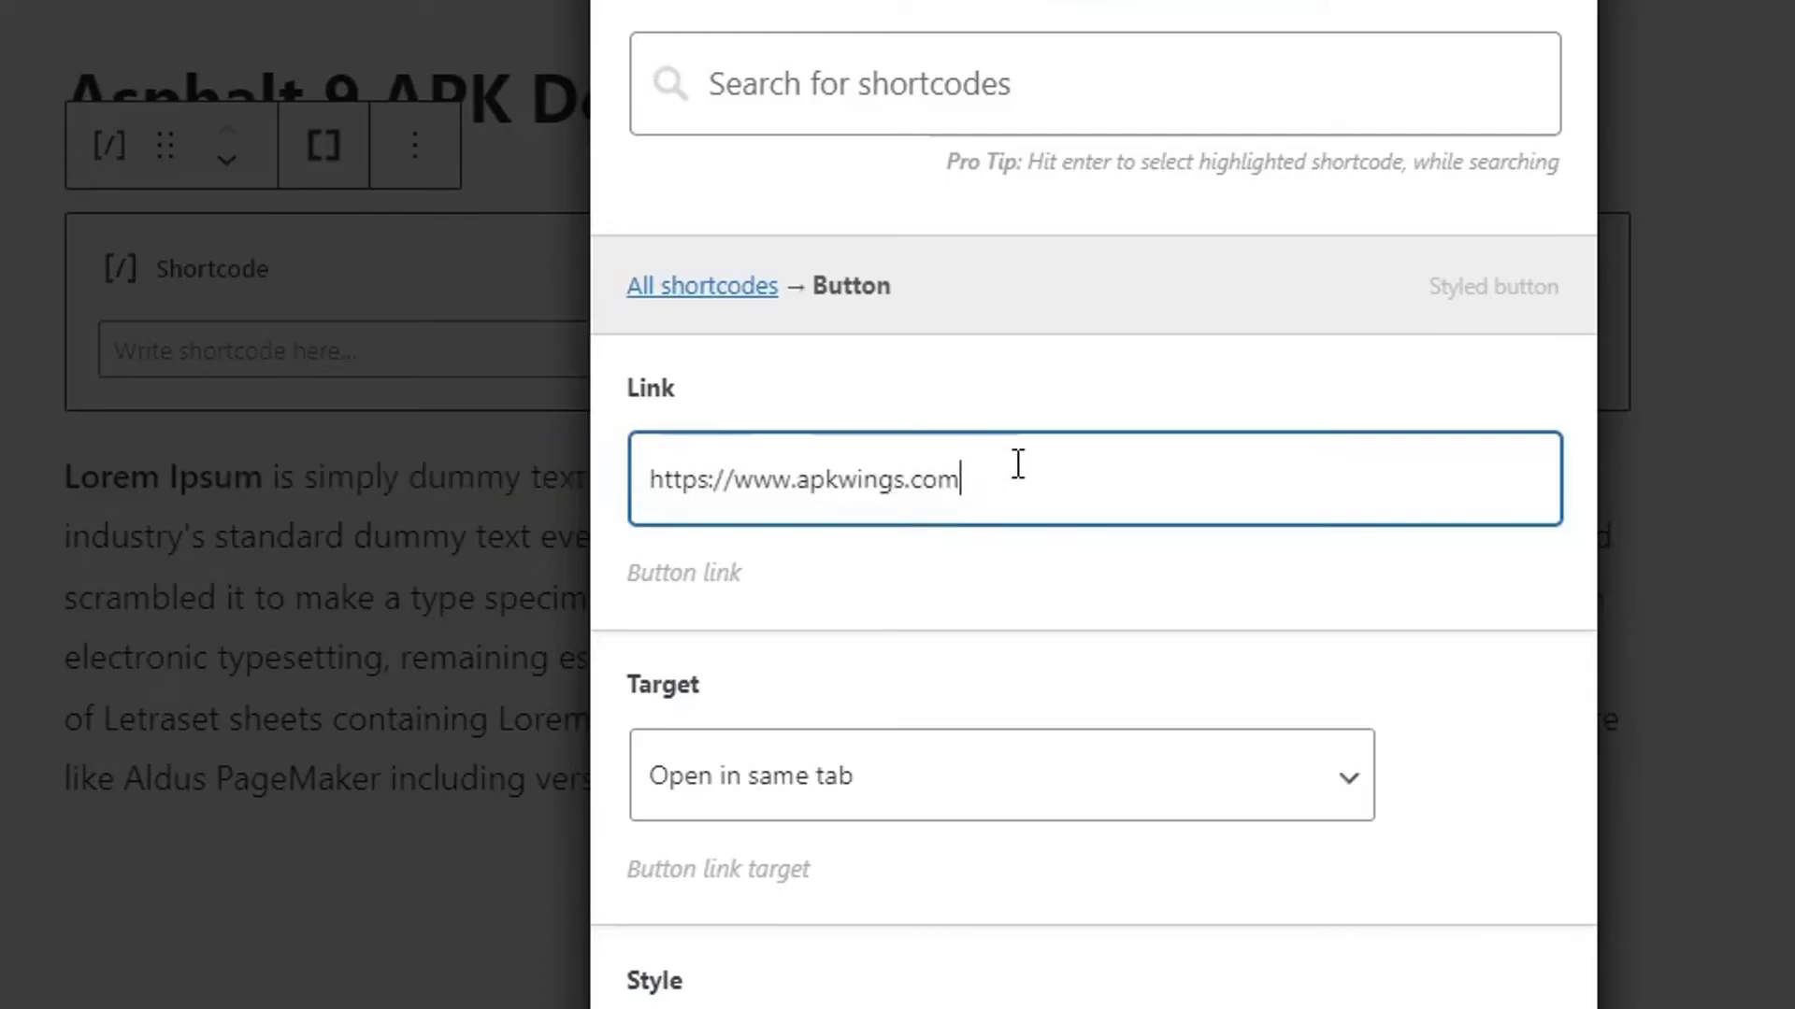
pyautogui.hotkey('ctrl', 'a')
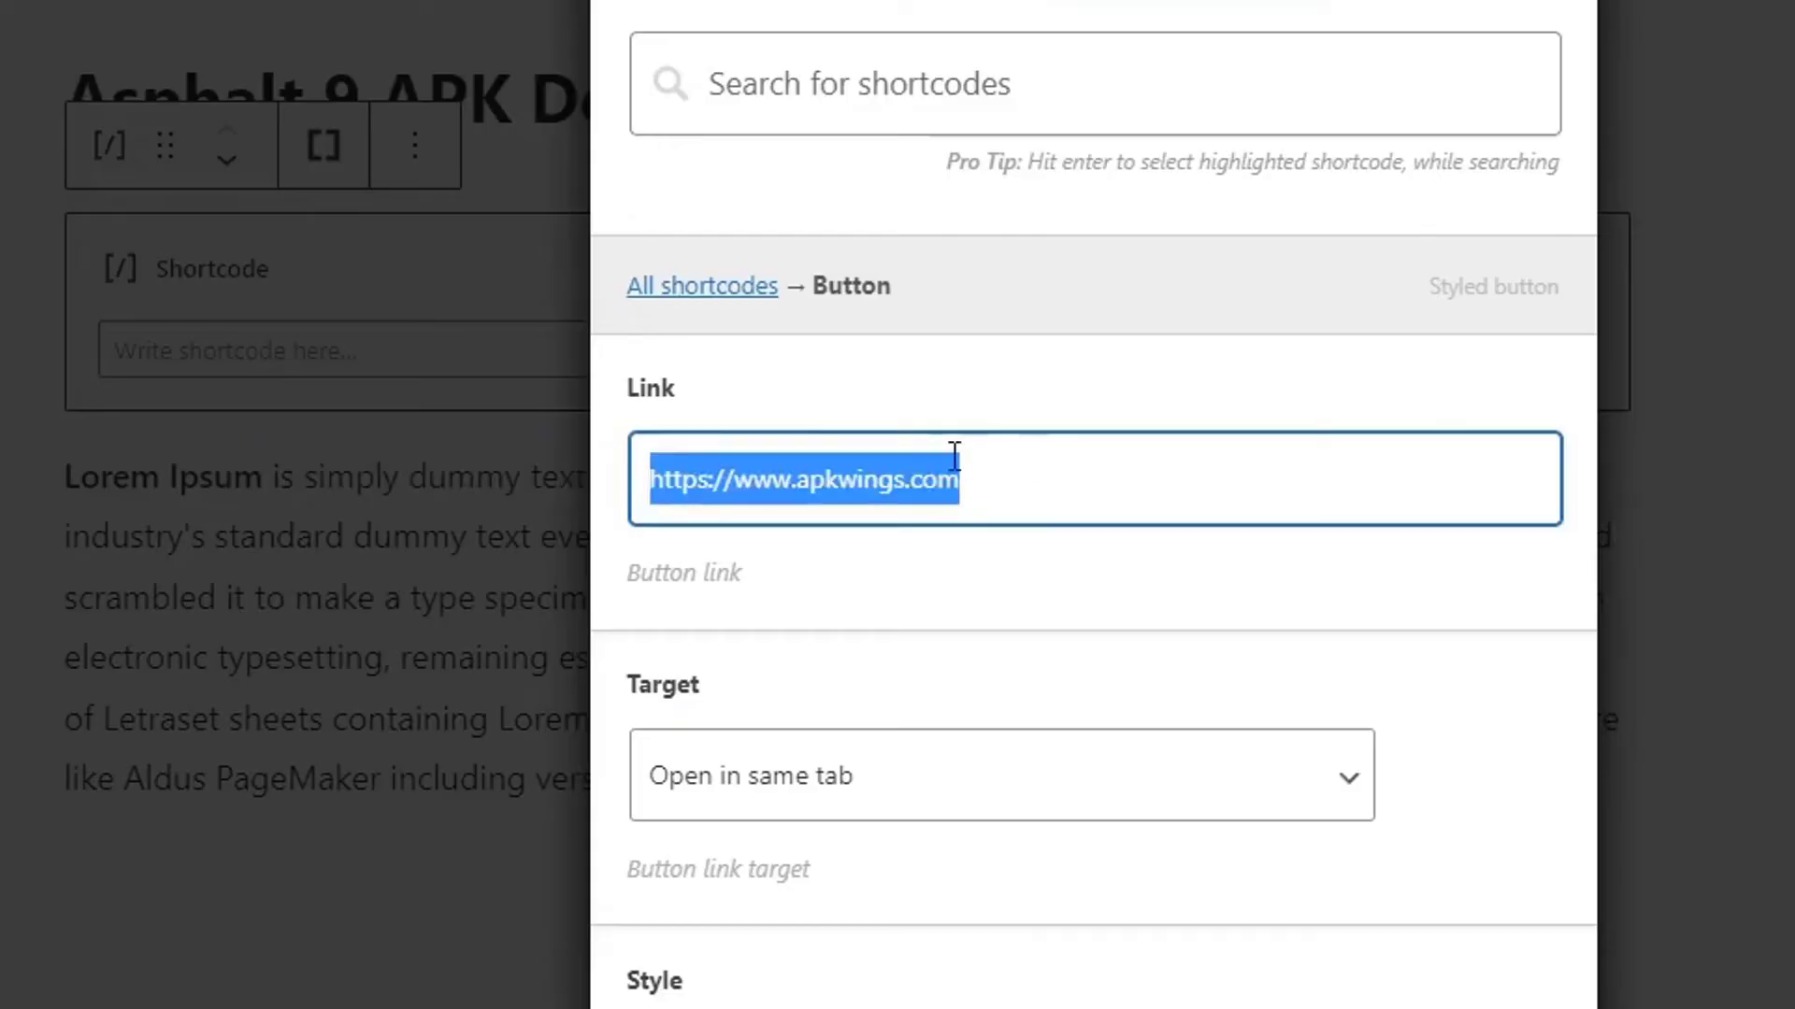
pyautogui.scroll(-4, 1108, 570)
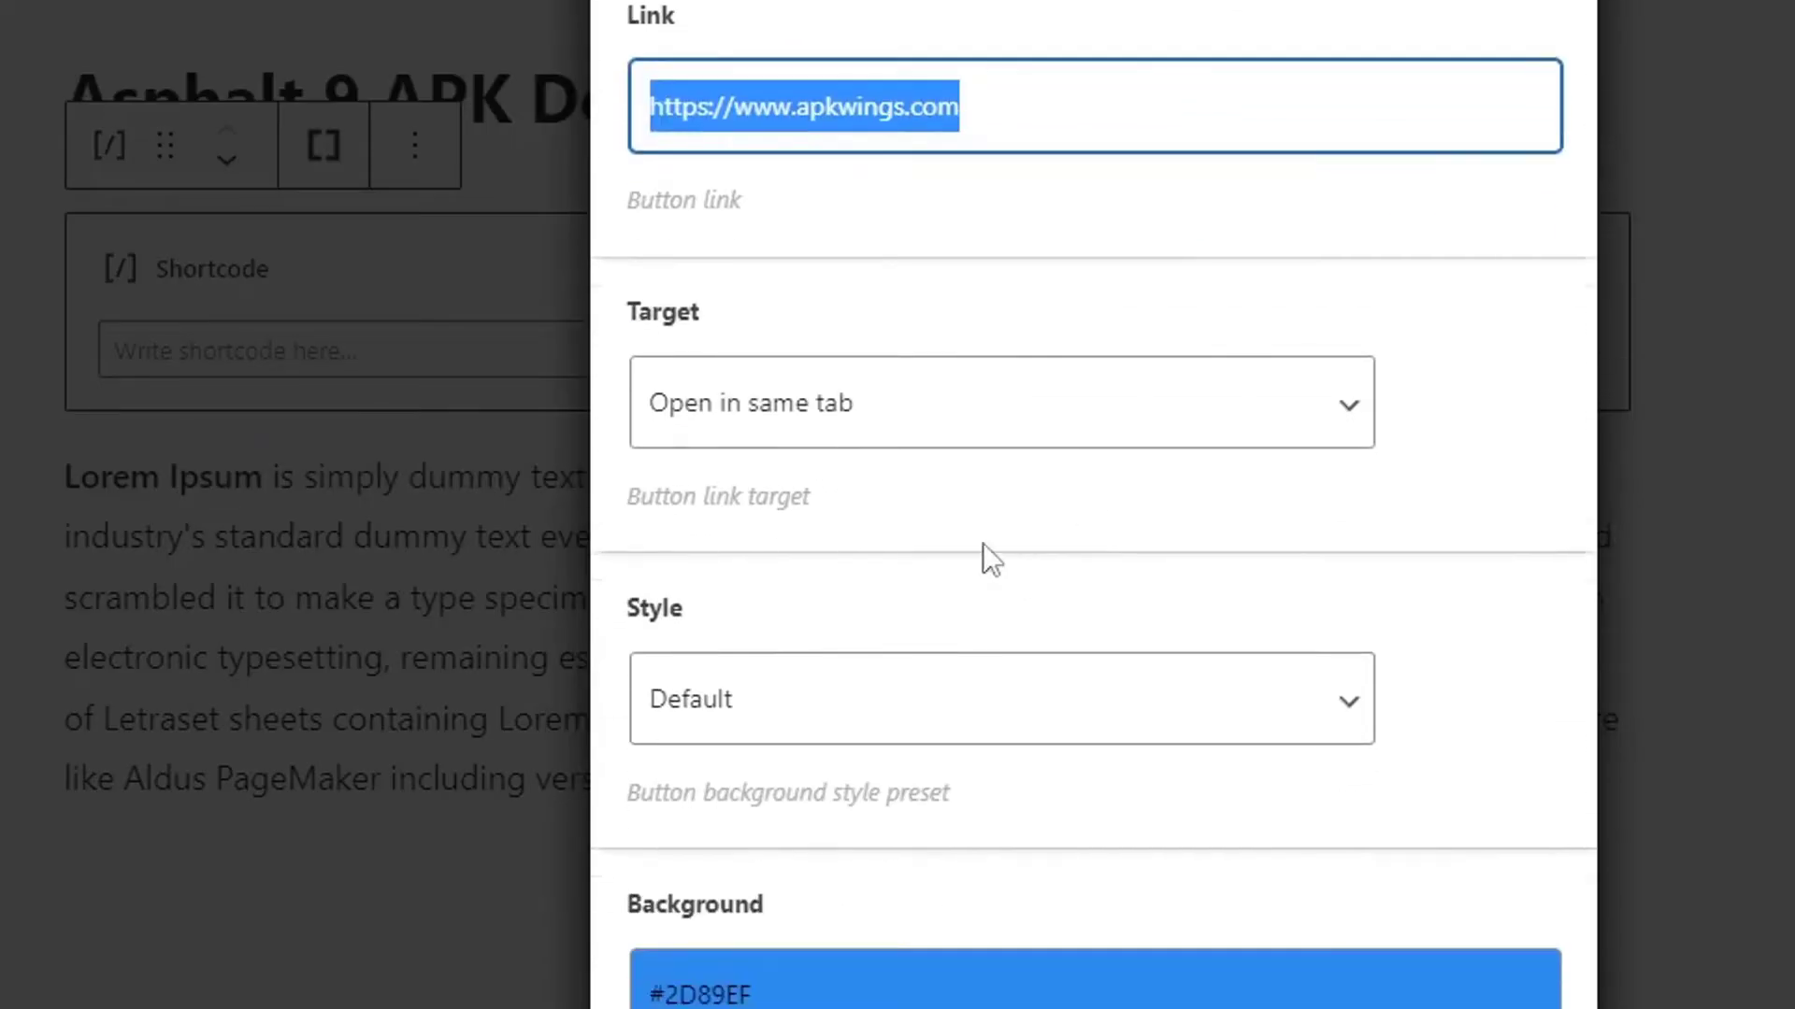
pyautogui.click(822, 422)
pyautogui.click(811, 506)
pyautogui.click(804, 443)
pyautogui.click(797, 507)
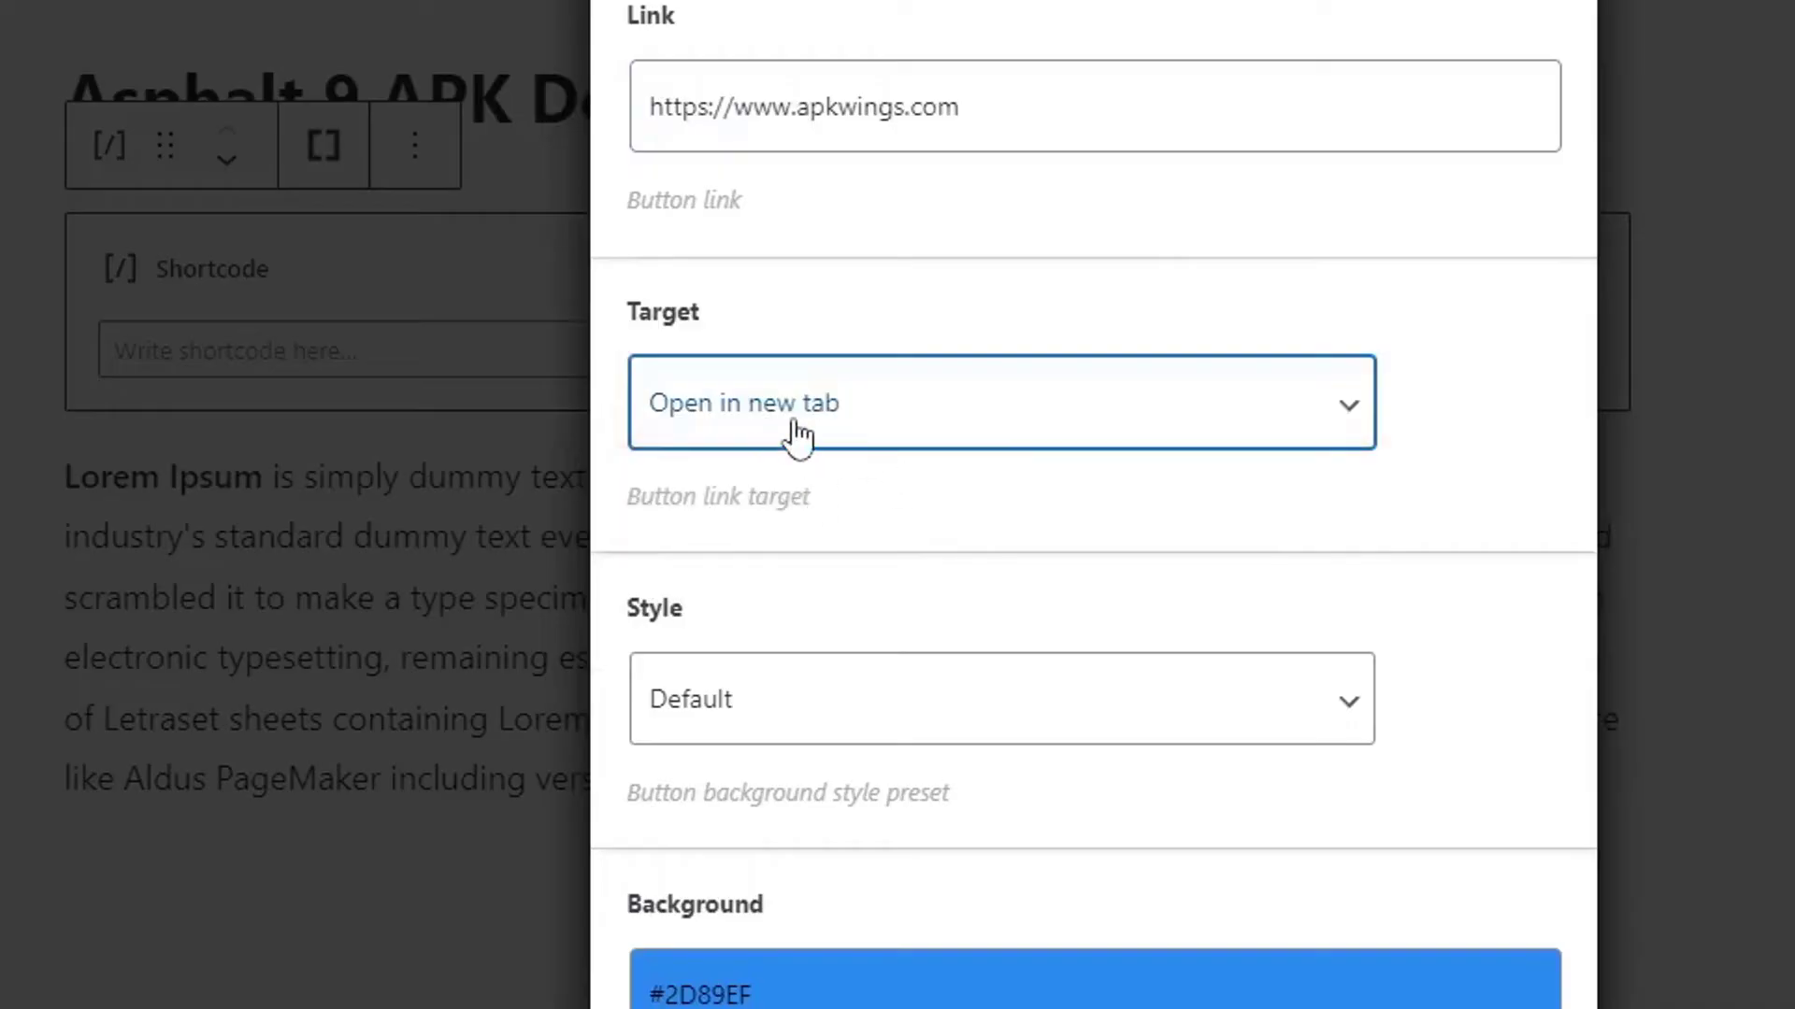
# Change the button background colour to green #0ea545.
pyautogui.scroll(-2, 1177, 417)
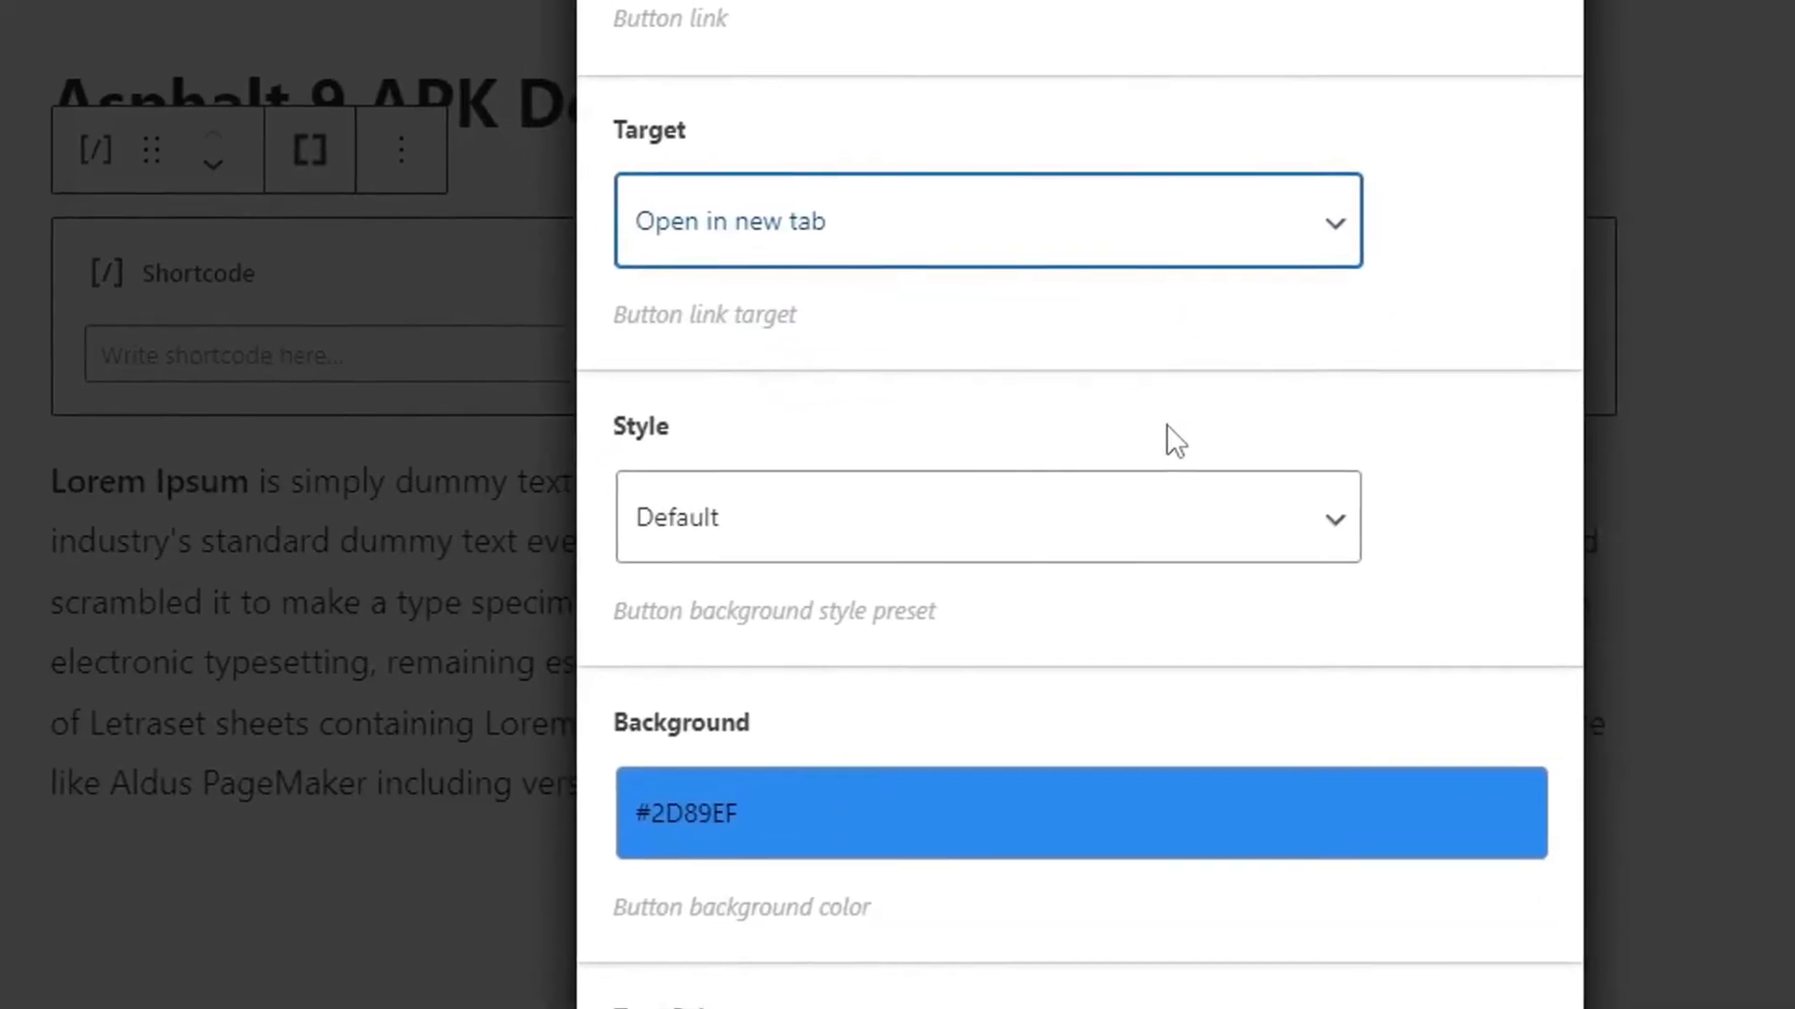
pyautogui.scroll(-6, 1101, 451)
pyautogui.click(617, 315)
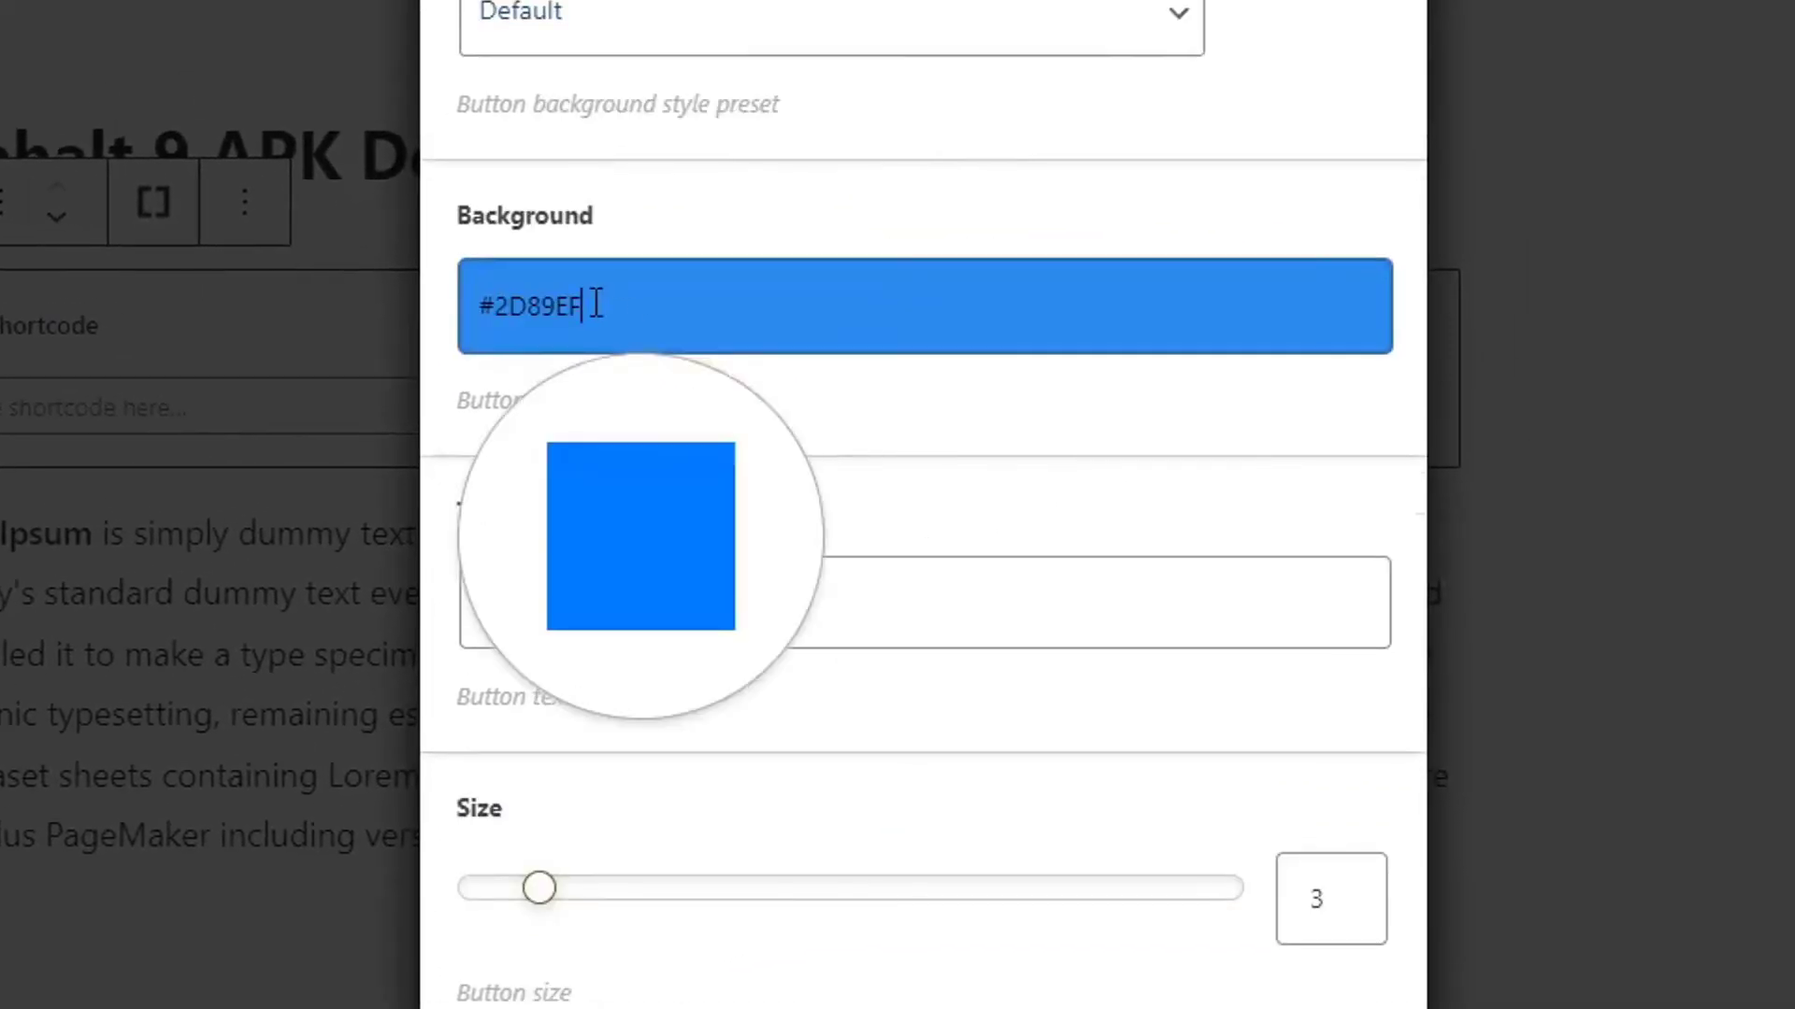
pyautogui.moveTo(797, 481); pyautogui.dragTo(739, 660)
pyautogui.moveTo(603, 547)
pyautogui.mouseDown()
pyautogui.moveTo(589, 532)
pyautogui.moveTo(573, 569)
pyautogui.moveTo(531, 582)
pyautogui.moveTo(576, 564)
pyautogui.mouseUp()
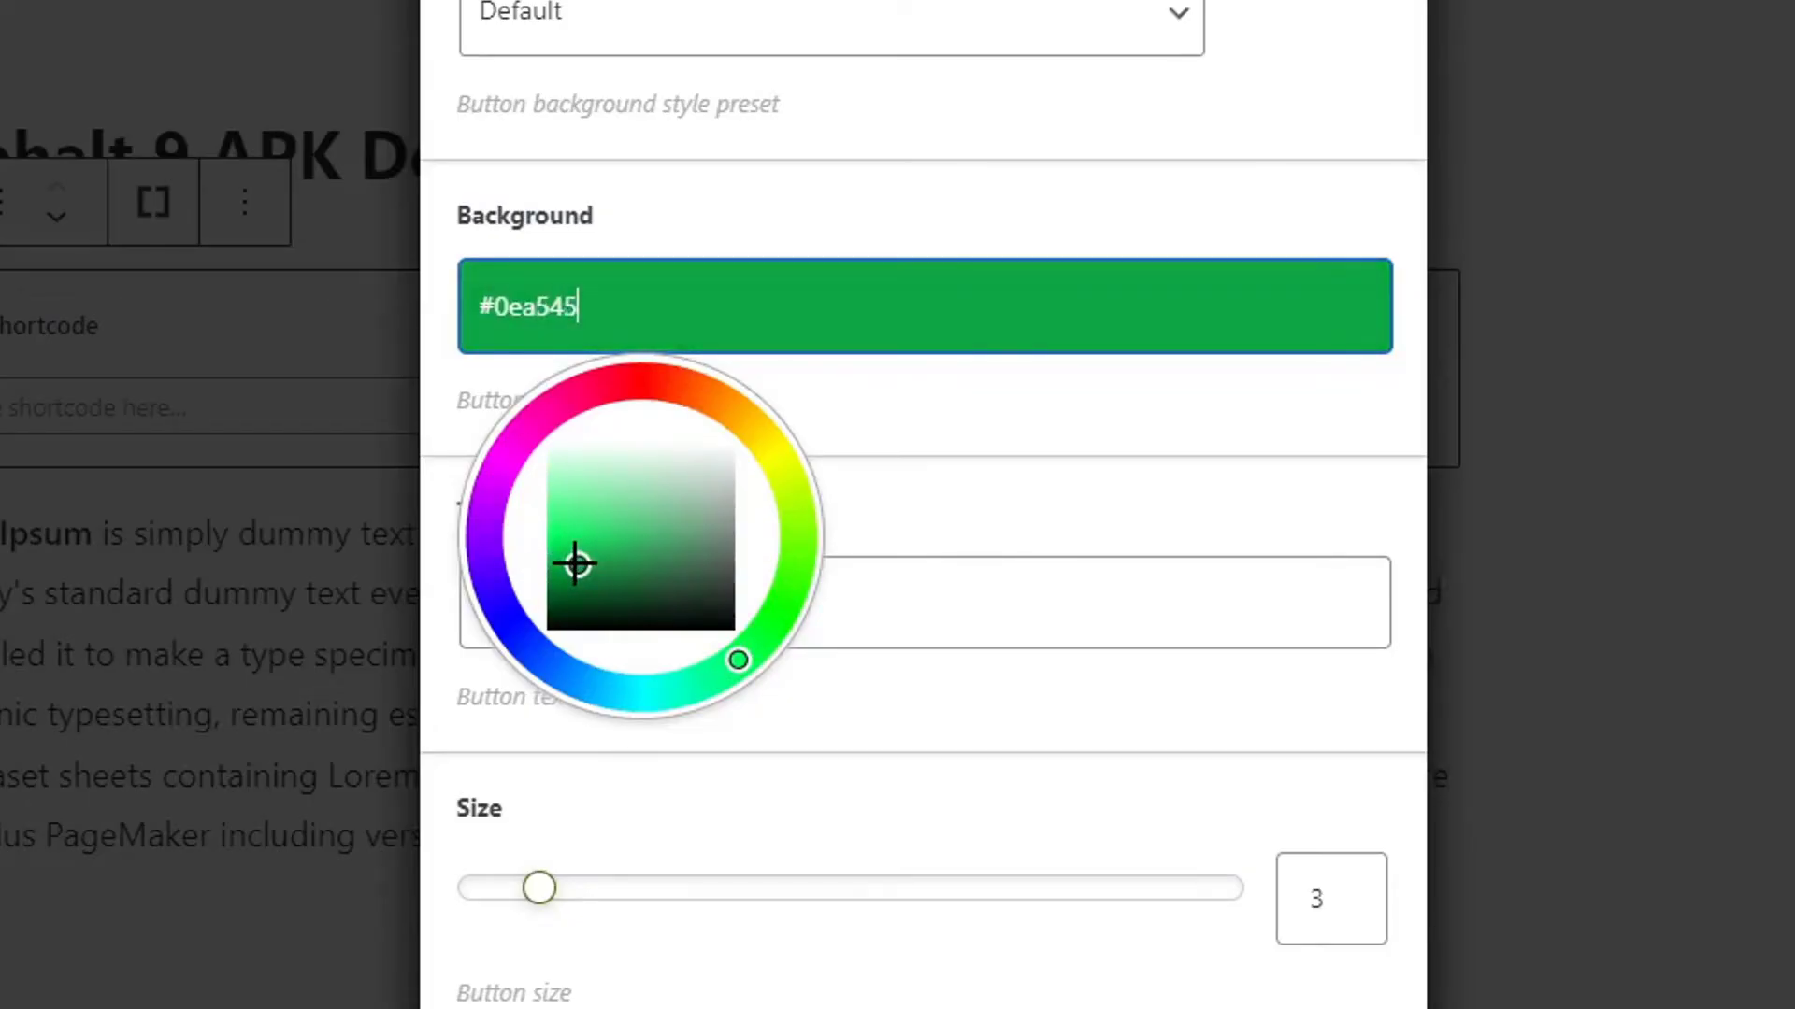
pyautogui.click(1011, 475)
# Set the button's Fluid and Centered options to Yes.
pyautogui.scroll(-15, 1028, 536)
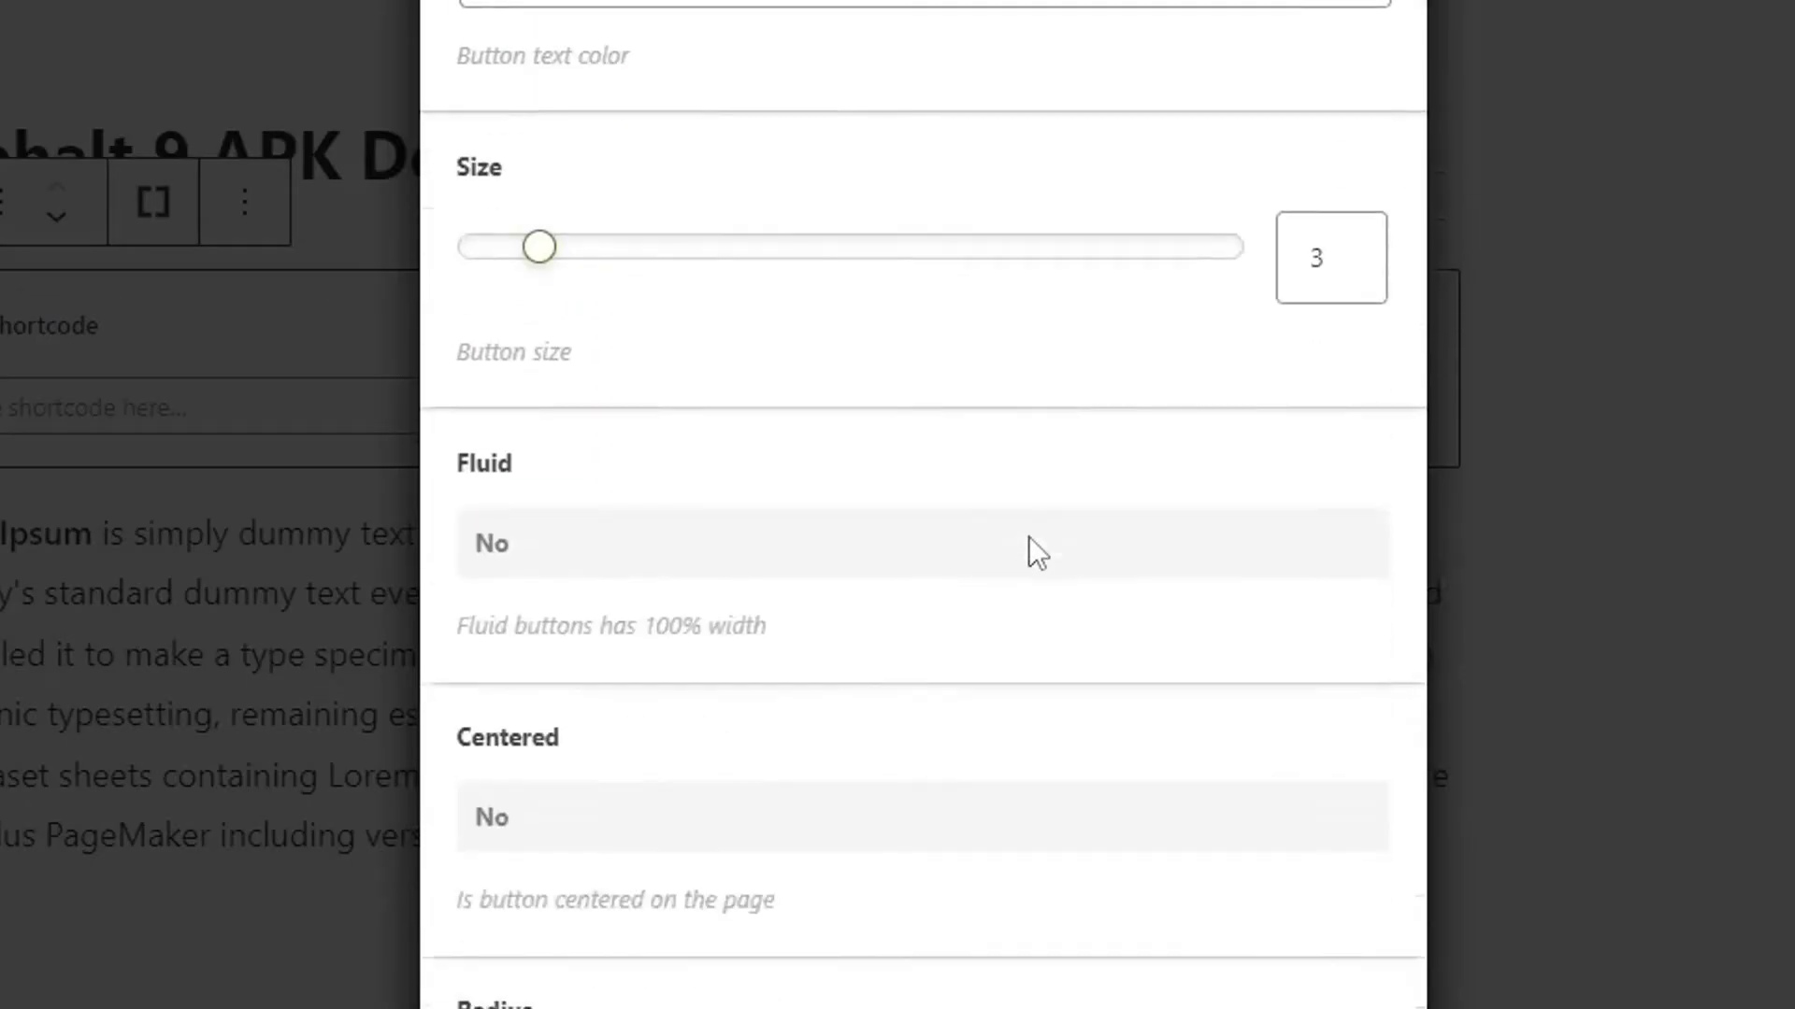
pyautogui.scroll(20, 1030, 542)
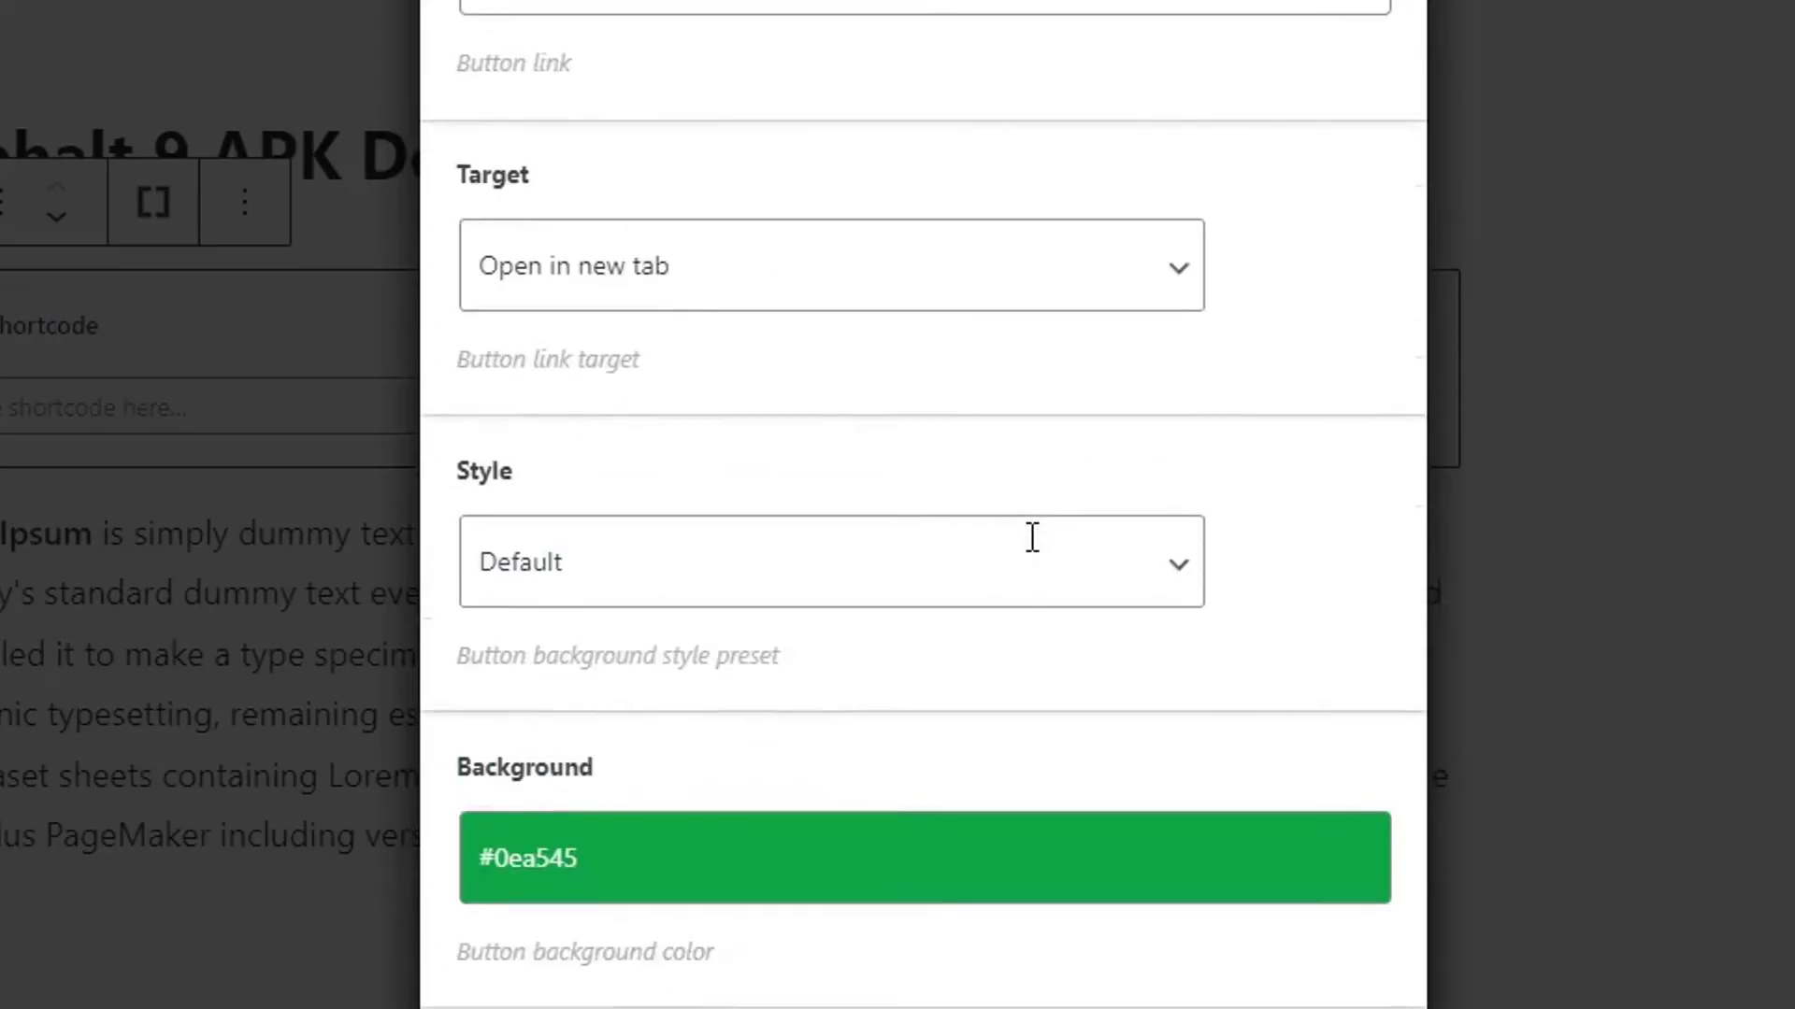
pyautogui.scroll(-5, 1033, 556)
pyautogui.scroll(8, 1034, 557)
pyautogui.scroll(-10, 1034, 556)
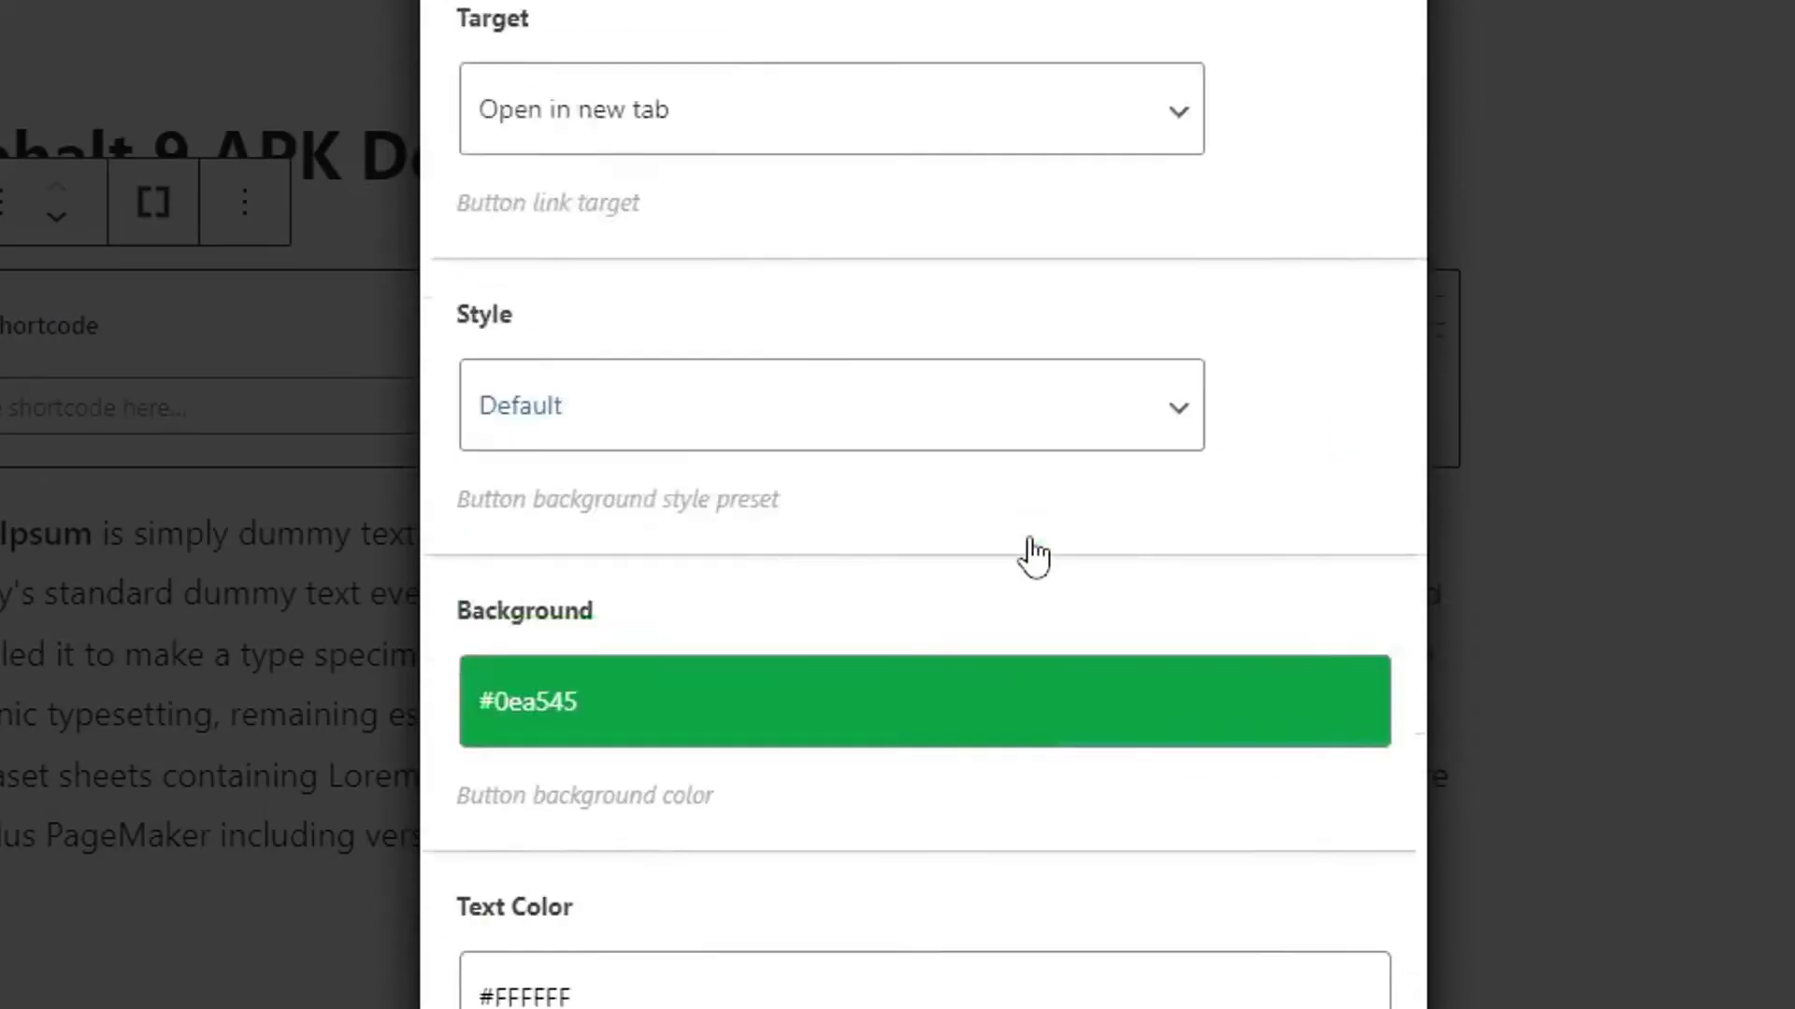
pyautogui.scroll(-4, 1034, 558)
pyautogui.click(573, 642)
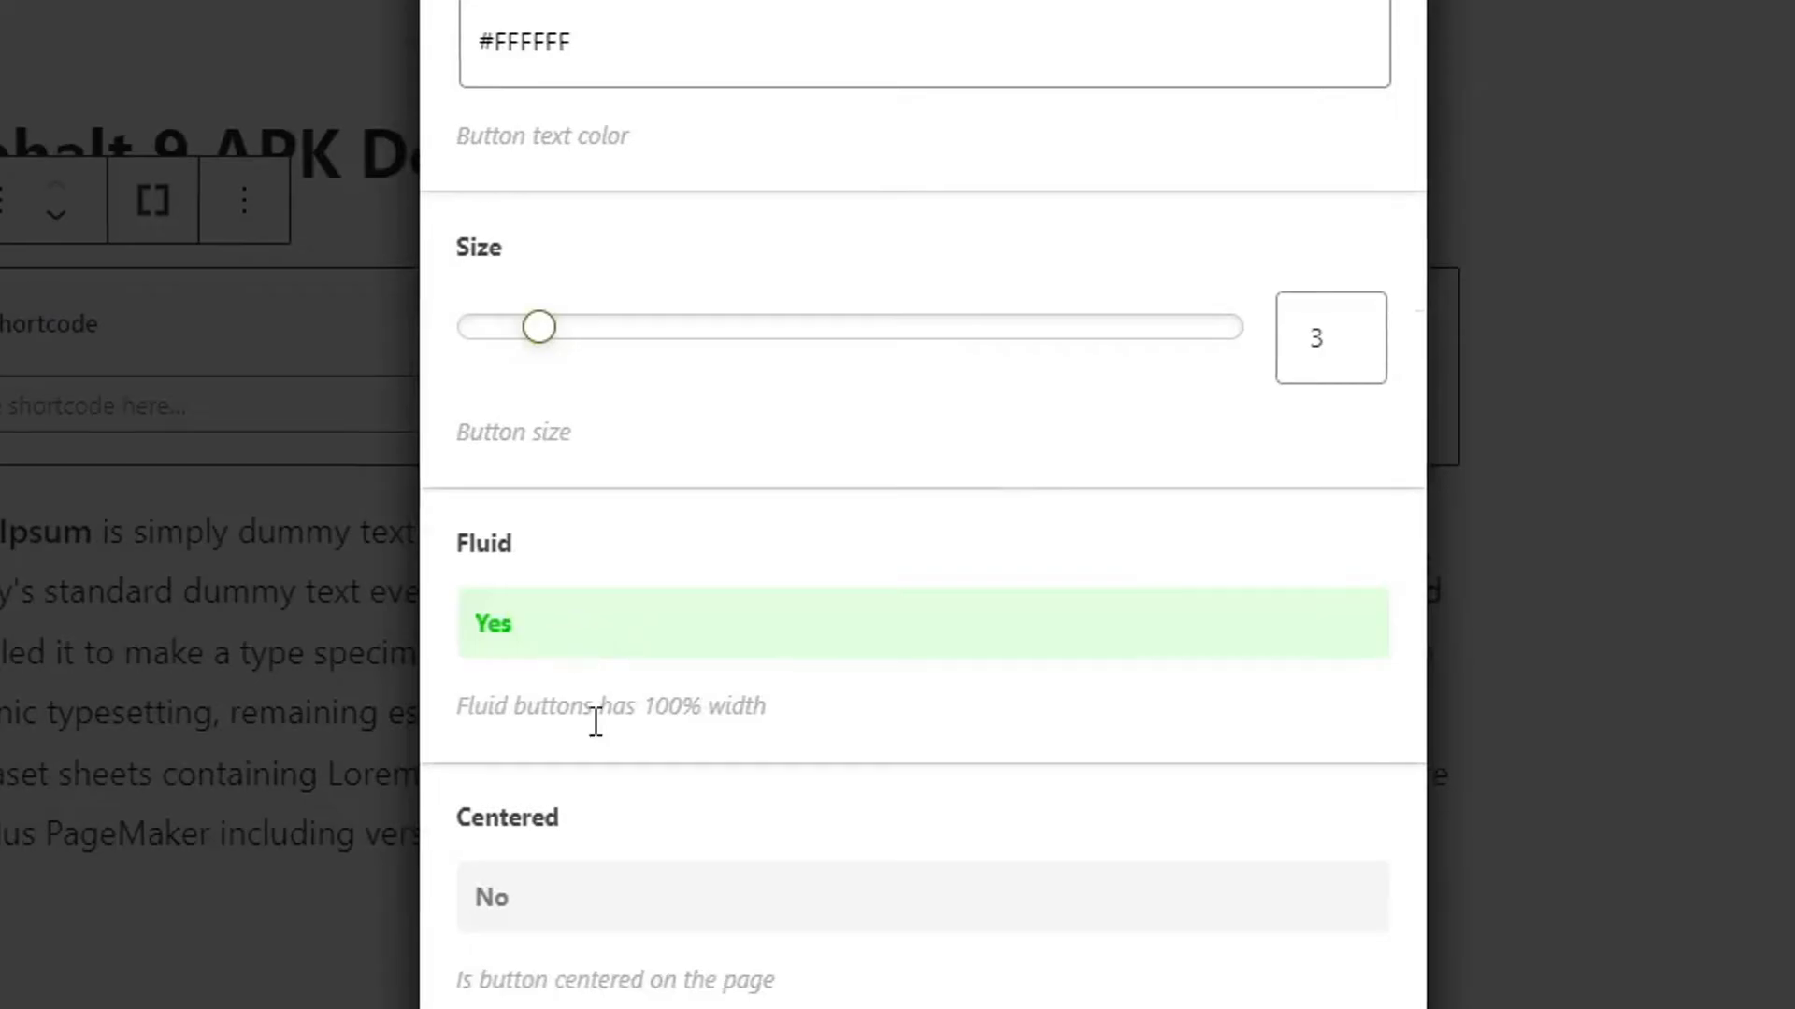
pyautogui.click(555, 780)
# Give the button the cloud-download icon from the icon picker.
pyautogui.scroll(-10, 637, 613)
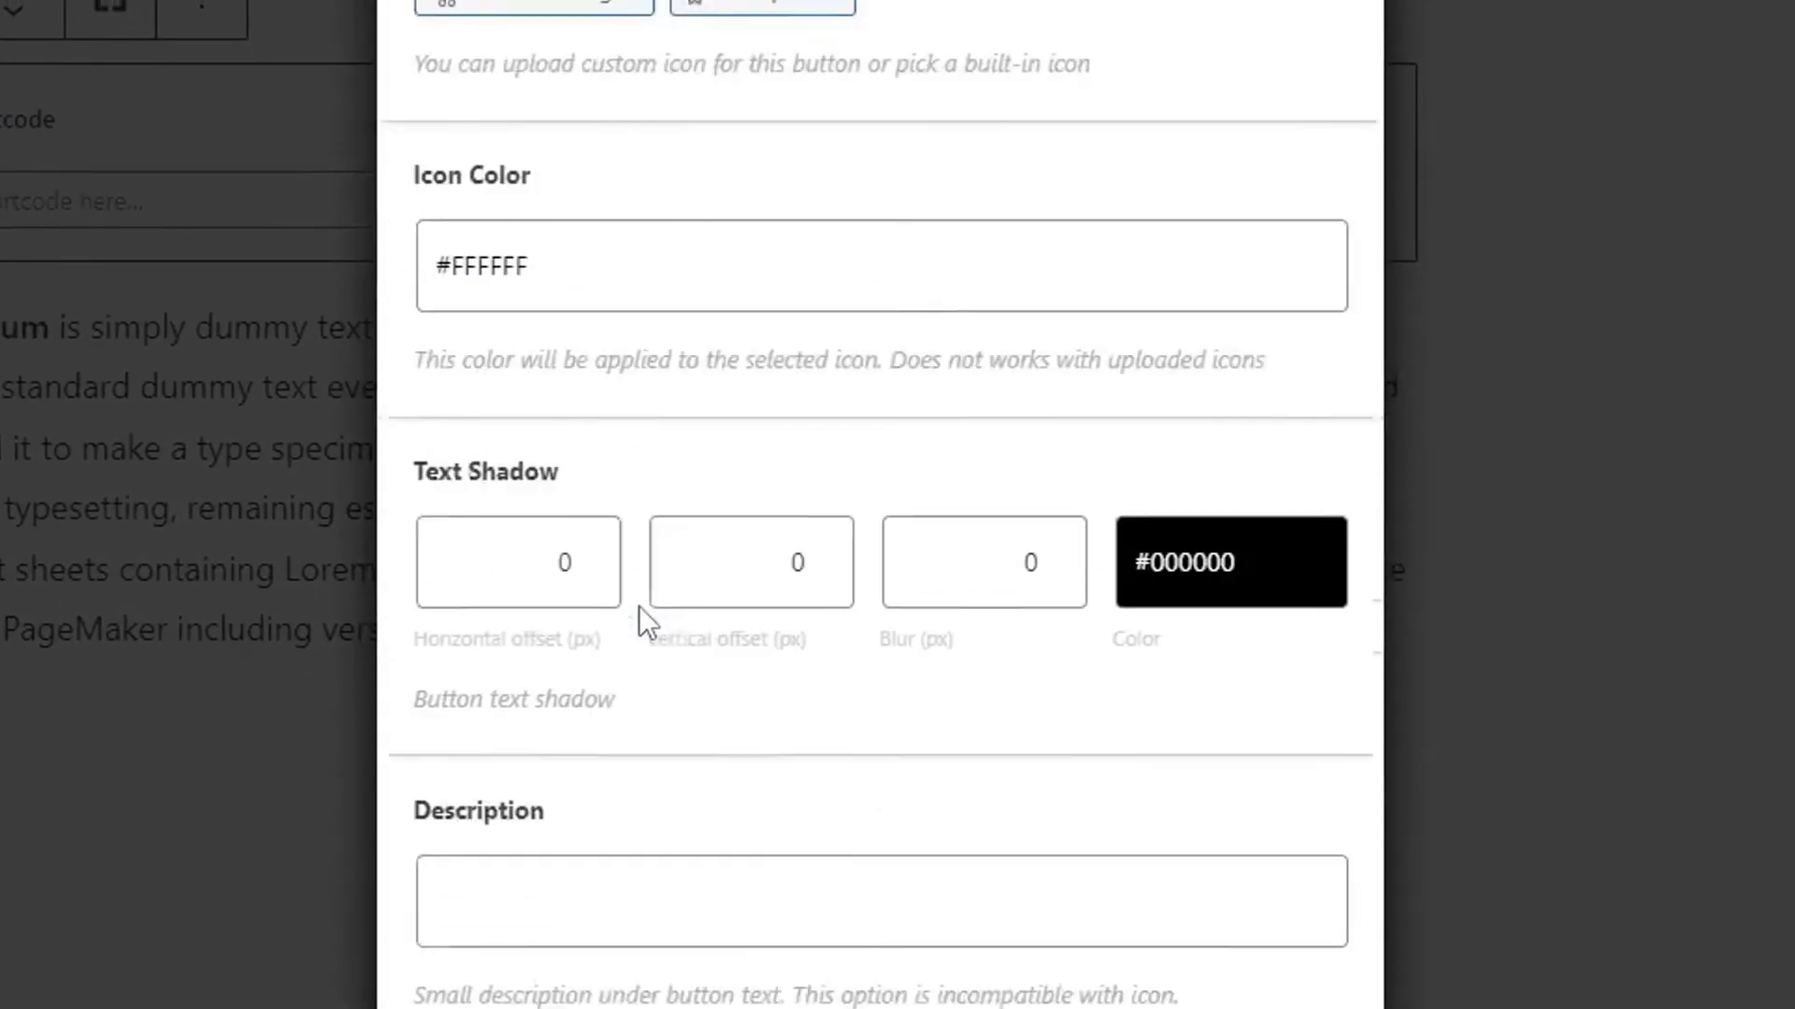
pyautogui.click(537, 112)
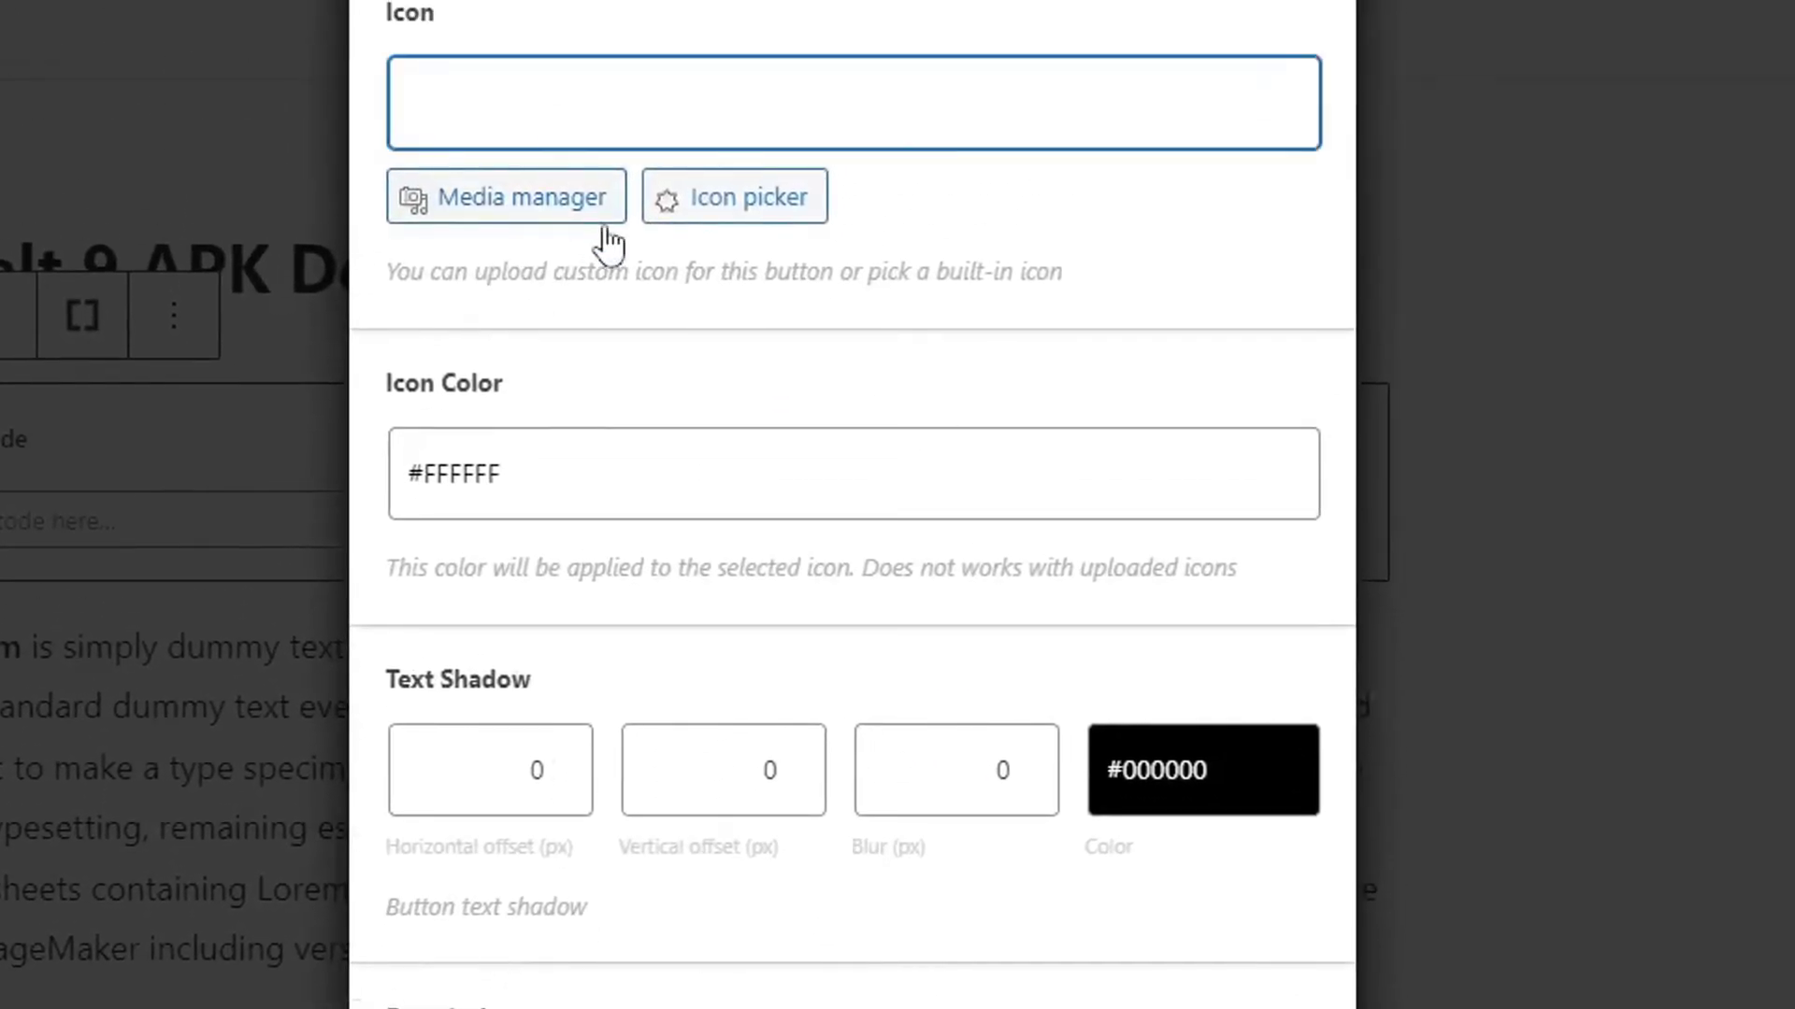
pyautogui.click(722, 227)
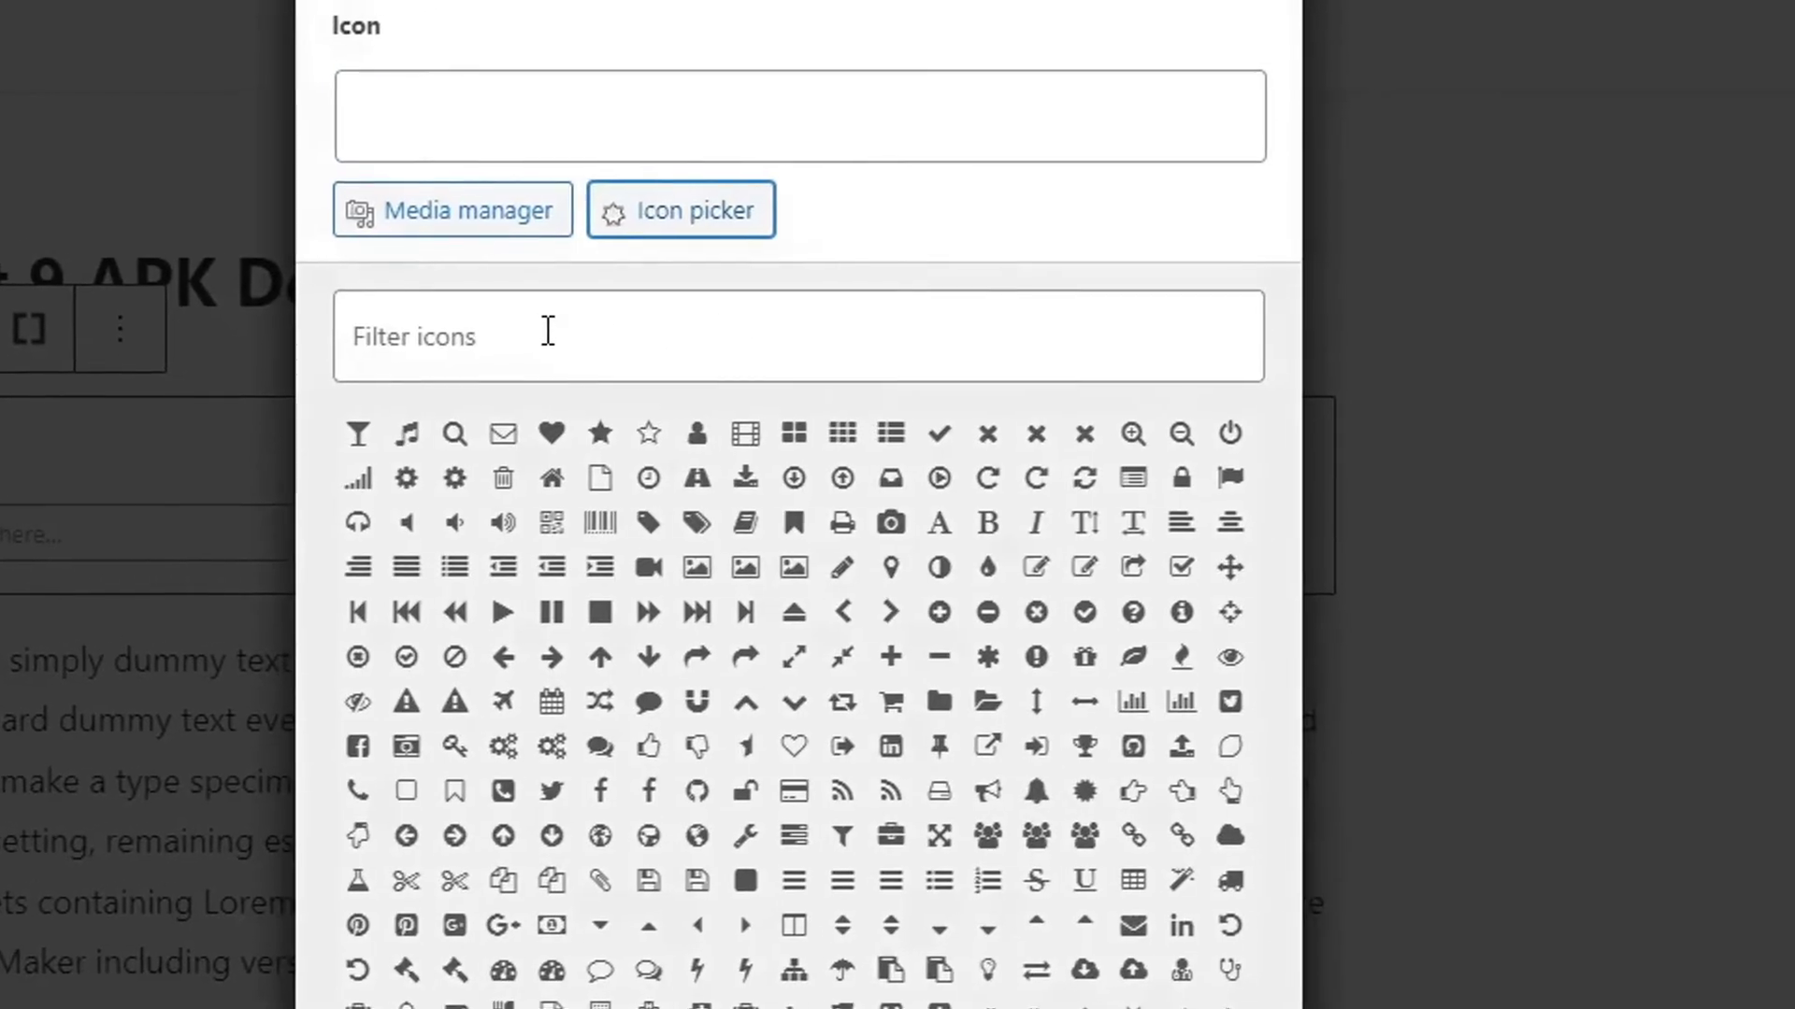
pyautogui.click(549, 333)
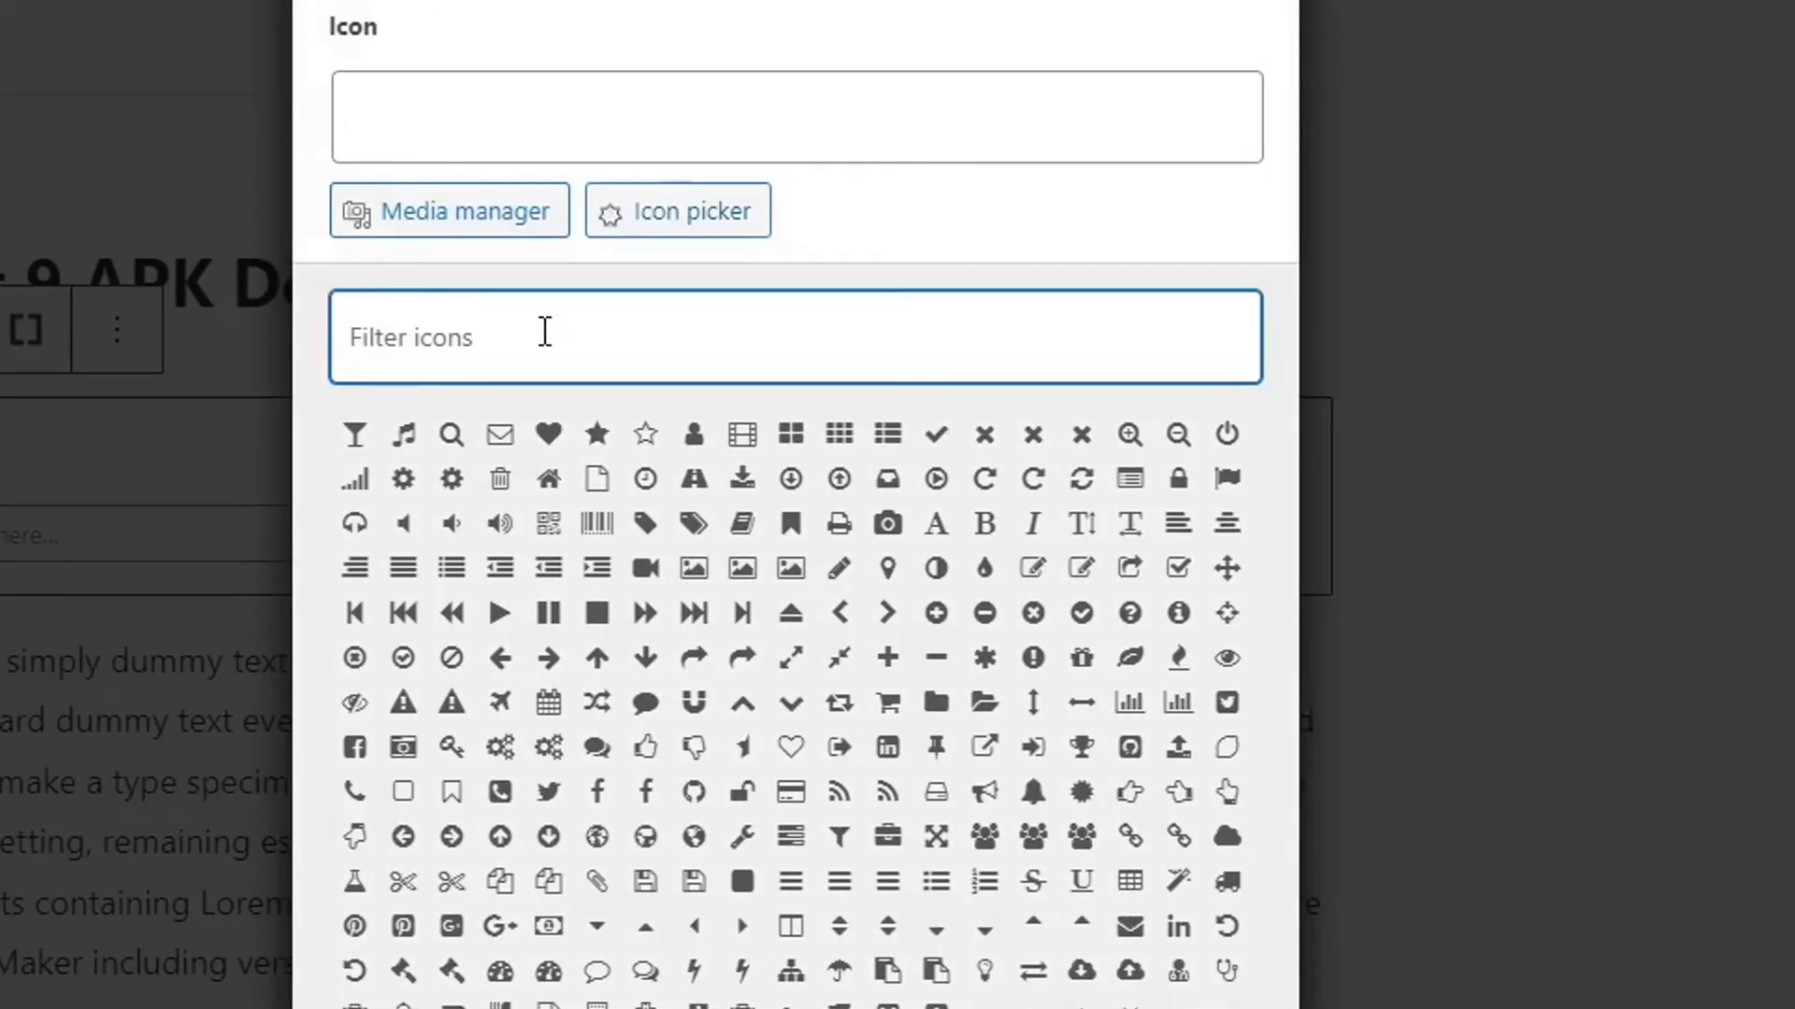
pyautogui.write('download')
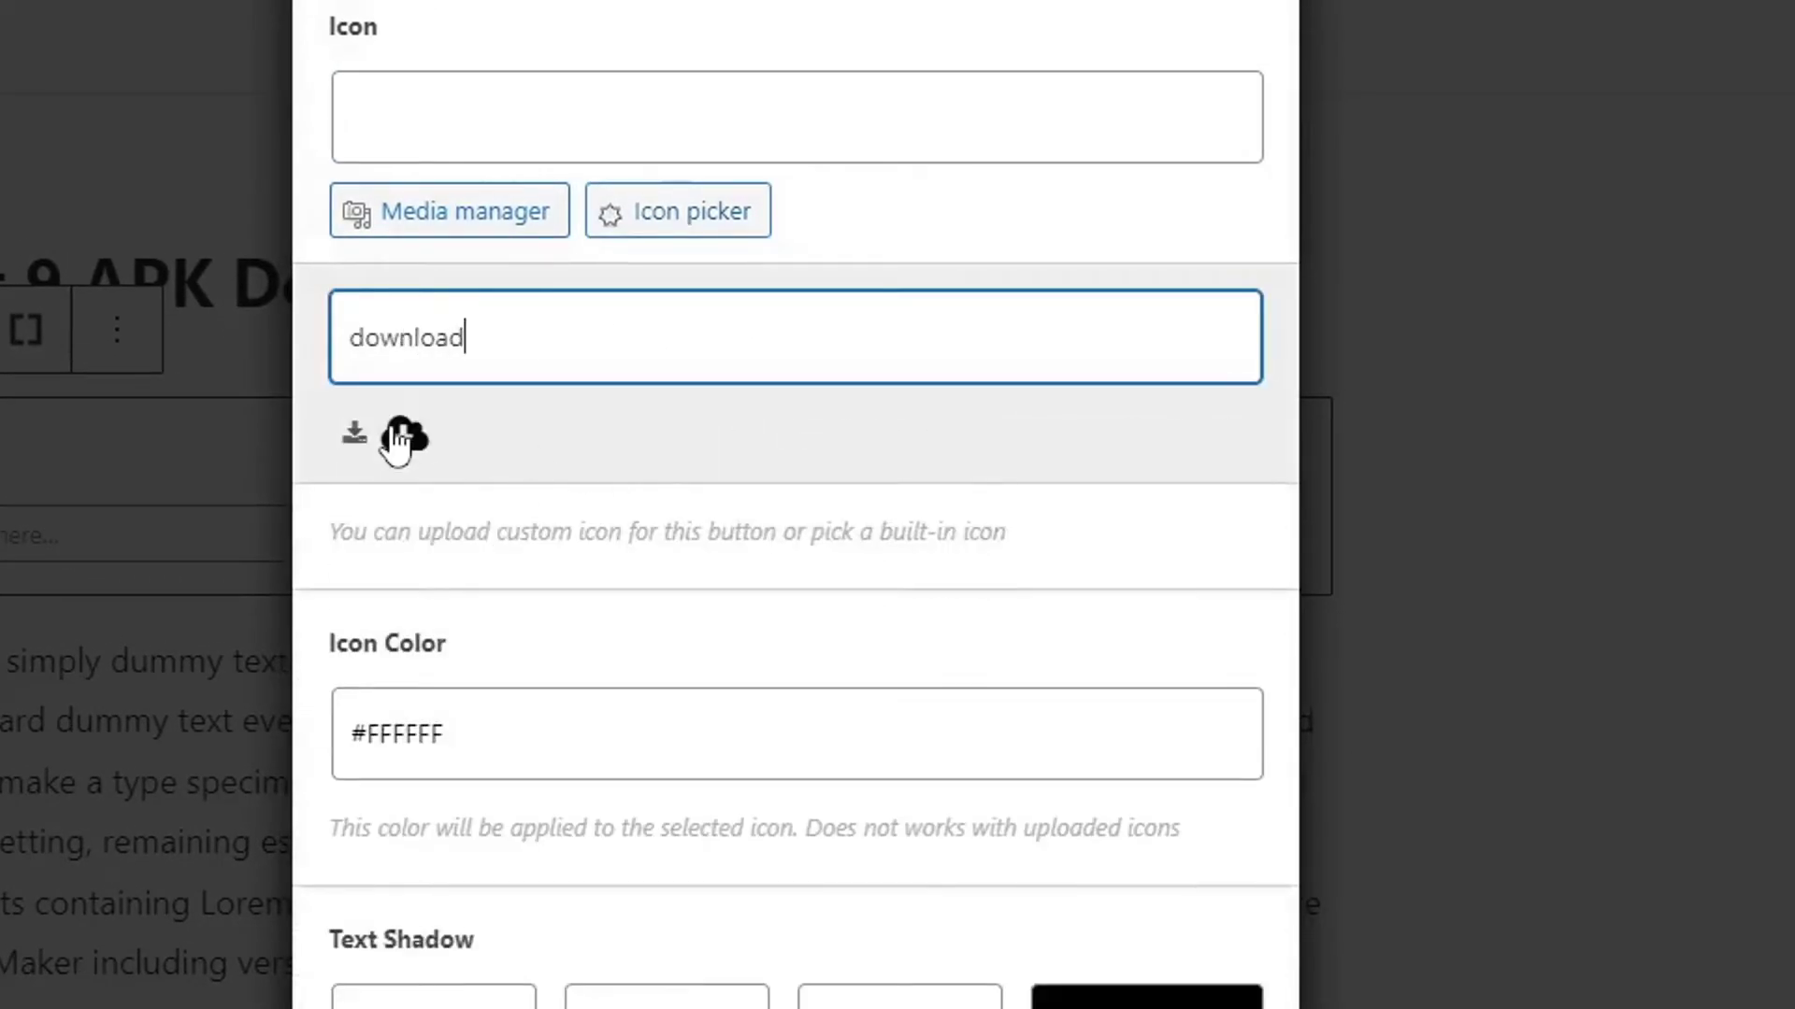
pyautogui.click(404, 436)
# Show the live preview and raise the button size to 7.
pyautogui.scroll(-15, 691, 534)
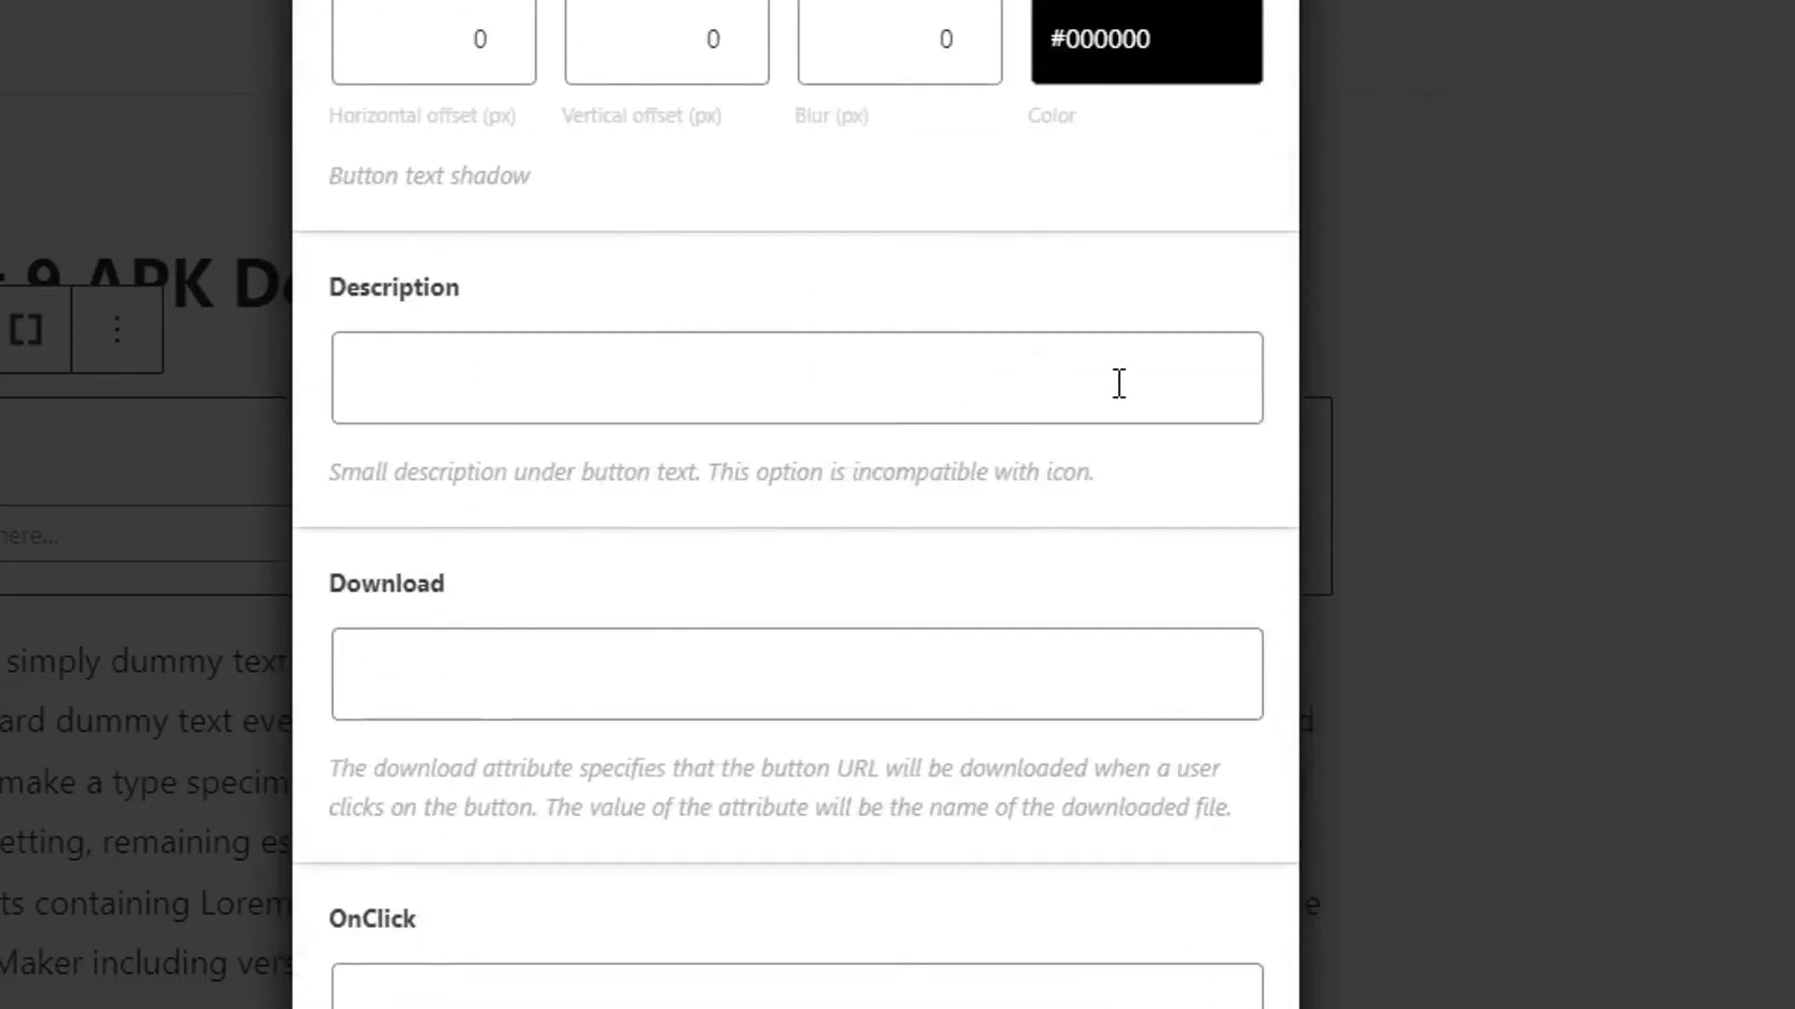
pyautogui.scroll(10, 1118, 384)
pyautogui.scroll(5, 1118, 384)
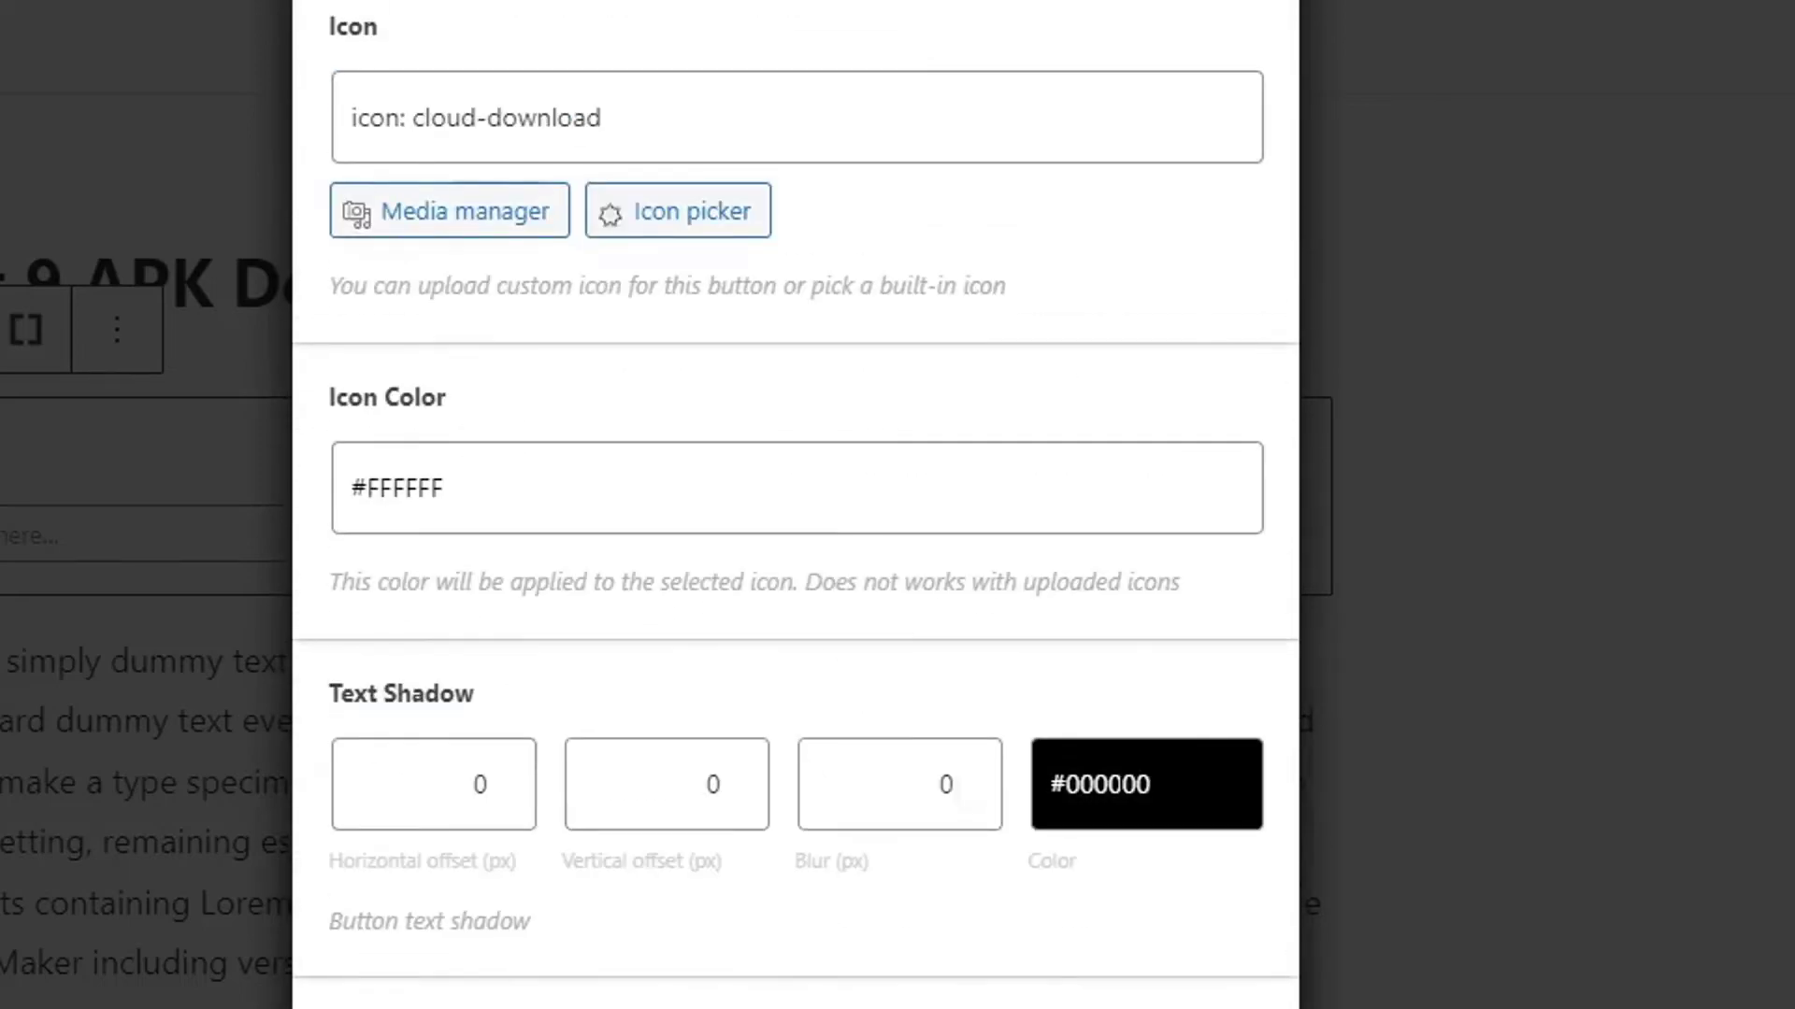
pyautogui.scroll(-20, 1118, 785)
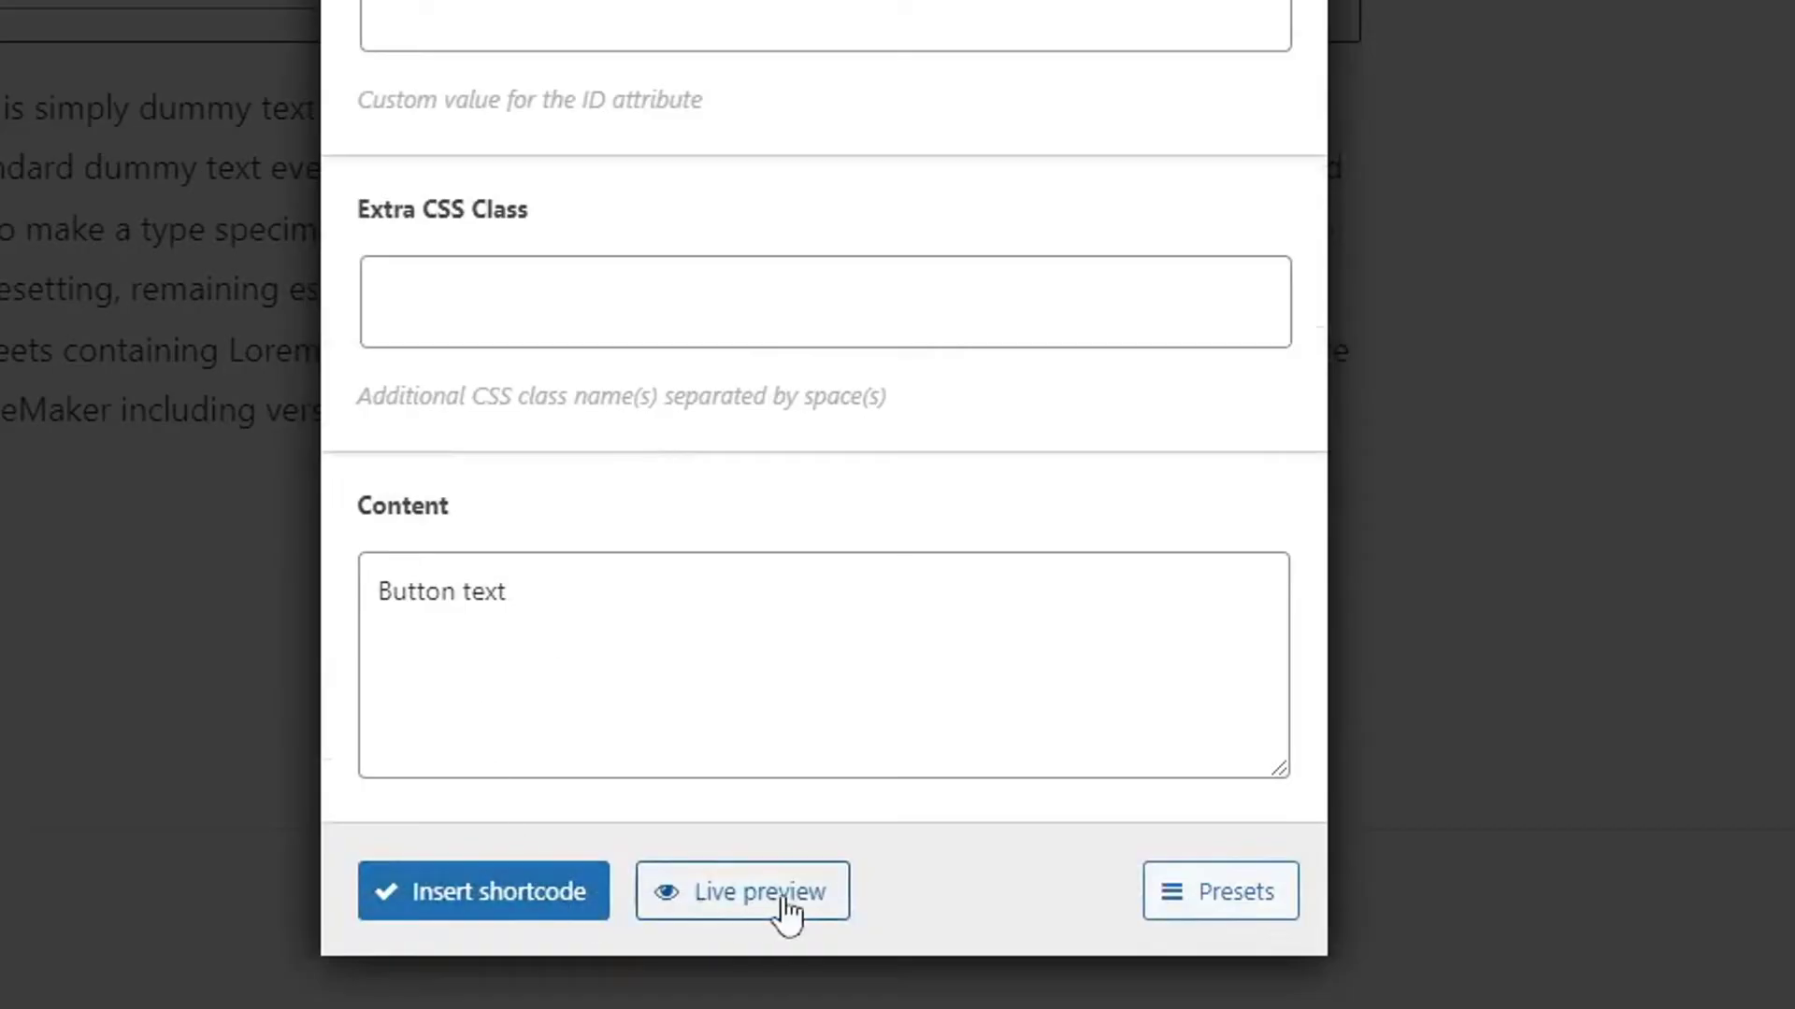
pyautogui.click(783, 894)
pyautogui.scroll(-2, 720, 588)
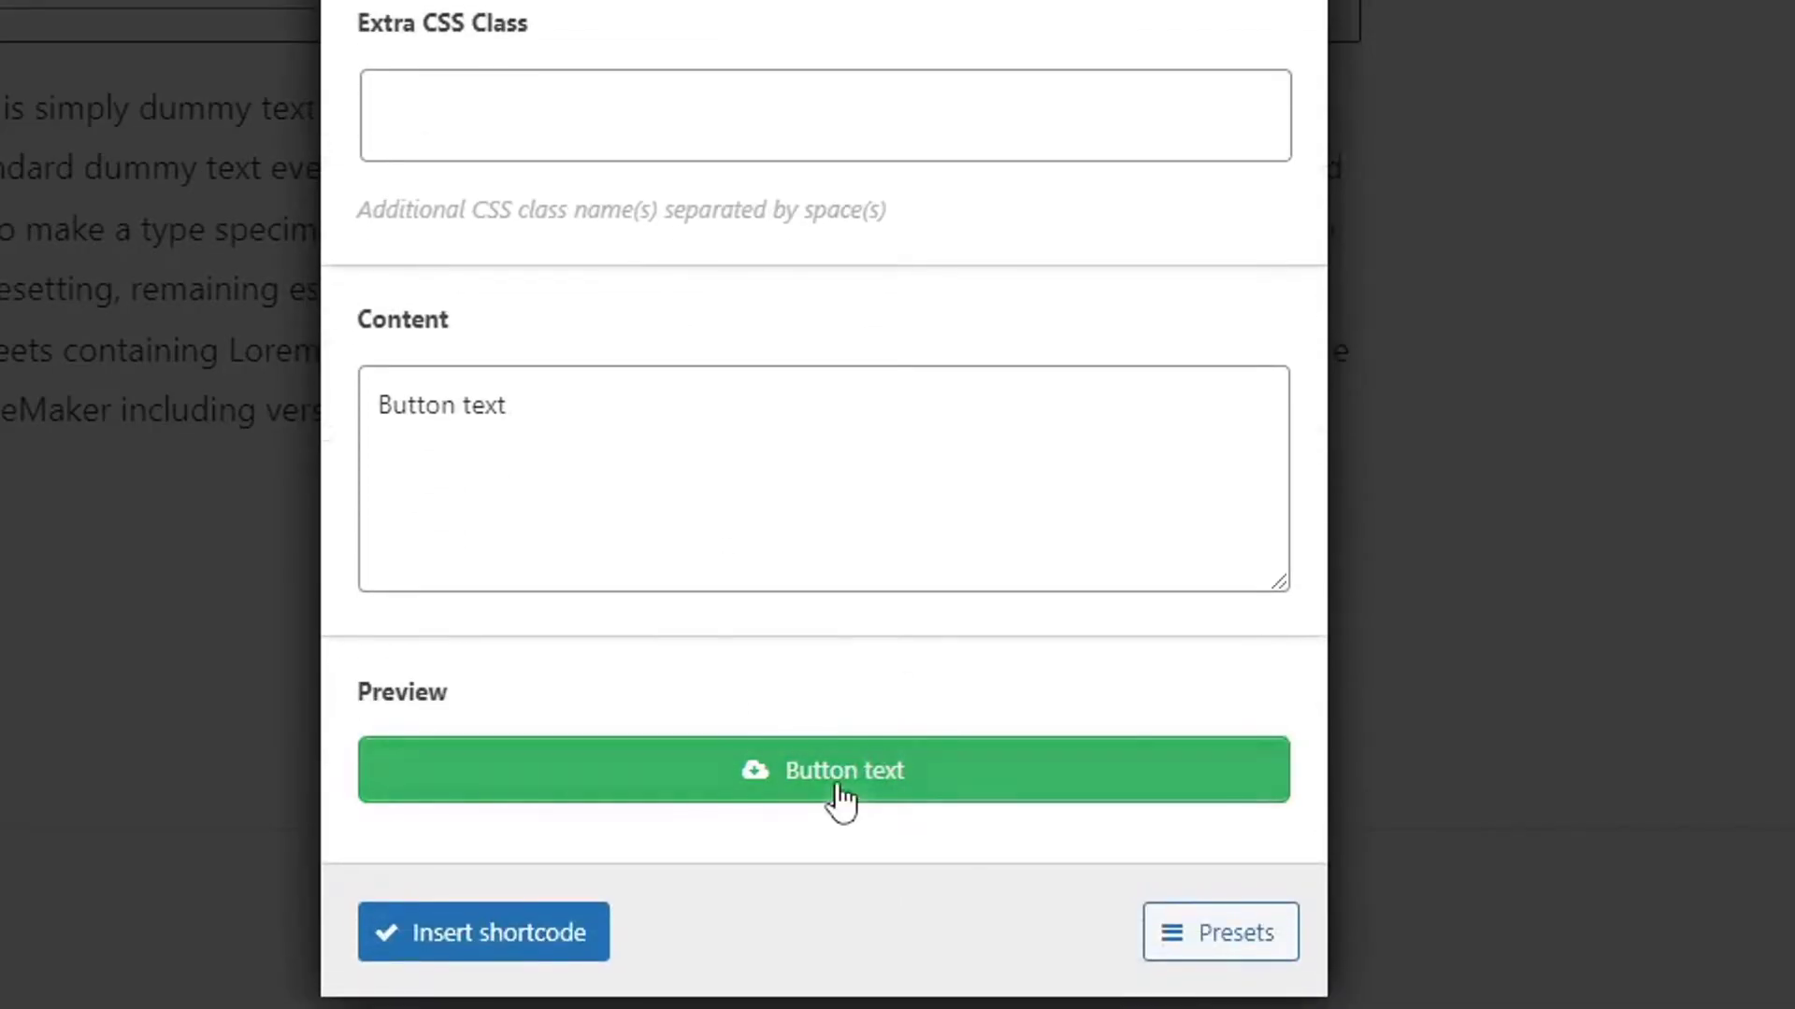
pyautogui.scroll(20, 916, 798)
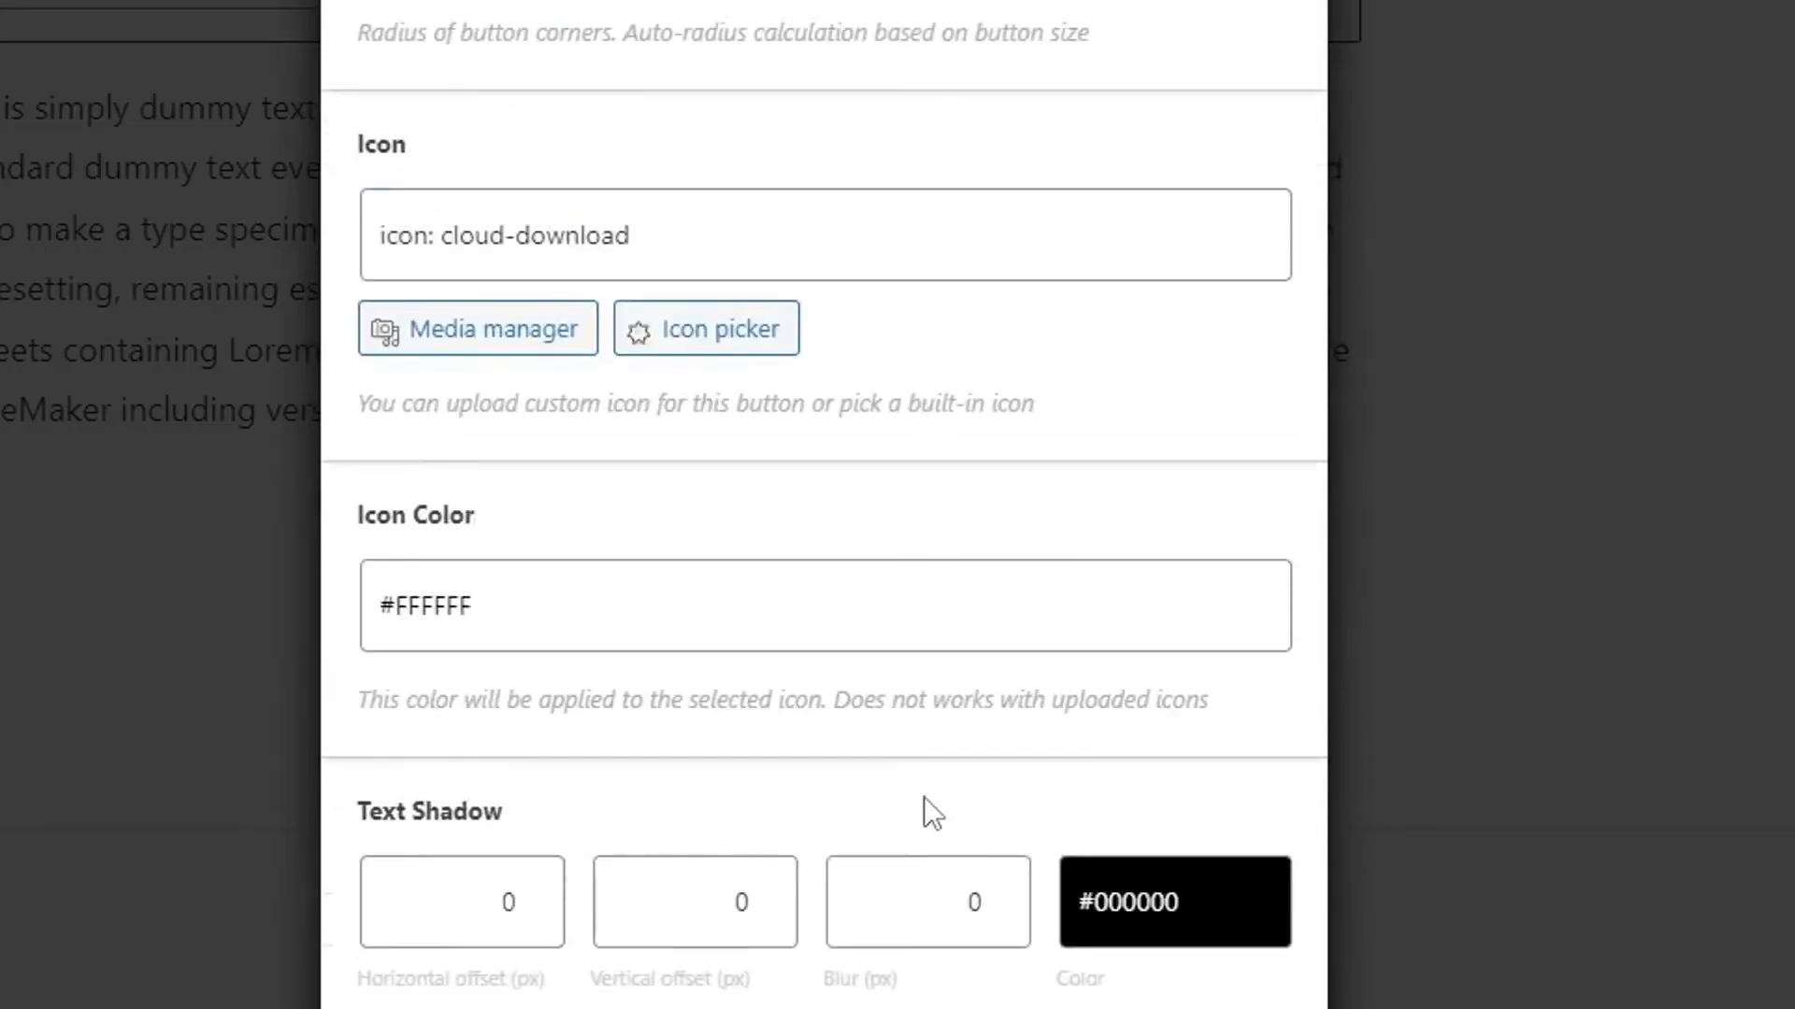
pyautogui.scroll(10, 924, 794)
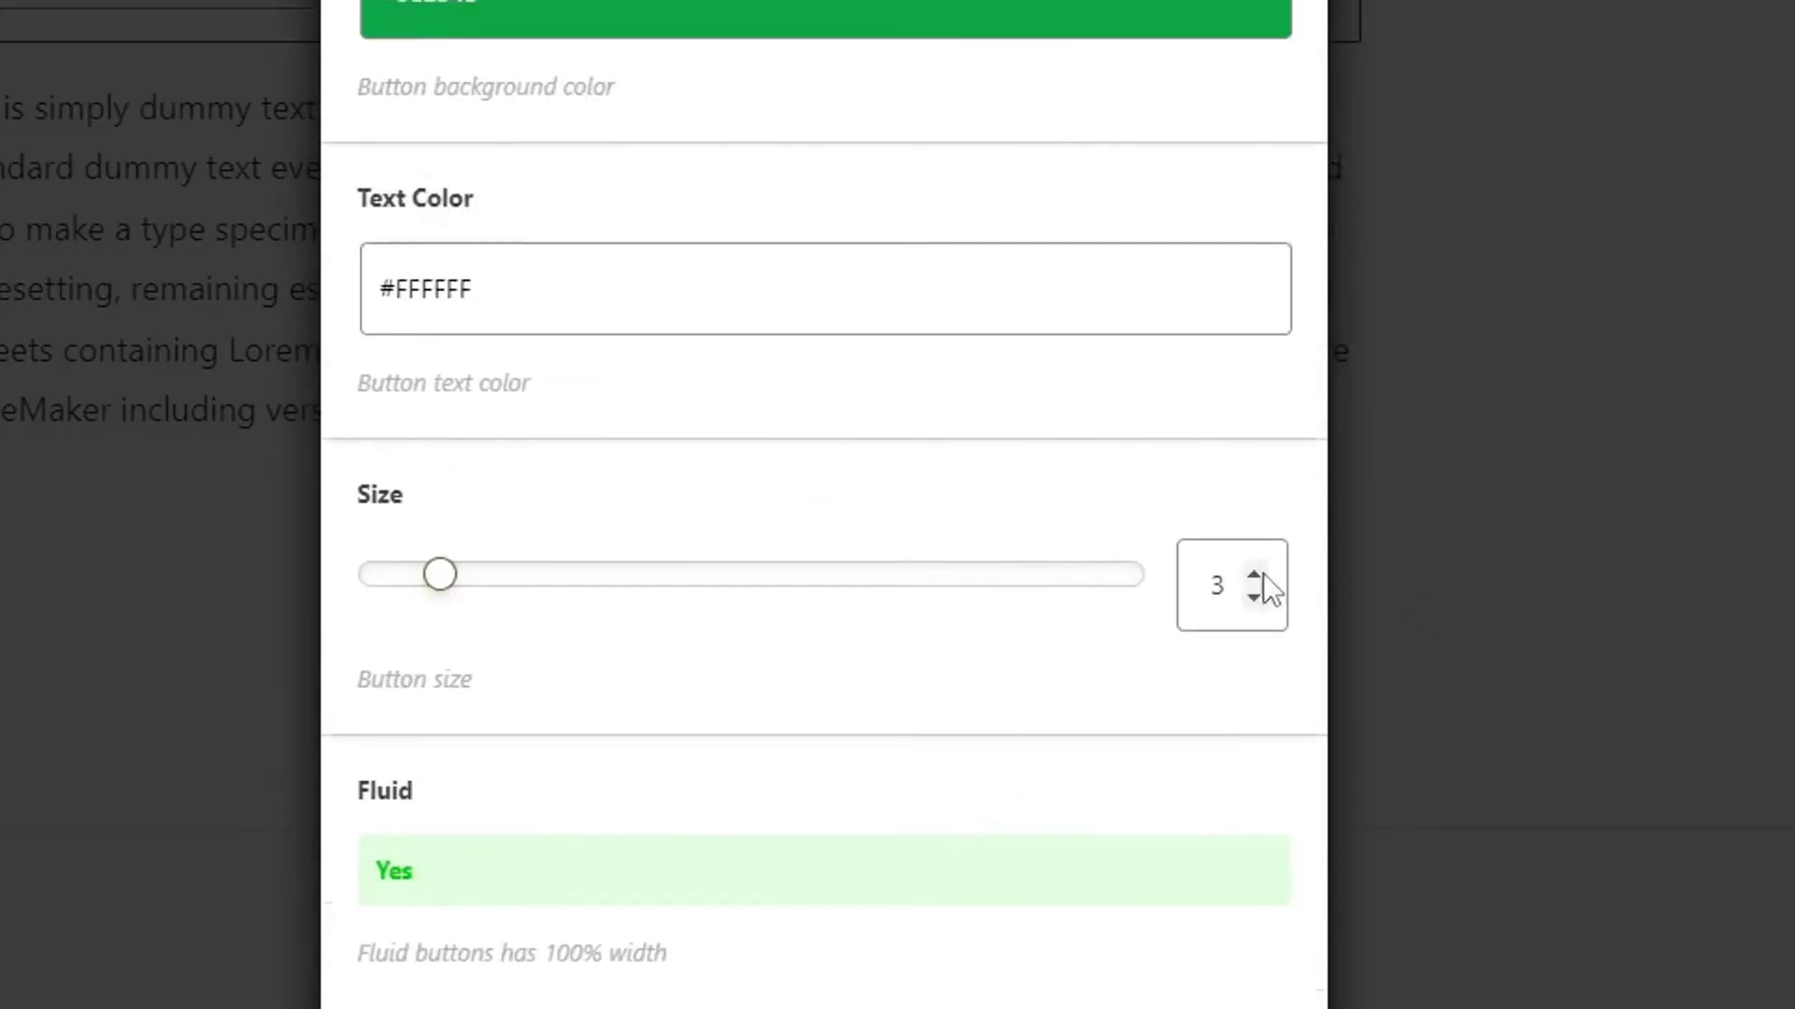
pyautogui.click(1253, 573)
pyautogui.click(1254, 573)
pyautogui.click(1253, 573)
pyautogui.click(1254, 573)
pyautogui.scroll(-20, 805, 272)
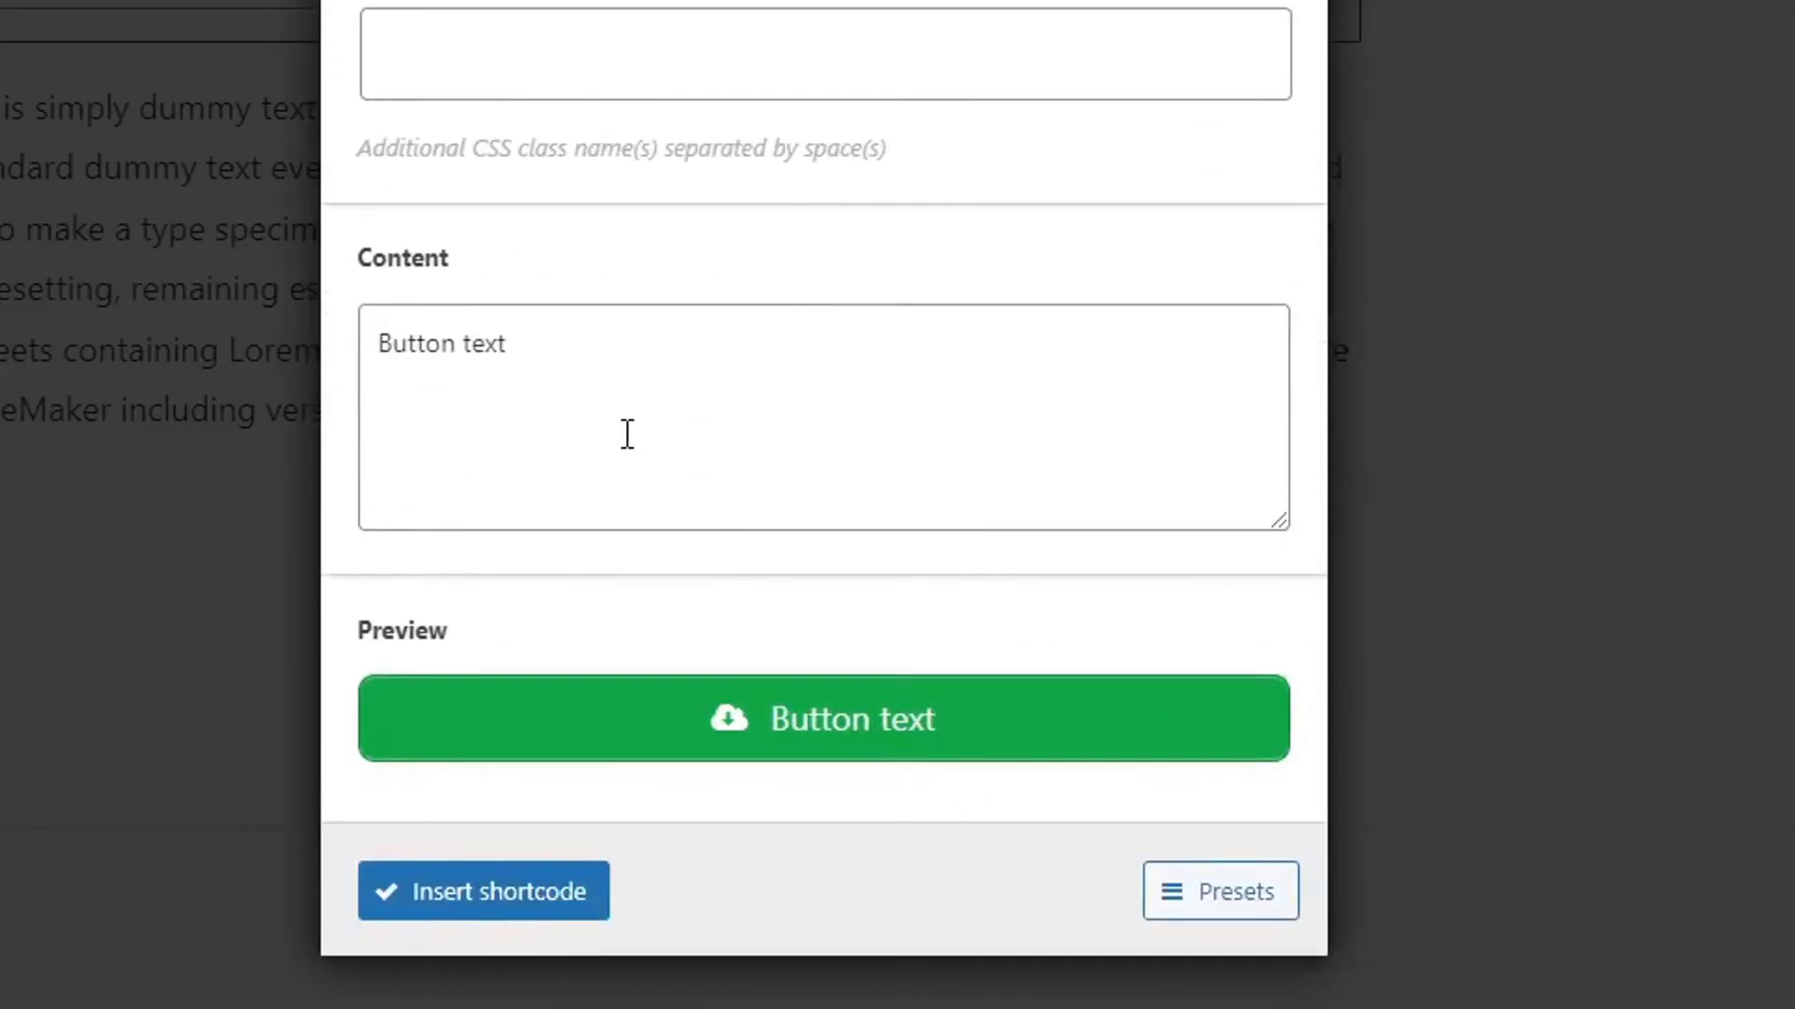
# Replace 'Button text' with 'Download Asphalt 9 APK [2.51.4]' and insert the shortcode.
pyautogui.tripleClick(608, 413)
pyautogui.write('Down')
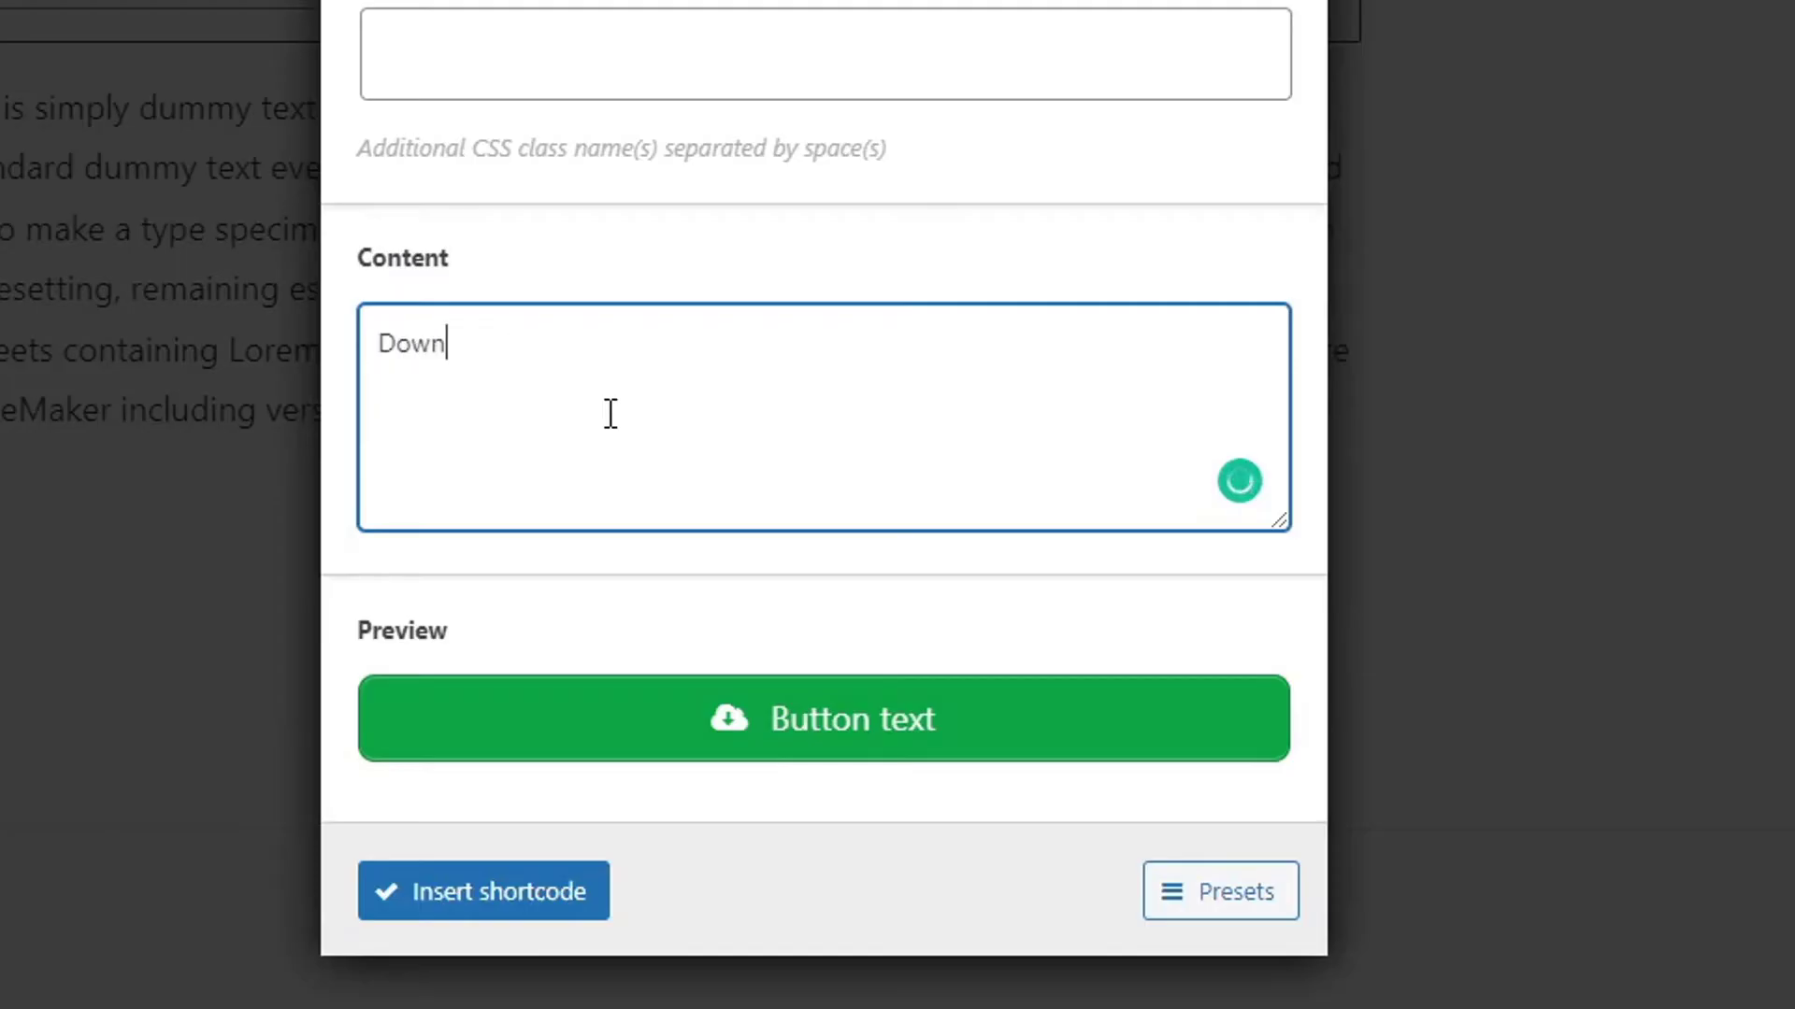
pyautogui.write('load Asp')
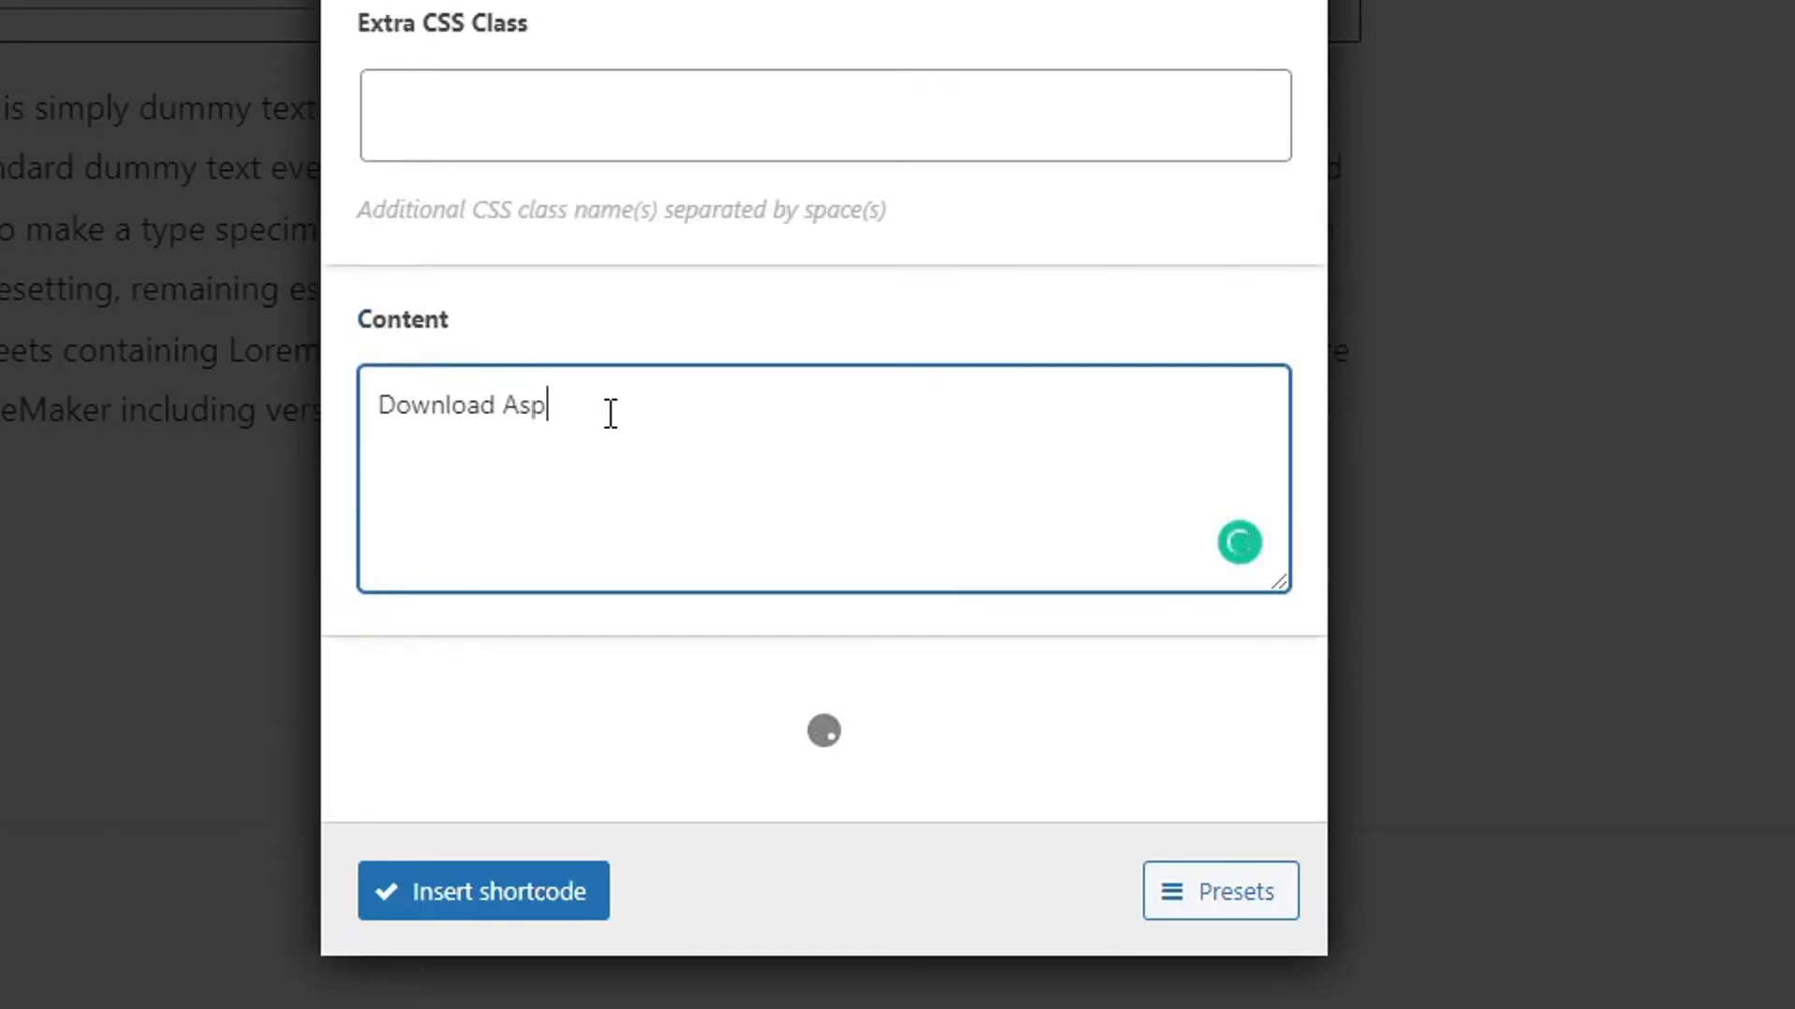
pyautogui.write('halt 9 APK')
pyautogui.hotkey('ctrl', 'a')
pyautogui.click(756, 362)
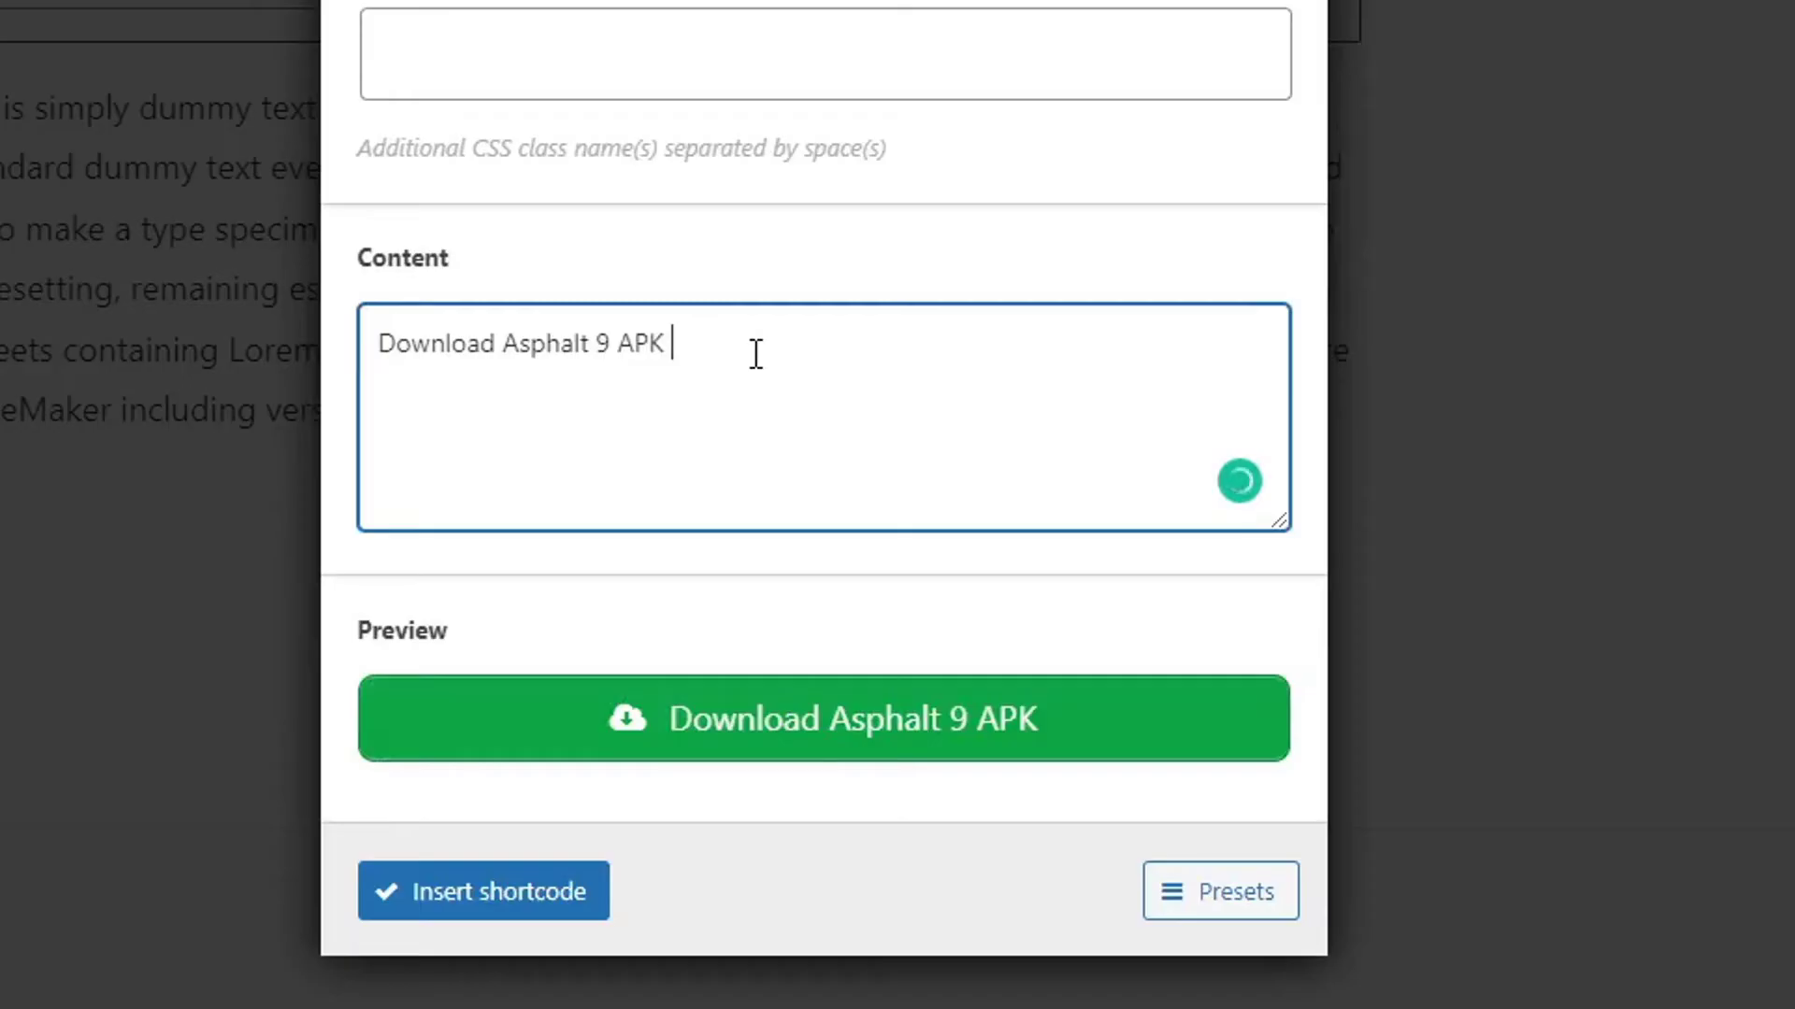
pyautogui.write('[]')
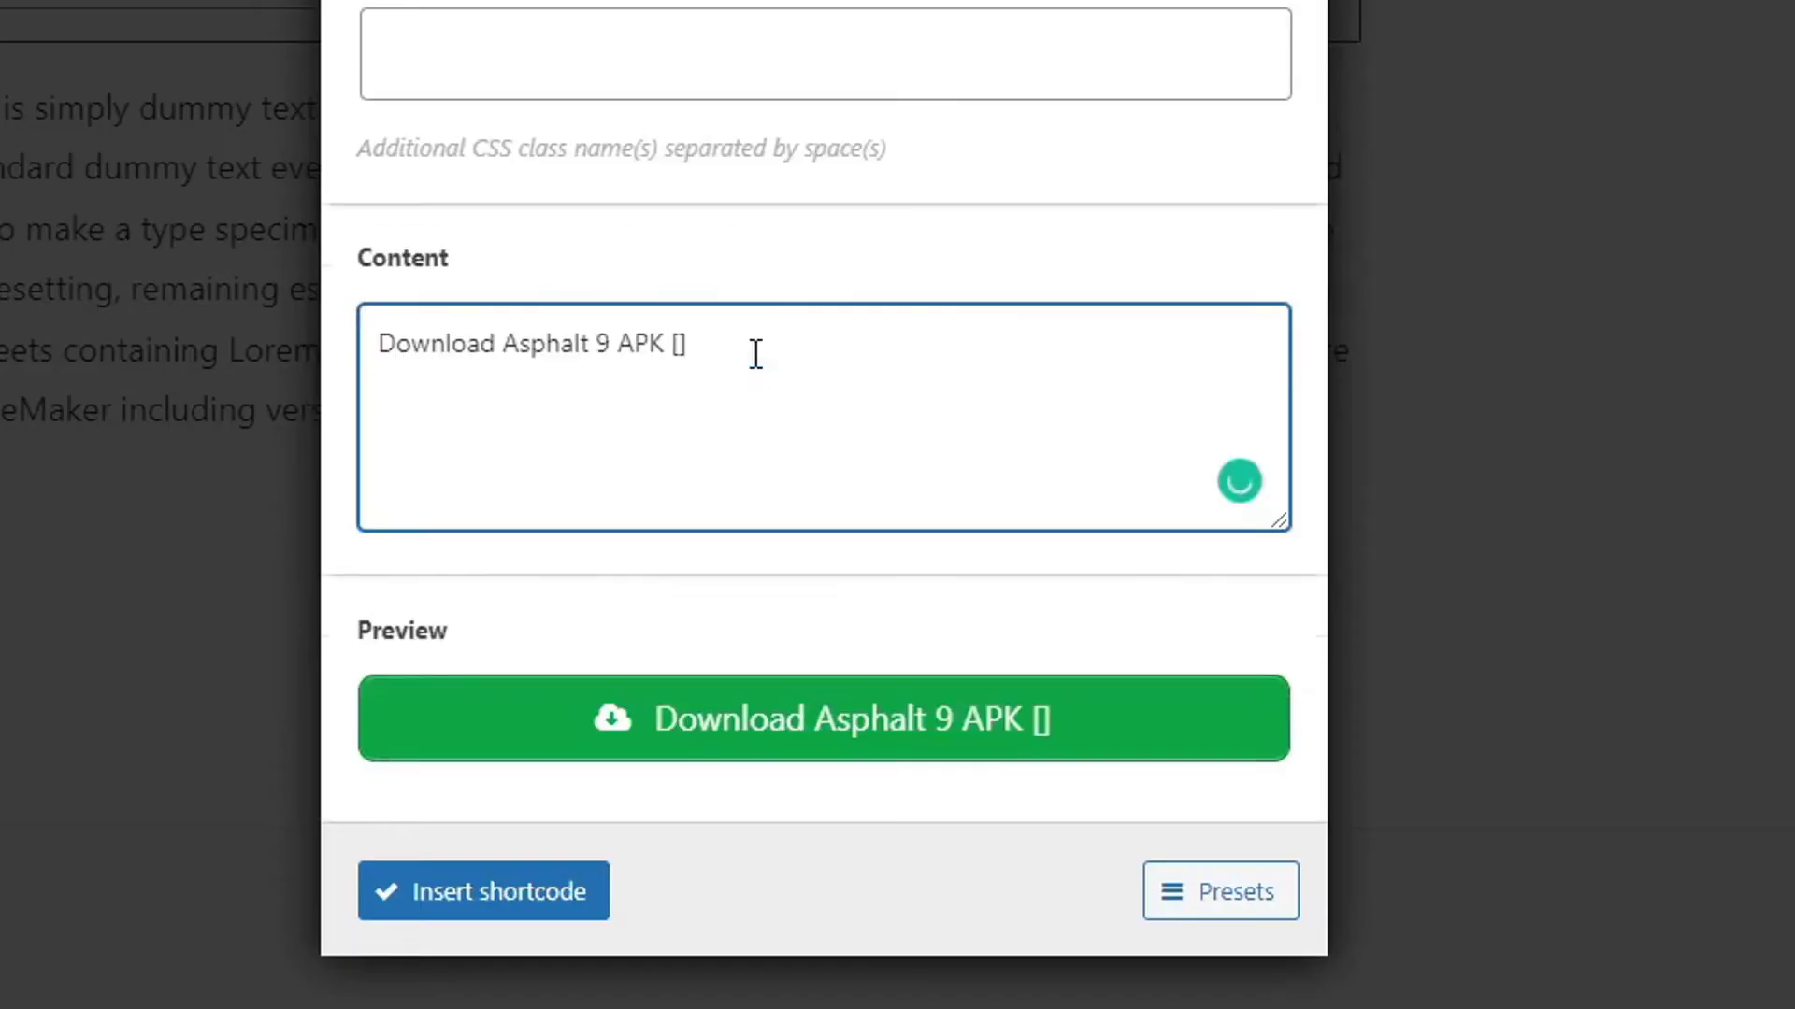
pyautogui.write('2.51.4')
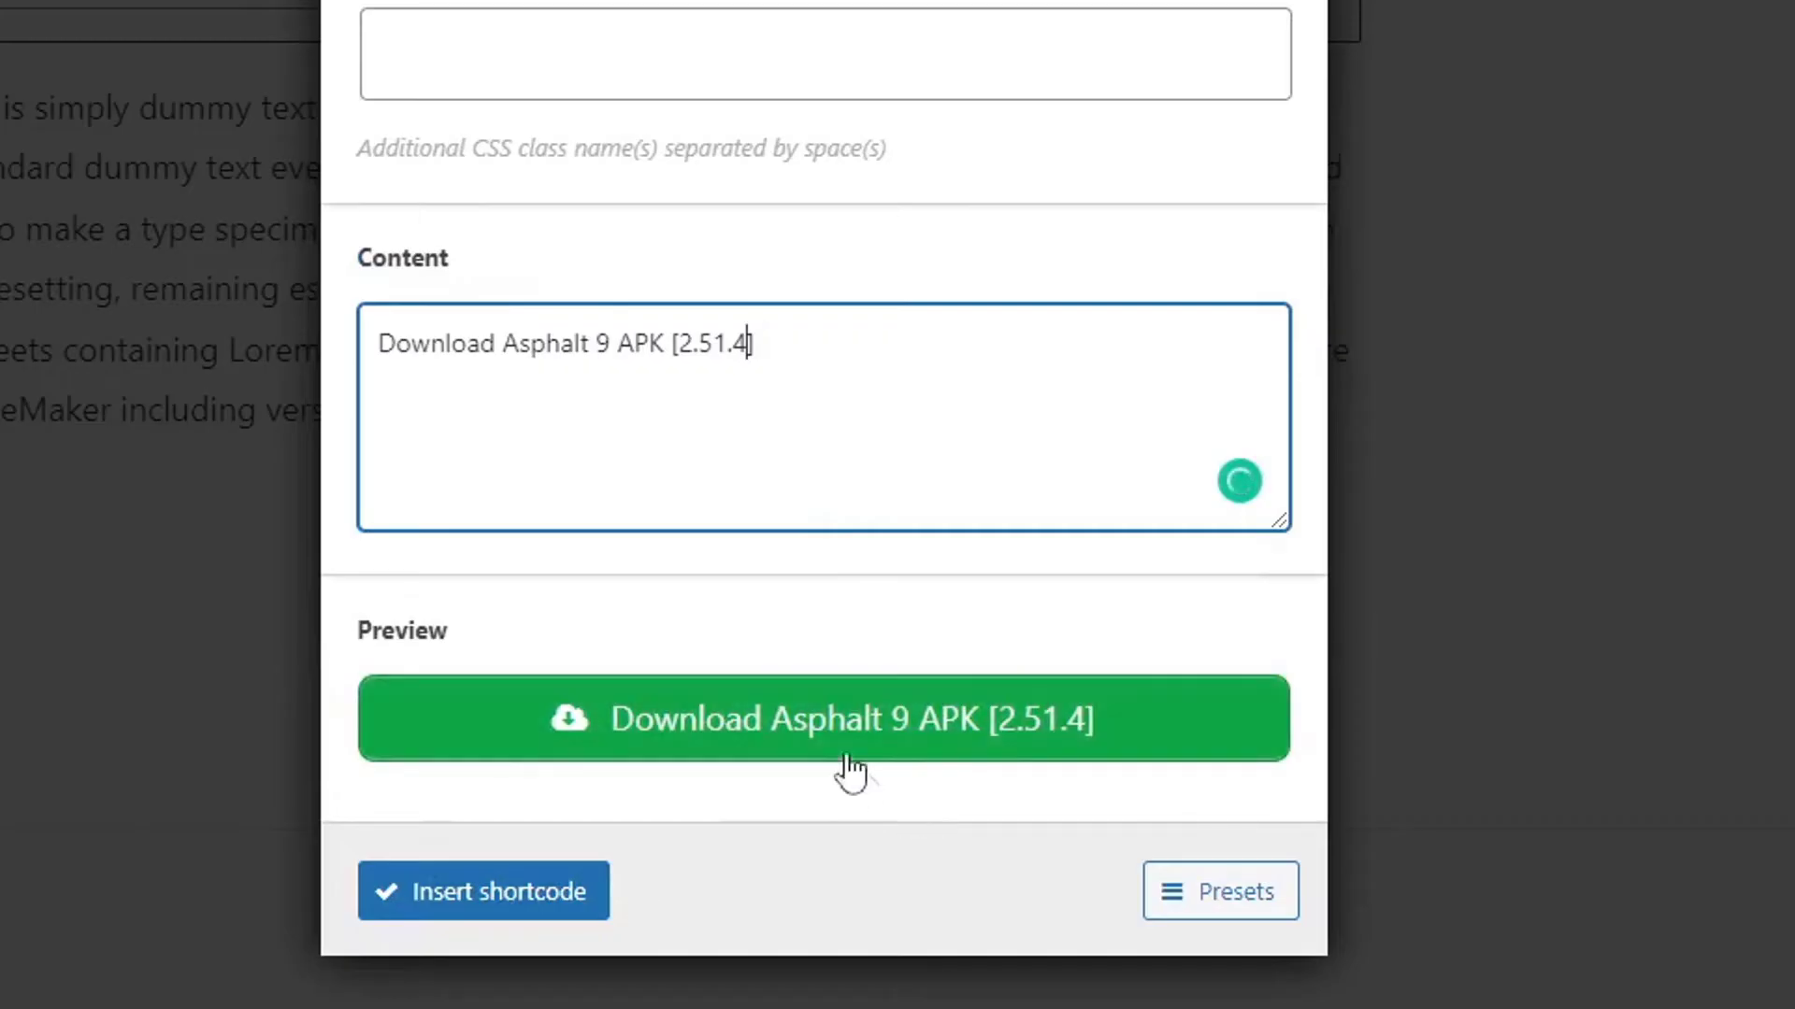
pyautogui.click(531, 896)
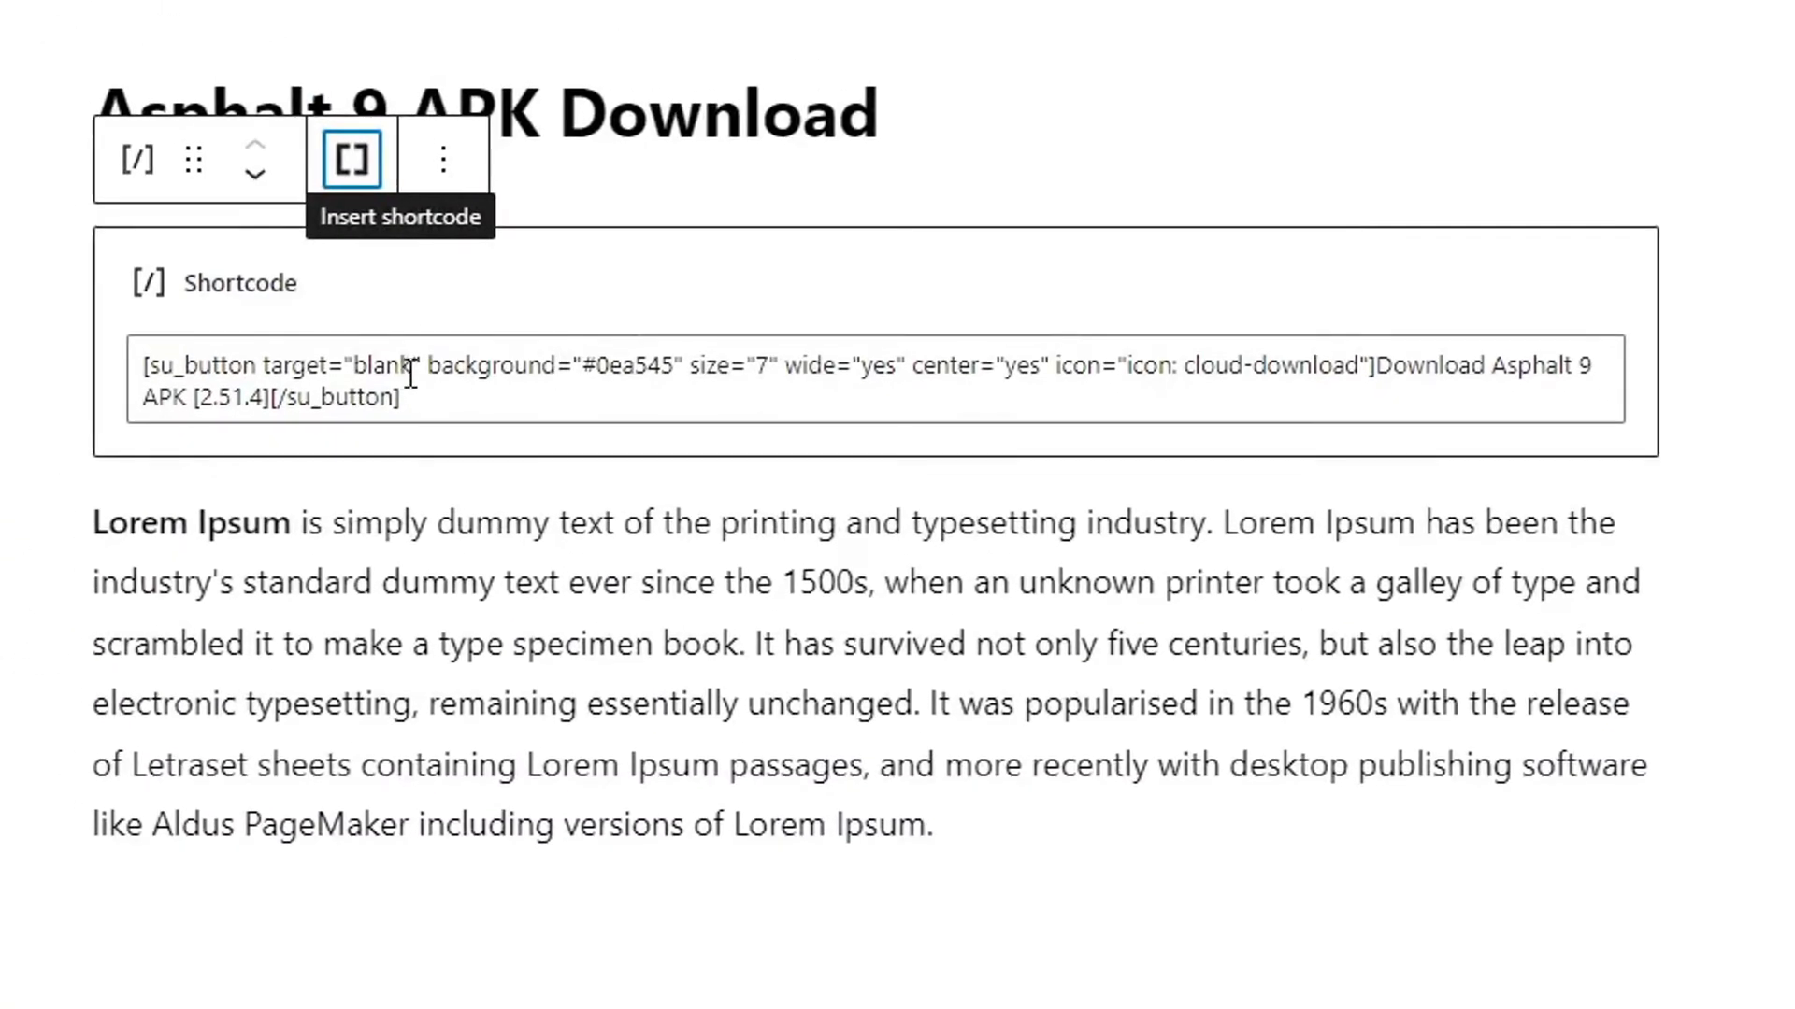
# Select the 'blank' target value in the inserted su_button shortcode.
pyautogui.moveTo(417, 366); pyautogui.dragTo(354, 366)
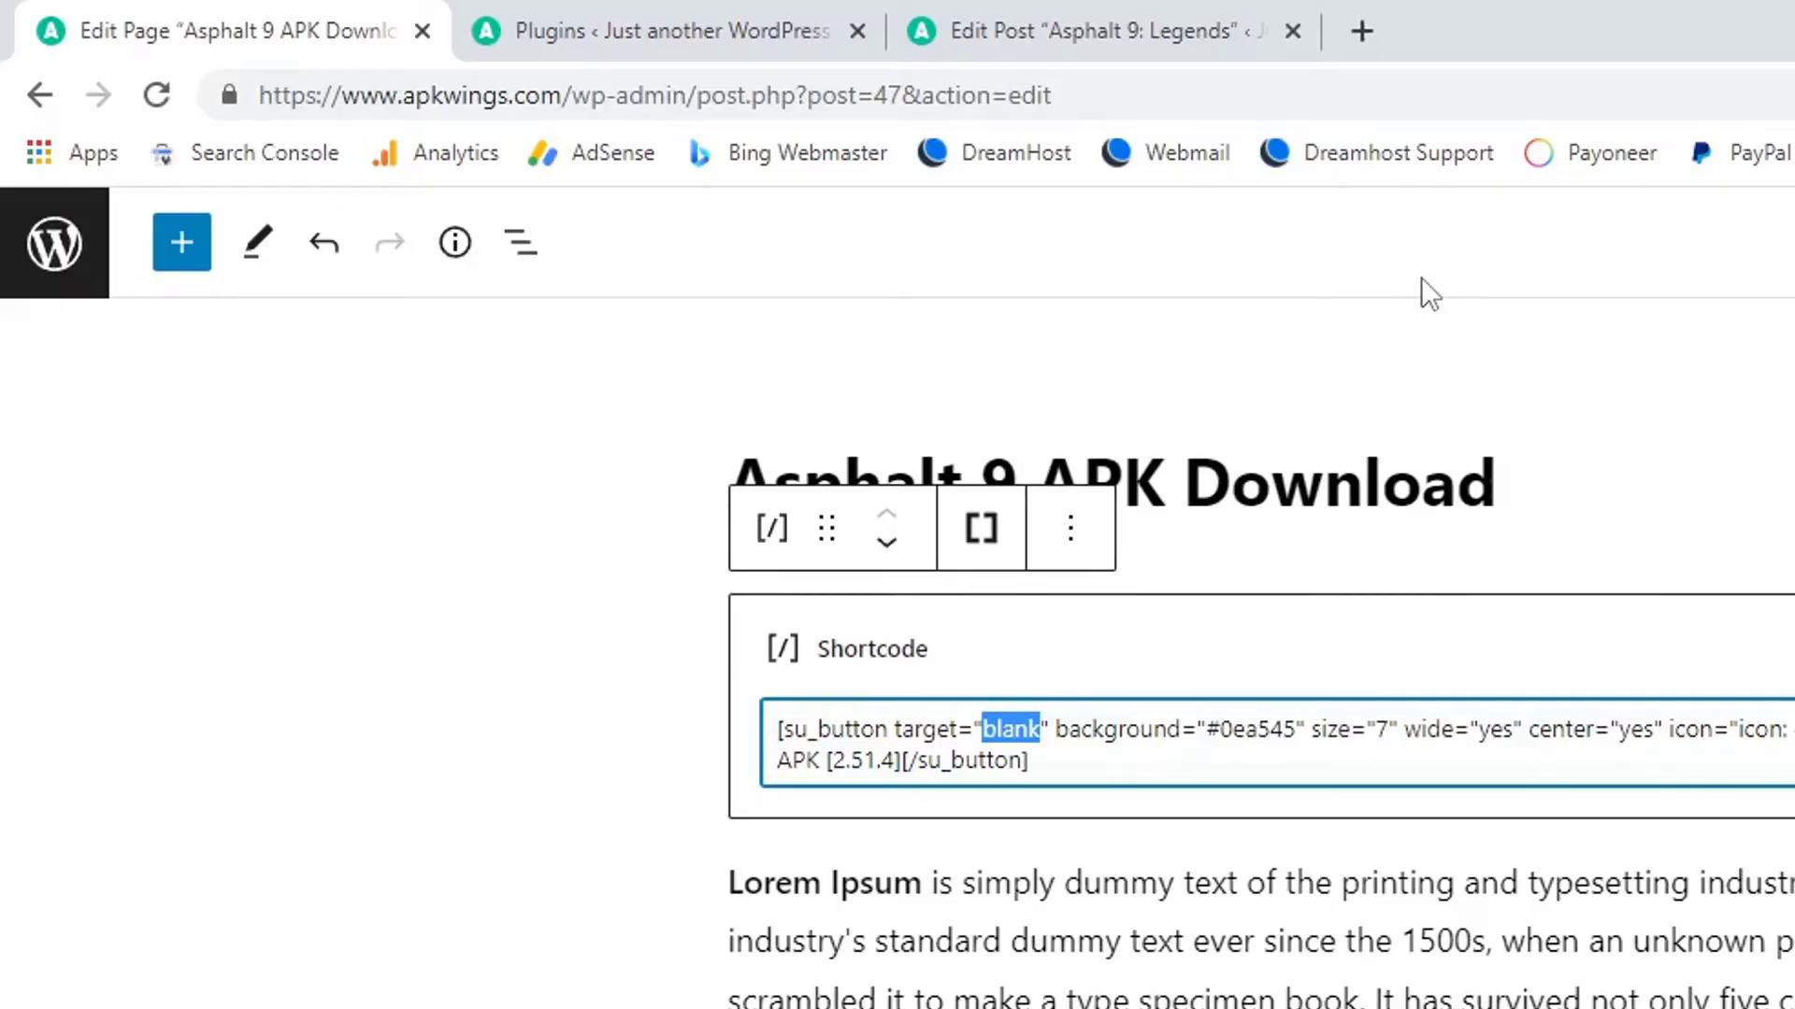
# Load mediafire.com in a new Chrome tab.
pyautogui.click(1374, 26)
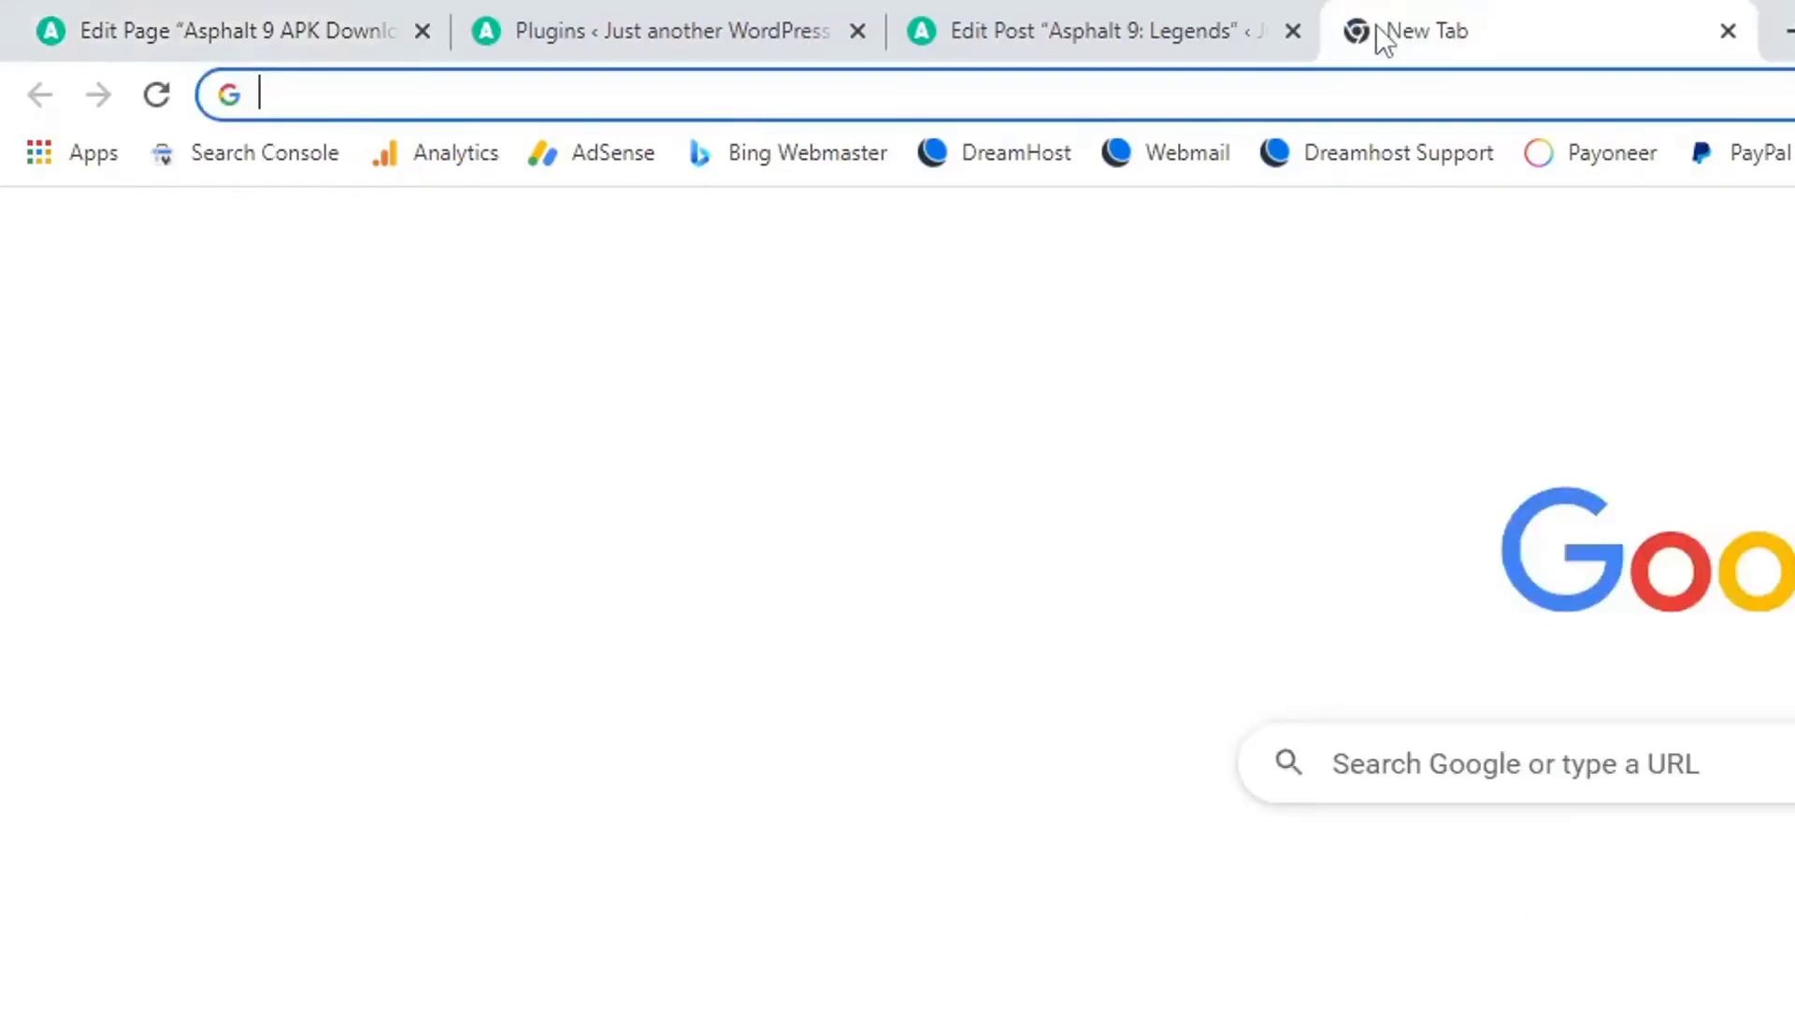
pyautogui.write('MEDIAFIRE')
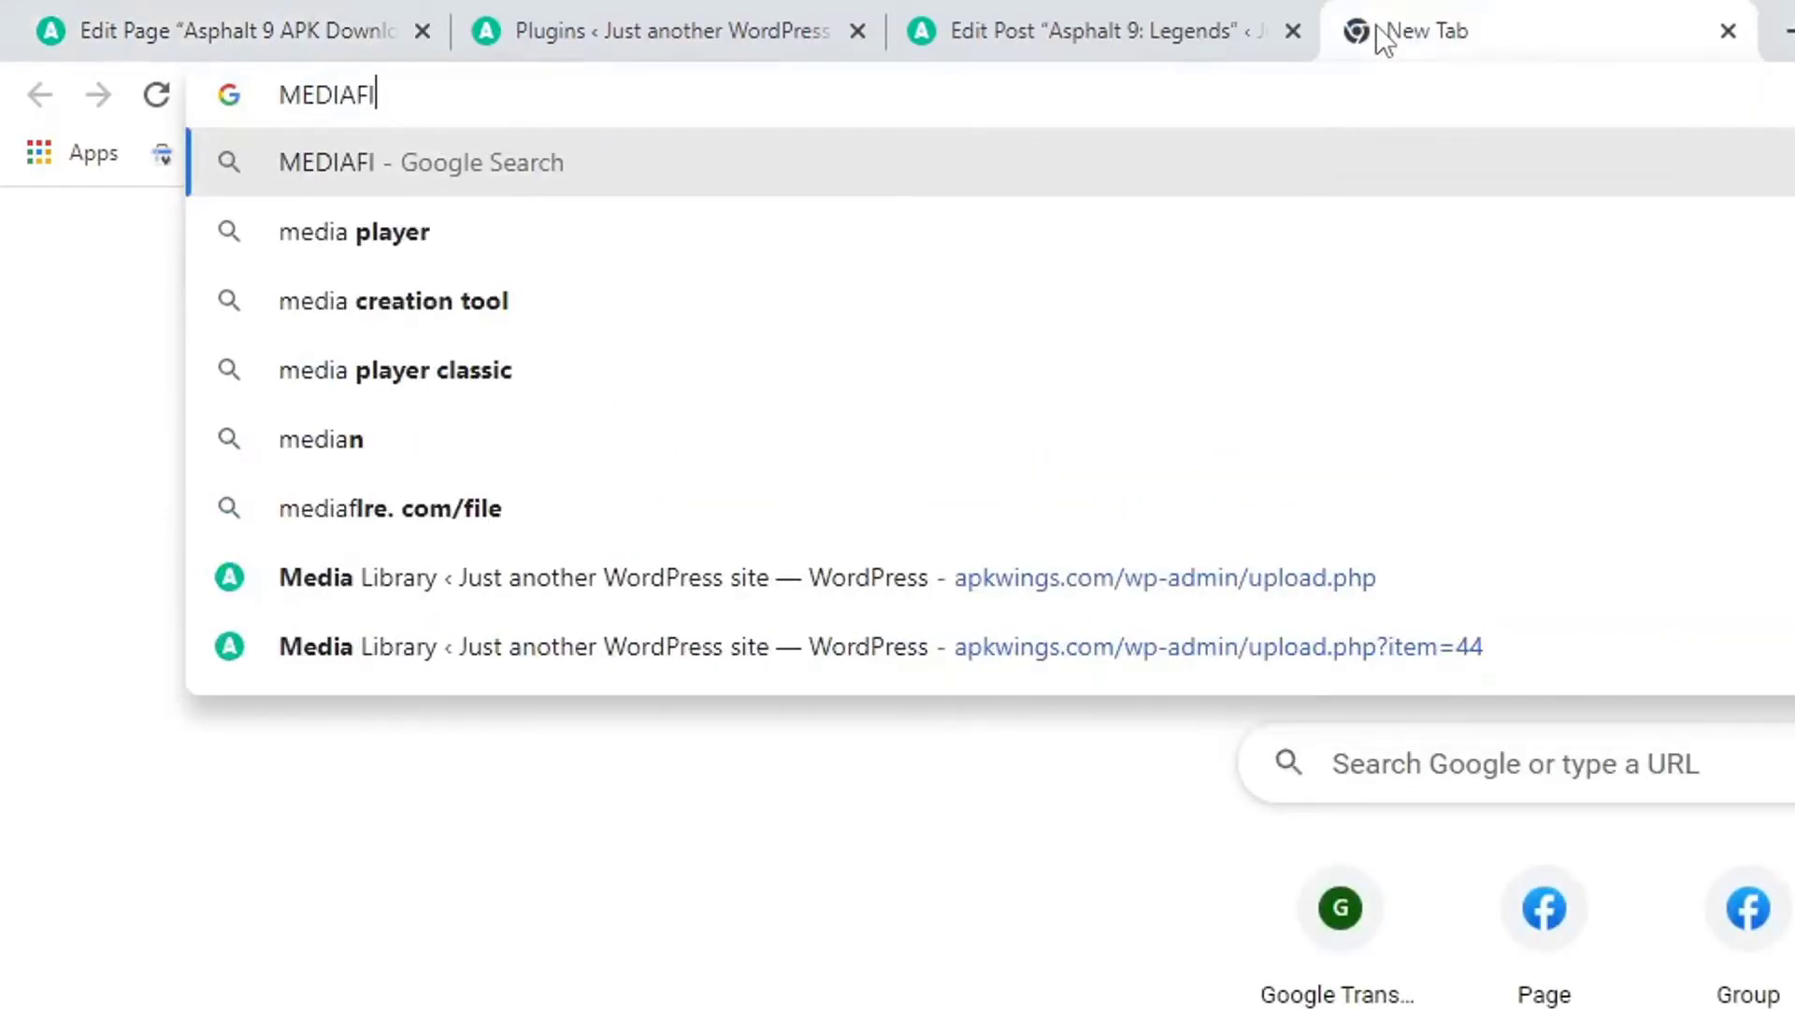
pyautogui.write('.COM')
pyautogui.press('Return')
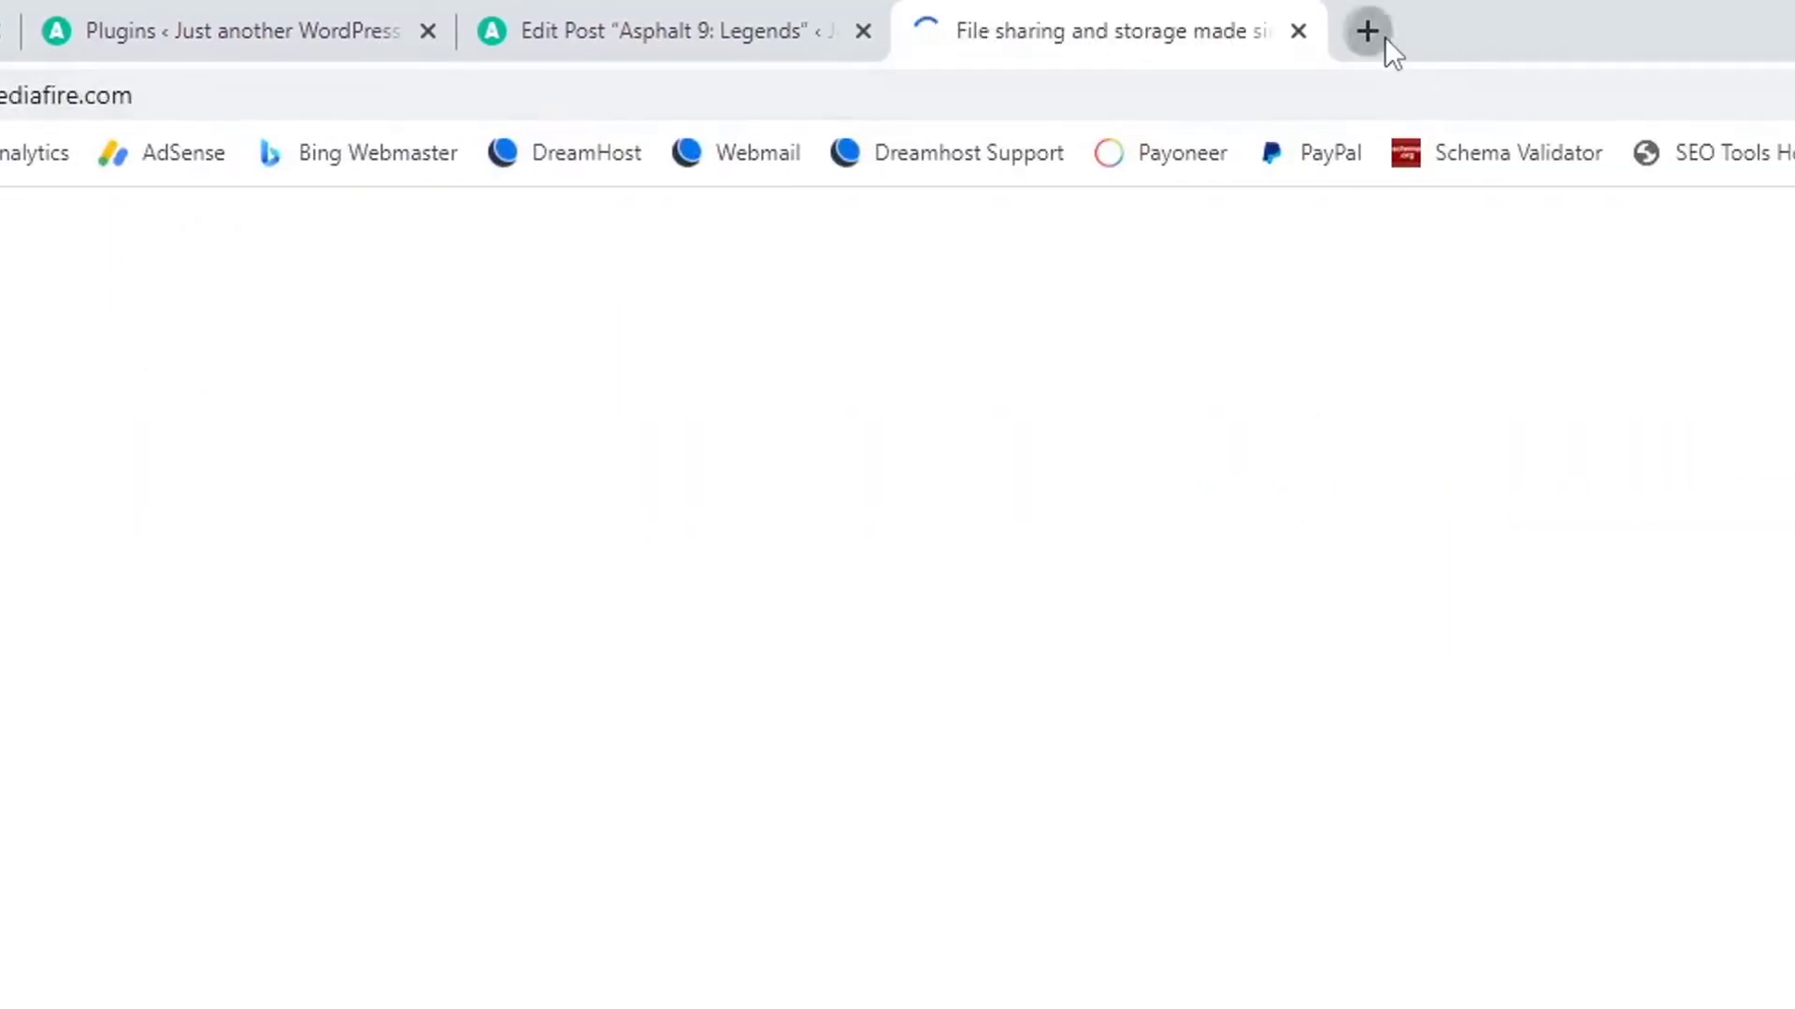
# Try mega.io in another tab, dismiss its loading error and close that tab.
pyautogui.click(1383, 31)
pyautogui.write('mega.io')
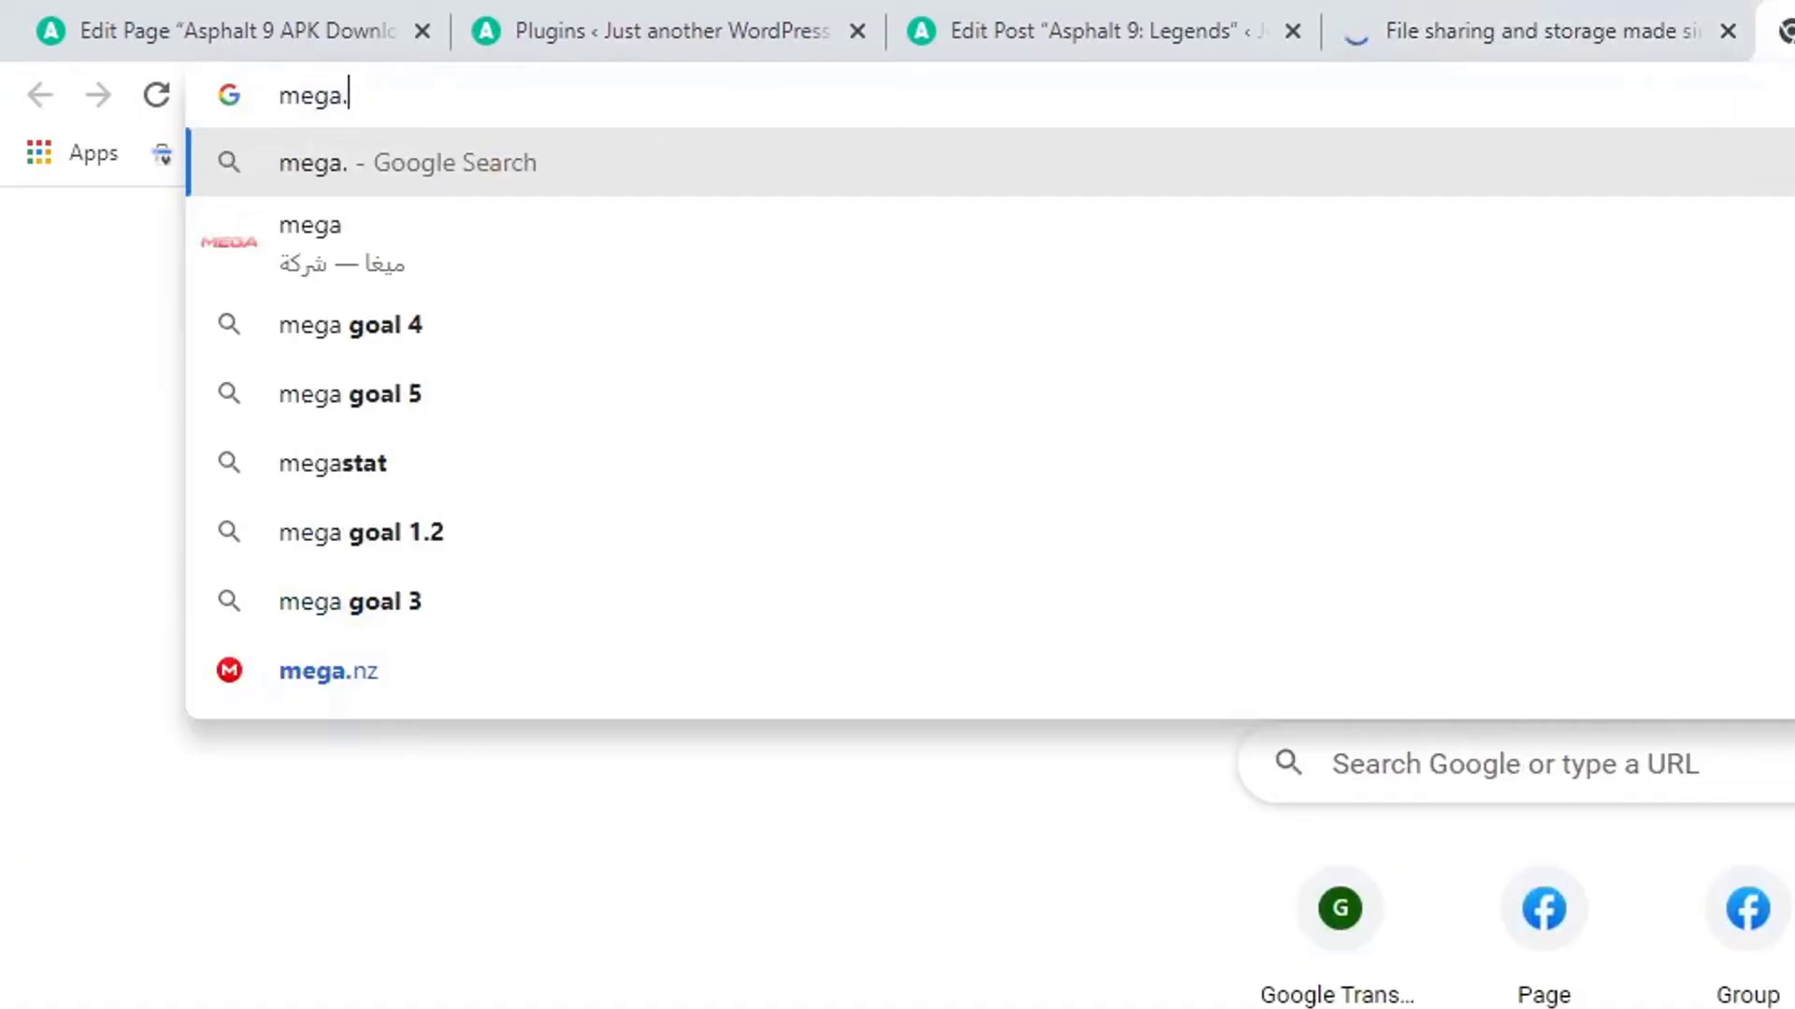
pyautogui.press('Return')
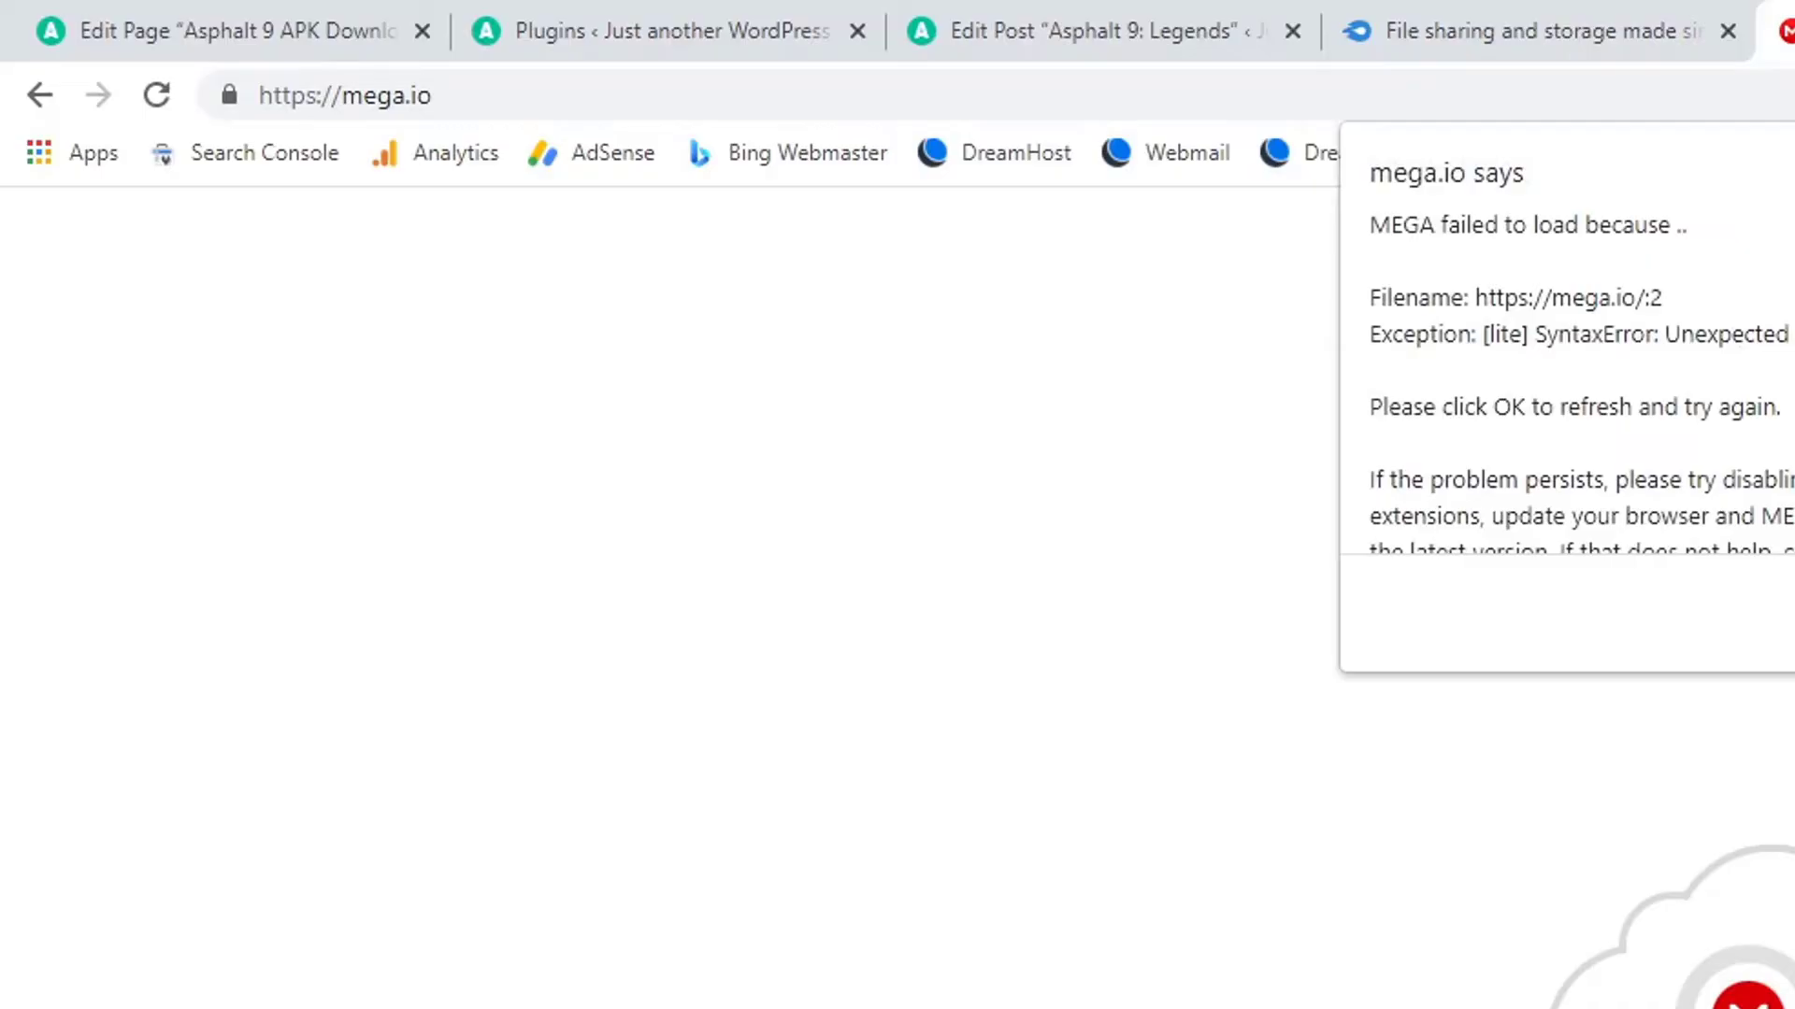
pyautogui.press('Return')
pyautogui.hotkey('ctrl', 'w')
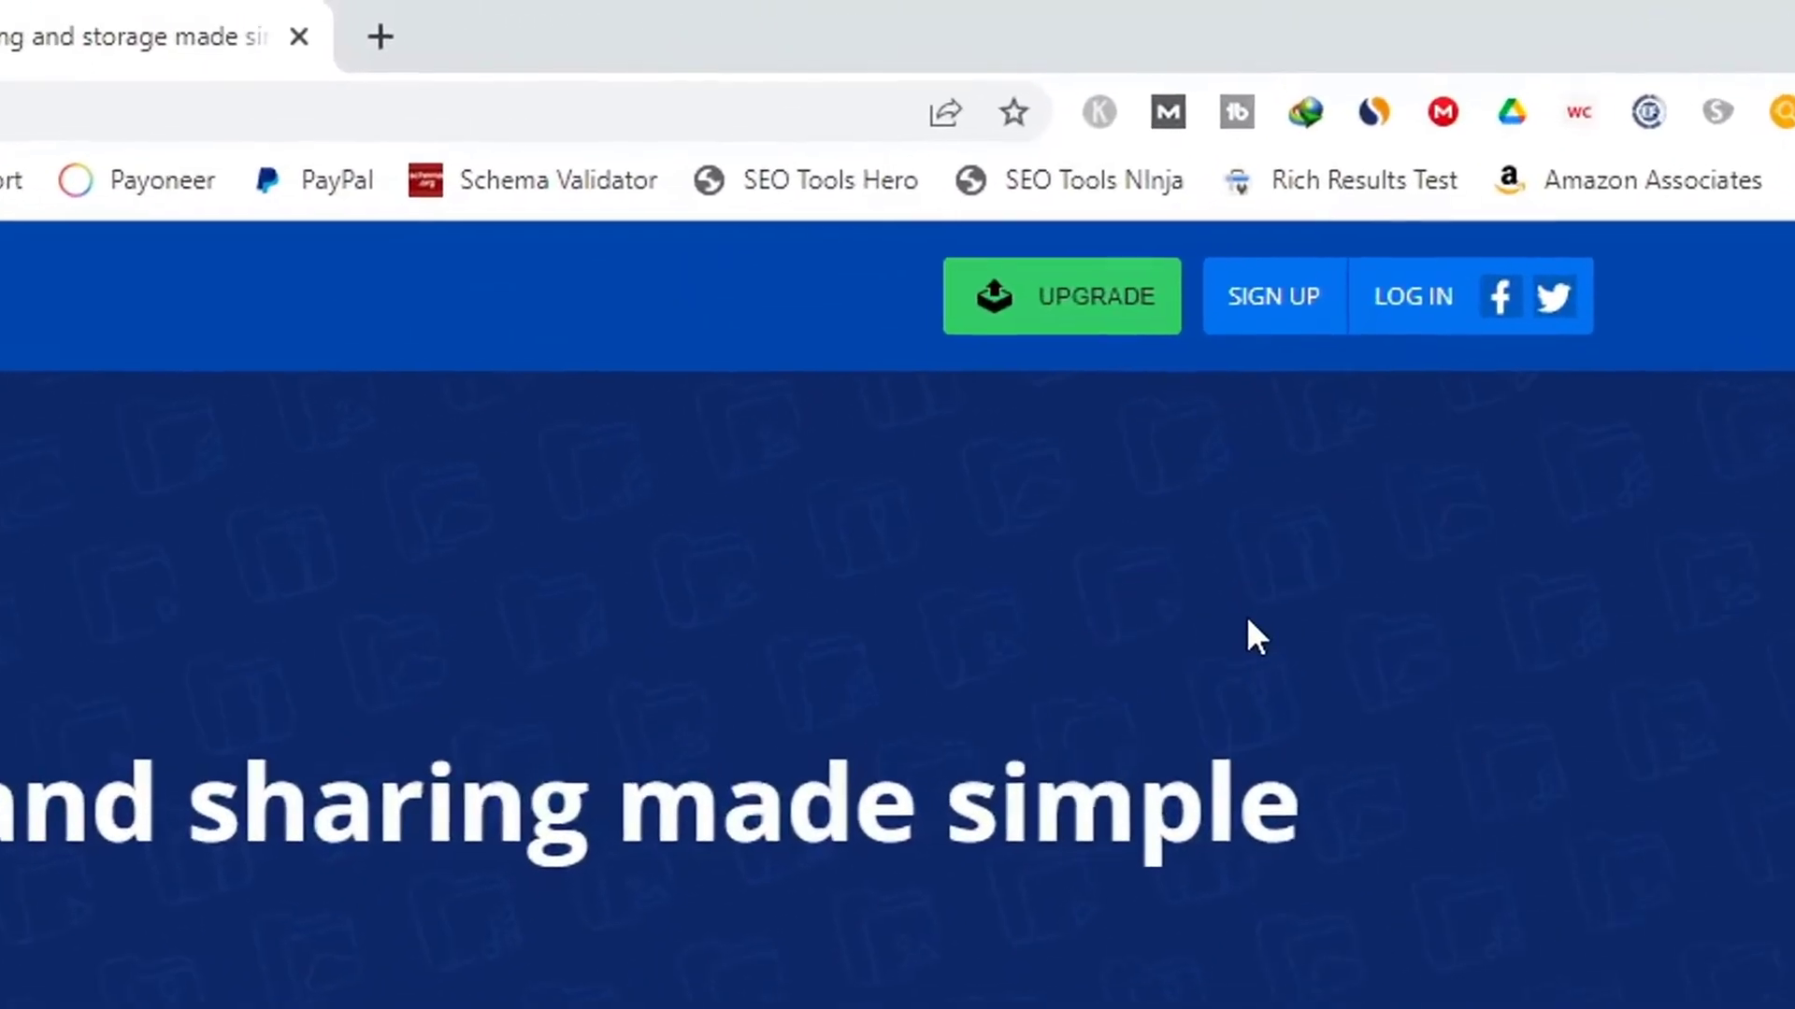
# Log in to MediaFire and copy the share link of the Others folder.
pyautogui.click(1421, 316)
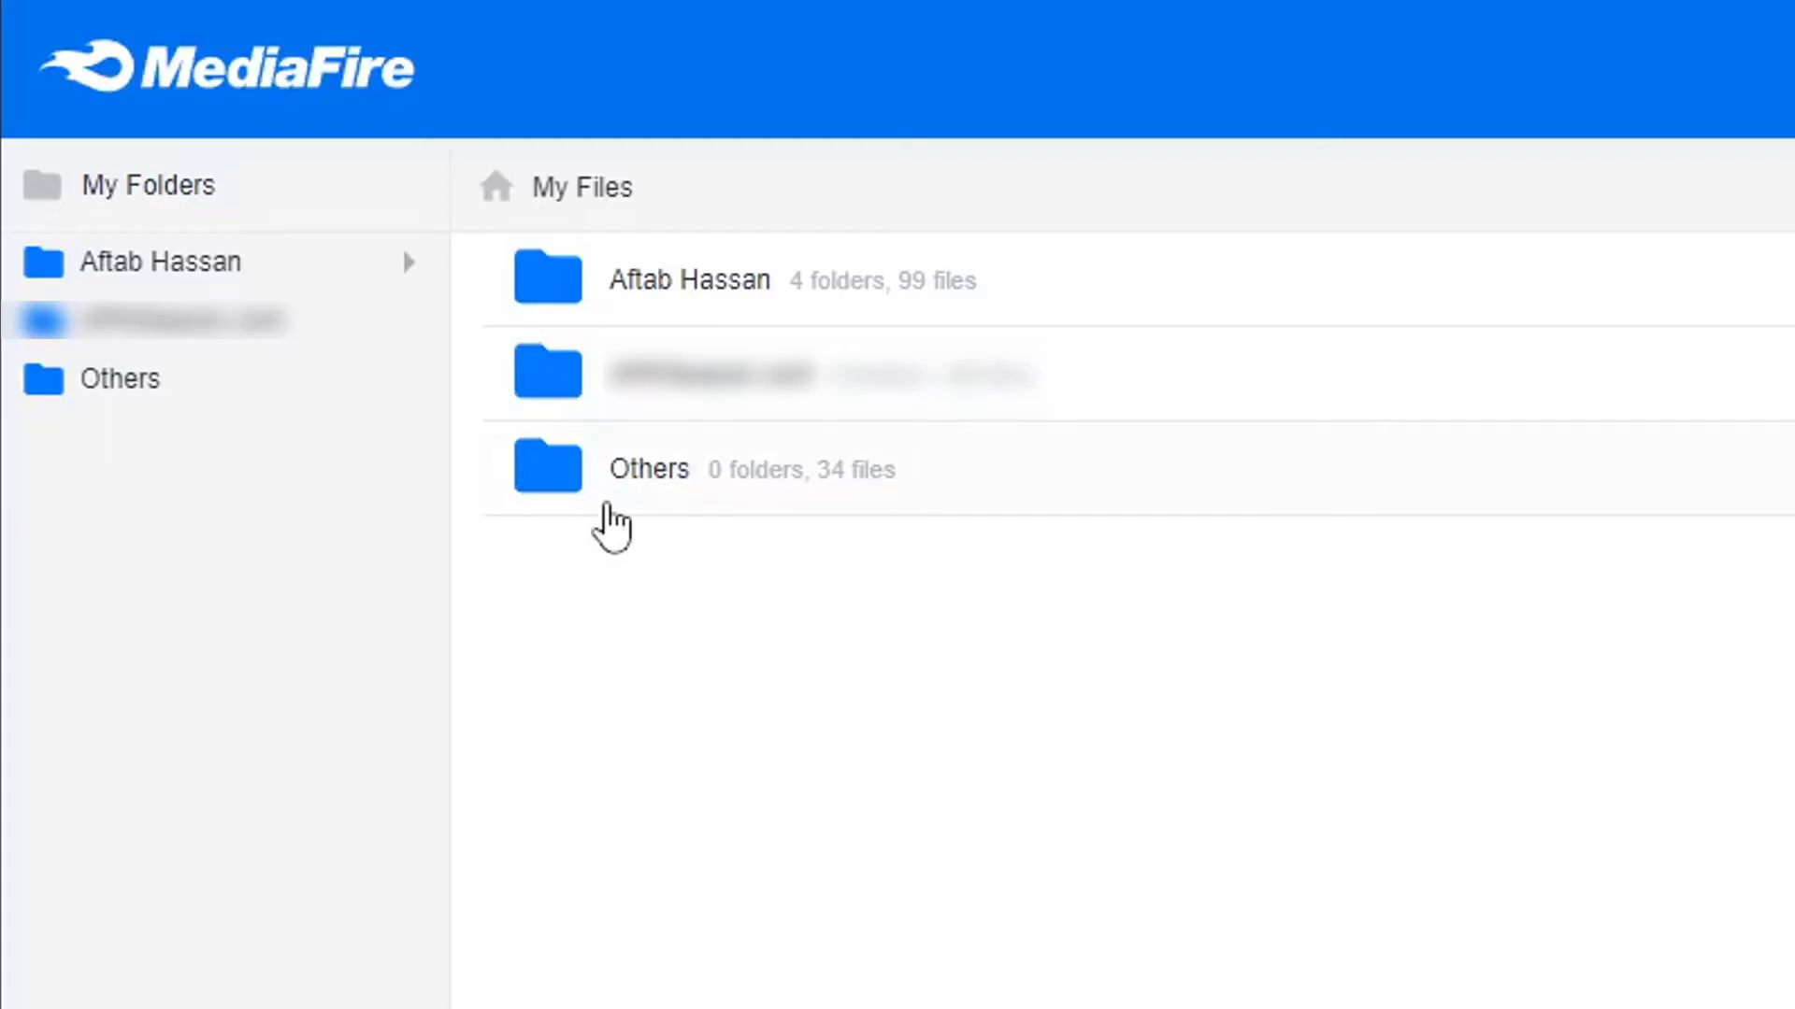
pyautogui.rightClick(640, 472)
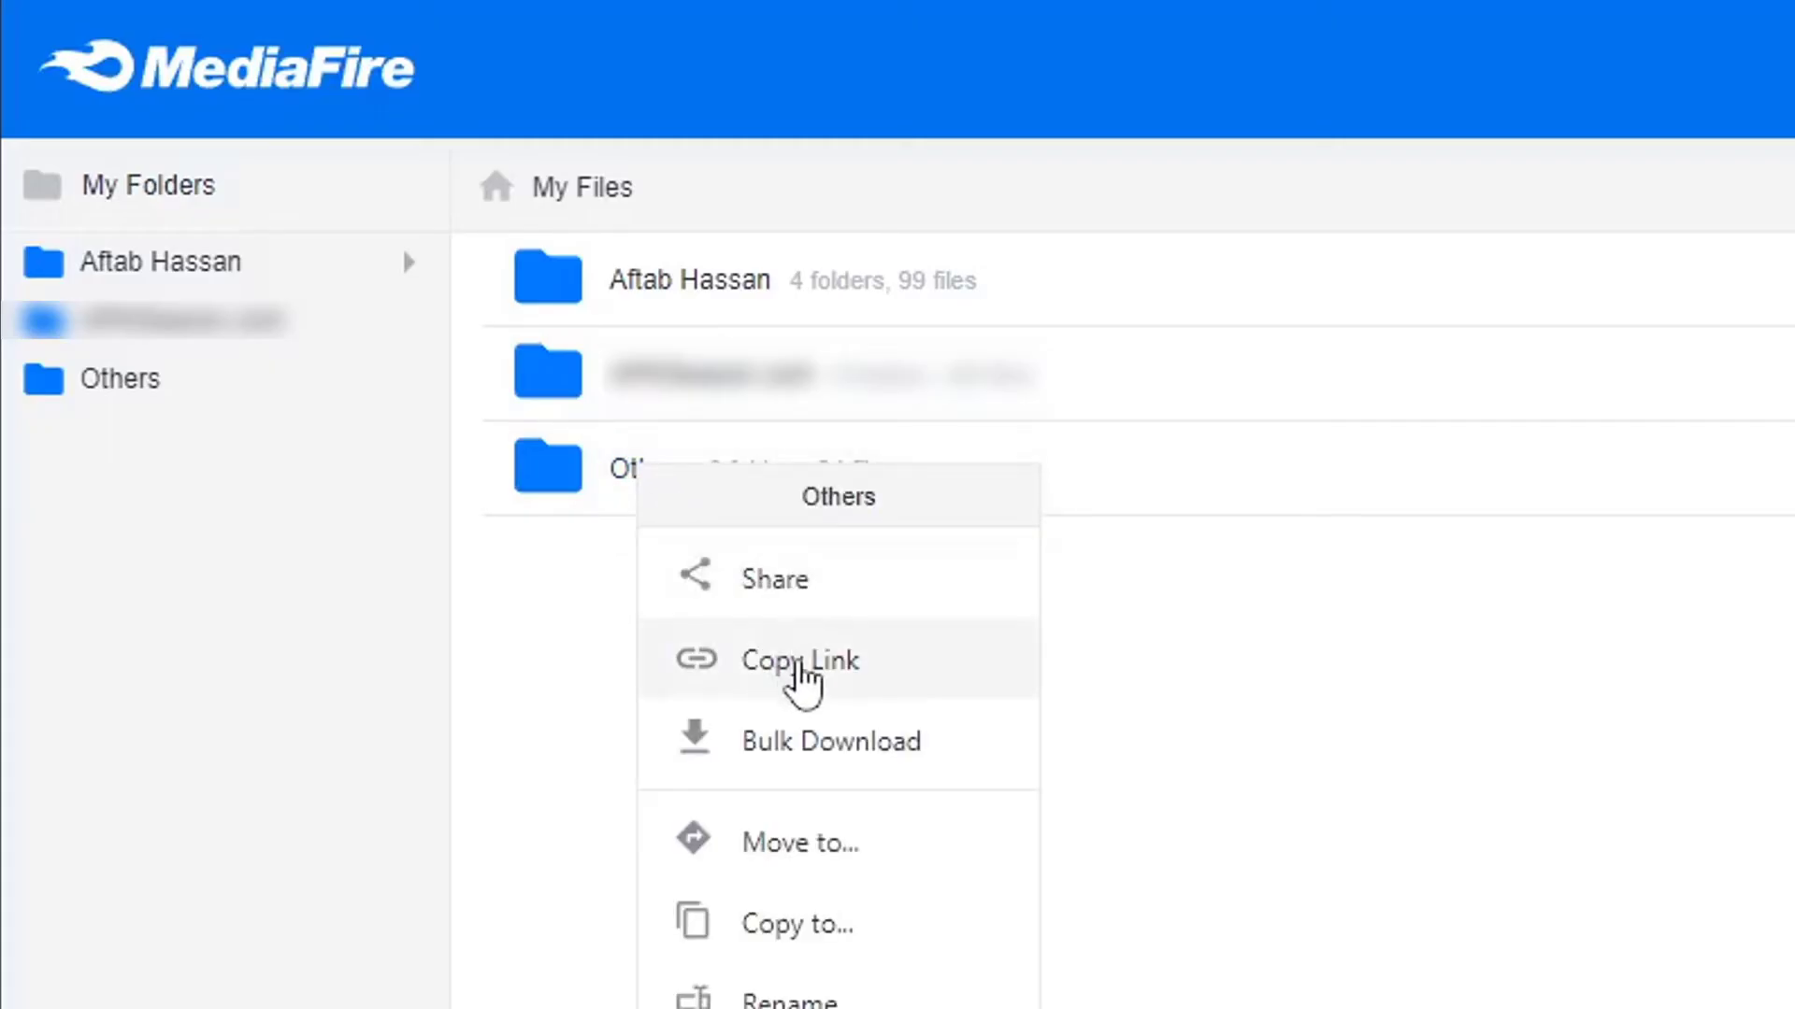
pyautogui.click(811, 662)
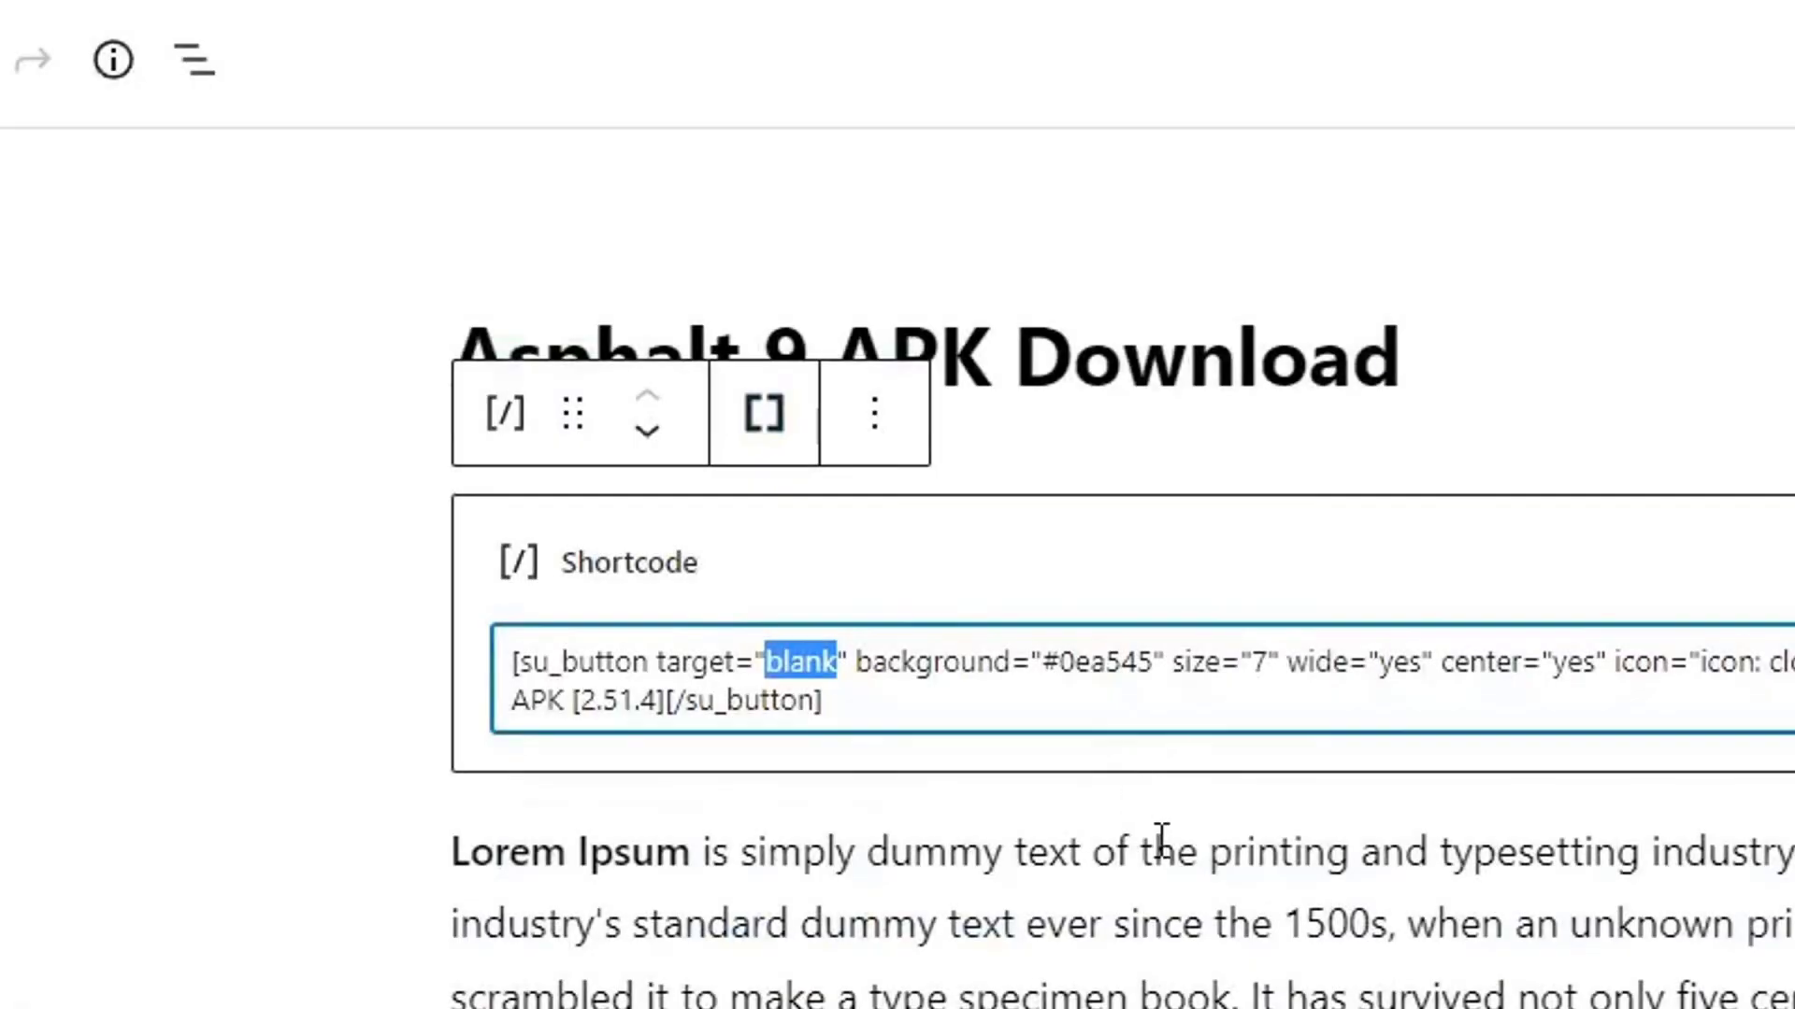
# Replace the blank target value in the su_button shortcode with the copied MediaFire link.
pyautogui.click(815, 703)
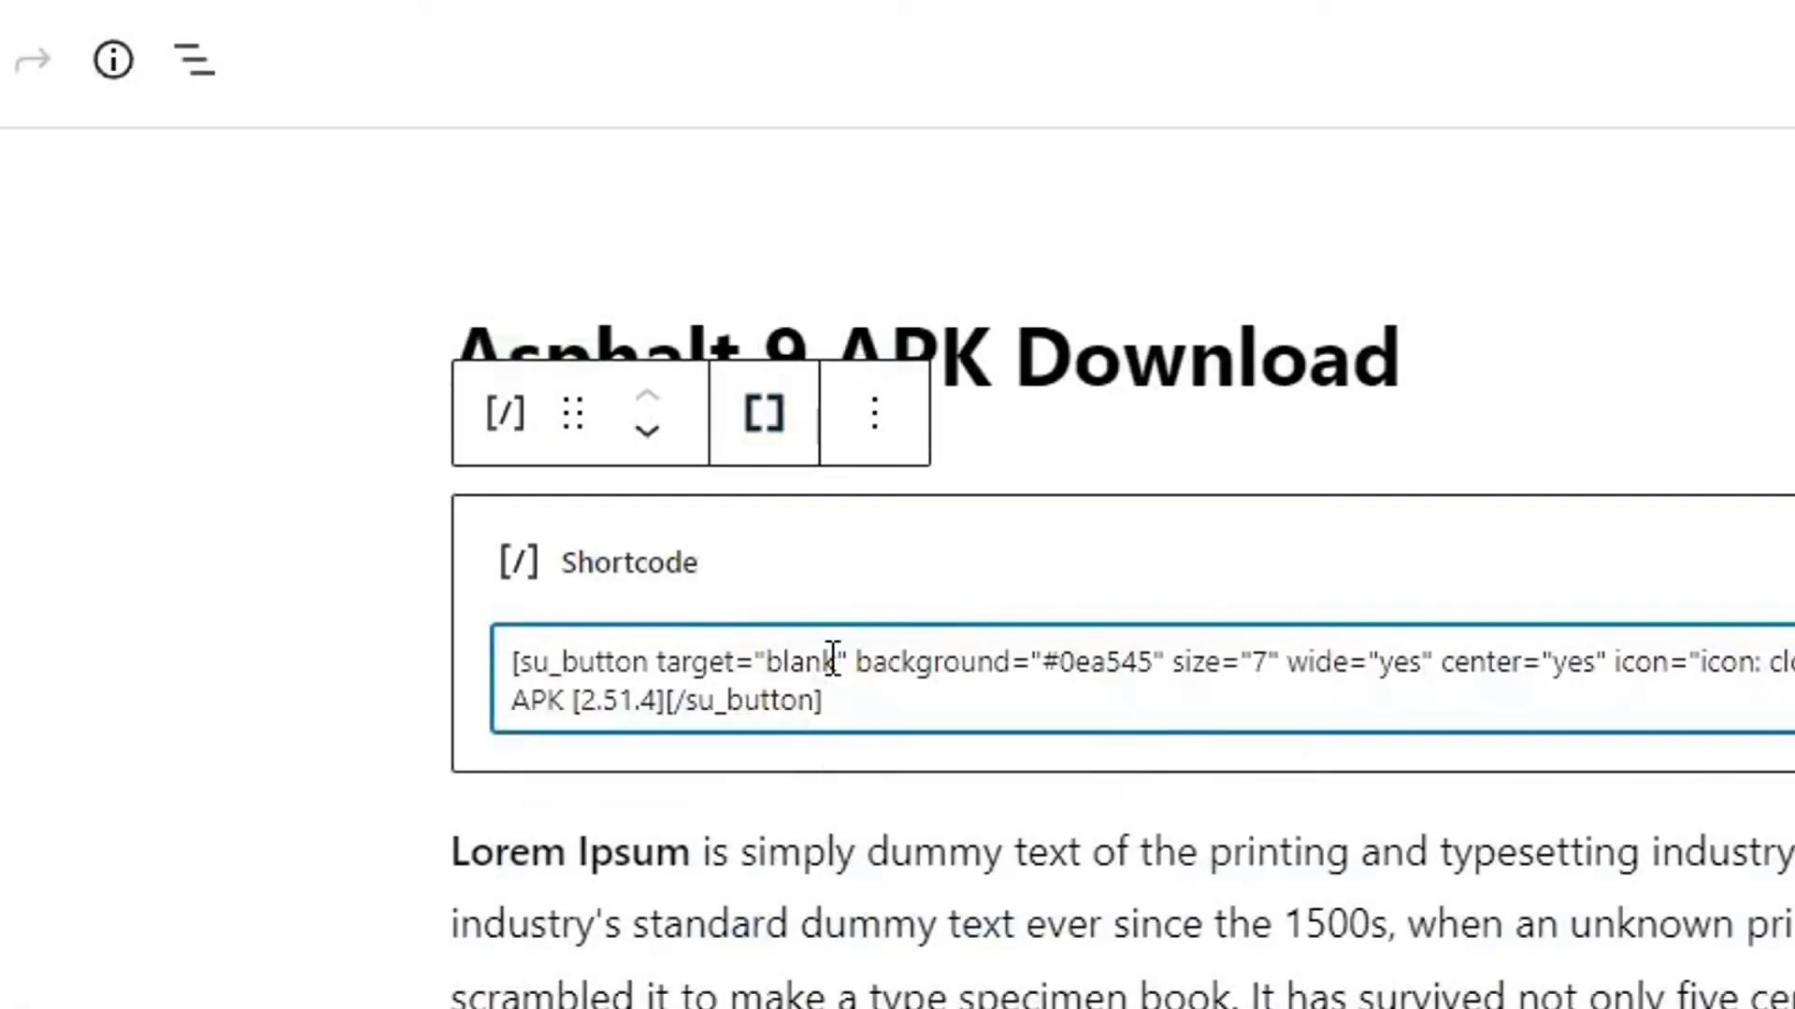
pyautogui.moveTo(834, 661); pyautogui.dragTo(765, 661)
pyautogui.hotkey('ctrl', 'v')
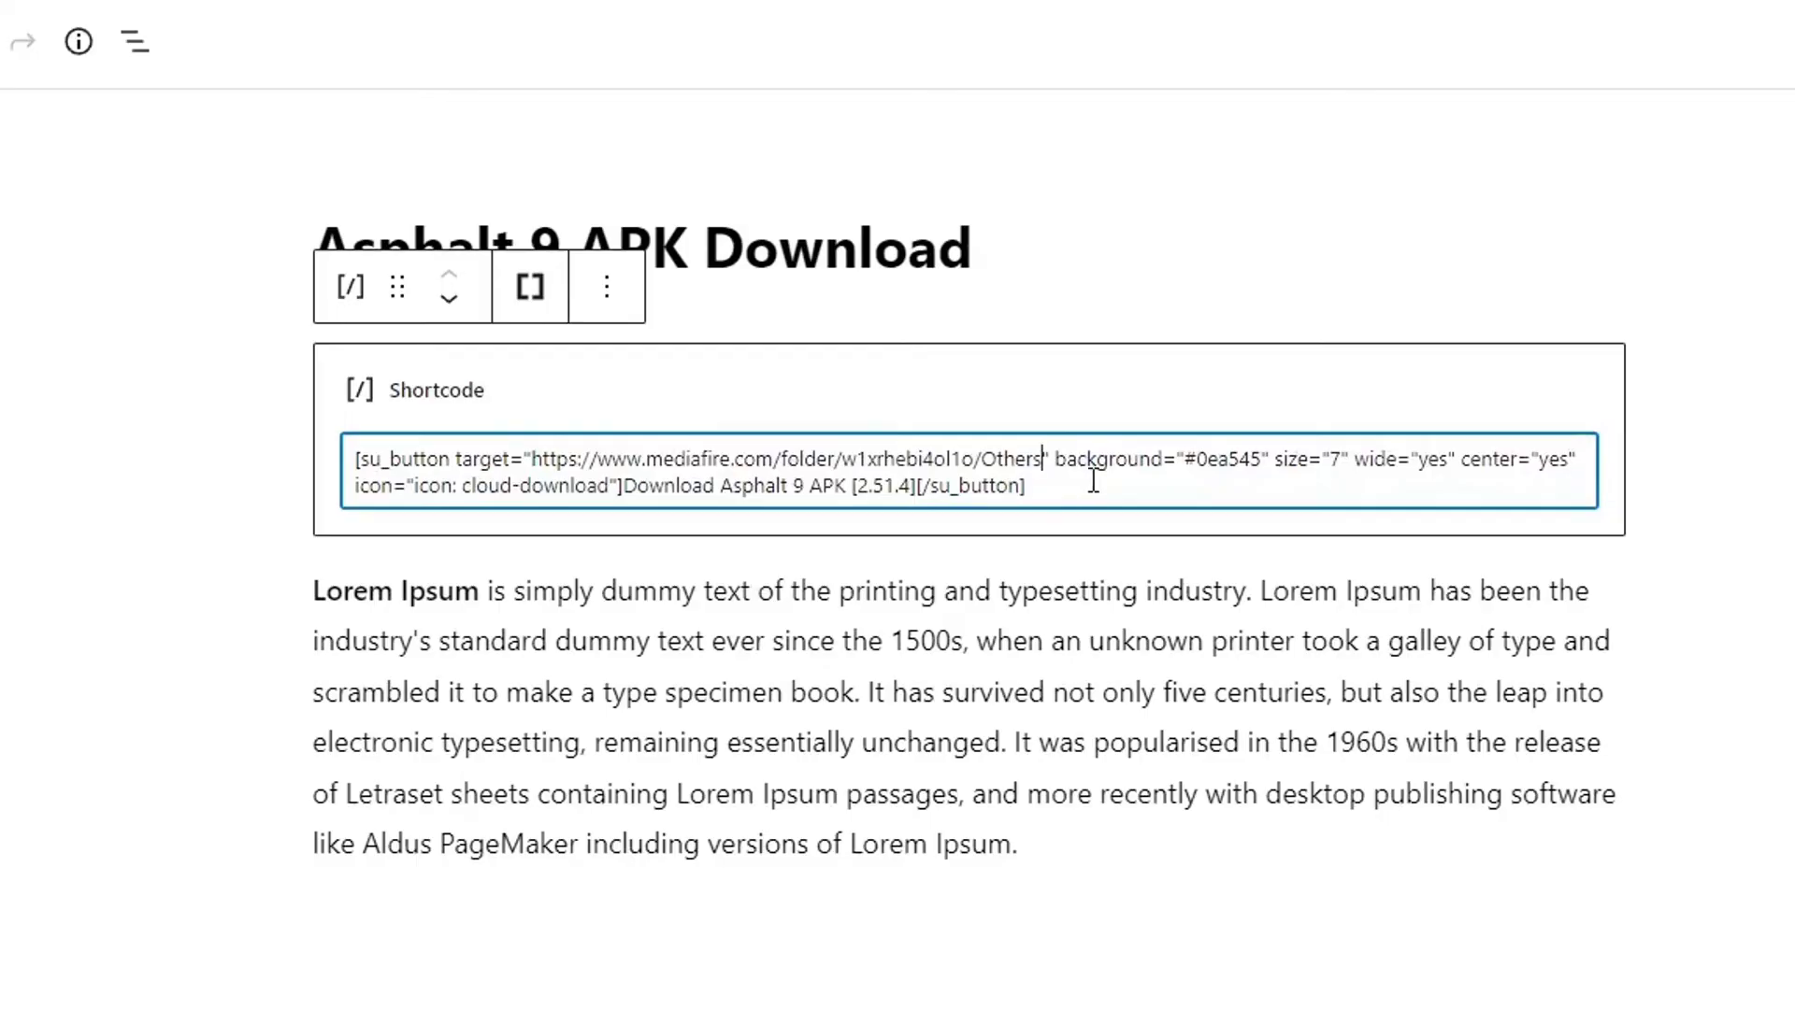
# Review the shortcode text, checking the pasted MediaFire link and the button label's version number.
pyautogui.hotkey('ctrl', 'a')
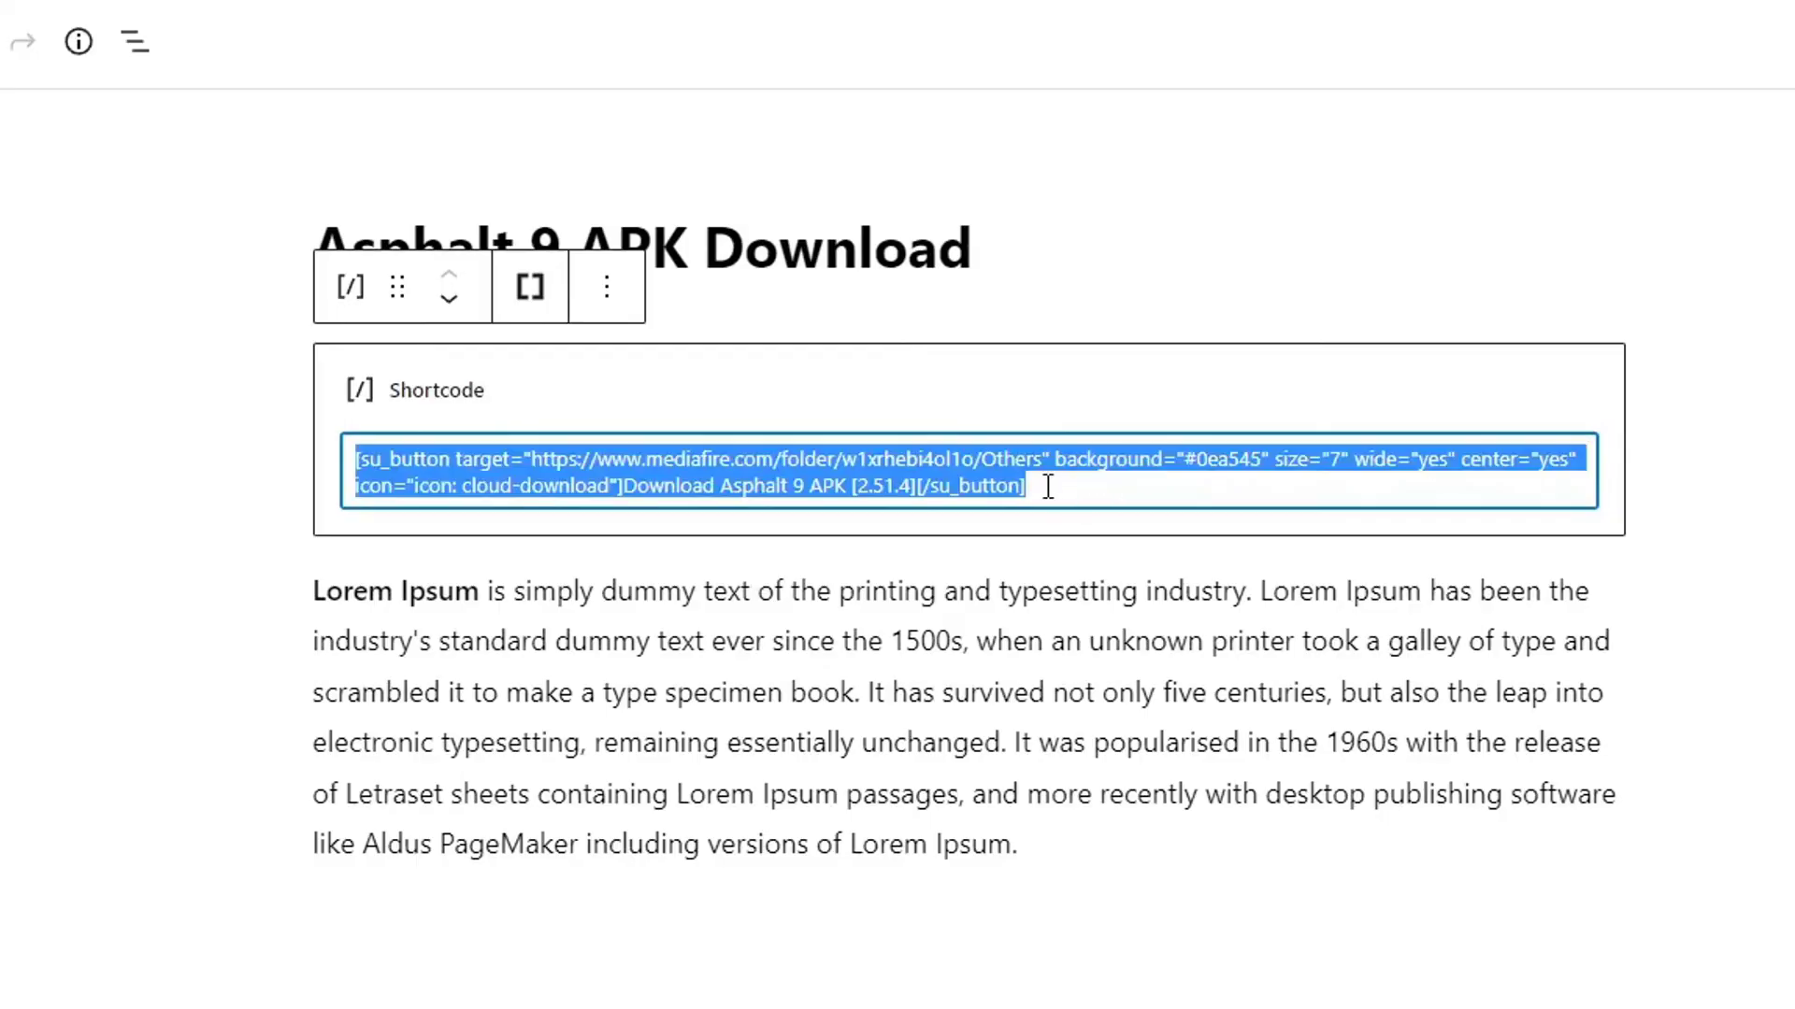
pyautogui.hotkey('ctrl', 'a')
pyautogui.click(1072, 482)
pyautogui.hotkey('ctrl', 'a')
pyautogui.click(552, 451)
pyautogui.moveTo(538, 448); pyautogui.dragTo(1057, 460)
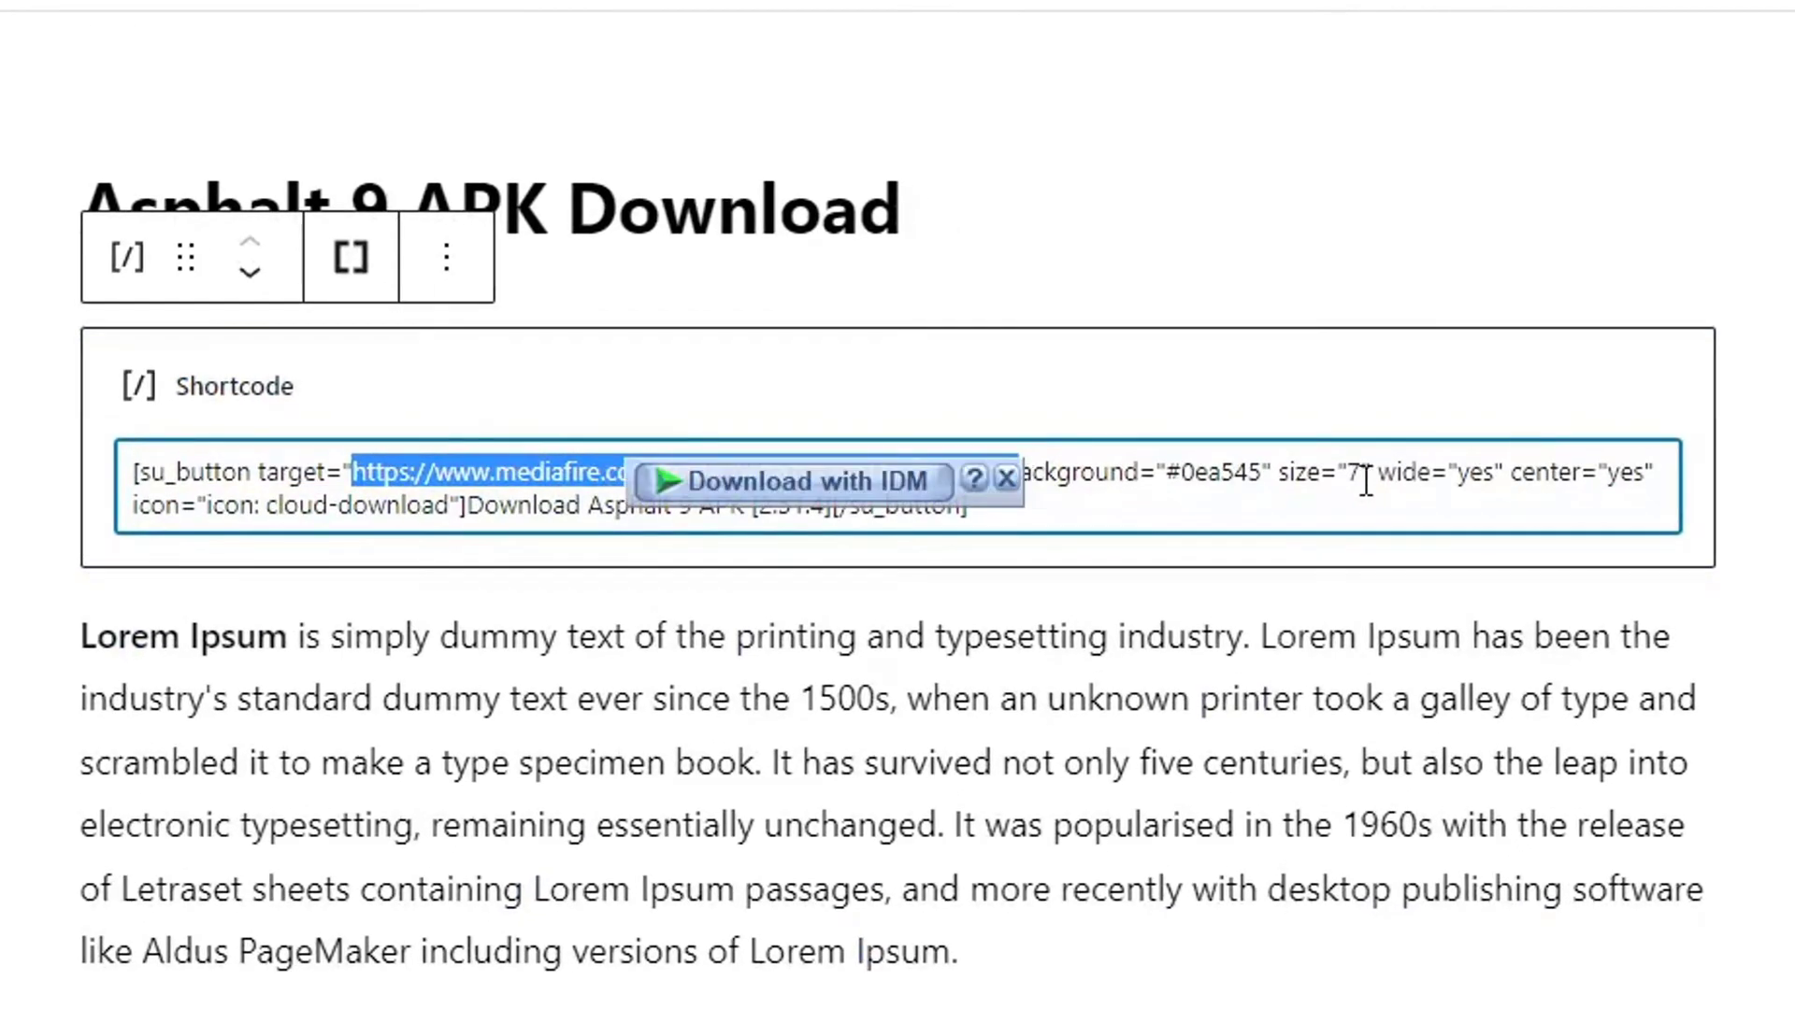
pyautogui.click(1366, 482)
pyautogui.moveTo(754, 505); pyautogui.dragTo(568, 505)
pyautogui.click(692, 485)
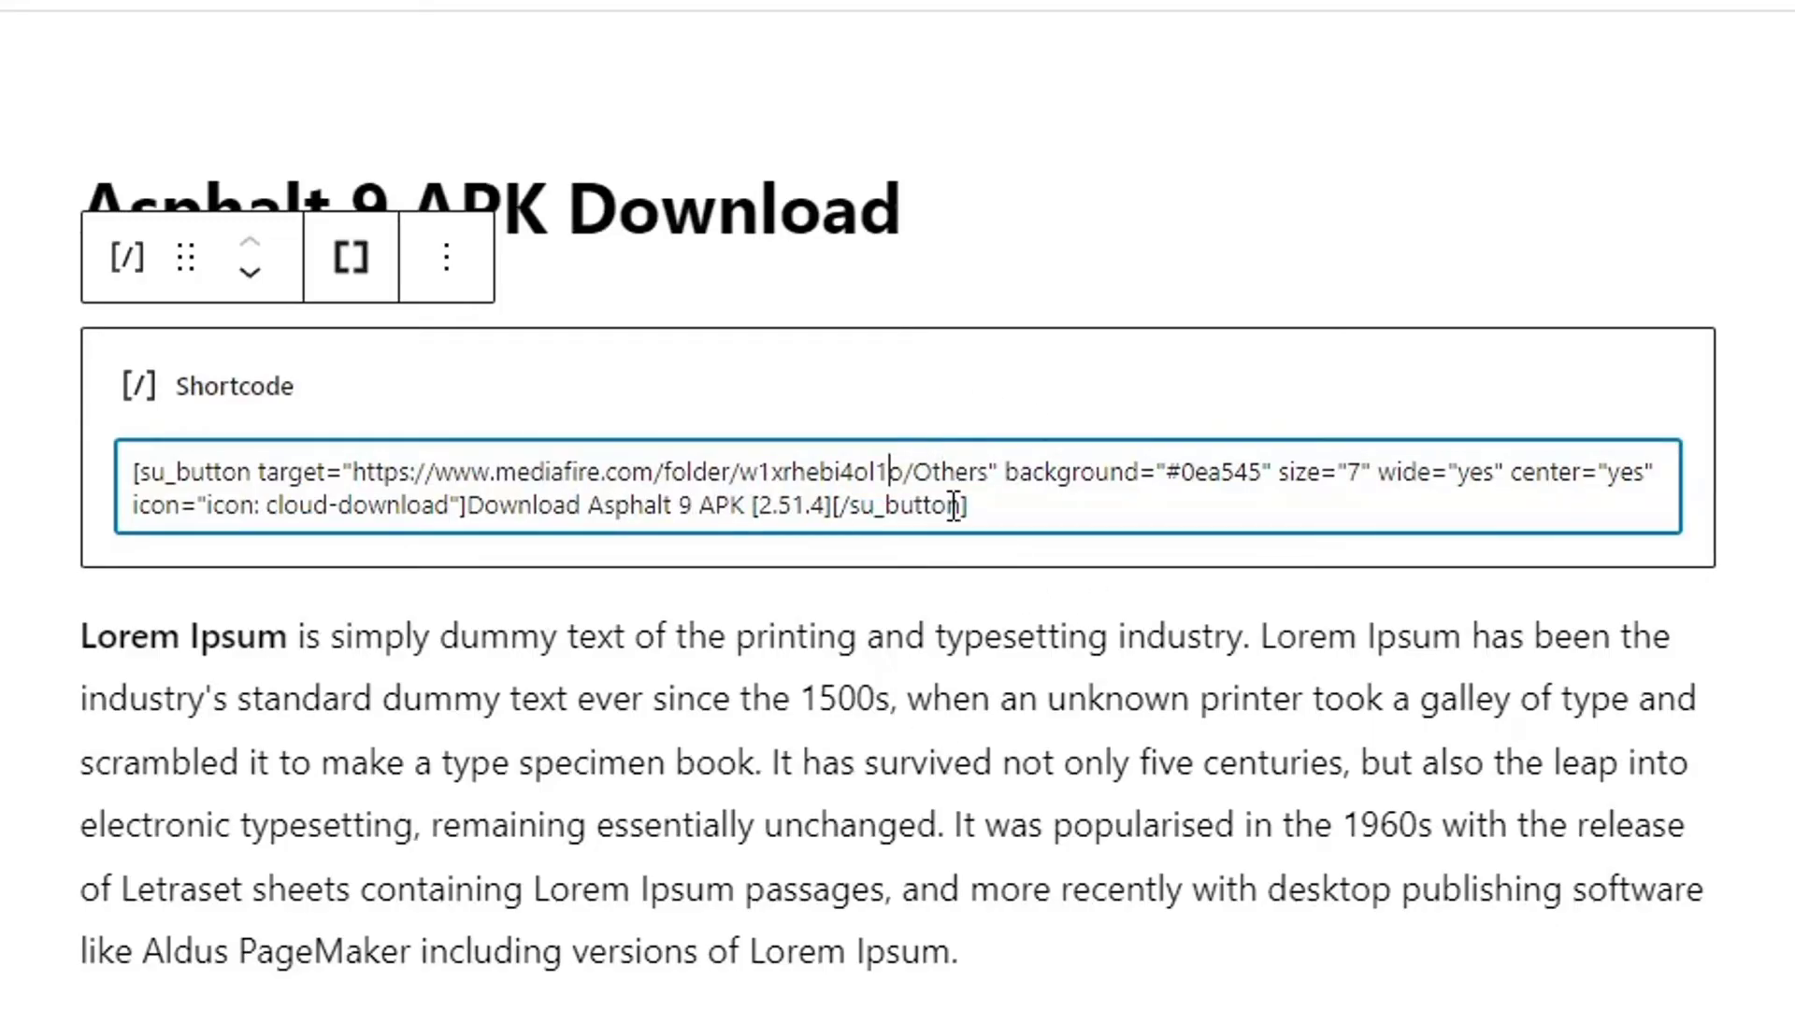
pyautogui.tripleClick(1040, 517)
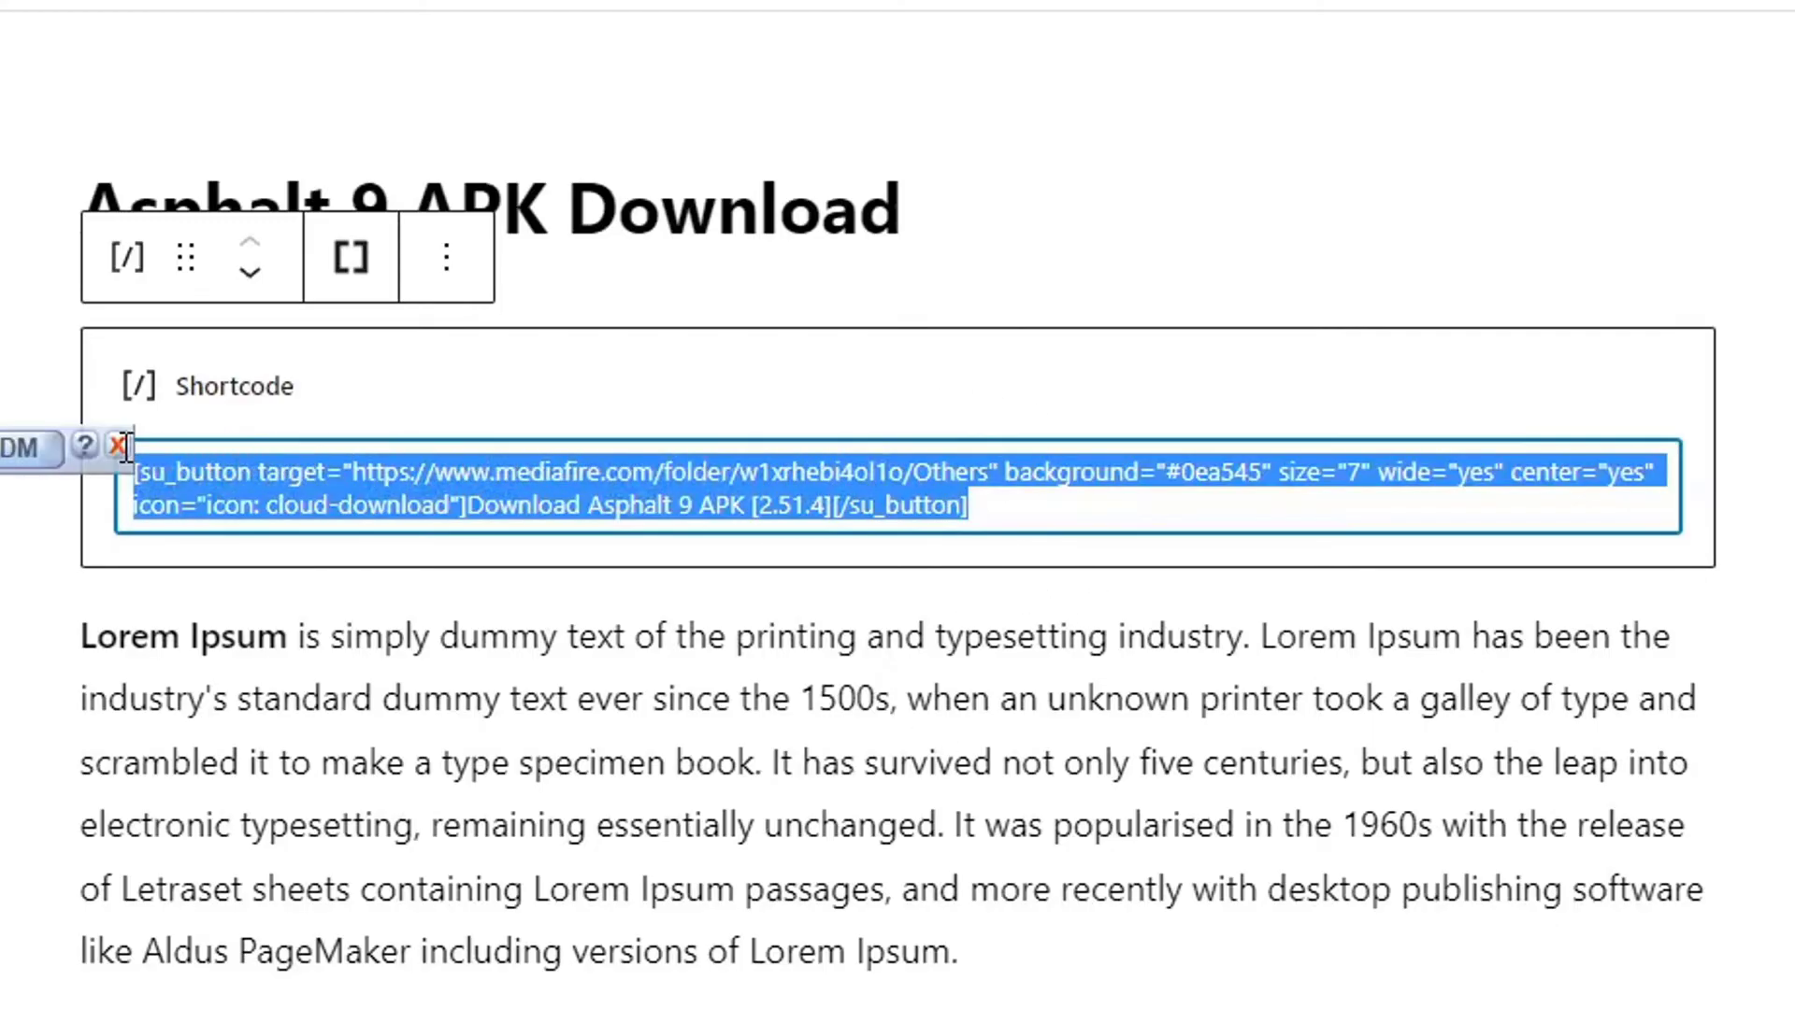
pyautogui.click(1164, 474)
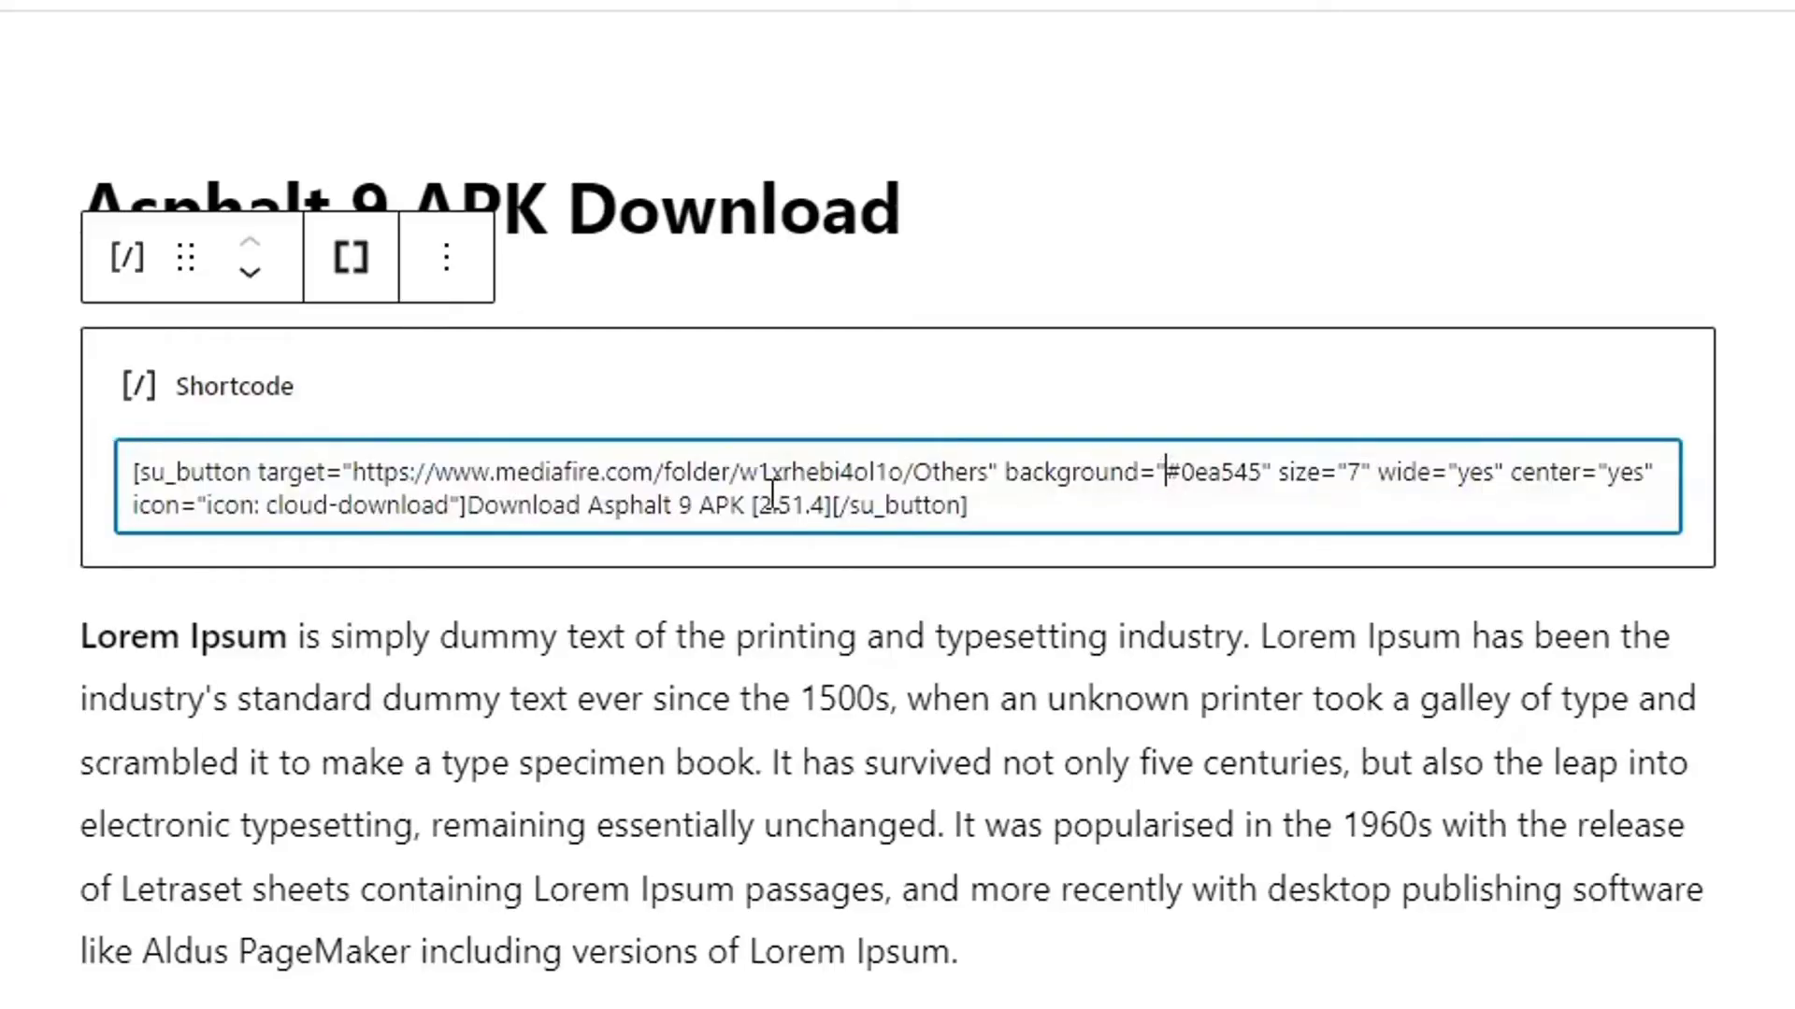
pyautogui.moveTo(484, 506); pyautogui.dragTo(829, 504)
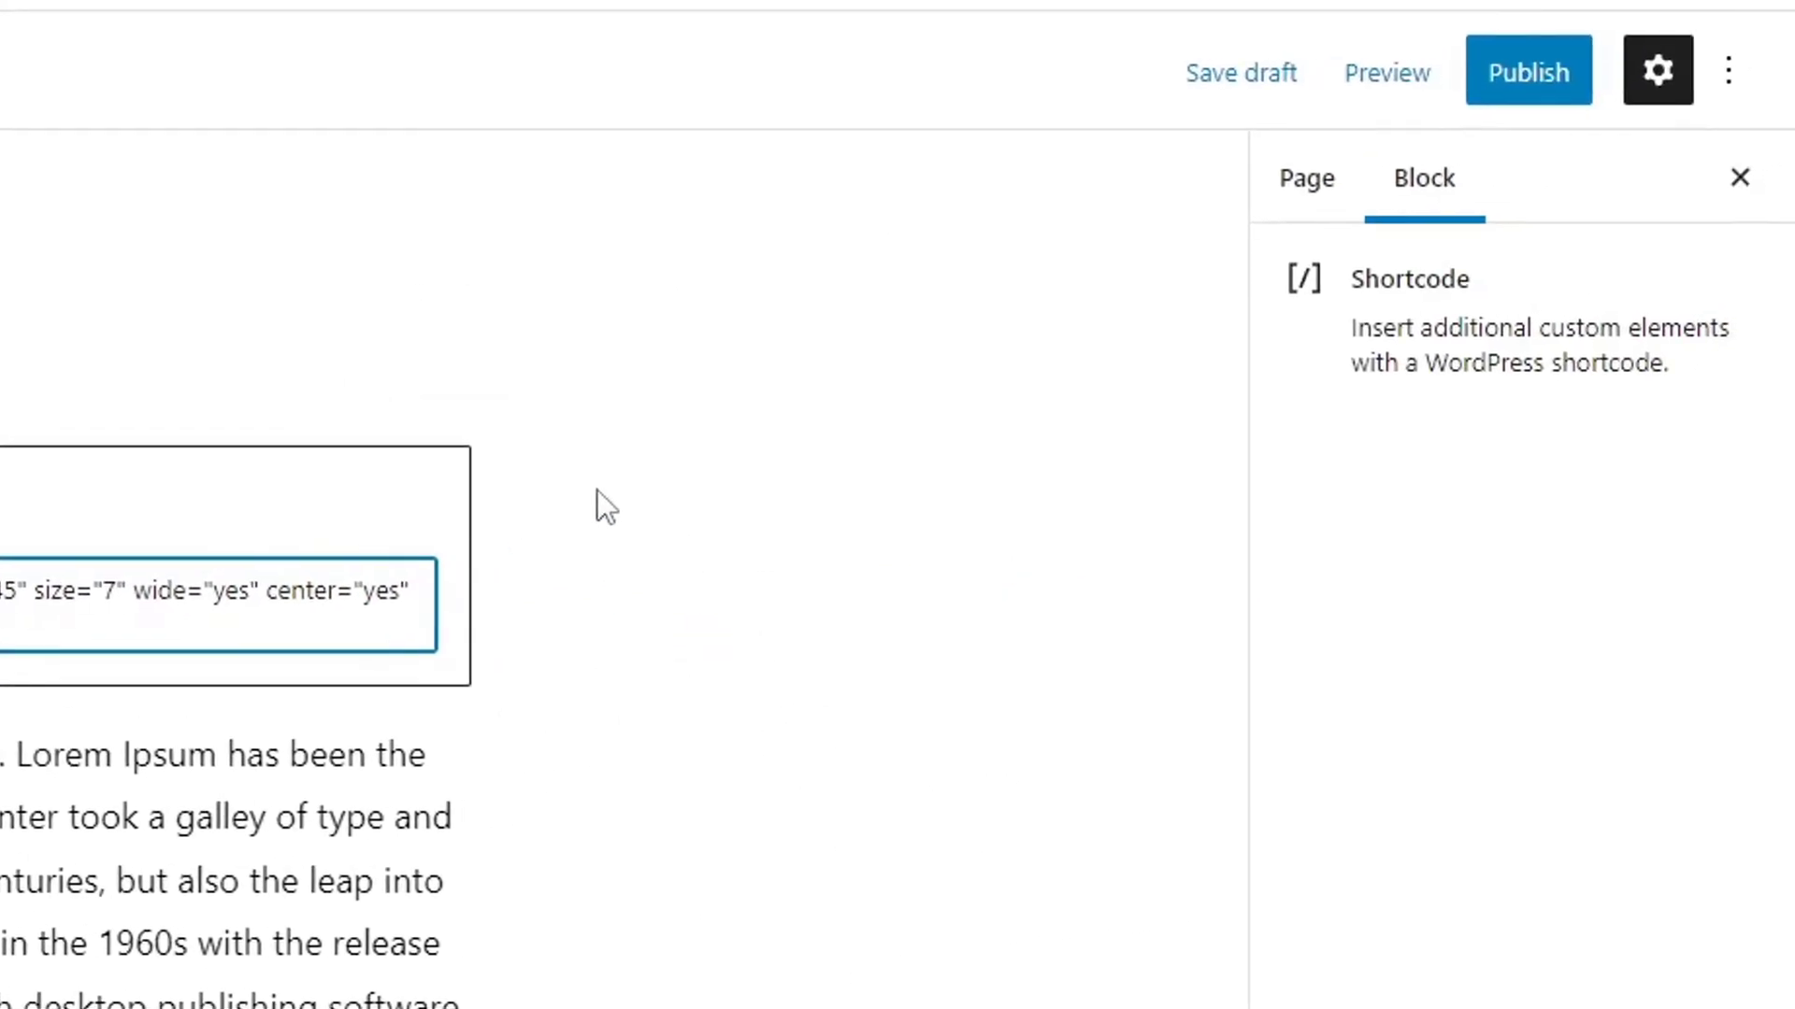
# Publish the Asphalt 9 APK Download page and copy its new page address.
pyautogui.click(622, 570)
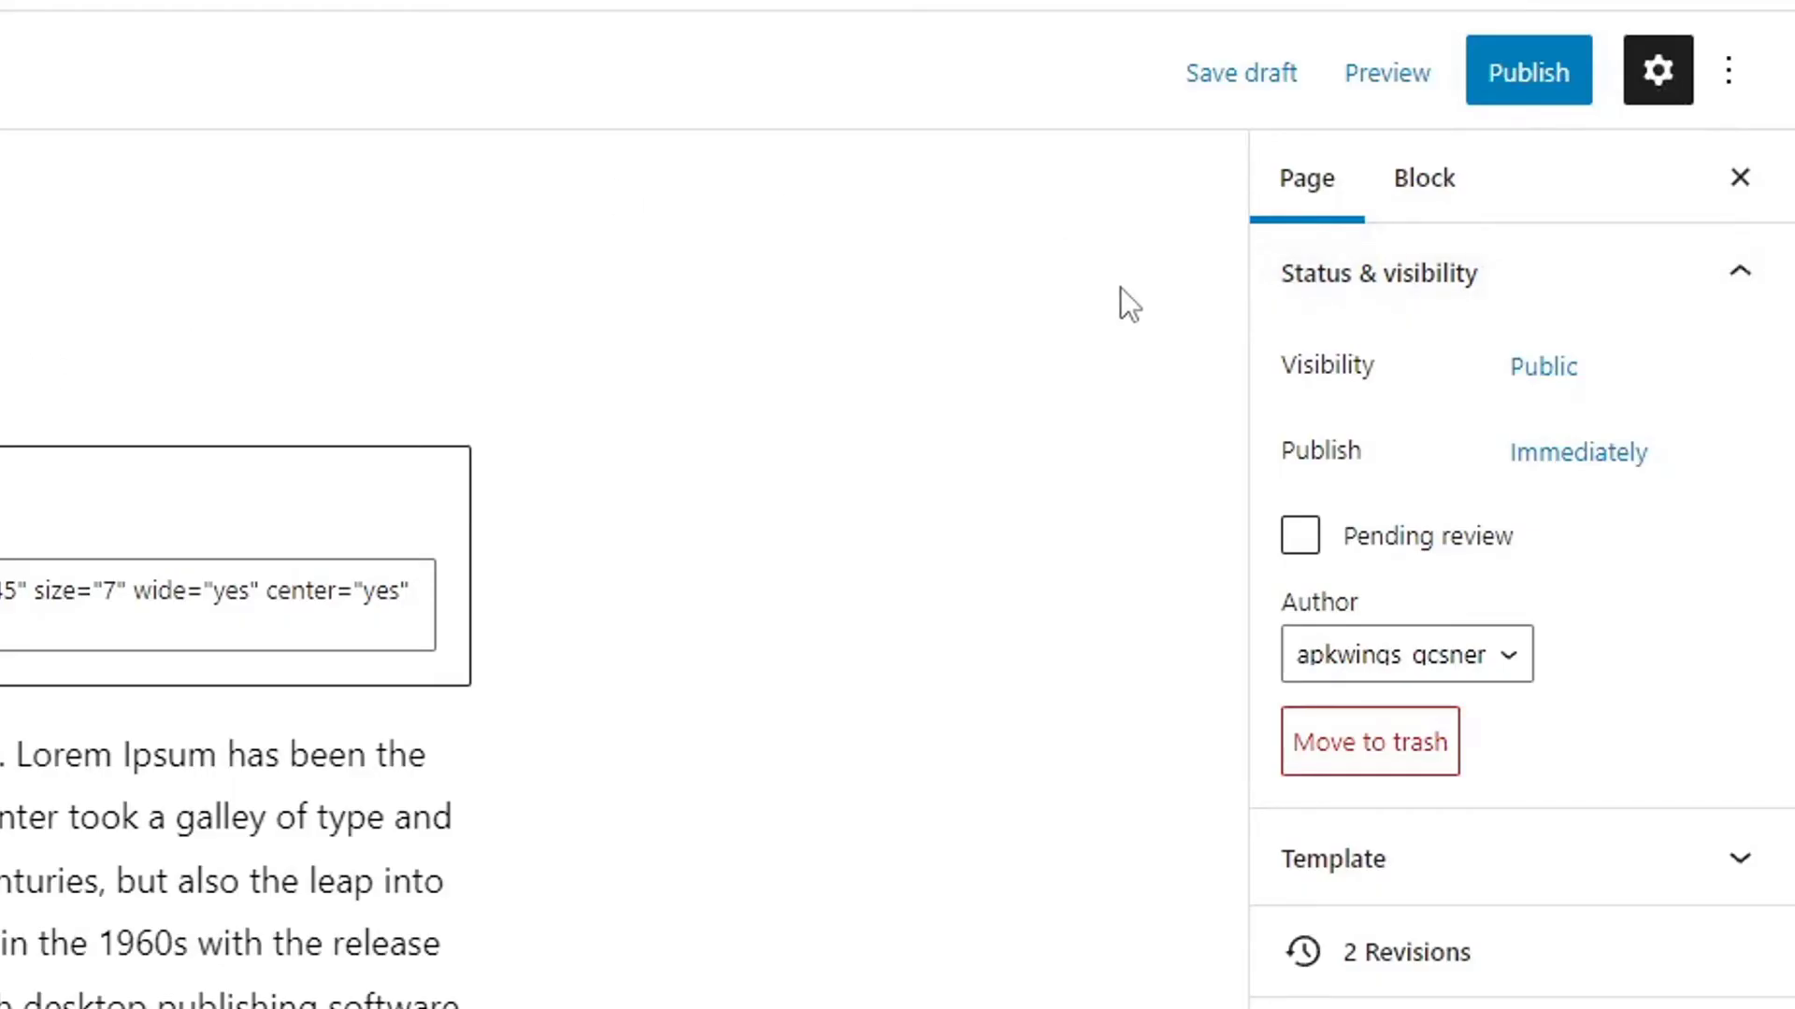
pyautogui.click(1525, 93)
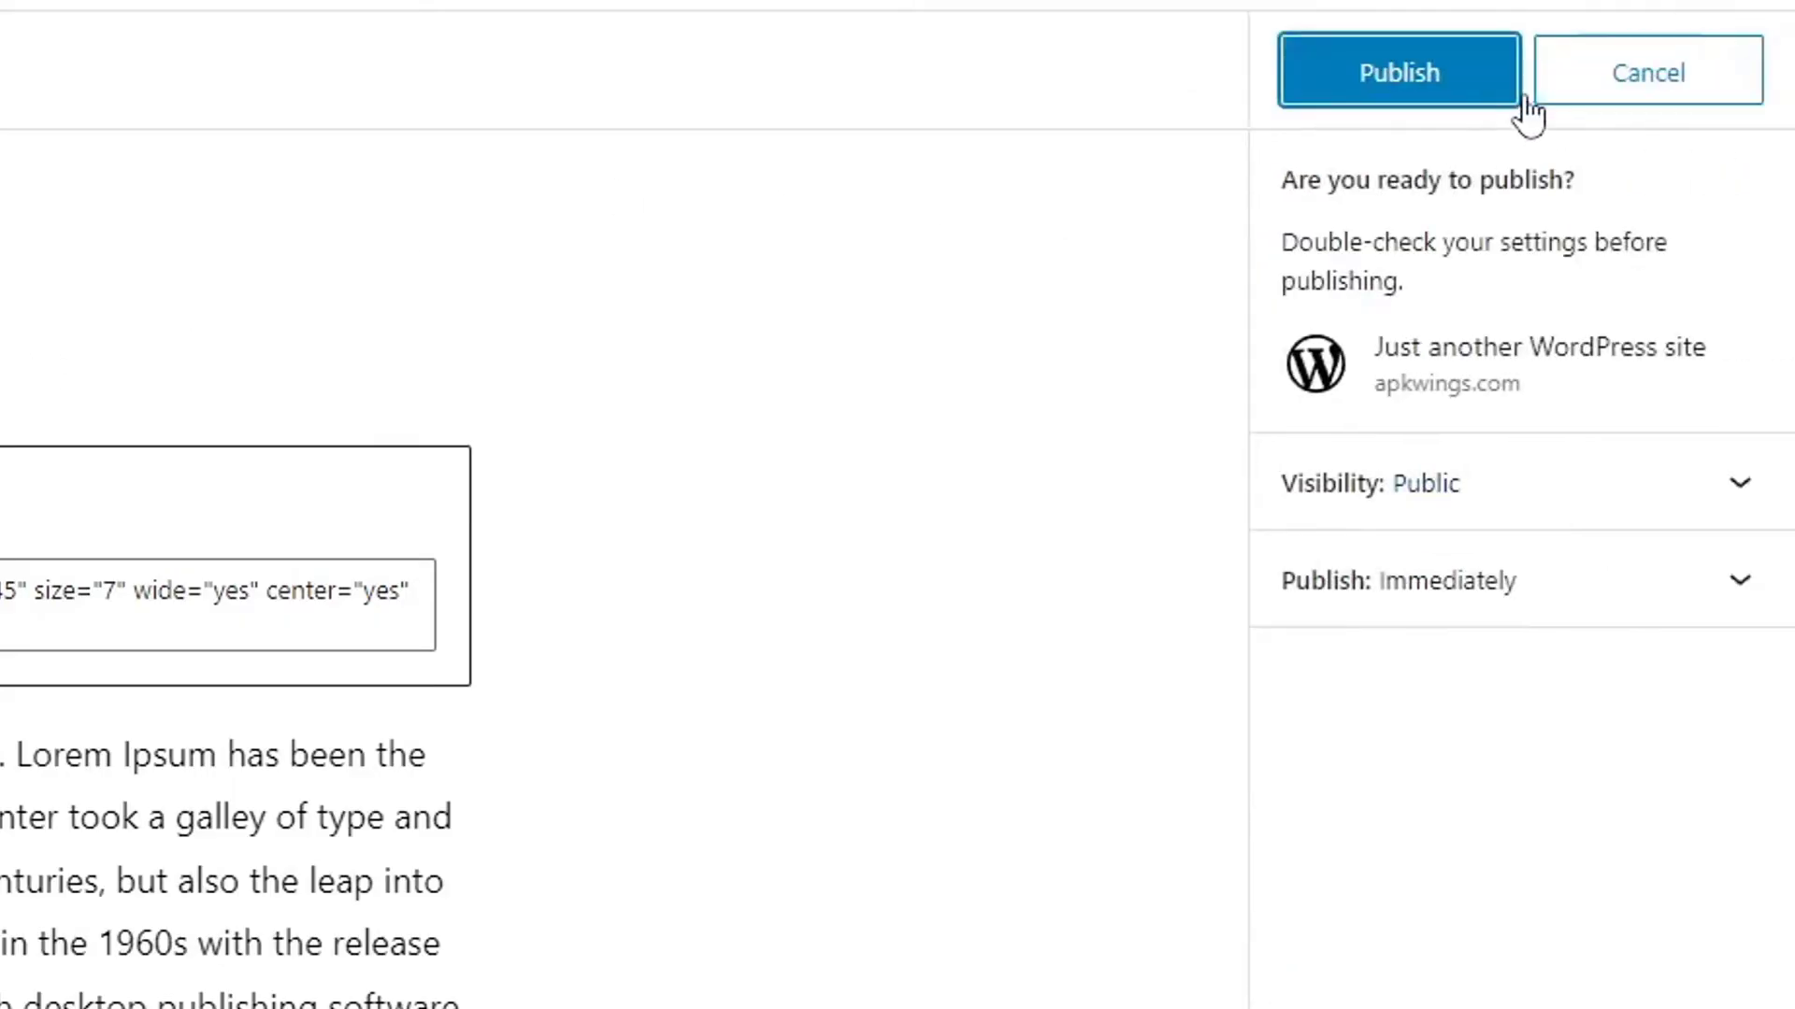
pyautogui.click(1430, 79)
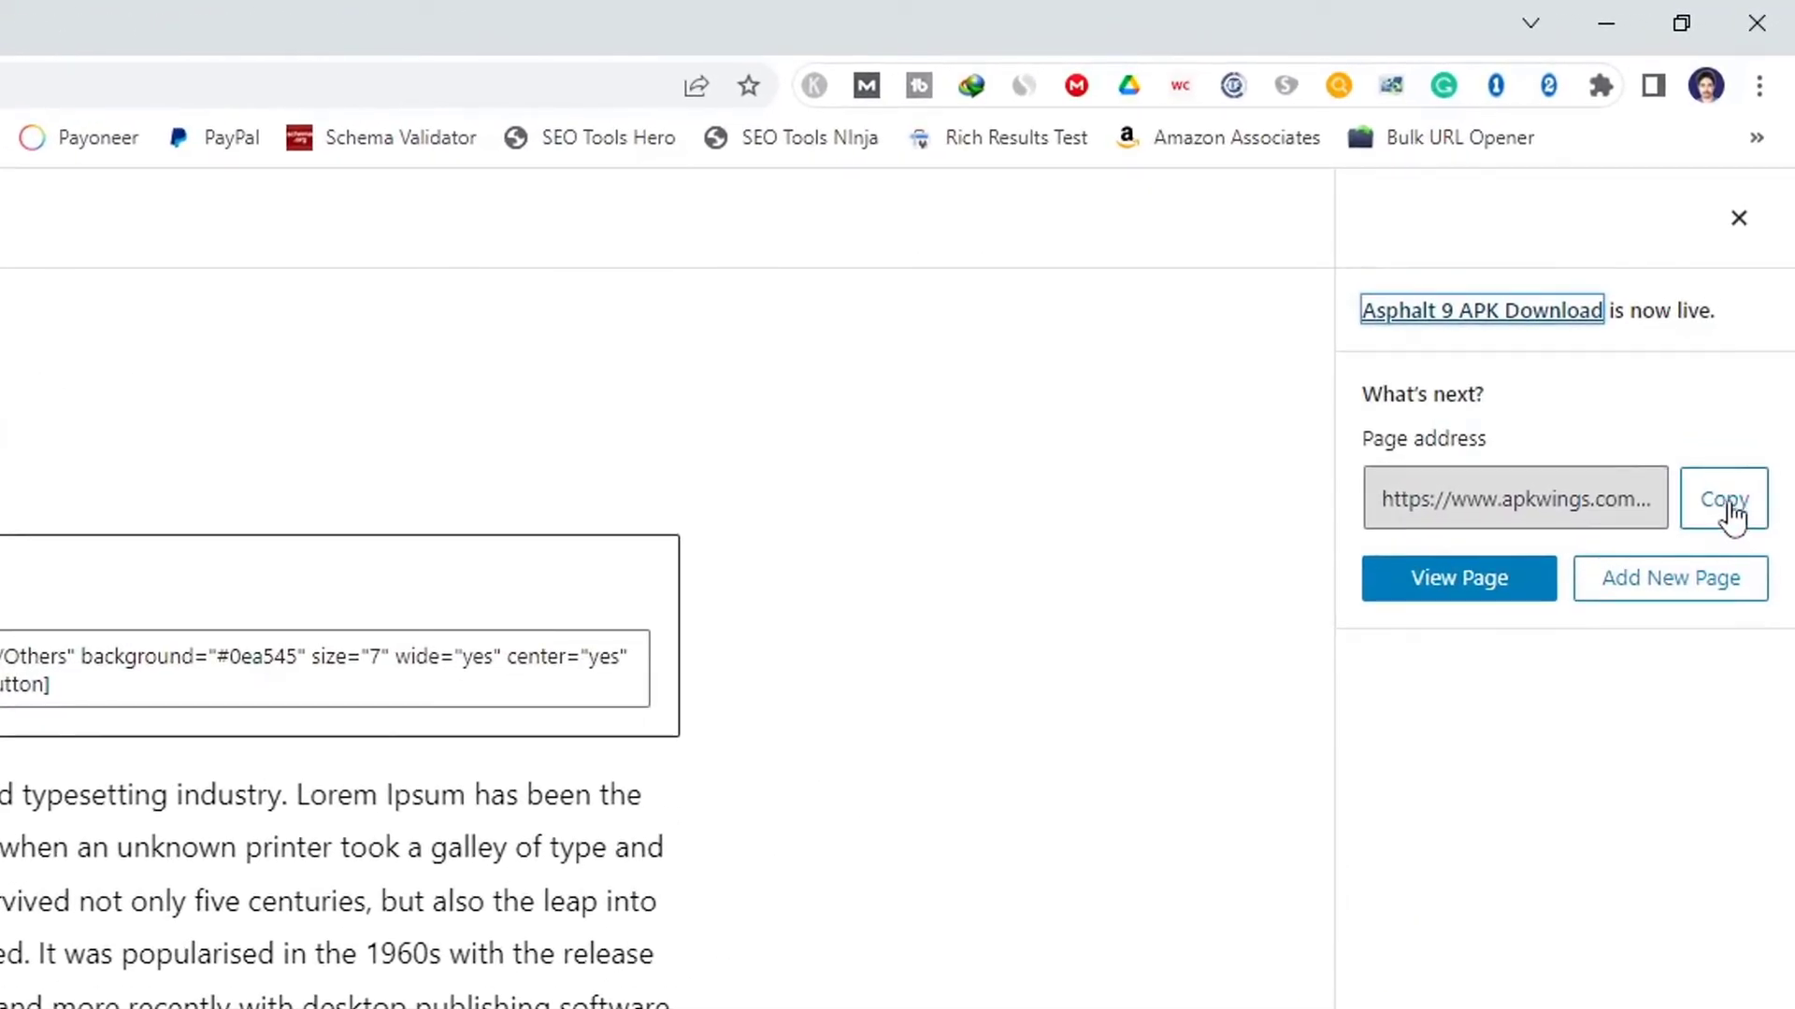
pyautogui.click(1730, 516)
# Paste the download page address into the first Link field under Download links of app.
pyautogui.click(416, 15)
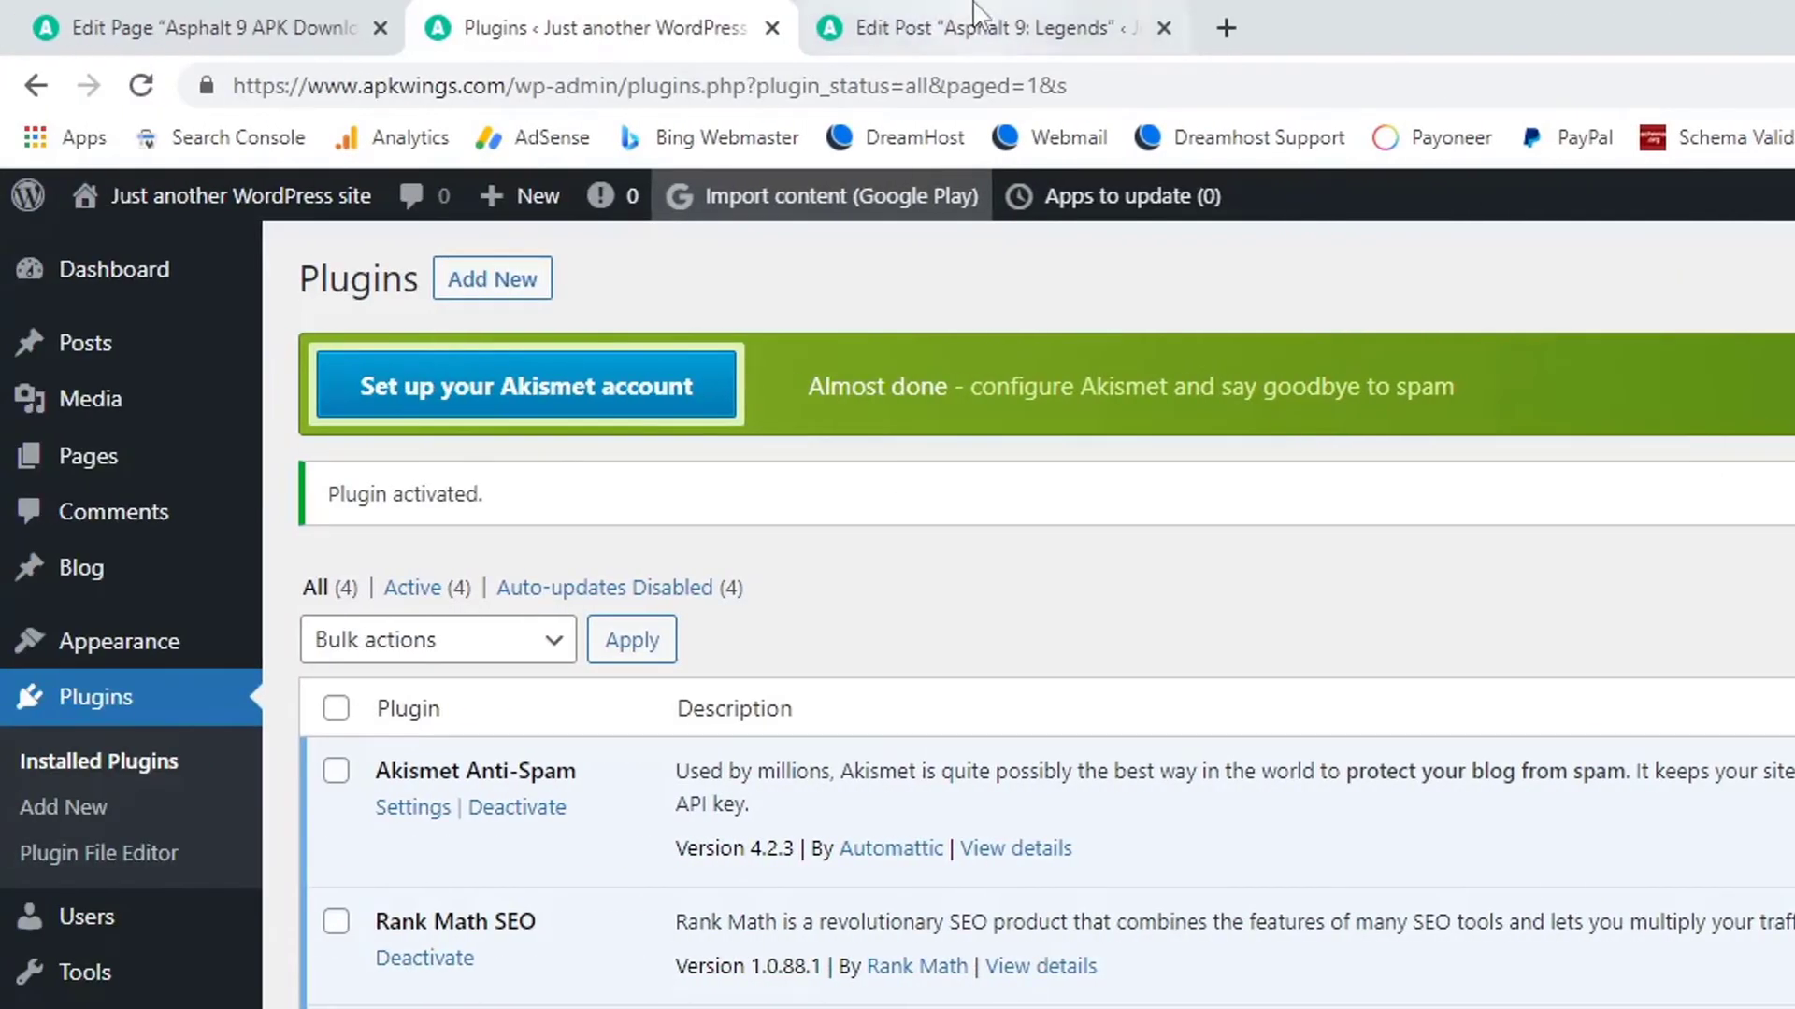
pyautogui.click(972, 9)
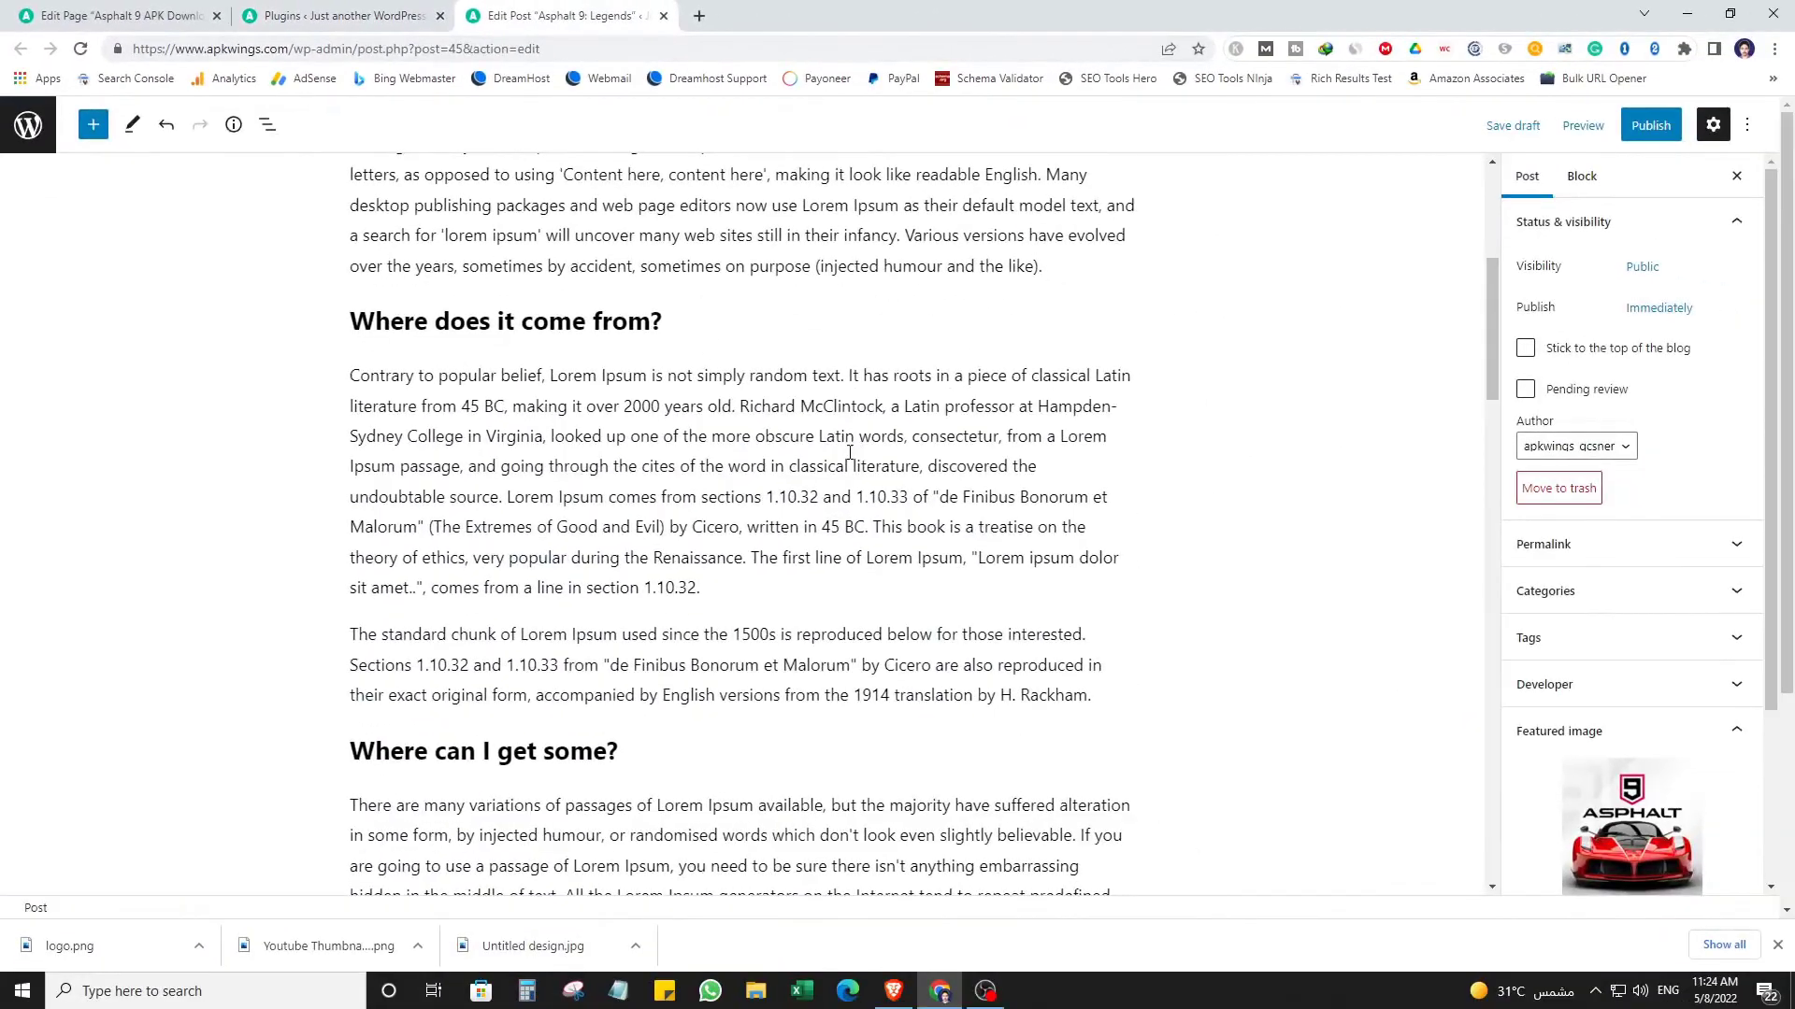
pyautogui.scroll(-10, 844, 458)
pyautogui.scroll(-17, 844, 458)
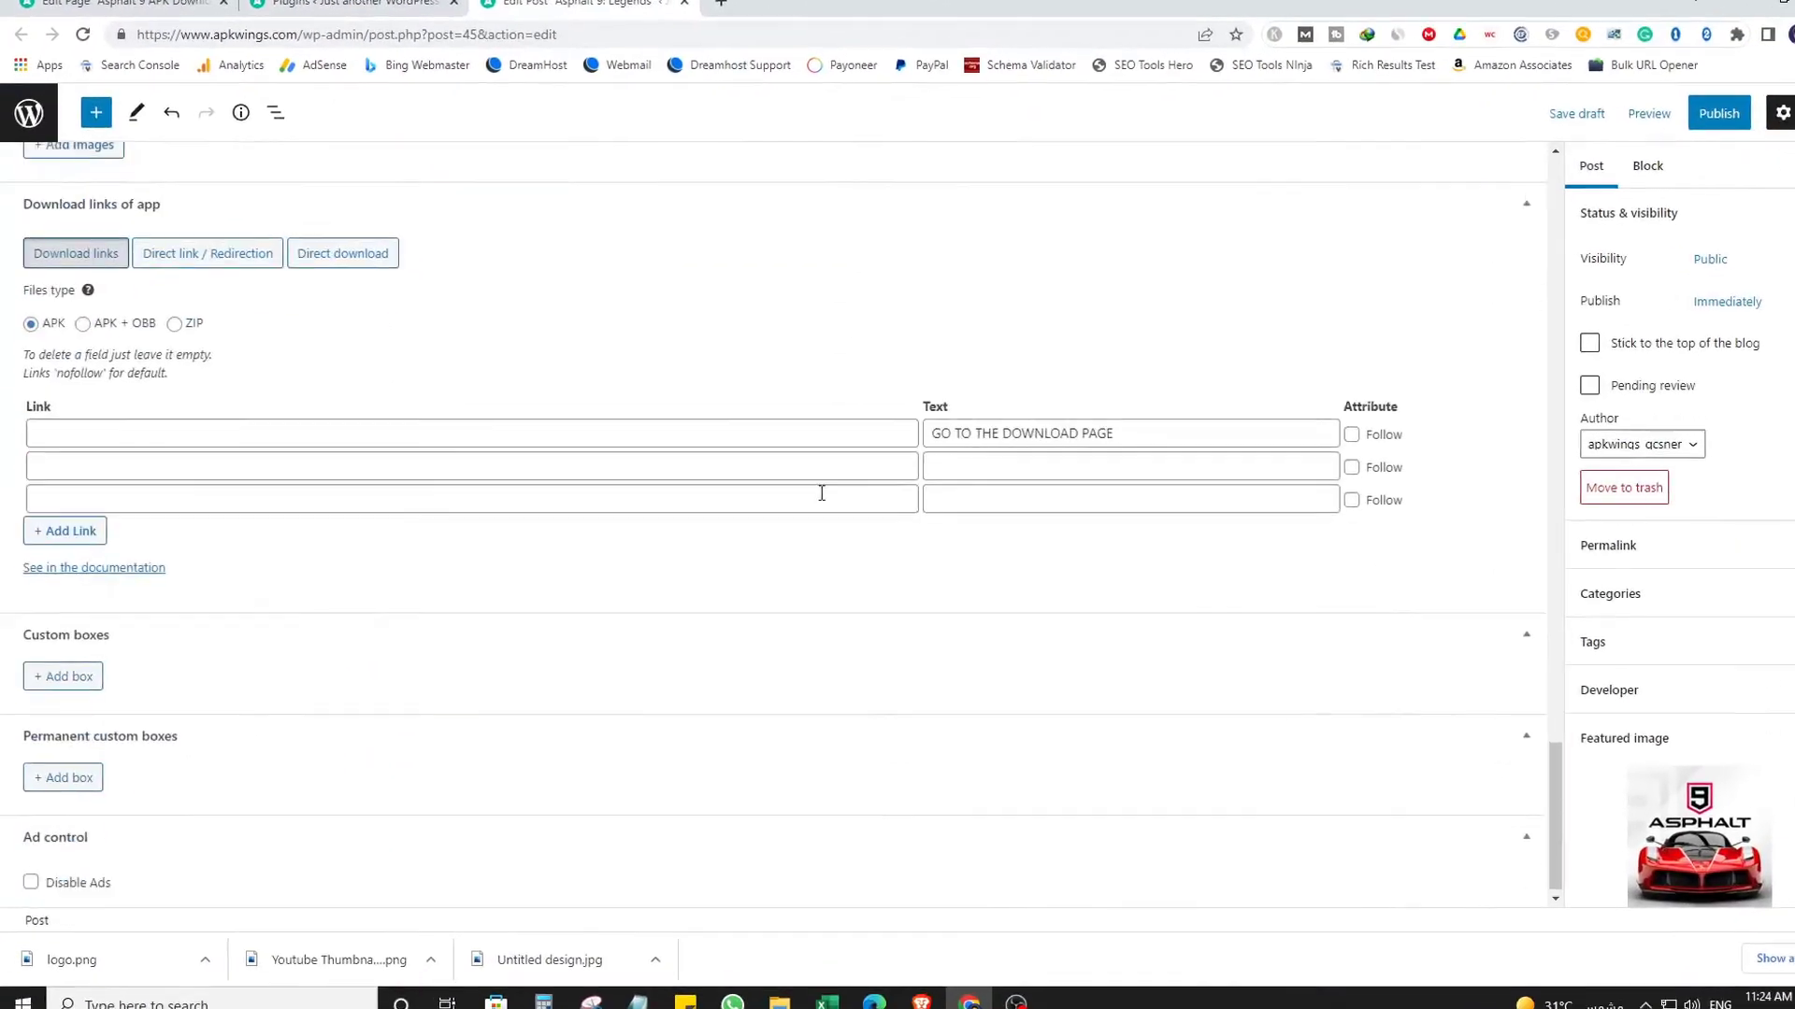
pyautogui.click(285, 407)
pyautogui.hotkey('ctrl', 'v')
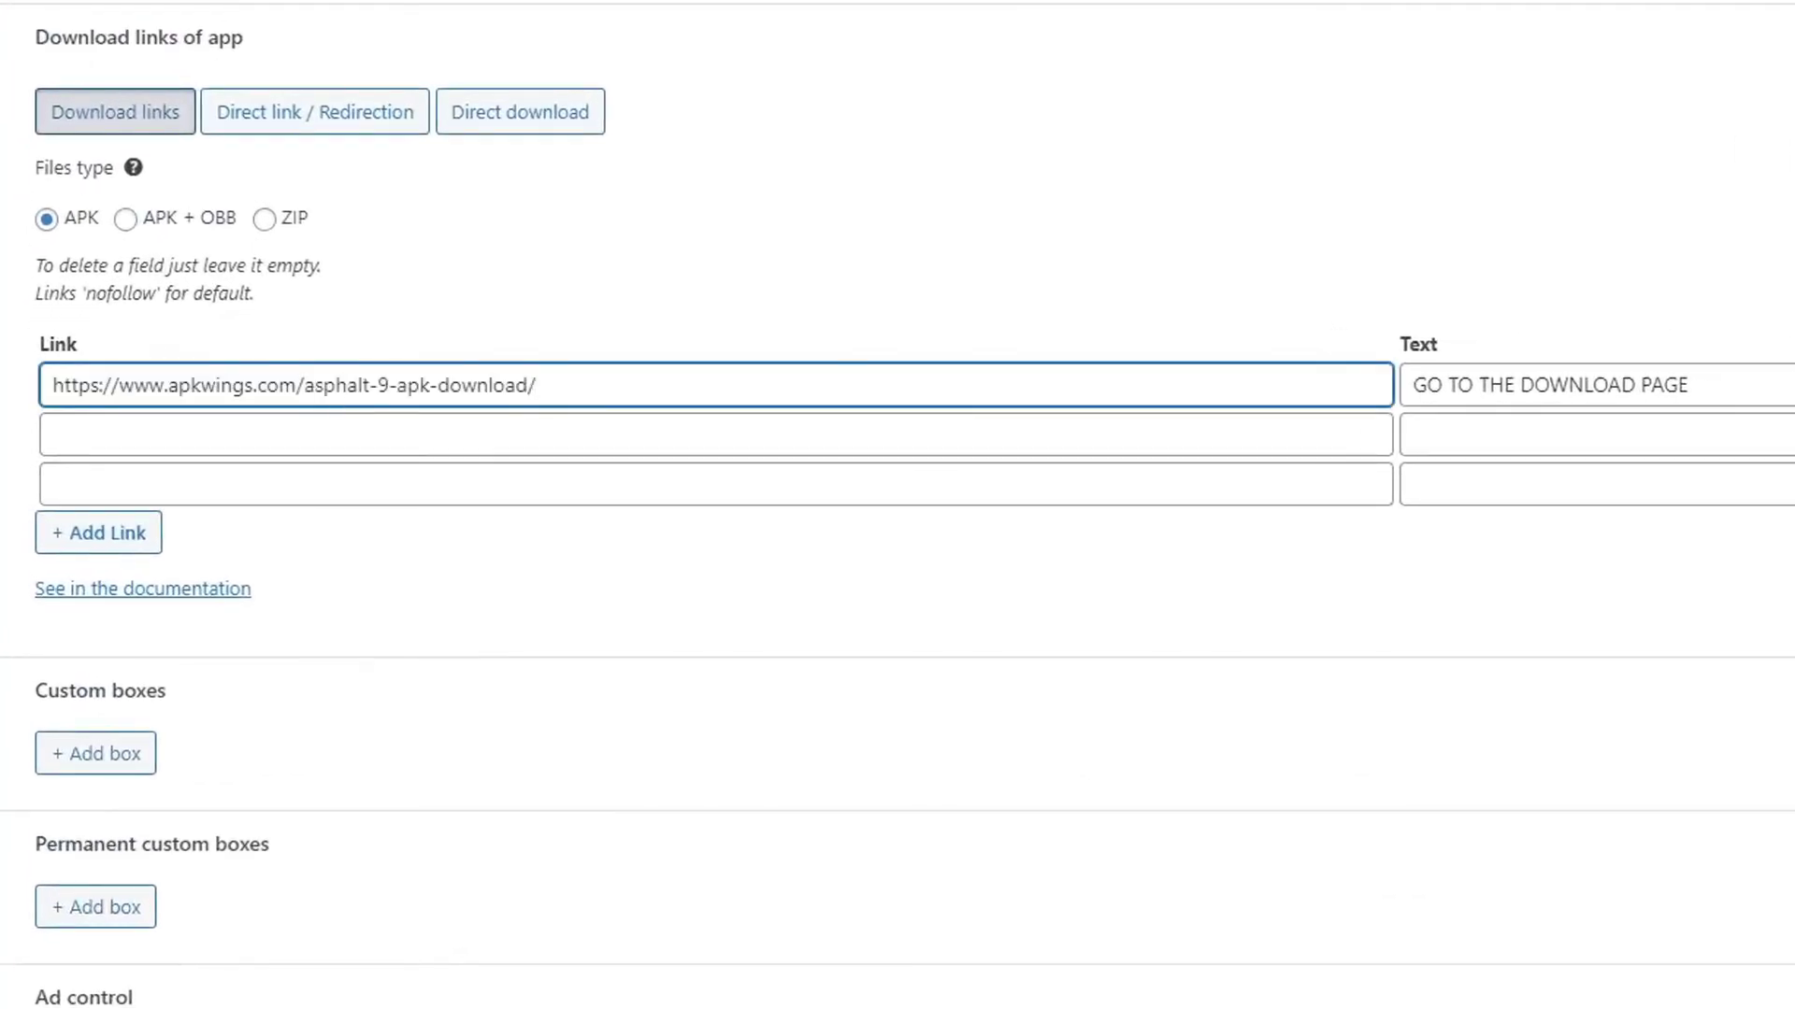
pyautogui.tripleClick(883, 384)
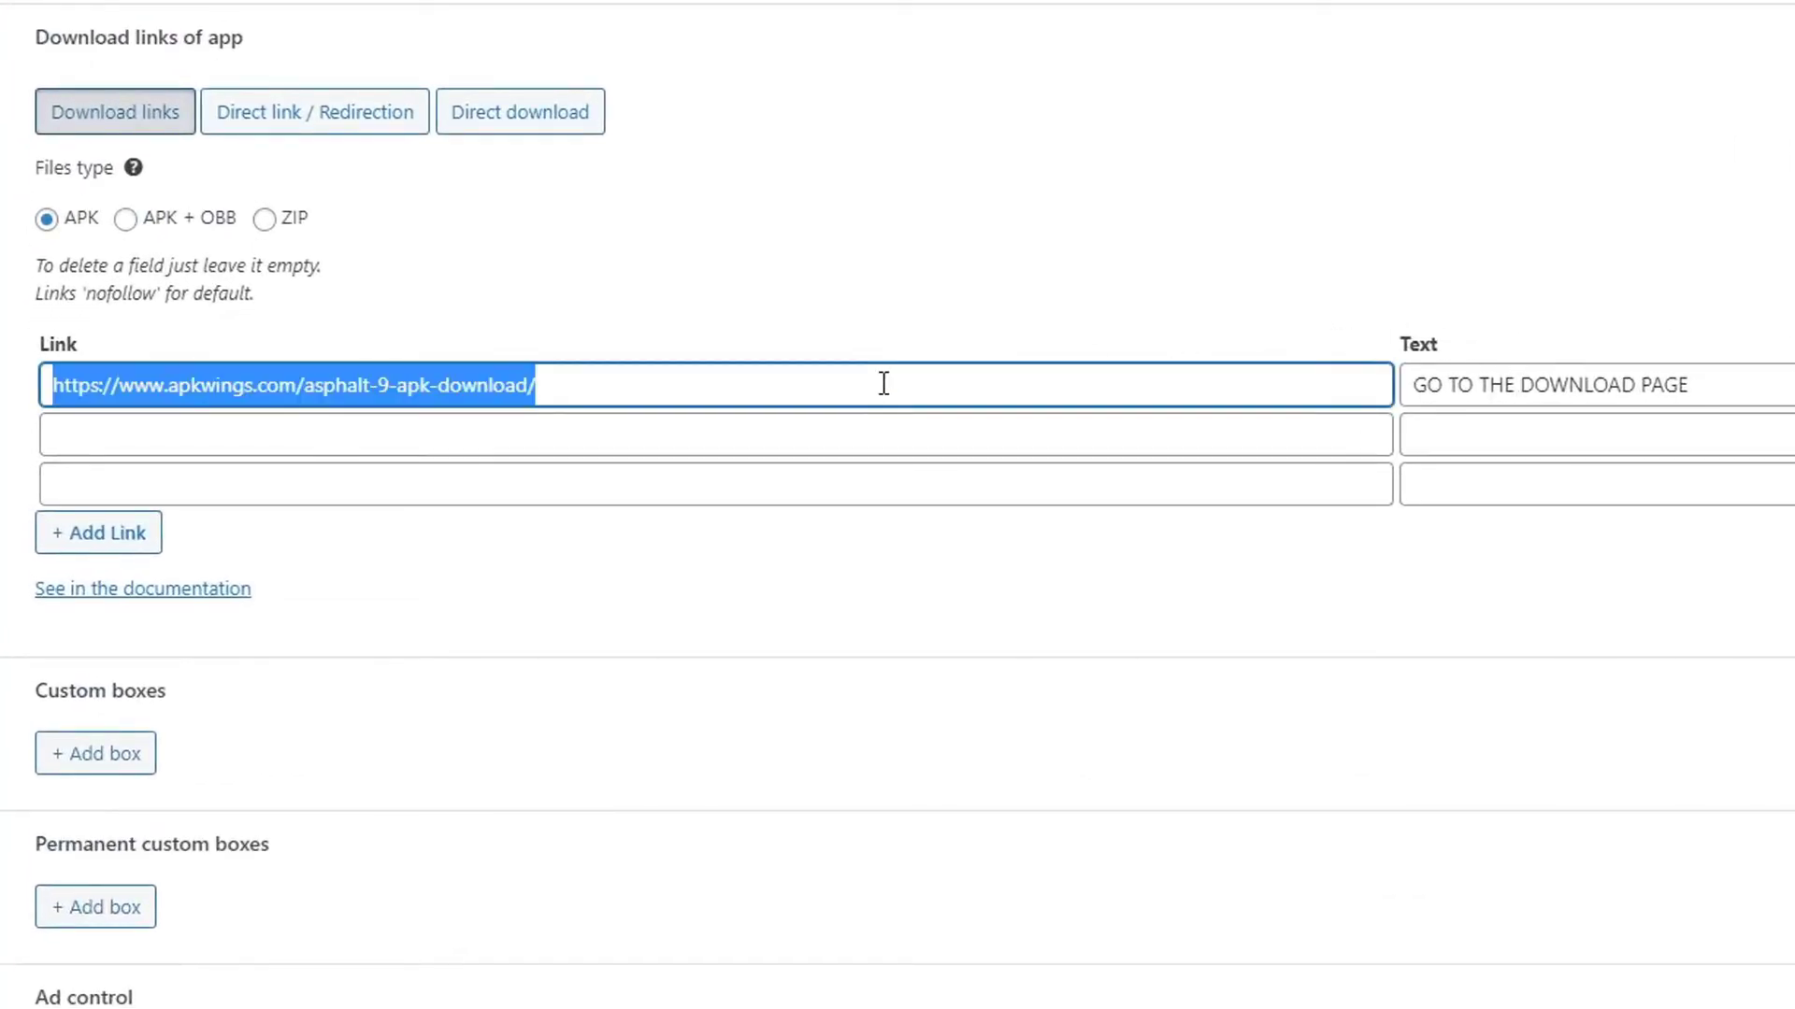
pyautogui.click(930, 305)
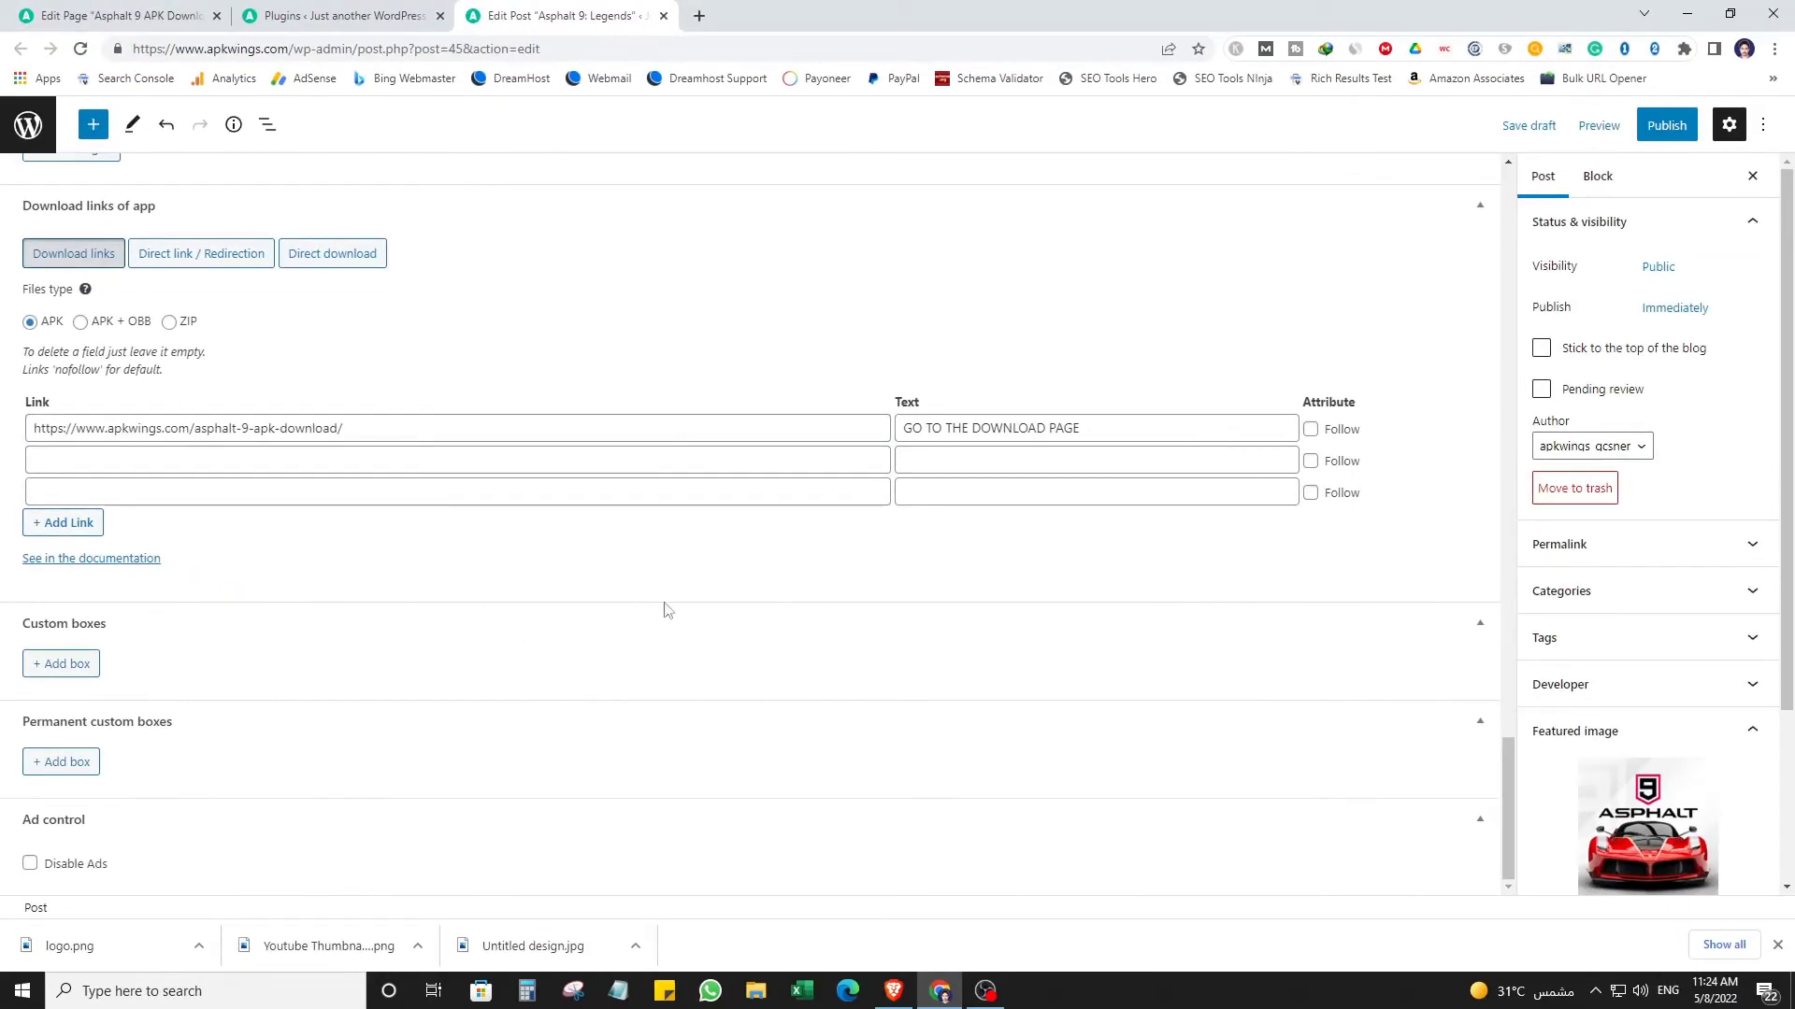
# Review the Asphalt 9: Legends post and publish it.
pyautogui.scroll(15, 669, 609)
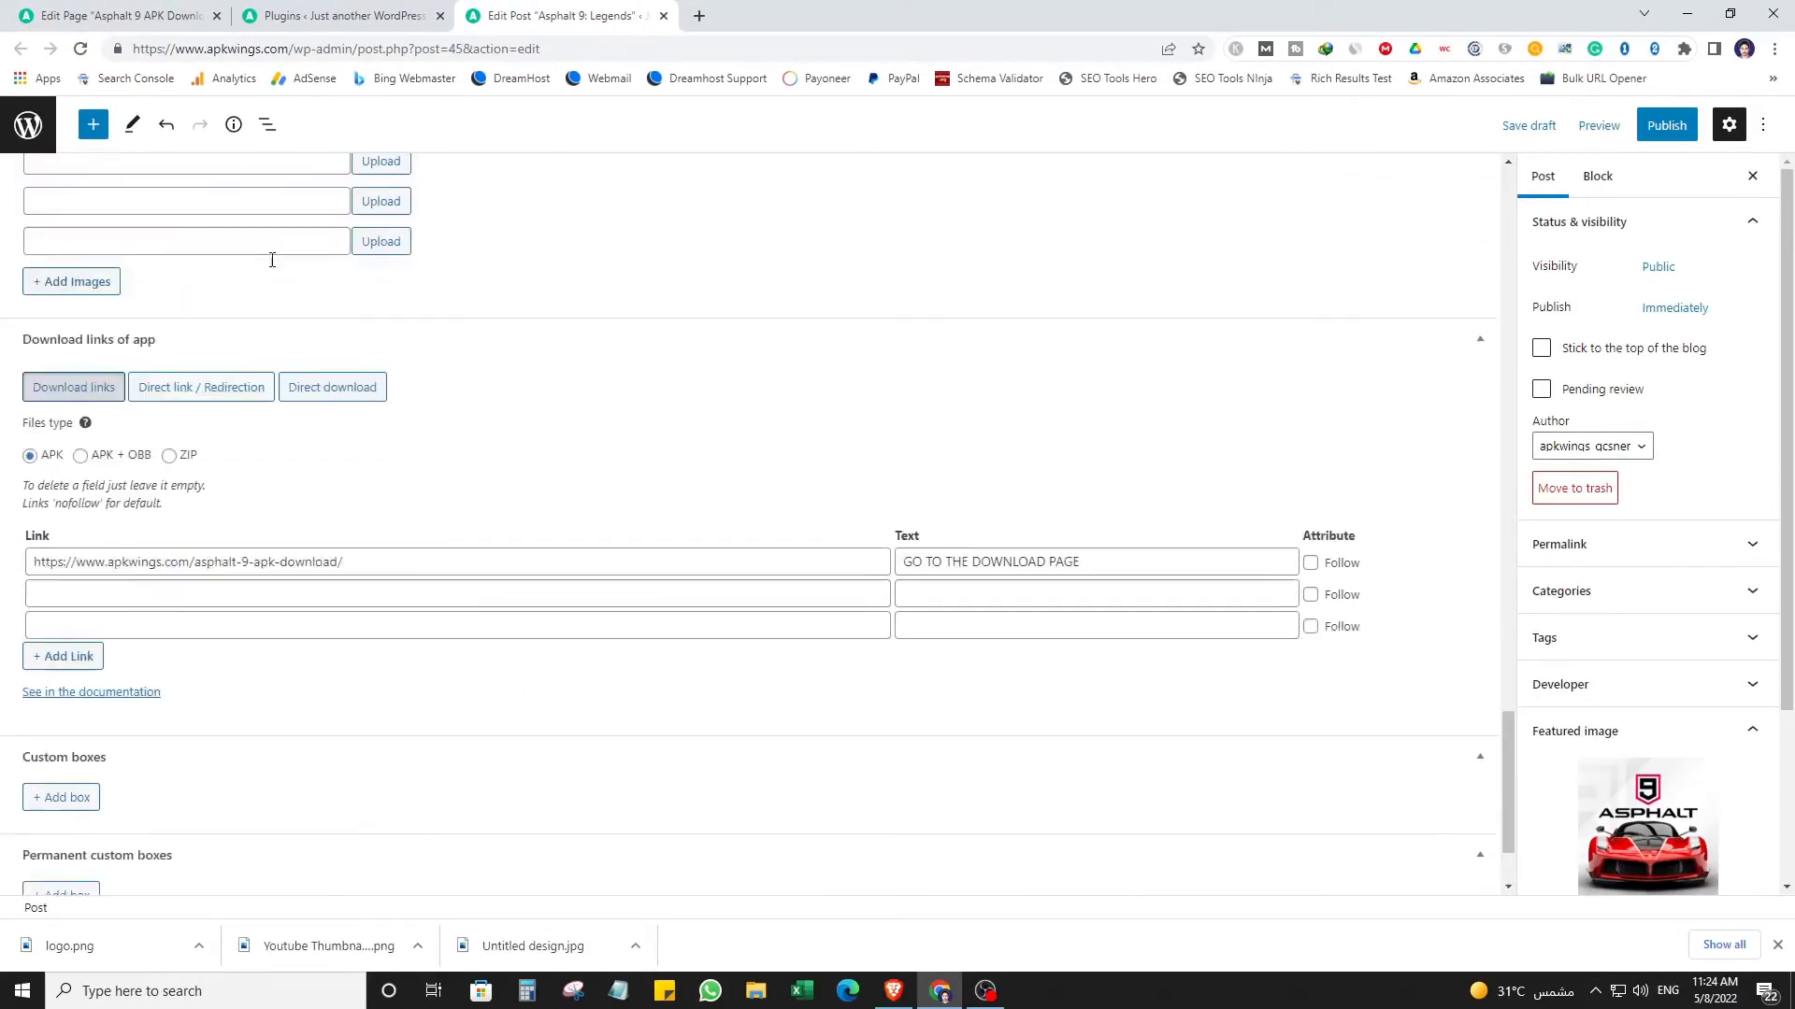
pyautogui.scroll(2, 1323, 558)
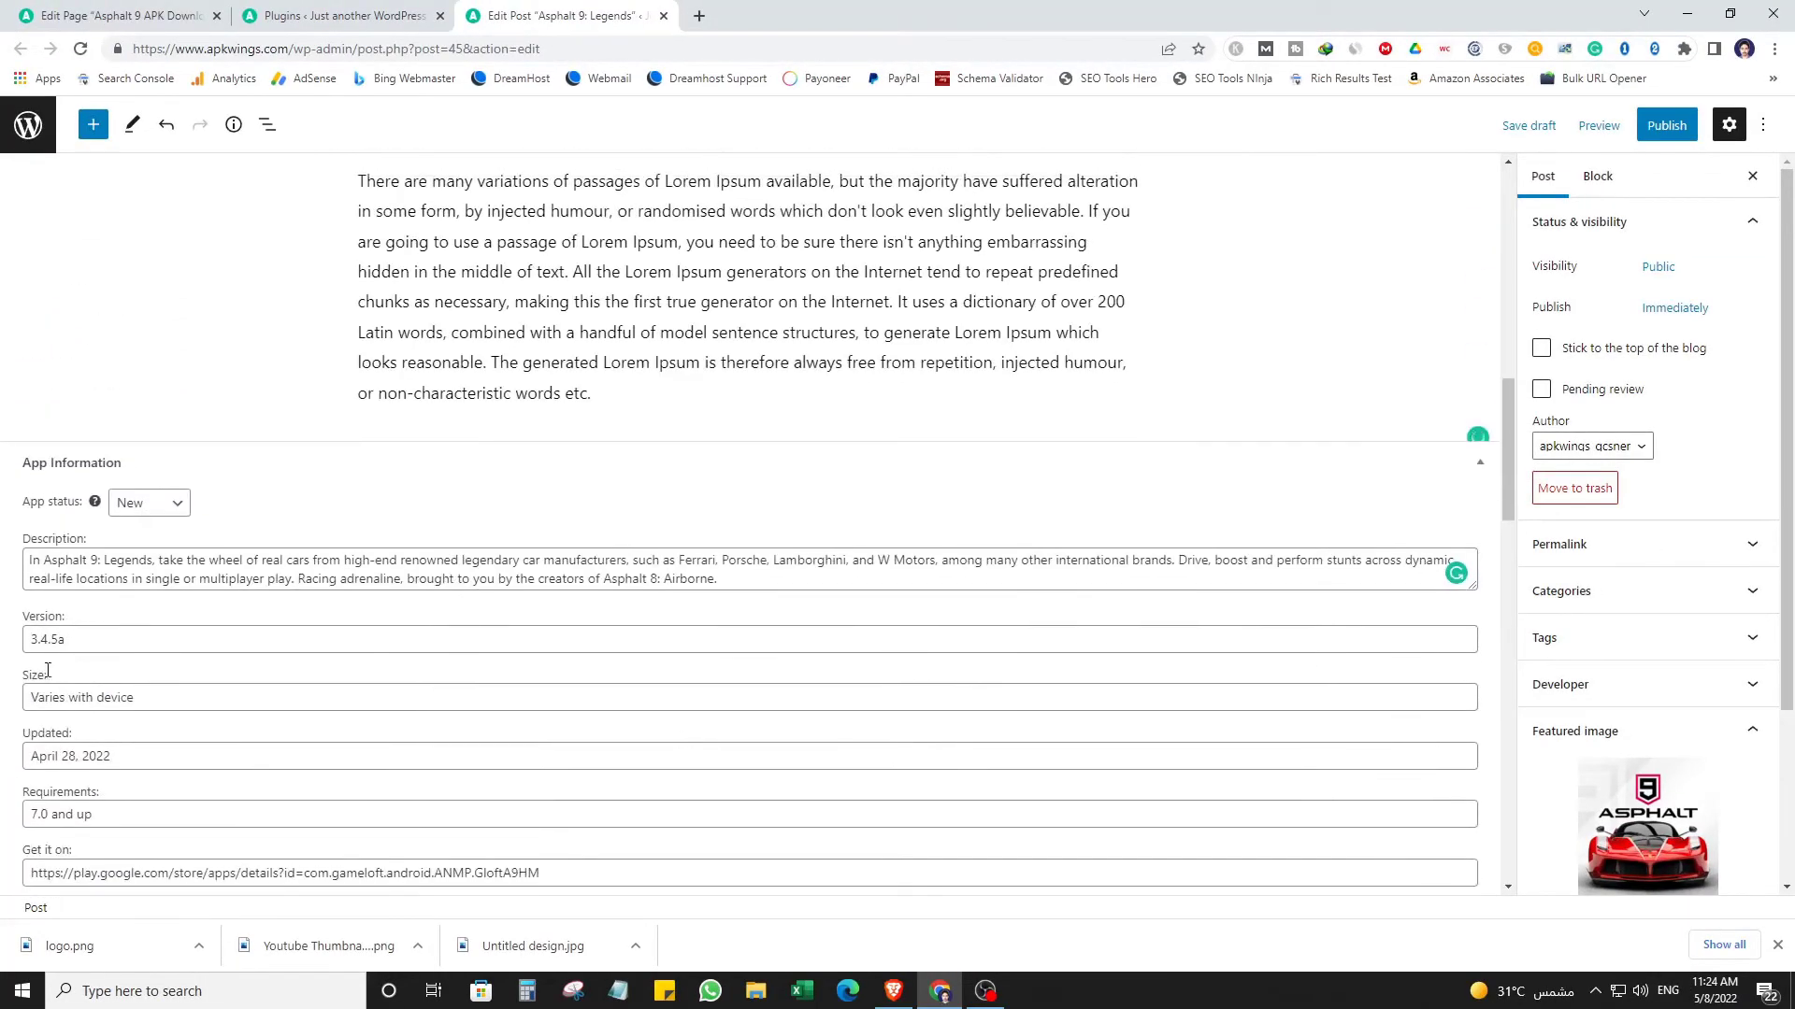
pyautogui.scroll(-5, 145, 194)
pyautogui.scroll(20, 338, 381)
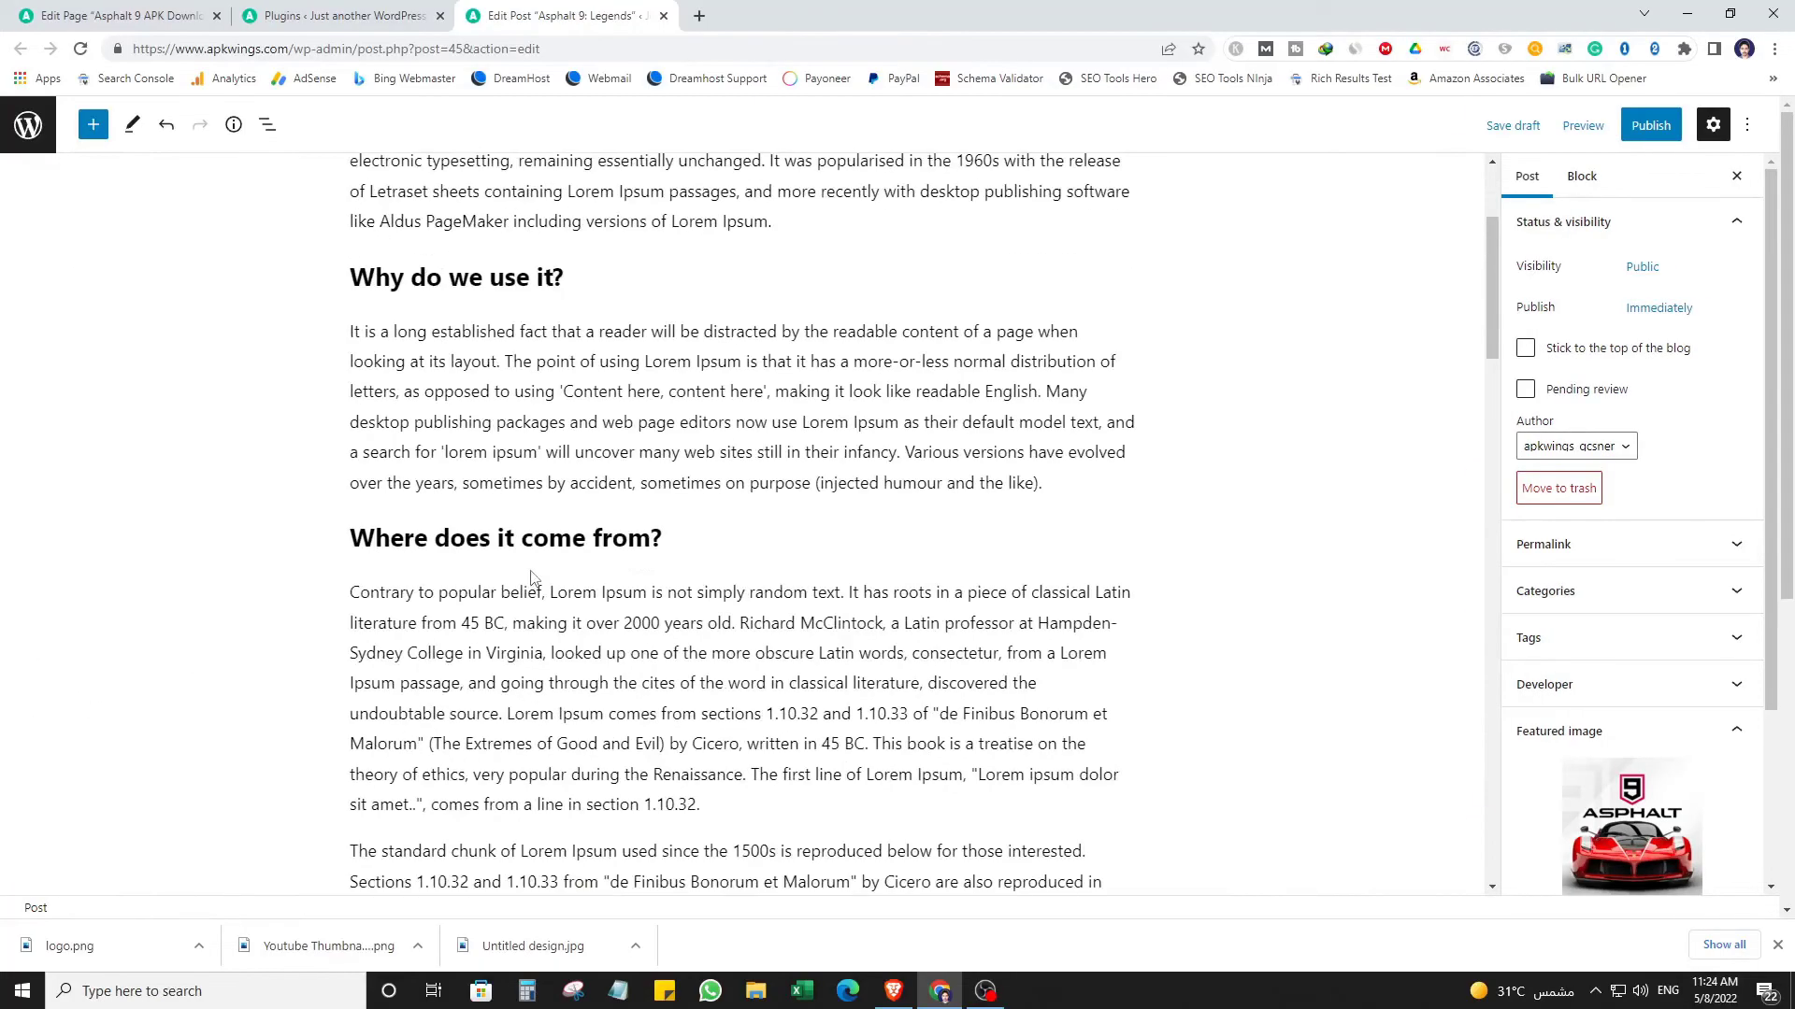
pyautogui.moveTo(359, 320); pyautogui.dragTo(966, 772)
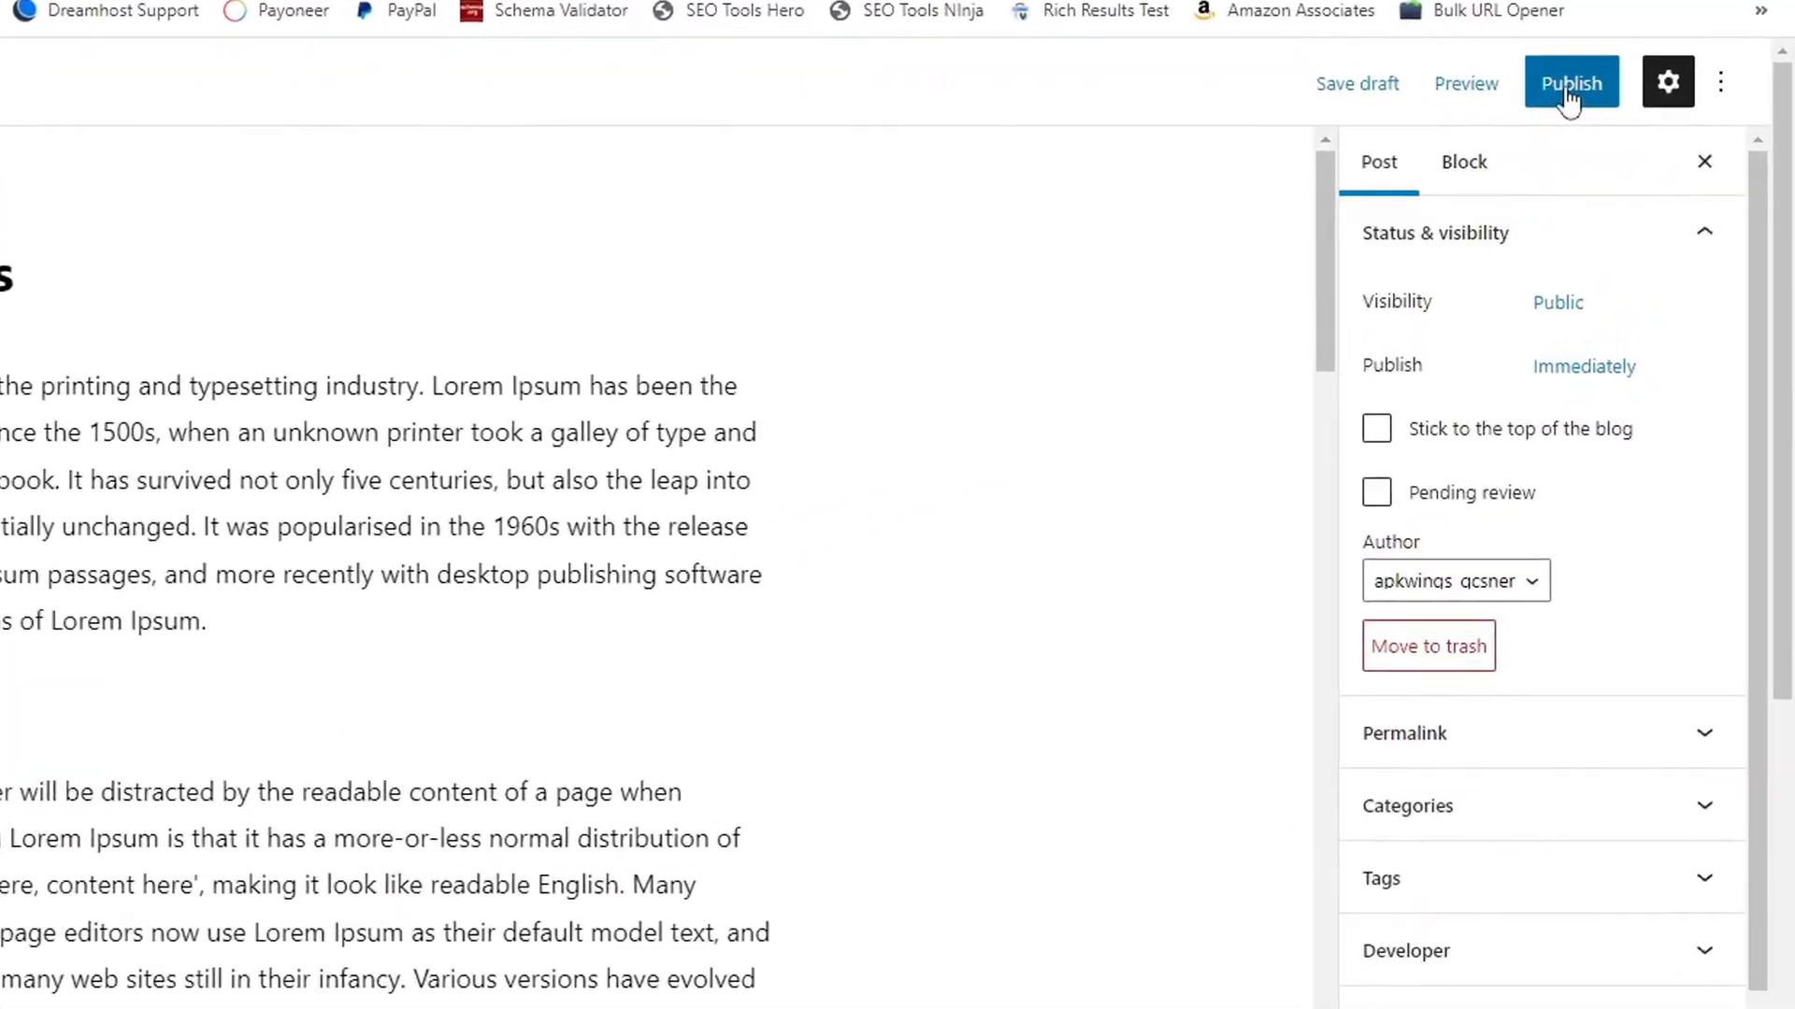
pyautogui.click(1570, 86)
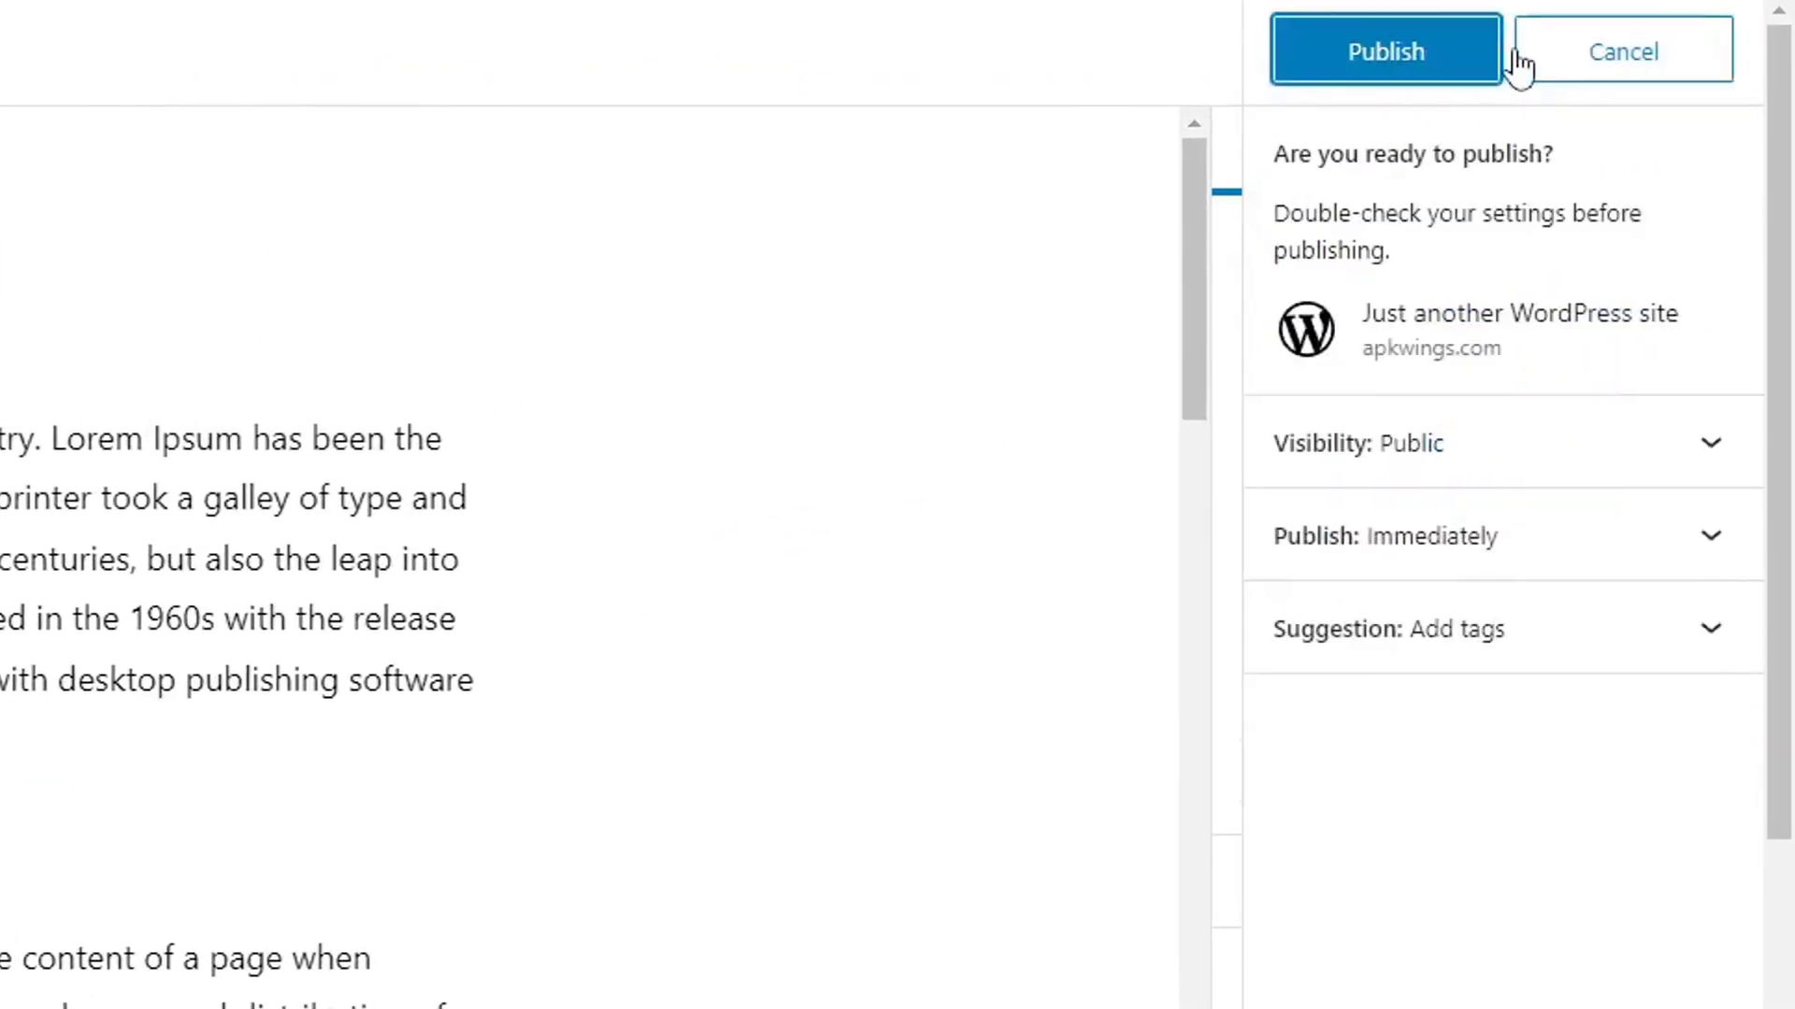
pyautogui.click(1391, 69)
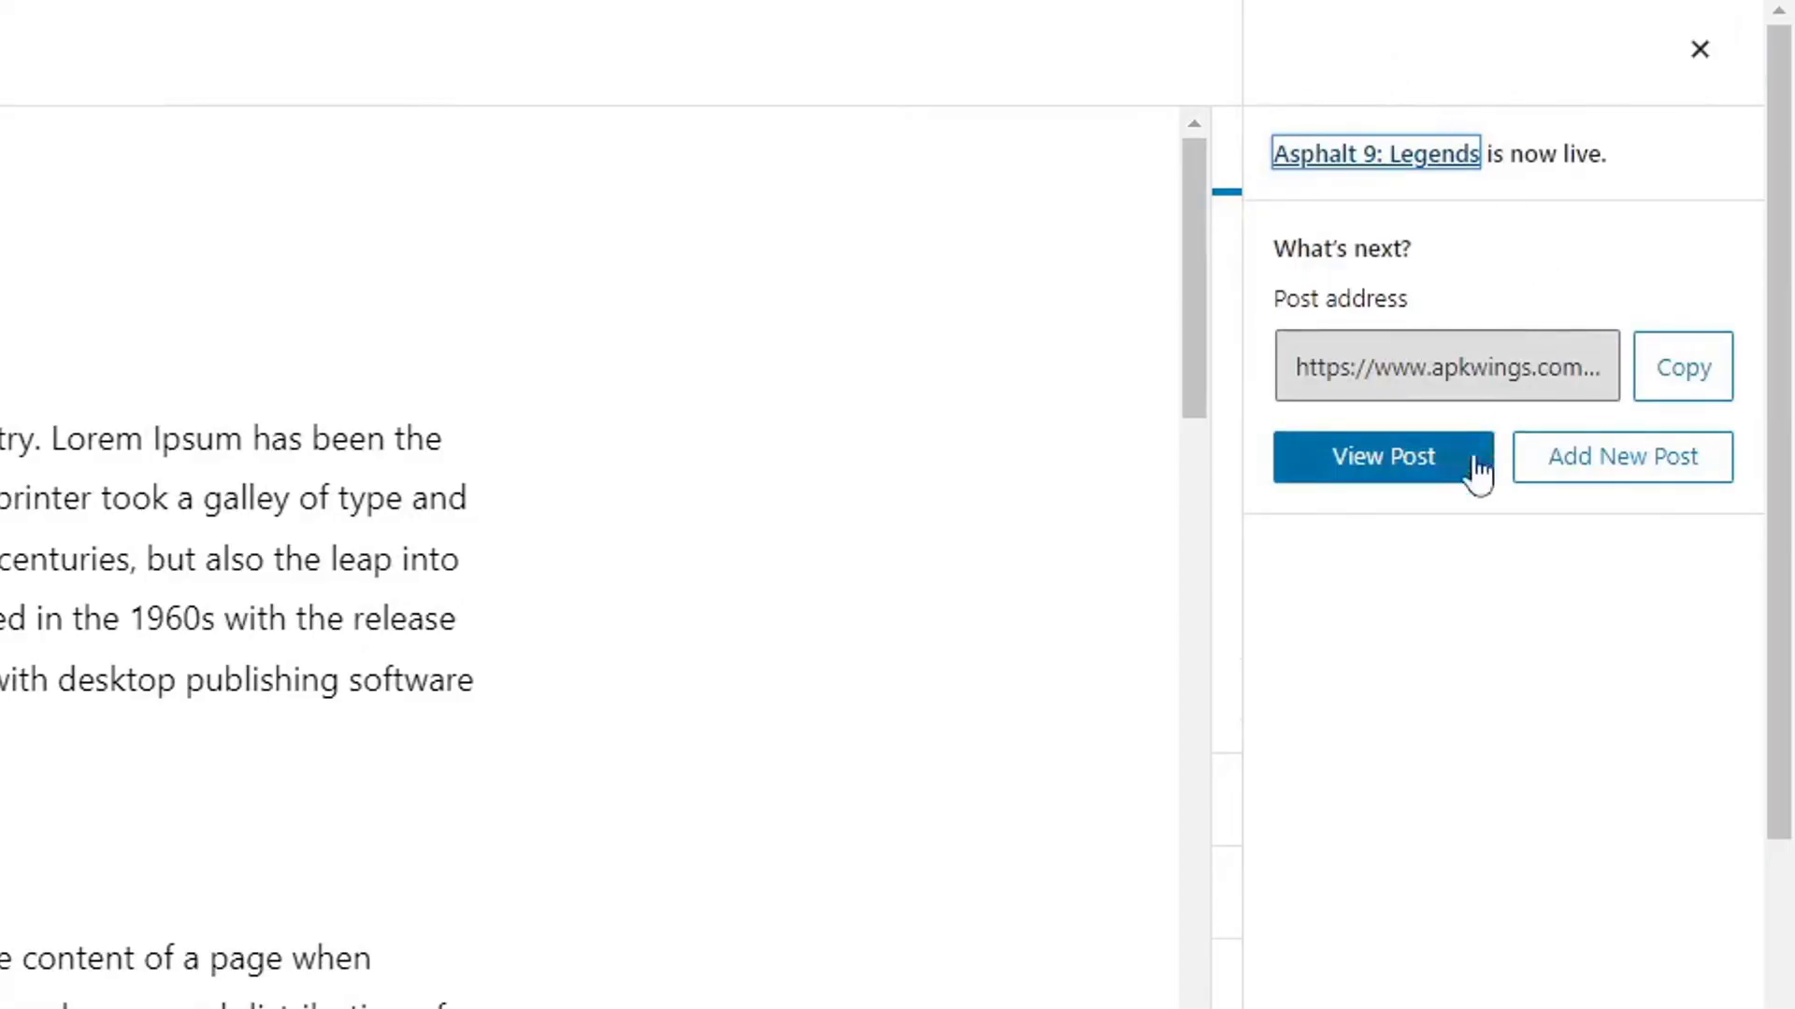
# View the live post, then follow DOWNLOAD APK and GO TO THE DOWNLOAD PAGE to the download page.
pyautogui.click(1413, 463)
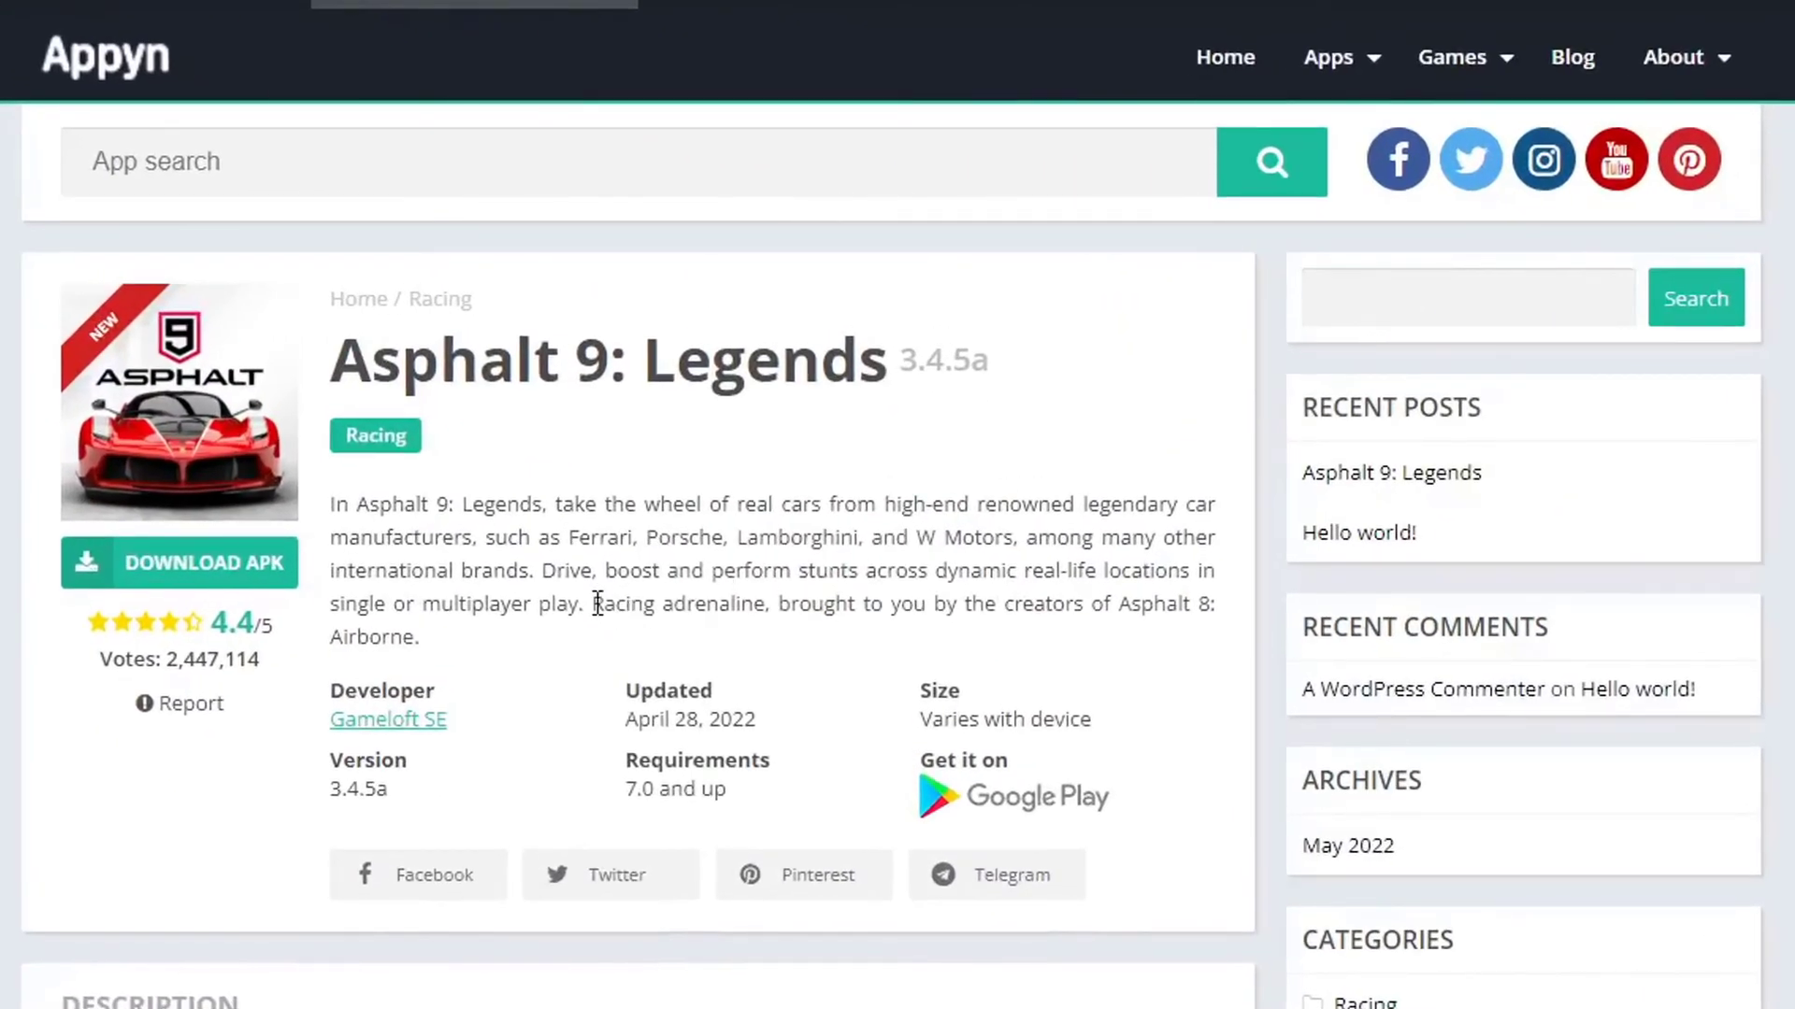
pyautogui.scroll(-6, 598, 604)
pyautogui.scroll(6, 597, 604)
pyautogui.moveTo(515, 373); pyautogui.dragTo(563, 363)
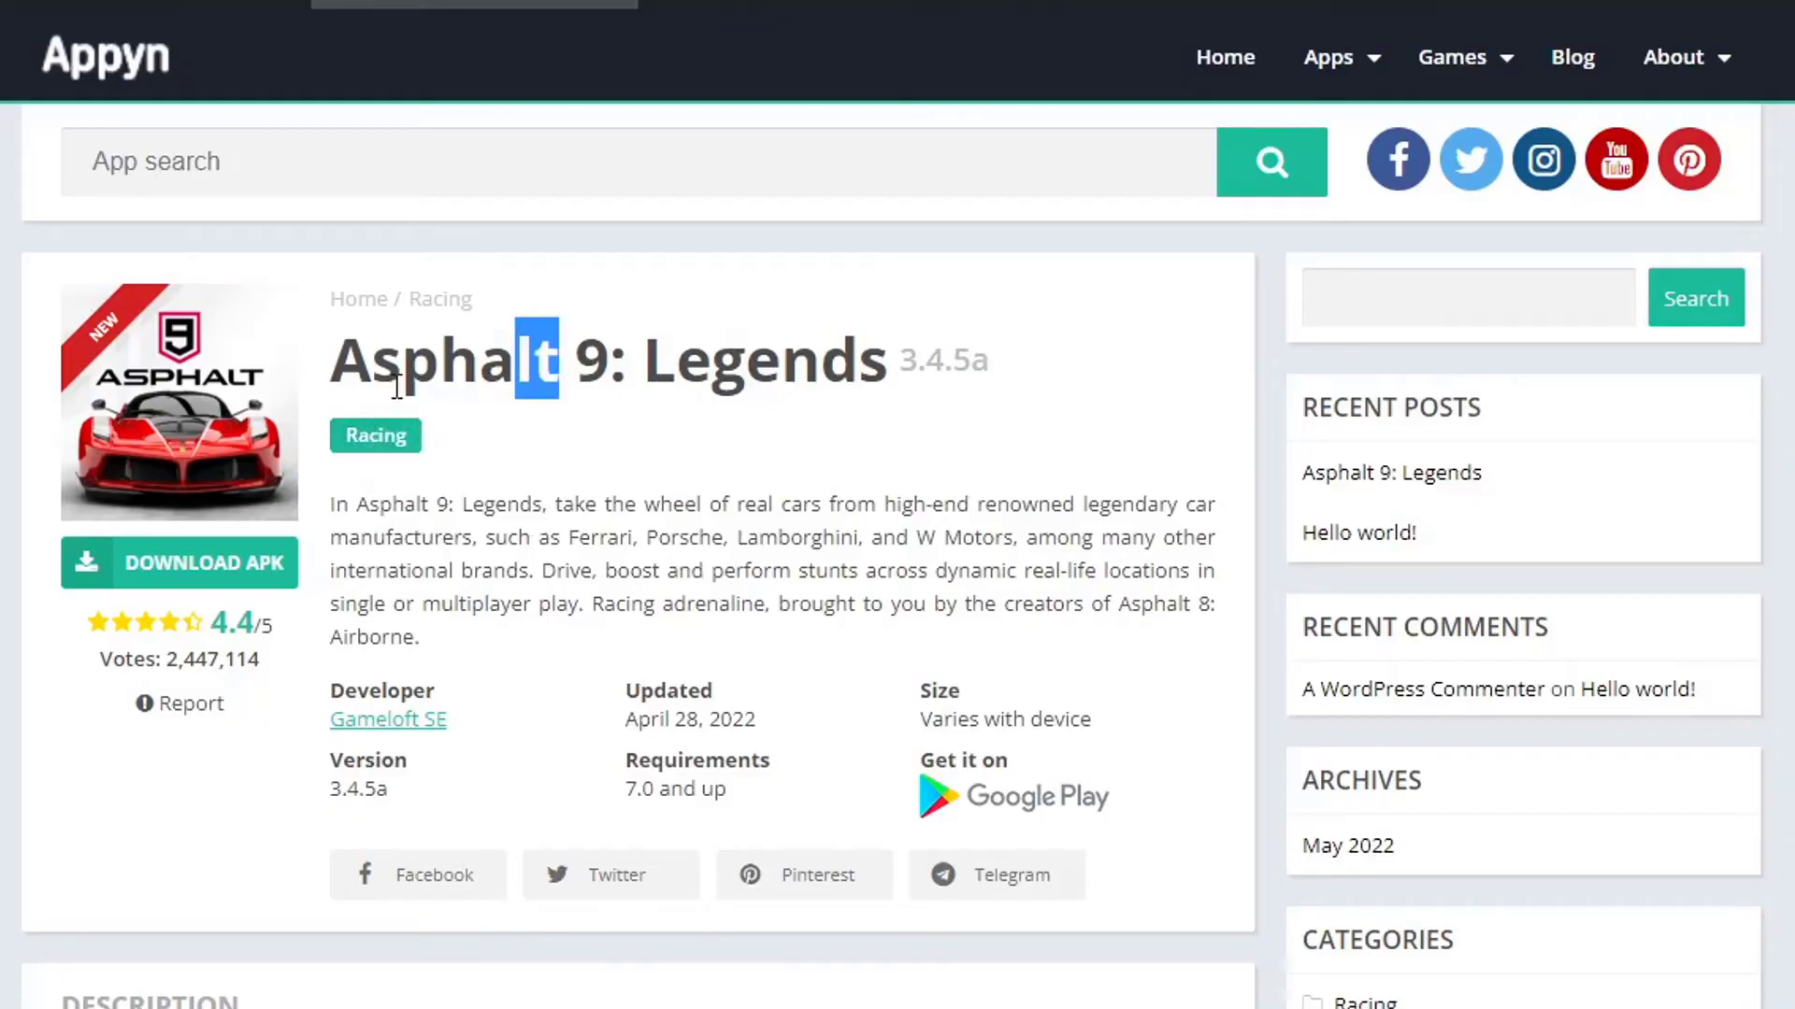
pyautogui.click(233, 586)
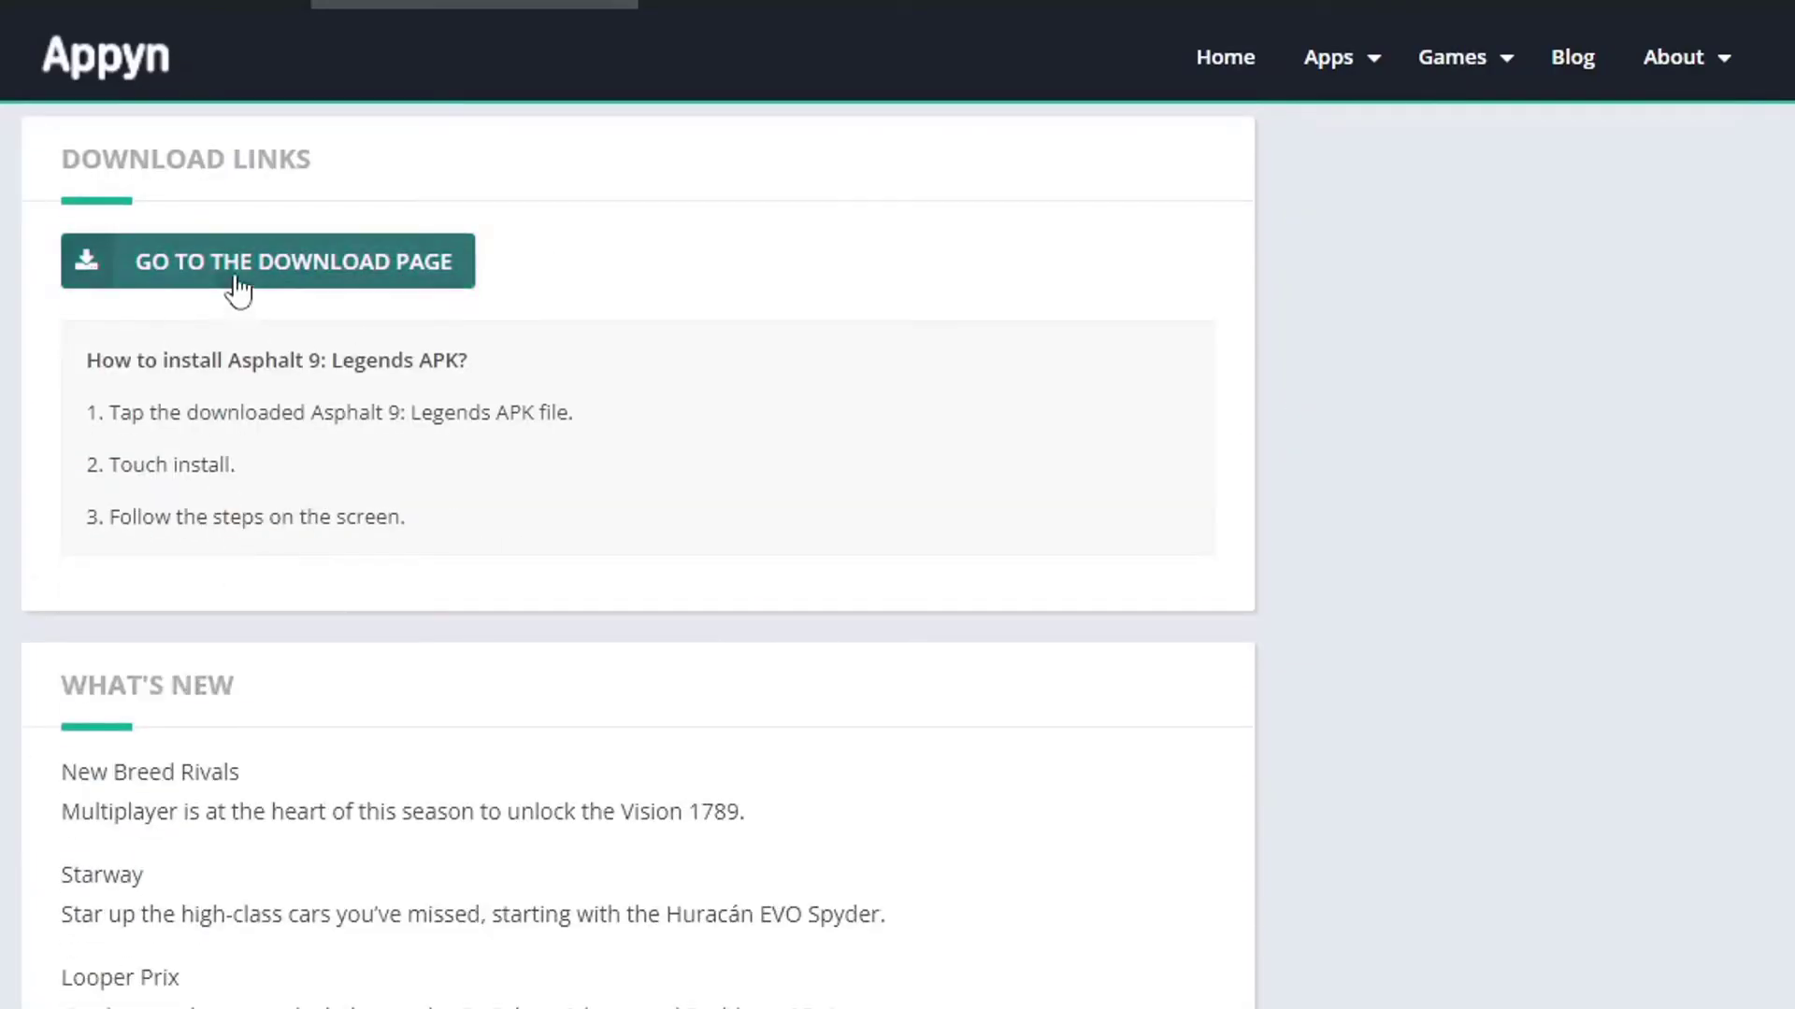
pyautogui.click(286, 271)
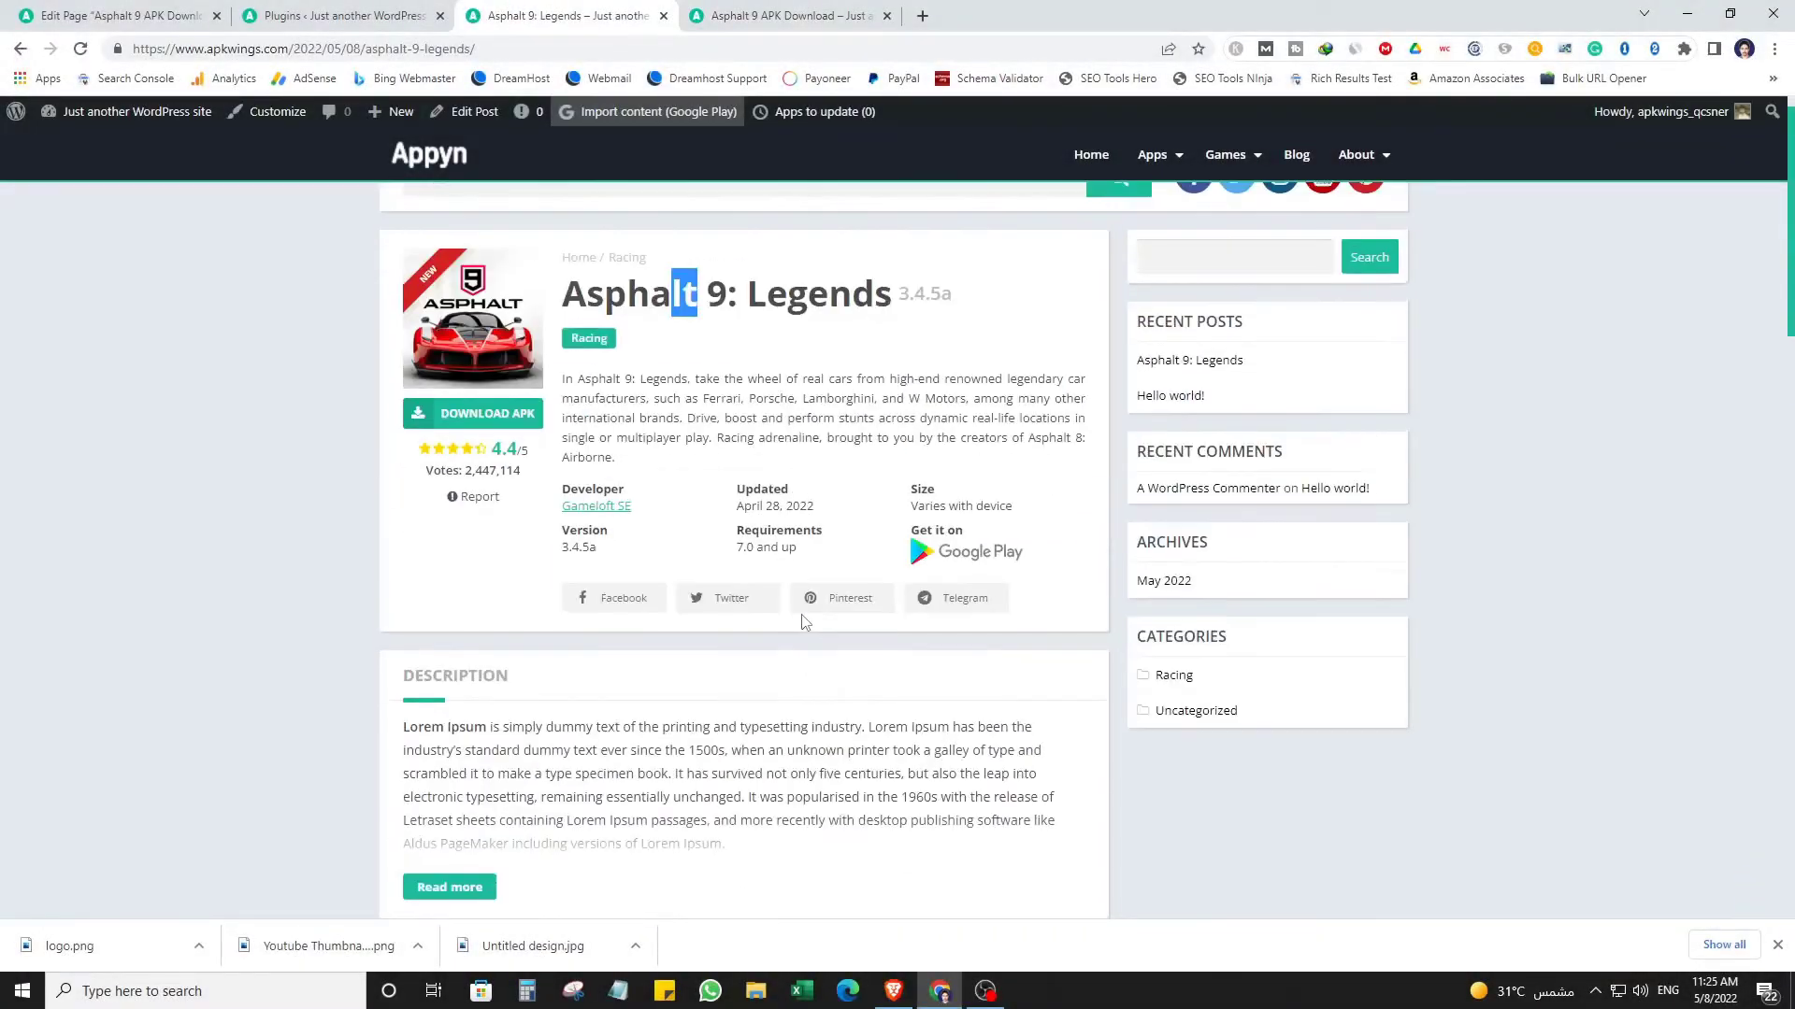
pyautogui.scroll(1, 806, 620)
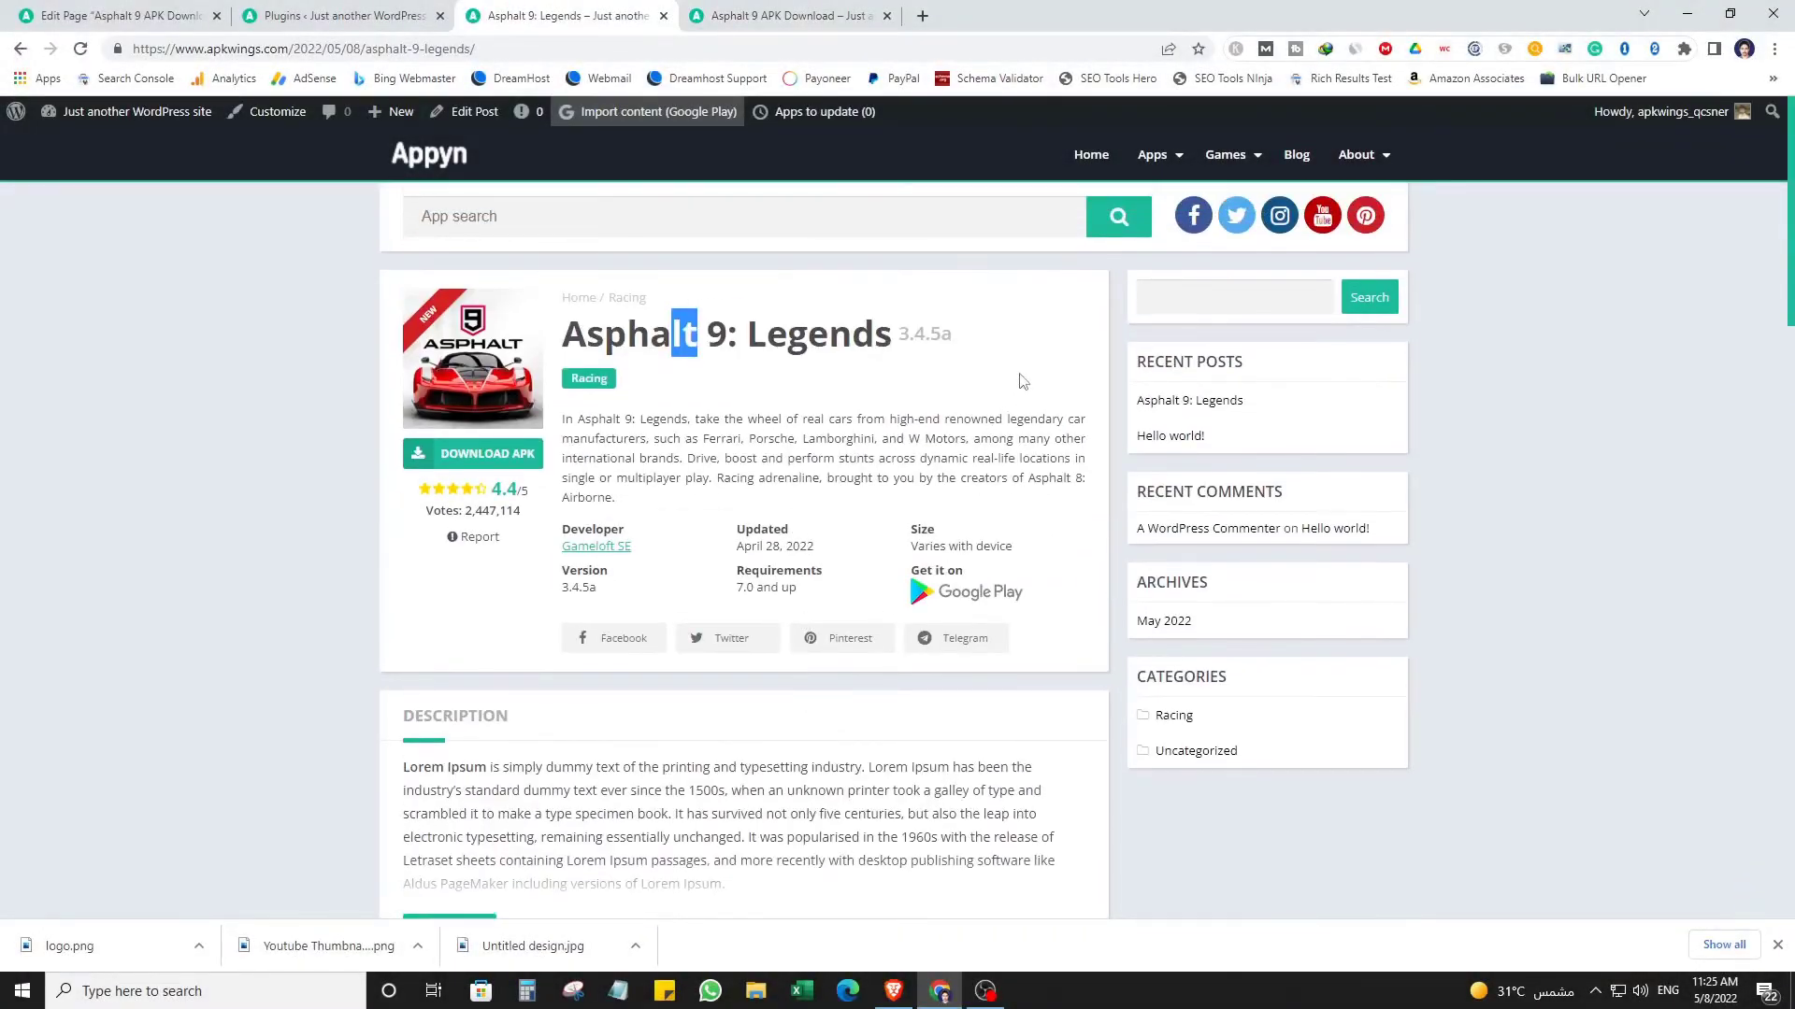
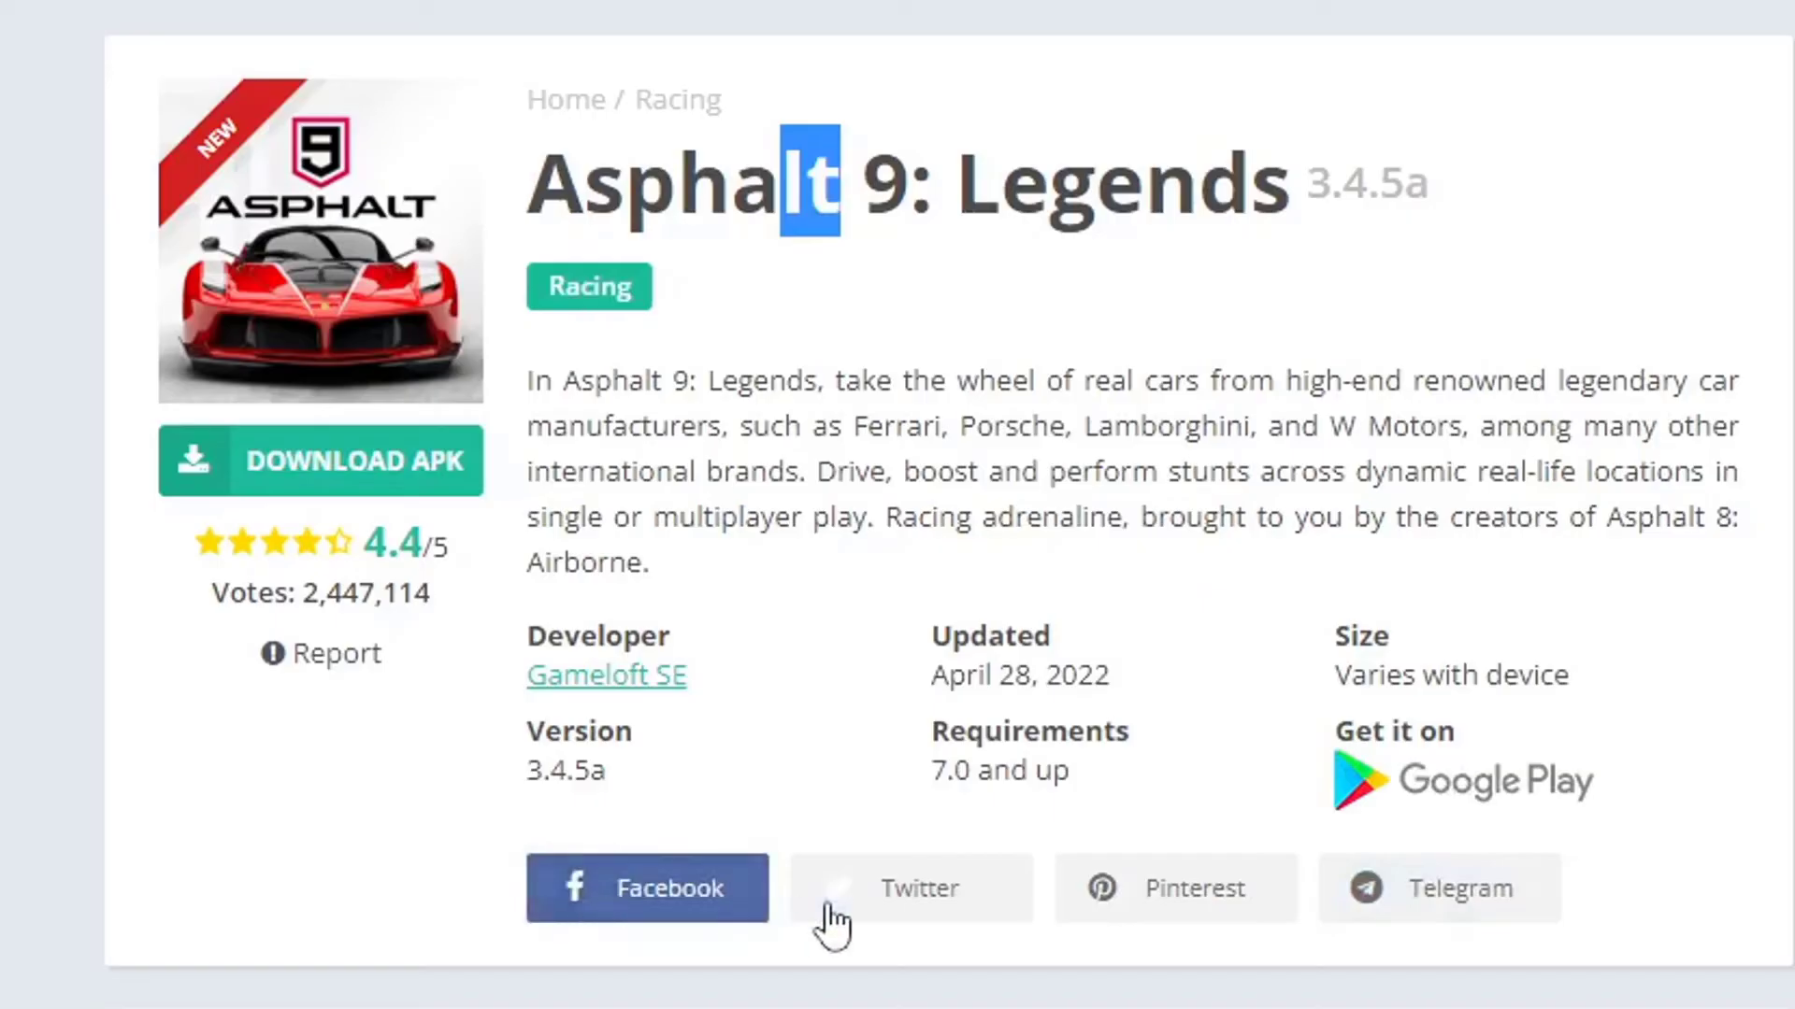
# Expand the Asphalt 9: Legends post's full description, read through it, then return to Plugins.
pyautogui.scroll(-5, 950, 753)
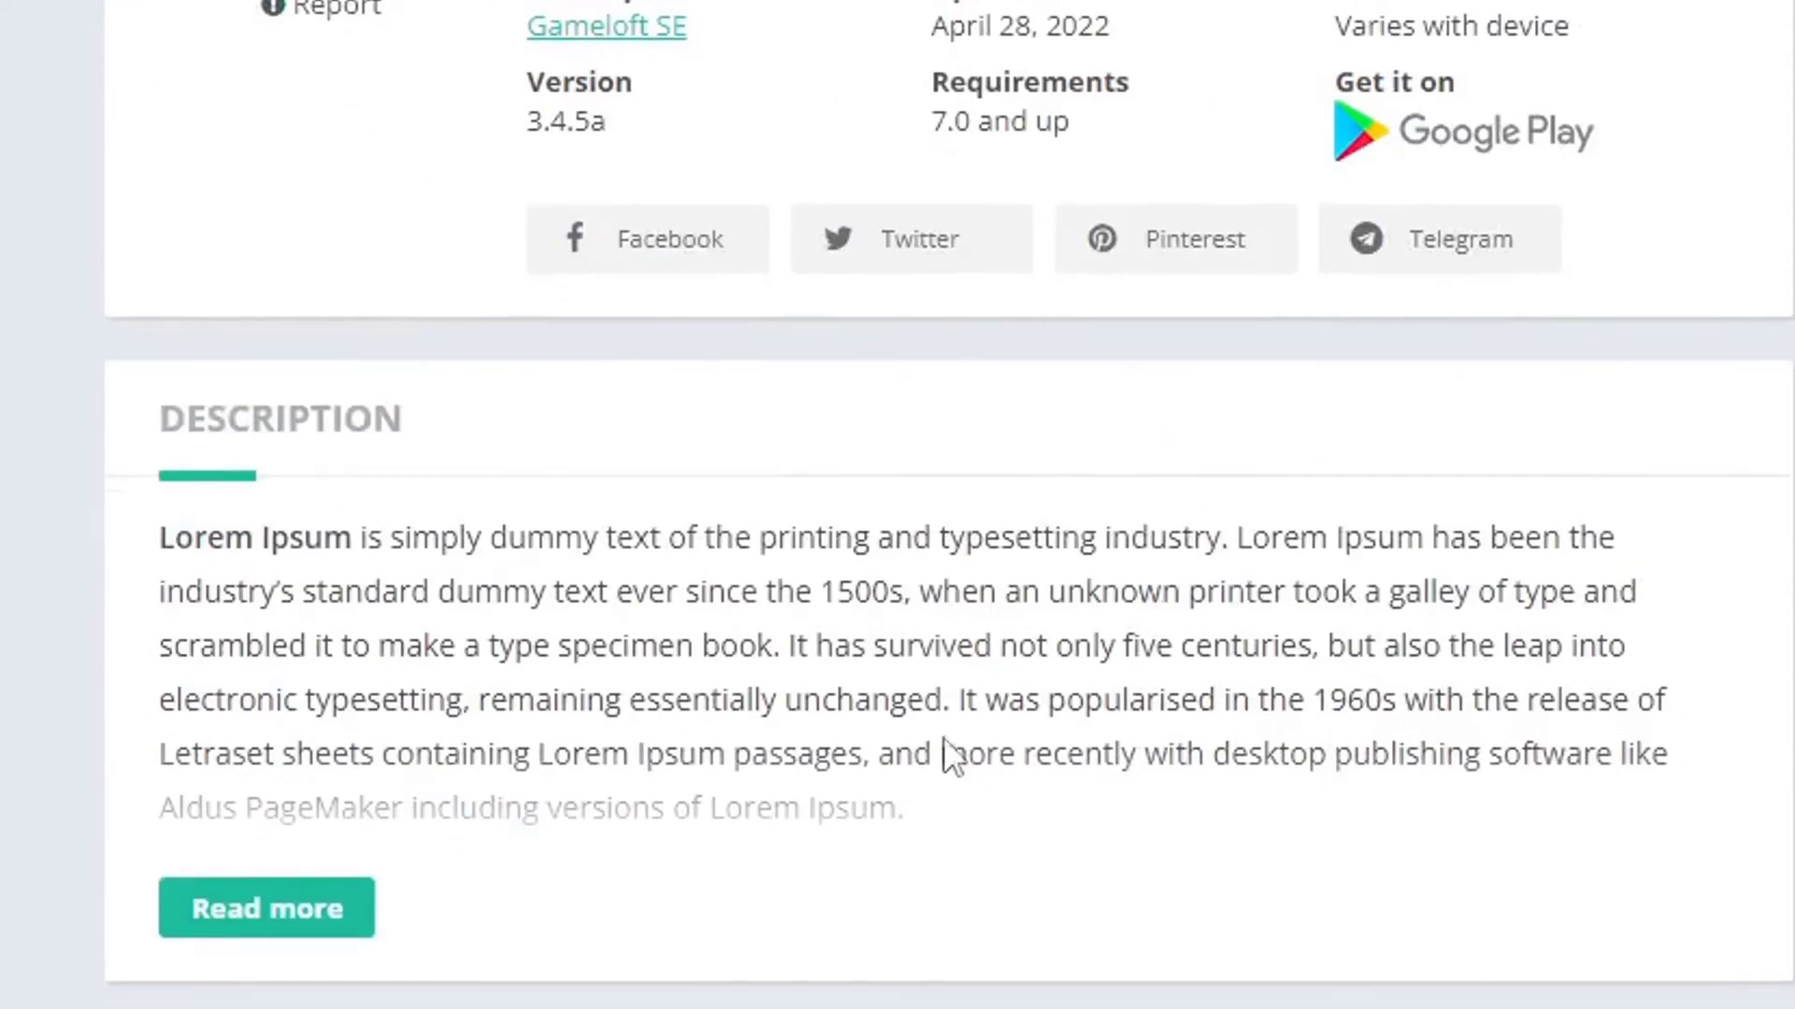
pyautogui.click(293, 924)
pyautogui.scroll(-5, 871, 388)
pyautogui.scroll(-6, 871, 388)
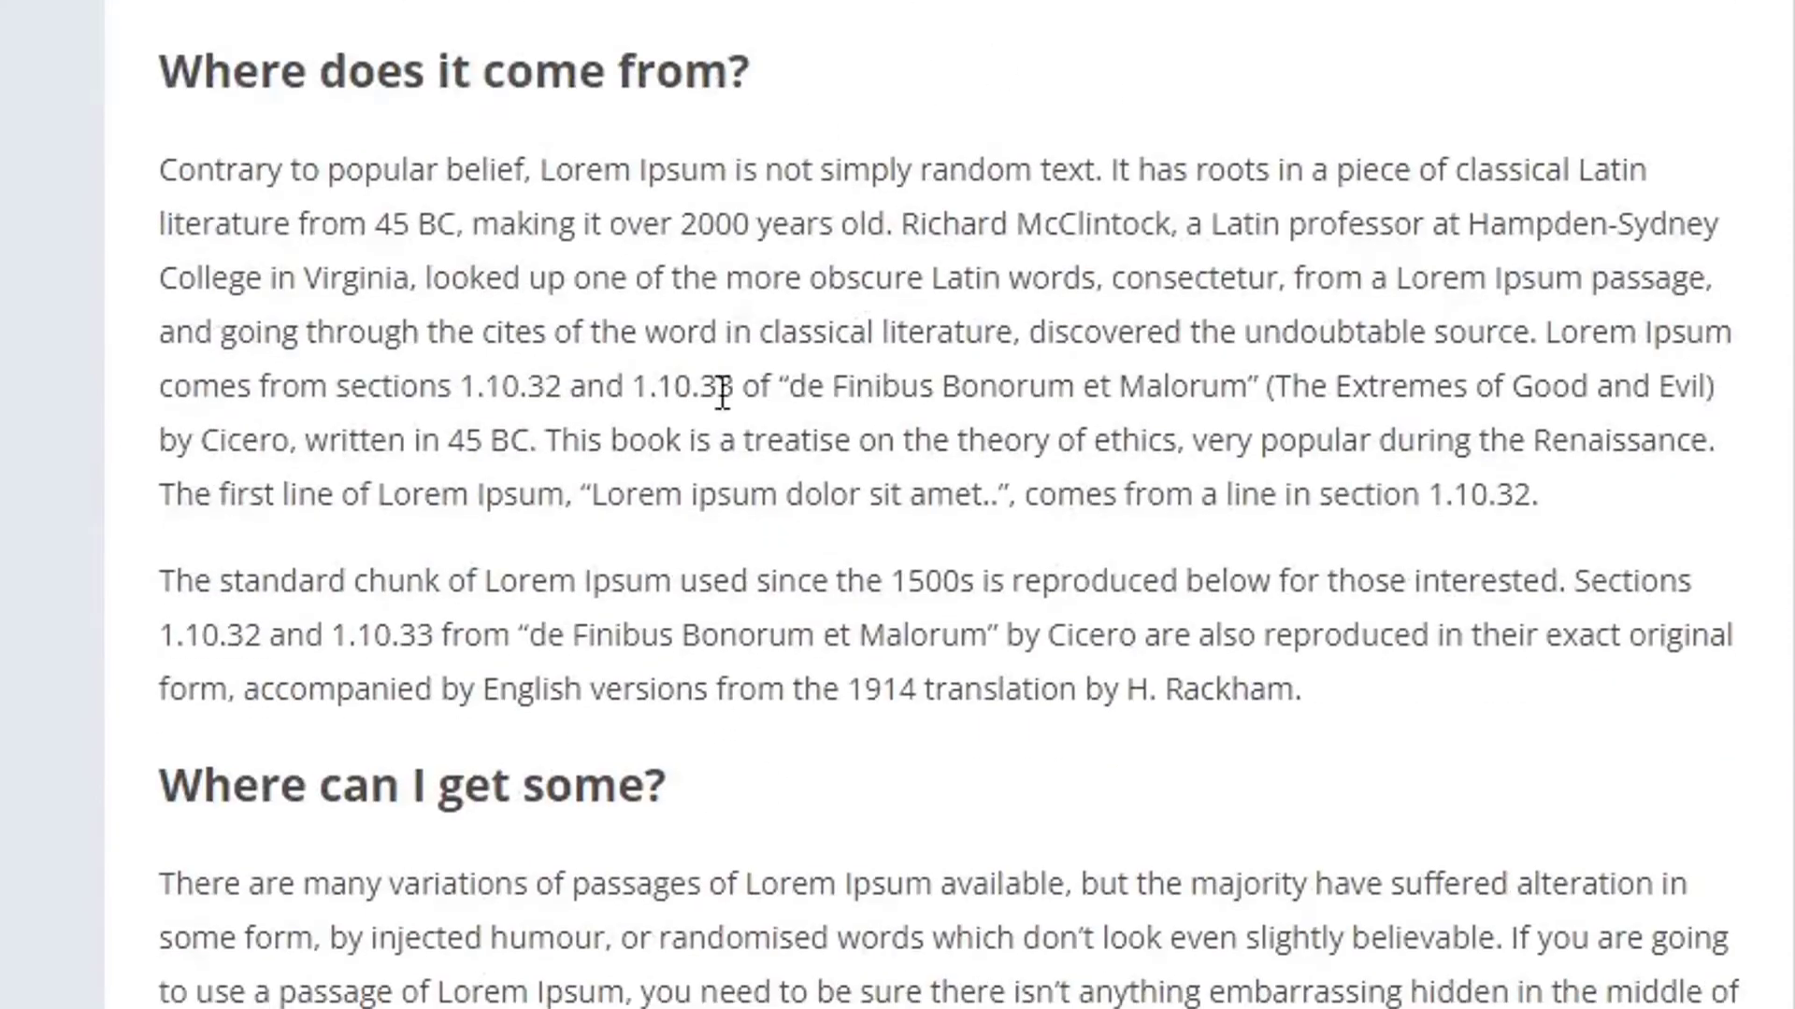
pyautogui.scroll(7, 919, 963)
pyautogui.scroll(-10, 1422, 149)
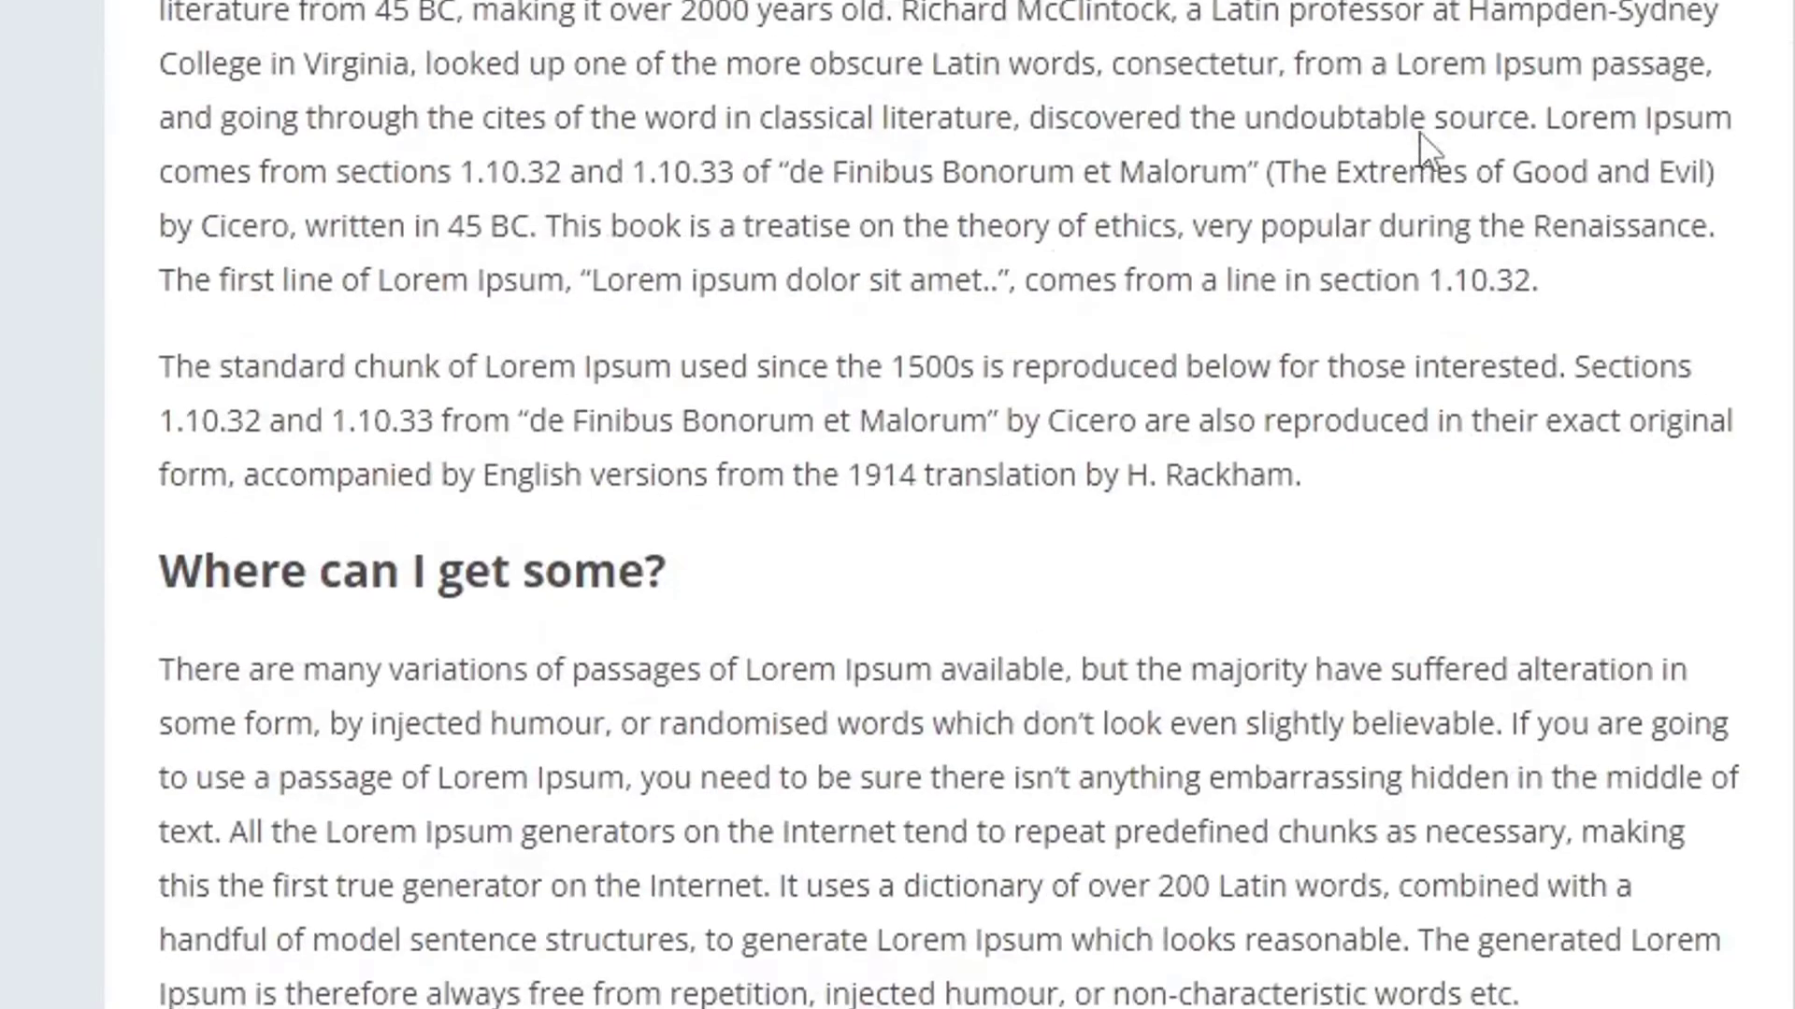
pyautogui.scroll(-8, 1411, 177)
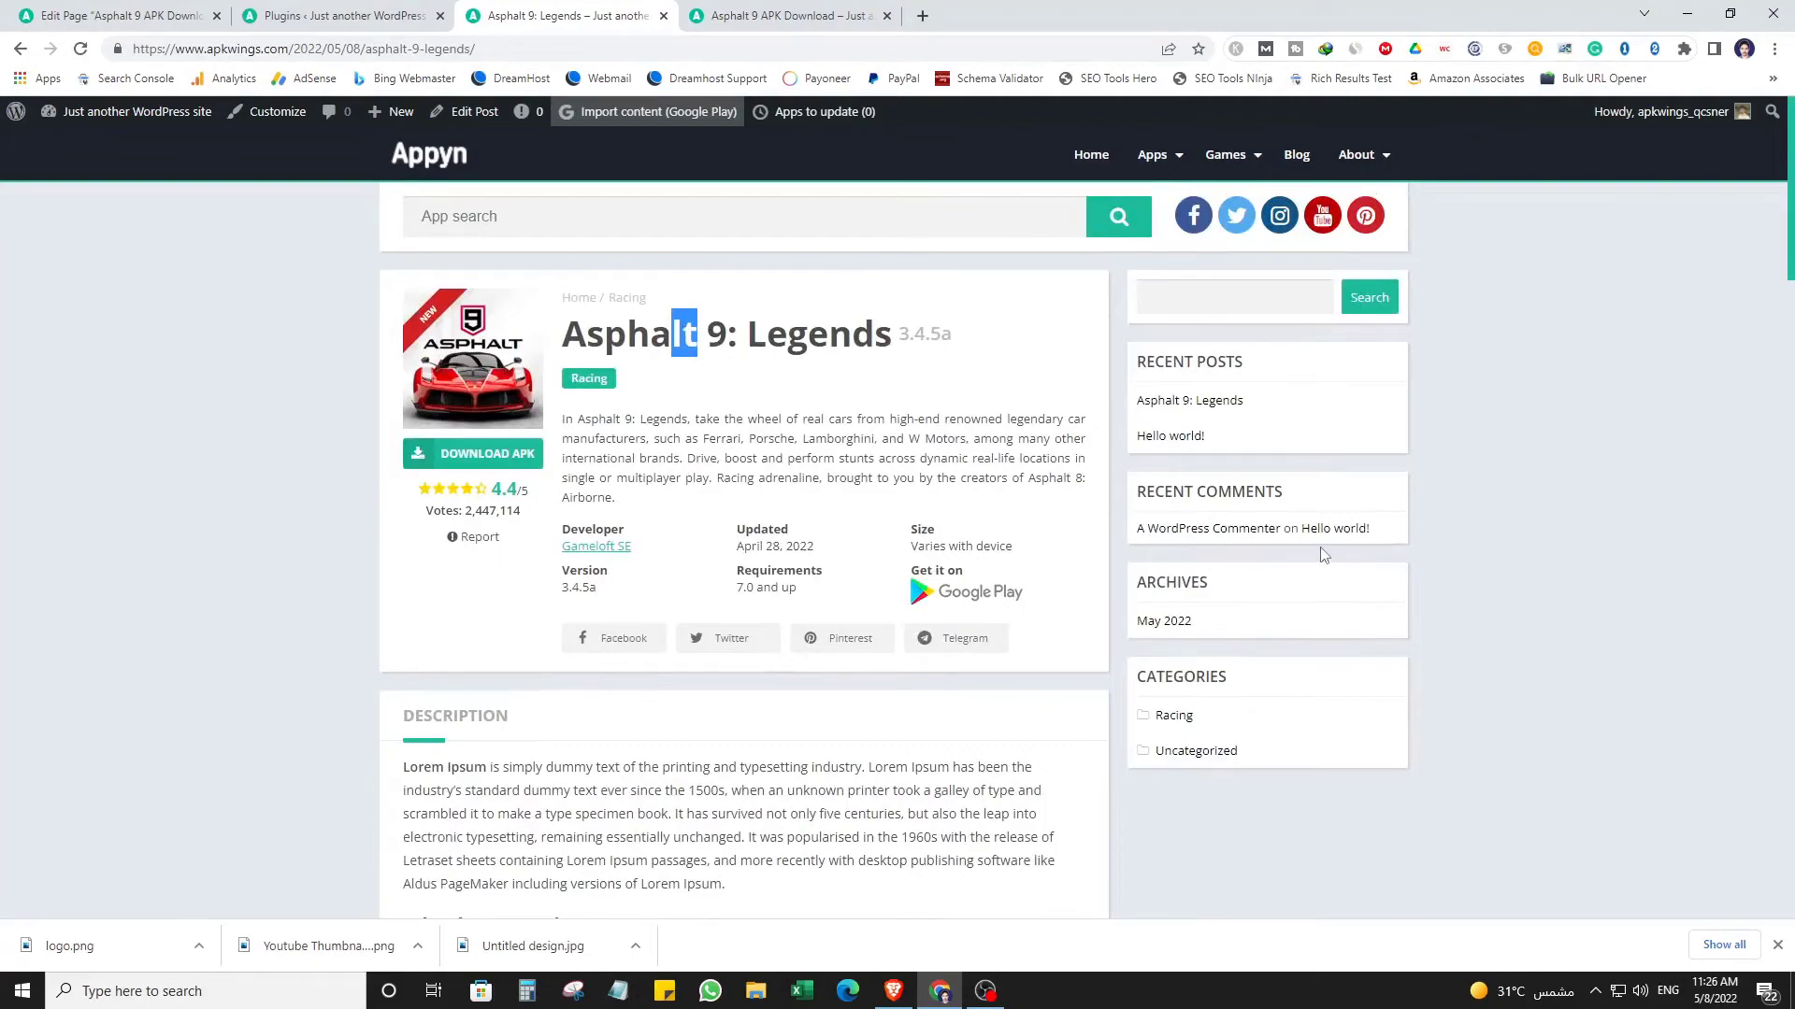
pyautogui.scroll(-15, 1322, 552)
pyautogui.scroll(15, 686, 812)
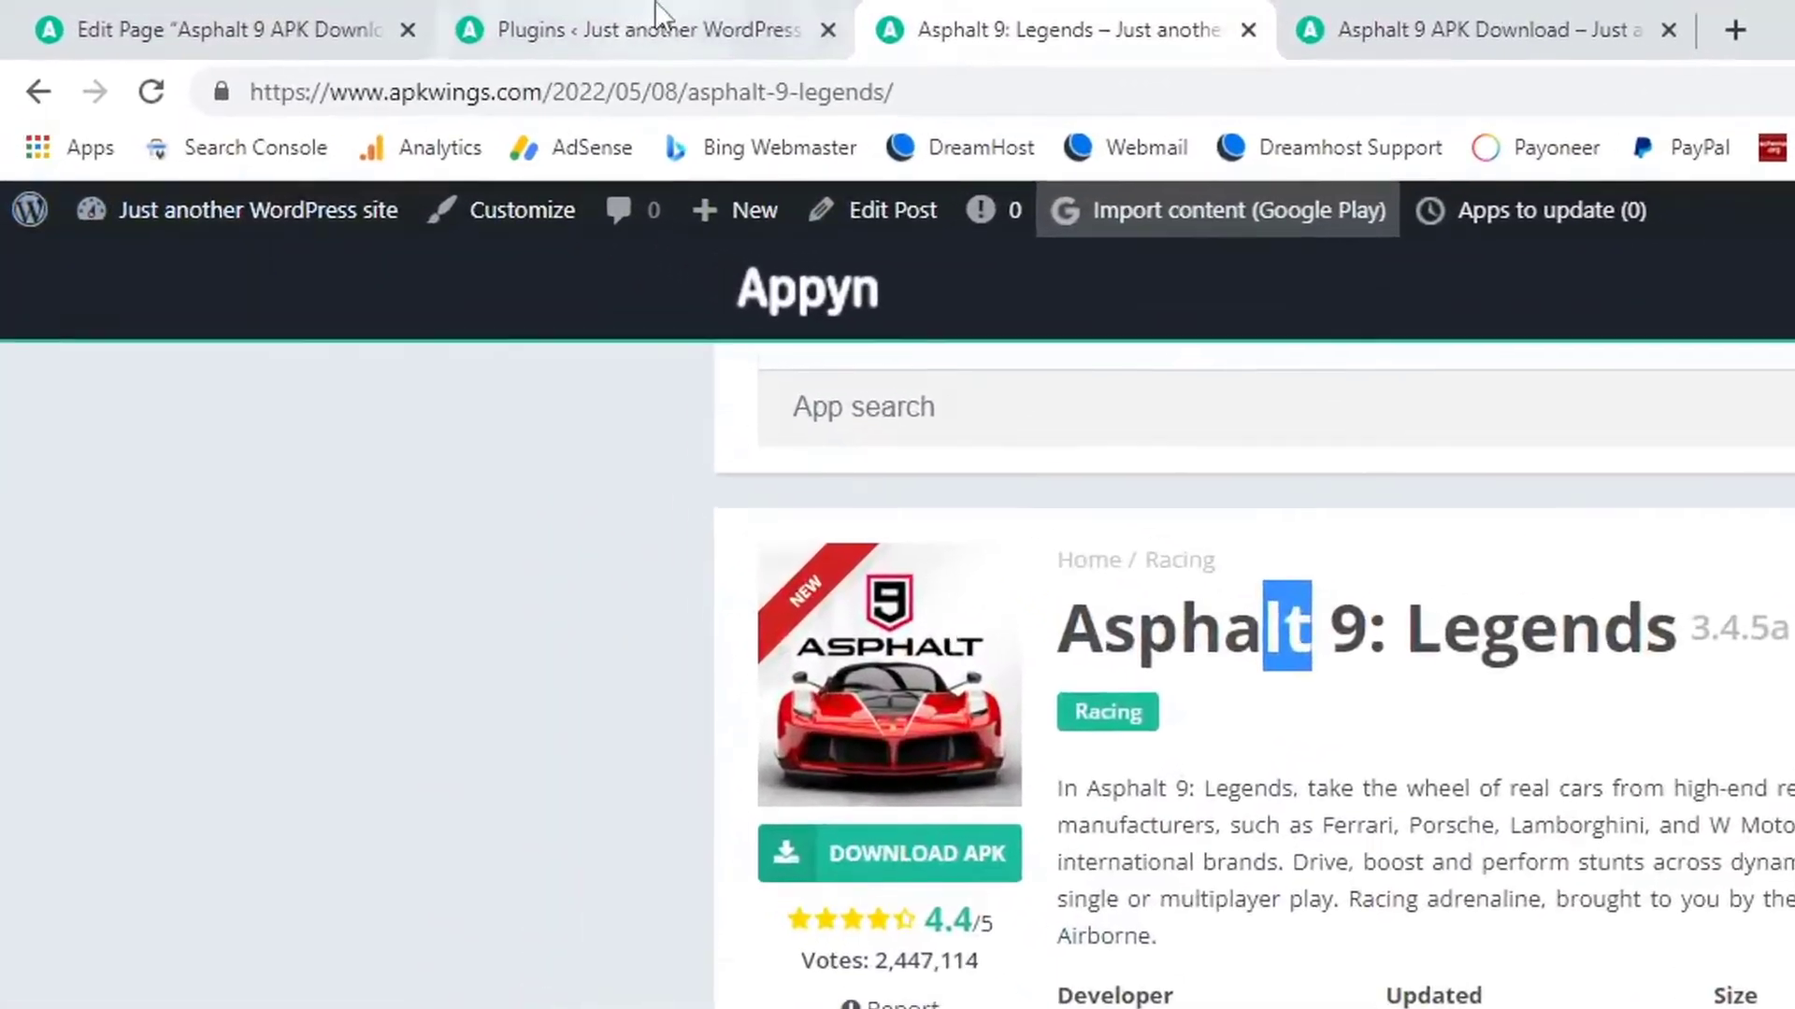
pyautogui.click(350, 16)
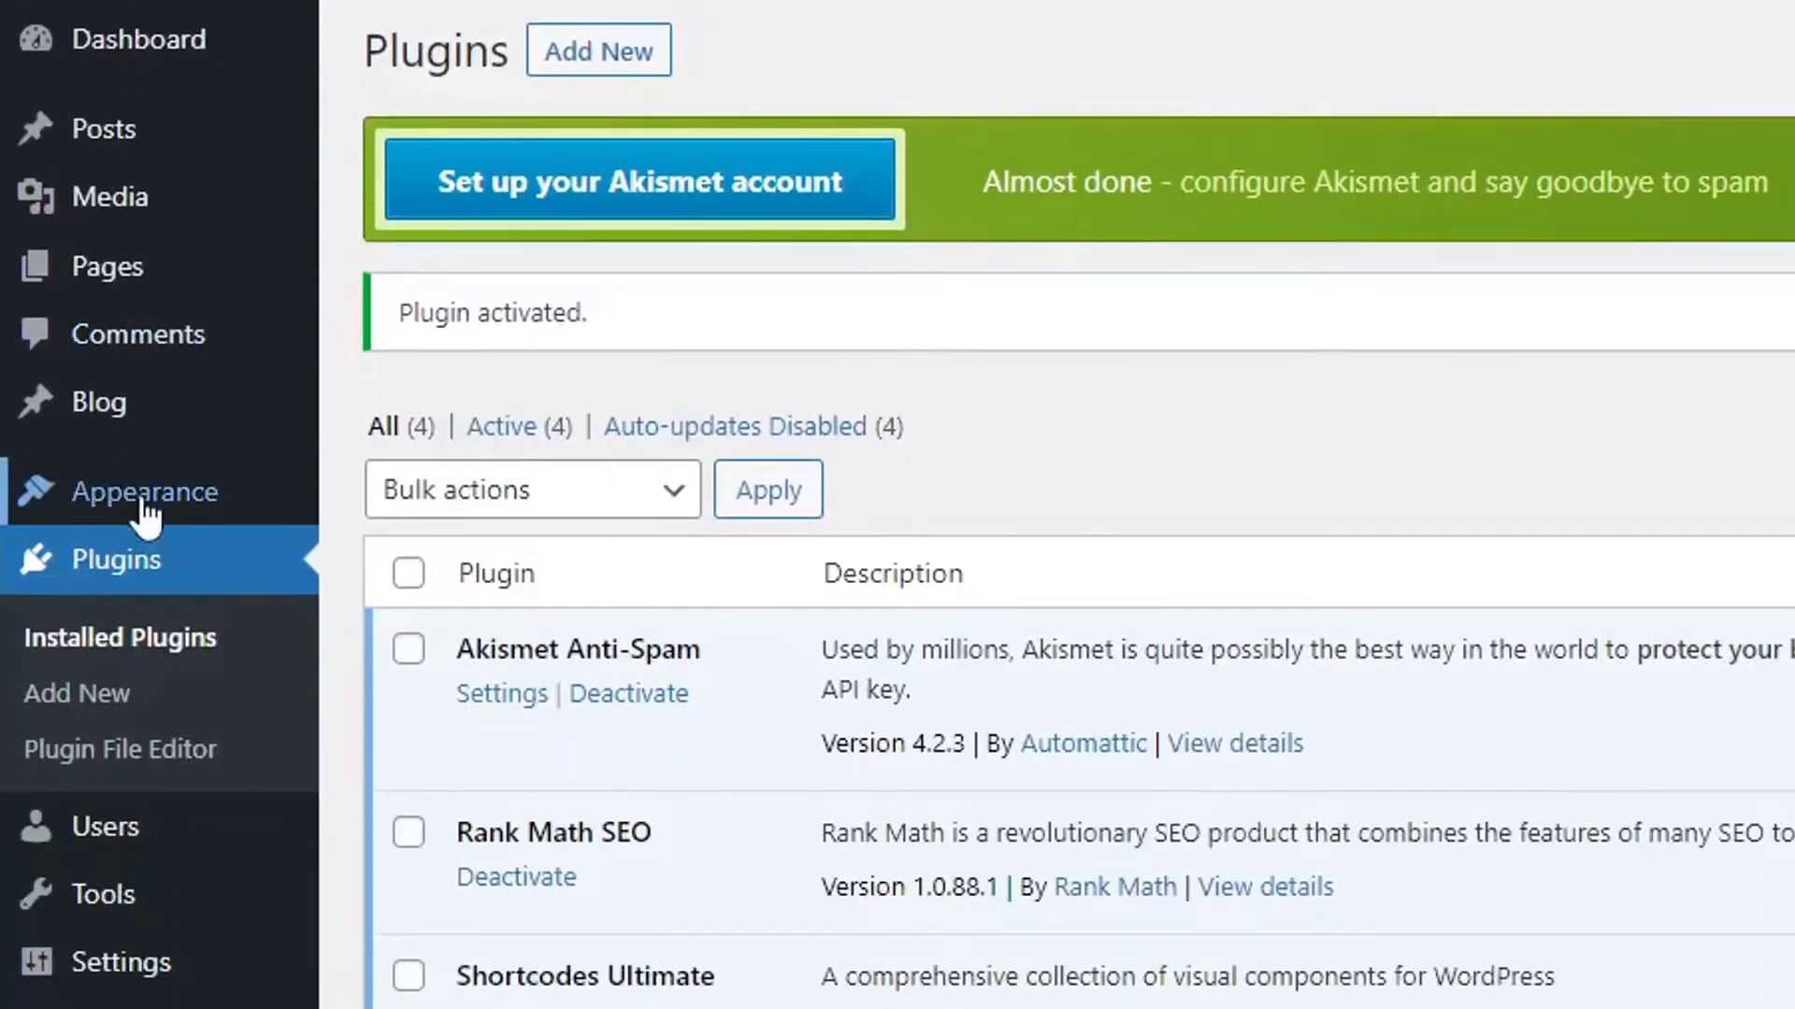
# Open Appearance > Widgets and dismiss the block widgets welcome tour.
pyautogui.moveTo(173, 777)
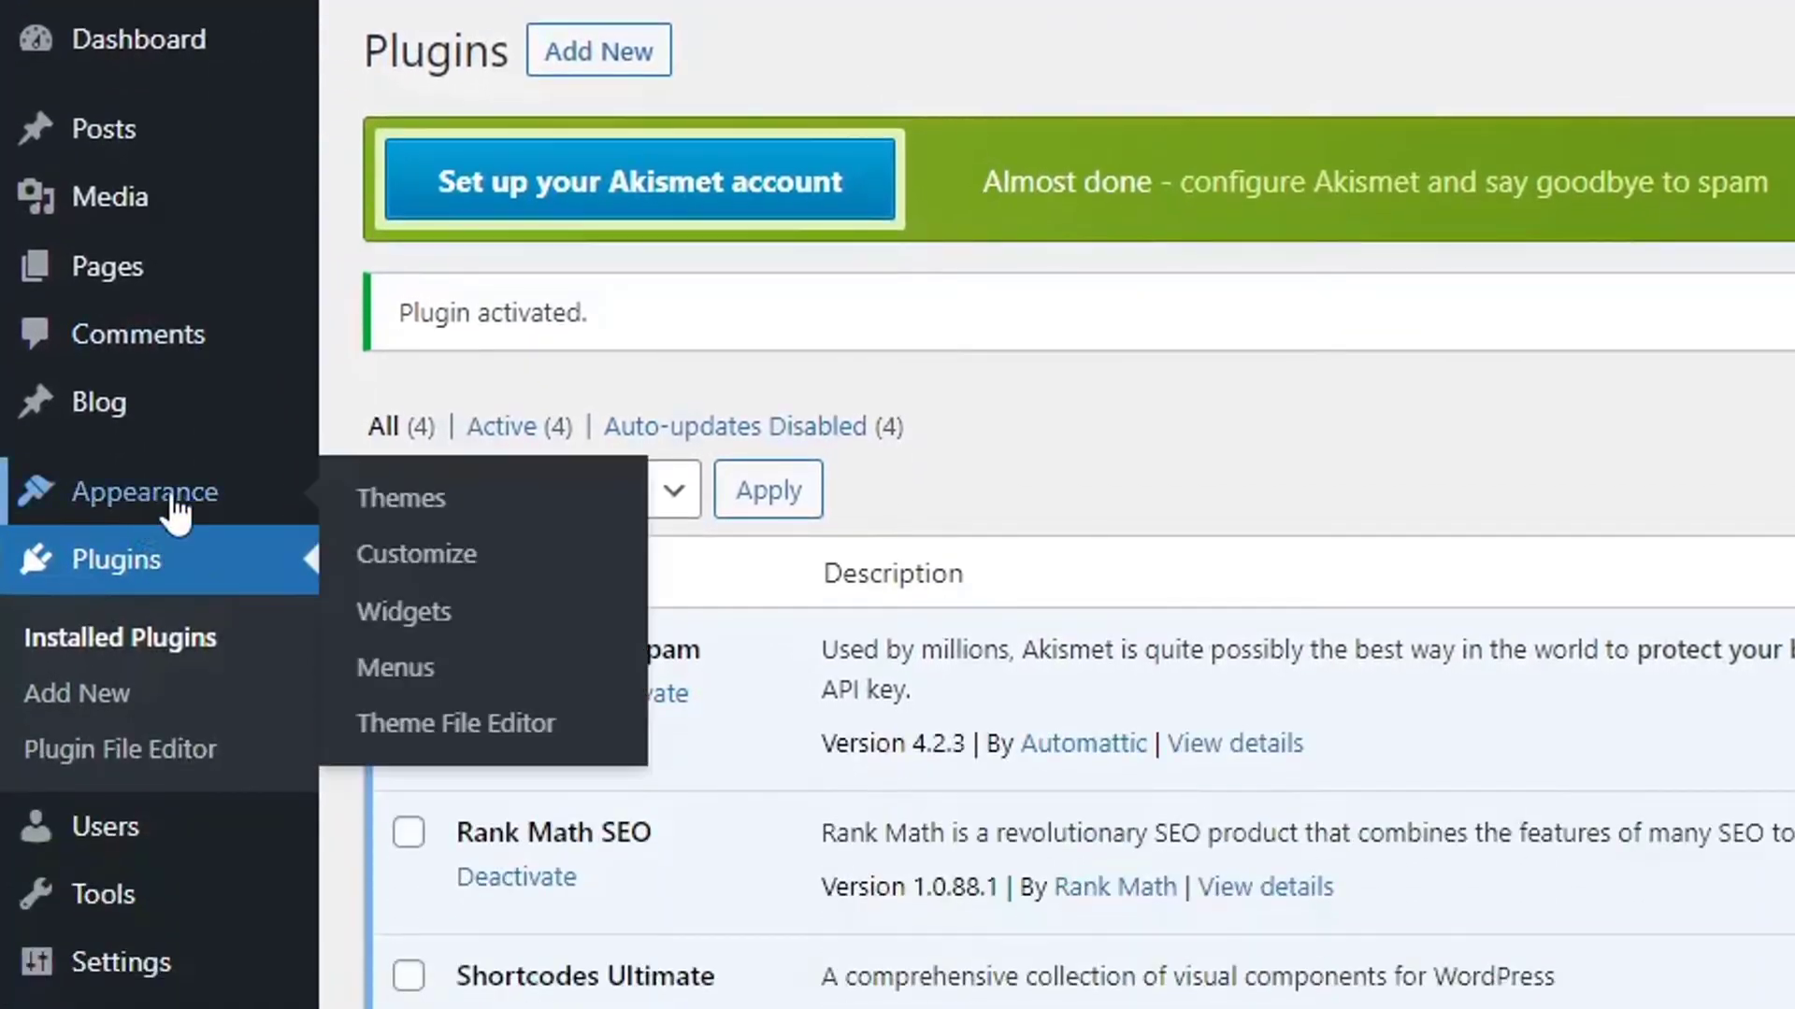
pyautogui.click(445, 632)
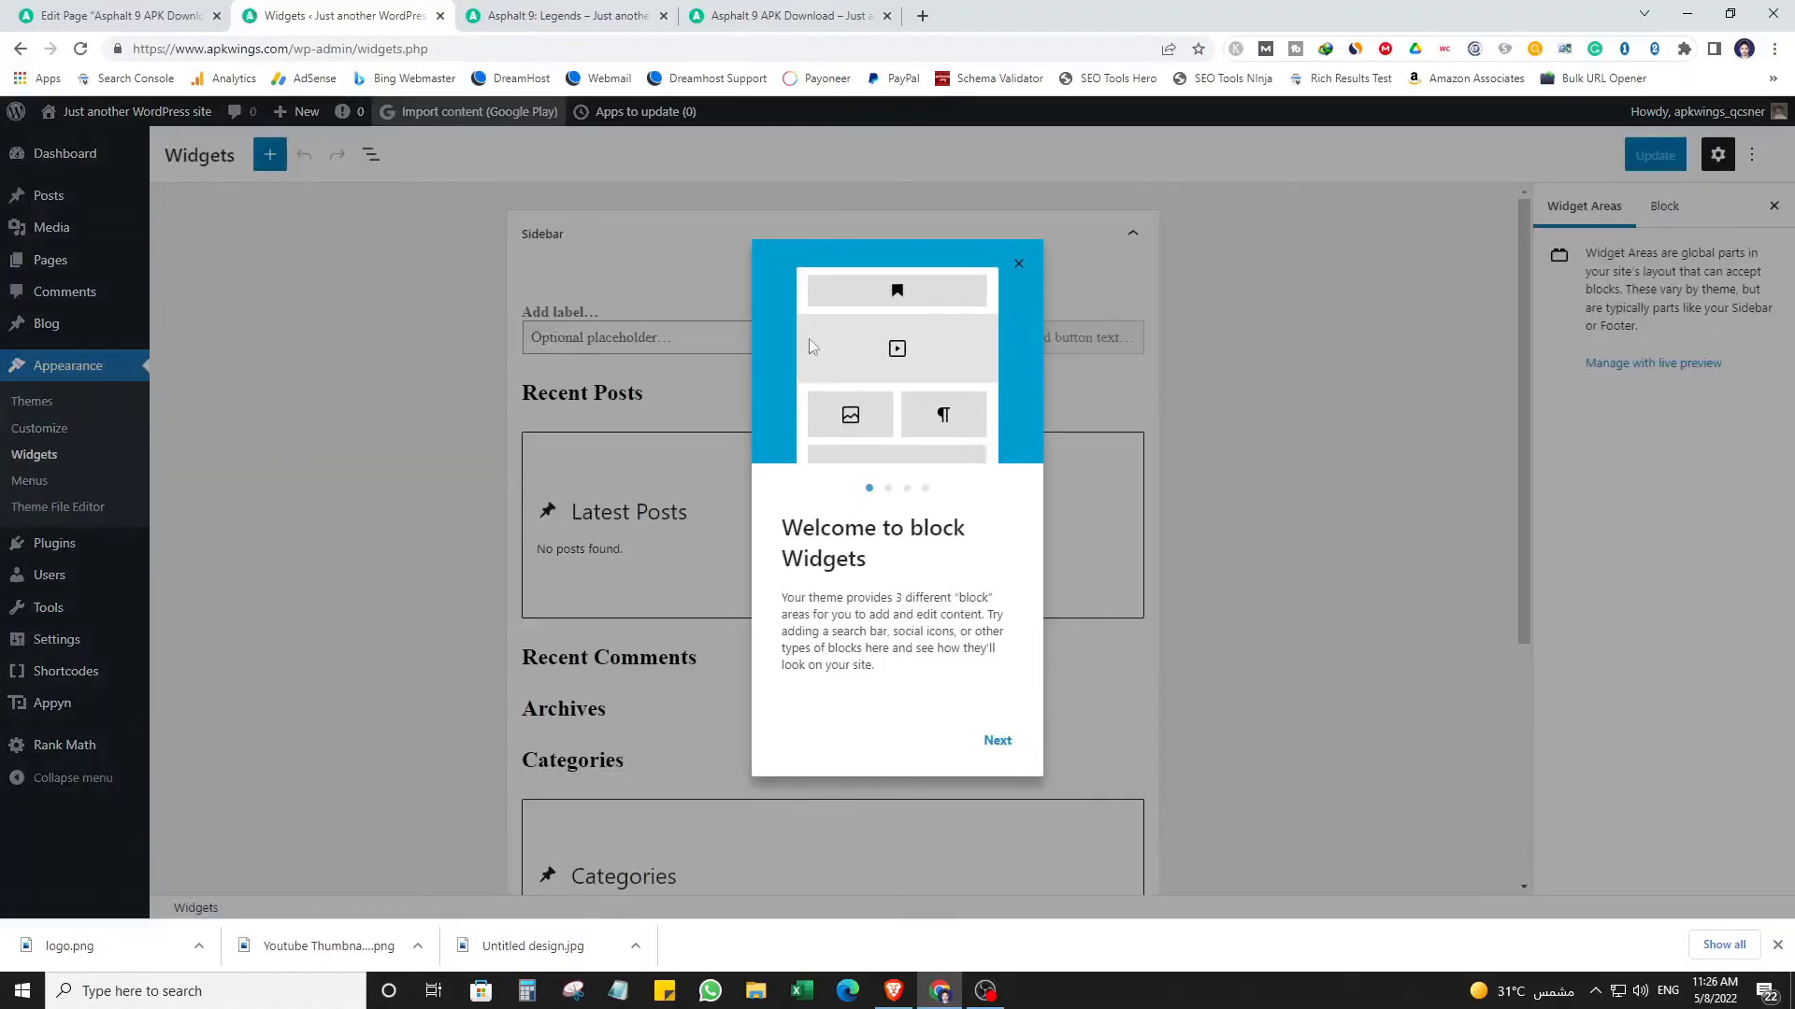
pyautogui.click(1018, 264)
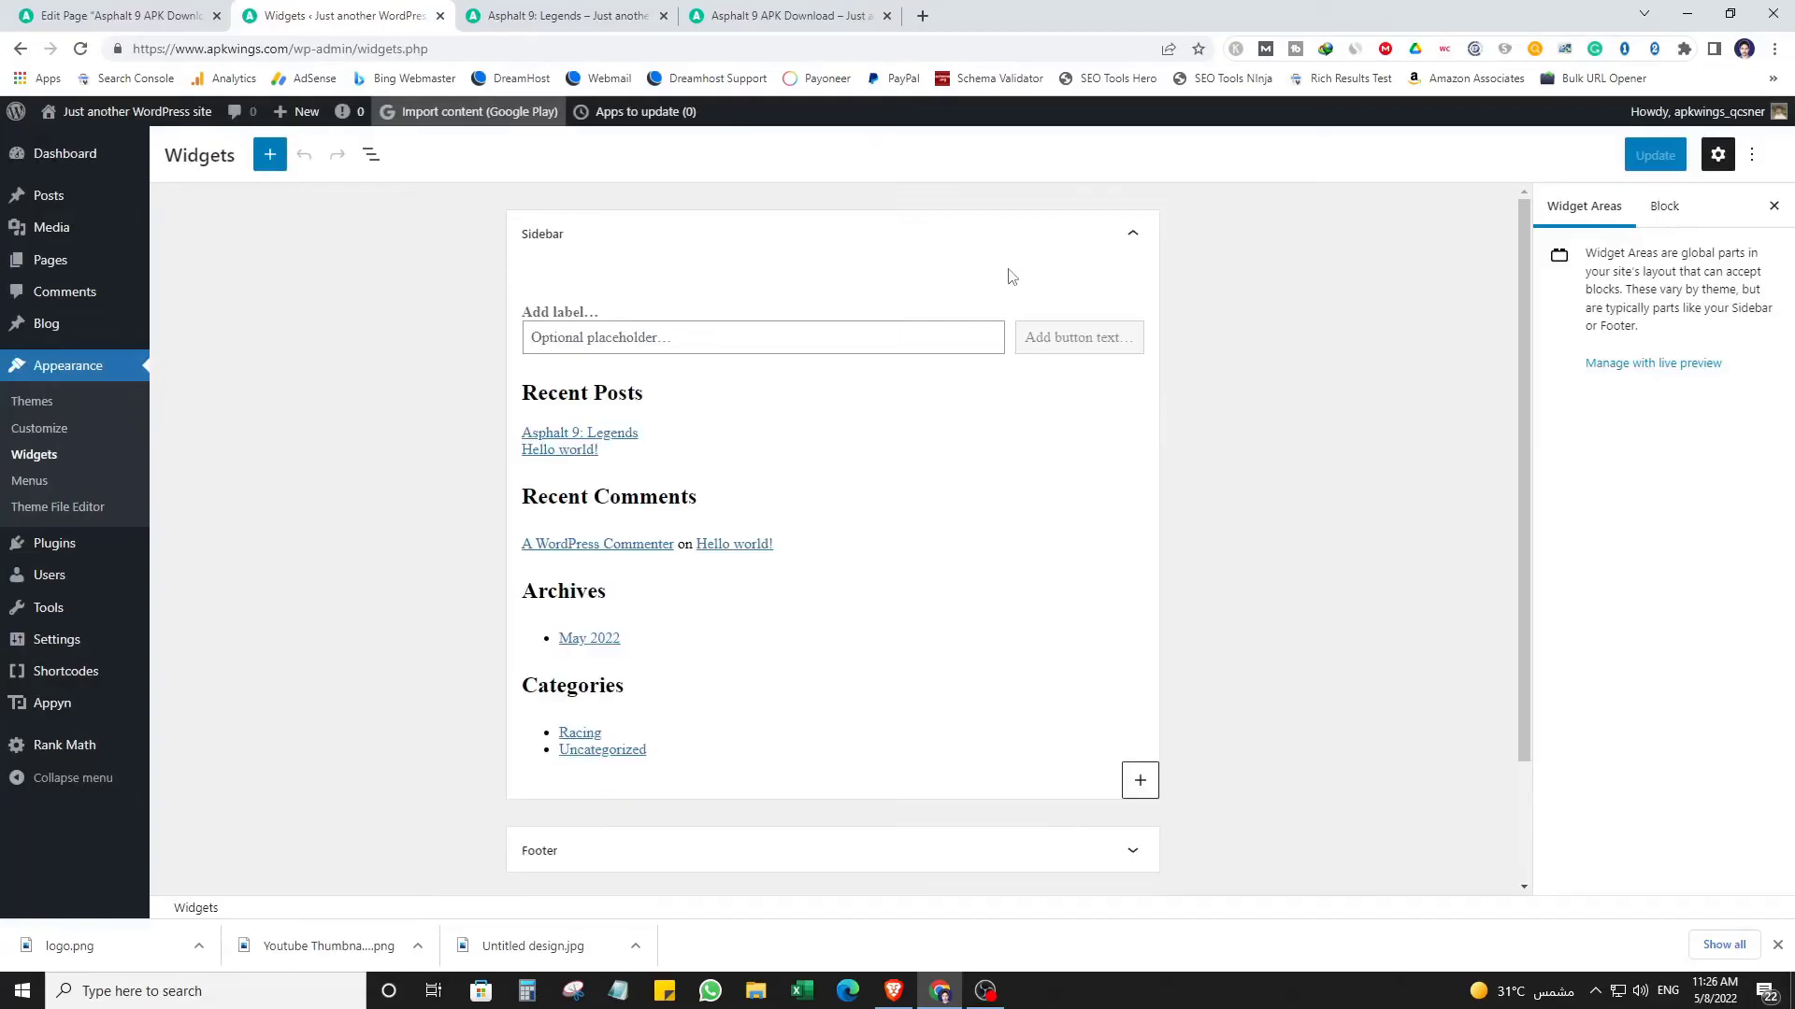
# Review the Sidebar's current widgets, then go to Plugins > Add New.
pyautogui.scroll(-2, 1197, 627)
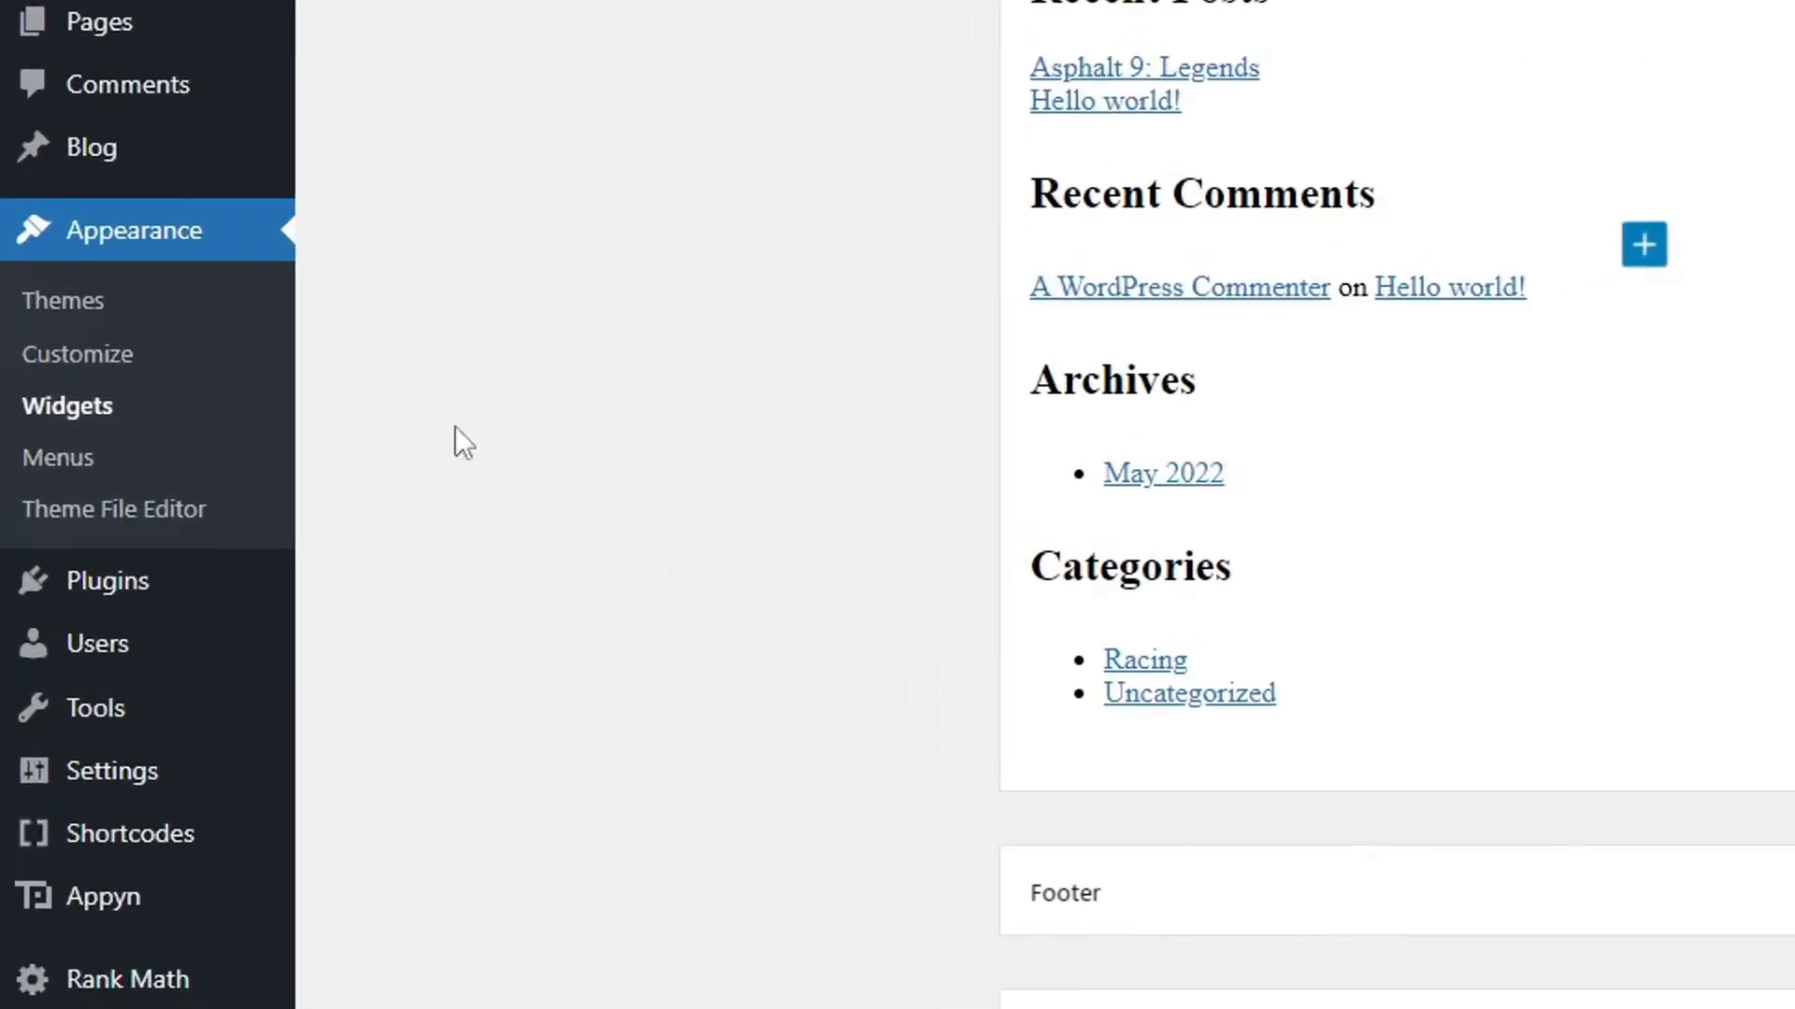
pyautogui.moveTo(92, 548)
pyautogui.click(449, 655)
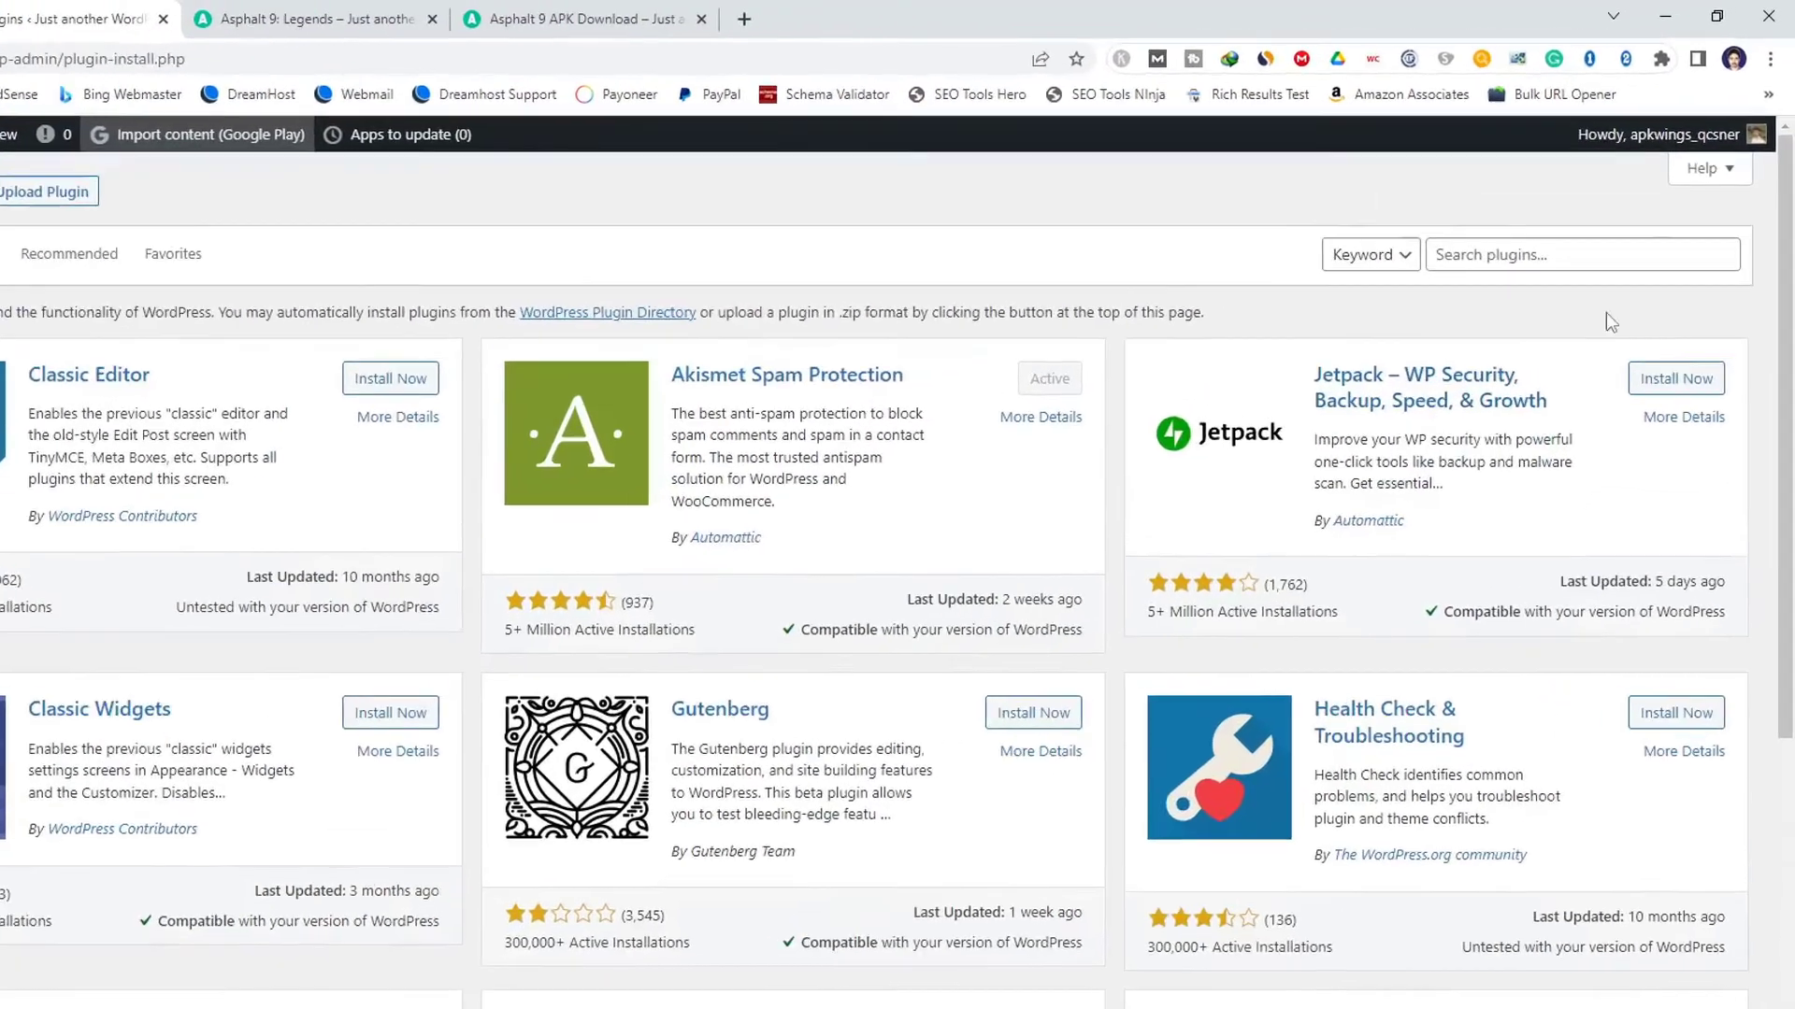
# Search for the Classic Widgets plugin, install and activate it, then open the Widgets page.
pyautogui.click(1673, 211)
pyautogui.write('classic widget')
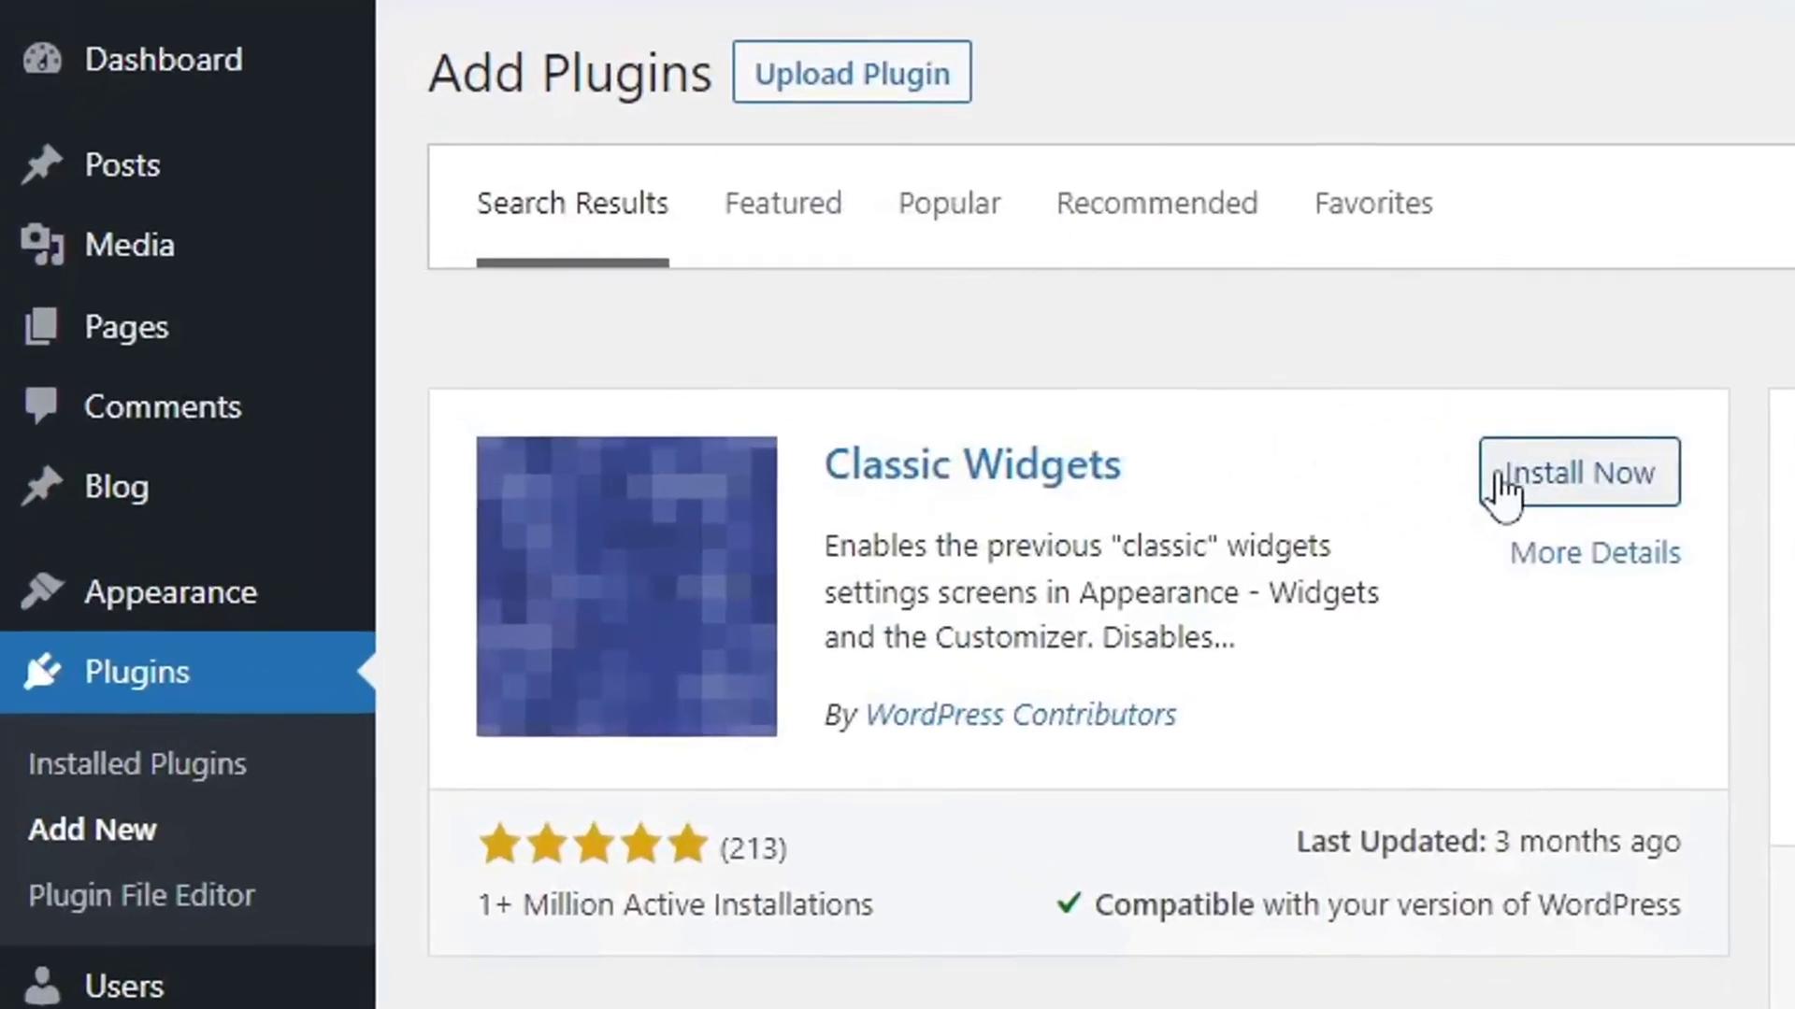
pyautogui.click(1501, 486)
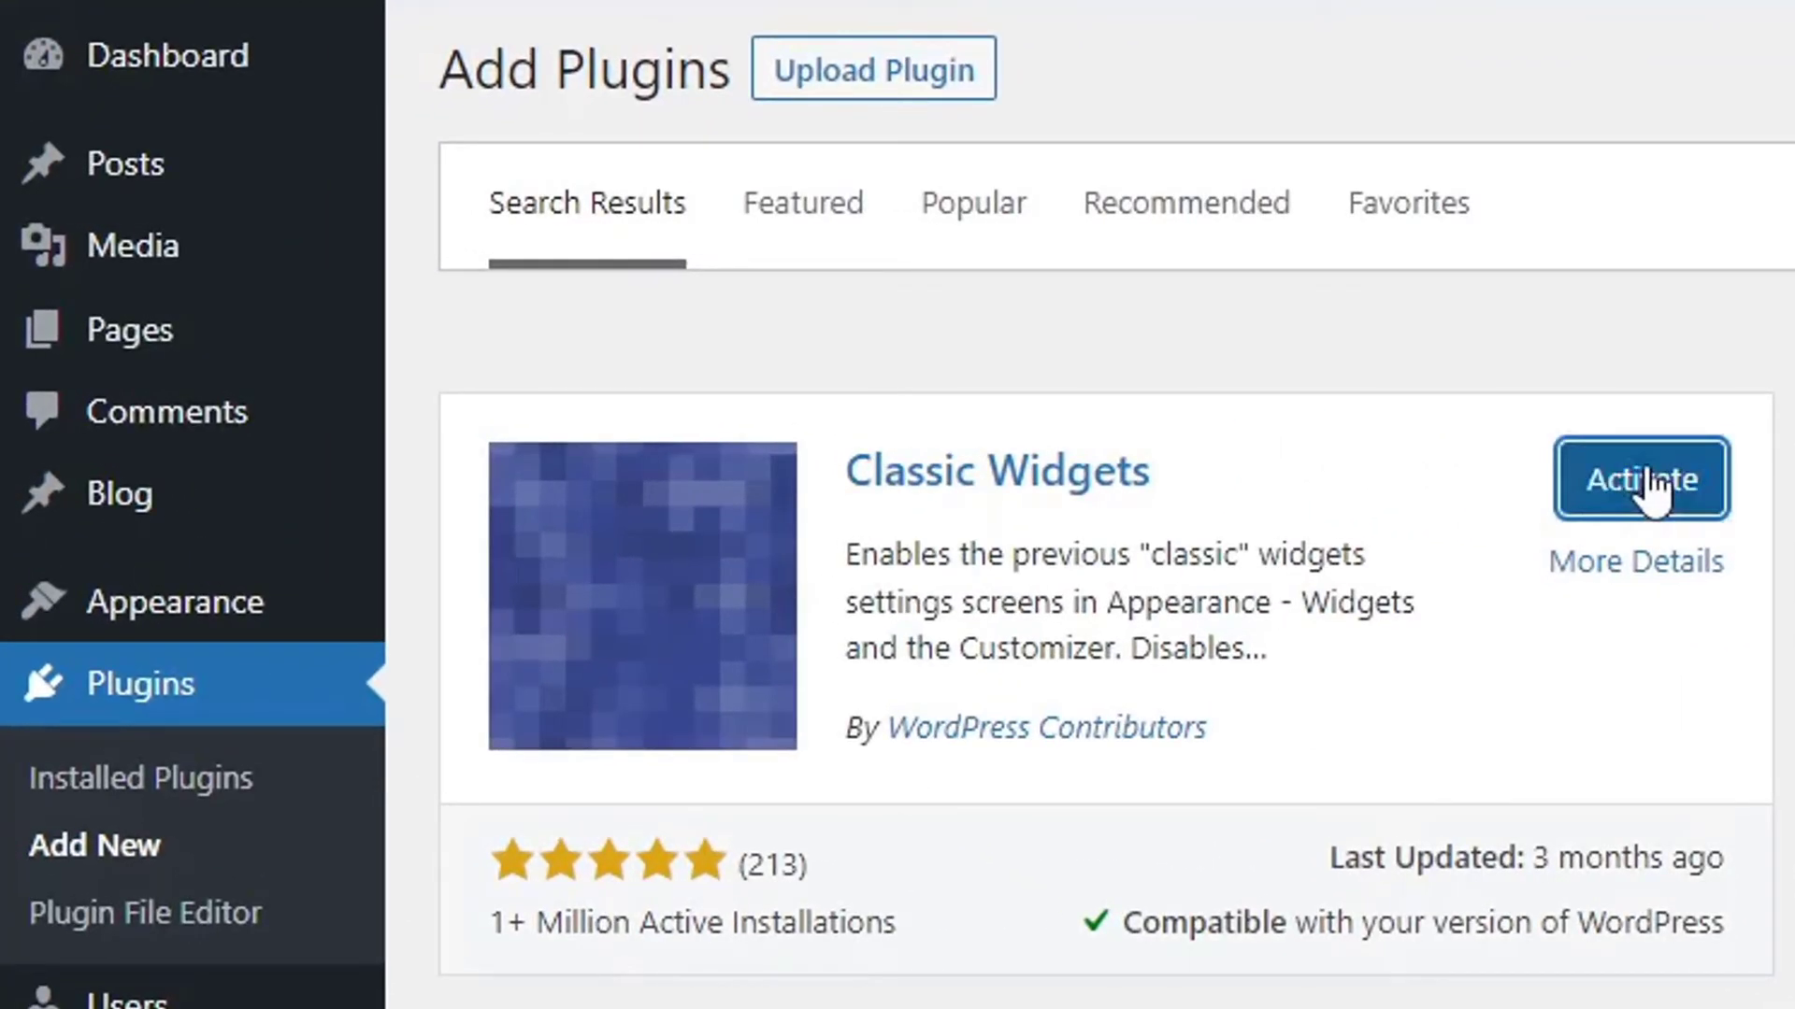
pyautogui.click(1645, 483)
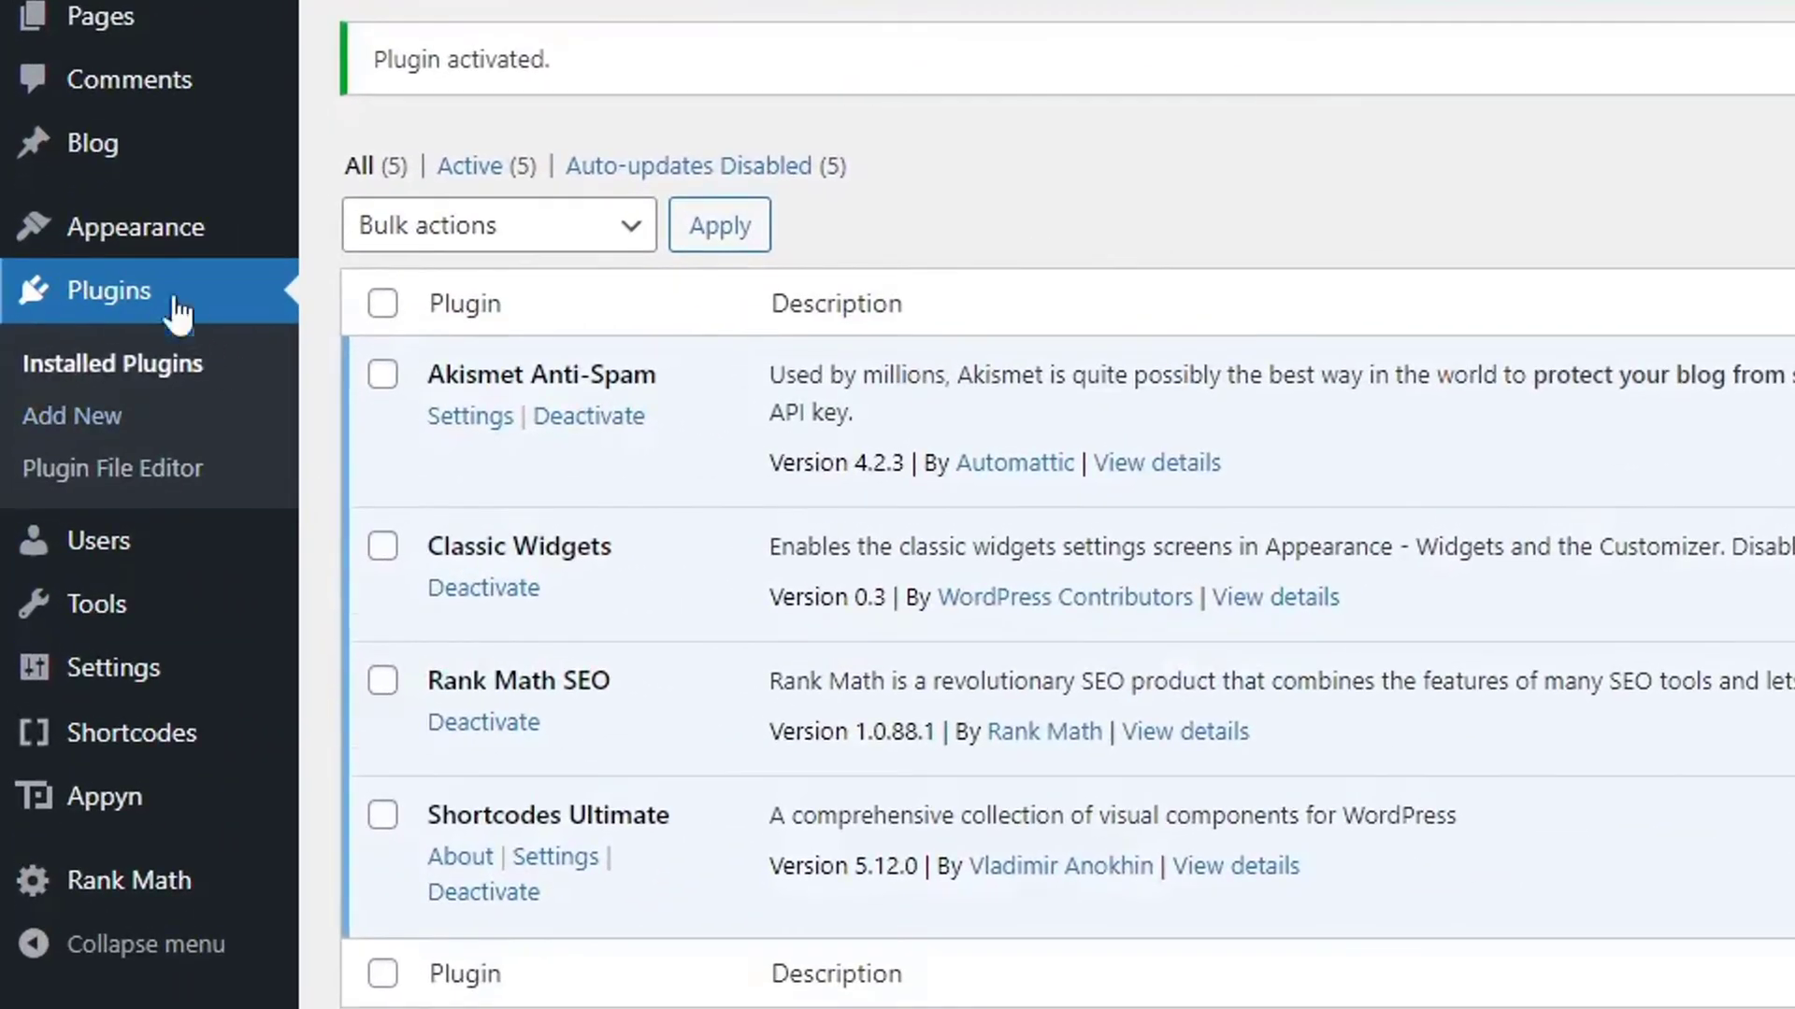
pyautogui.moveTo(24, 361)
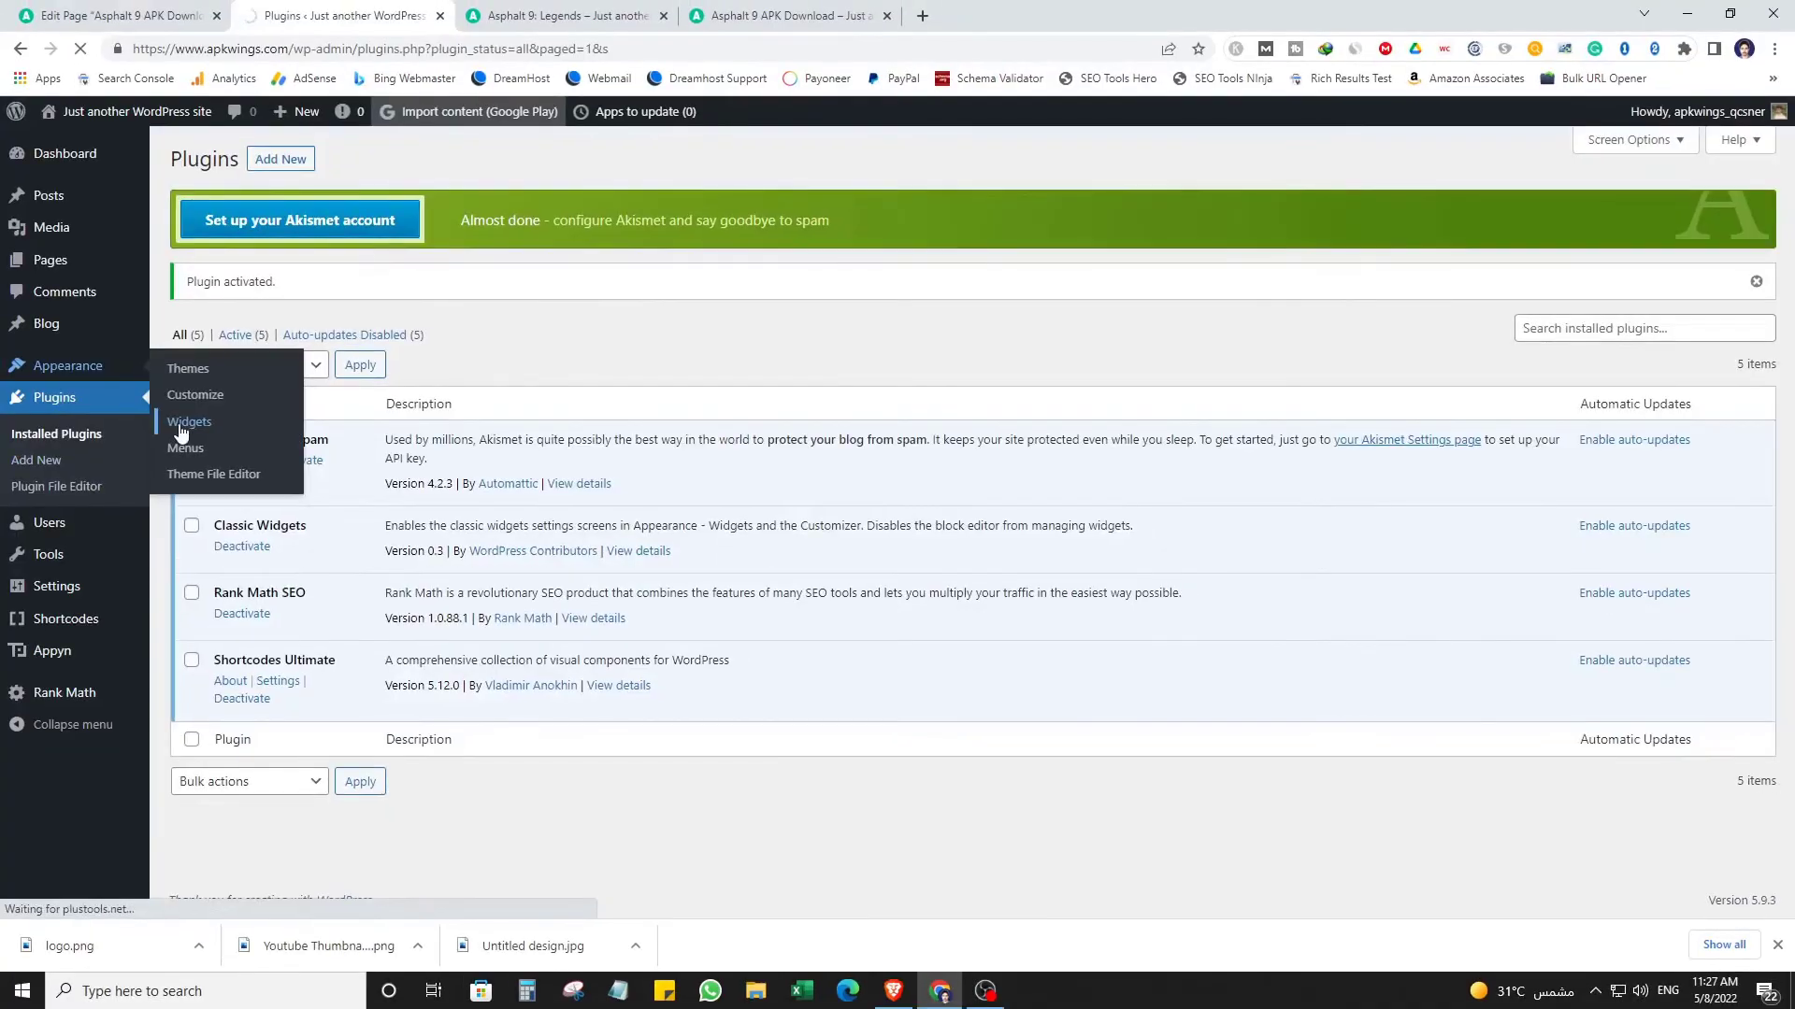
pyautogui.click(418, 425)
# Delete the Sidebar's Block widget, and add then remove a Custom HTML widget.
pyautogui.click(1234, 258)
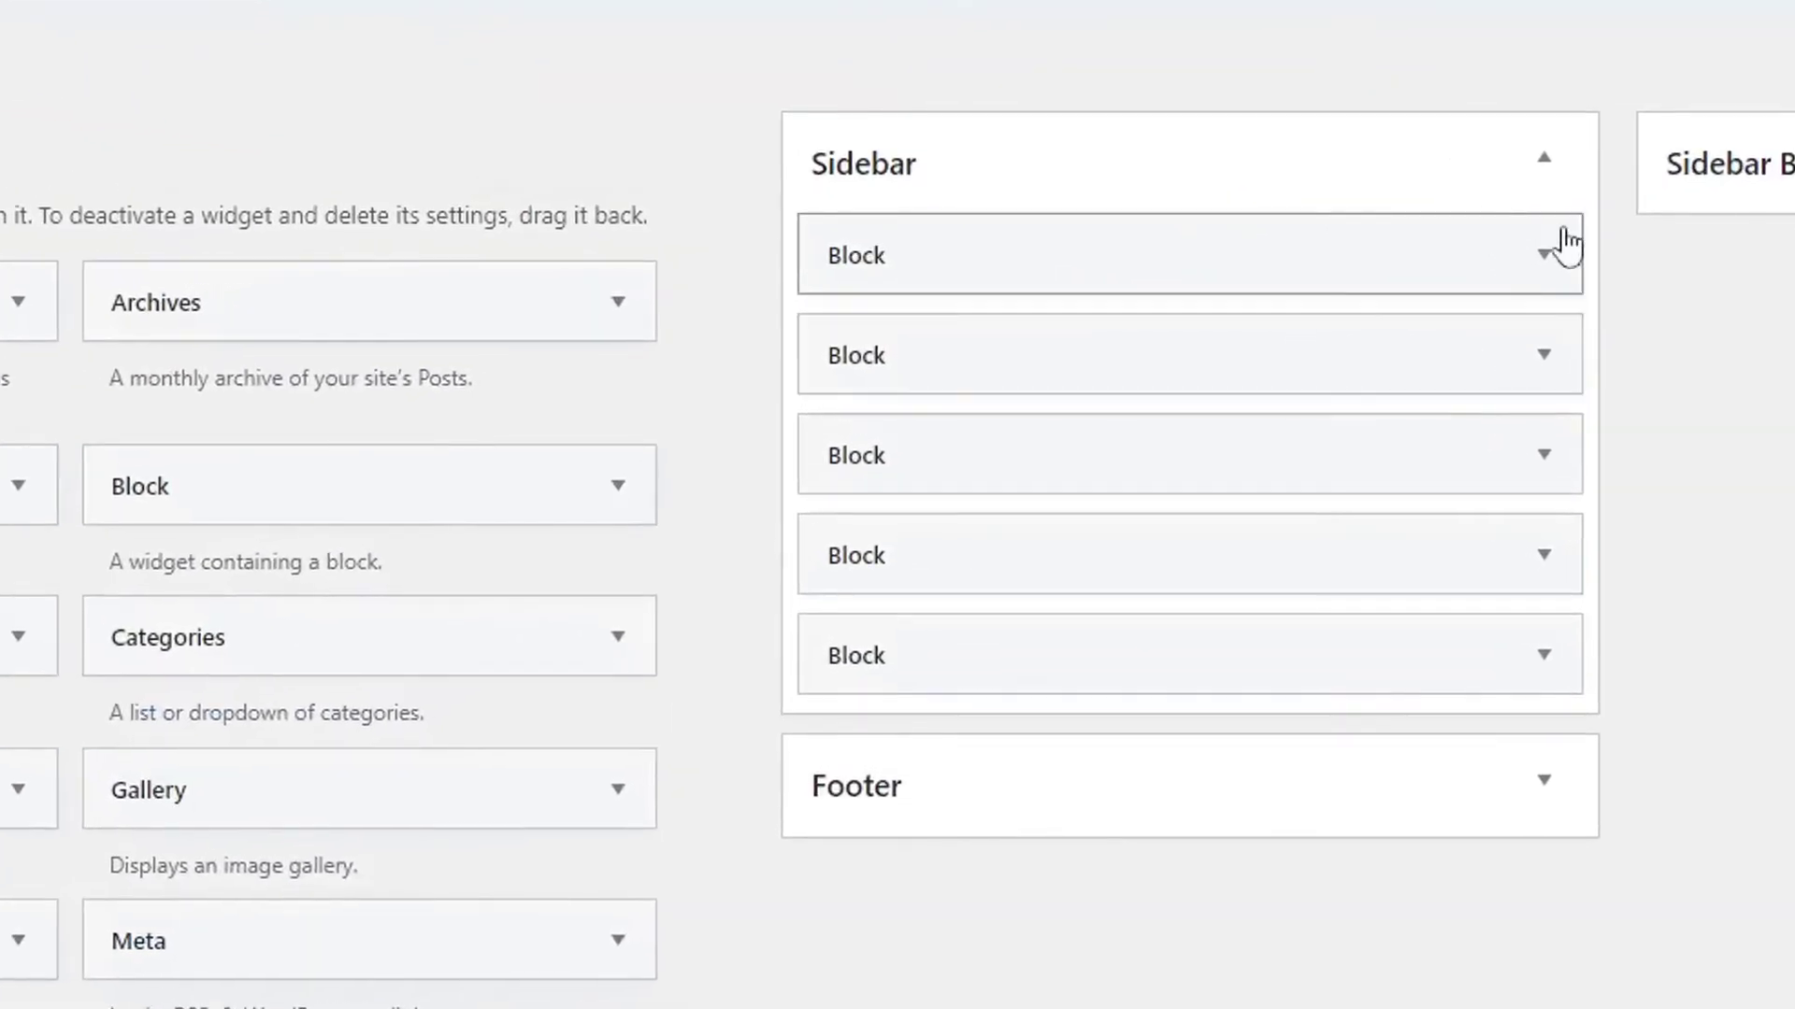
pyautogui.click(861, 643)
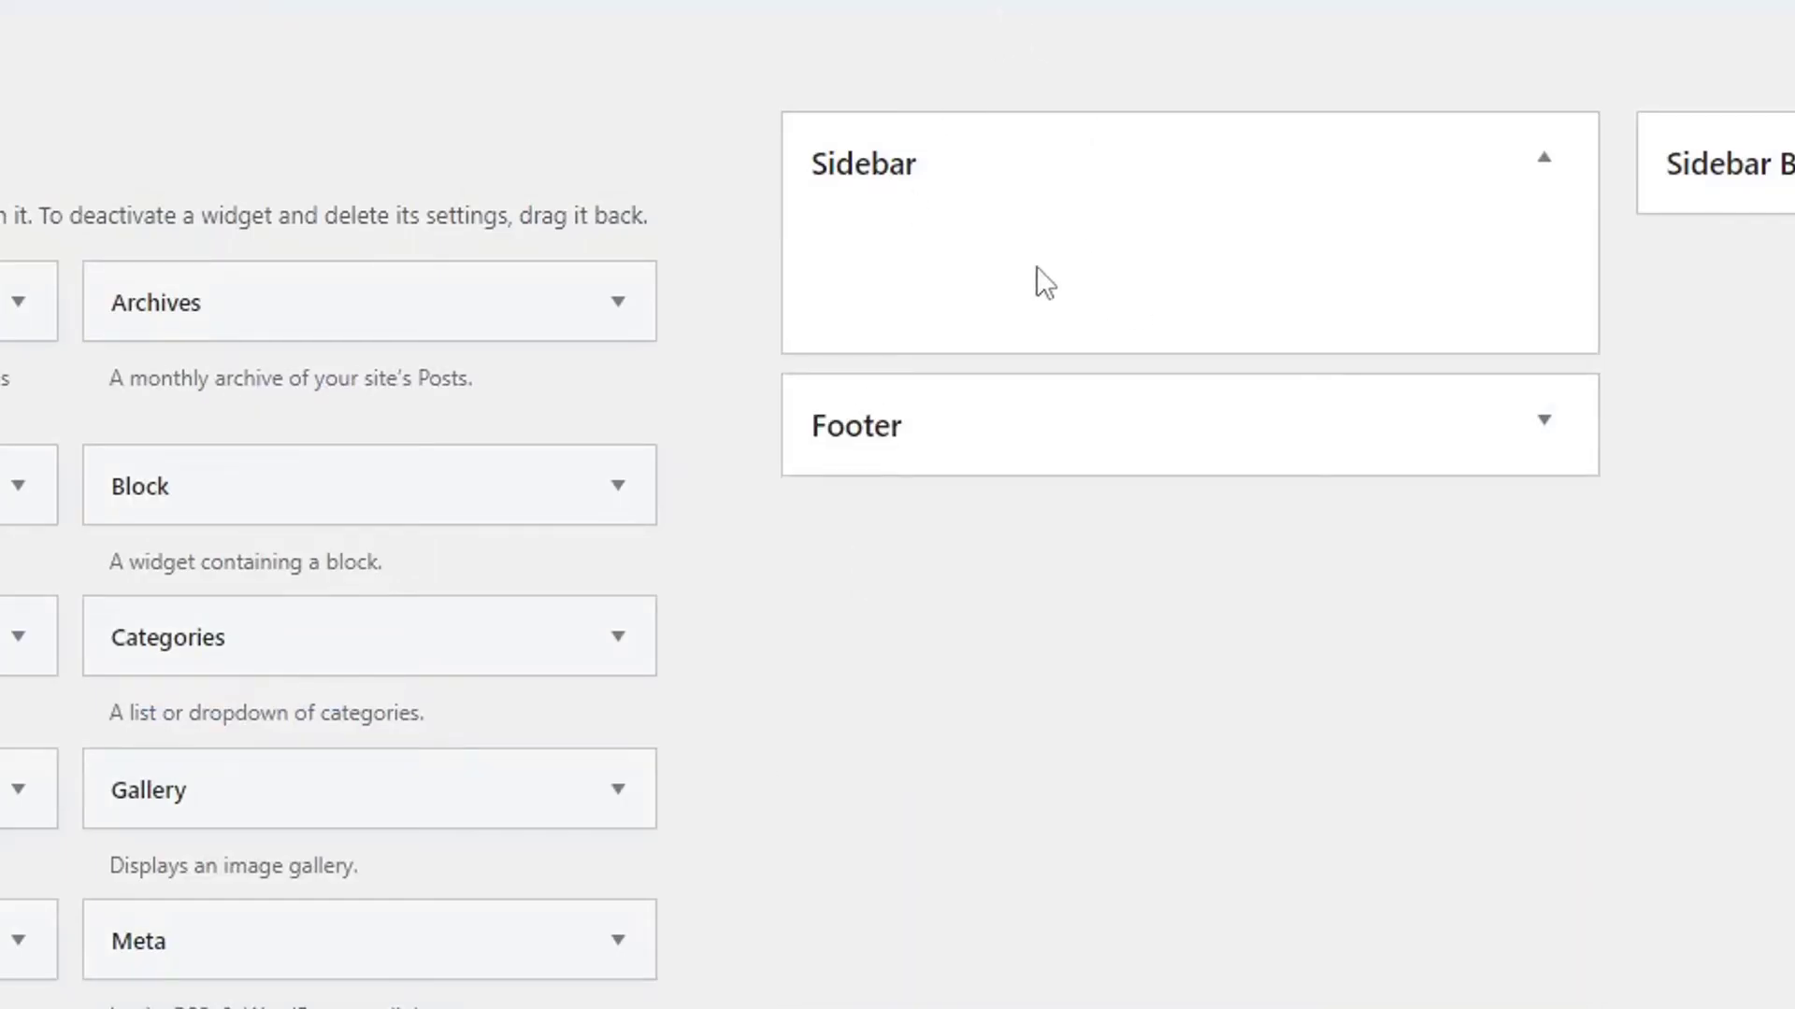
pyautogui.moveTo(296, 682); pyautogui.dragTo(1648, 152)
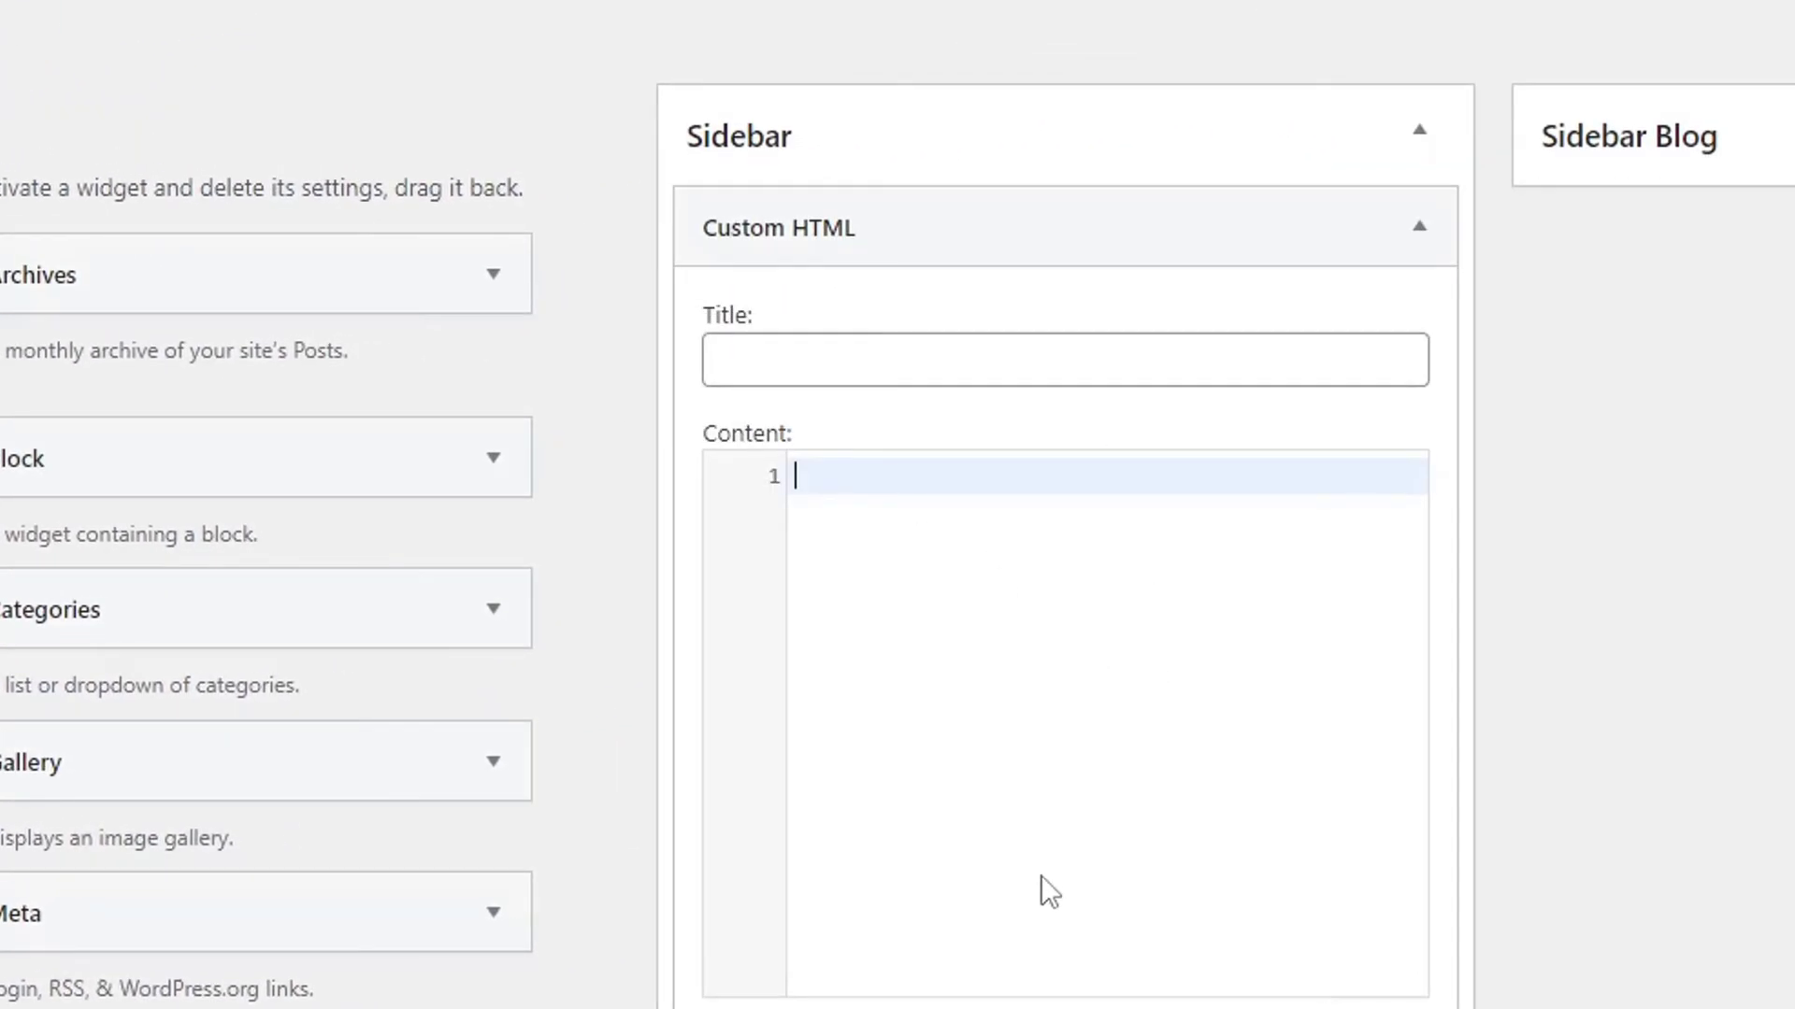
pyautogui.click(735, 639)
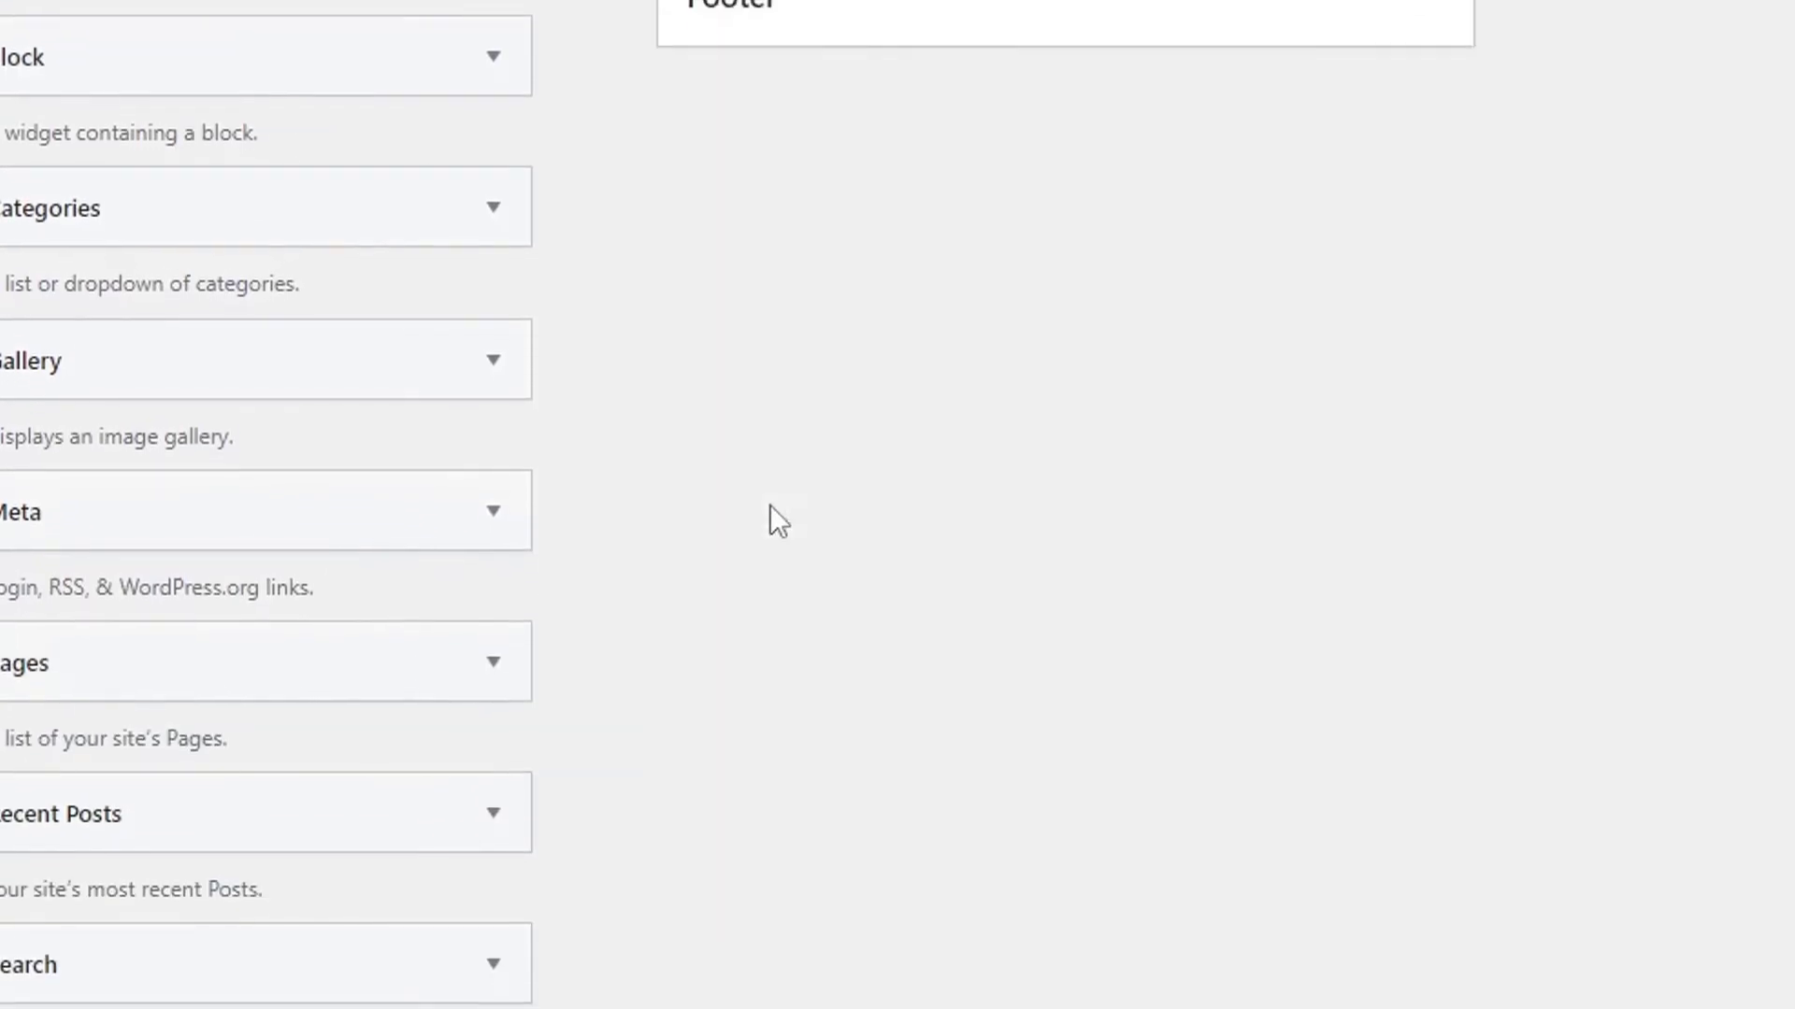
pyautogui.scroll(-8, 597, 361)
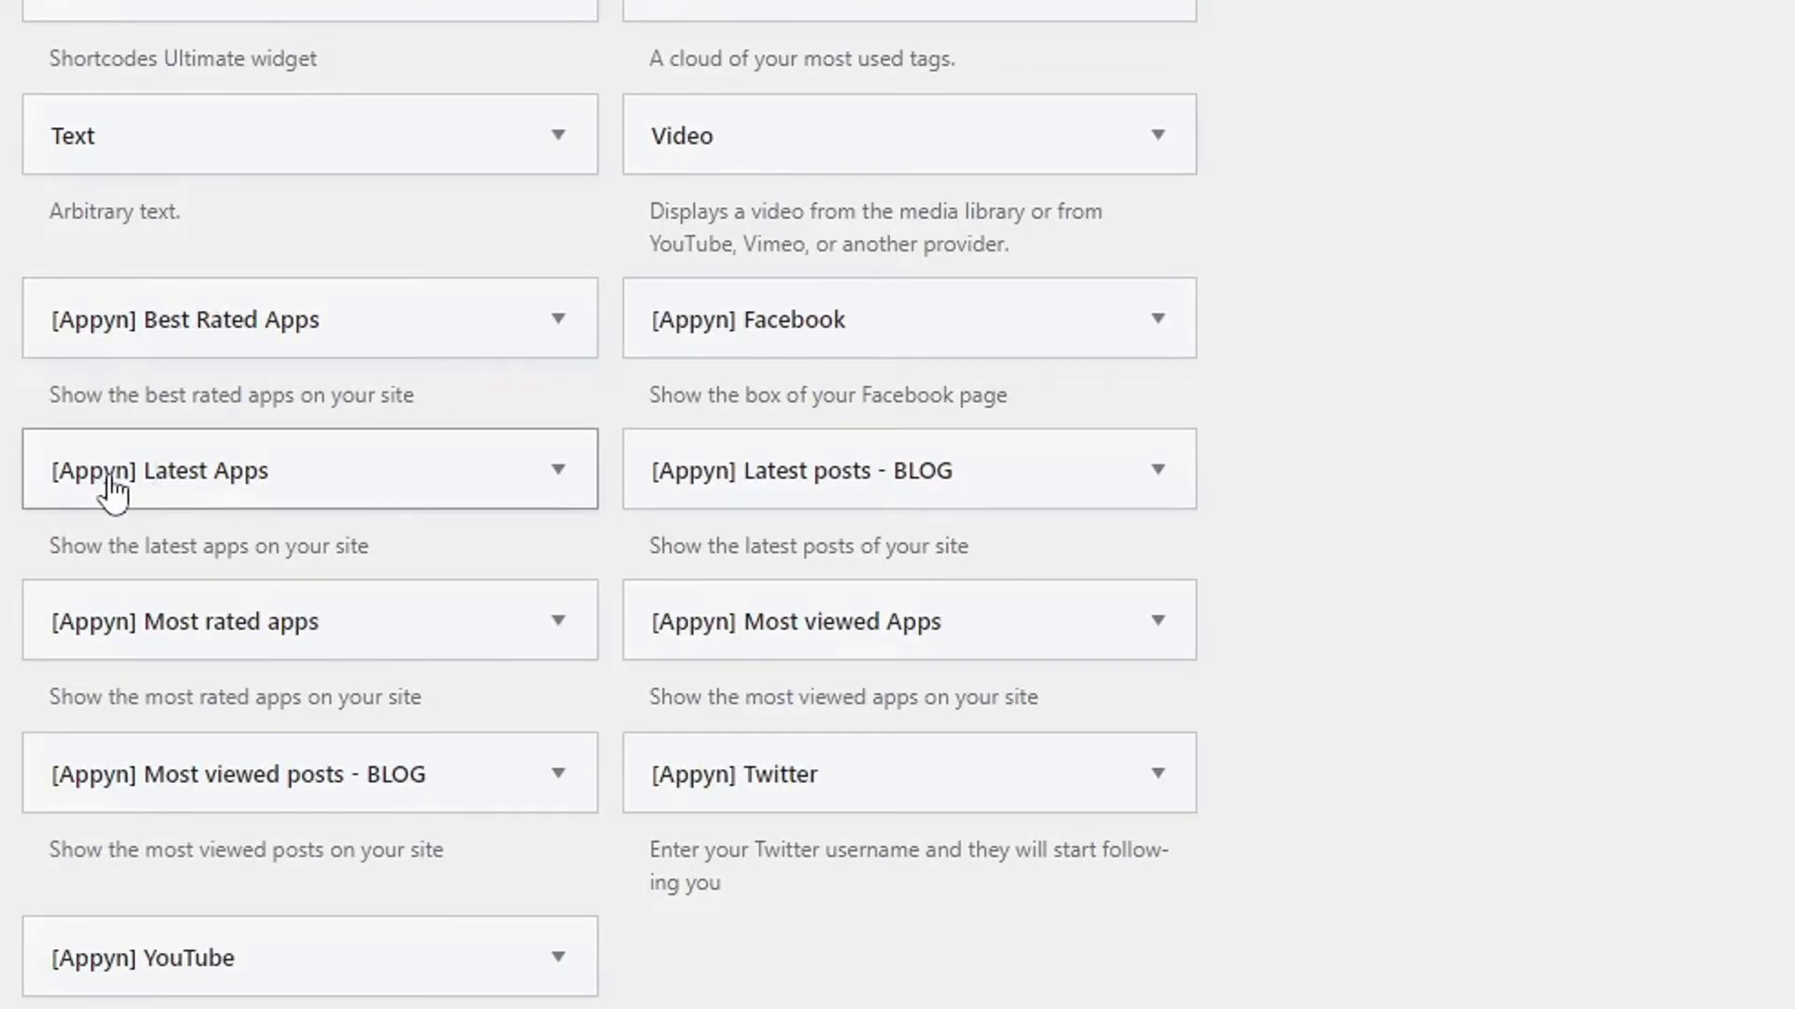
# Place [Appyn] Latest Apps in the Sidebar with category Nothing and 5 entries, then view the post.
pyautogui.moveTo(100, 495); pyautogui.dragTo(876, 157)
pyautogui.moveTo(897, 296); pyautogui.dragTo(895, 561)
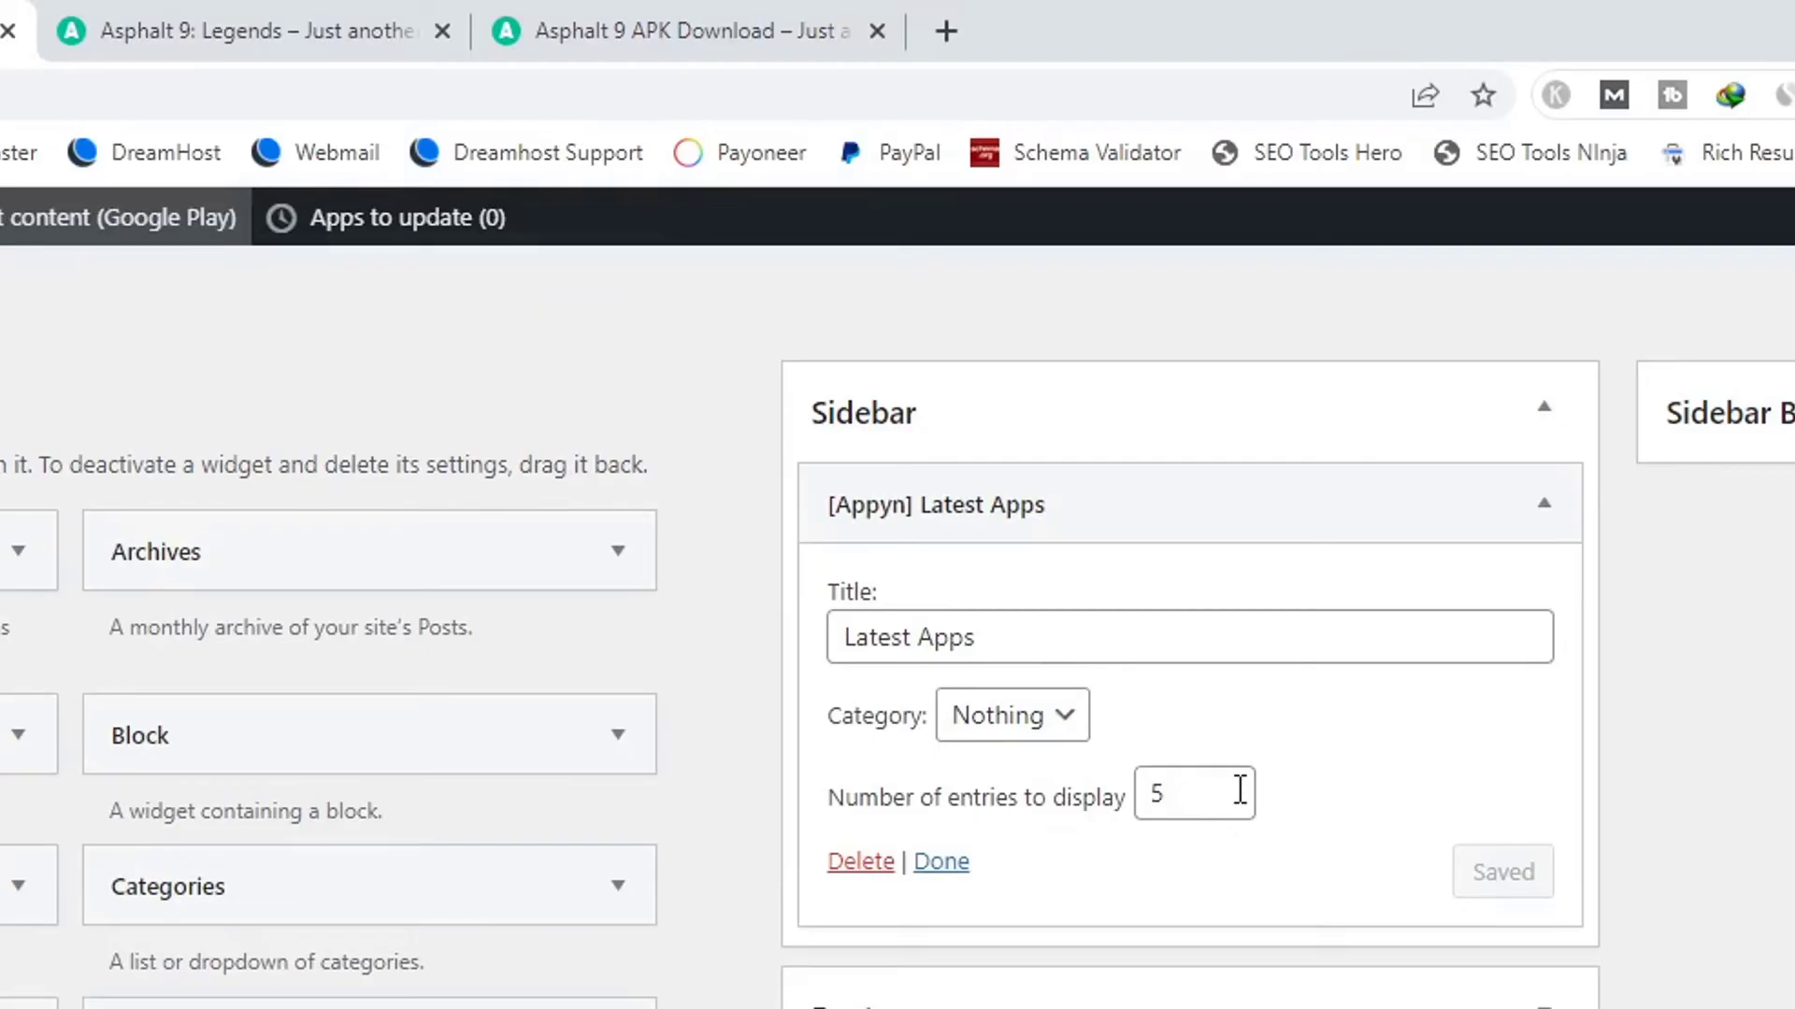
pyautogui.click(1027, 724)
pyautogui.click(1282, 769)
pyautogui.click(1501, 830)
pyautogui.click(287, 15)
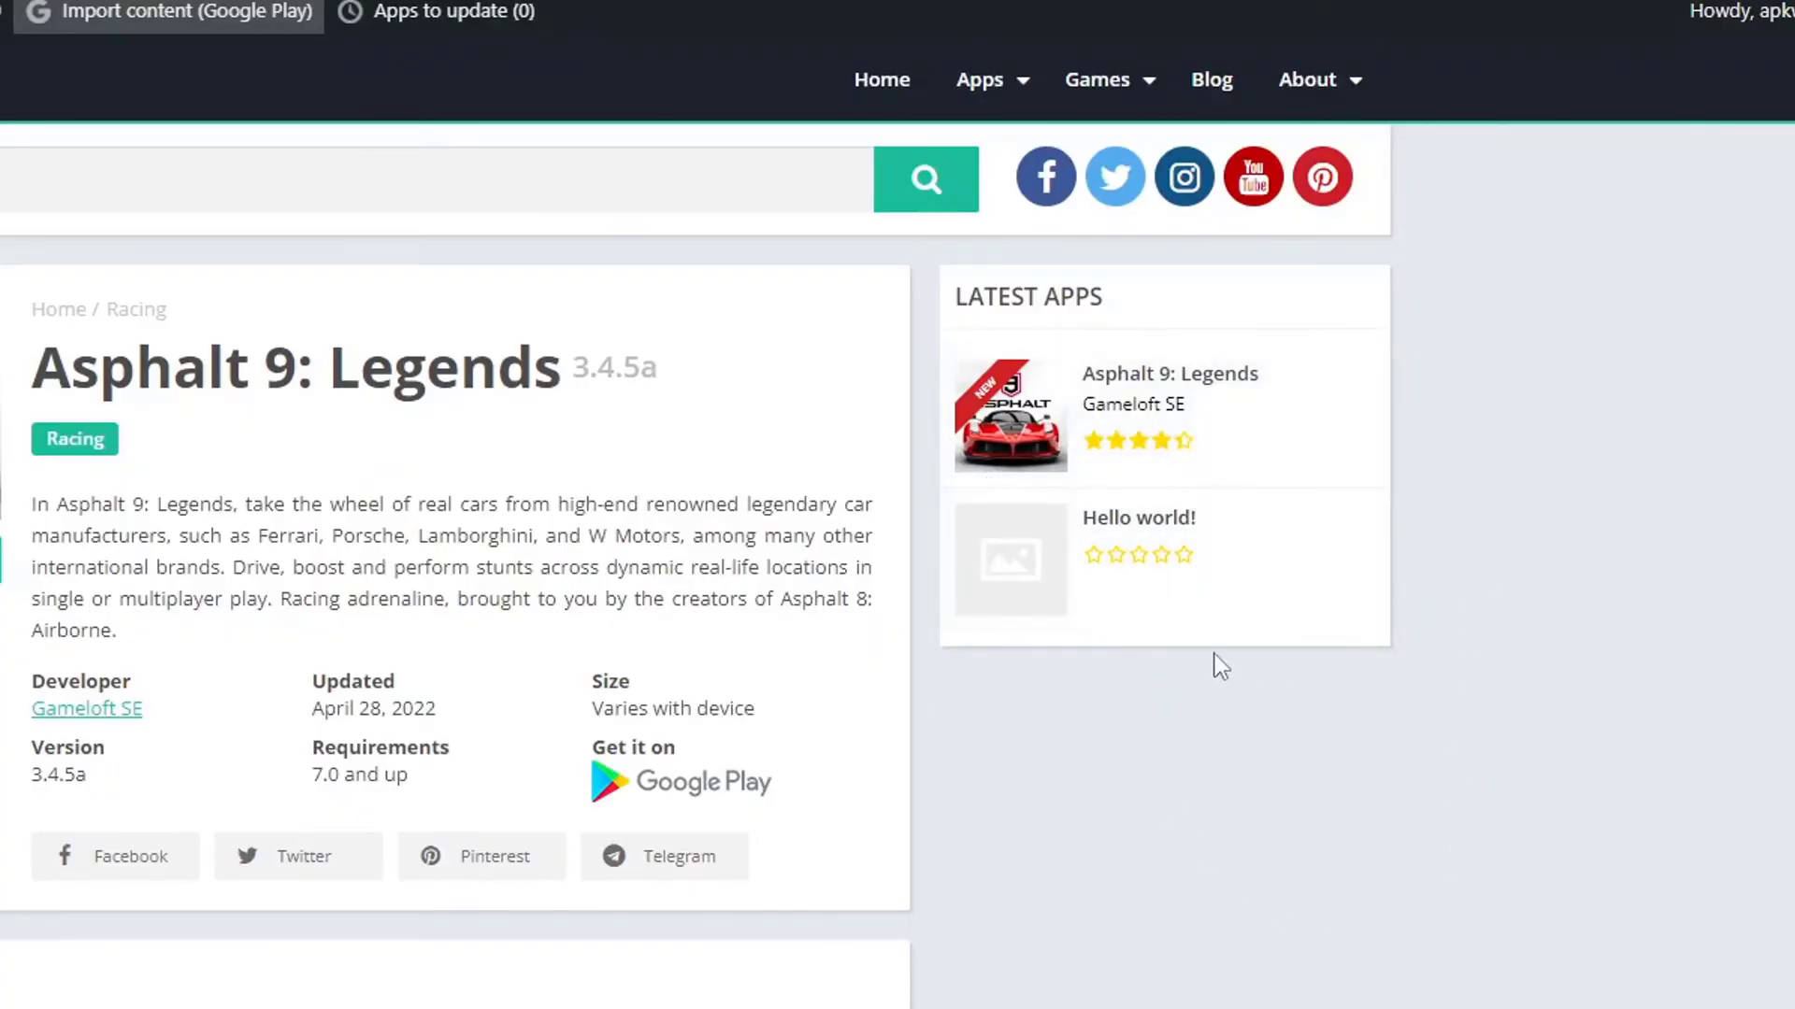
pyautogui.scroll(-20, 1266, 645)
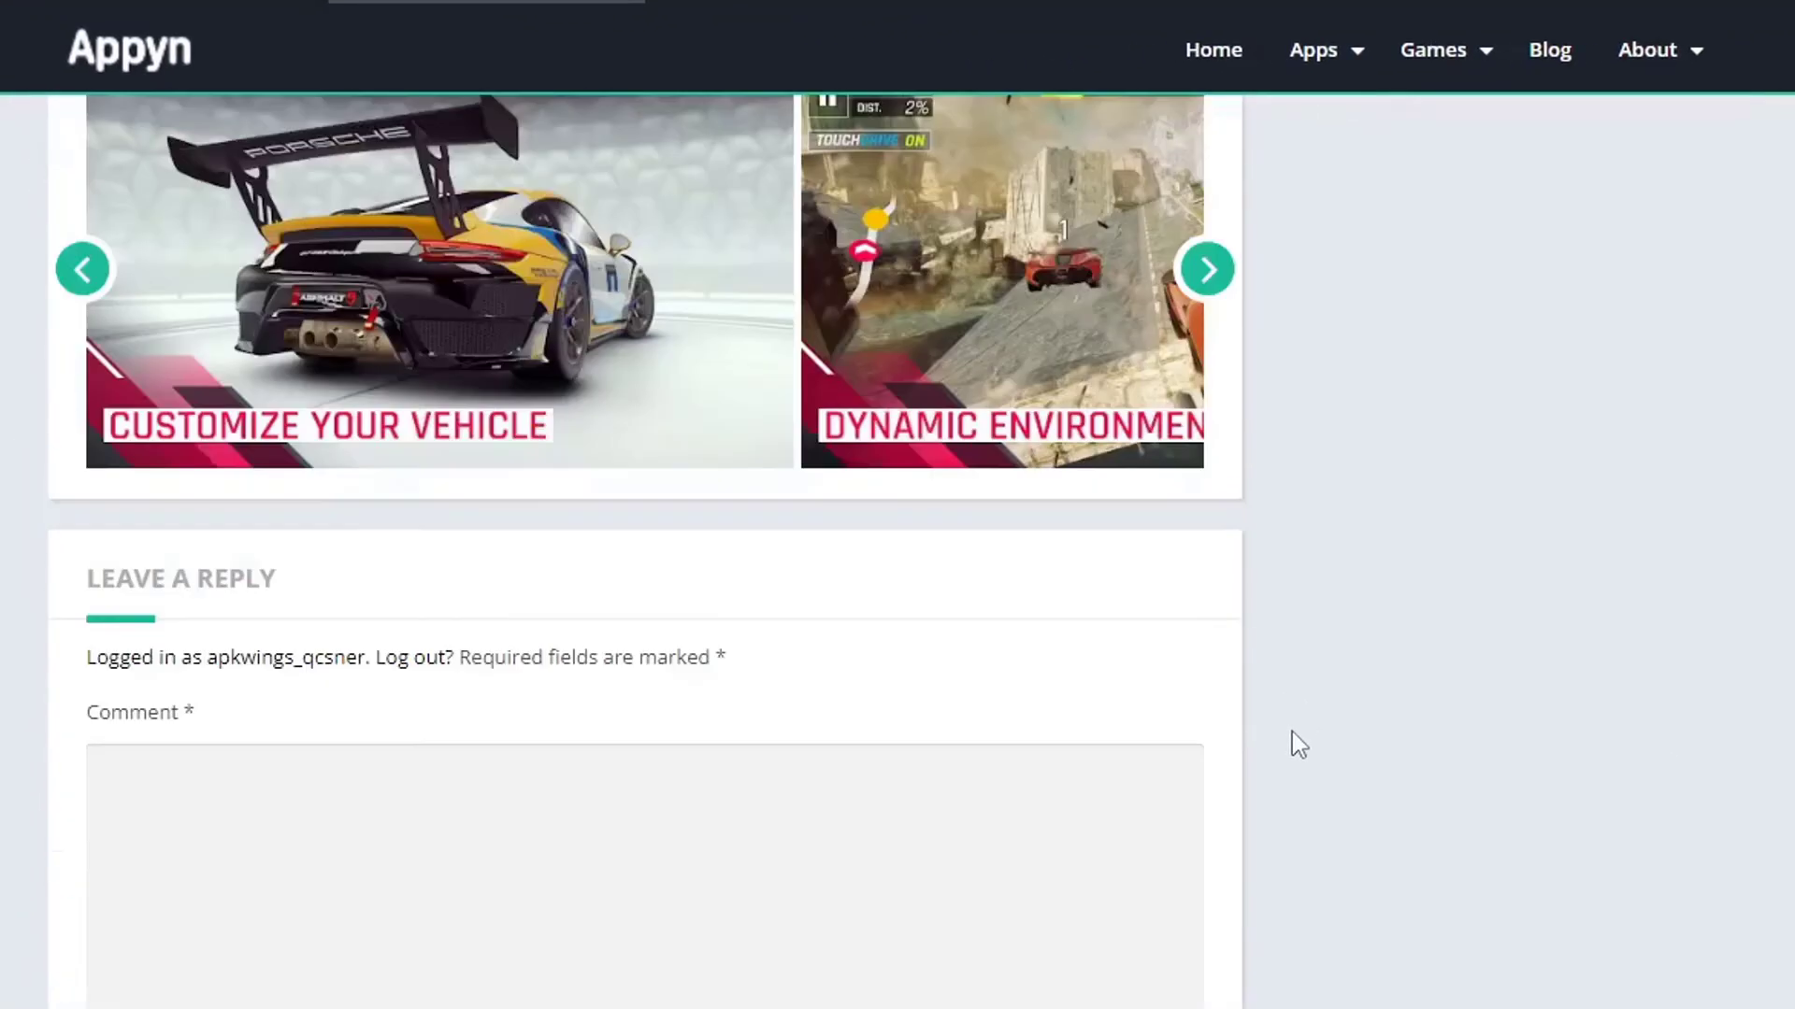
pyautogui.scroll(10, 1292, 738)
pyautogui.scroll(5, 1277, 749)
pyautogui.scroll(-9, 1274, 754)
pyautogui.scroll(9, 1033, 748)
pyautogui.scroll(-4, 407, 761)
pyautogui.moveTo(711, 879); pyautogui.dragTo(69, 361)
pyautogui.scroll(-10, 327, 435)
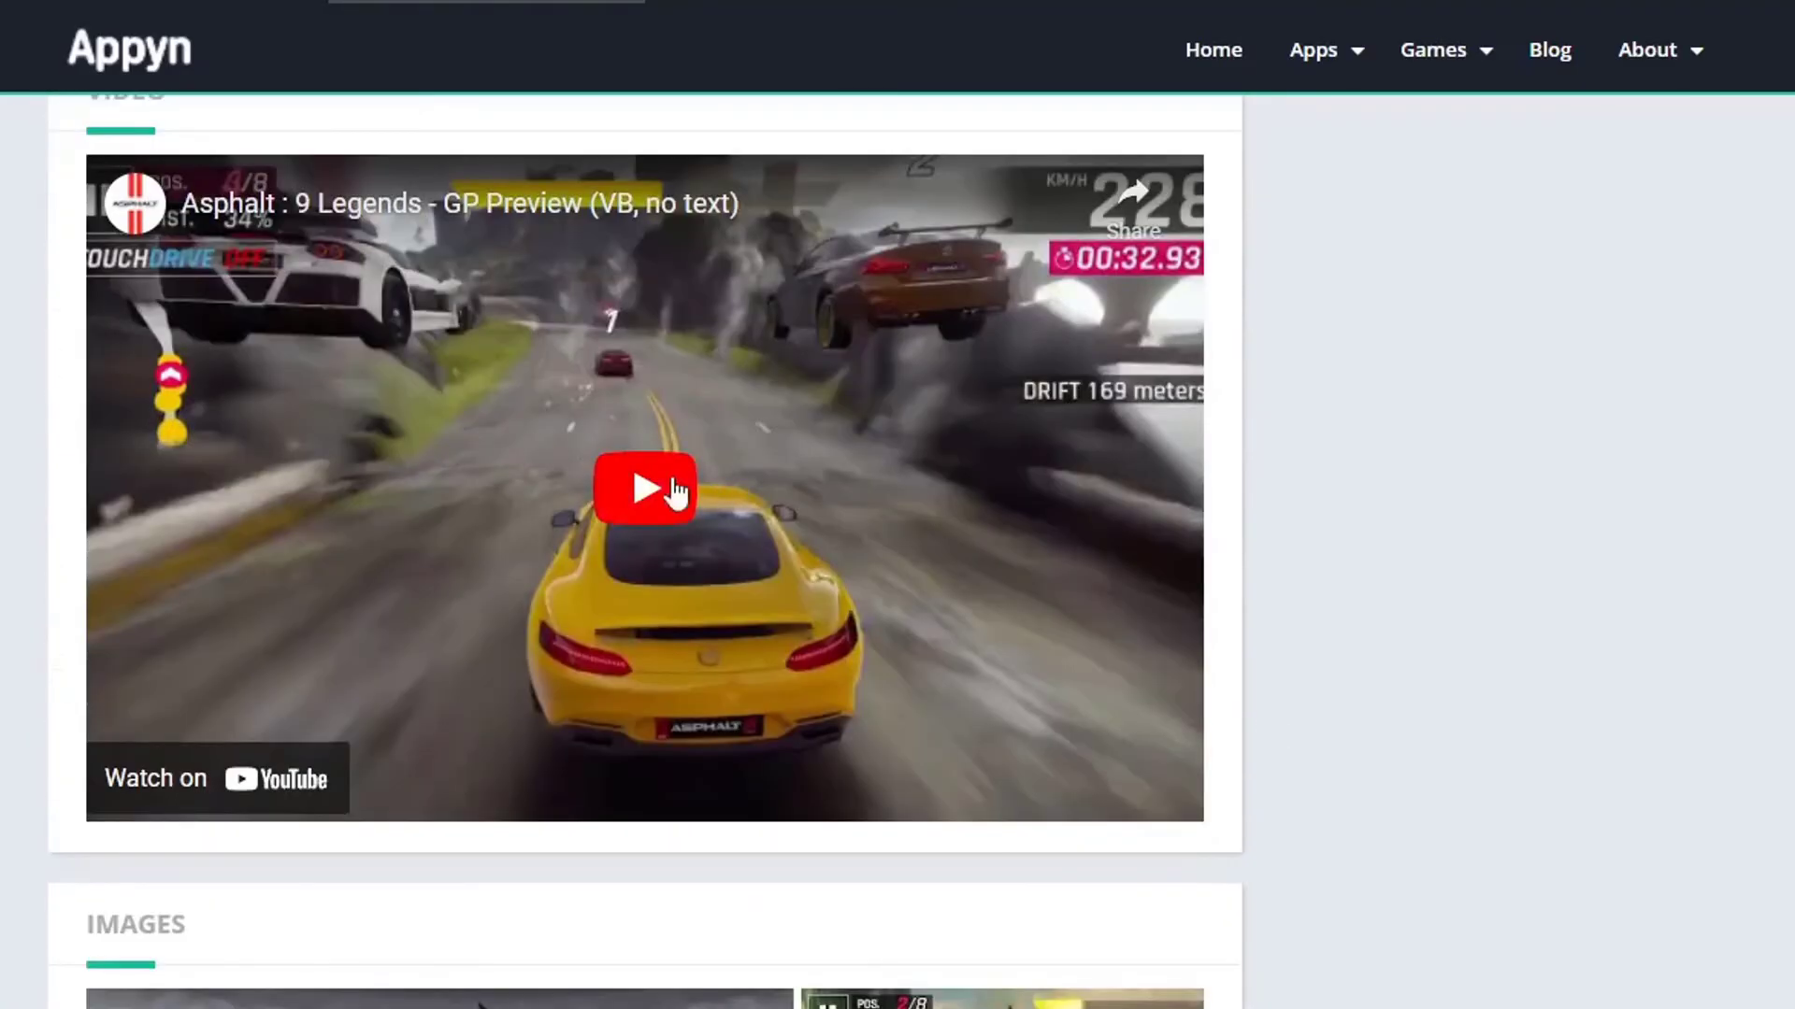
pyautogui.click(635, 491)
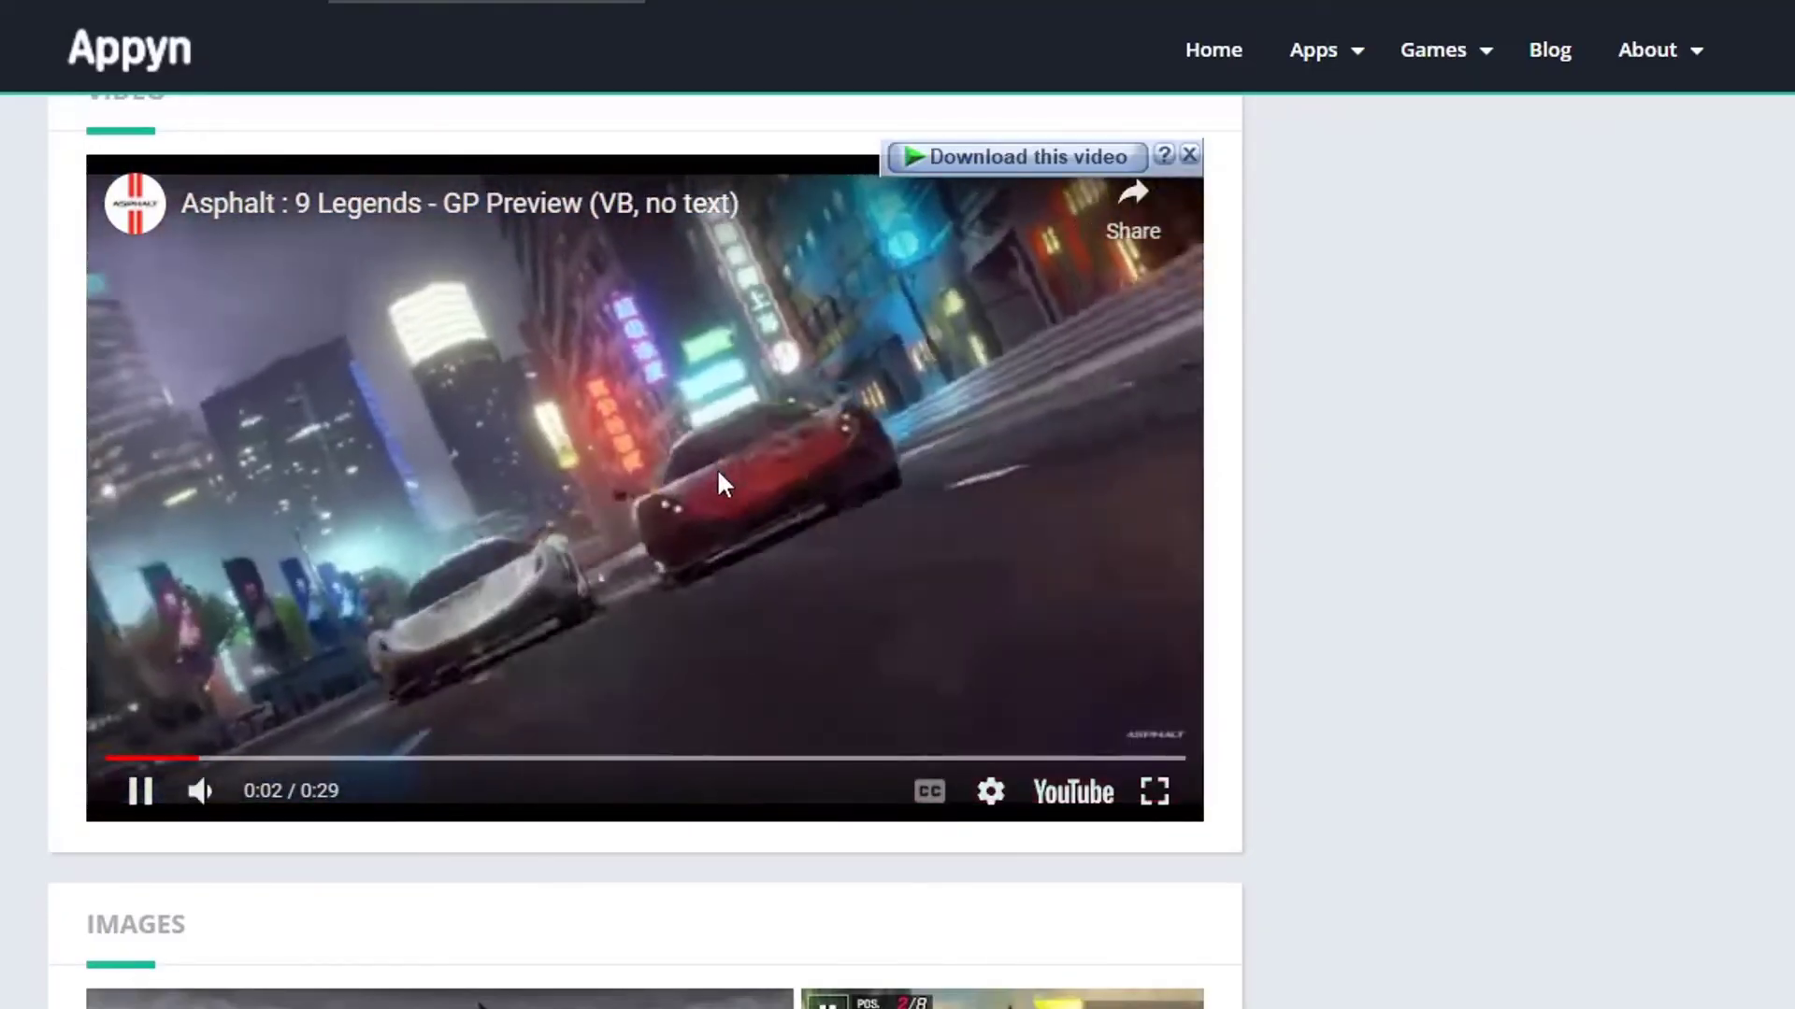
pyautogui.click(824, 530)
pyautogui.scroll(-8, 579, 659)
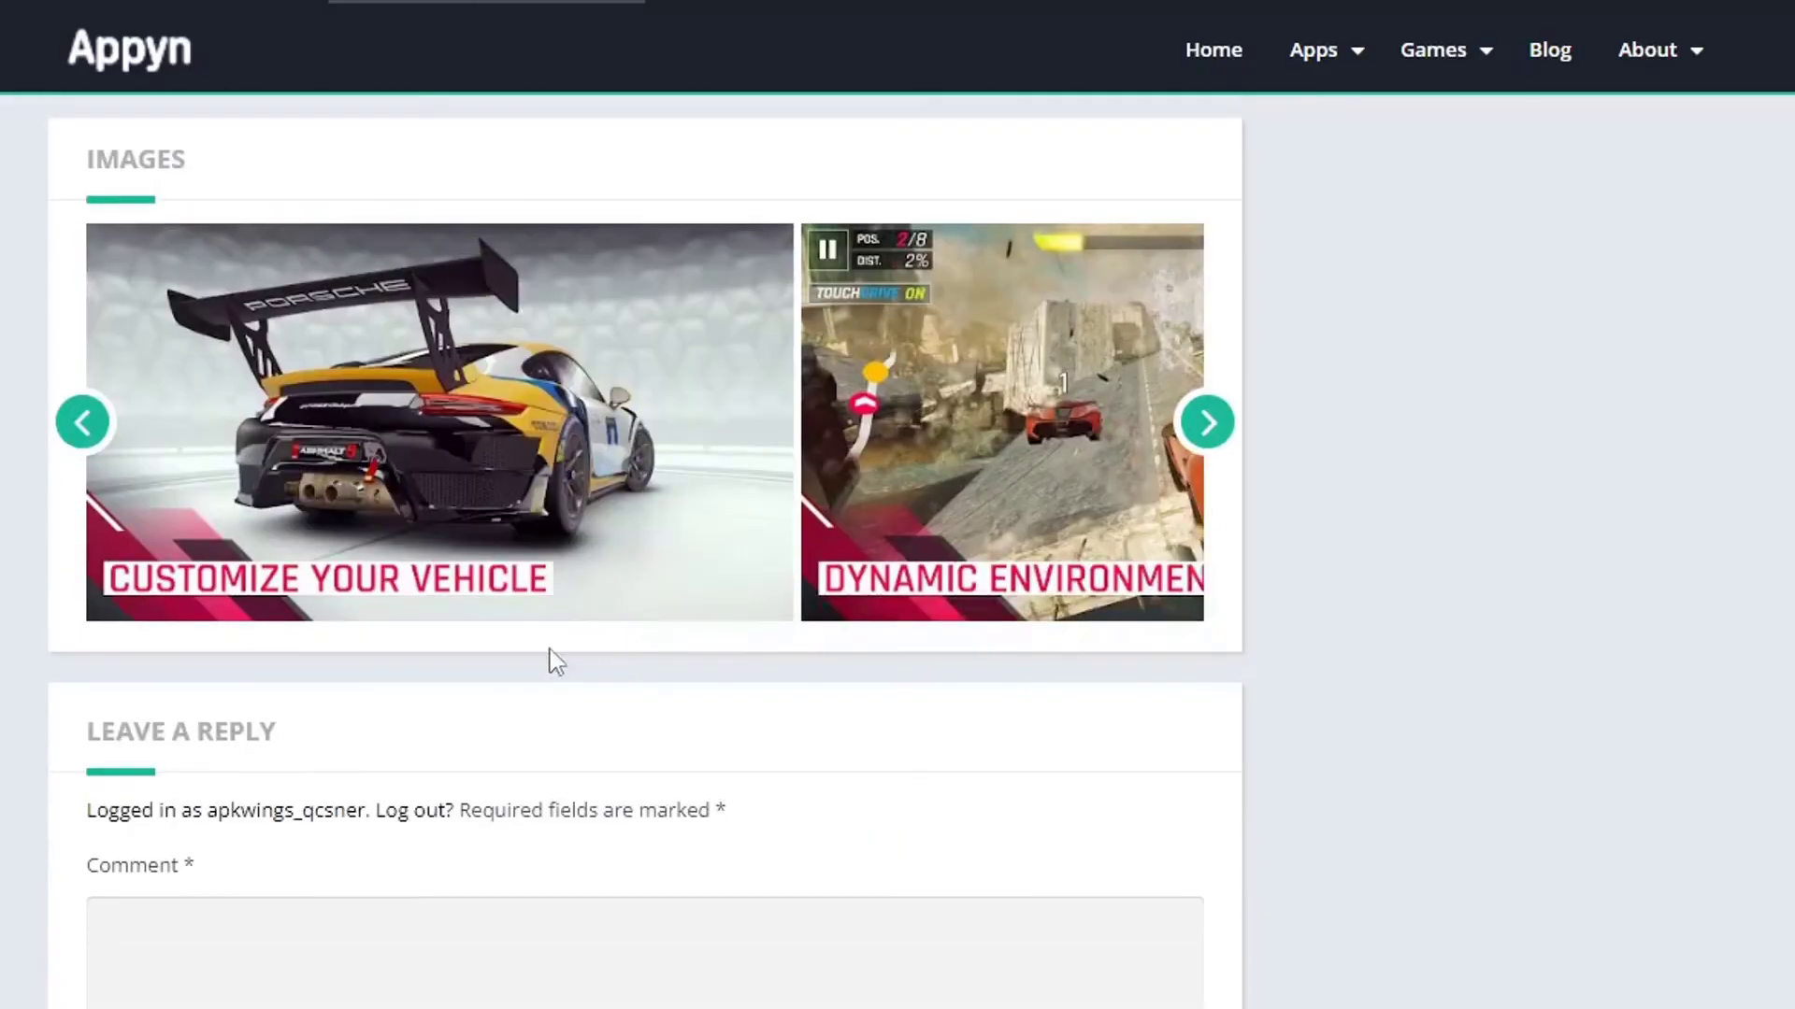
pyautogui.click(1205, 422)
pyautogui.click(1205, 422)
pyautogui.click(1205, 421)
pyautogui.scroll(-5, 1201, 422)
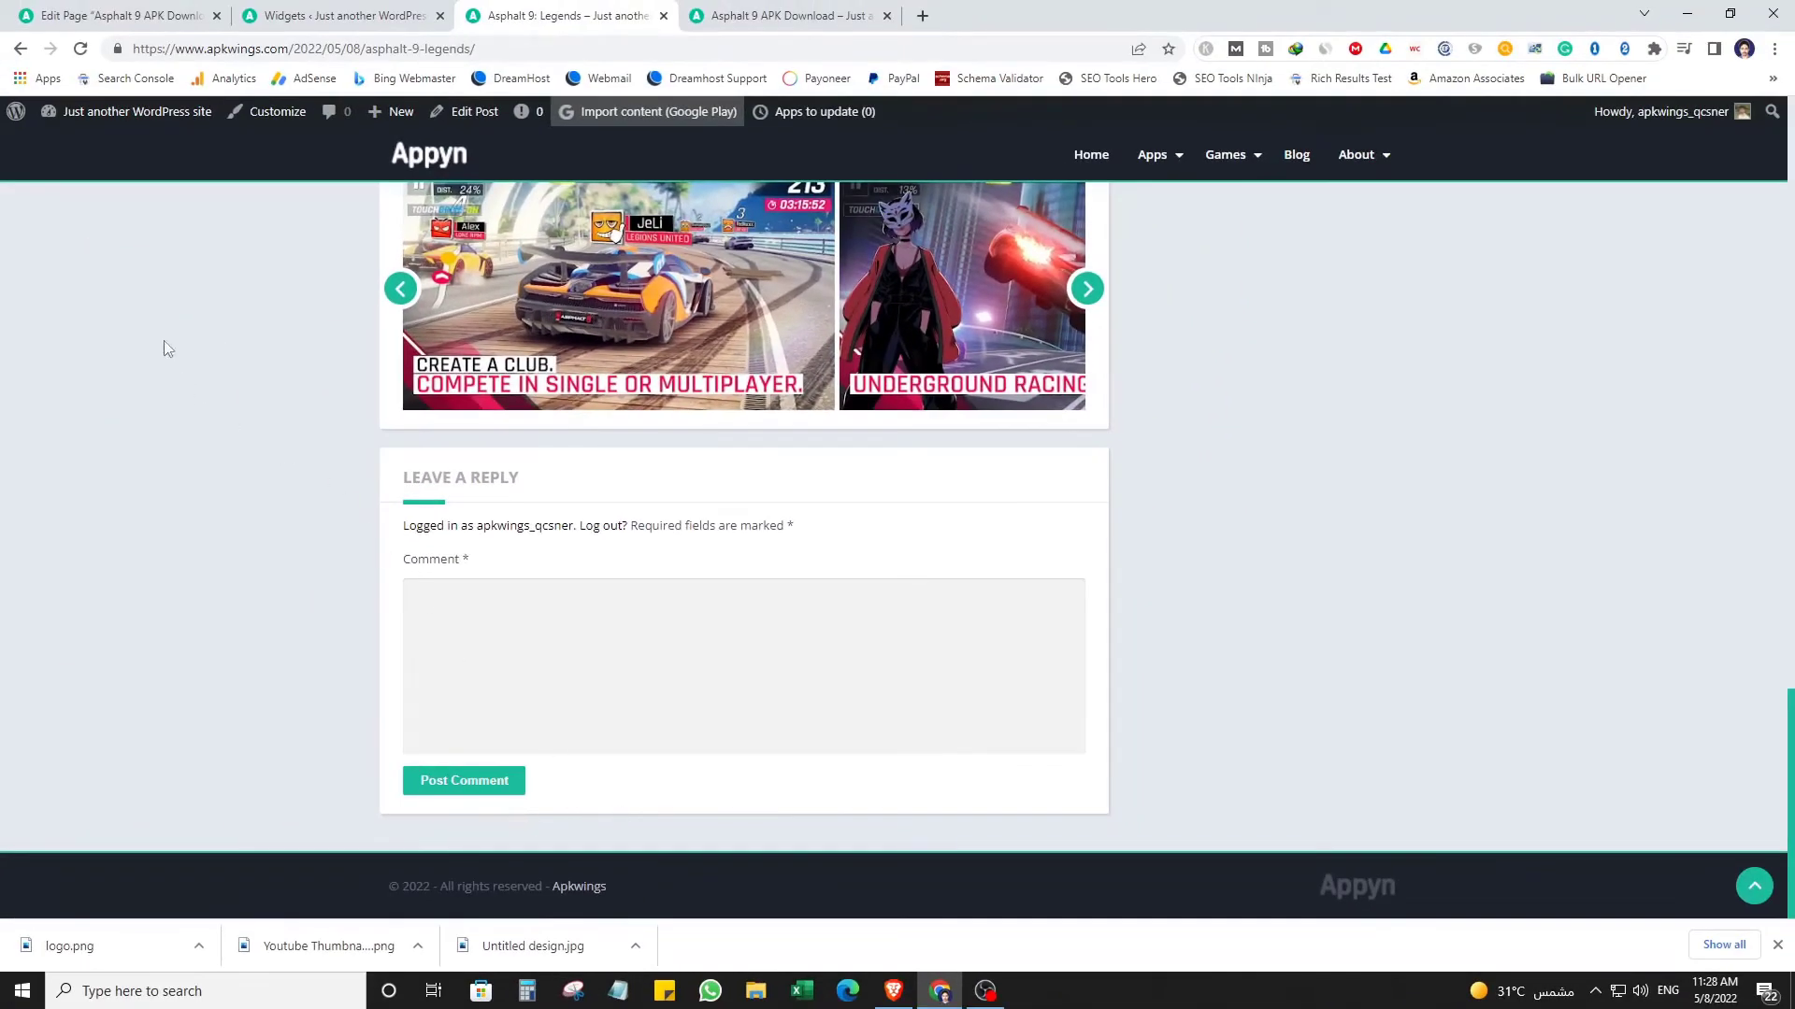
# Back on Widgets, collapse the Latest Apps settings and expand the Footer area.
pyautogui.click(353, 9)
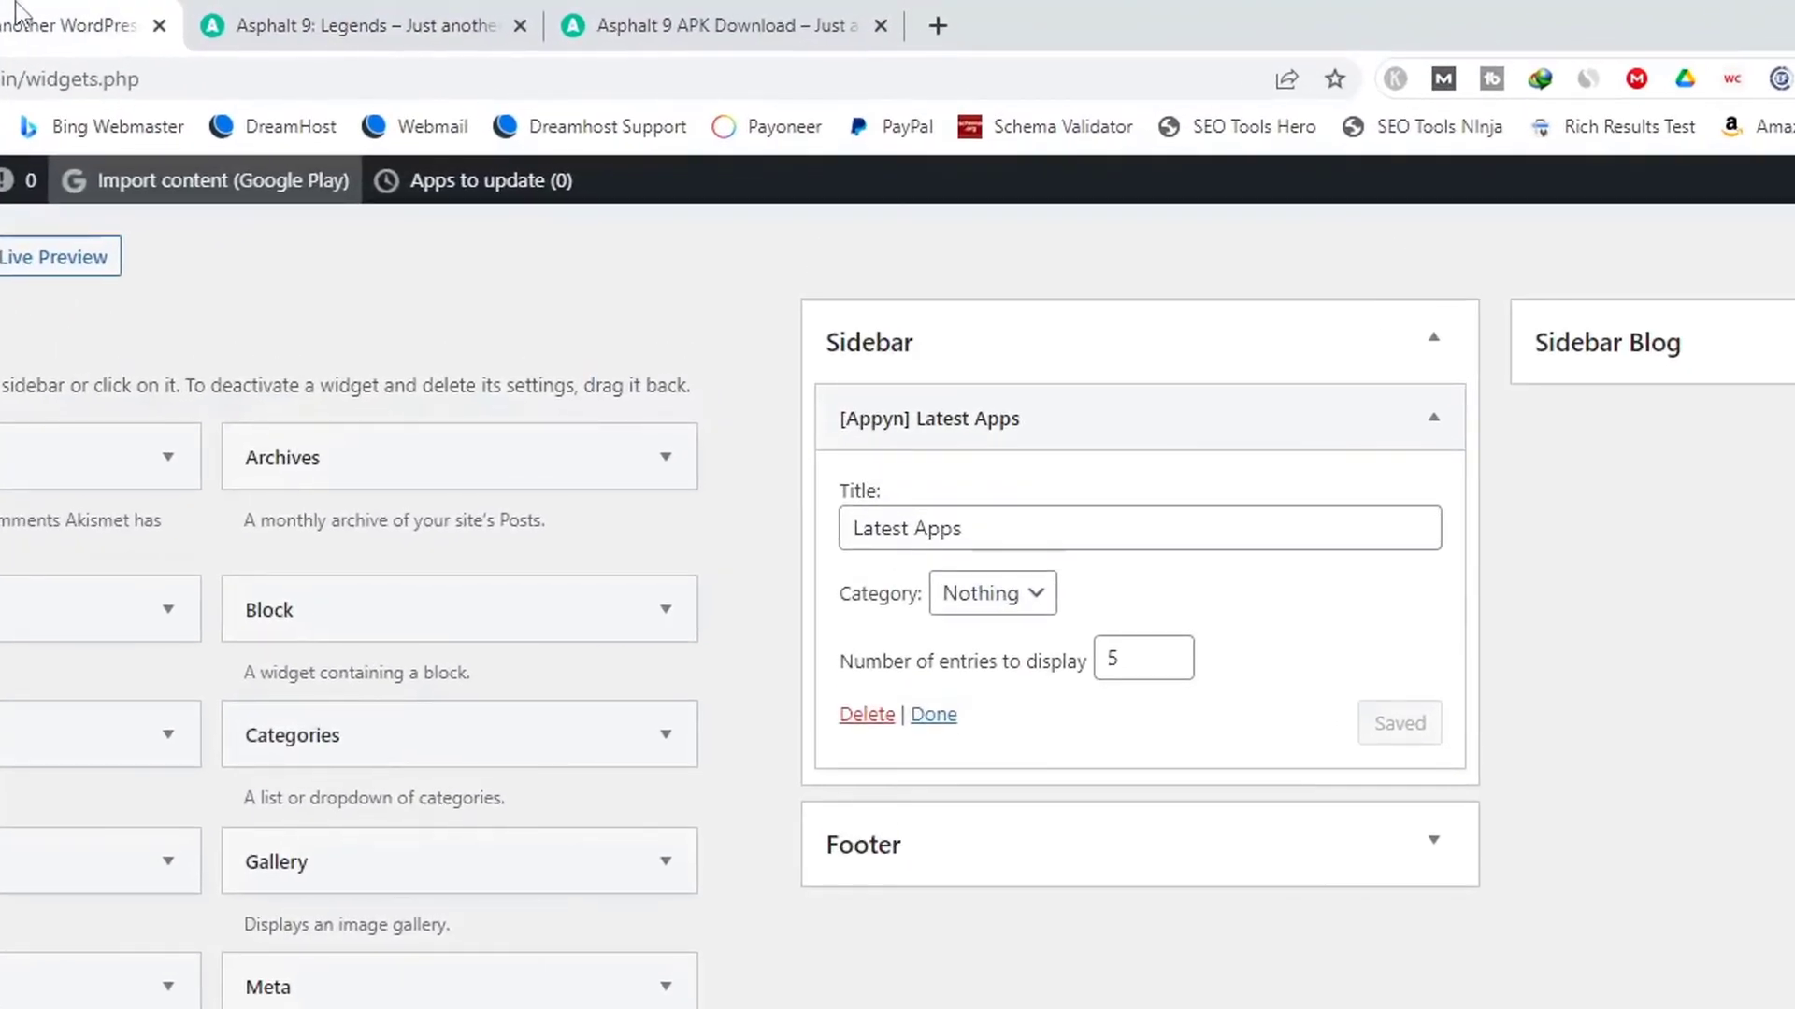
pyautogui.click(1123, 411)
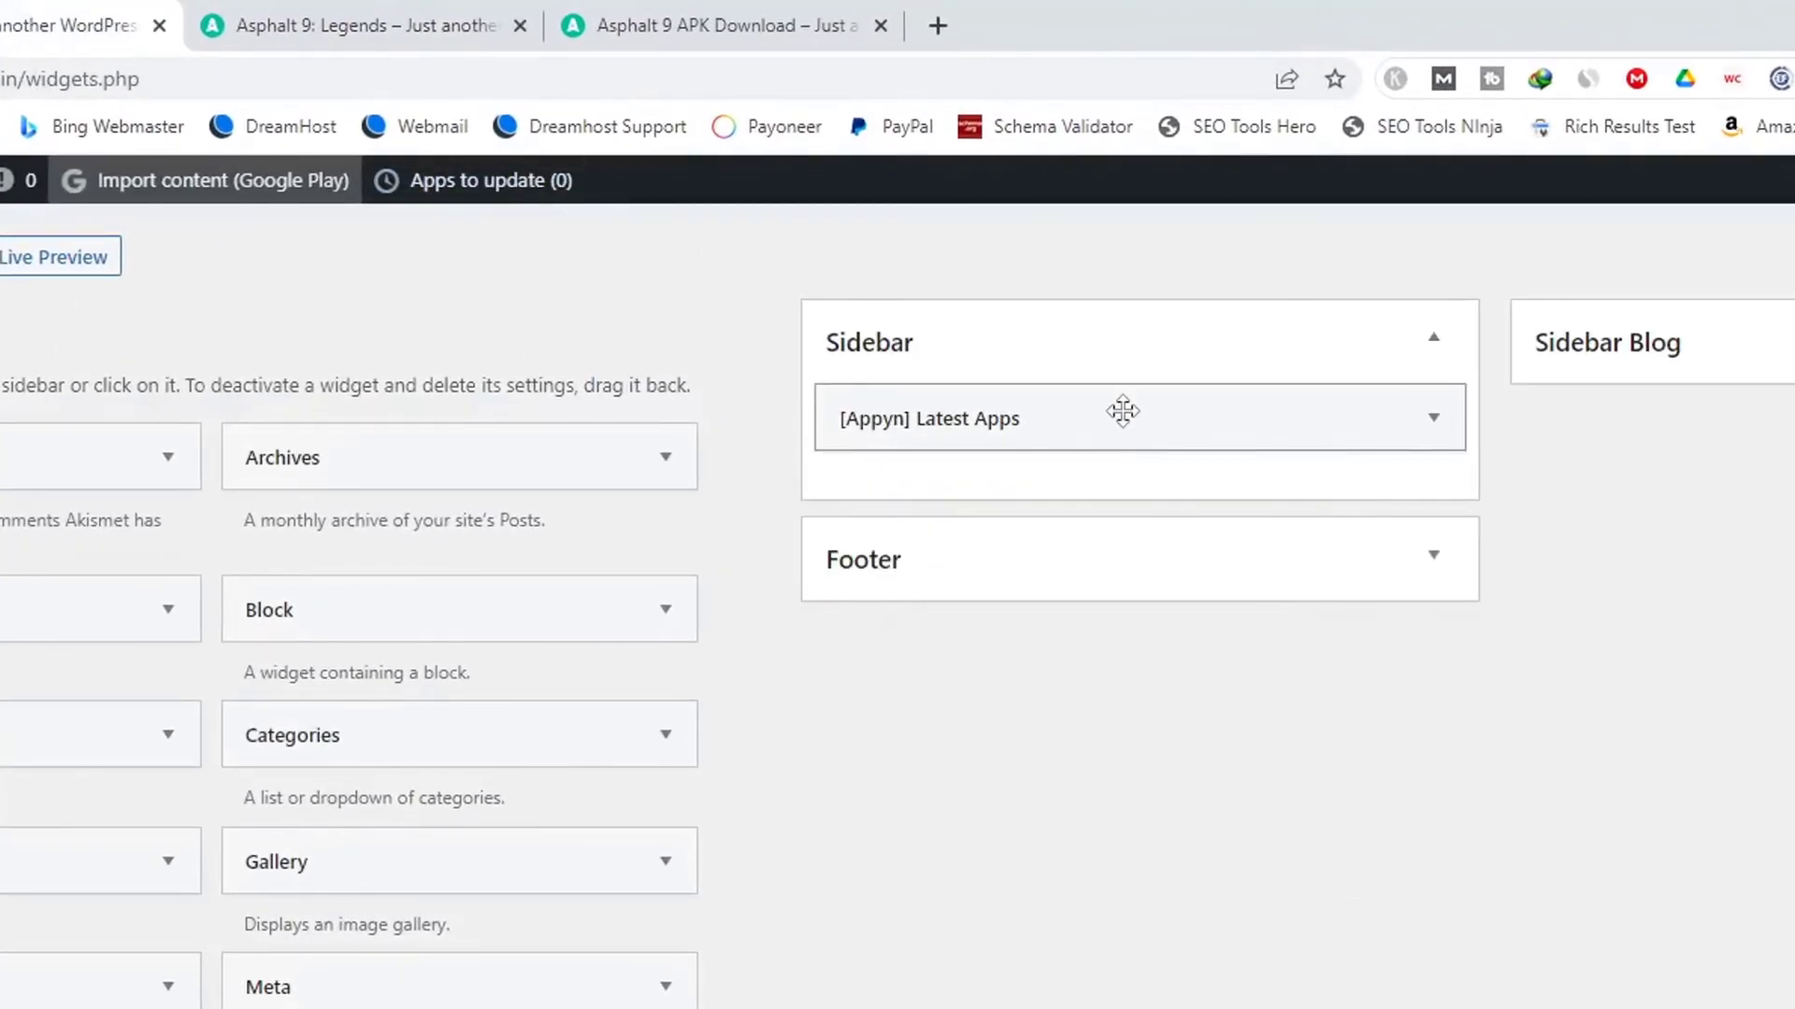
pyautogui.click(966, 558)
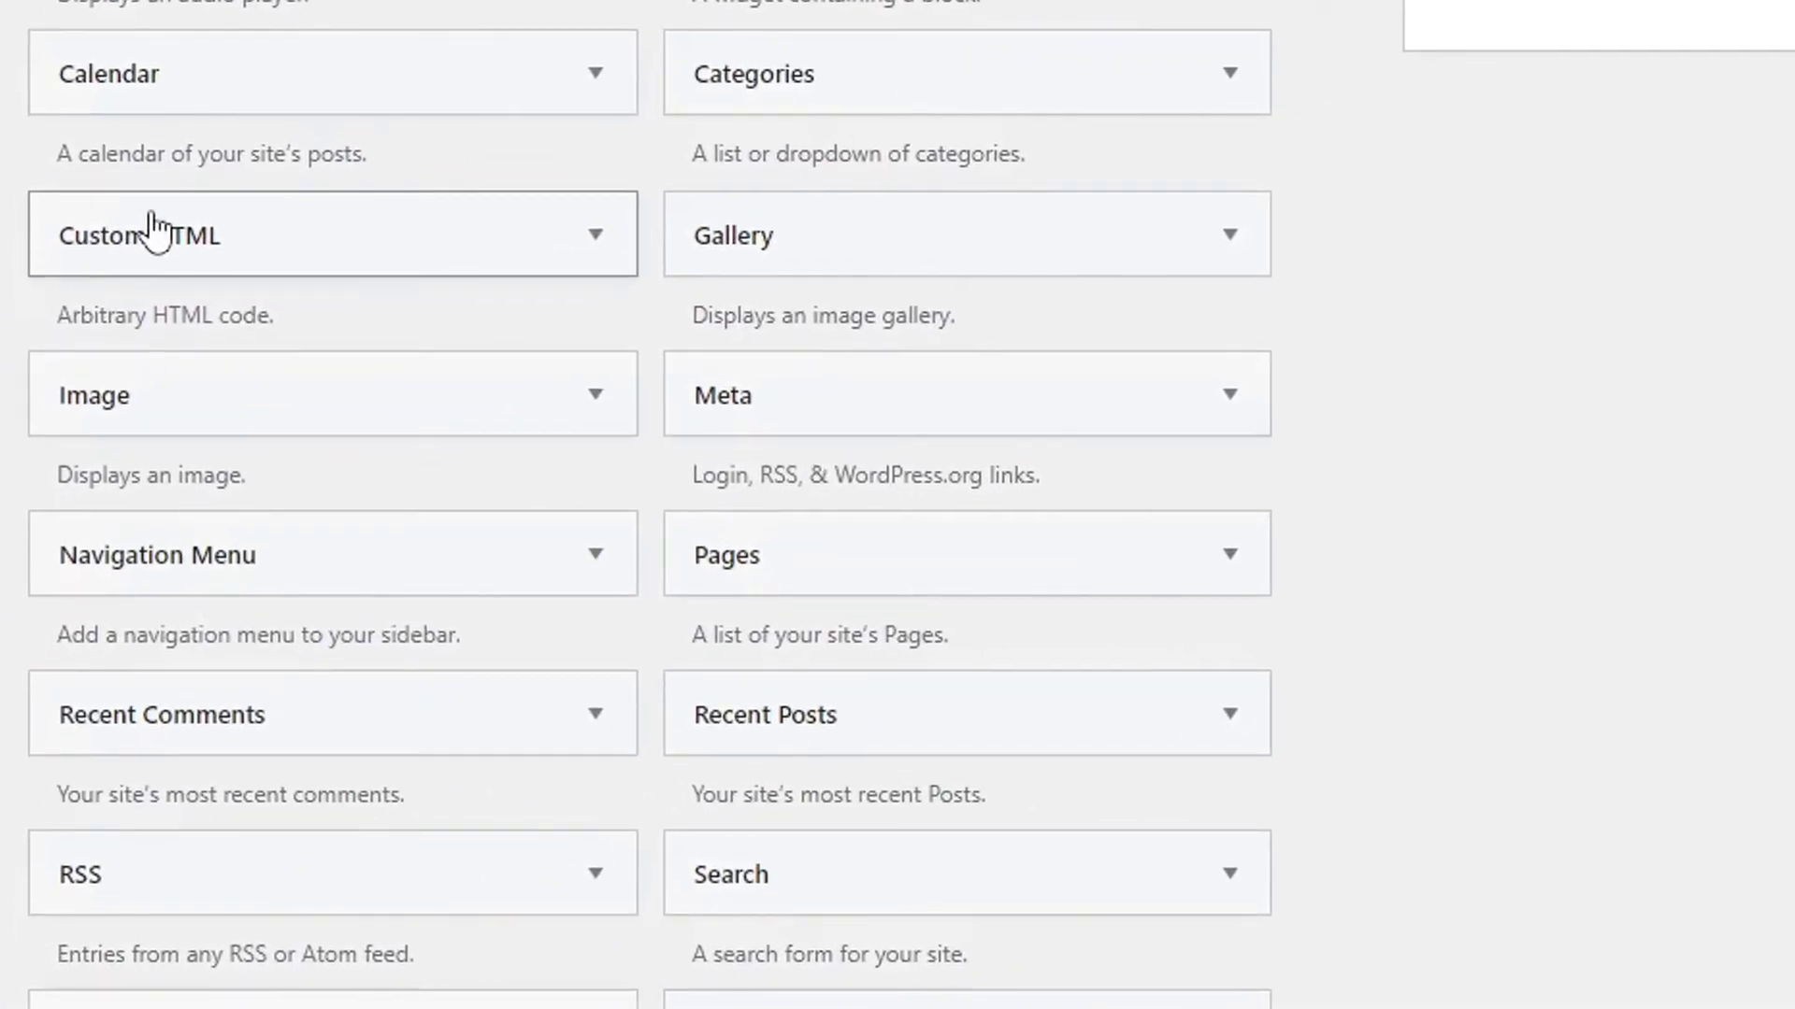
pyautogui.scroll(-2, 207, 262)
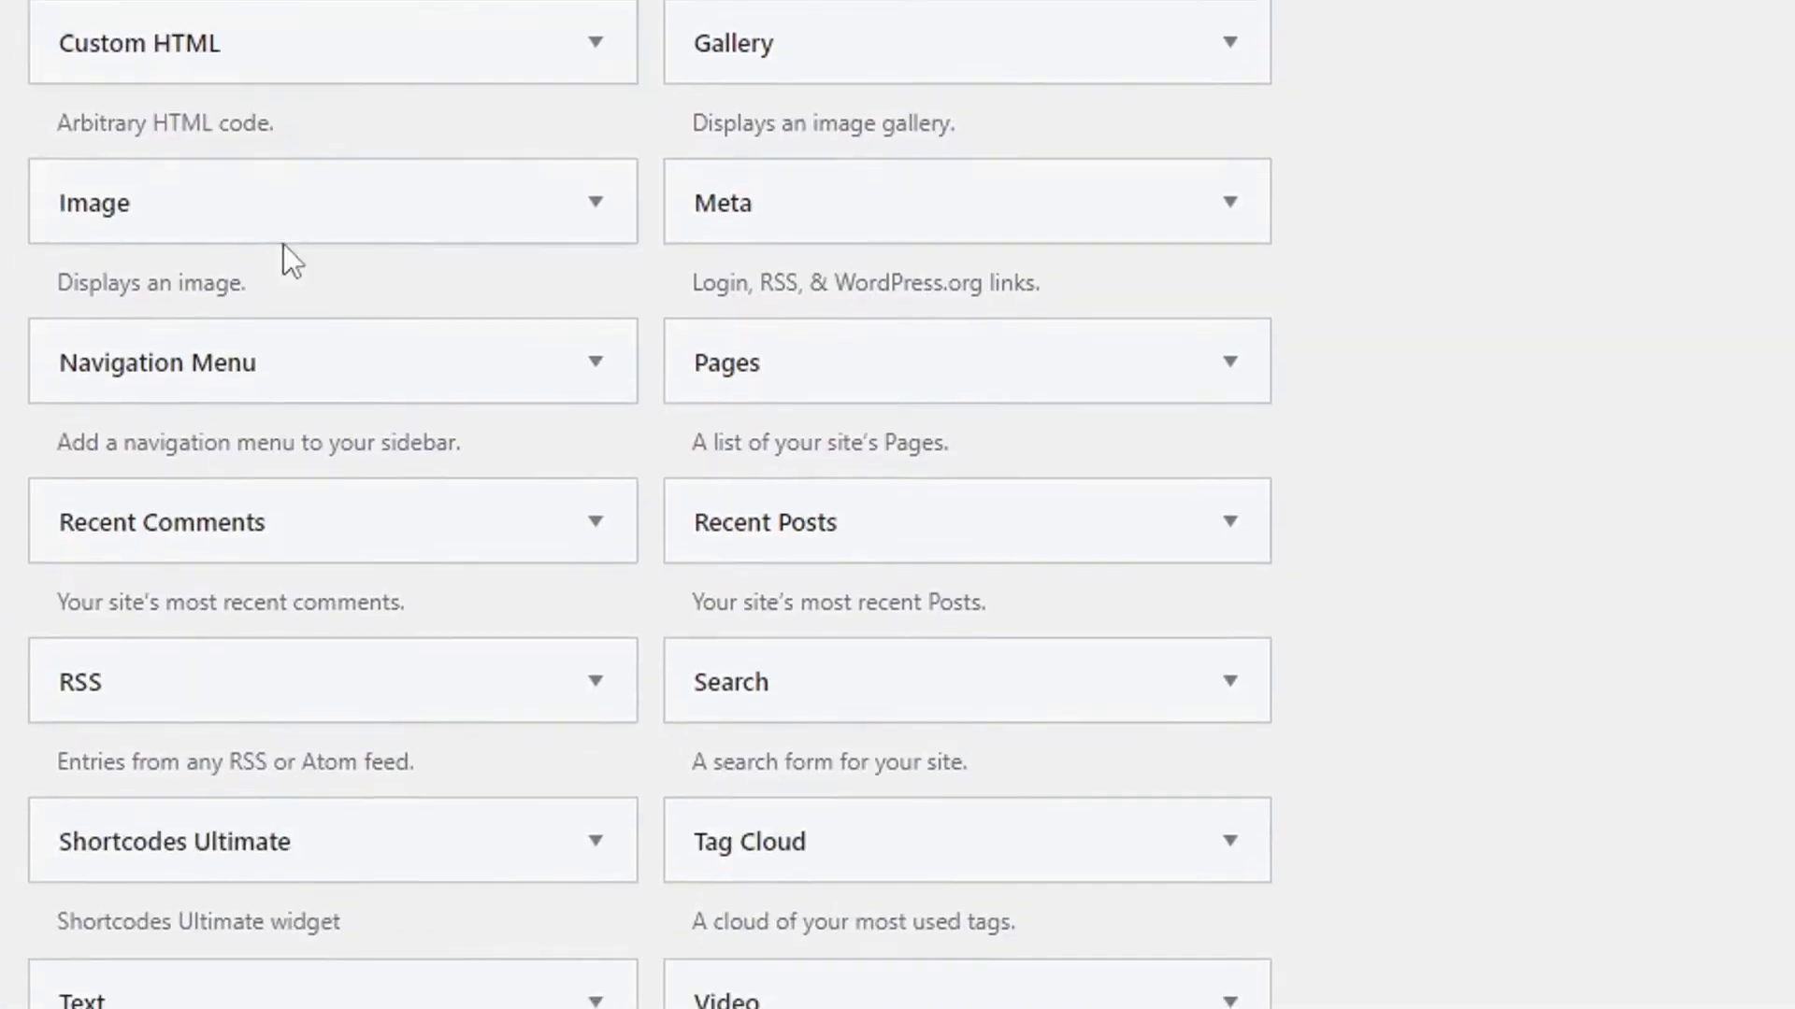
pyautogui.scroll(2, 804, 187)
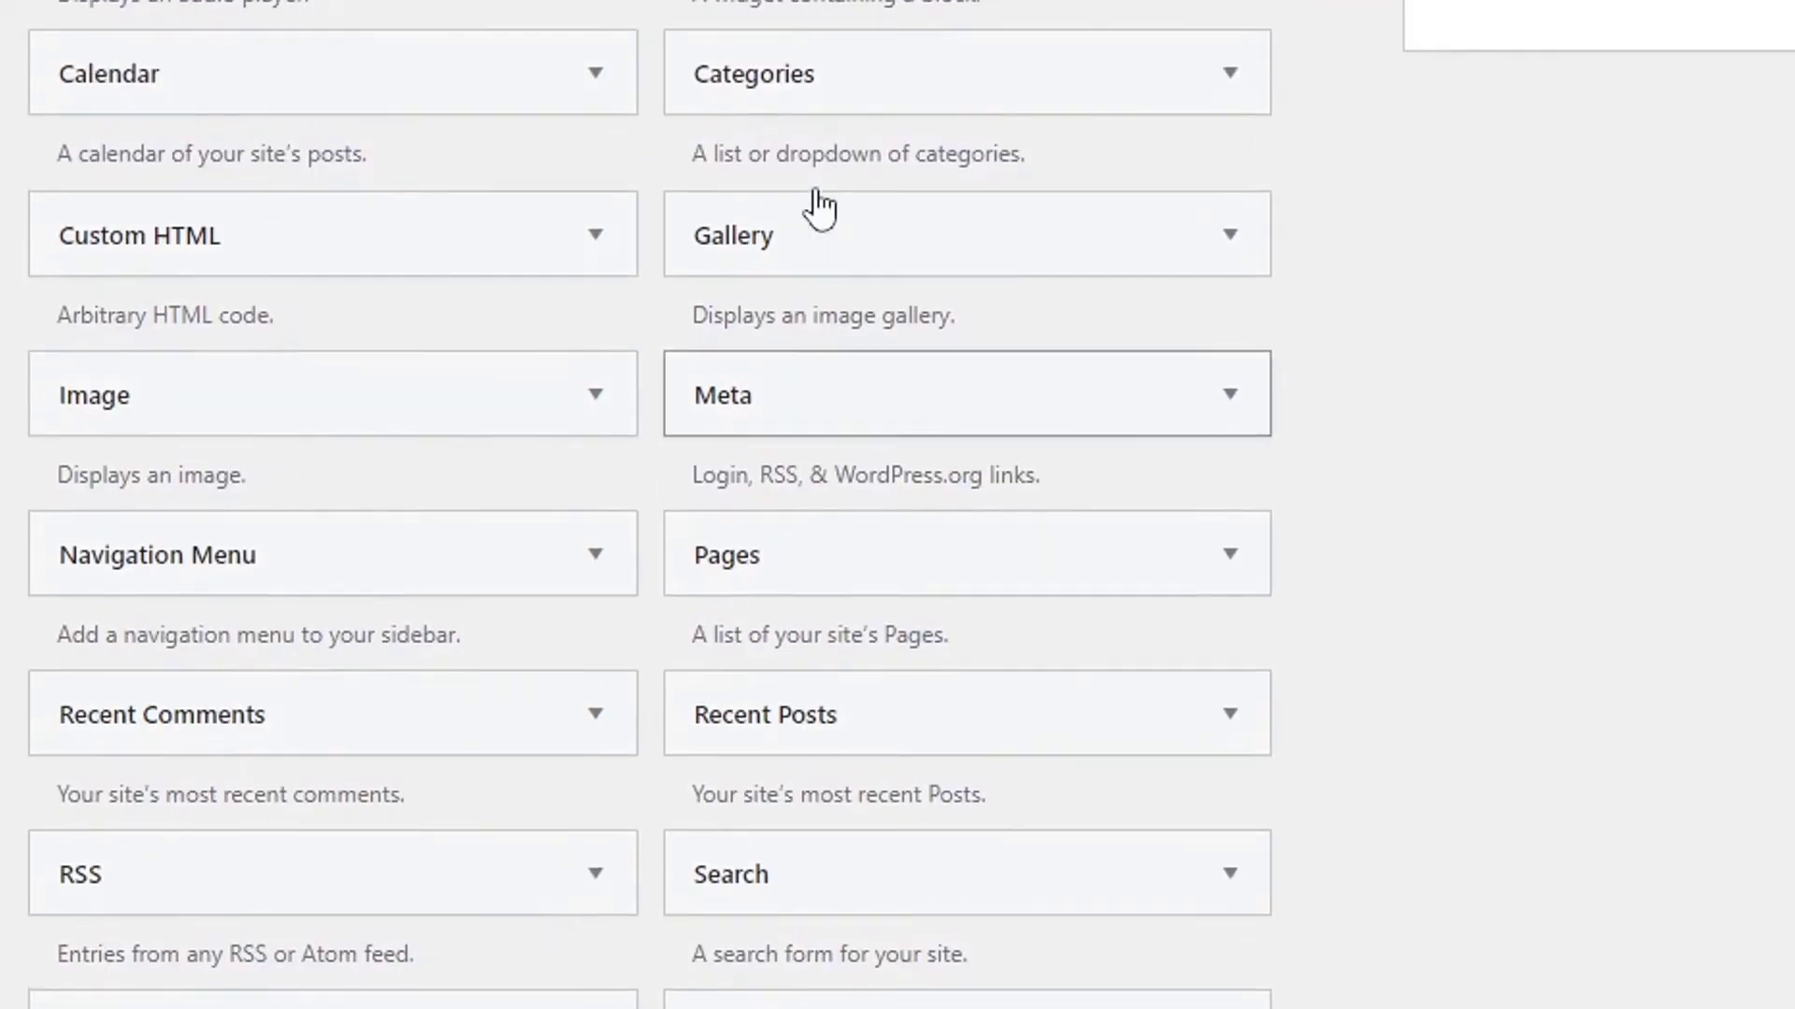
pyautogui.scroll(-7, 814, 187)
pyautogui.scroll(-1, 808, 159)
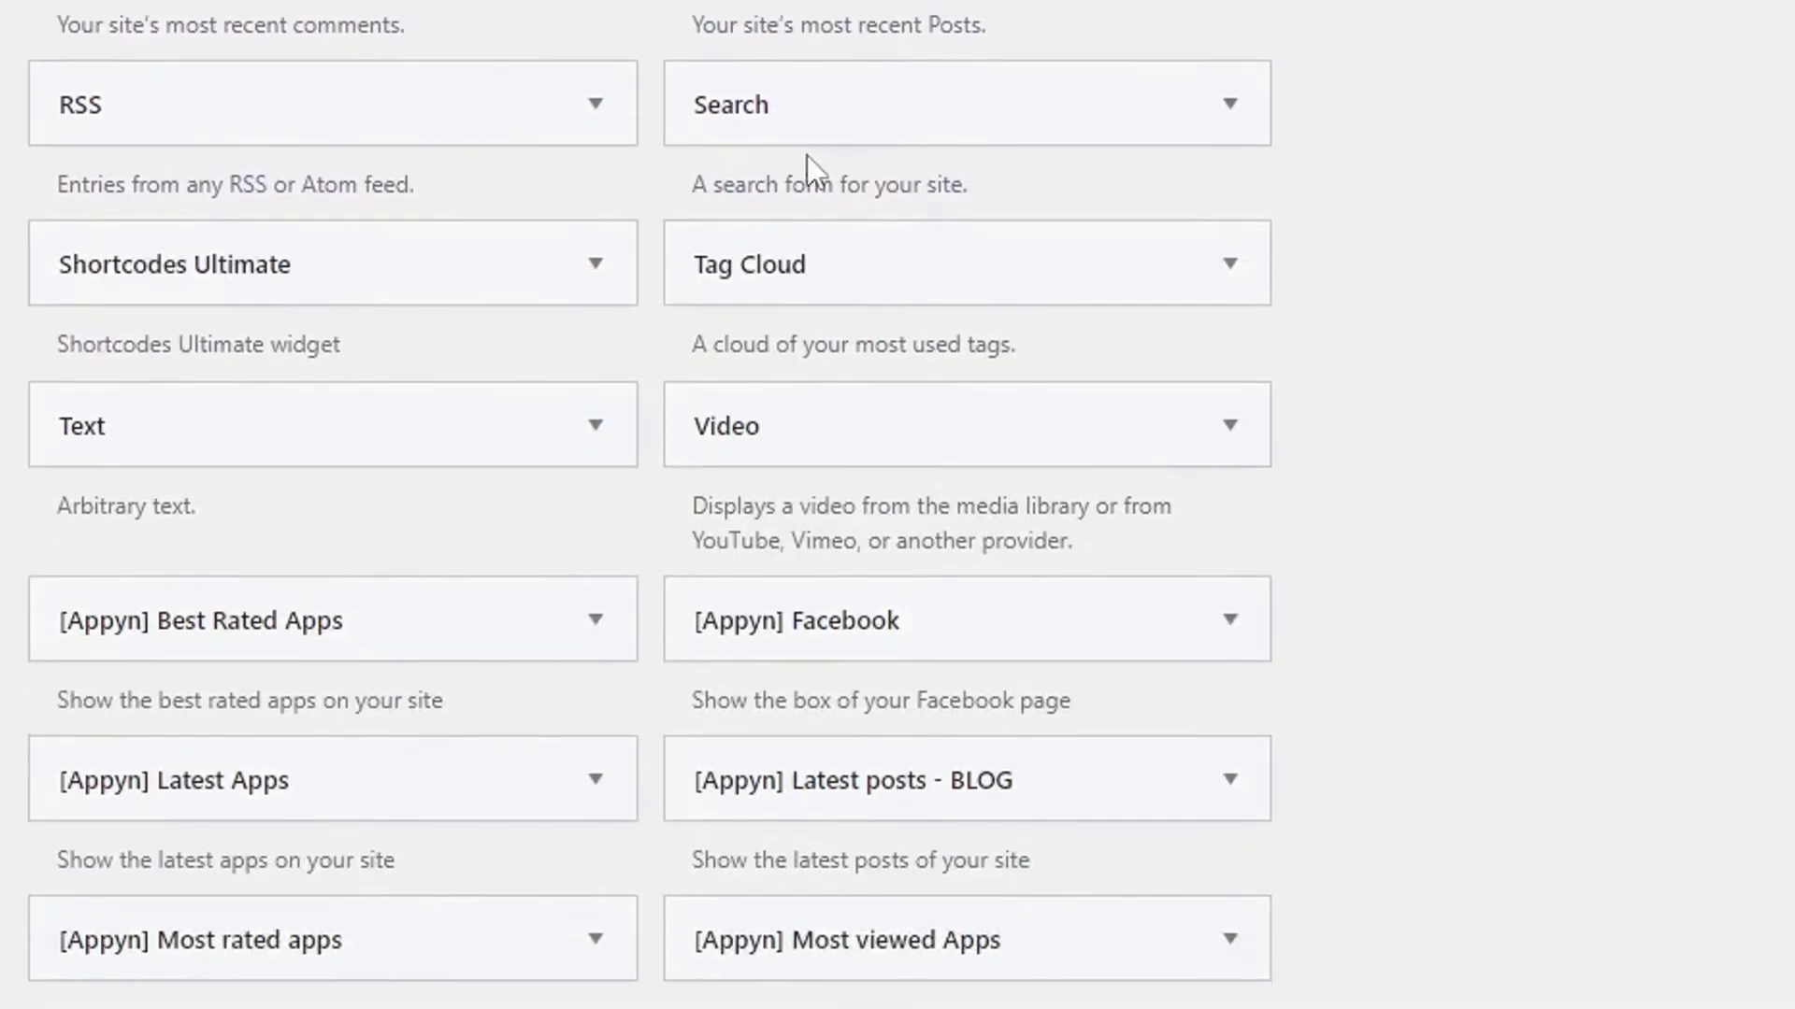
# Add a Footer Text widget titled 'About APKWings' with the pasted Lorem Ipsum paragraph, and save it.
pyautogui.moveTo(113, 404); pyautogui.dragTo(1019, 461)
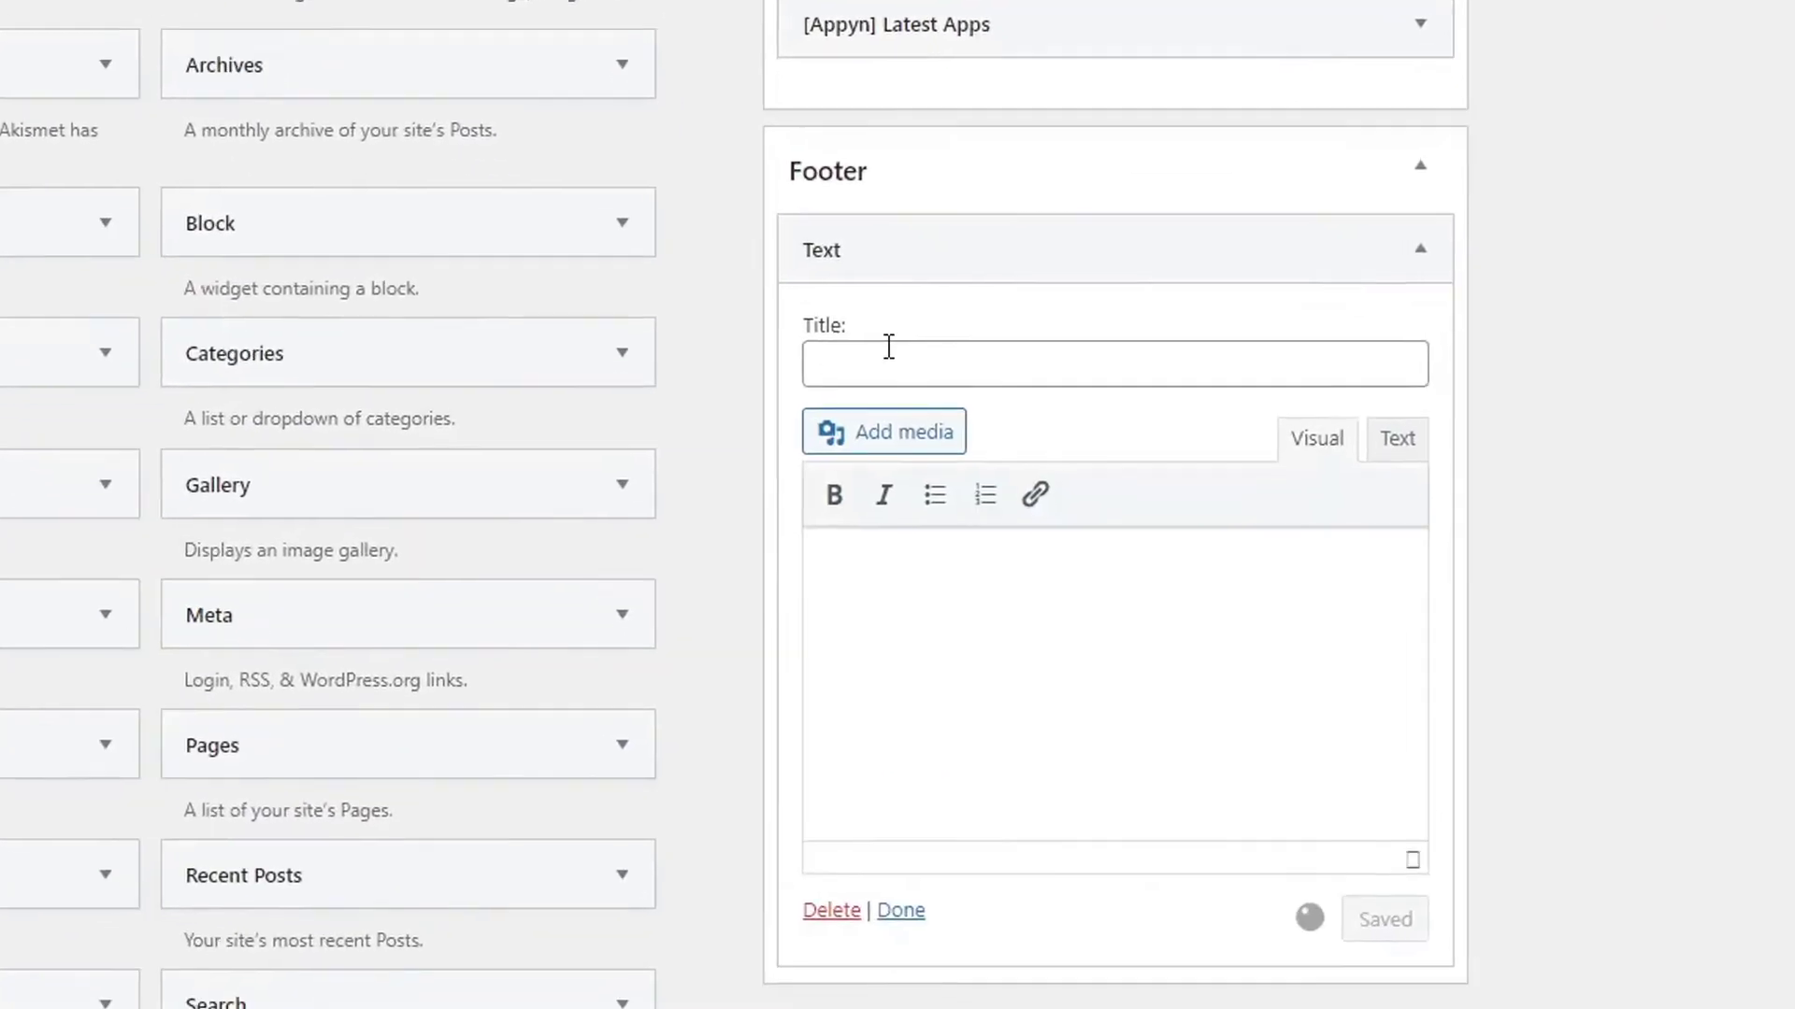
pyautogui.click(889, 347)
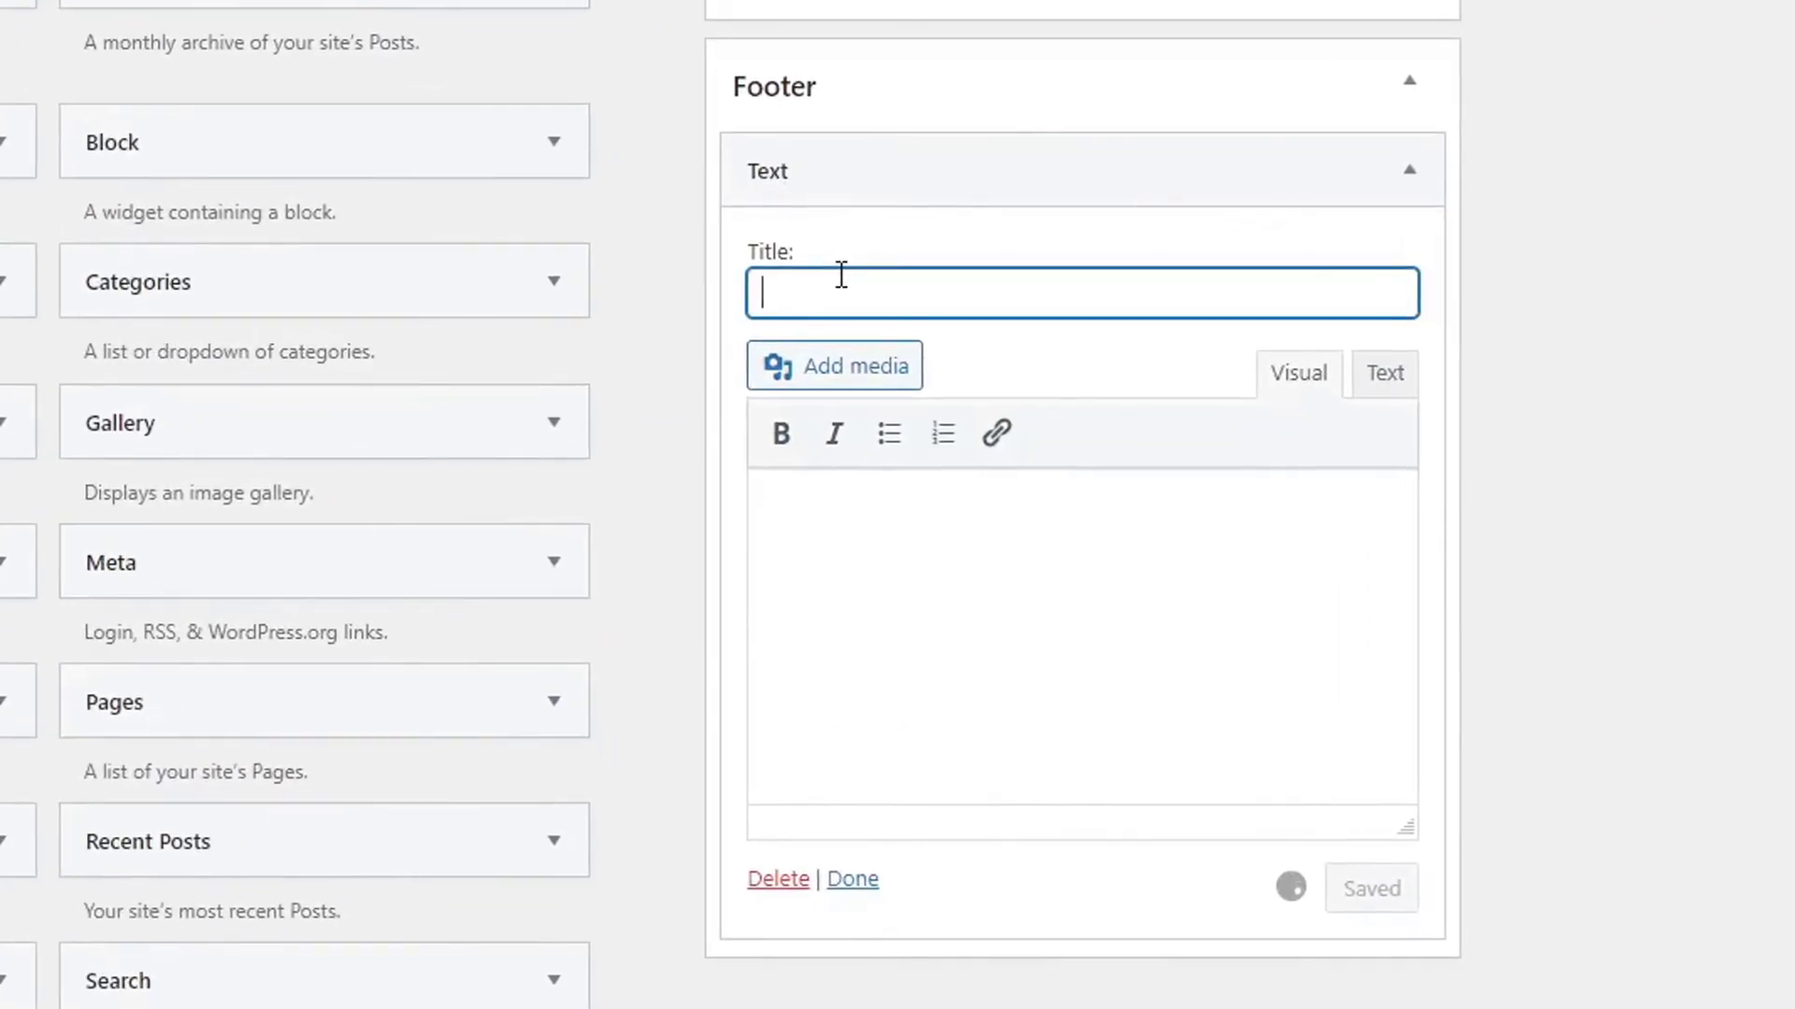
pyautogui.write('About APKWings')
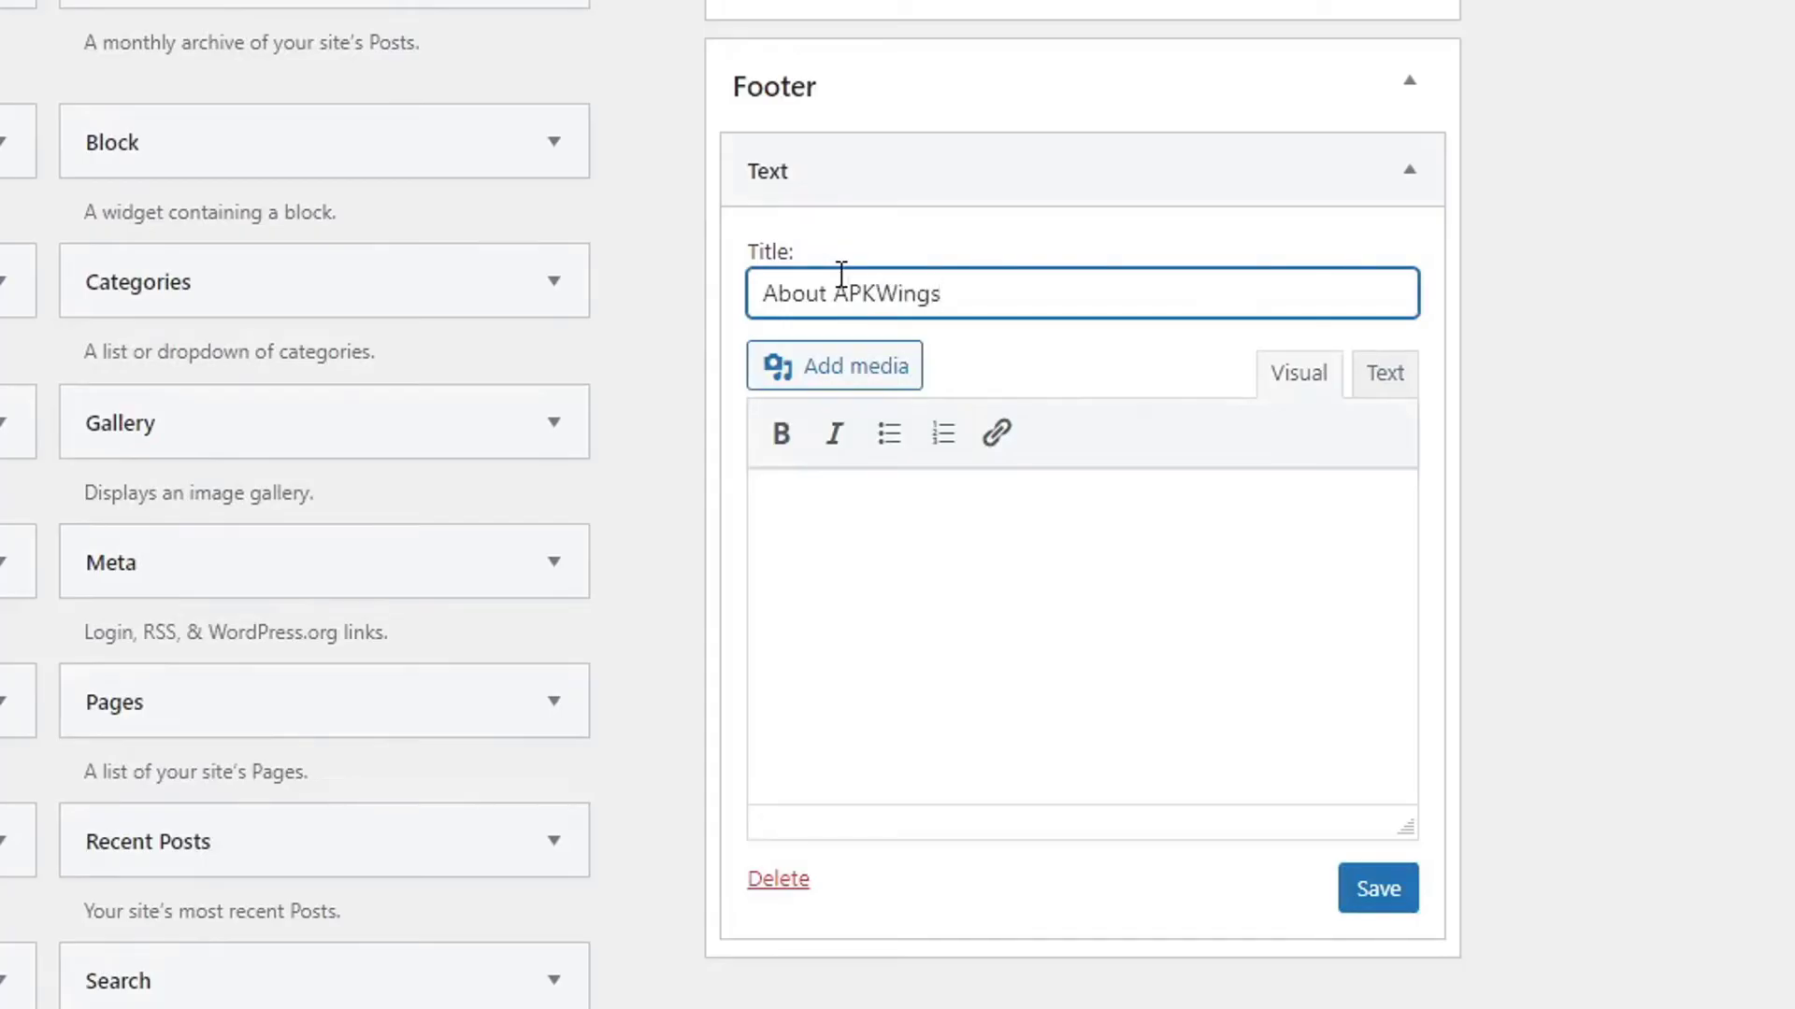
pyautogui.click(1009, 685)
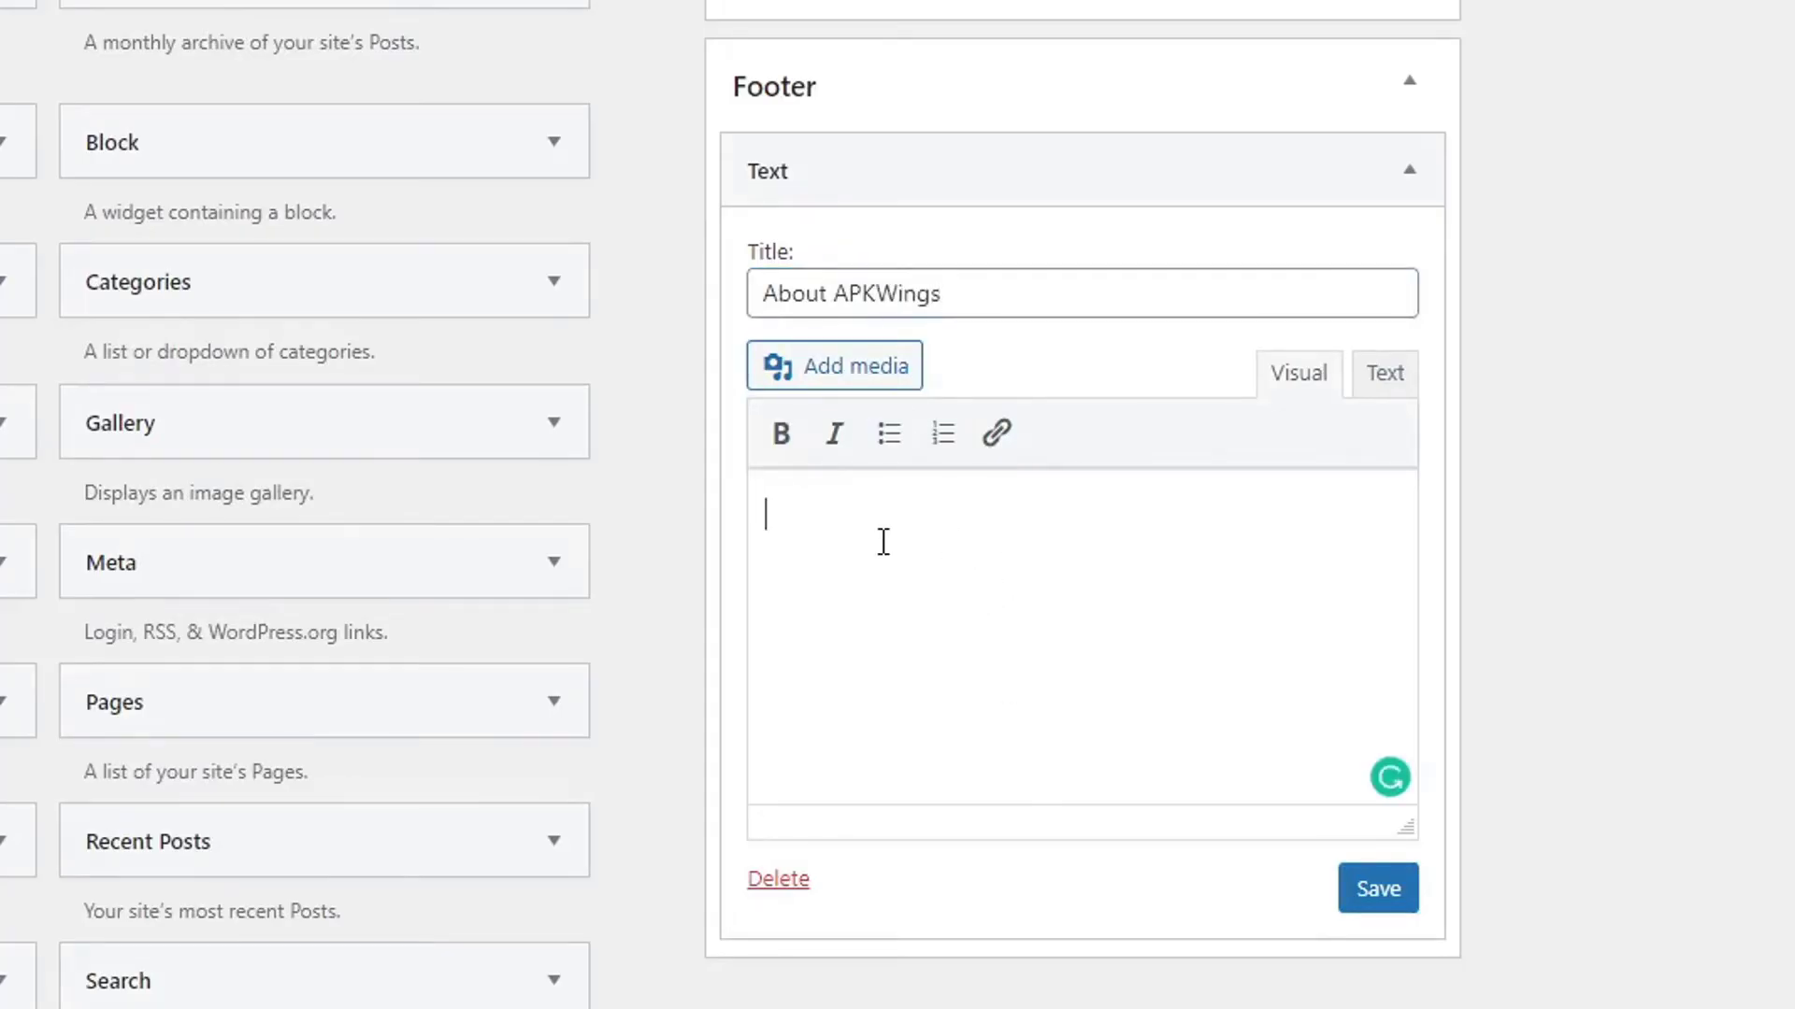
pyautogui.write('Lorem Ipsum is simply dummy text of the printing and typesetting industry. Lorem Ipsum has been the industry’s standard dummy text ever since the 1500s, when an unknown printer took a galley of type and scrambled it to make a type specimen book.')
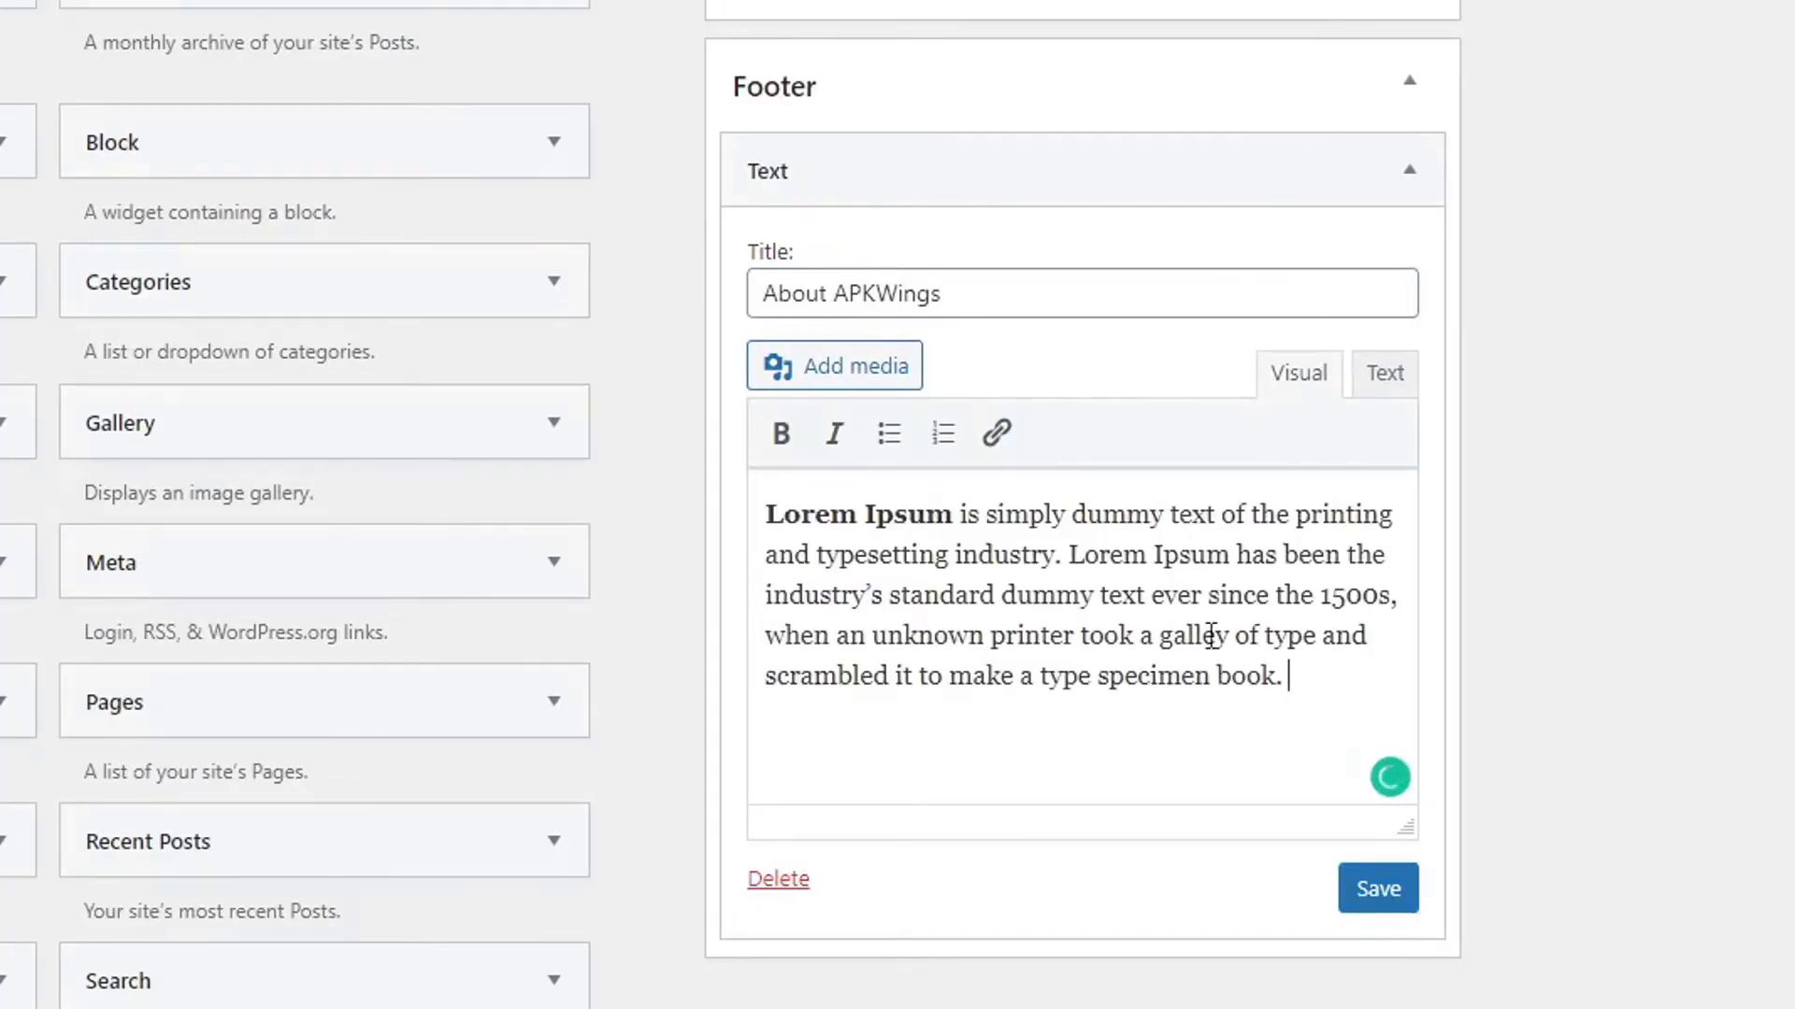
pyautogui.click(1379, 890)
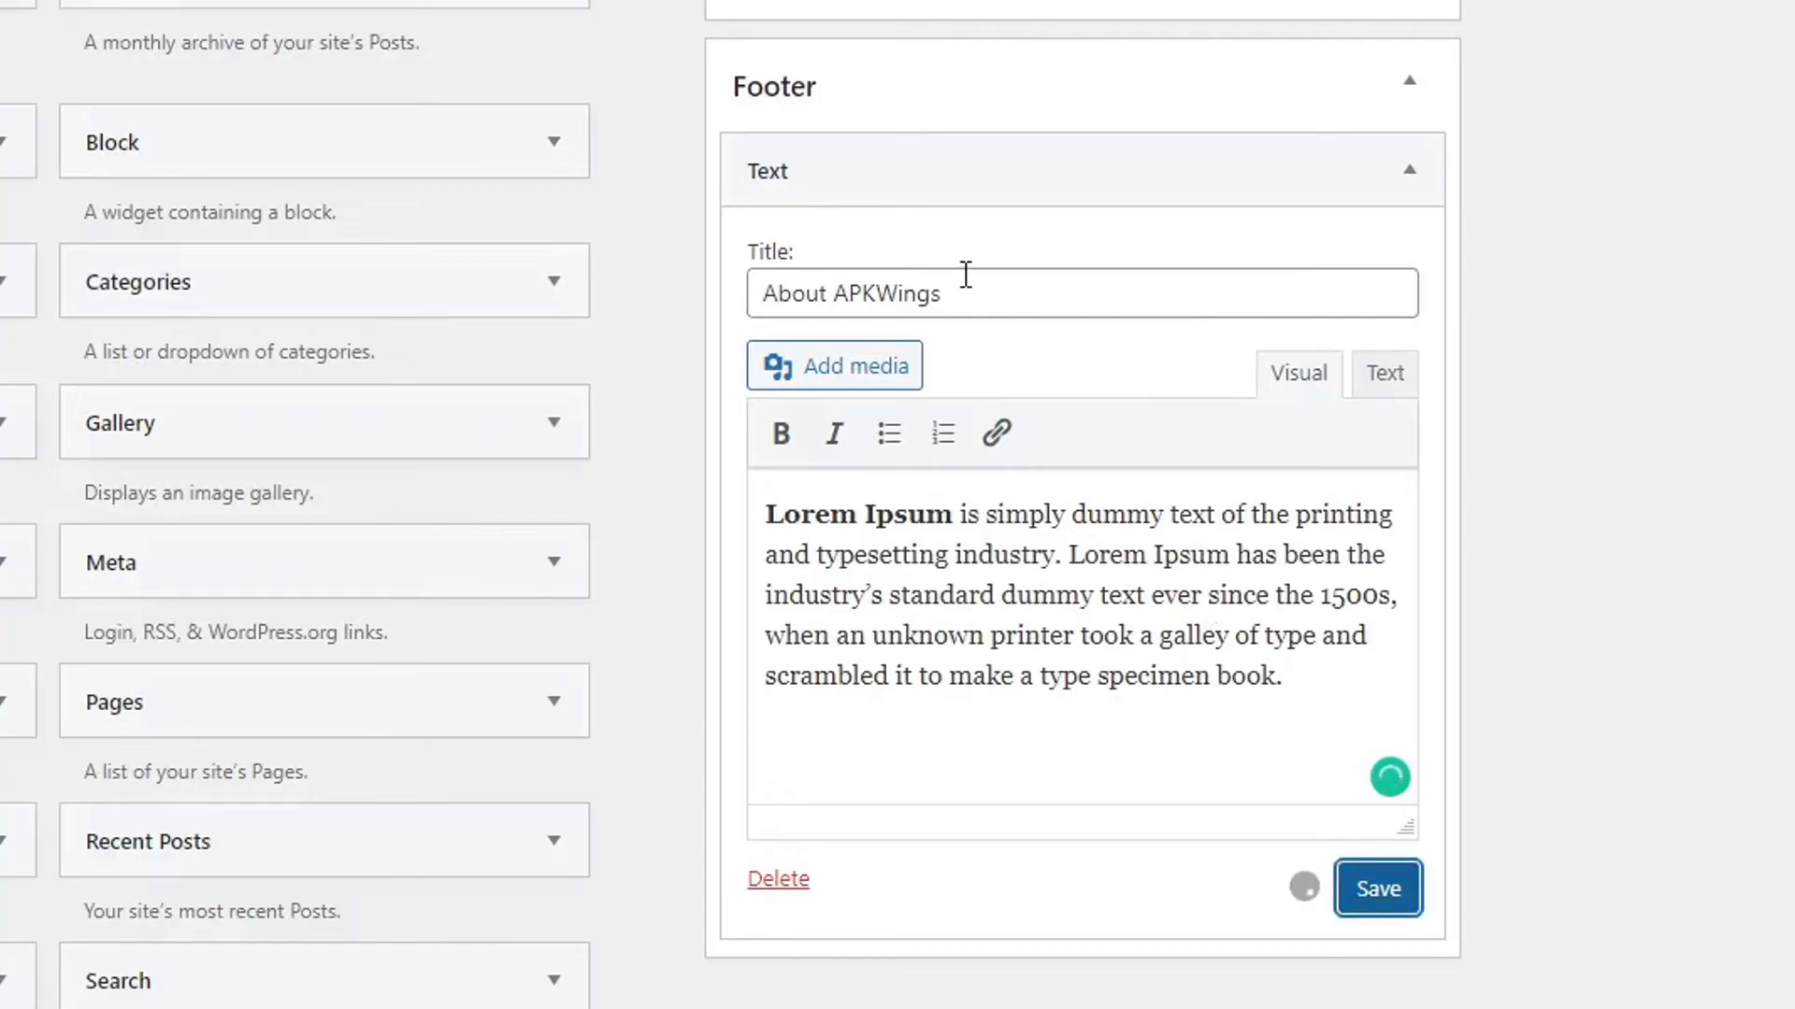
pyautogui.click(925, 173)
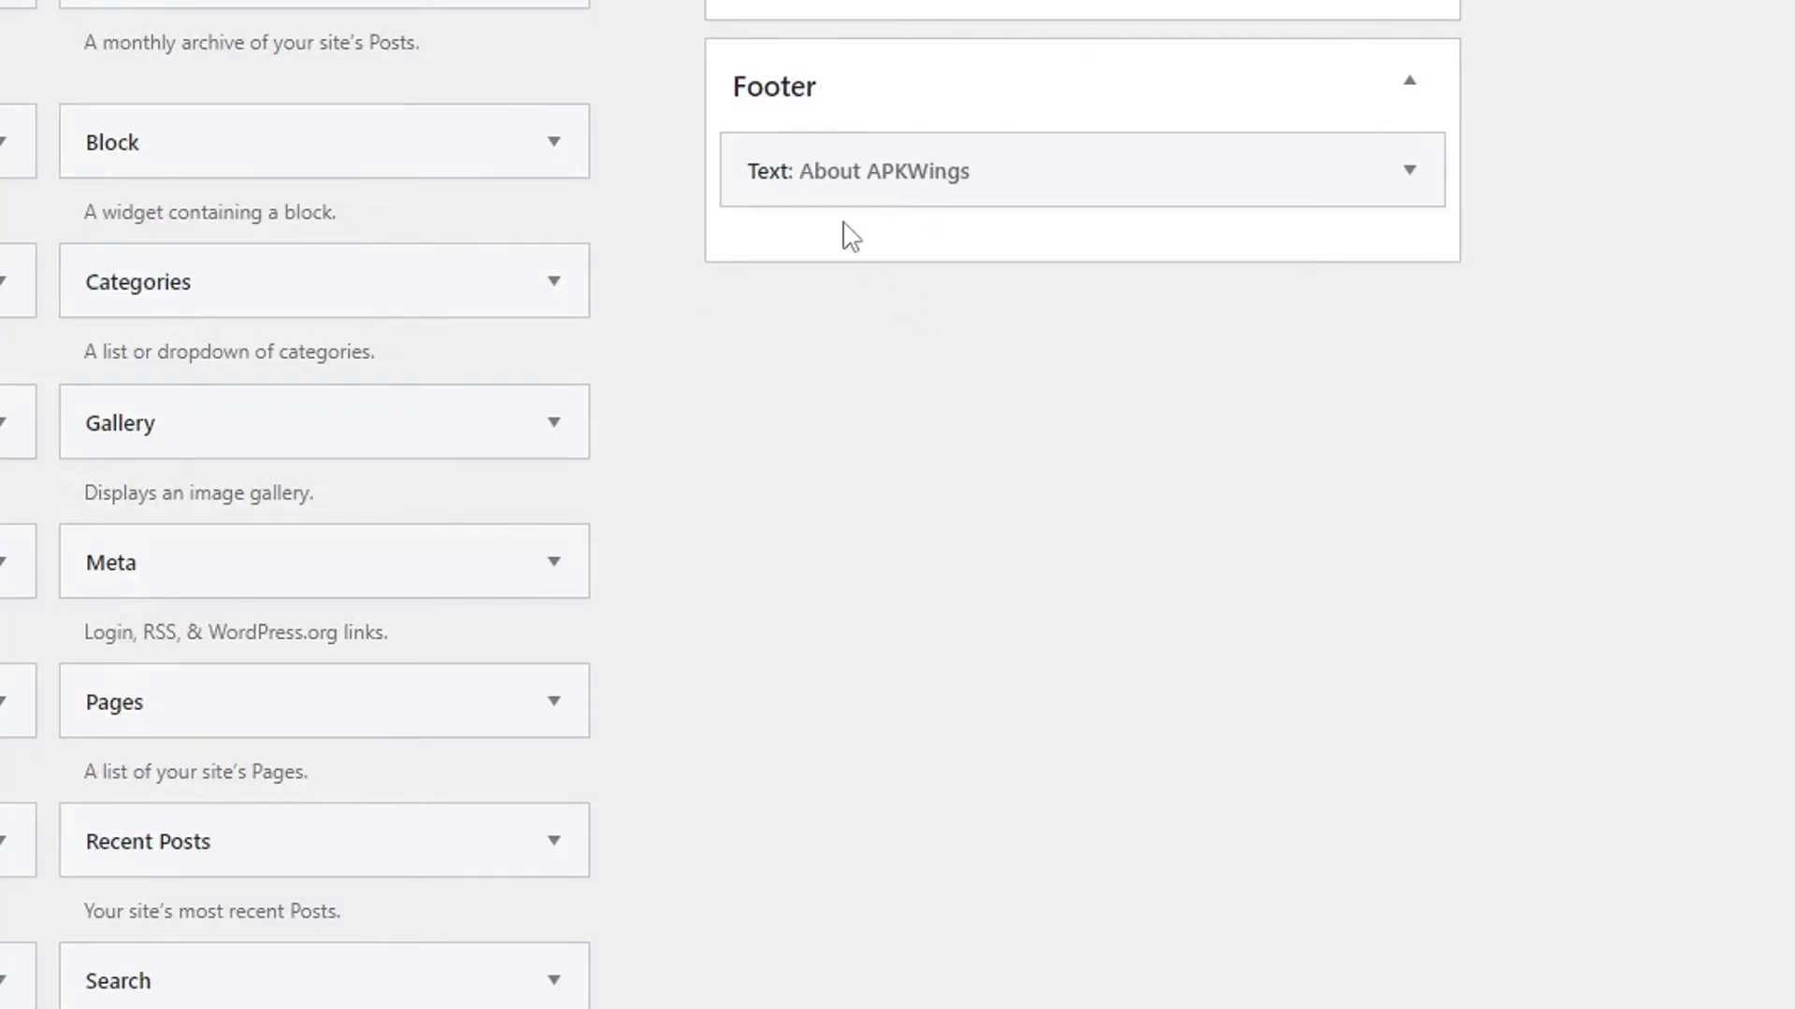
# Drag [Appyn] Latest Apps and [Appyn] Most rated apps into the Footer, then view the Asphalt 9 post.
pyautogui.scroll(-10, 785, 429)
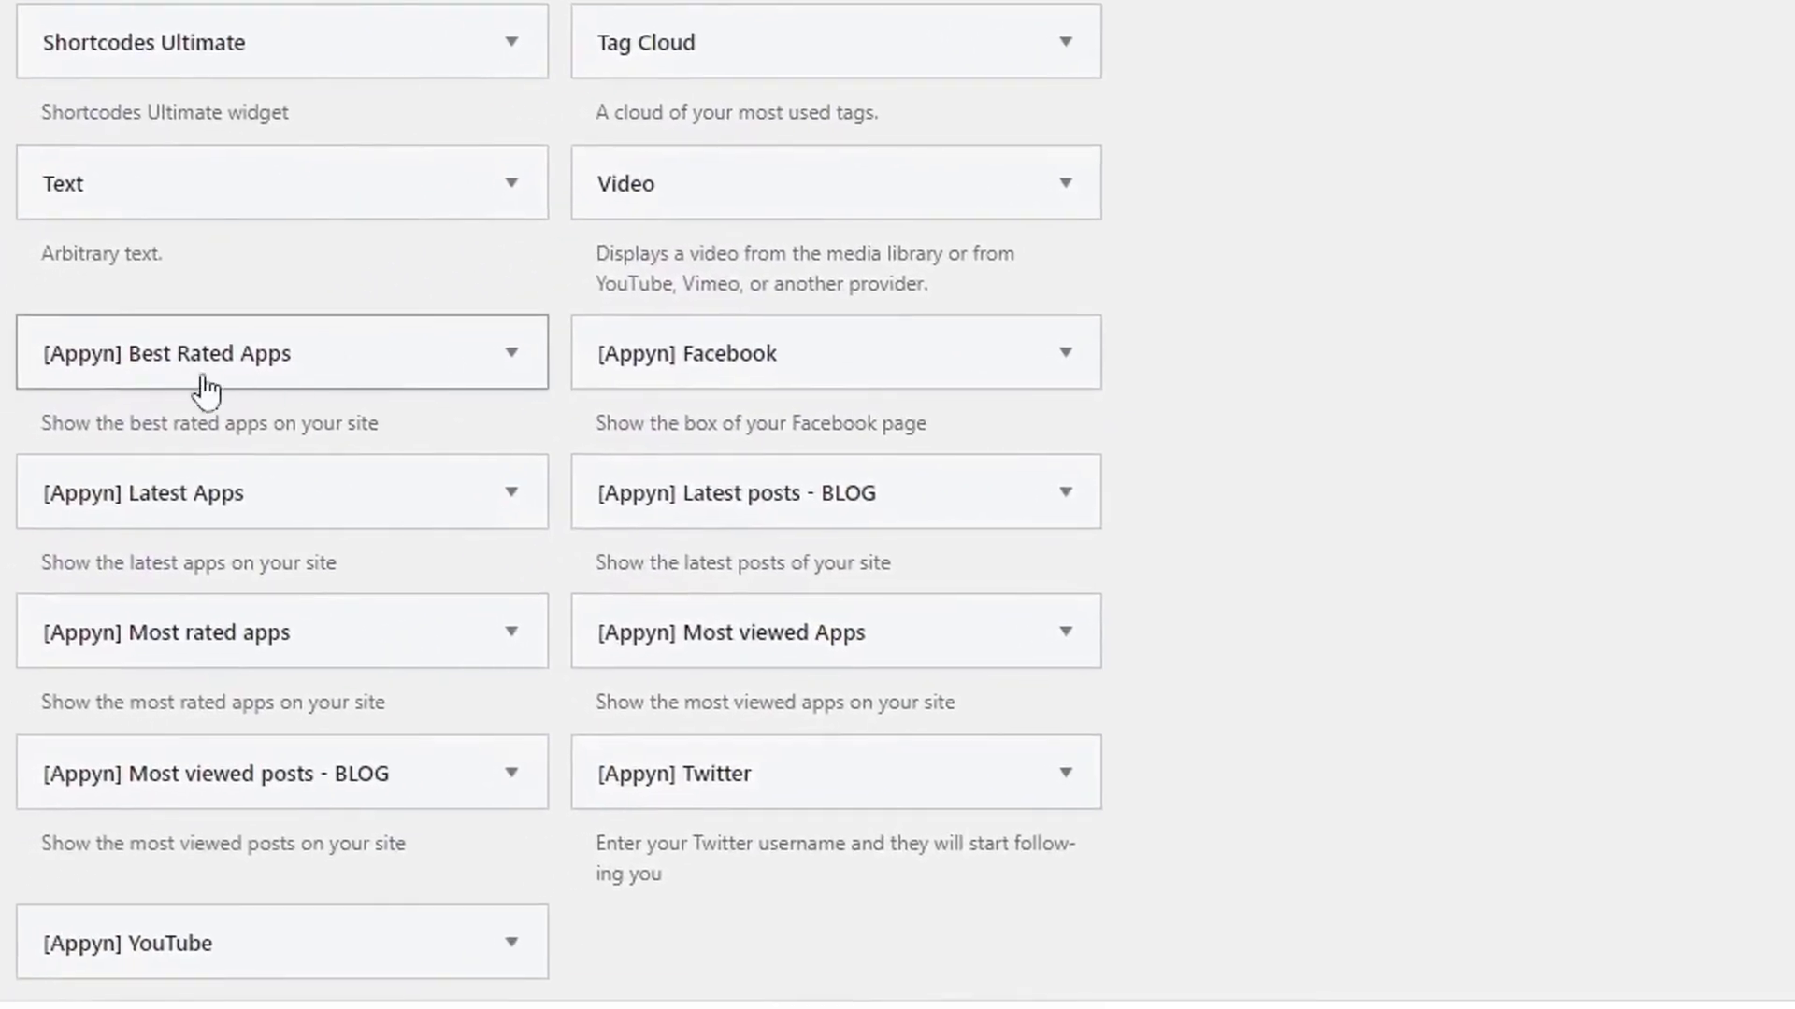
pyautogui.moveTo(17, 526); pyautogui.dragTo(1017, 350)
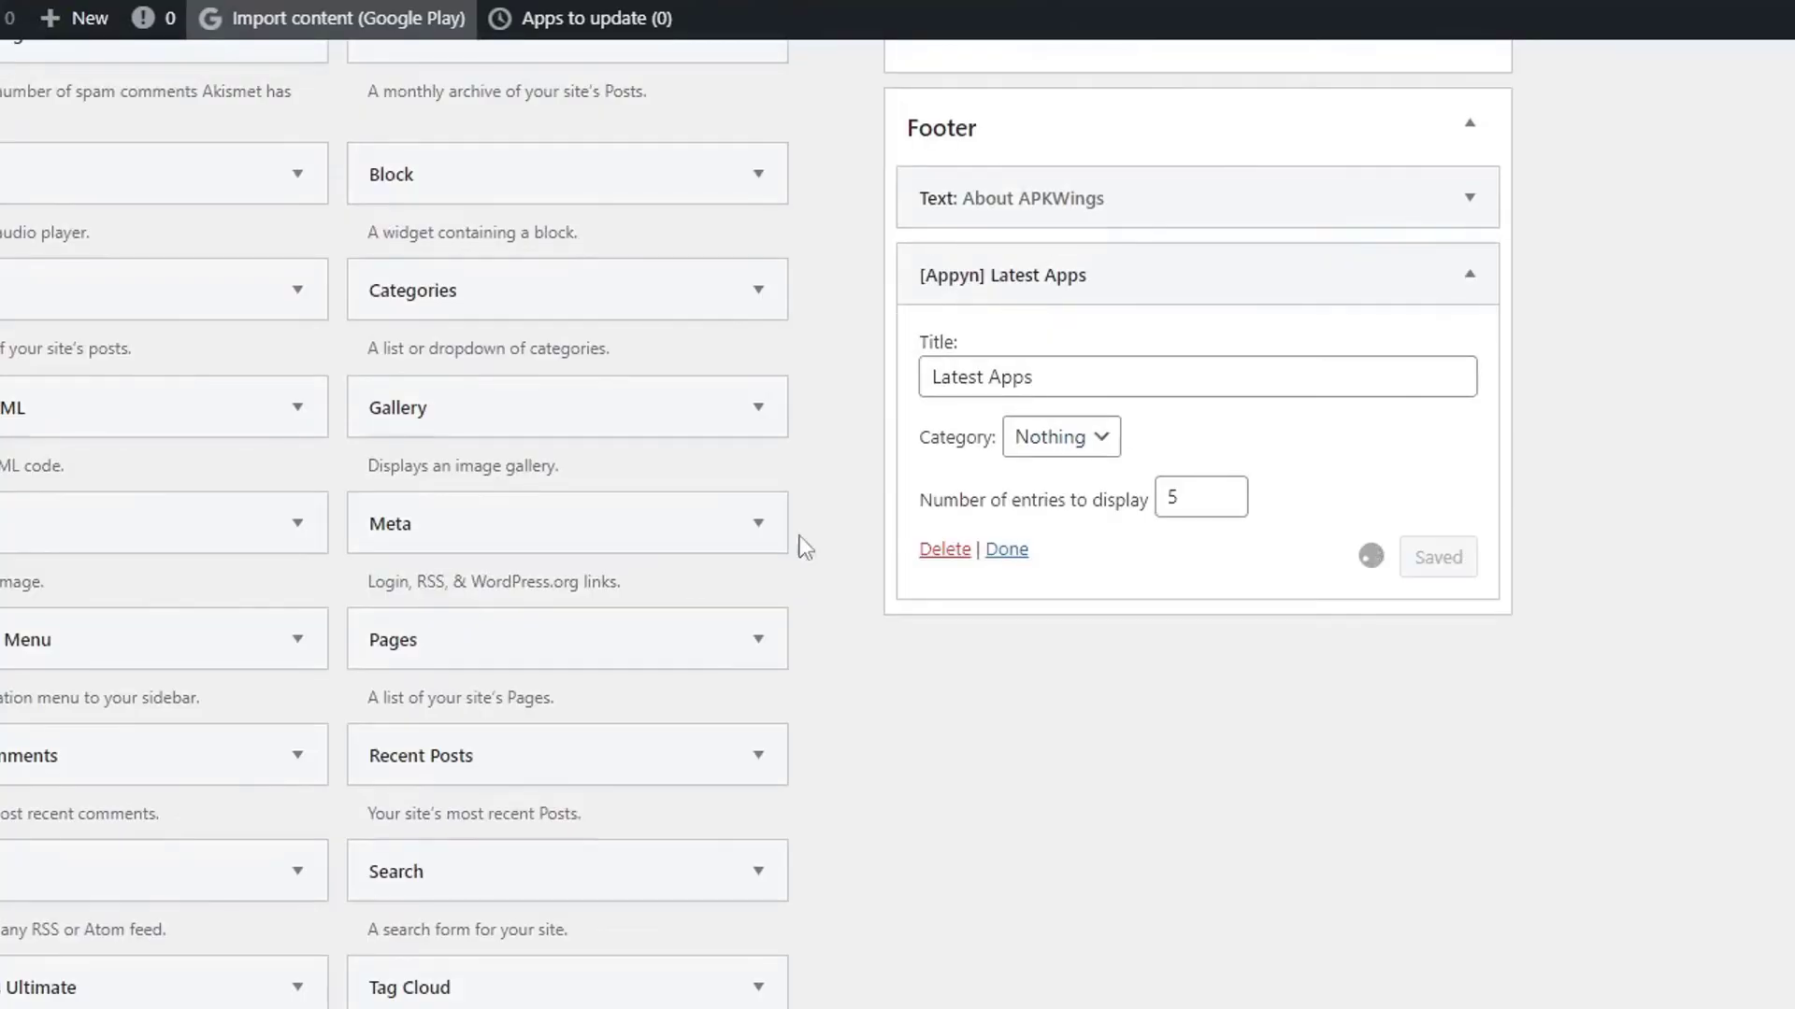
pyautogui.scroll(-10, 946, 528)
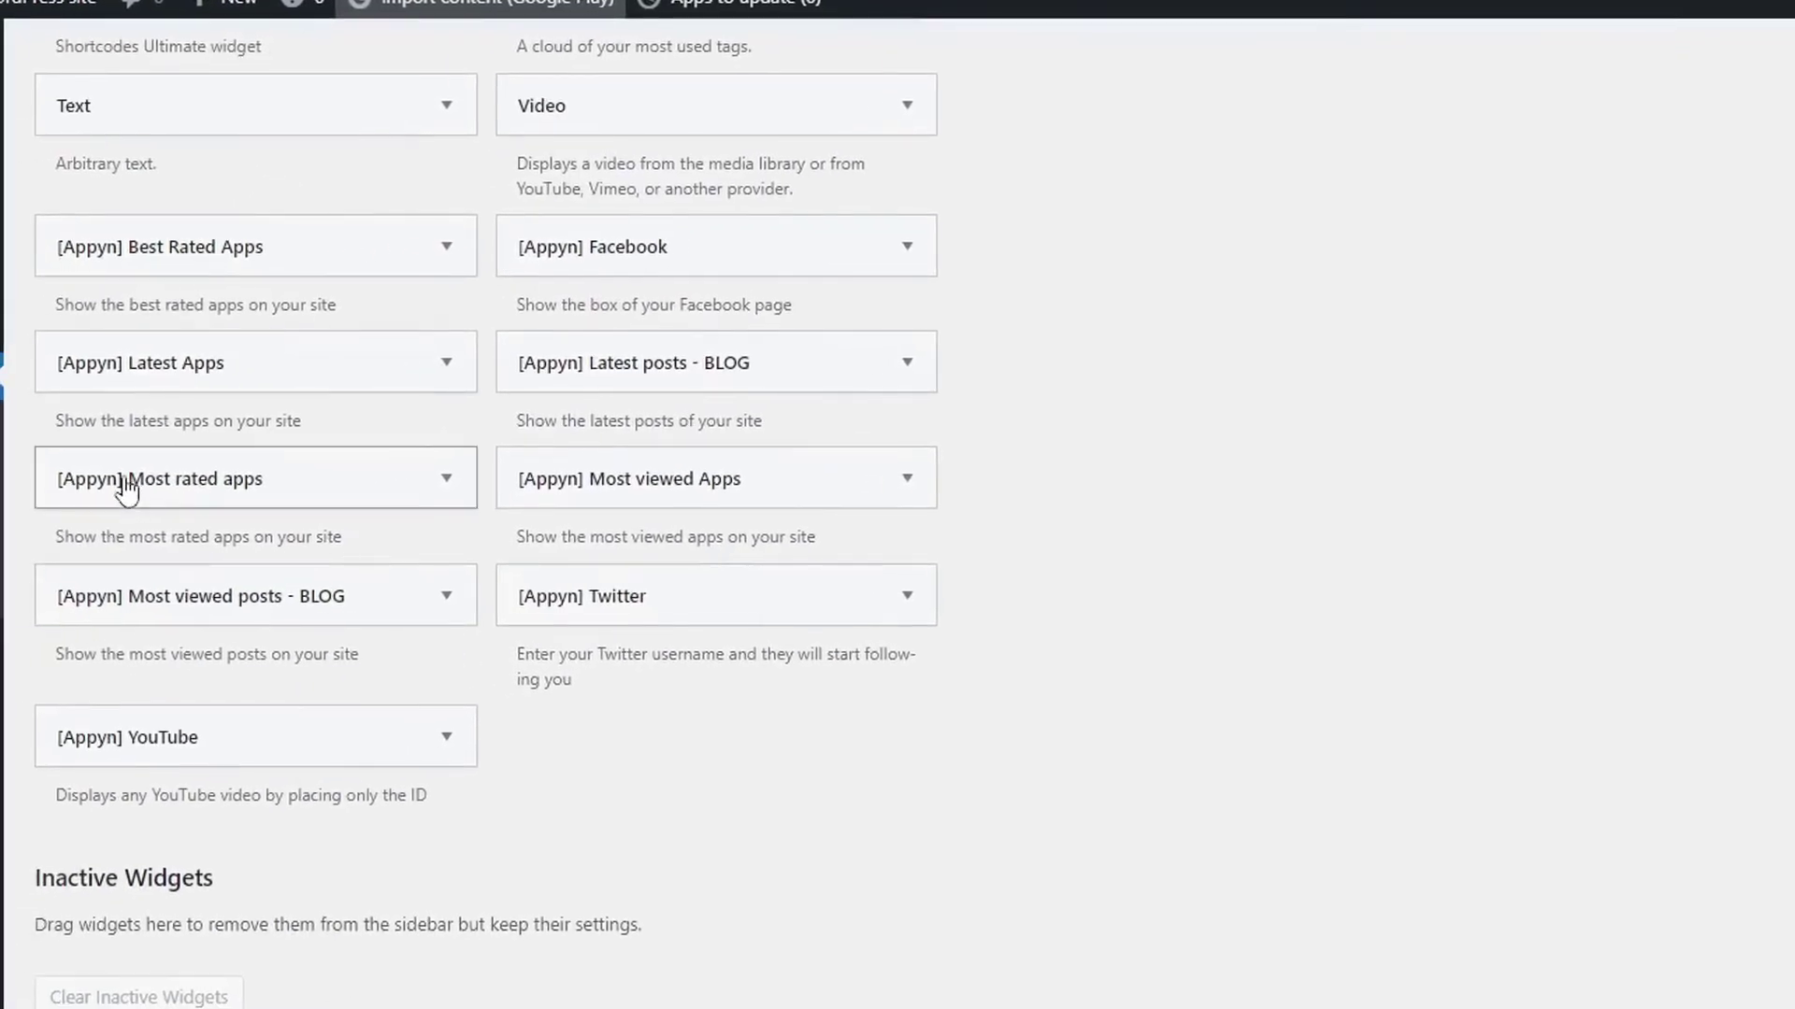
pyautogui.moveTo(89, 490); pyautogui.dragTo(1131, 776)
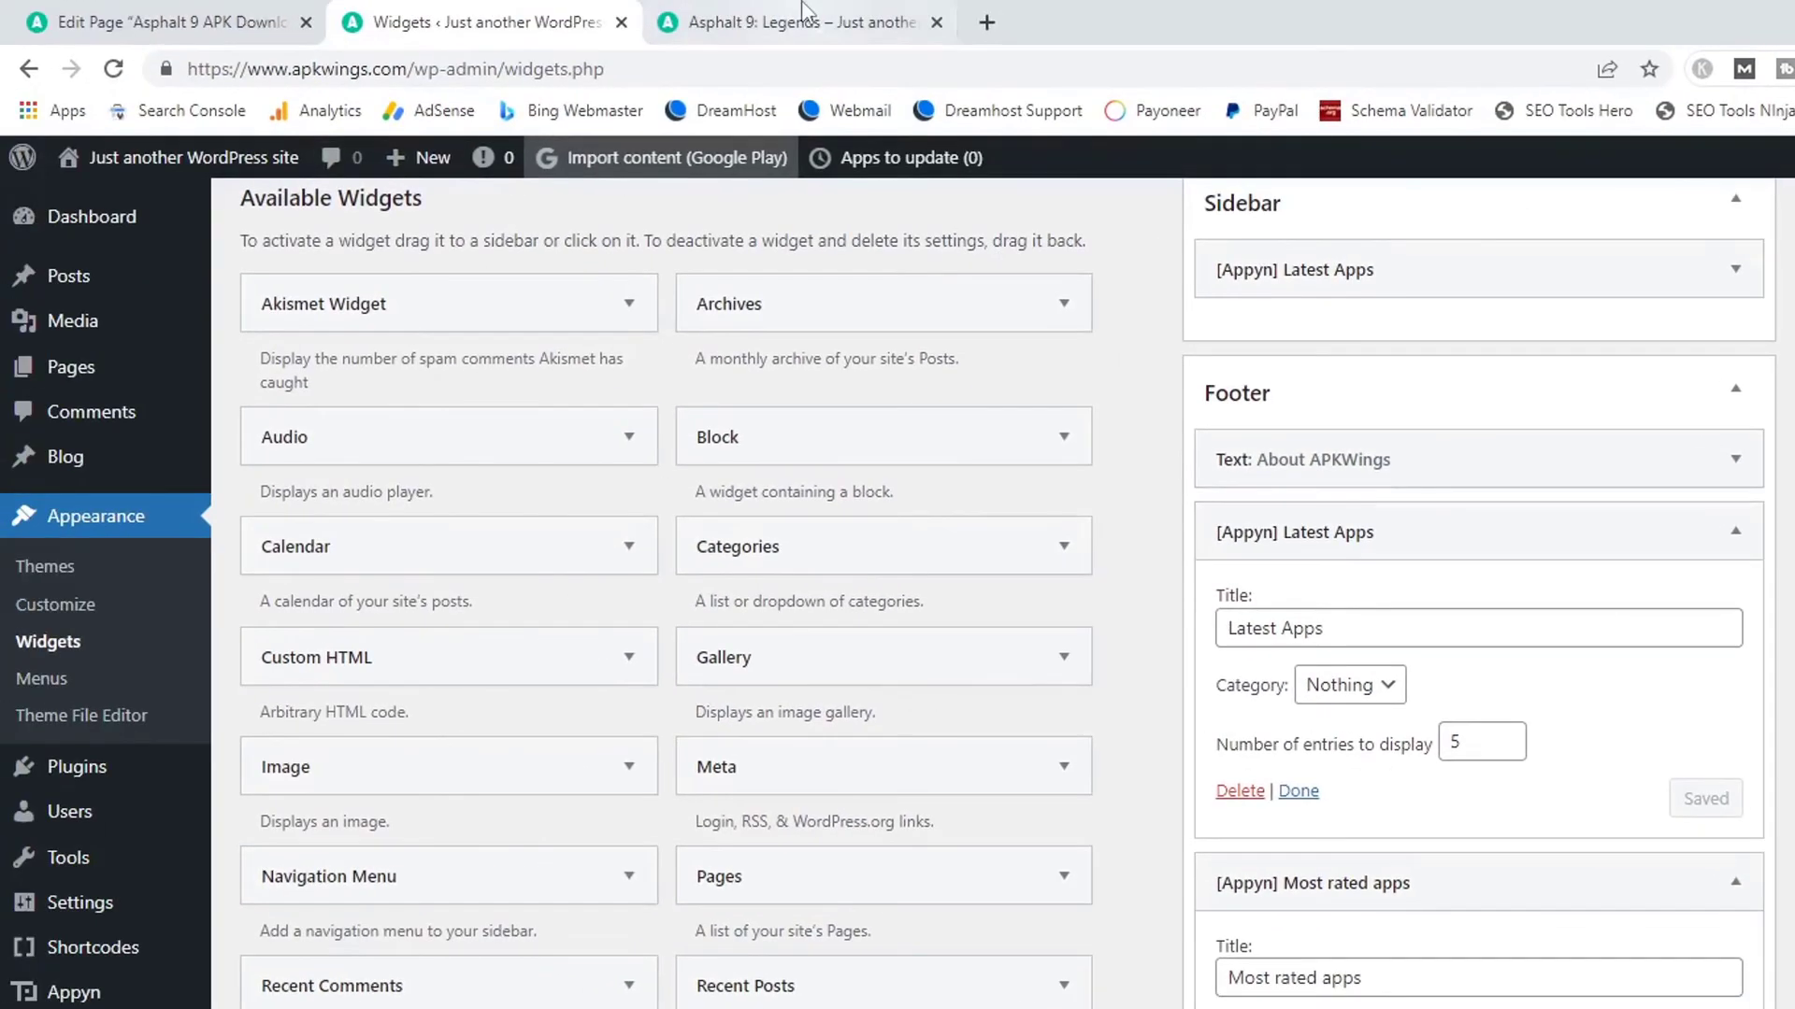
pyautogui.click(805, 12)
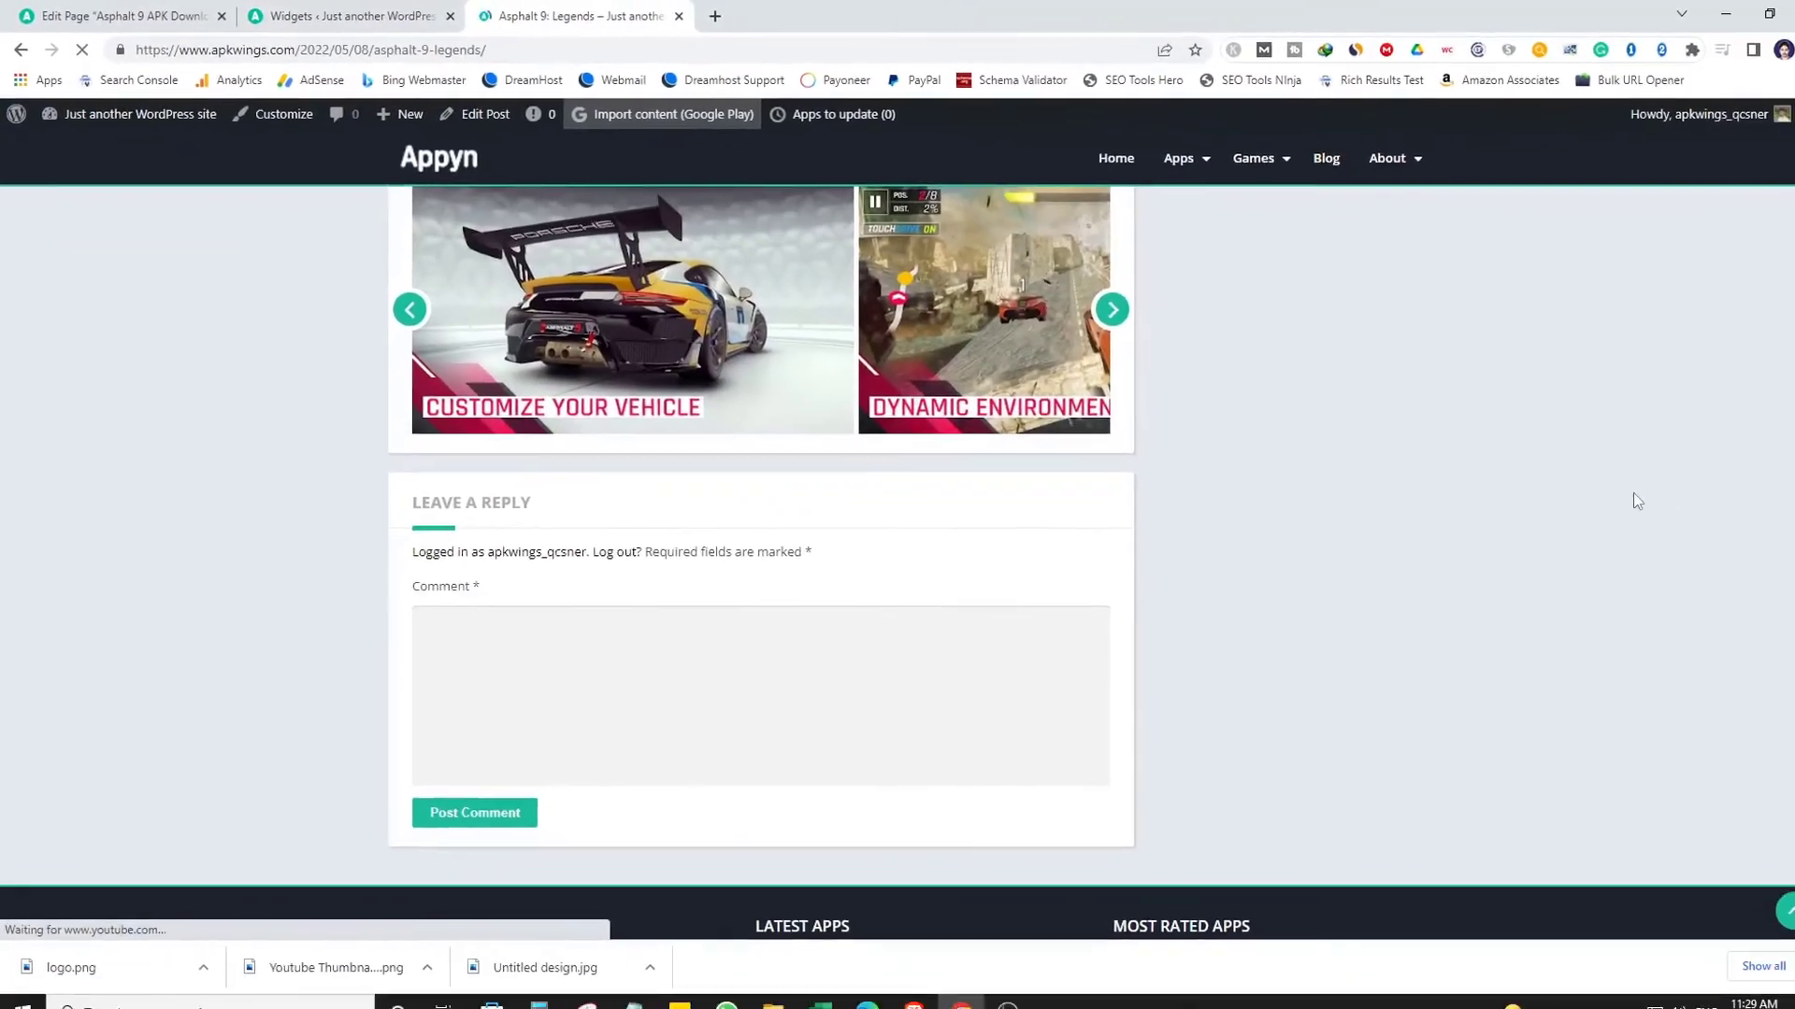
# Scroll the Asphalt 9 post to check the About APKWings, Latest Apps and Most Rated Apps footer widgets.
pyautogui.scroll(-3, 1600, 488)
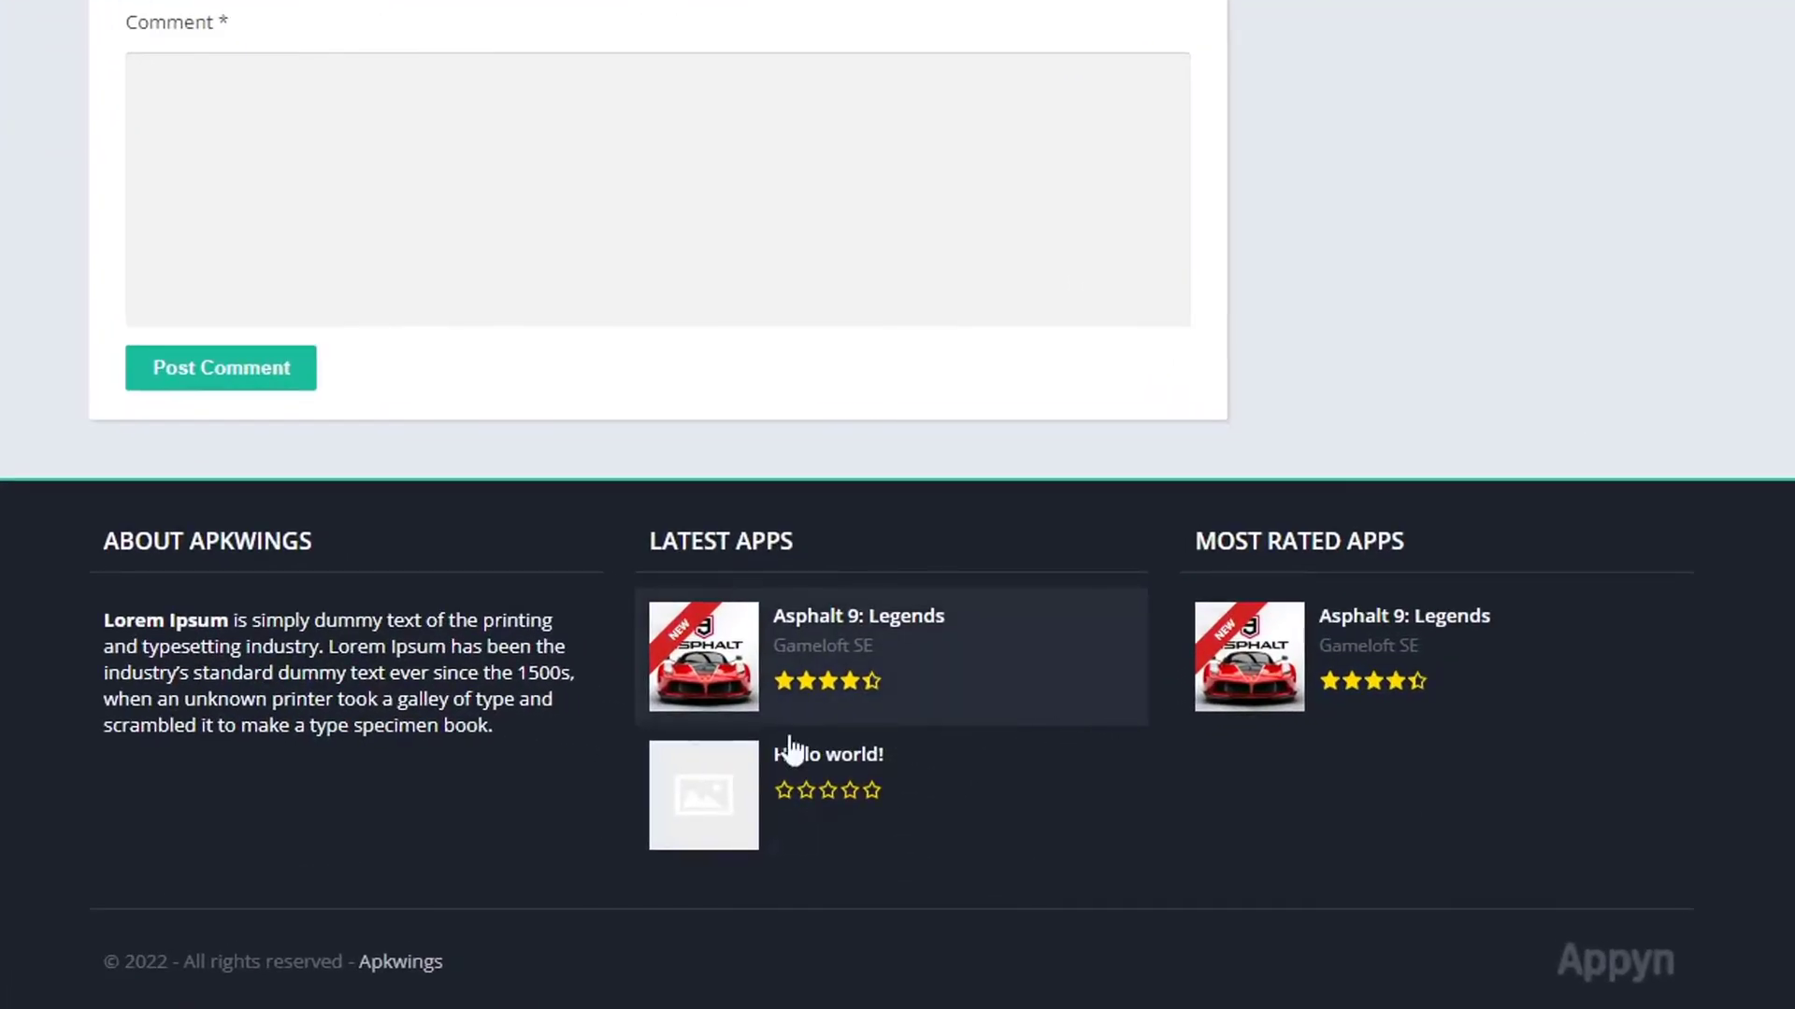
pyautogui.moveTo(117, 559); pyautogui.dragTo(439, 776)
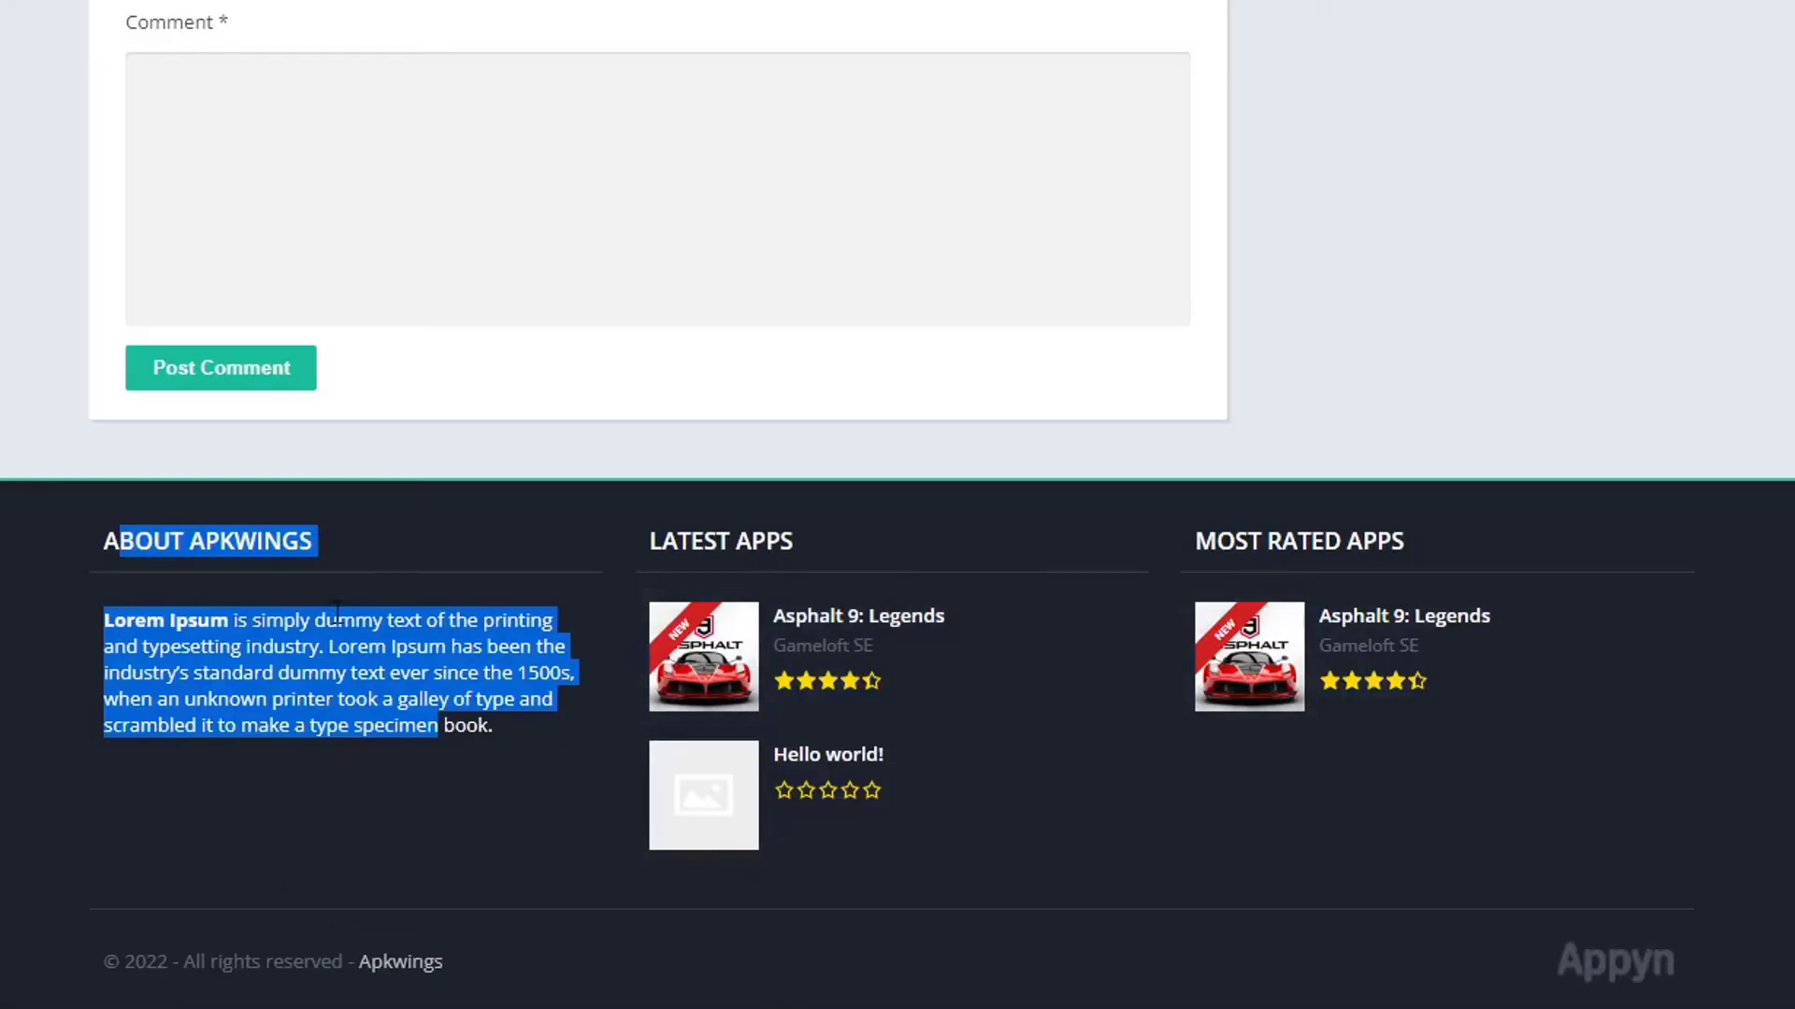
pyautogui.click(1417, 404)
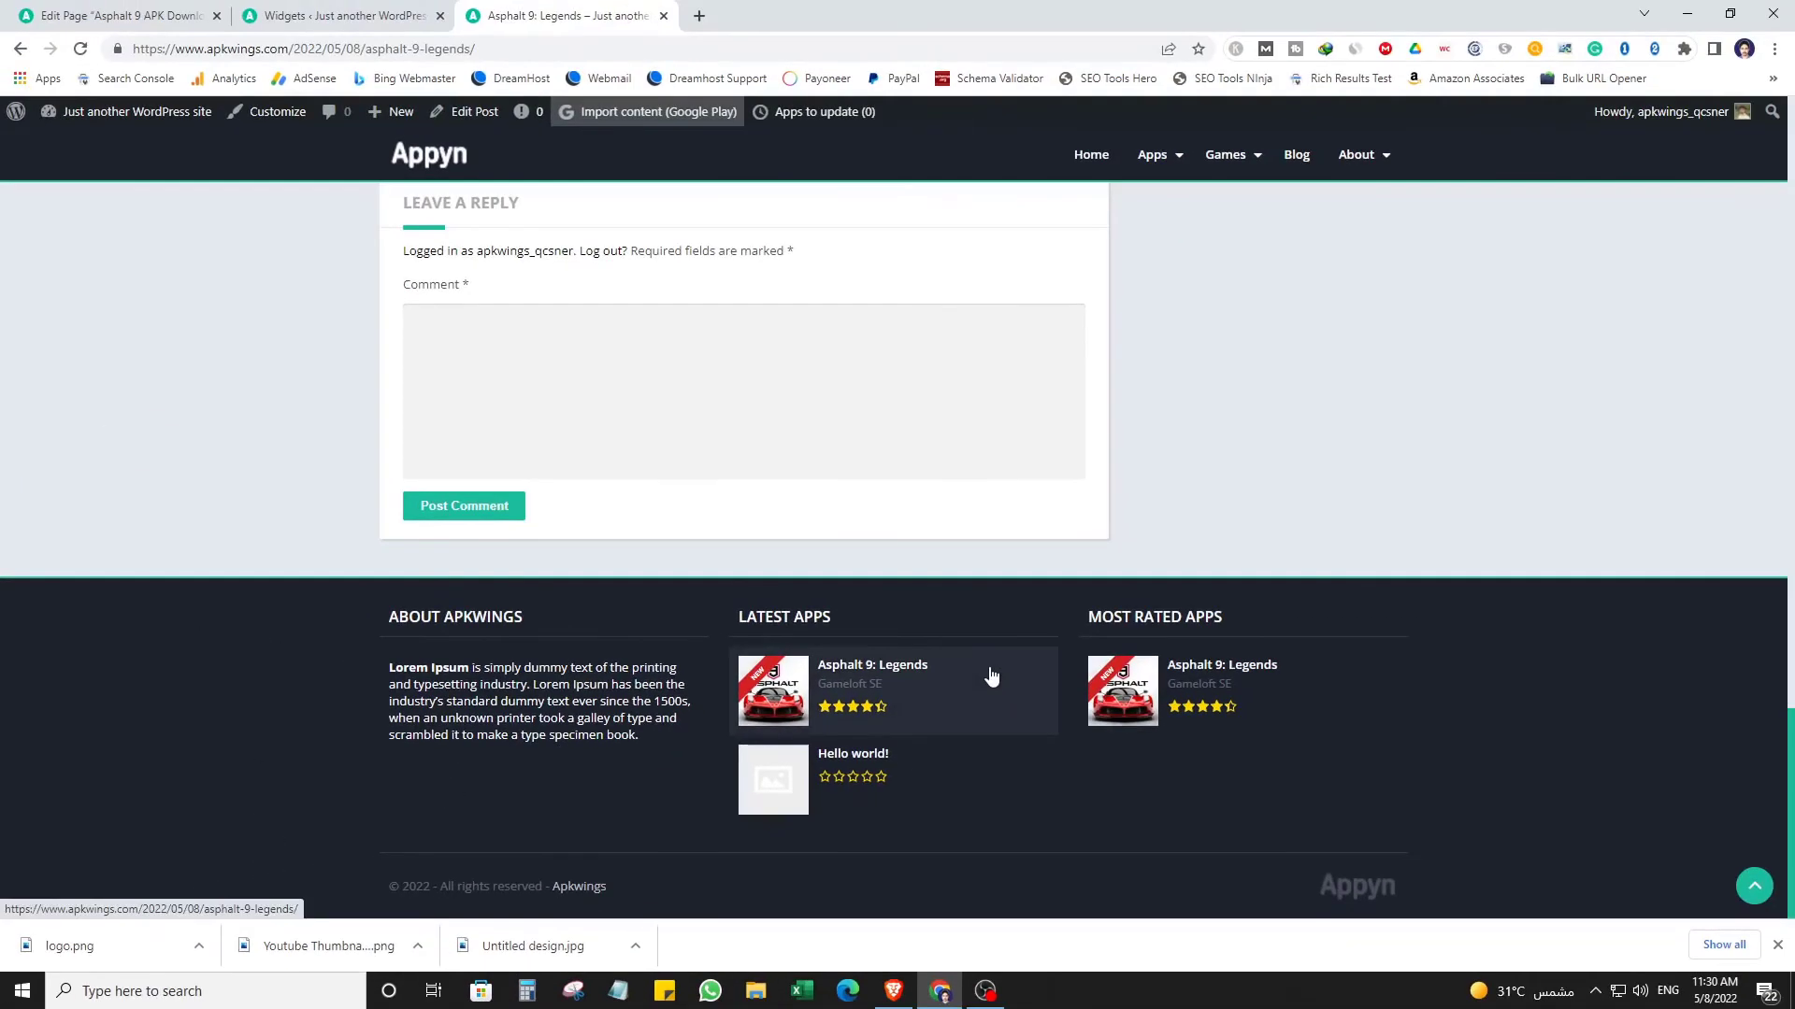
pyautogui.scroll(3, 1203, 717)
pyautogui.scroll(20, 1094, 753)
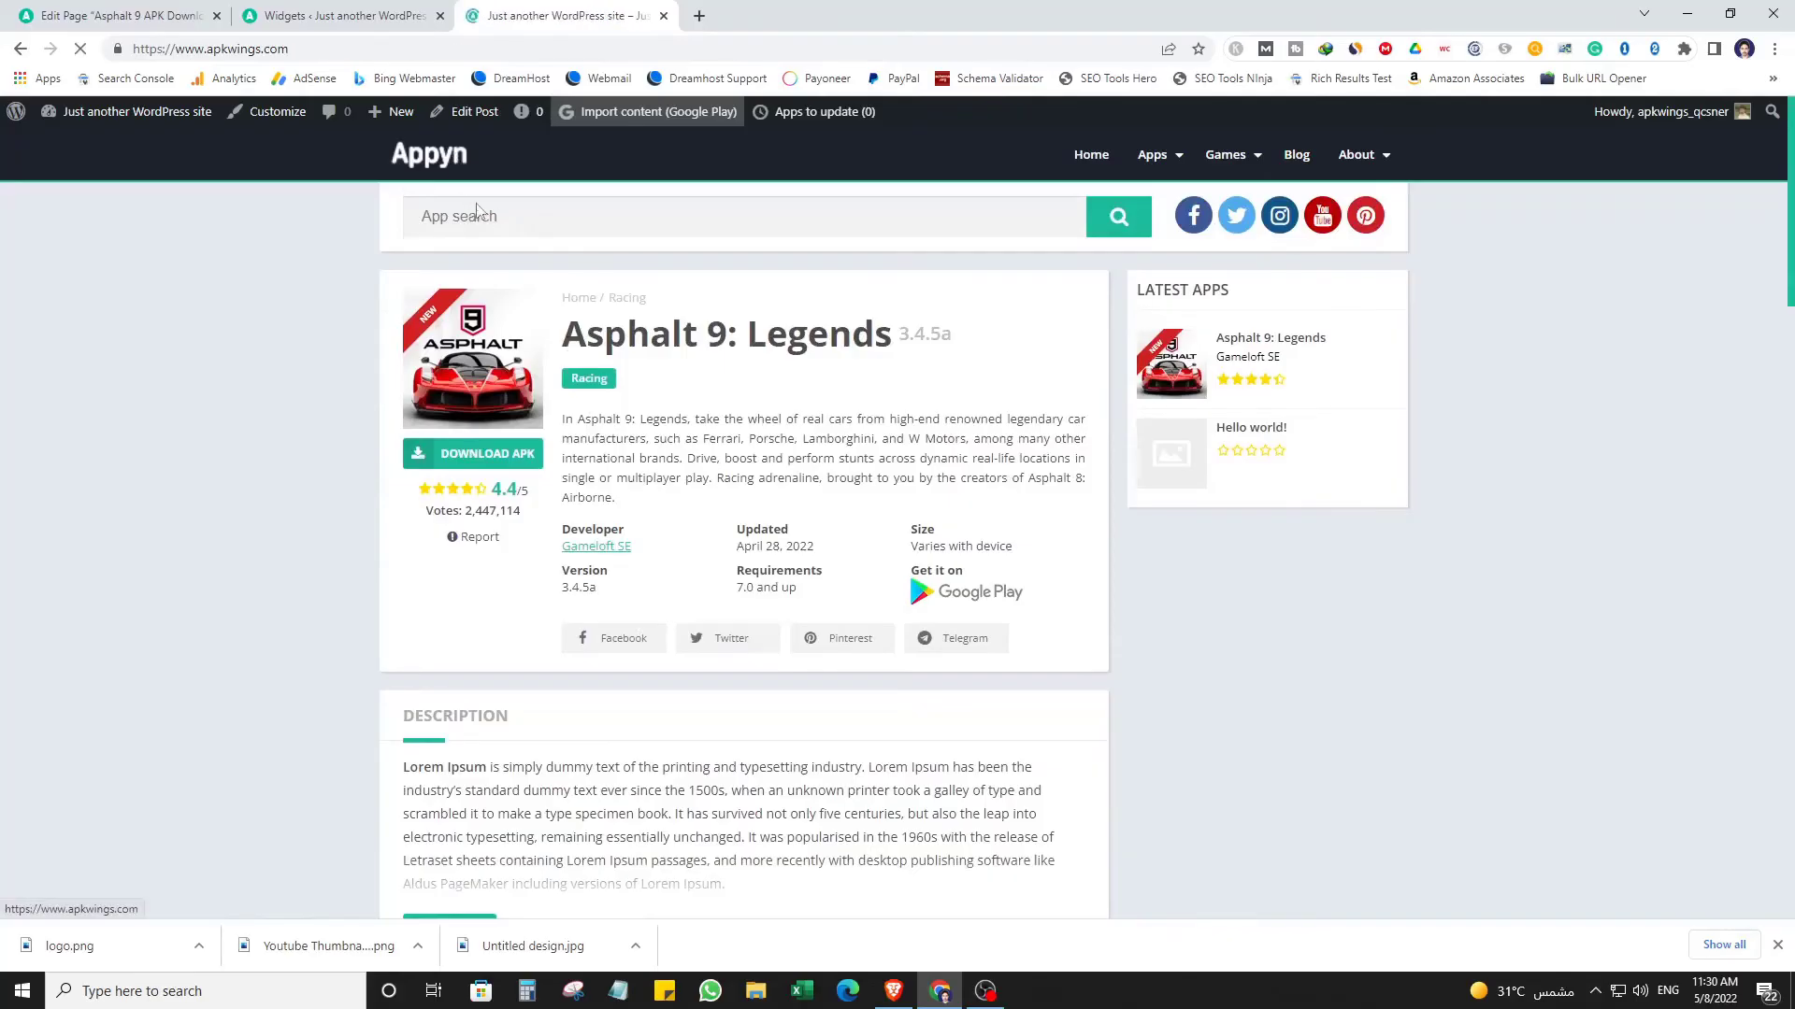
pyautogui.scroll(-8, 883, 645)
pyautogui.scroll(5, 886, 663)
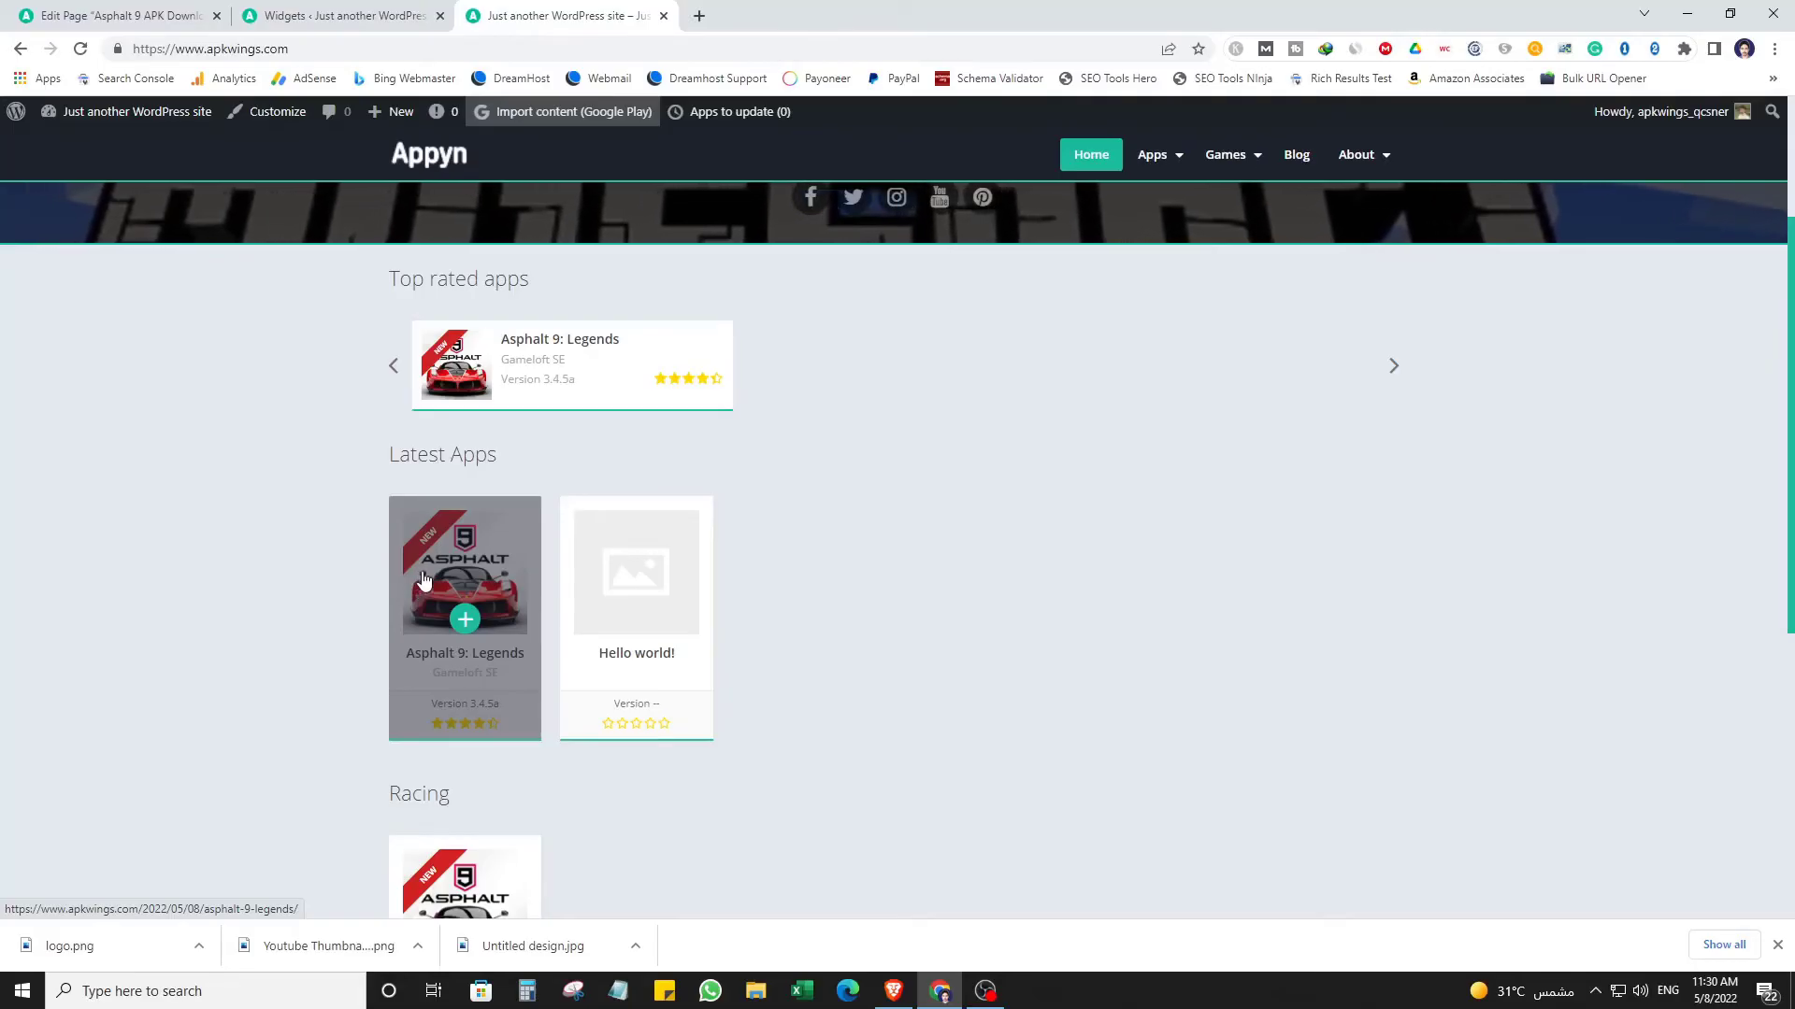
pyautogui.scroll(3, 852, 753)
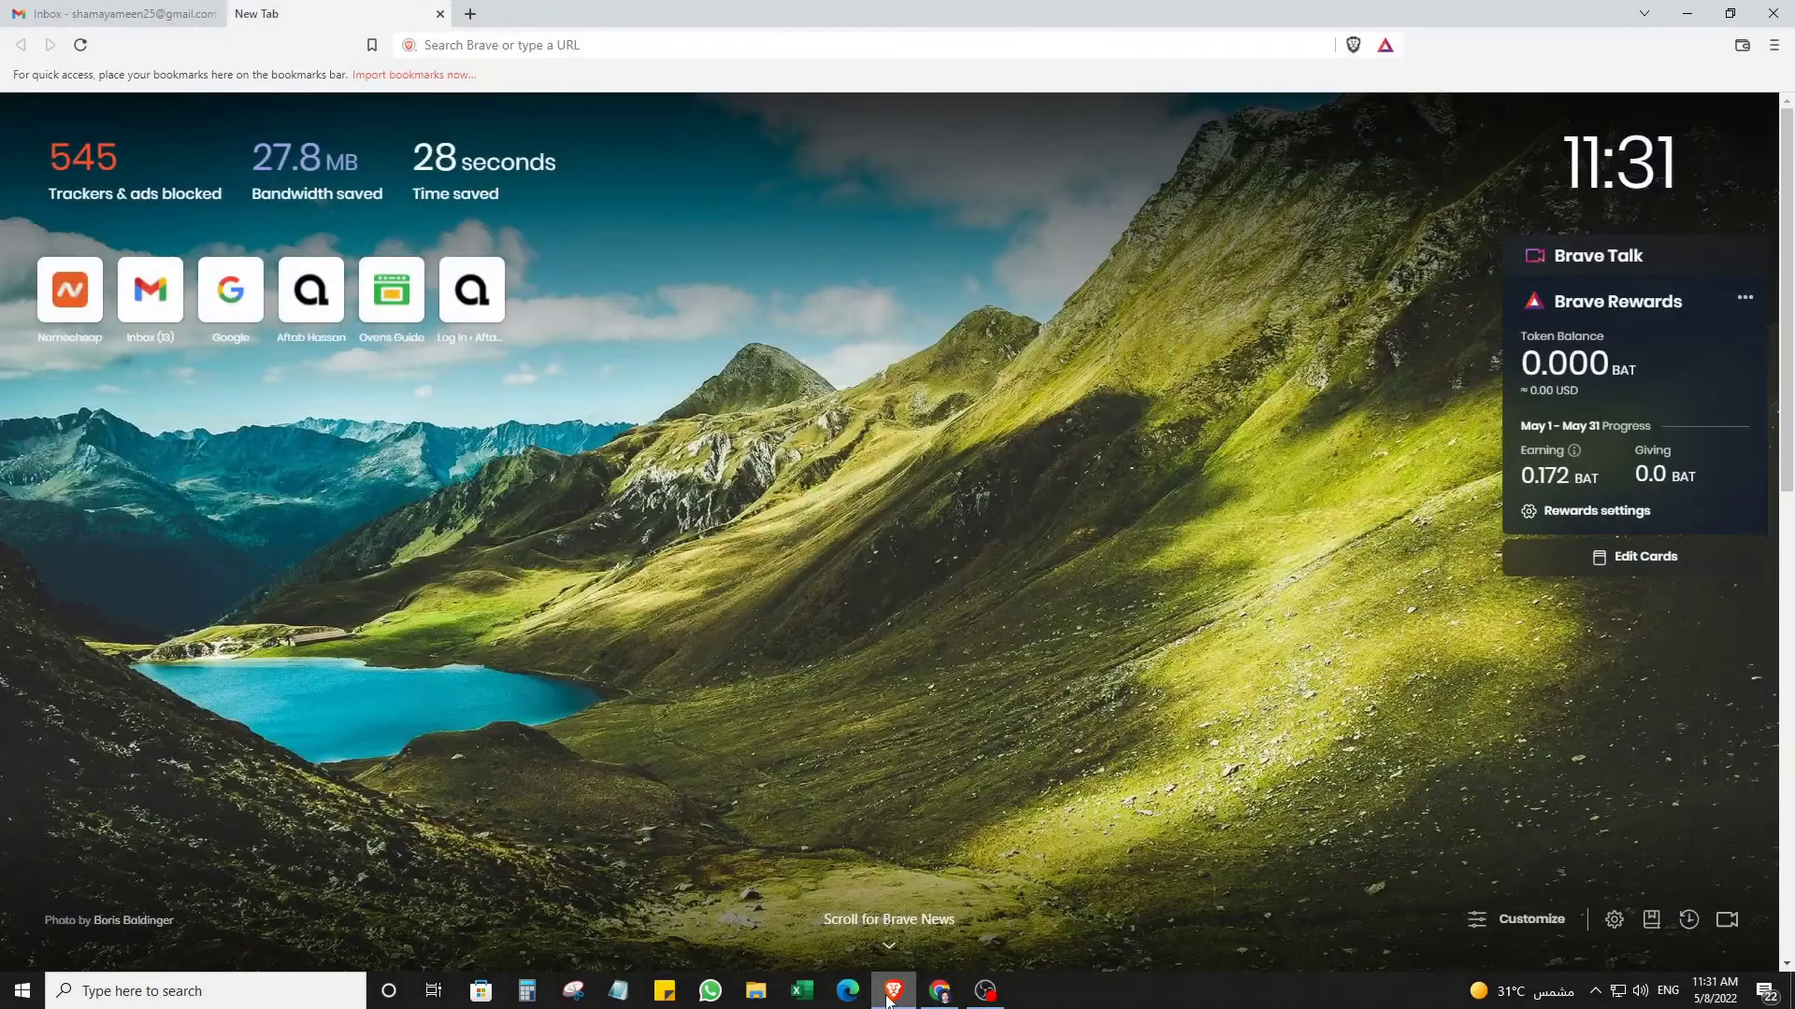
# Load analytics.google.com in Brave, confirm the signed-in account, and start measuring.
pyautogui.moveTo(923, 1002)
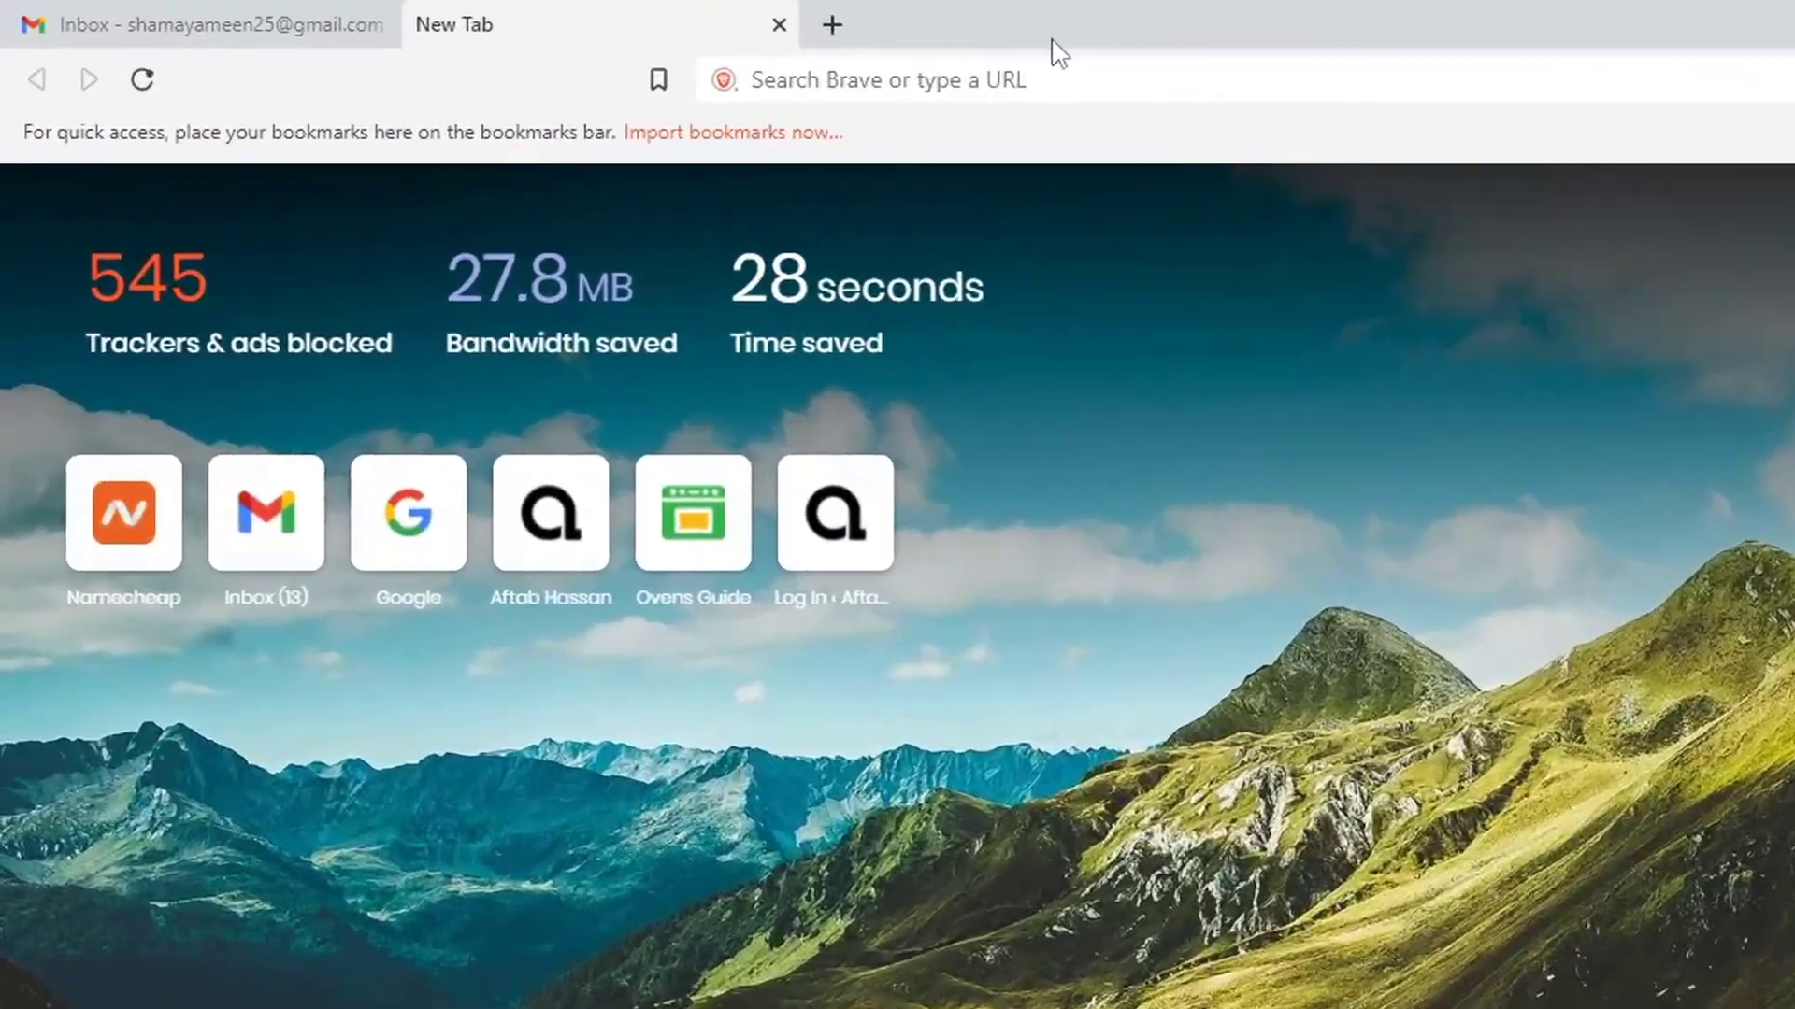
pyautogui.click(593, 37)
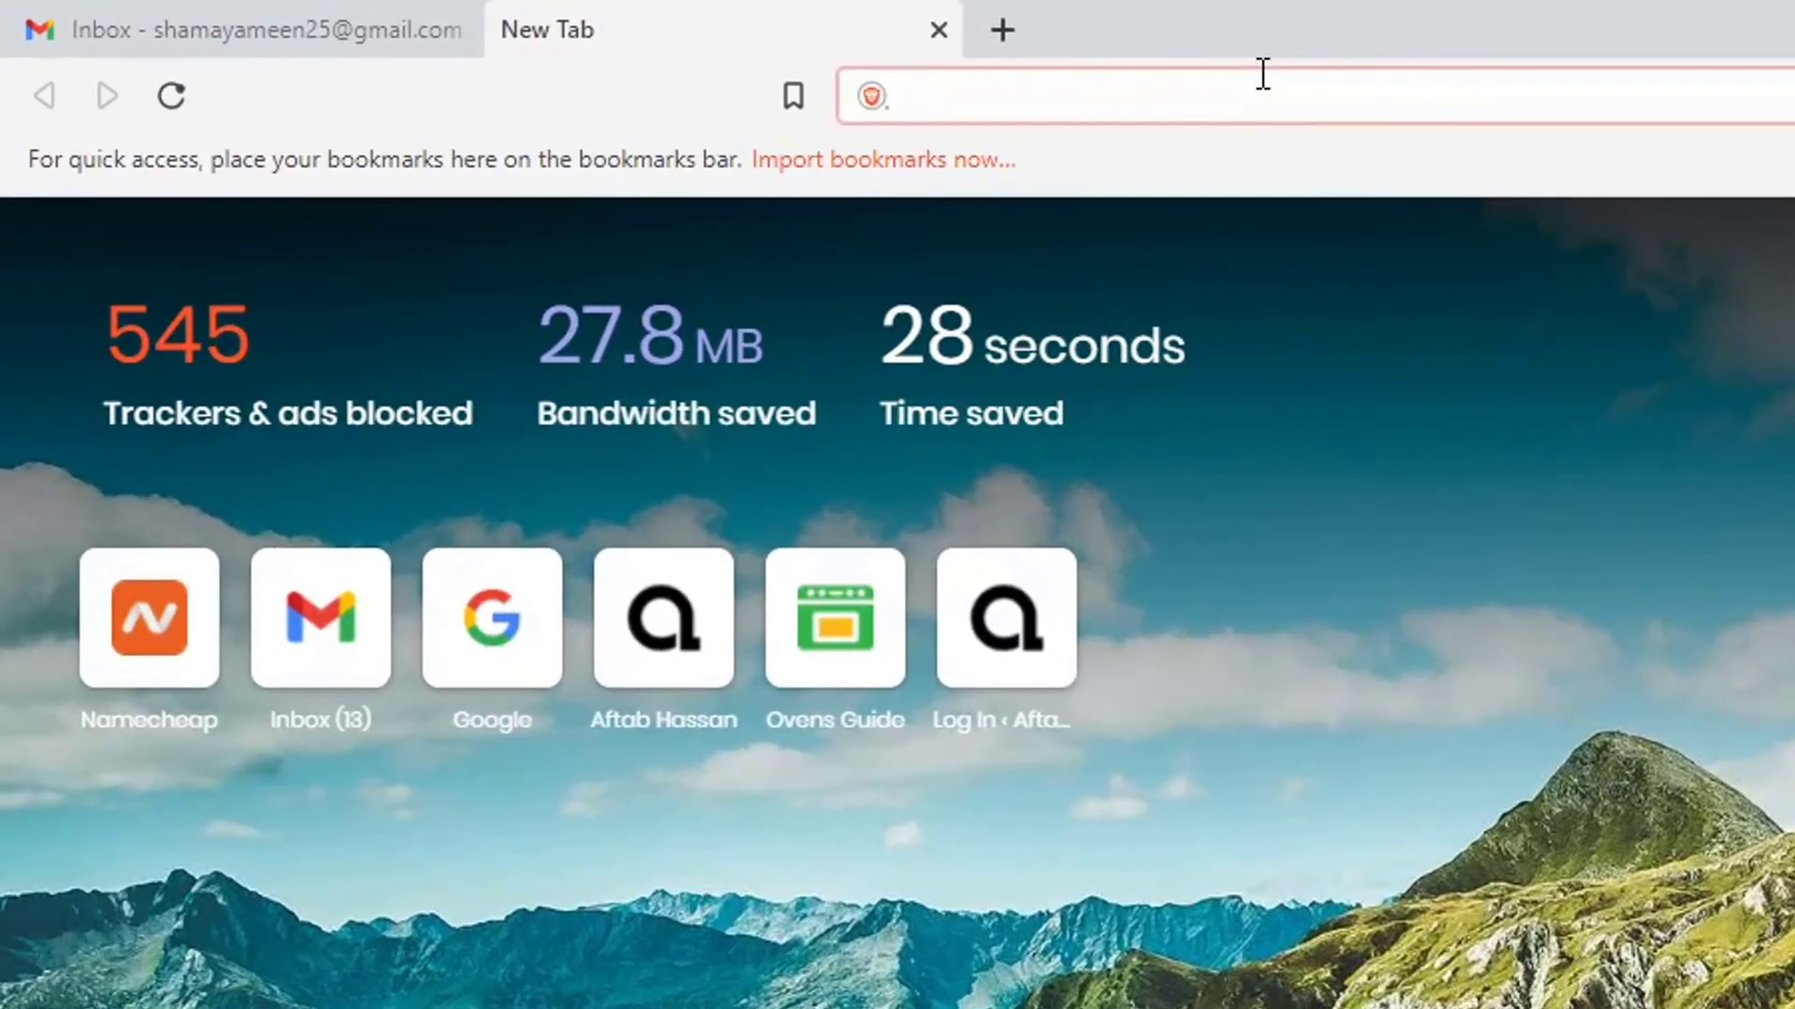
pyautogui.write('analytics.google.com')
pyautogui.press('Return')
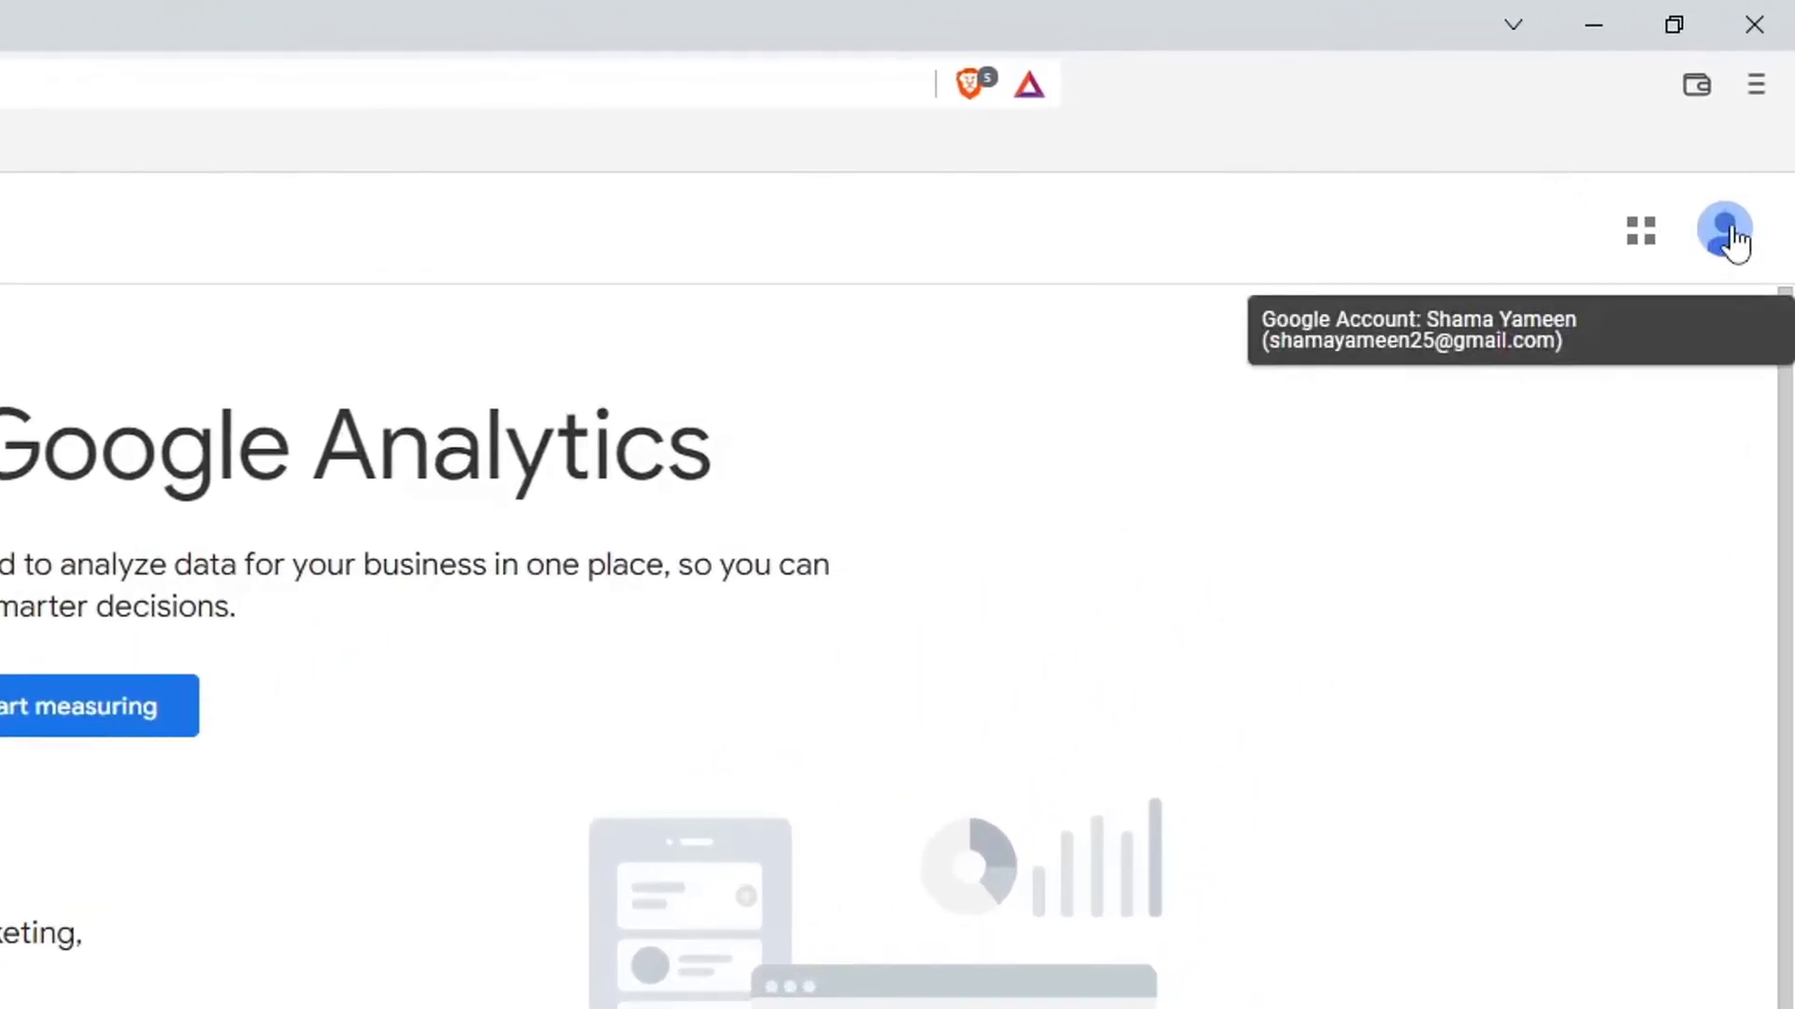
pyautogui.click(1728, 233)
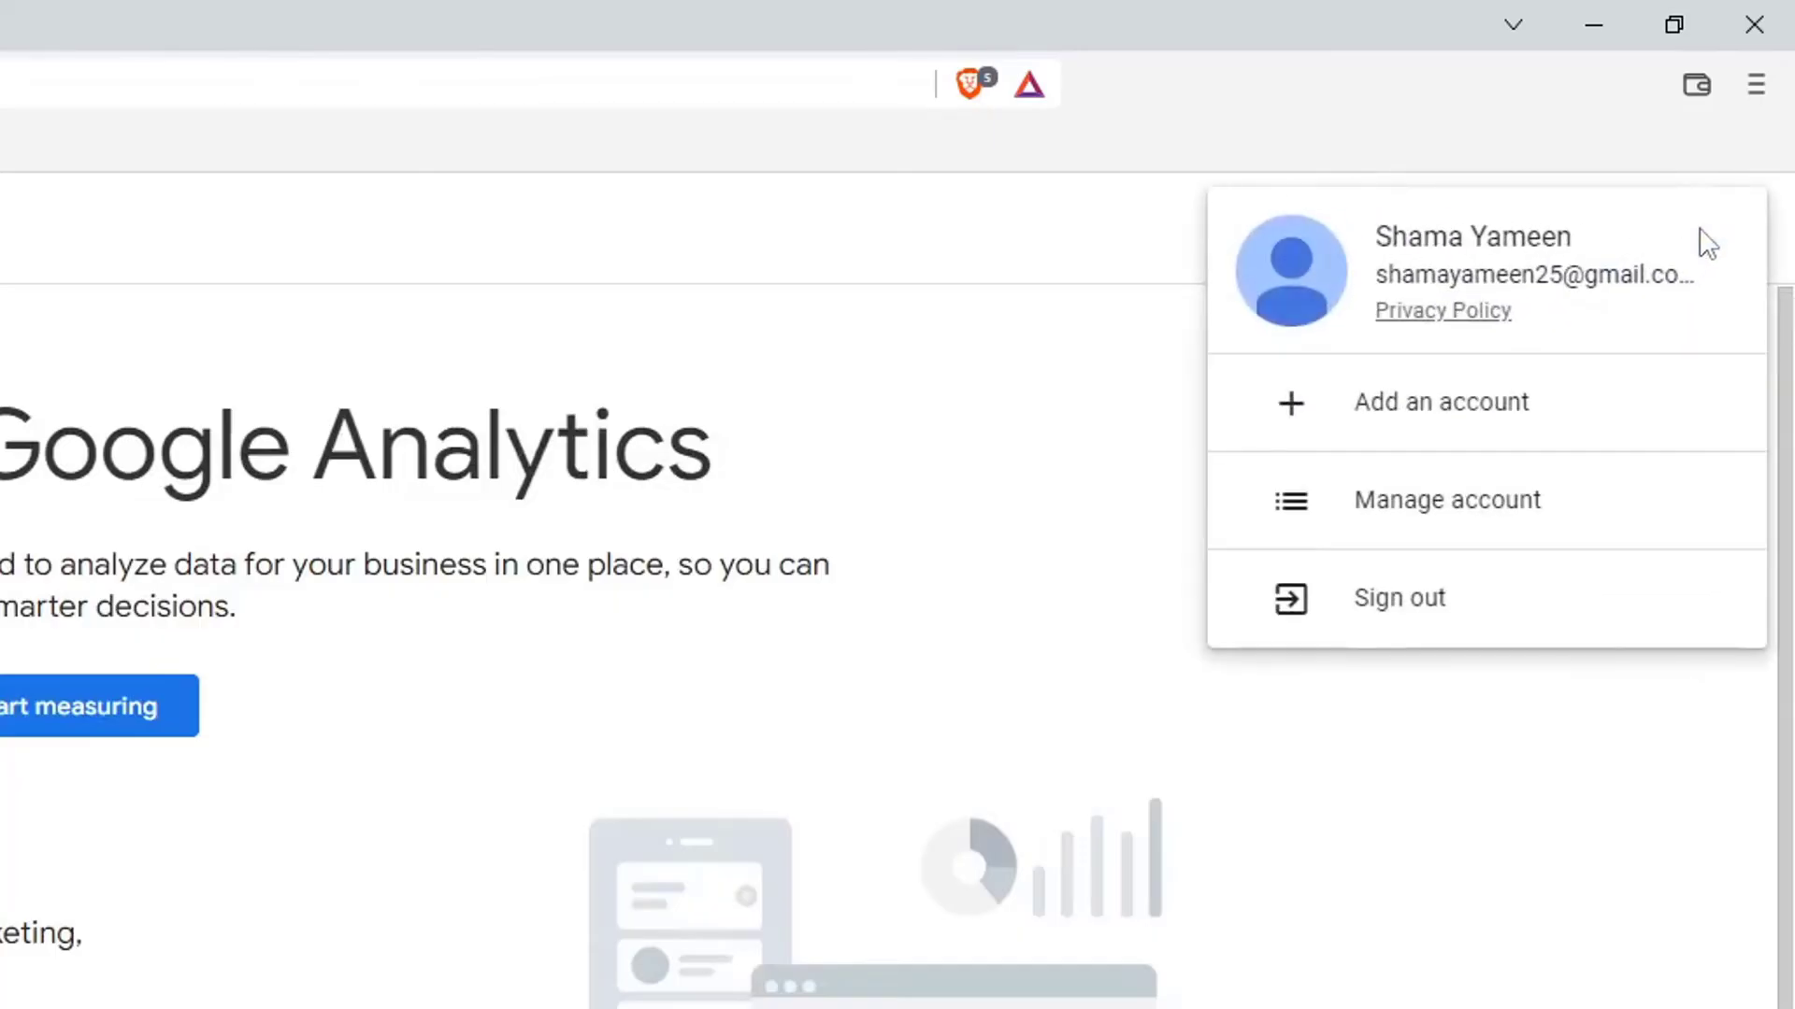
pyautogui.click(1091, 342)
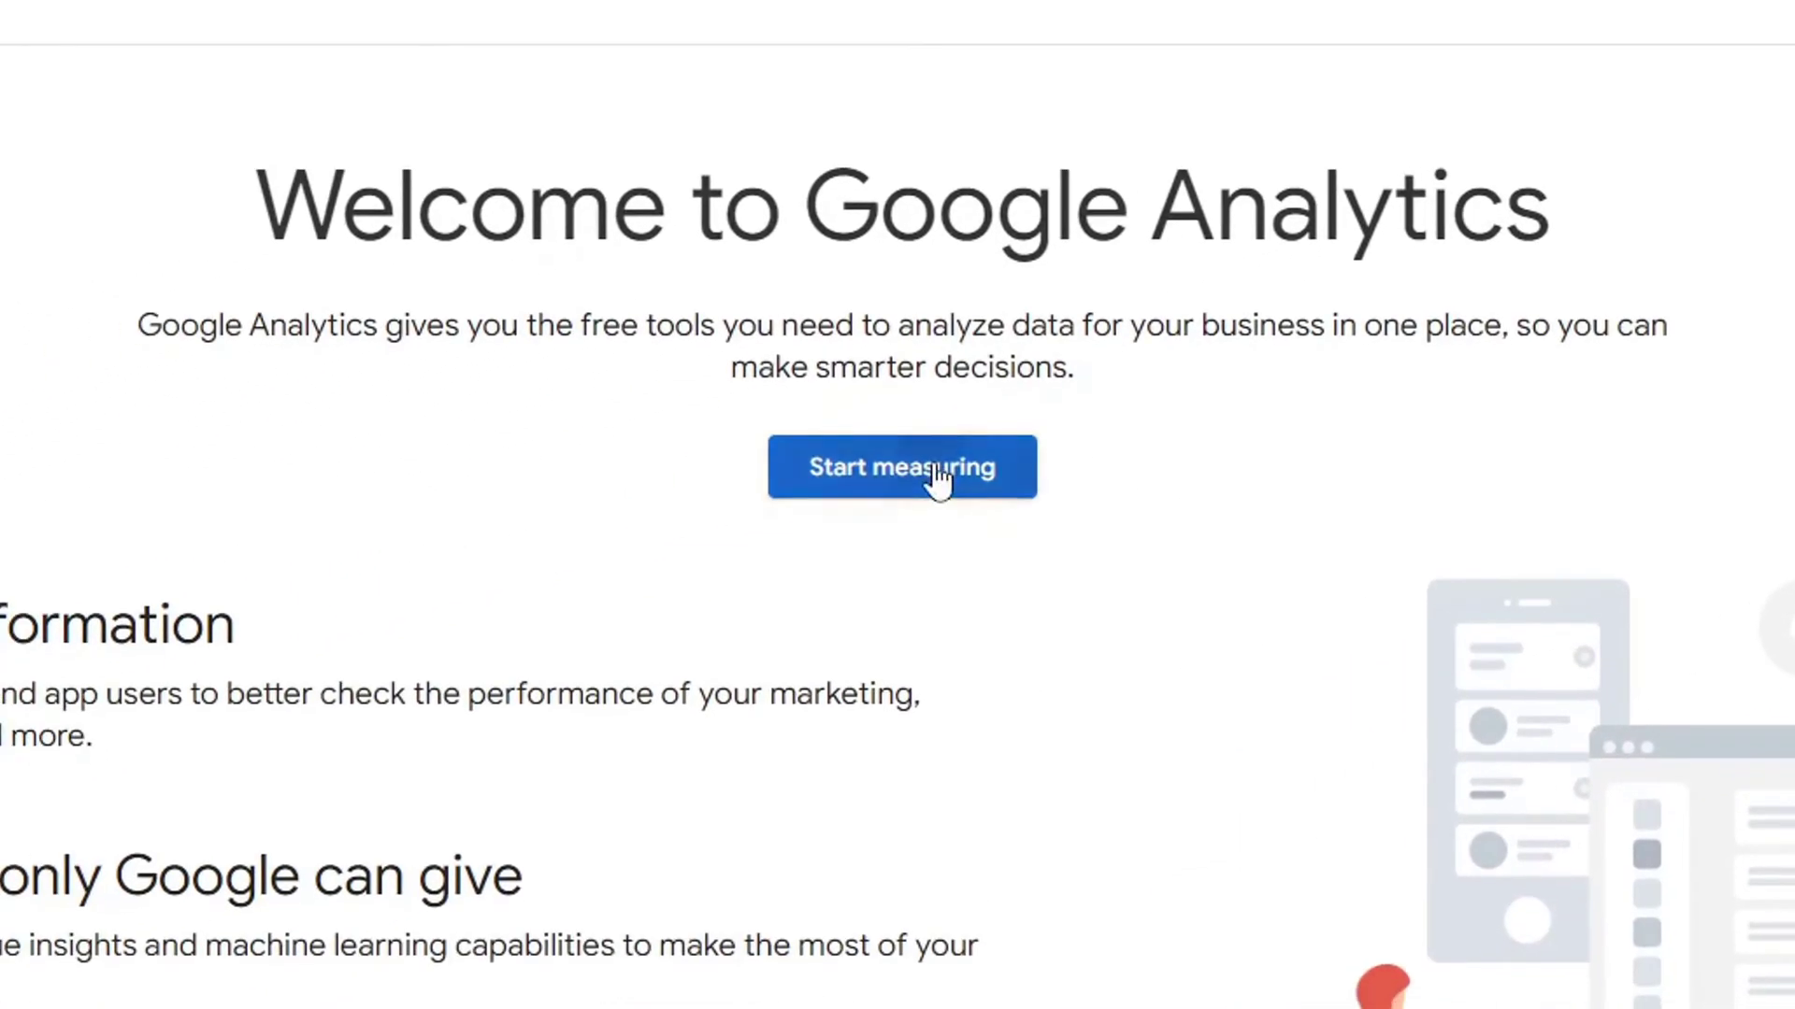
pyautogui.click(938, 479)
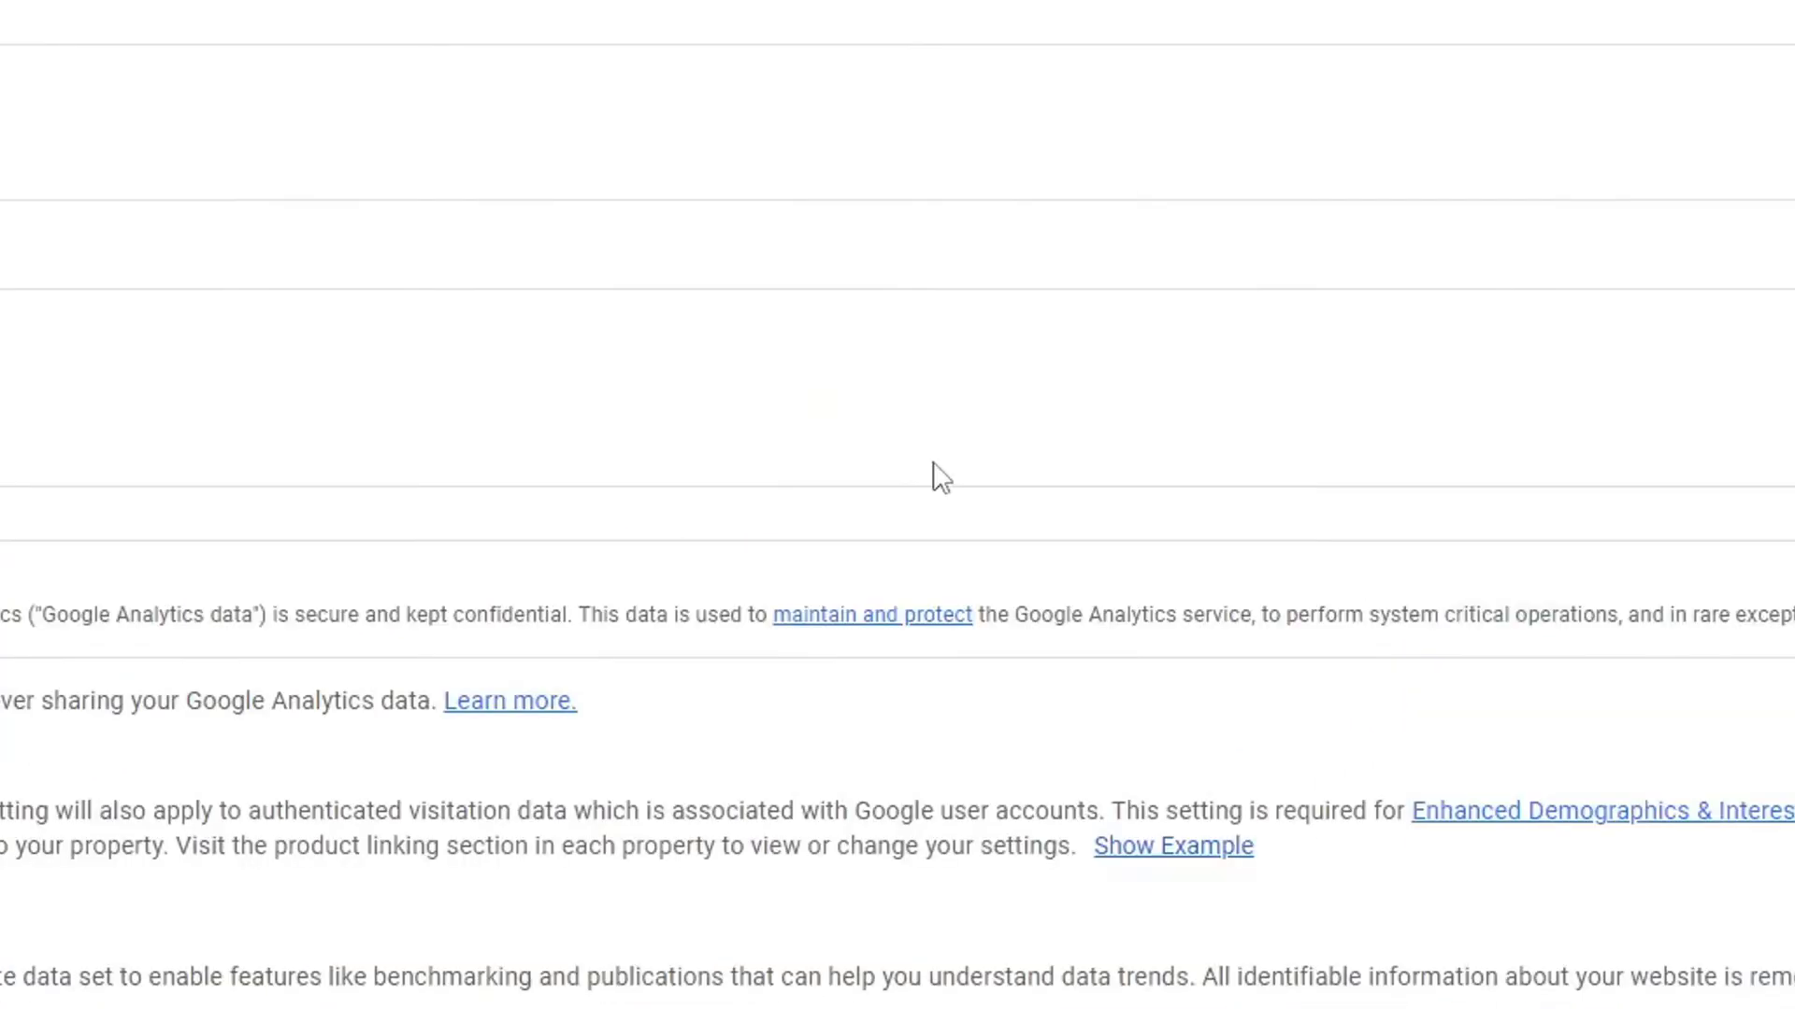
# Name the Google Analytics account 'Apkwings' and continue to property details.
pyautogui.click(372, 624)
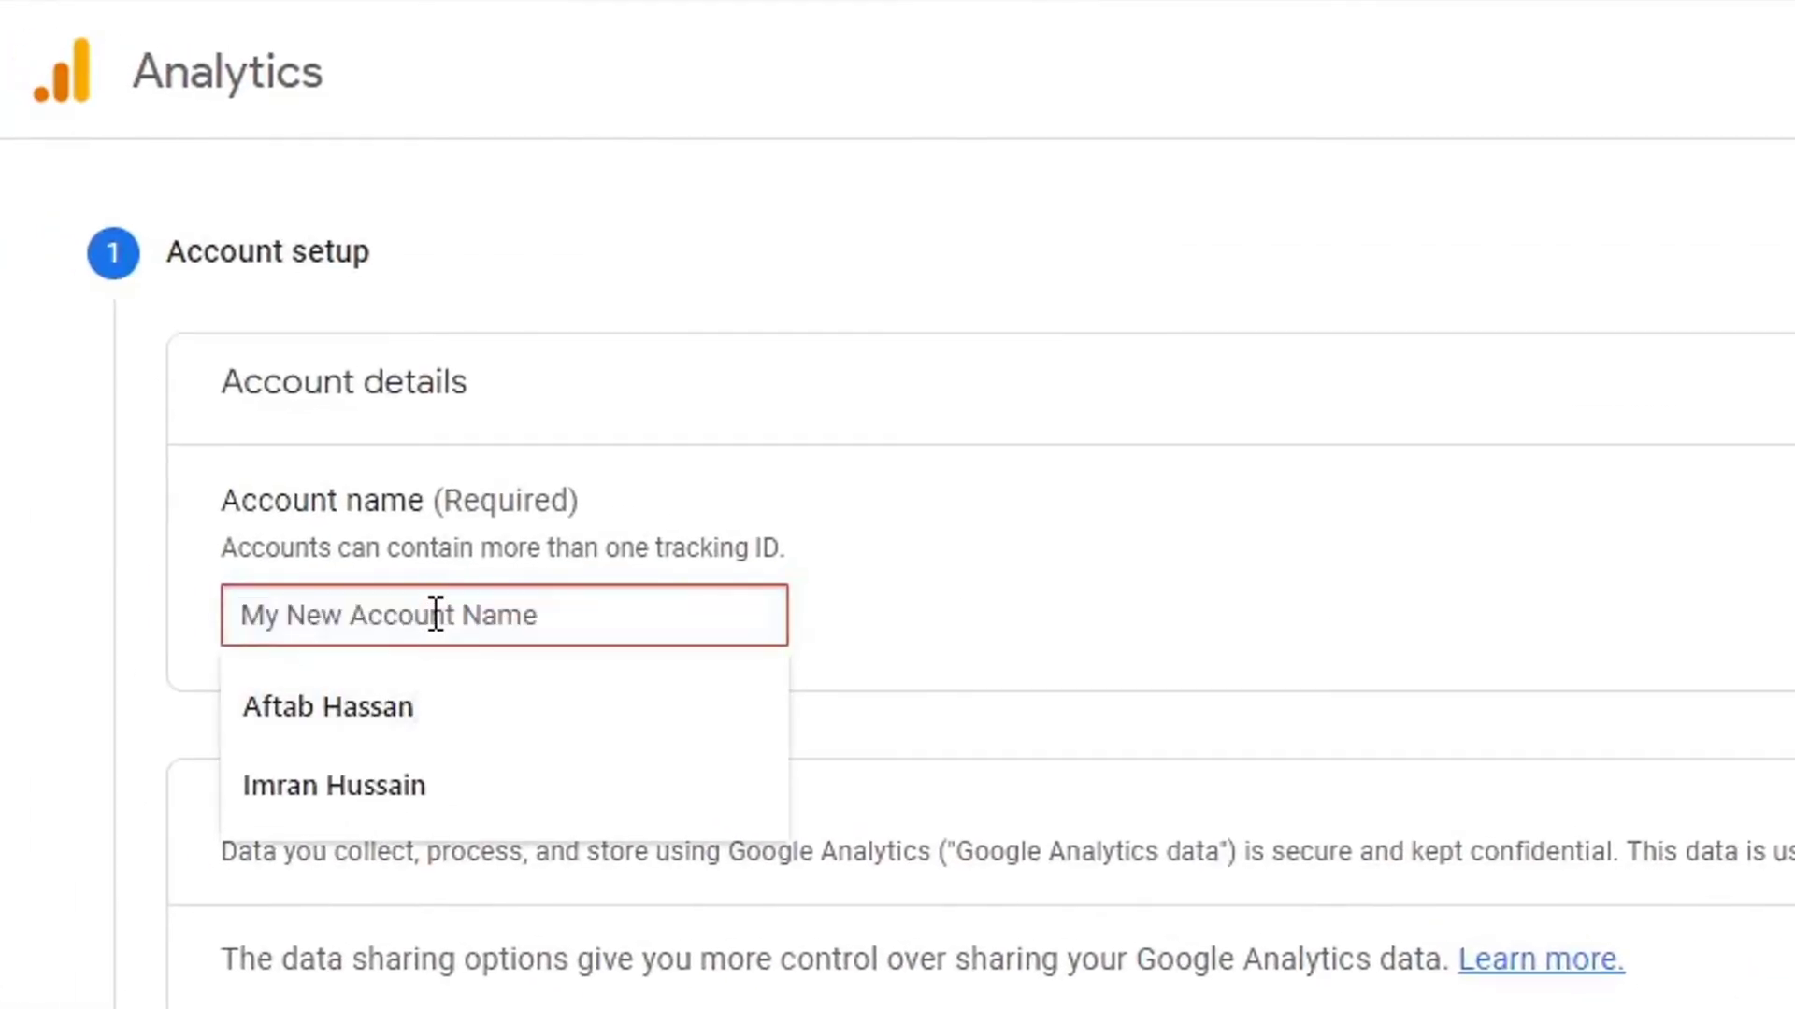
pyautogui.write('Apkwings')
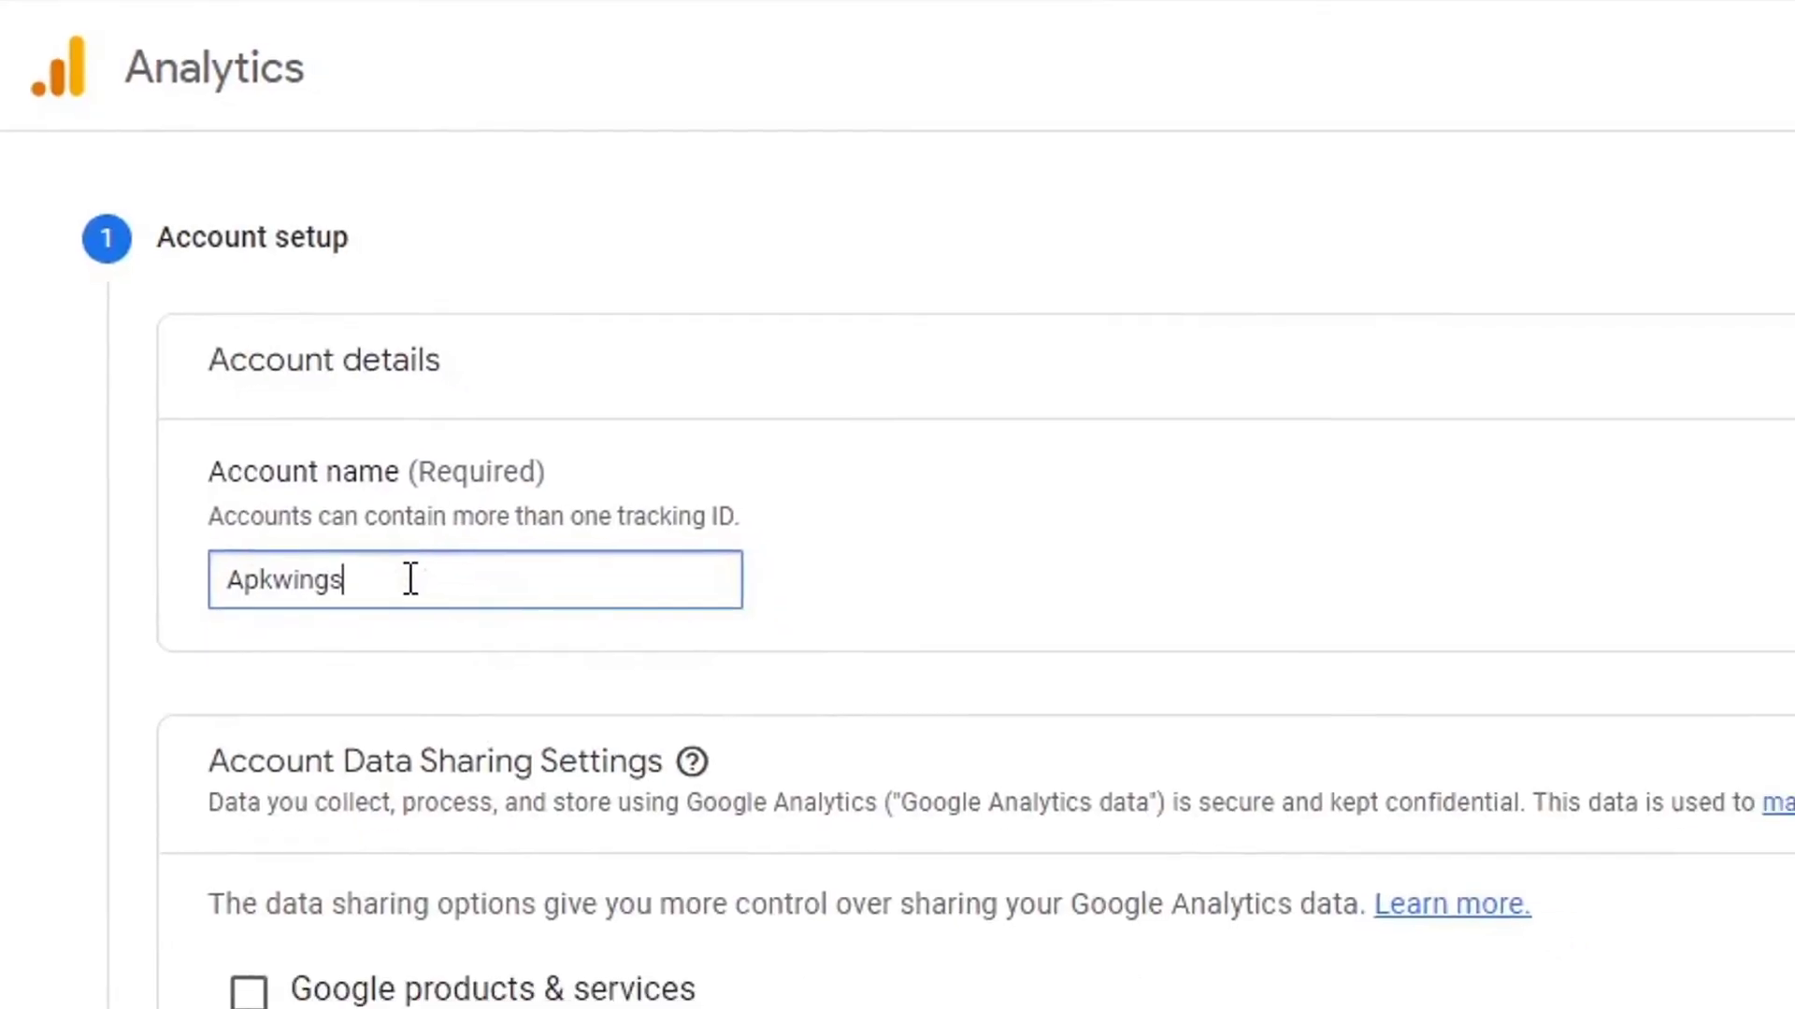
pyautogui.scroll(-4, 696, 756)
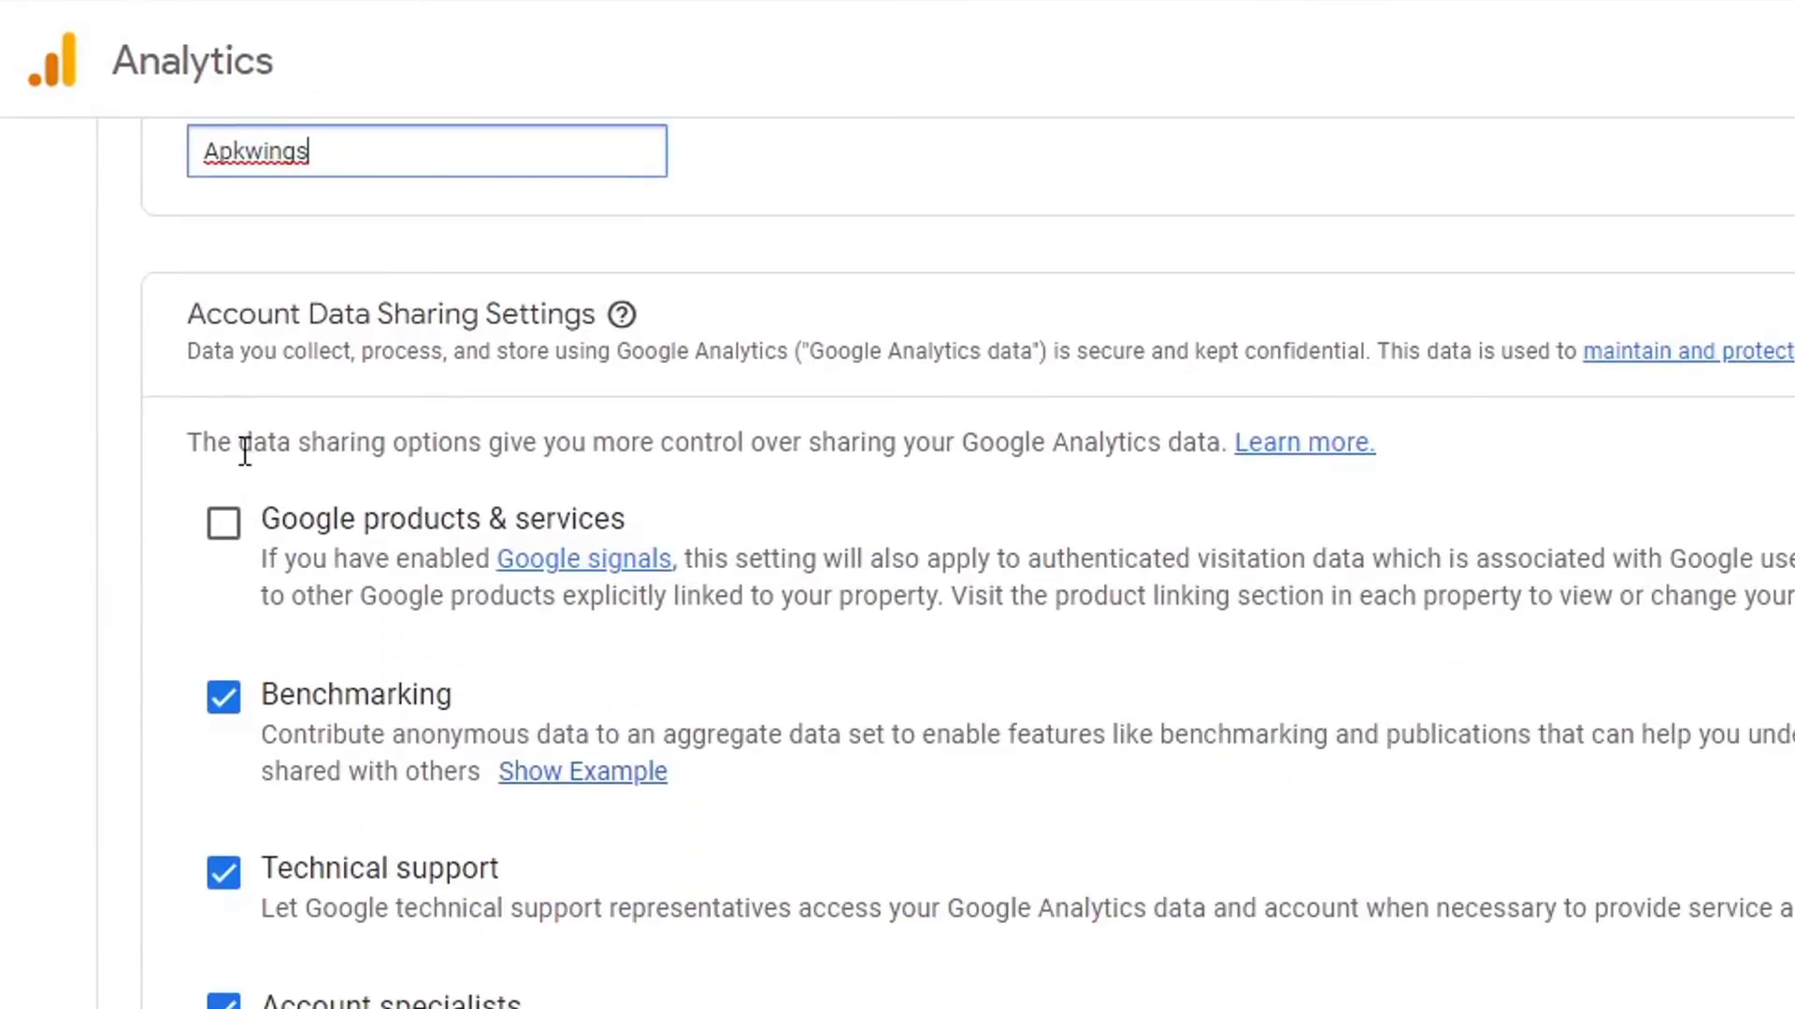
pyautogui.scroll(-4, 513, 581)
pyautogui.click(239, 928)
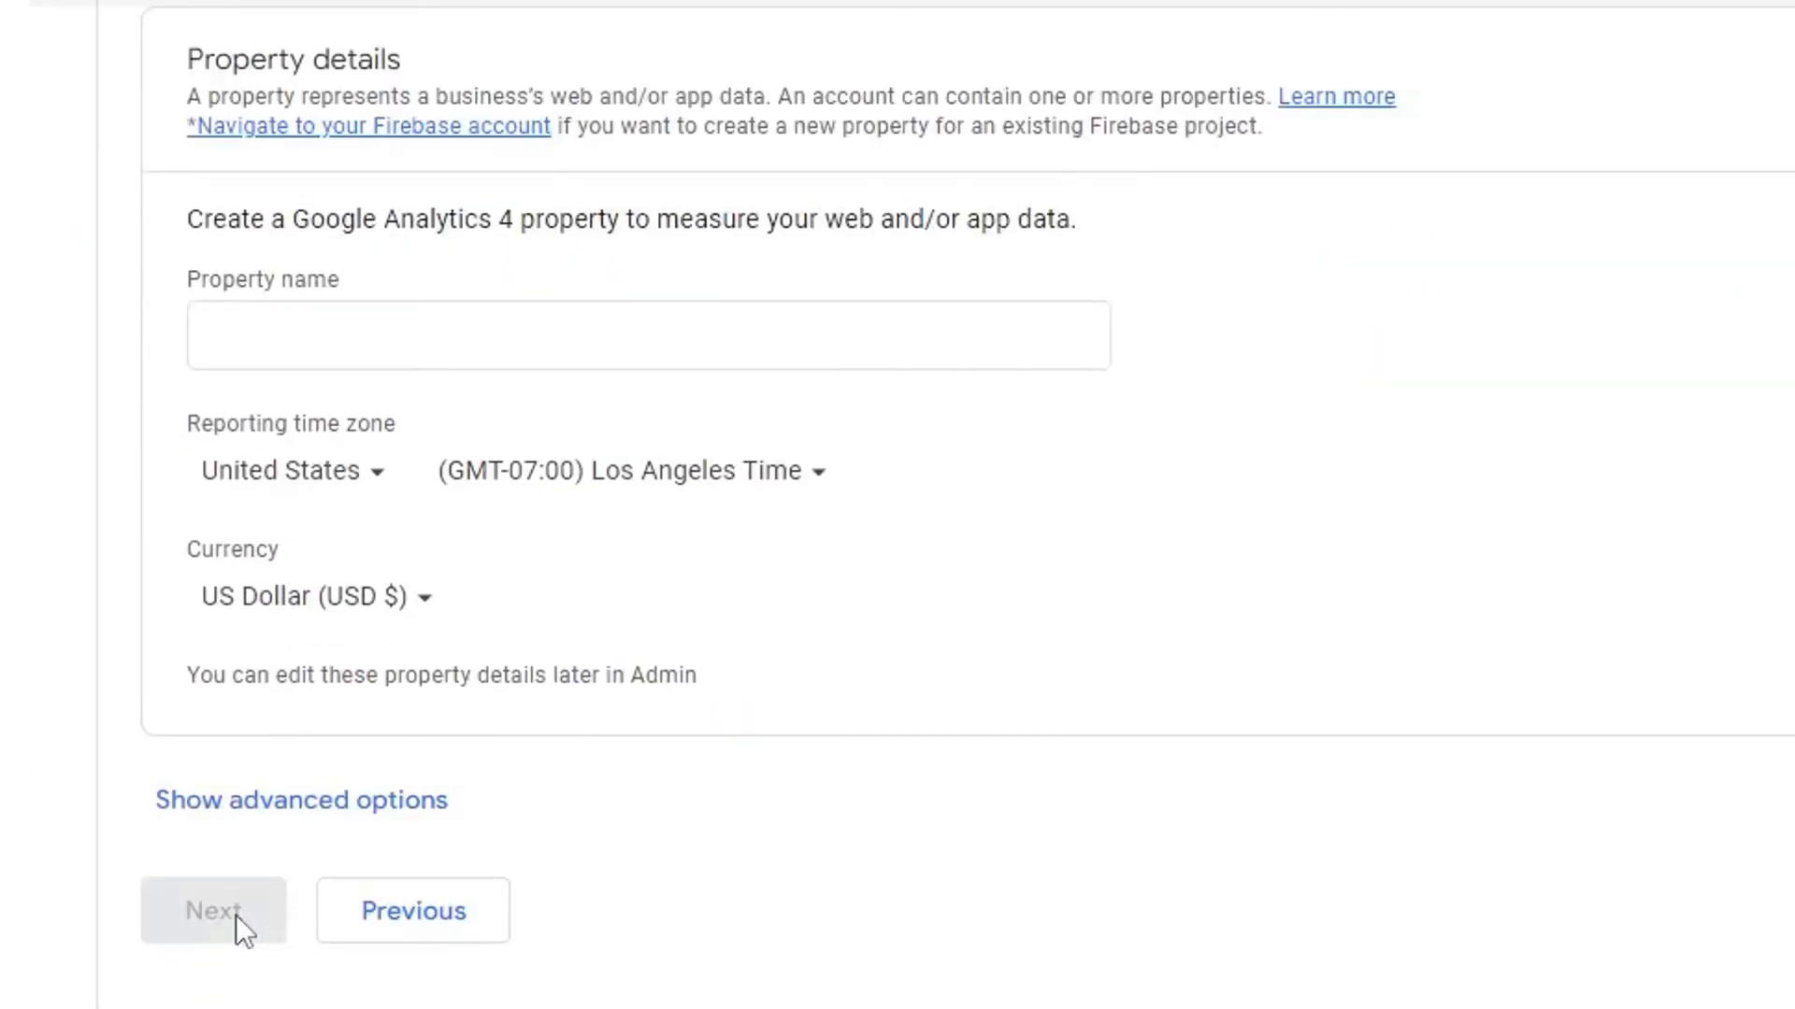
# Name the property 'Apkwing', review the advanced options, and continue to business details.
pyautogui.click(311, 329)
pyautogui.write('Apkwings')
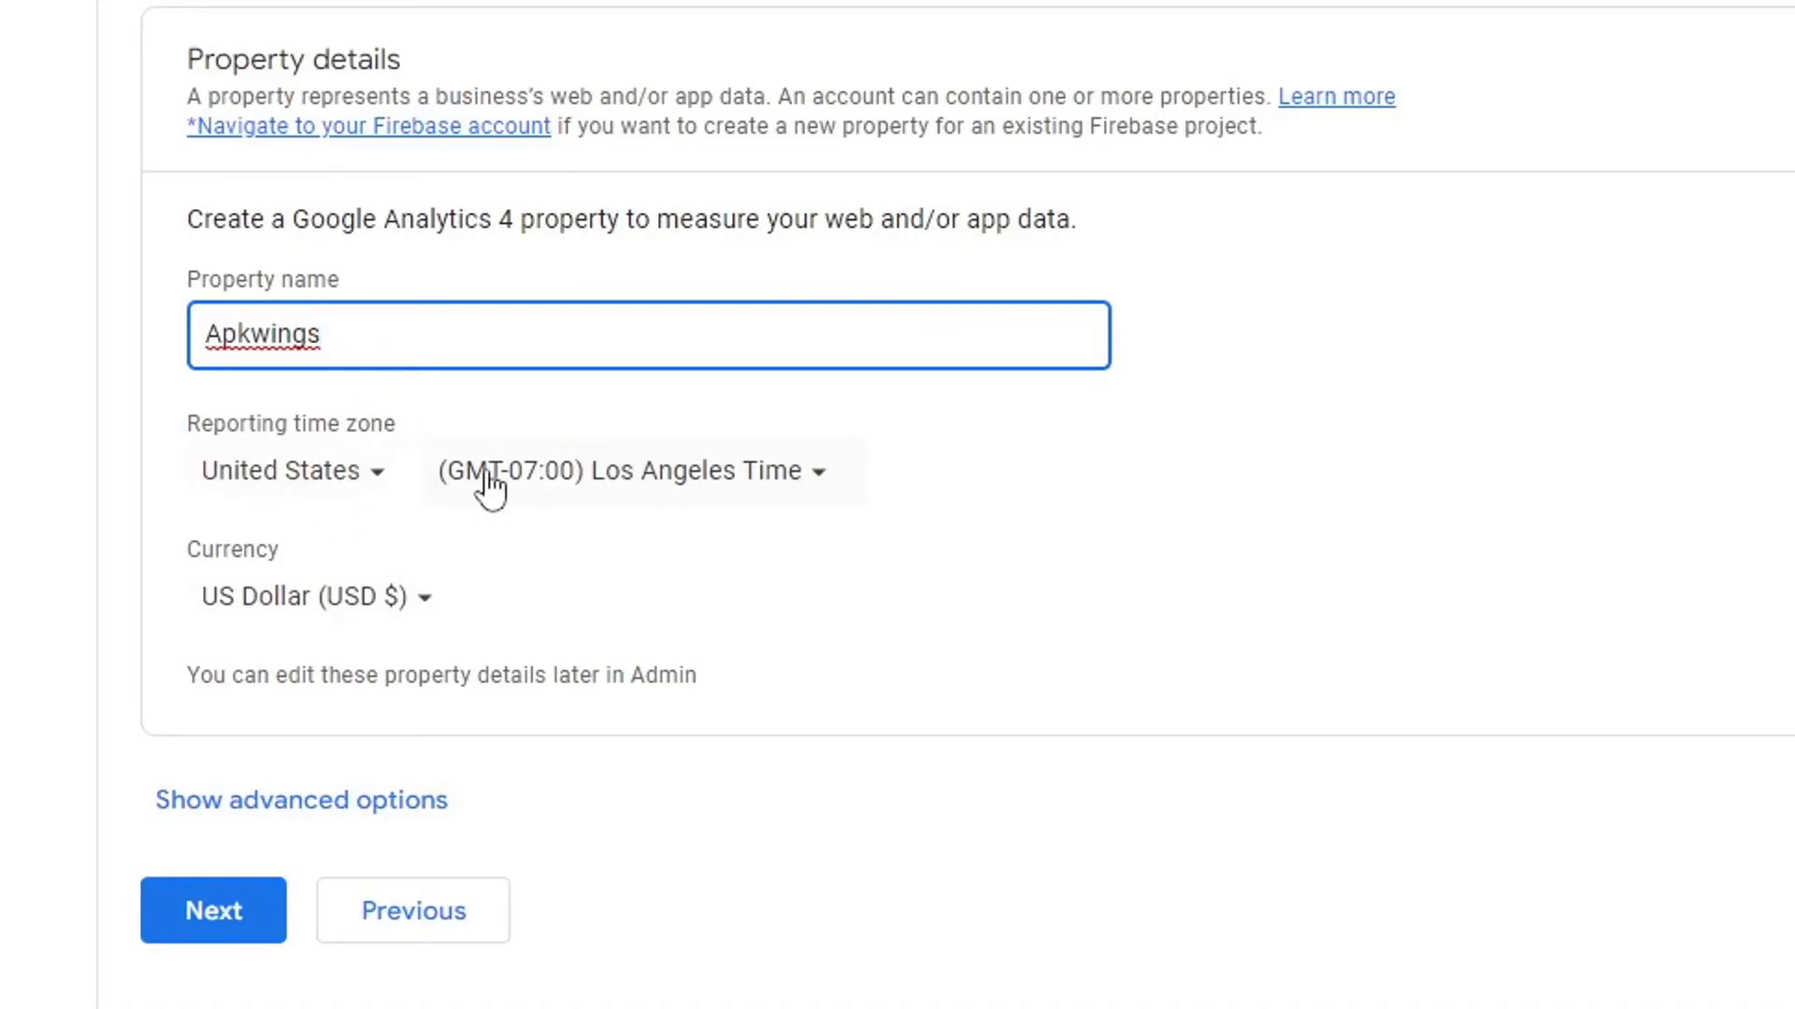
pyautogui.click(248, 801)
pyautogui.scroll(-2, 452, 682)
pyautogui.scroll(-2, 321, 748)
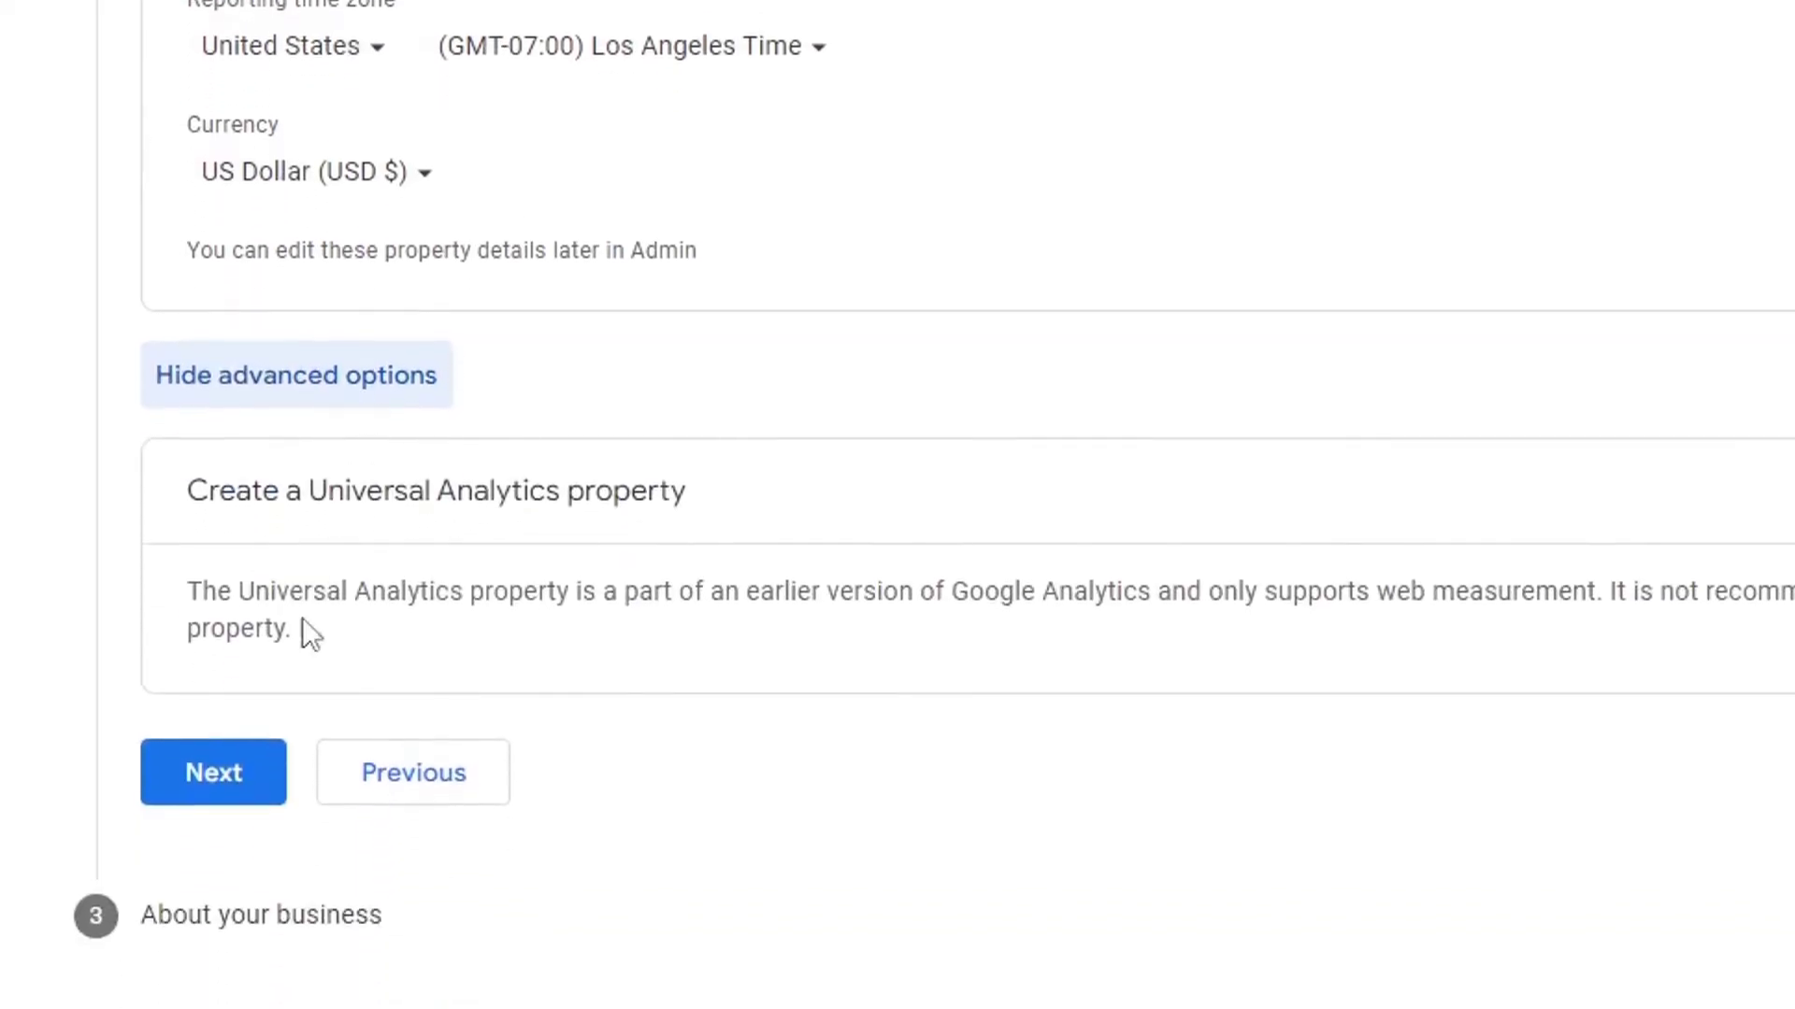
pyautogui.click(207, 796)
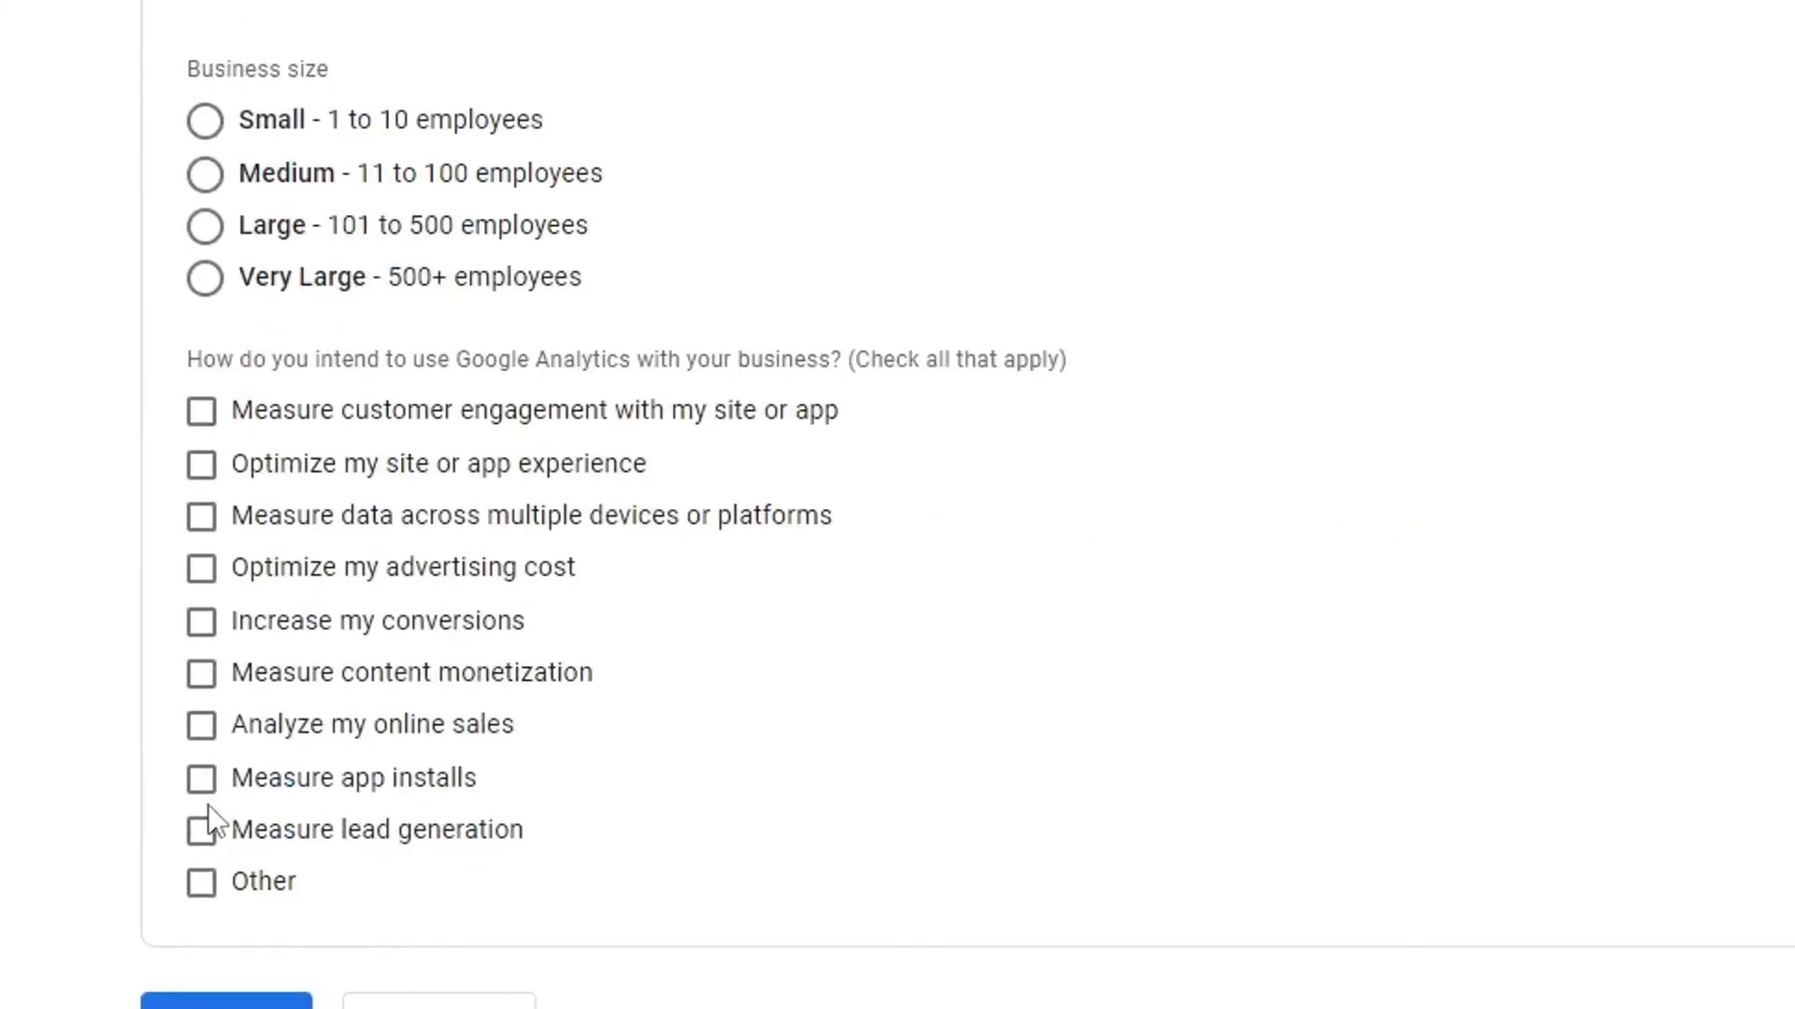
# Set business size to Medium, choose engagement and conversion goals, and create the account.
pyautogui.click(272, 139)
pyautogui.click(285, 180)
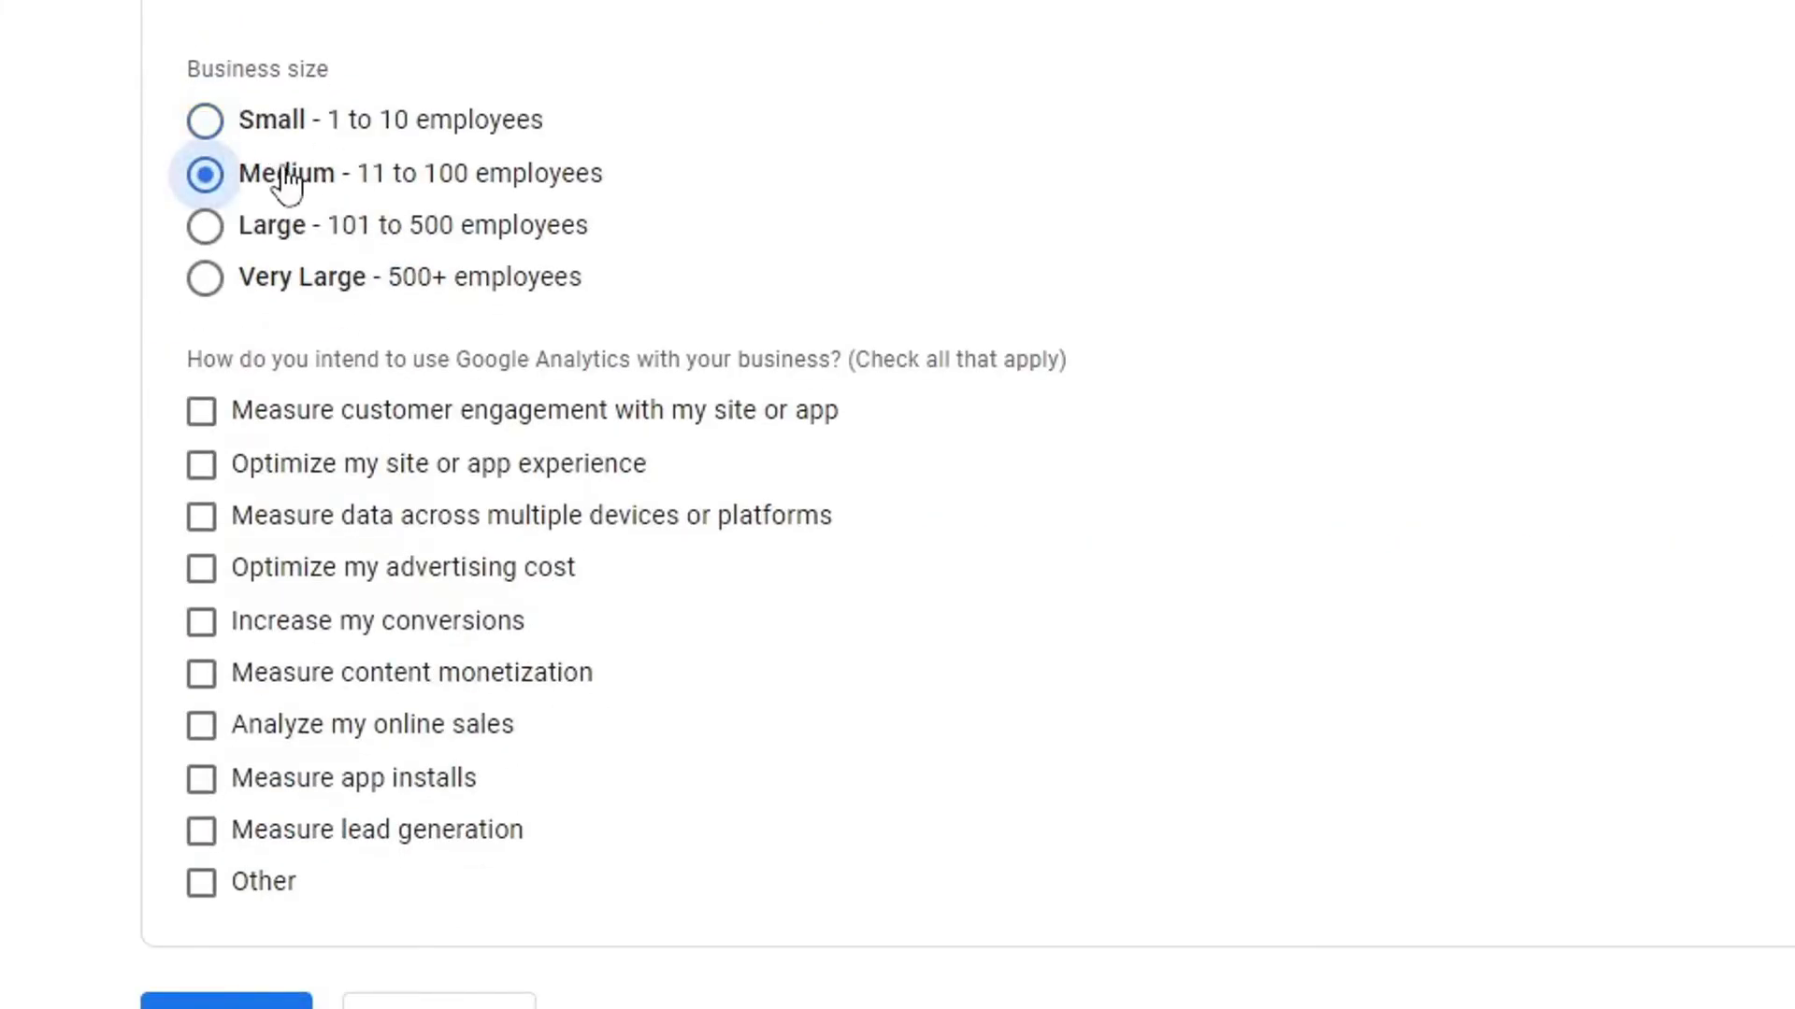
pyautogui.click(355, 430)
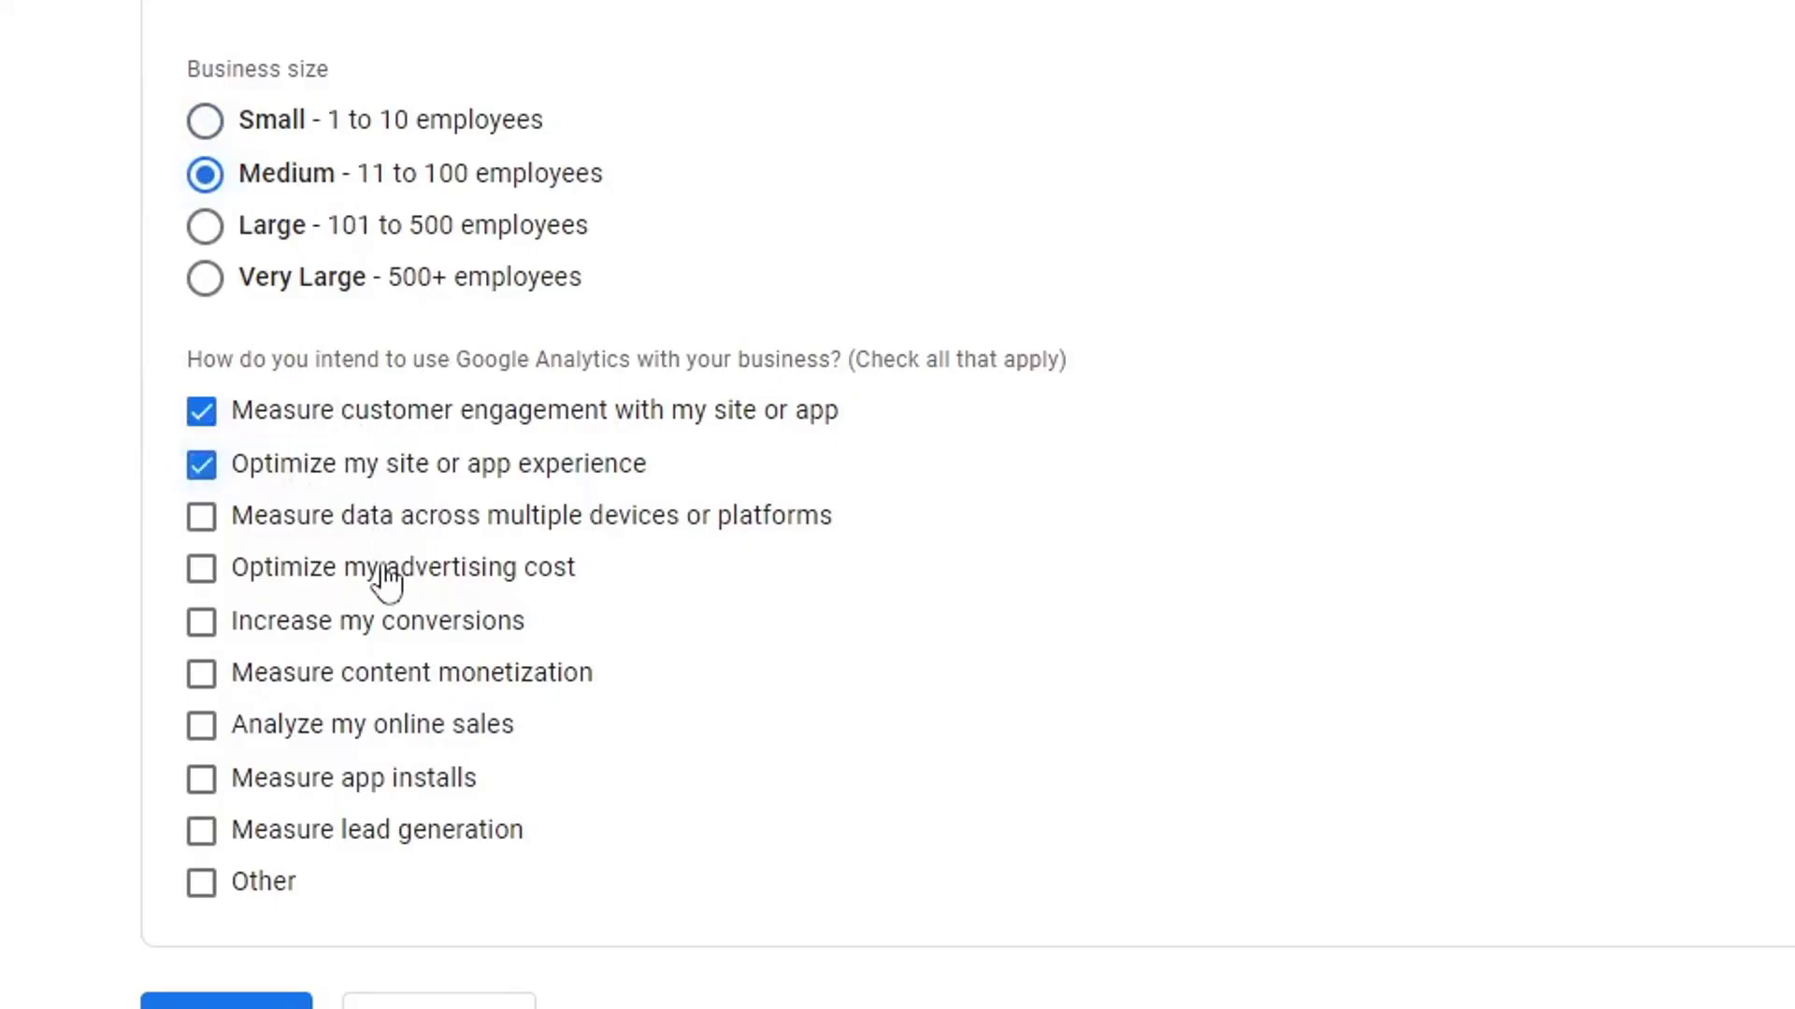
pyautogui.click(337, 622)
pyautogui.scroll(-3, 561, 654)
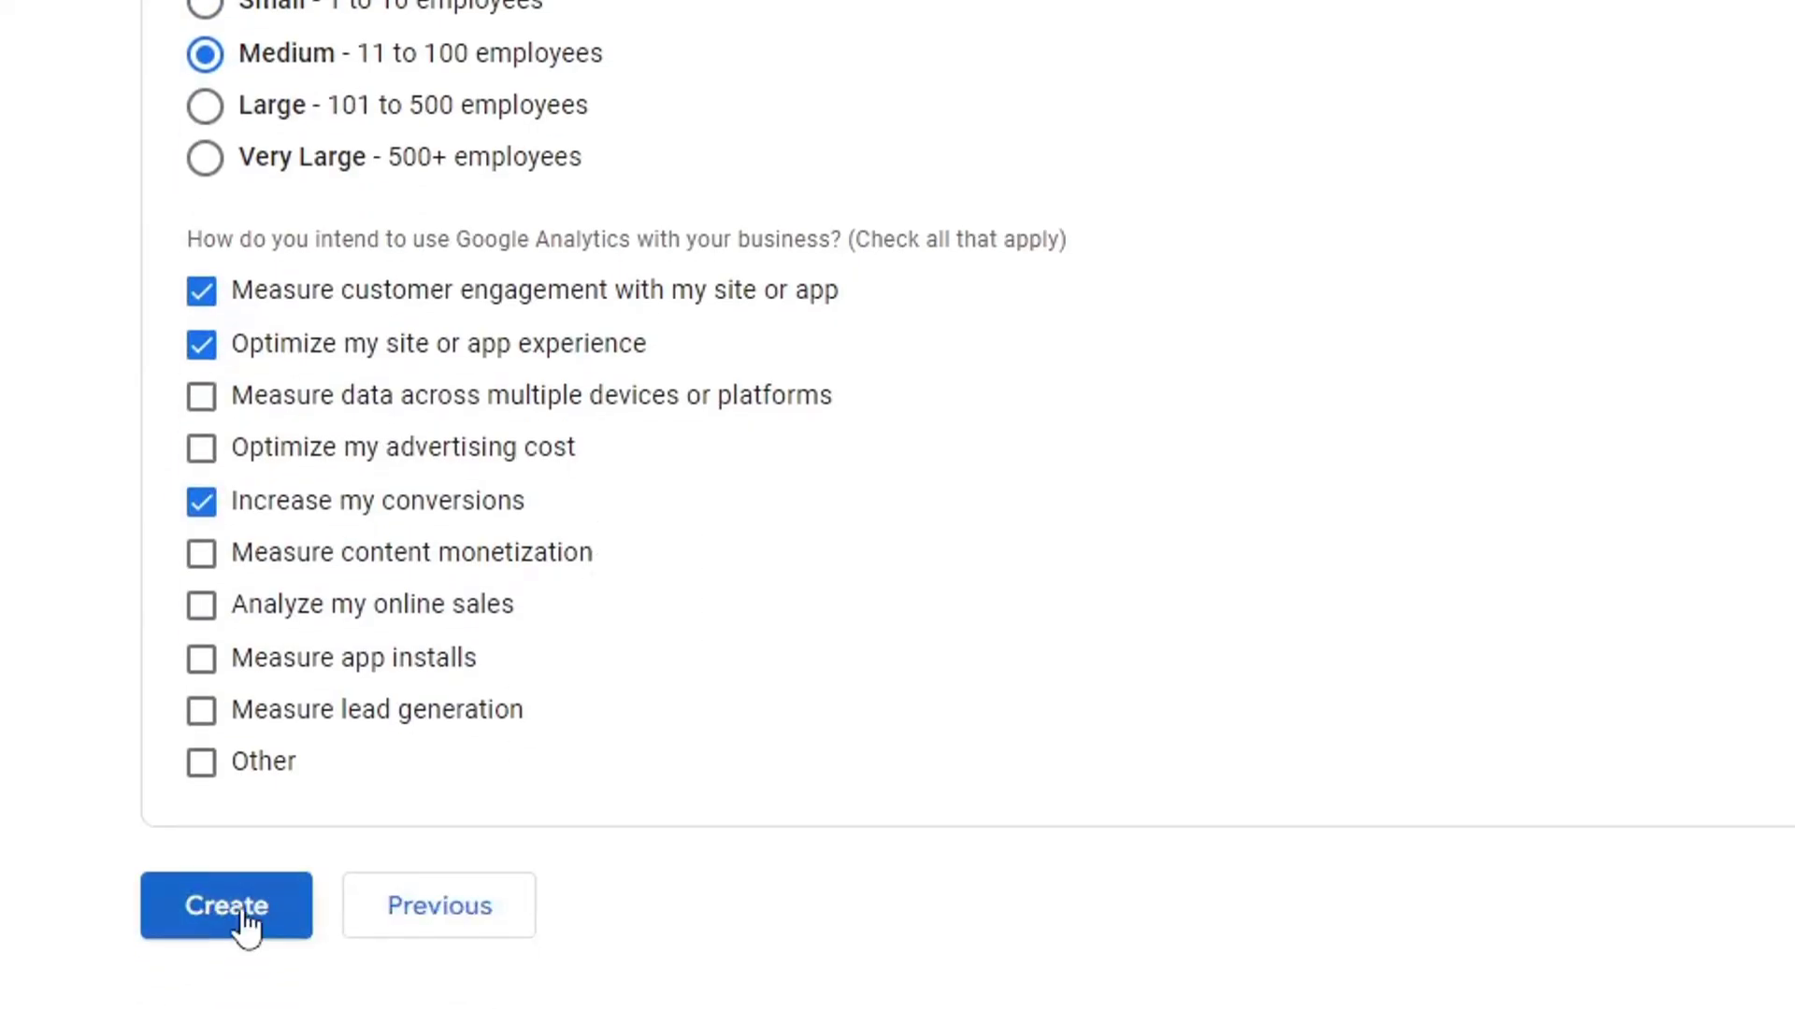
pyautogui.click(243, 911)
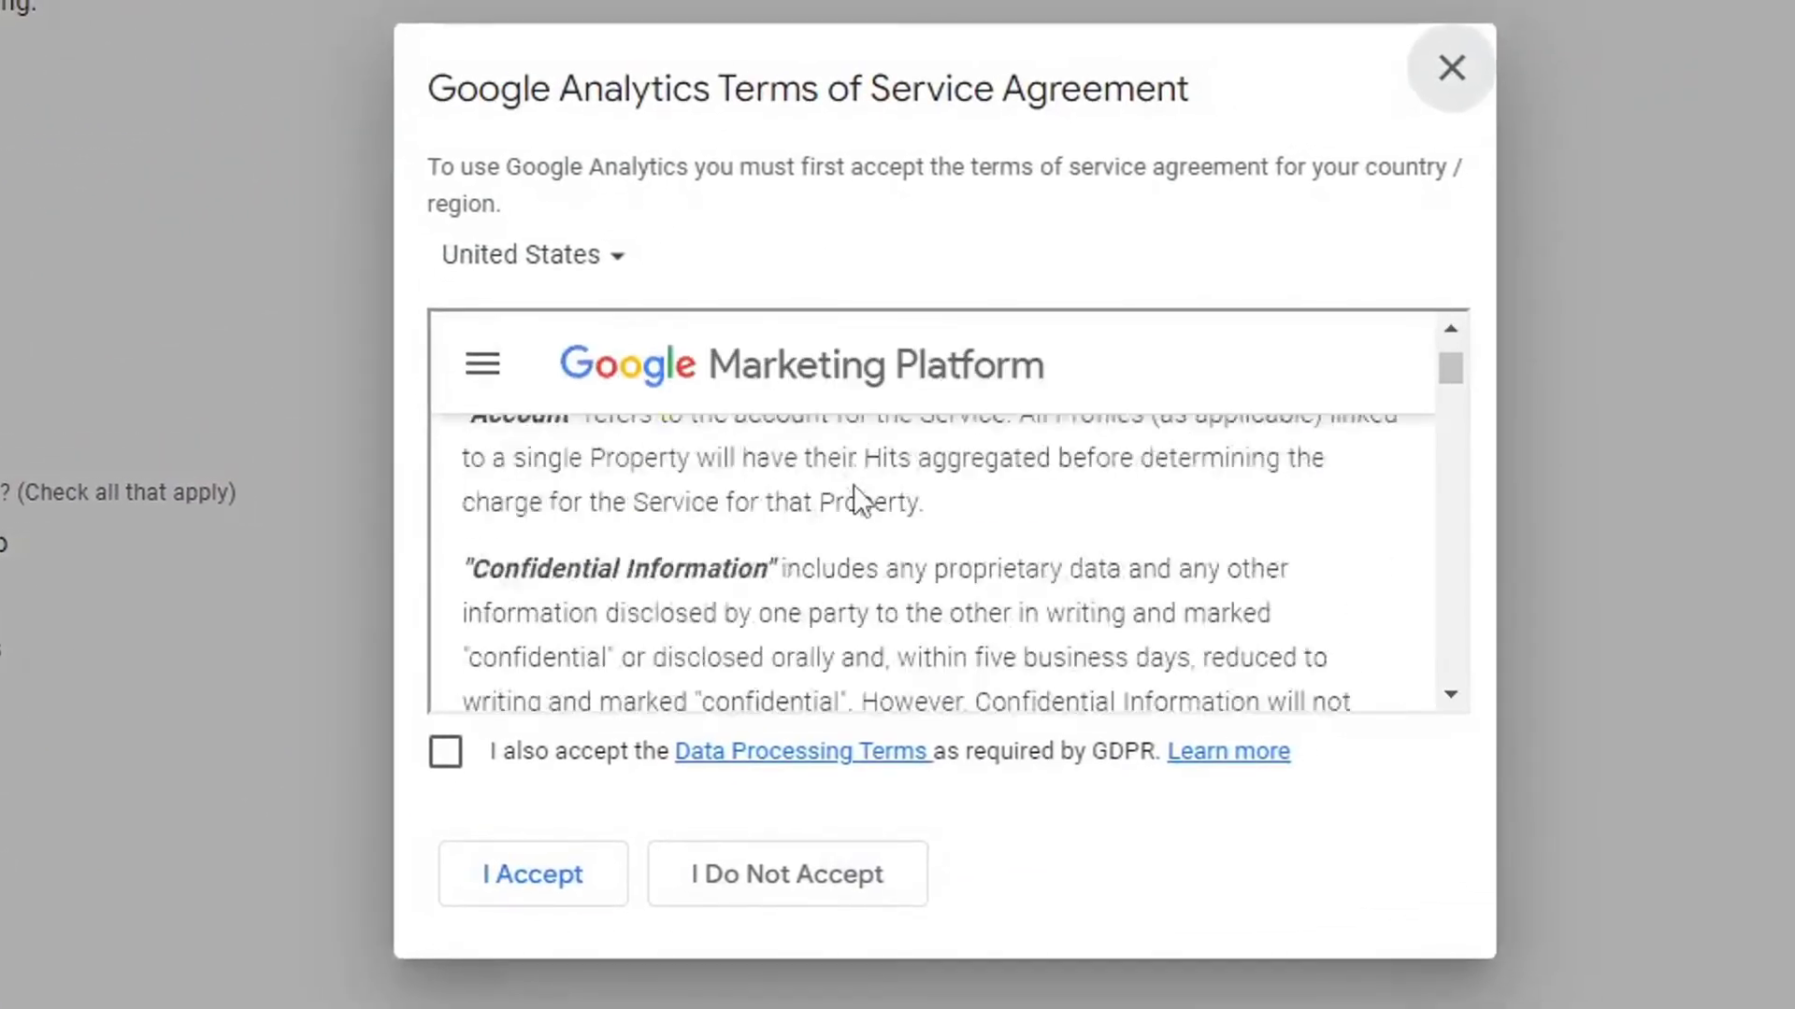
pyautogui.scroll(-15, 854, 486)
pyautogui.scroll(-10, 854, 484)
# Accept the GDPR and Analytics terms, save no email subscriptions, skip the tour, and choose Web.
pyautogui.click(585, 753)
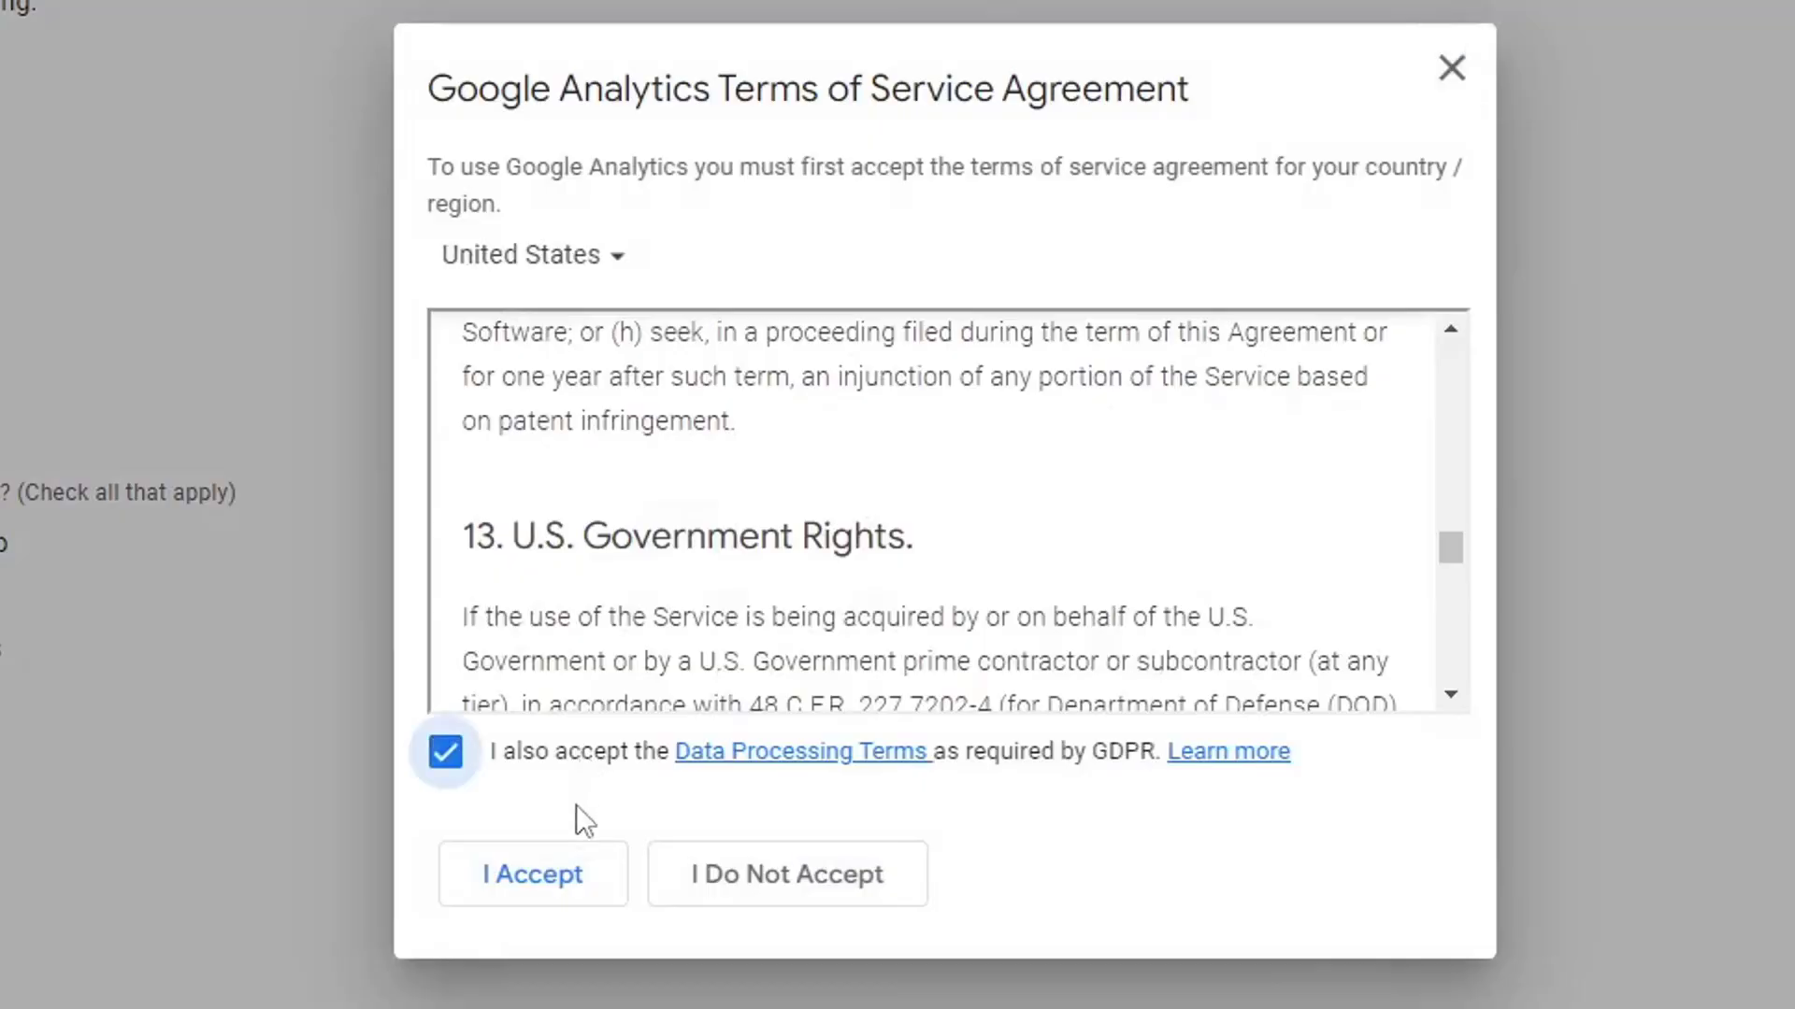
pyautogui.click(552, 887)
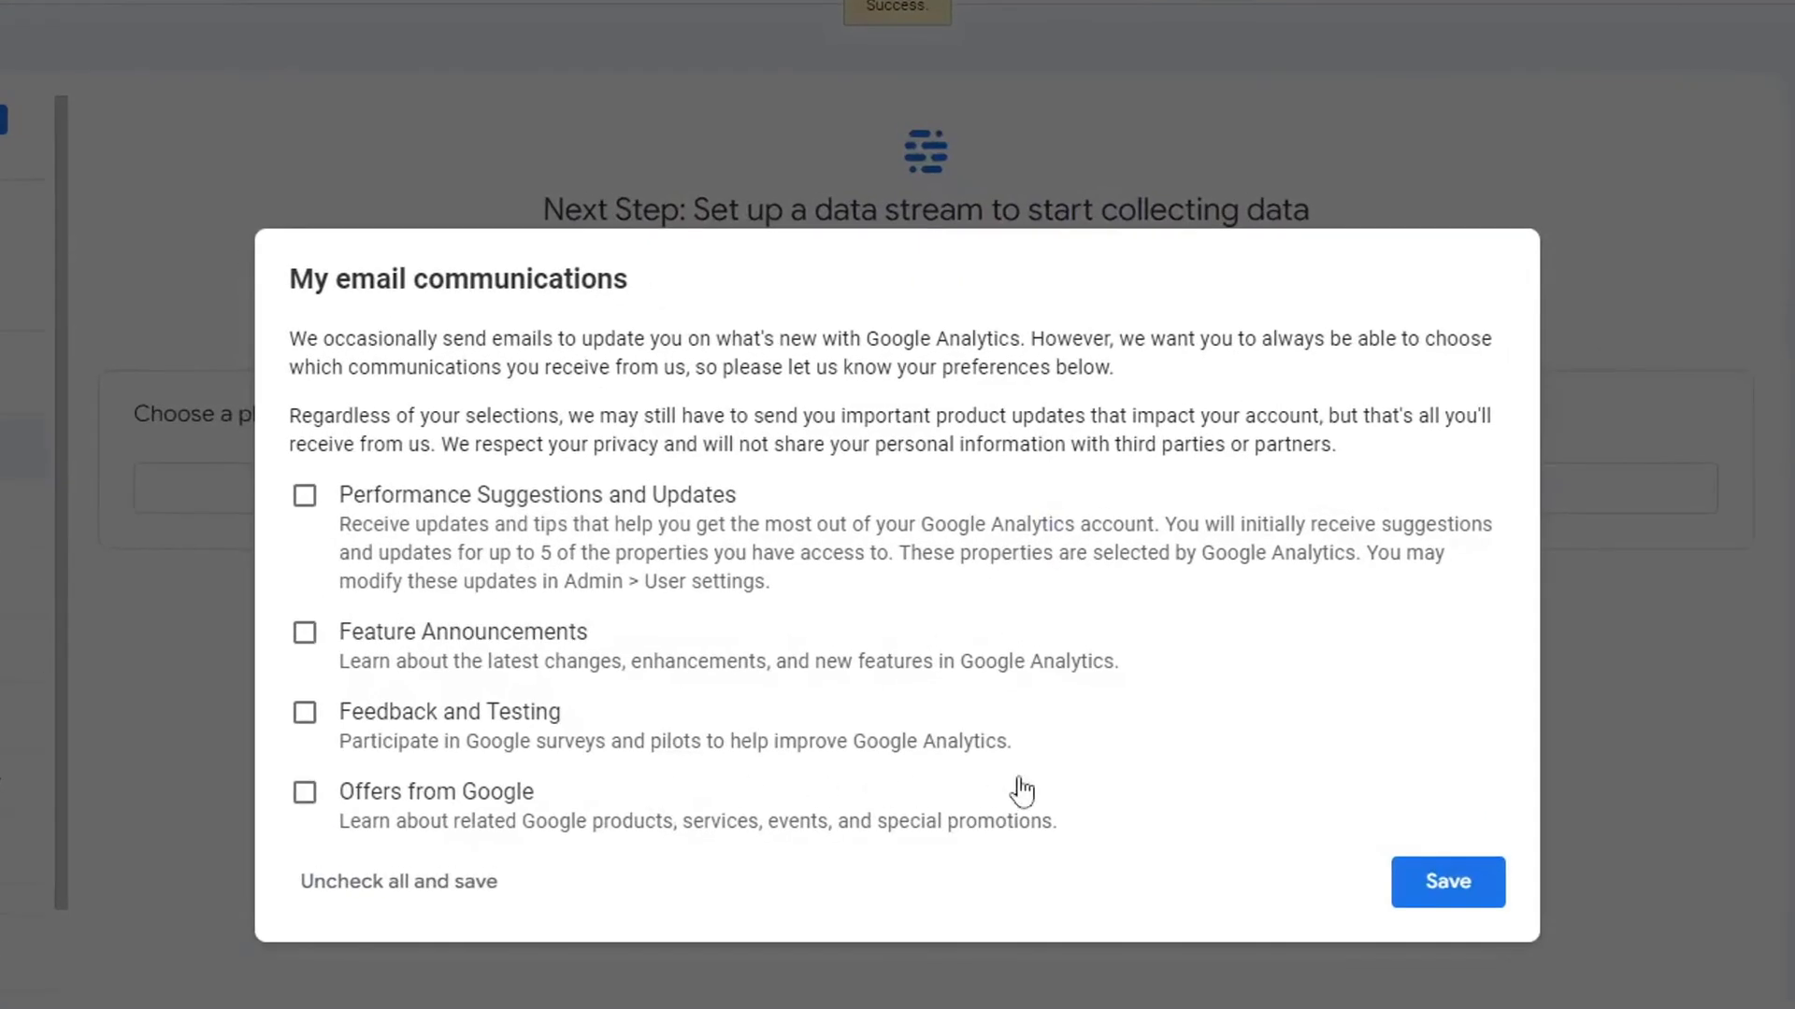
pyautogui.click(1454, 874)
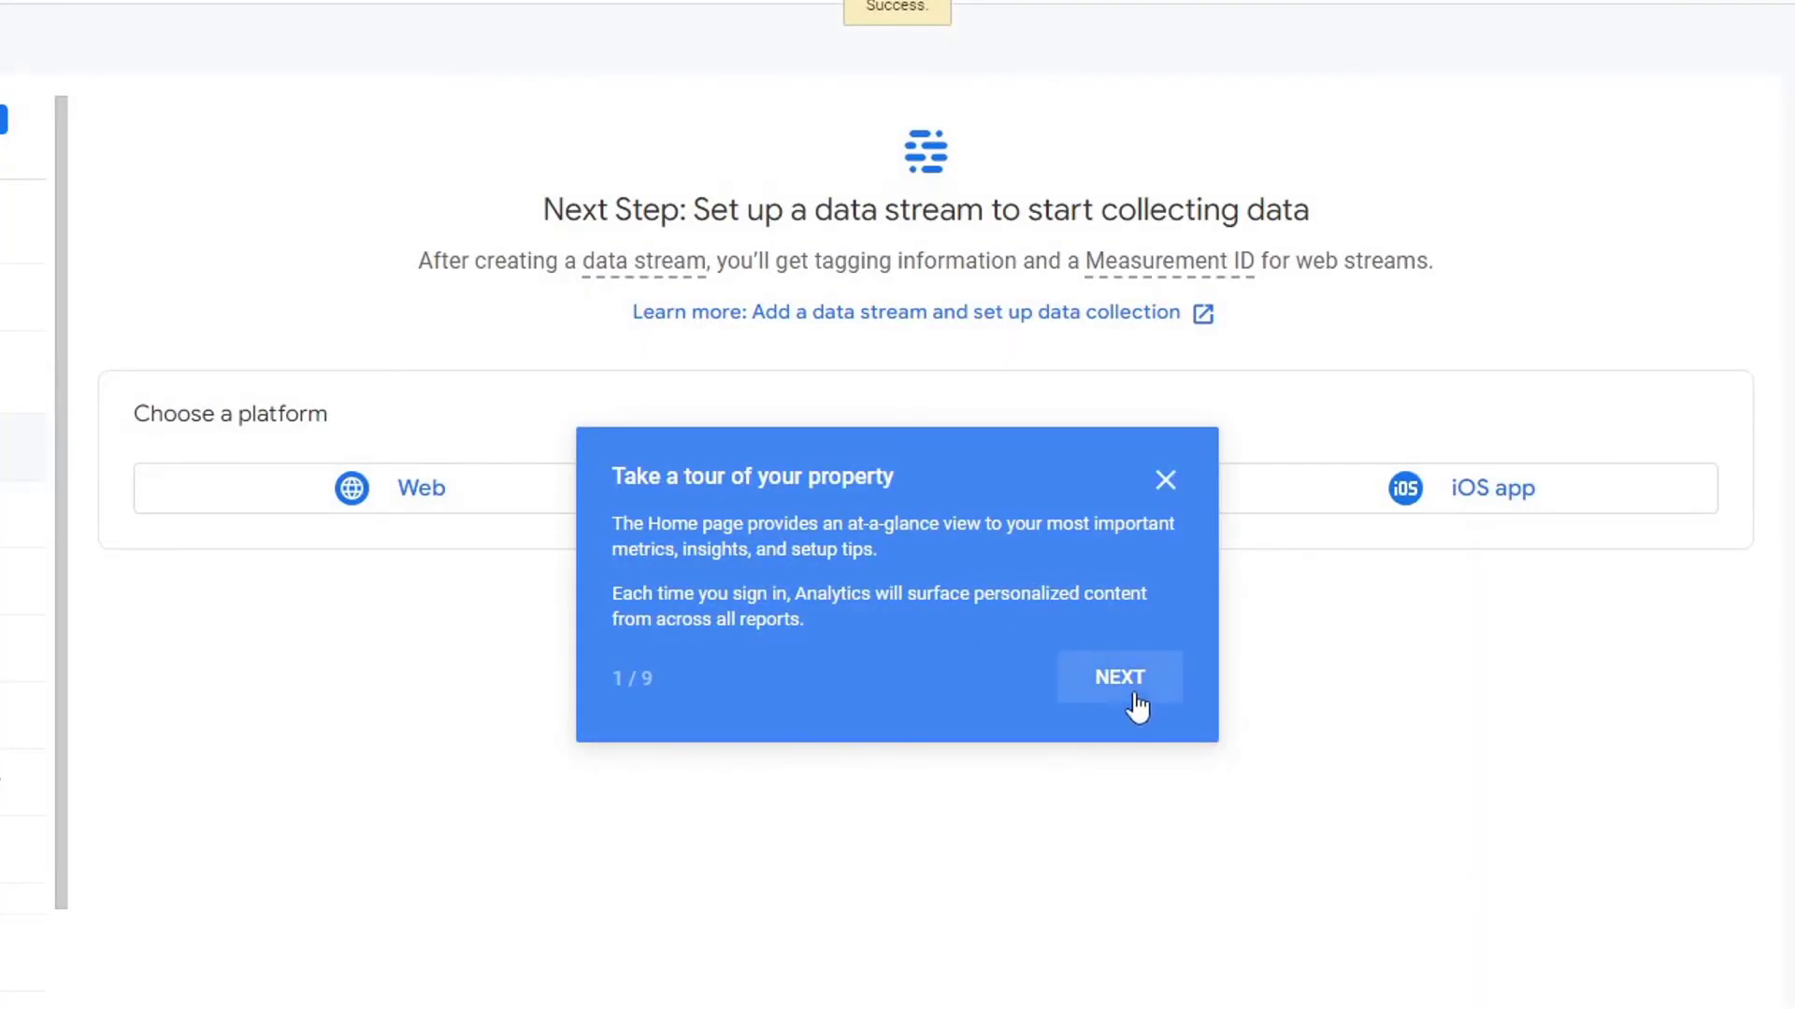
pyautogui.click(1167, 486)
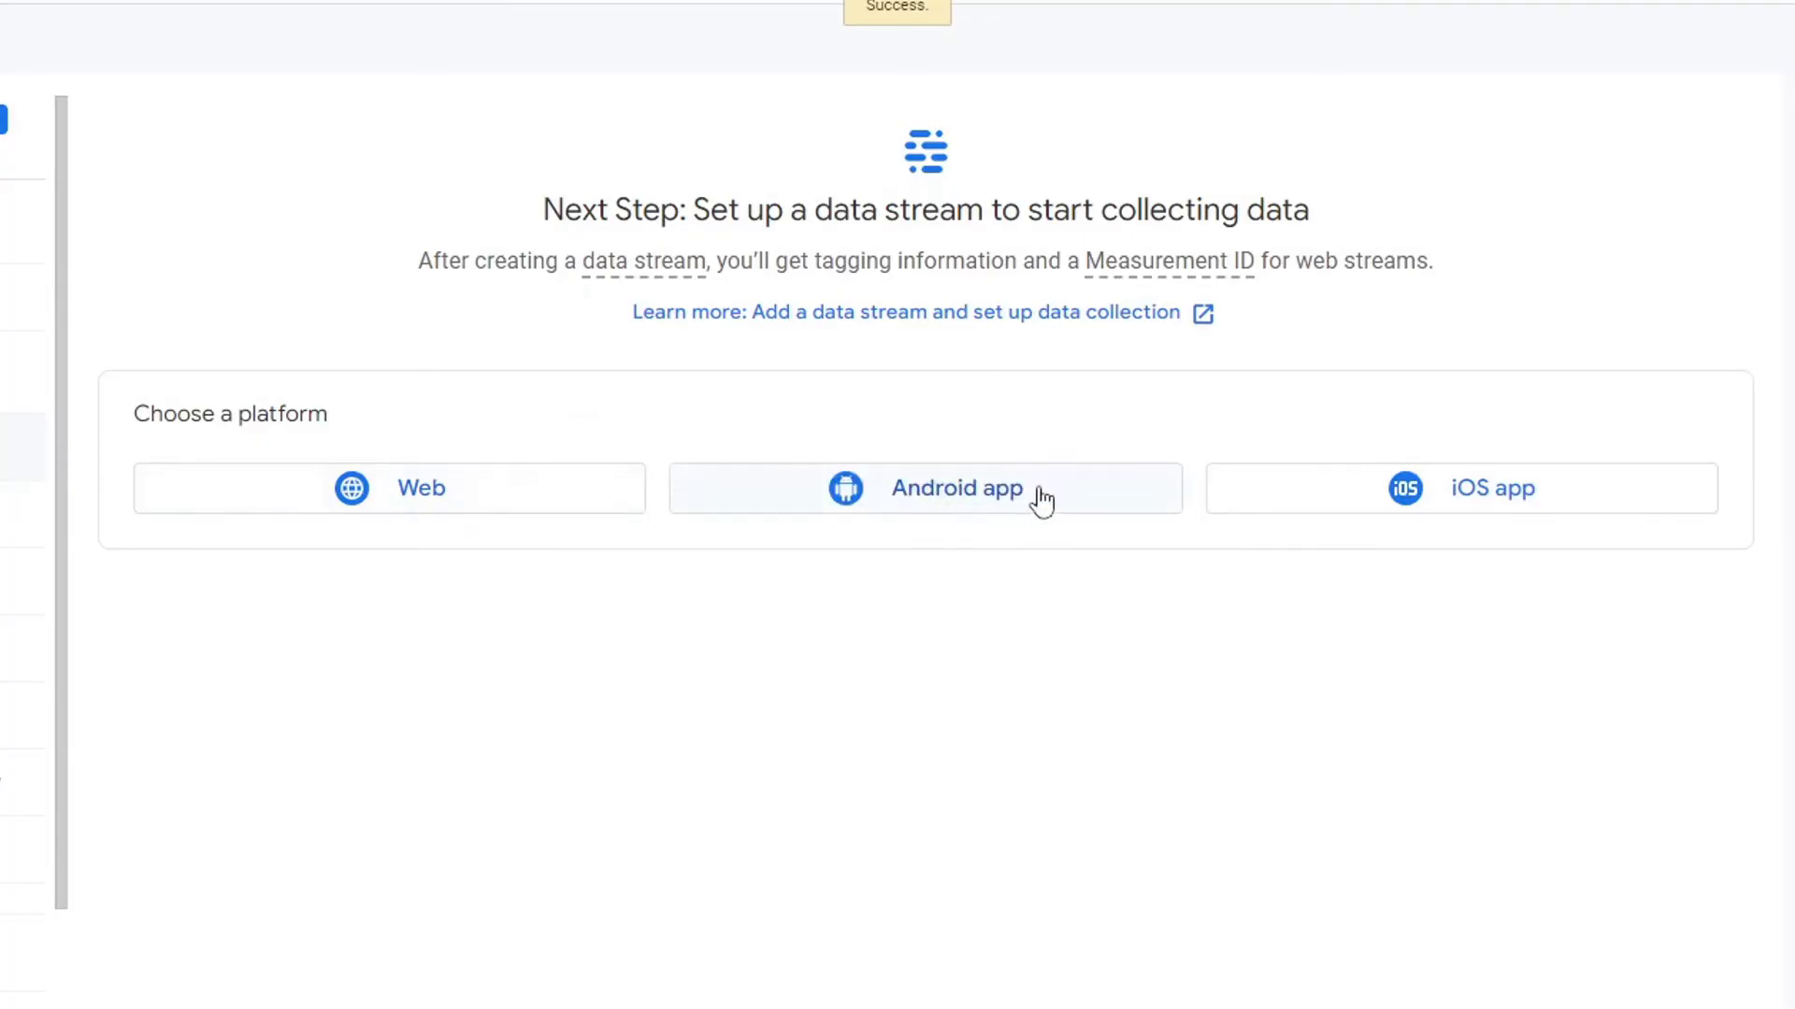
pyautogui.click(447, 488)
pyautogui.click(630, 202)
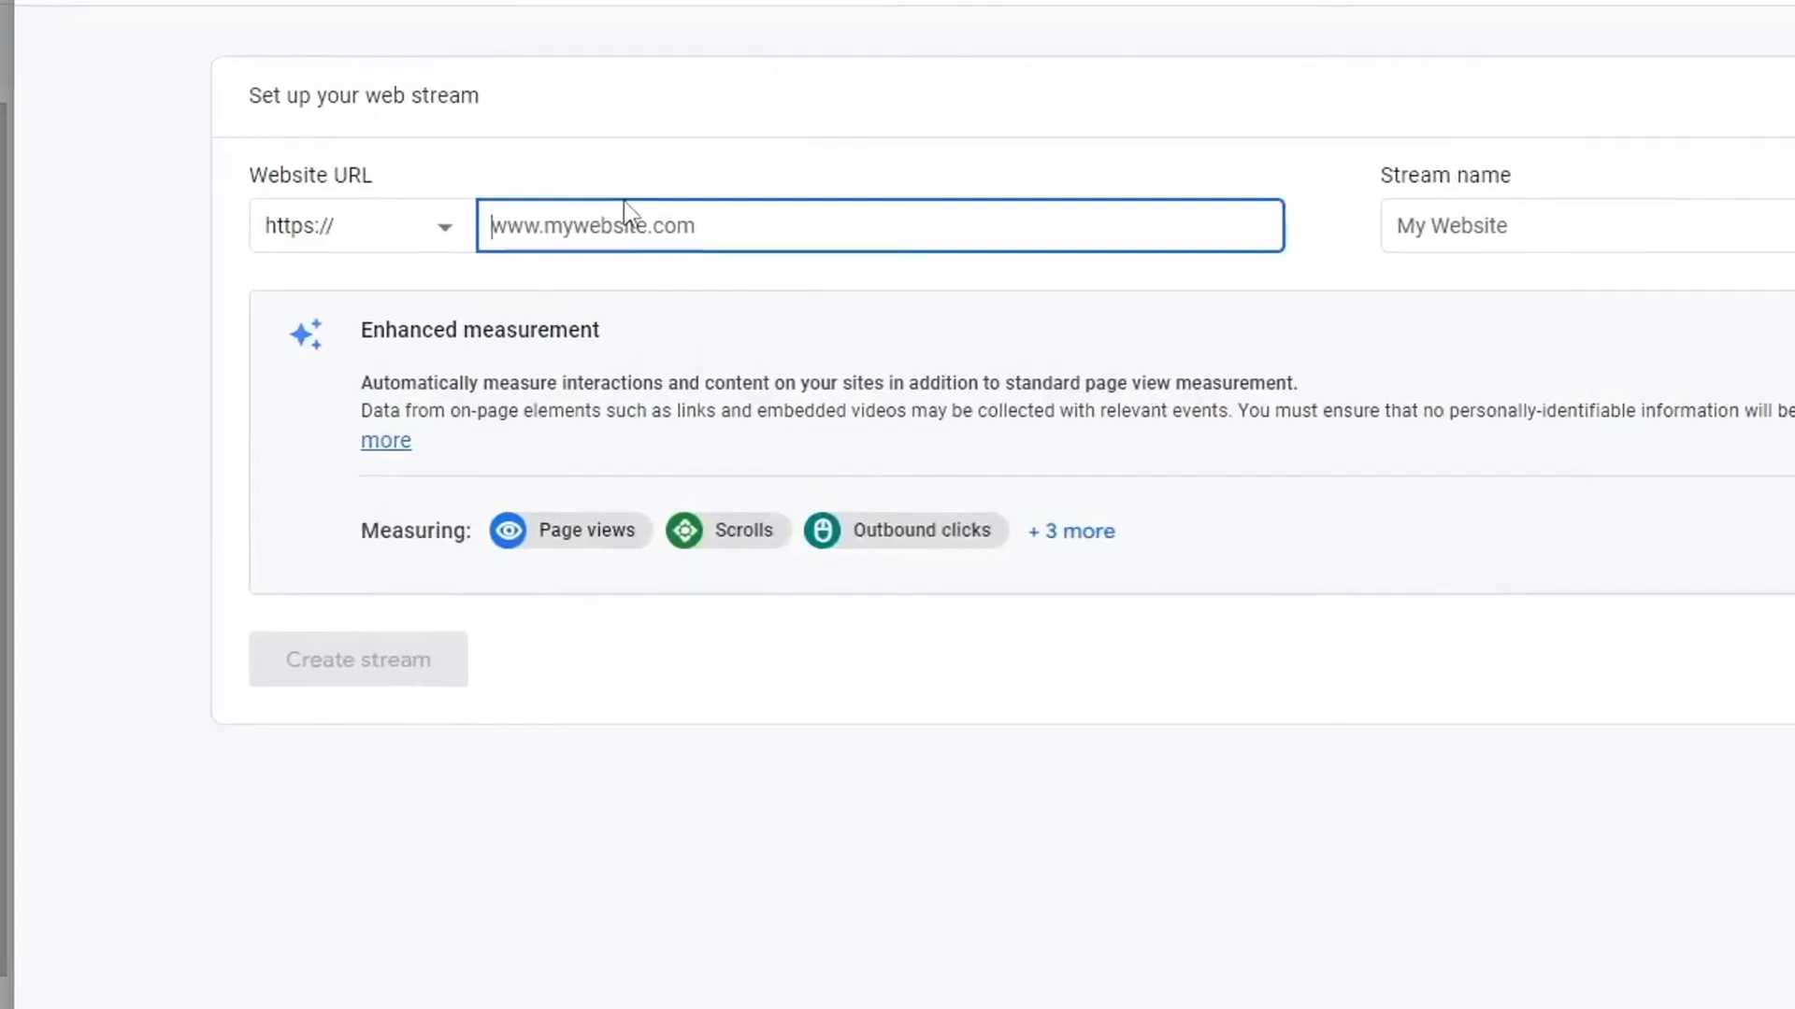
pyautogui.write('www.apkwings.com')
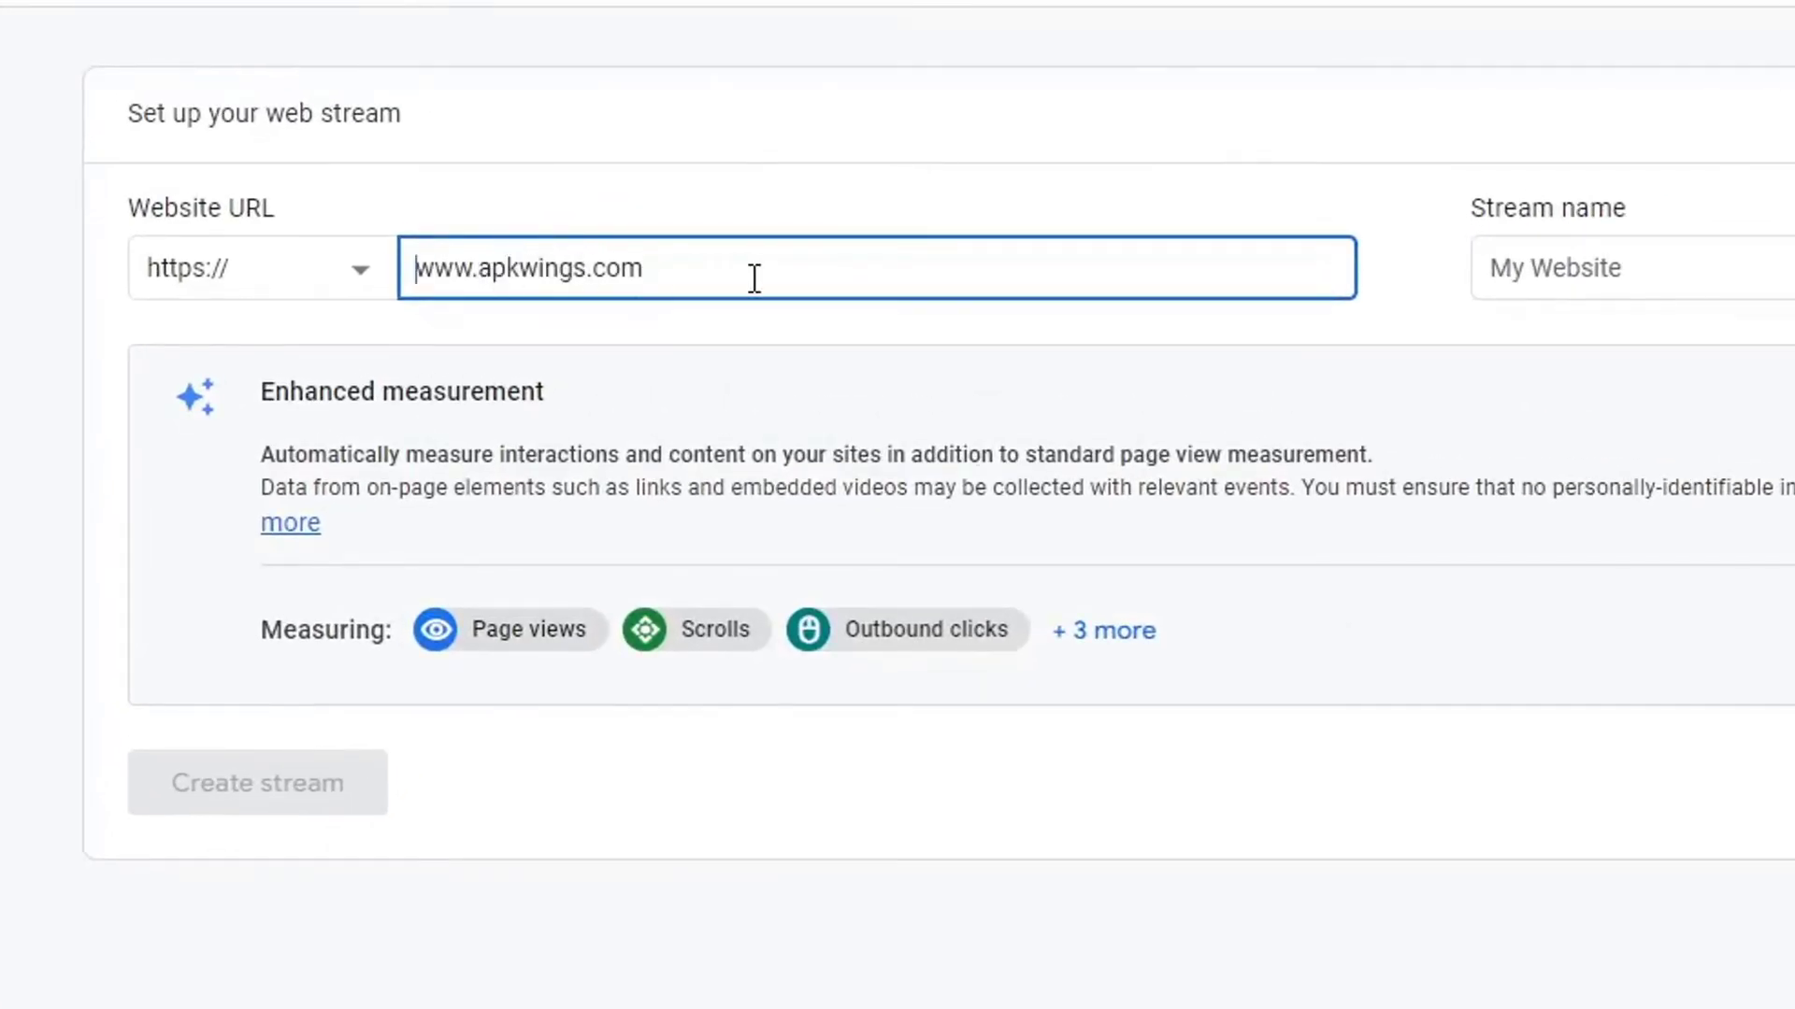
pyautogui.click(1655, 281)
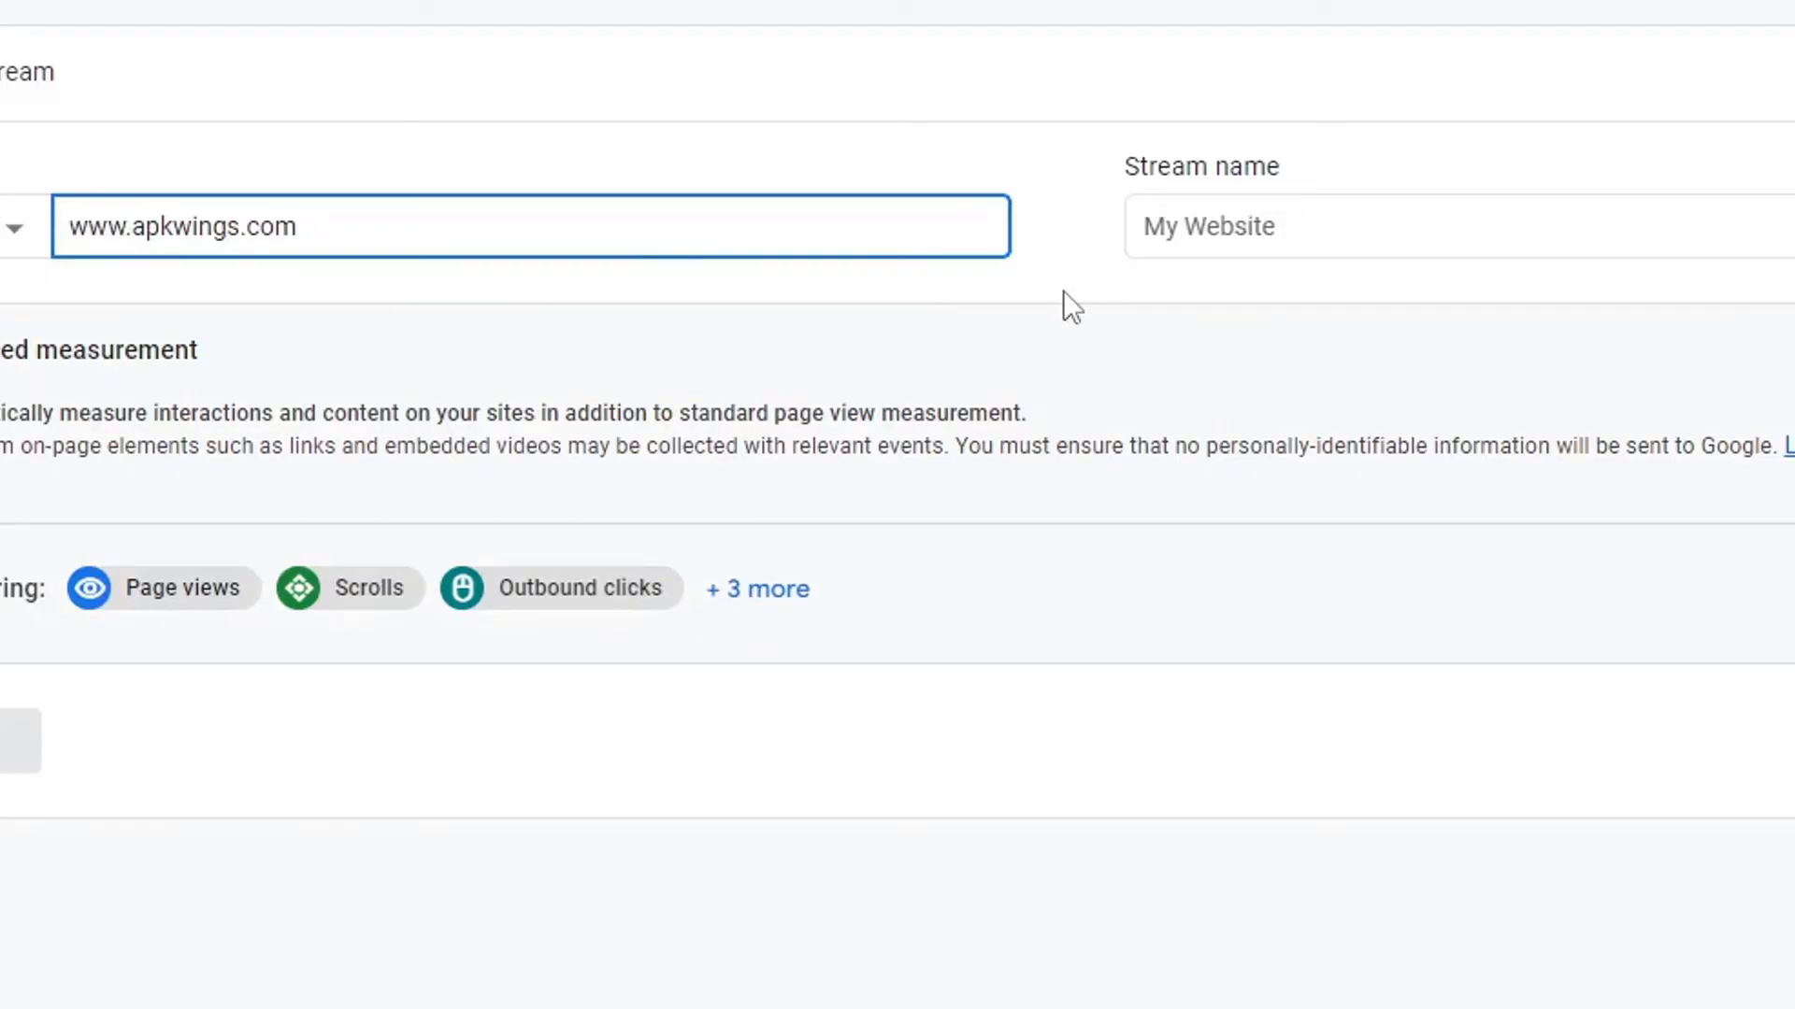
pyautogui.click(1262, 226)
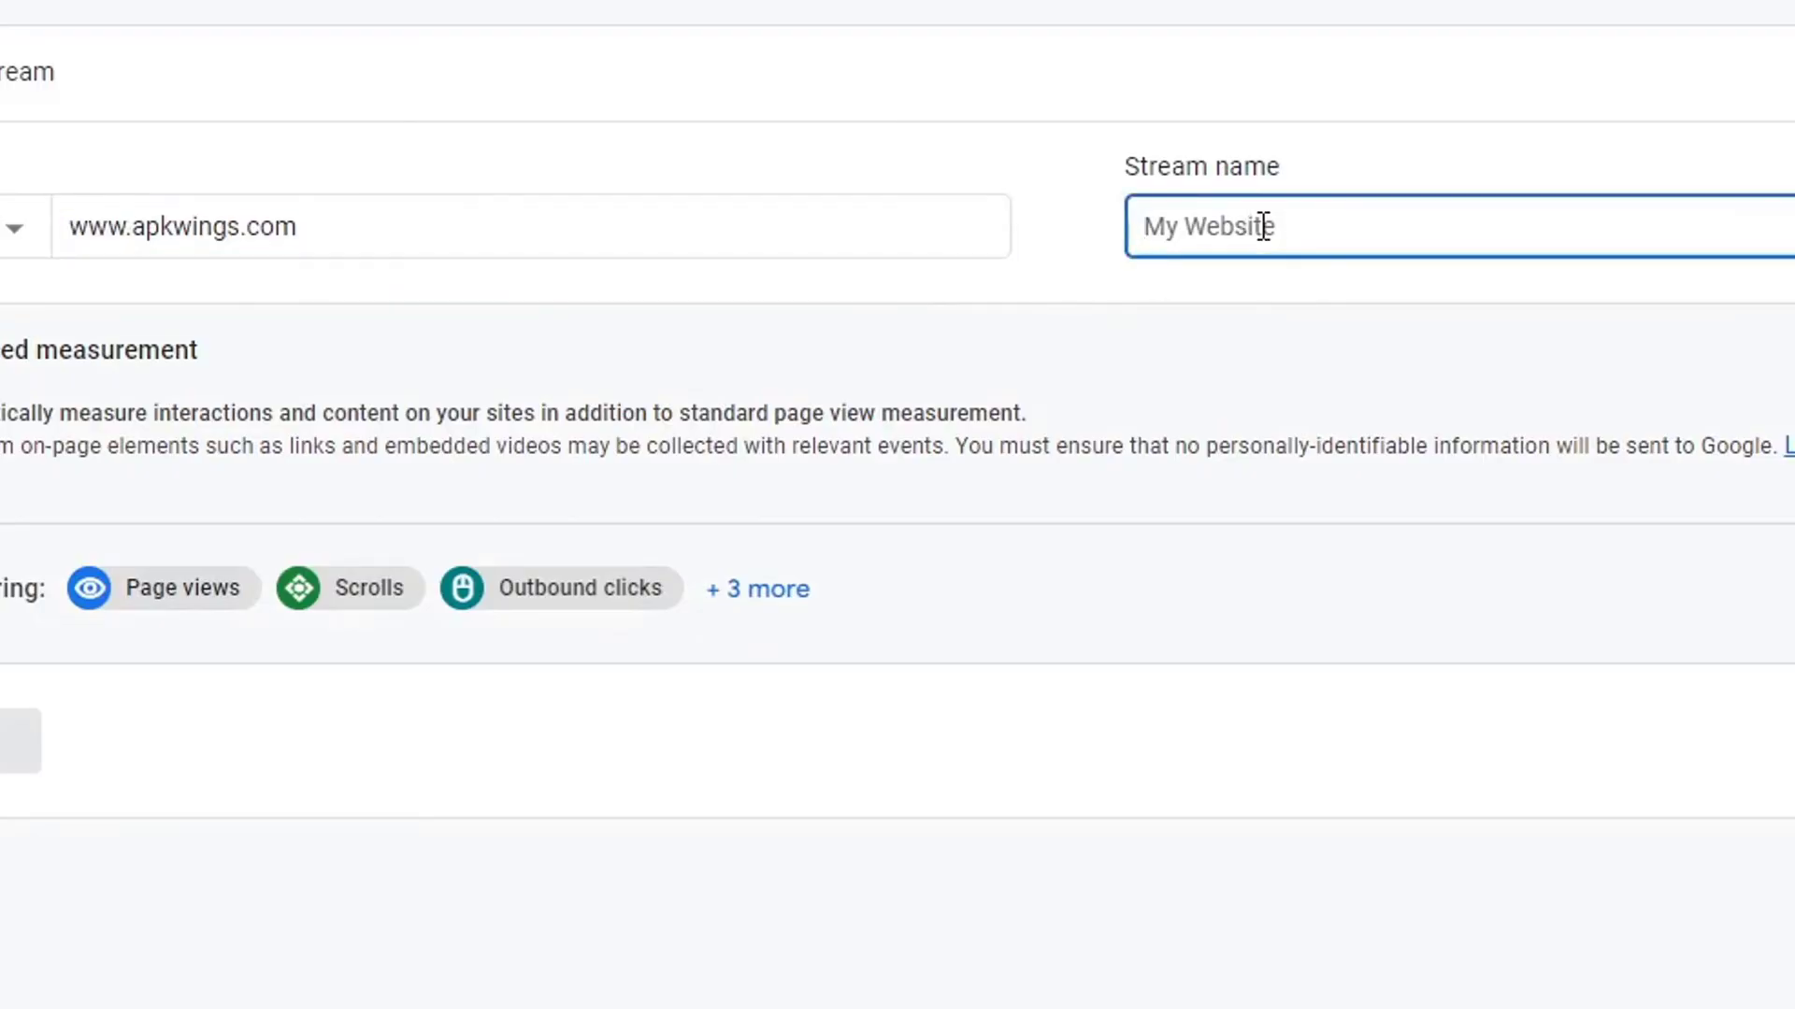
pyautogui.write('Apkwings')
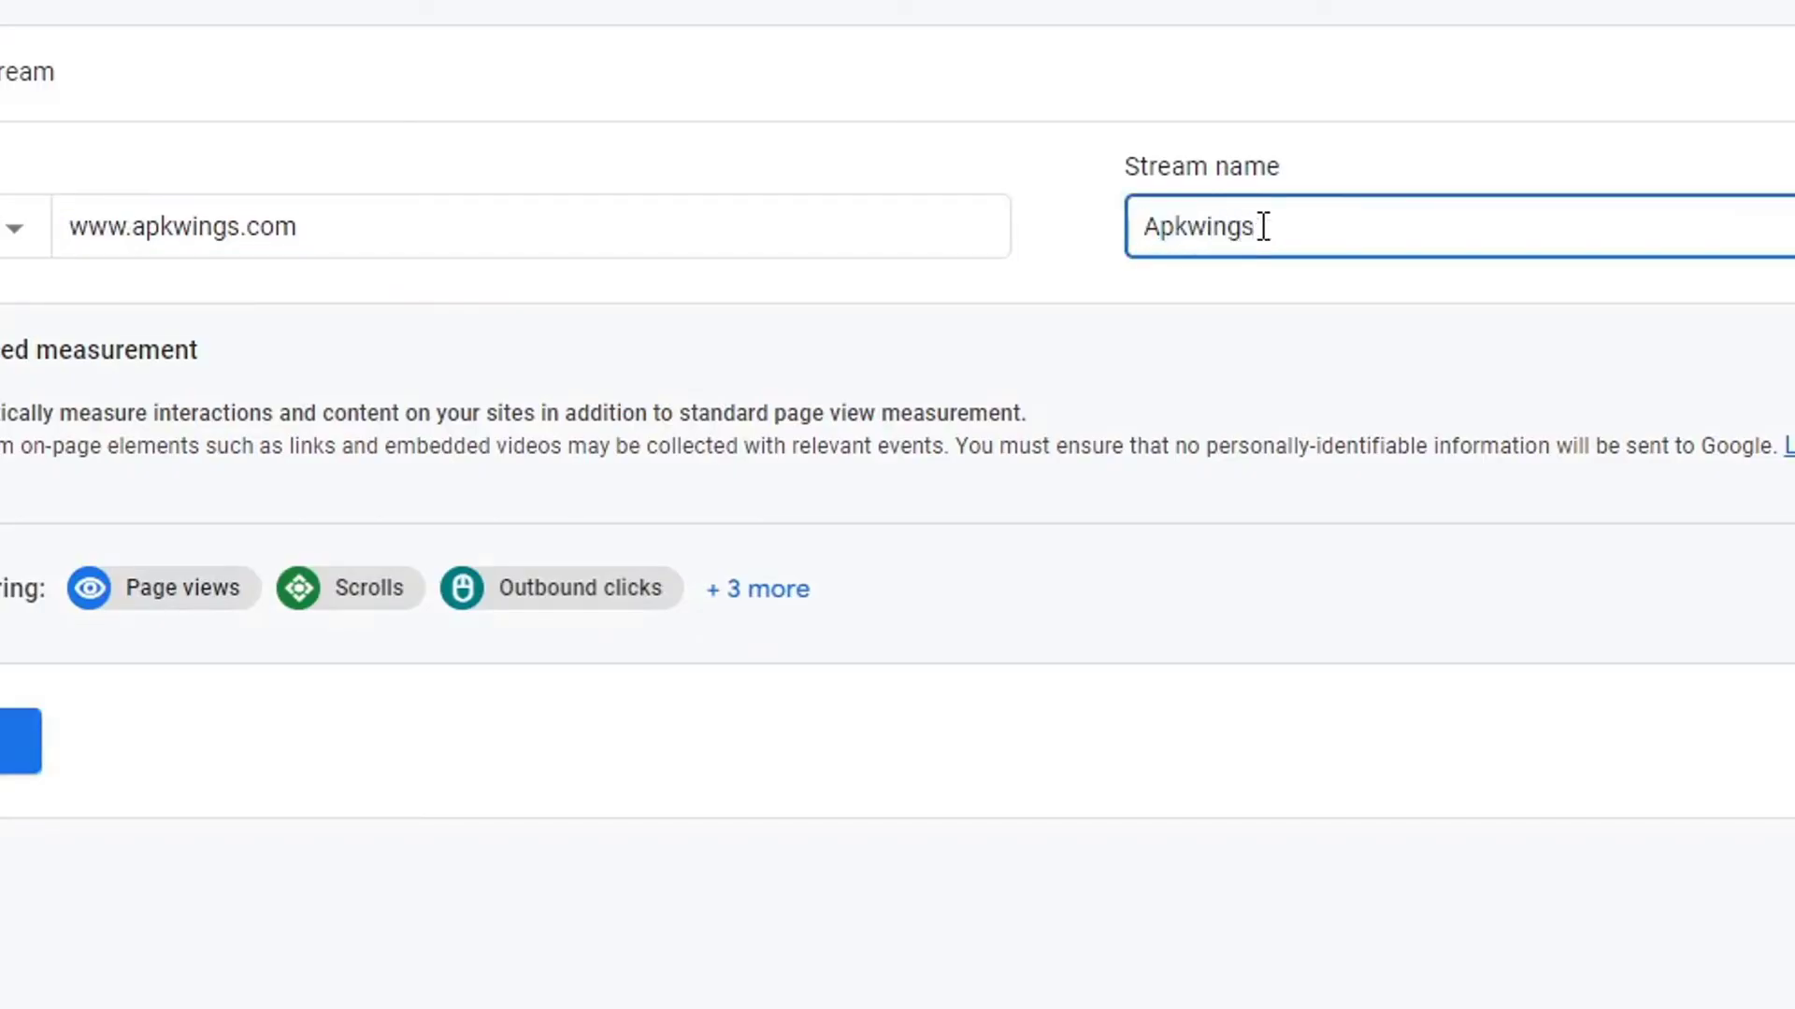
pyautogui.click(1067, 127)
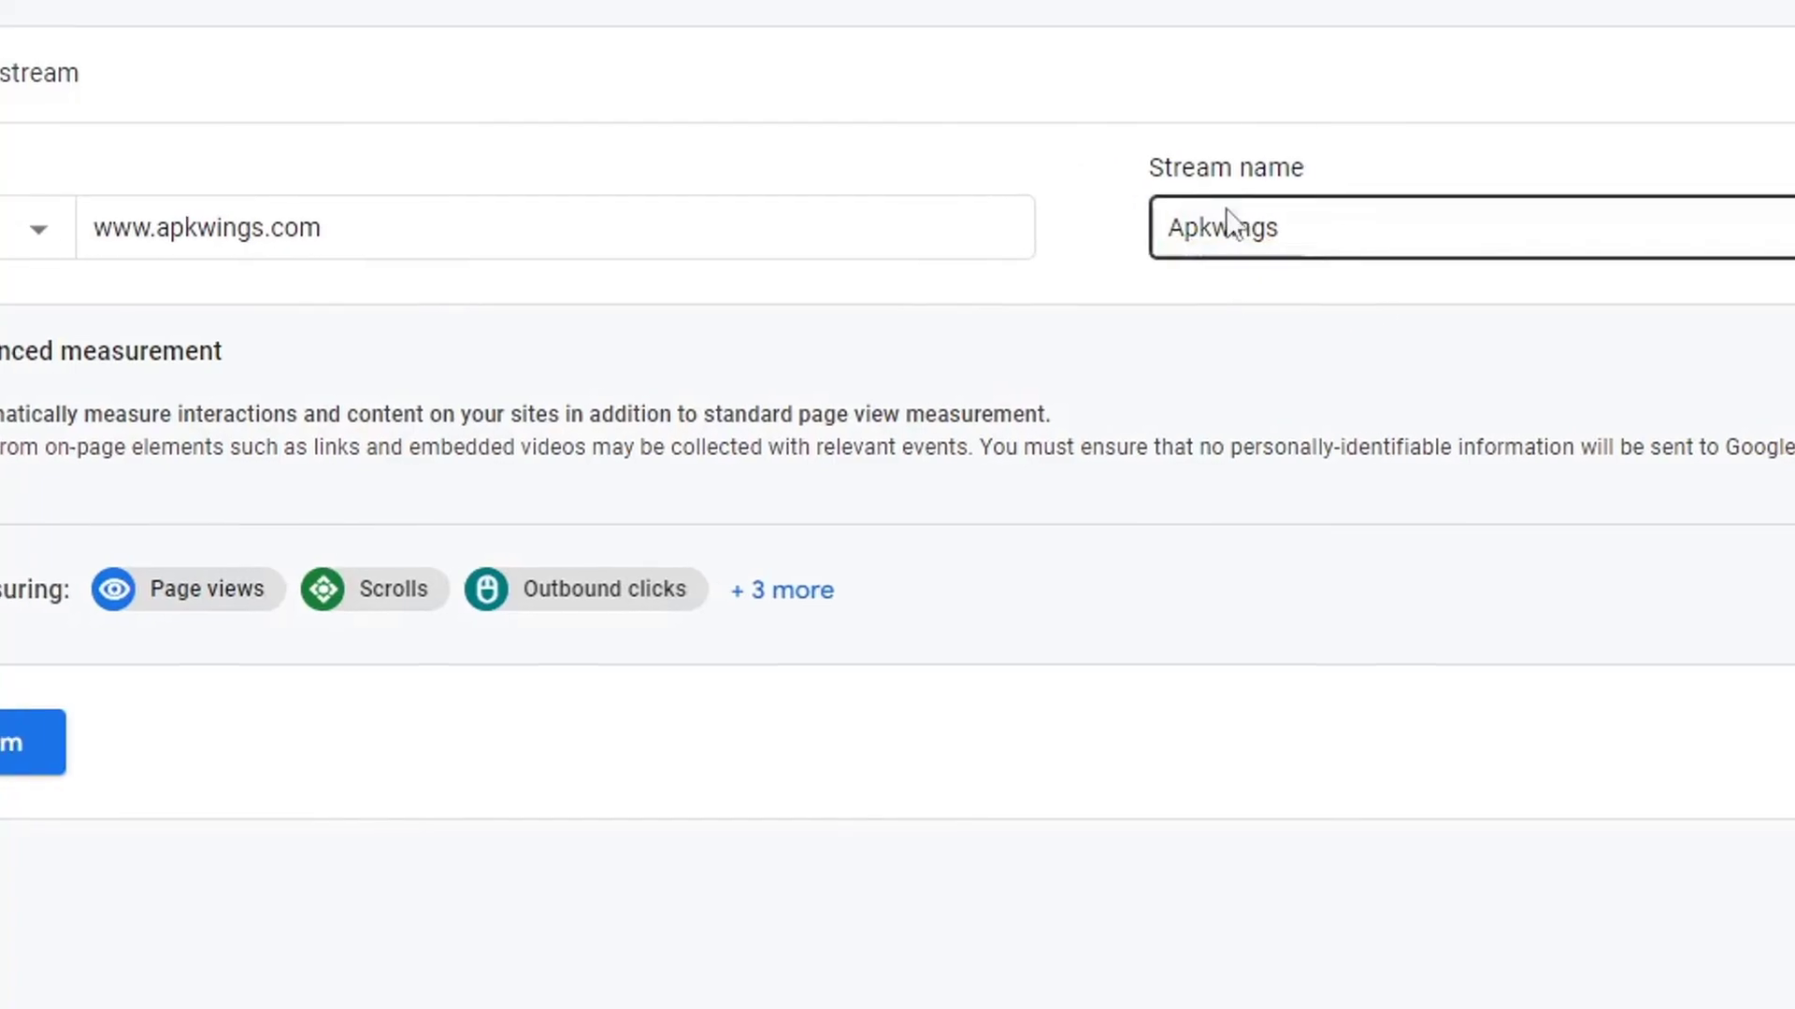
pyautogui.click(194, 774)
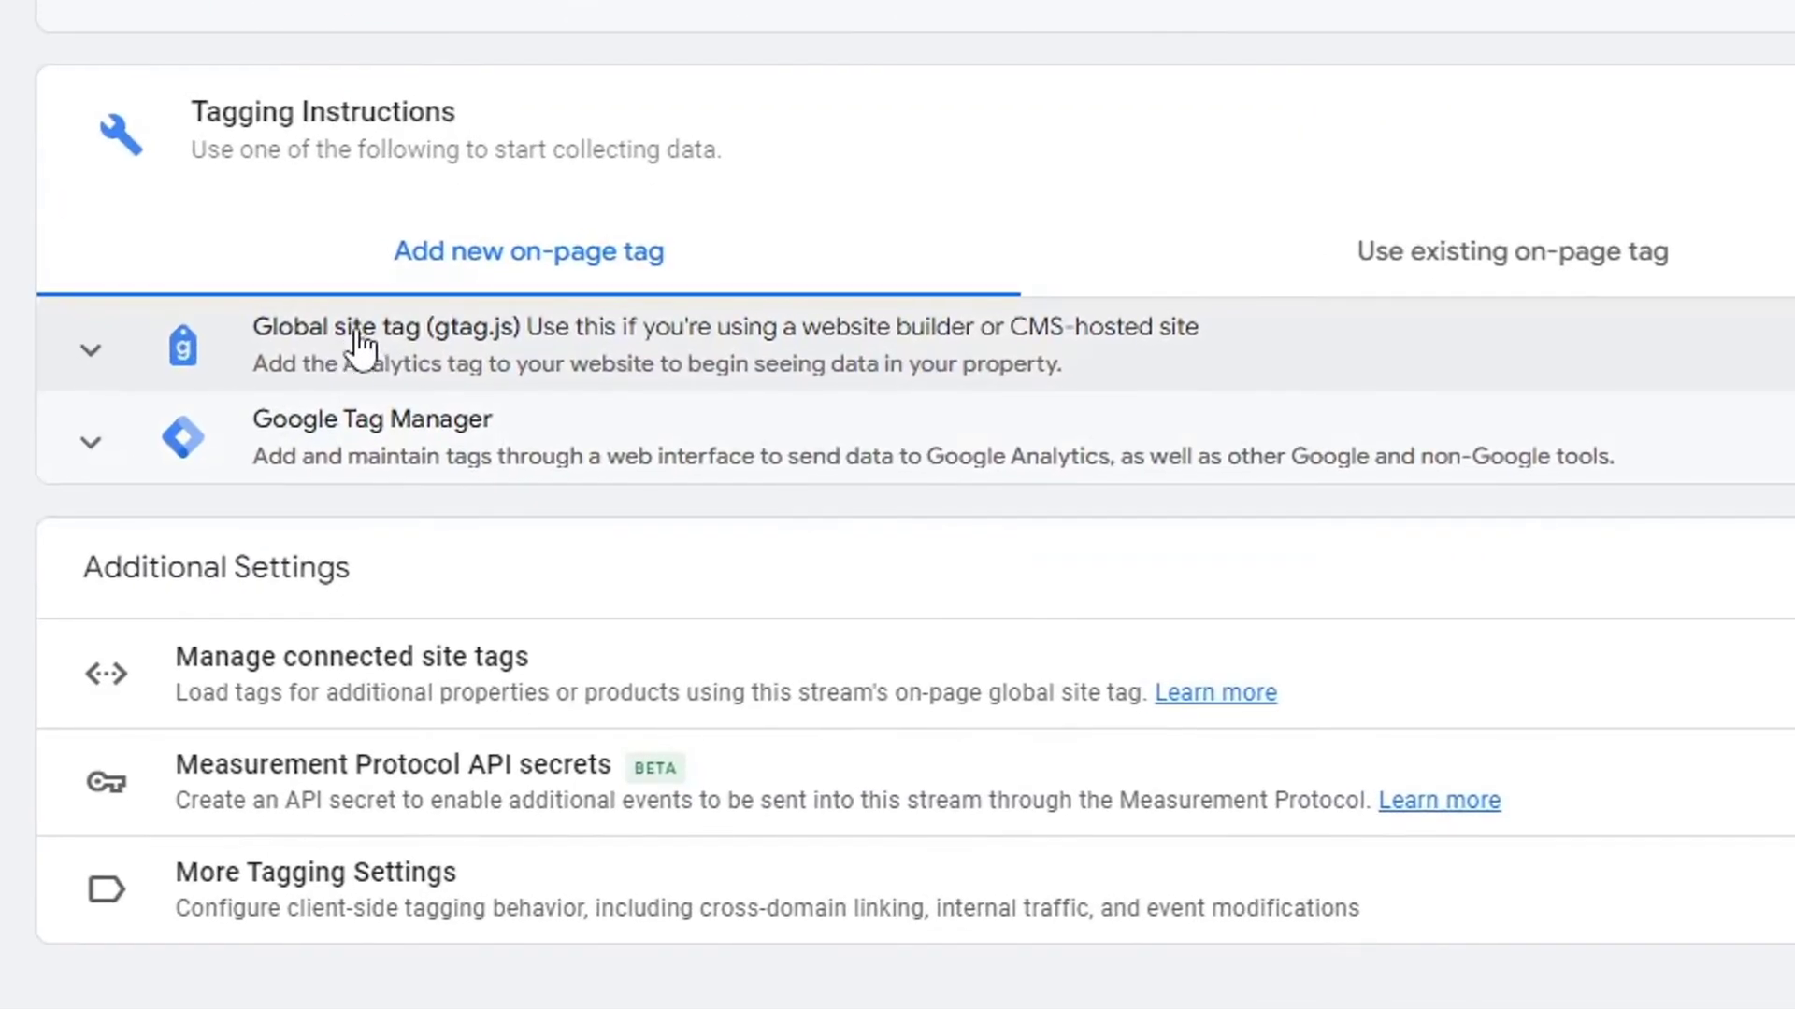
# Copy the stream's global site tag (gtag.js) code snippet.
pyautogui.click(295, 350)
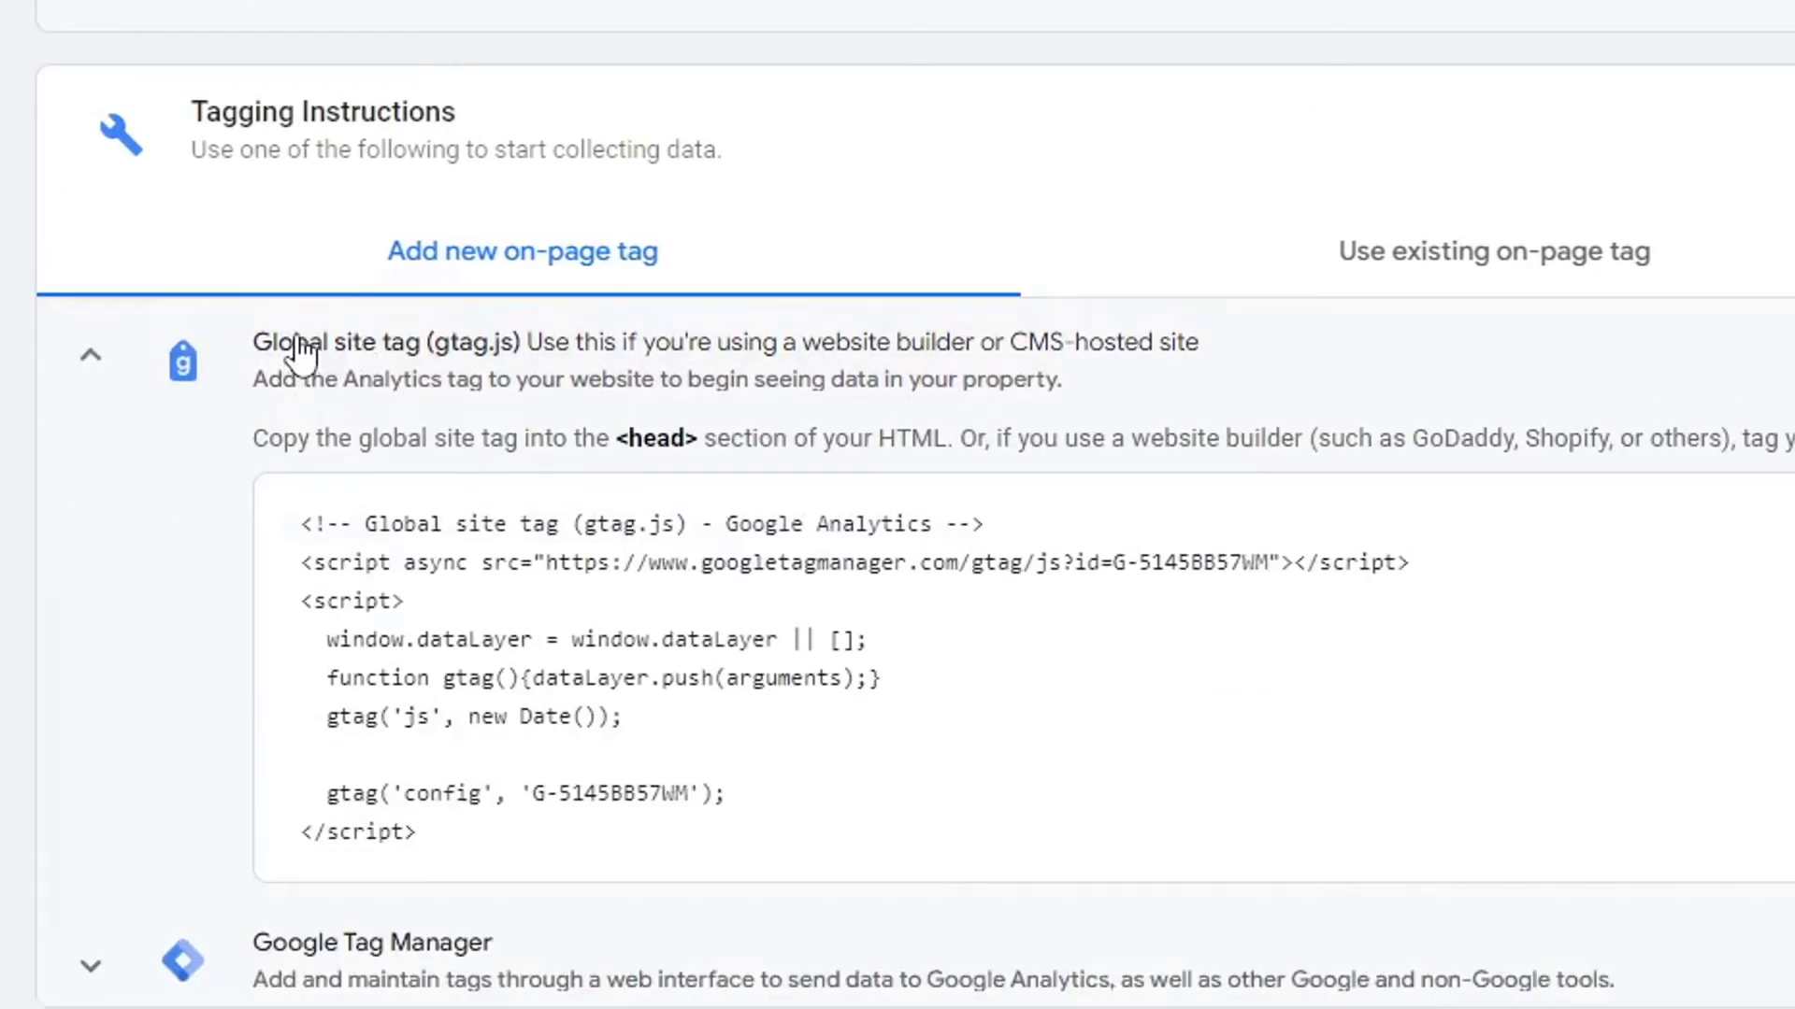
pyautogui.scroll(-2, 692, 257)
pyautogui.click(1622, 366)
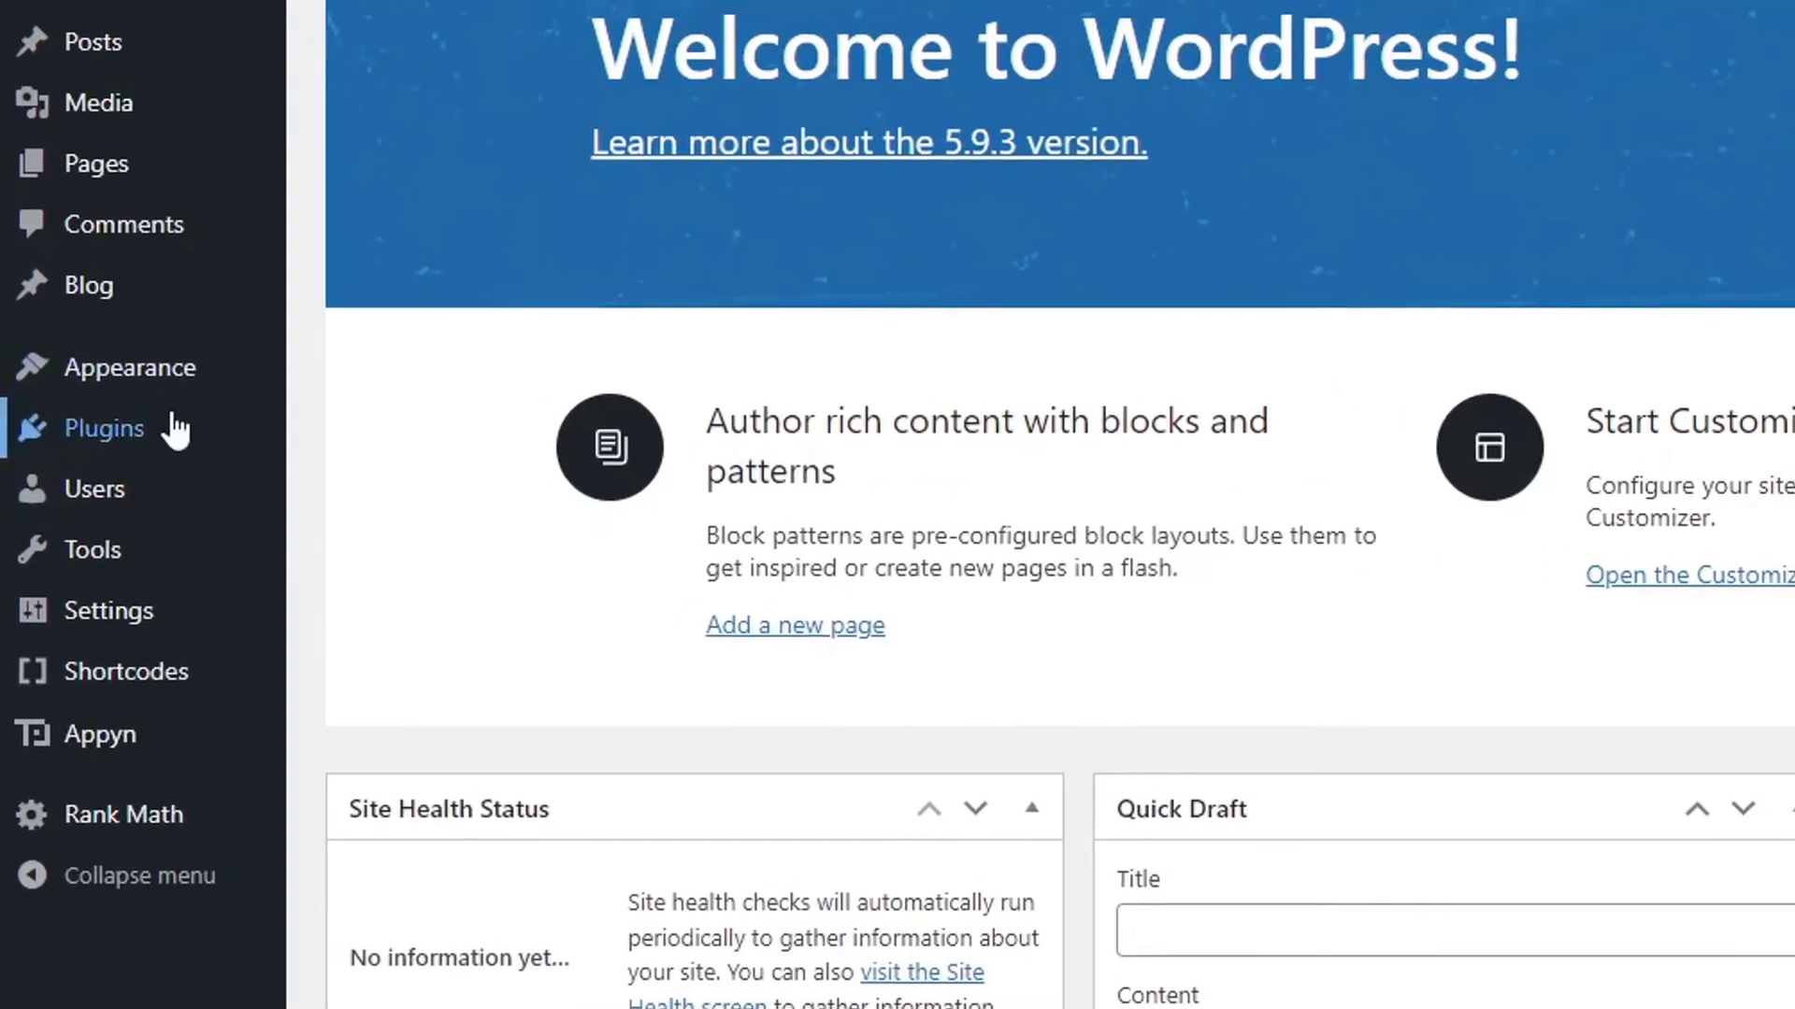
# Search the WordPress plugin directory for 'header and footer'.
pyautogui.moveTo(116, 460)
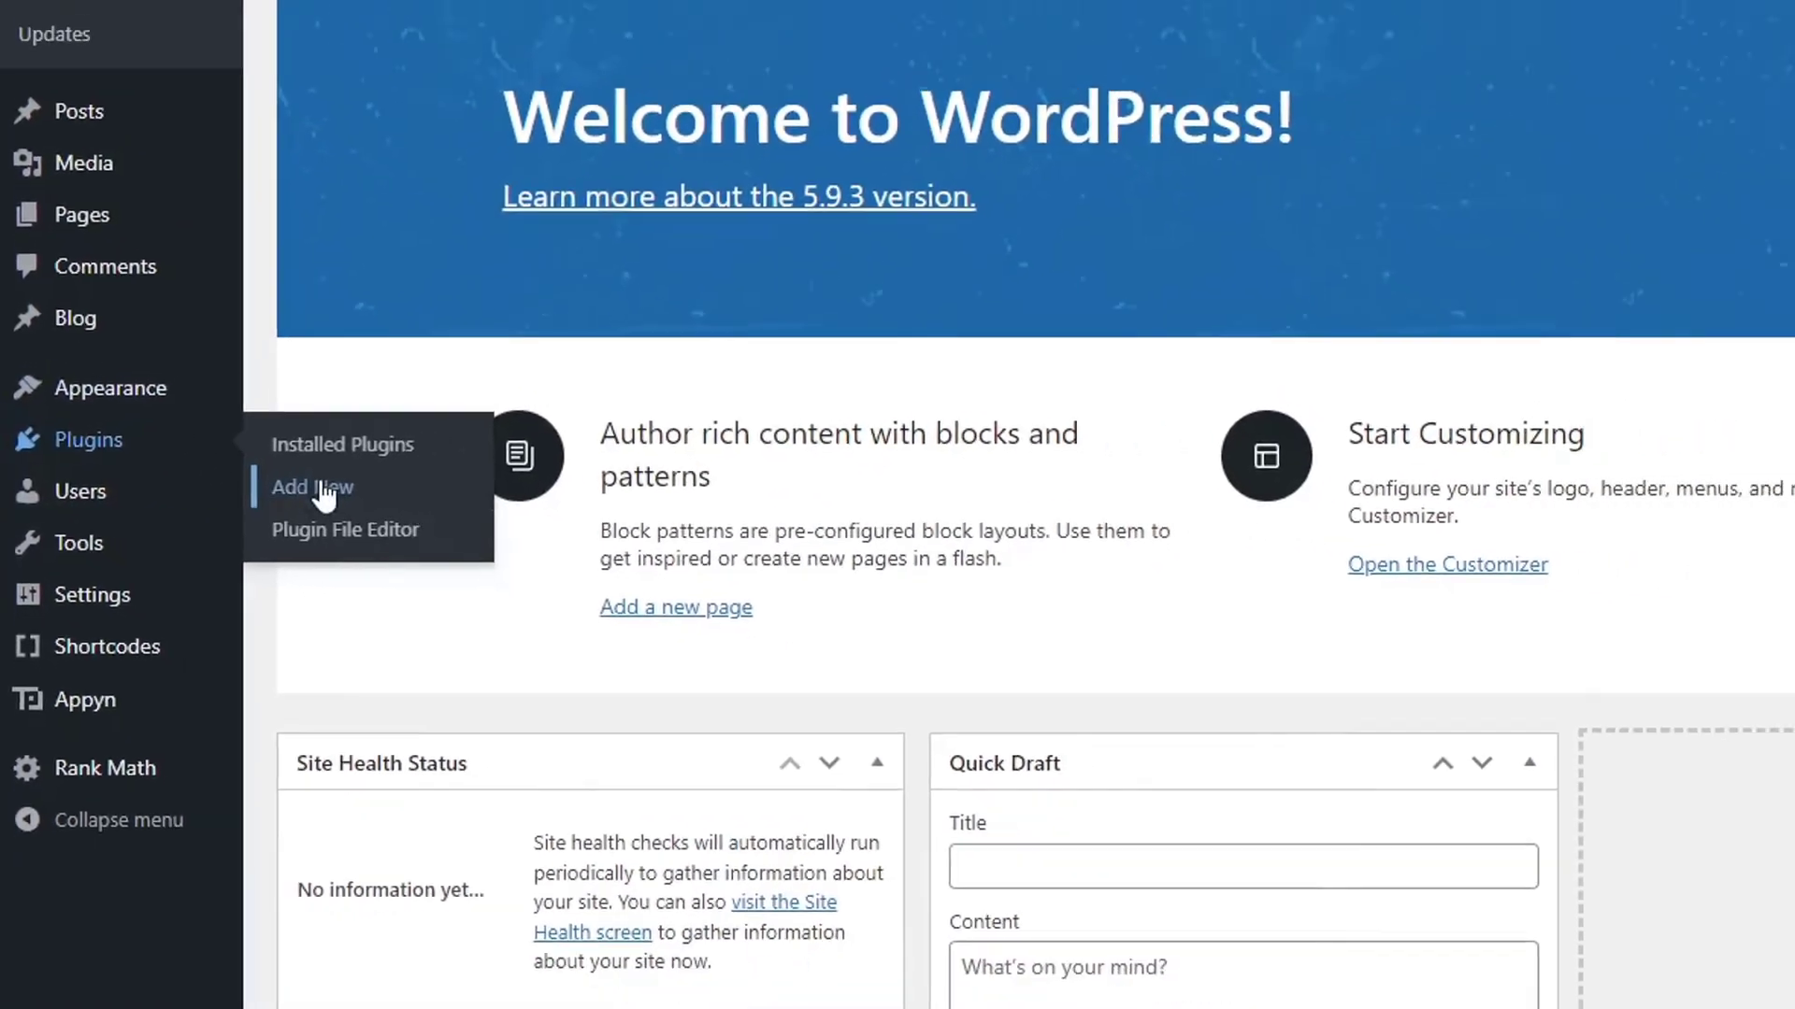
pyautogui.click(322, 494)
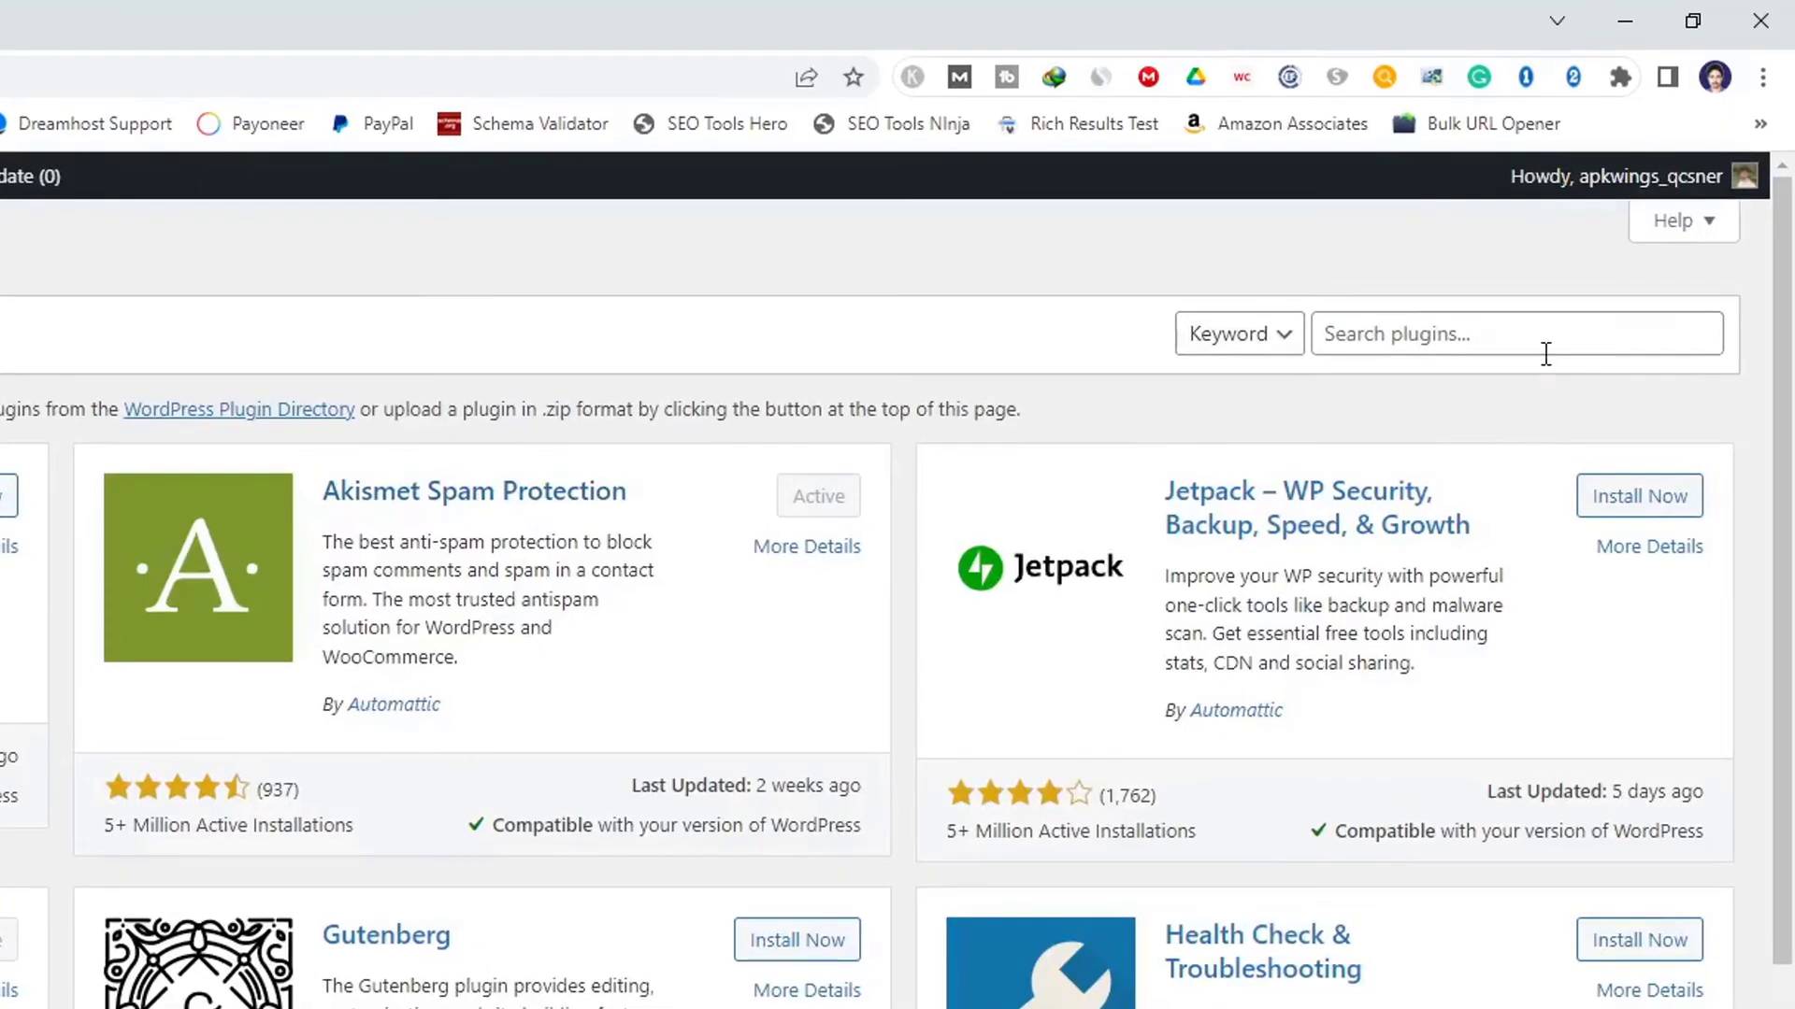
pyautogui.click(1598, 264)
pyautogui.write('headp')
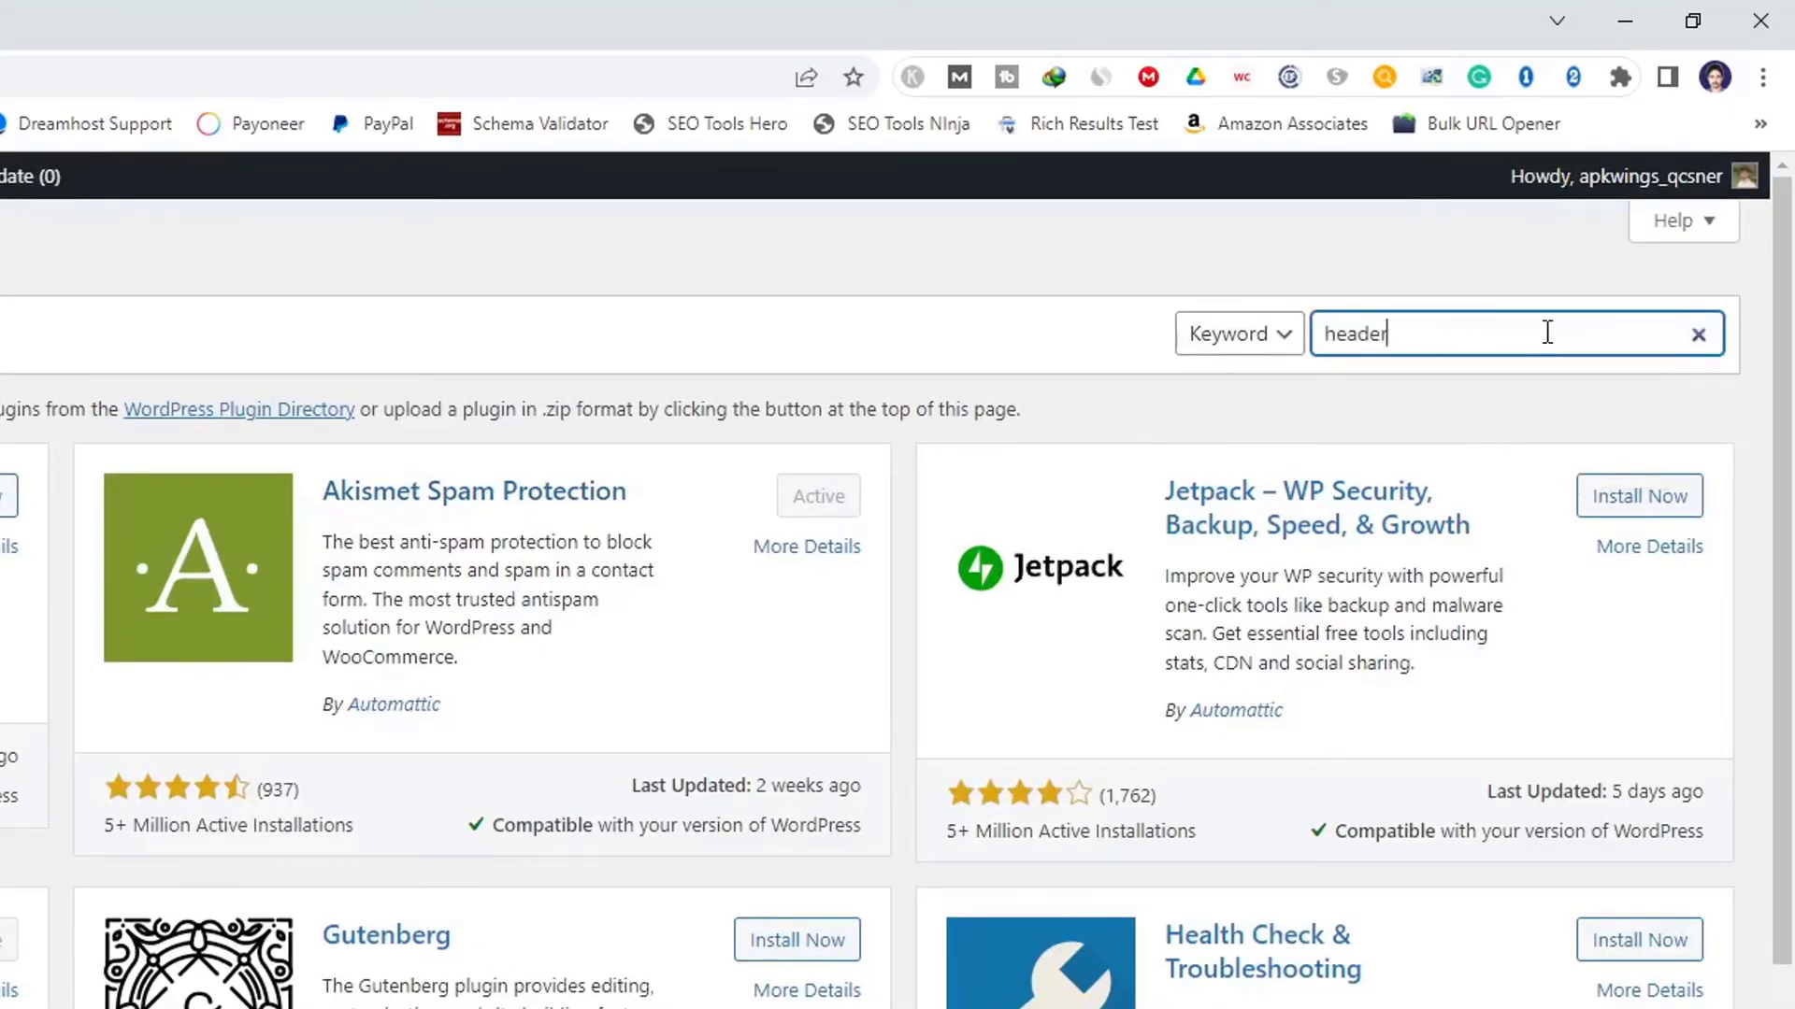
pyautogui.write('r adn')
pyautogui.press('BackSpace')
pyautogui.press('BackSpace')
pyautogui.write('nd footer')
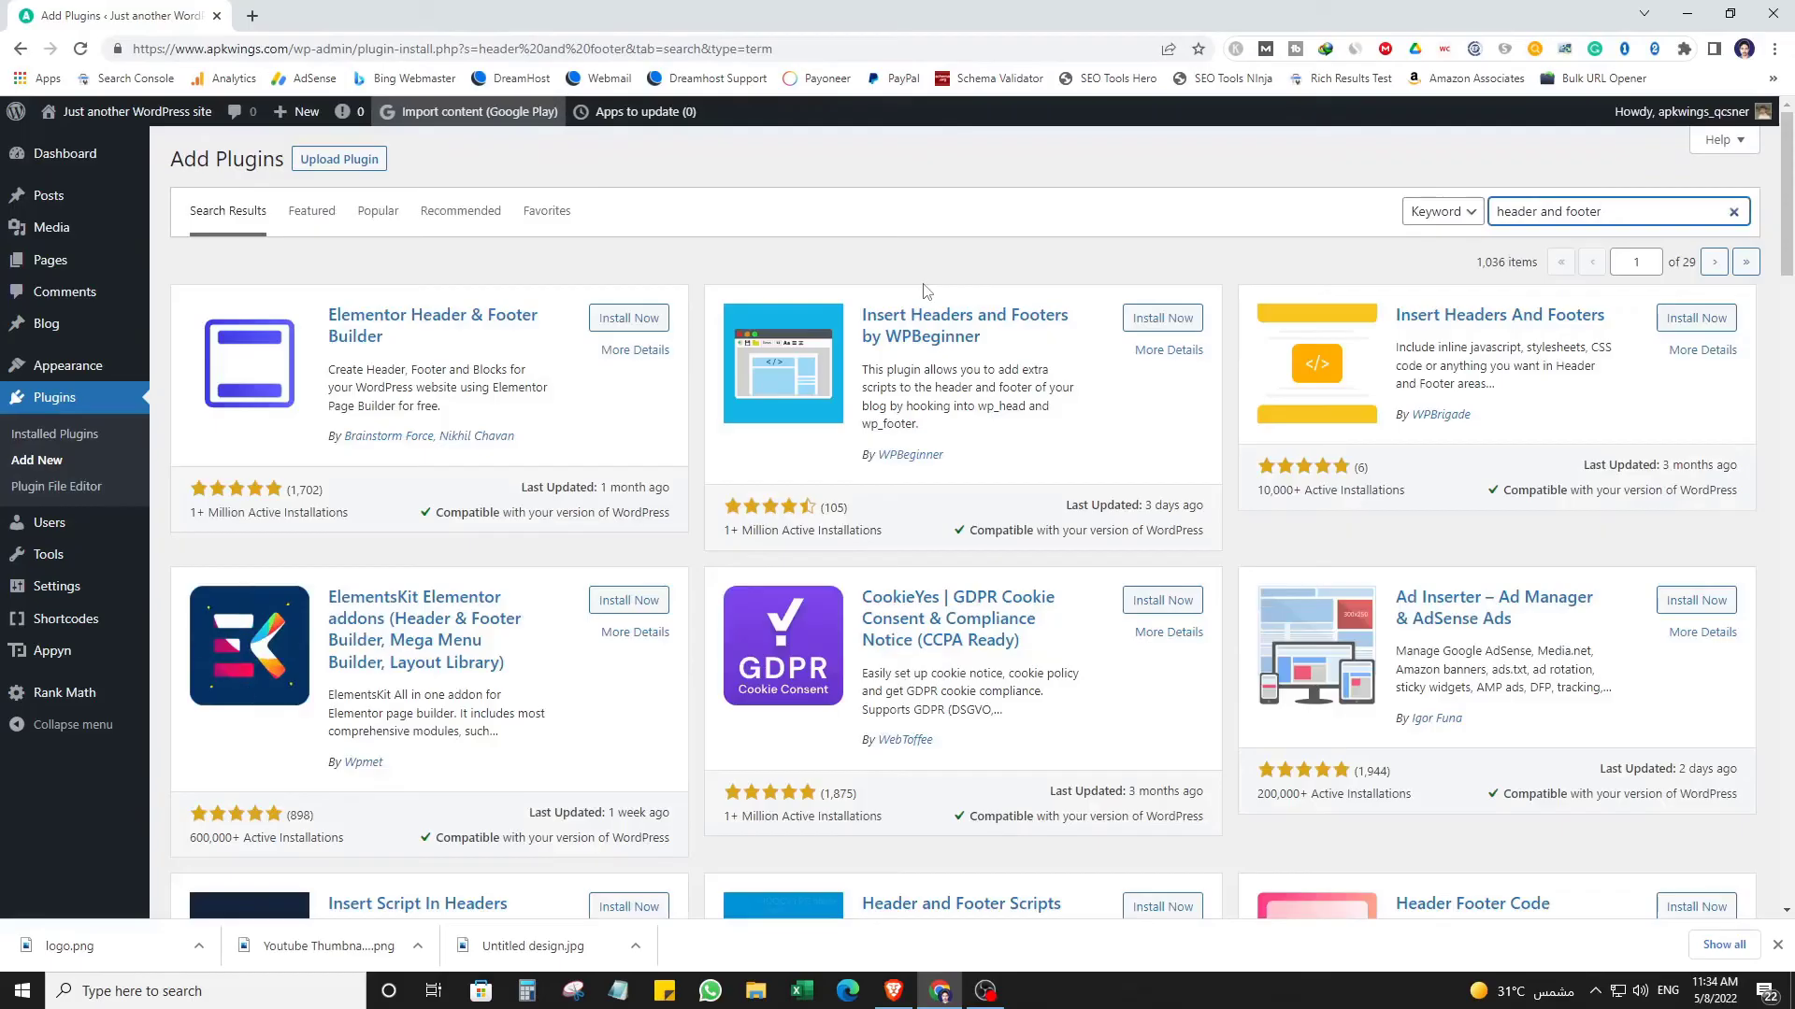
pyautogui.scroll(-5, 923, 290)
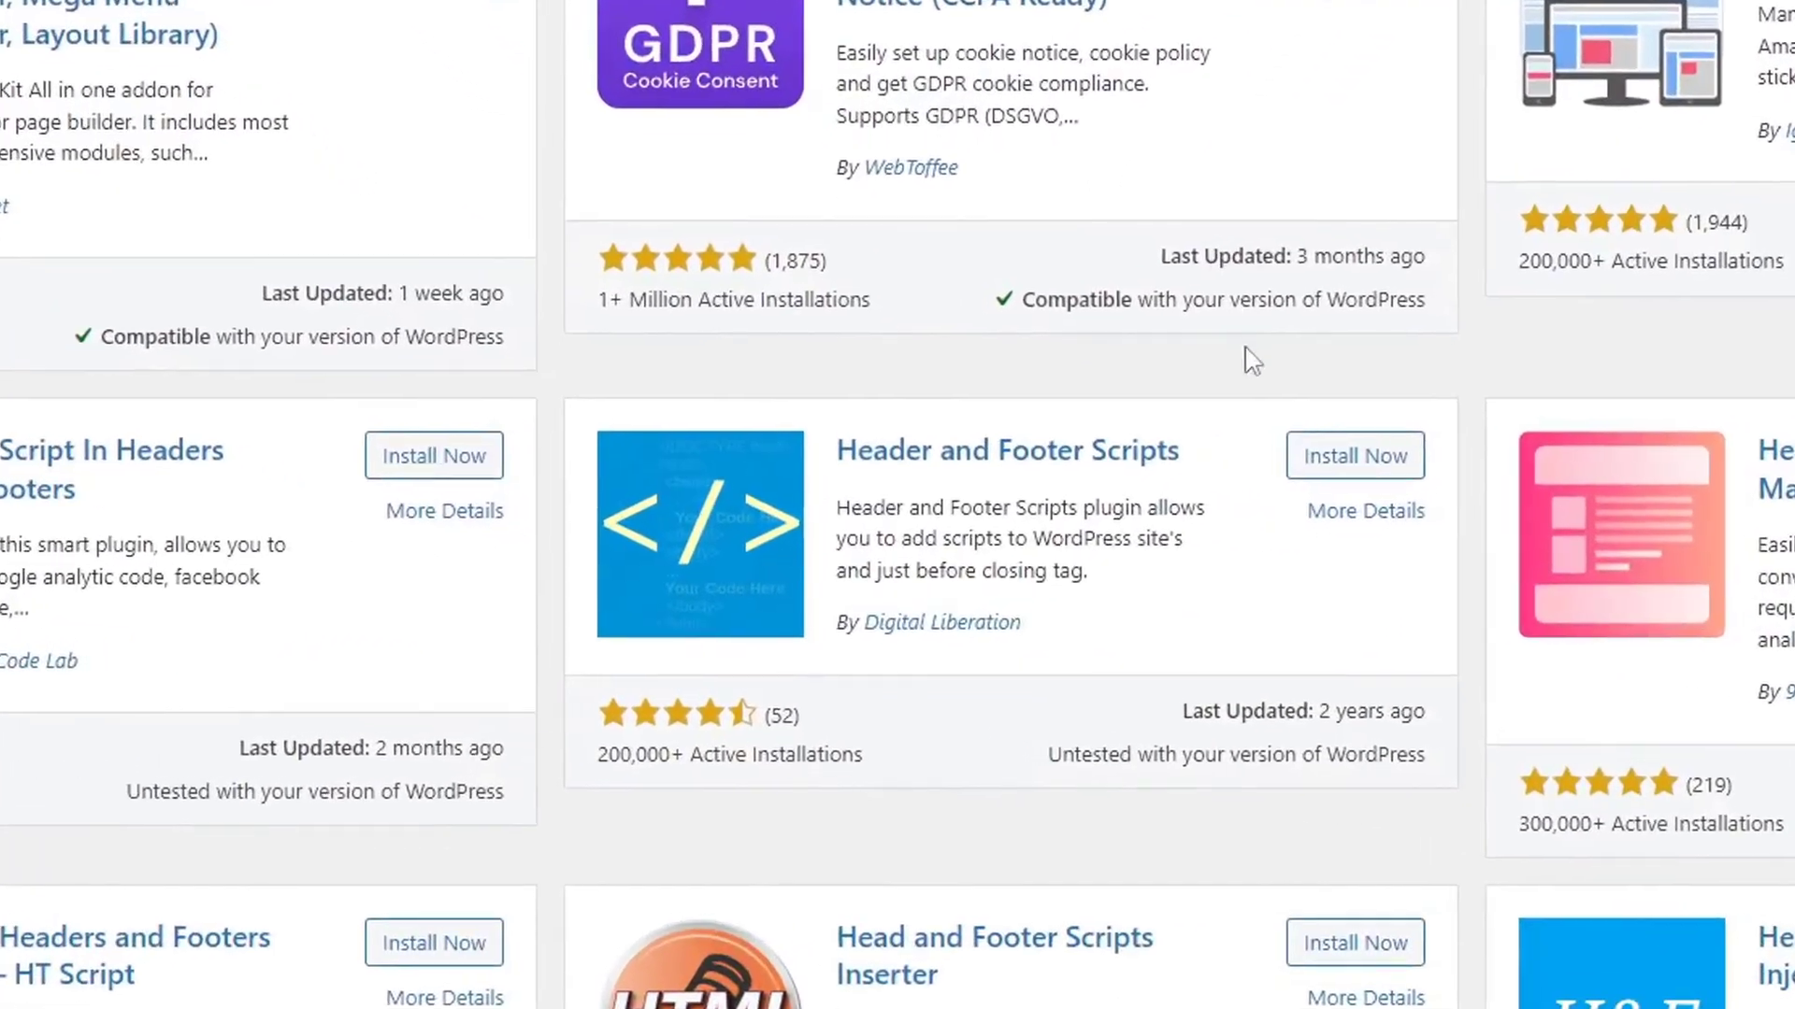
# Install and activate the Header and Footer Scripts plugin from the results.
pyautogui.click(1355, 466)
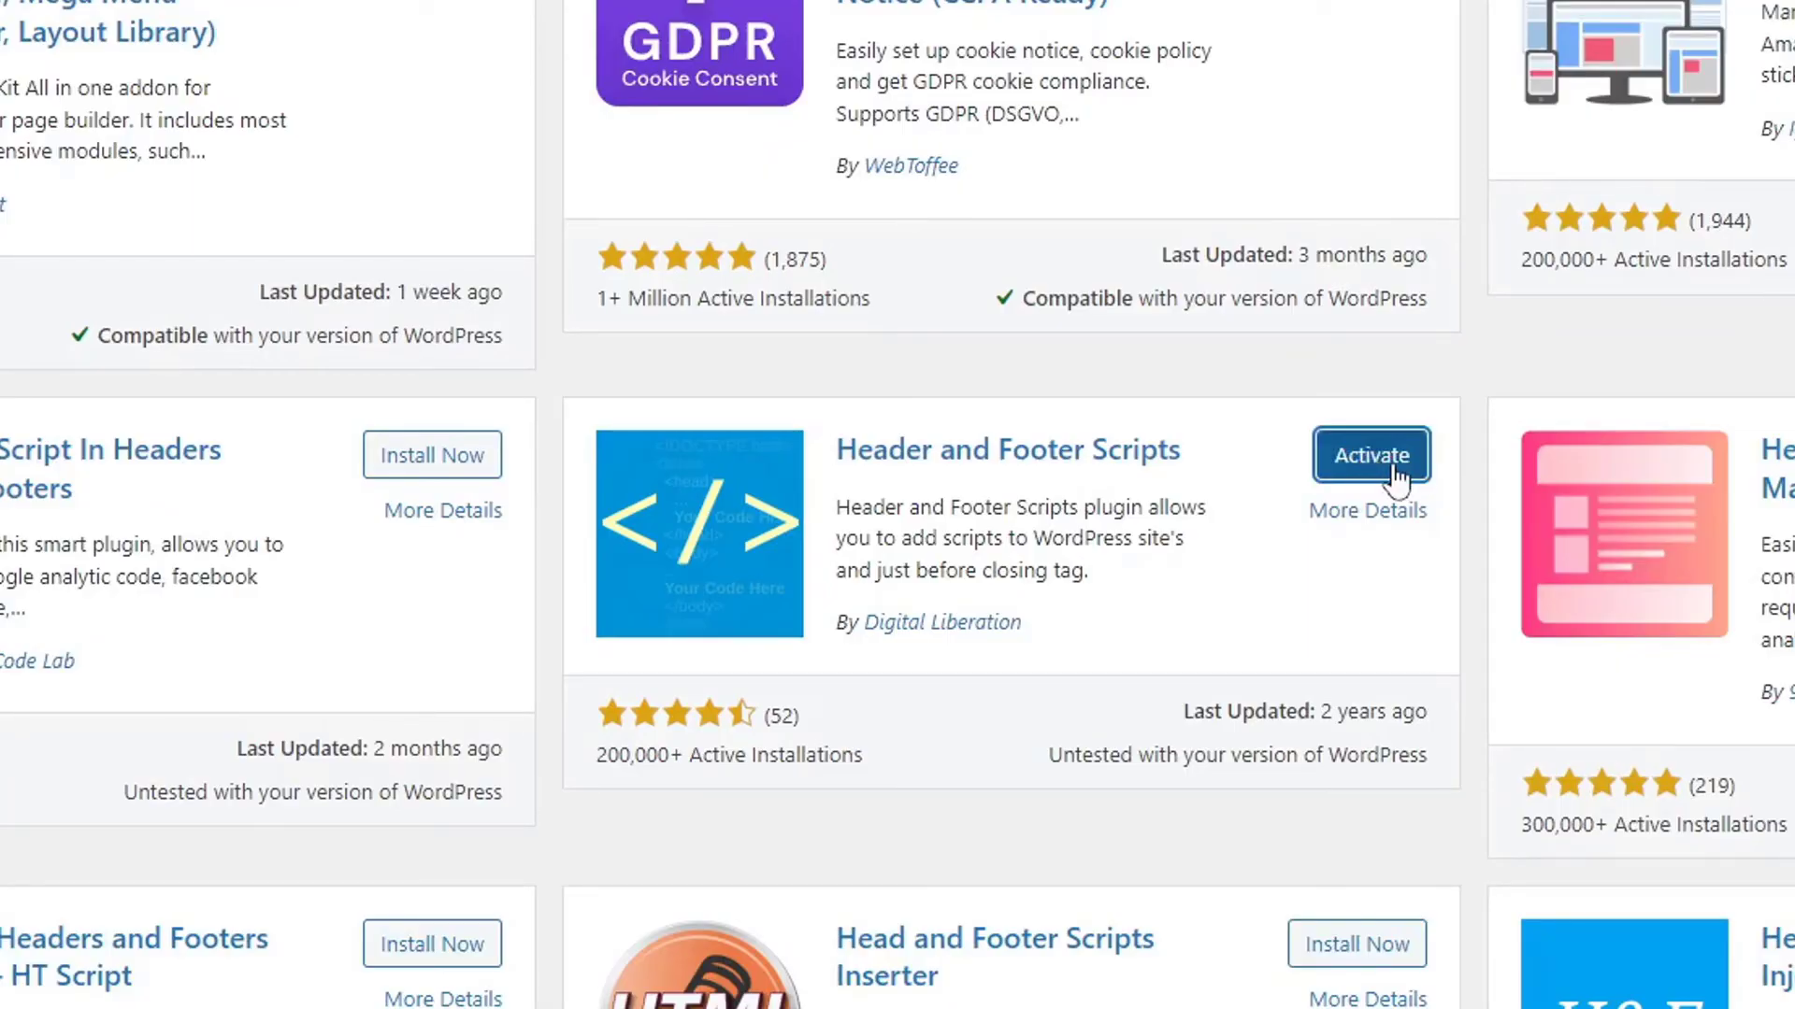
pyautogui.click(1384, 457)
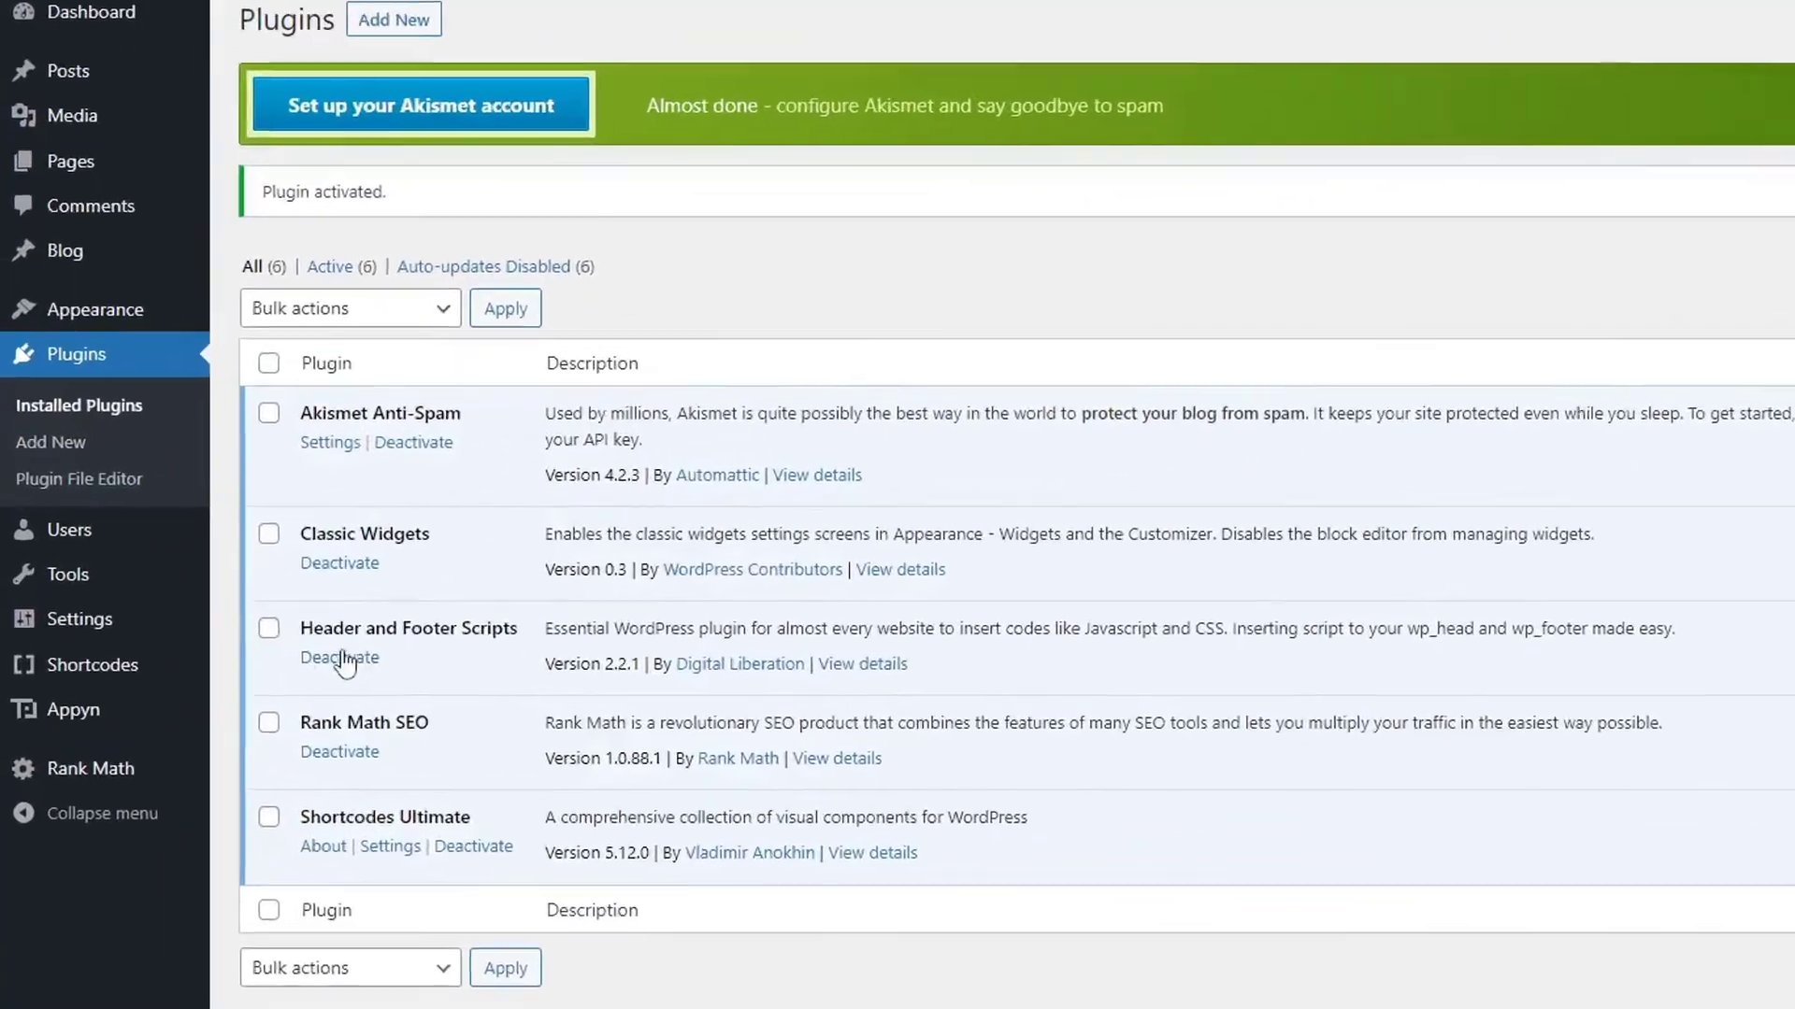
pyautogui.moveTo(25, 710)
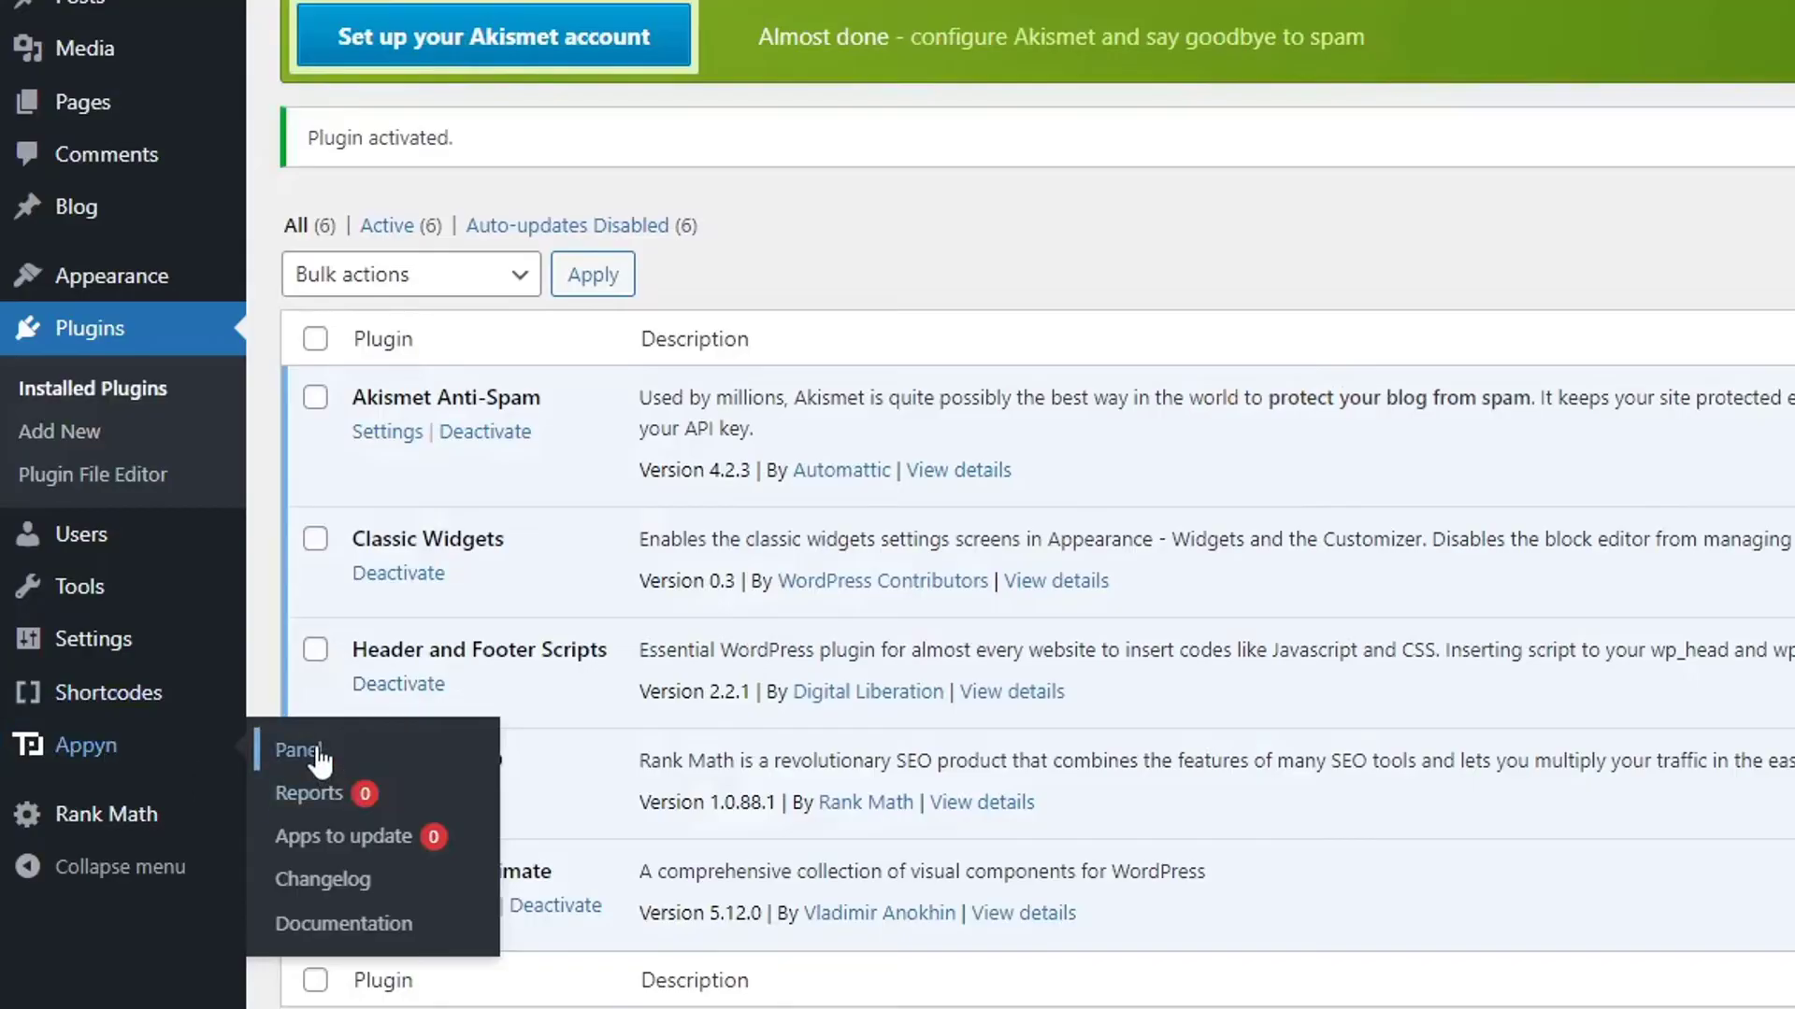
# Paste the gtag script into Appyn panel's Header codes and save the changes.
pyautogui.click(318, 756)
pyautogui.scroll(-10, 622, 449)
pyautogui.scroll(-5, 961, 453)
pyautogui.scroll(12, 958, 453)
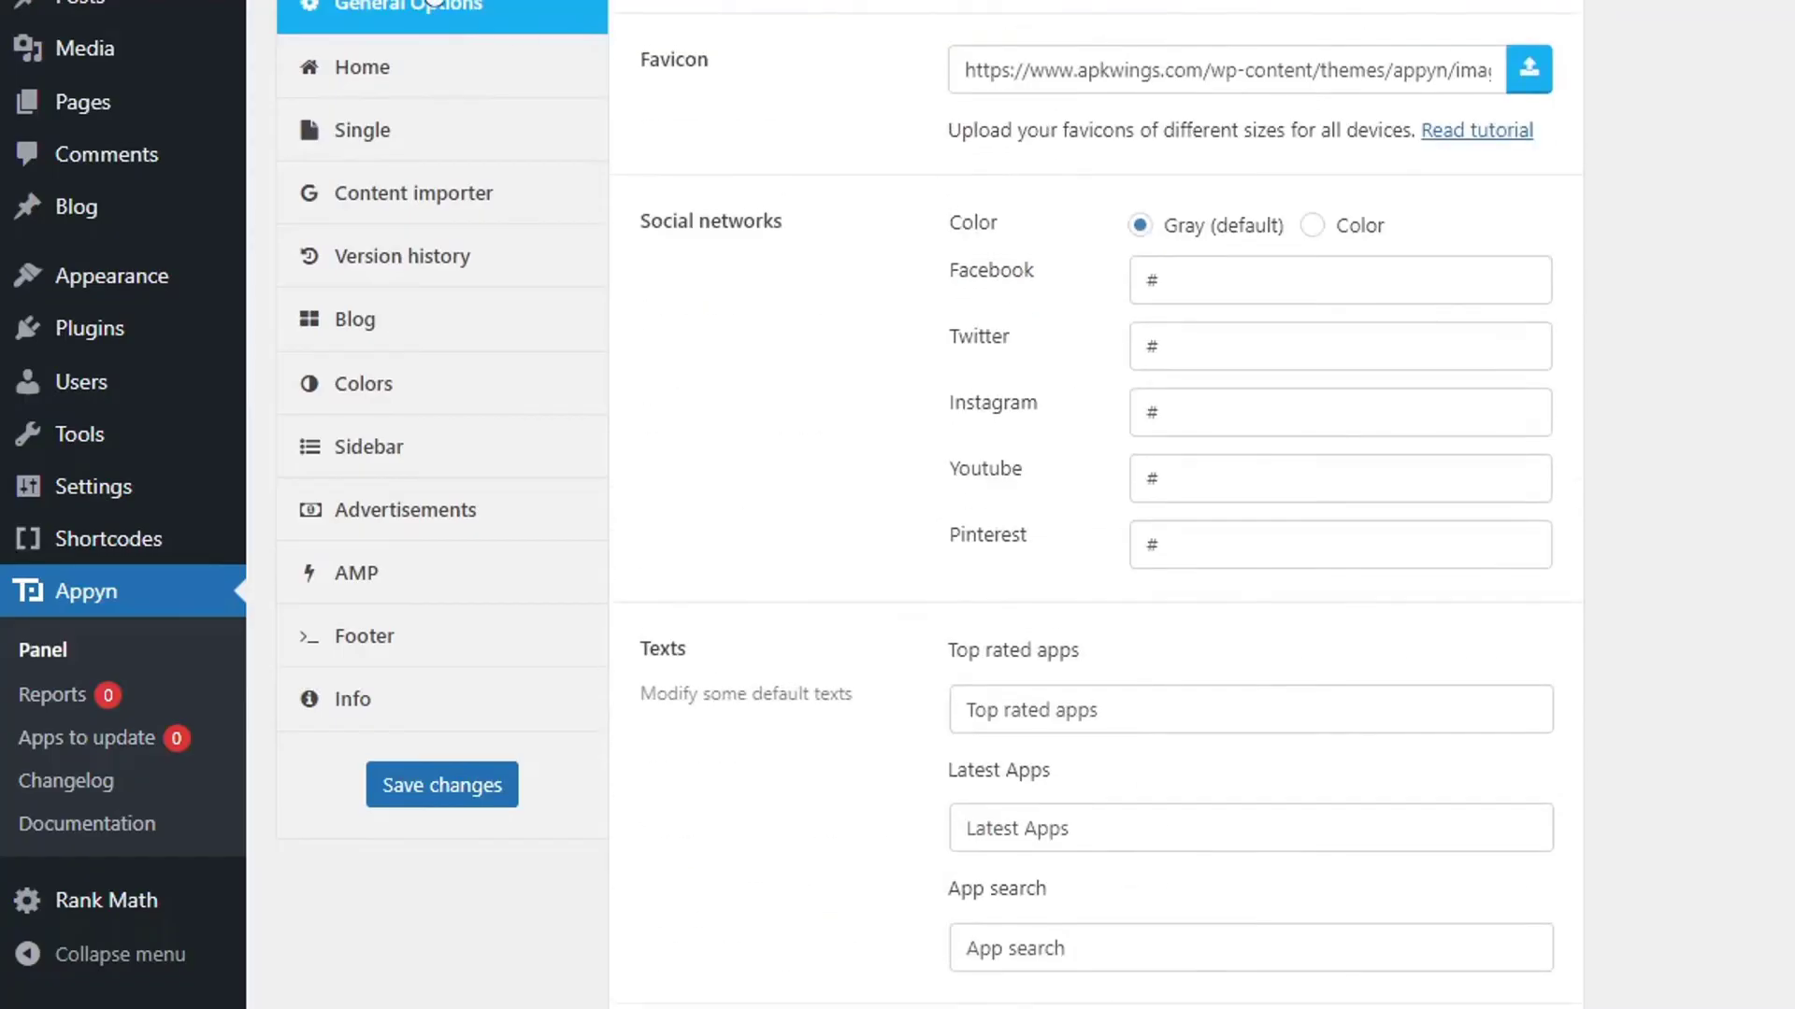
pyautogui.scroll(-8, 847, 239)
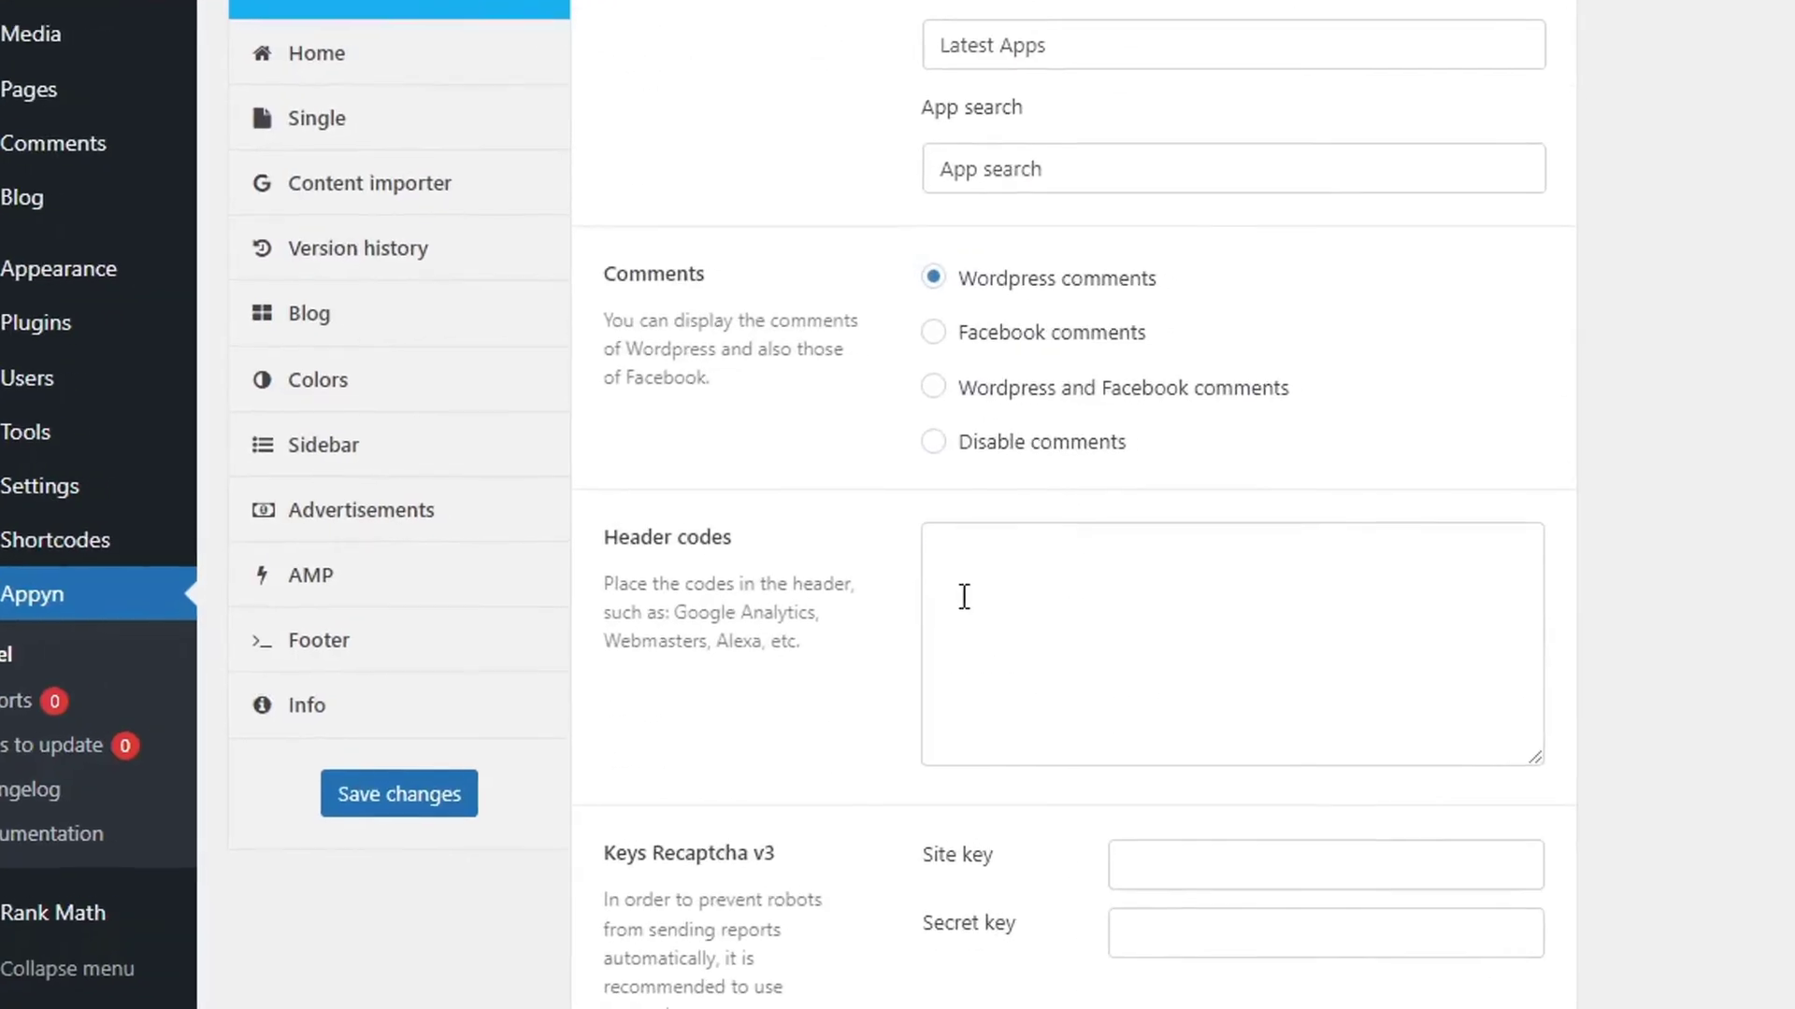
pyautogui.rightClick(913, 582)
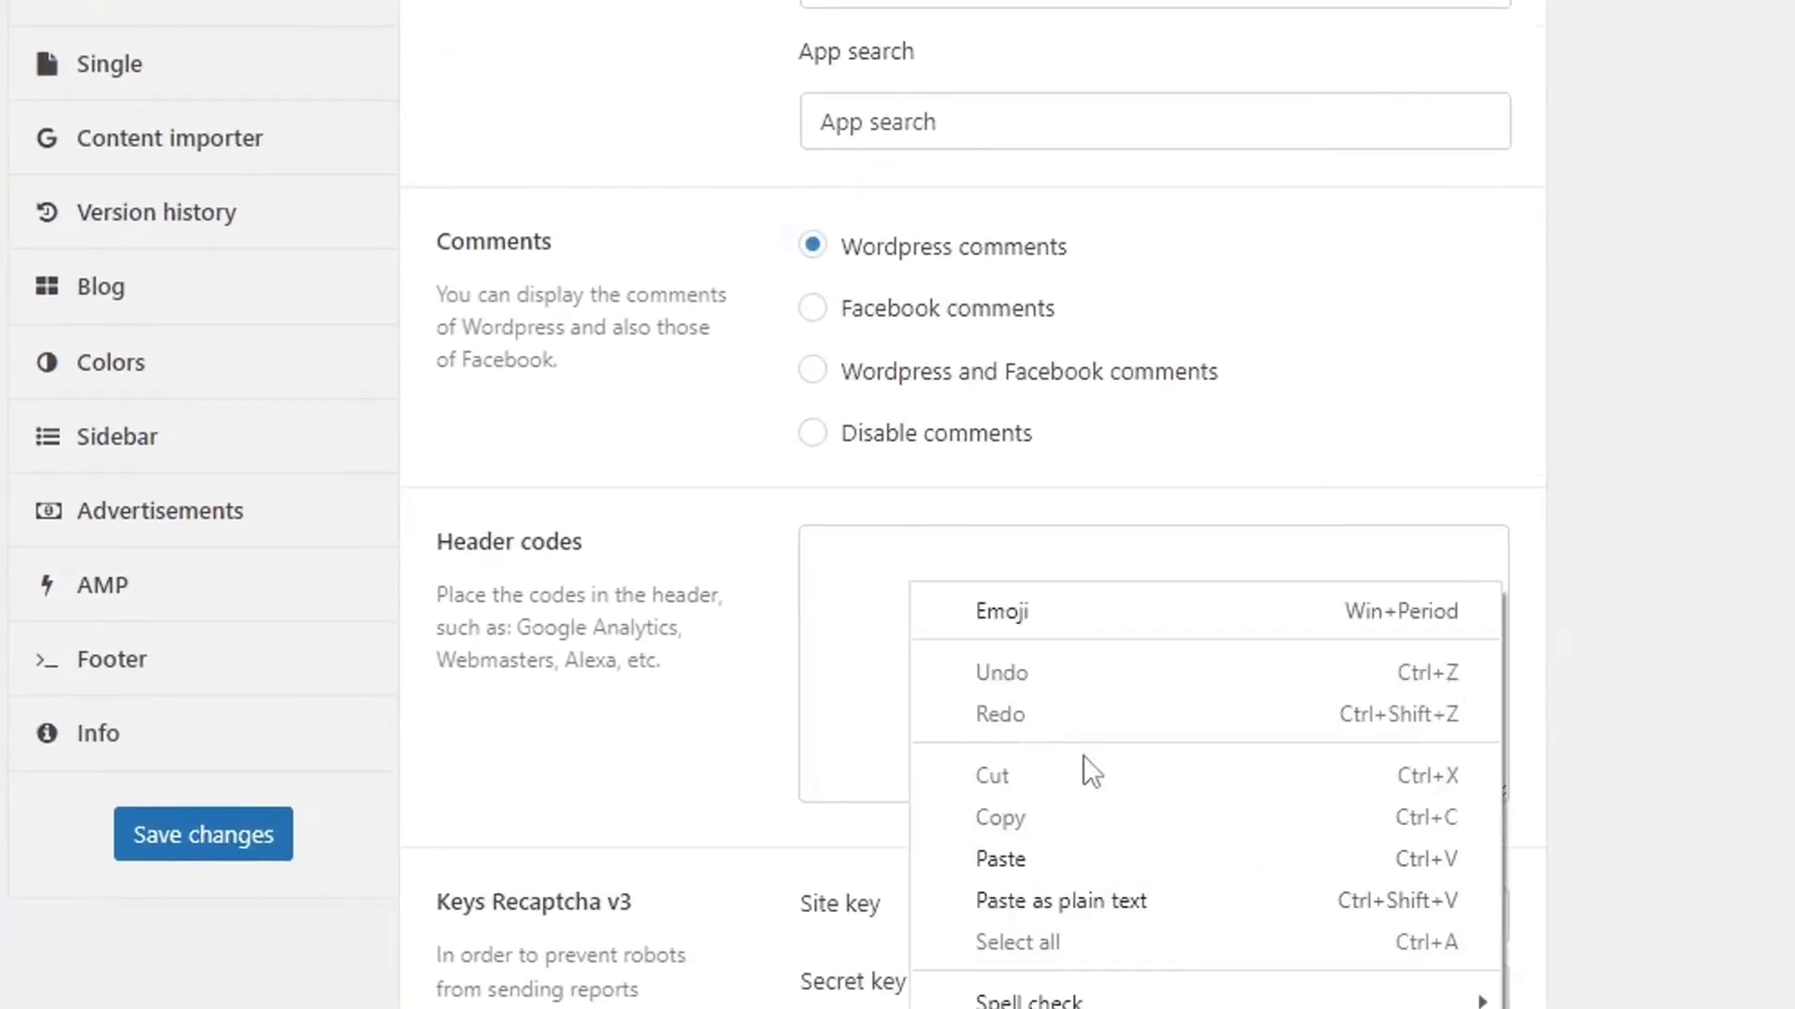
pyautogui.click(1011, 851)
pyautogui.scroll(2, 921, 652)
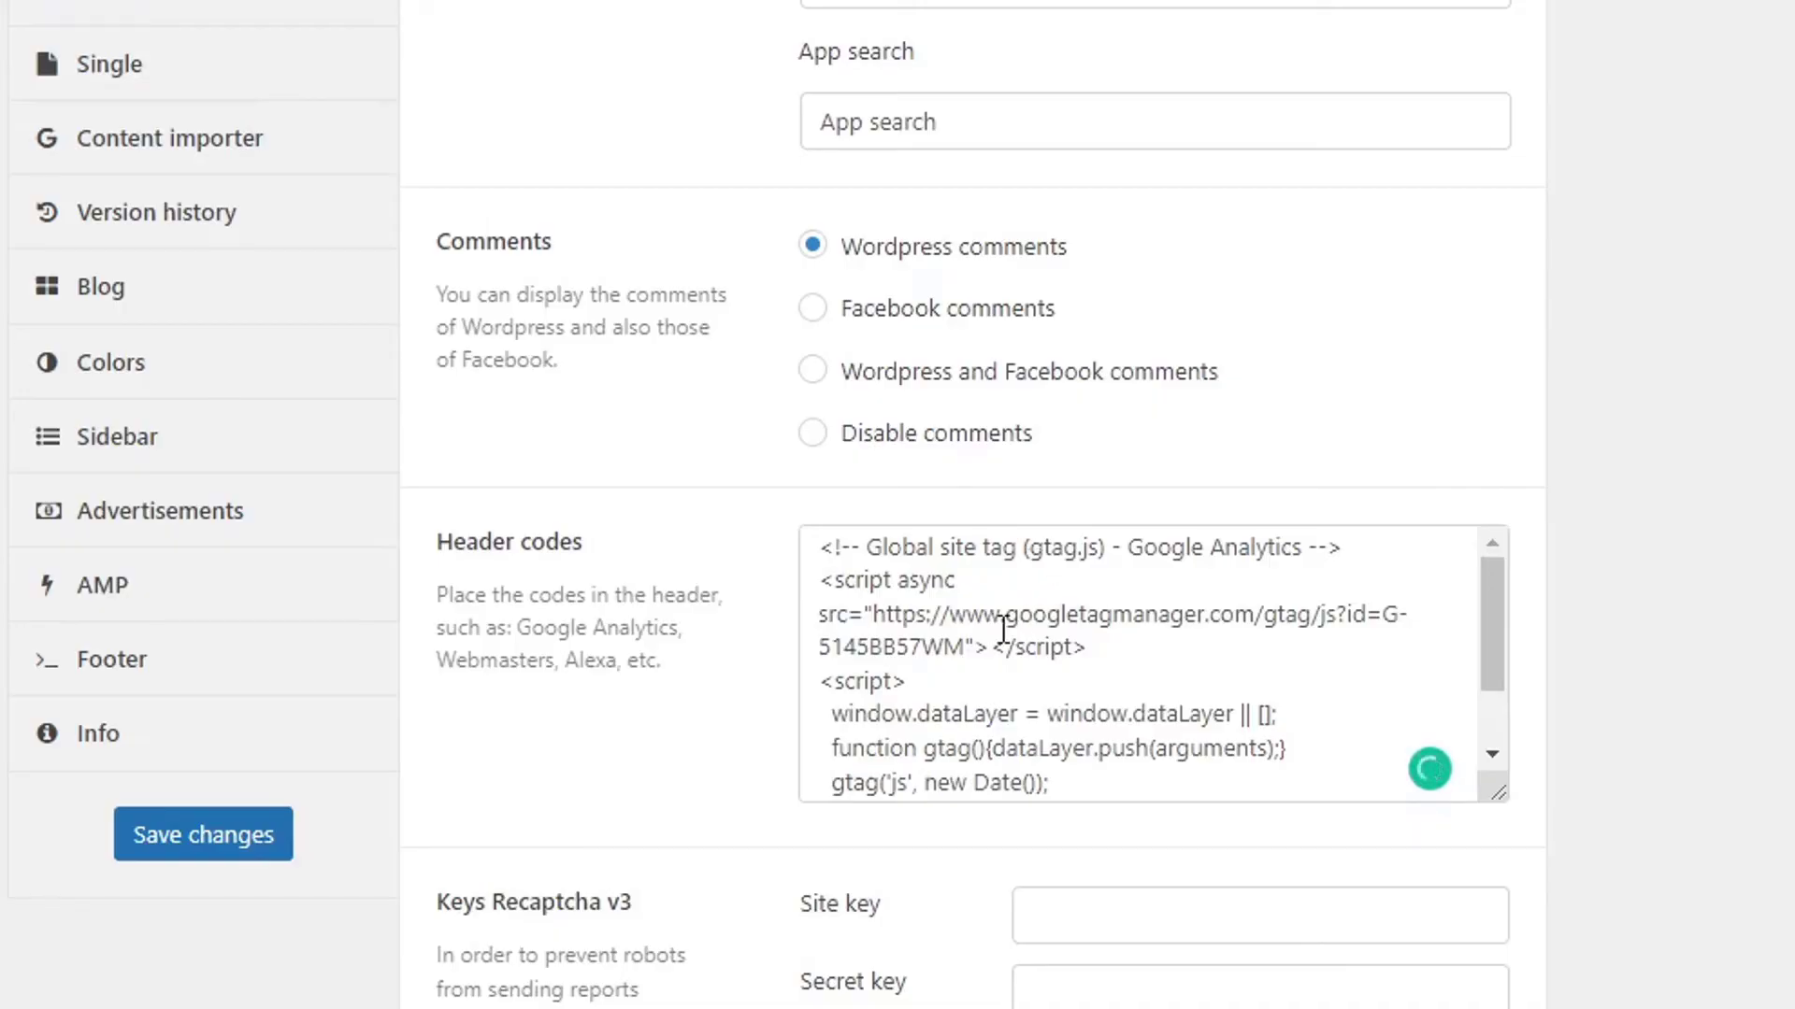
pyautogui.scroll(7, 1029, 636)
pyautogui.scroll(-7, 1173, 688)
pyautogui.click(238, 832)
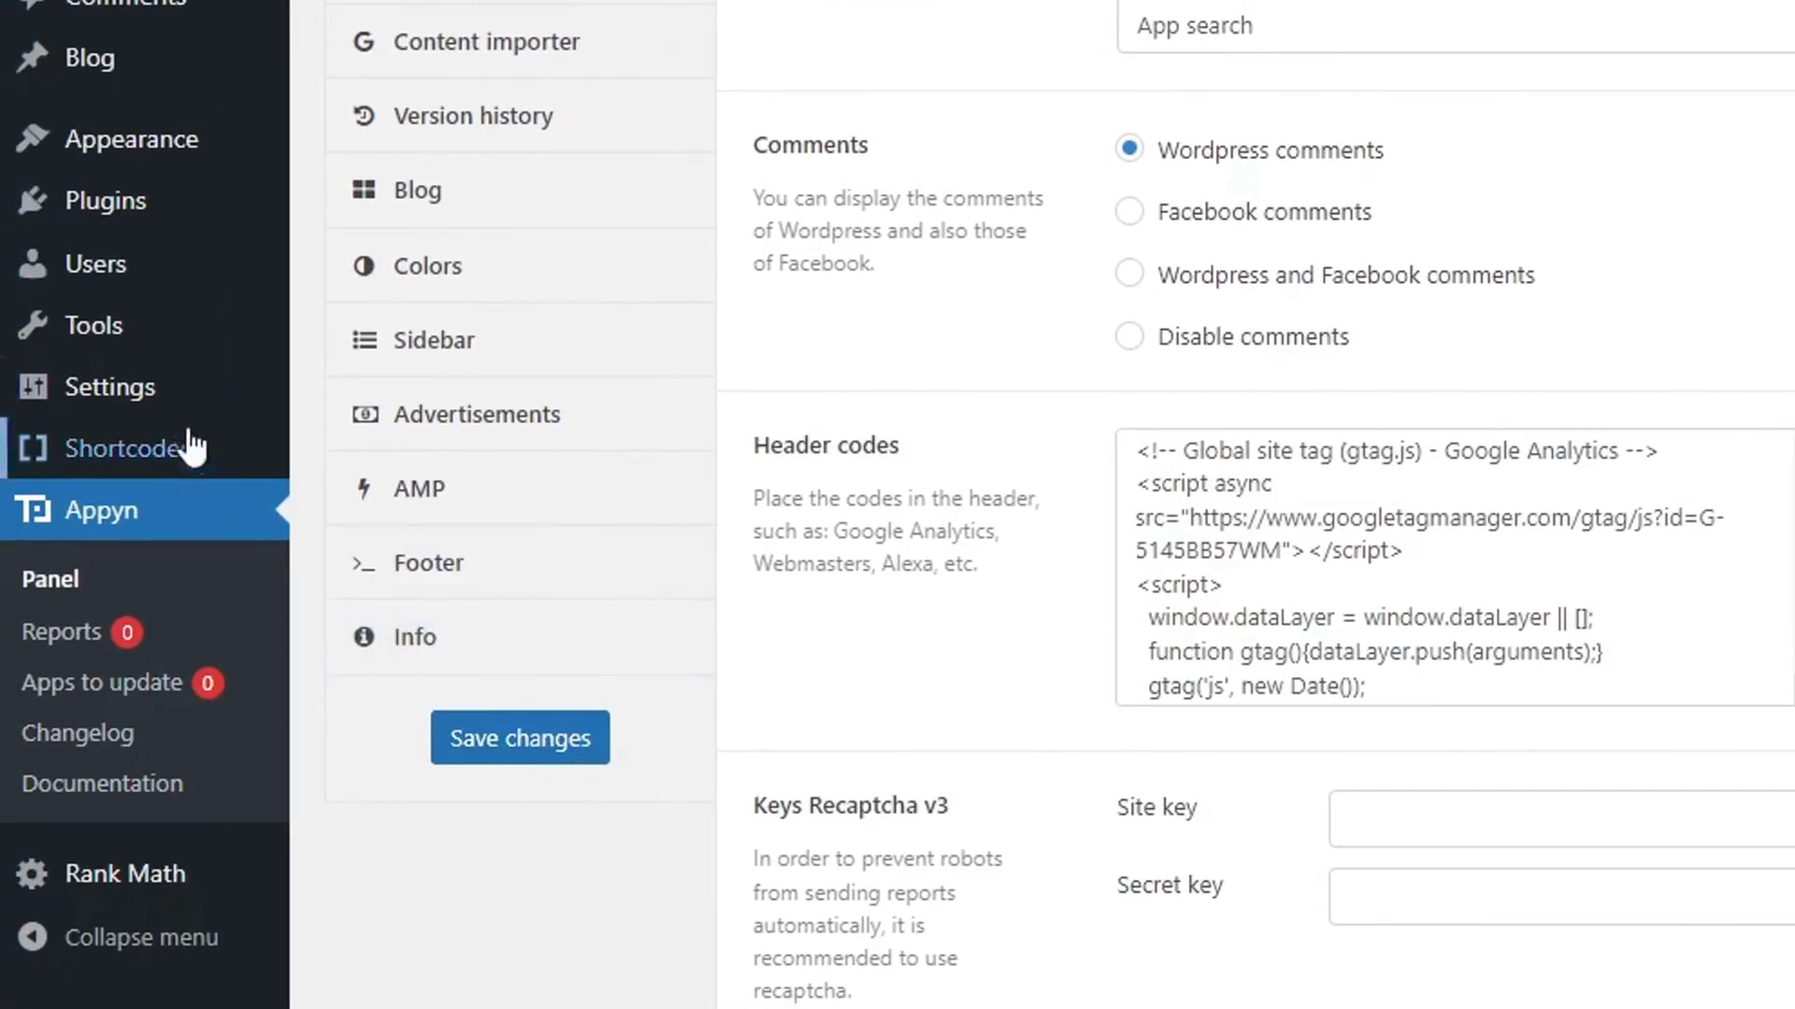
# Paste the gtag script into the Header and Footer Scripts header field.
pyautogui.moveTo(140, 389)
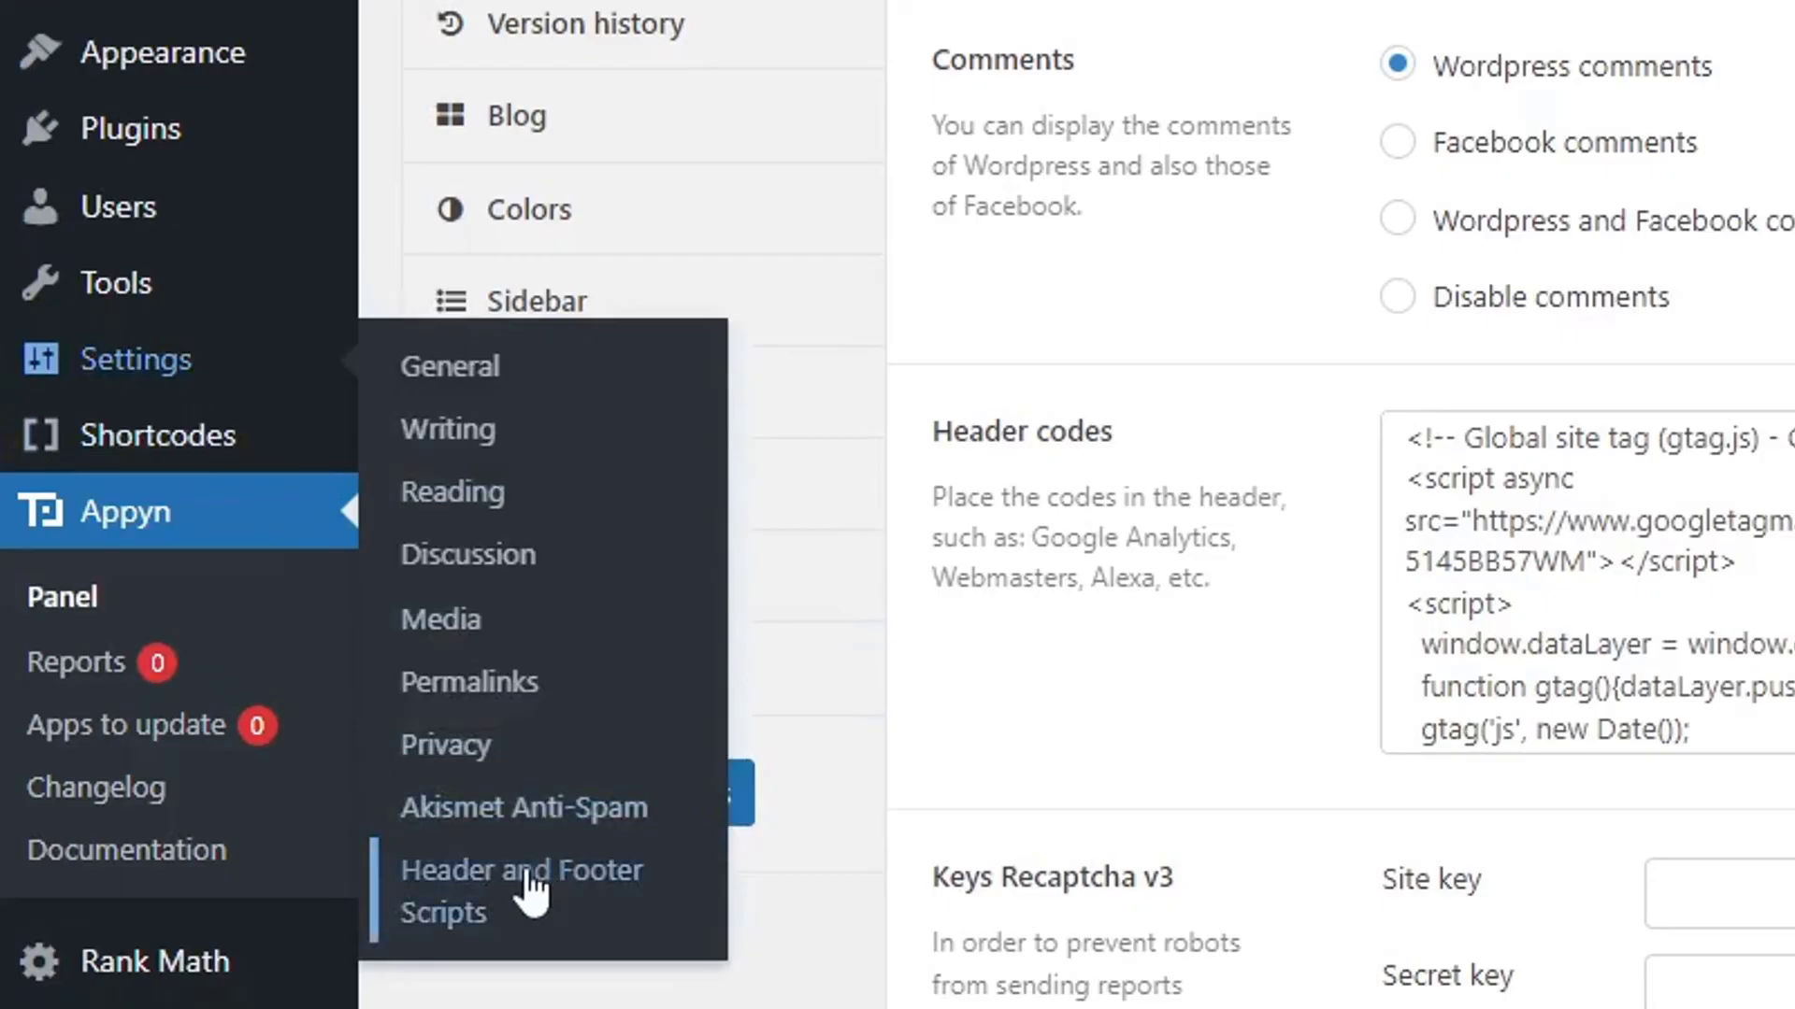
pyautogui.click(523, 893)
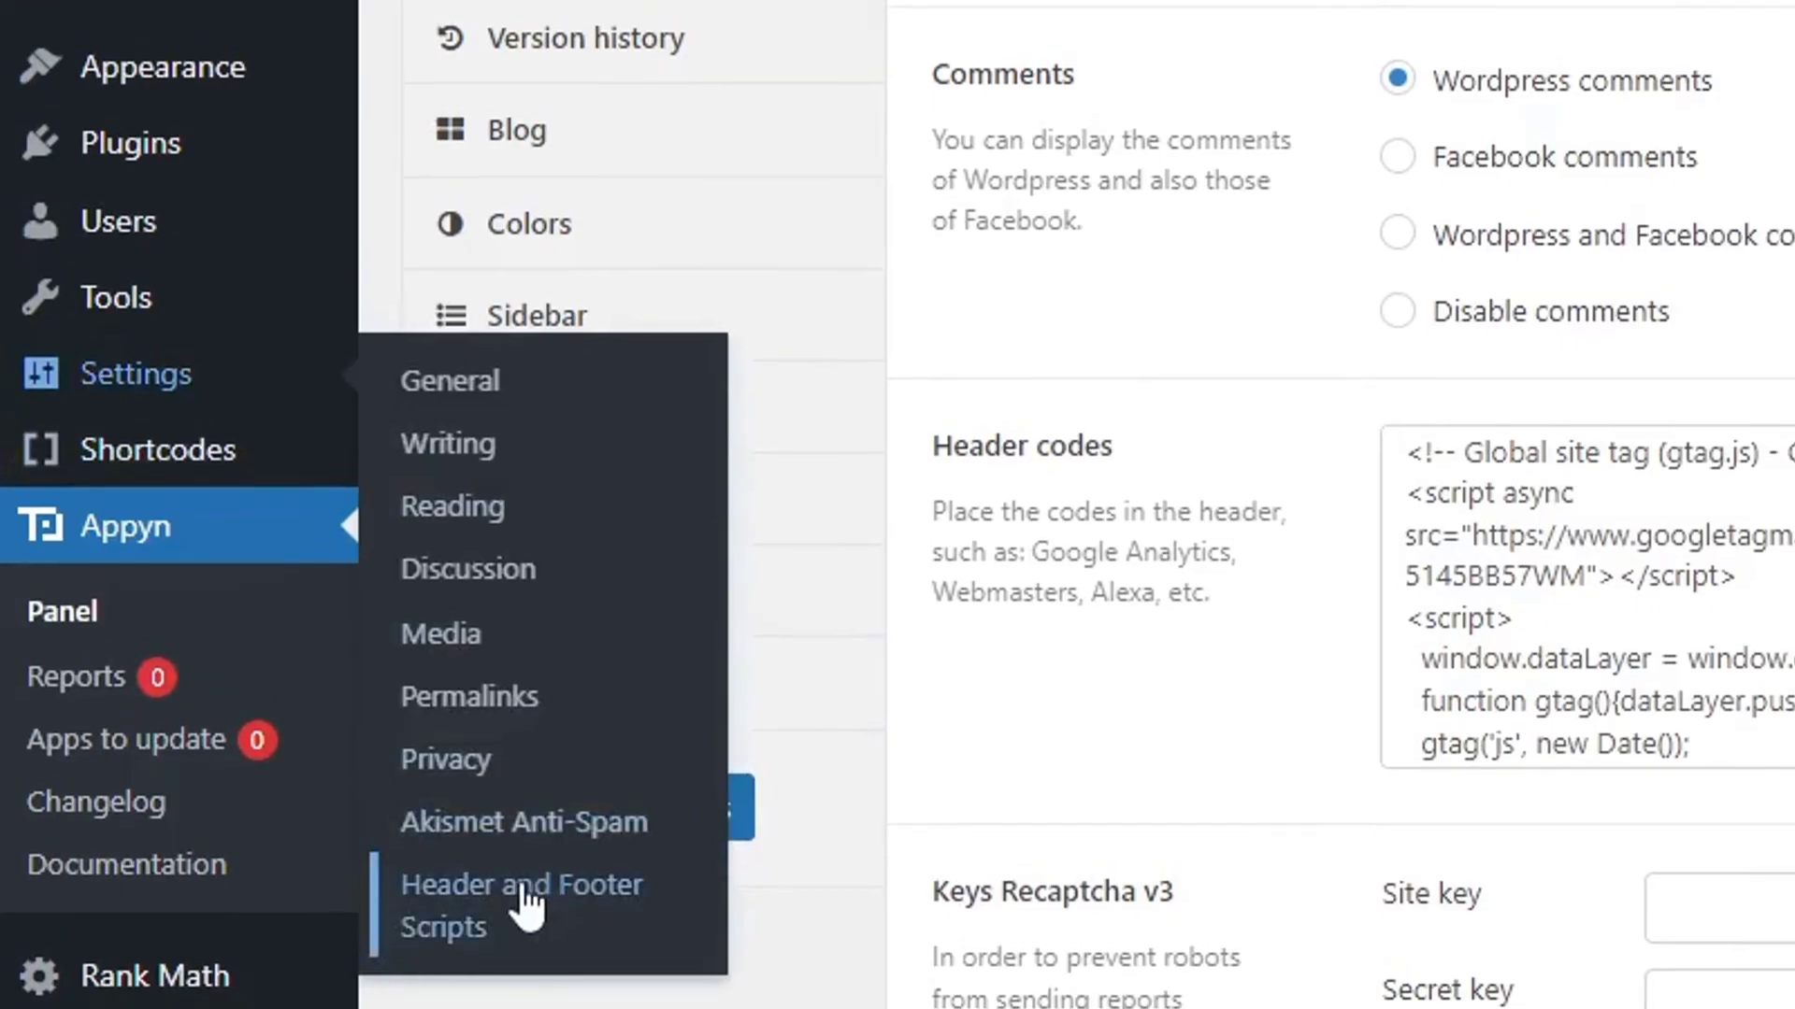
pyautogui.rightClick(725, 440)
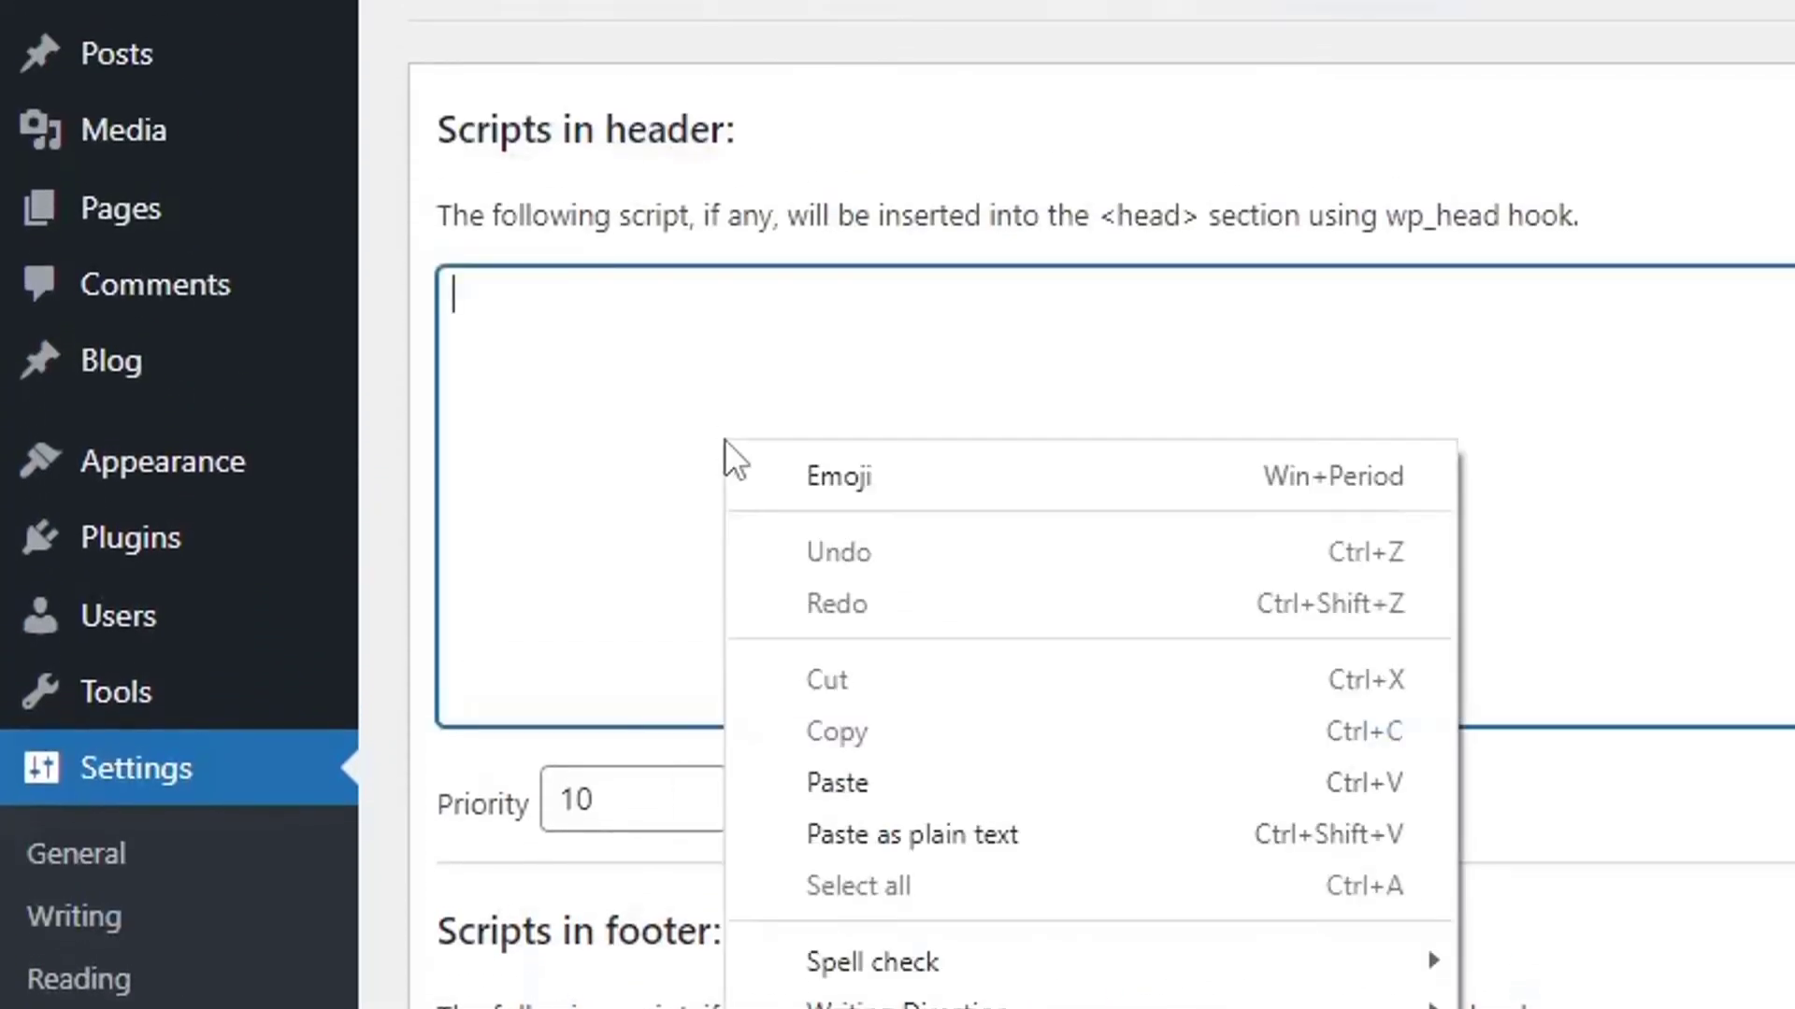
pyautogui.click(894, 780)
pyautogui.scroll(-8, 898, 790)
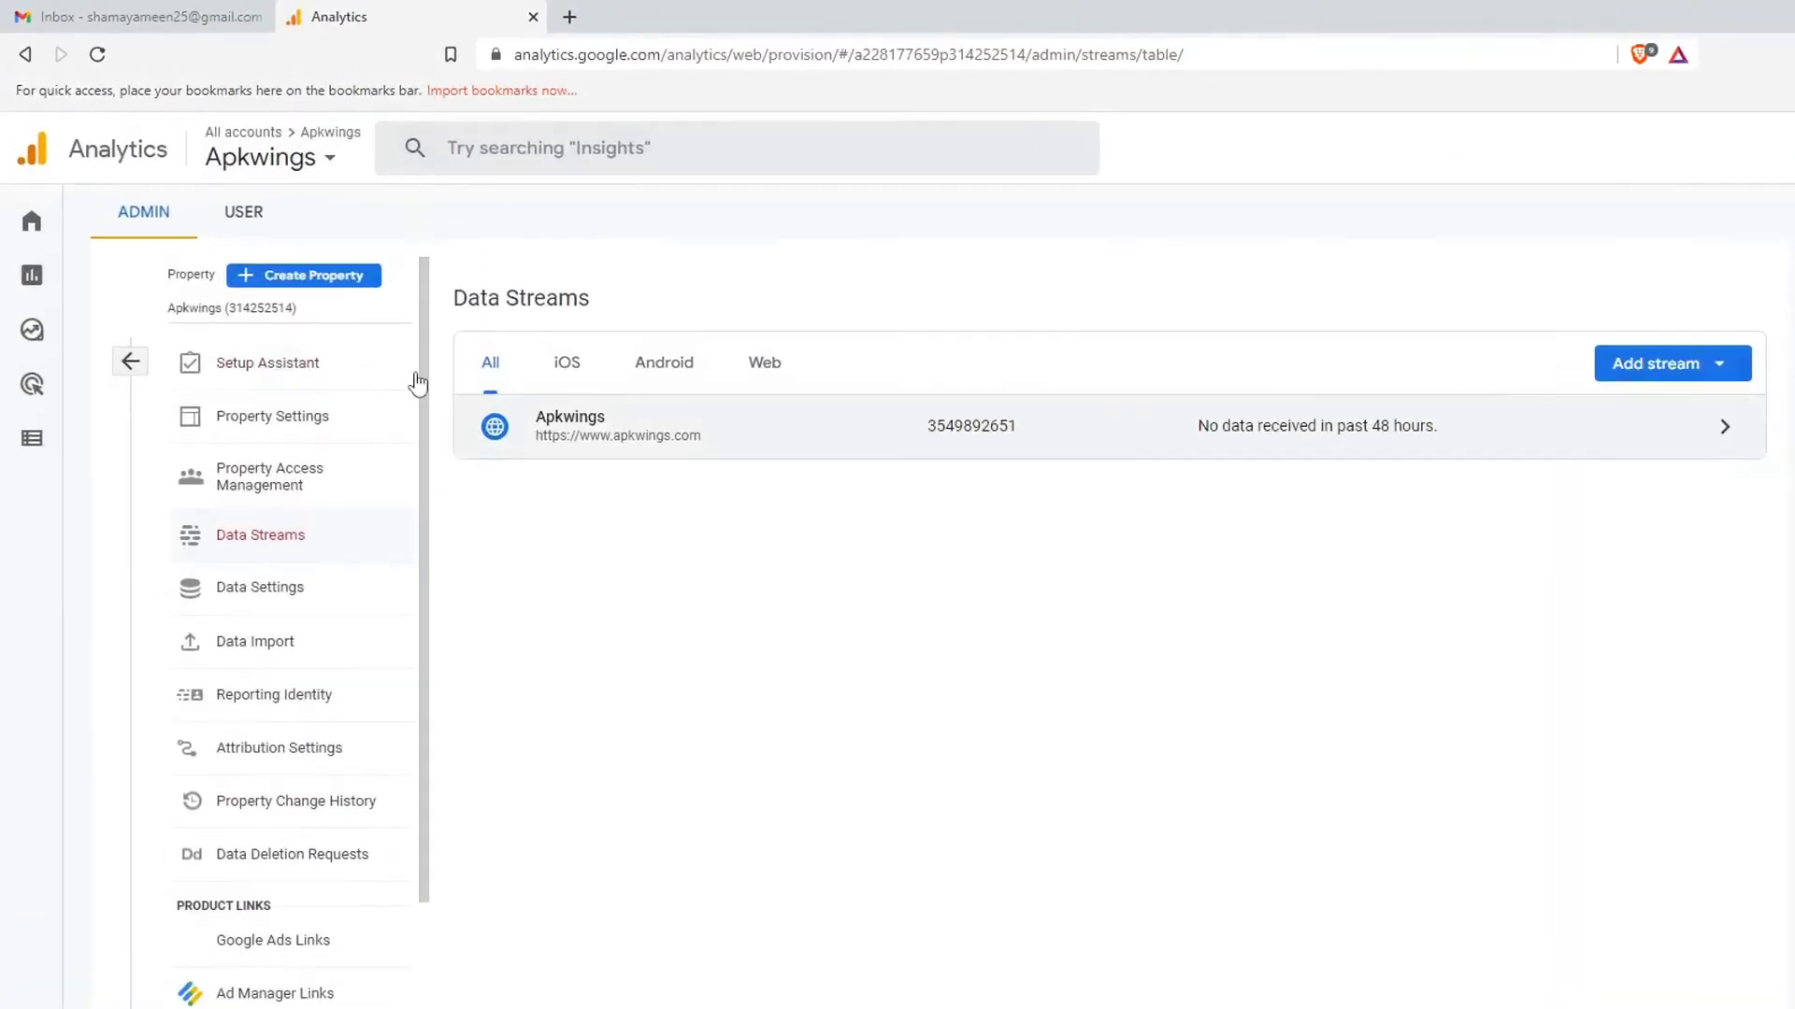
# Return to the Google Analytics Home page.
pyautogui.moveTo(25, 190)
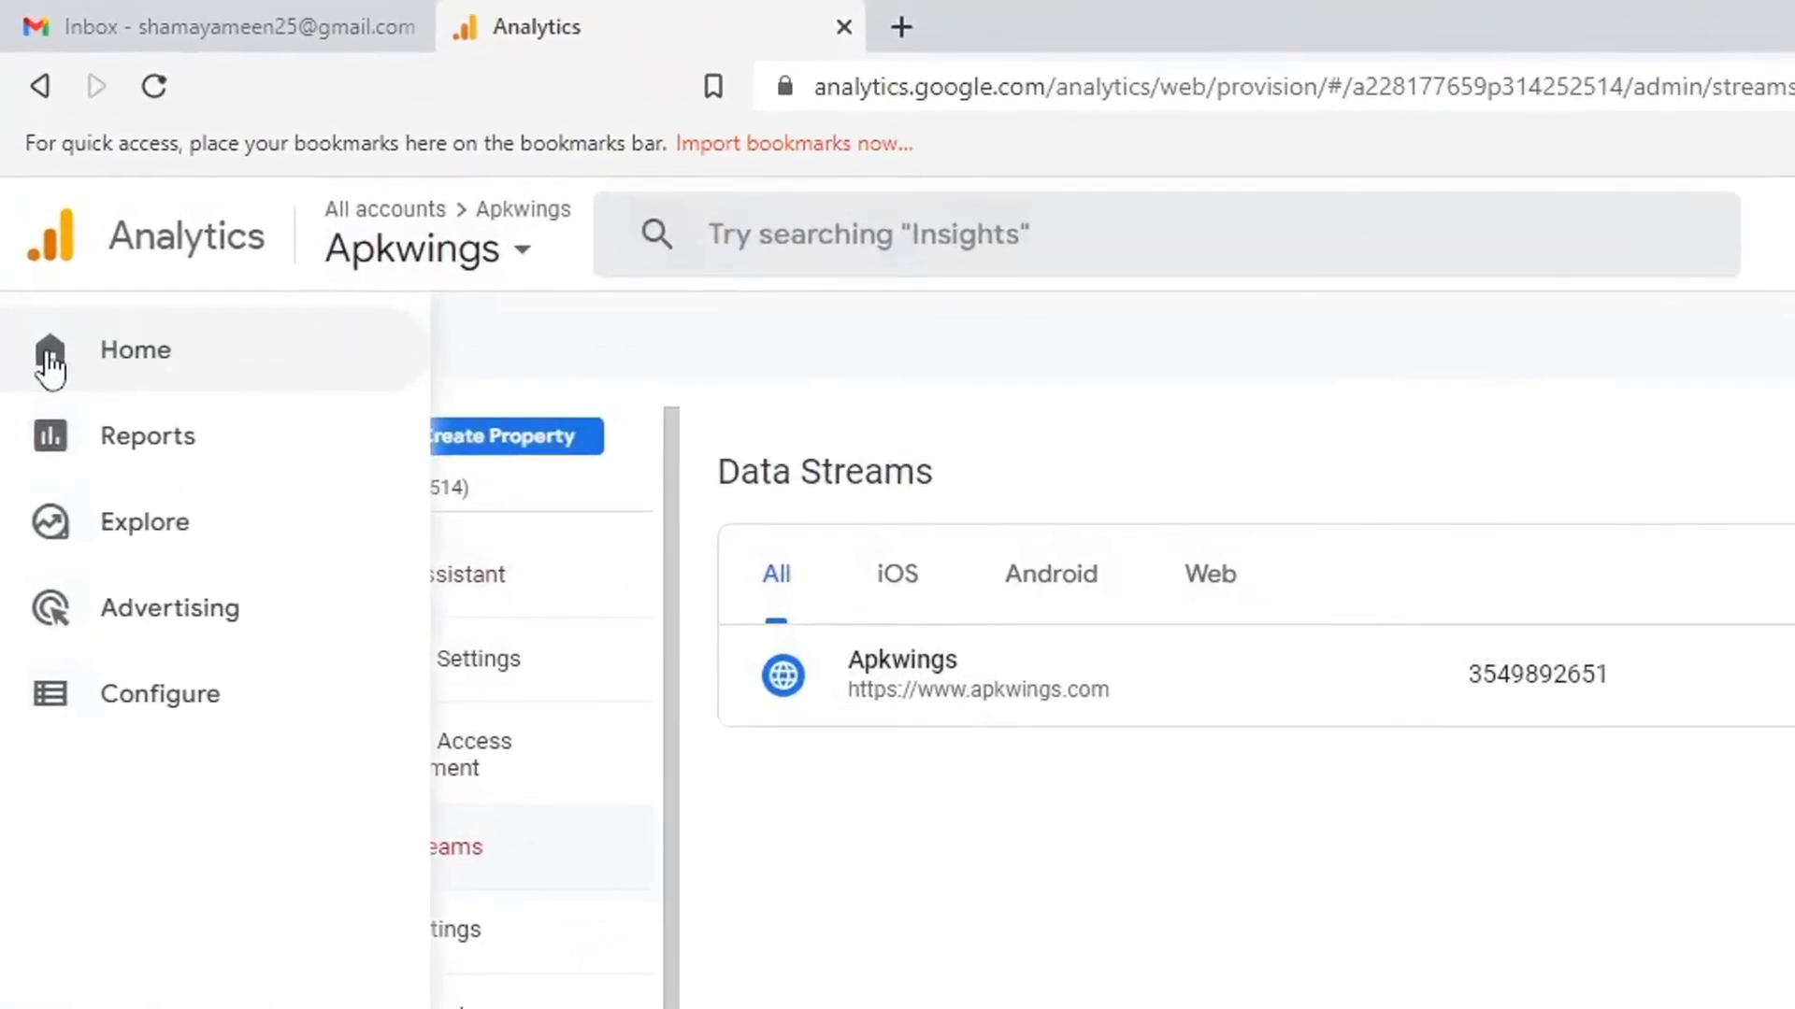
pyautogui.click(49, 360)
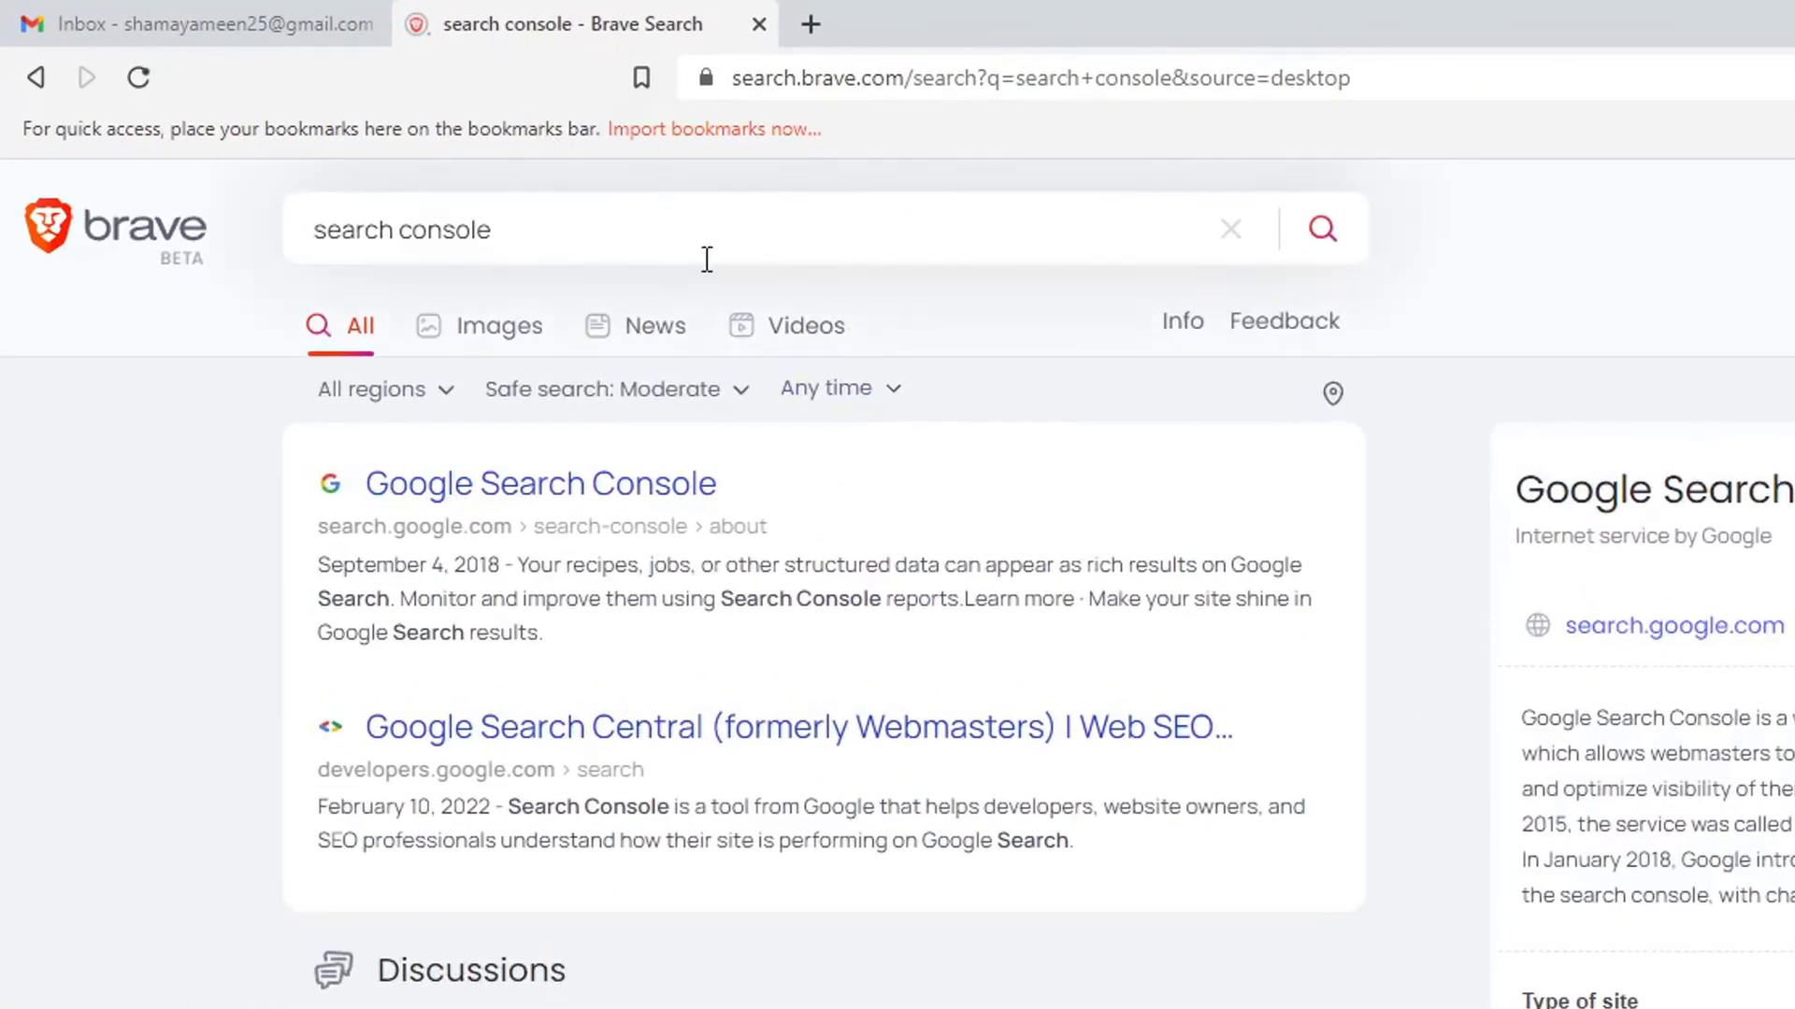
pyautogui.click(649, 488)
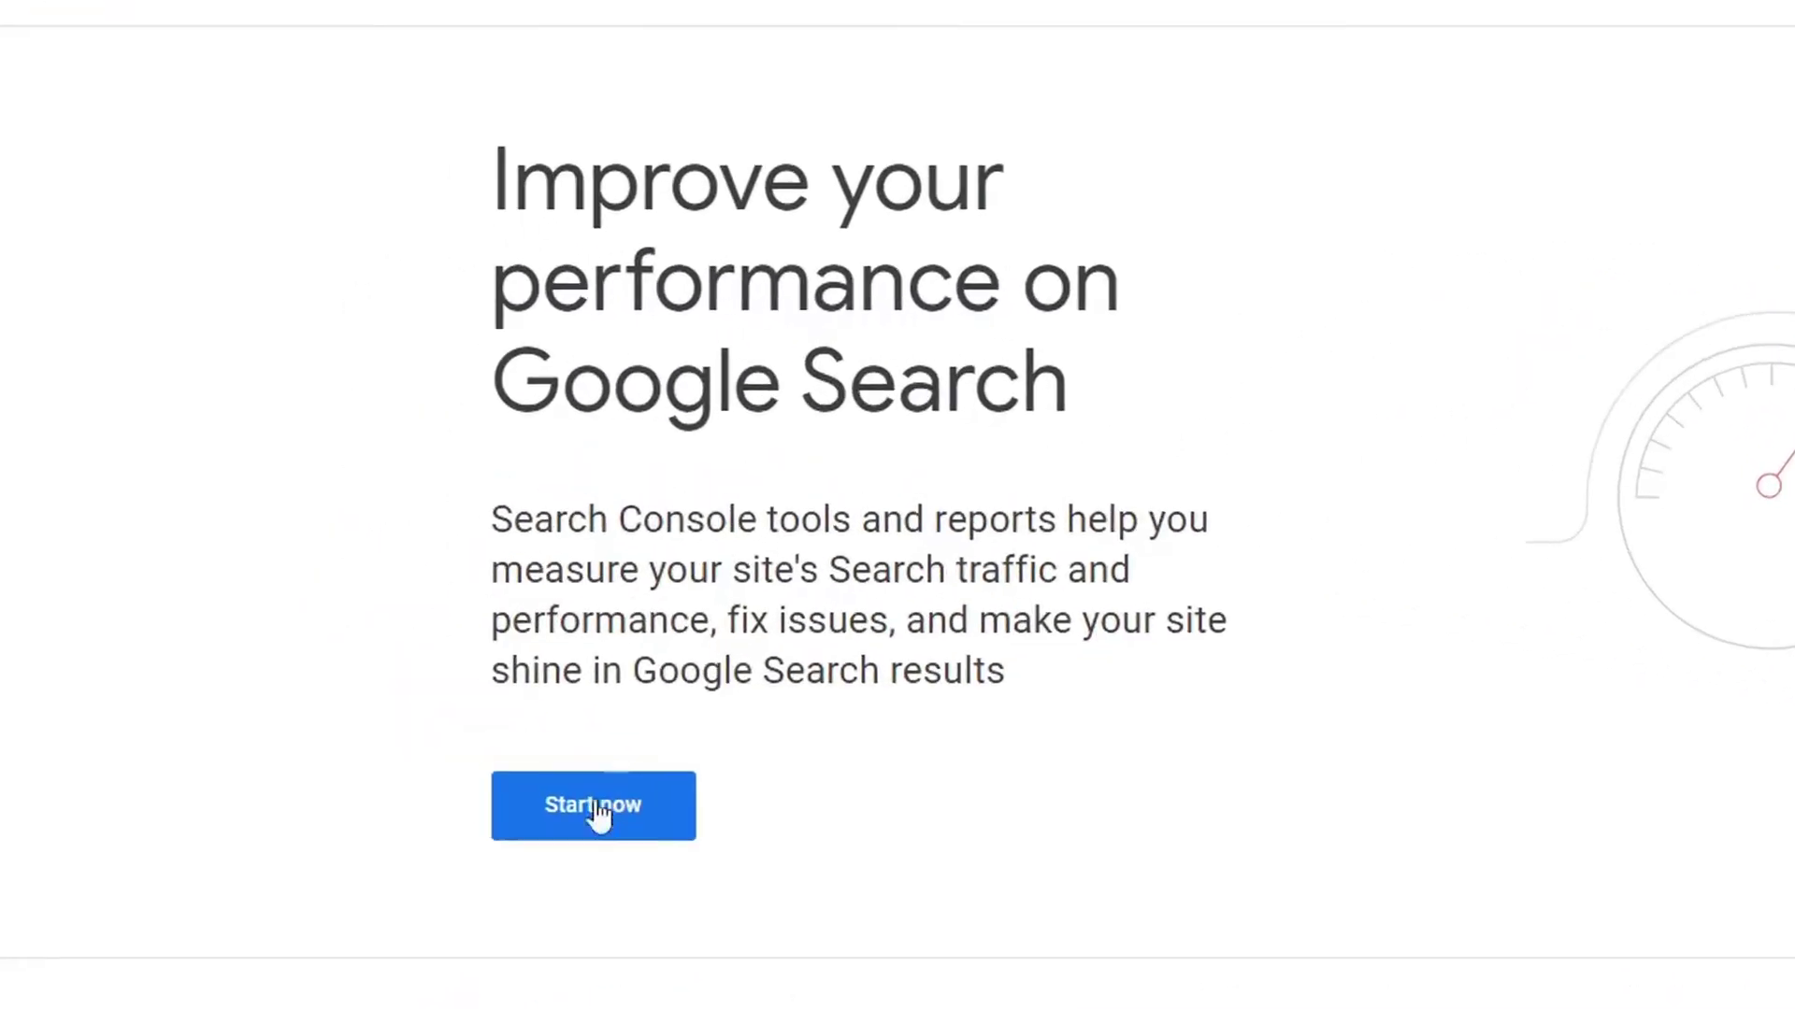
pyautogui.click(628, 846)
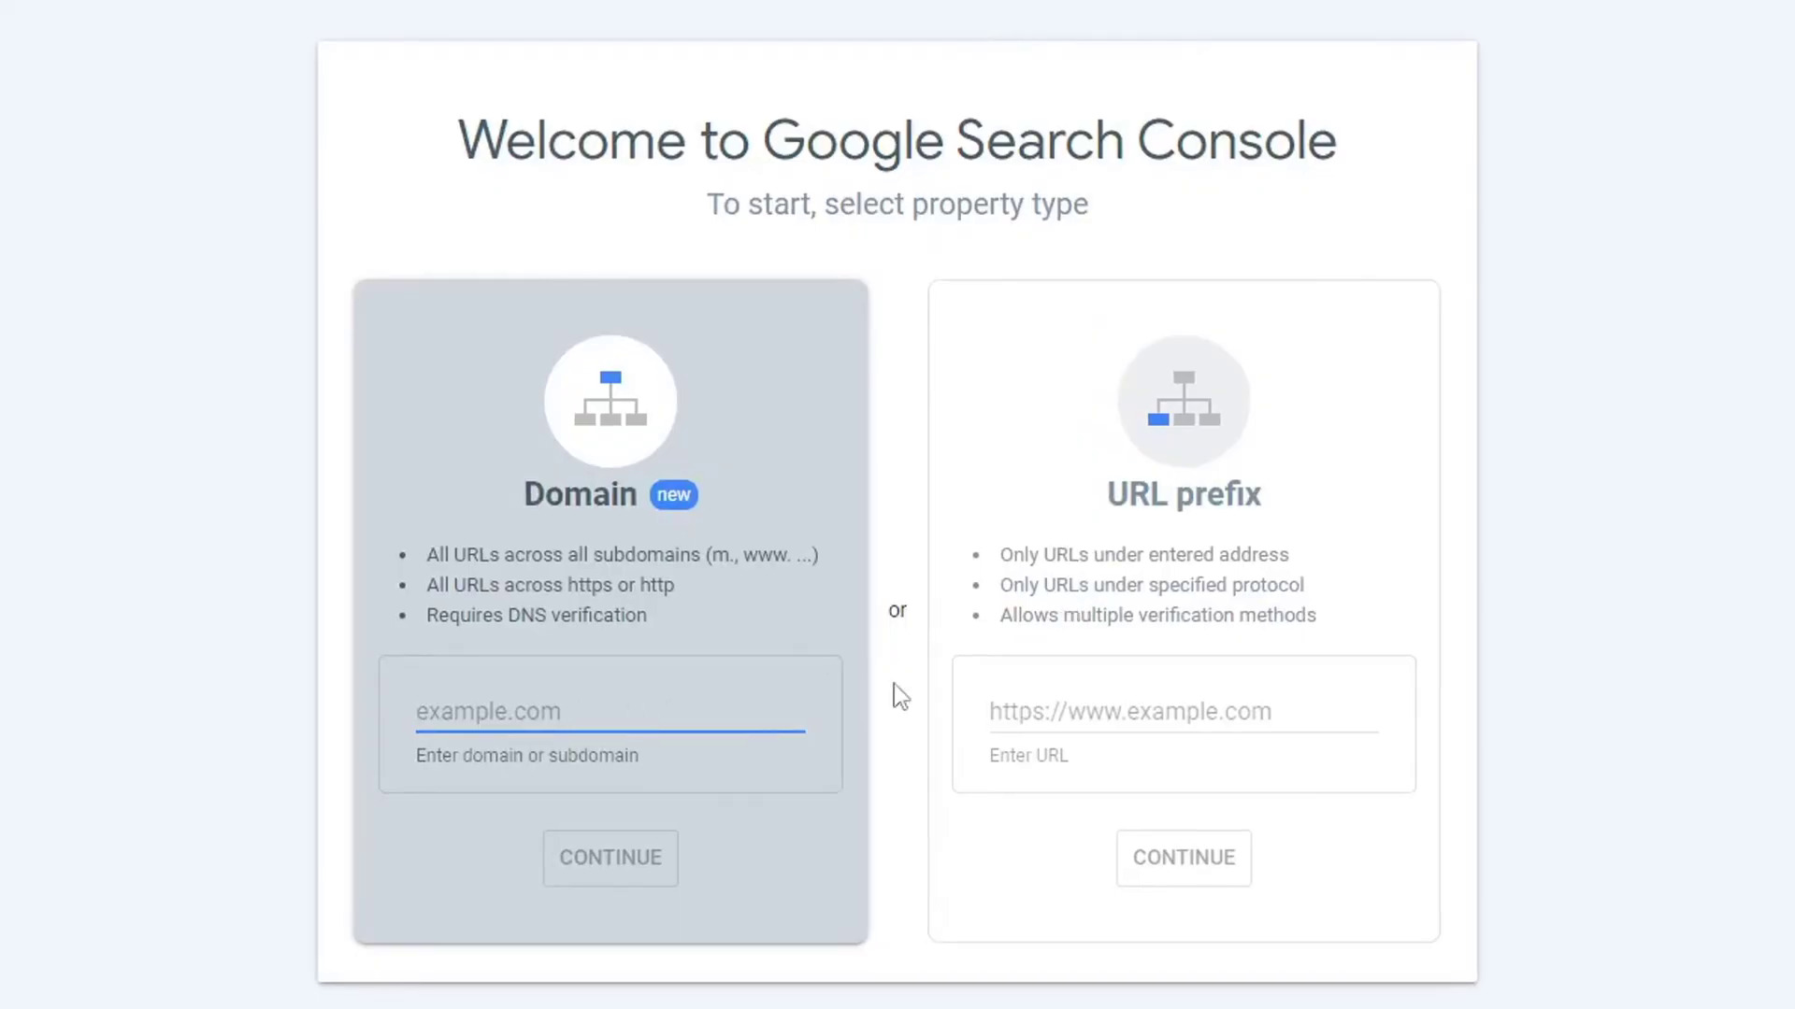
pyautogui.click(1084, 717)
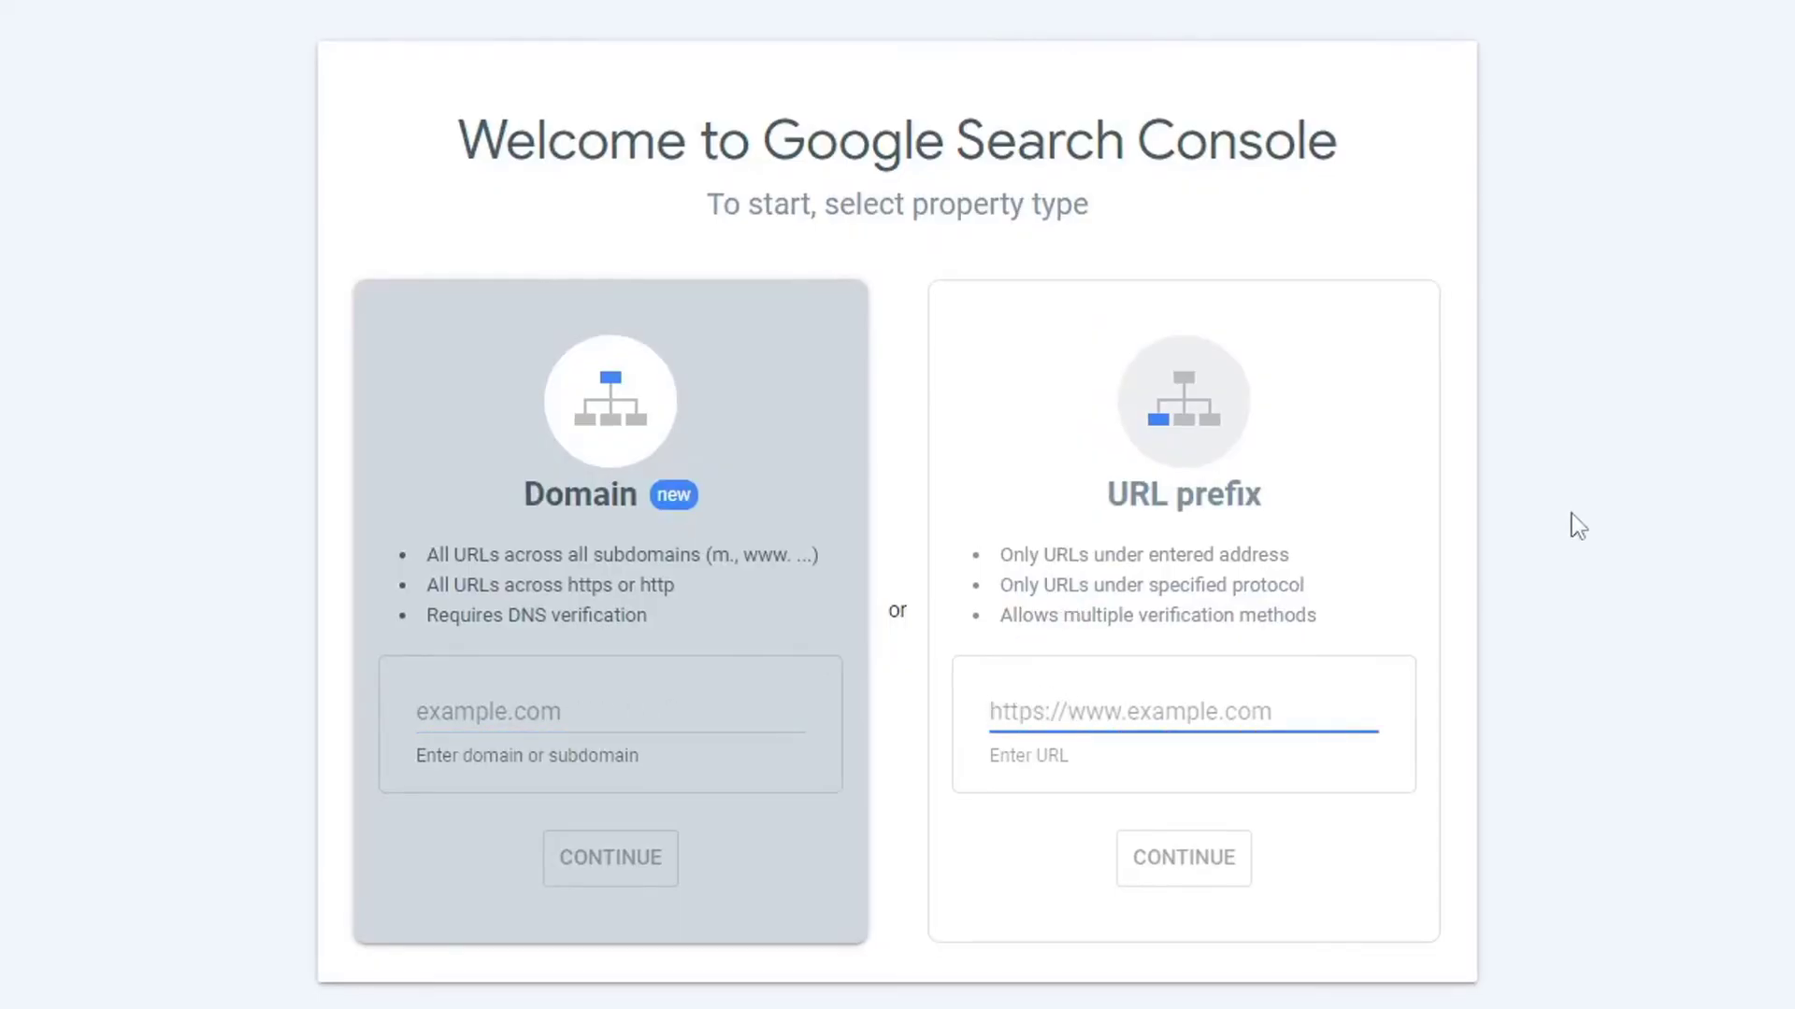
pyautogui.write('https://www.apkwings.com/')
pyautogui.press('BackSpace')
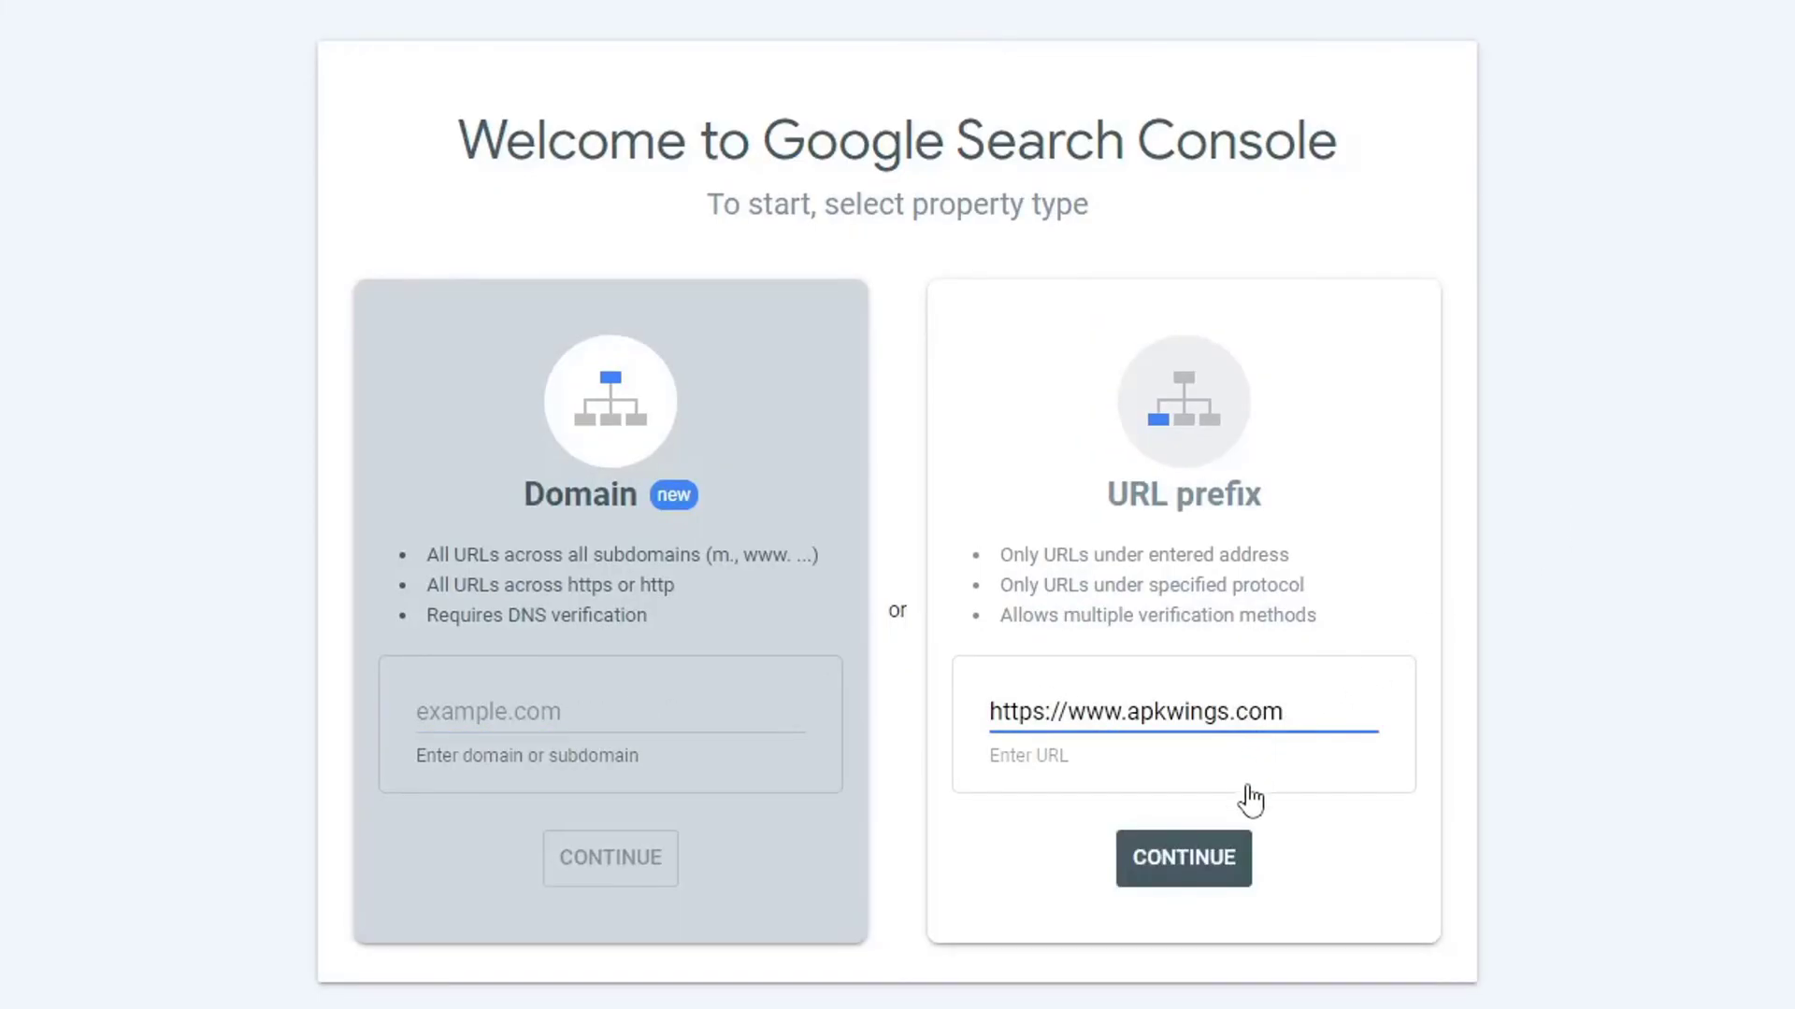
pyautogui.click(1219, 855)
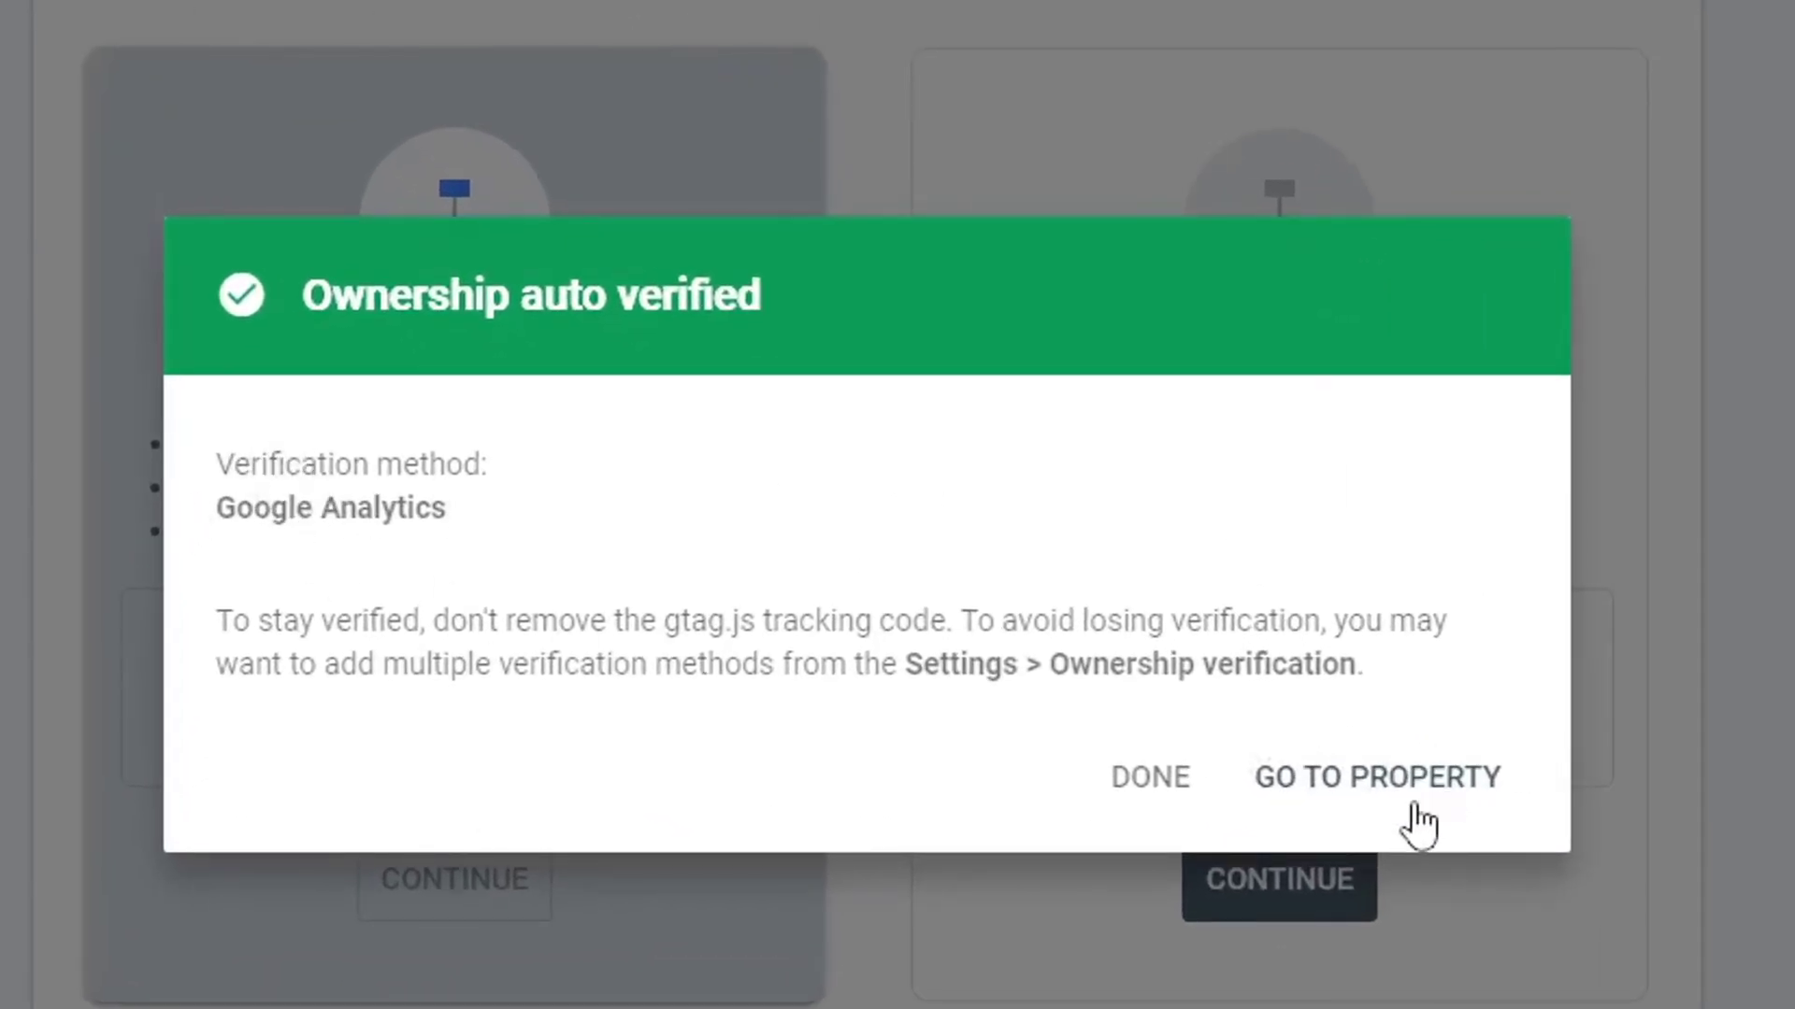
# Open the verified property and show the HTML tag method under Settings > Ownership verification.
pyautogui.click(1416, 781)
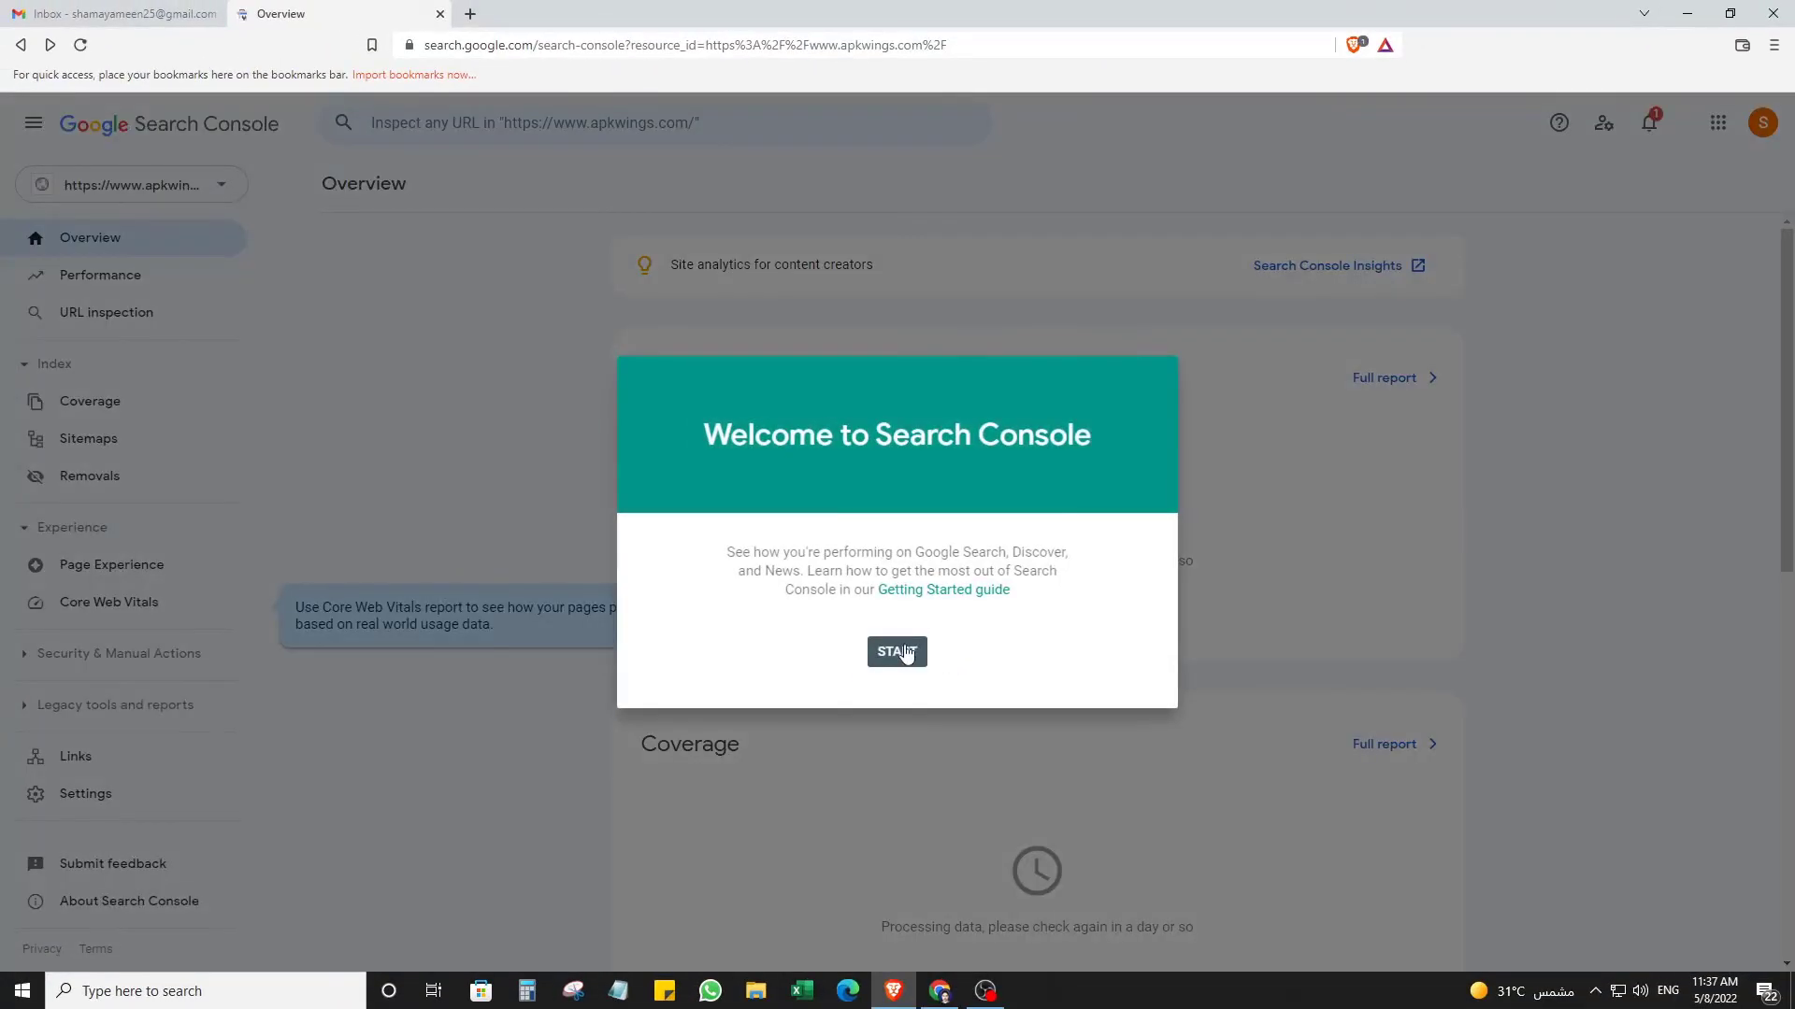
pyautogui.click(899, 652)
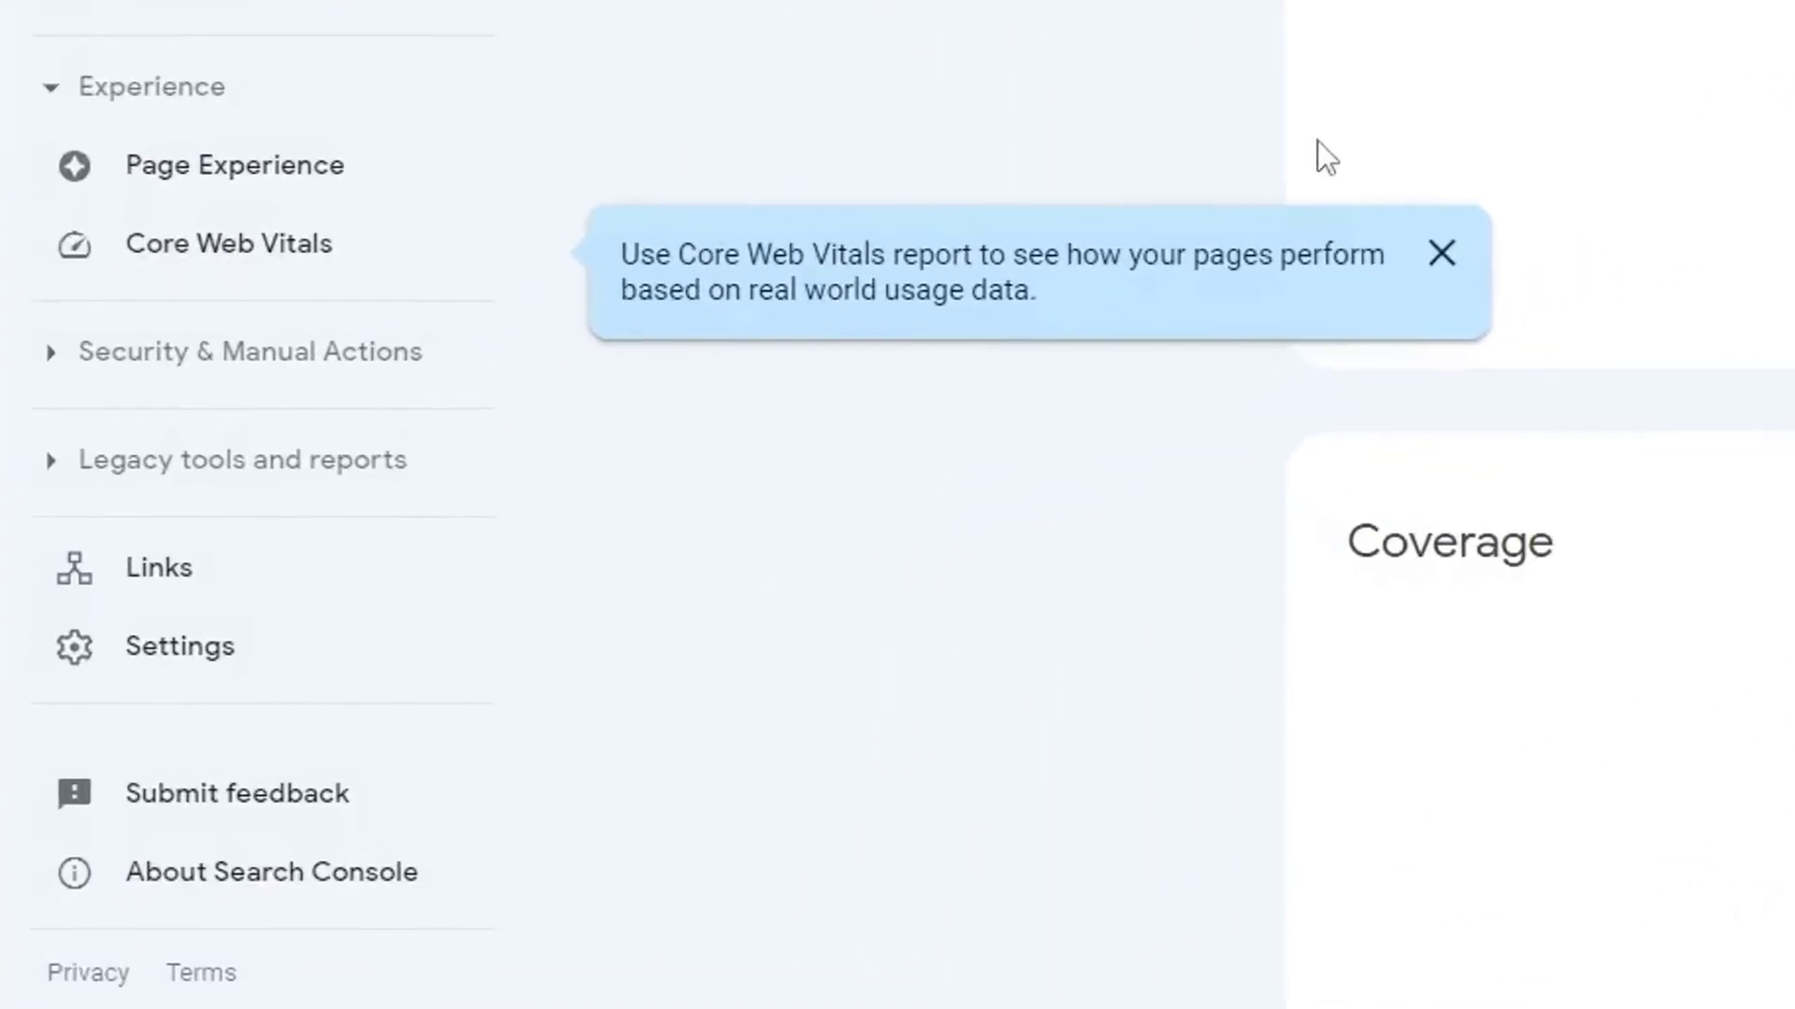
pyautogui.click(1441, 254)
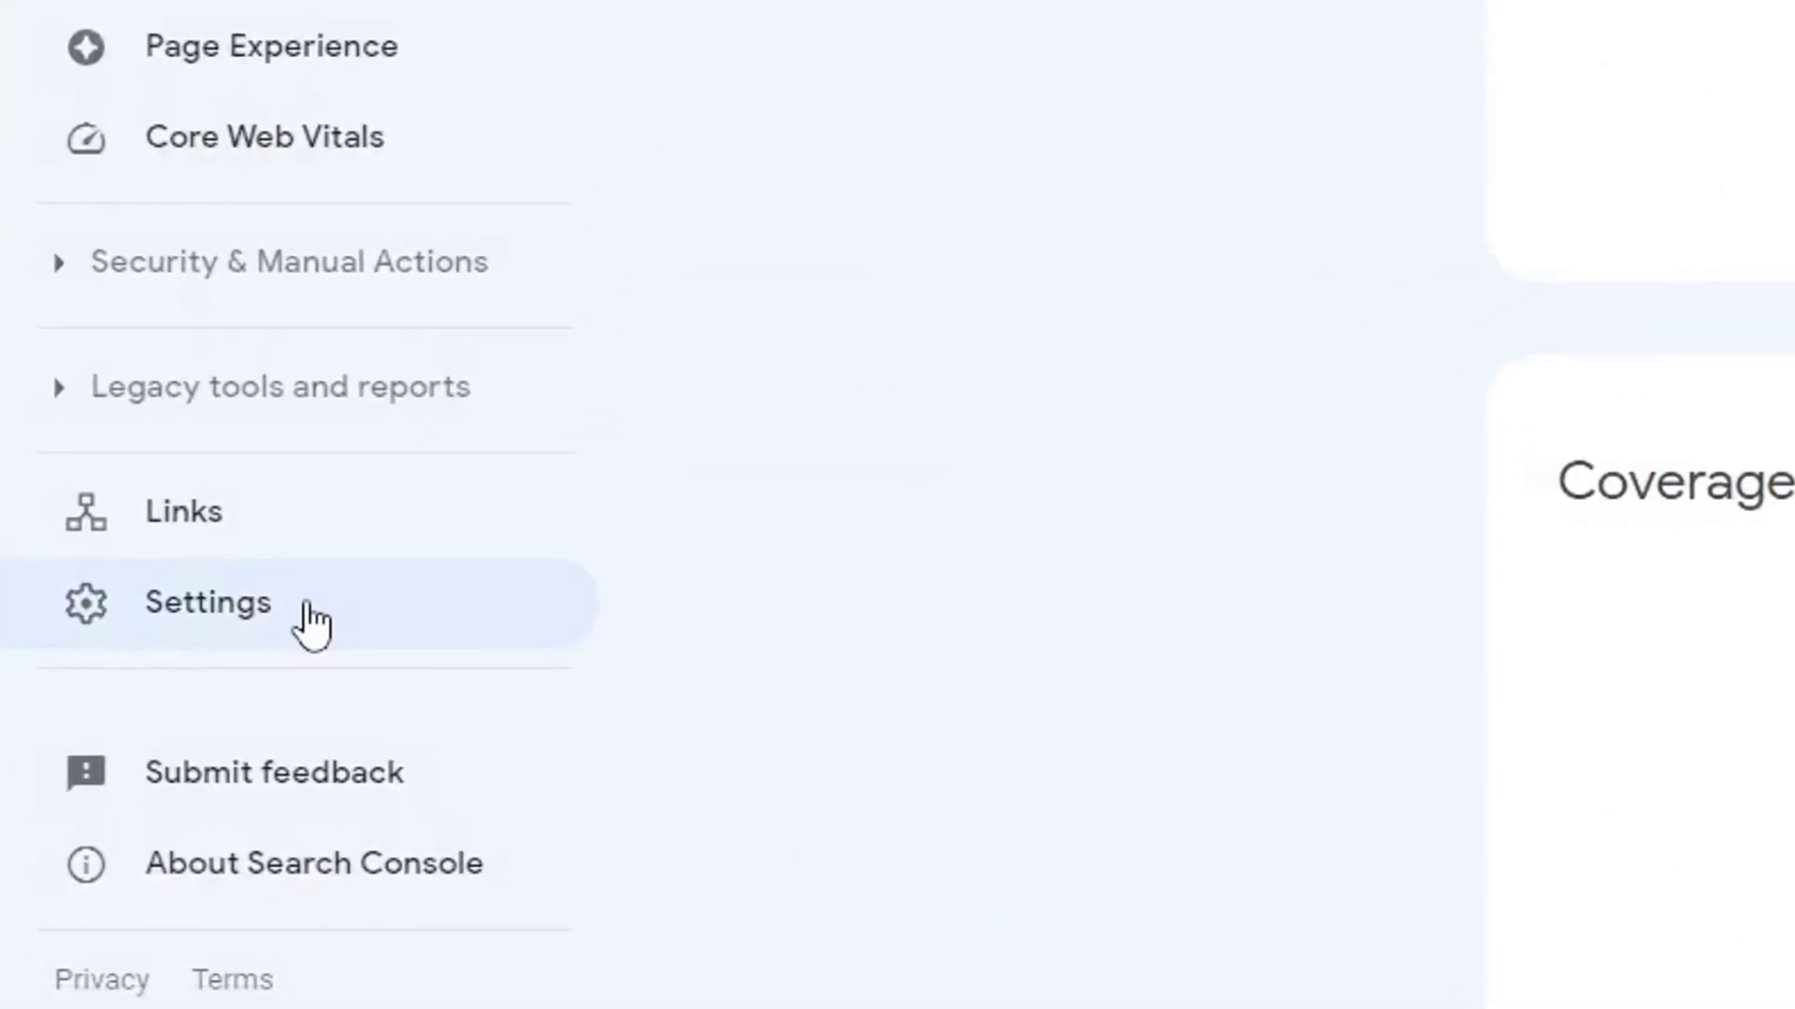
pyautogui.click(308, 609)
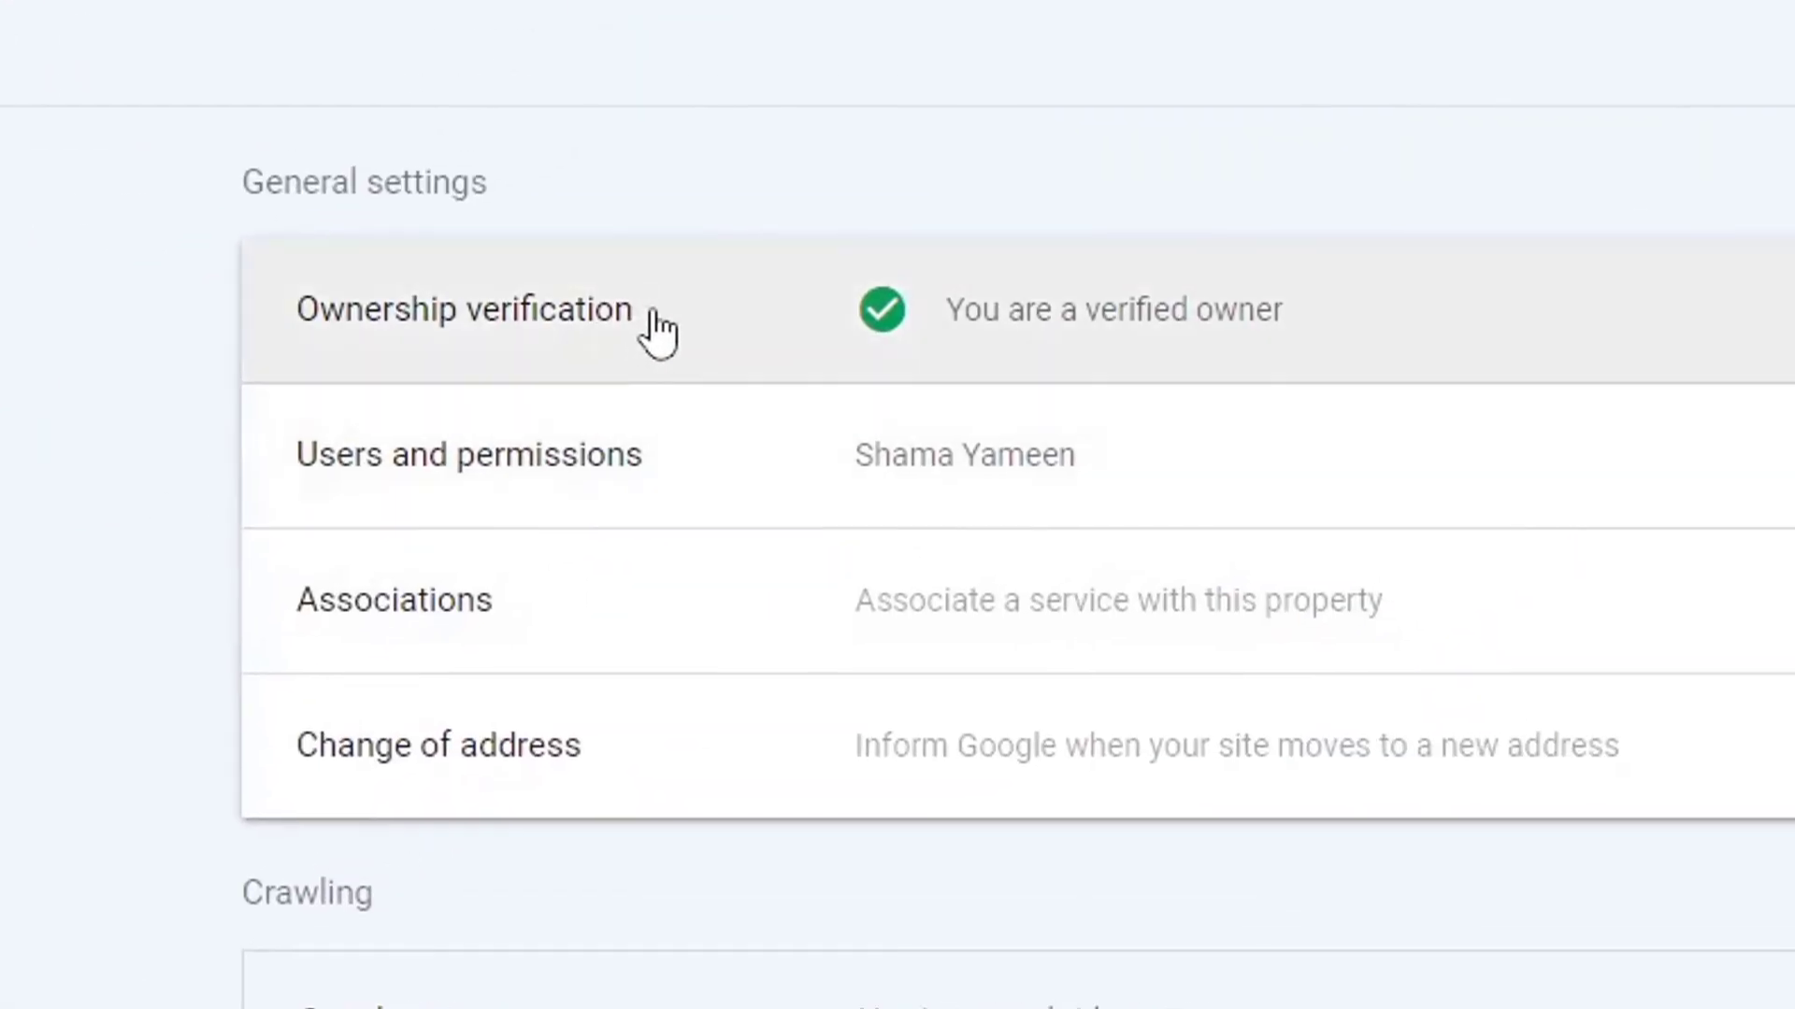
pyautogui.click(712, 299)
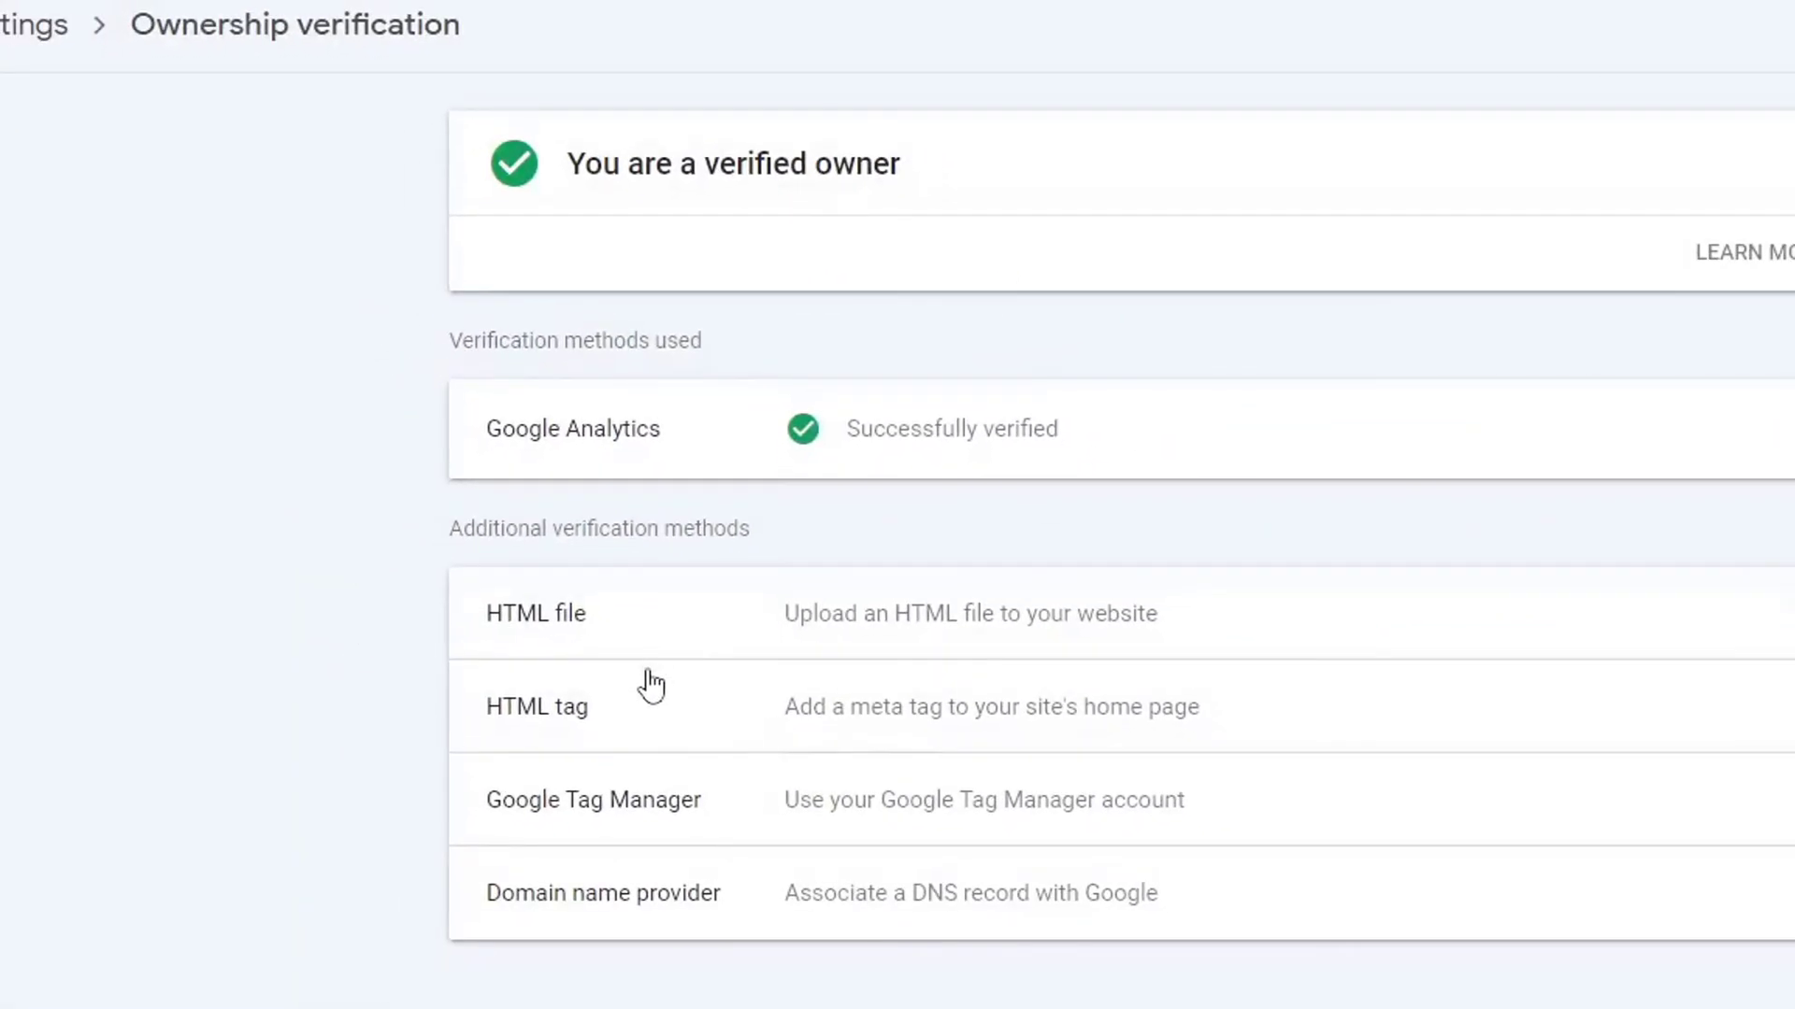
pyautogui.click(625, 728)
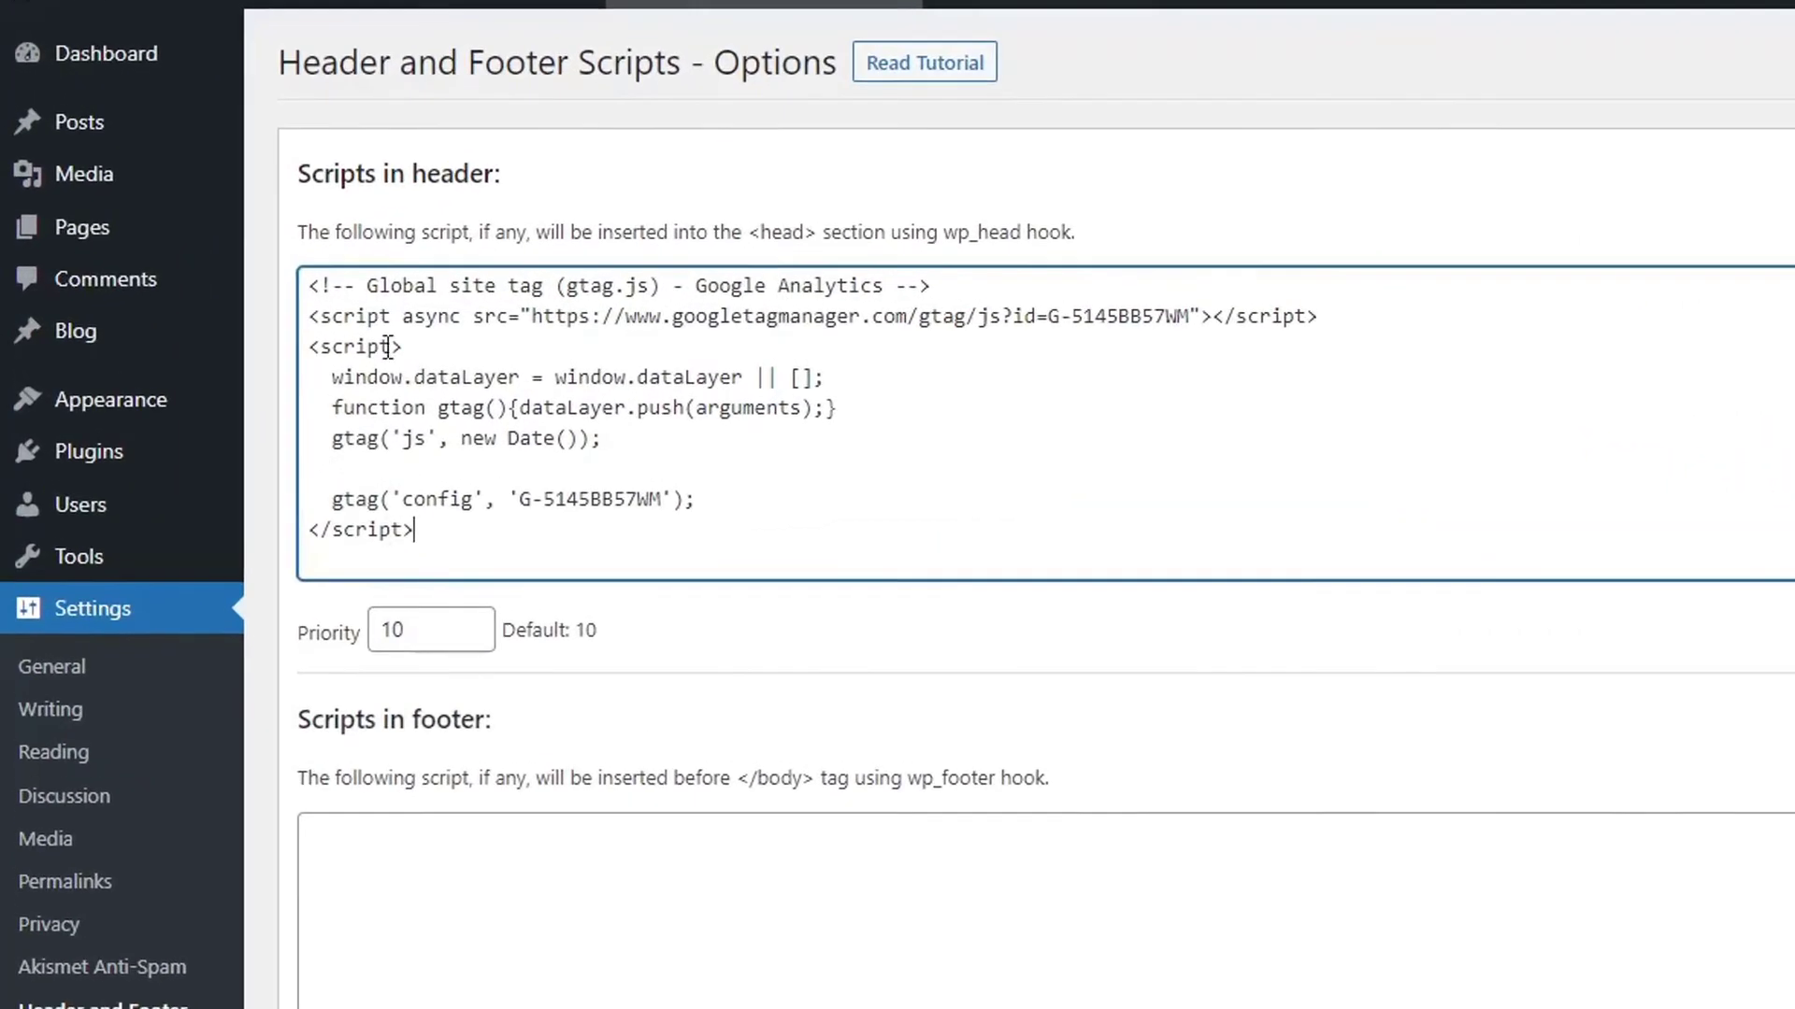
# Paste the site-verification meta tag on a new line after the script in Header and Footer Scripts.
pyautogui.click(419, 531)
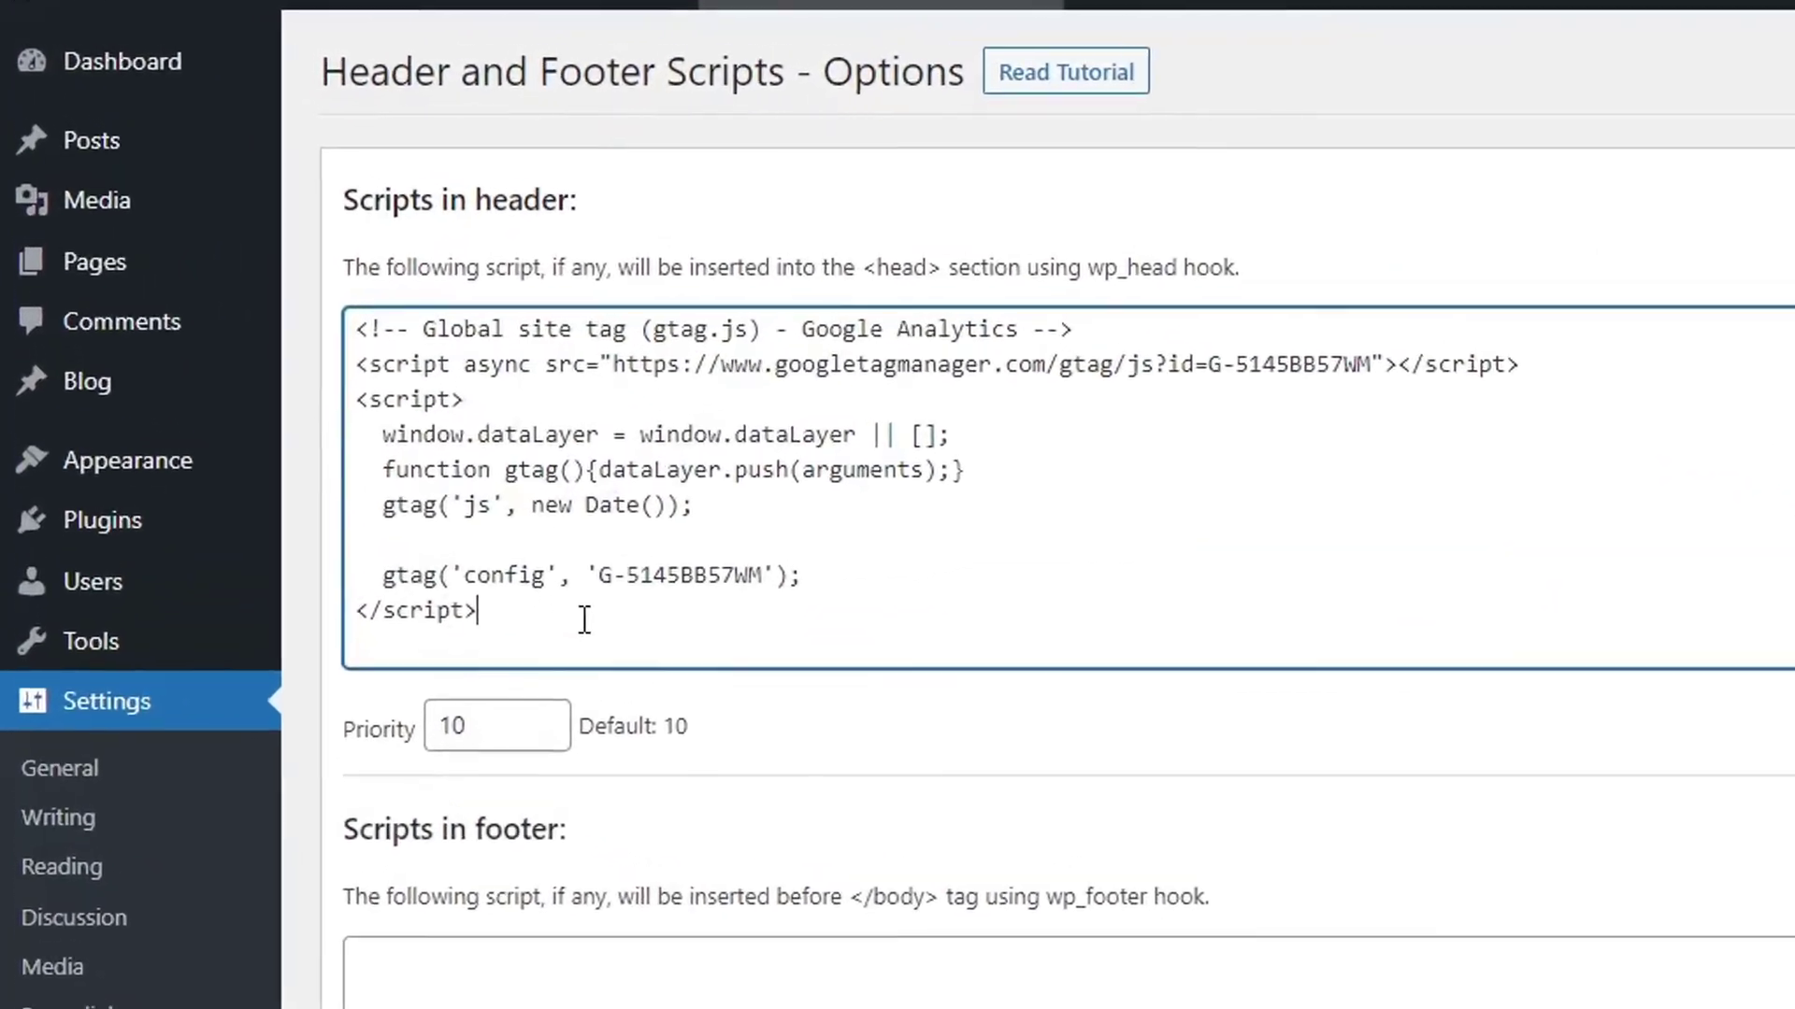
pyautogui.press('Return')
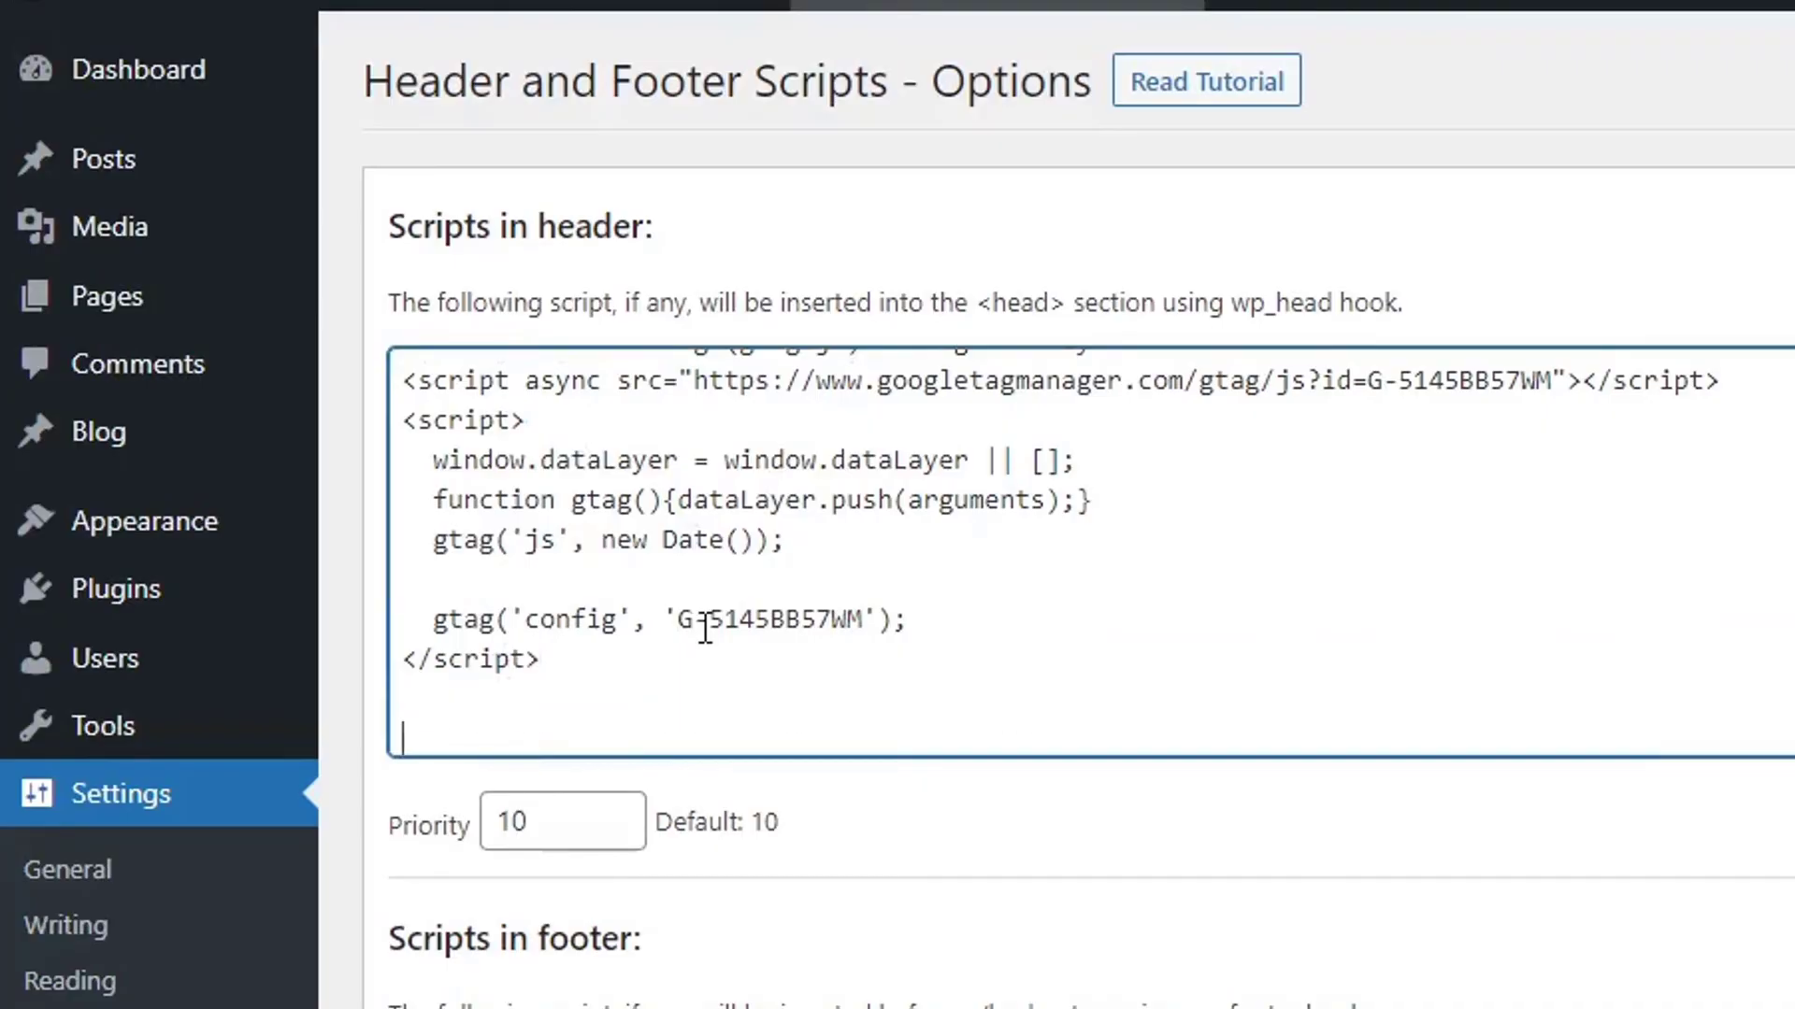
pyautogui.hotkey('ctrl', 'v')
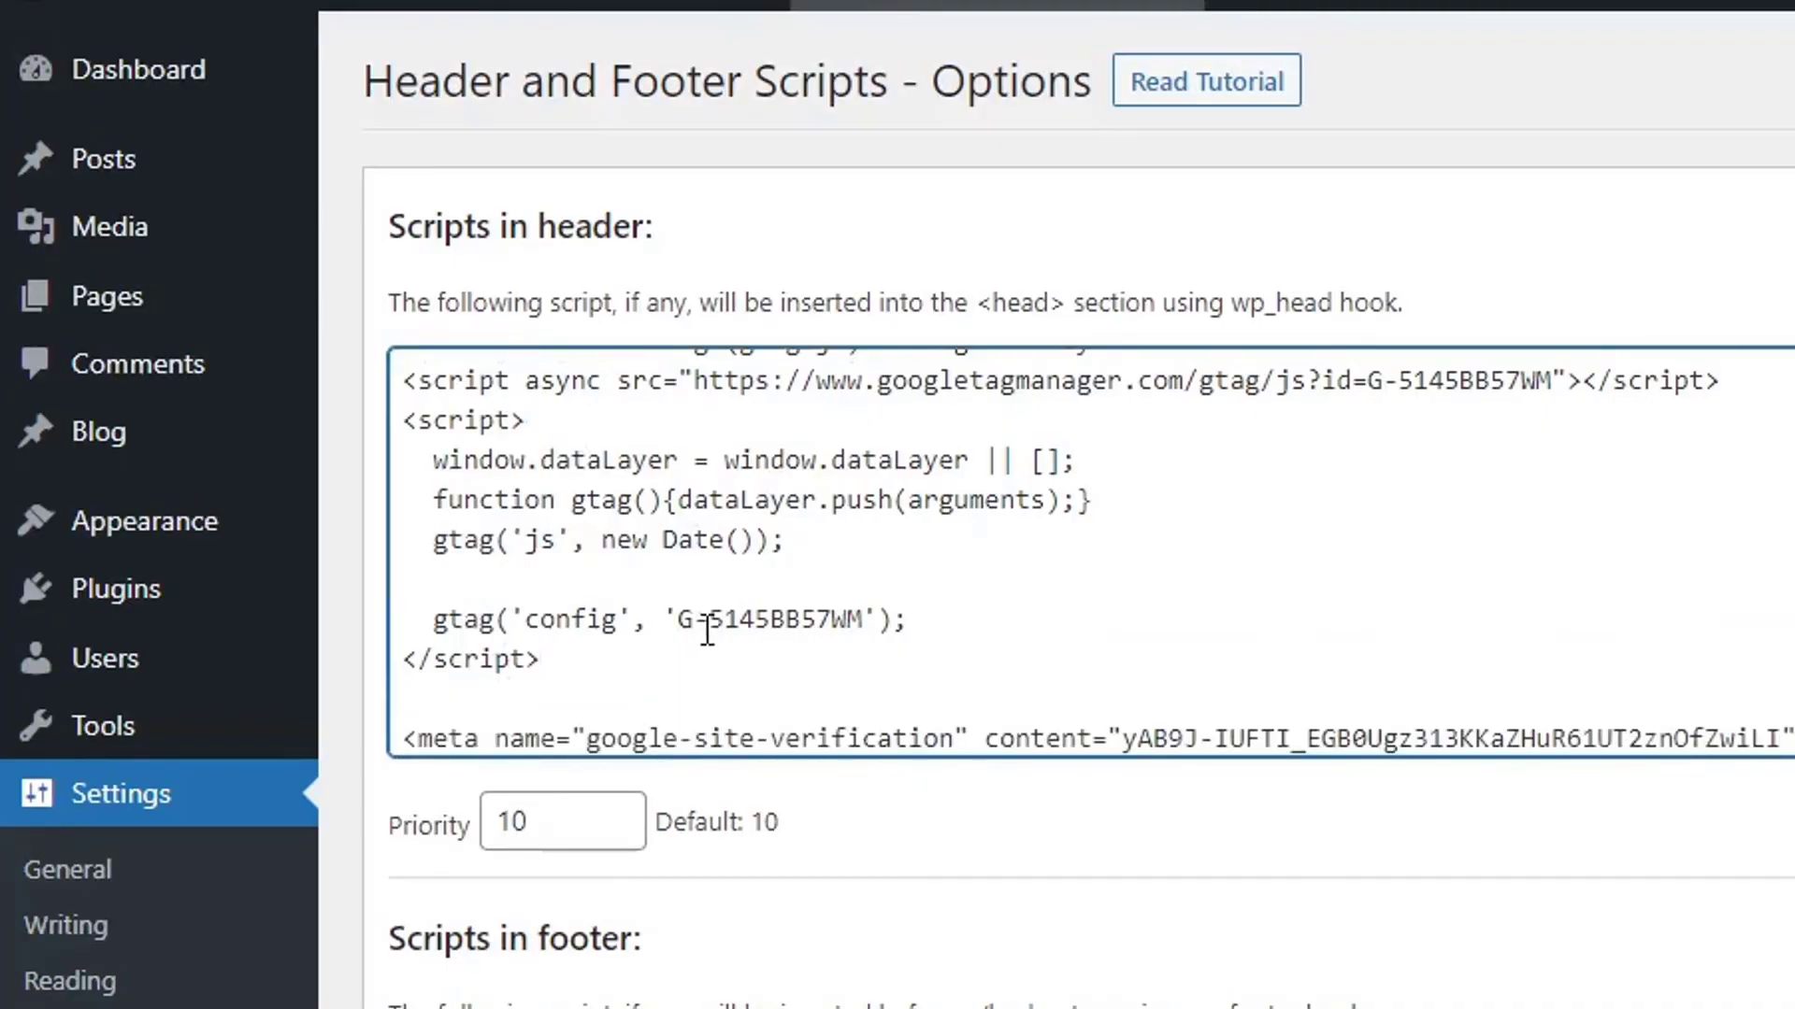
pyautogui.scroll(-1, 161, 444)
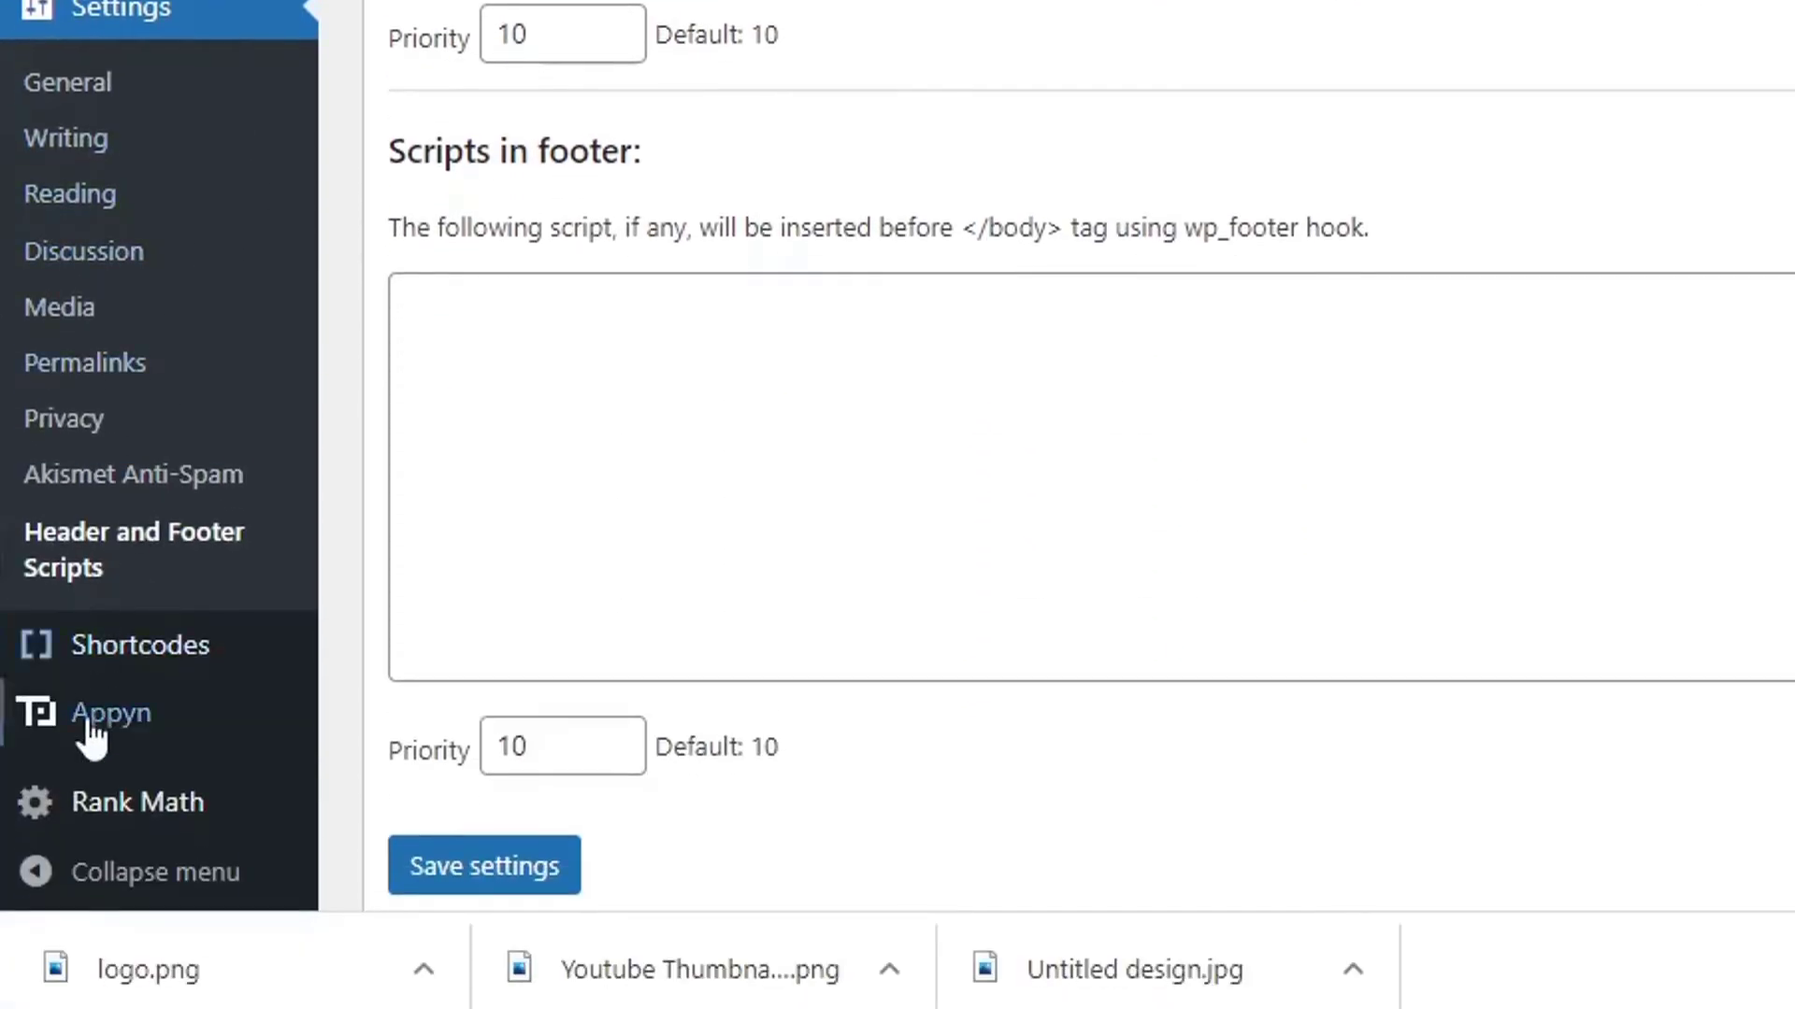
pyautogui.moveTo(72, 737)
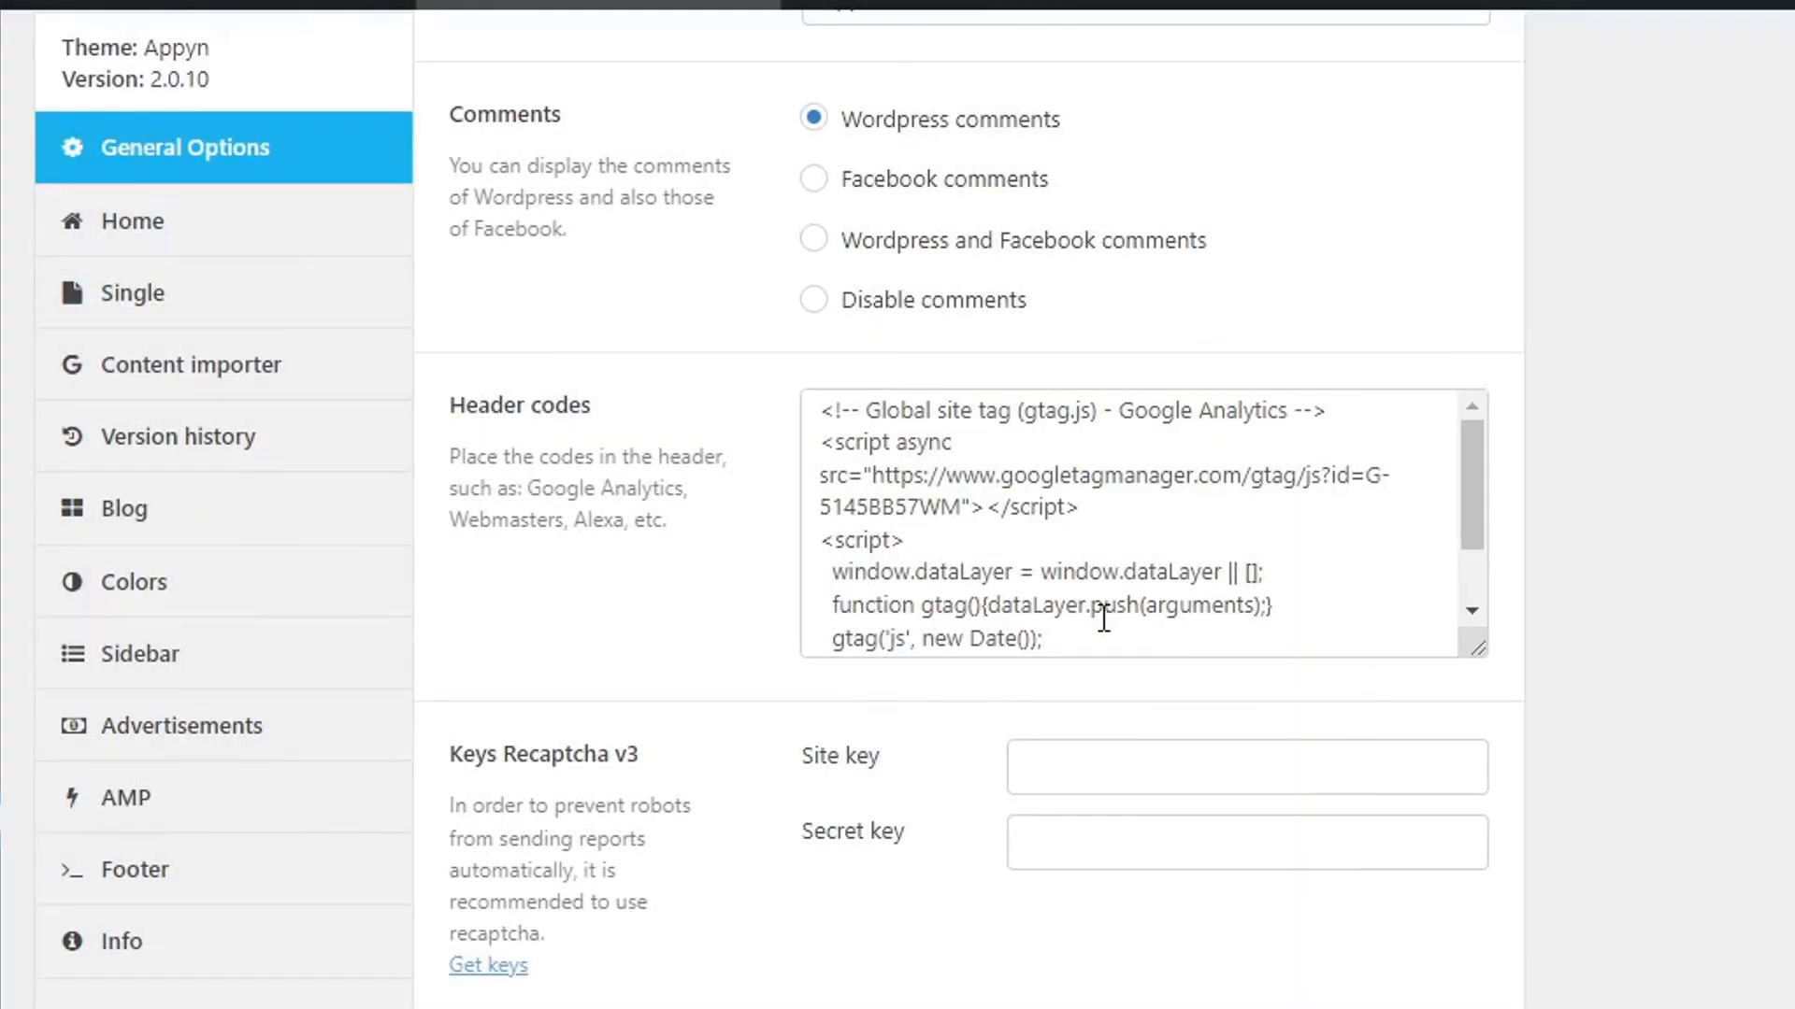
# Add the meta tag below the Analytics script in Appyn's Header codes and save.
pyautogui.scroll(-1, 1075, 599)
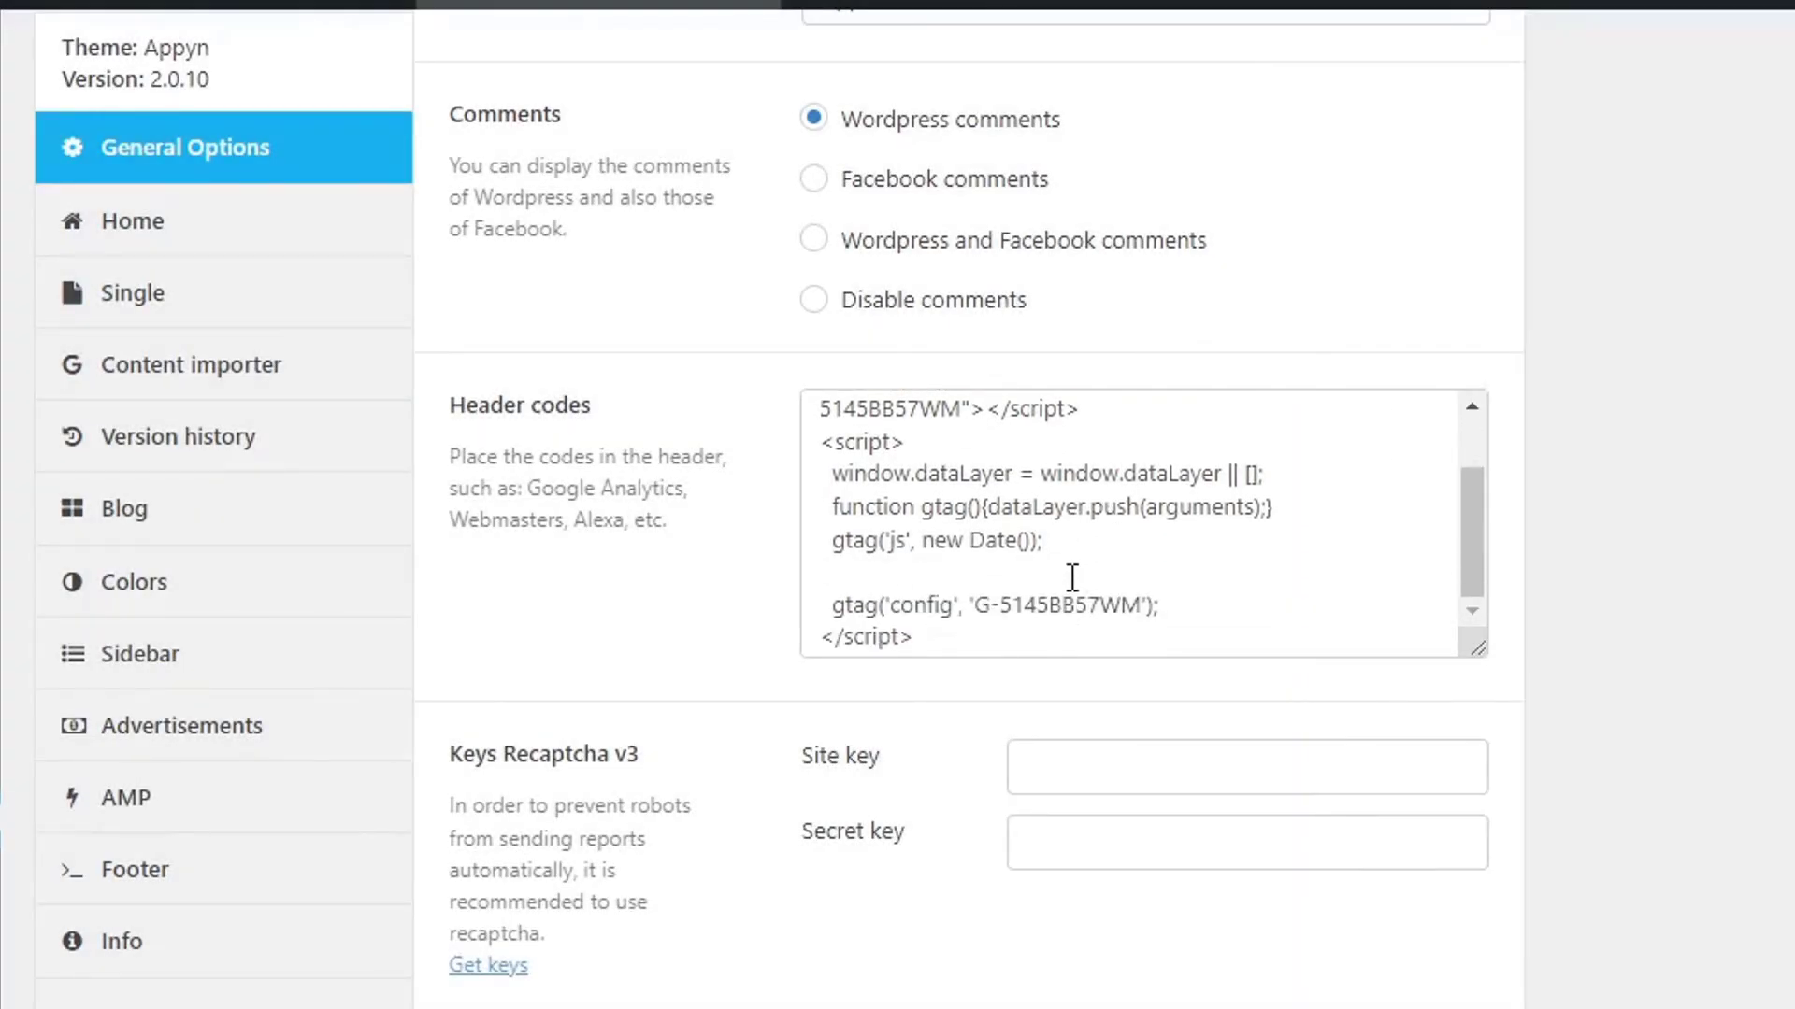
pyautogui.click(988, 624)
pyautogui.press('Return')
pyautogui.write('<meta name="google-site-verification" content="yAB9J-IUFTI_EGB0Ugz313KKaZHuR61UT2znOfZwiLI" />')
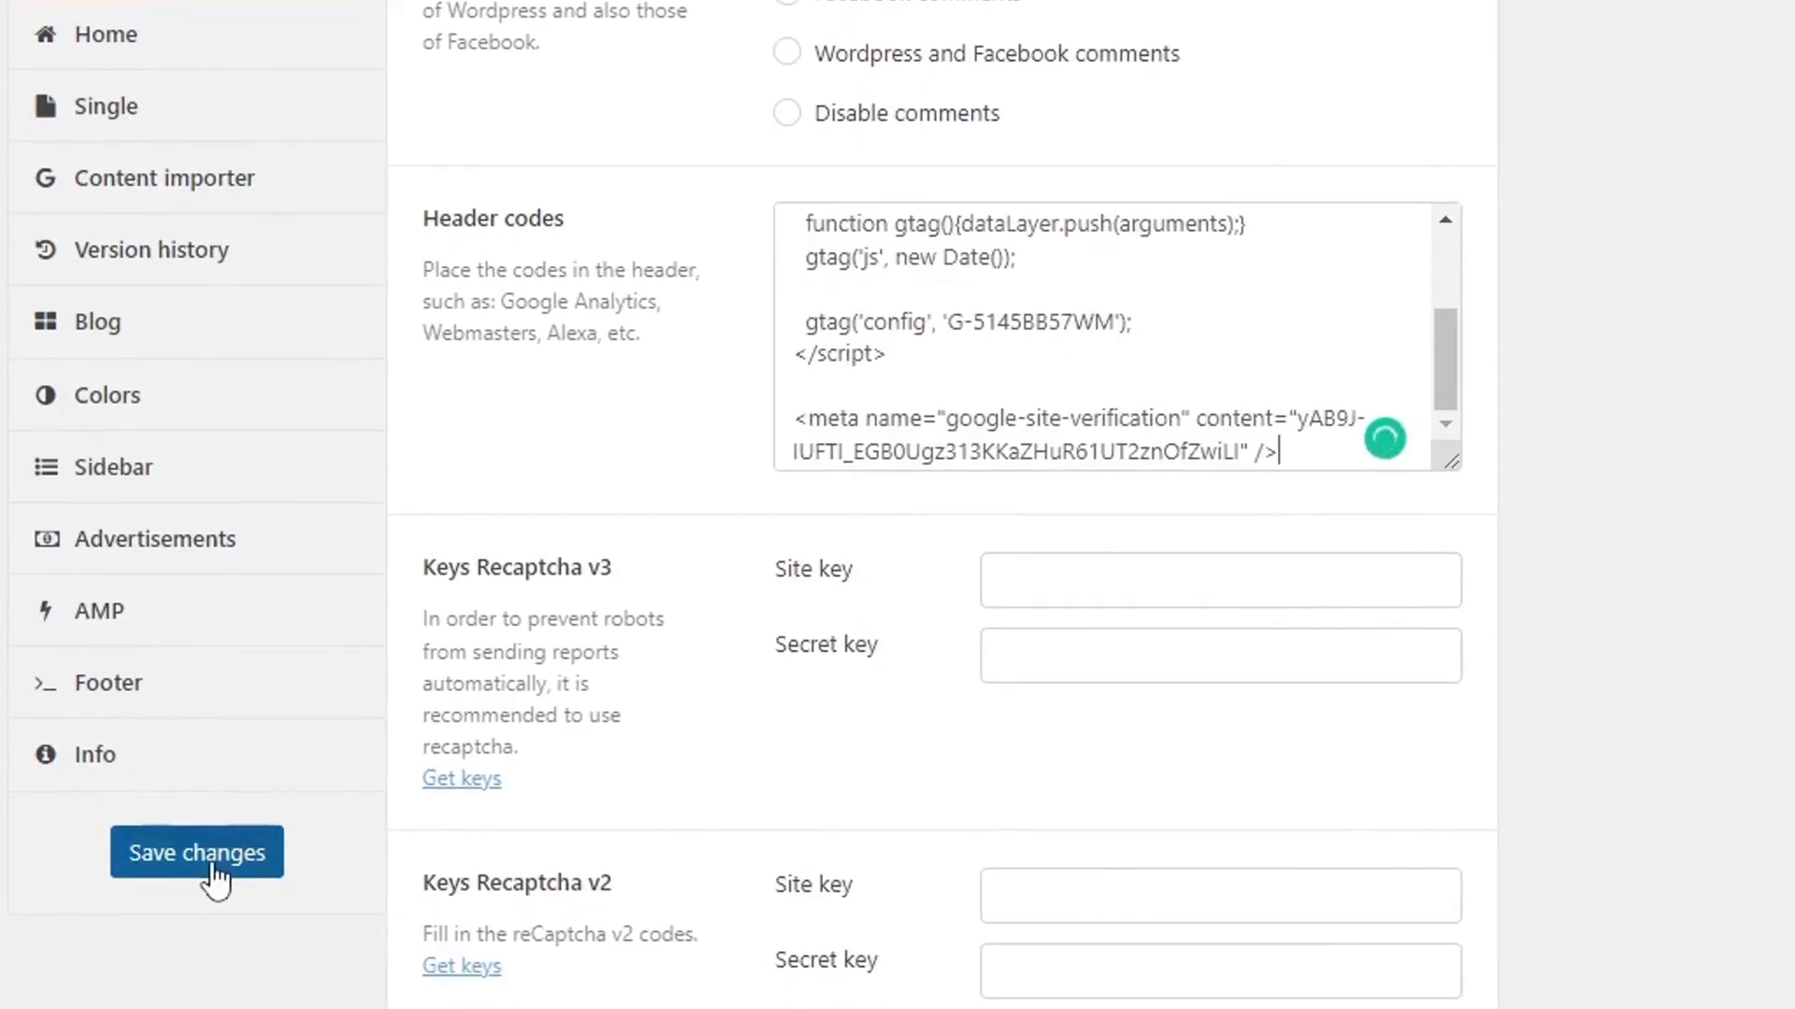
pyautogui.click(222, 862)
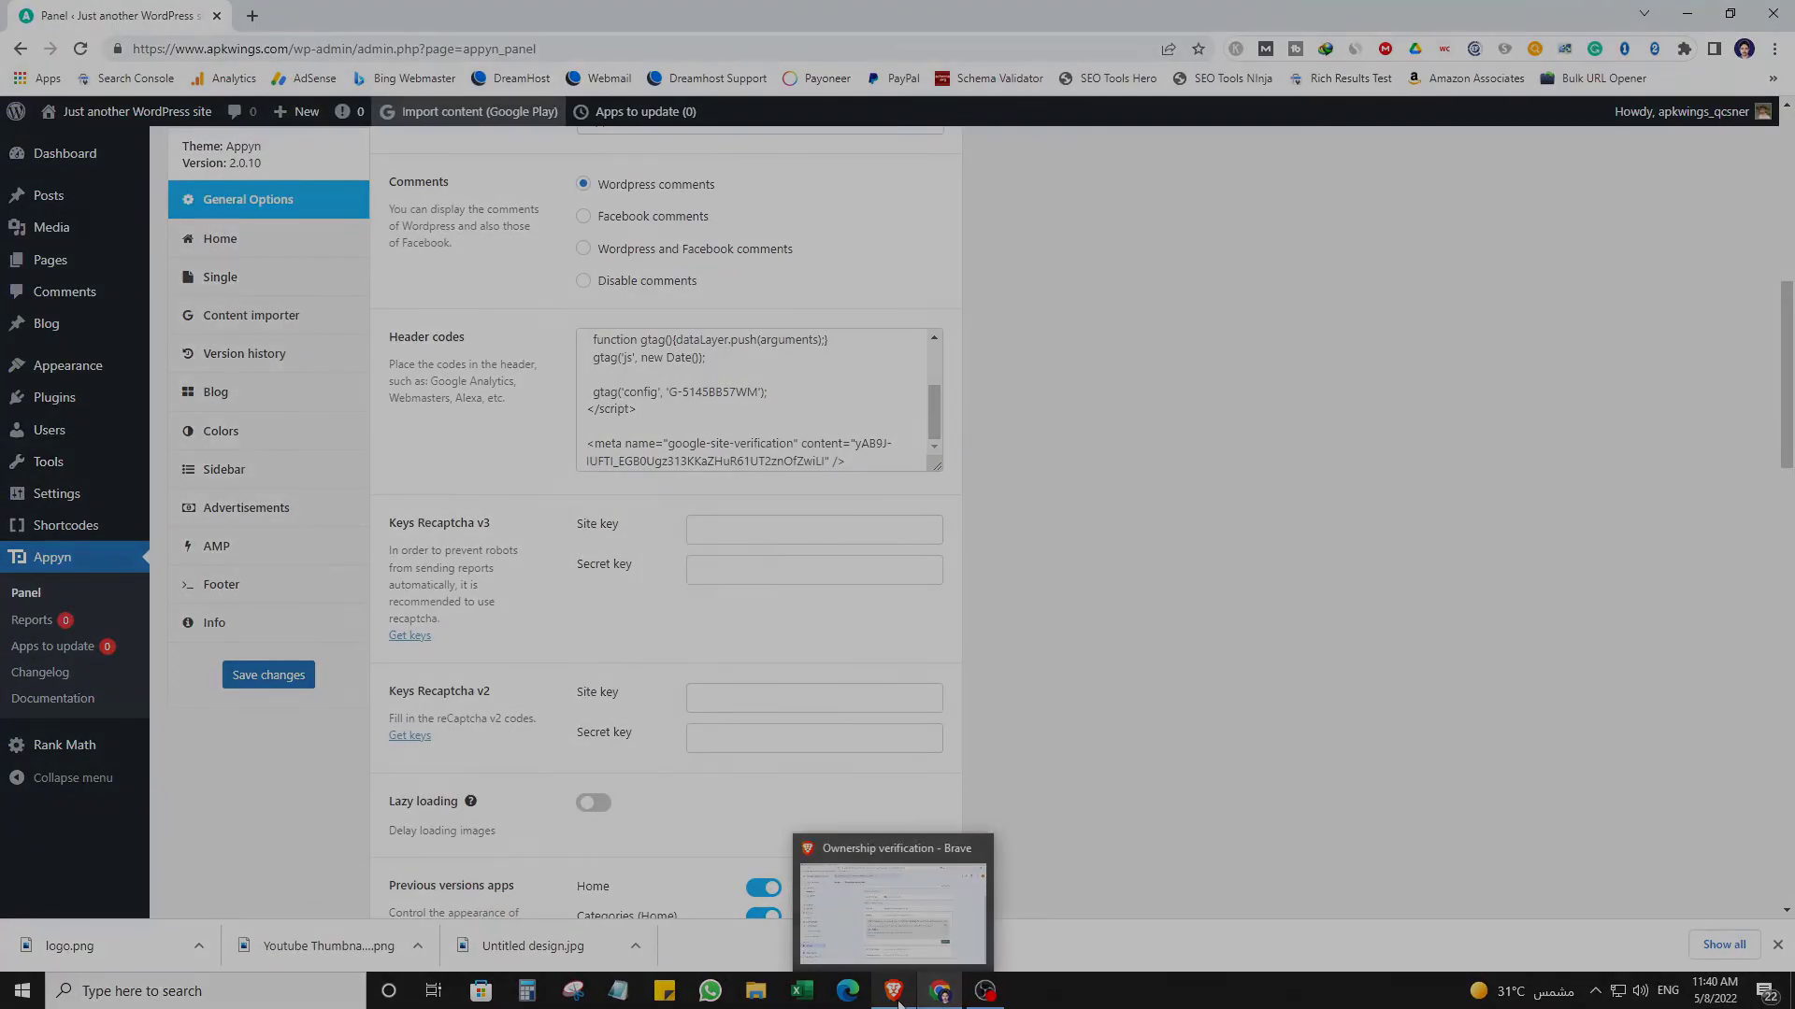
pyautogui.click(897, 999)
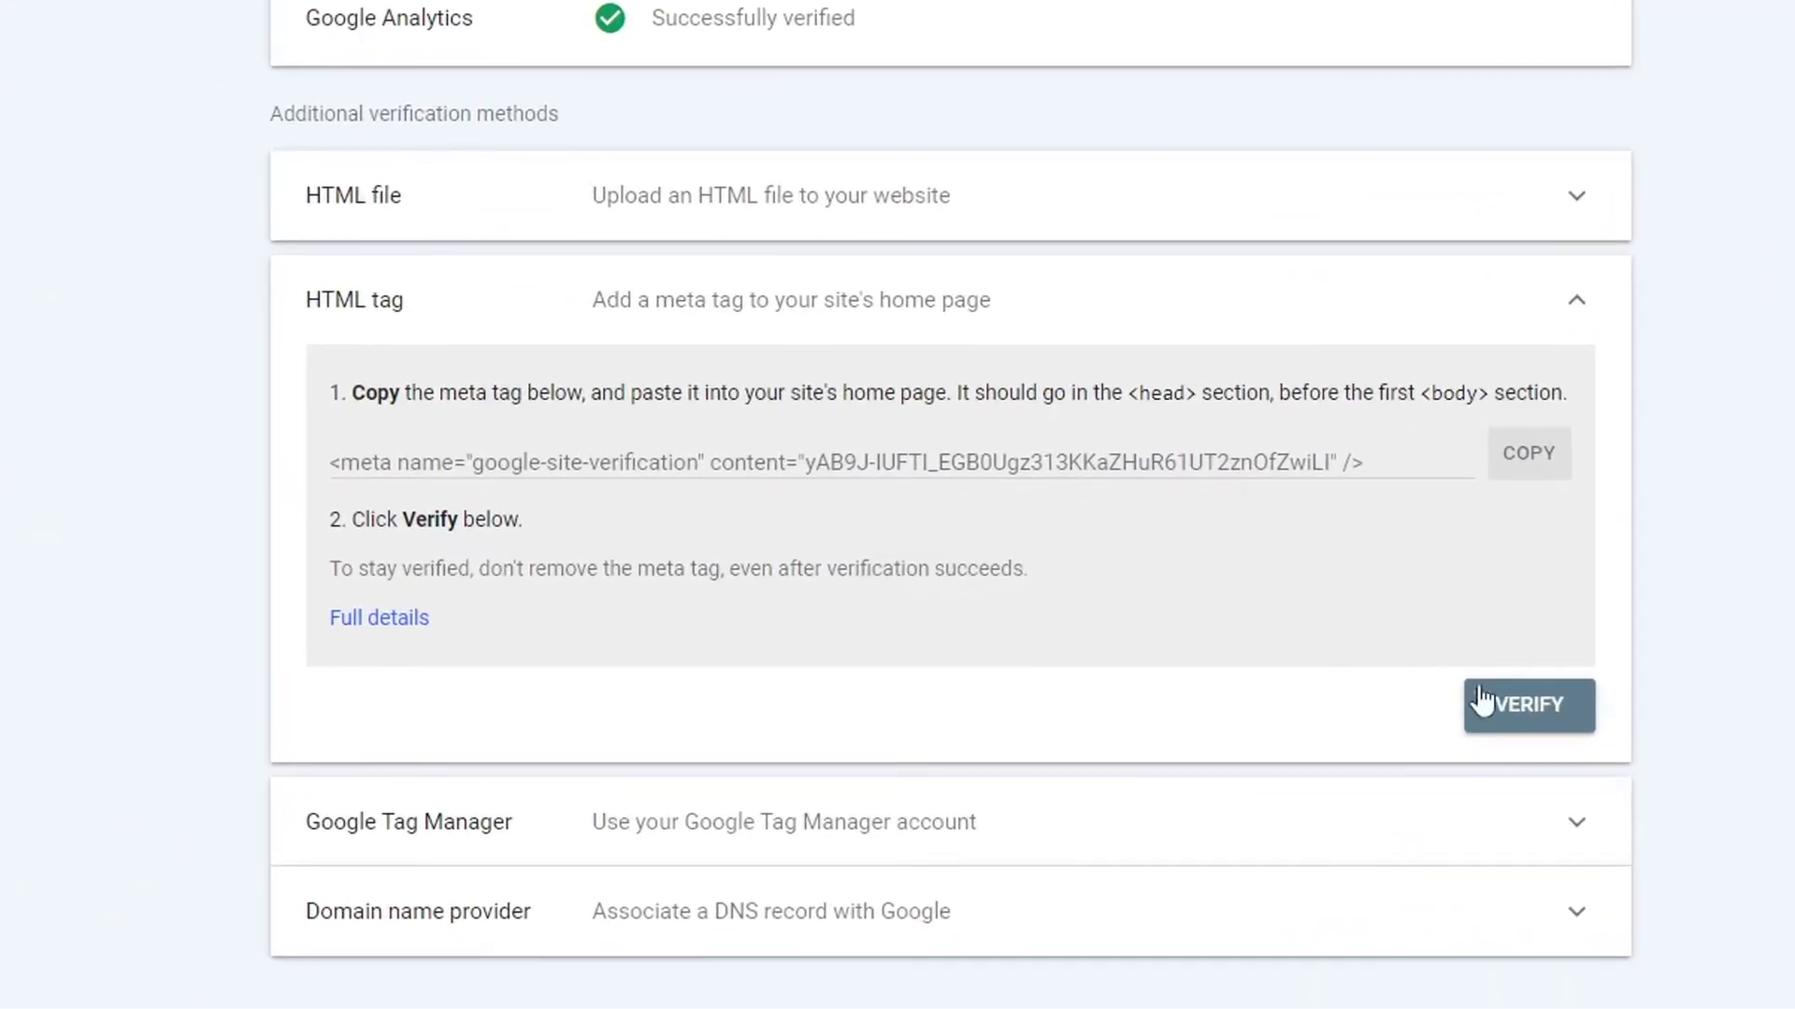
# Verify the HTML tag method, then download and save google0f827456e7996324.html.
pyautogui.click(1526, 710)
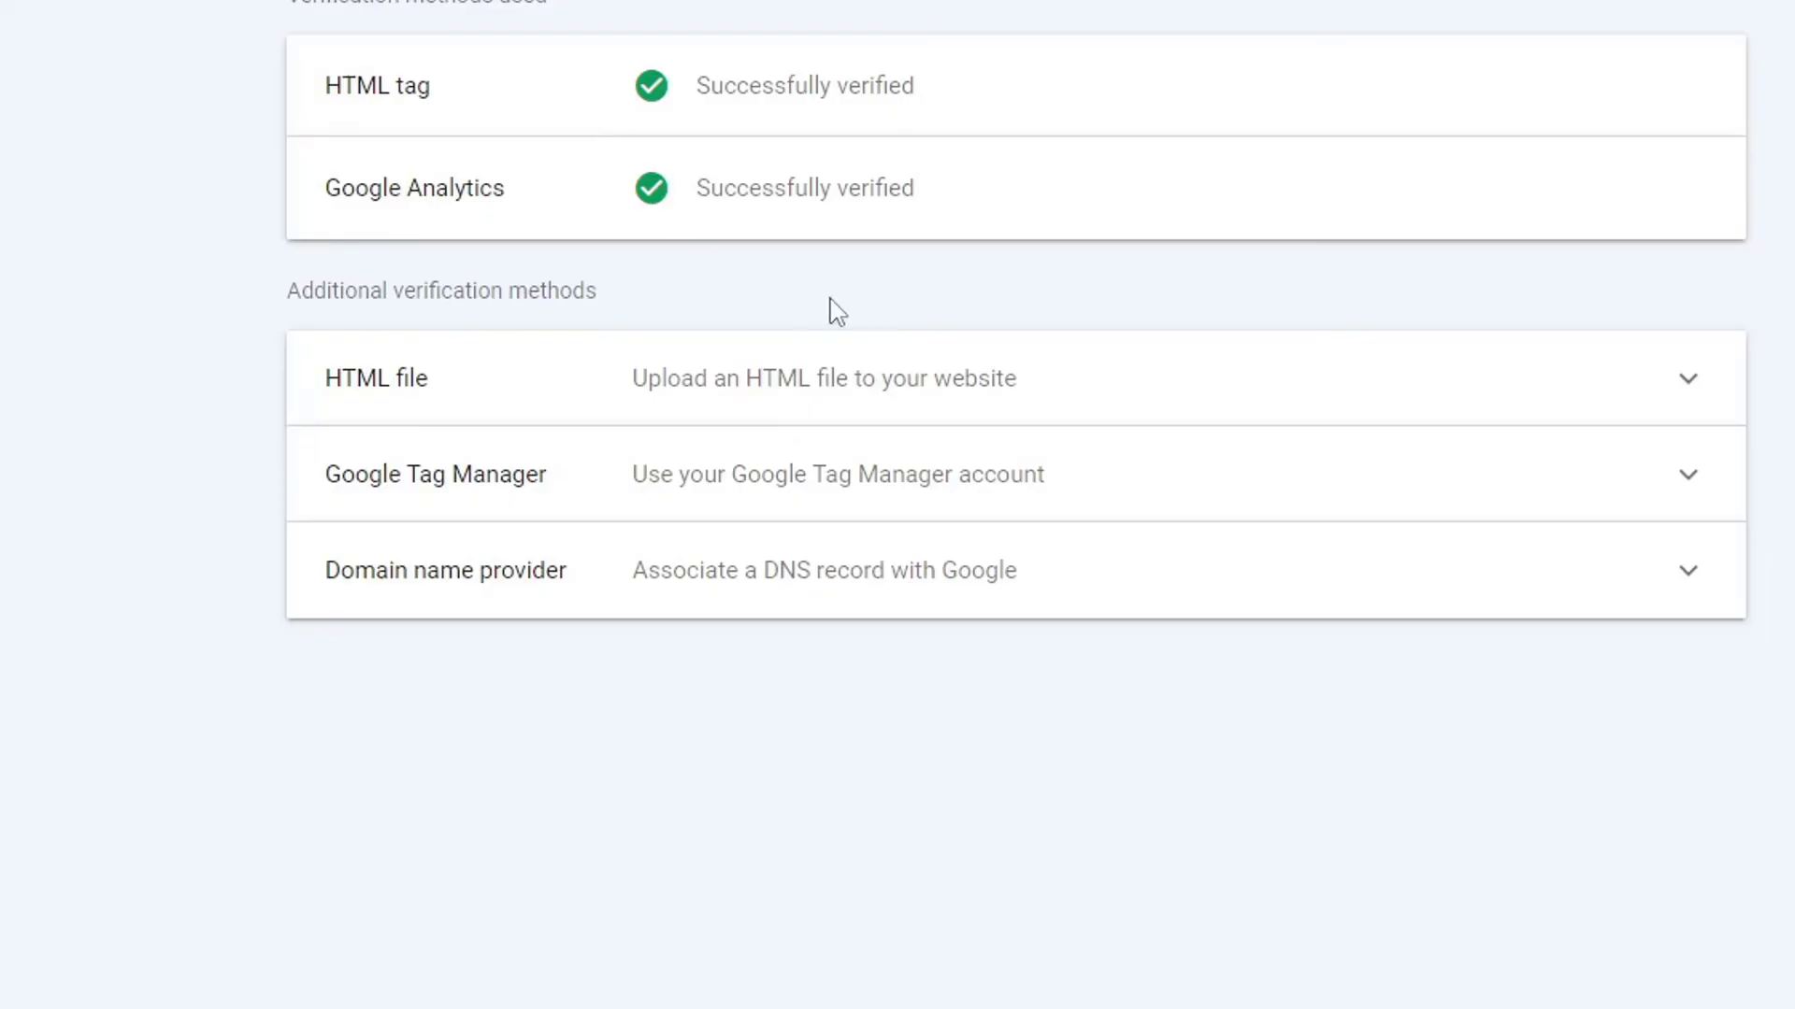
pyautogui.click(528, 388)
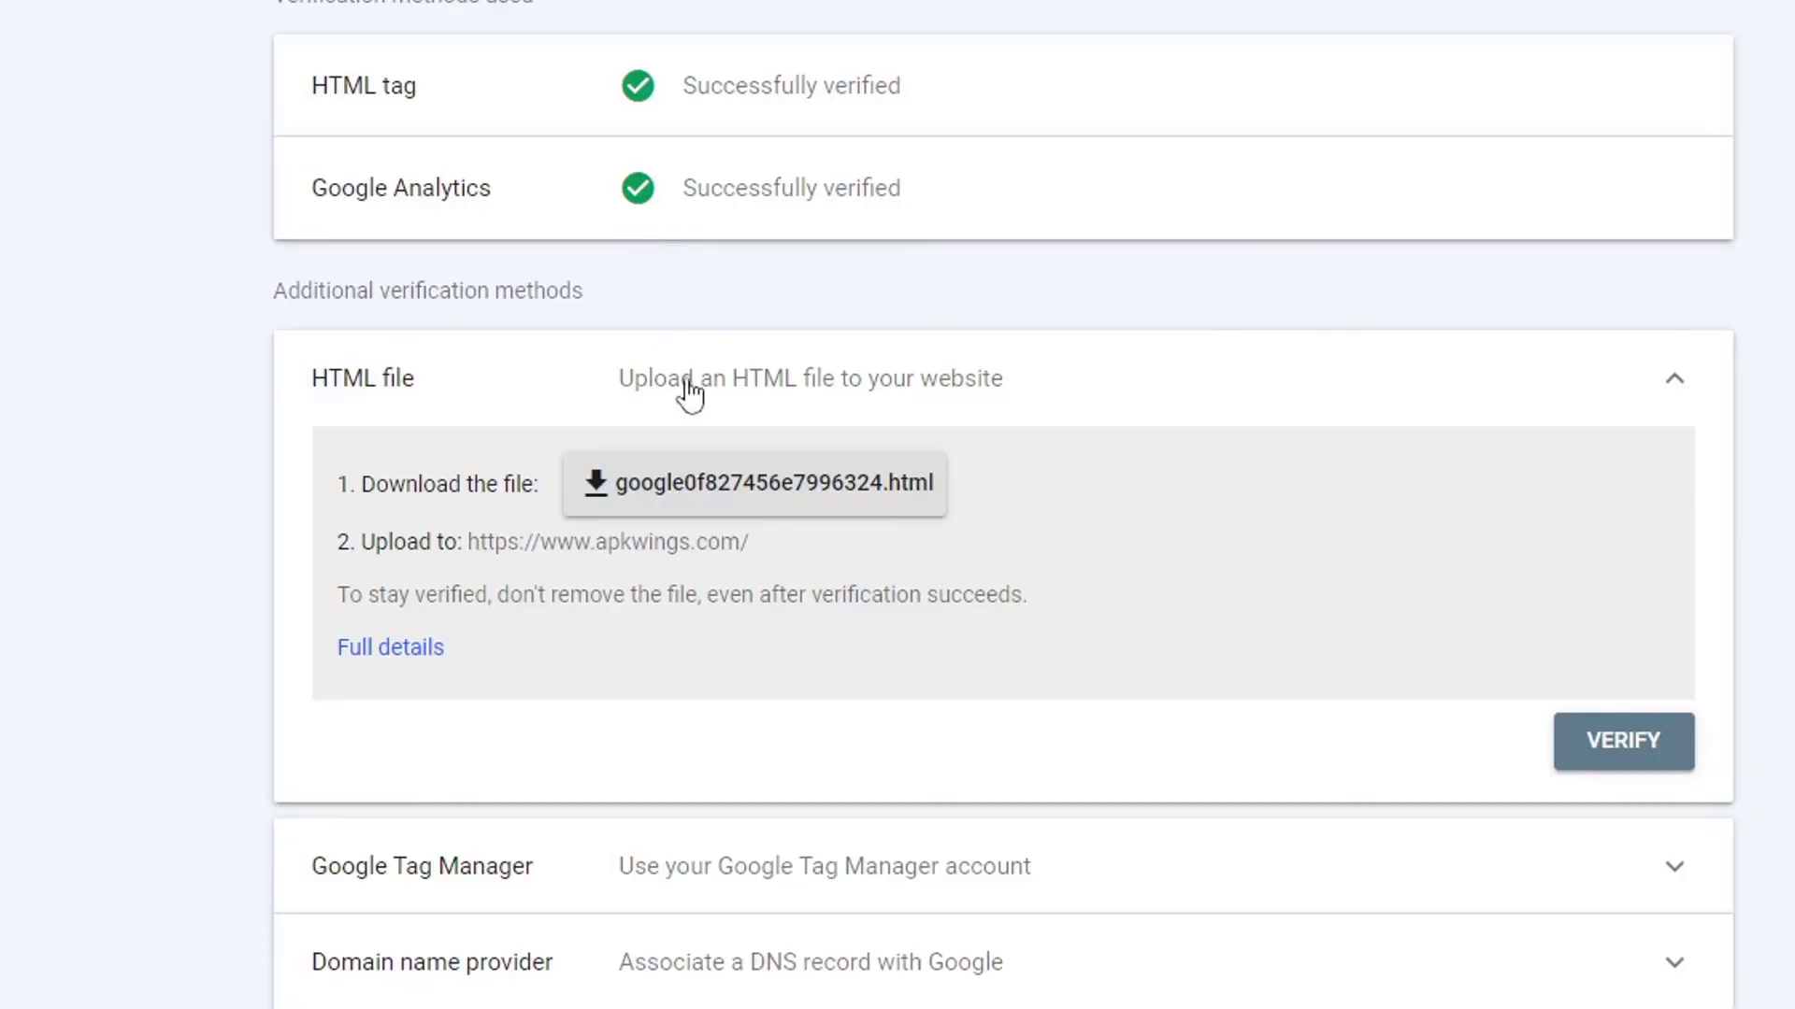
pyautogui.click(815, 490)
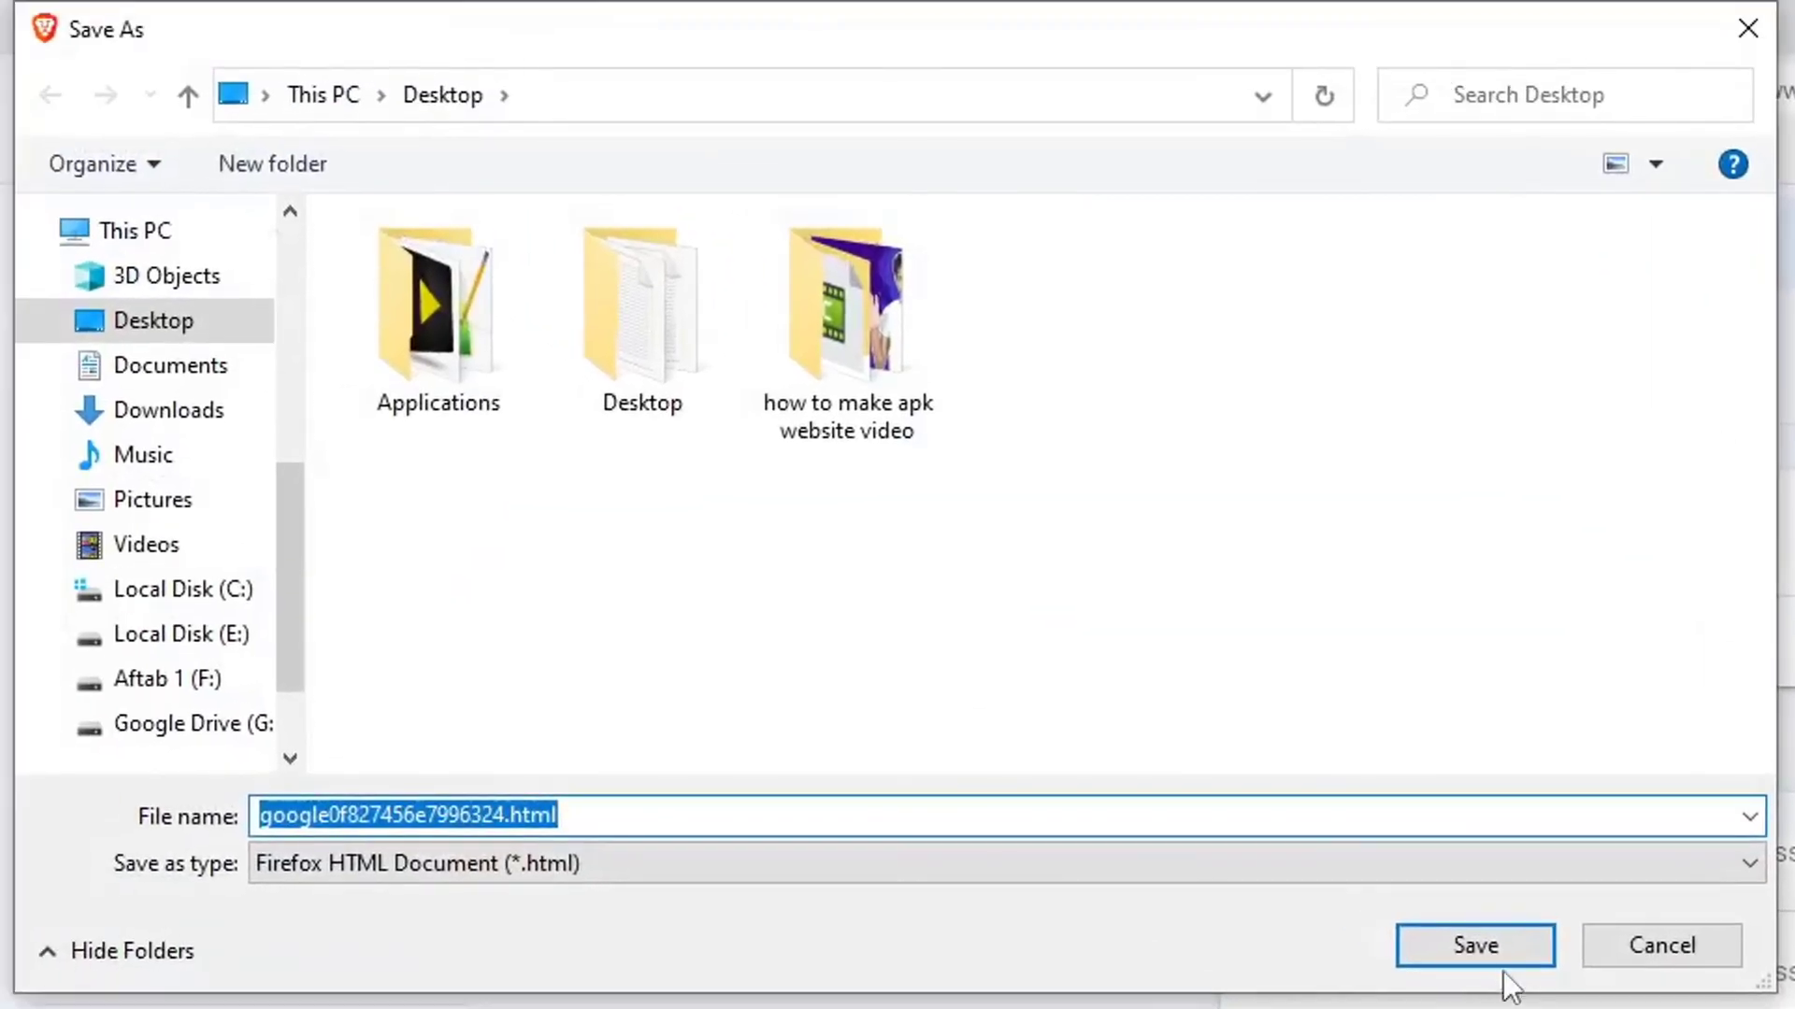
pyautogui.click(1410, 880)
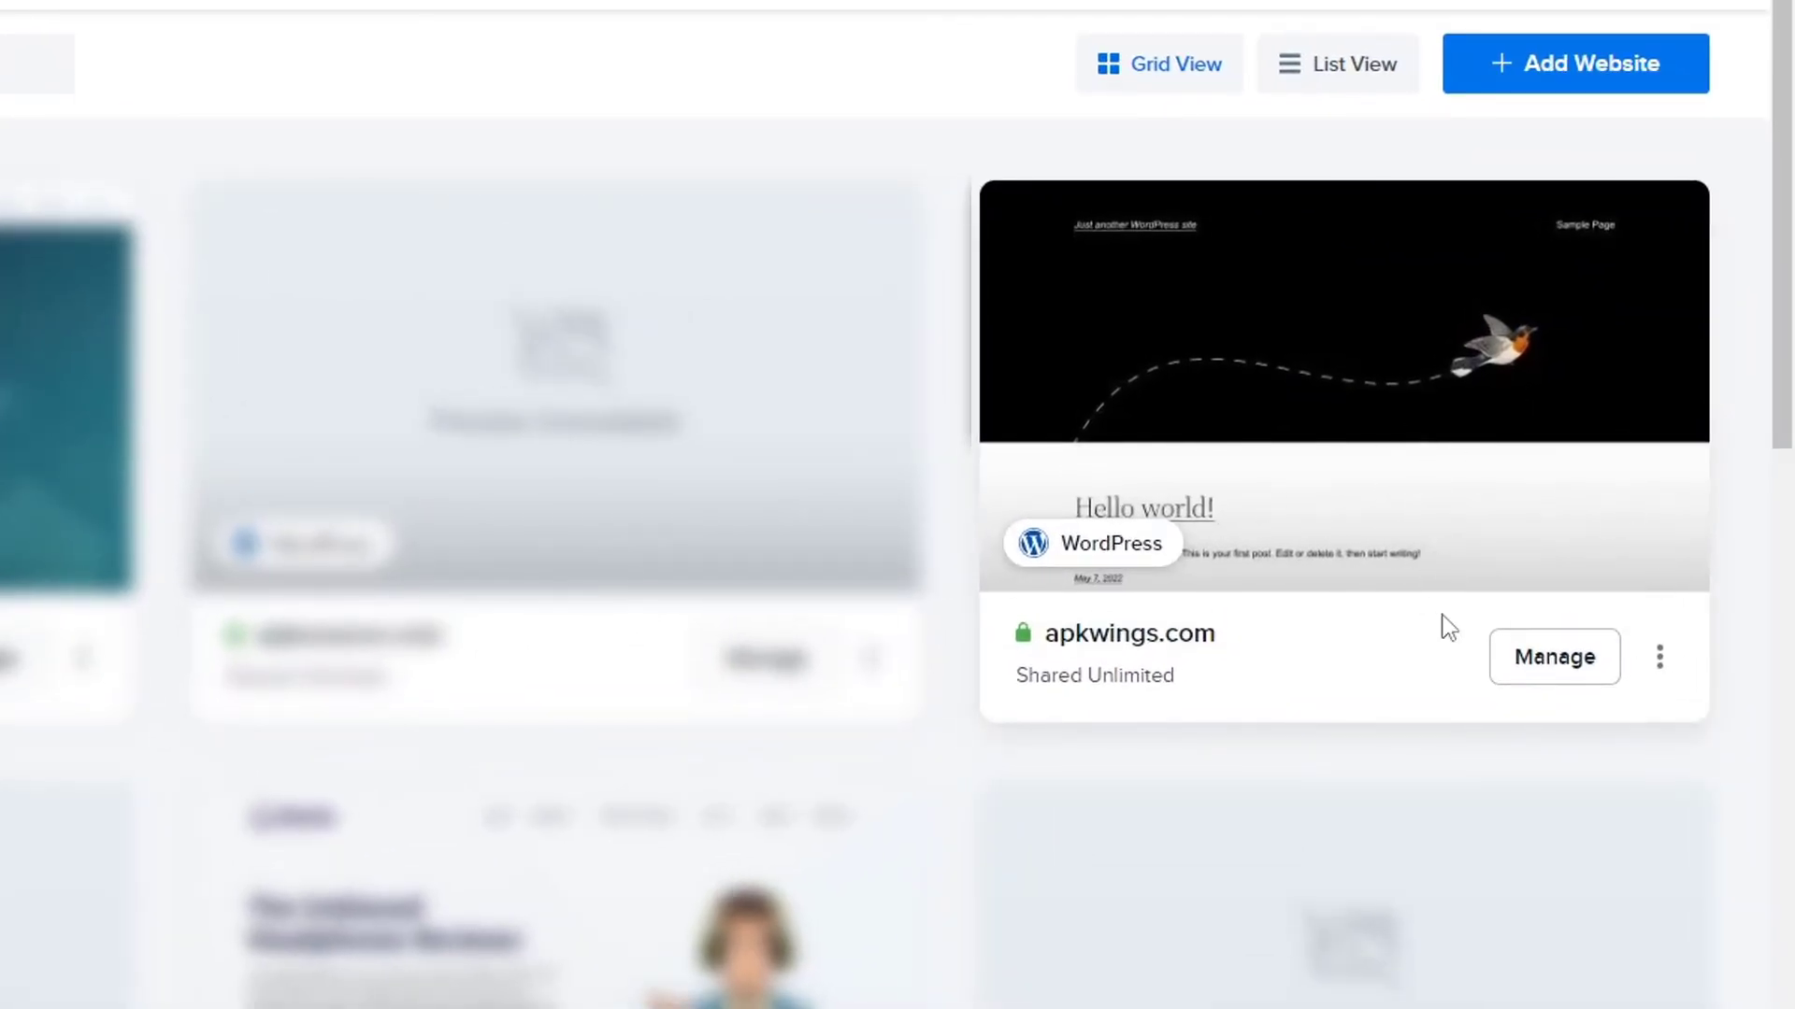
# Upload google0f827456e7996324.html into the apkwings.com folder via DreamHost's File Manager.
pyautogui.click(1549, 671)
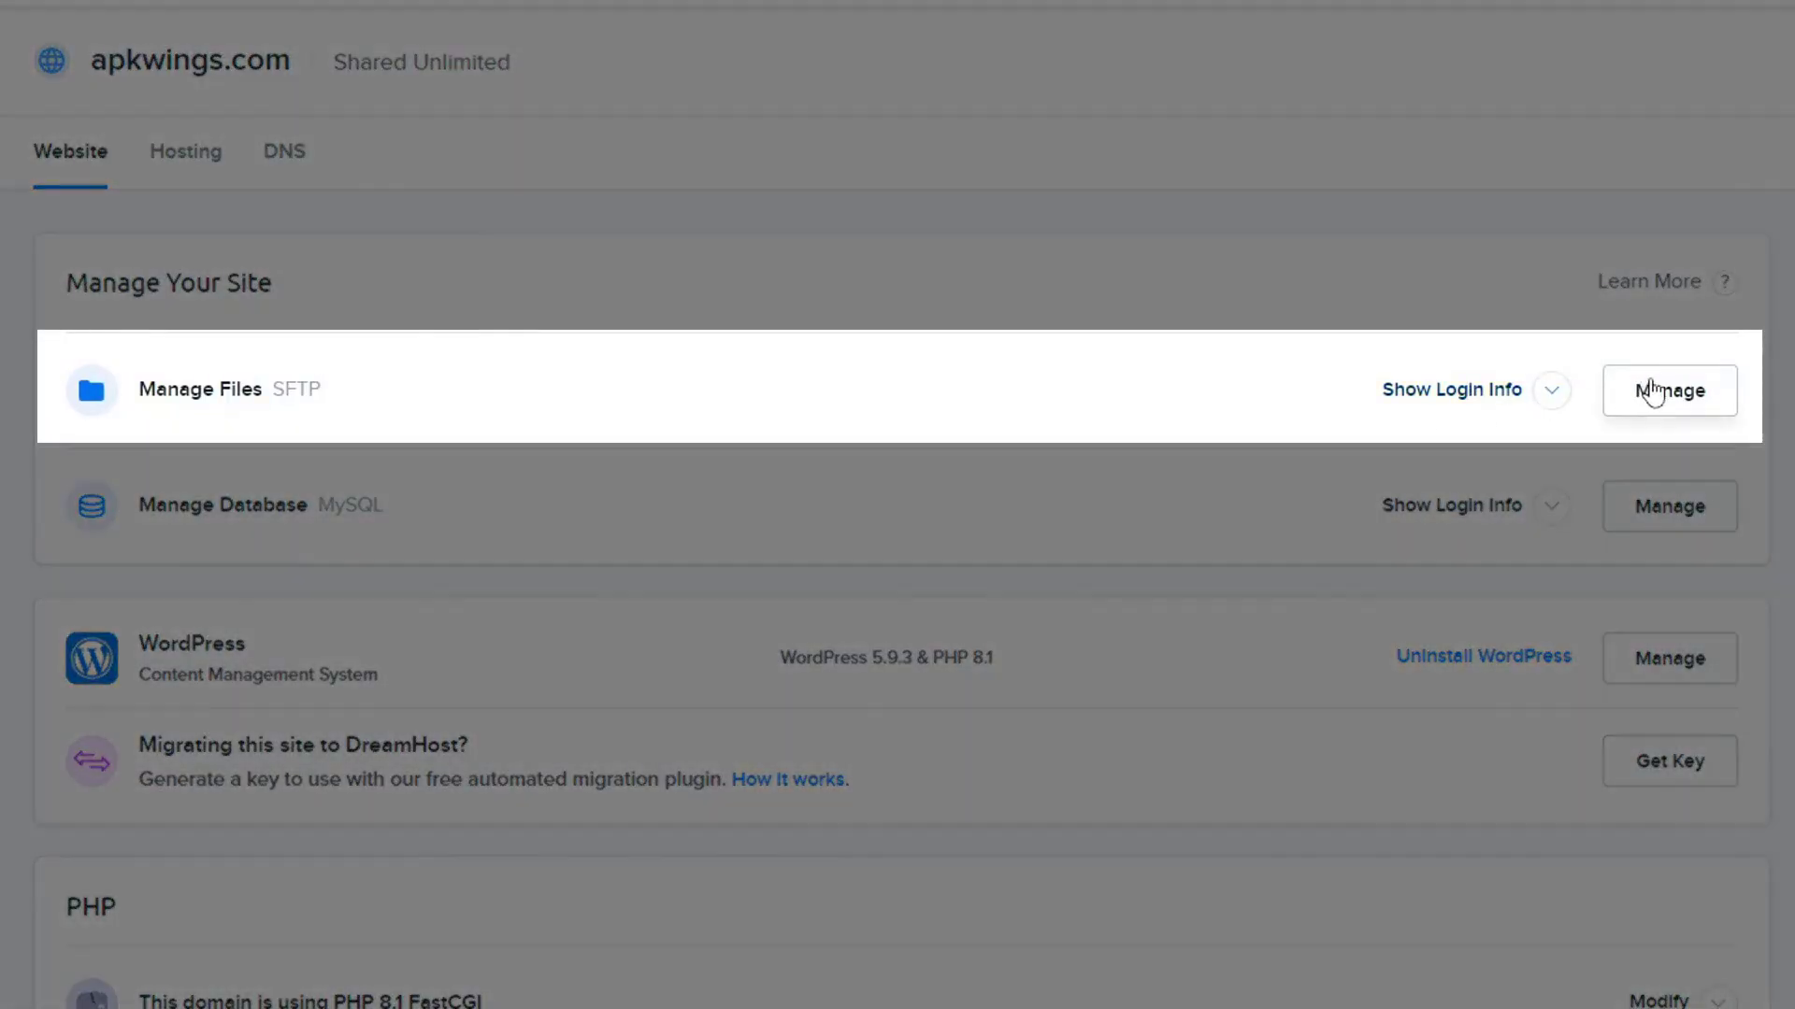
pyautogui.click(1650, 410)
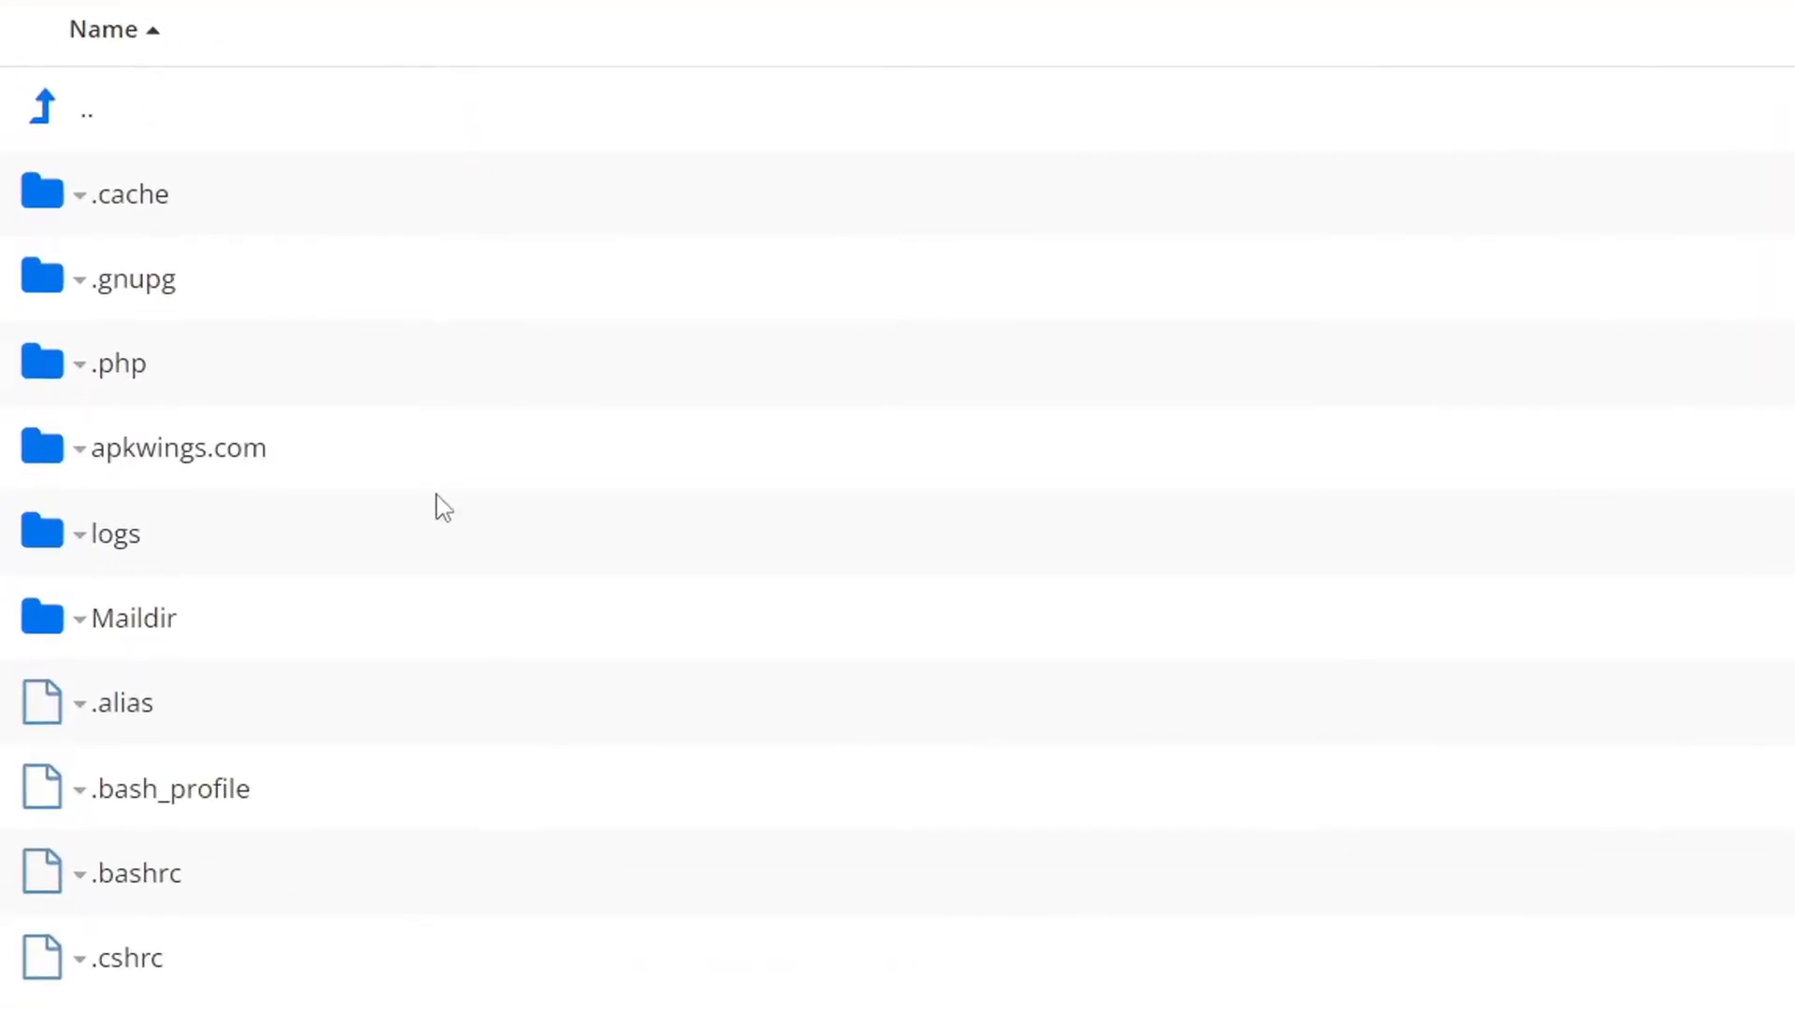
pyautogui.doubleClick(319, 675)
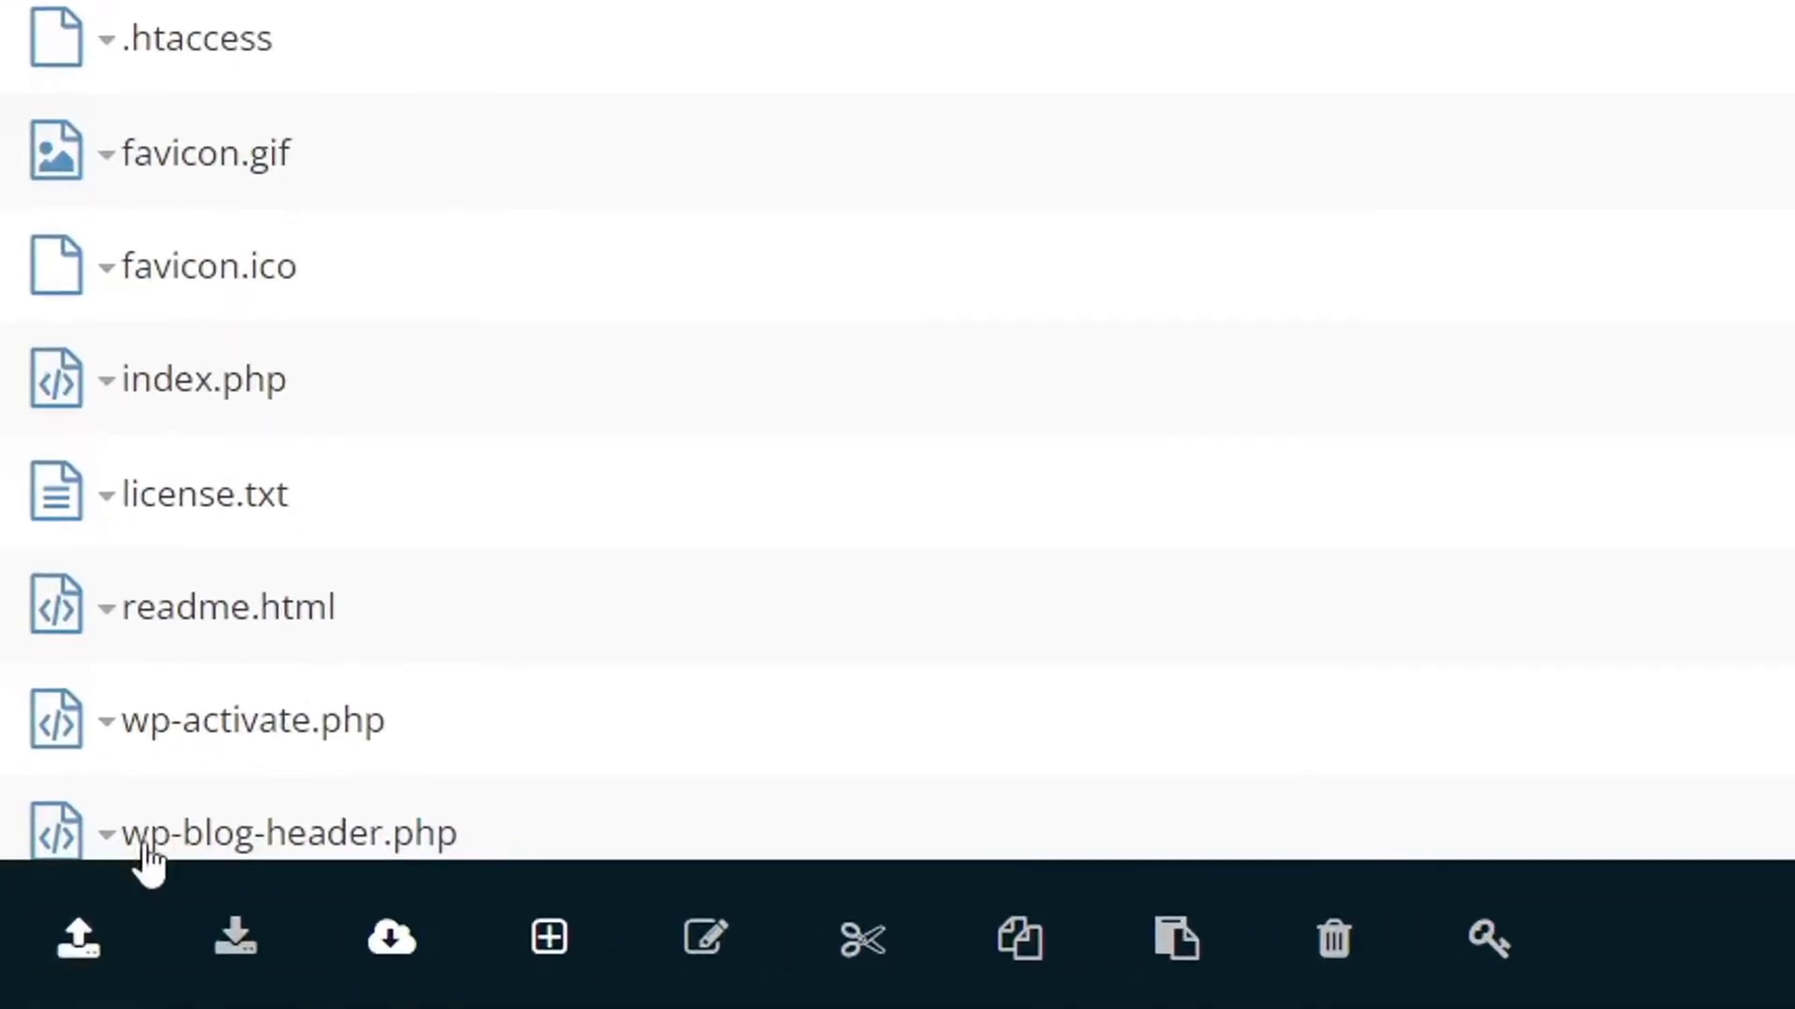
pyautogui.click(94, 939)
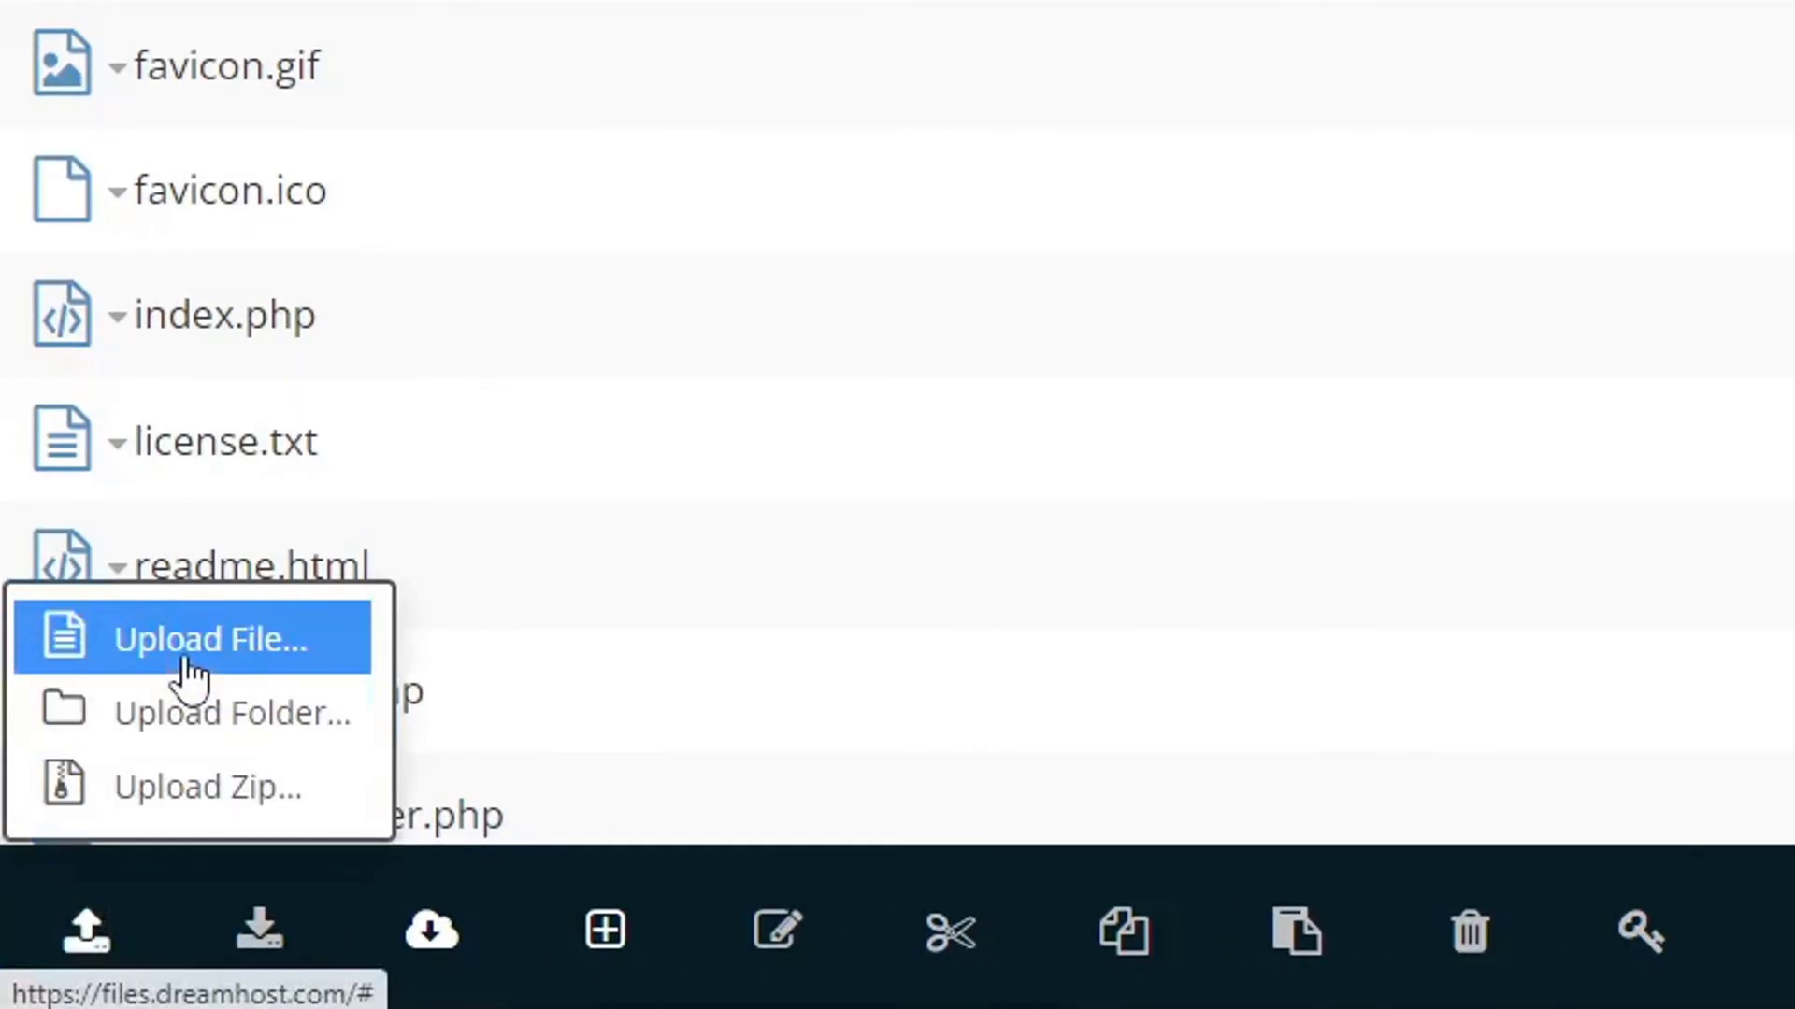
pyautogui.click(190, 745)
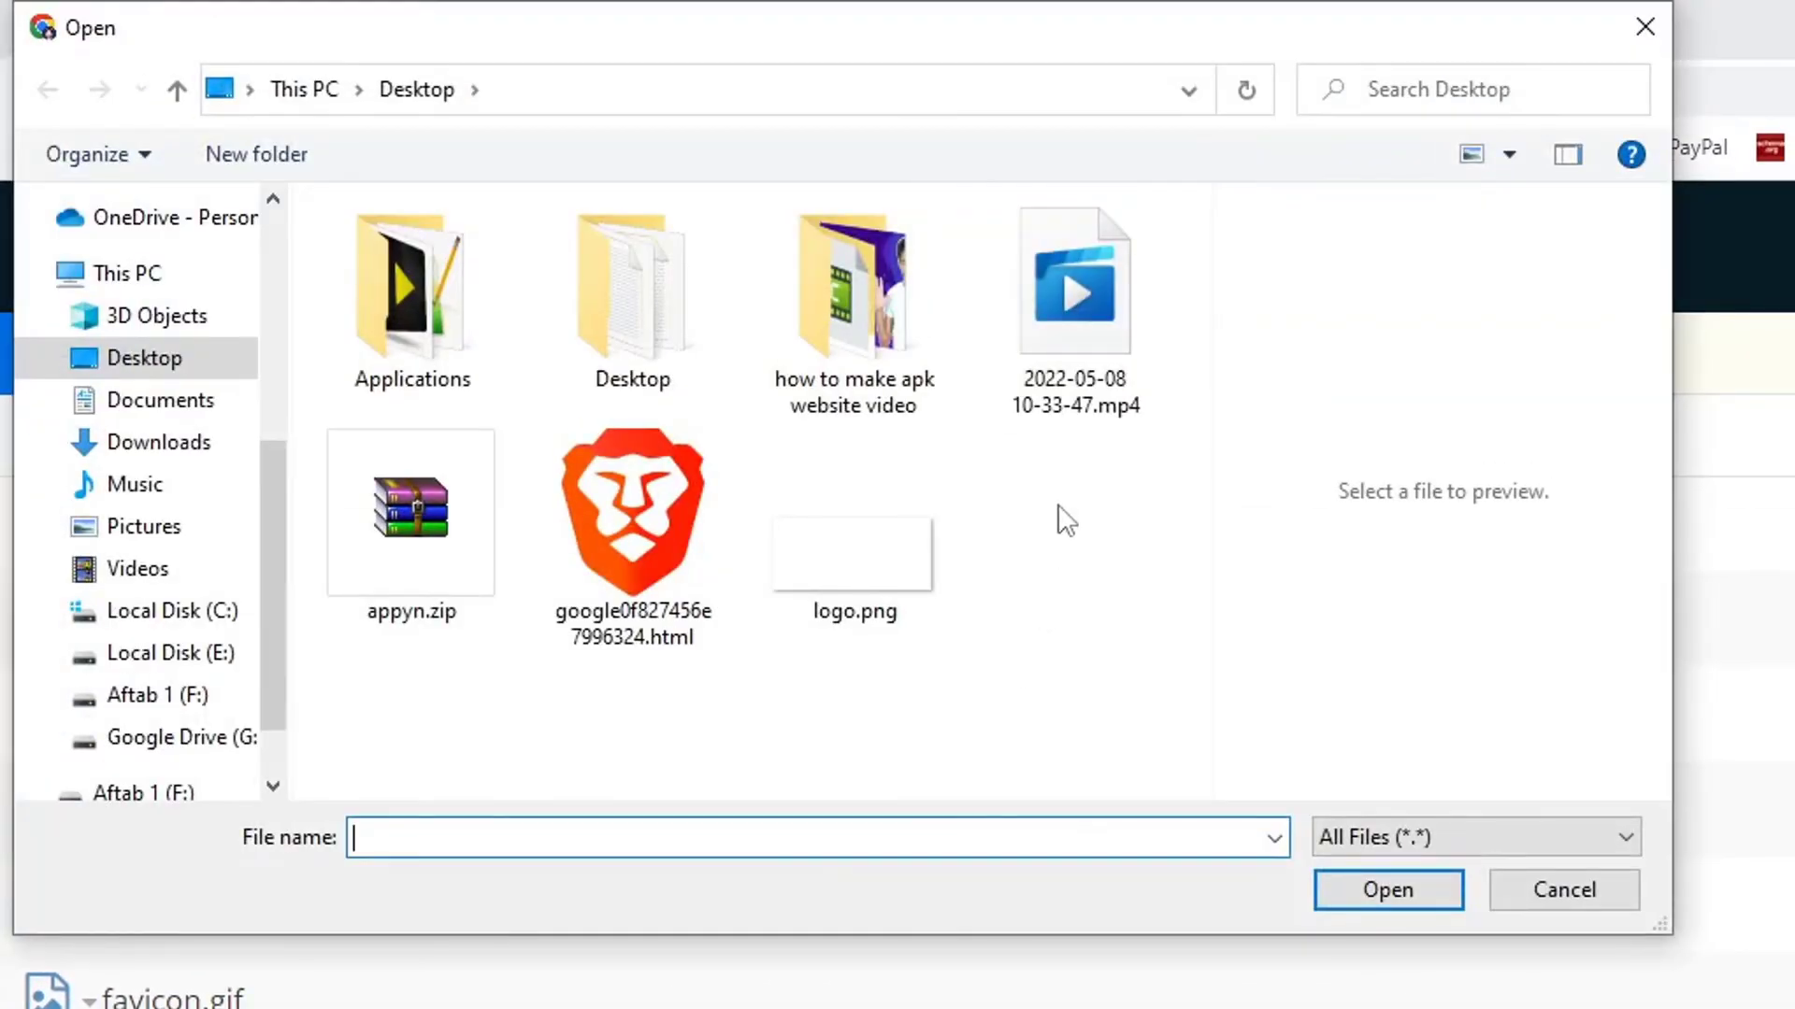
pyautogui.click(624, 552)
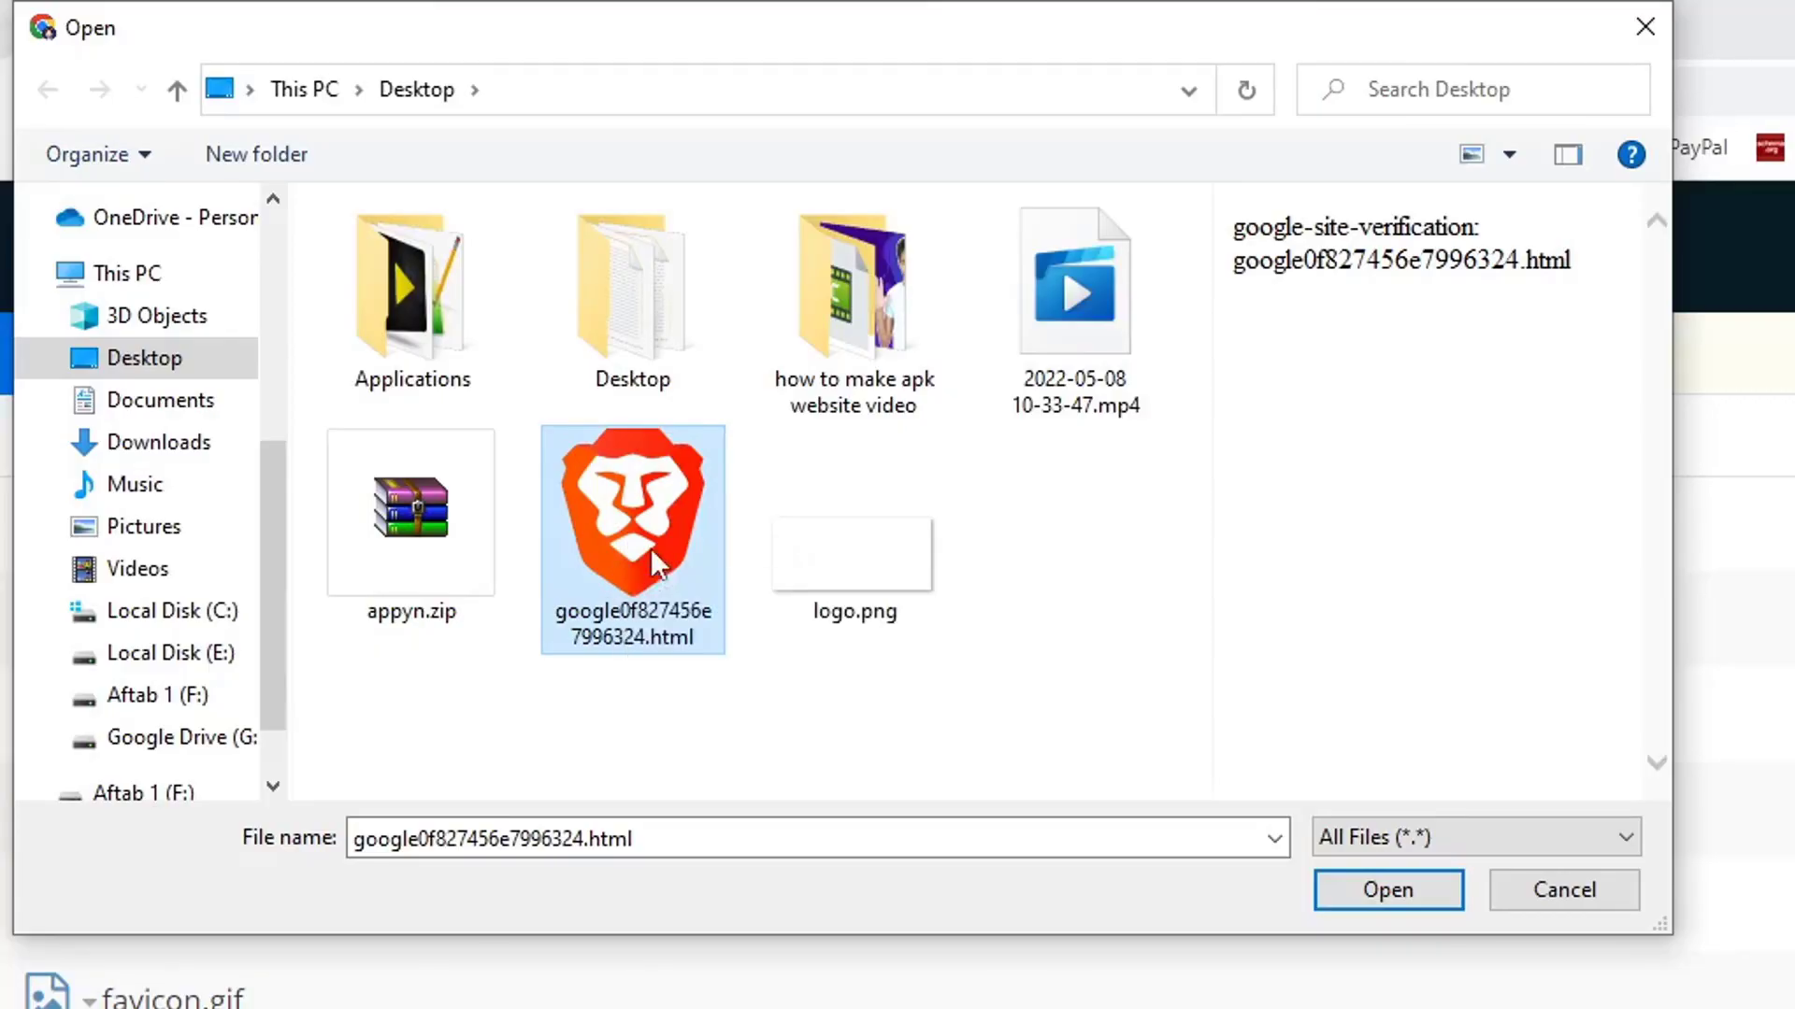
pyautogui.click(1381, 889)
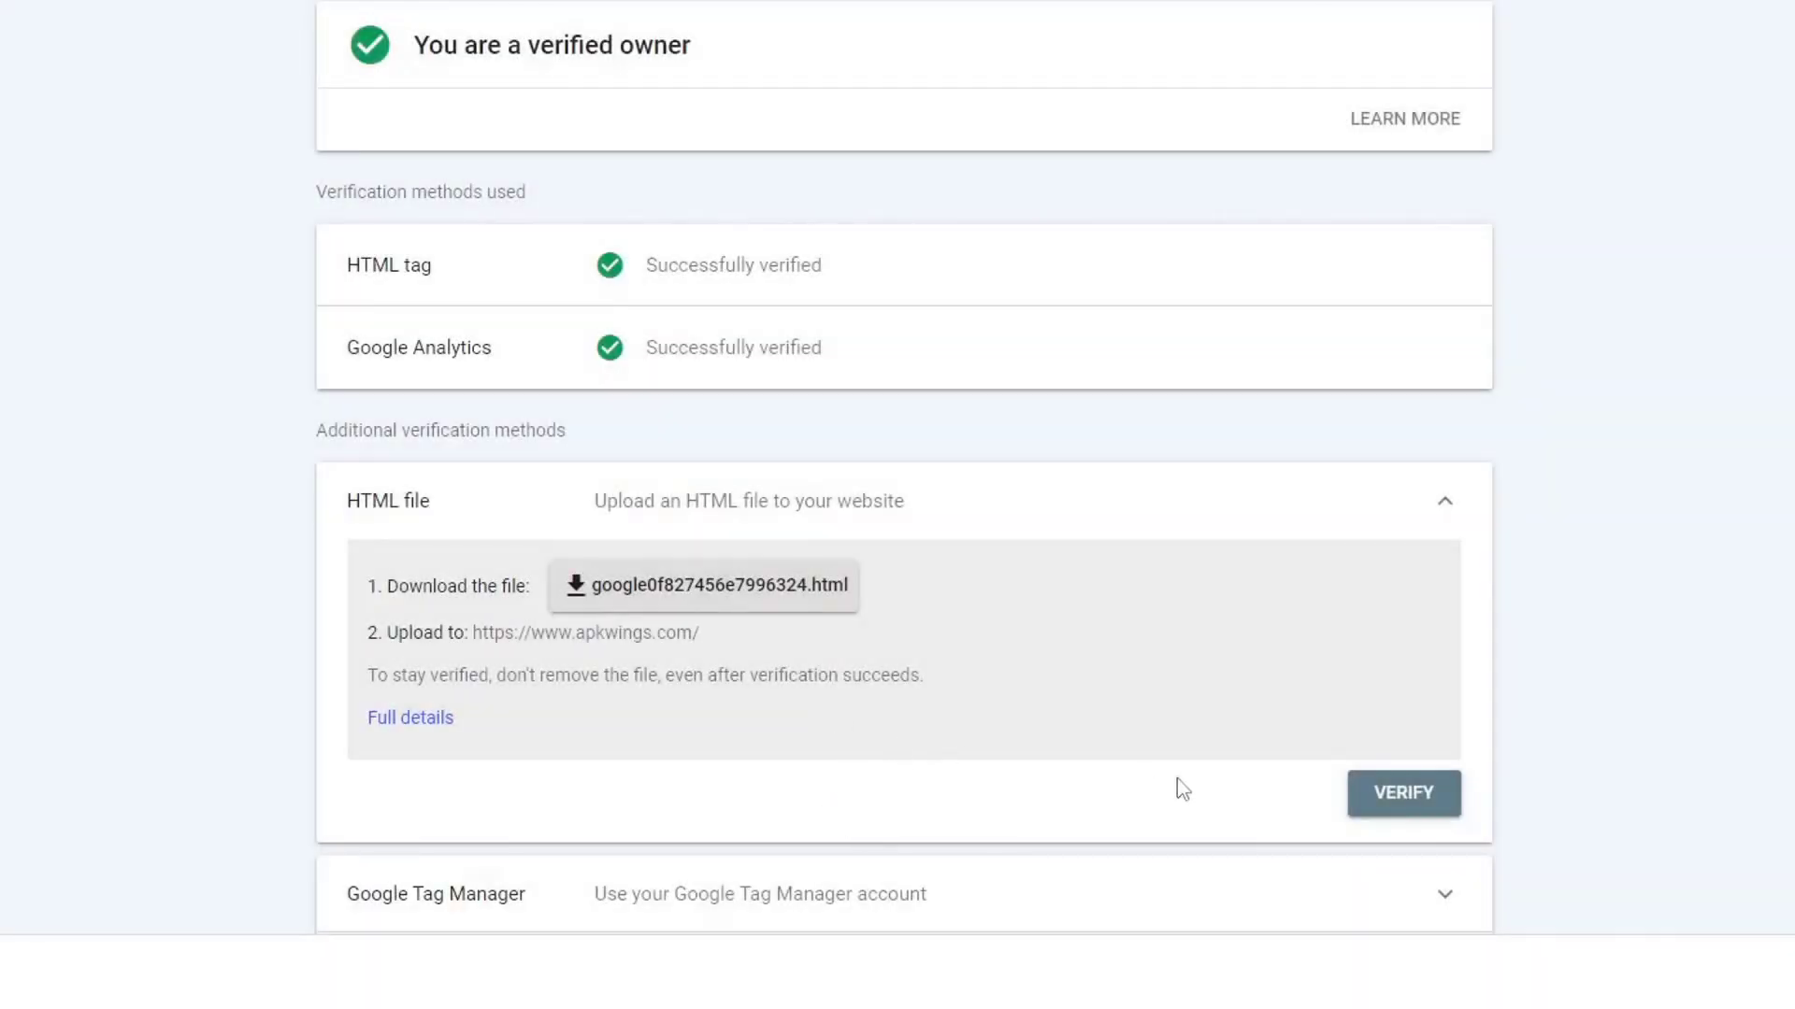
# Verify ownership using the uploaded google0f827456e7996324.html file.
pyautogui.click(1376, 799)
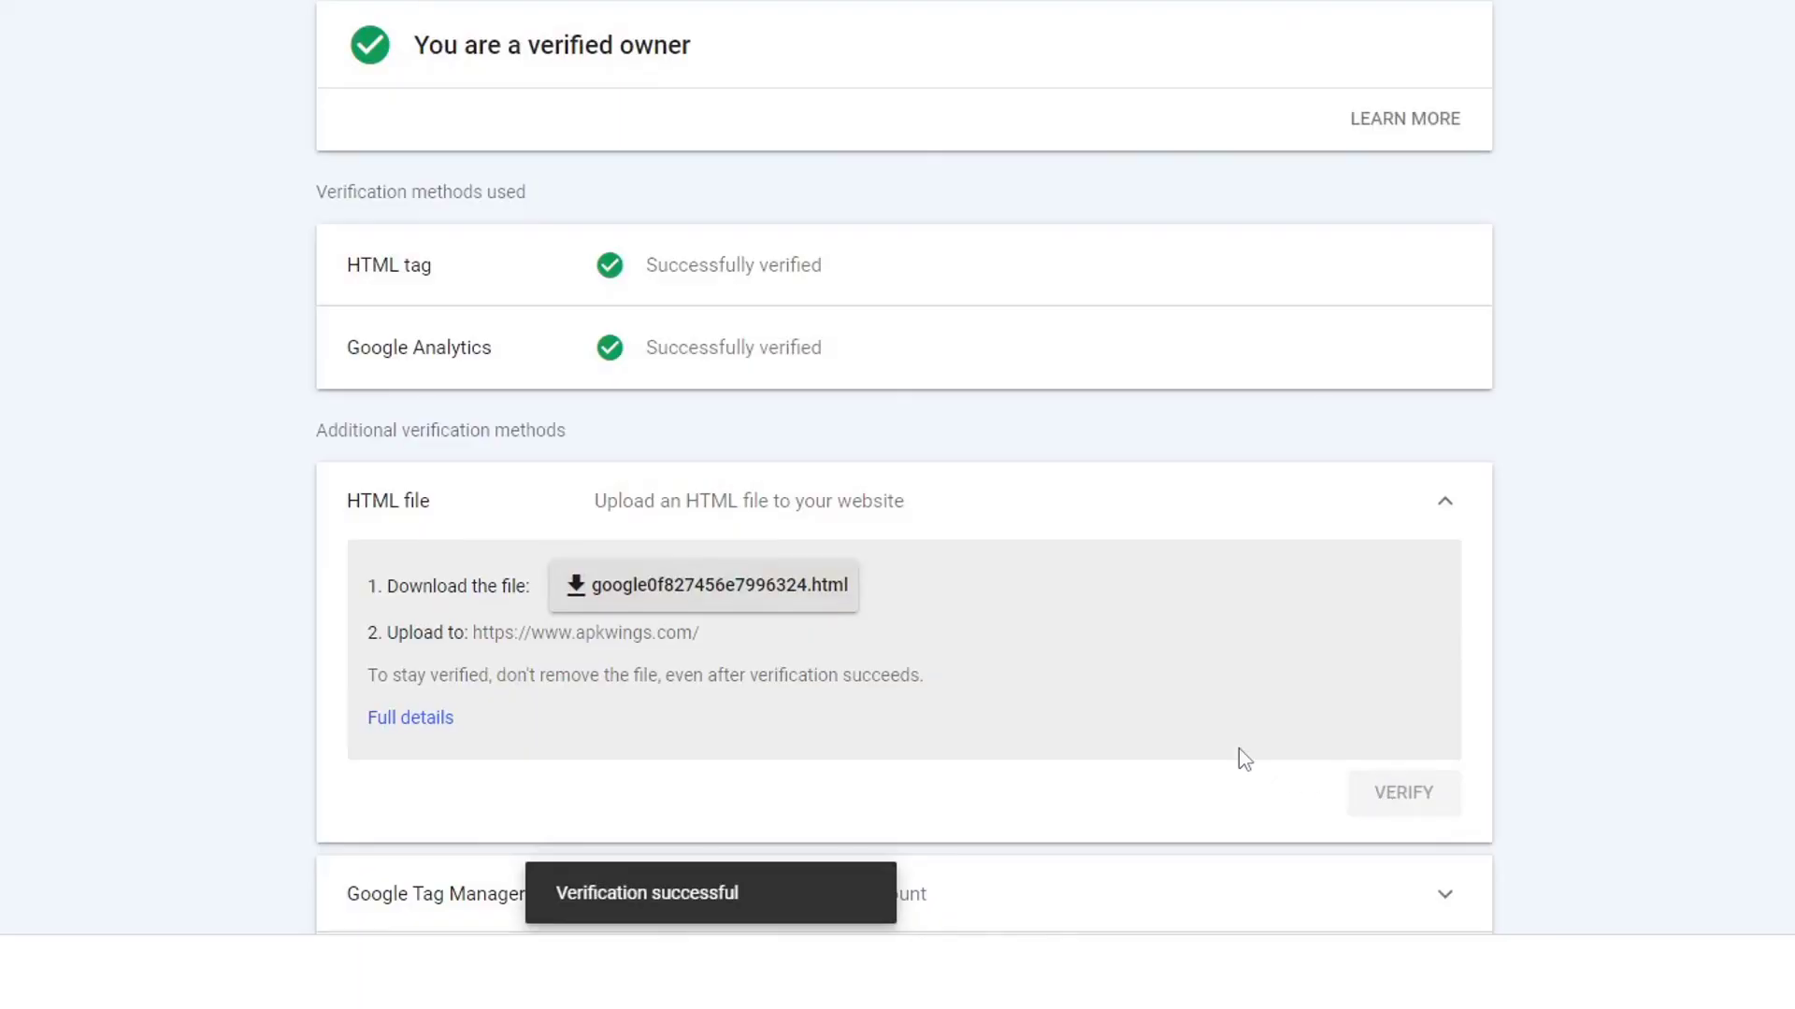